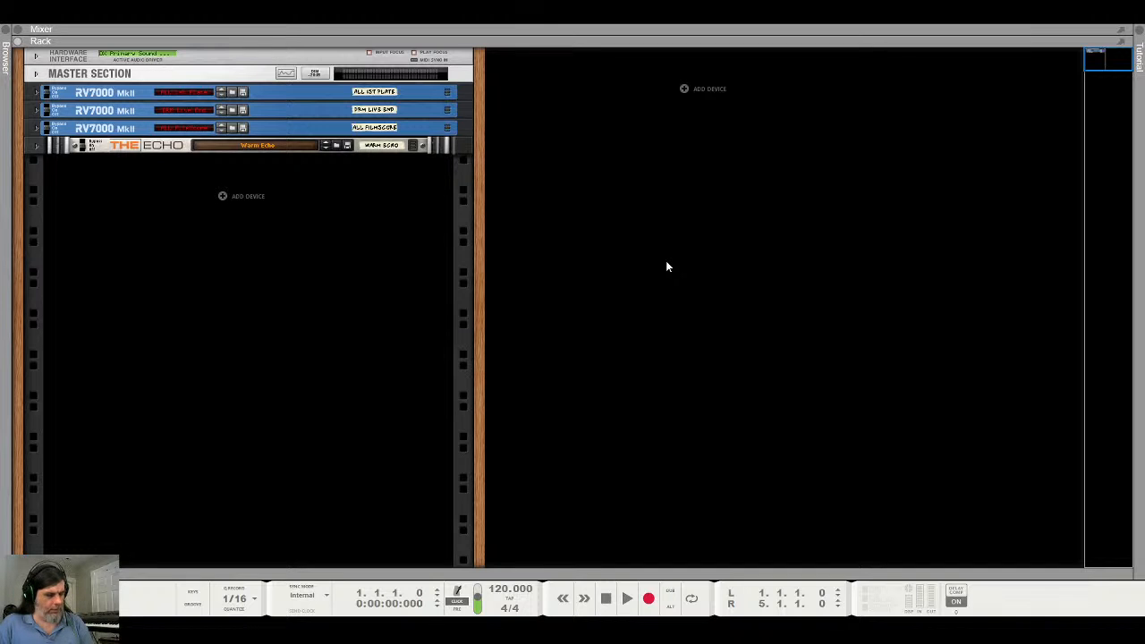
# Show the mixer alone, bring the master fader section into view and play the song briefly
pyautogui.press('F5')
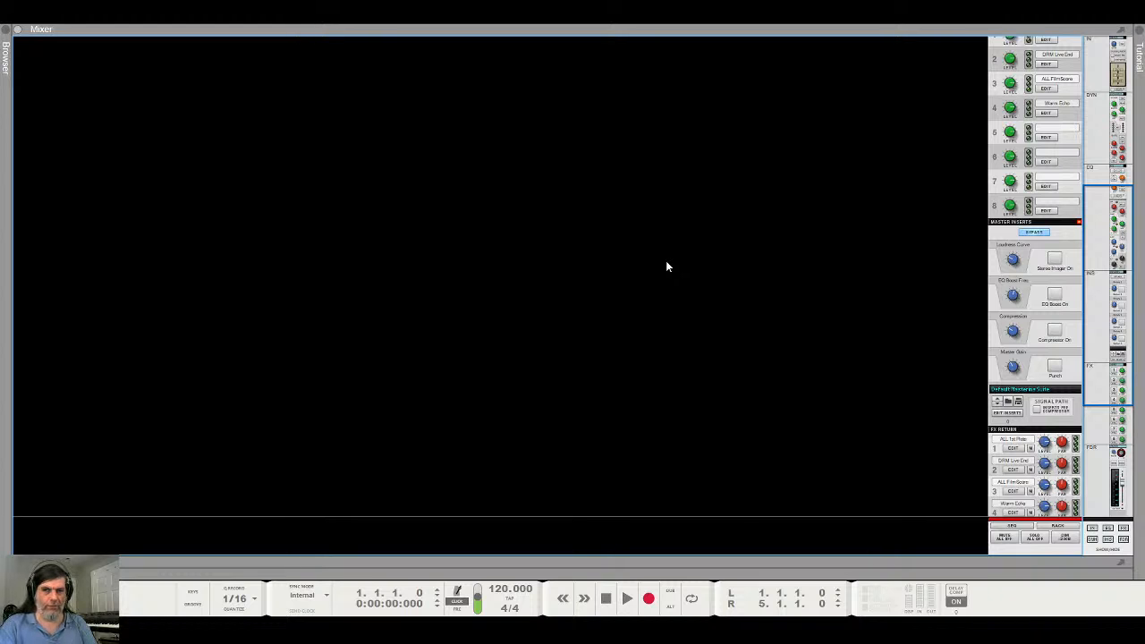
pyautogui.scroll(-4, 641, 254)
pyautogui.press('space')
pyautogui.press('space')
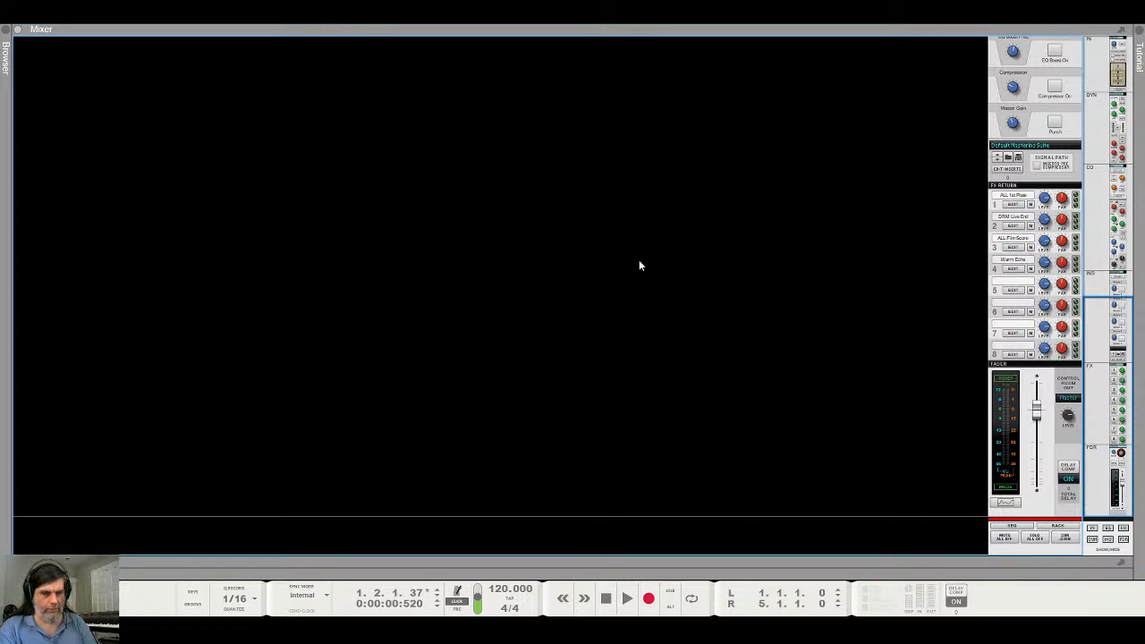
# Compare the combined views: all three areas, mixer with rack, rack with sequencer, mixer with sequencer, and all three again
pyautogui.hotkey('F5', 'F6', 'F7')
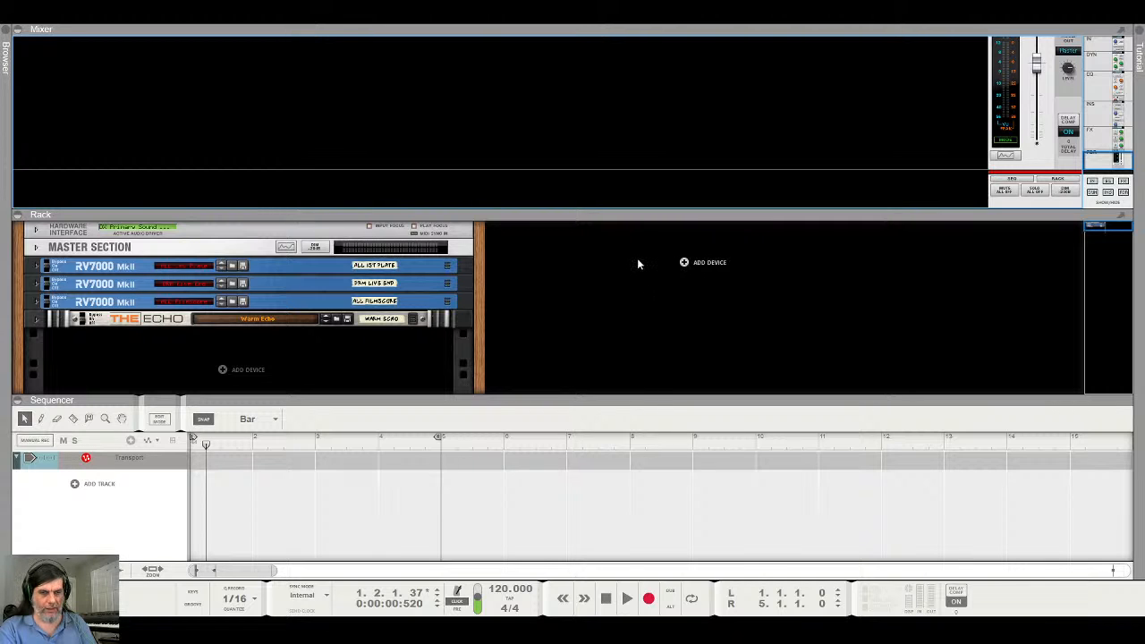
pyautogui.press('F7')
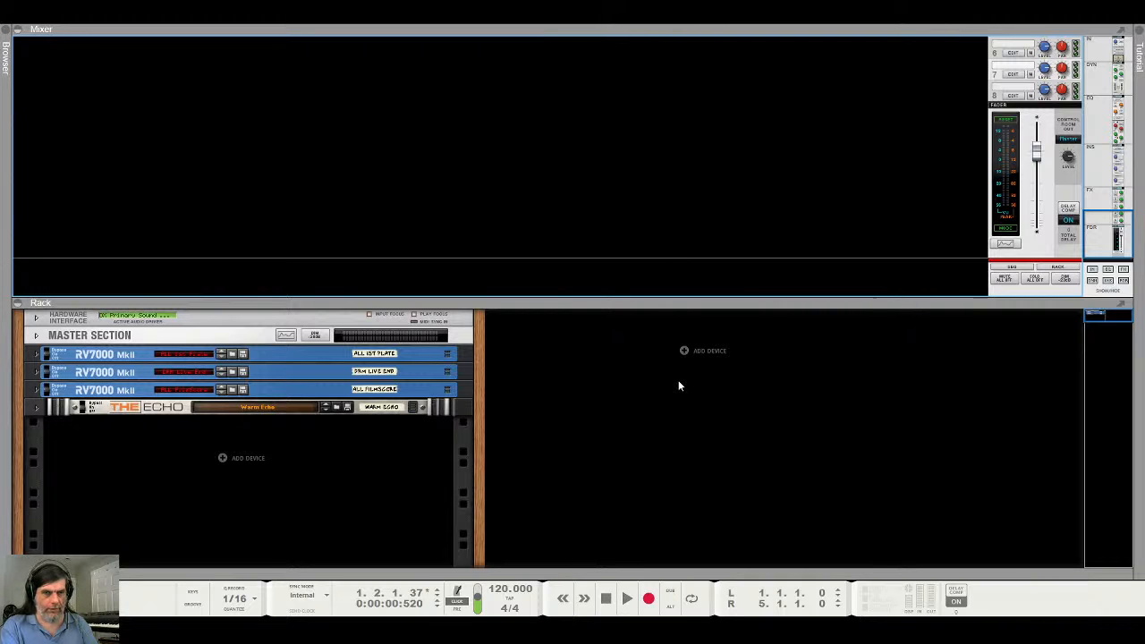
pyautogui.press('F5')
pyautogui.press('F7')
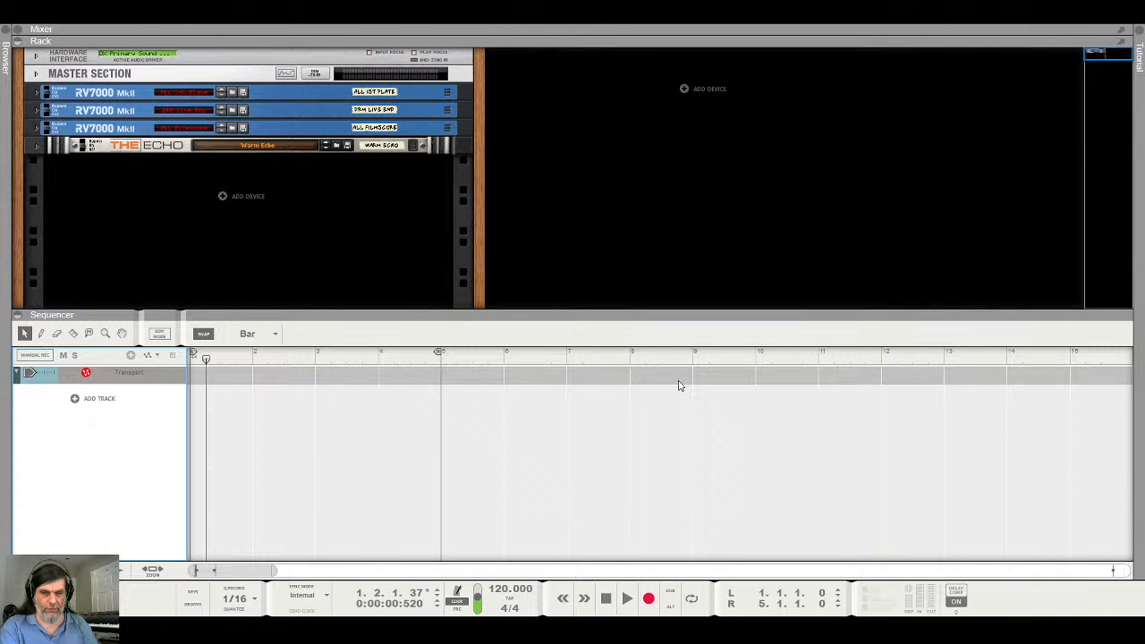
pyautogui.press('F5')
pyautogui.press('F6')
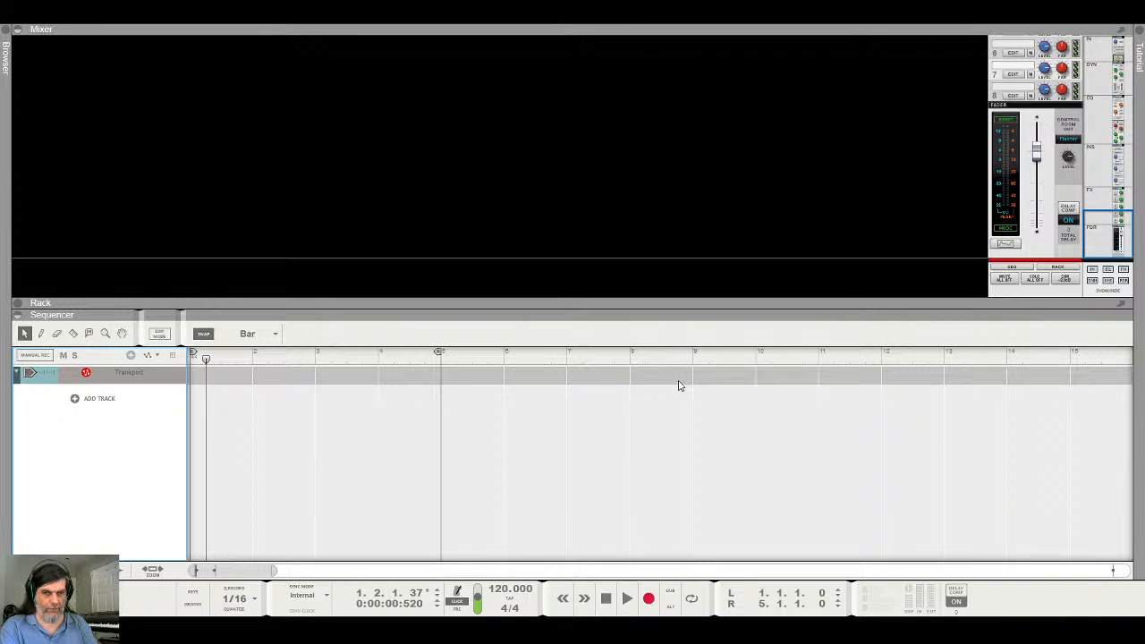
pyautogui.hotkey('F5', 'F6')
pyautogui.hotkey('F5', 'F6', 'F7')
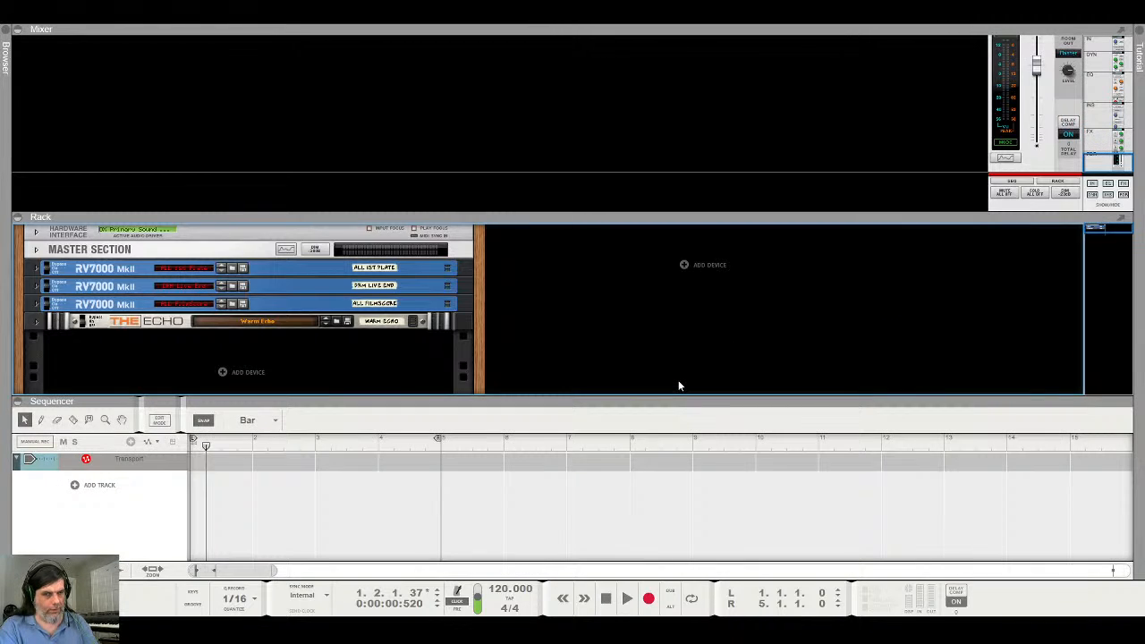
# Show only the mixer, with the rack and sequencer collapsed
pyautogui.press('F5')
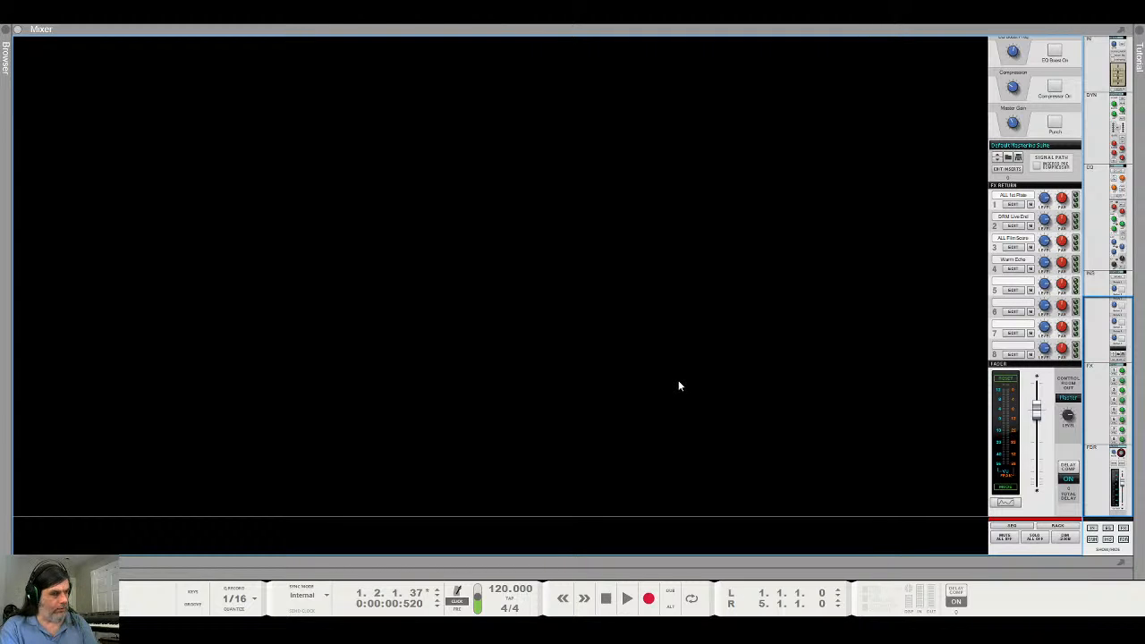
pyautogui.press('F4')
pyautogui.press('F4')
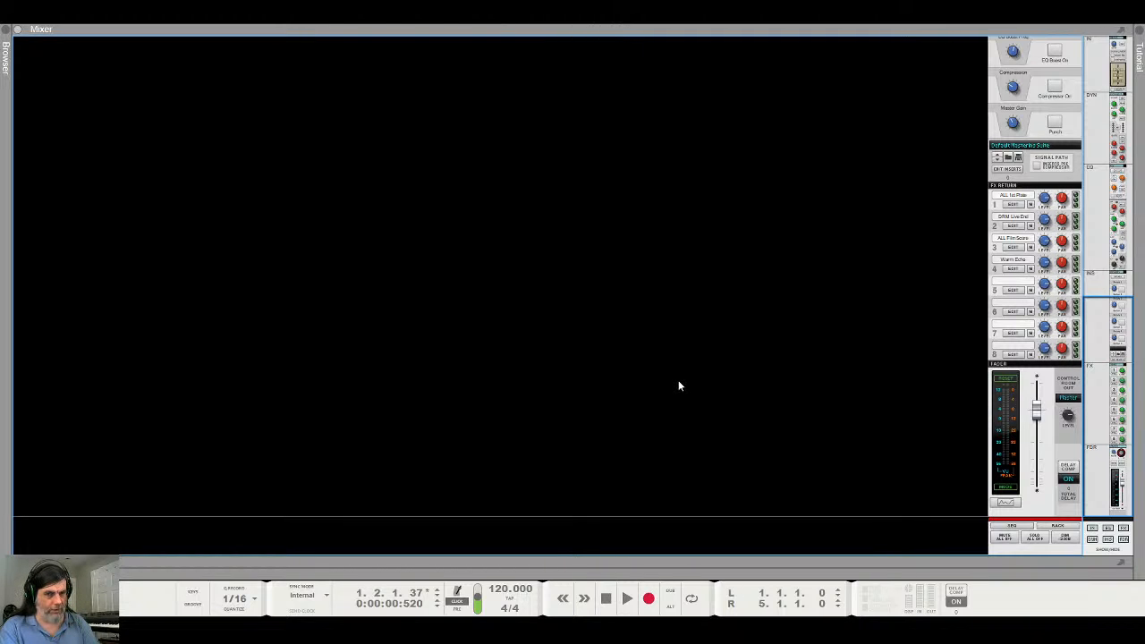
# Open the browser and look through the instrument list, from the built-in devices to the Reason Studios and Arturia instruments
pyautogui.press('F3')
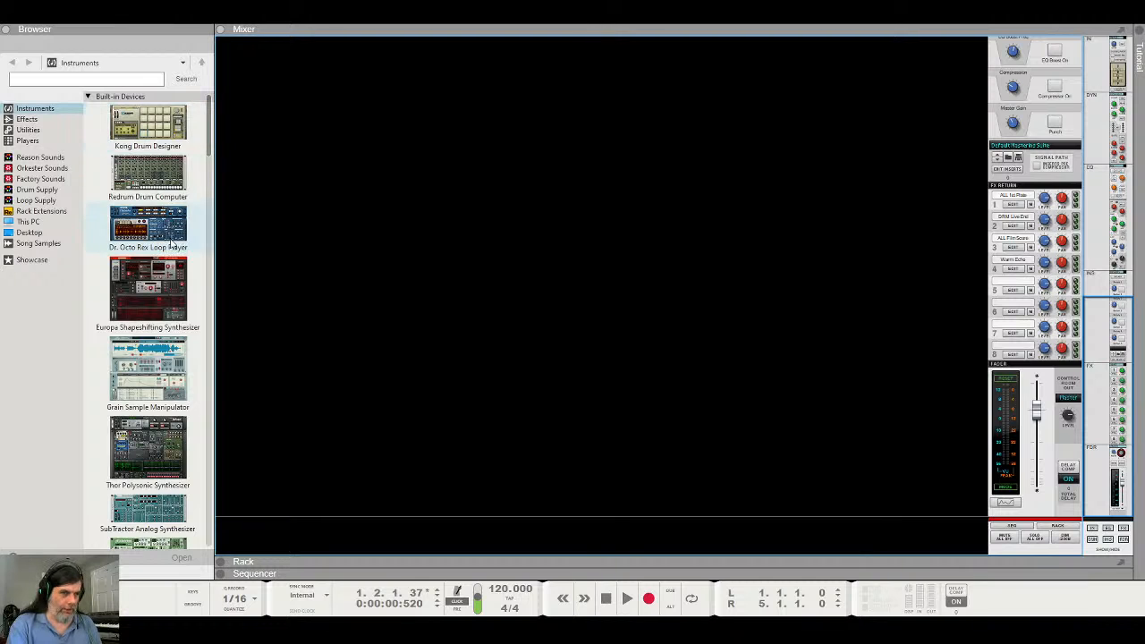
pyautogui.scroll(-3, 134, 224)
pyautogui.scroll(-15, 134, 224)
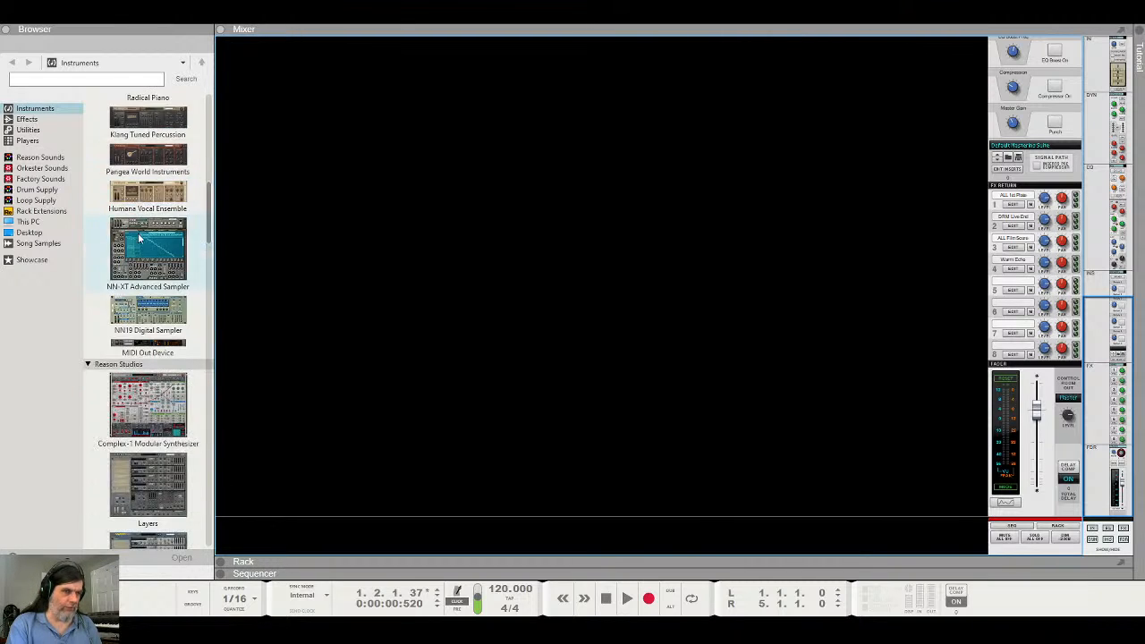
pyautogui.scroll(-3, 139, 237)
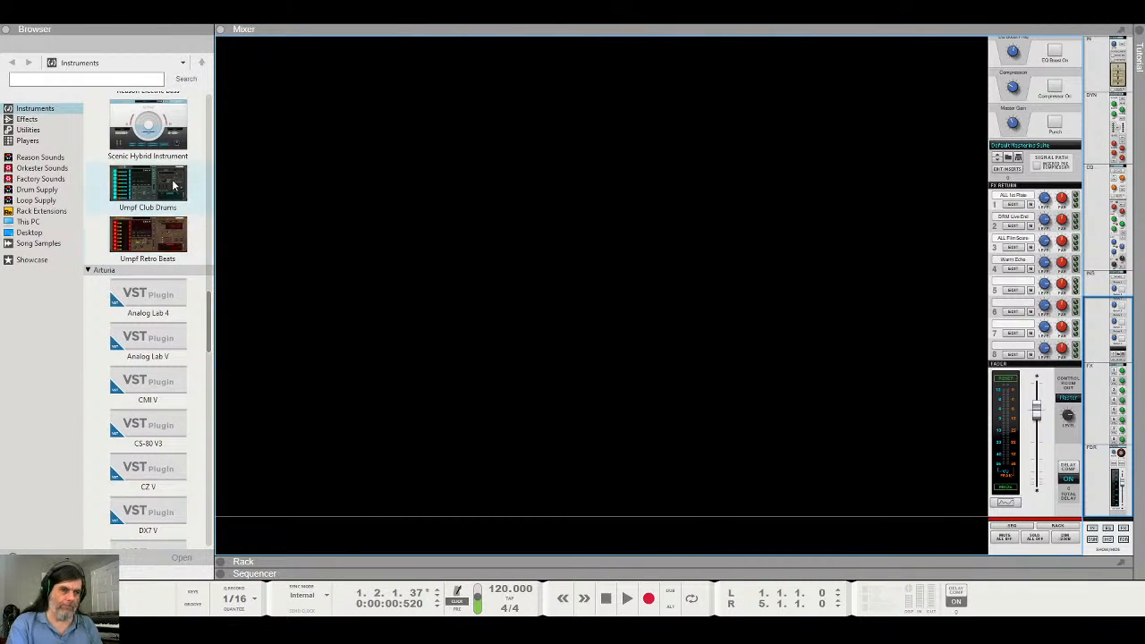
pyautogui.scroll(4, 175, 186)
pyautogui.scroll(-3, 168, 194)
pyautogui.scroll(-4, 168, 194)
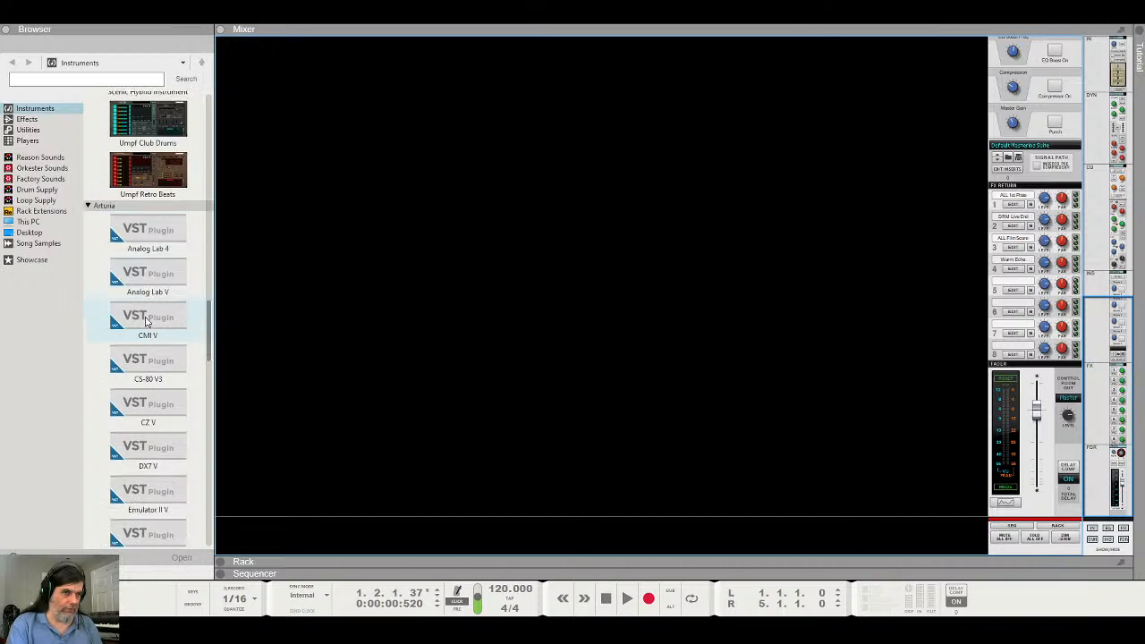
pyautogui.scroll(9, 149, 313)
pyautogui.scroll(10, 145, 309)
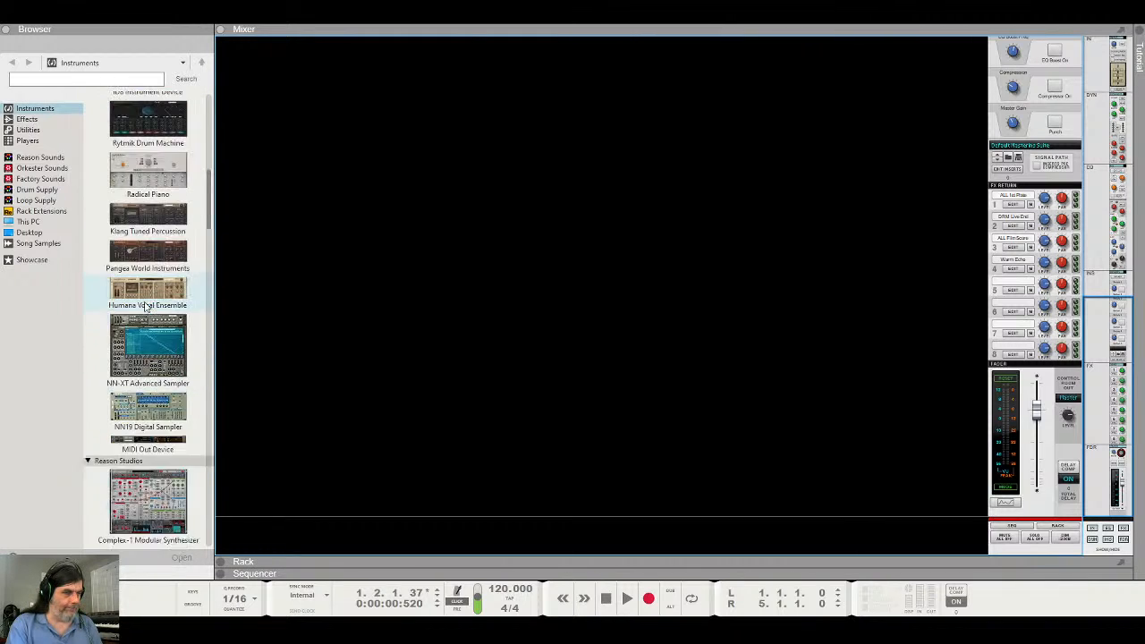
pyautogui.scroll(3, 144, 301)
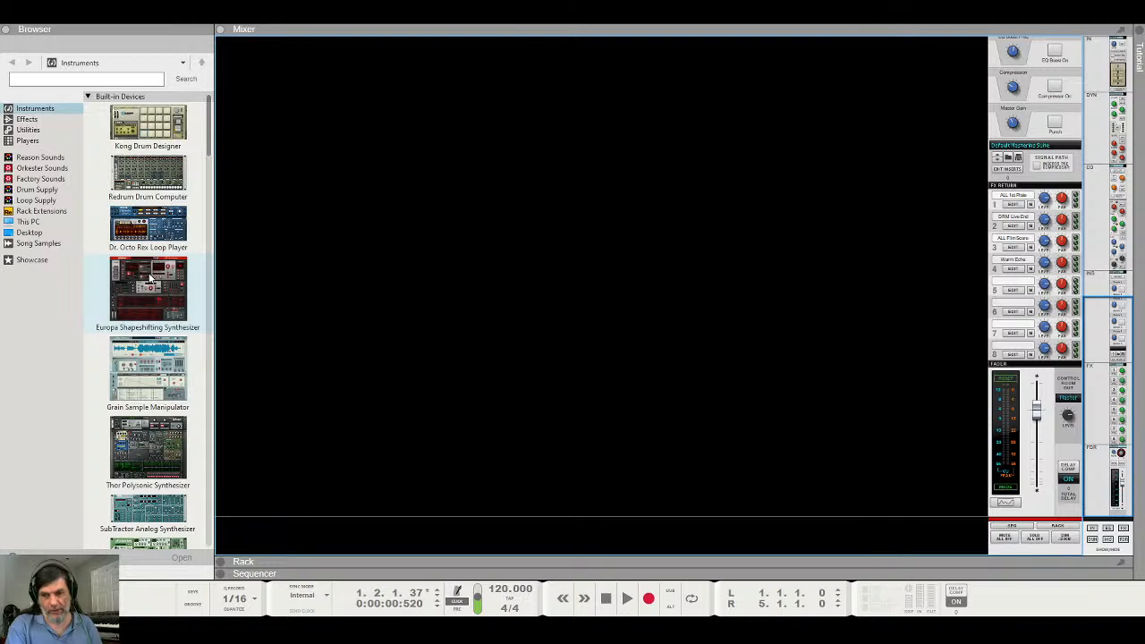
pyautogui.scroll(-1, 149, 279)
pyautogui.scroll(5, 150, 278)
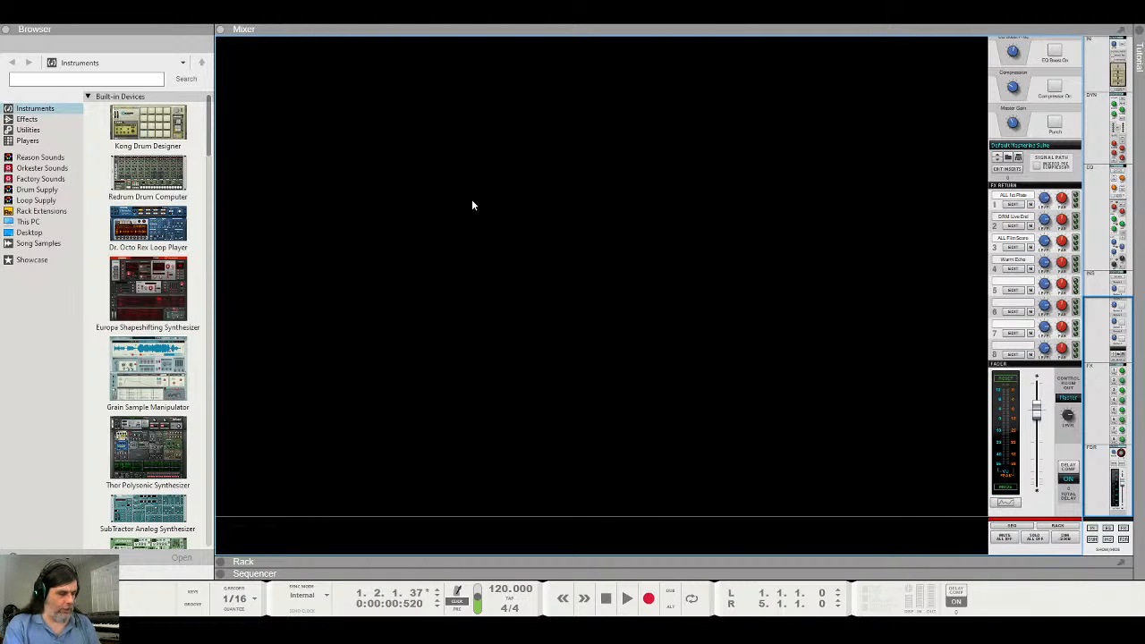
# Show the rack in place of the mixer and hide the browser
pyautogui.hotkey('alt', 'Tab')
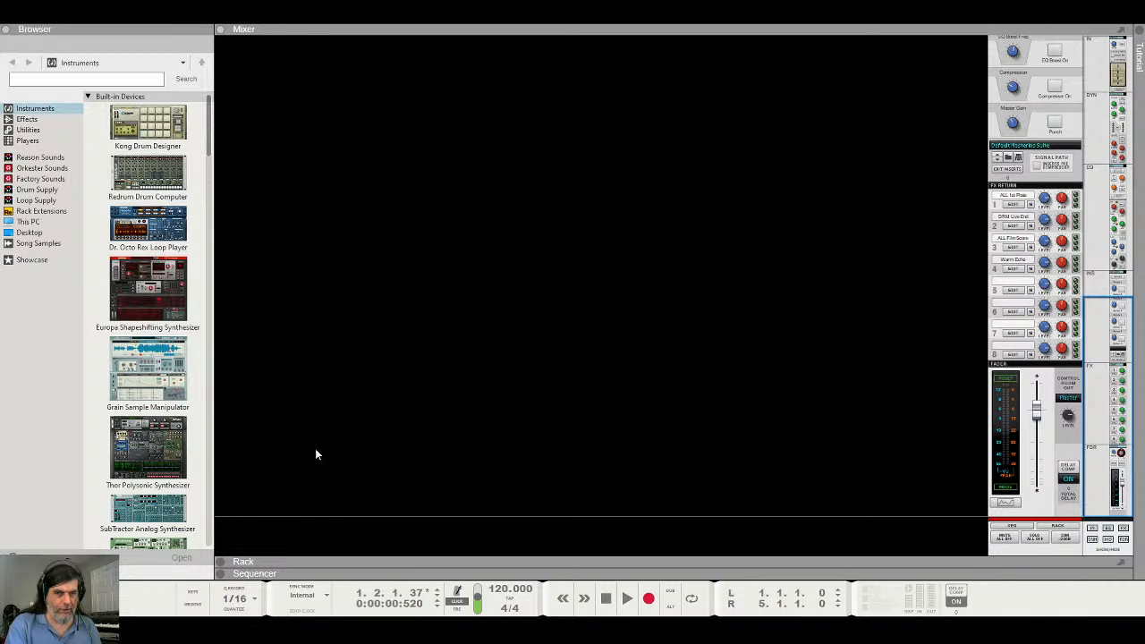
pyautogui.click(400, 279)
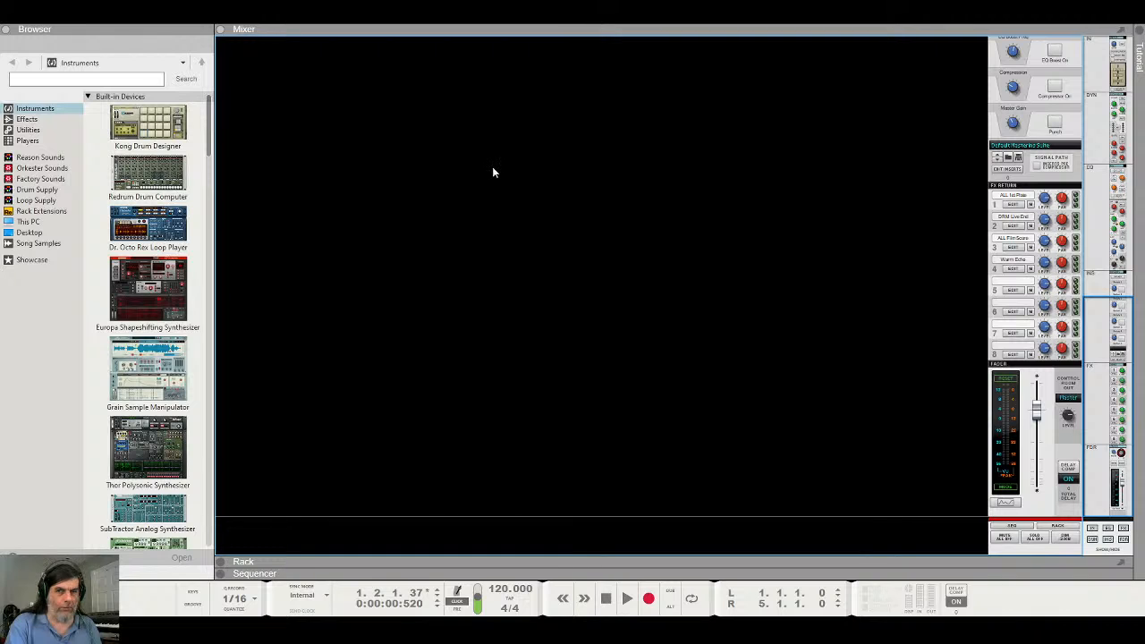
pyautogui.press('F6')
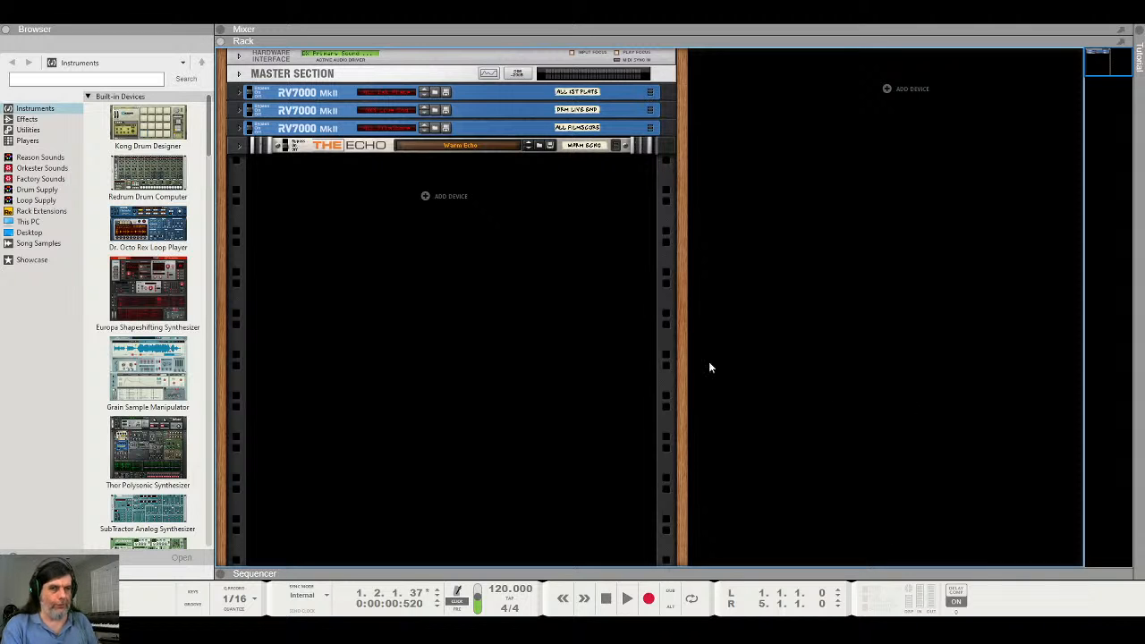
pyautogui.click(149, 35)
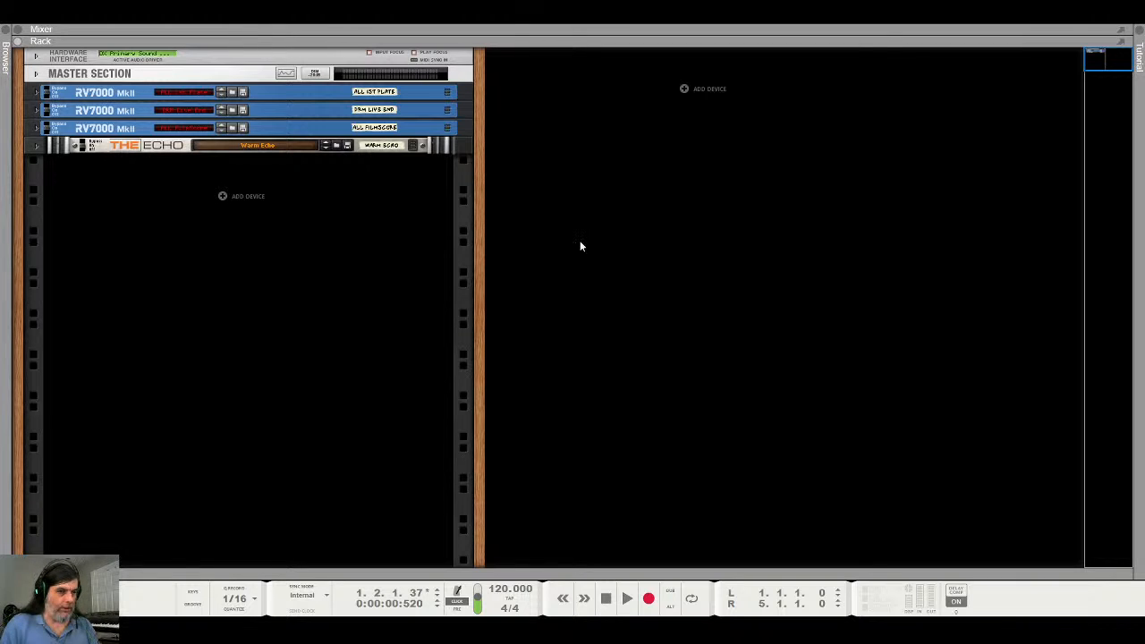
# Add a Redrum drum computer in the empty rack column and check its cabling on the rear of the rack
pyautogui.click(635, 203)
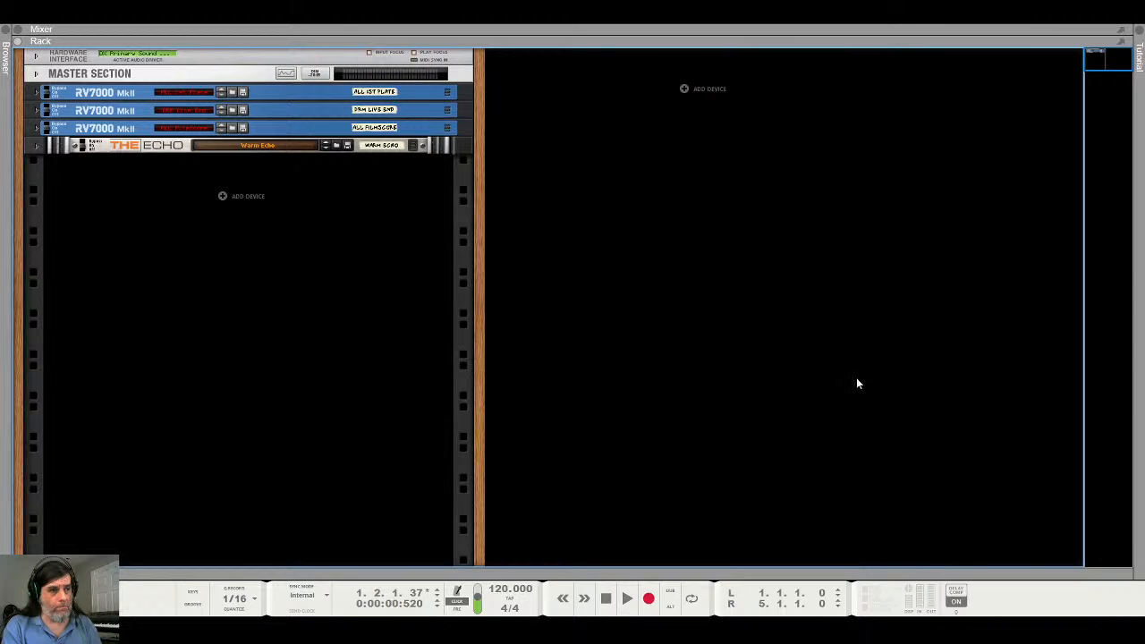
pyautogui.click(856, 375)
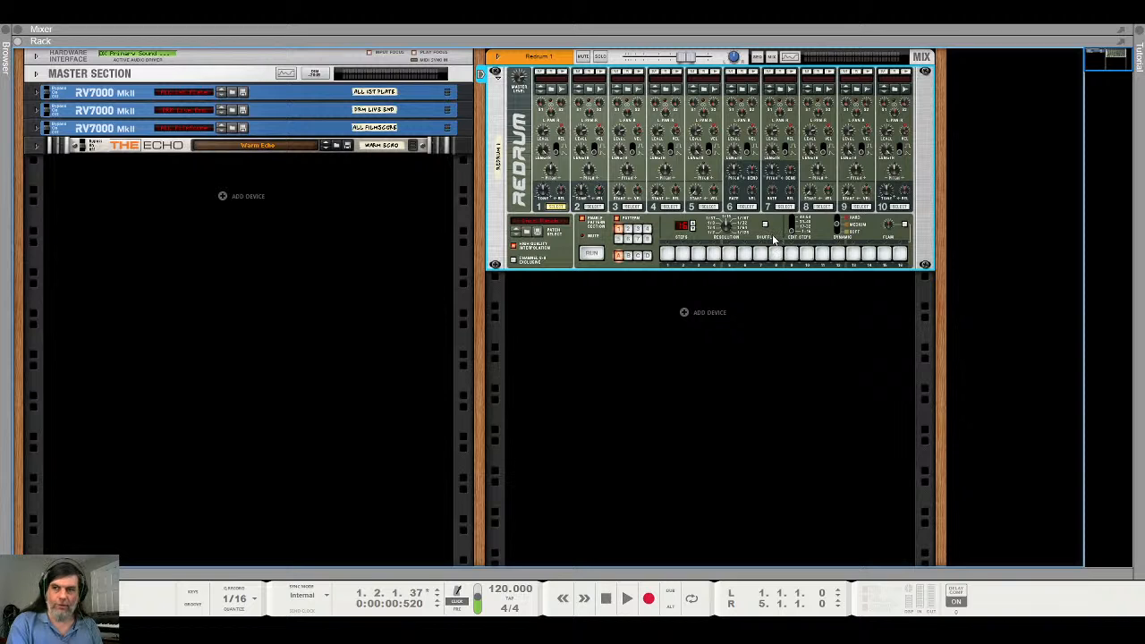
pyautogui.press('Tab')
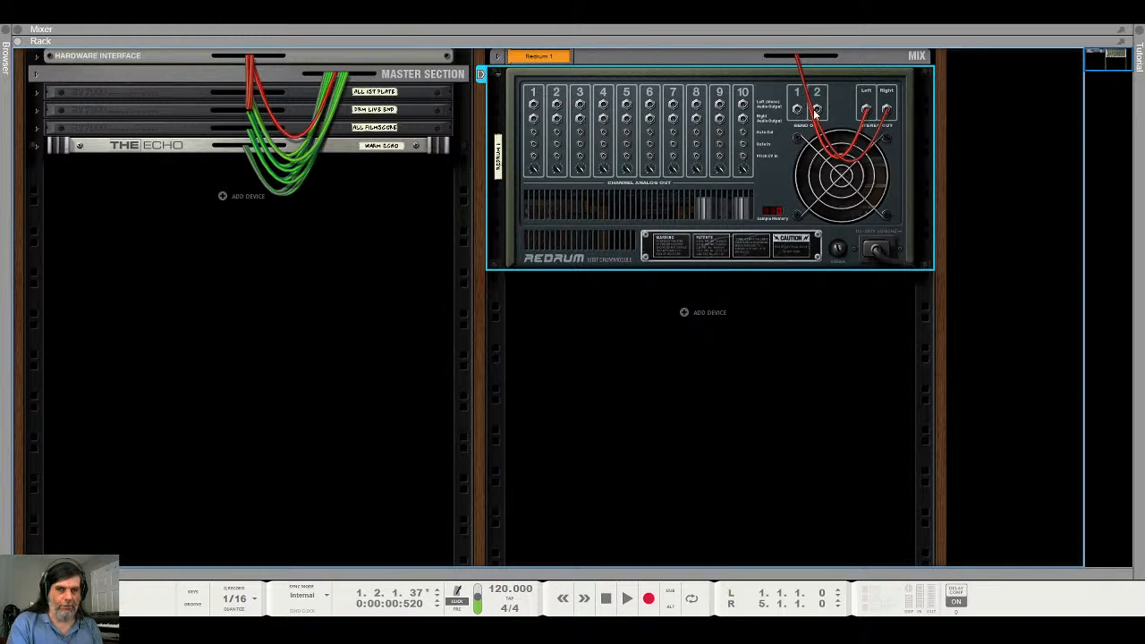
pyautogui.press('Tab')
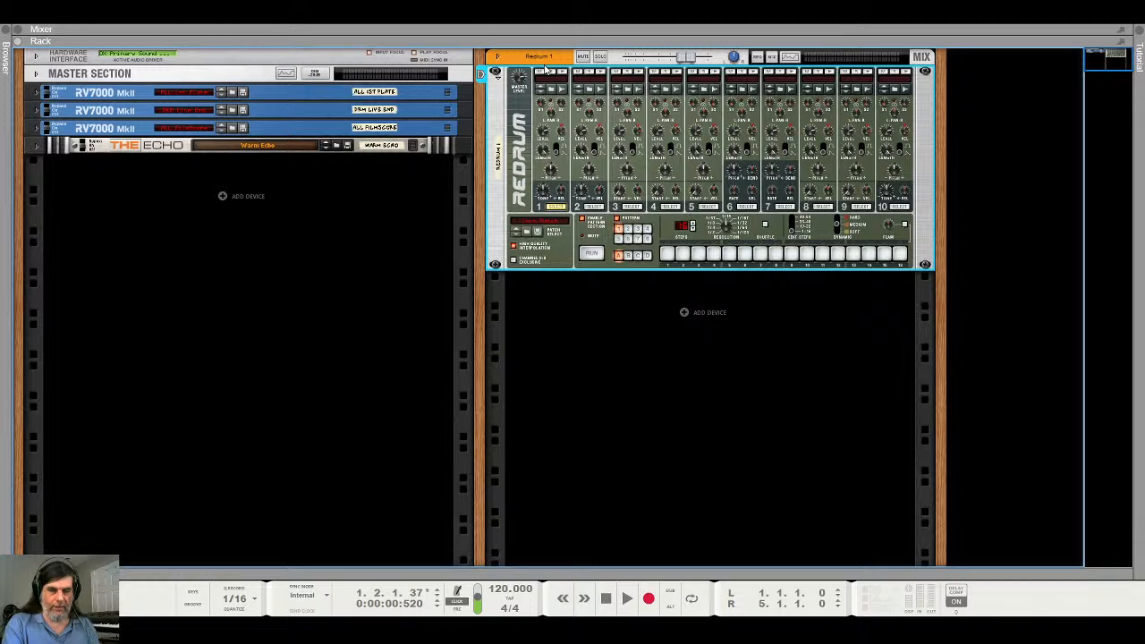
# Check the Redrum 1 channel in the mixer and play the song briefly
pyautogui.press('F5')
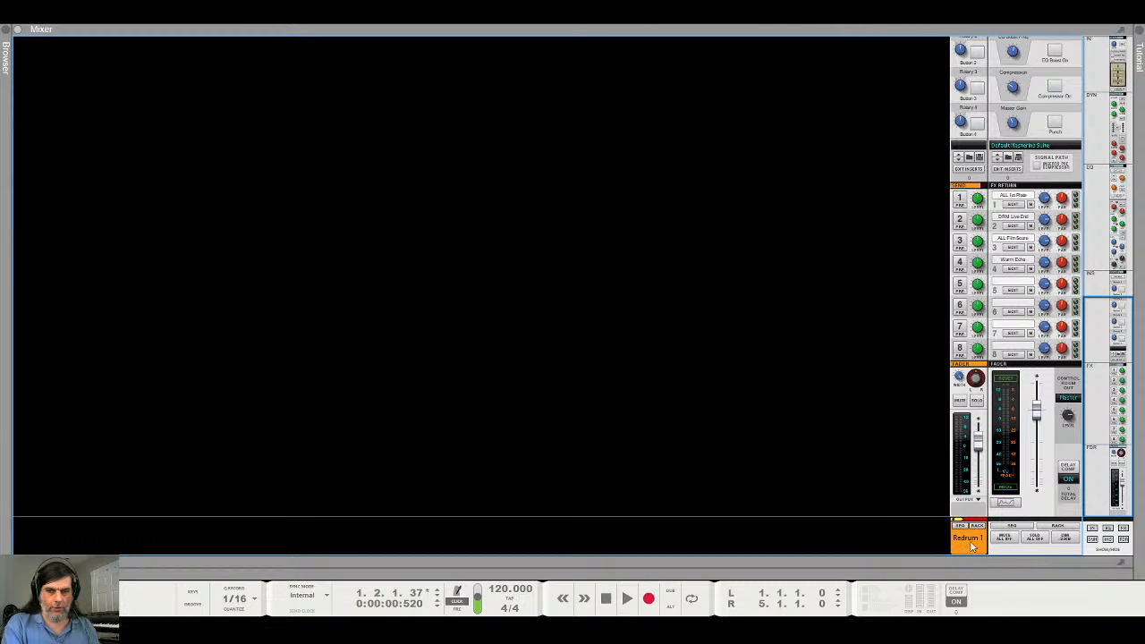
pyautogui.press('space')
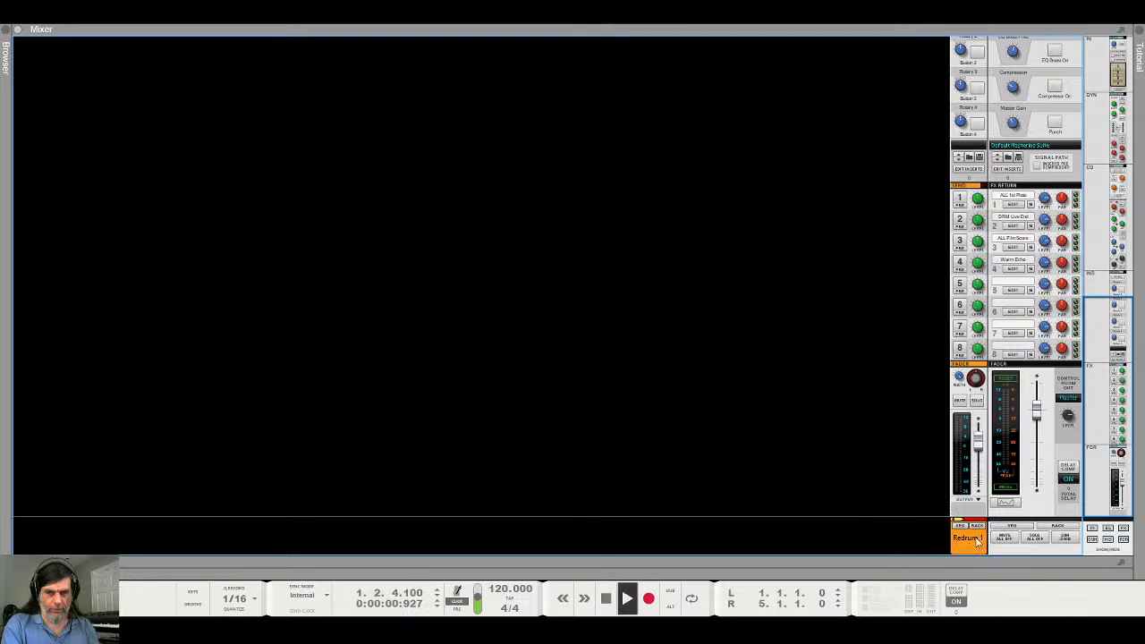
pyautogui.press('space')
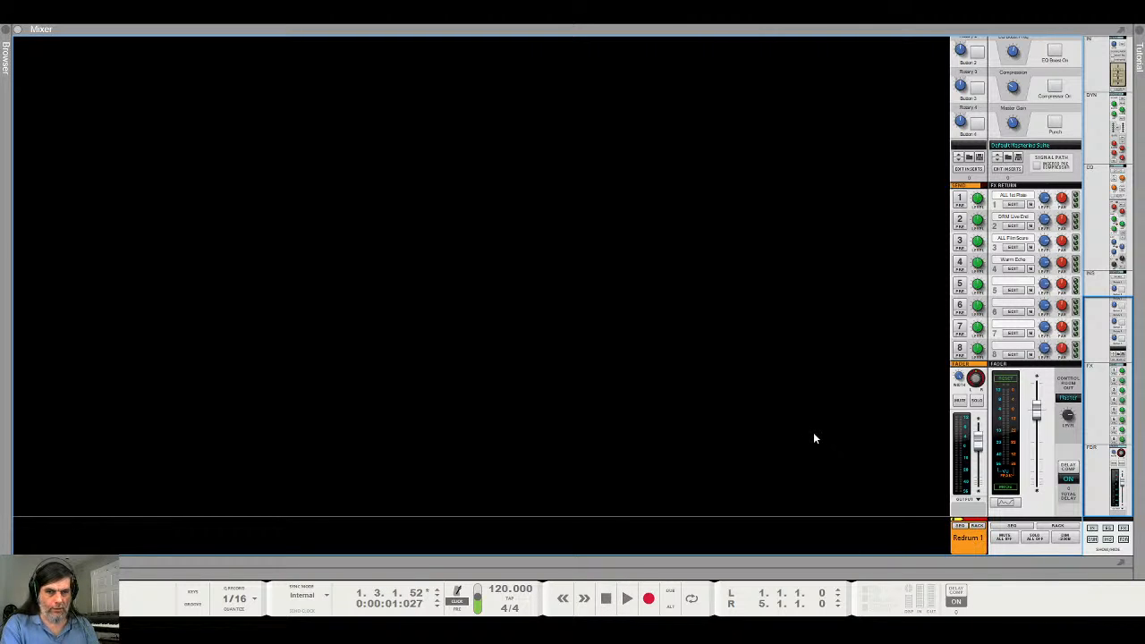
# Return to the rear of the rack and disconnect Redrum's stereo output cables from its mix channel
pyautogui.press('F6')
pyautogui.press('Tab')
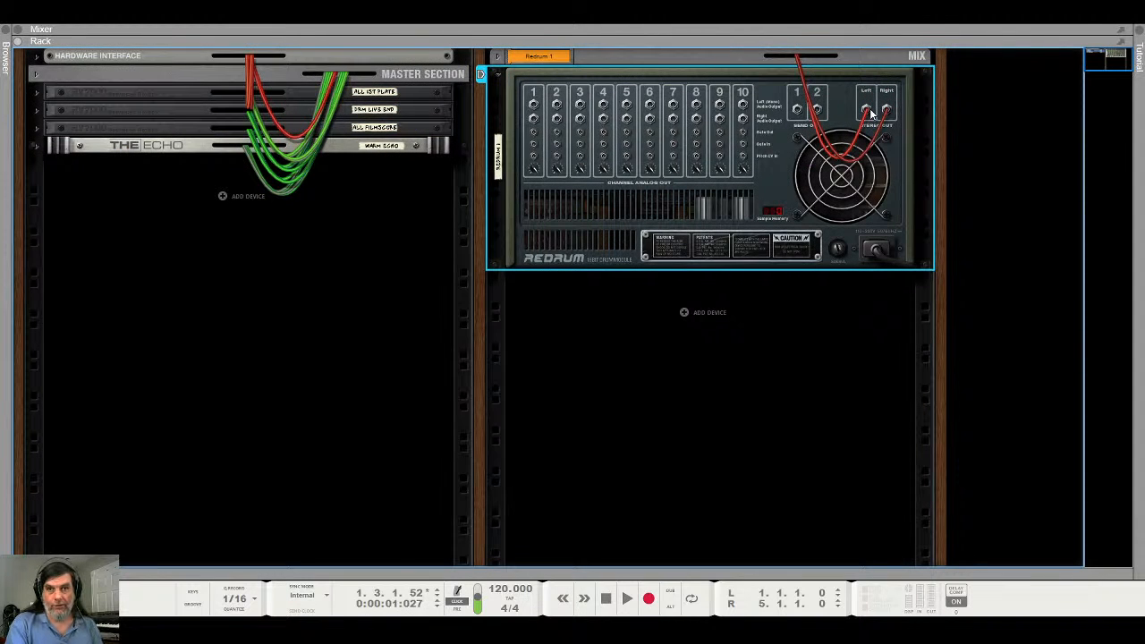
pyautogui.press('Tab')
pyautogui.press('Tab')
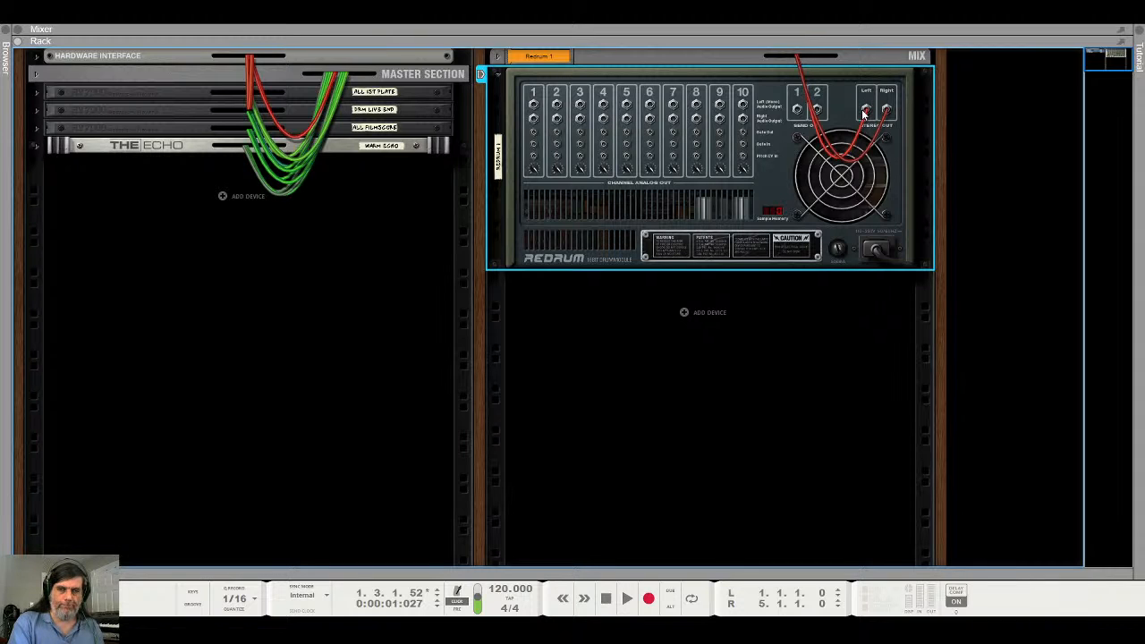
pyautogui.moveTo(865, 110); pyautogui.dragTo(861, 154)
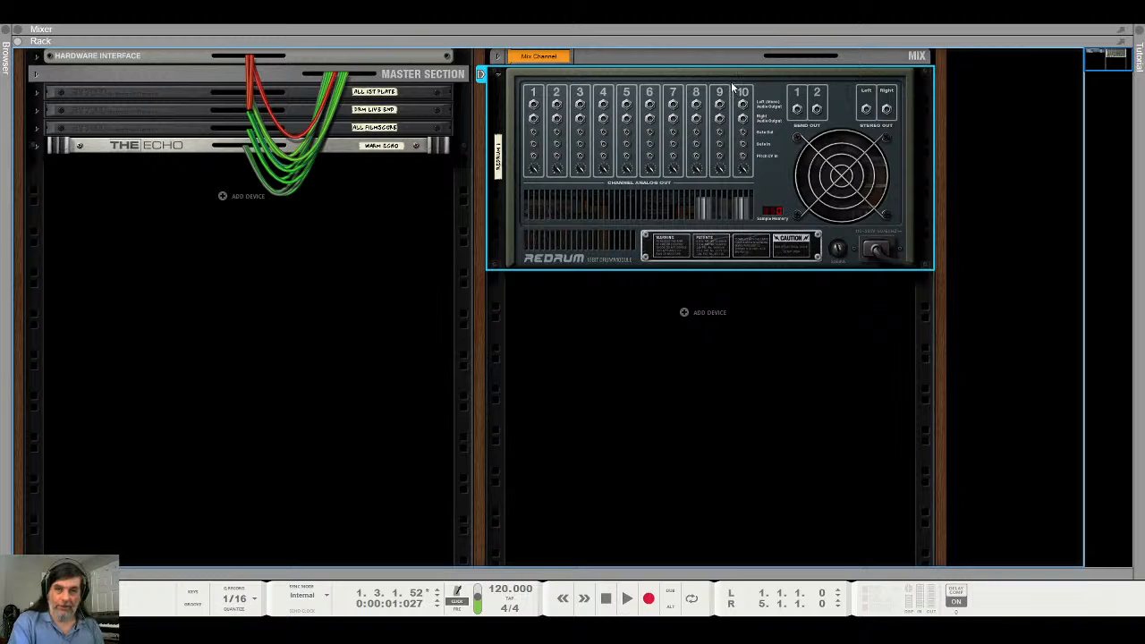
# Create ten mix channels by duplicating the disconnected one four times and duplicating all five together
pyautogui.click(714, 62)
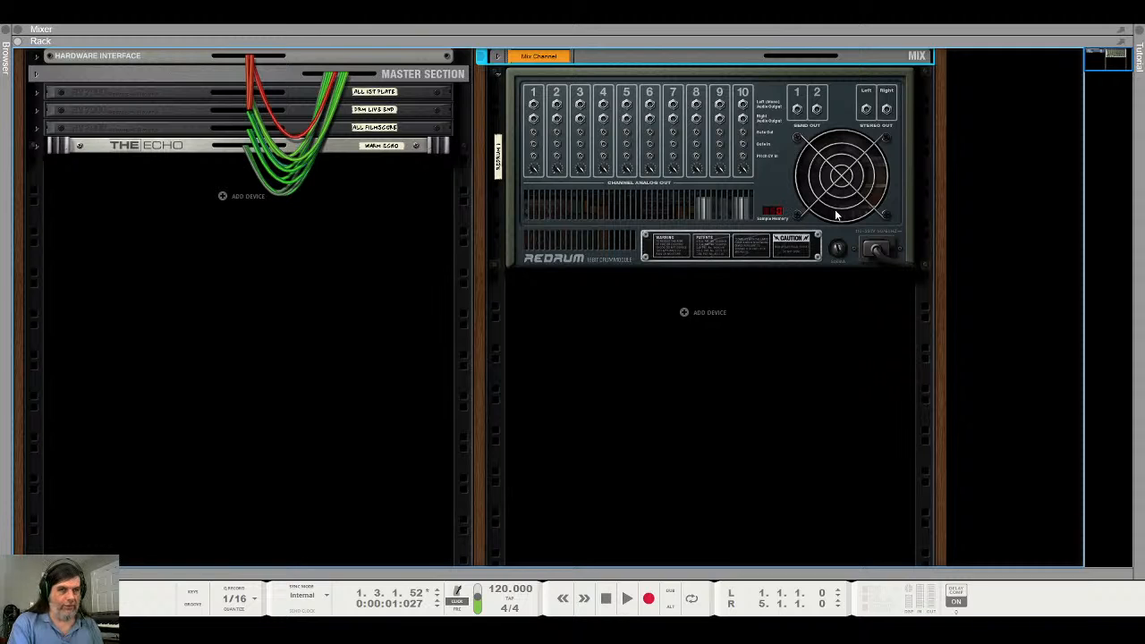
pyautogui.hotkey('ctrl', 'd')
pyautogui.hotkey('ctrl', 'd')
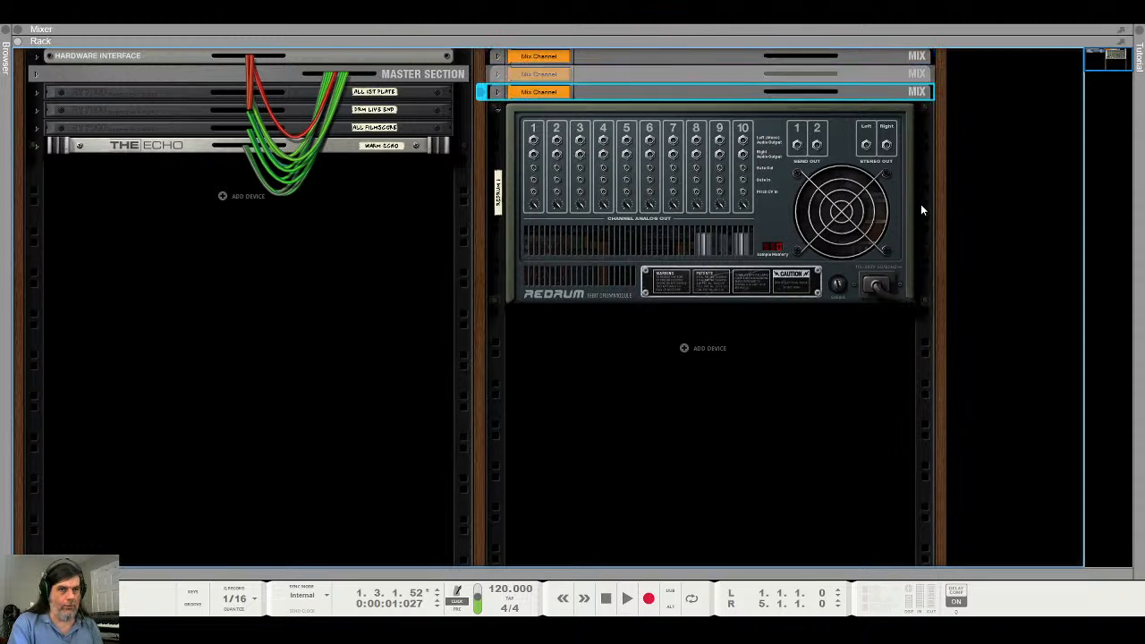
pyautogui.hotkey('ctrl', 'd')
pyautogui.hotkey('ctrl', 'd')
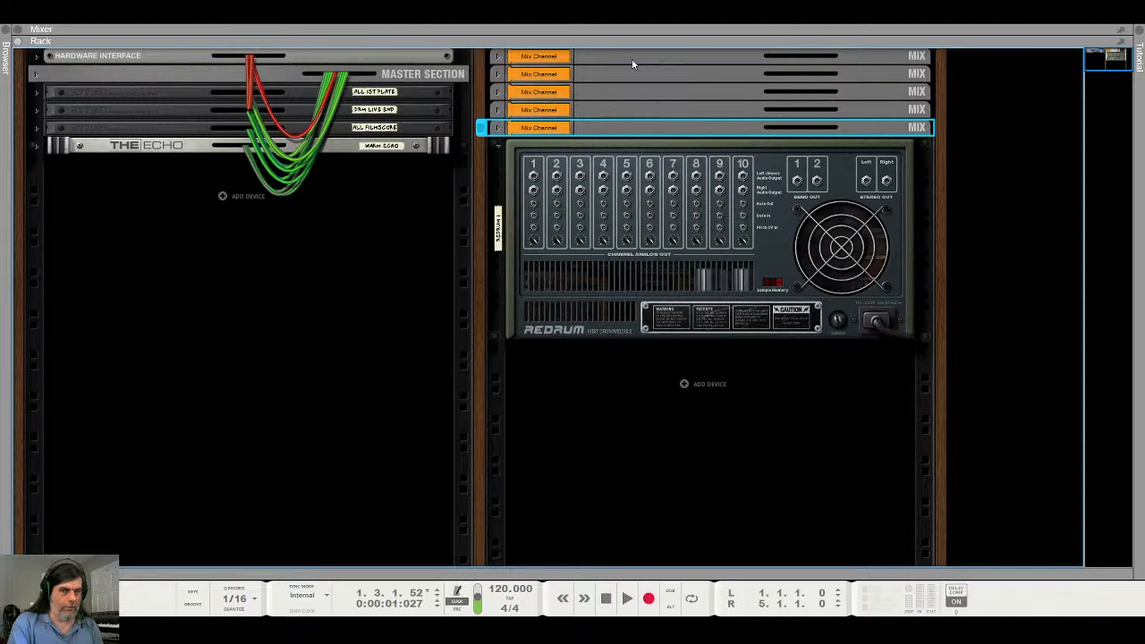
pyautogui.keyDown('shift'); pyautogui.click(631, 63); pyautogui.keyUp('shift')
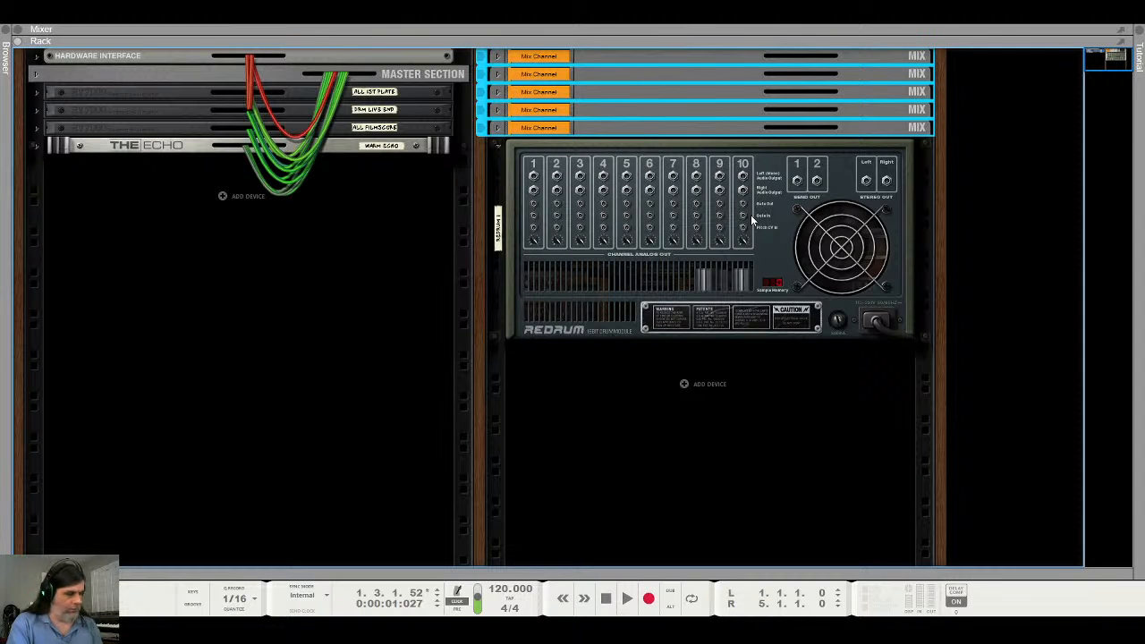
pyautogui.hotkey('ctrl', 'd')
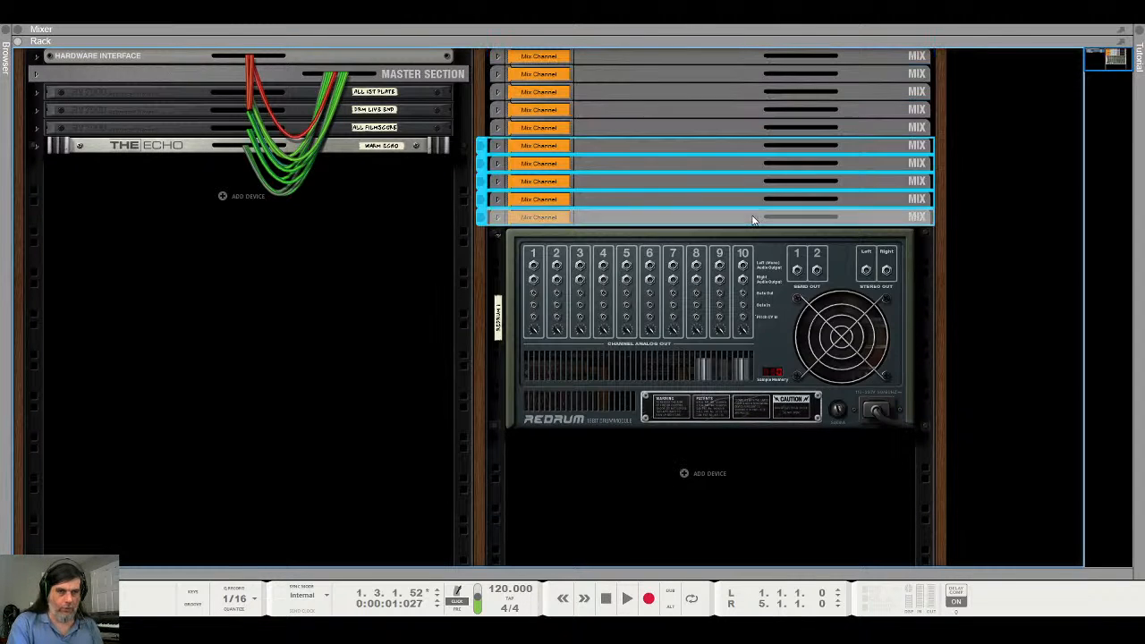
pyautogui.click(568, 61)
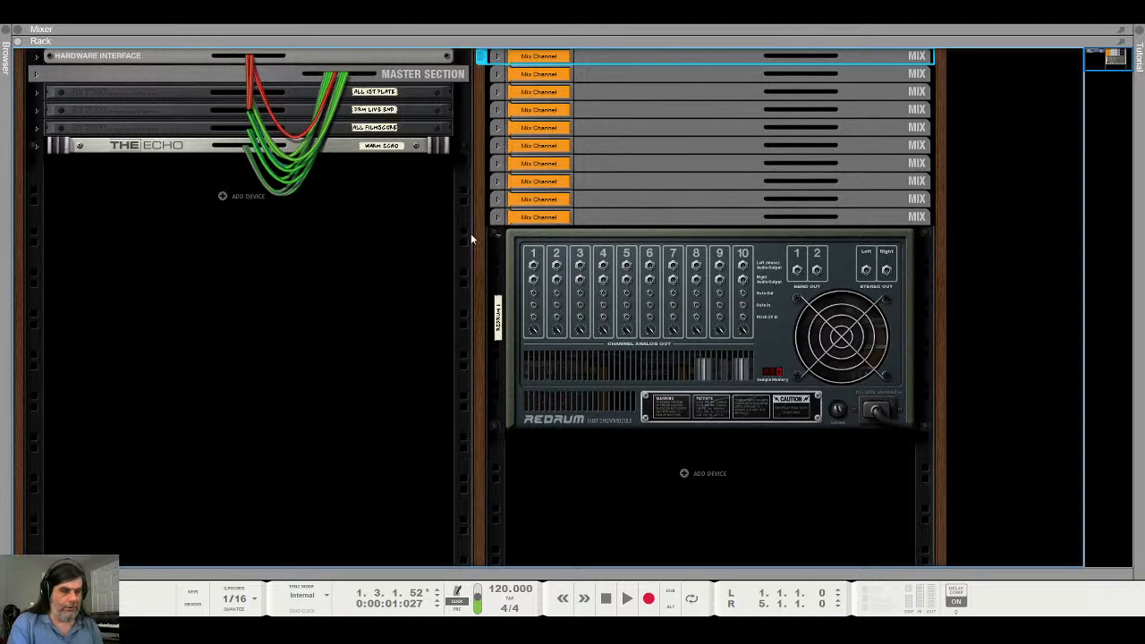
pyautogui.click(498, 218)
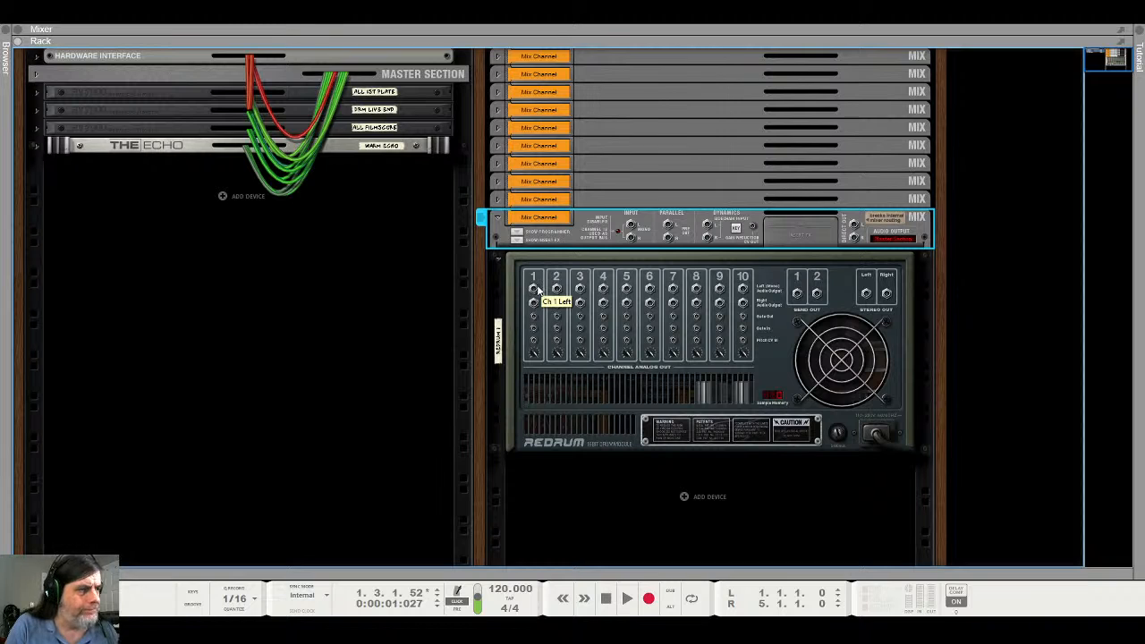
pyautogui.moveTo(534, 288); pyautogui.dragTo(630, 226)
pyautogui.click(498, 215)
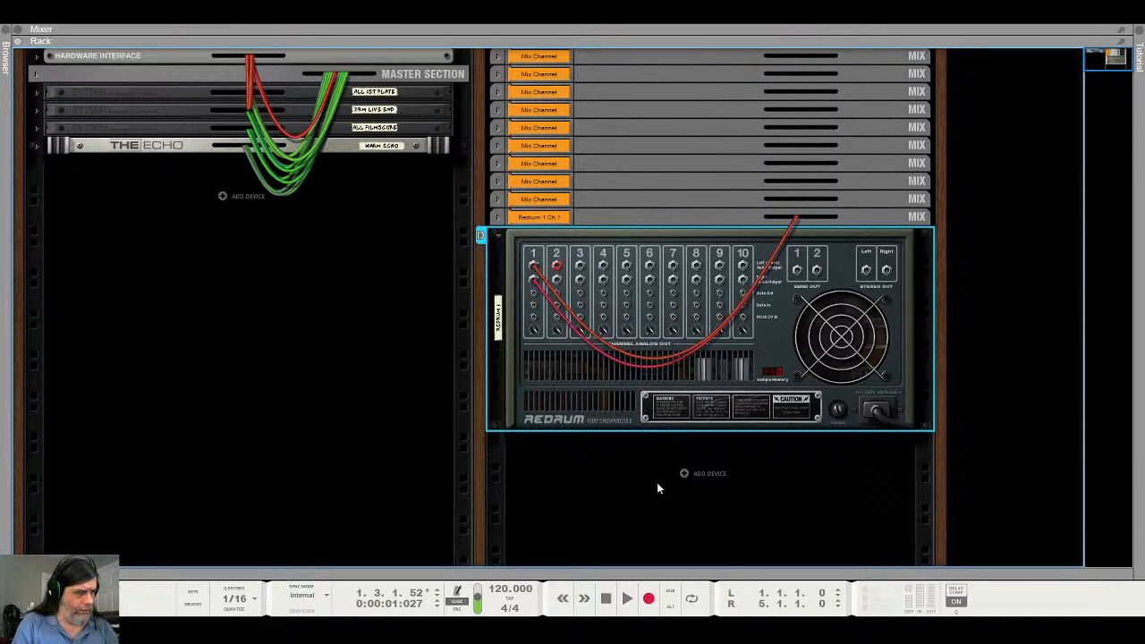
pyautogui.click(769, 514)
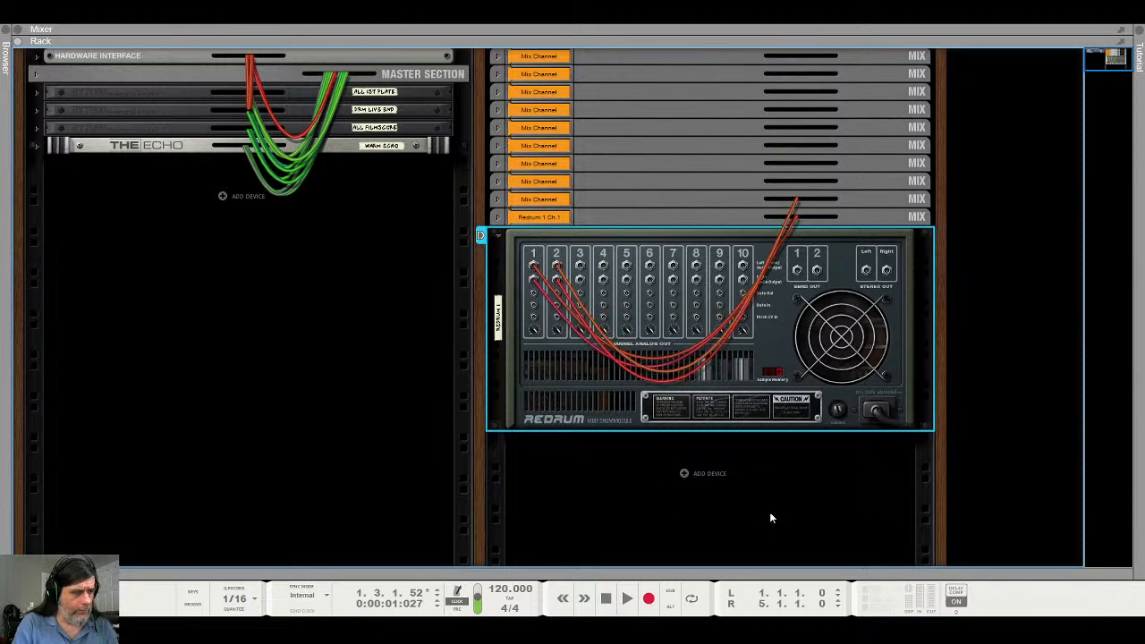
pyautogui.click(580, 266)
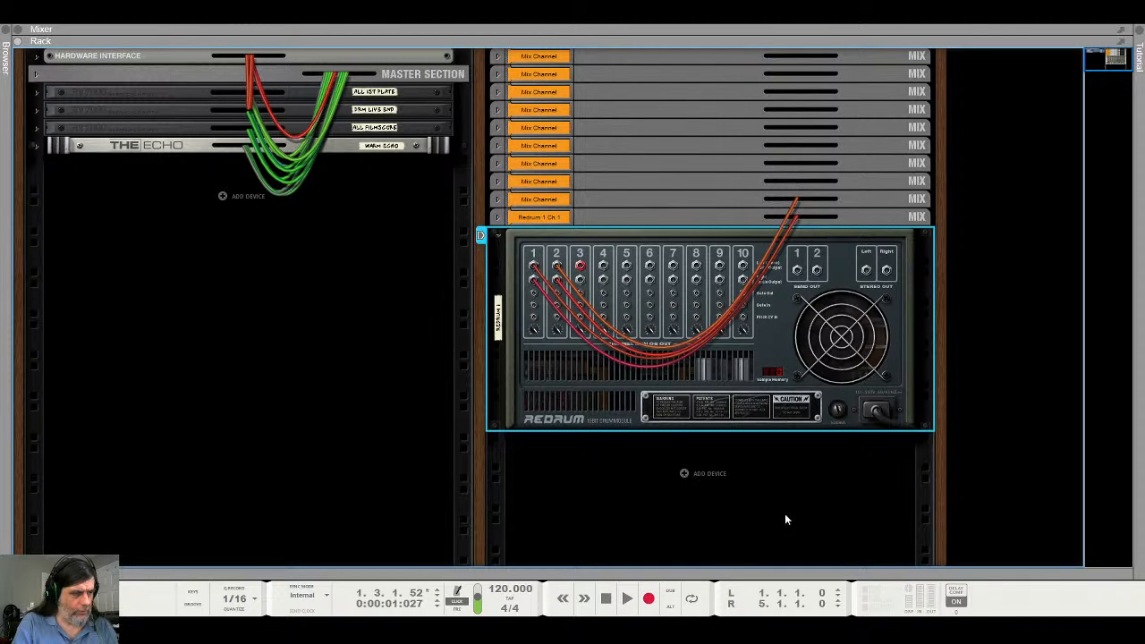
pyautogui.click(785, 542)
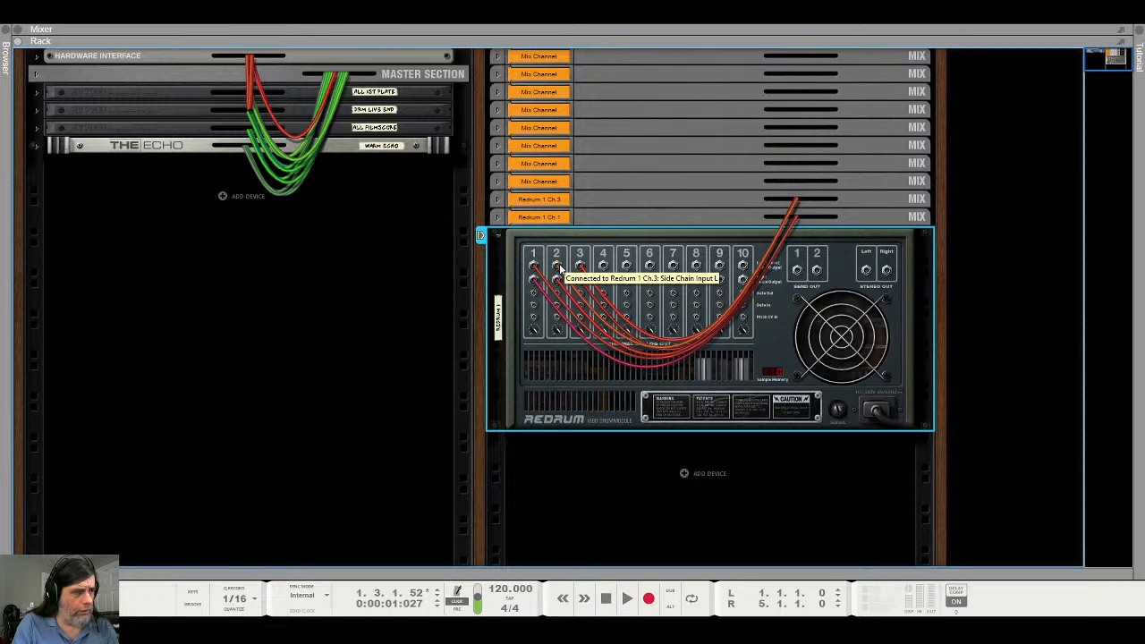
pyautogui.moveTo(560, 267); pyautogui.dragTo(558, 387)
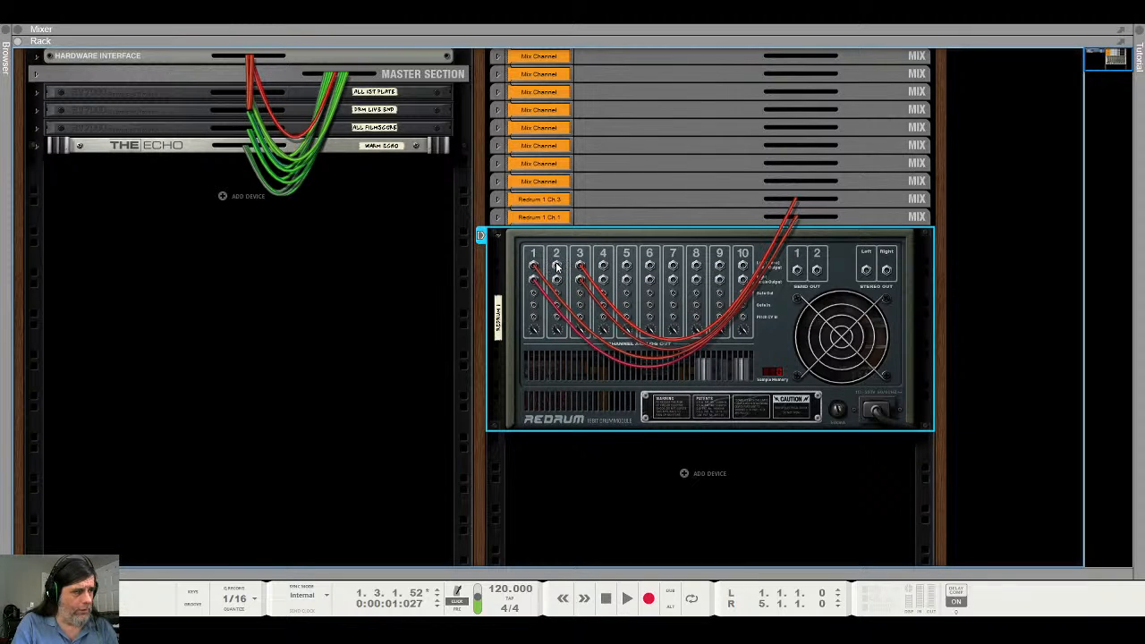
pyautogui.click(558, 266)
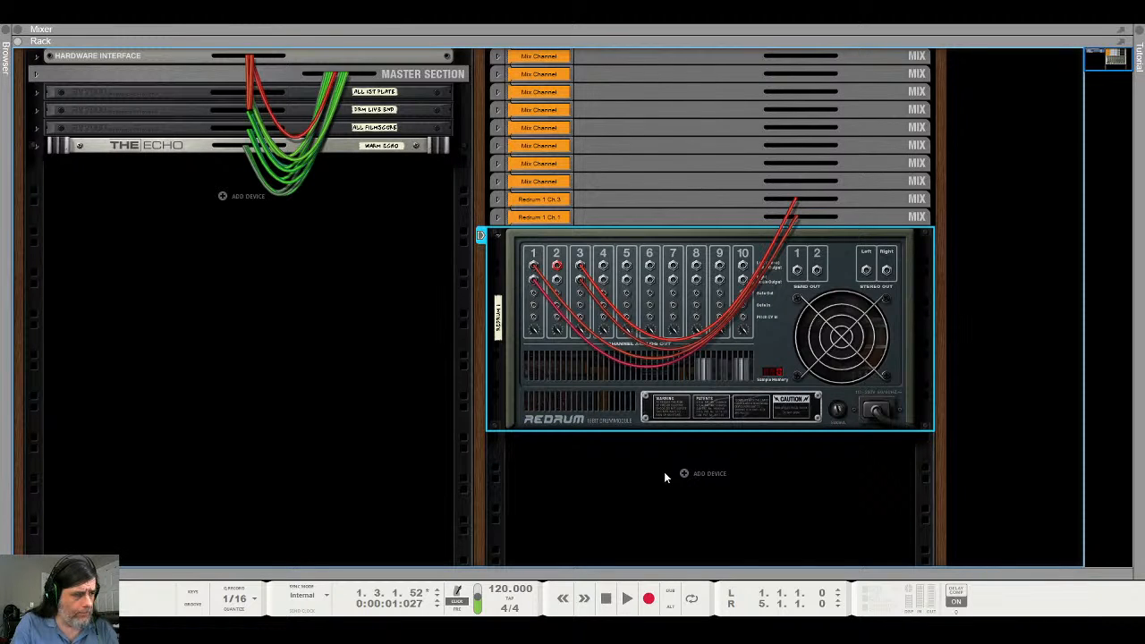
pyautogui.click(742, 526)
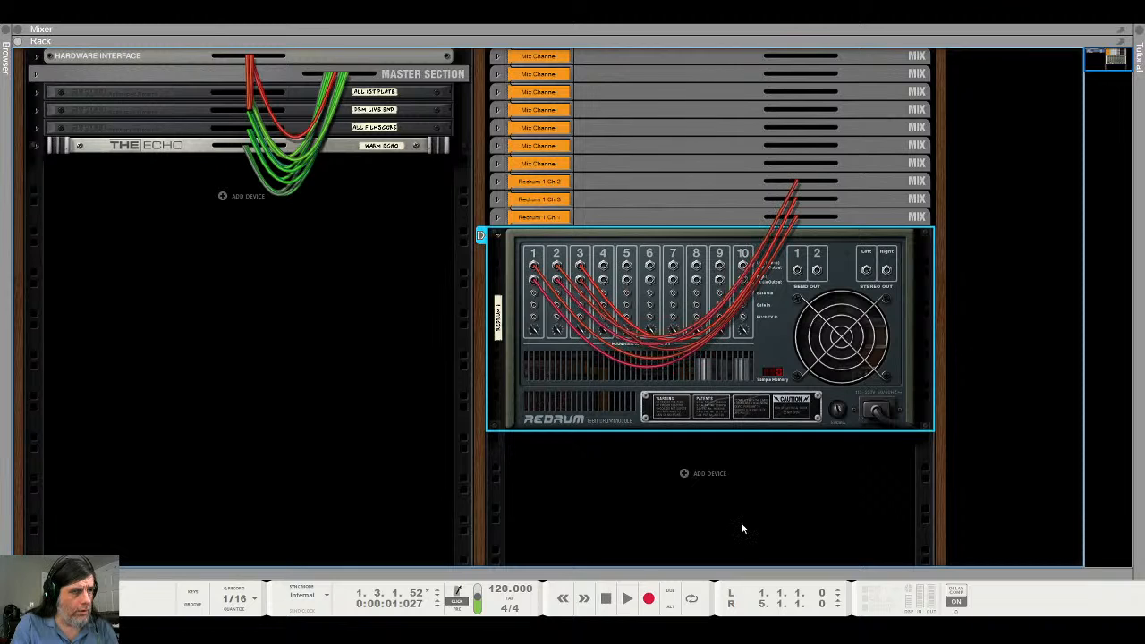
pyautogui.moveTo(559, 267); pyautogui.dragTo(589, 250)
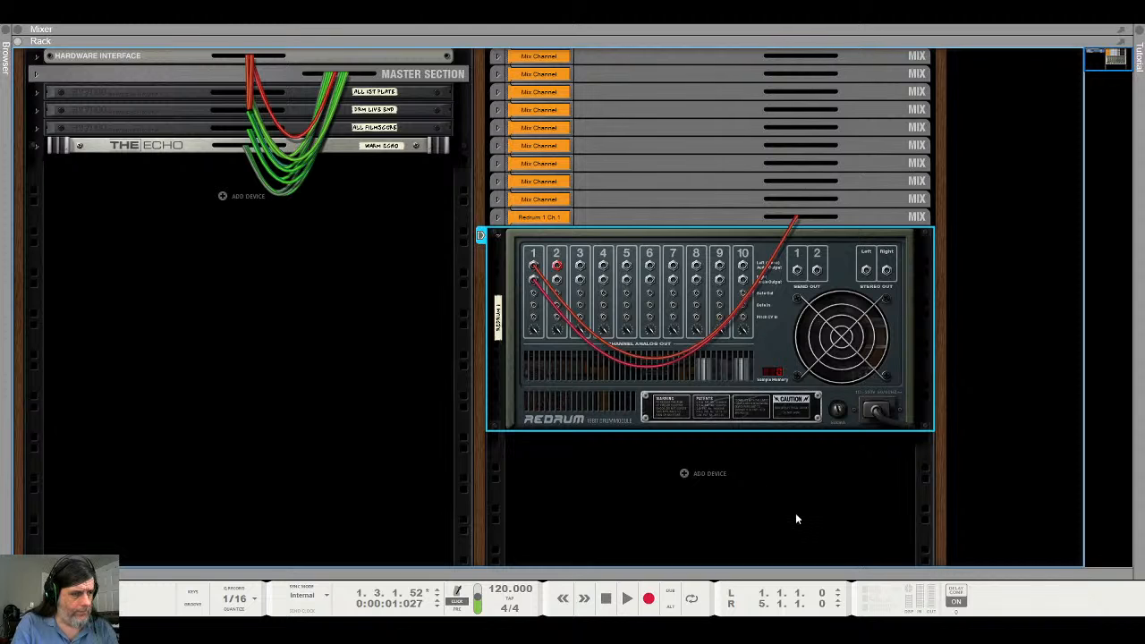
pyautogui.click(783, 534)
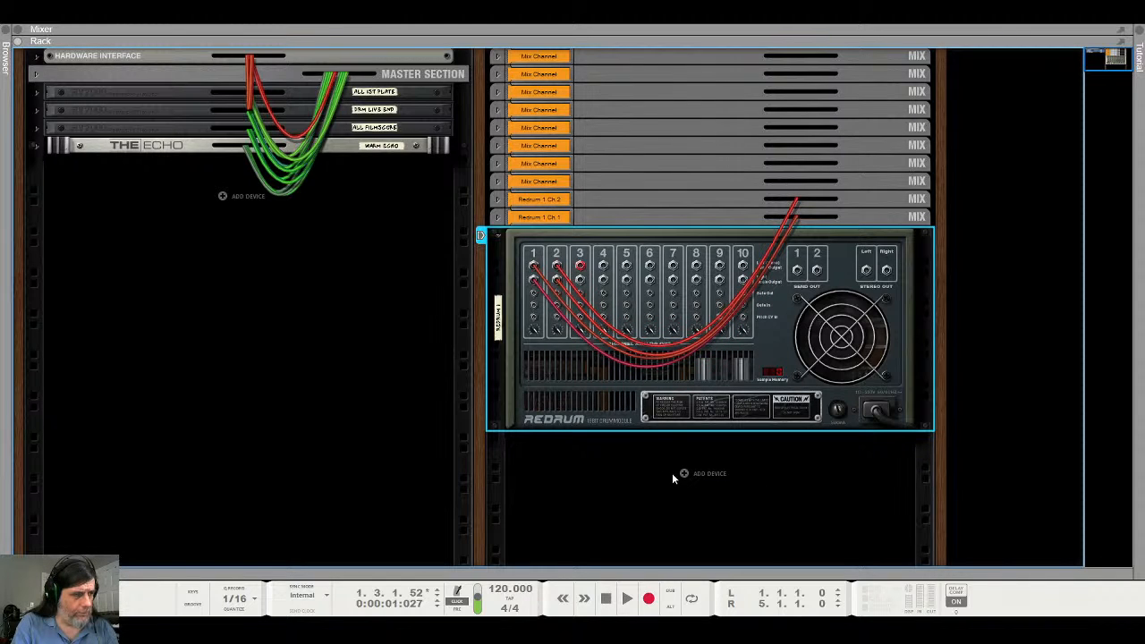
pyautogui.click(798, 529)
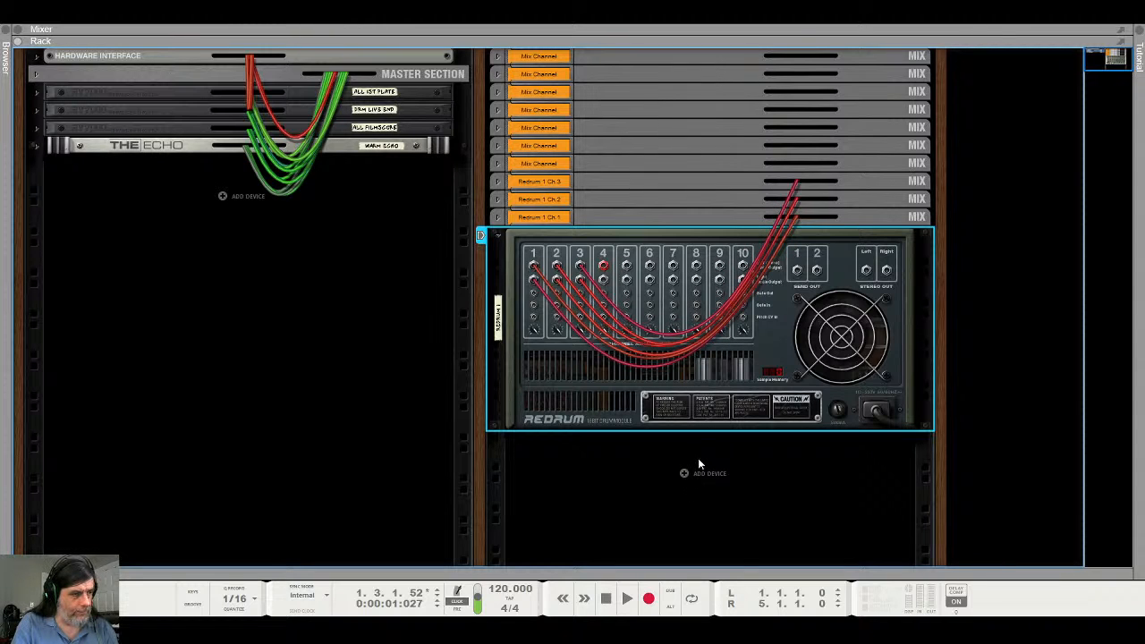
pyautogui.click(790, 514)
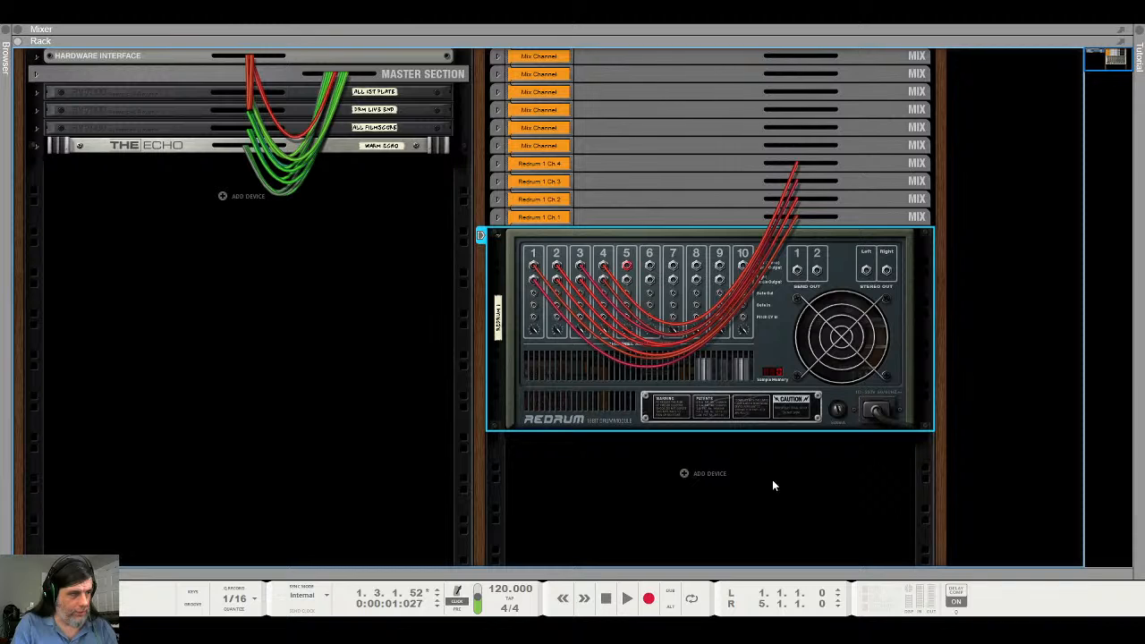
pyautogui.click(835, 494)
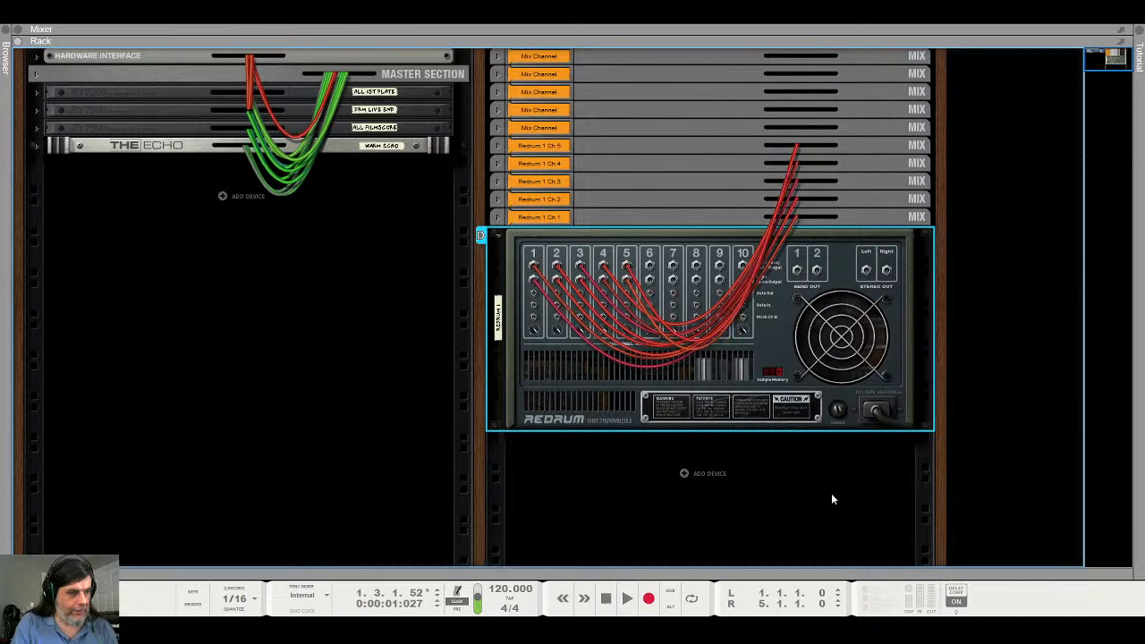
pyautogui.rightClick(652, 264)
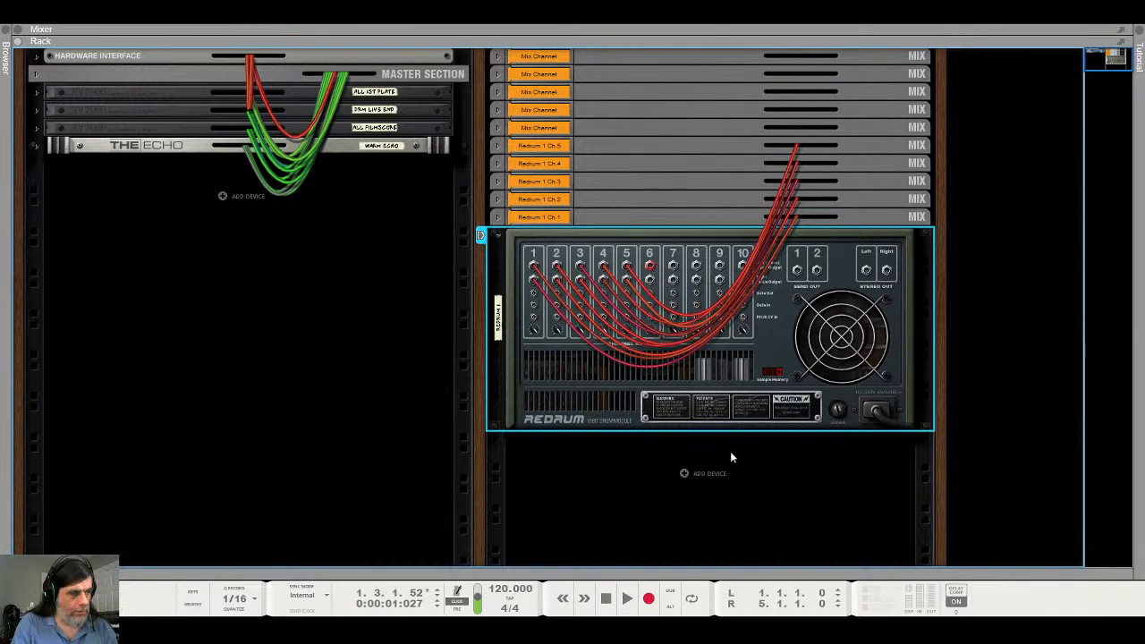
pyautogui.click(848, 485)
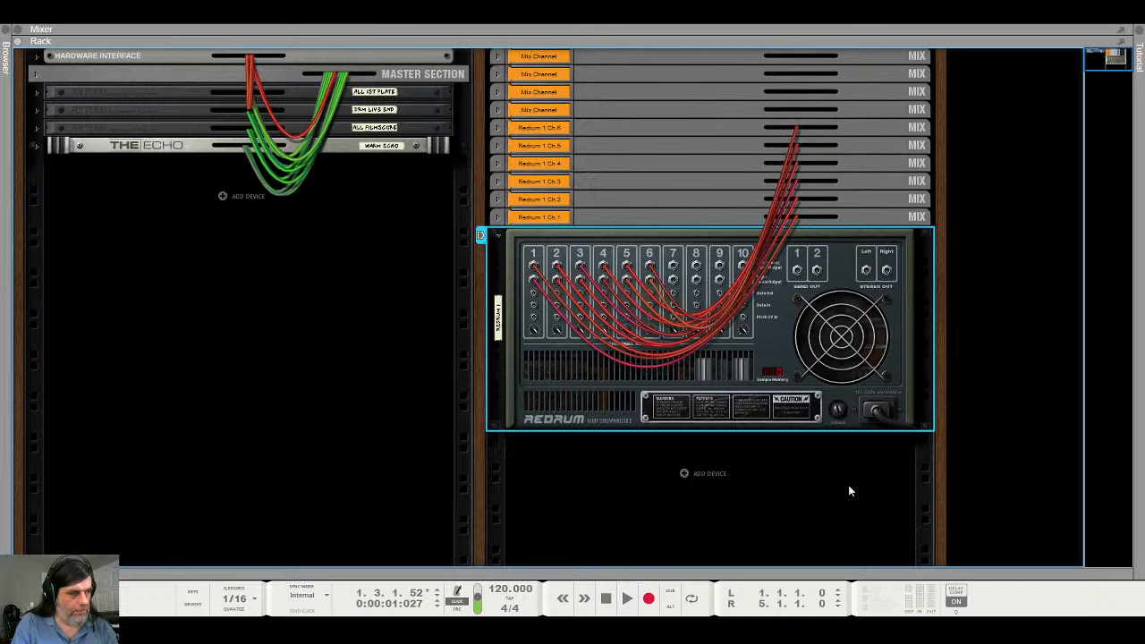
pyautogui.rightClick(677, 266)
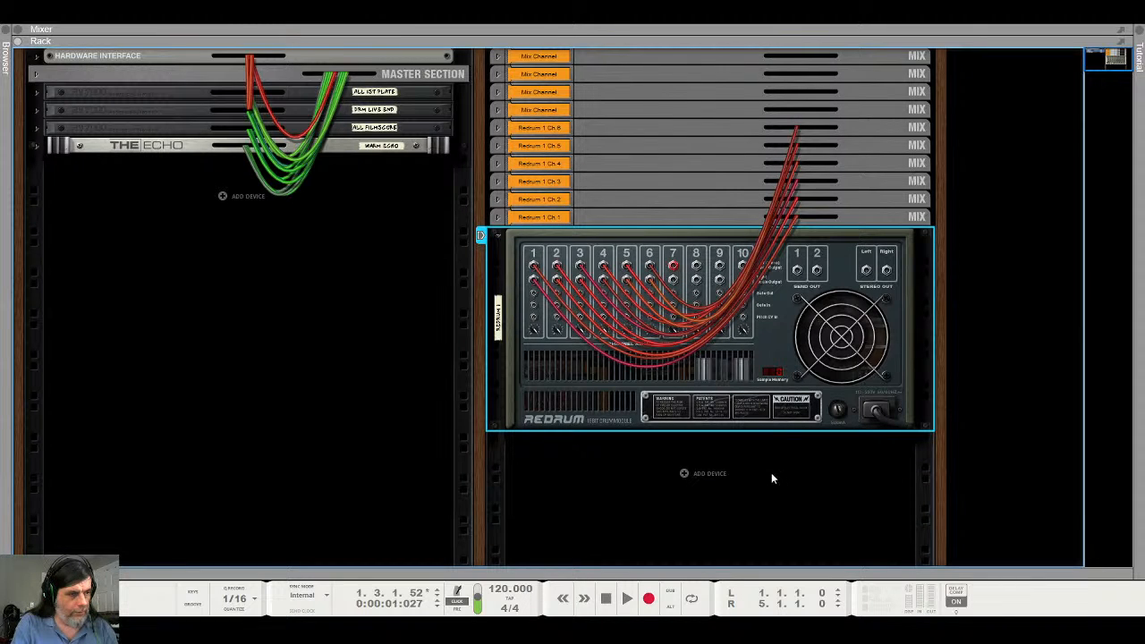
pyautogui.click(856, 476)
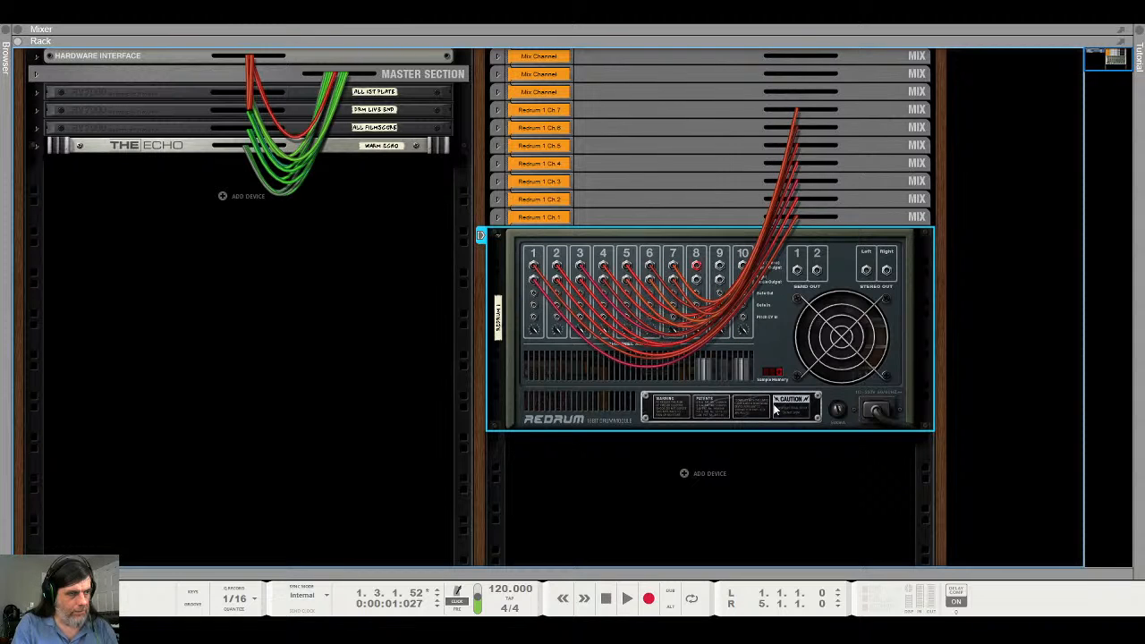
pyautogui.click(868, 466)
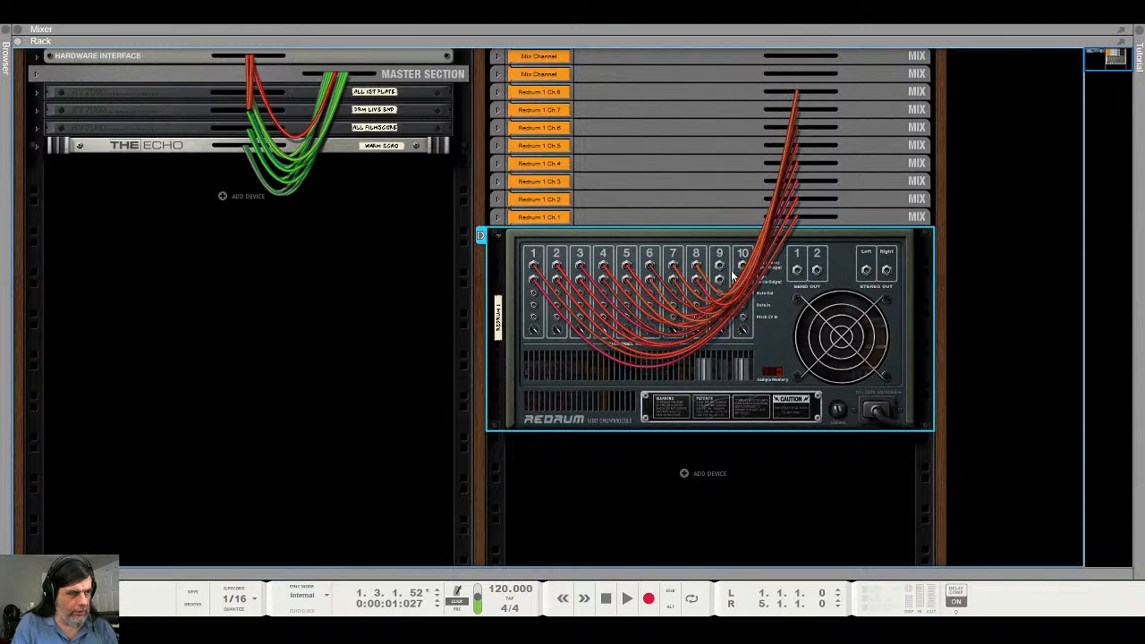
pyautogui.rightClick(720, 267)
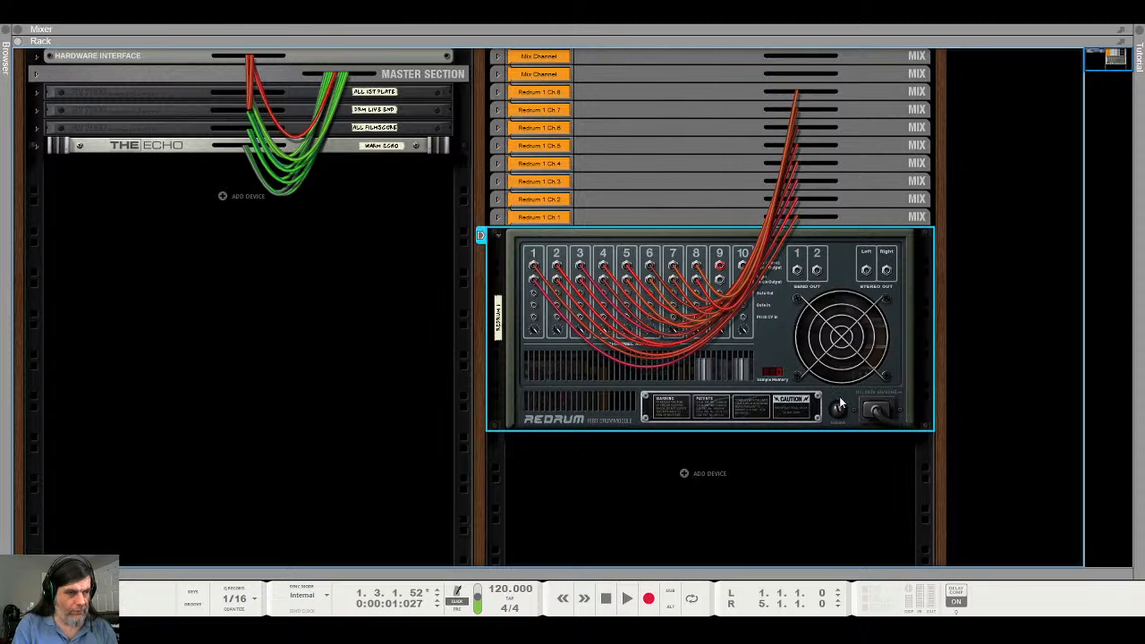
pyautogui.click(908, 452)
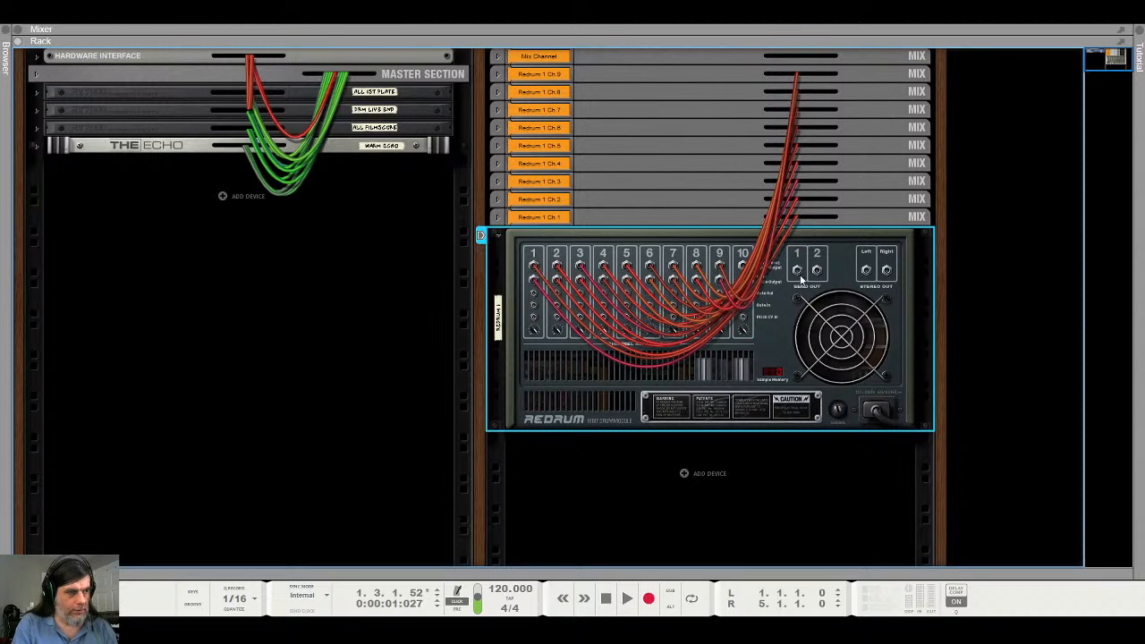
pyautogui.rightClick(744, 266)
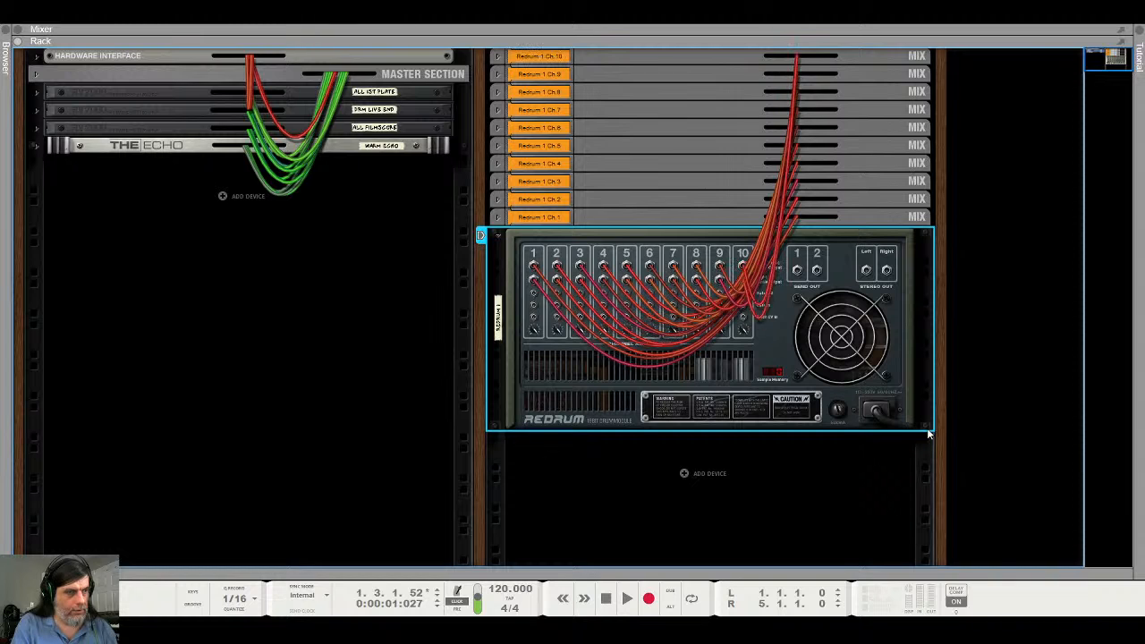
# Turn the rack to its front, check the ten Redrum channels in the mixer and return to the rack
pyautogui.press('Tab')
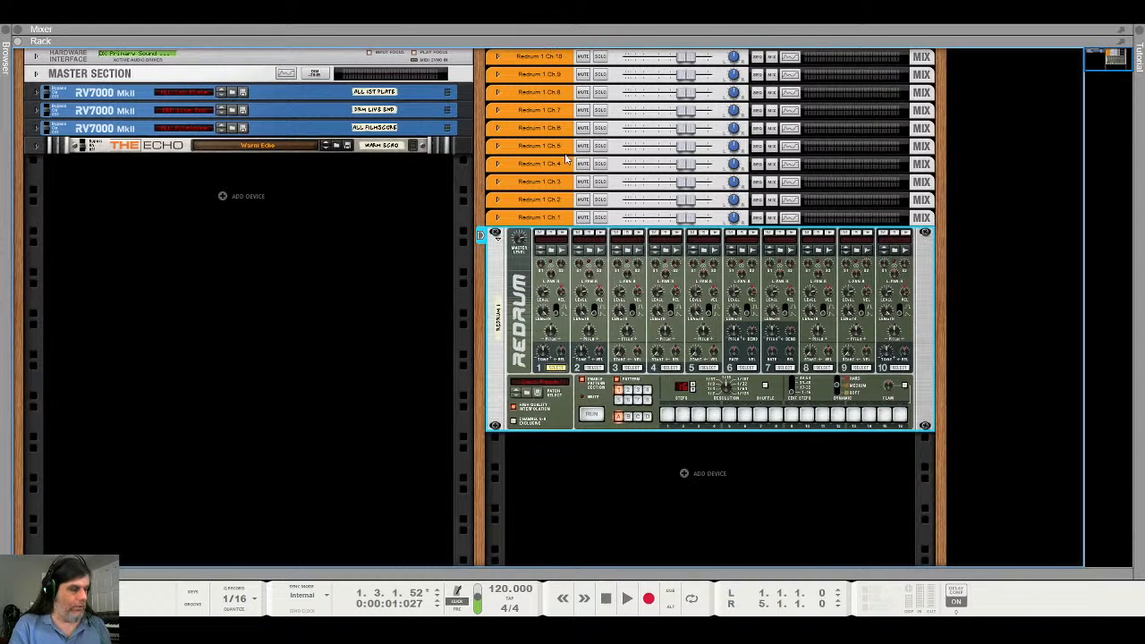
pyautogui.press('F5')
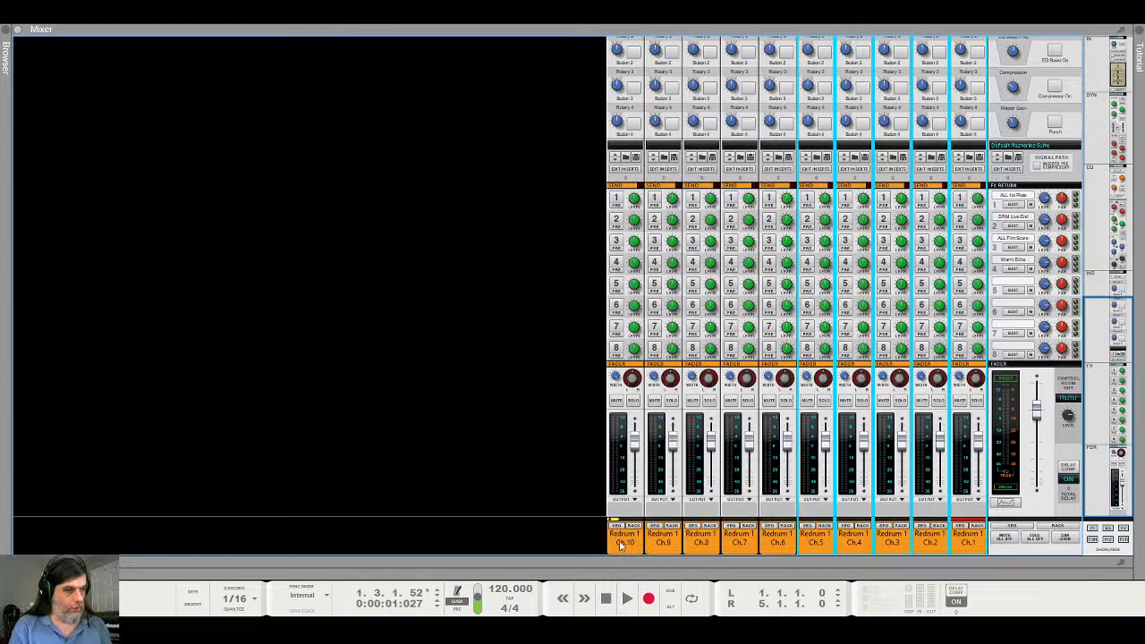
pyautogui.press('F6')
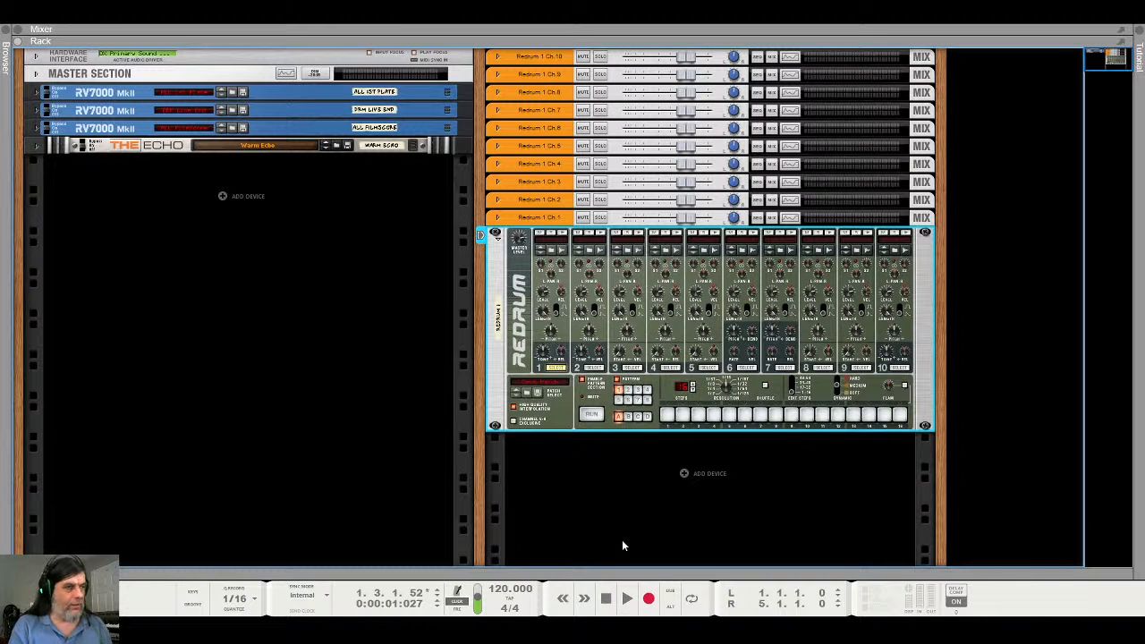
# Route all ten Redrum mix channels, Ch.1 to Ch.10, to a new output bus and select the bus device
pyautogui.click(543, 218)
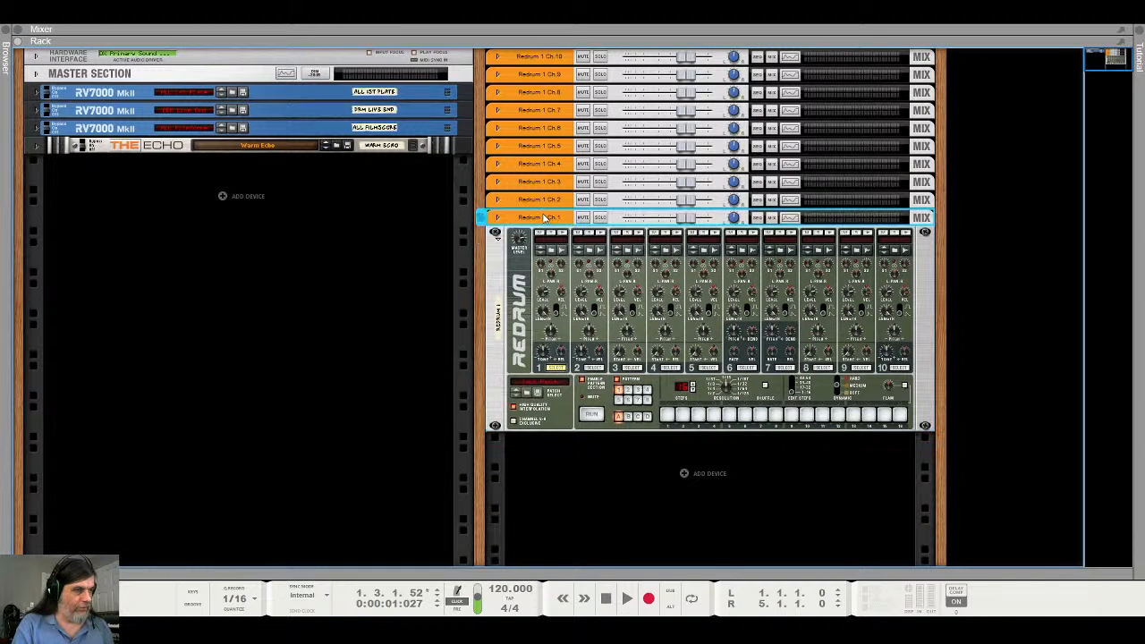
pyautogui.keyDown('shift'); pyautogui.click(552, 57); pyautogui.keyUp('shift')
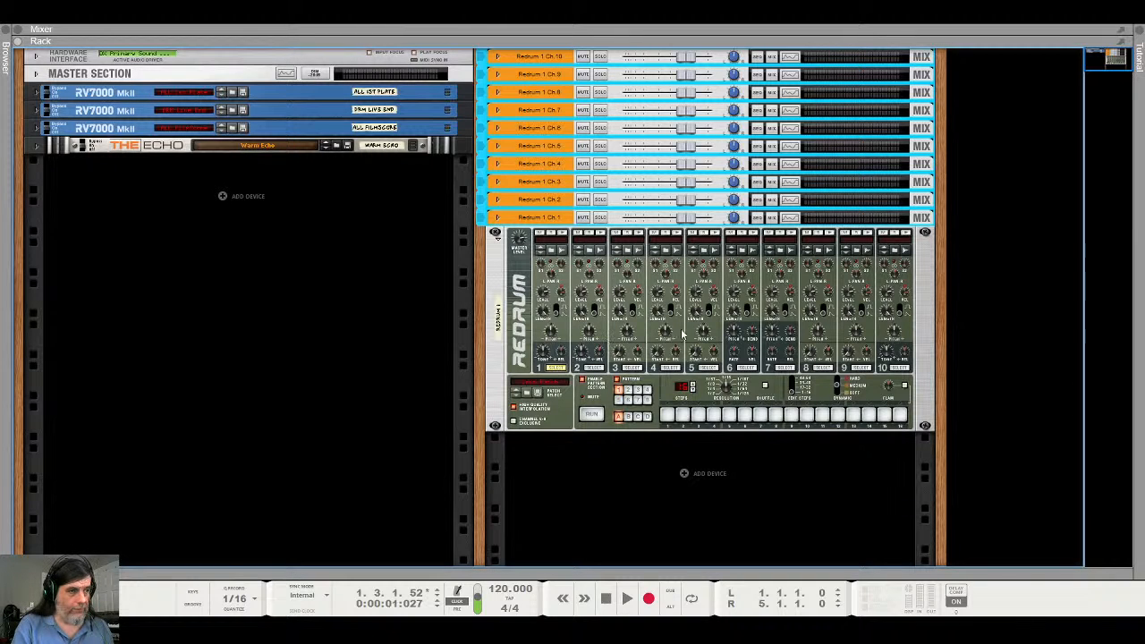
pyautogui.hotkey('ctrl', 'g')
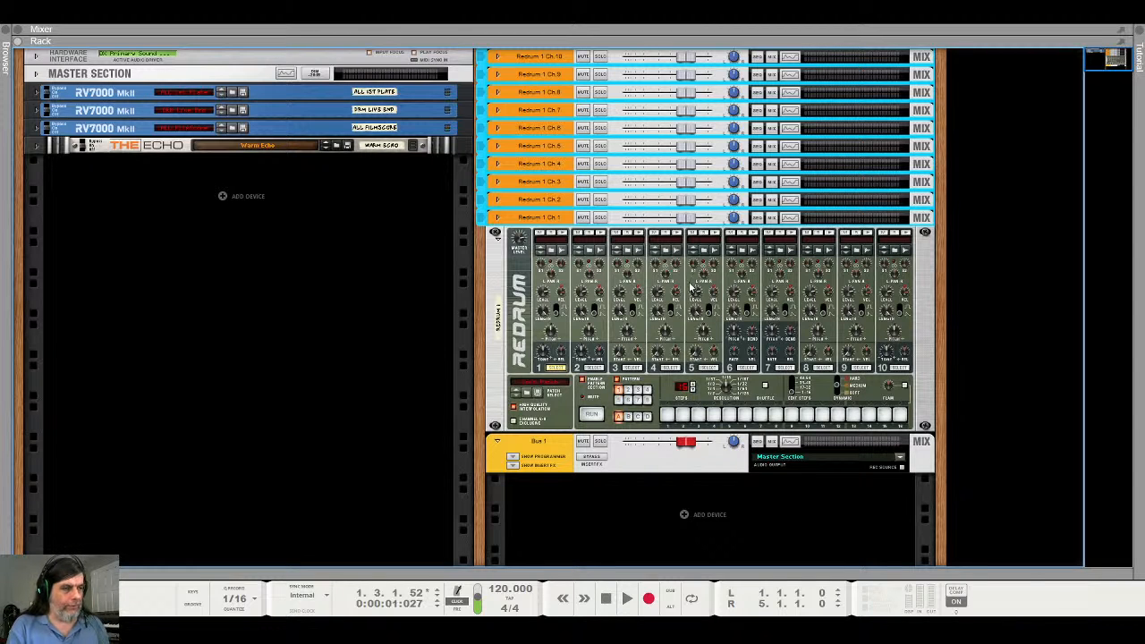
pyautogui.click(552, 215)
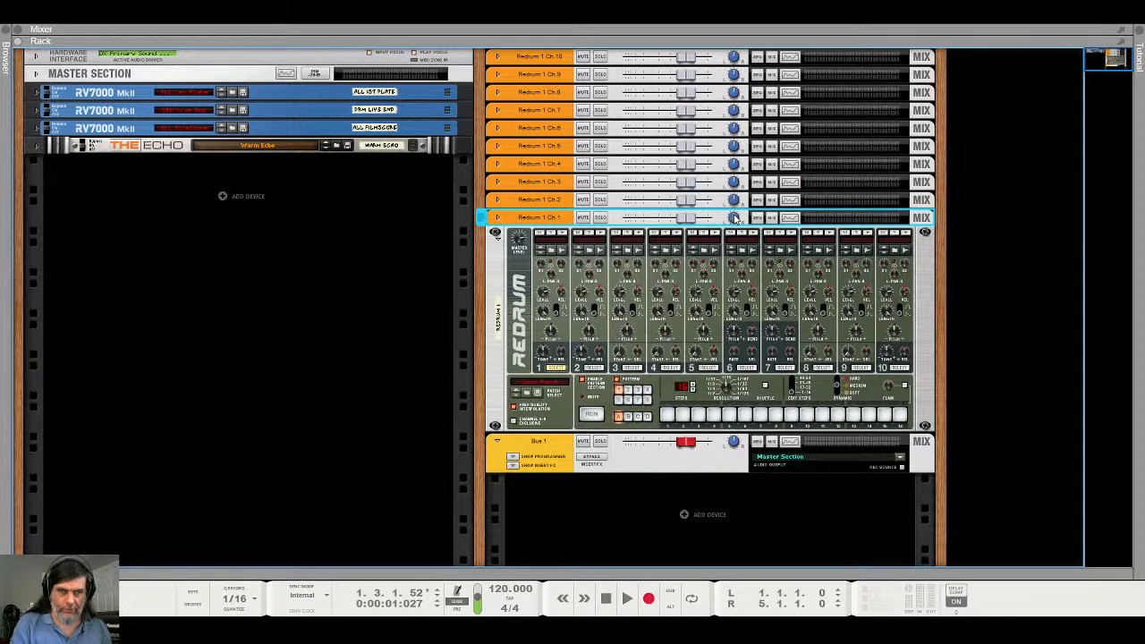
pyautogui.click(673, 470)
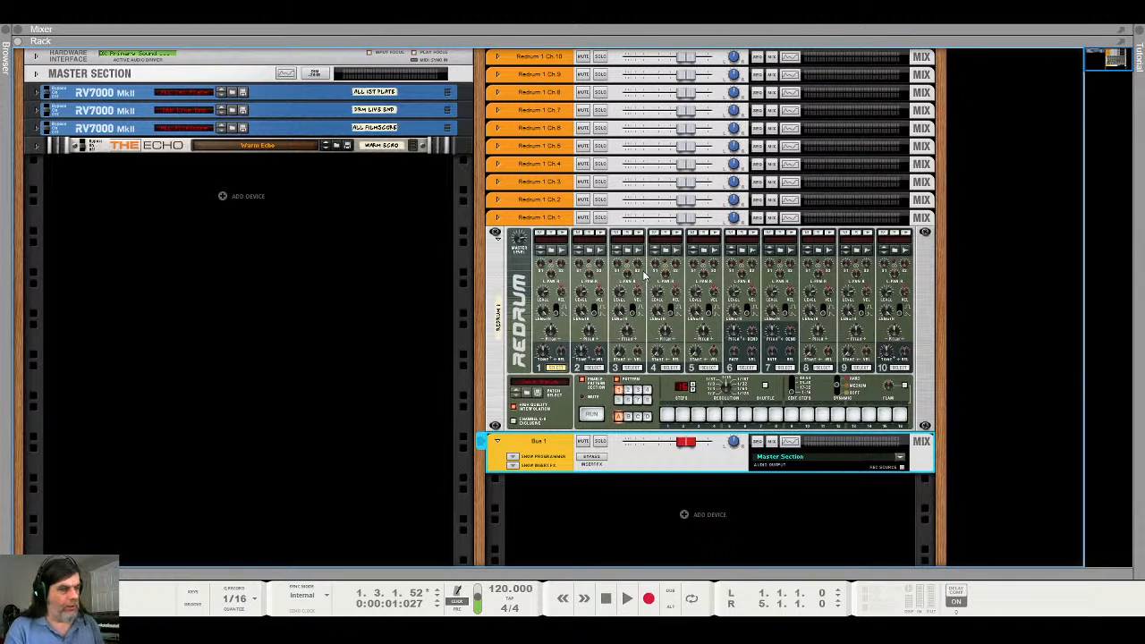
# Browse samples for Redrum's drum channel 1 and choose Bd_Dentaku.WAV from the 01_BassDrums folder of xclusive drums-sorted
pyautogui.click(551, 254)
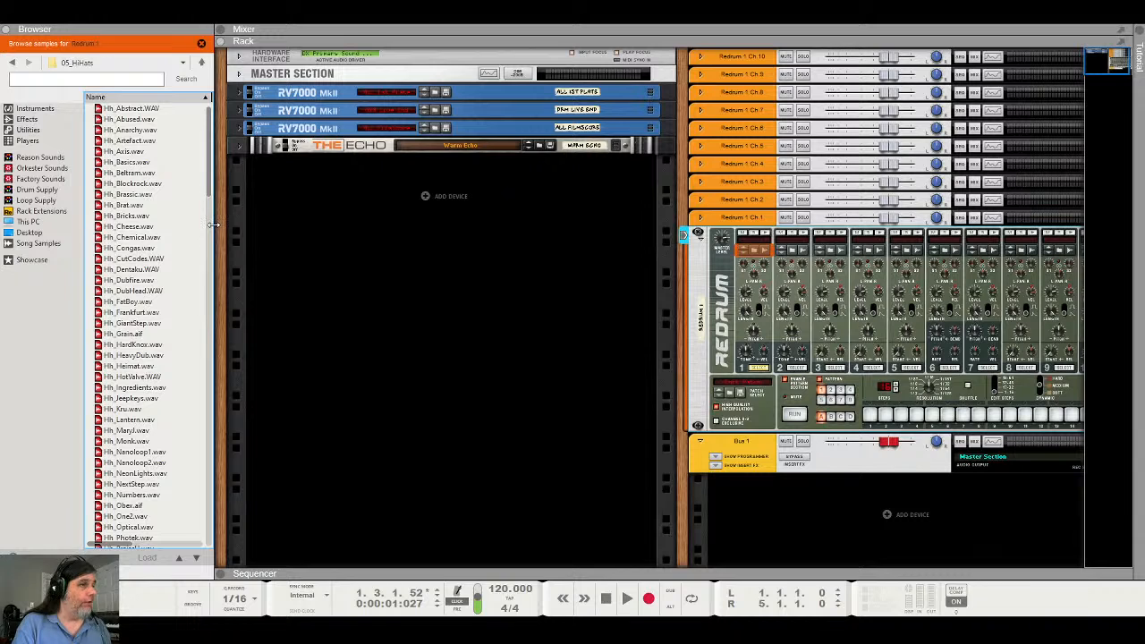
pyautogui.click(133, 92)
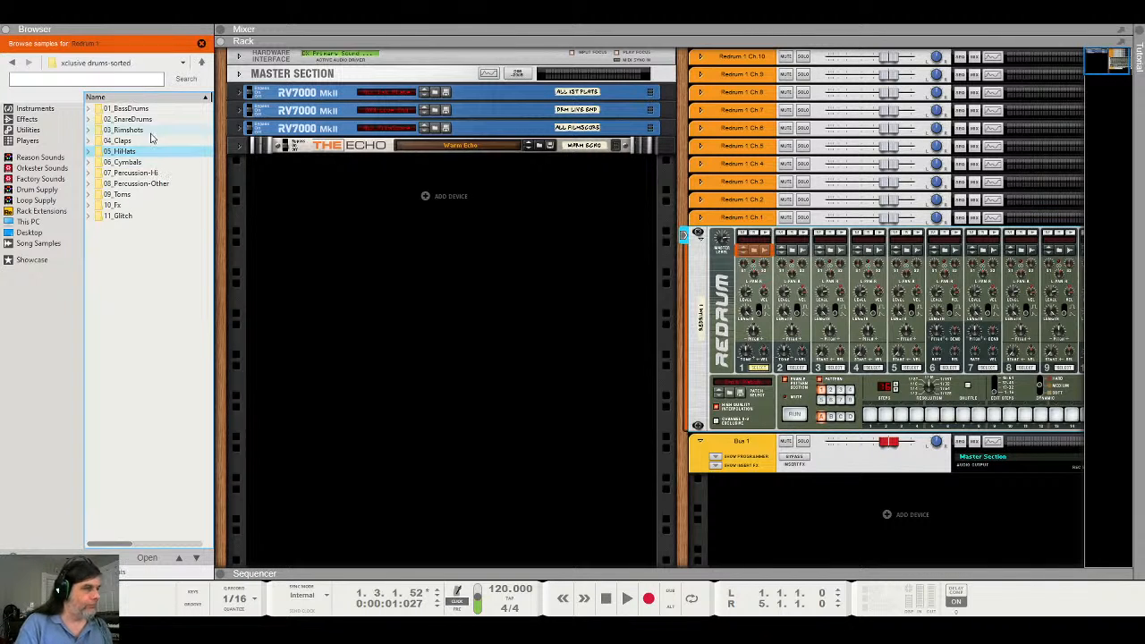
pyautogui.doubleClick(140, 109)
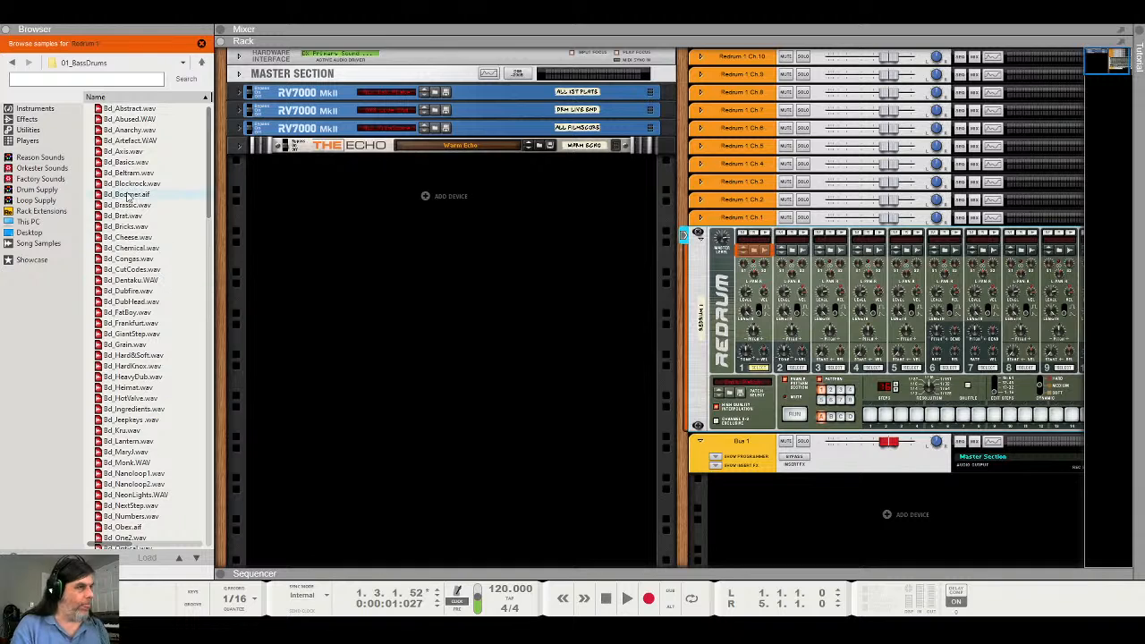
pyautogui.click(132, 119)
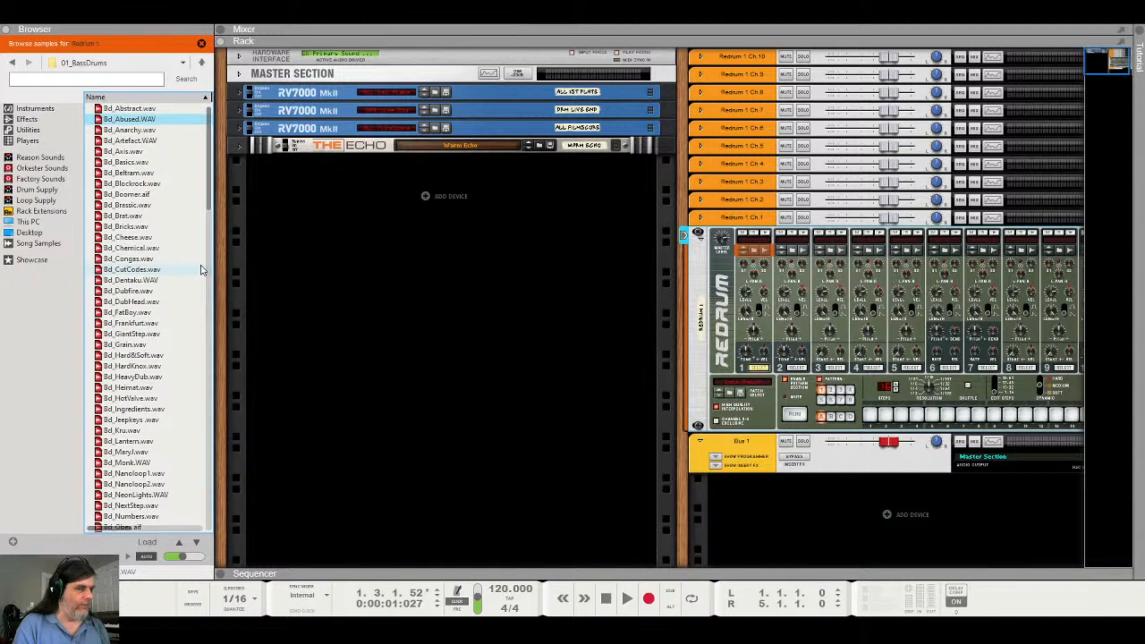
pyautogui.click(188, 291)
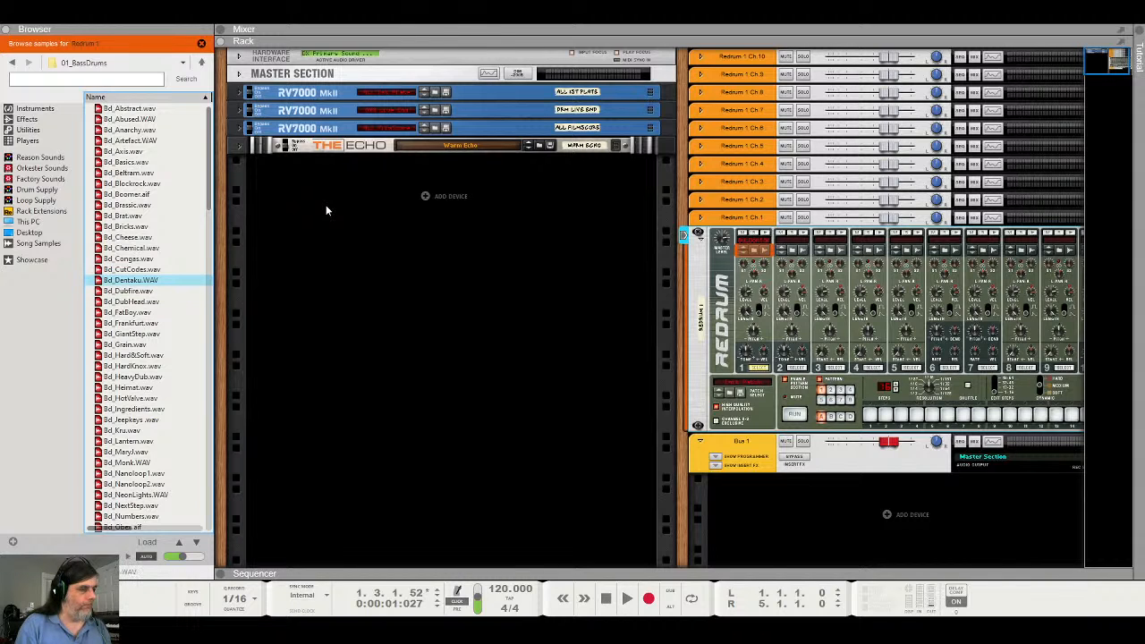
# Compare the bass drum samples next to Bd_Dentaku.WAV and choose Bd_Dubfire.wav for drum channel 1
pyautogui.press('Down')
pyautogui.press('Down')
pyautogui.press('Up')
pyautogui.press('Up')
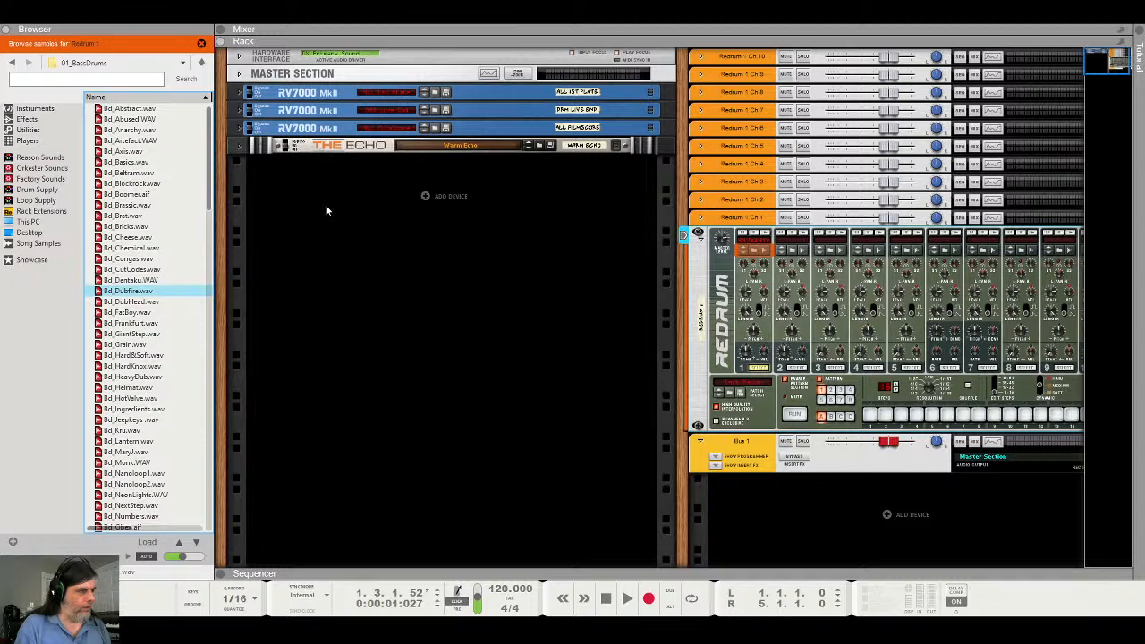
pyautogui.press('Up')
pyautogui.press('Down')
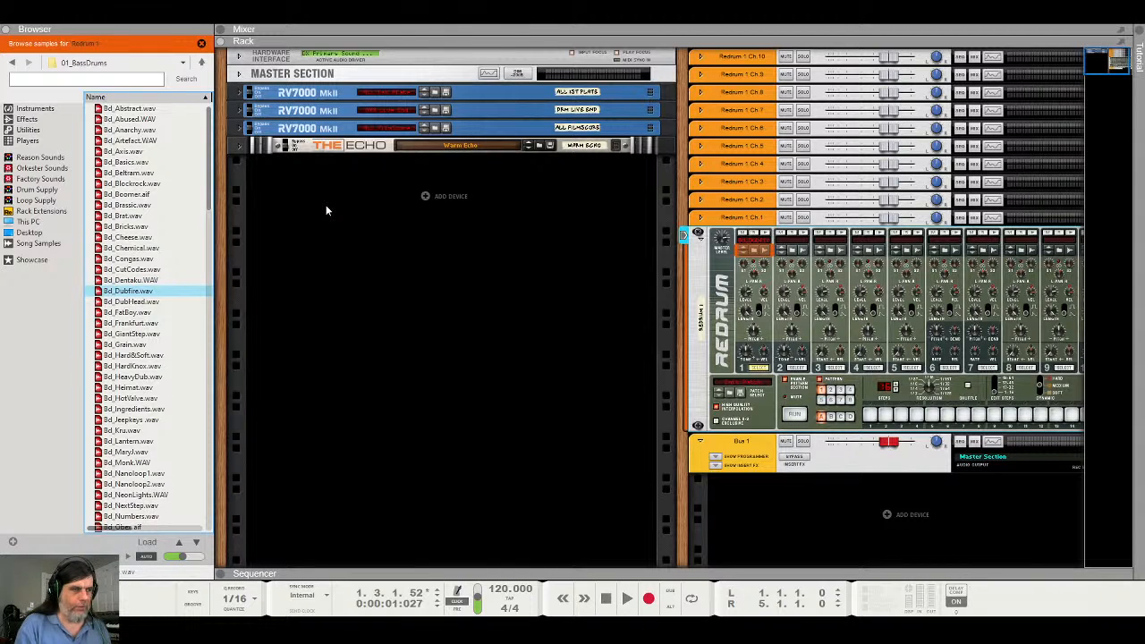
# Browse samples for Redrum's drum channel 2 and open the 02_SnareDrums folder of xclusive drums-sorted
pyautogui.click(792, 251)
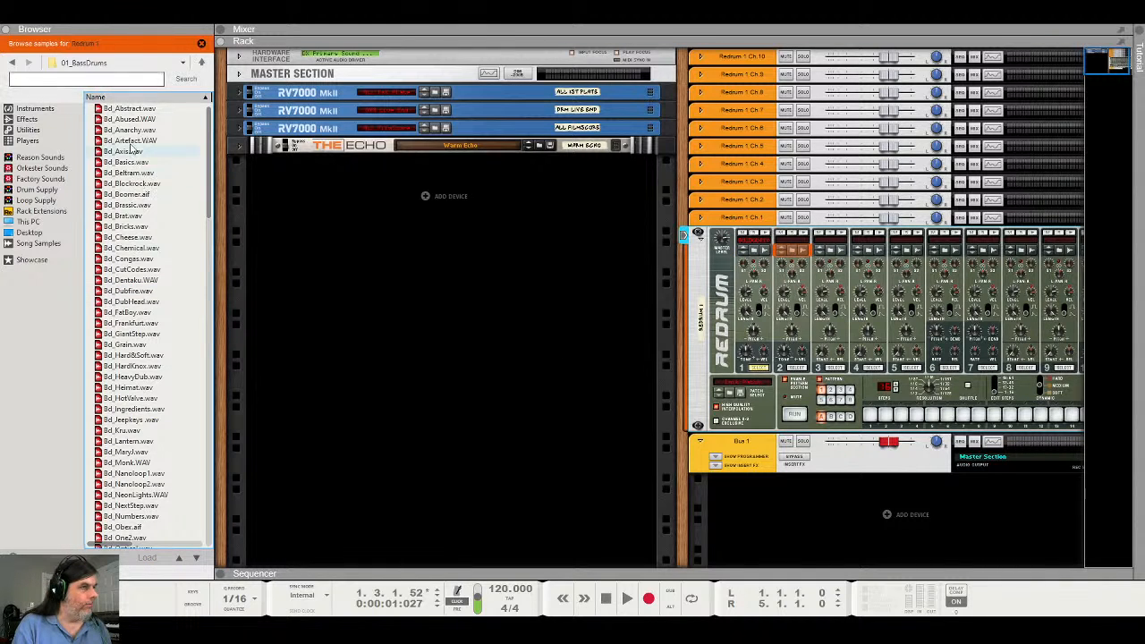
pyautogui.click(113, 64)
pyautogui.click(112, 94)
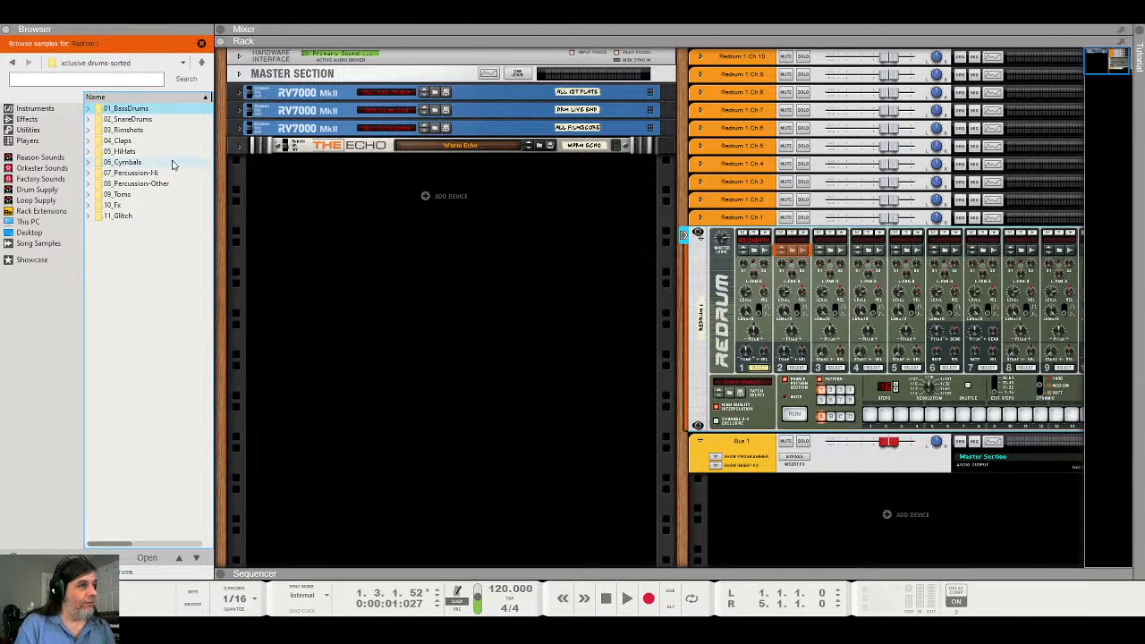
pyautogui.doubleClick(157, 122)
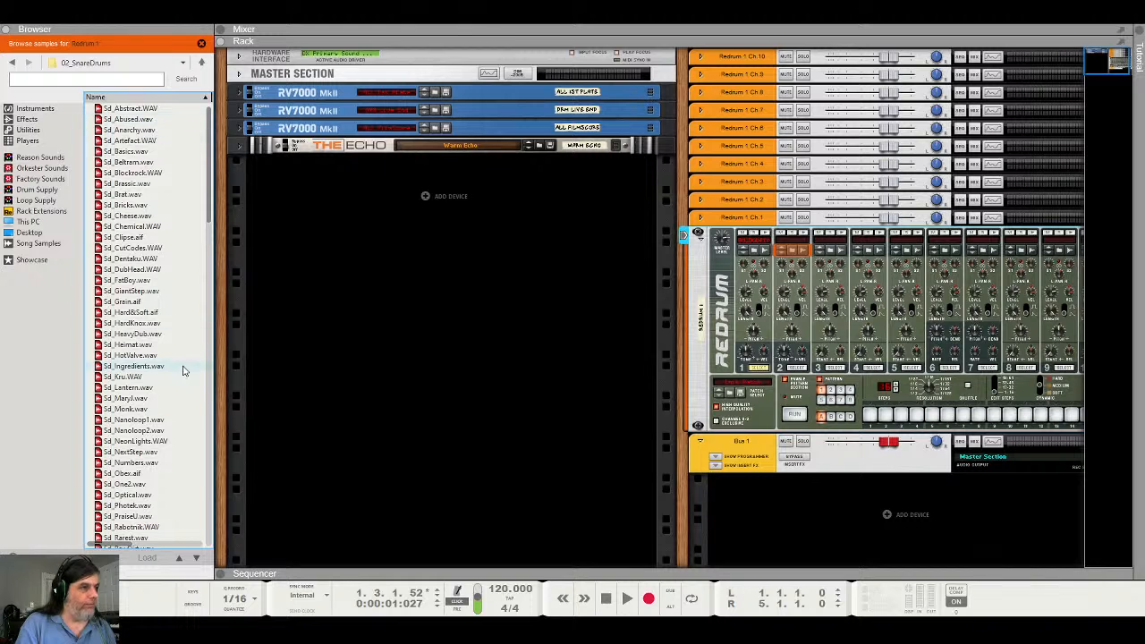
# Audition the snare samples Sd2_Anarchy.wav, Sd2_HardKnox.wav, Sd2_Hard&Soft.wav and Sd2_GiantStep.WAV
pyautogui.scroll(-5, 183, 367)
pyautogui.scroll(-6, 177, 359)
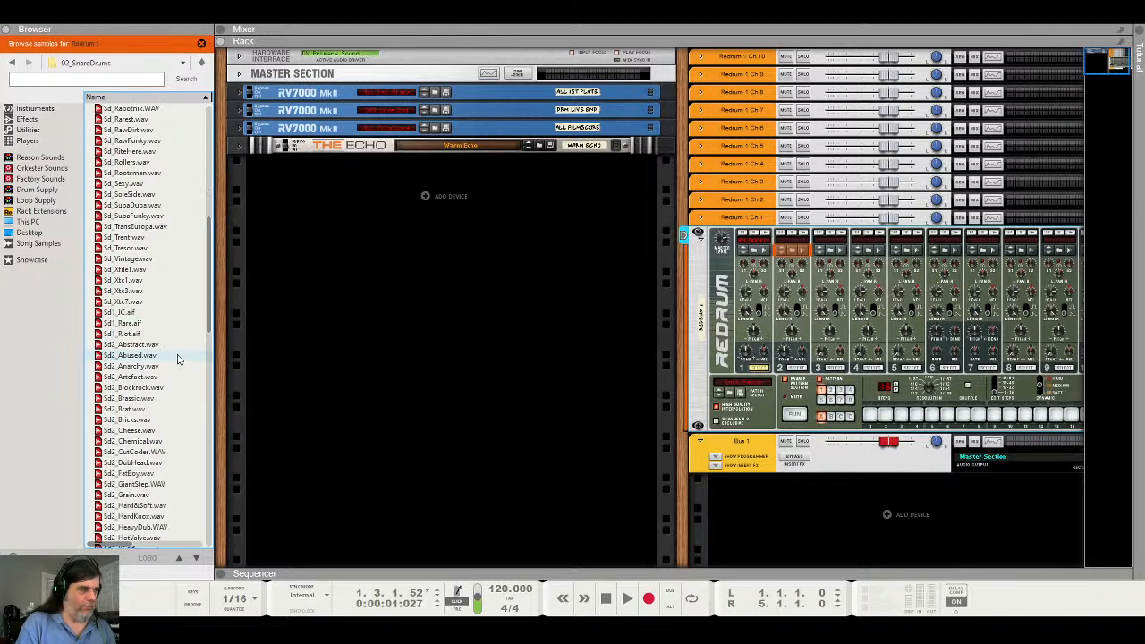
pyautogui.click(156, 366)
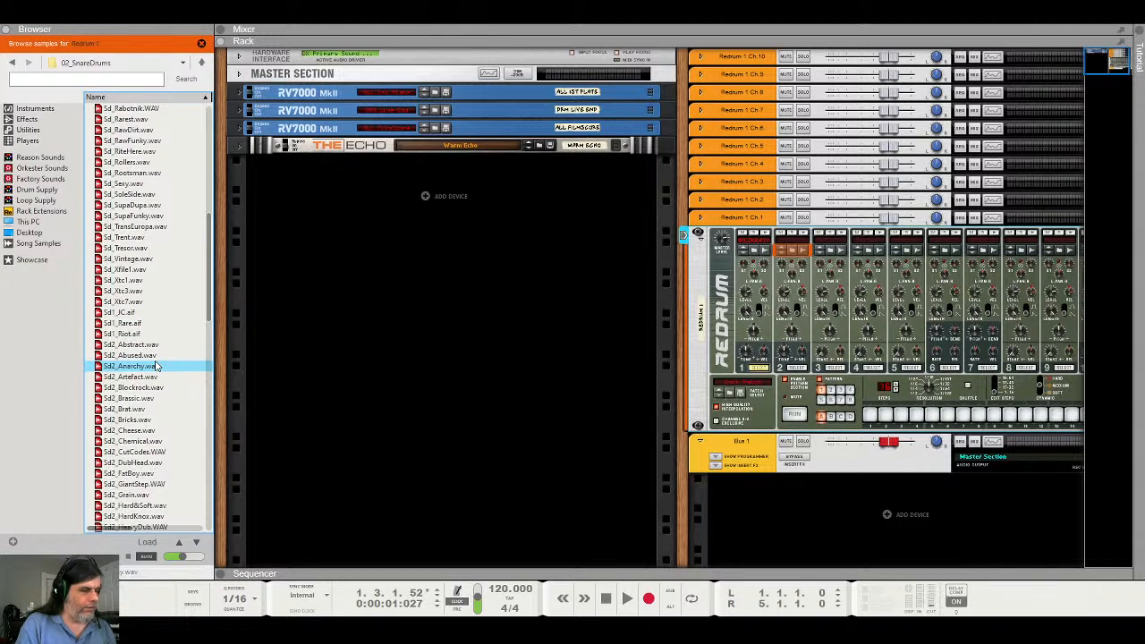
pyautogui.scroll(-6, 157, 366)
pyautogui.click(109, 324)
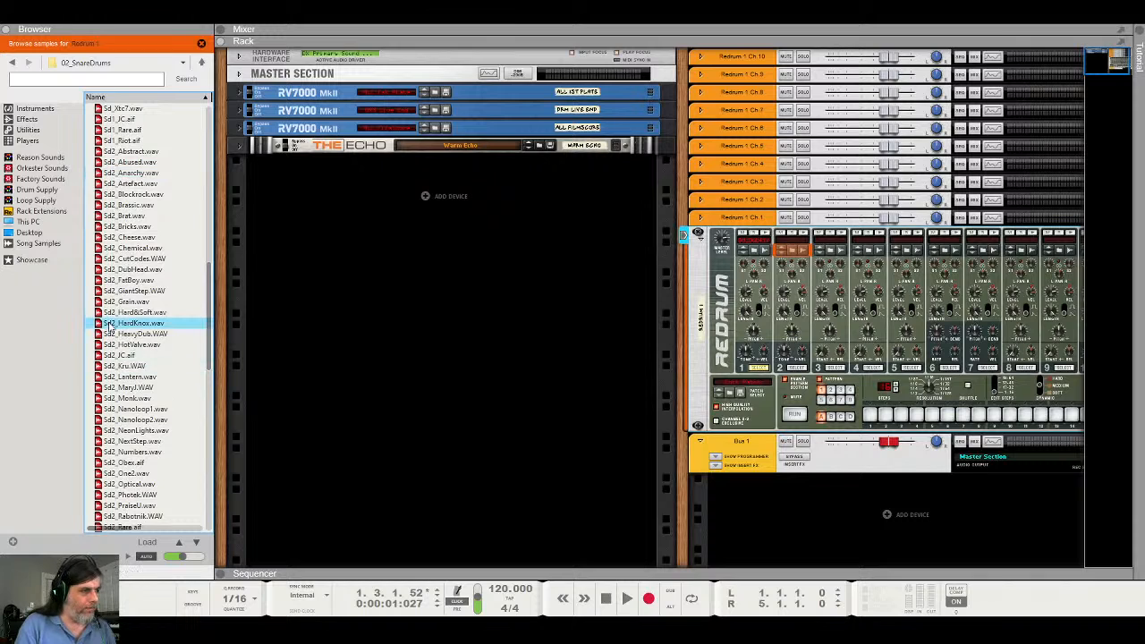
pyautogui.click(130, 313)
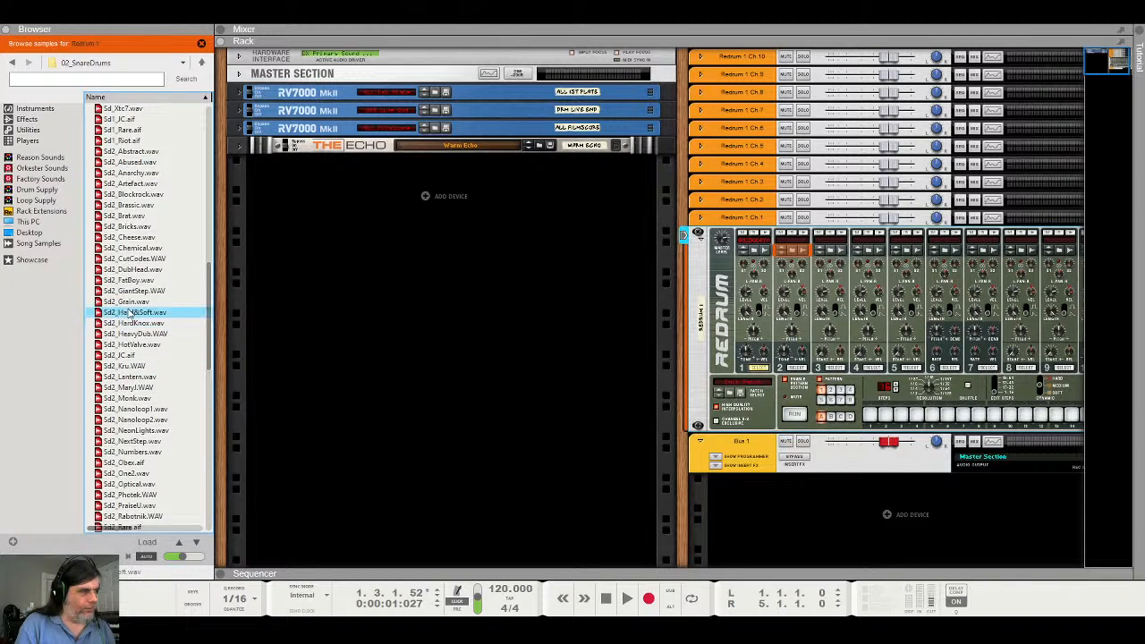
pyautogui.click(142, 291)
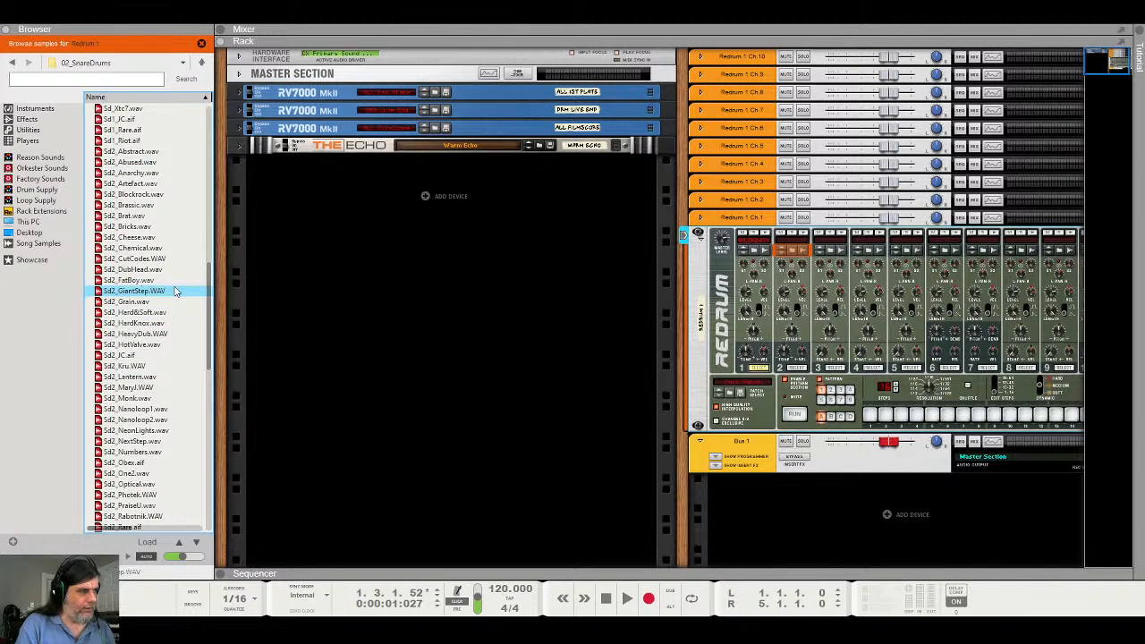
pyautogui.press('Up')
pyautogui.click(165, 293)
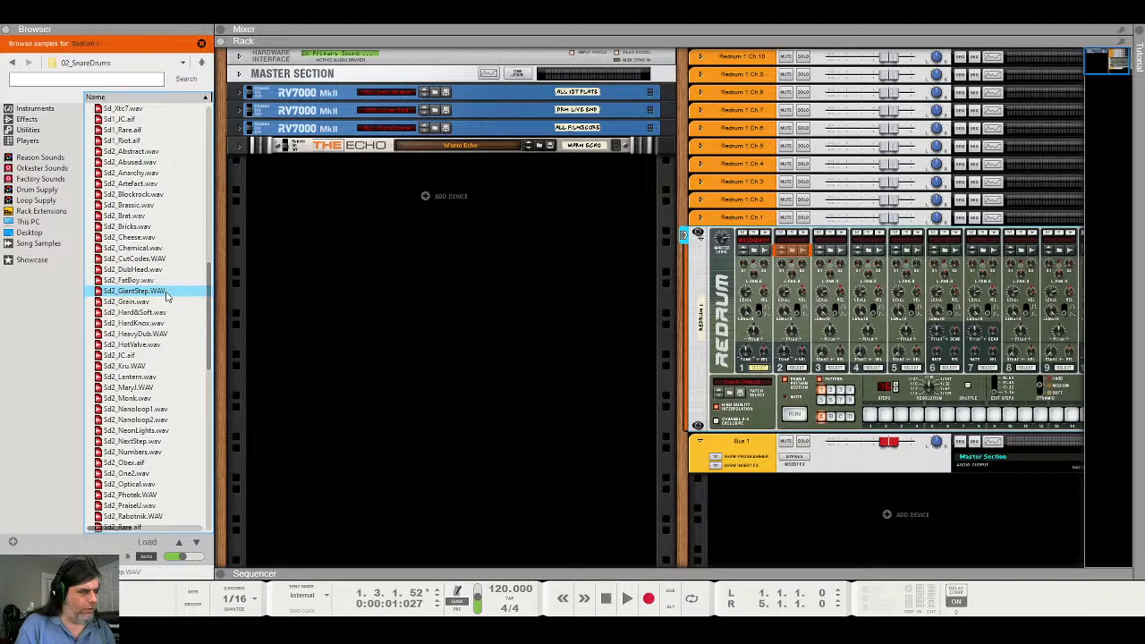
# Audition the snare samples Sd2_Nanoloop2.wav, Sd2_Monk.wav, Sd2_MaryJ.WAV and Sd2_Lantern.wav further down the folder
pyautogui.scroll(-2, 165, 296)
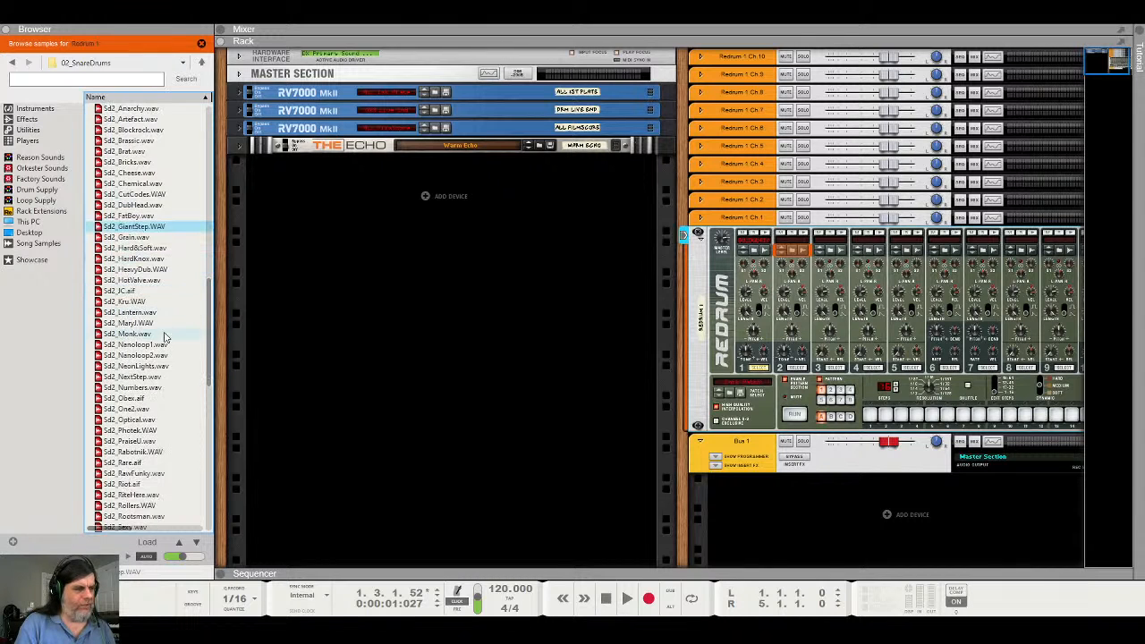
pyautogui.click(166, 356)
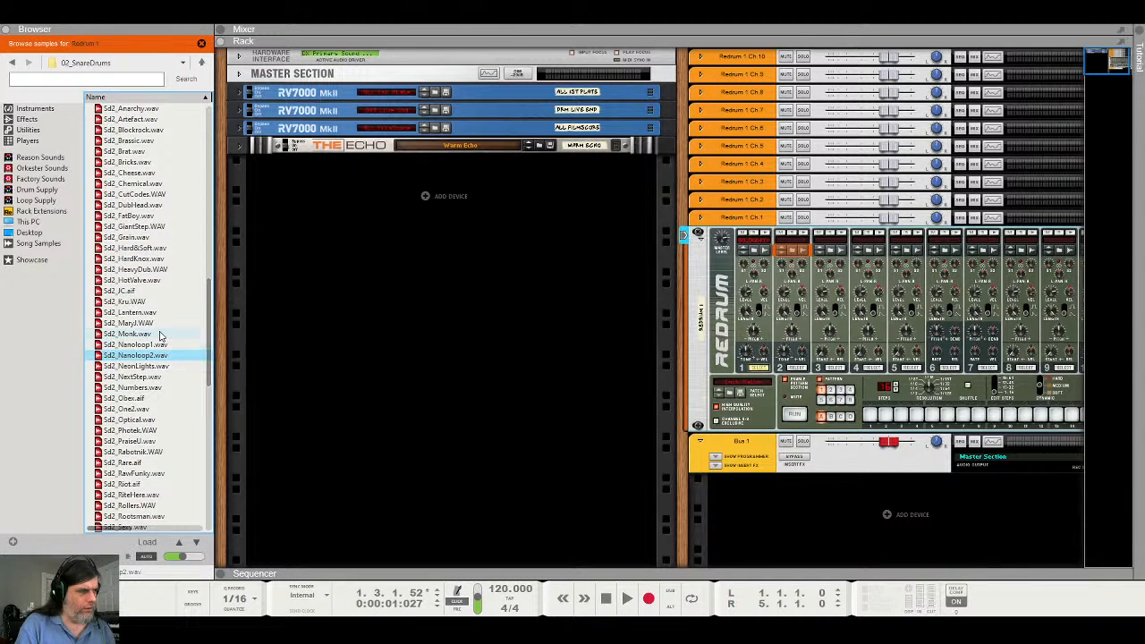
pyautogui.click(161, 335)
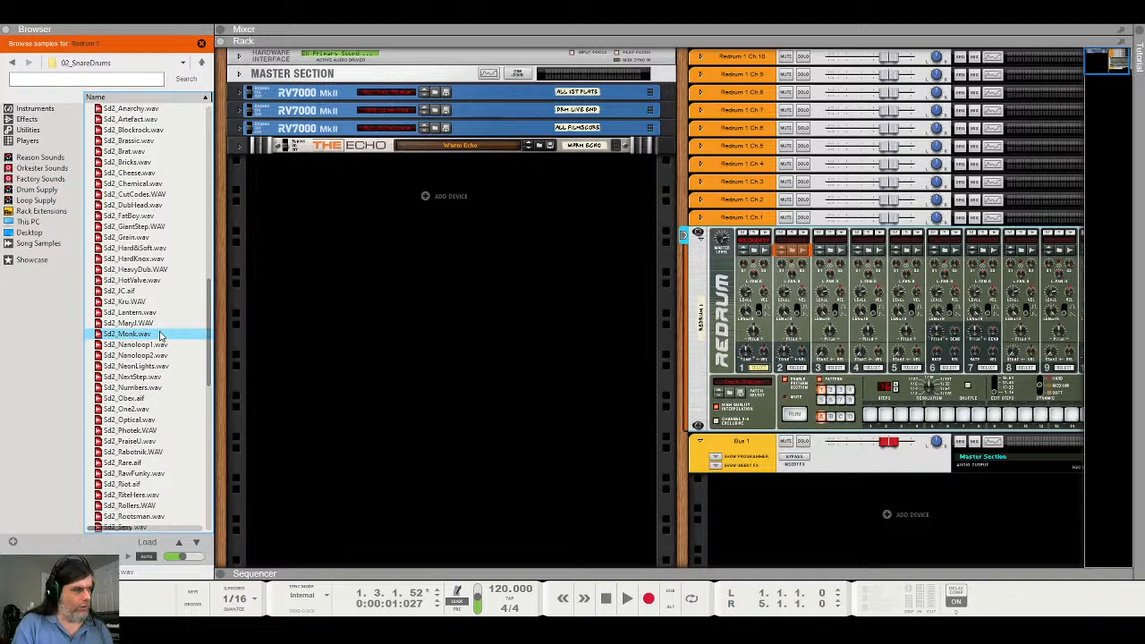
pyautogui.click(154, 324)
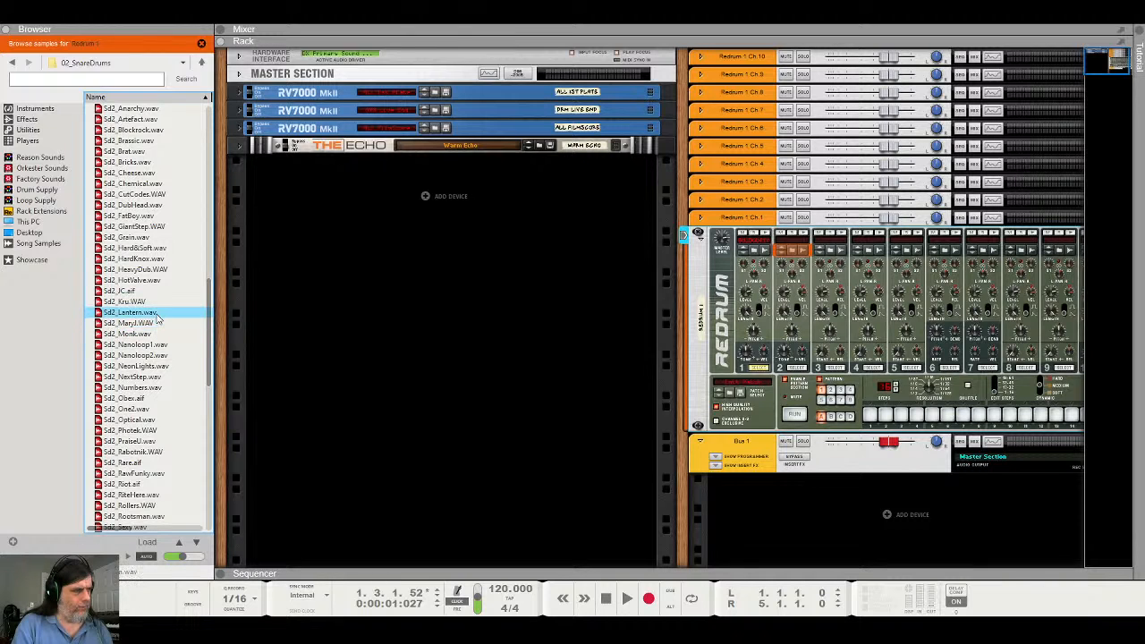
pyautogui.click(154, 313)
pyautogui.click(154, 334)
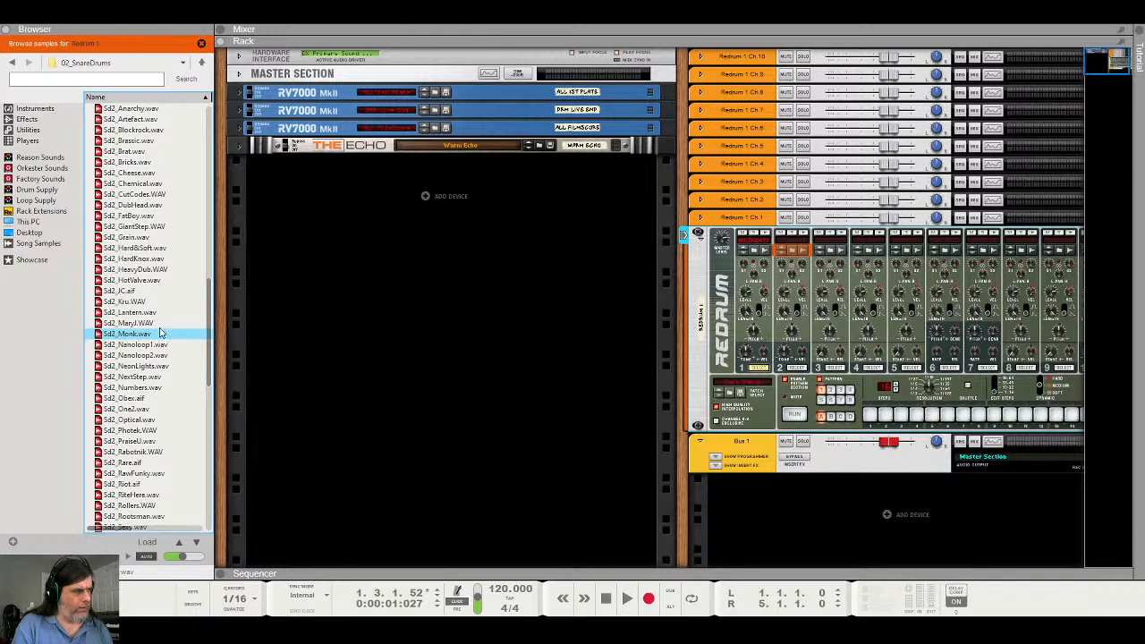
# Compare Sd2_NextStep.wav with Sd2_Numbers.wav and Sd2_Obex.aif, and load Sd2_NextStep.wav into drum channel 2
pyautogui.click(145, 378)
pyautogui.click(145, 387)
pyautogui.click(145, 378)
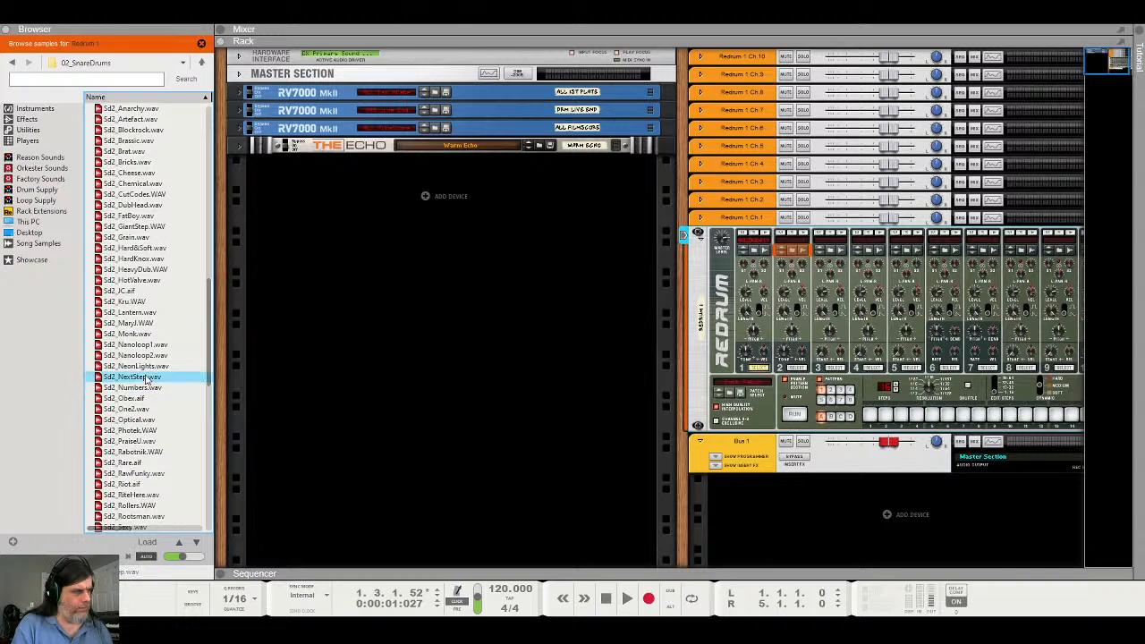
pyautogui.click(147, 389)
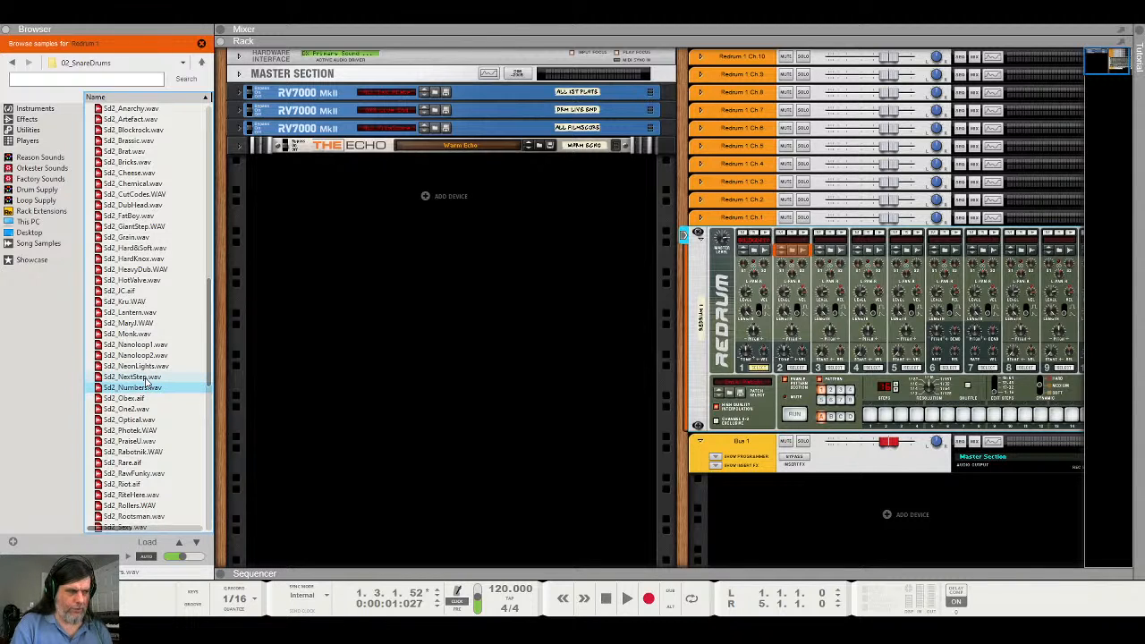
pyautogui.click(146, 379)
pyautogui.click(134, 399)
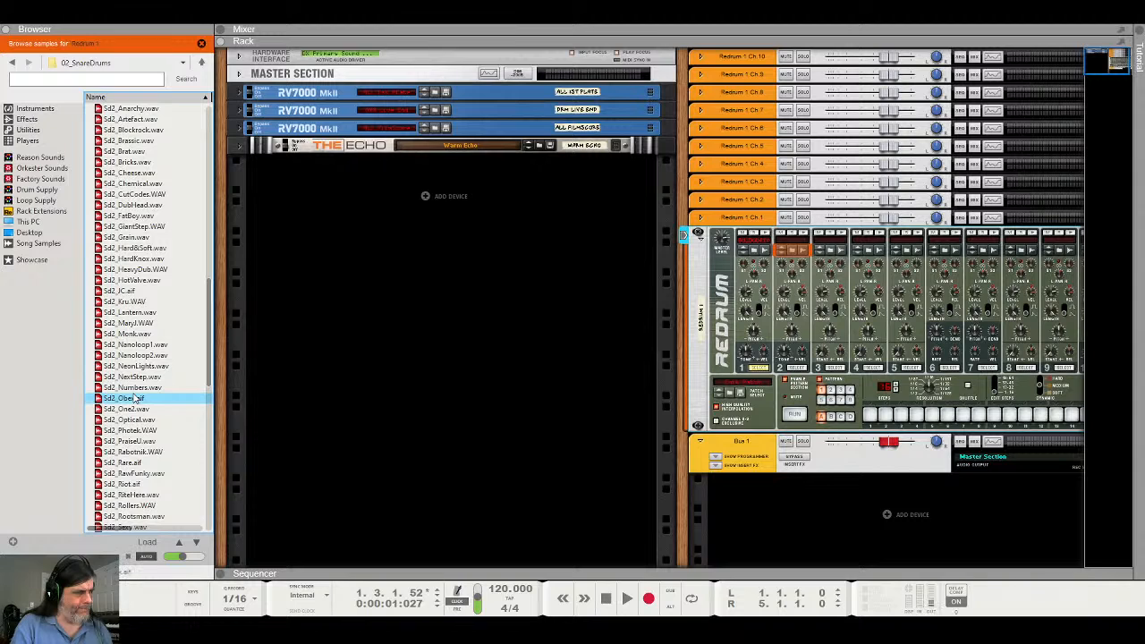
pyautogui.click(140, 378)
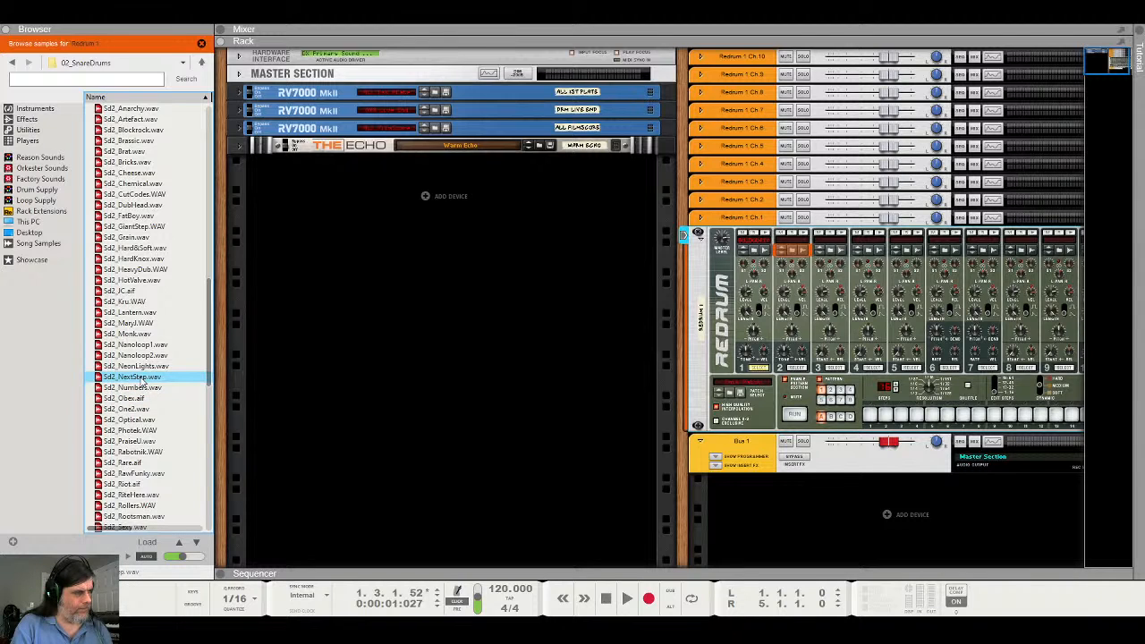
pyautogui.doubleClick(140, 380)
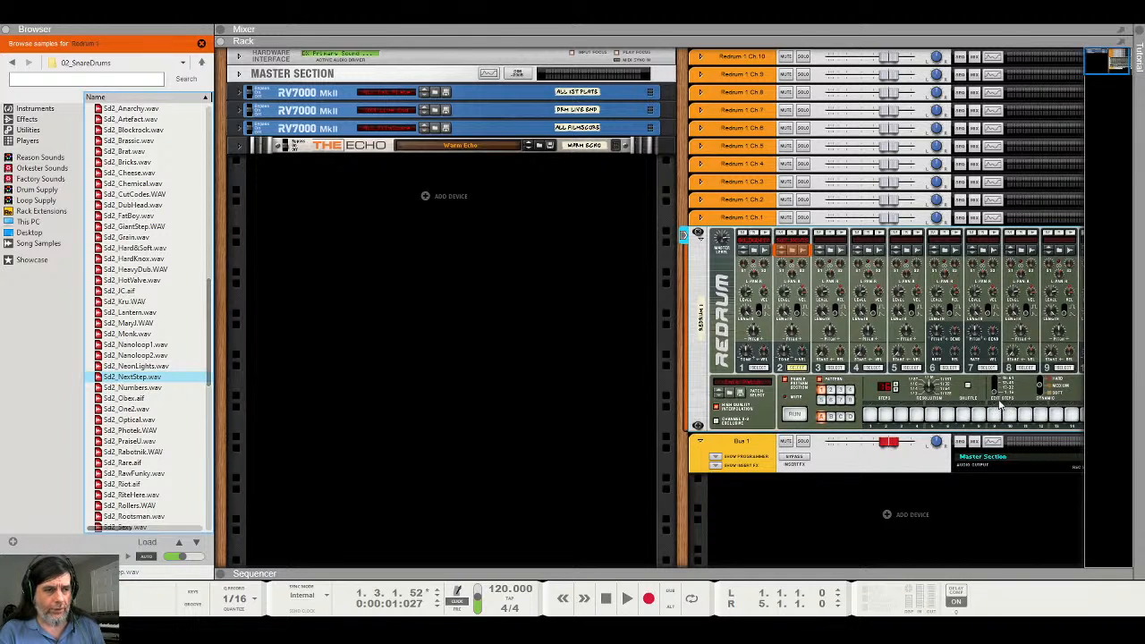
# Stop browsing samples for Redrum and enable its Channel 8 & 9 Exclusive option
pyautogui.click(687, 507)
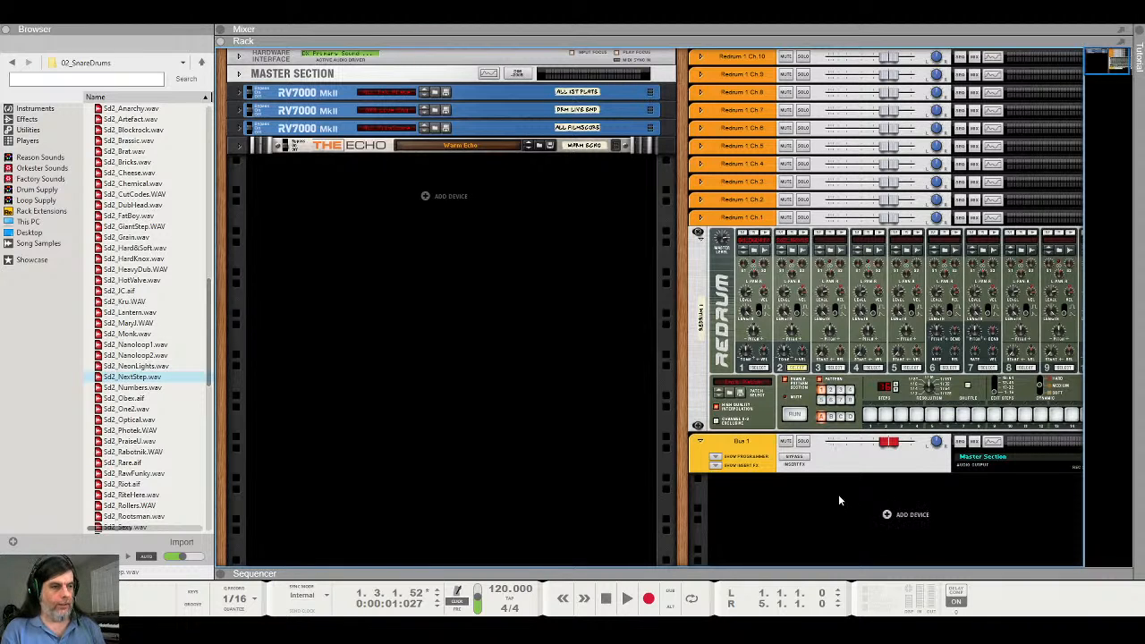
pyautogui.moveTo(678, 508); pyautogui.dragTo(559, 510)
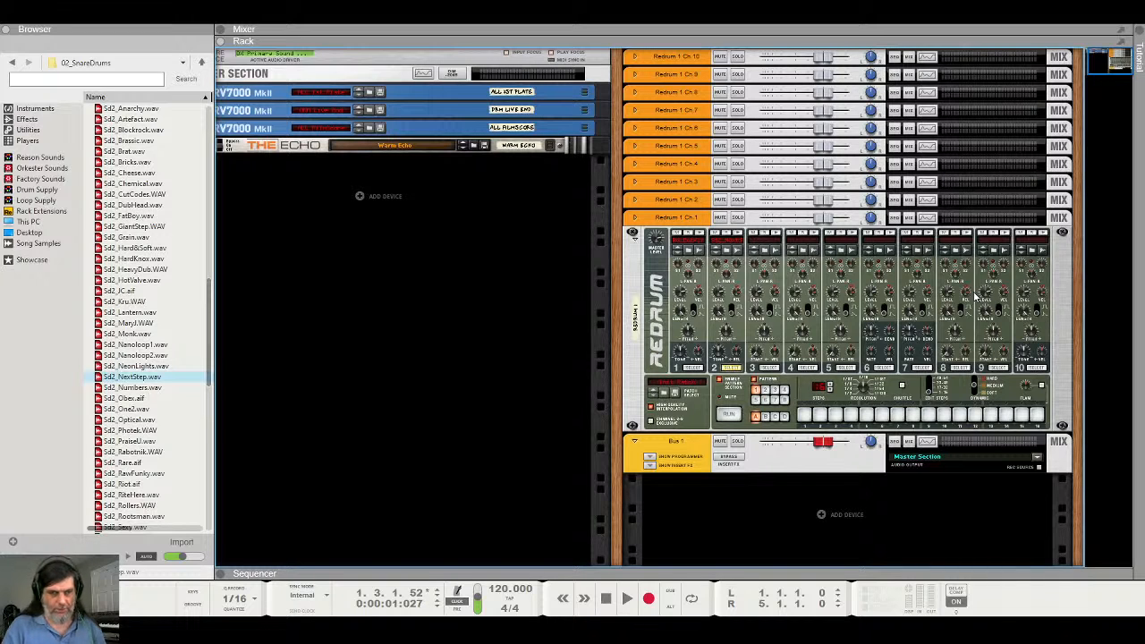
pyautogui.click(656, 426)
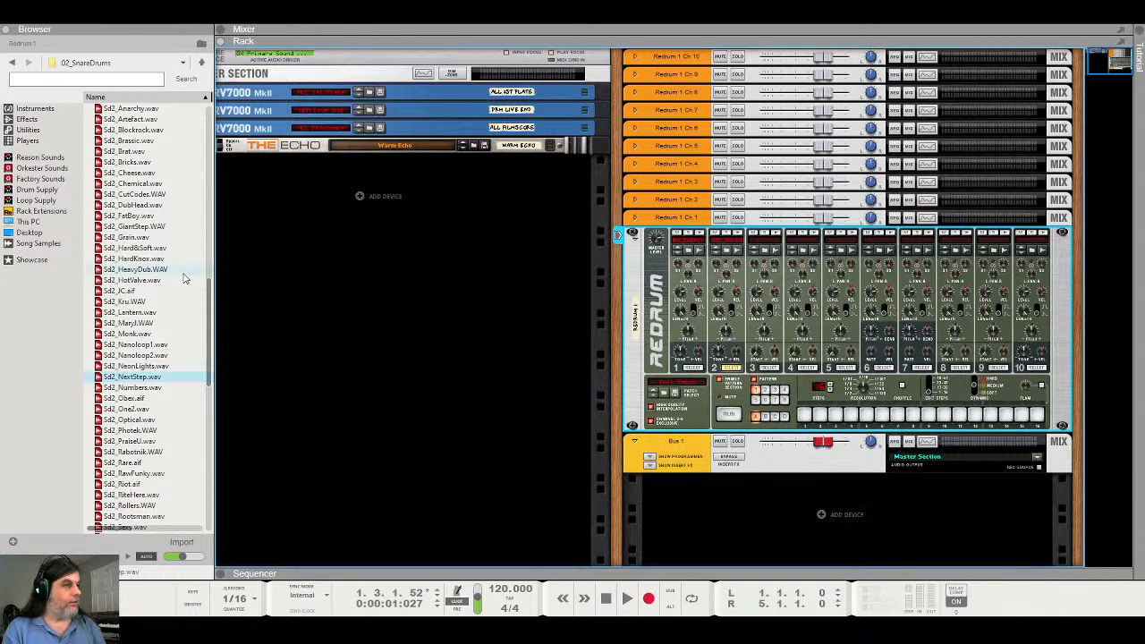
# Open the 05_HiHats folder of xclusive drums-sorted and audition Hh_NextStep.wav
pyautogui.click(98, 67)
pyautogui.click(119, 88)
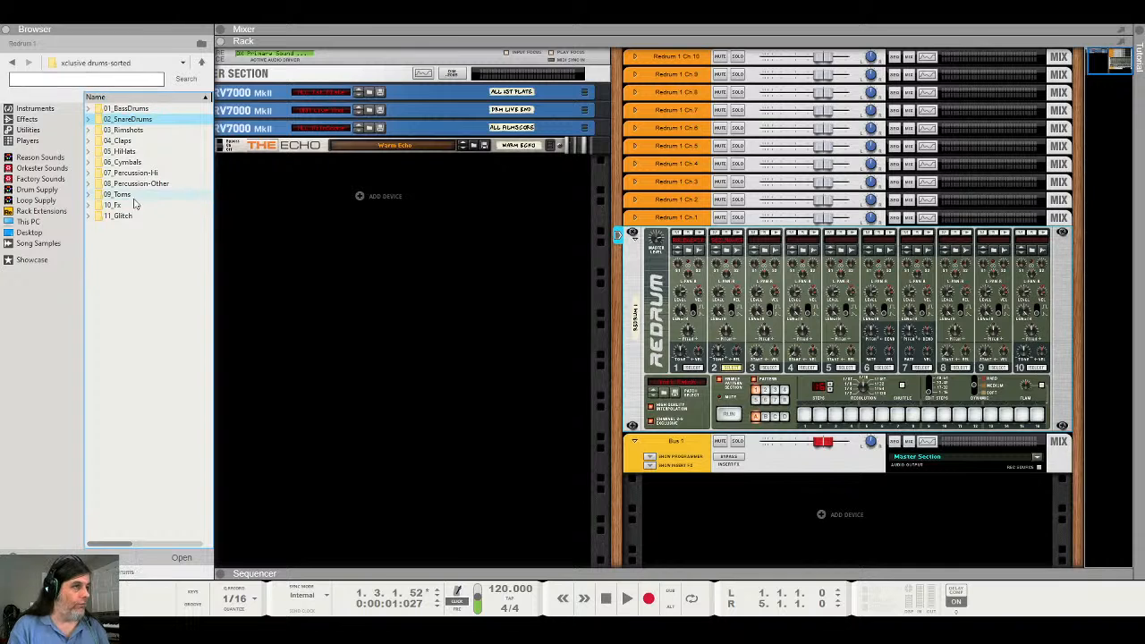
pyautogui.doubleClick(135, 151)
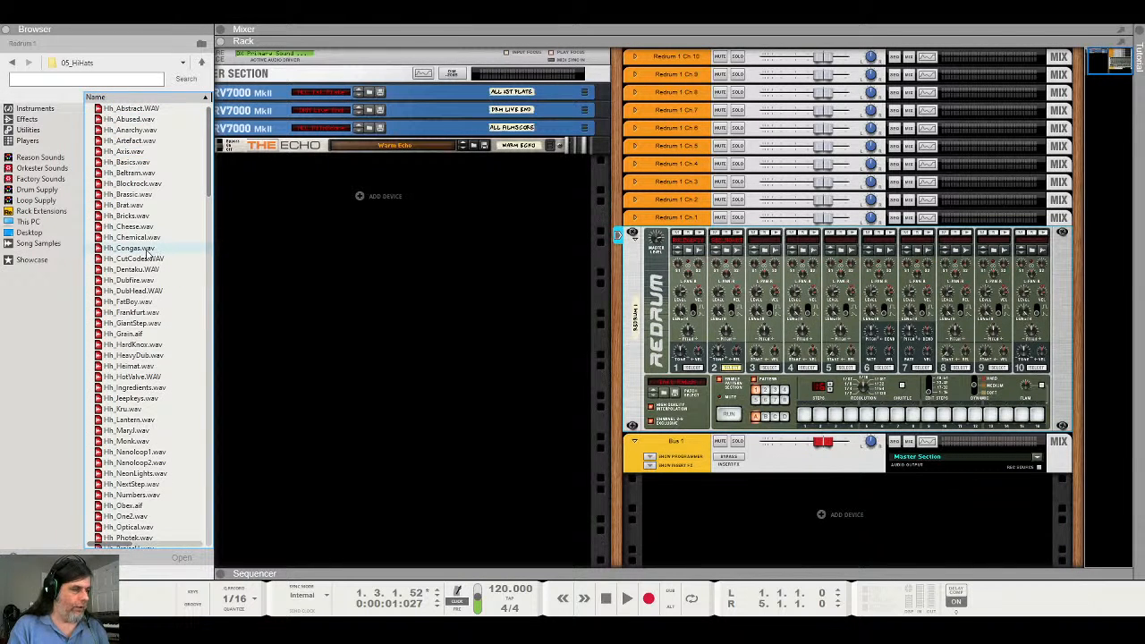
pyautogui.scroll(-7, 145, 255)
pyautogui.click(139, 263)
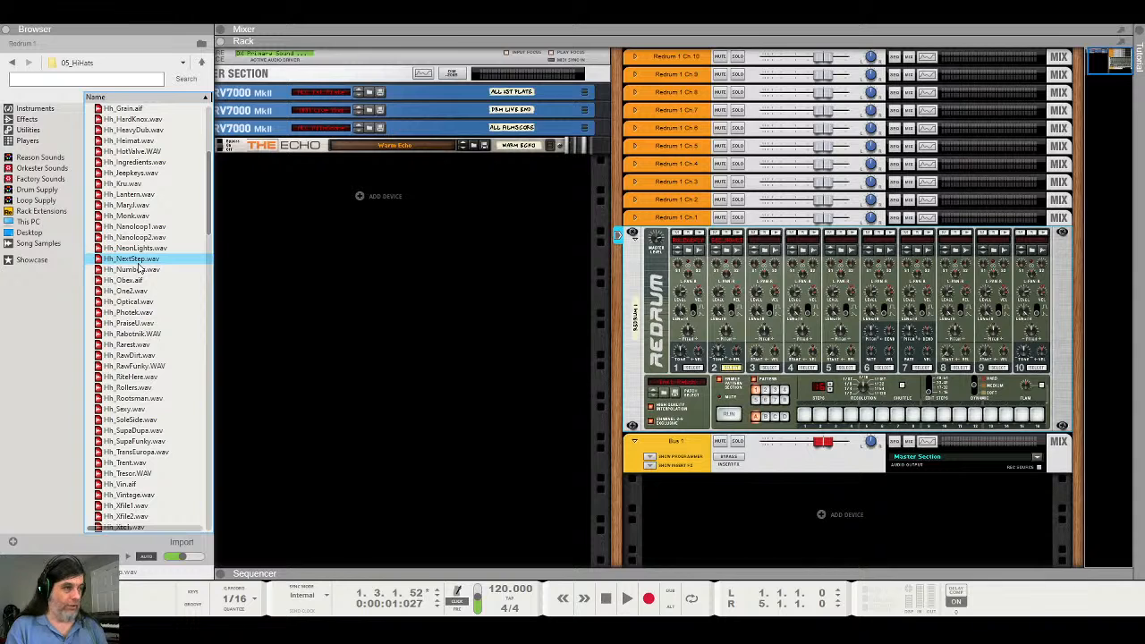
# Load Hh_NextStep.wav into Redrum's drum channel 8, undoing its import as an audio track, and play the channel
pyautogui.doubleClick(139, 262)
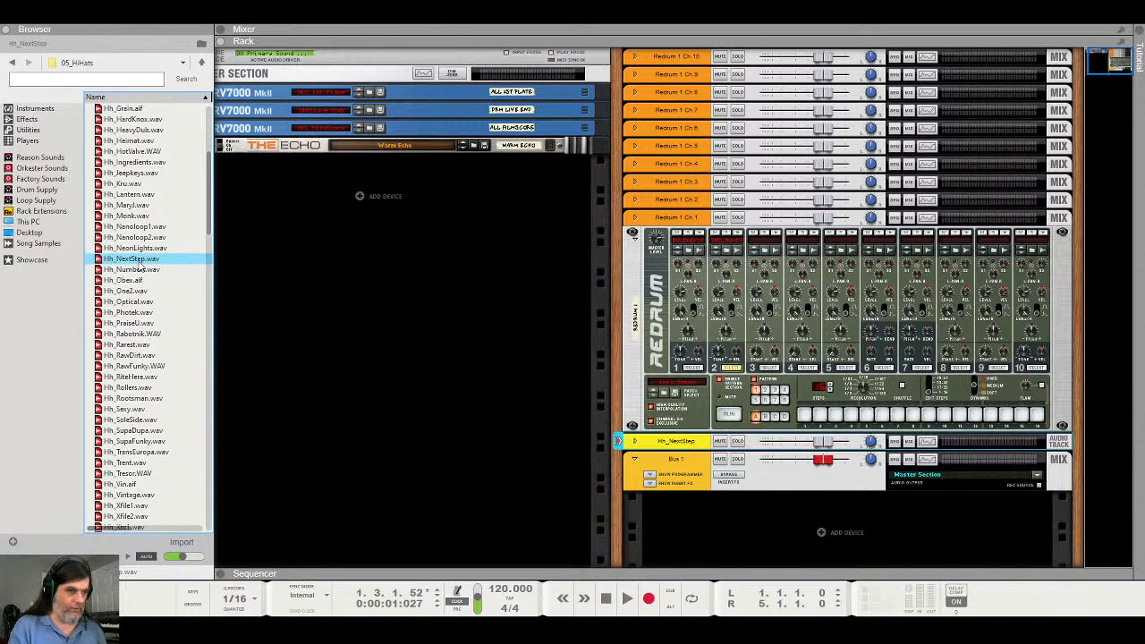
pyautogui.hotkey('ctrl', 'z')
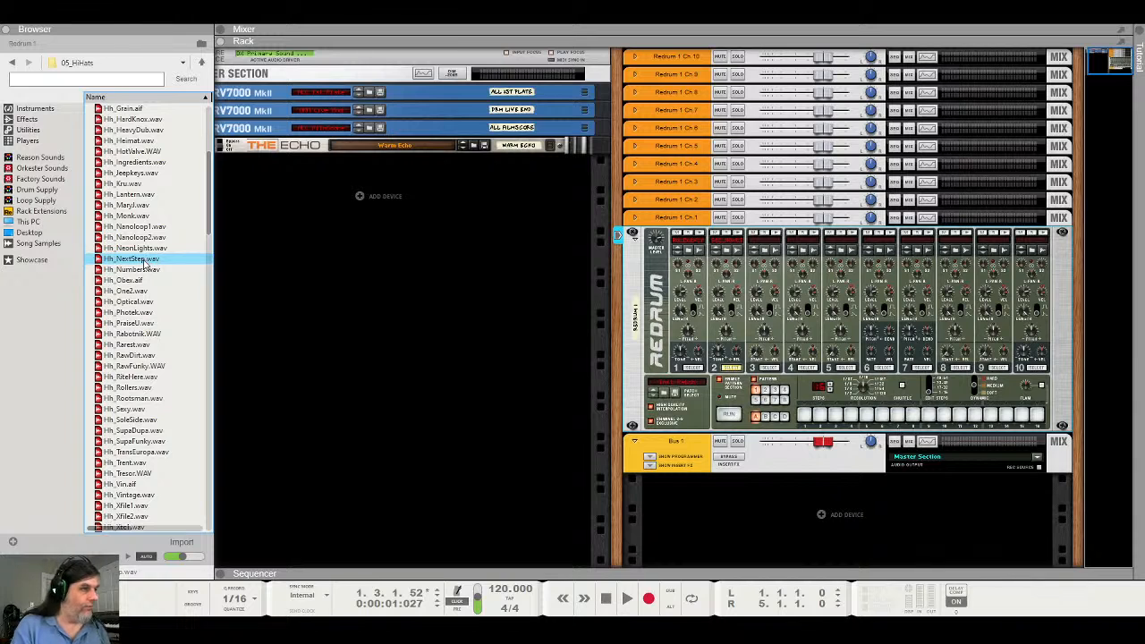
pyautogui.moveTo(146, 264); pyautogui.dragTo(959, 273)
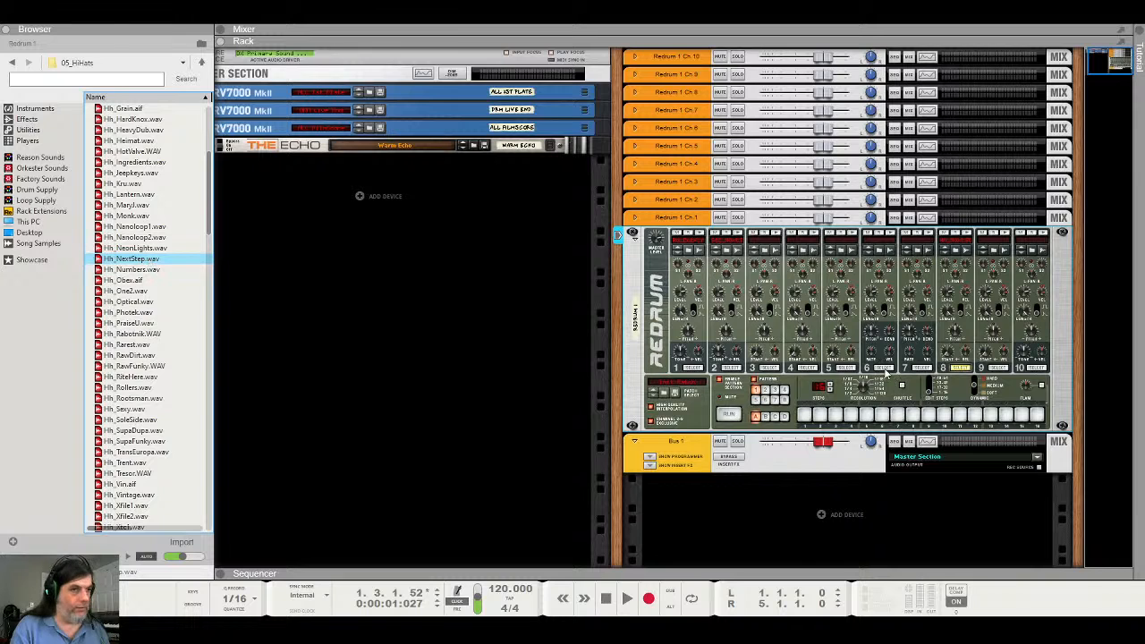
pyautogui.click(967, 233)
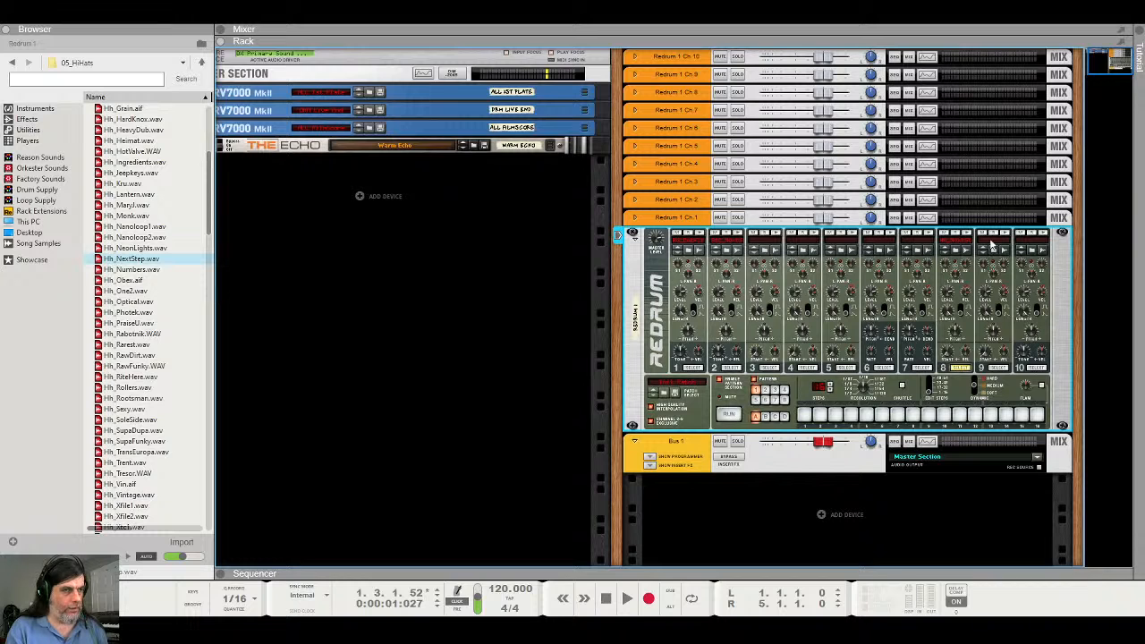
# Browse samples for Redrum's drum channel 9 and audition the open hi-hats Oh_Grain.wav, Oh_Dentaku.WAV and Oh_Chemical.wav
pyautogui.click(994, 250)
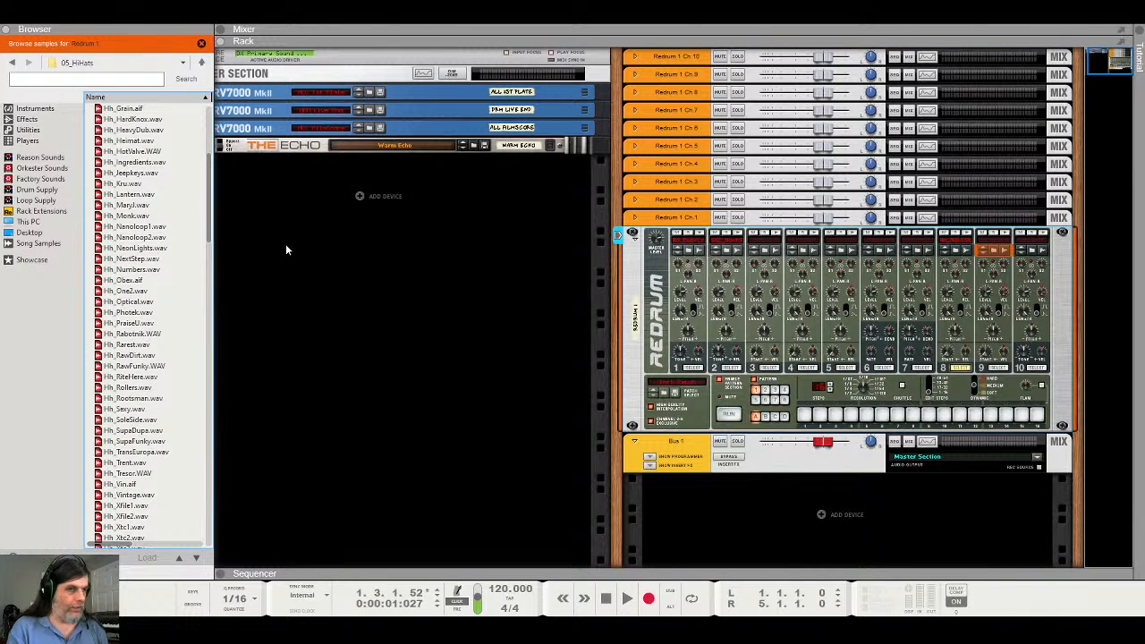
pyautogui.click(143, 390)
pyautogui.scroll(-18, 145, 391)
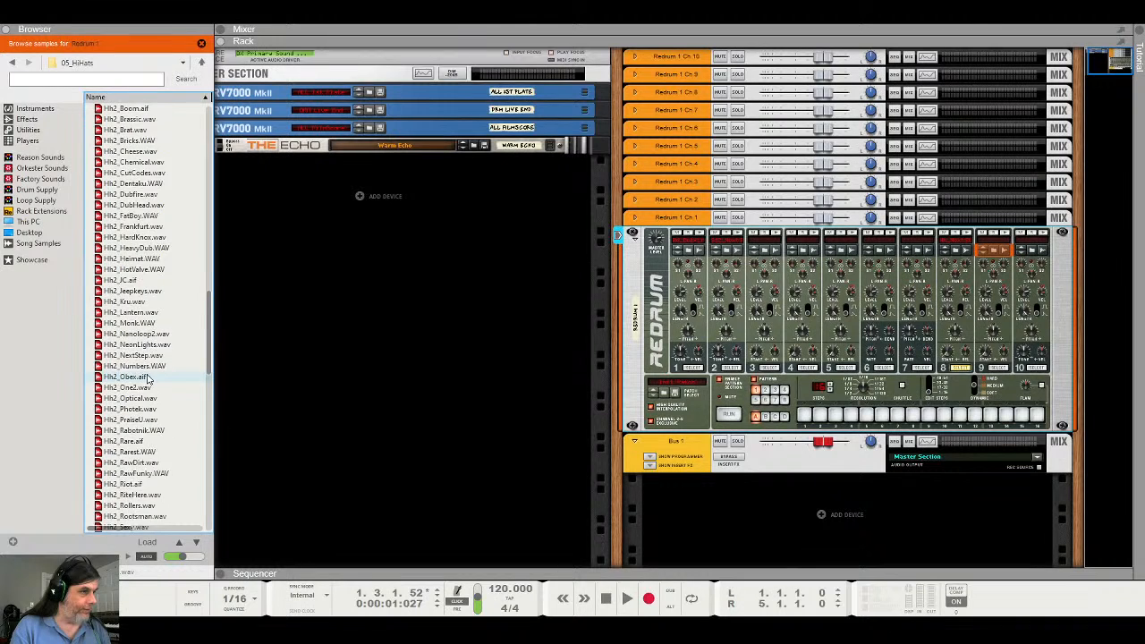
pyautogui.scroll(-15, 147, 379)
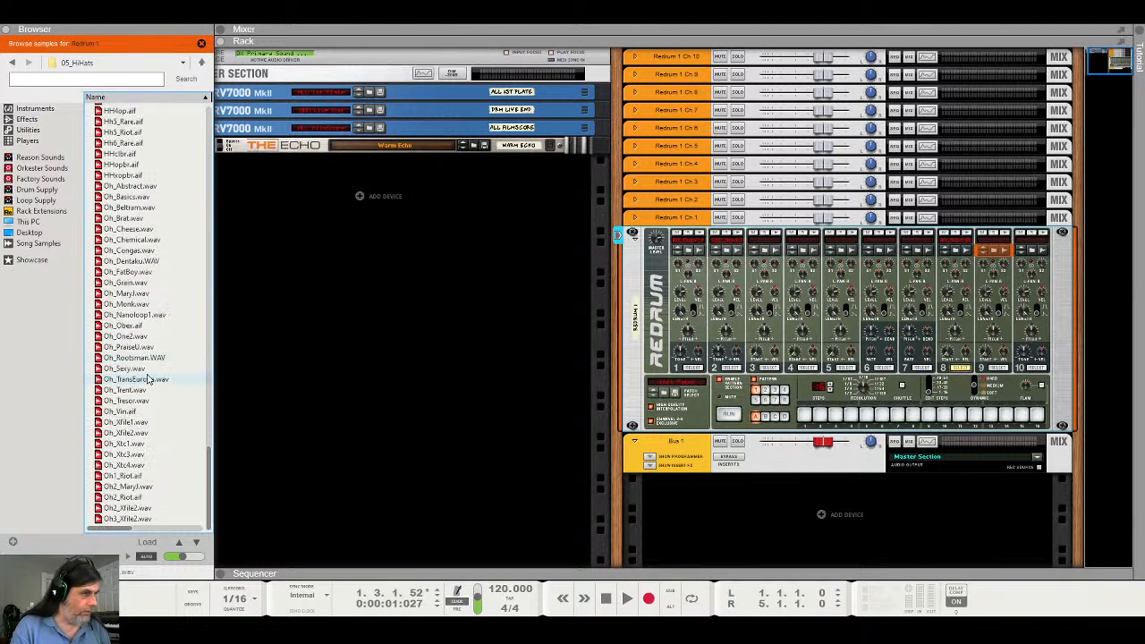
pyautogui.click(145, 283)
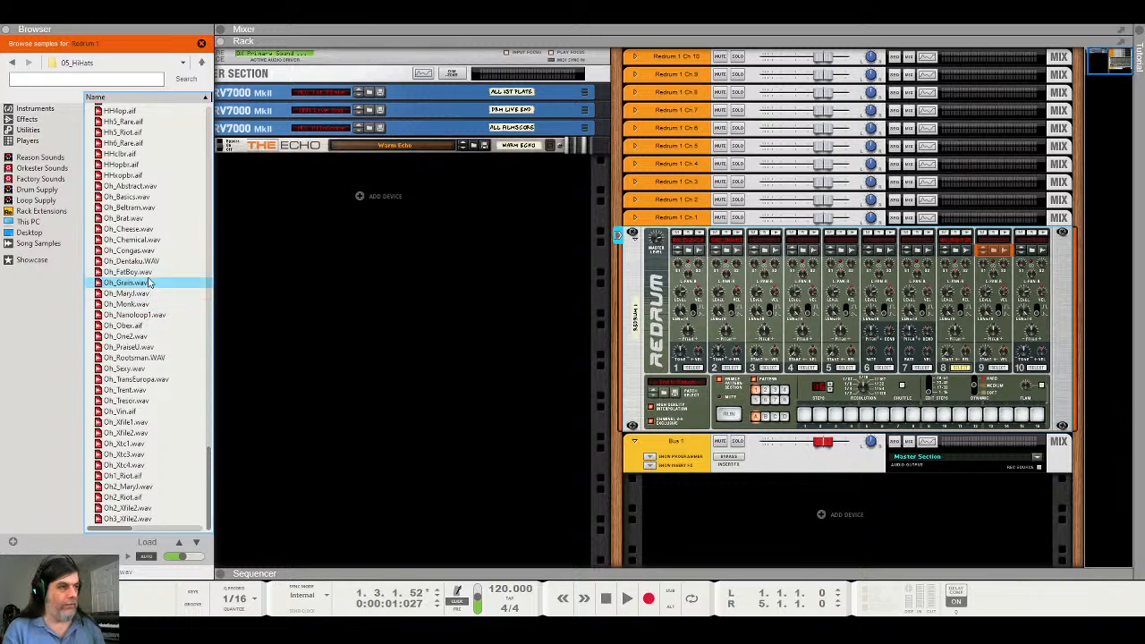
pyautogui.click(155, 262)
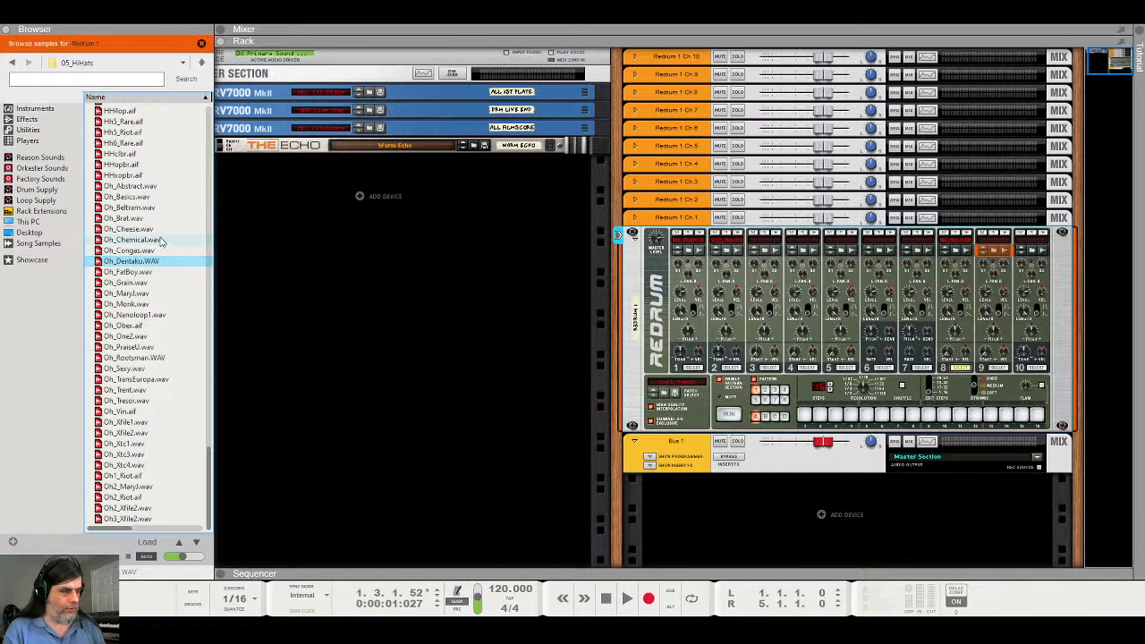
pyautogui.click(161, 241)
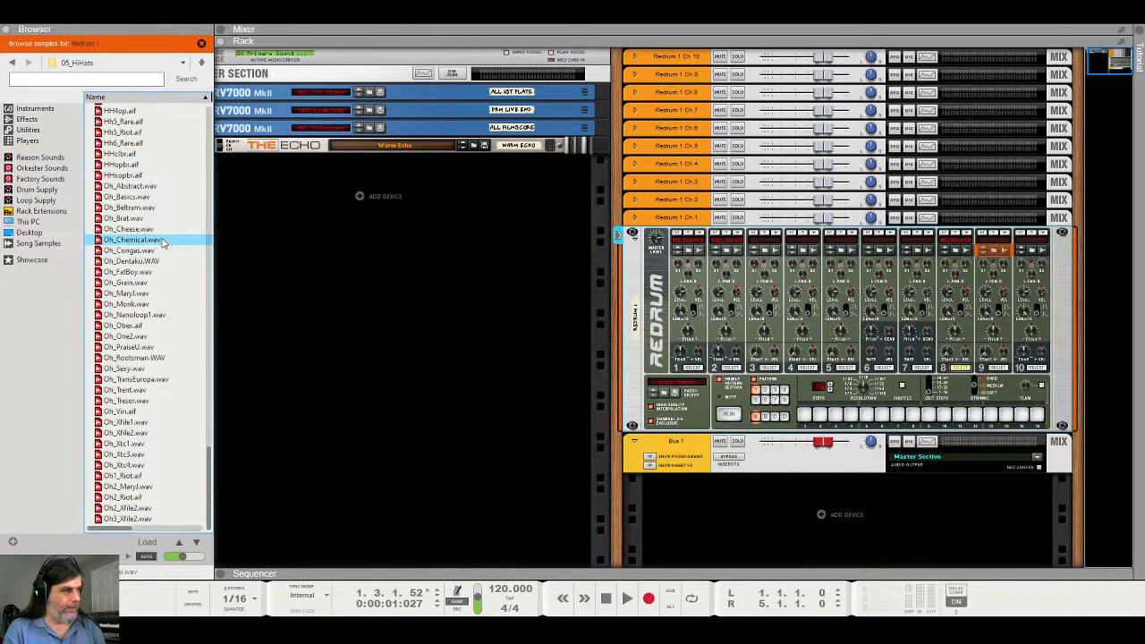
# Audition the open hi-hat samples between Oh_One2.wav and Oh_Vin.aif, ending on Oh_Tresor.wav
pyautogui.click(154, 347)
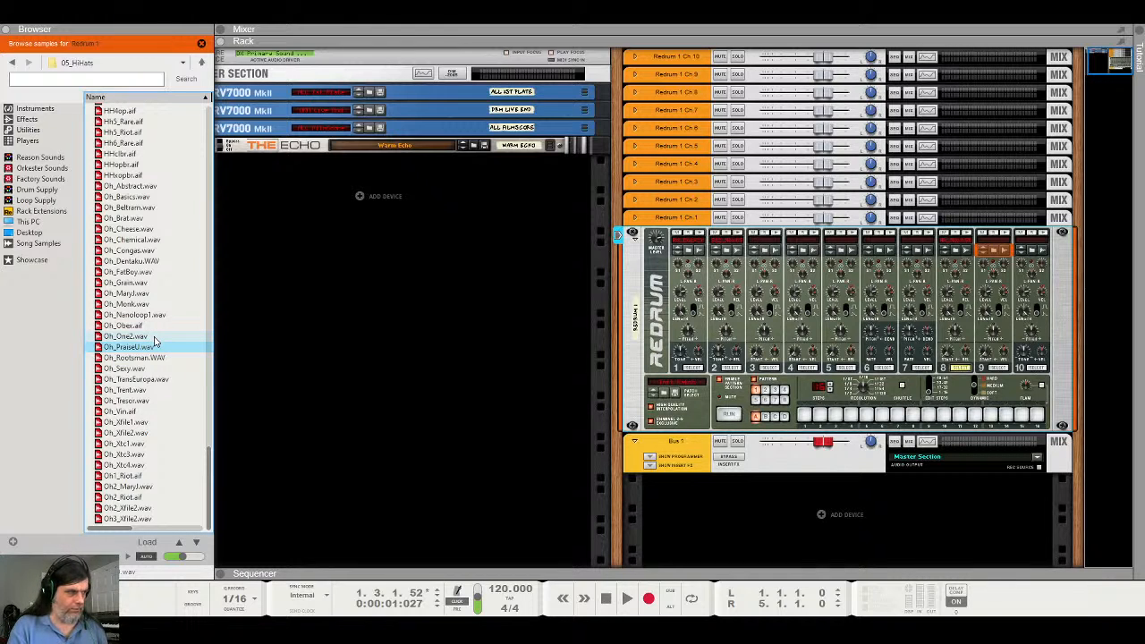
pyautogui.click(154, 337)
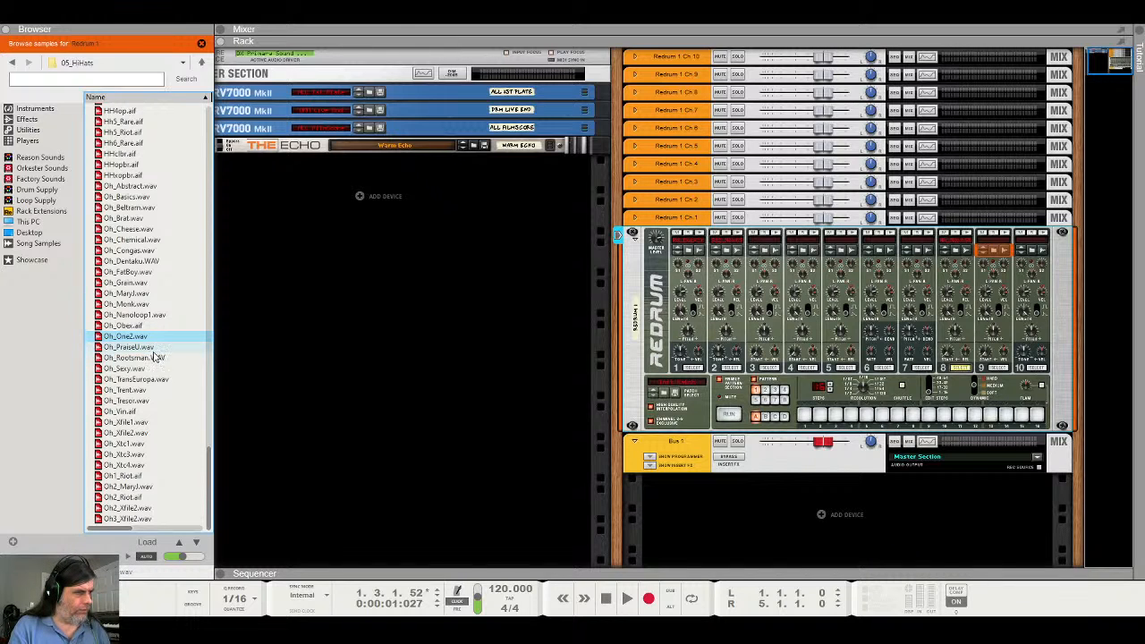
pyautogui.click(161, 359)
pyautogui.click(161, 368)
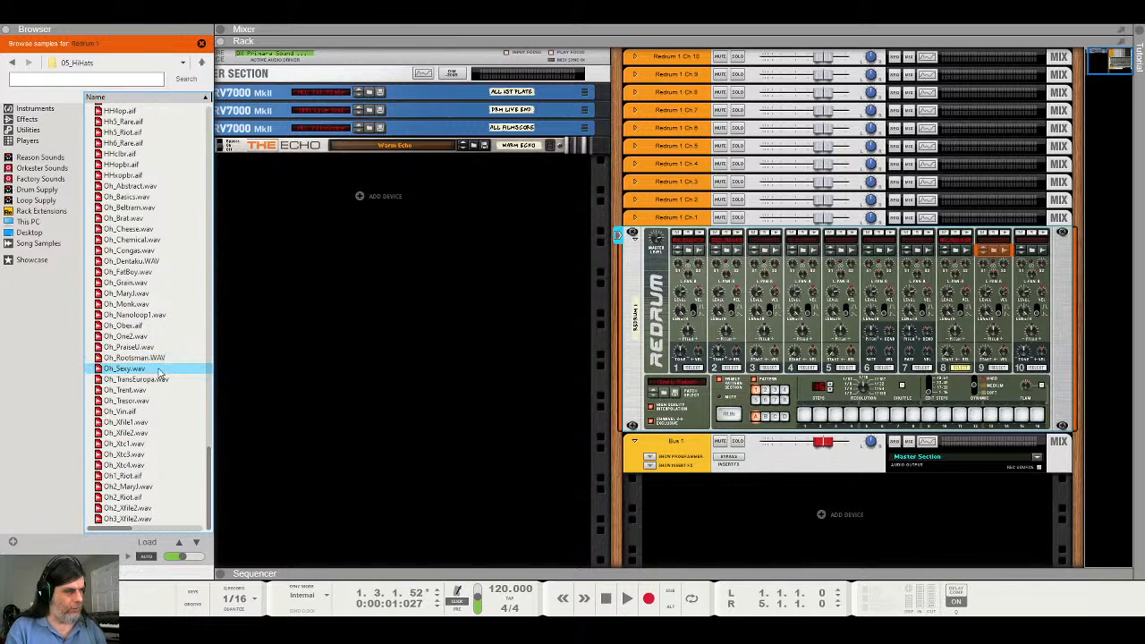
pyautogui.click(161, 380)
pyautogui.click(161, 391)
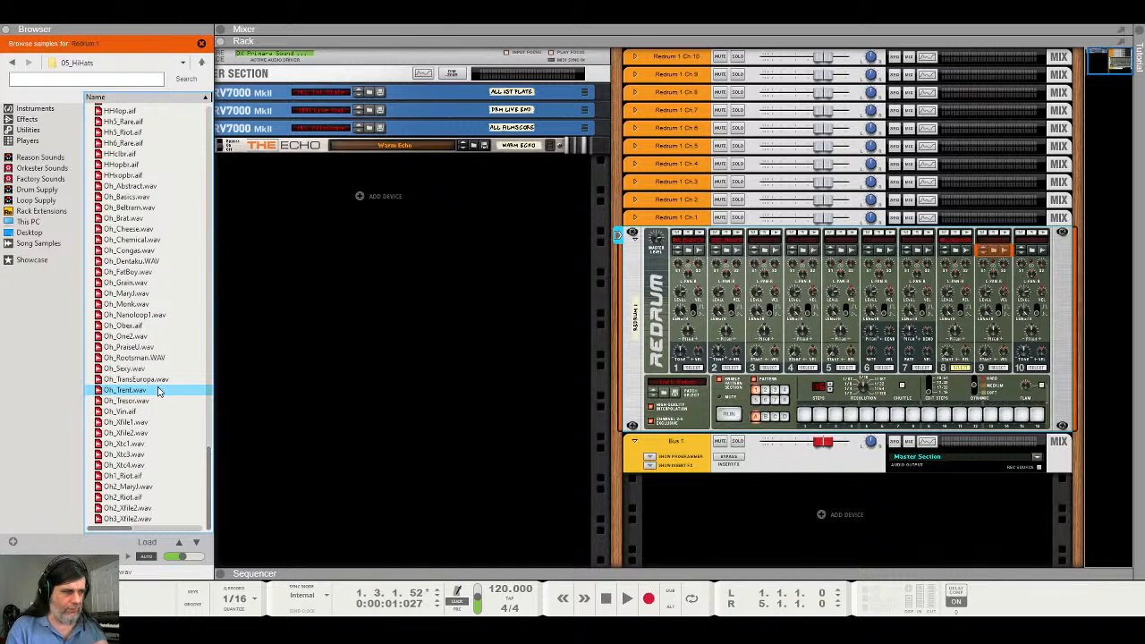
pyautogui.doubleClick(158, 391)
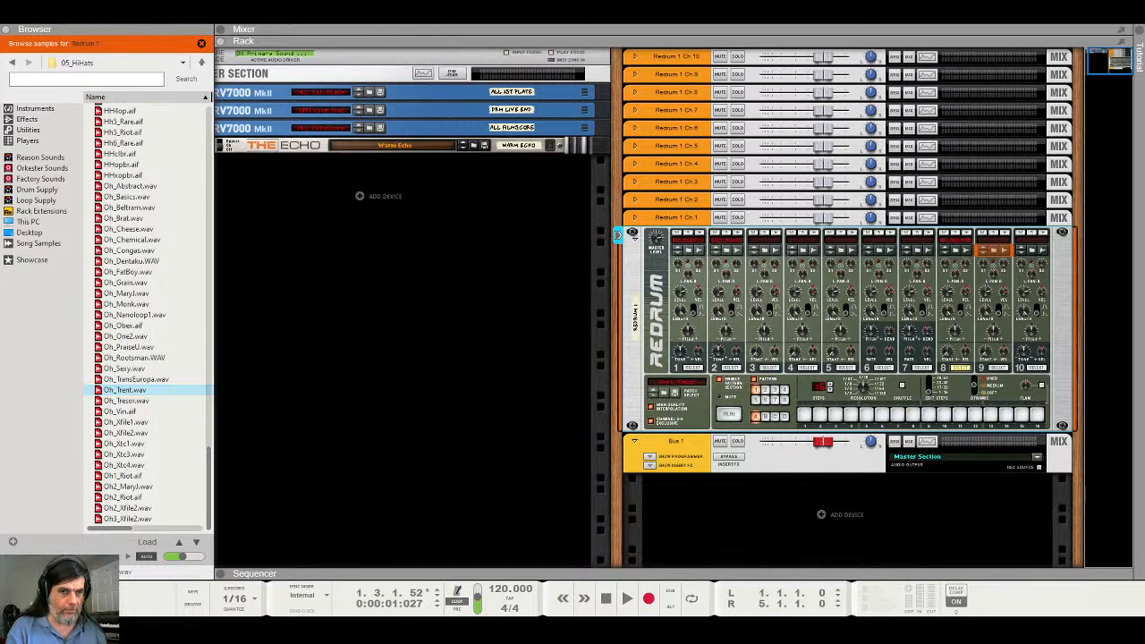
pyautogui.click(158, 401)
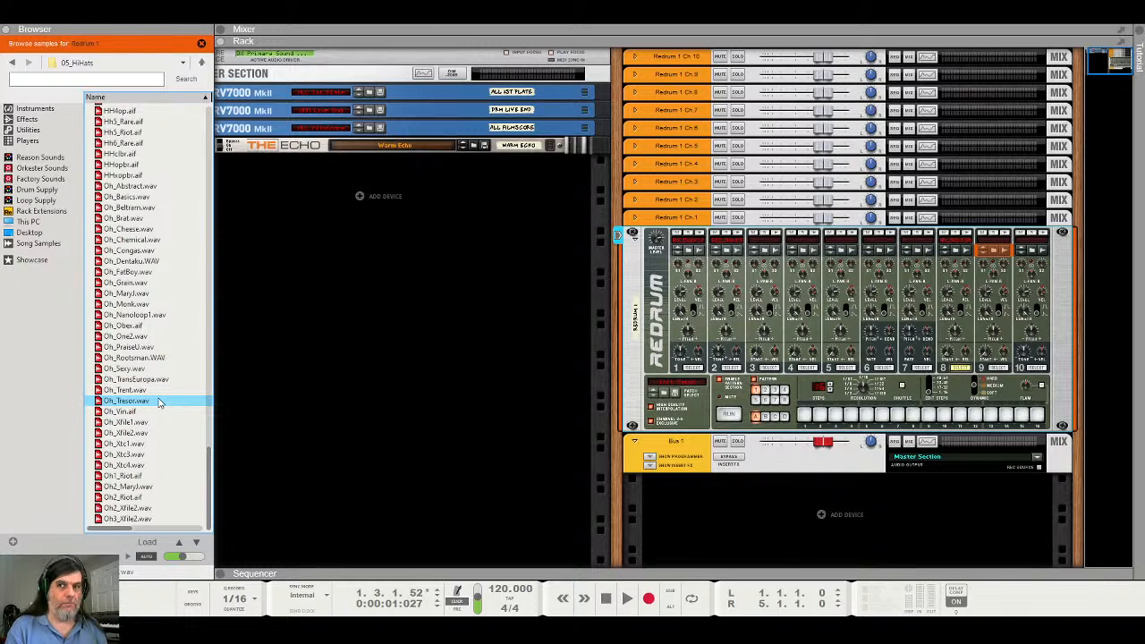
pyautogui.click(160, 412)
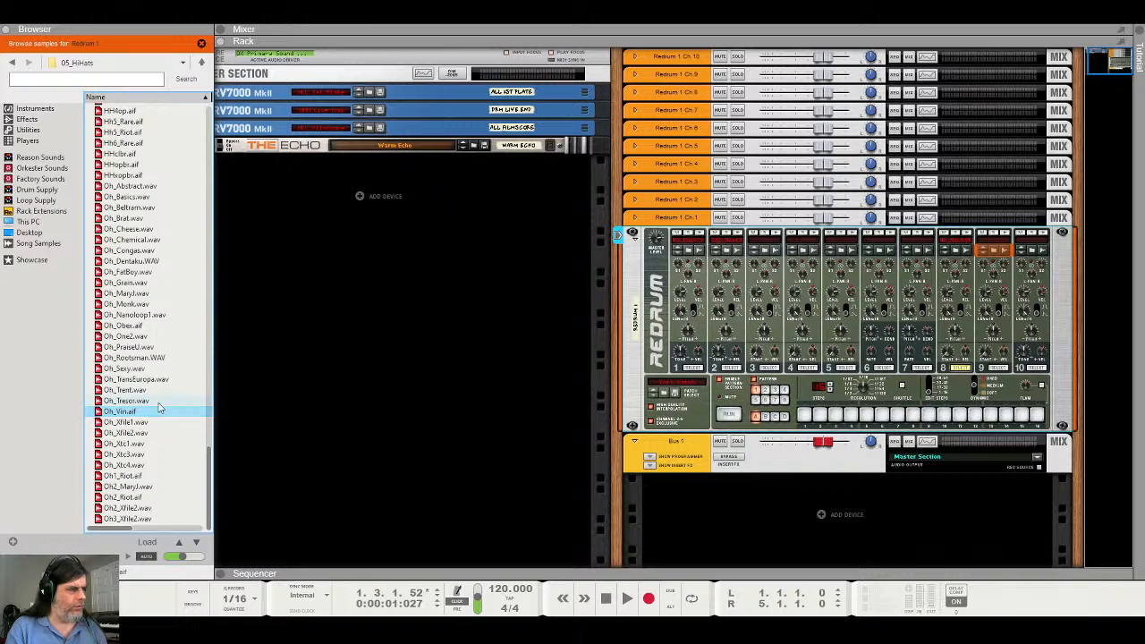
pyautogui.click(158, 401)
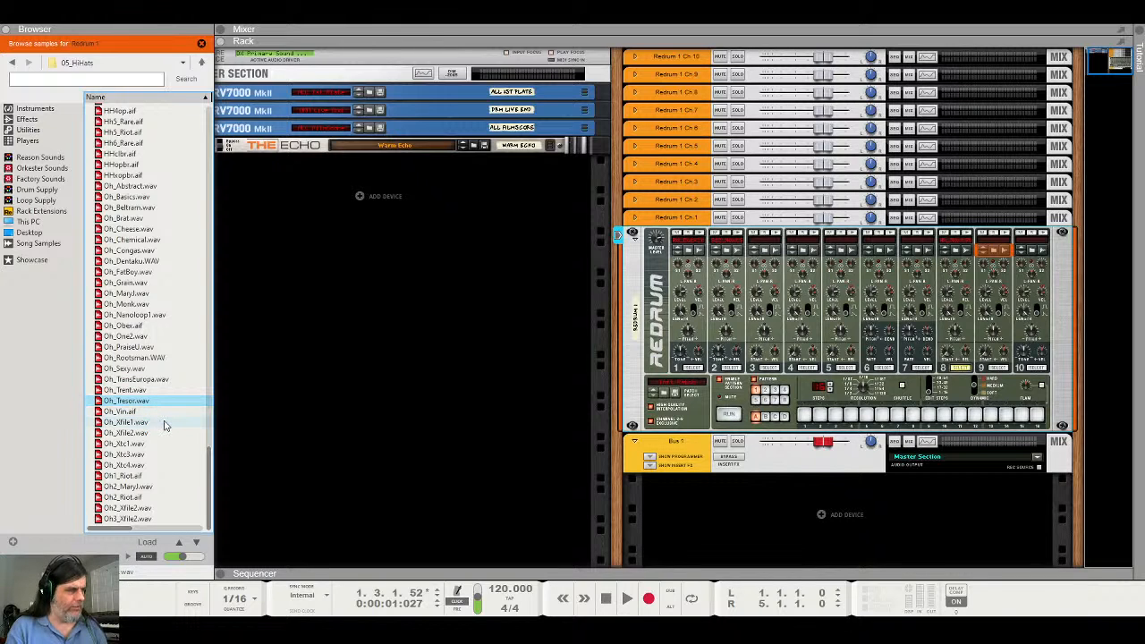
# Compare Oh_Xfile1.wav with Oh_Xtc1.wav, Oh_Xfile2.wav and Oh_Tresor.wav, and load Oh_Xfile1.wav into Redrum's drum channel 9
pyautogui.click(164, 423)
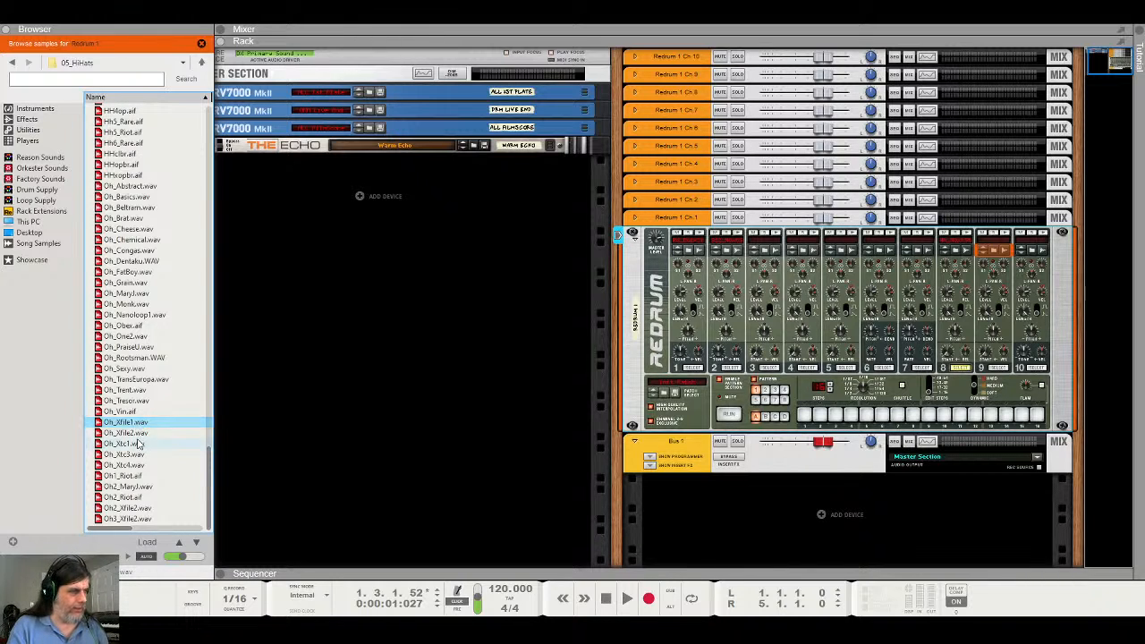
pyautogui.click(139, 443)
pyautogui.click(140, 433)
pyautogui.click(138, 425)
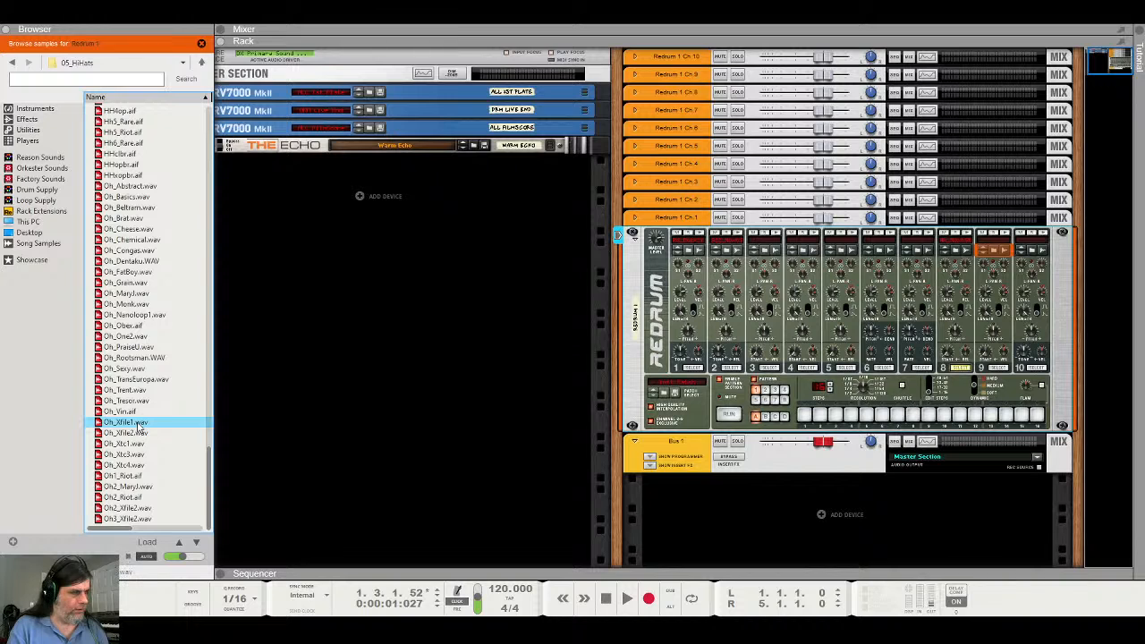
pyautogui.click(139, 402)
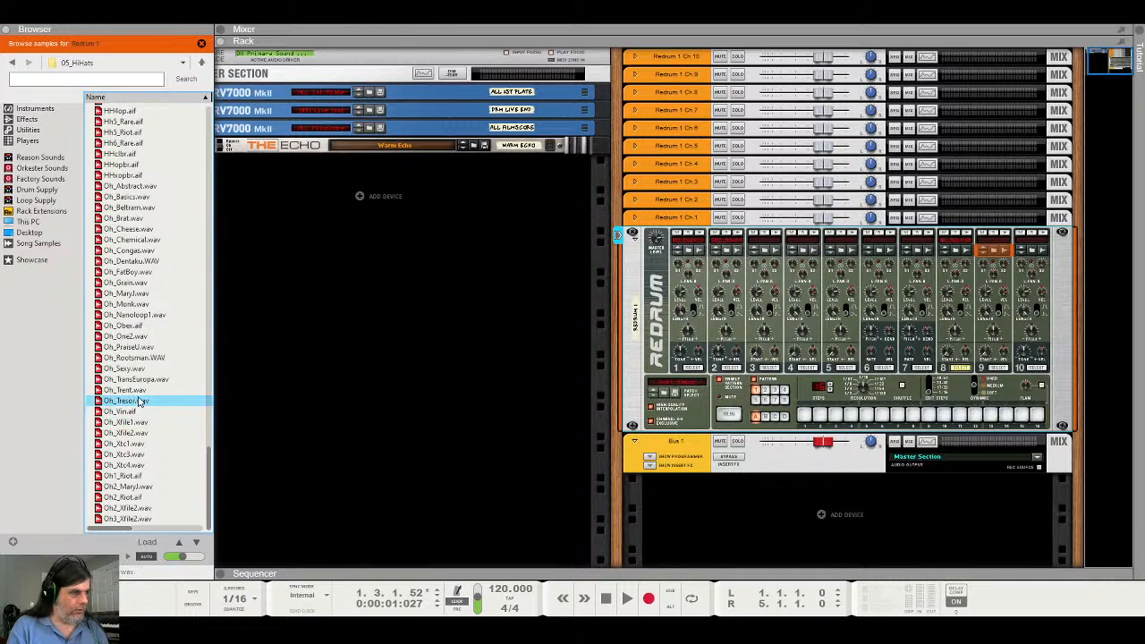
pyautogui.click(140, 425)
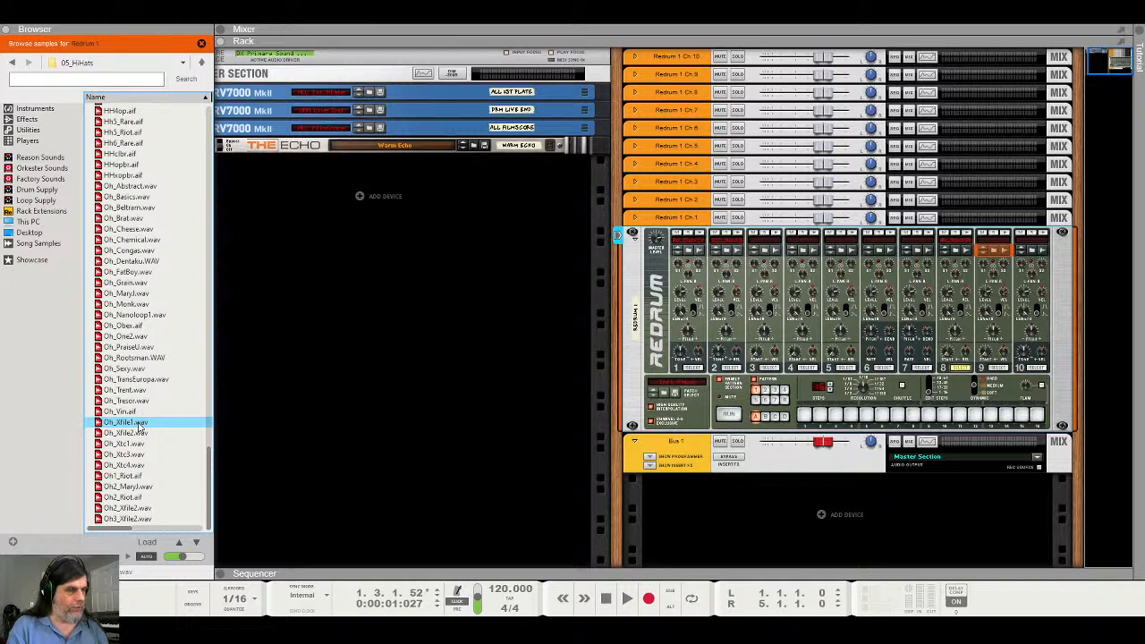
pyautogui.moveTo(140, 428); pyautogui.dragTo(1004, 283)
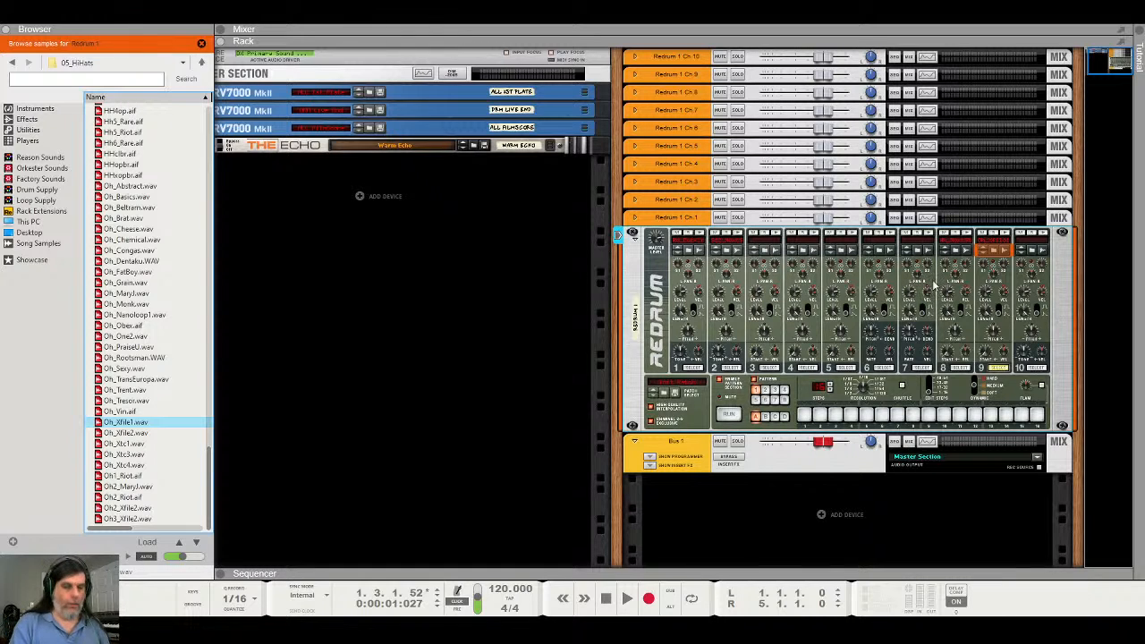
# Enlarge the sequencer with the browser hidden, draw a one-bar clip at bar 1 on the Redrum 1 track and open it for editing
pyautogui.doubleClick(770, 568)
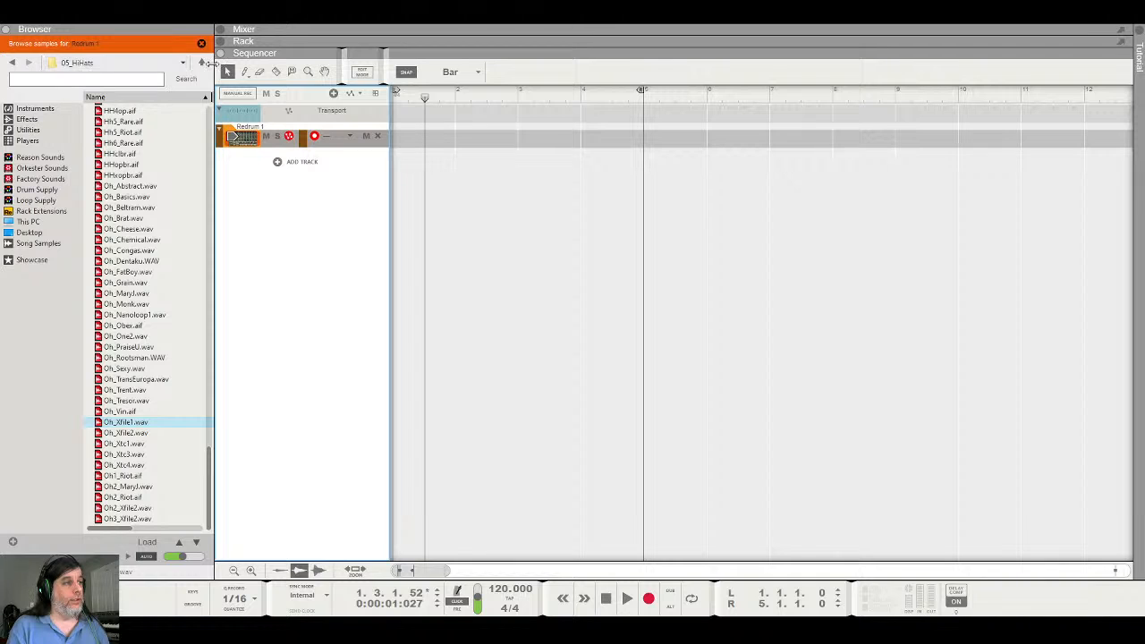
pyautogui.doubleClick(165, 34)
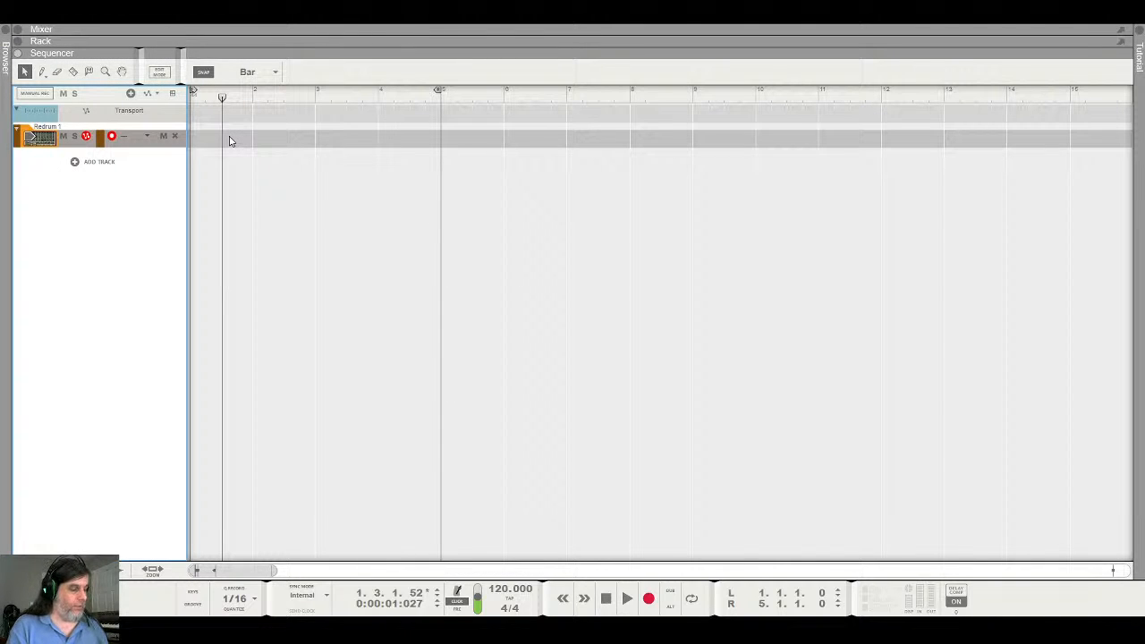
pyautogui.press('w')
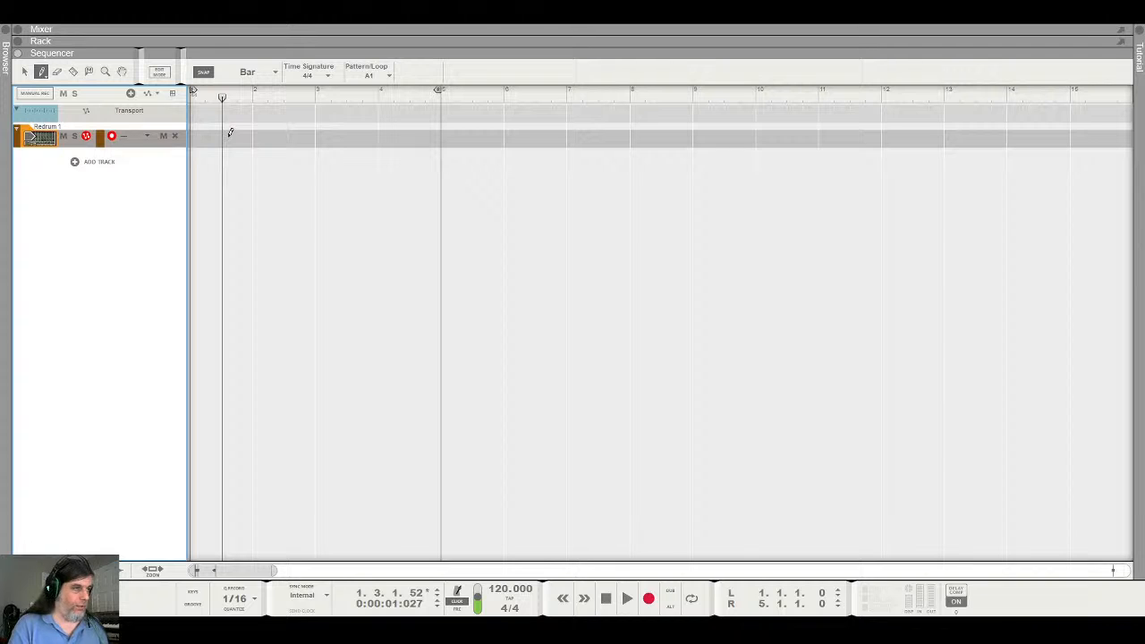
pyautogui.click(229, 134)
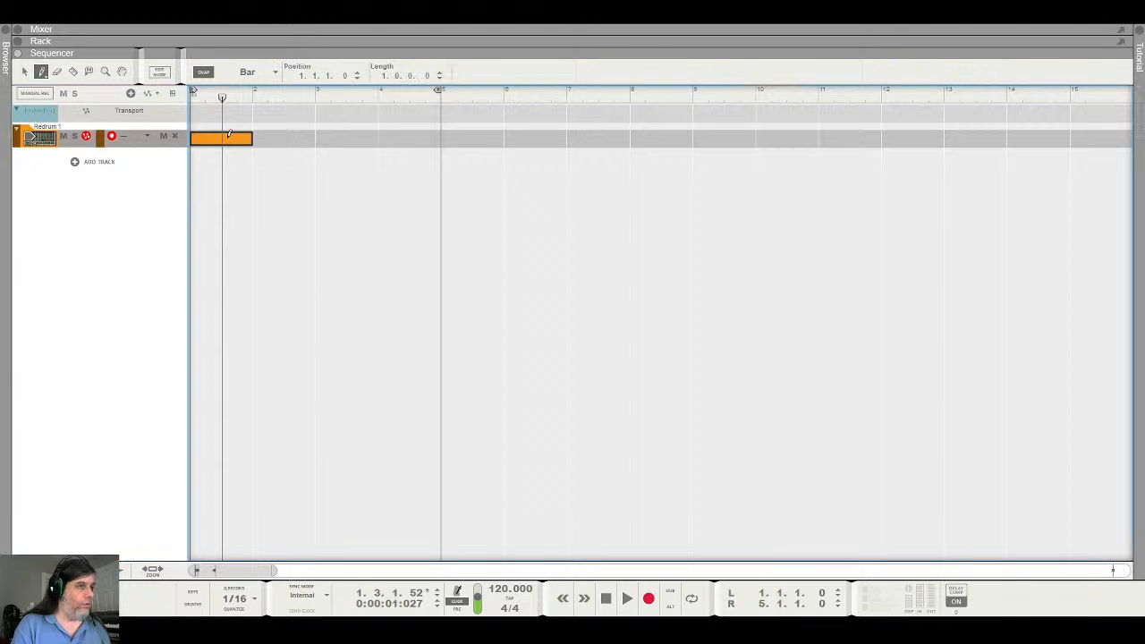
pyautogui.press('q')
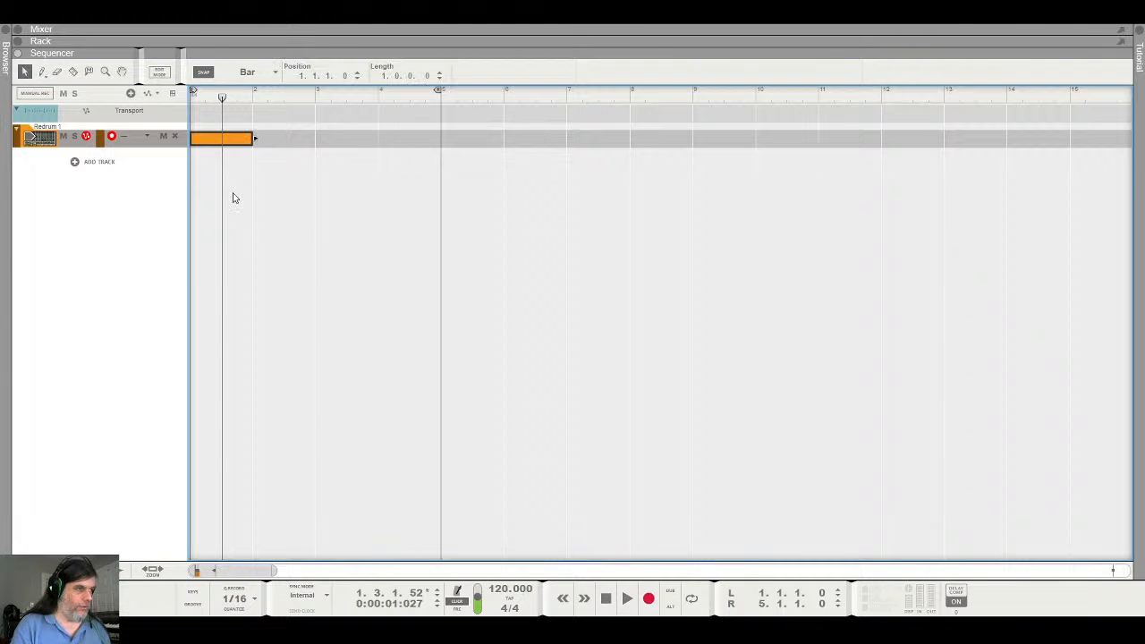
pyautogui.doubleClick(227, 140)
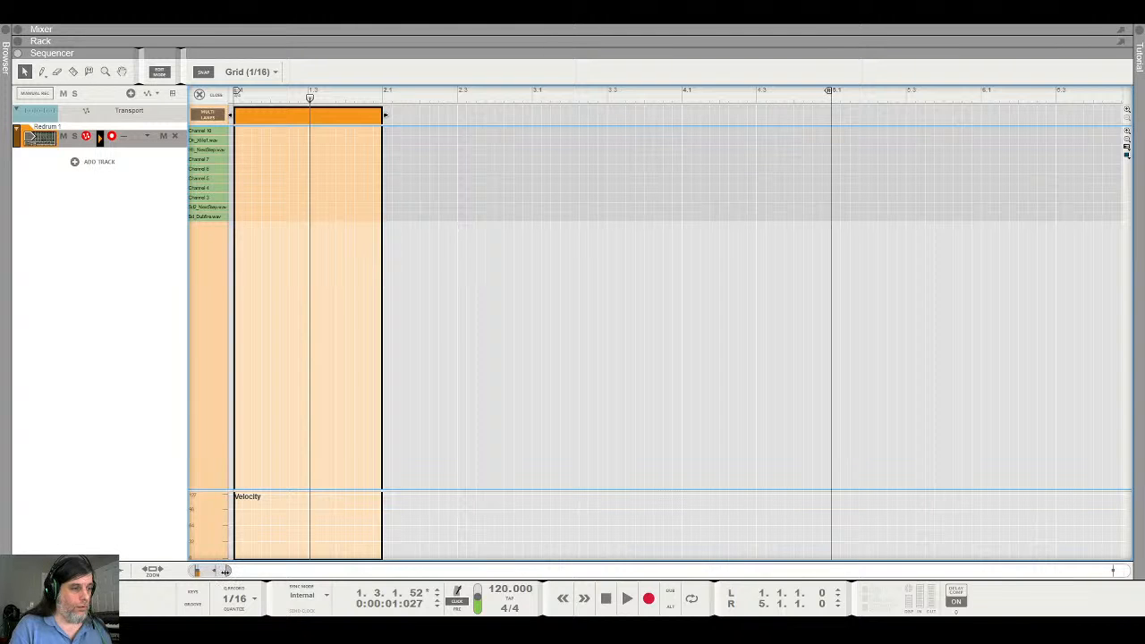
# Draw four bass drum notes in the clip, one on each beat at 1.1, 1.2, 1.3 and 1.4
pyautogui.moveTo(226, 570); pyautogui.dragTo(201, 573)
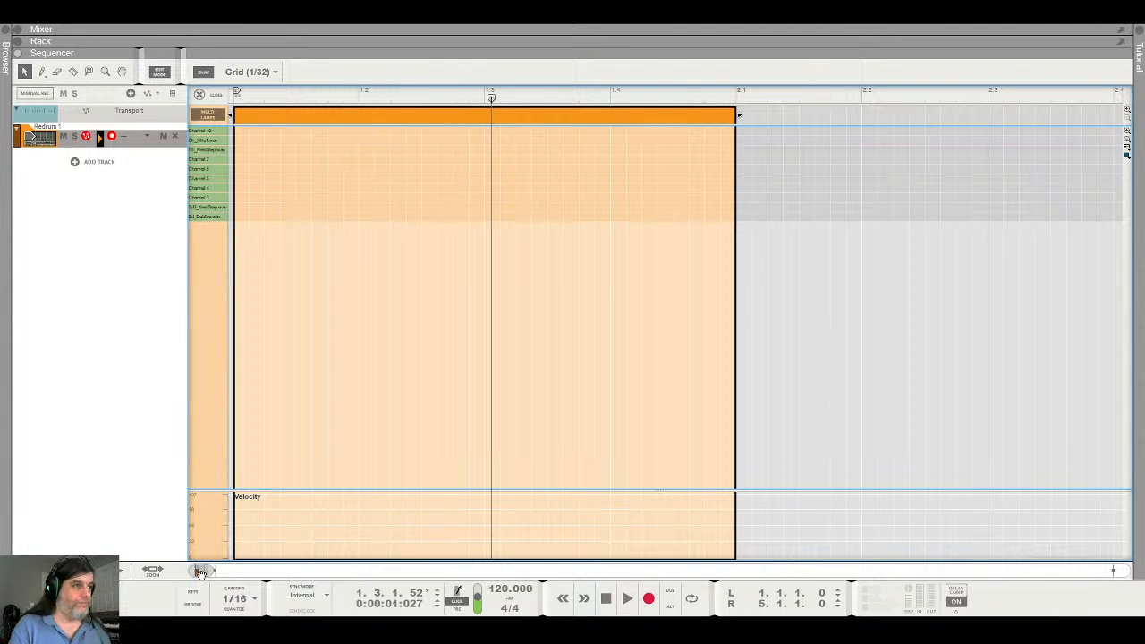
pyautogui.press('w')
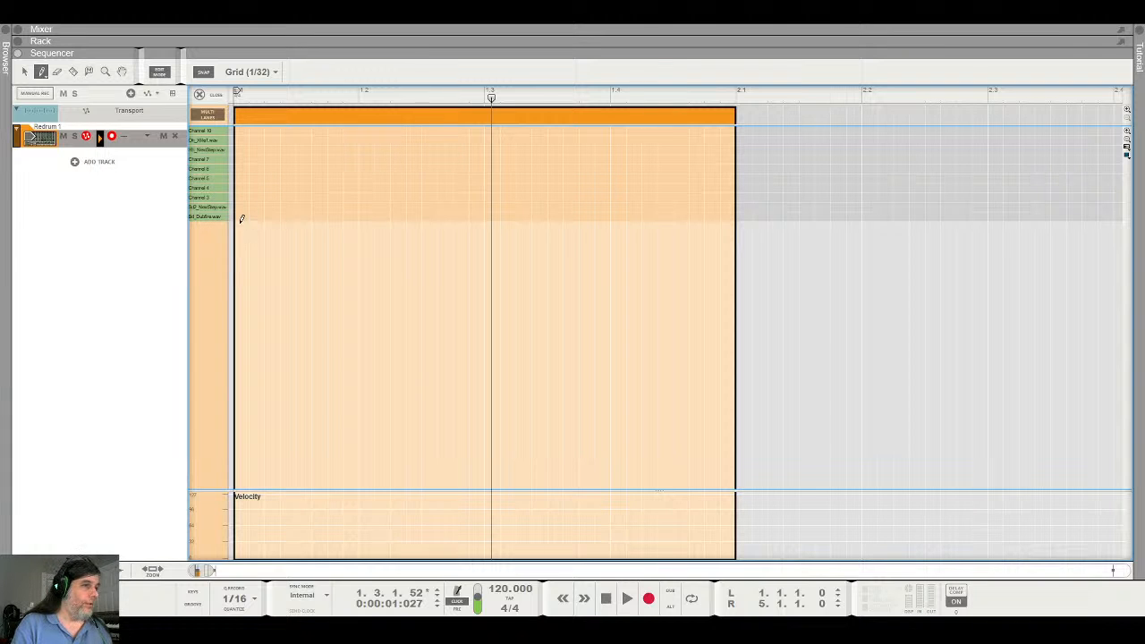
pyautogui.click(240, 216)
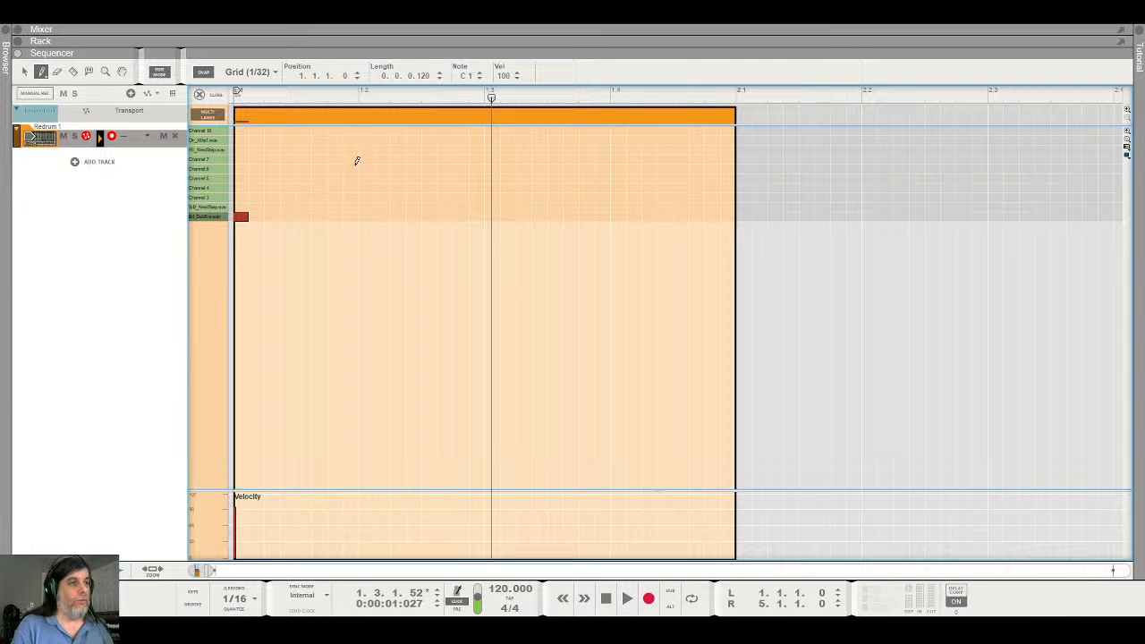
pyautogui.click(369, 216)
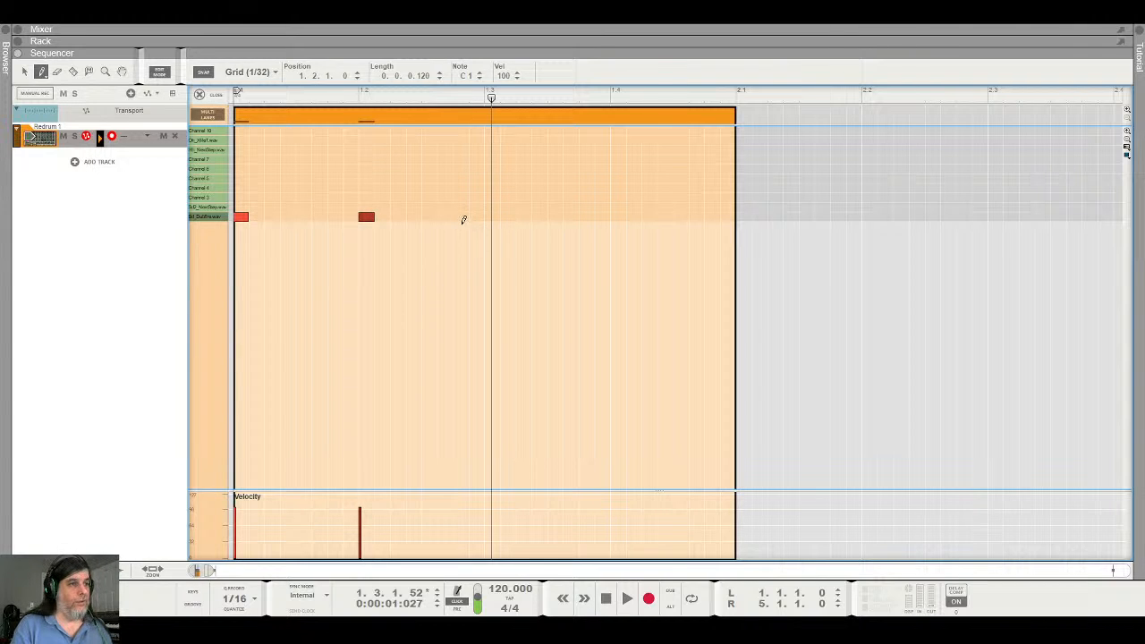
pyautogui.click(493, 217)
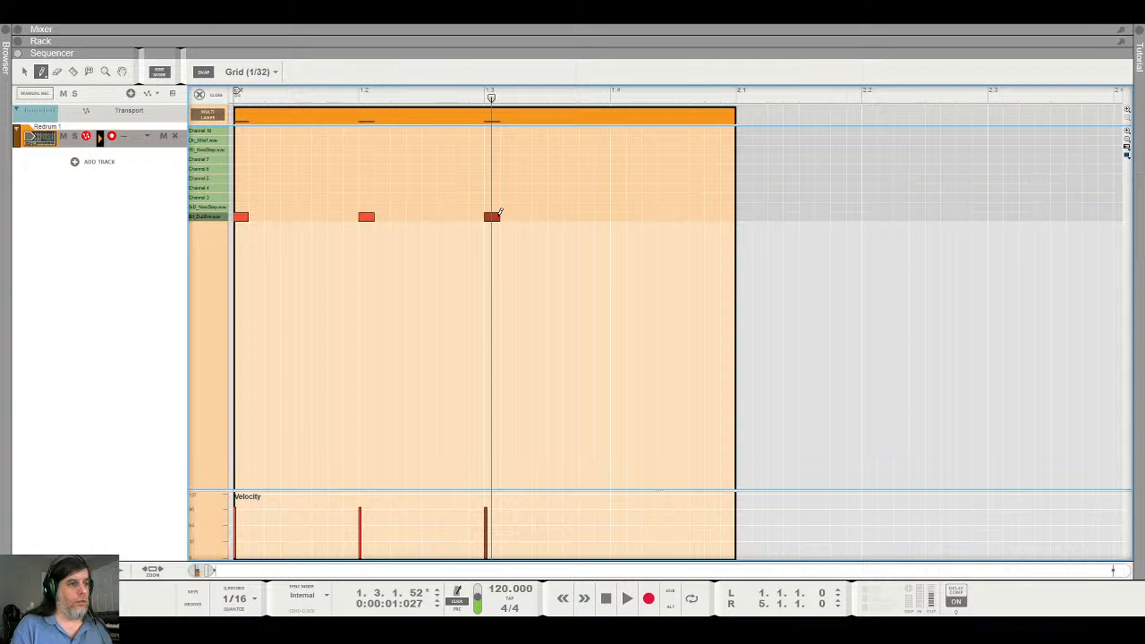
pyautogui.click(619, 217)
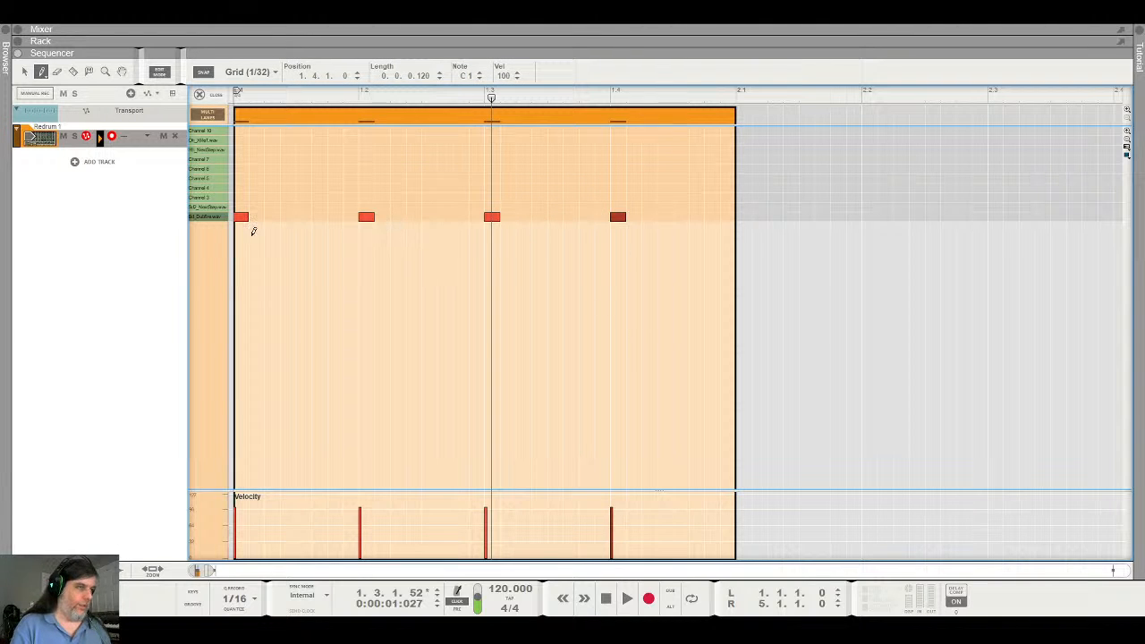
pyautogui.press('q')
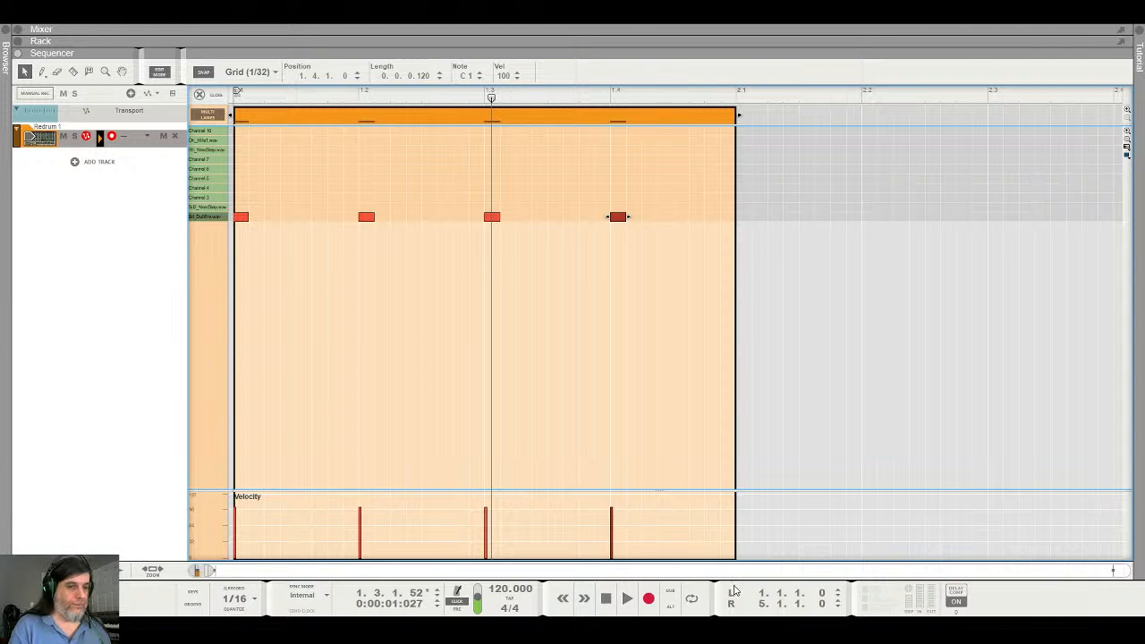
# Loop the first bar by enabling looping with the right locator at 2.1.1.0, and play the bass drum pattern
pyautogui.click(692, 601)
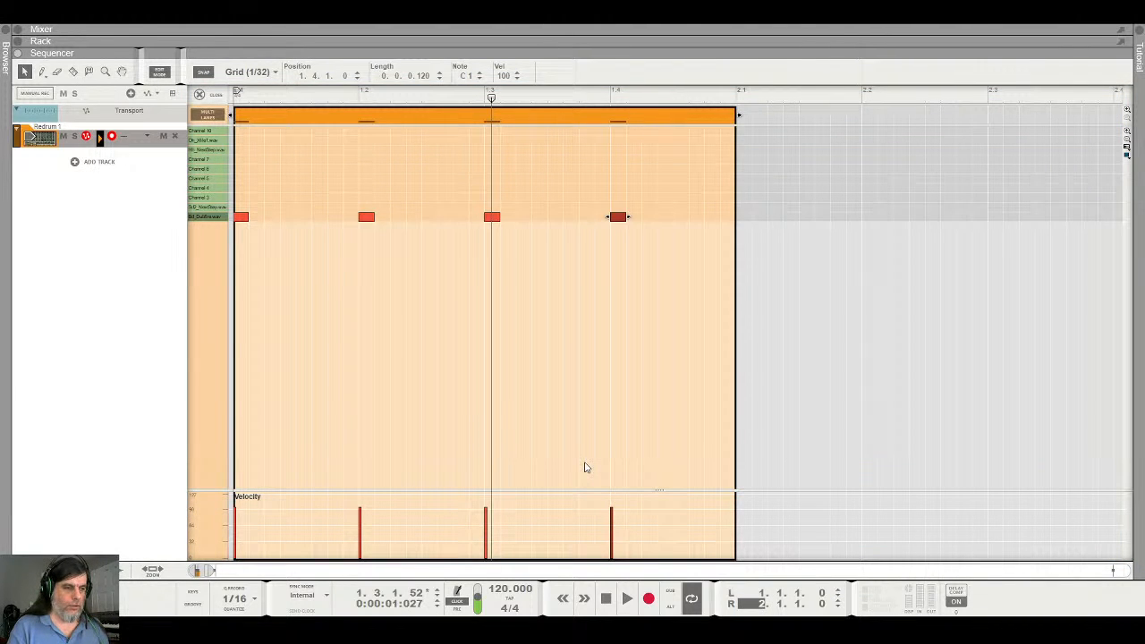
pyautogui.press('Return')
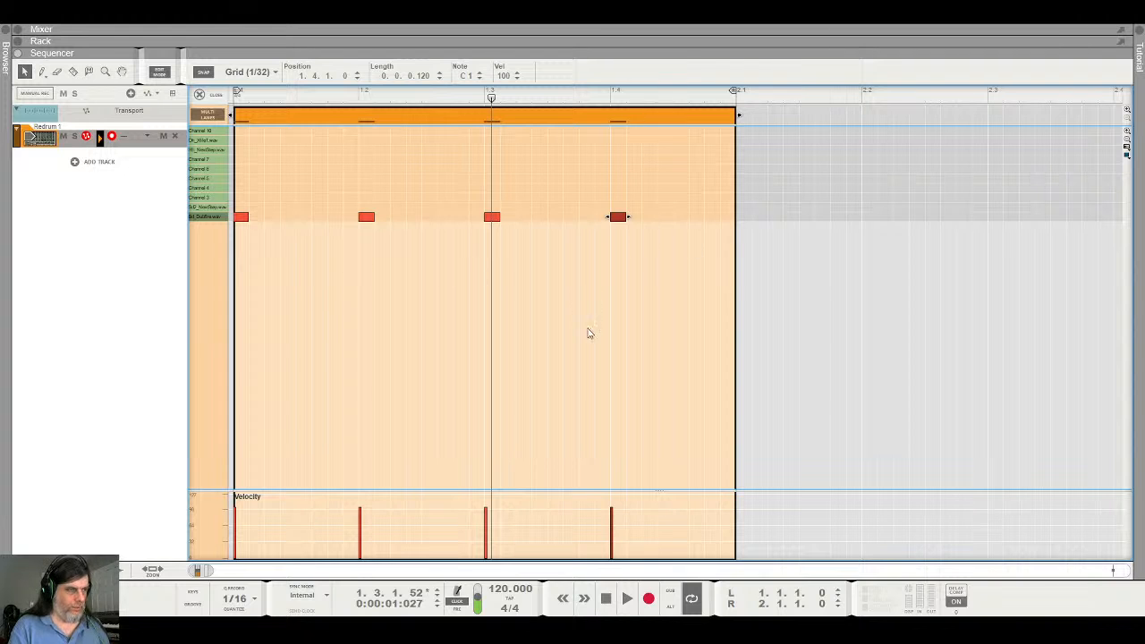
pyautogui.click(628, 599)
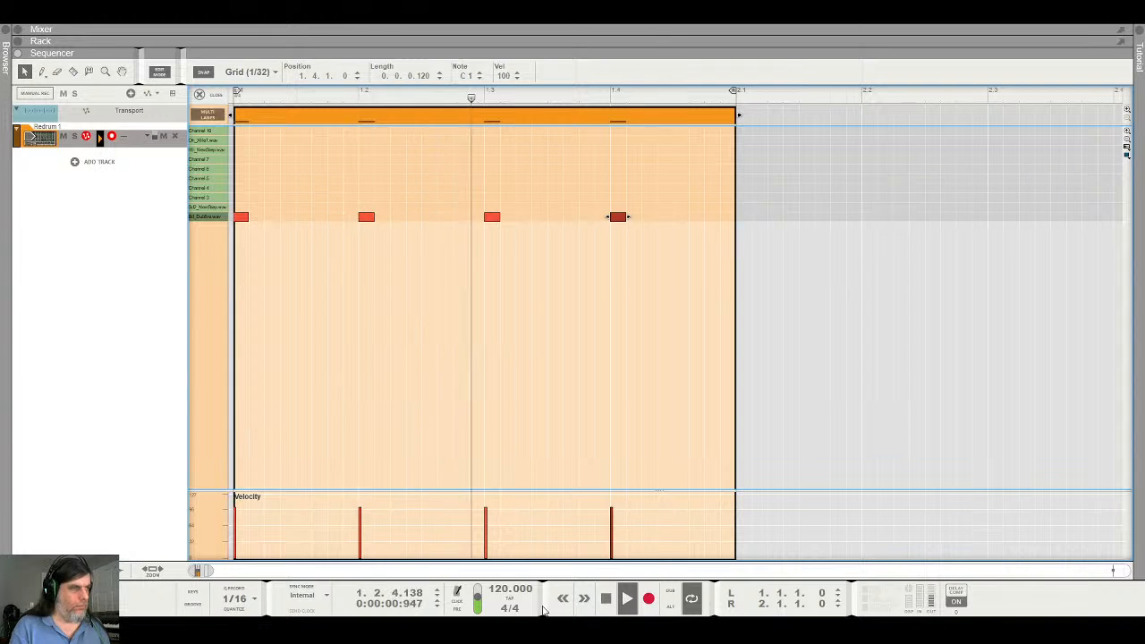
# Listen to the looped four-beat bass drum pattern once more and stop playback
pyautogui.press('space')
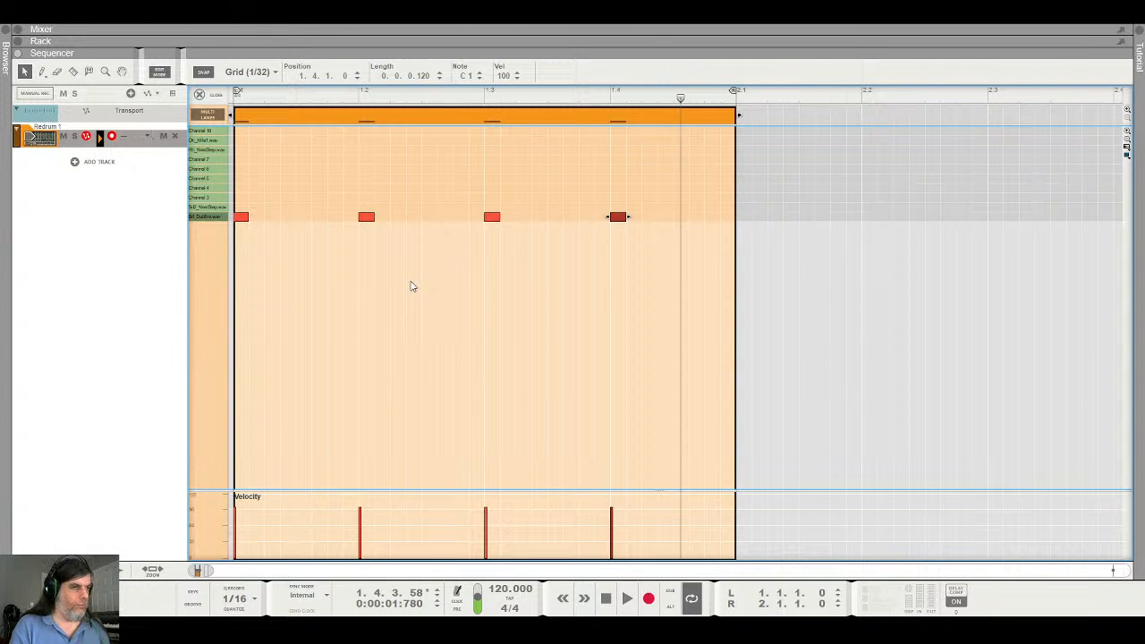
pyautogui.press('space')
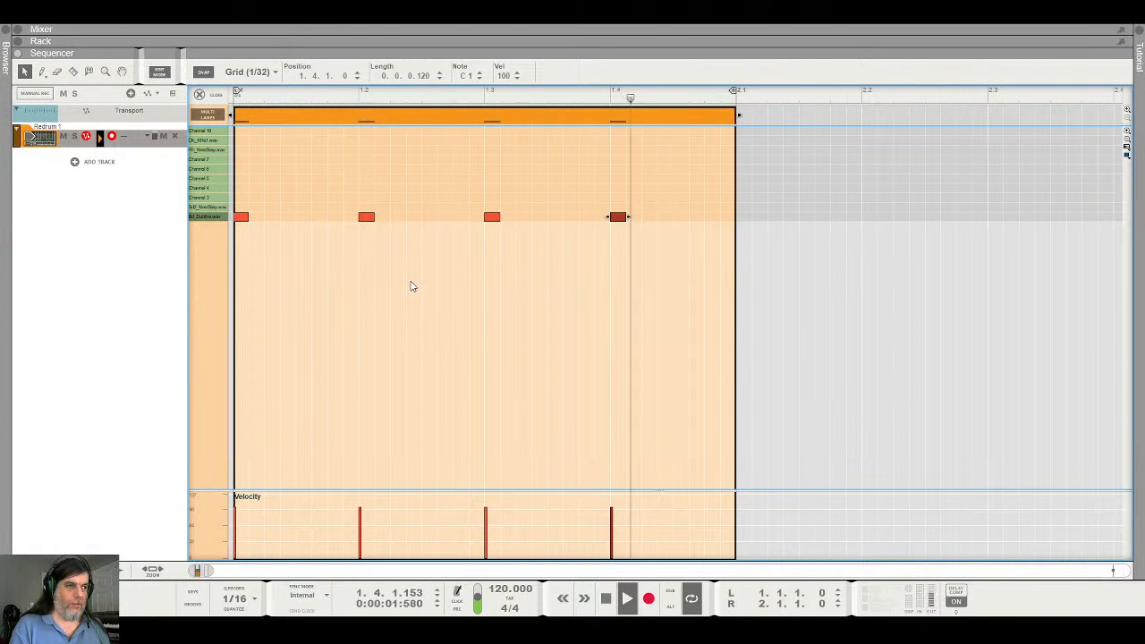
pyautogui.press('space')
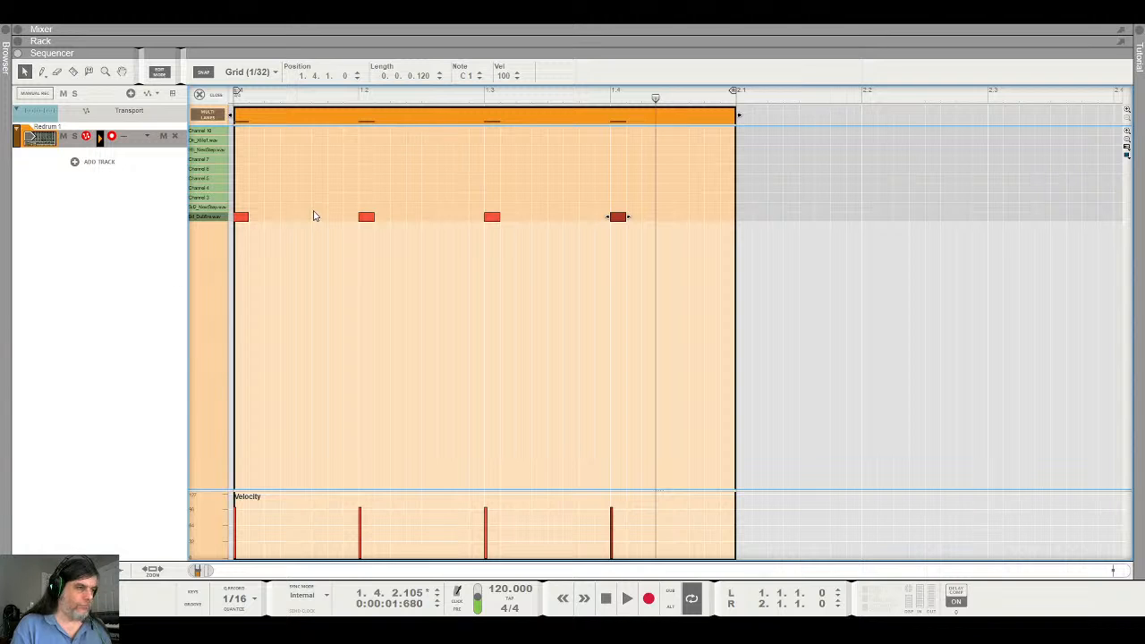
# Draw two snare notes on the second drum channel's row at beats 1.2 and 1.4, and play the combined pattern
pyautogui.press('w')
pyautogui.click(373, 207)
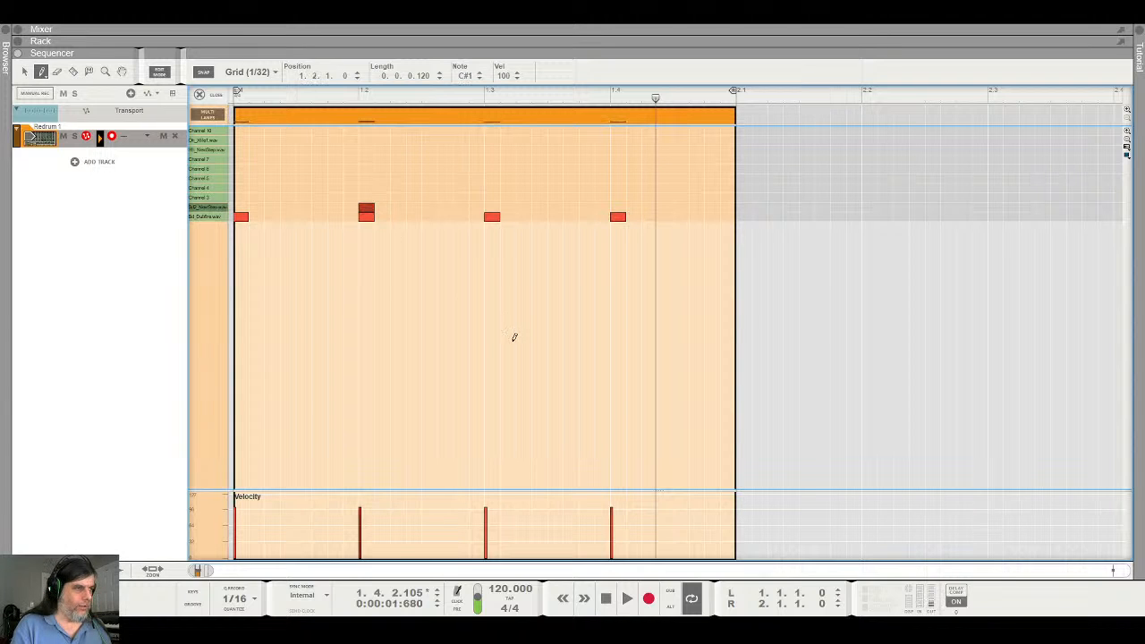
pyautogui.click(628, 206)
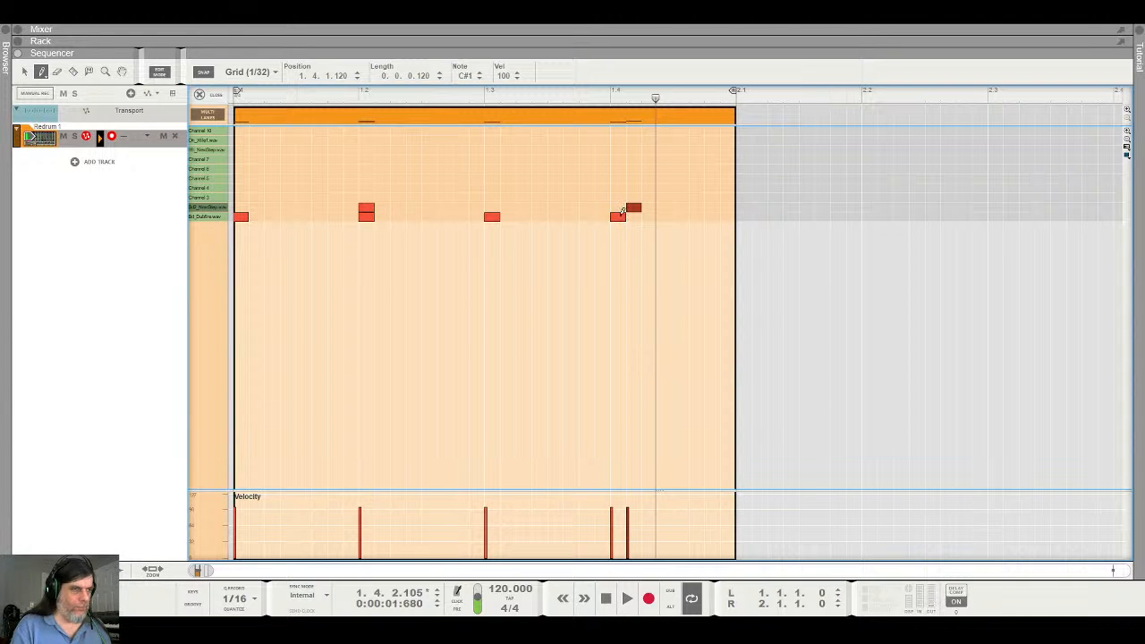
pyautogui.press('q')
pyautogui.press('Delete')
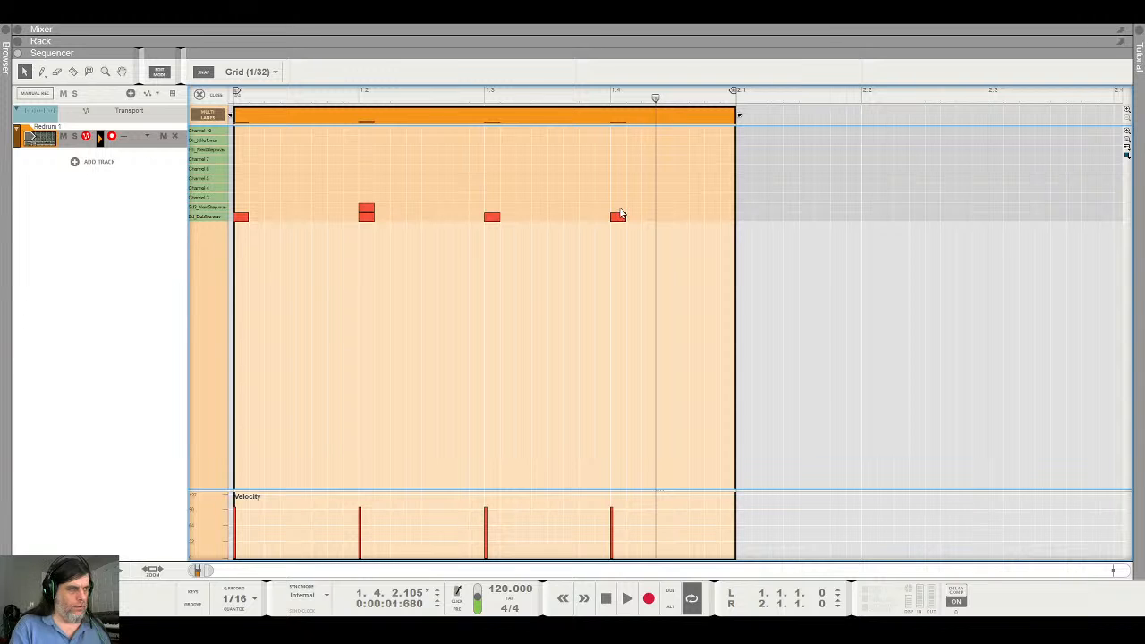
pyautogui.hotkey('ctrl', 'z')
pyautogui.press('space')
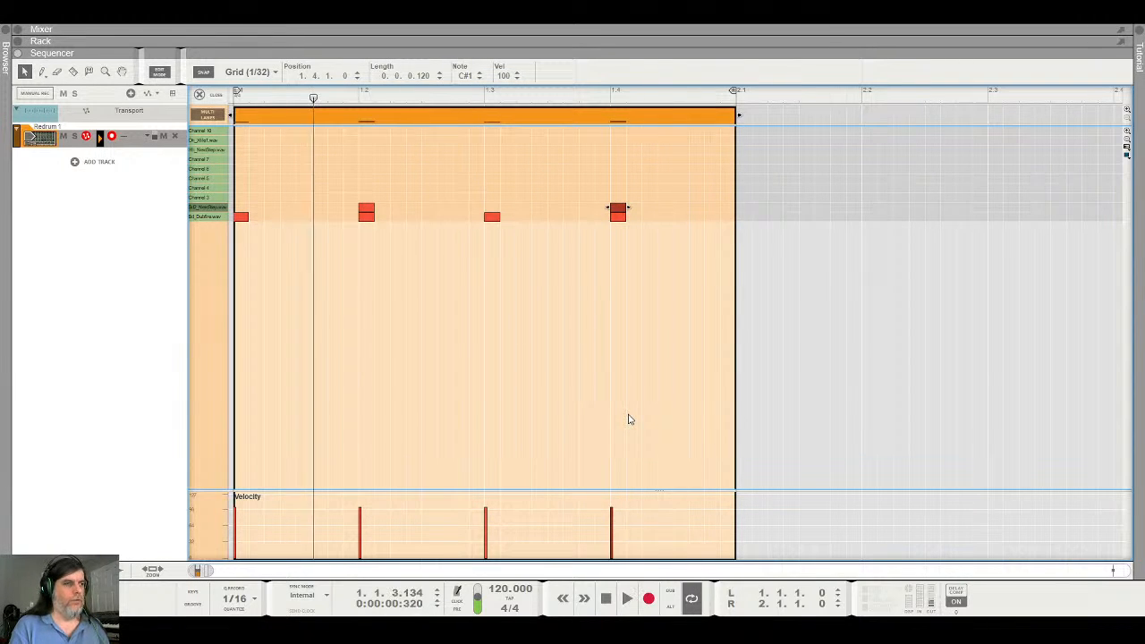
pyautogui.press('space')
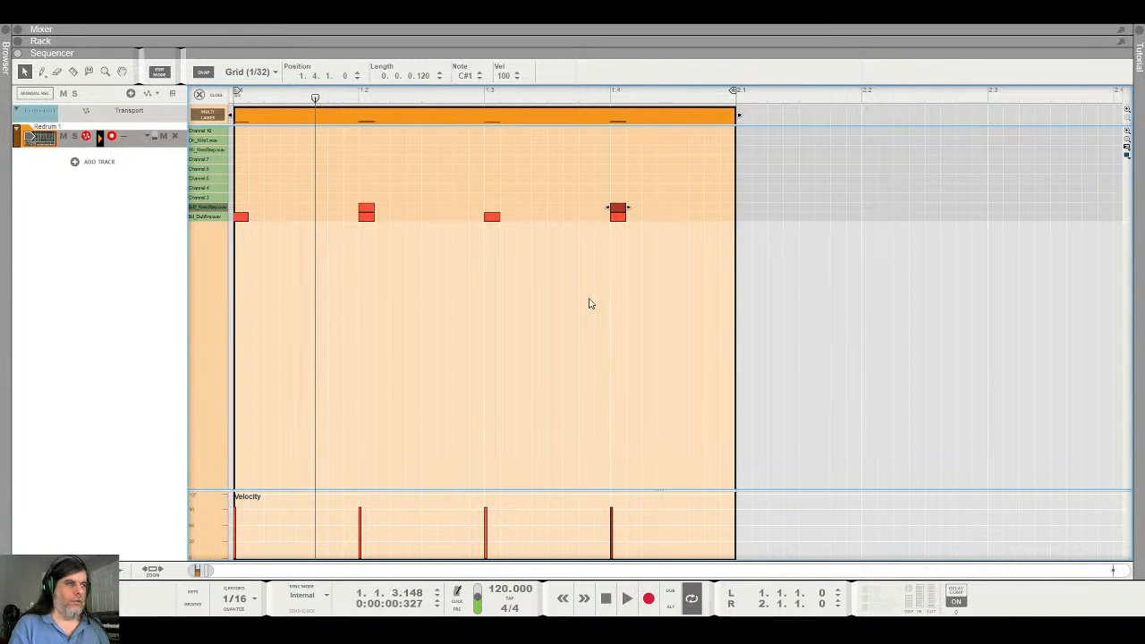
# Show the mixer and play the drum pattern to check the meters of the Redrum channels
pyautogui.click(526, 32)
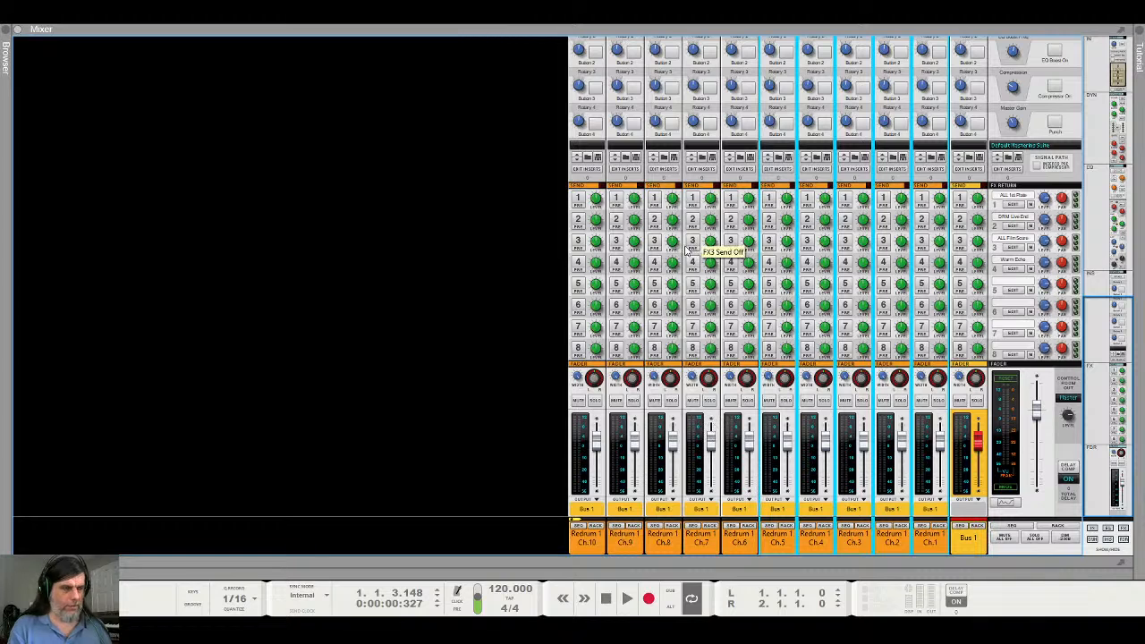
pyautogui.press('space')
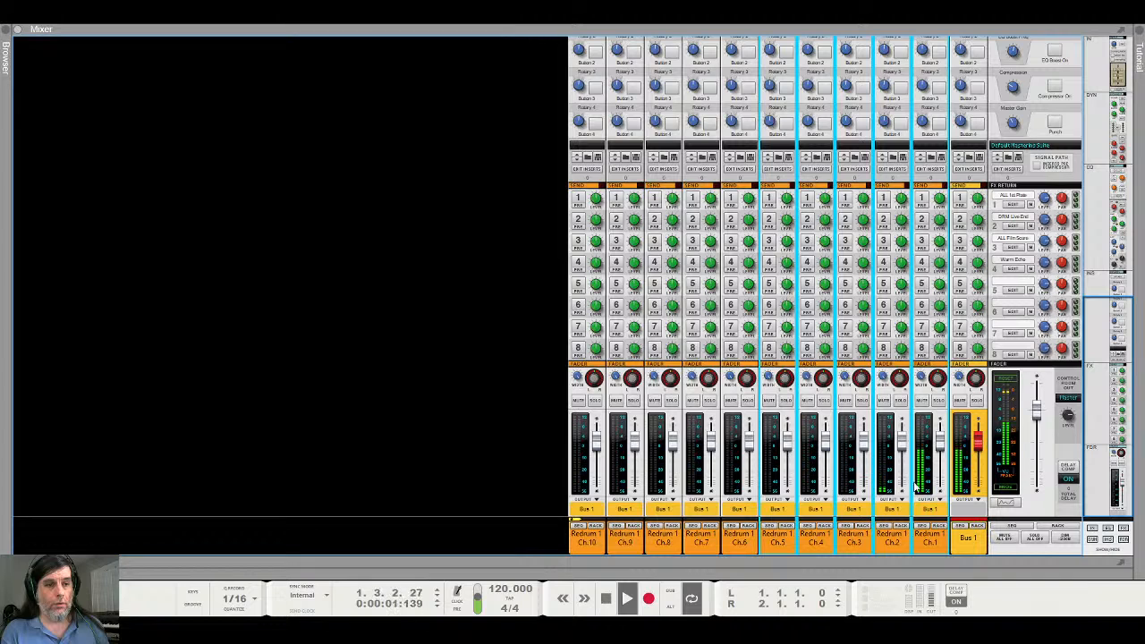
pyautogui.press('space')
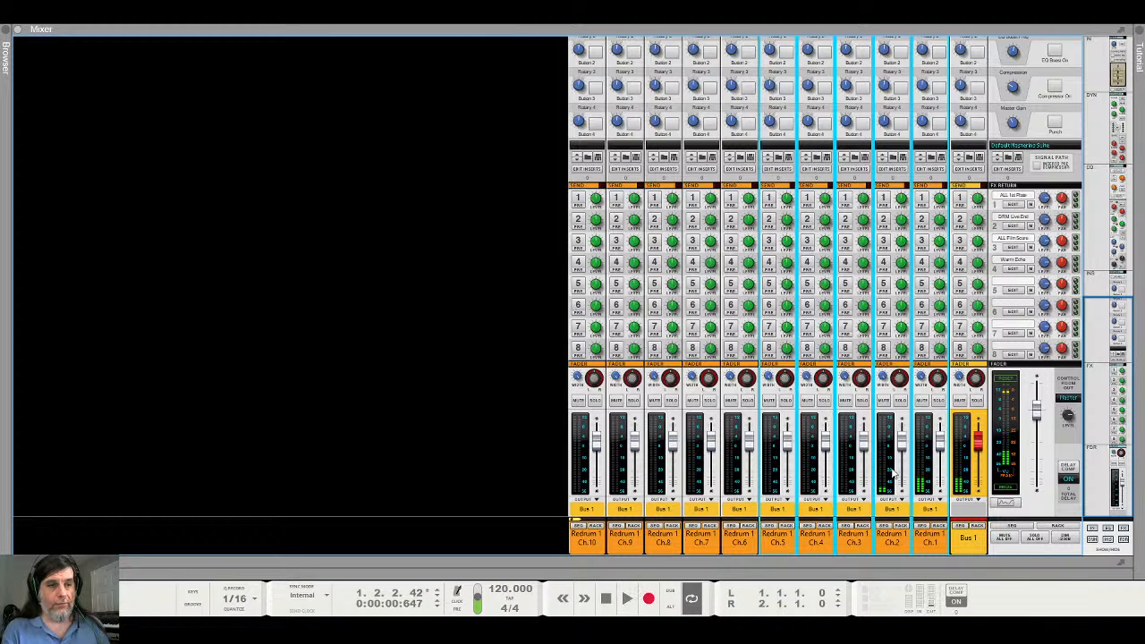
pyautogui.press('space')
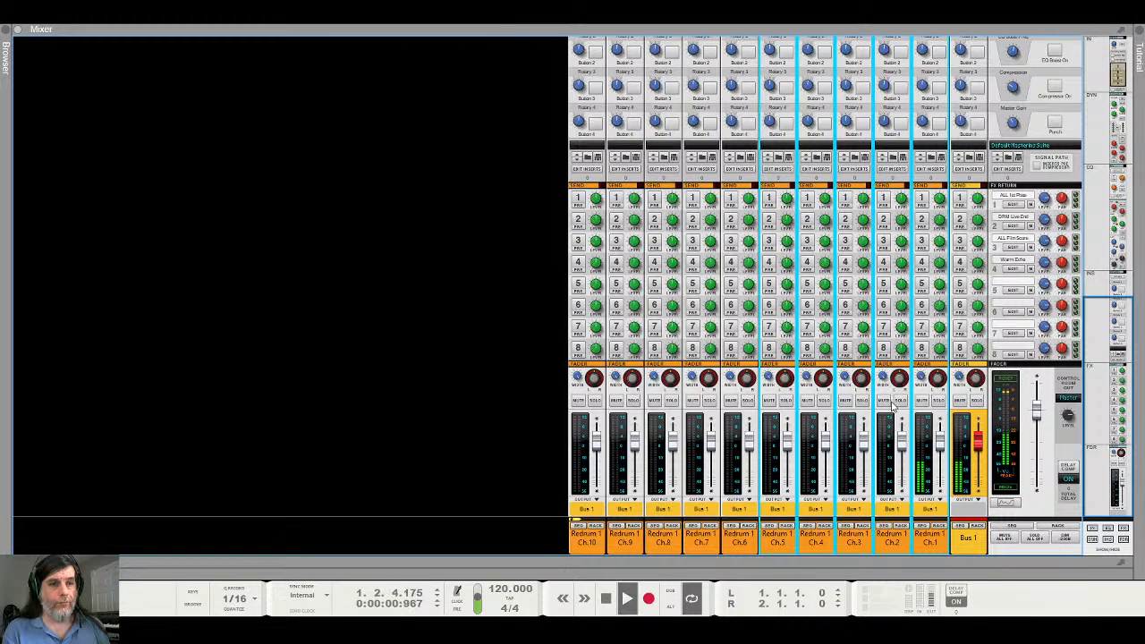
# Toggle solo on Redrum Ch.2 and mute on Redrum Ch.1 on and off during playback, and stop
pyautogui.click(900, 401)
pyautogui.click(900, 402)
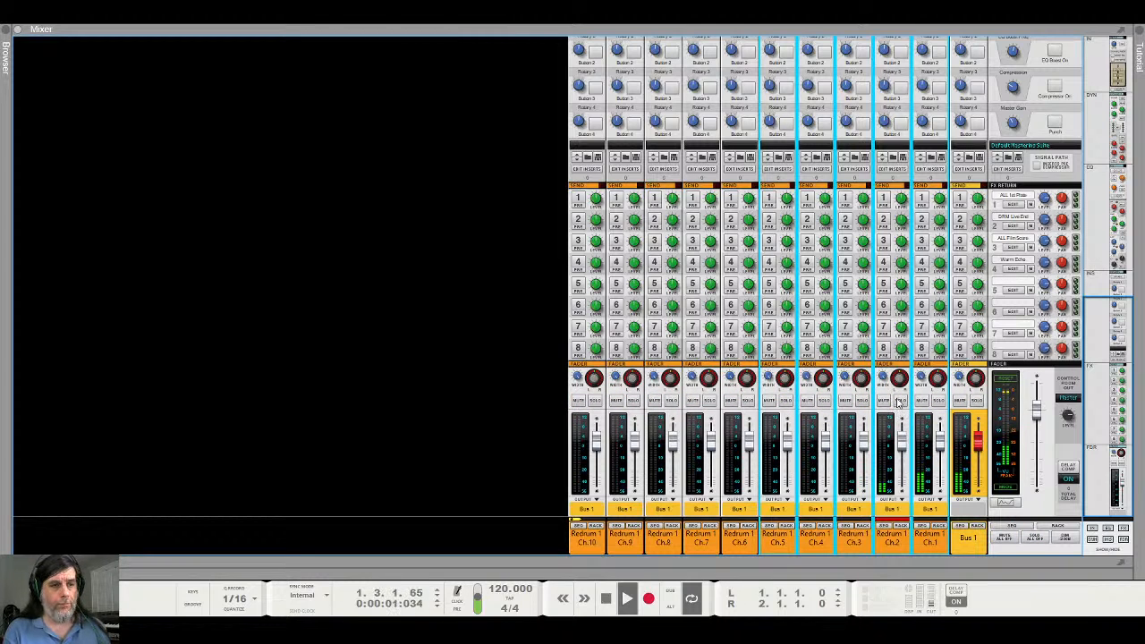
pyautogui.click(921, 402)
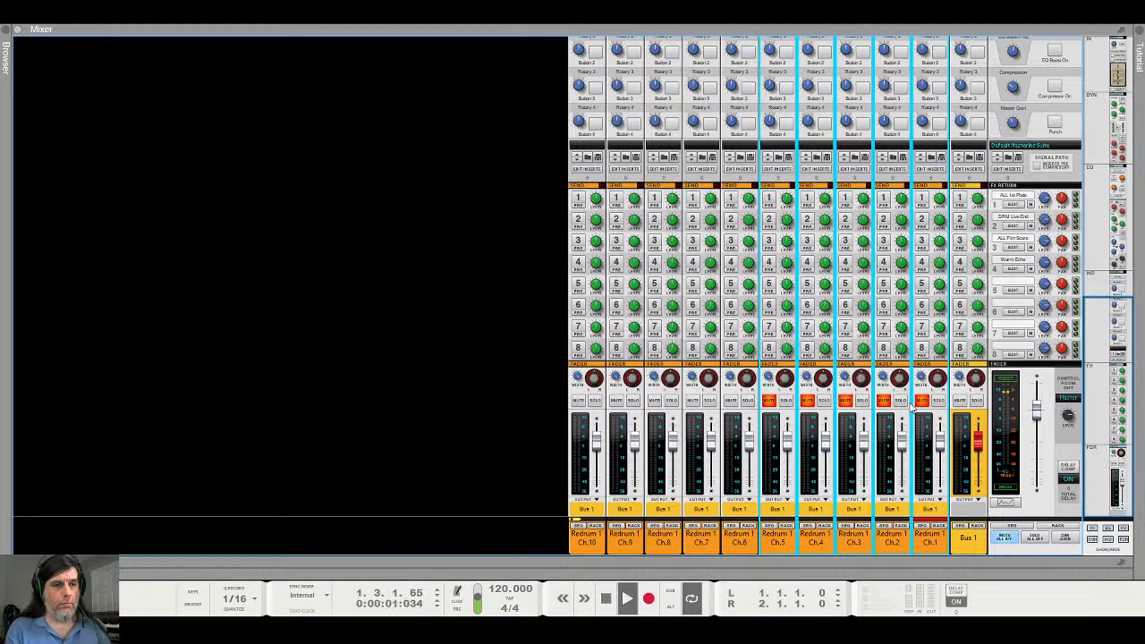
pyautogui.click(923, 401)
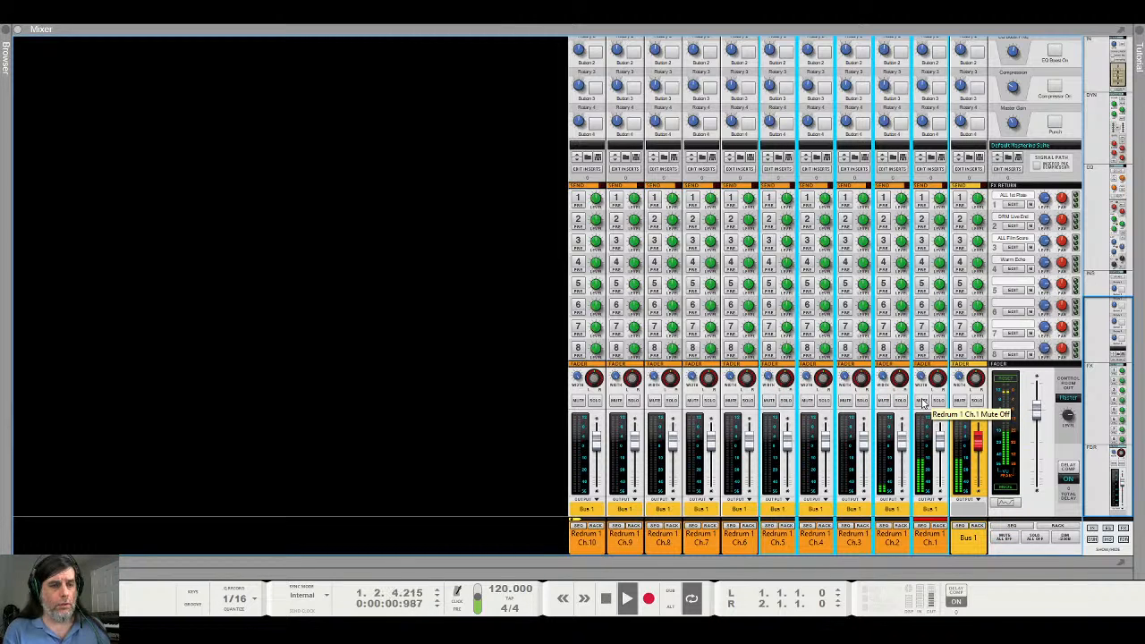
pyautogui.press('space')
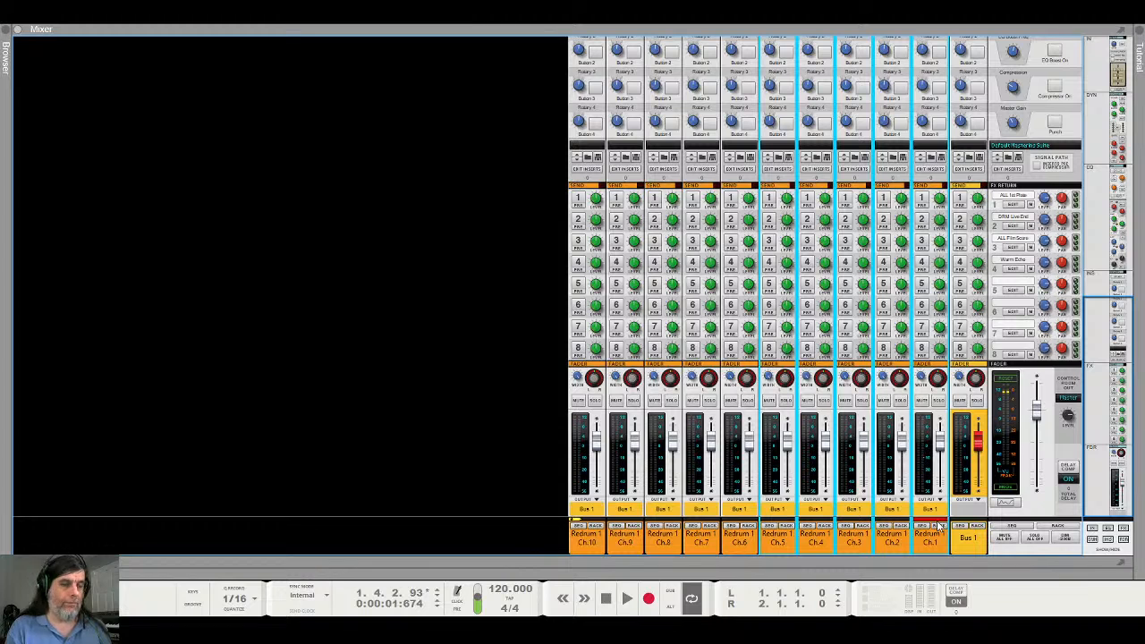
# Delete Bus 1 in the rack and group all ten Redrum mix channels into a new output bus
pyautogui.press('F6')
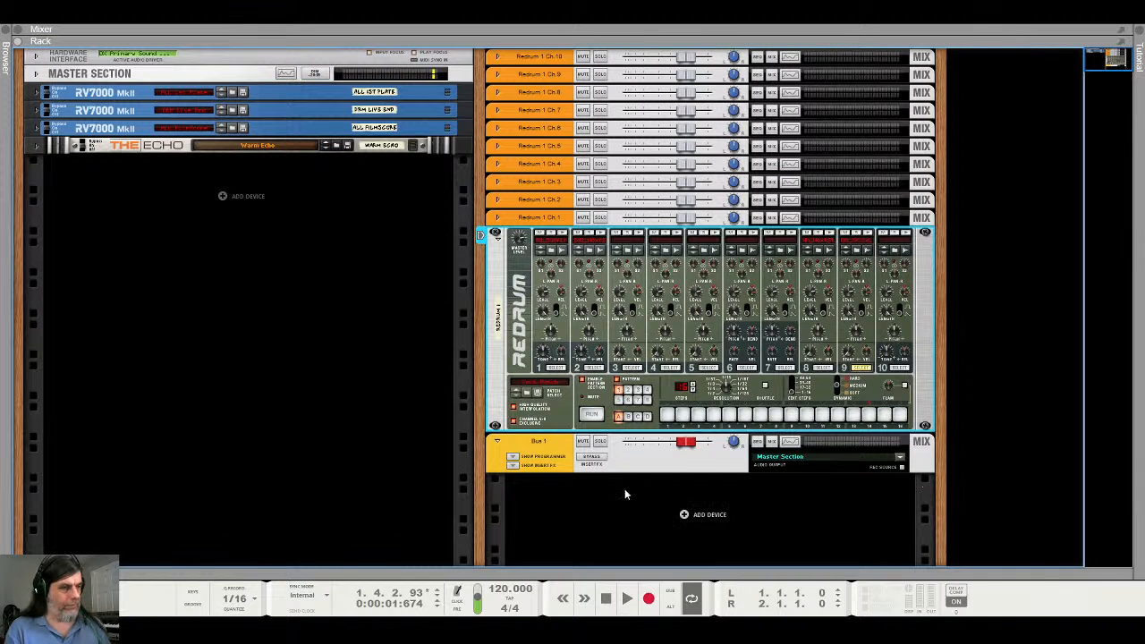
pyautogui.click(674, 462)
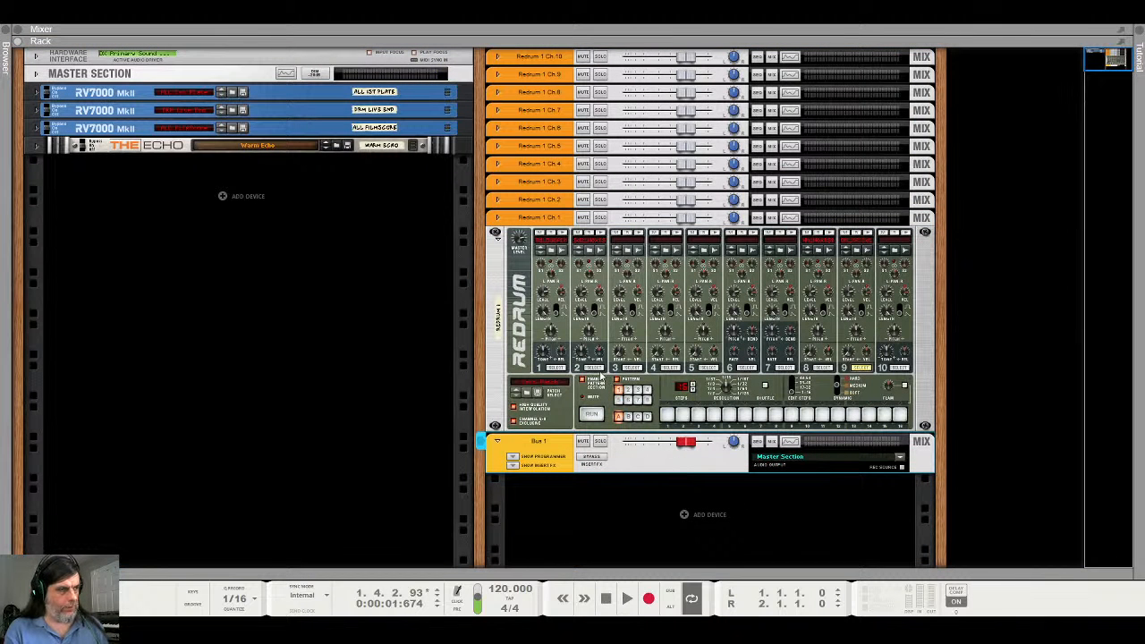
pyautogui.press('Delete')
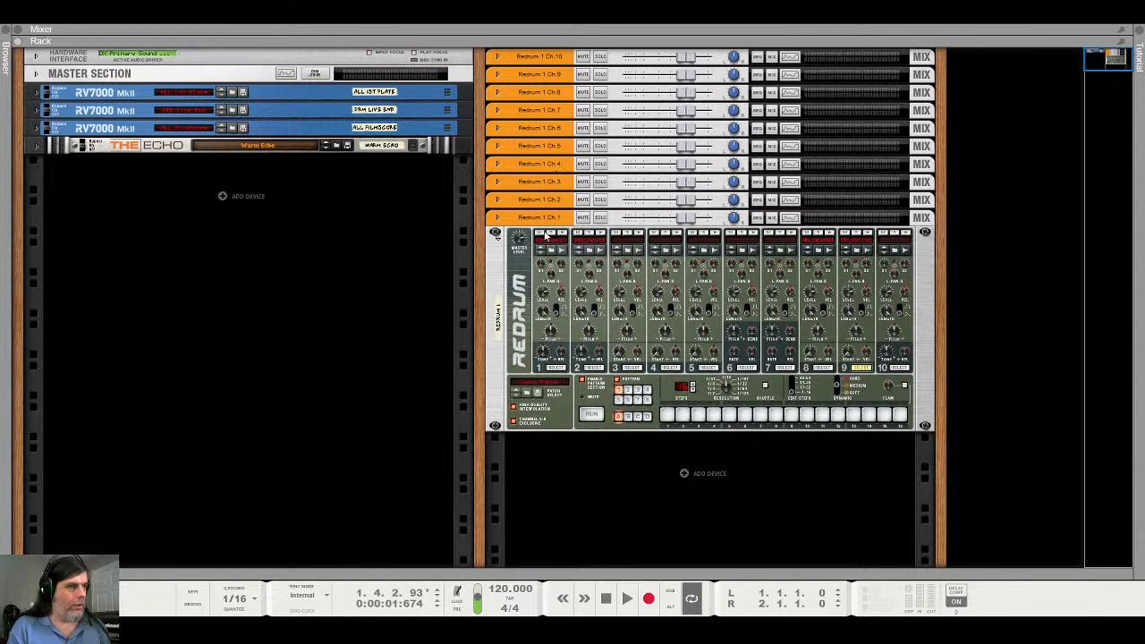
pyautogui.click(549, 218)
pyautogui.keyDown('shift'); pyautogui.click(538, 59); pyautogui.keyUp('shift')
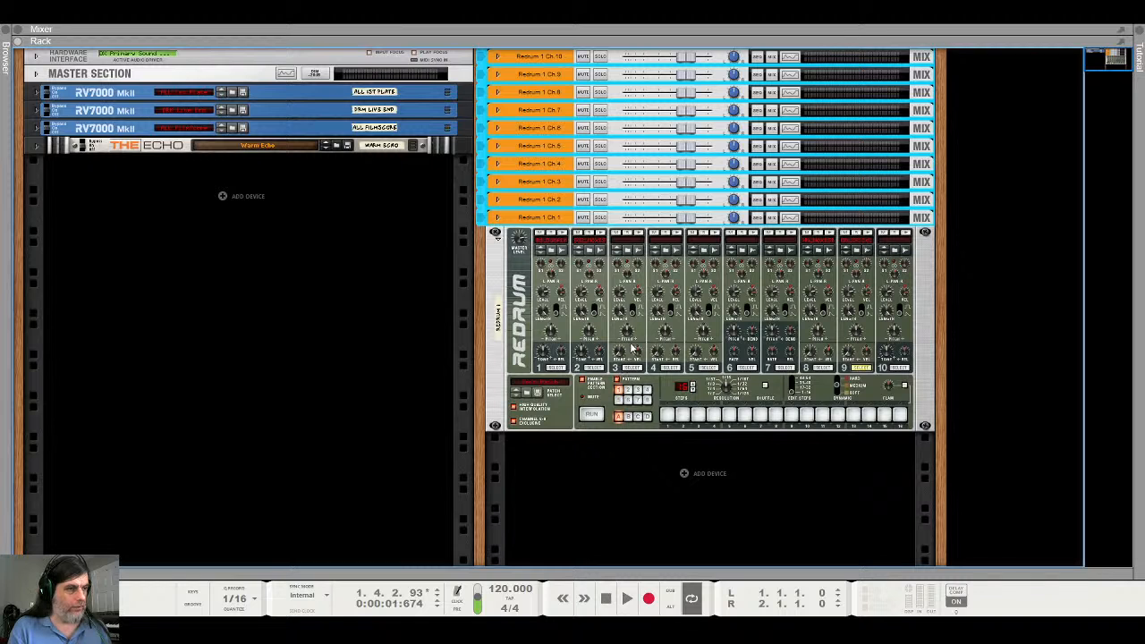
pyautogui.hotkey('ctrl', 'g')
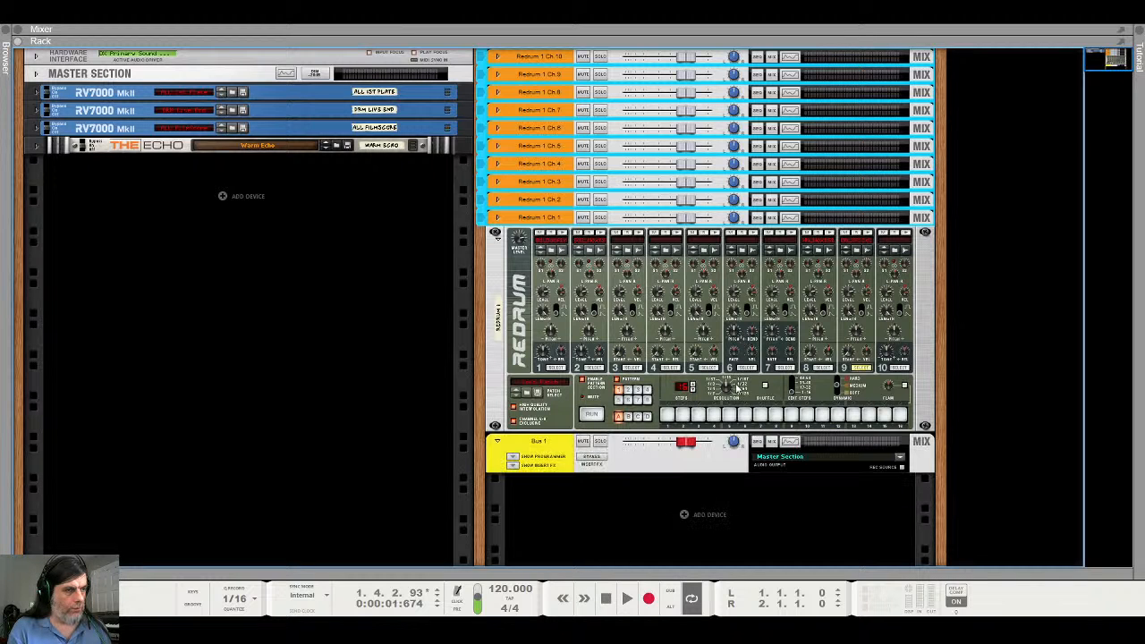
# Play the pattern in the mixer with the new bus, toggle solo on Redrum Ch.2 on and off, and stop
pyautogui.press('F5')
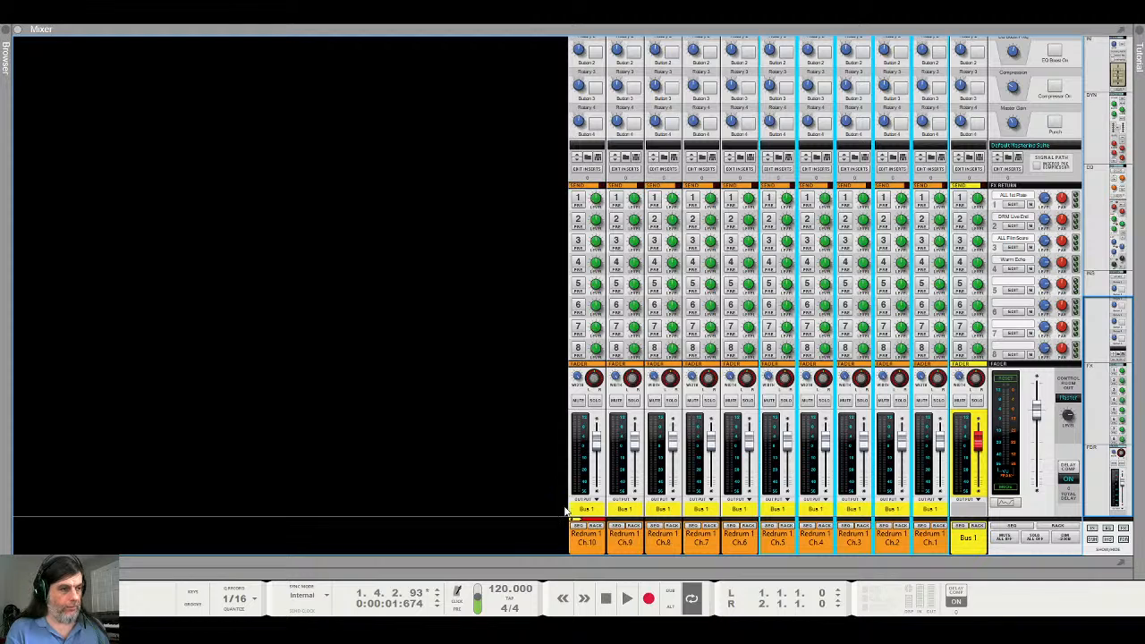
pyautogui.press('space')
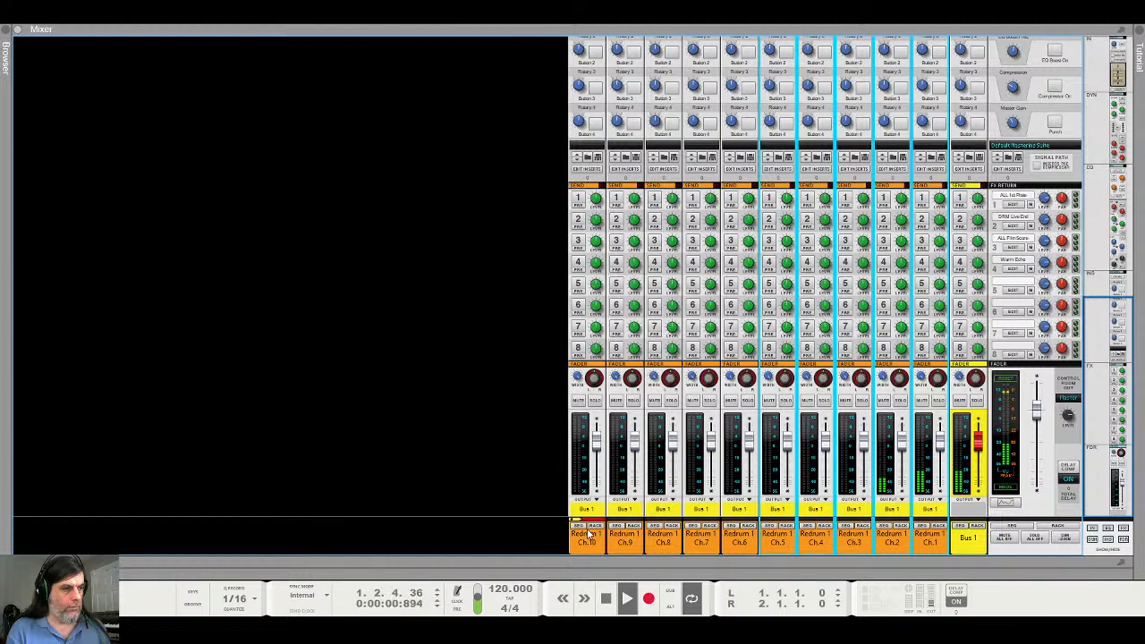
pyautogui.click(900, 402)
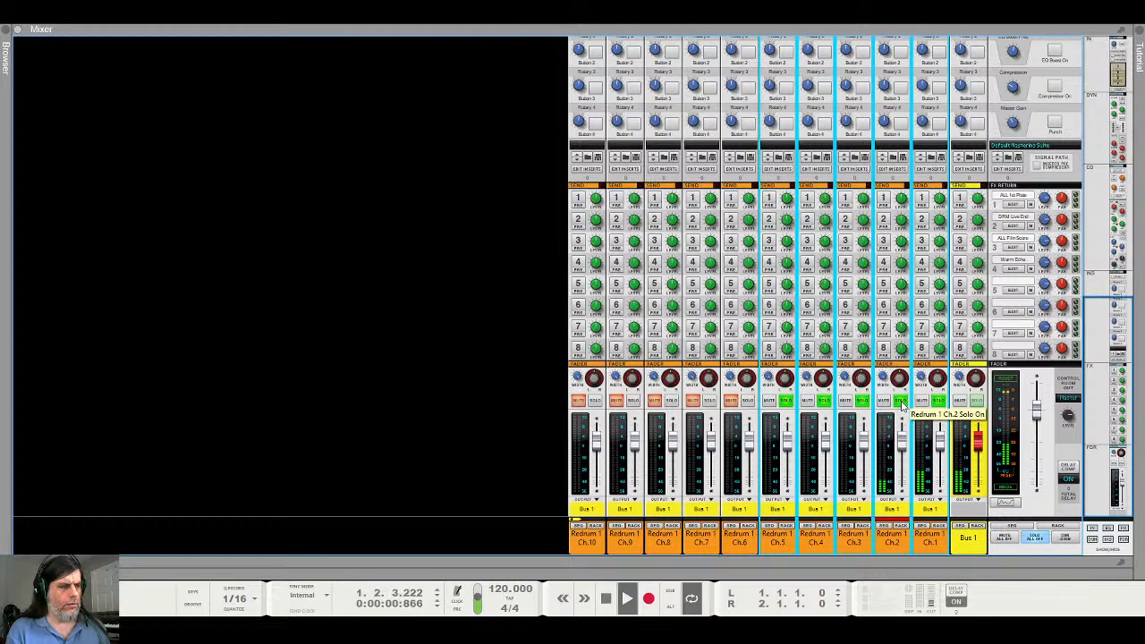
pyautogui.click(900, 402)
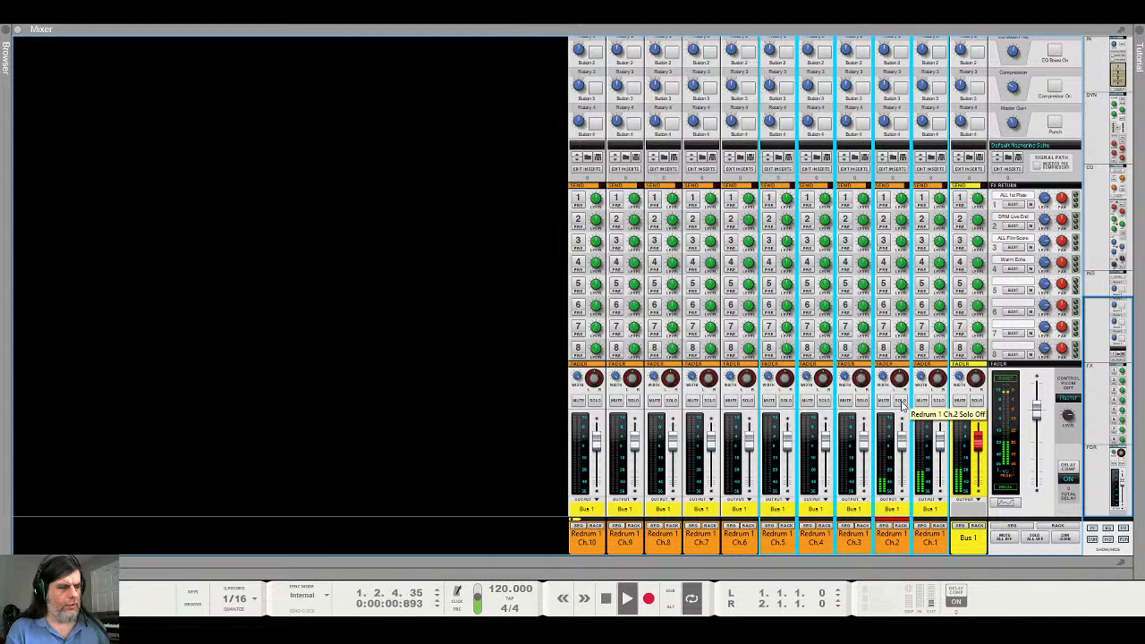
pyautogui.press('space')
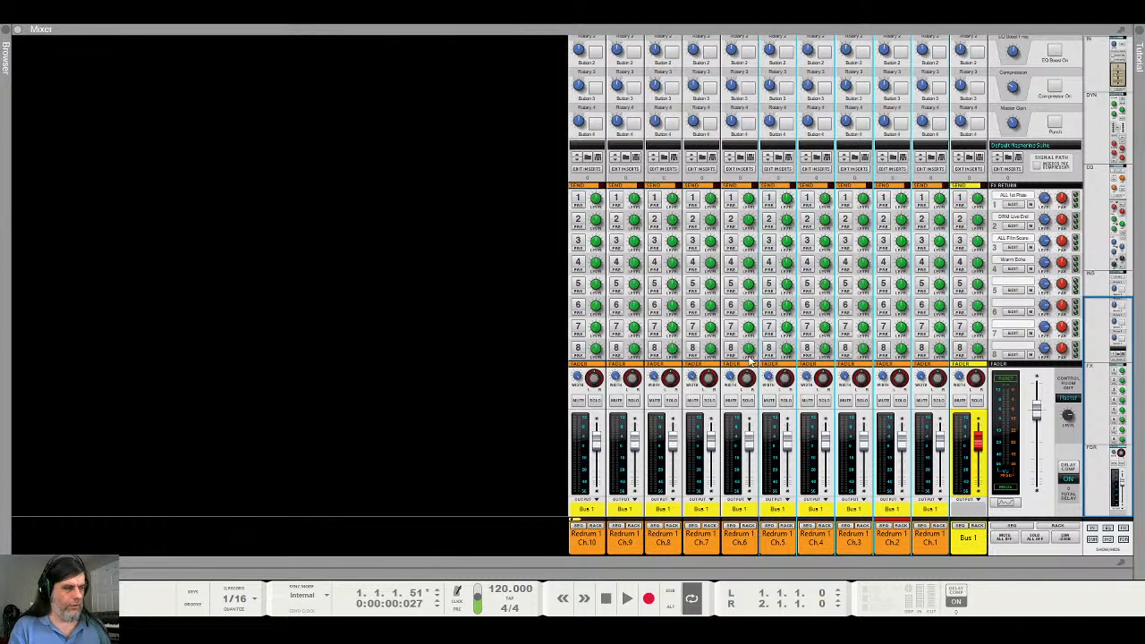
# Delete the Bus 1 device from the rack
pyautogui.press('F6')
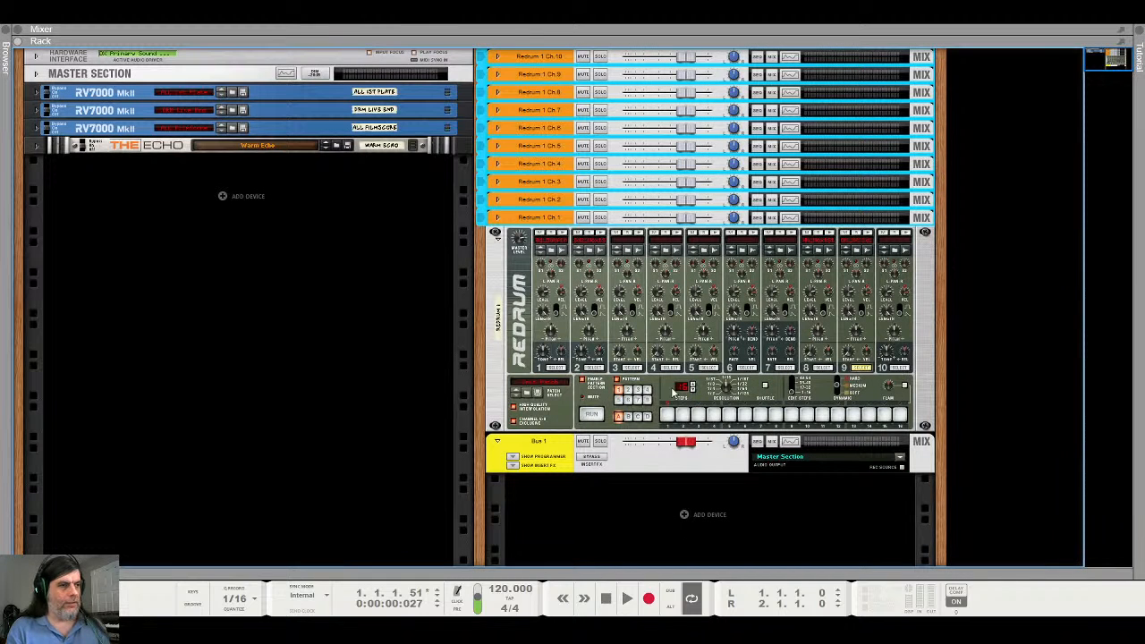
pyautogui.click(662, 467)
pyautogui.rightClick(662, 468)
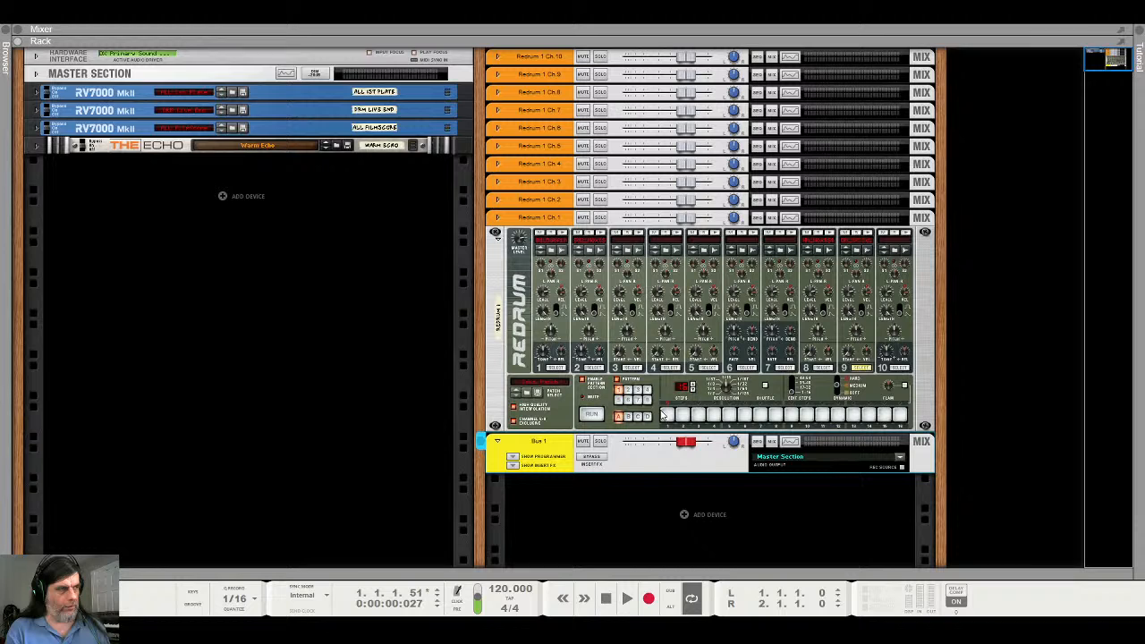
pyautogui.click(633, 339)
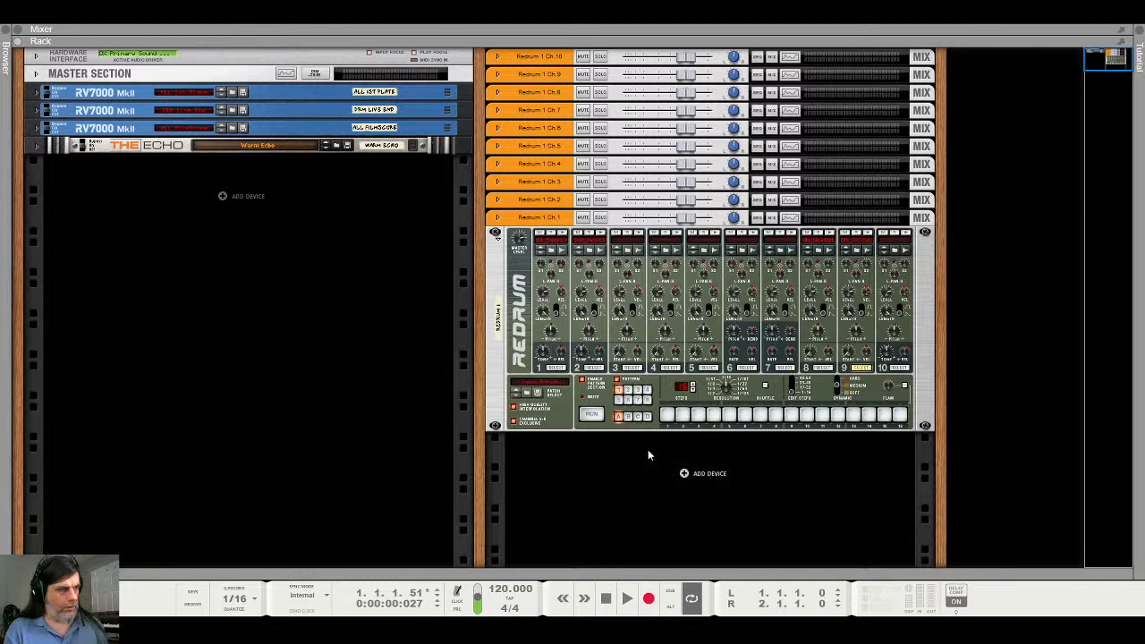
# Play the pattern in the mixer without the bus, try soloing Redrum Ch.2 and releasing it, and stop
pyautogui.press('F5')
pyautogui.press('space')
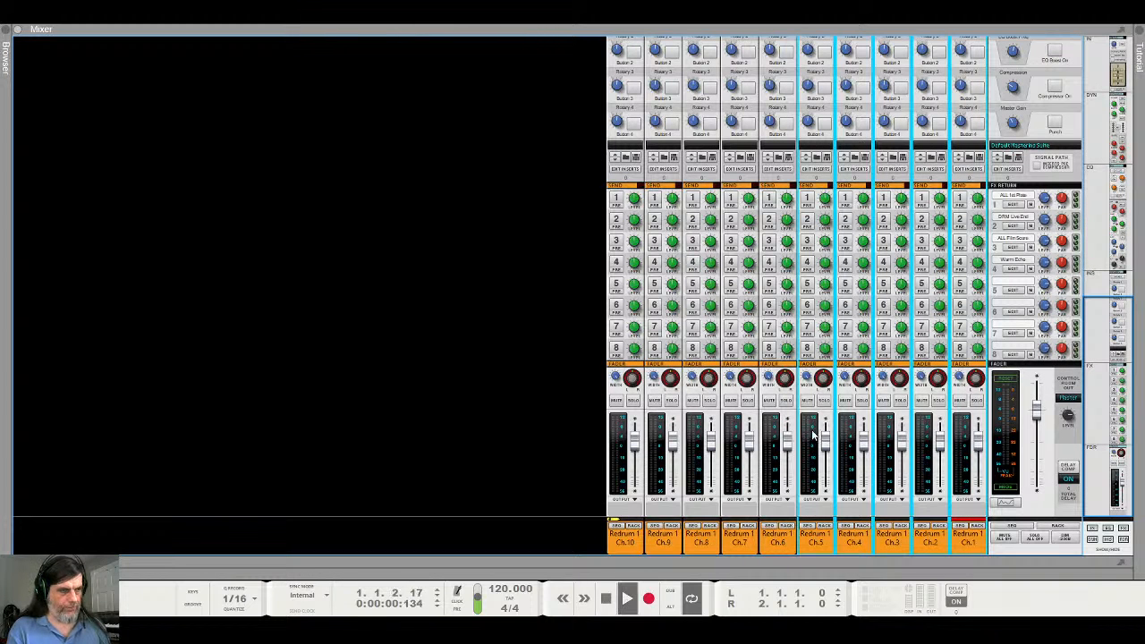
pyautogui.click(938, 401)
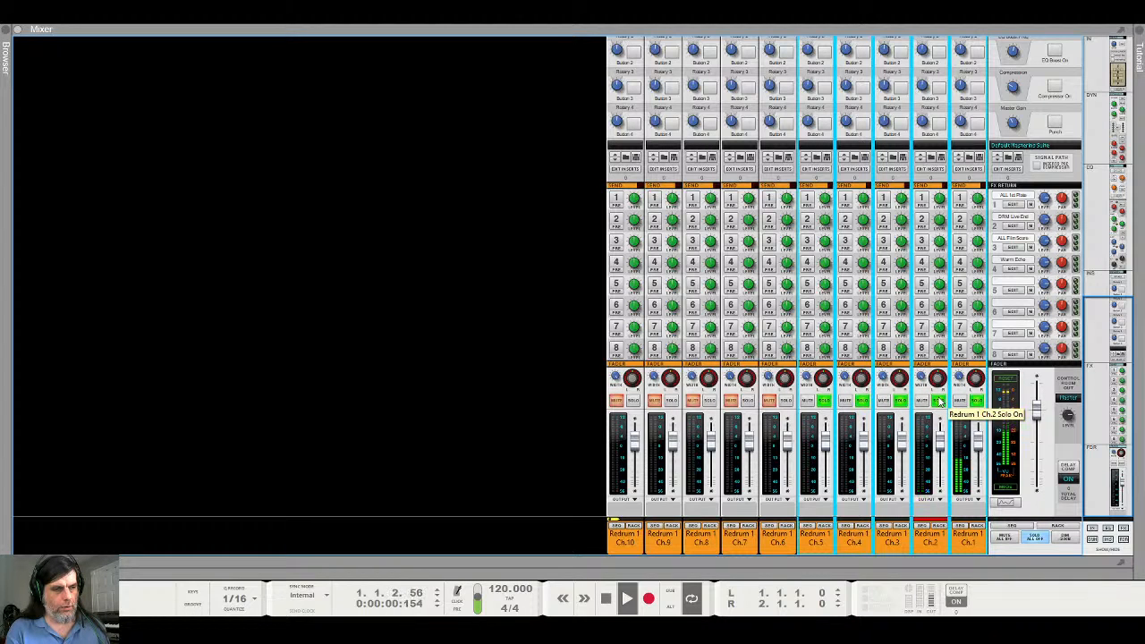
pyautogui.click(975, 402)
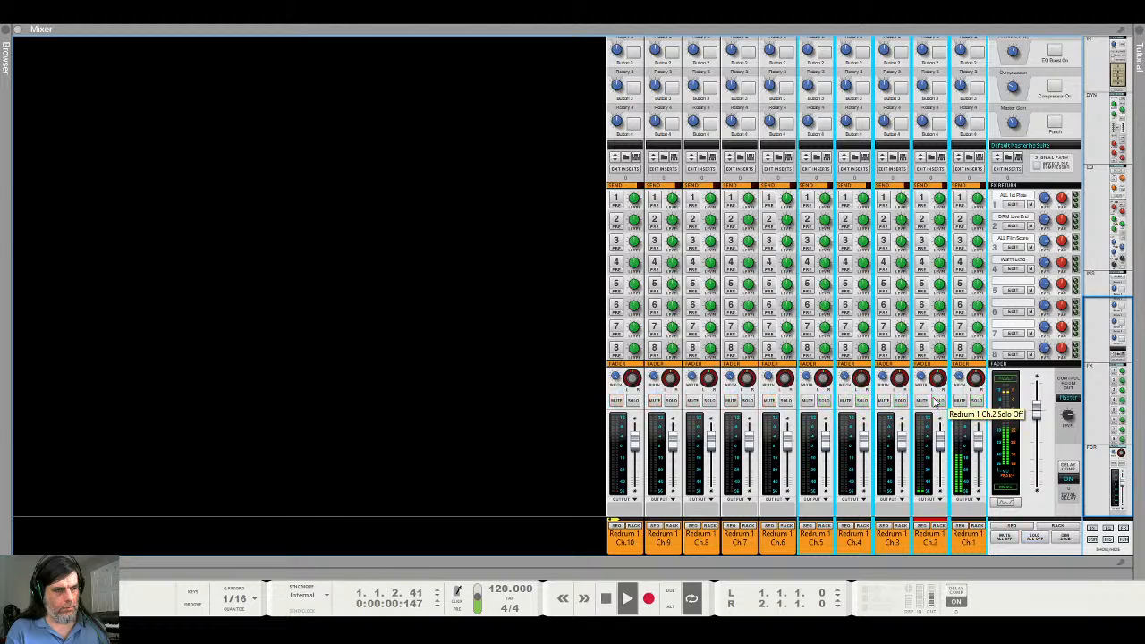
pyautogui.press('space')
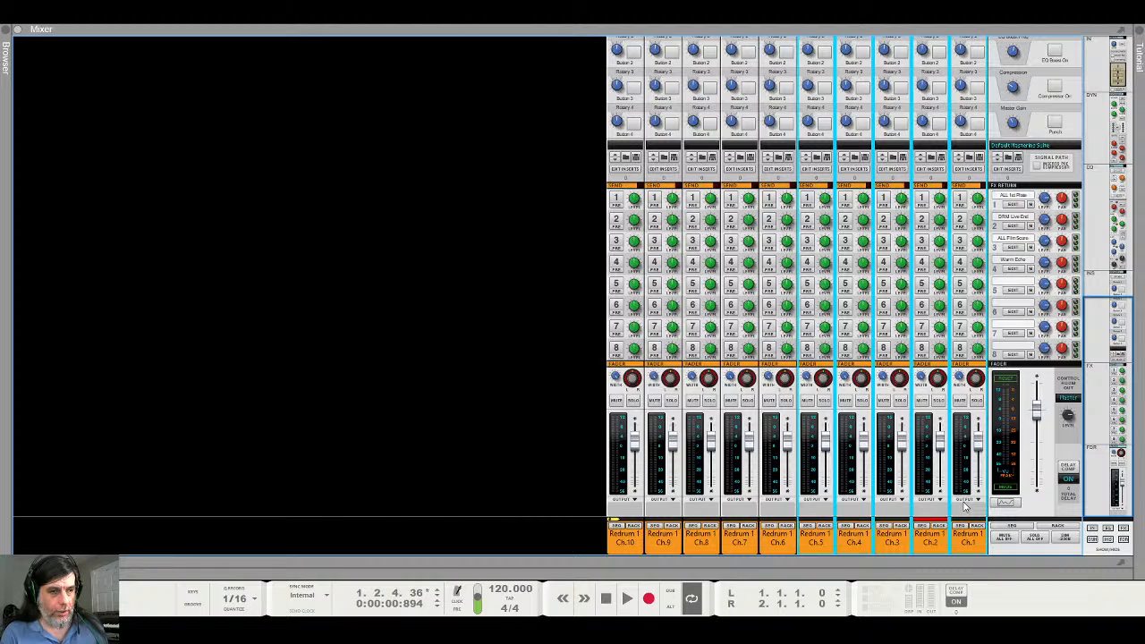
# Clear the multiple channel selection in the mixer by selecting a single strip, and mute Redrum Ch.1 alone
pyautogui.click(939, 546)
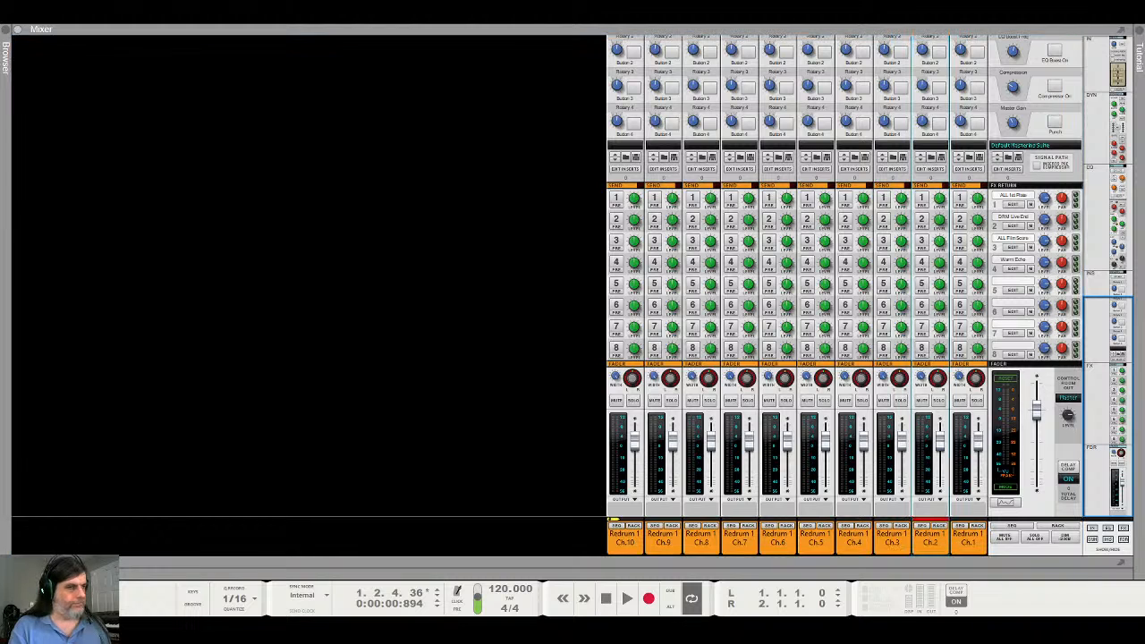
pyautogui.click(964, 412)
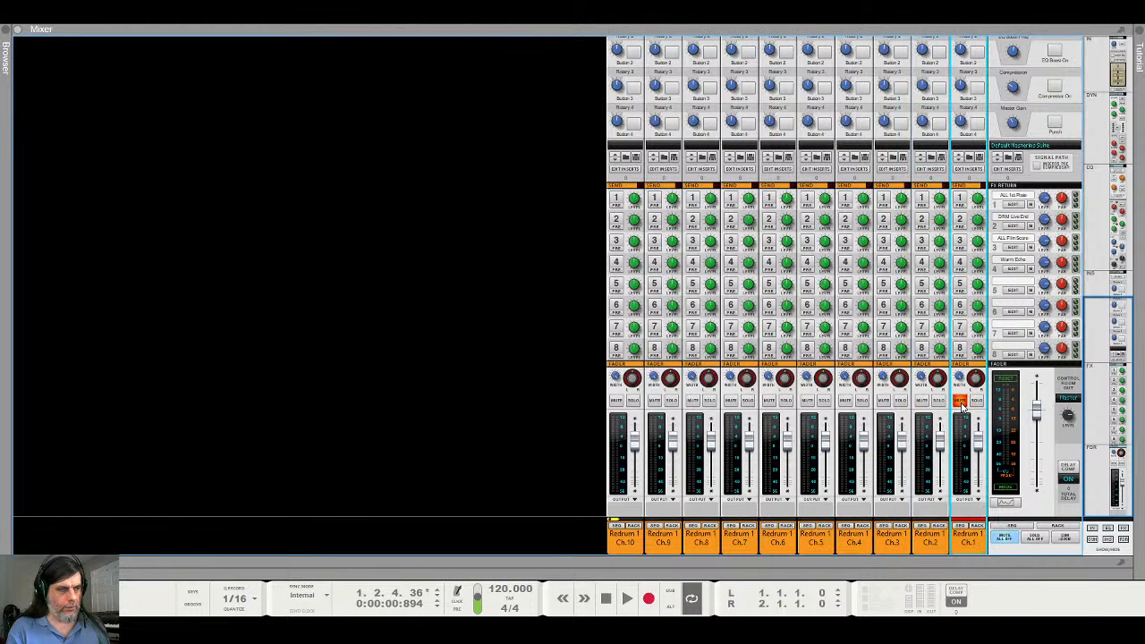
# Play the pattern with the Redrum device in view and solo drum channel 2 on the device itself
pyautogui.press('F6')
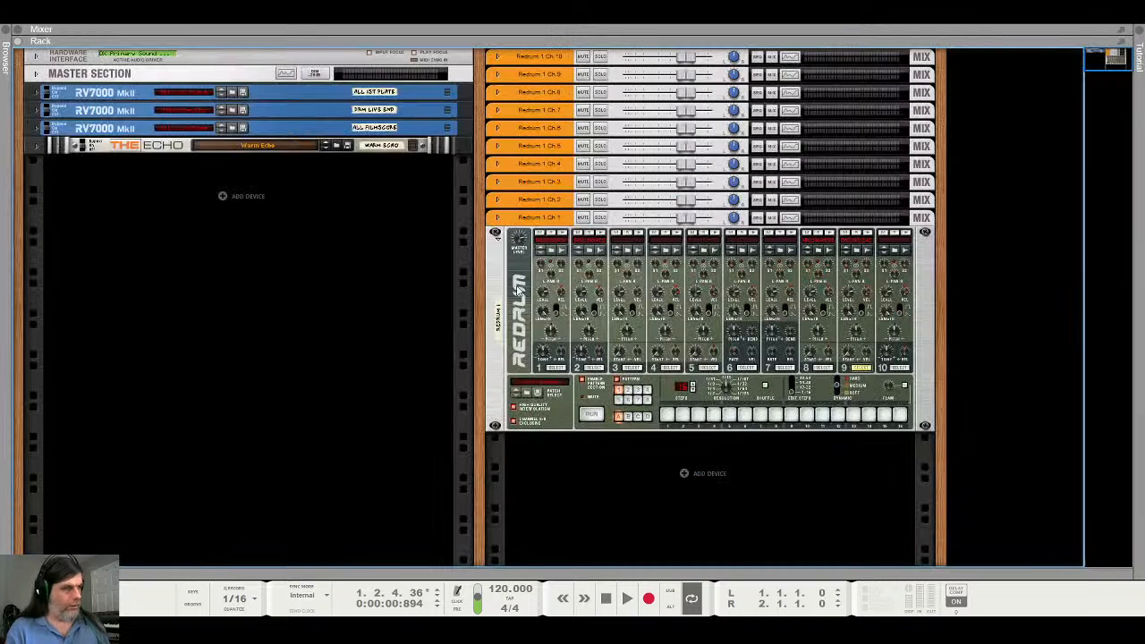
pyautogui.press('space')
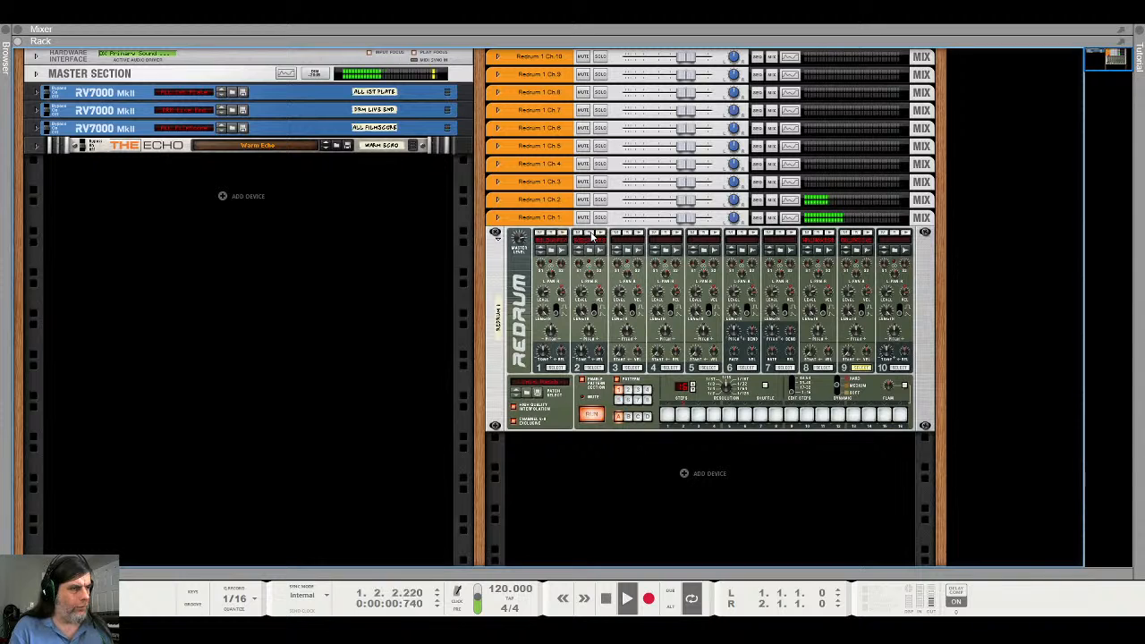
pyautogui.click(588, 243)
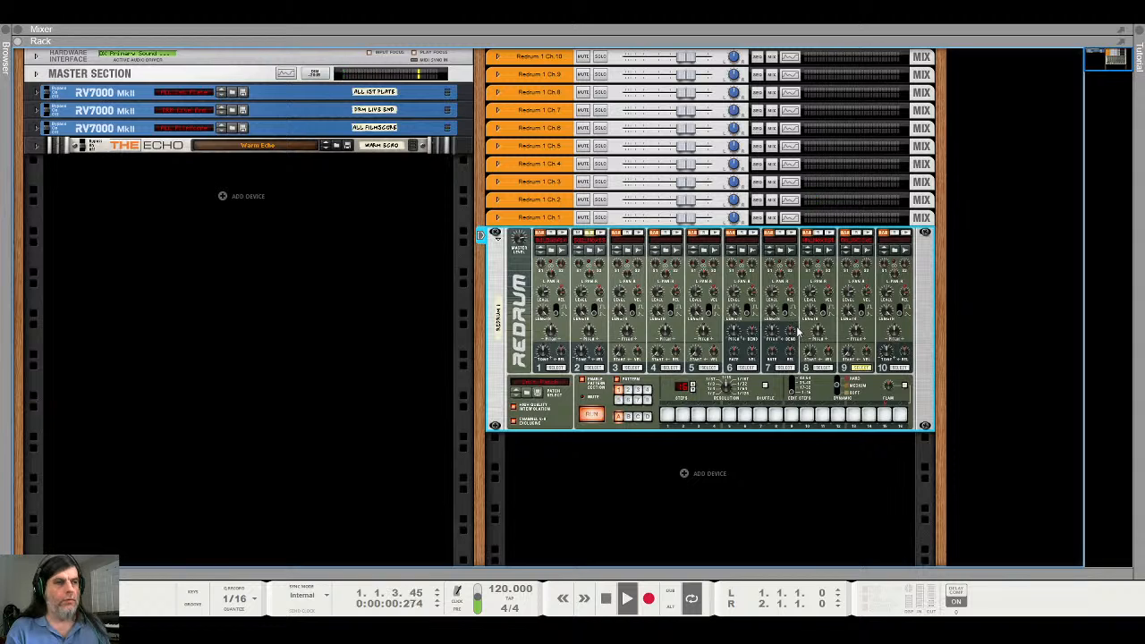
# Turn on FX send 2 for Redrum Ch.2 in the mixer, with its send level at -21.99 dB
pyautogui.press('F5')
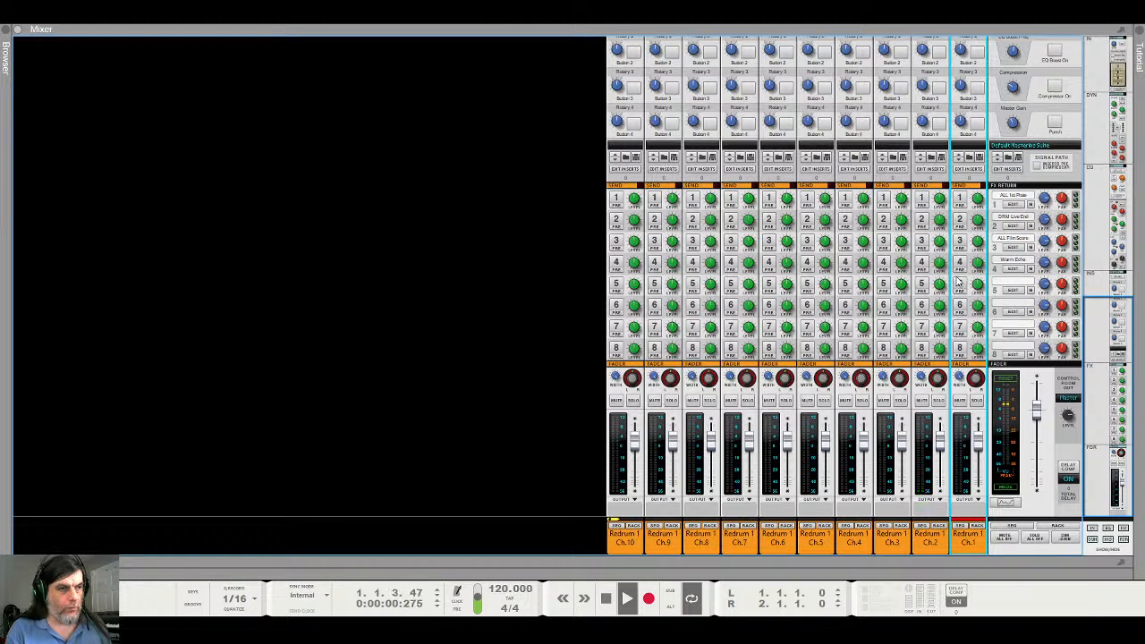
pyautogui.click(924, 200)
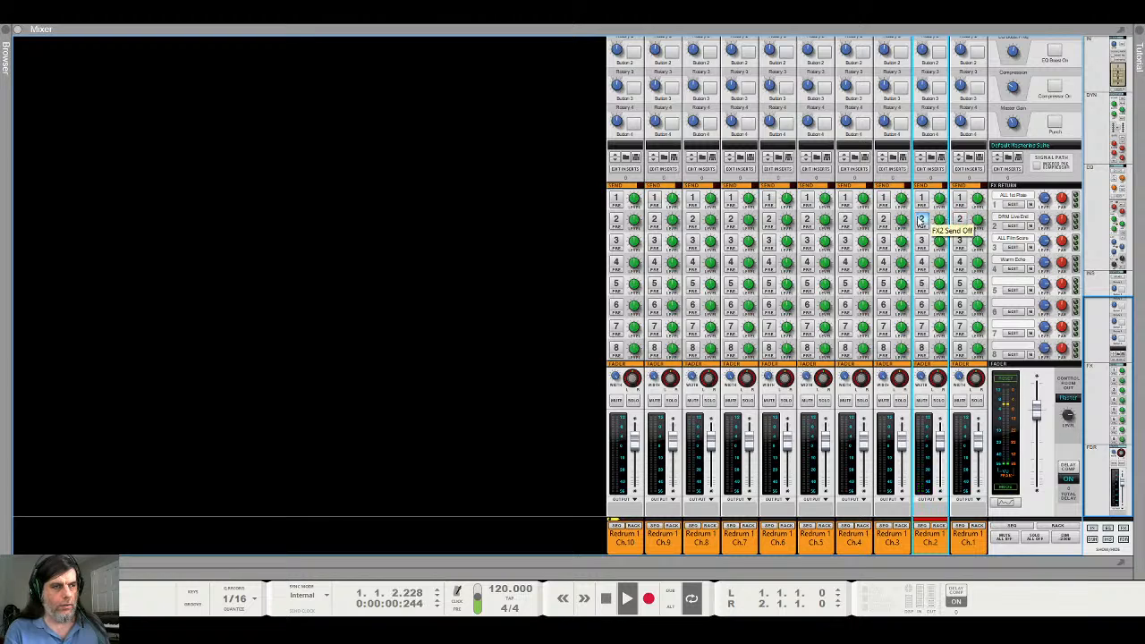
pyautogui.click(922, 219)
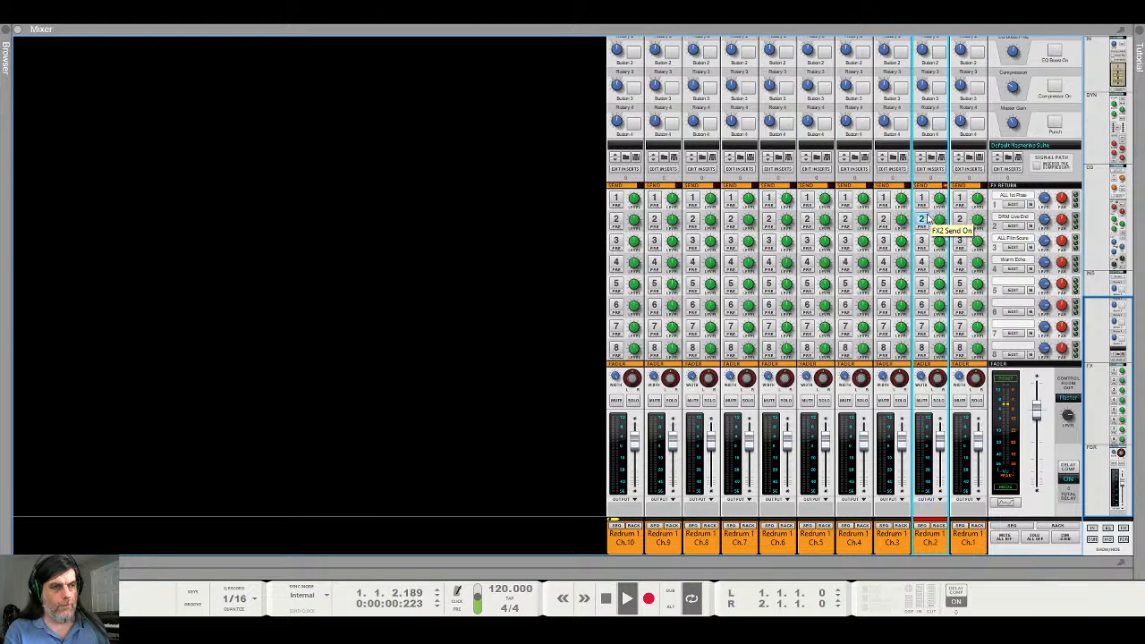
pyautogui.scroll(5, 940, 231)
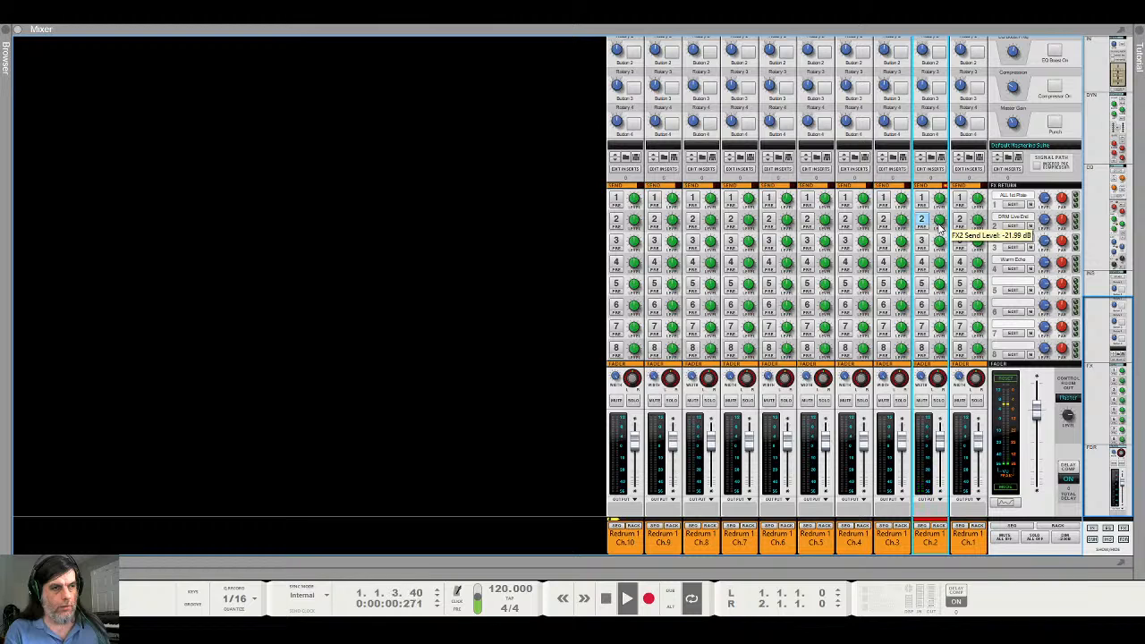
# Check the Redrum in the rack during playback, pan Redrum Ch.2 to the left in the mixer, and stop
pyautogui.press('F5')
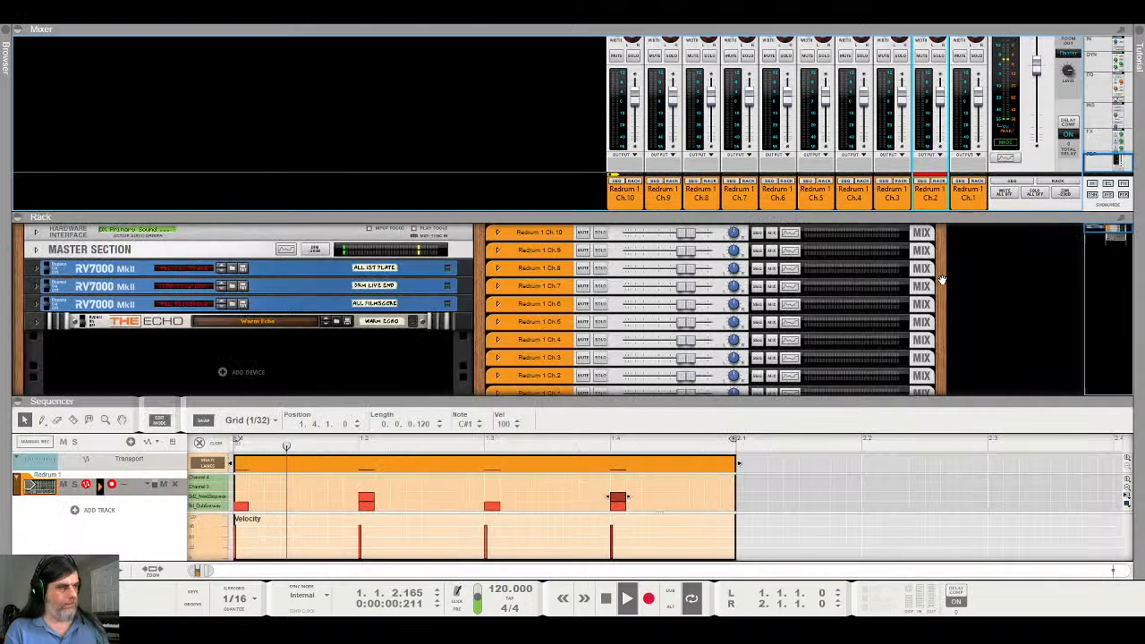
pyautogui.press('F6')
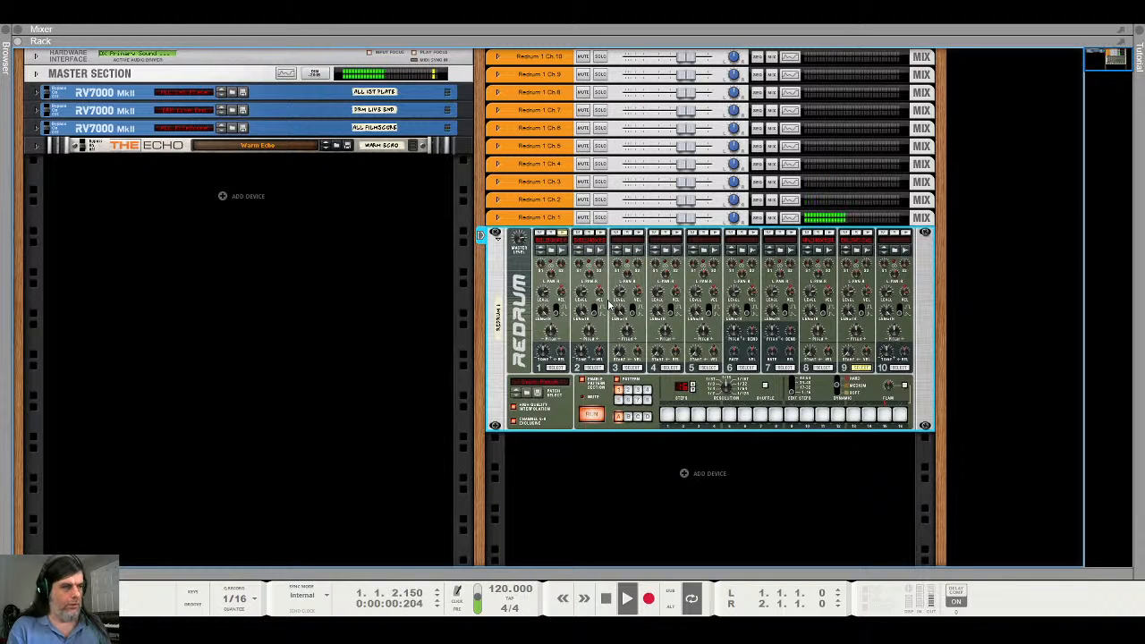
pyautogui.press('F5')
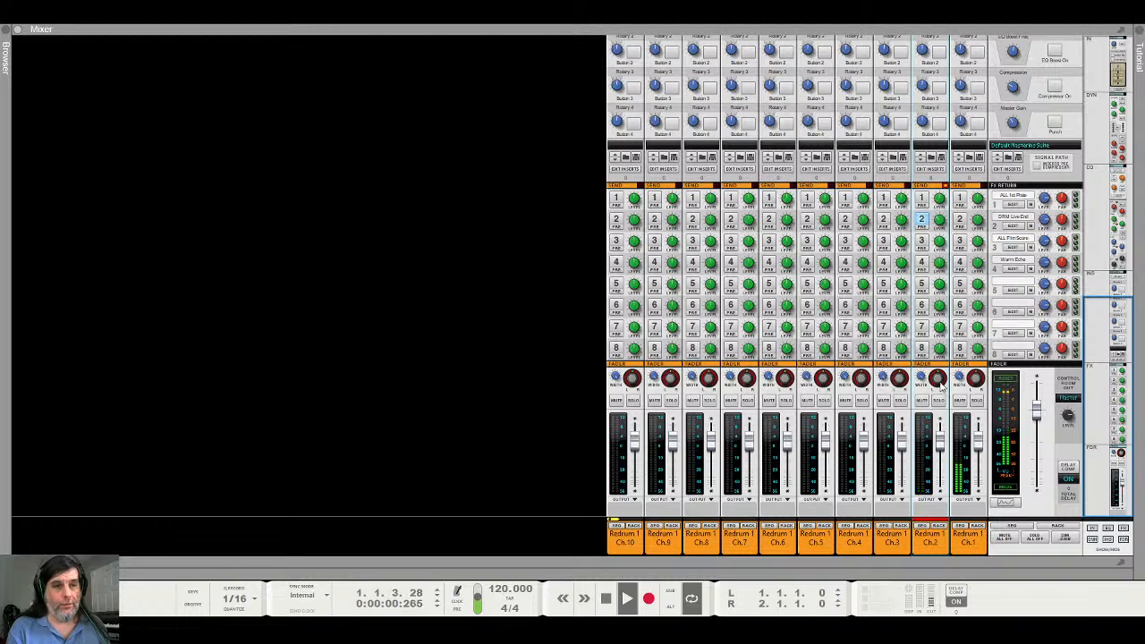
pyautogui.click(940, 385)
pyautogui.moveTo(940, 387); pyautogui.dragTo(941, 386)
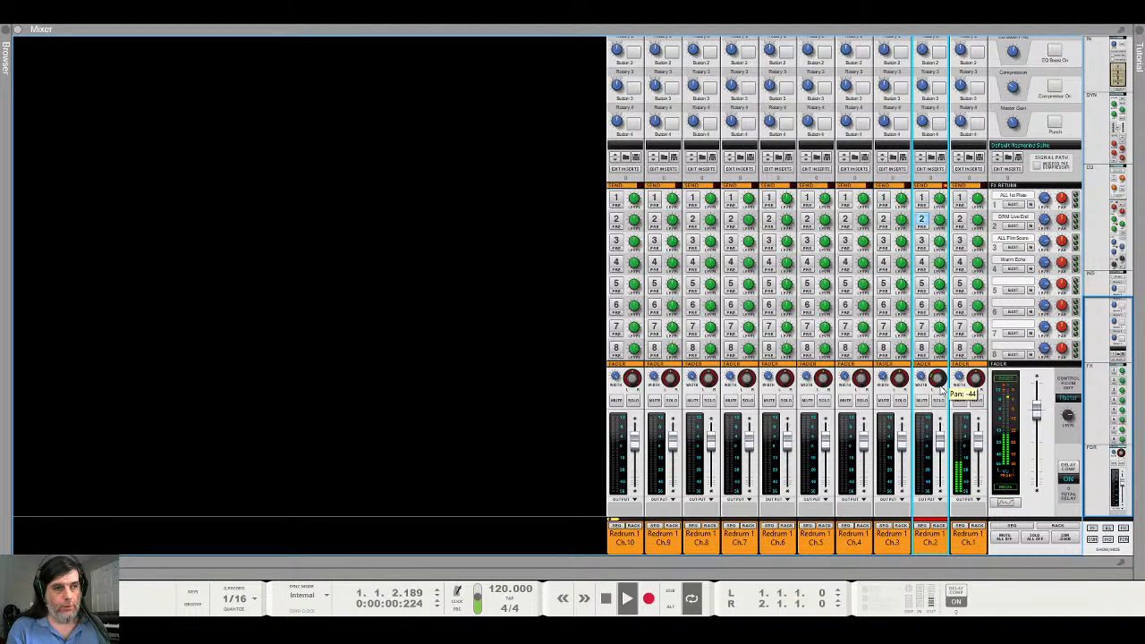
pyautogui.moveTo(942, 391); pyautogui.dragTo(940, 399)
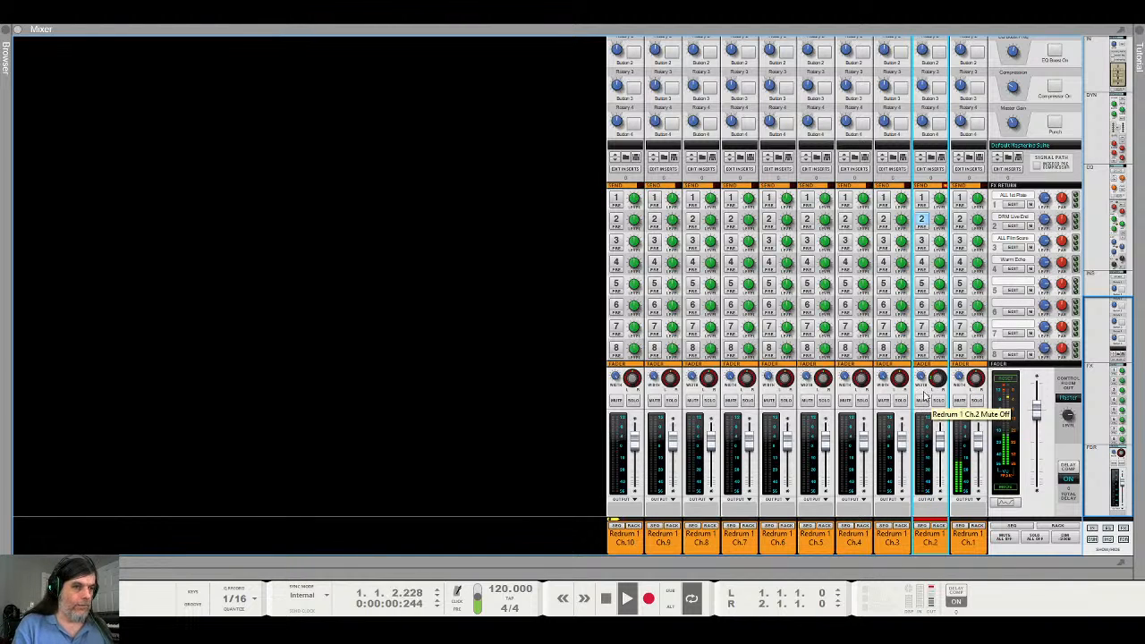
pyautogui.press('space')
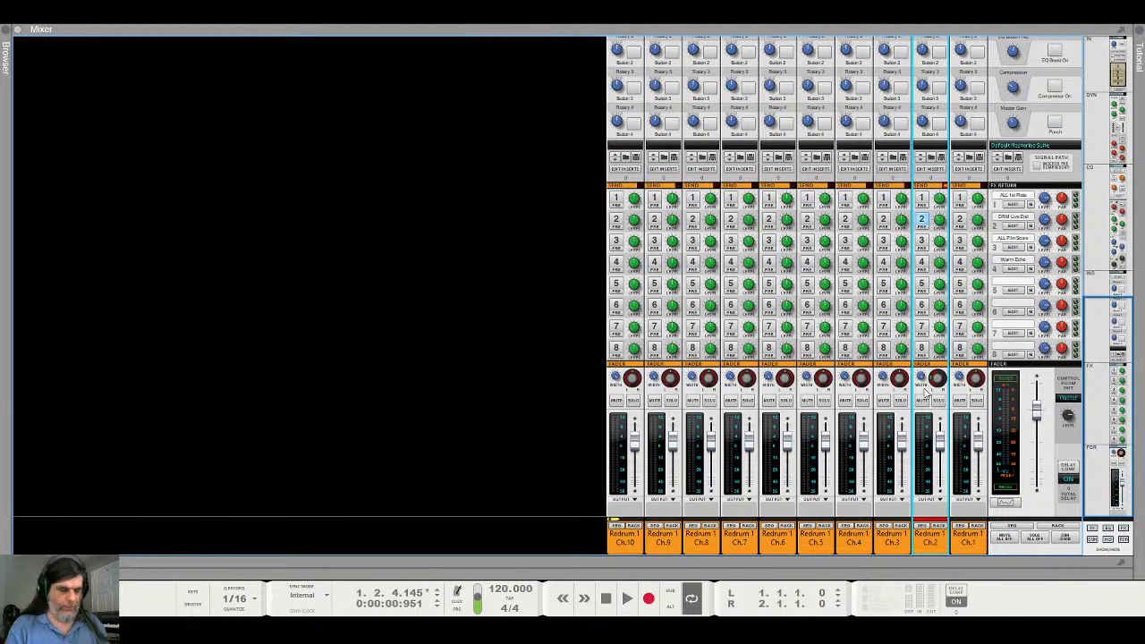
# Play the pattern in the mixer with Redrum Ch.2 panned, and stop
pyautogui.hotkey('alt', 'Tab')
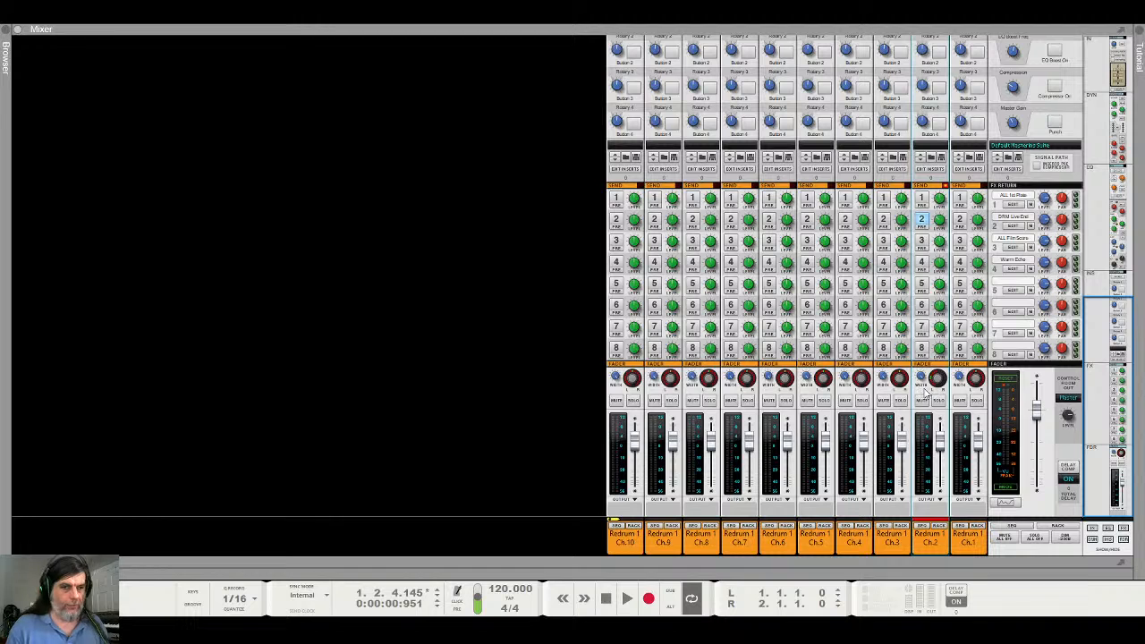
pyautogui.press('space')
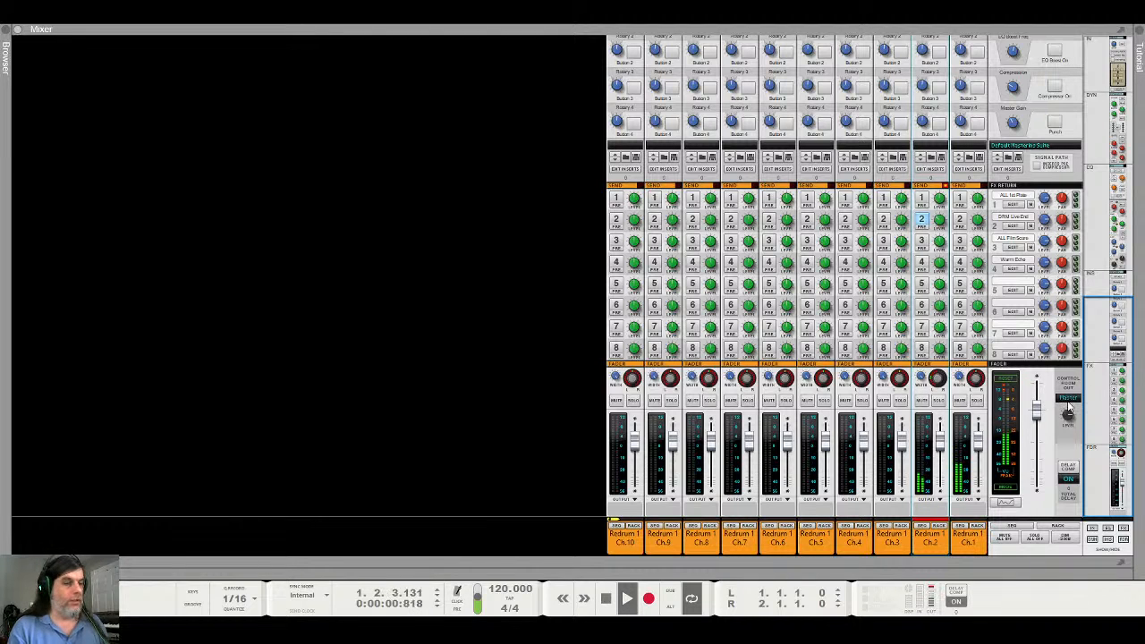
pyautogui.press('space')
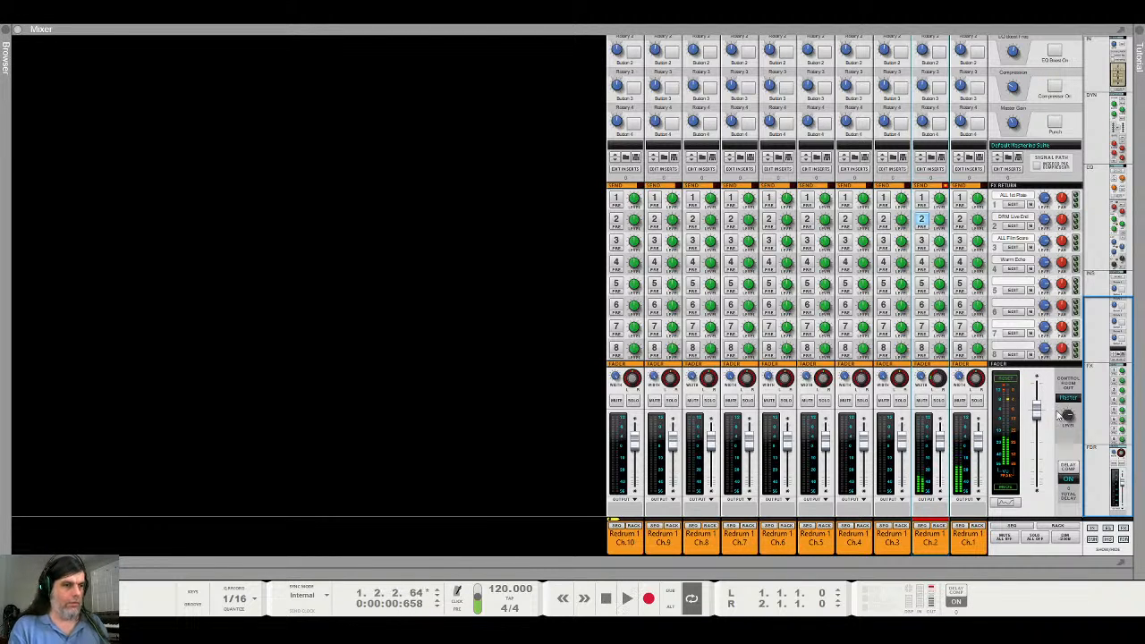
# Add a note at 1.1.3 in the Redrum channel 8 lane of the sequencer clip
pyautogui.press('F6')
pyautogui.press('F7')
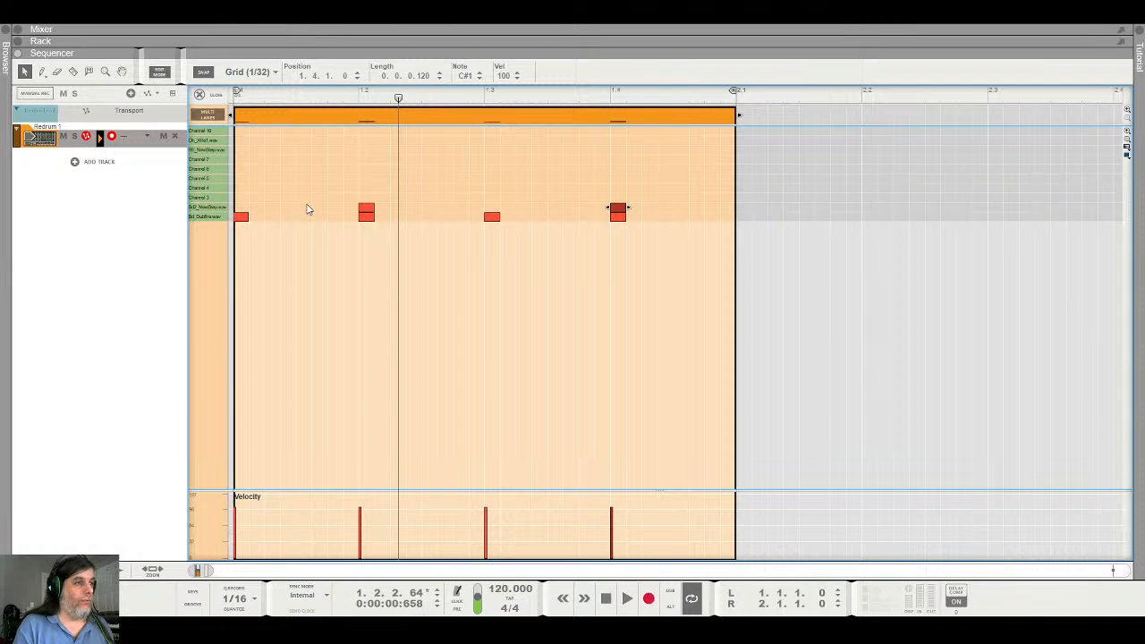
pyautogui.doubleClick(315, 154)
pyautogui.doubleClick(320, 152)
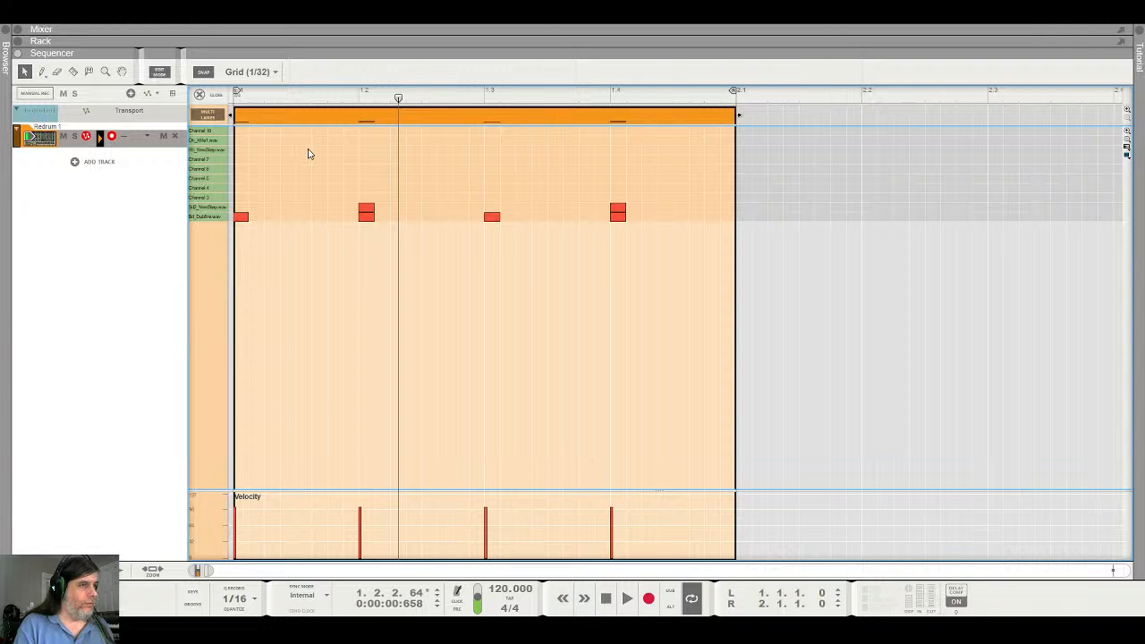
pyautogui.doubleClick(302, 152)
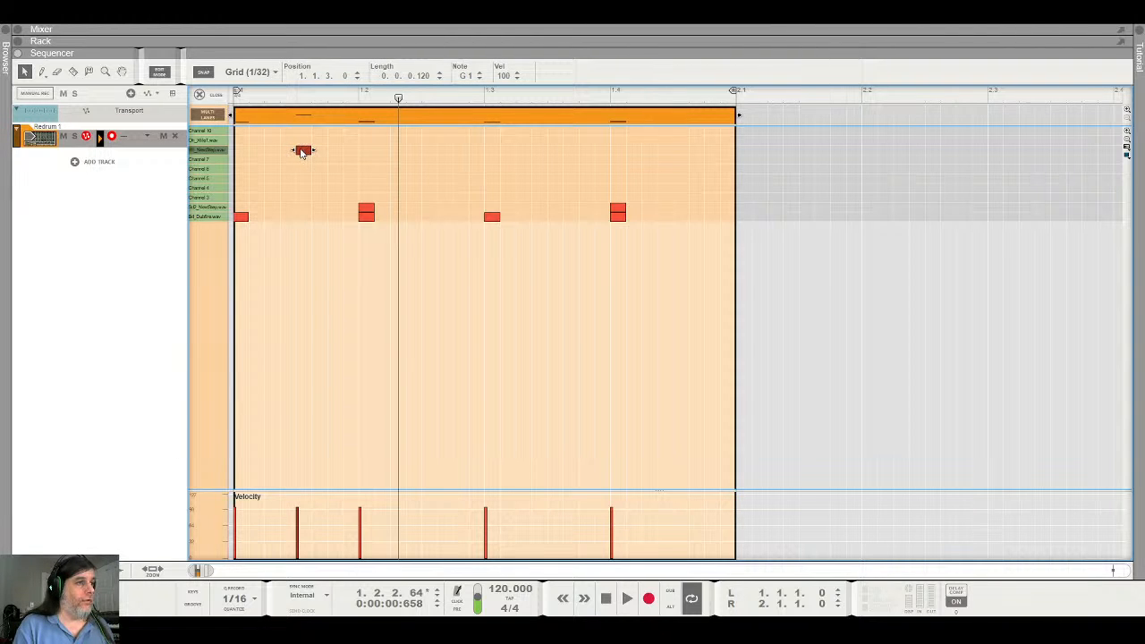
pyautogui.moveTo(302, 152)
pyautogui.mouseDown()
pyautogui.moveTo(280, 154)
pyautogui.moveTo(295, 149)
pyautogui.mouseUp()
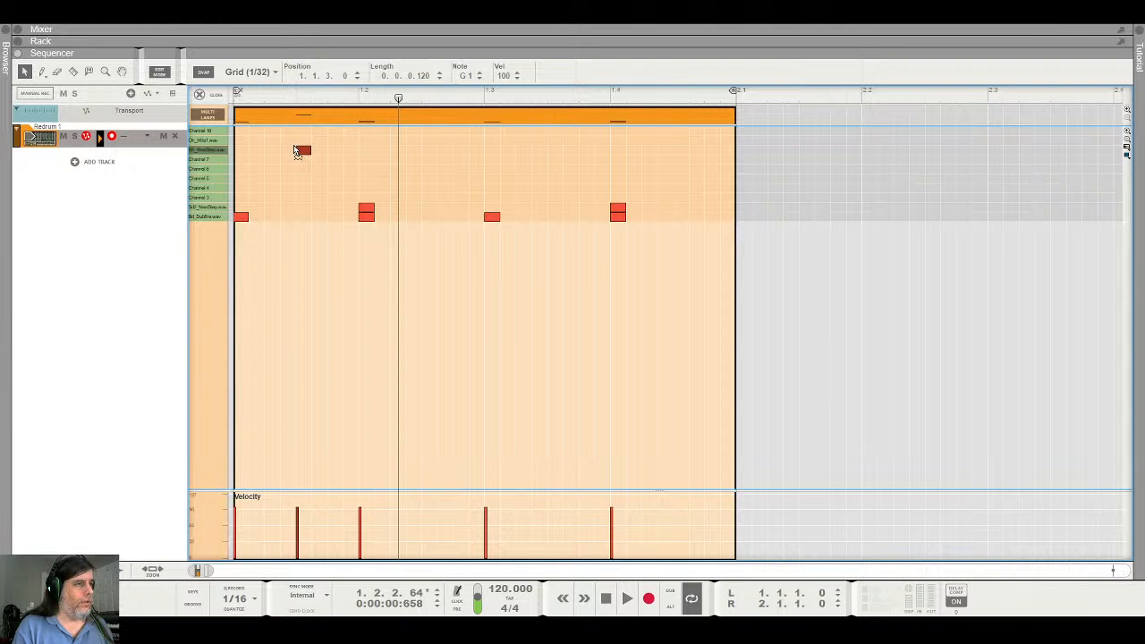
# Listen to the pattern from the start with the added channel 8 note, and stop
pyautogui.press('space')
pyautogui.press('space')
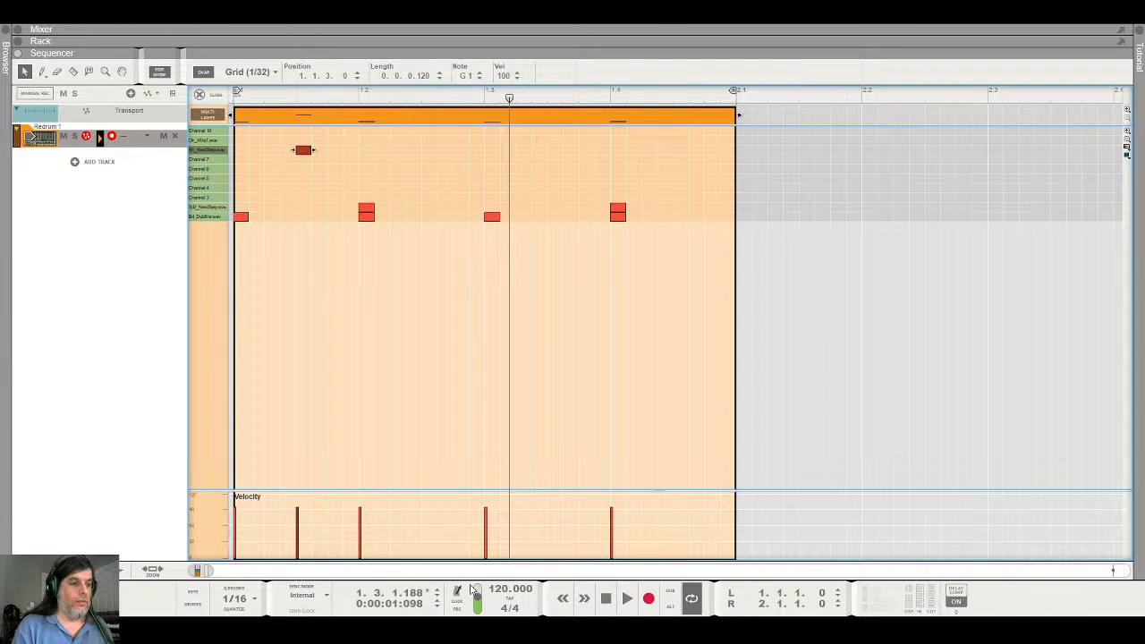
pyautogui.doubleClick(602, 602)
pyautogui.press('space')
pyautogui.press('space')
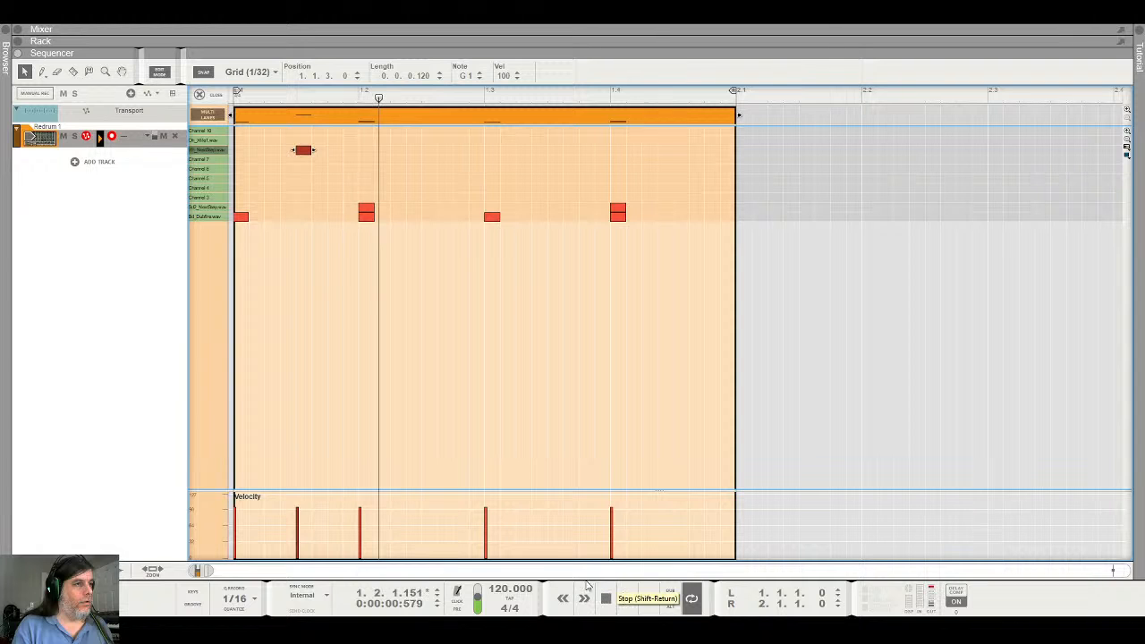
# Duplicate the channel 8 note, move the copy to 1.2.3, and play the result briefly
pyautogui.moveTo(355, 145); pyautogui.dragTo(228, 154)
pyautogui.hotkey('ctrl', 'd')
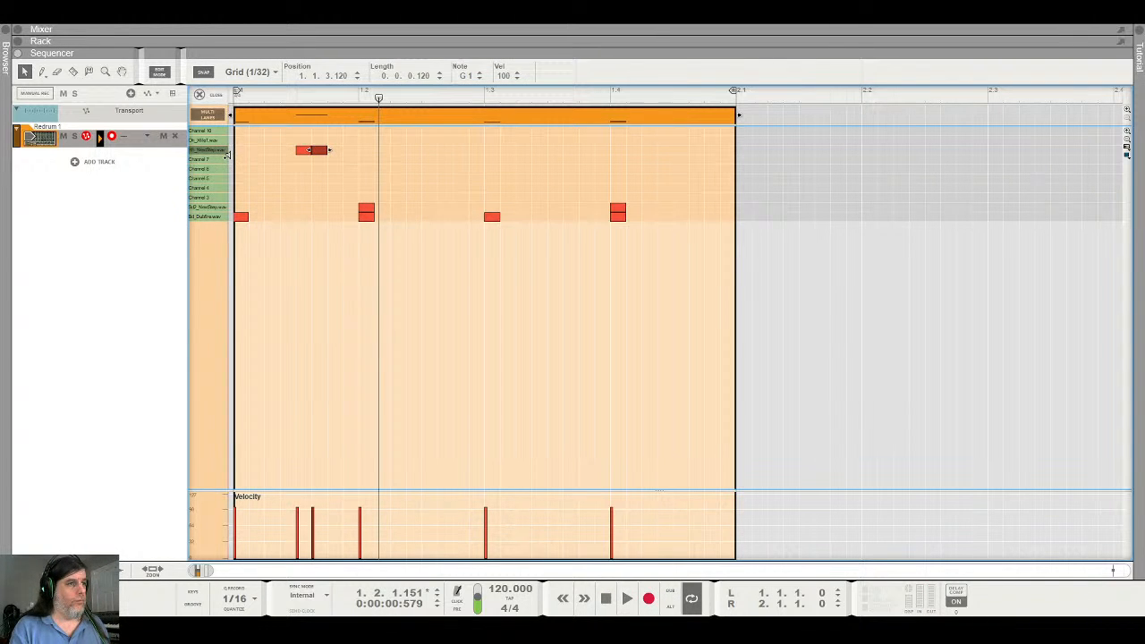
pyautogui.click(319, 156)
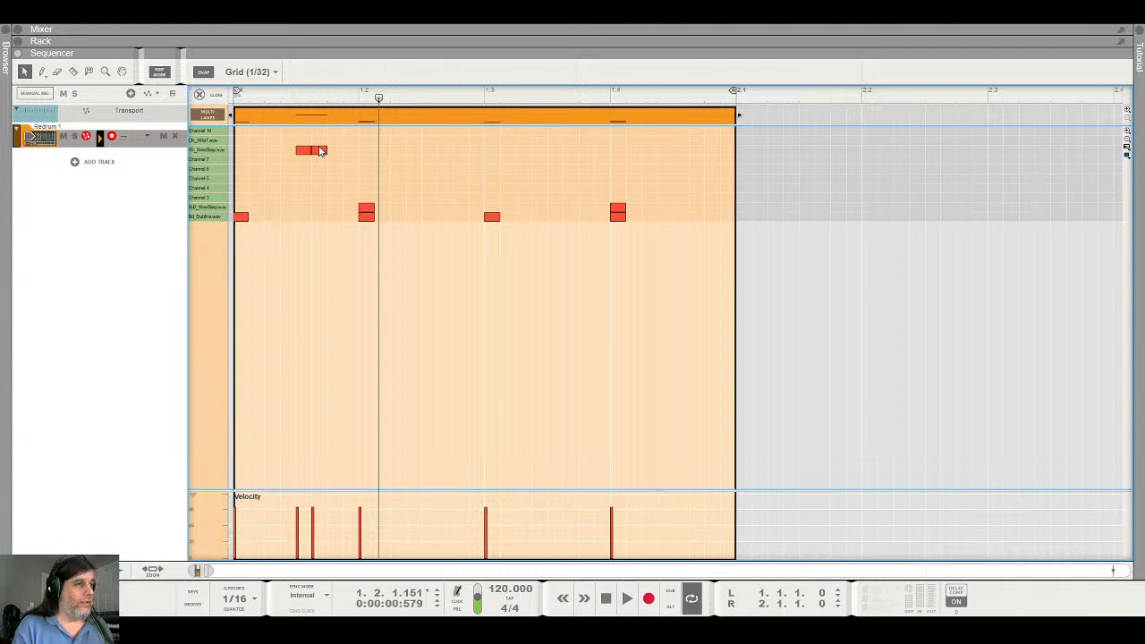
pyautogui.moveTo(320, 150); pyautogui.dragTo(427, 159)
pyautogui.press('space')
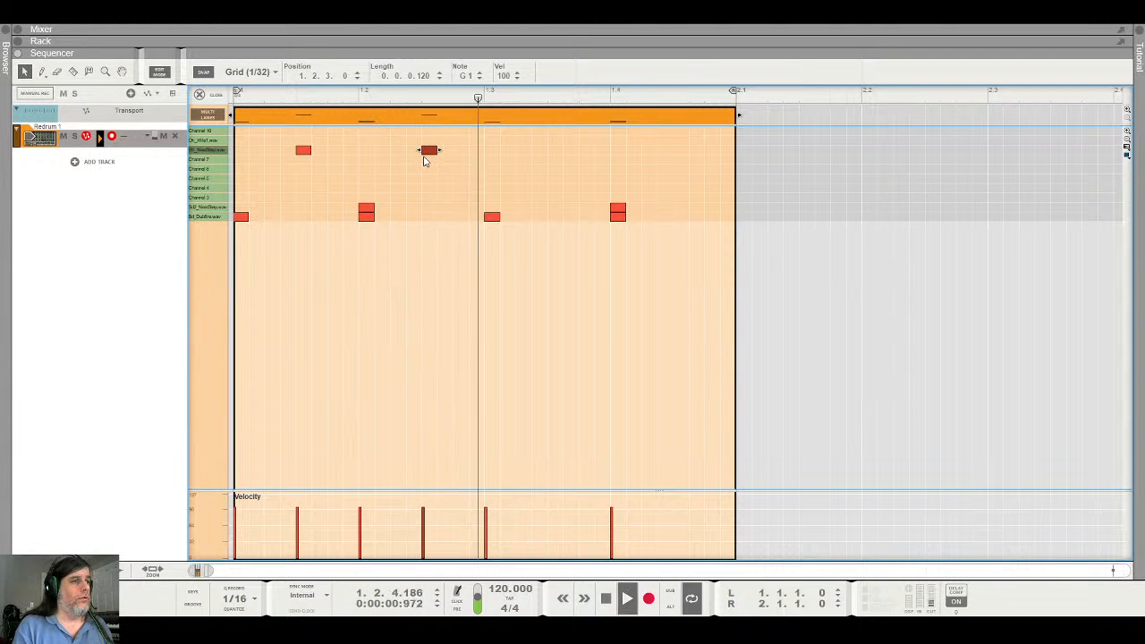
pyautogui.press('space')
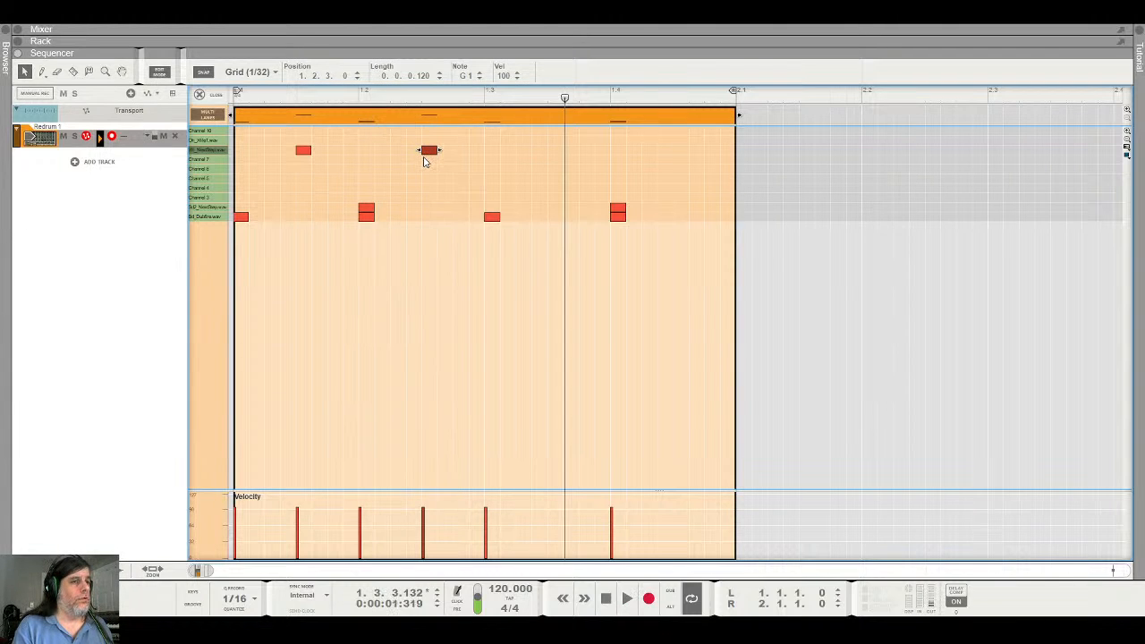
# Copy the two channel 8 notes to 1.3.3 and 1.4.3, and play the completed bar
pyautogui.click(492, 146)
pyautogui.moveTo(483, 136); pyautogui.dragTo(551, 155)
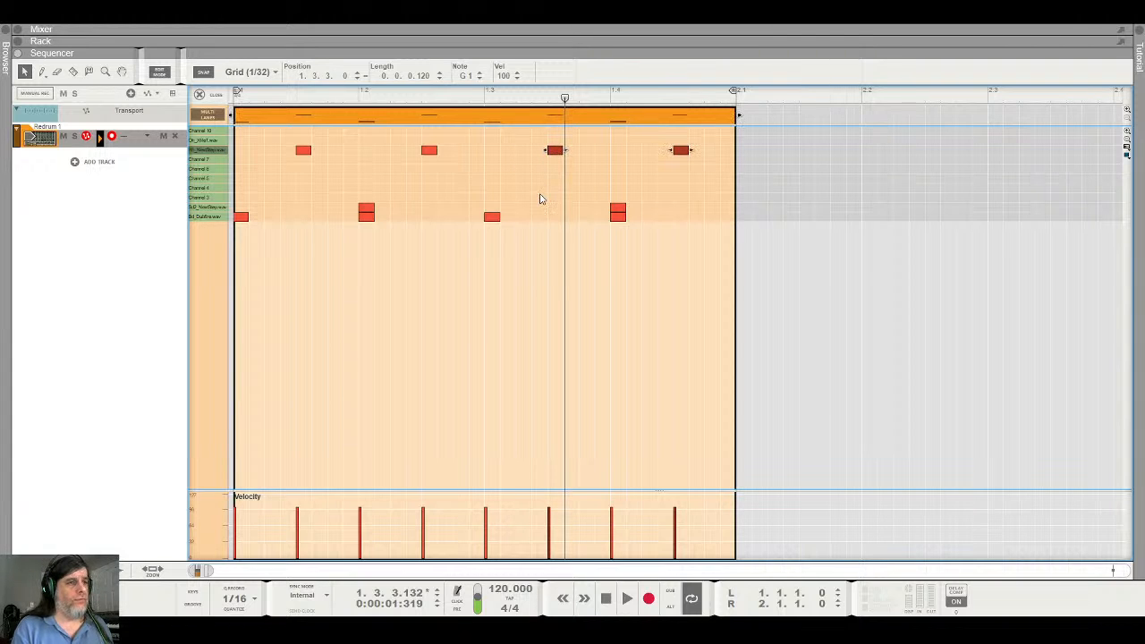
pyautogui.click(540, 197)
pyautogui.press('space')
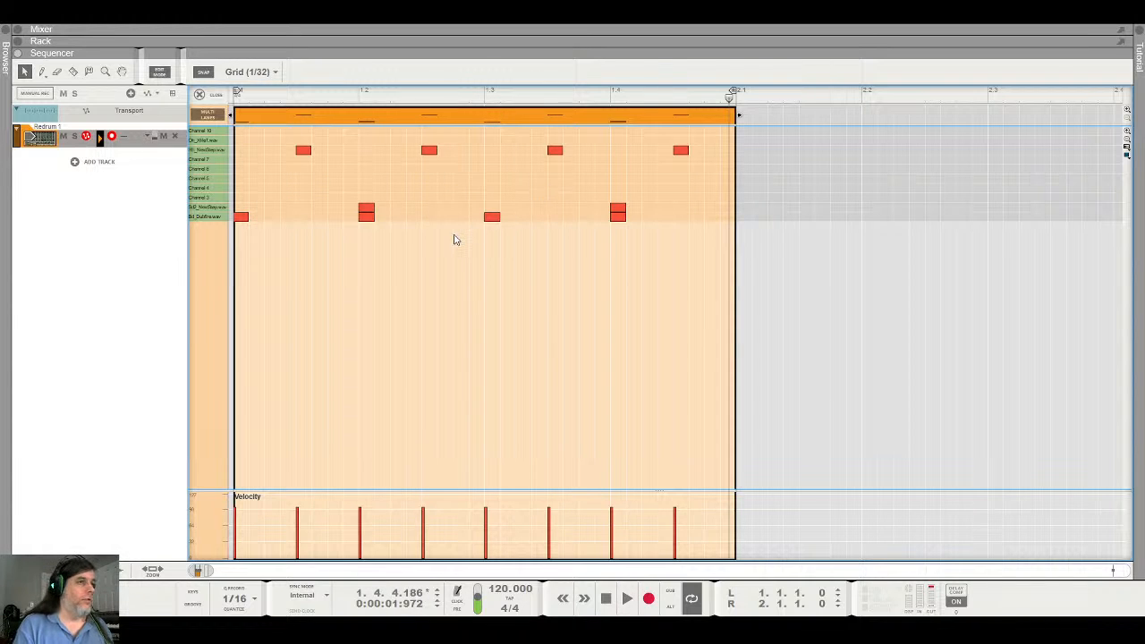
# Lengthen the Redrum clip in the sequencer to four bars
pyautogui.click(491, 216)
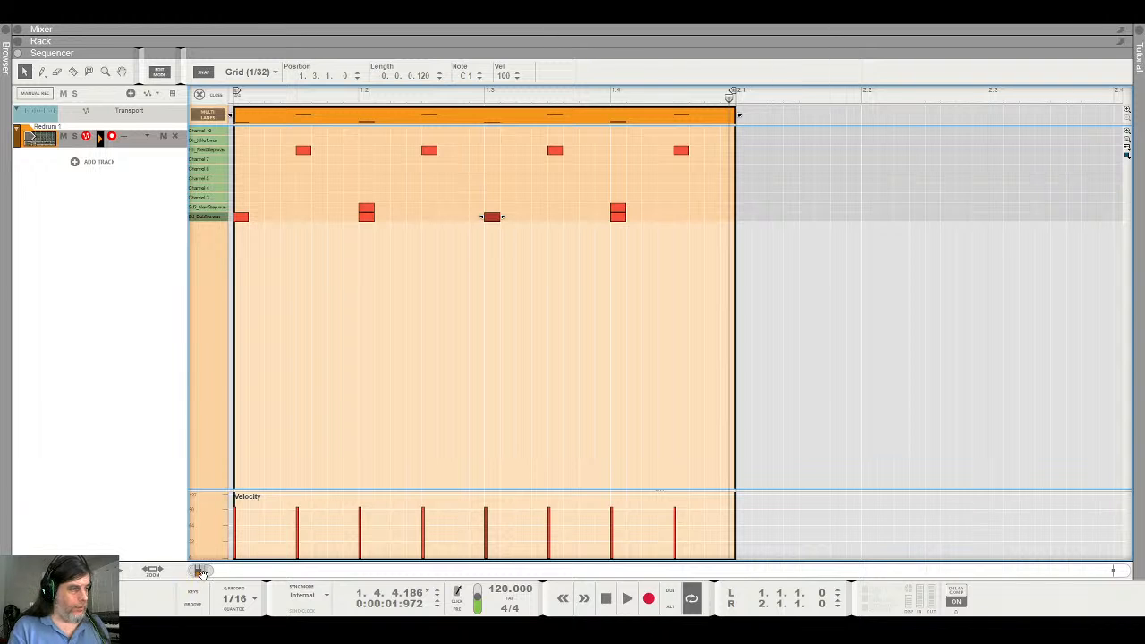
pyautogui.moveTo(206, 570); pyautogui.dragTo(199, 571)
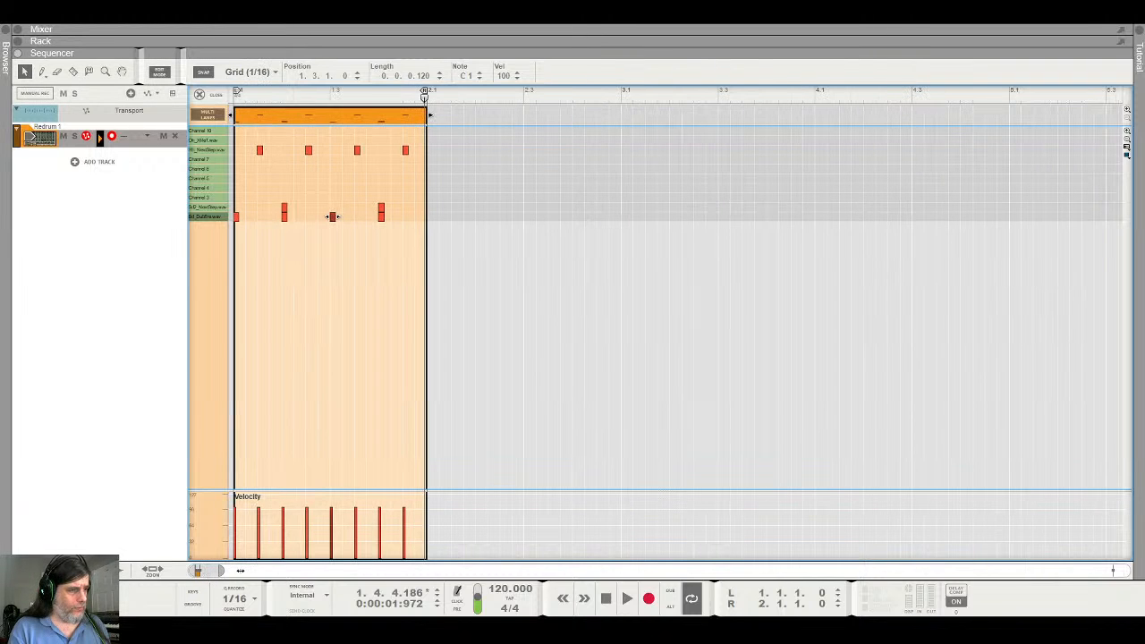
pyautogui.click(381, 122)
pyautogui.moveTo(430, 116); pyautogui.dragTo(461, 114)
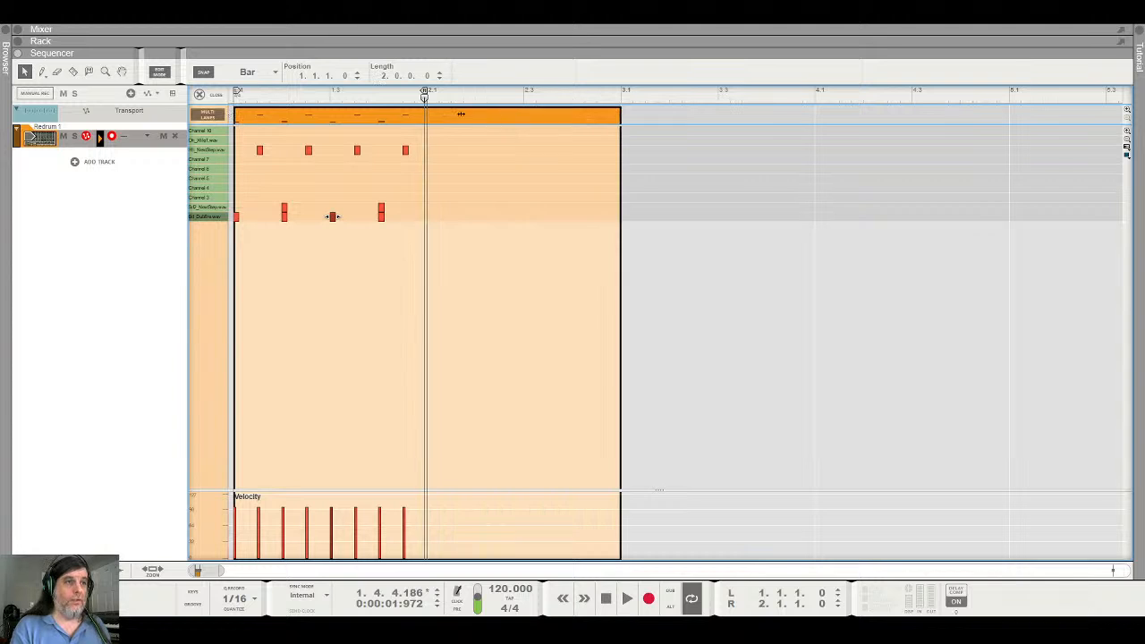
pyautogui.moveTo(558, 118); pyautogui.dragTo(659, 116)
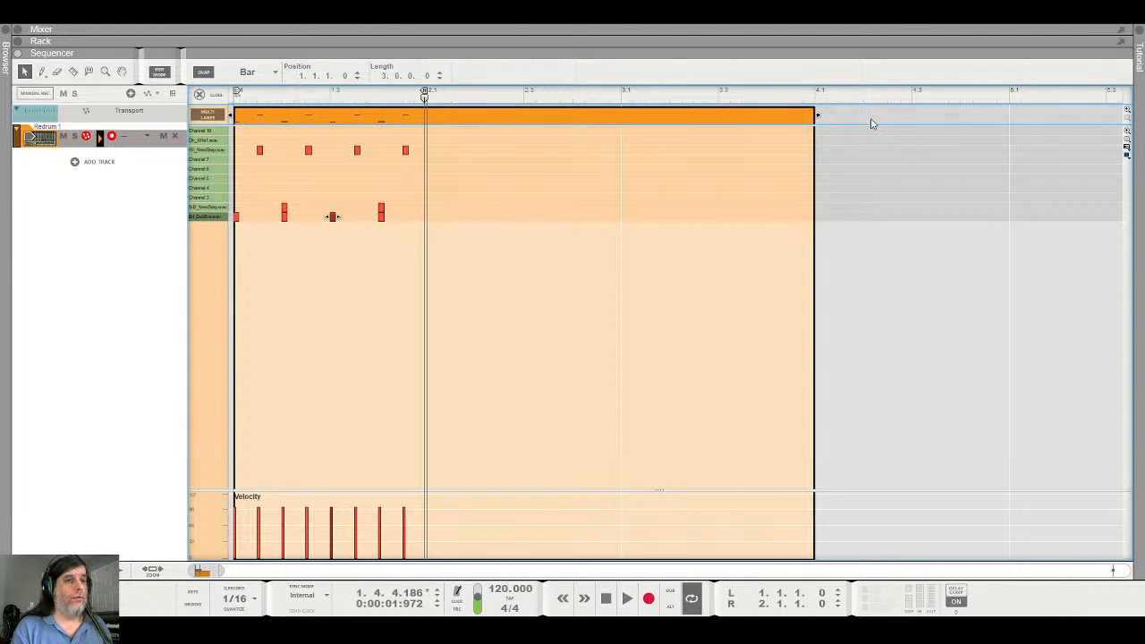
pyautogui.moveTo(817, 115); pyautogui.dragTo(946, 118)
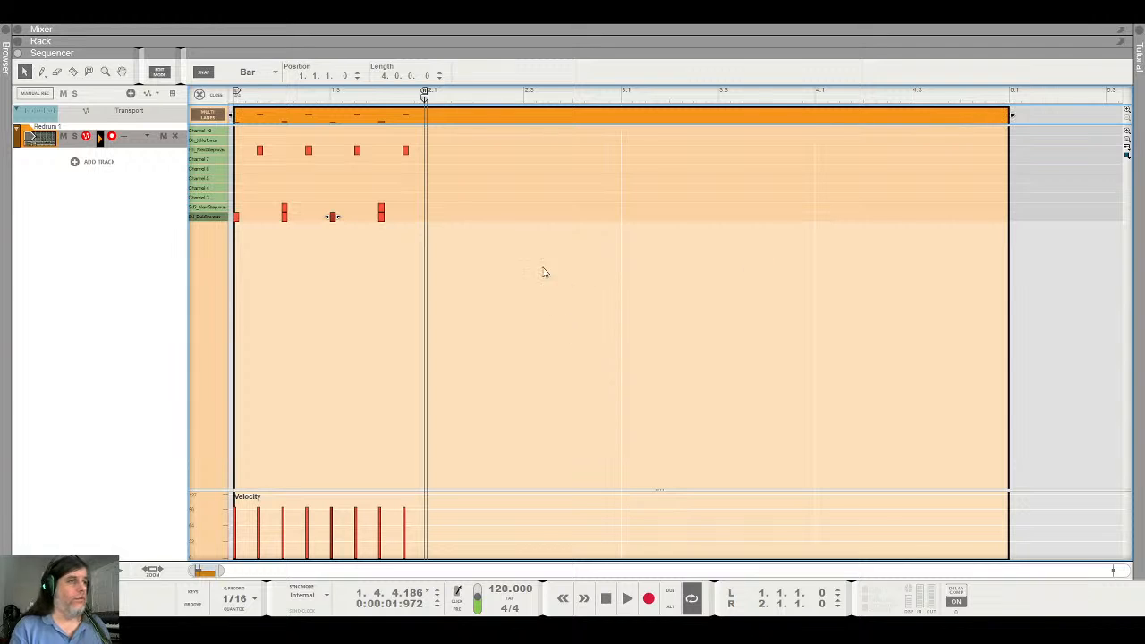
# Duplicate all notes of the first bar and place the copy at 2.1.1
pyautogui.doubleClick(417, 140)
pyautogui.moveTo(416, 137); pyautogui.dragTo(205, 243)
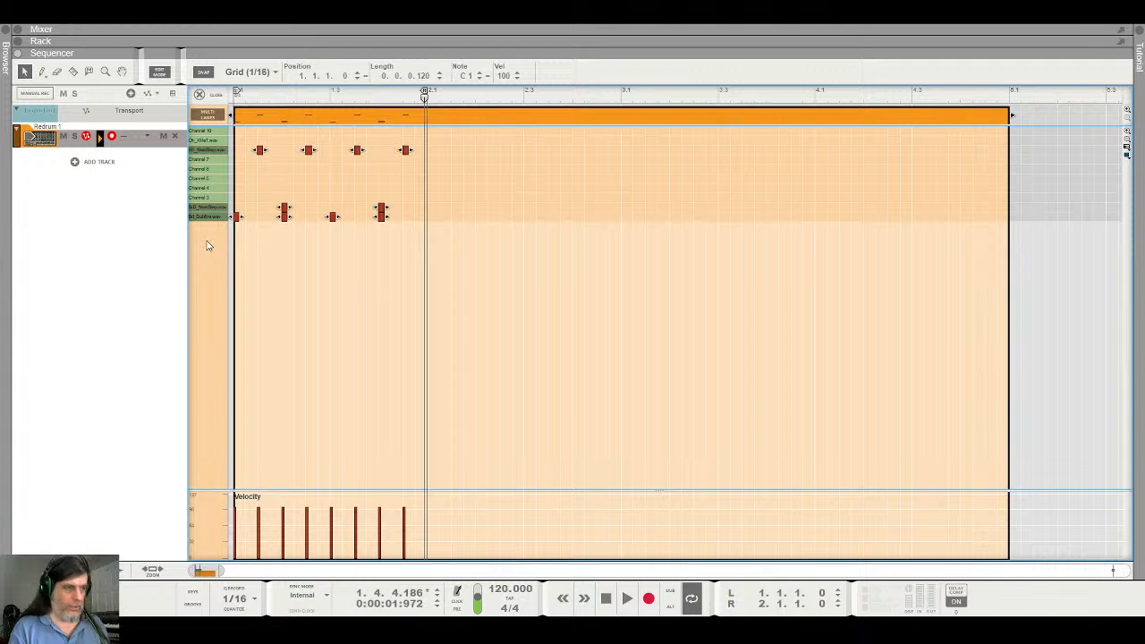
pyautogui.hotkey('ctrl', 'd')
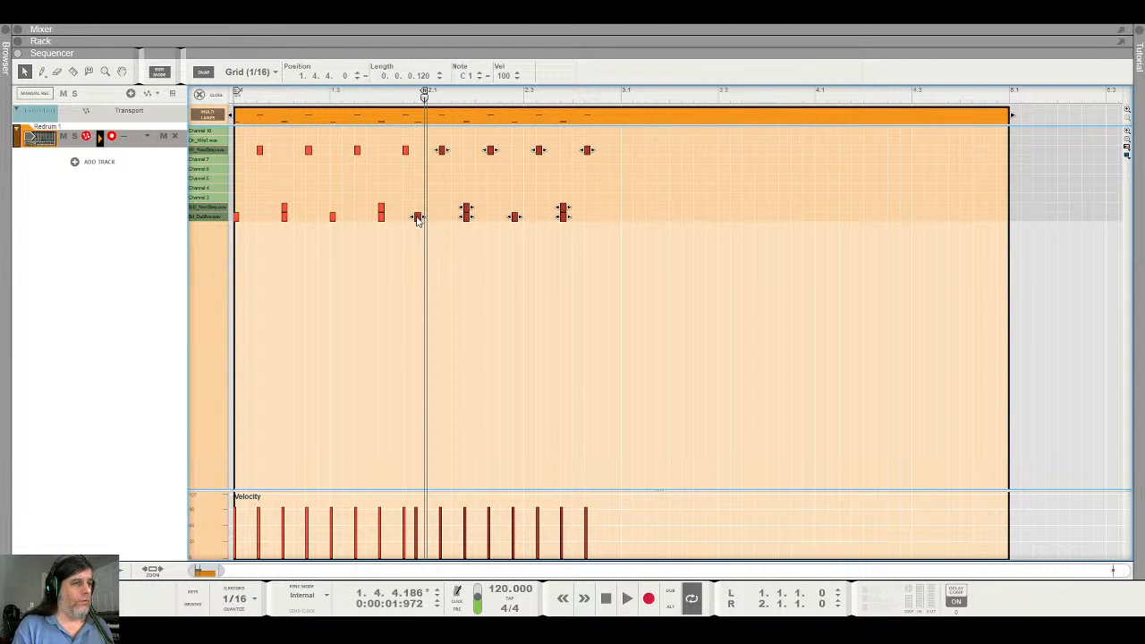
pyautogui.moveTo(418, 219); pyautogui.dragTo(430, 217)
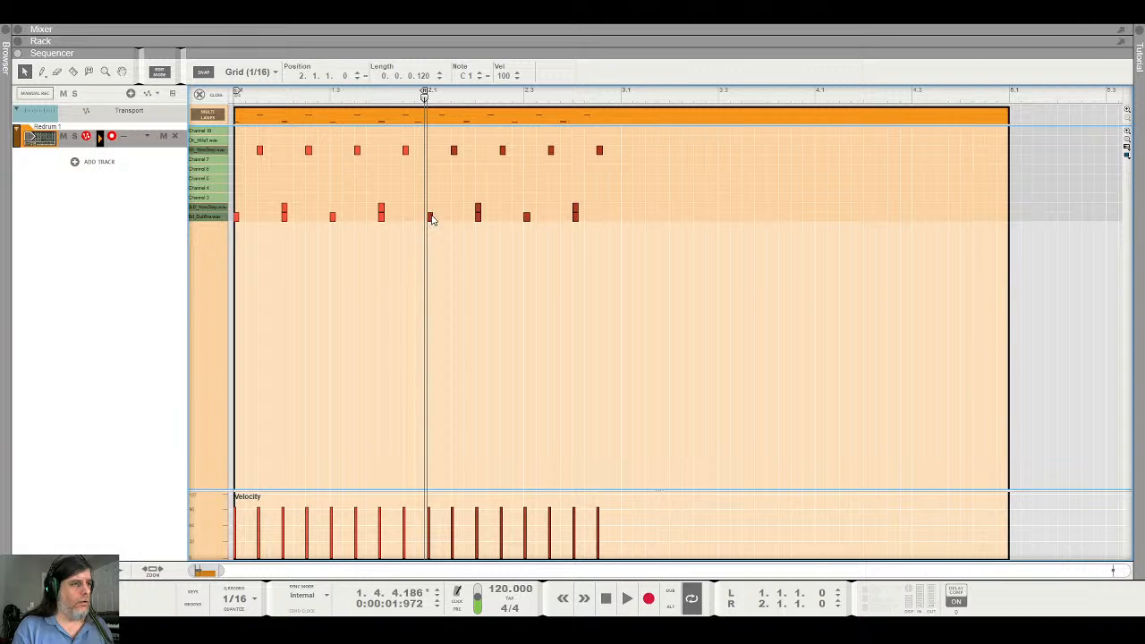
# Duplicate the notes of the first two bars and place the copy at 3.1.1 to fill the four-bar clip
pyautogui.moveTo(620, 140); pyautogui.dragTo(96, 316)
pyautogui.hotkey('ctrl', 'd')
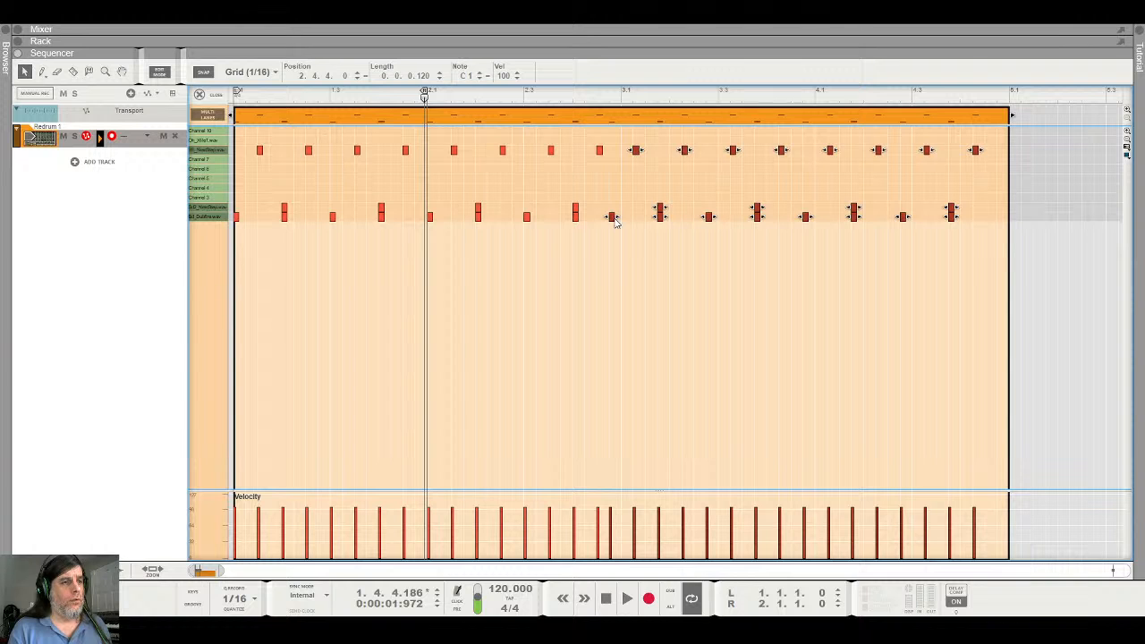
pyautogui.moveTo(613, 221); pyautogui.dragTo(623, 220)
# Play the pattern and extend the loop to four bars by moving the right locator to 5.1.1, with looping switched back on
pyautogui.press('space')
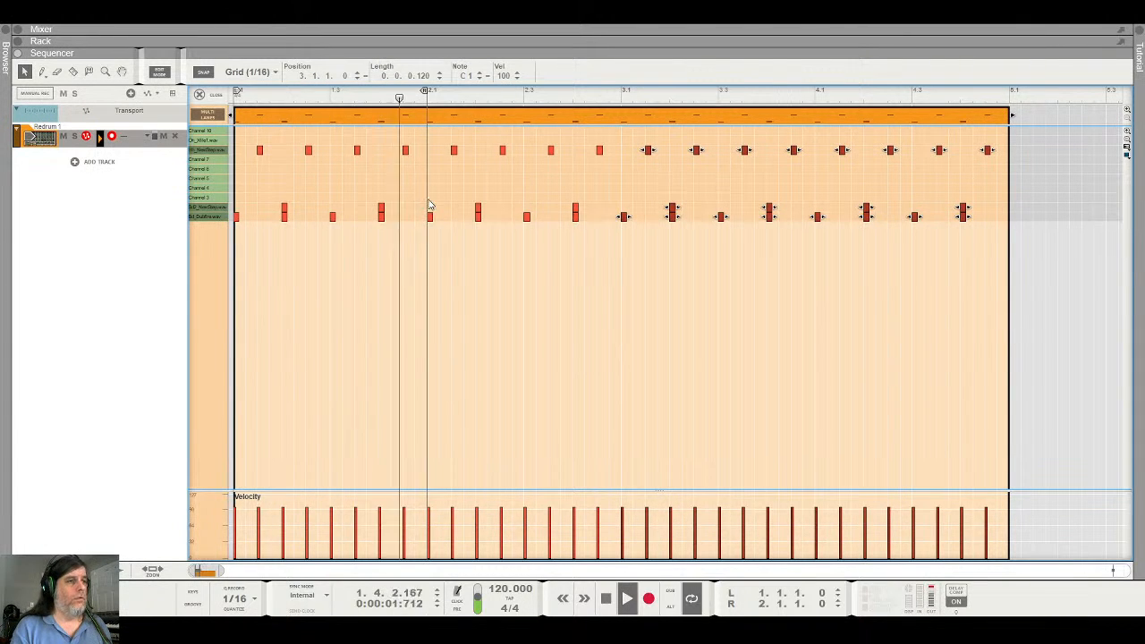
pyautogui.click(692, 599)
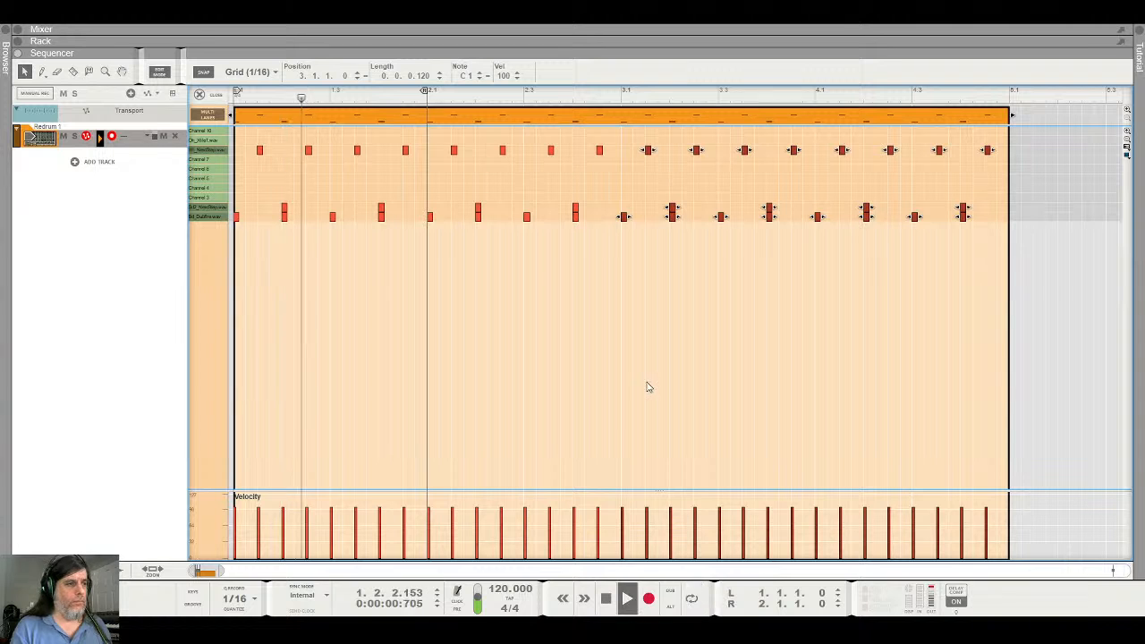
pyautogui.moveTo(426, 92); pyautogui.dragTo(1006, 92)
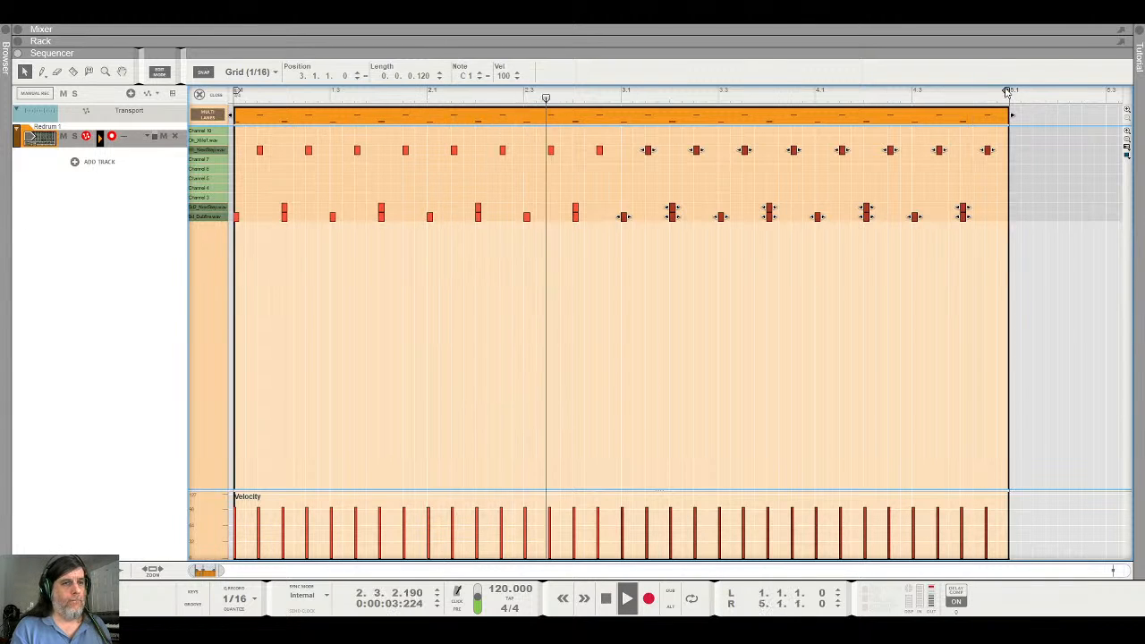
pyautogui.click(694, 599)
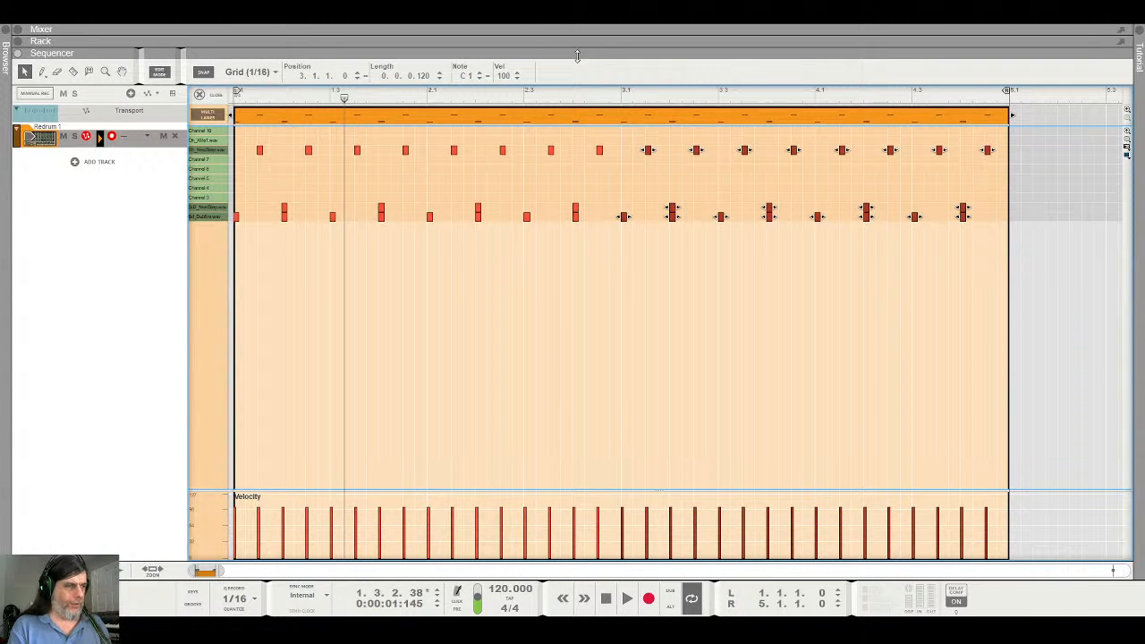
# Add a sixteenth-length note on the channel 2 lane (C#1) at 4.4.4, and stop playback after listening
pyautogui.click(999, 209)
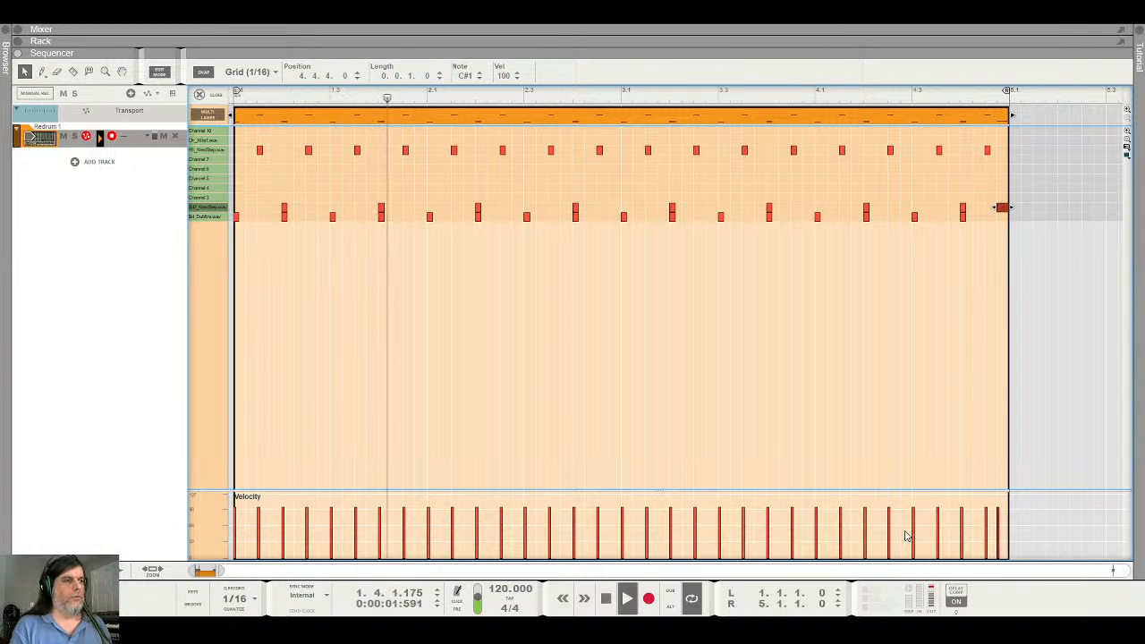
pyautogui.press('space')
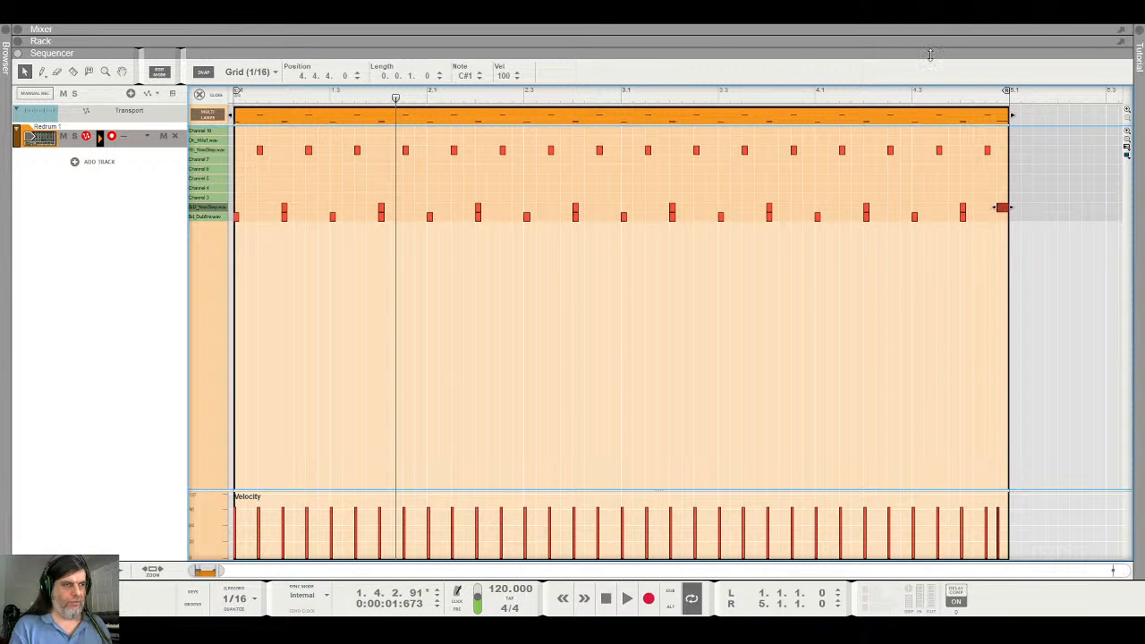
# Add a SubTractor synthesizer below the Redrum in the rack, and look briefly at its available patches
pyautogui.moveTo(928, 55); pyautogui.dragTo(956, 593)
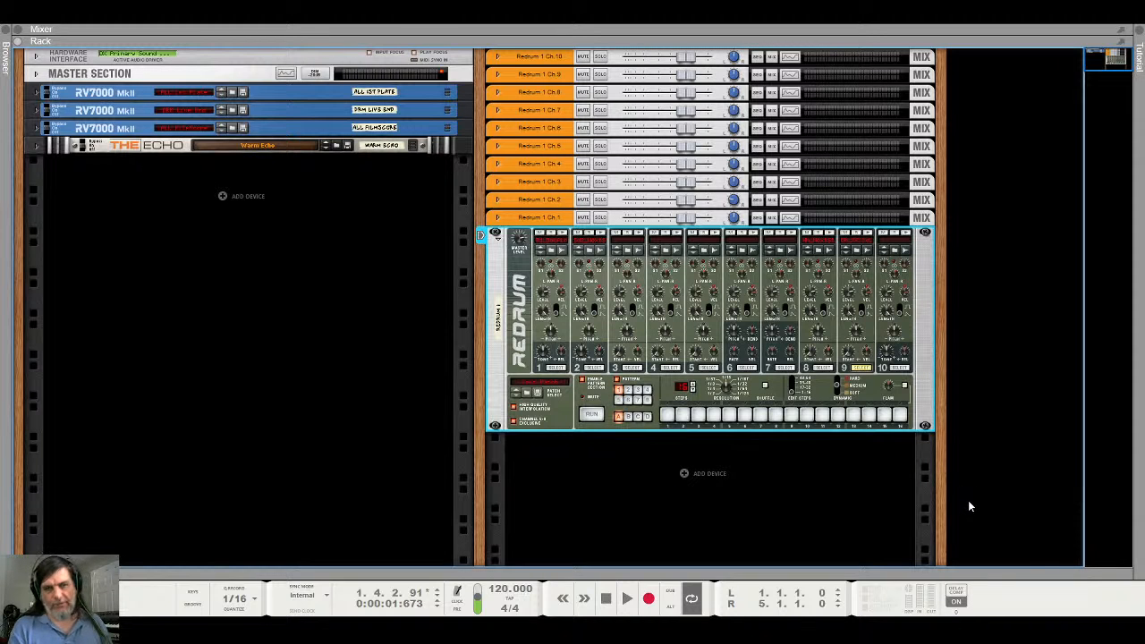
pyautogui.click(841, 492)
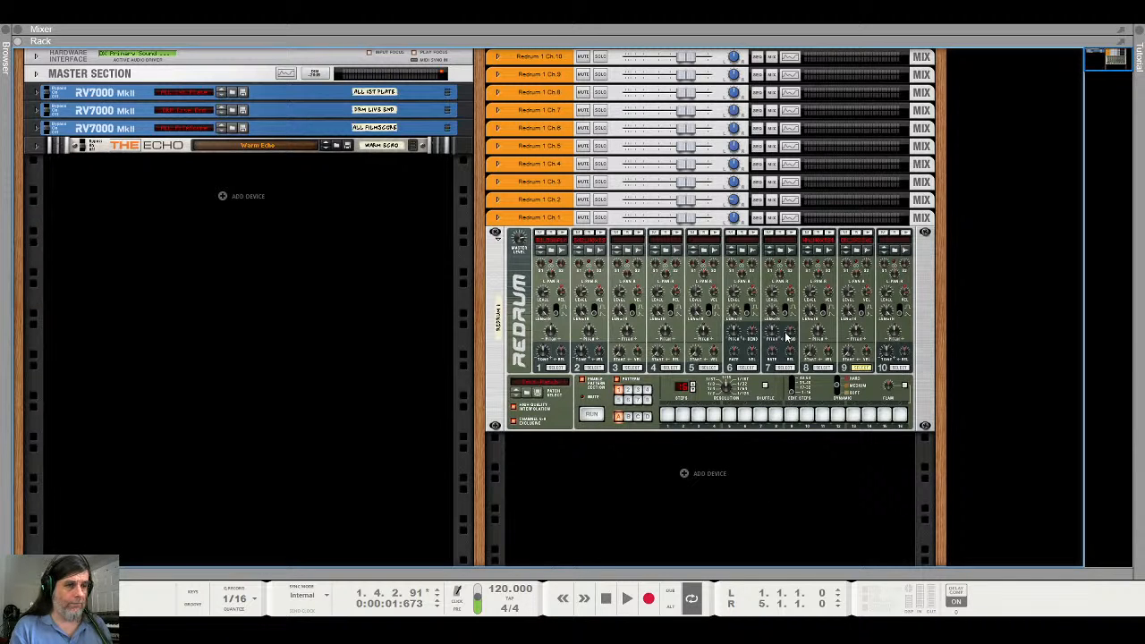
pyautogui.click(687, 421)
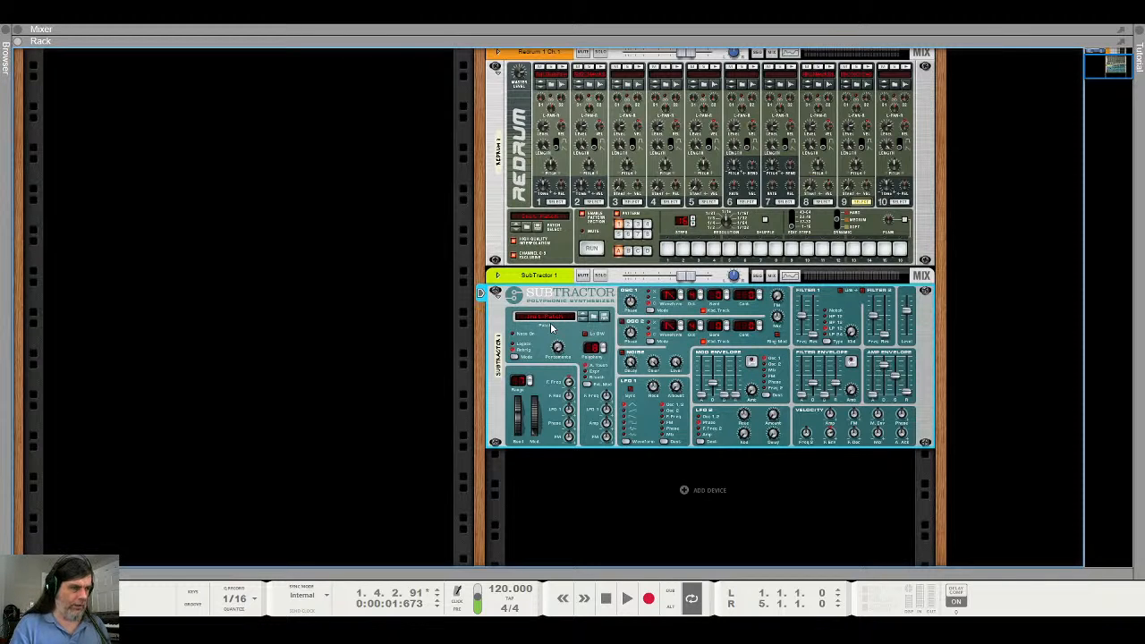
pyautogui.click(595, 321)
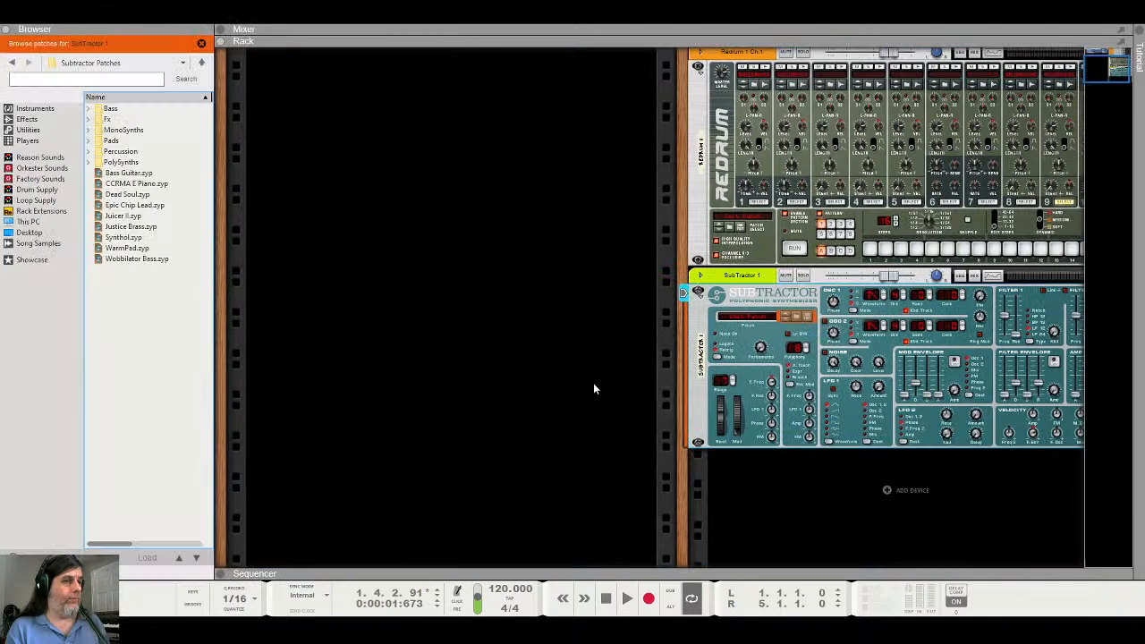
pyautogui.click(137, 30)
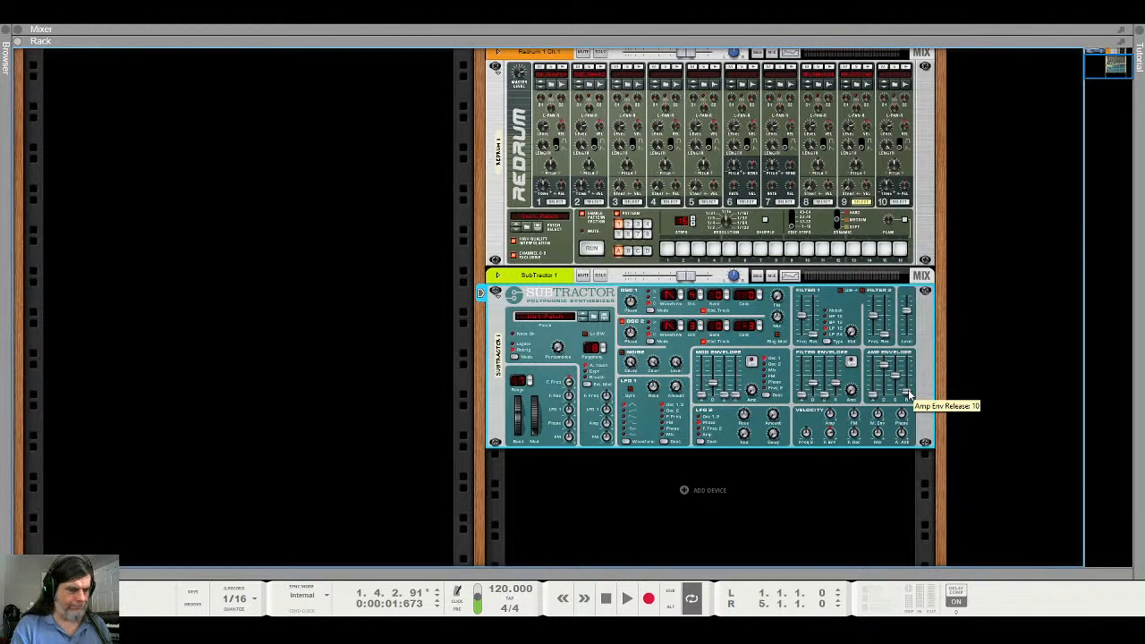
# Raise the SubTractor's amp envelope release to about 38, comparing slightly different settings with played notes
pyautogui.moveTo(908, 395); pyautogui.dragTo(909, 385)
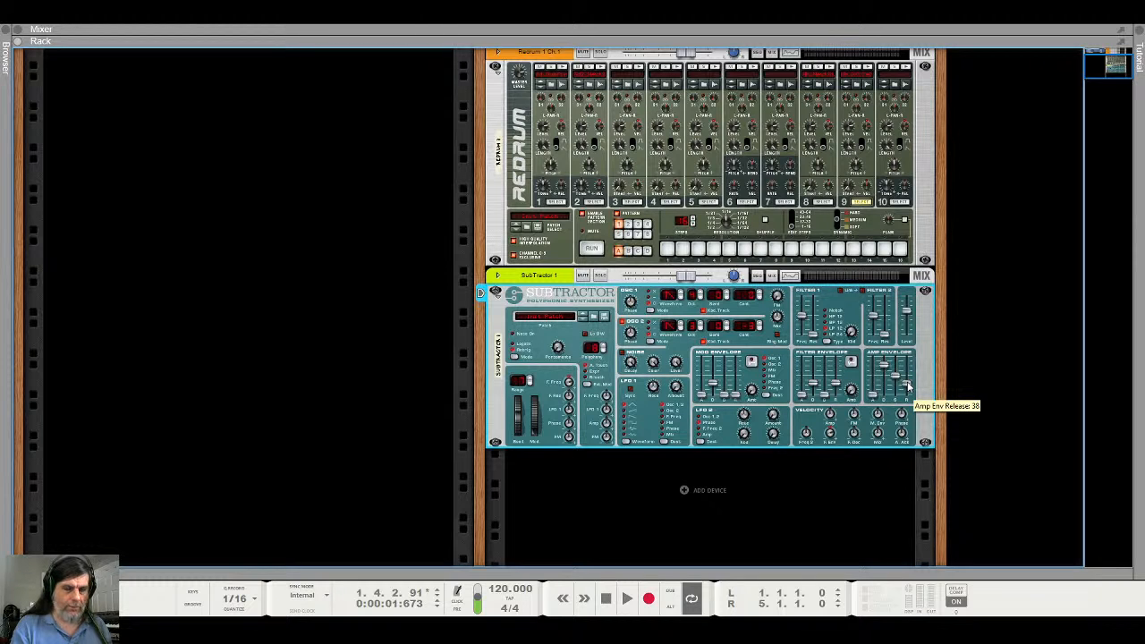
pyautogui.moveTo(908, 384); pyautogui.dragTo(909, 385)
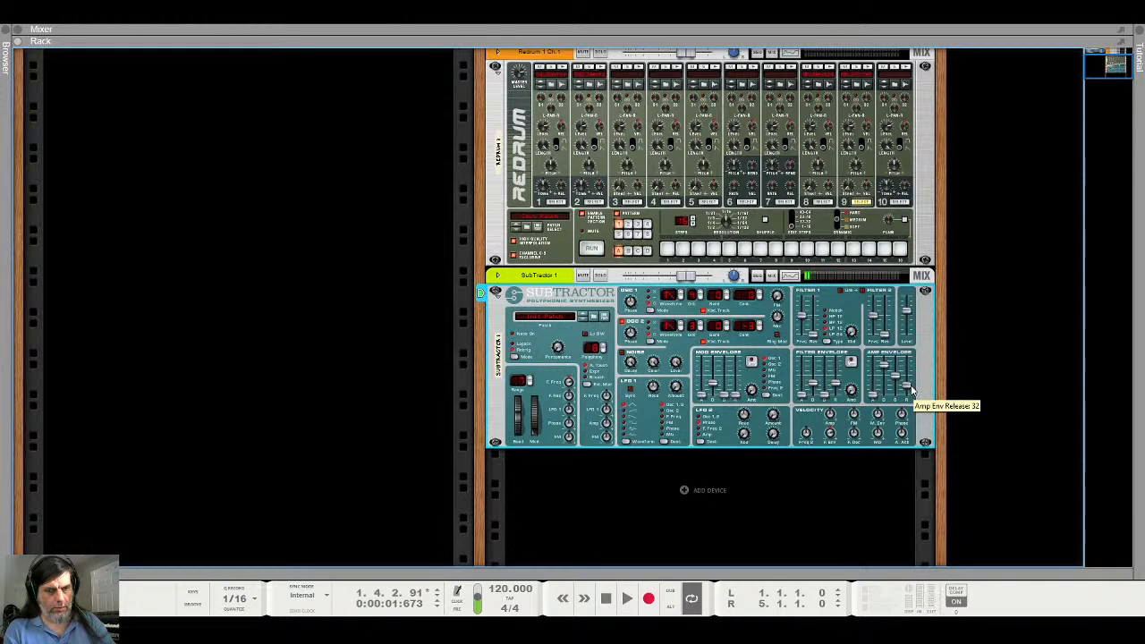
pyautogui.moveTo(912, 390)
pyautogui.mouseDown()
pyautogui.moveTo(912, 375)
pyautogui.moveTo(911, 387)
pyautogui.mouseUp()
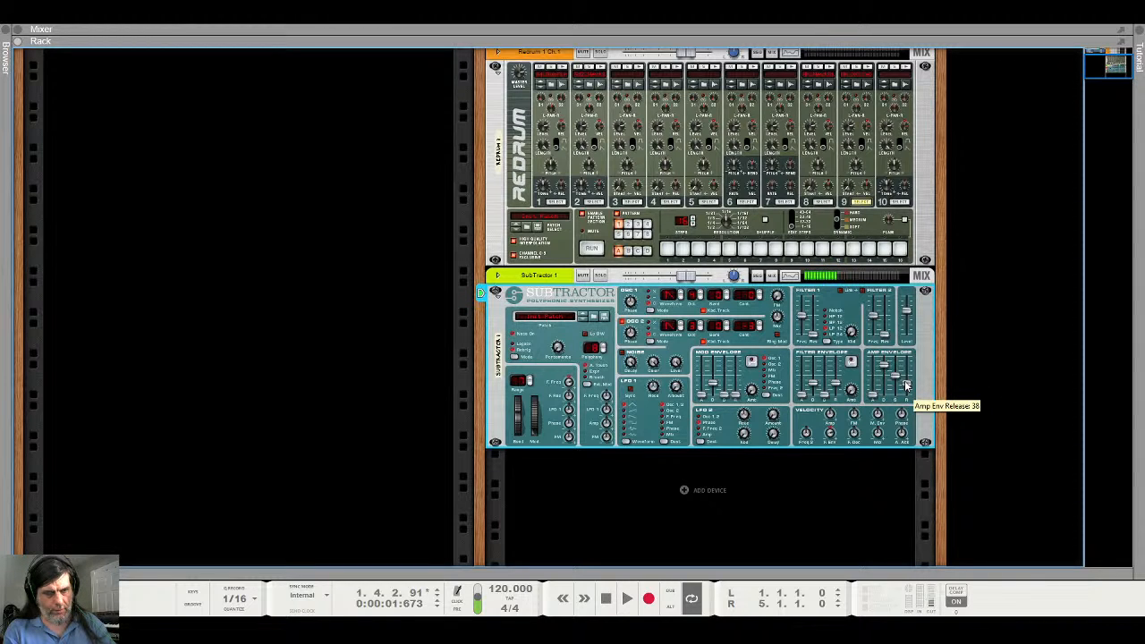
pyautogui.moveTo(906, 385); pyautogui.dragTo(905, 383)
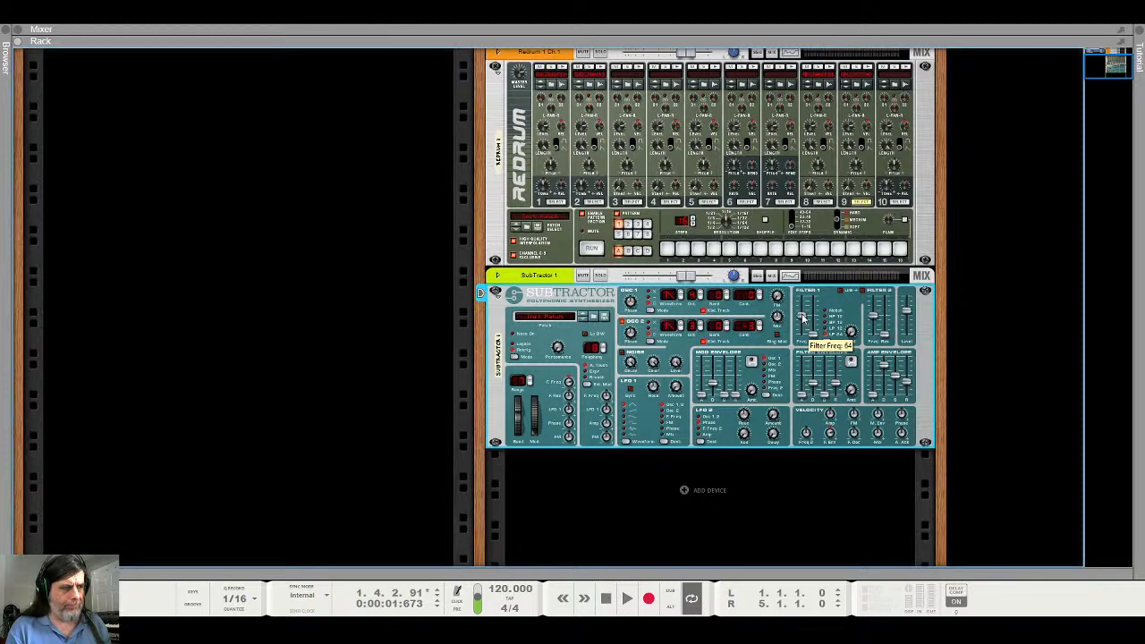
# Lower the SubTractor's Filter 1 frequency to about 36 while playing notes, and try the modulation wheel
pyautogui.moveTo(803, 318)
pyautogui.mouseDown()
pyautogui.moveTo(805, 333)
pyautogui.moveTo(800, 318)
pyautogui.mouseUp()
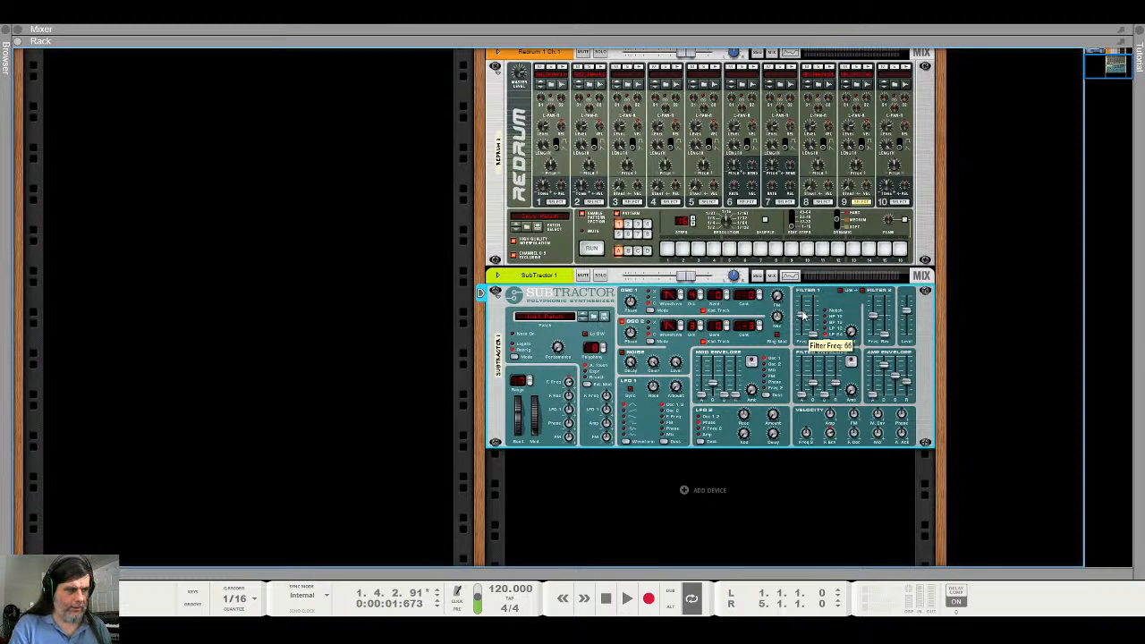
pyautogui.moveTo(803, 315); pyautogui.dragTo(803, 327)
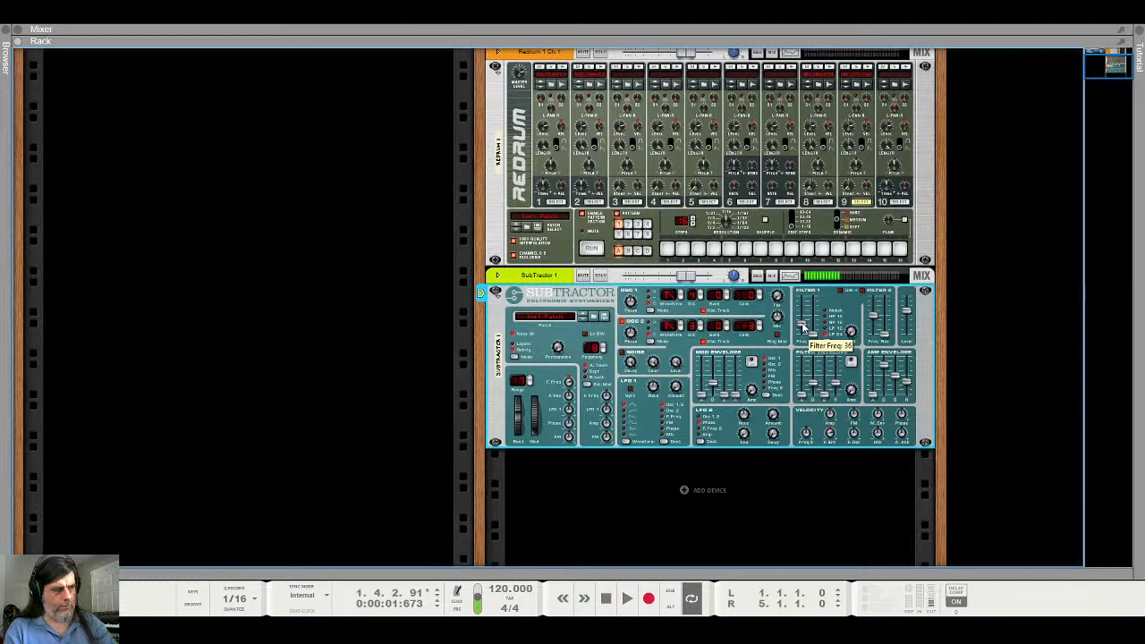
pyautogui.moveTo(804, 328); pyautogui.dragTo(803, 324)
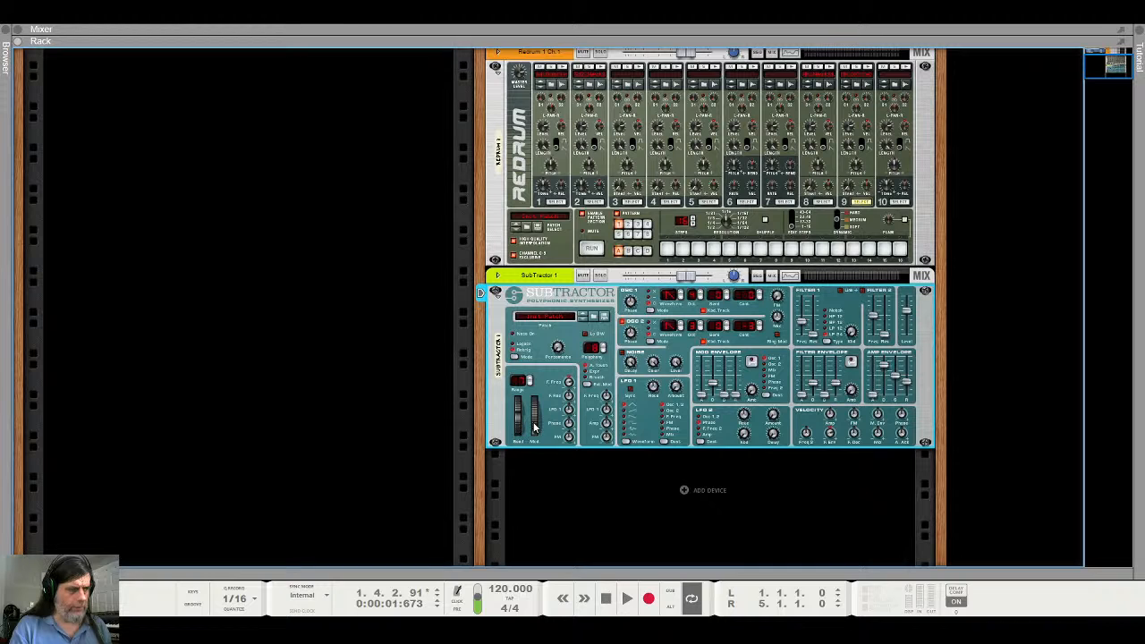
pyautogui.moveTo(535, 423); pyautogui.dragTo(545, 397)
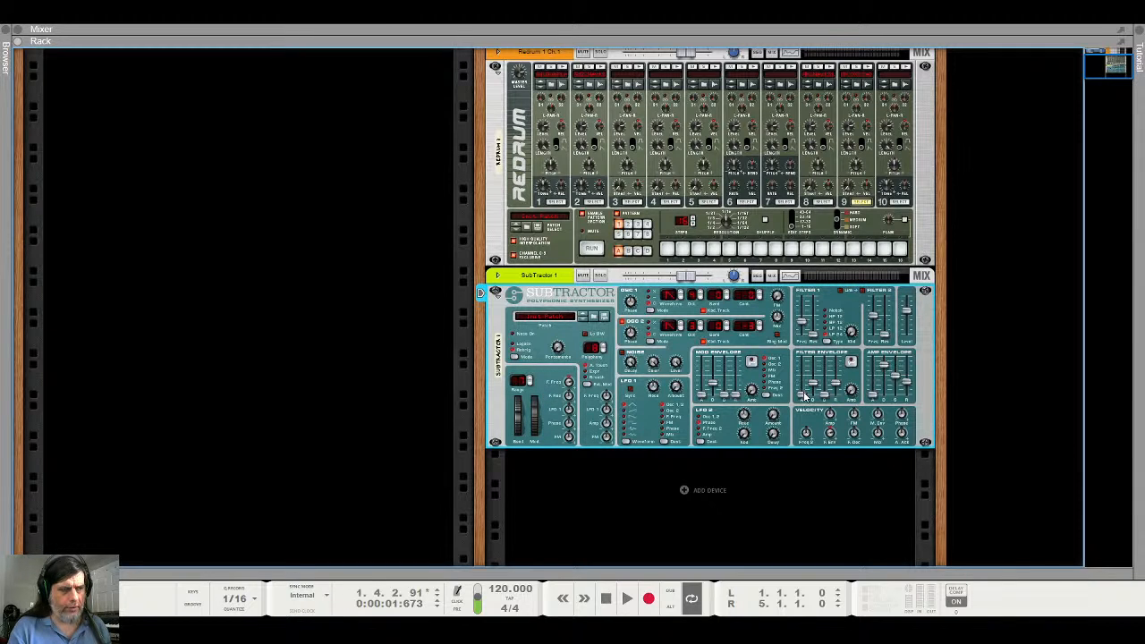
# Invert the SubTractor's filter envelope, and set its decay to 0 and its attack to about 55
pyautogui.moveTo(805, 400)
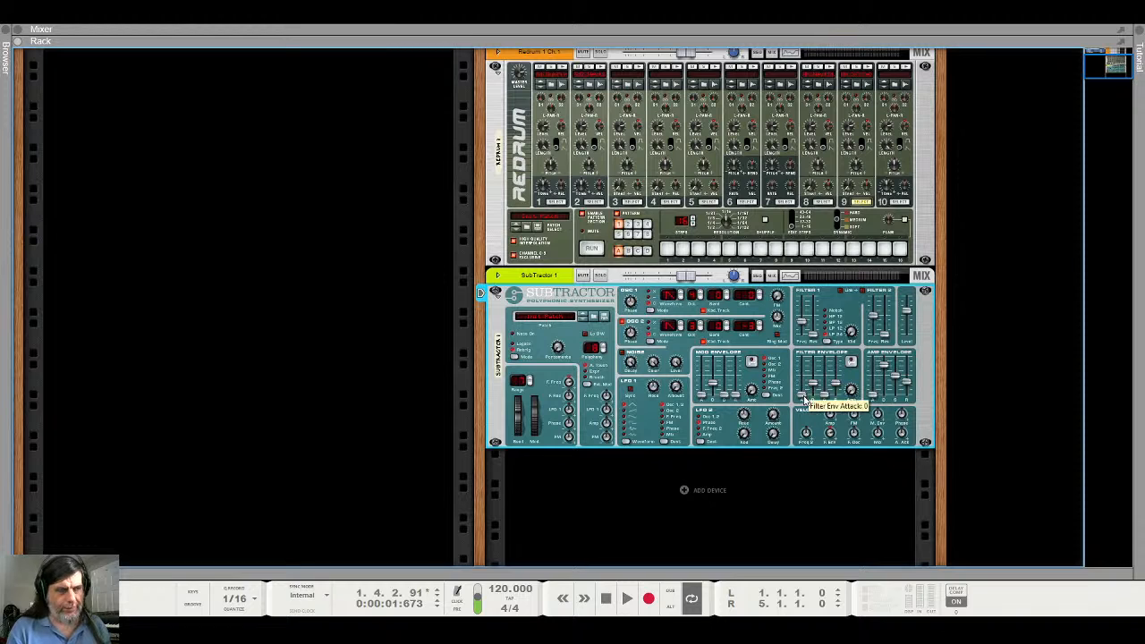
pyautogui.moveTo(853, 393)
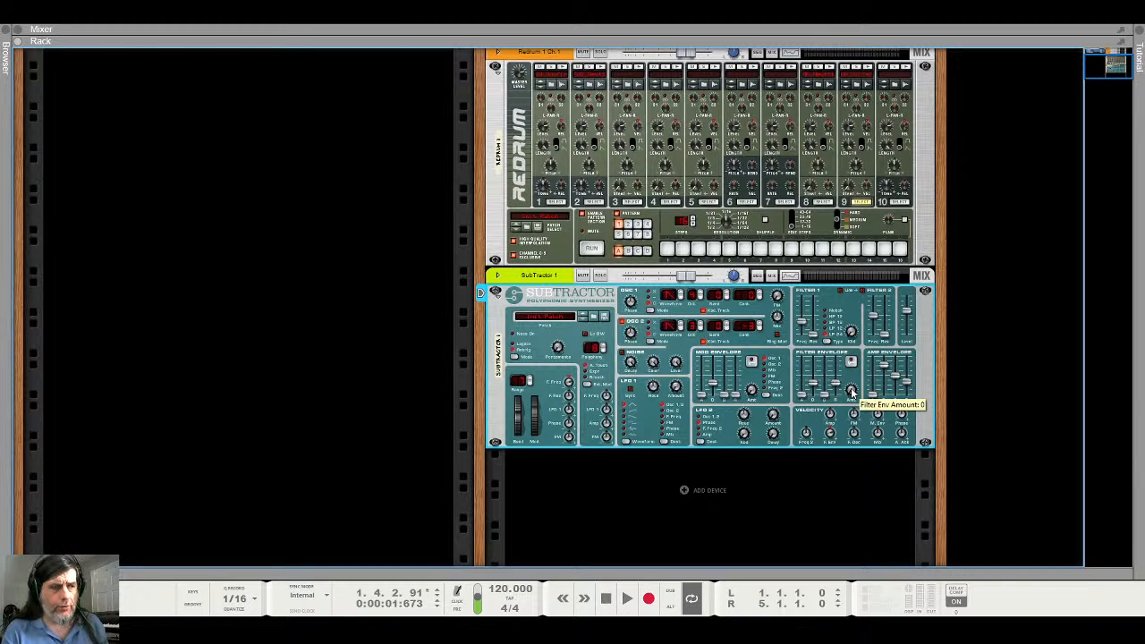
pyautogui.moveTo(808, 398); pyautogui.dragTo(811, 377)
pyautogui.moveTo(823, 389)
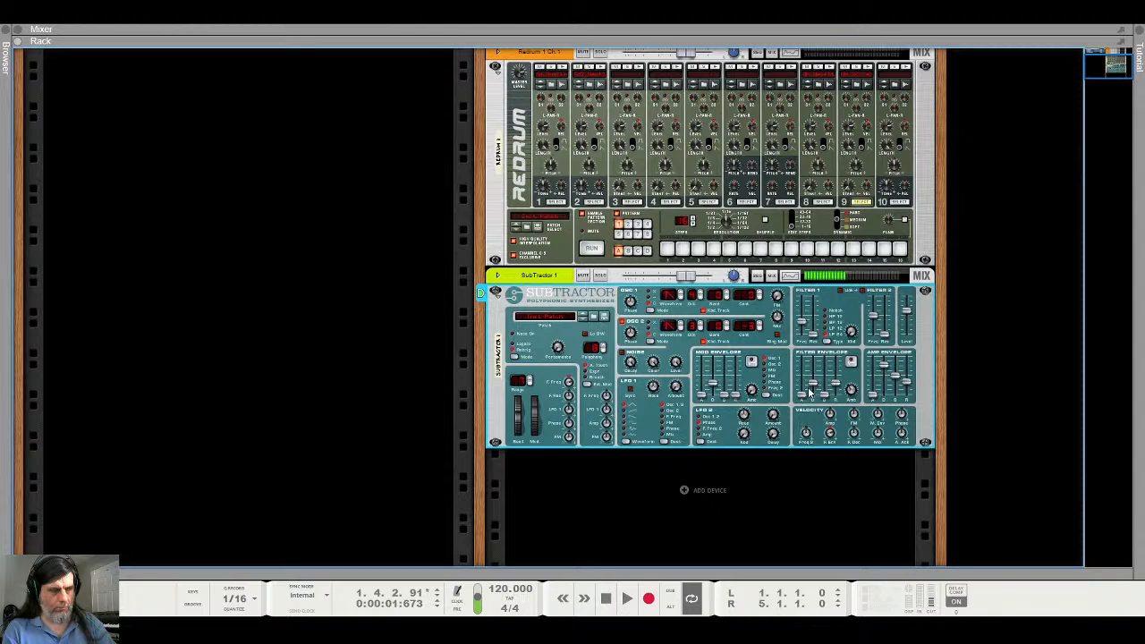
pyautogui.moveTo(813, 383); pyautogui.dragTo(808, 412)
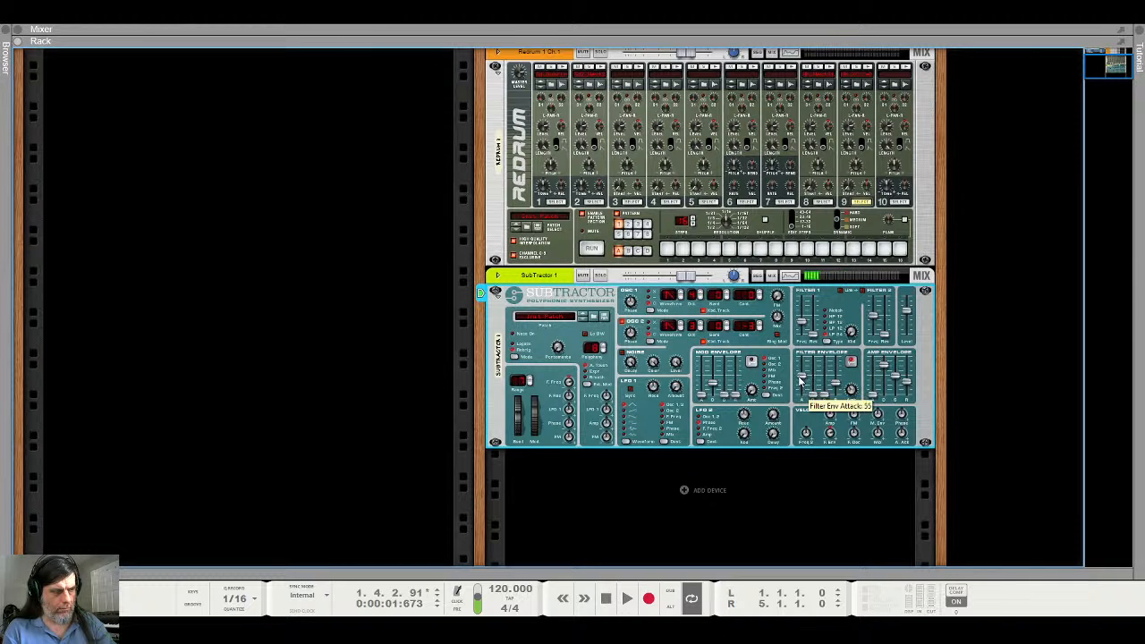
# Try a longer filter envelope decay with different attack times, and set the attack to about 64
pyautogui.moveTo(801, 382); pyautogui.dragTo(799, 382)
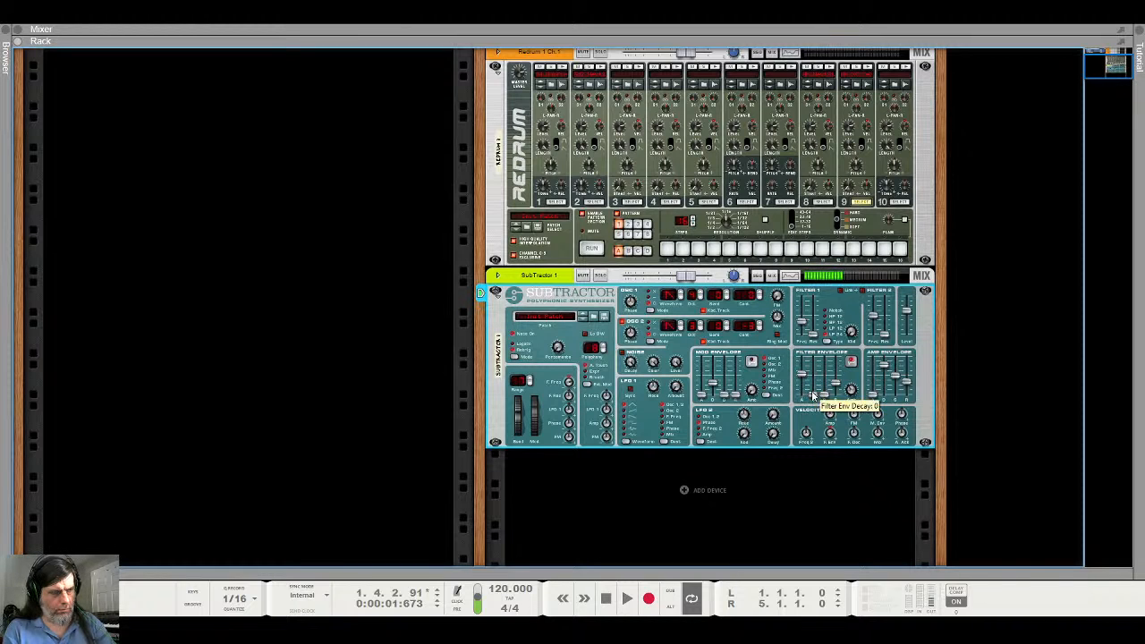
pyautogui.moveTo(811, 376); pyautogui.dragTo(810, 365)
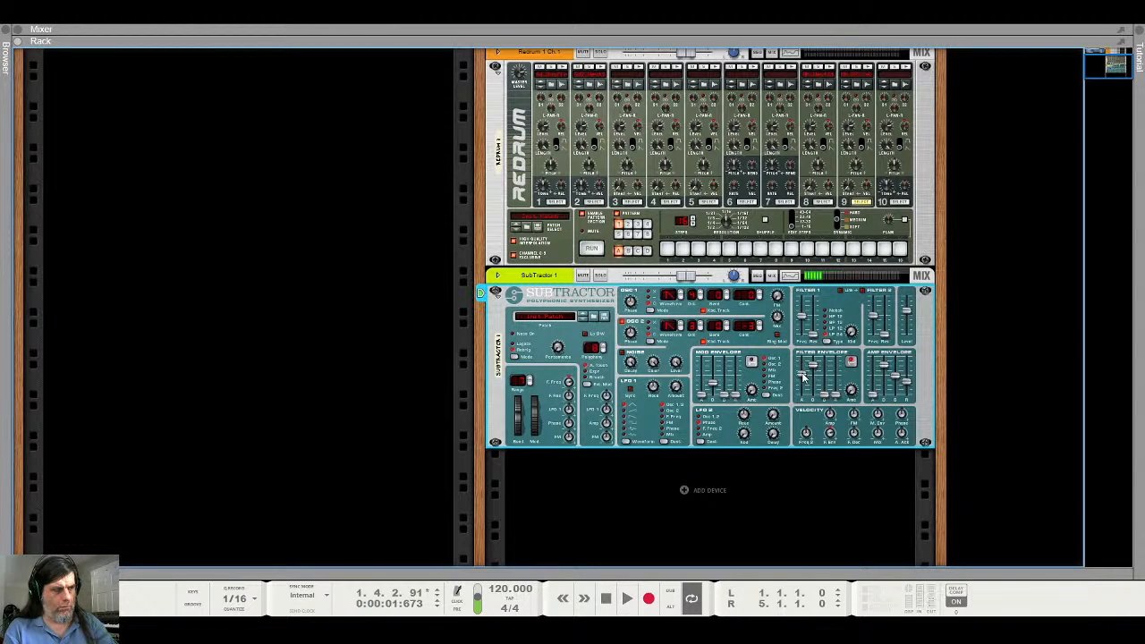
pyautogui.moveTo(803, 383); pyautogui.dragTo(803, 387)
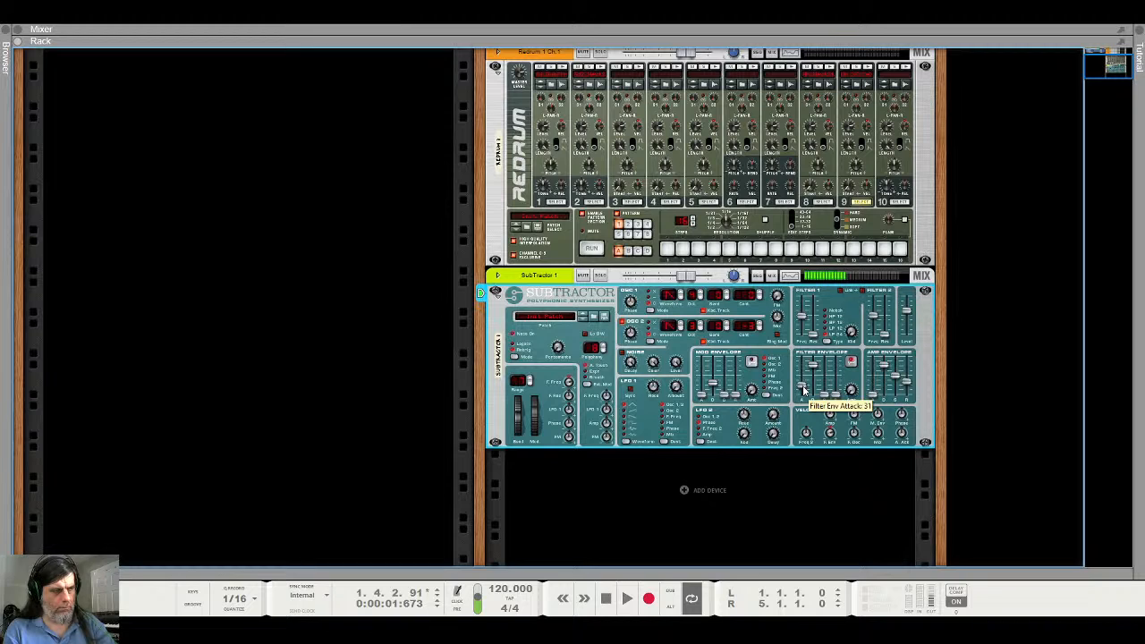
pyautogui.moveTo(805, 388)
pyautogui.mouseDown()
pyautogui.moveTo(805, 364)
pyautogui.moveTo(814, 390)
pyautogui.moveTo(804, 367)
pyautogui.moveTo(804, 383)
pyautogui.mouseUp()
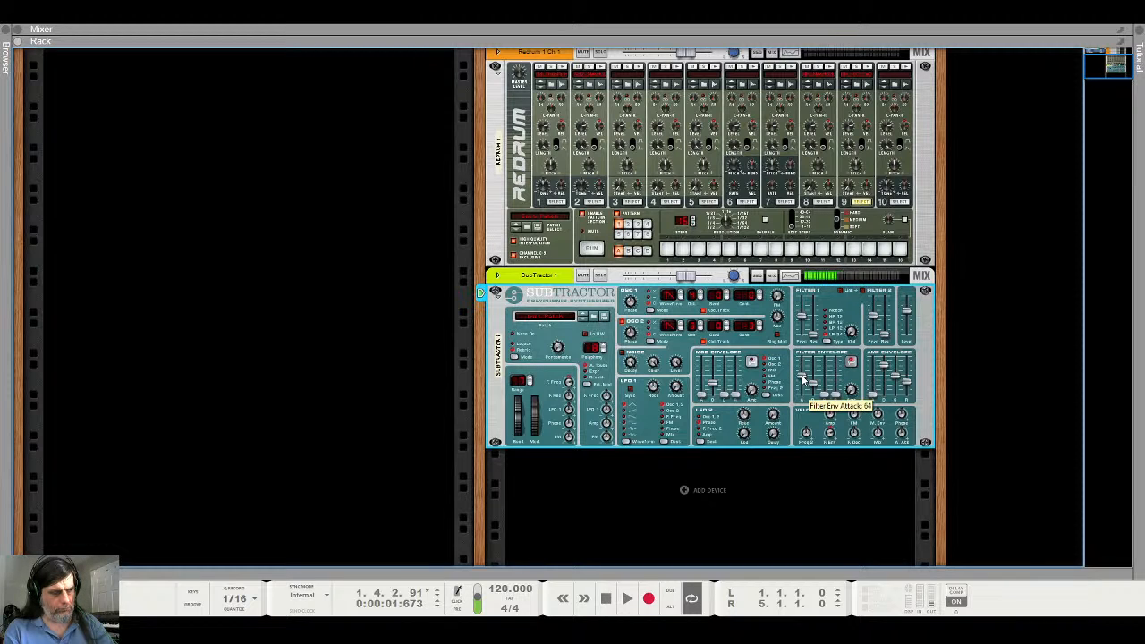
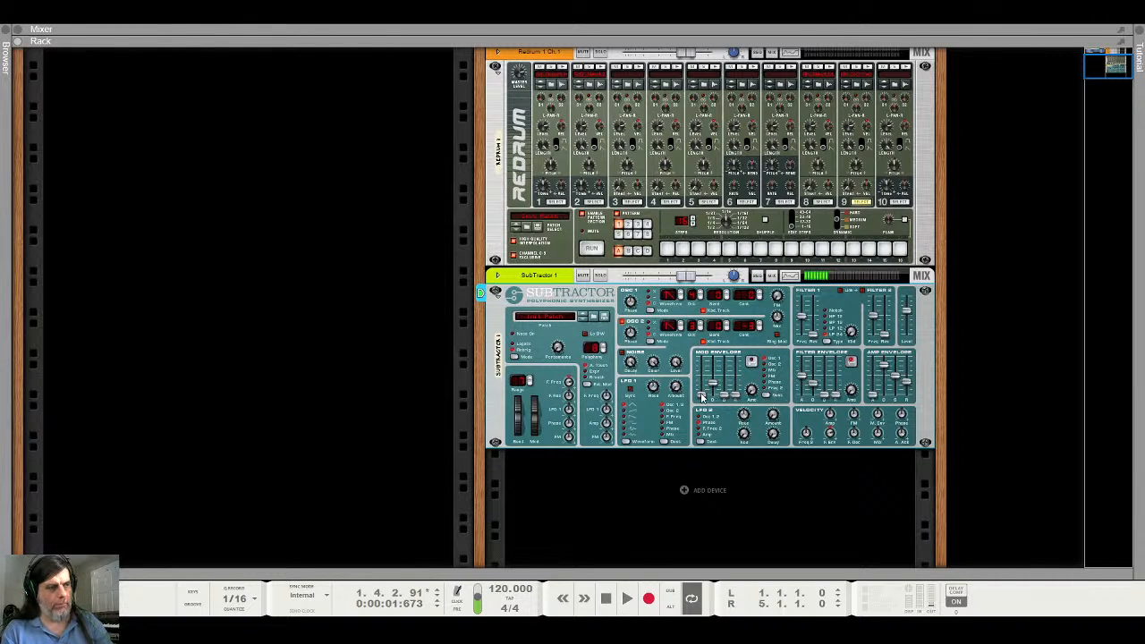
# Try raising the mod envelope's attack and release while playing notes
pyautogui.click(704, 380)
pyautogui.moveTo(703, 376)
pyautogui.mouseDown()
pyautogui.moveTo(704, 352)
pyautogui.moveTo(699, 392)
pyautogui.mouseUp()
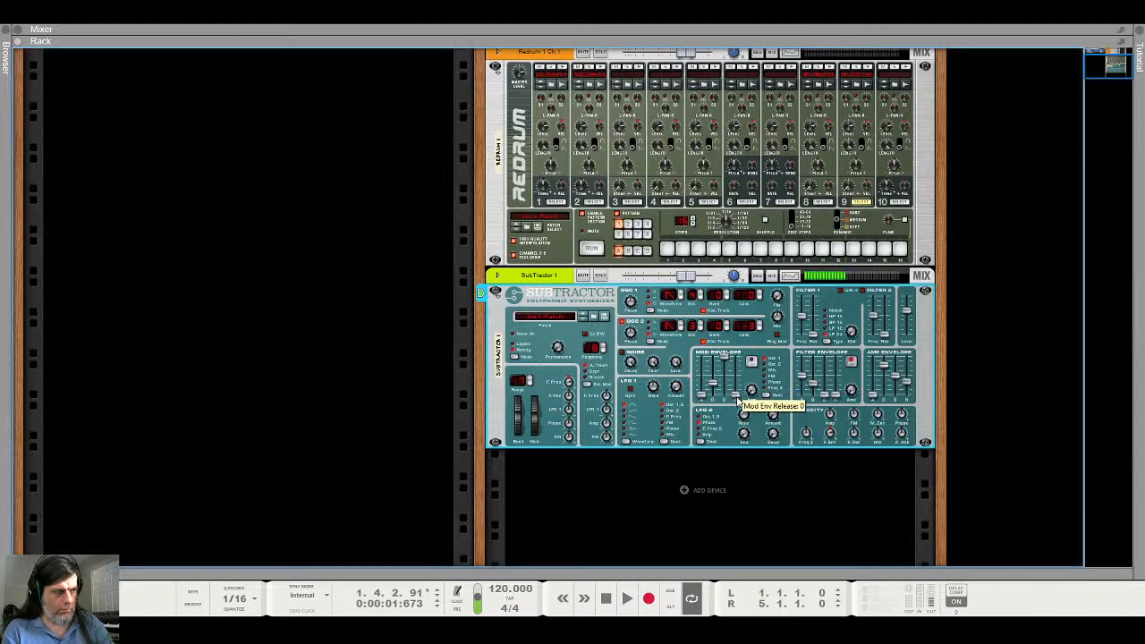
pyautogui.moveTo(736, 391); pyautogui.dragTo(737, 318)
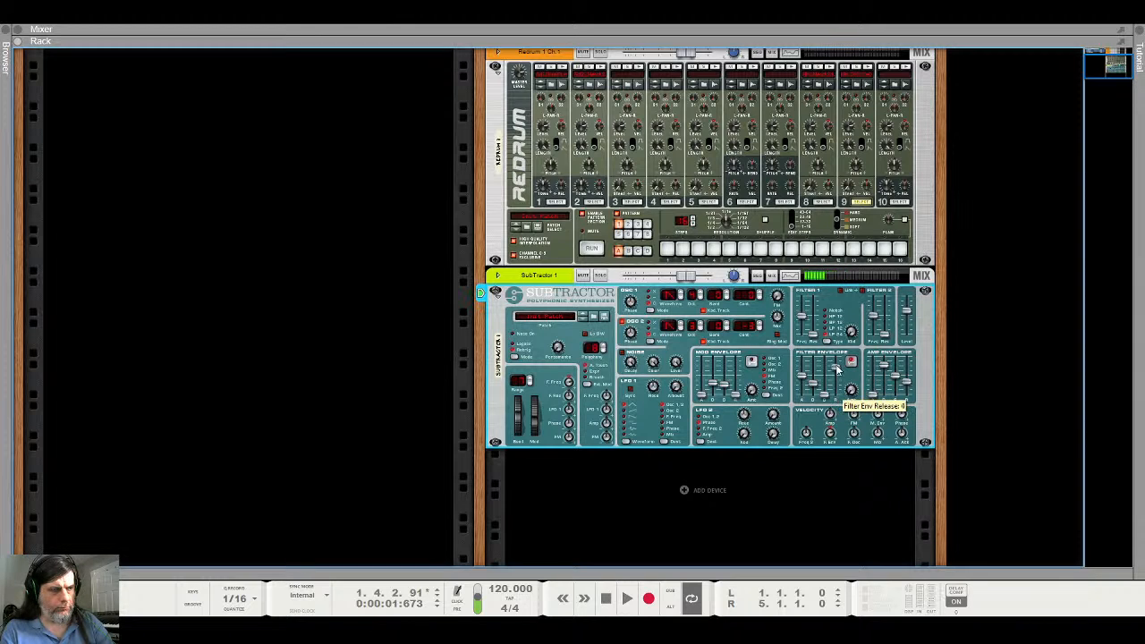
# Set the filter envelope's release to 0 and shorten its attack
pyautogui.moveTo(837, 367); pyautogui.dragTo(836, 426)
pyautogui.moveTo(803, 377)
pyautogui.mouseDown()
pyautogui.moveTo(809, 411)
pyautogui.moveTo(804, 363)
pyautogui.moveTo(803, 387)
pyautogui.mouseUp()
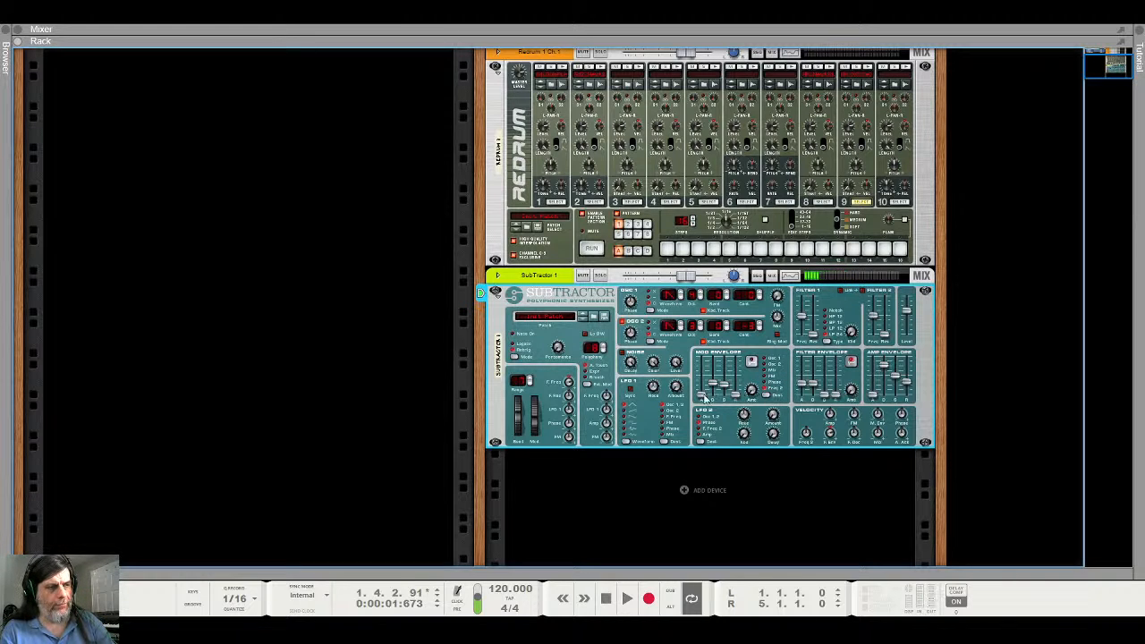
# Adjust the filter envelope's attack and pull the mod envelope's attack, decay, sustain and release down to minimum
pyautogui.moveTo(701, 394); pyautogui.dragTo(735, 355)
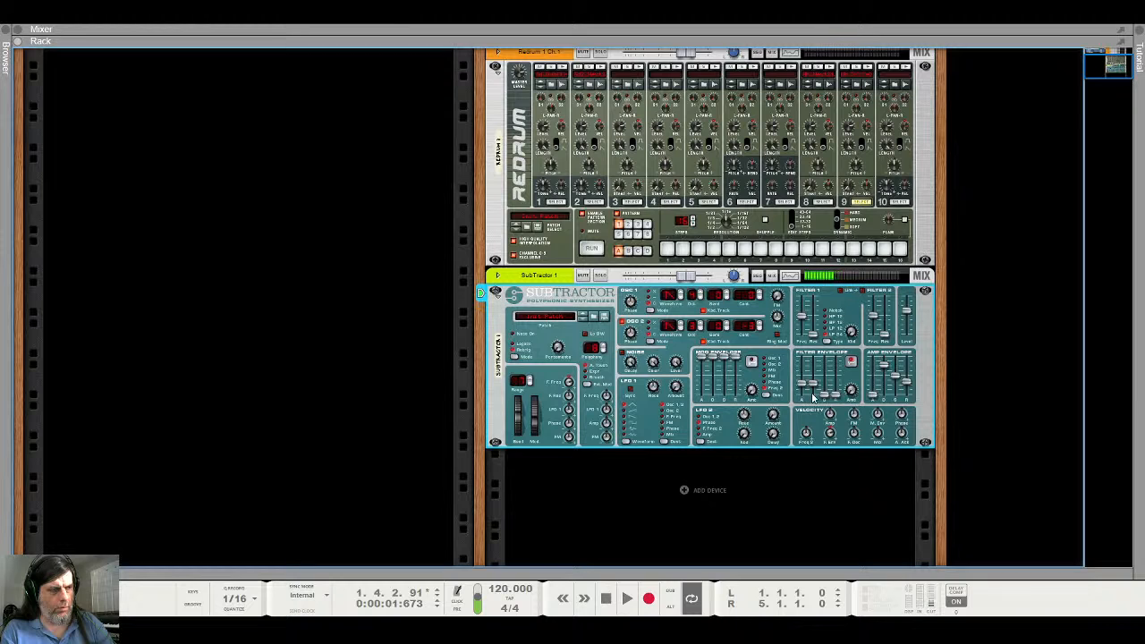
pyautogui.moveTo(803, 385)
pyautogui.mouseDown()
pyautogui.moveTo(802, 402)
pyautogui.moveTo(803, 362)
pyautogui.moveTo(812, 408)
pyautogui.moveTo(812, 358)
pyautogui.moveTo(802, 385)
pyautogui.mouseUp()
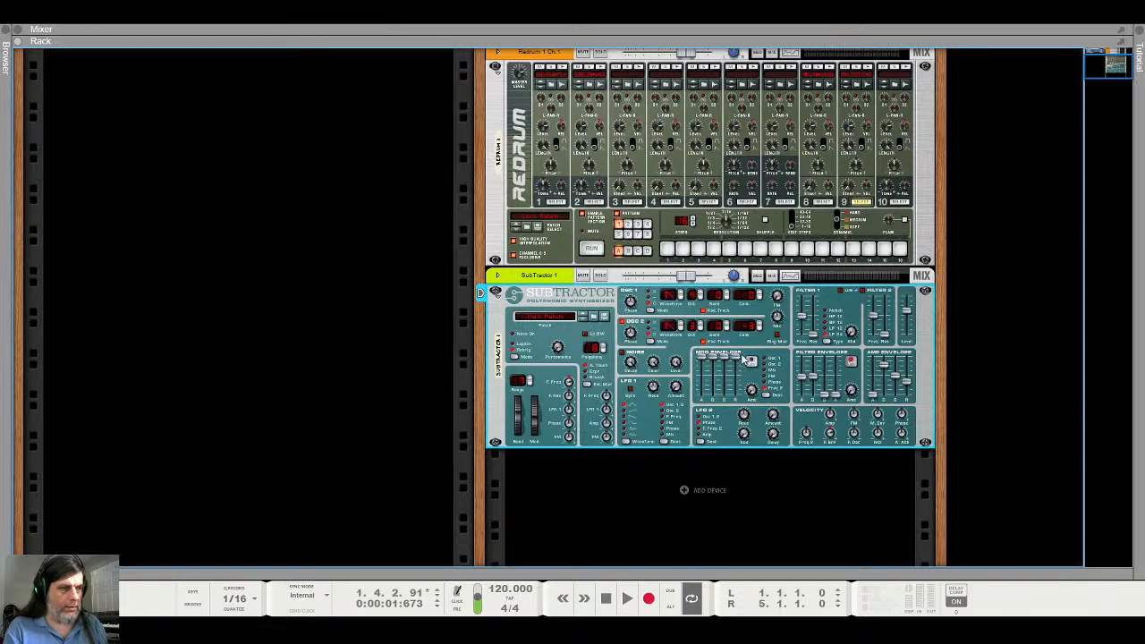
pyautogui.moveTo(707, 358)
pyautogui.mouseDown()
pyautogui.moveTo(709, 447)
pyautogui.moveTo(709, 425)
pyautogui.mouseUp()
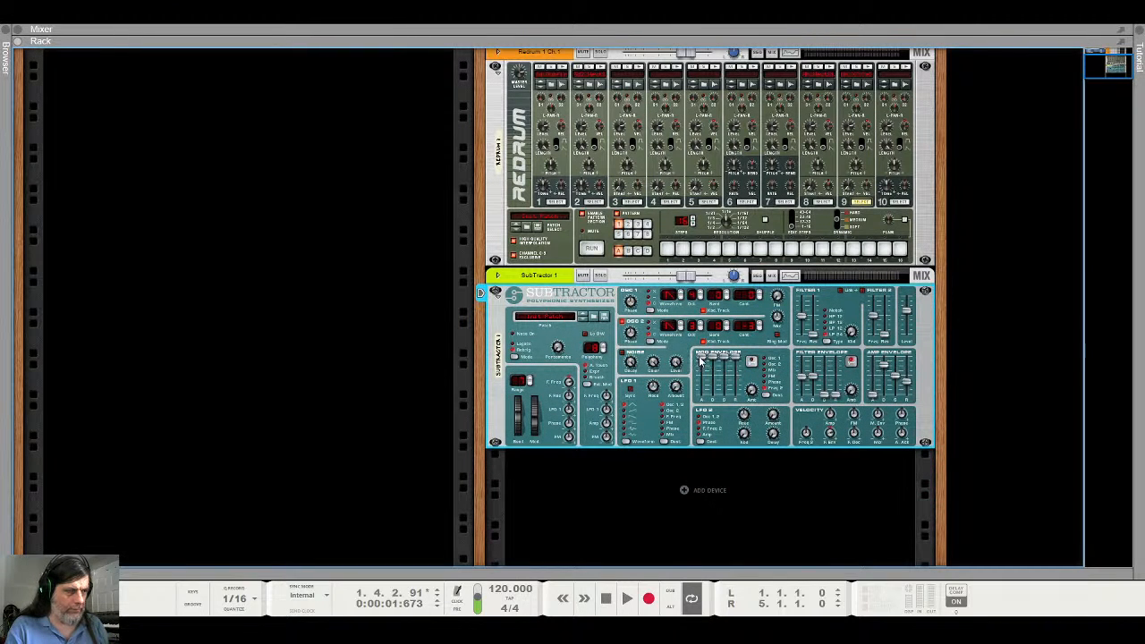
pyautogui.moveTo(703, 359); pyautogui.dragTo(713, 395)
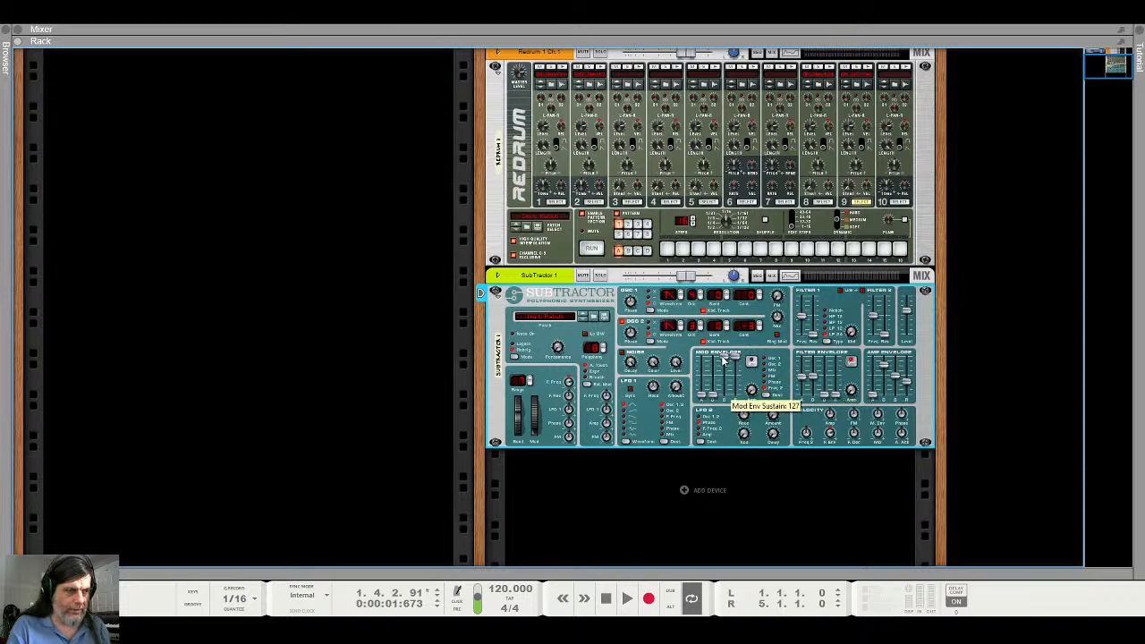
pyautogui.moveTo(723, 358); pyautogui.dragTo(733, 412)
pyautogui.moveTo(734, 360); pyautogui.dragTo(735, 398)
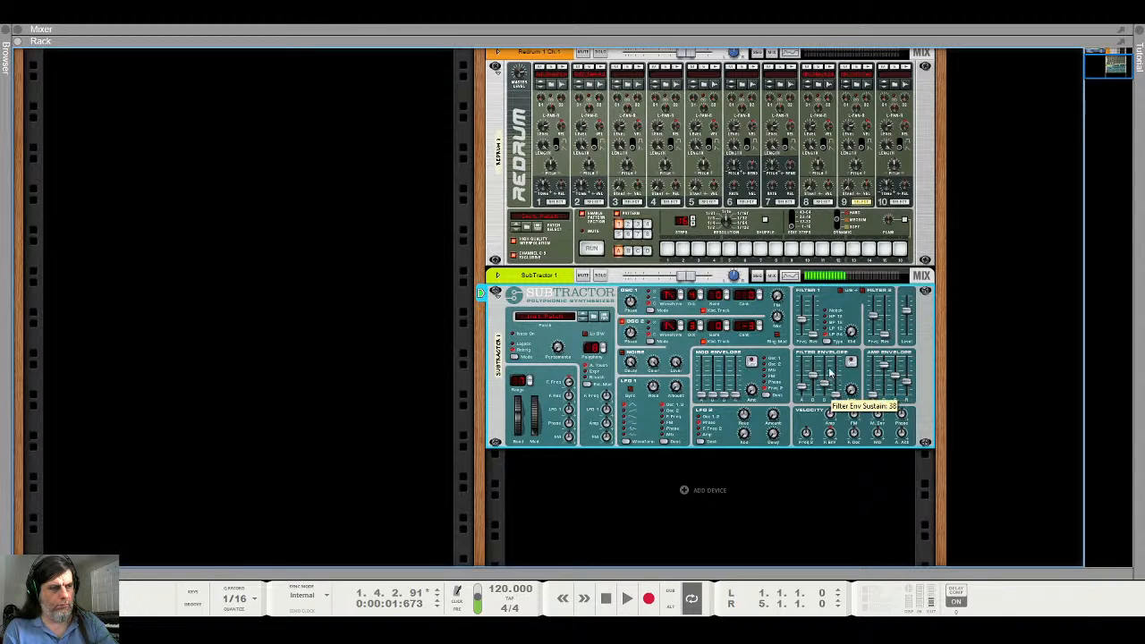
# Lower the Filter 1 frequency, turn on Filter 2 linked to it, then reduce Filter 2's frequency and raise its resonance
pyautogui.moveTo(801, 322); pyautogui.dragTo(802, 331)
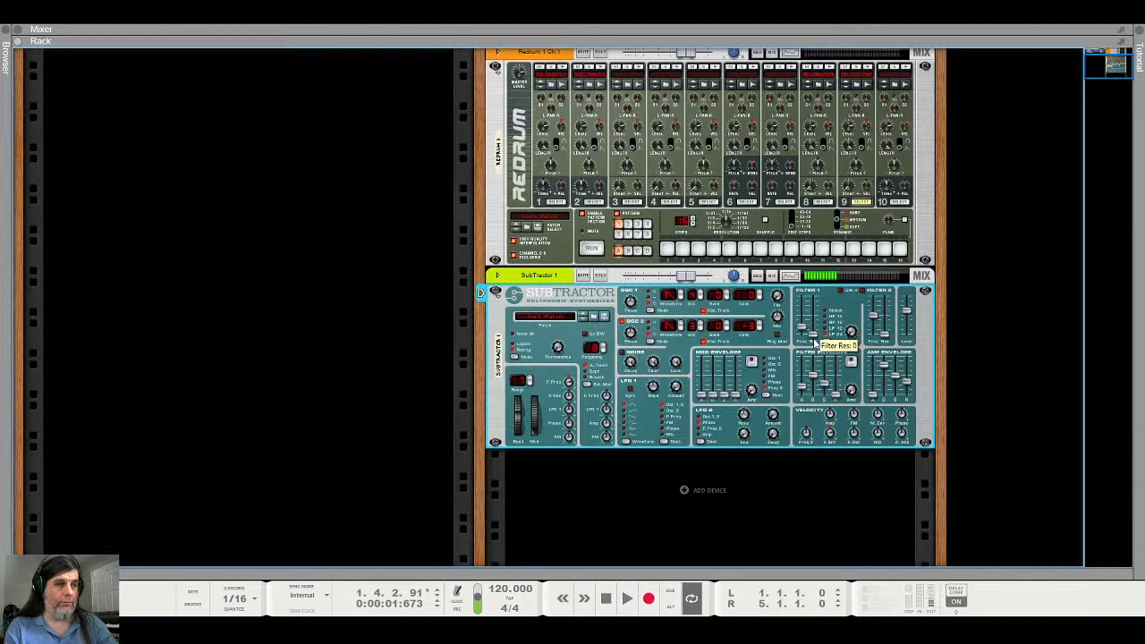
pyautogui.moveTo(805, 332); pyautogui.dragTo(802, 327)
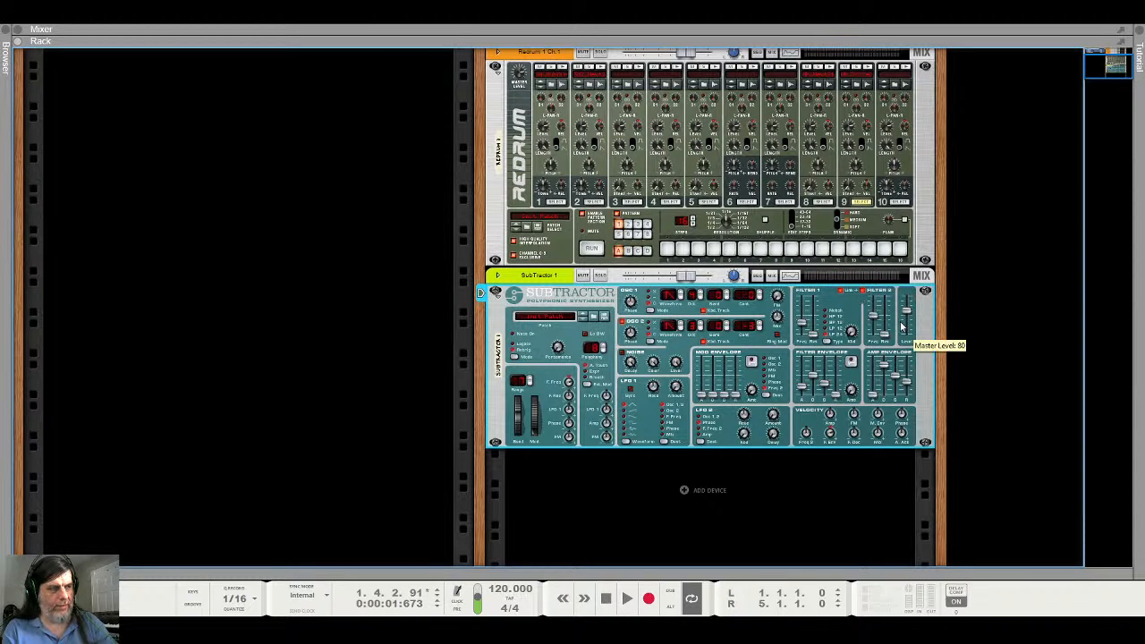
pyautogui.moveTo(875, 319)
pyautogui.mouseDown()
pyautogui.moveTo(877, 334)
pyautogui.moveTo(889, 307)
pyautogui.moveTo(886, 319)
pyautogui.mouseUp()
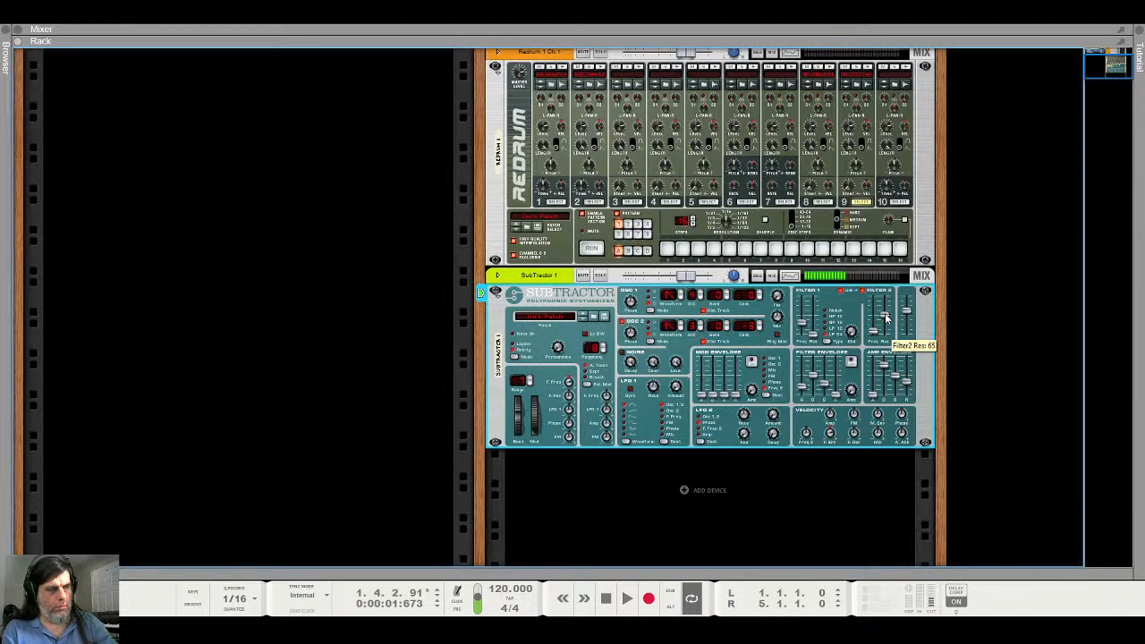
pyautogui.moveTo(808, 322); pyautogui.dragTo(803, 332)
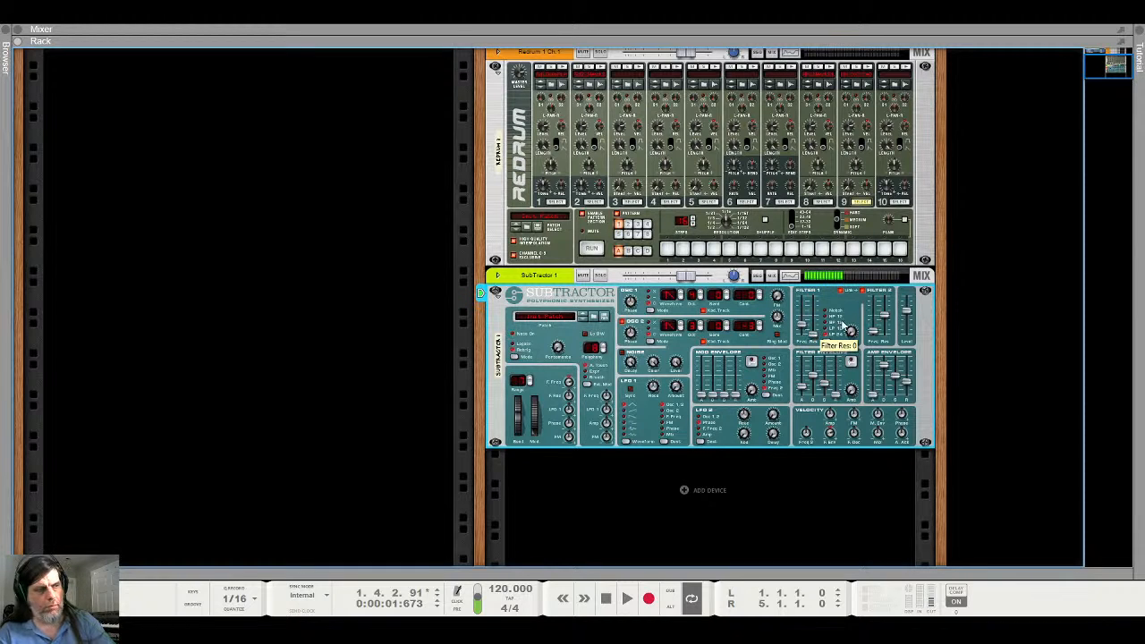
pyautogui.moveTo(885, 309); pyautogui.dragTo(882, 312)
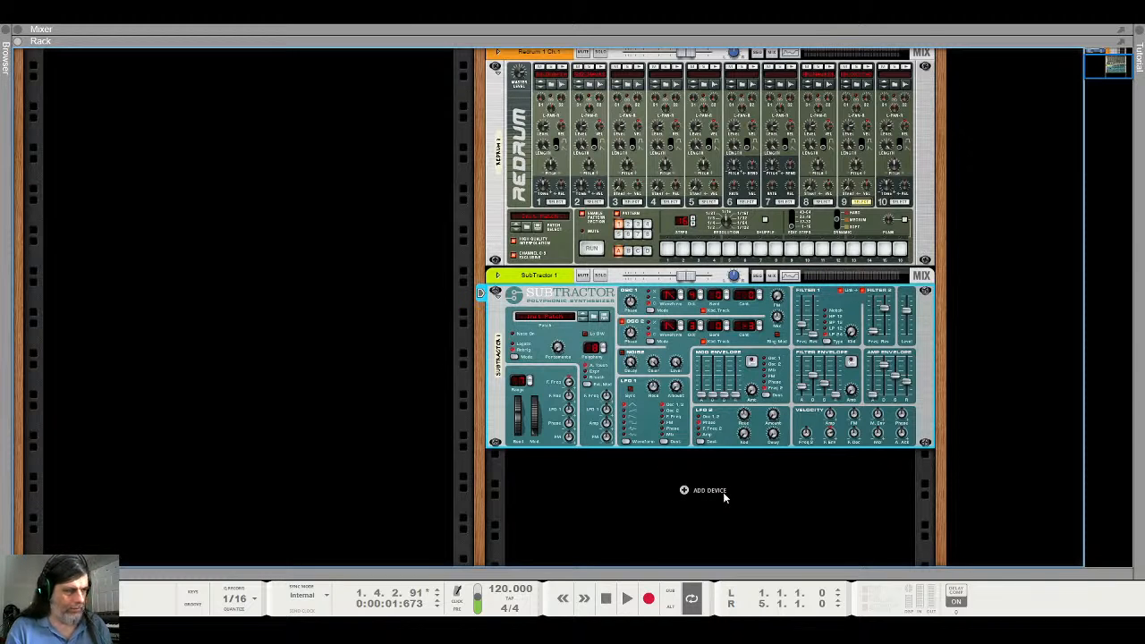
# Show the mixer, rack and sequencer together, and return the SubTractor track from note editing to the arrangement
pyautogui.press('F6')
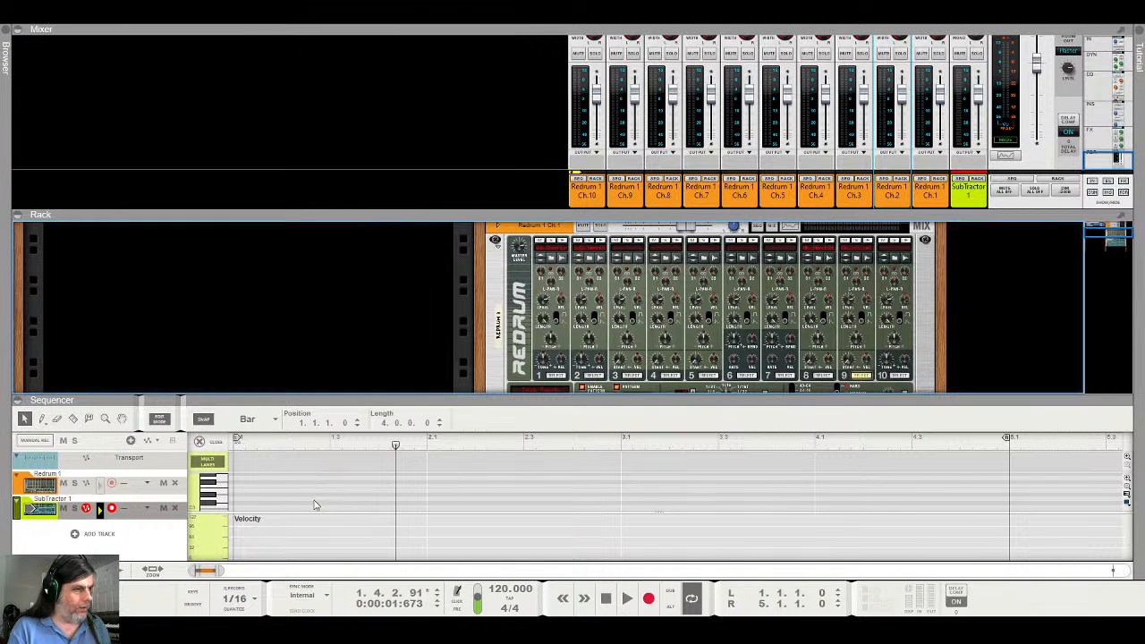
pyautogui.click(204, 421)
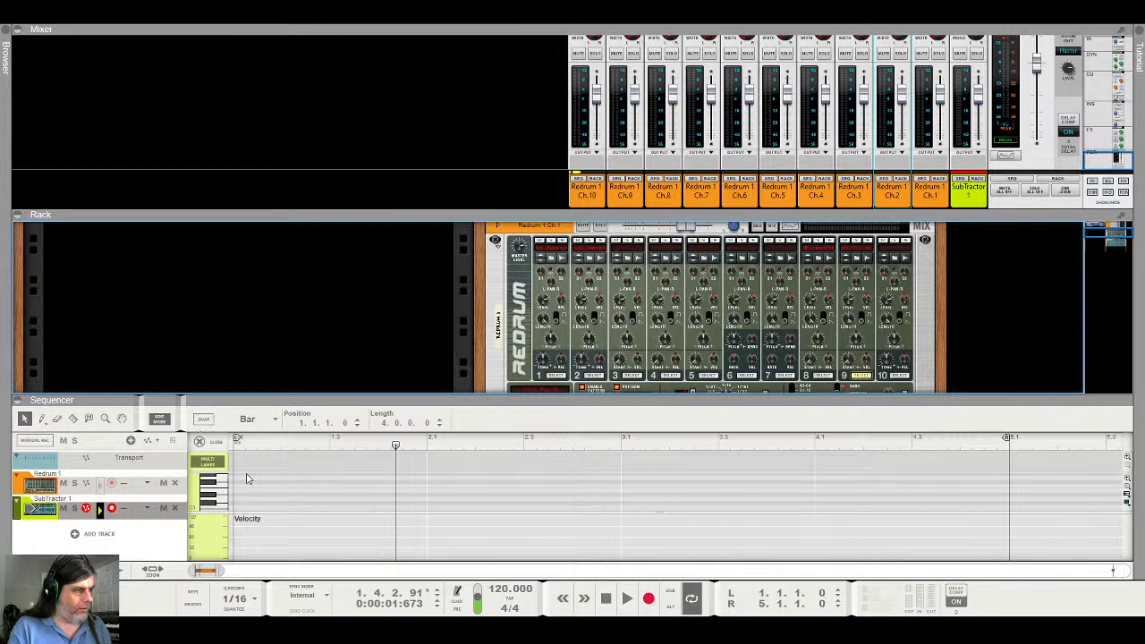
pyautogui.click(205, 419)
pyautogui.click(206, 442)
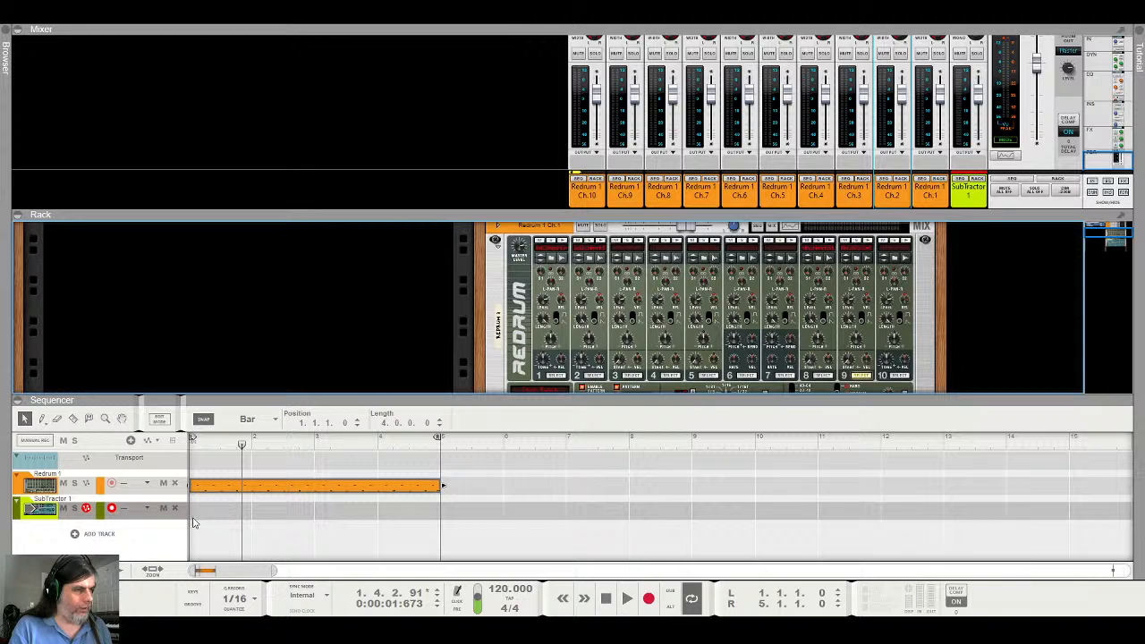
# Set the song tempo to 107 and play the drum loop from the start to check it
pyautogui.click(606, 608)
pyautogui.press('space')
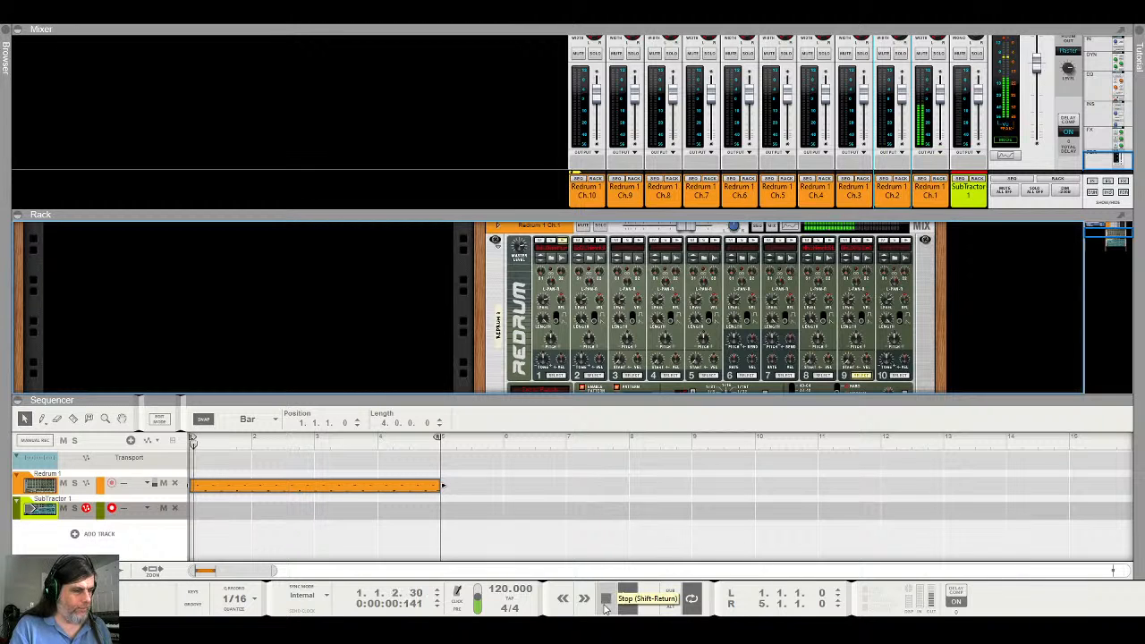
pyautogui.press('space')
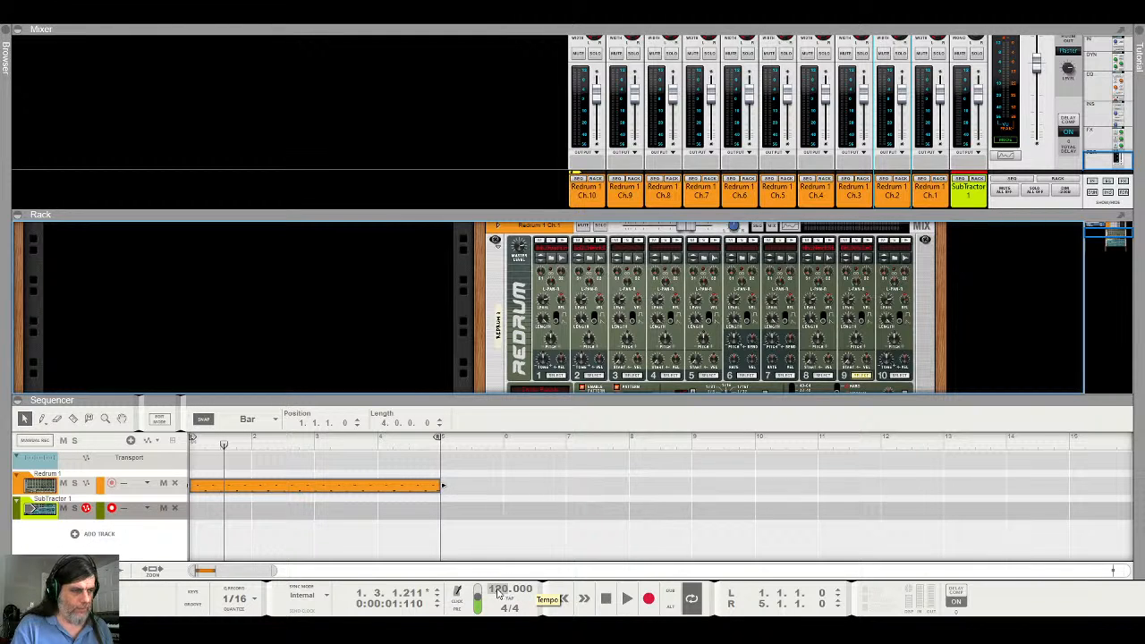
pyautogui.moveTo(498, 594); pyautogui.dragTo(501, 618)
pyautogui.press('space')
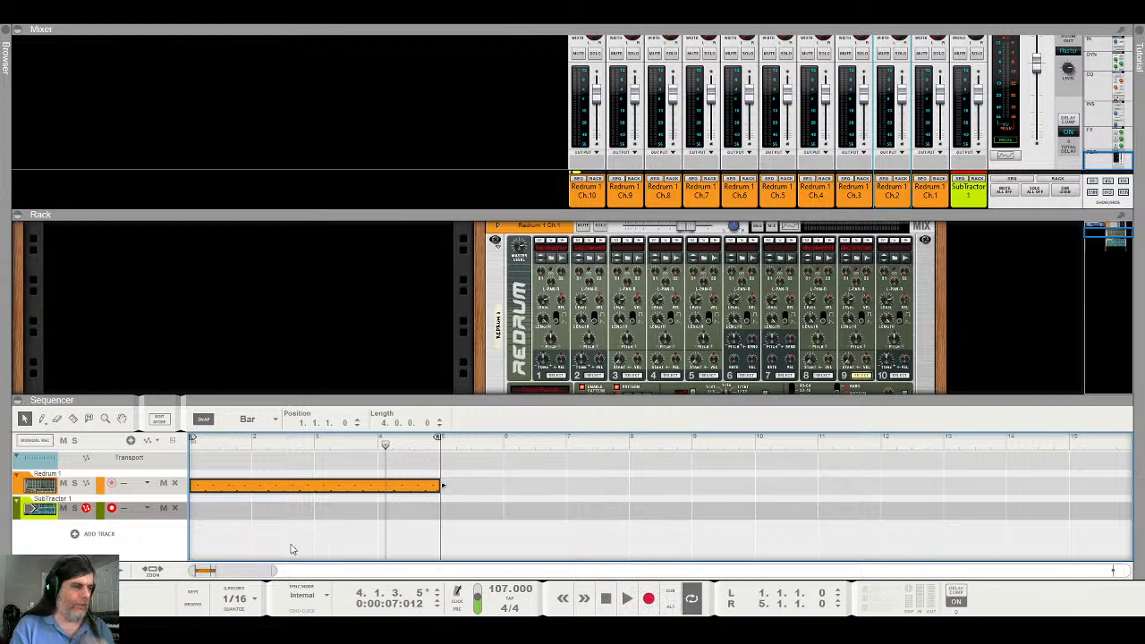
# Draw a one-bar clip at bar 1 on the SubTractor track and open it in an enlarged note editor
pyautogui.press('w')
pyautogui.click(211, 509)
pyautogui.press('q')
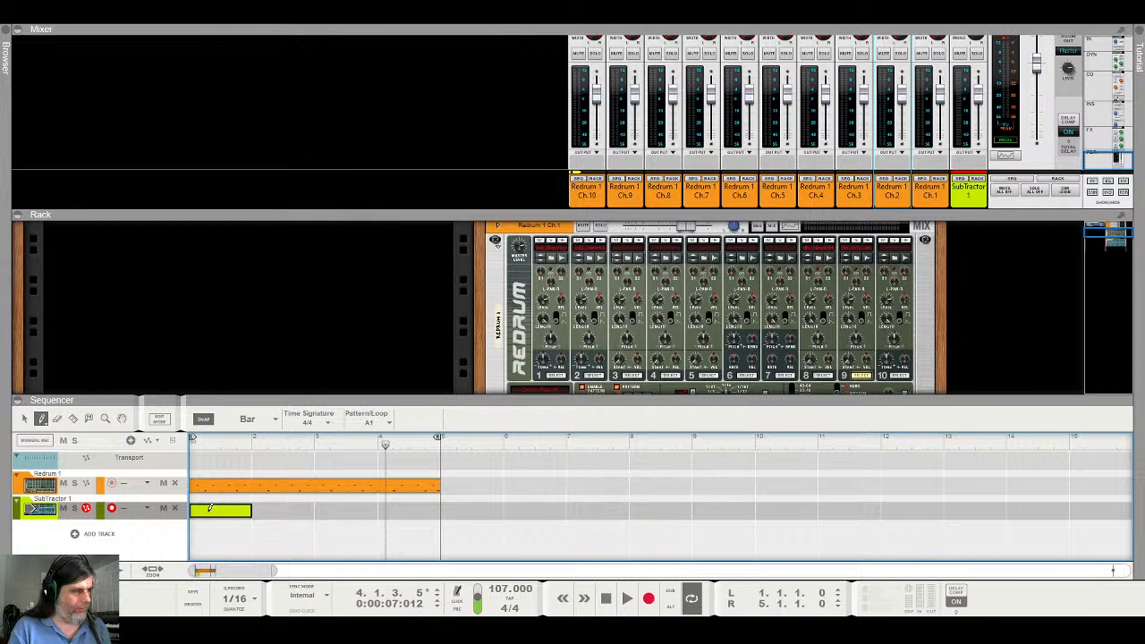
pyautogui.doubleClick(227, 515)
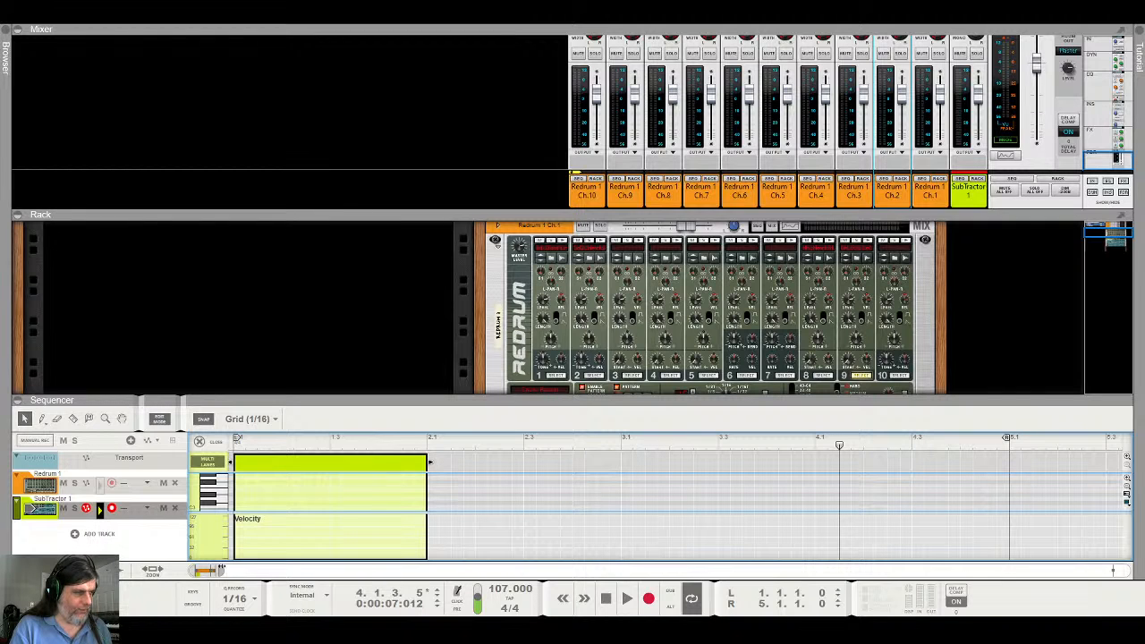
pyautogui.moveTo(220, 570); pyautogui.dragTo(199, 571)
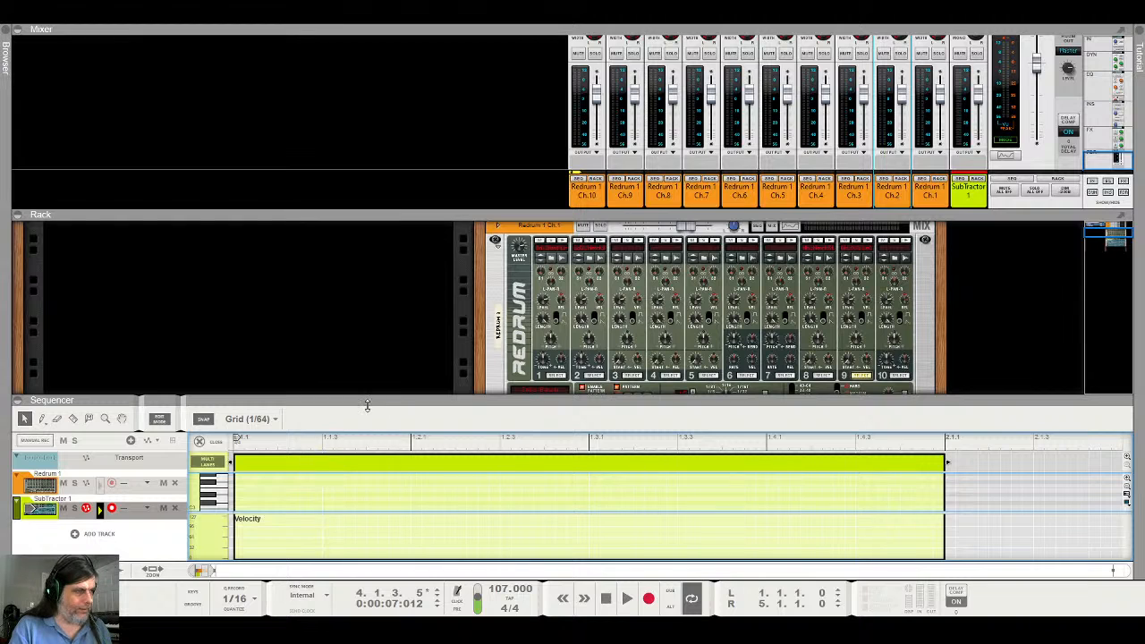
pyautogui.moveTo(365, 397); pyautogui.dragTo(364, 40)
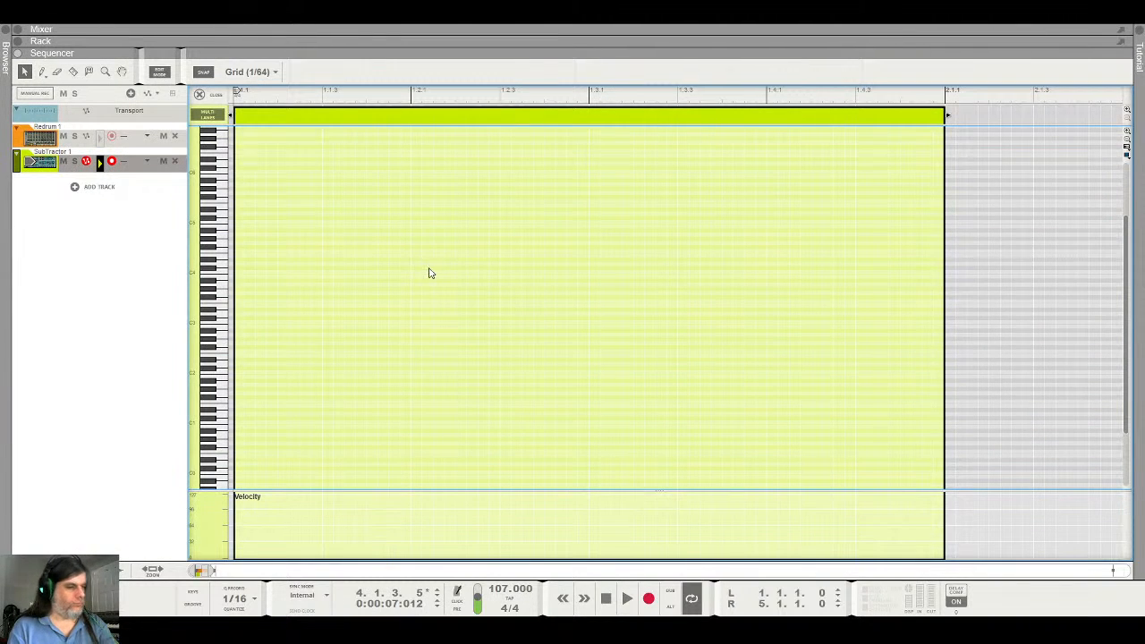
# Try a 60-tick A1 note at the very start of the clip and play it back with the drums
pyautogui.click(239, 386)
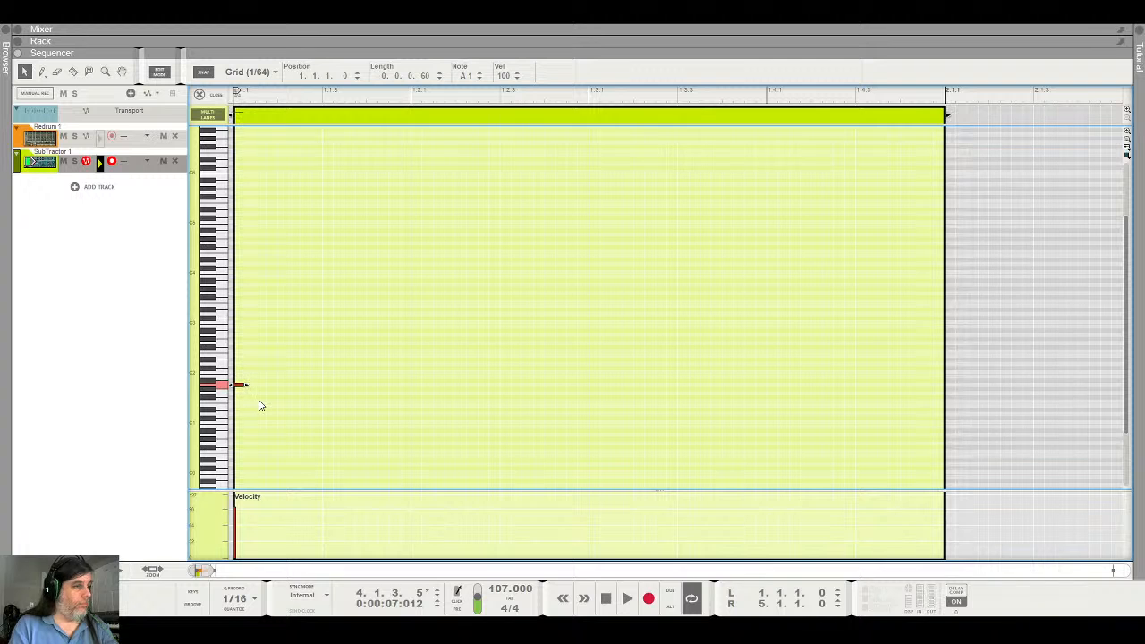
pyautogui.press('space')
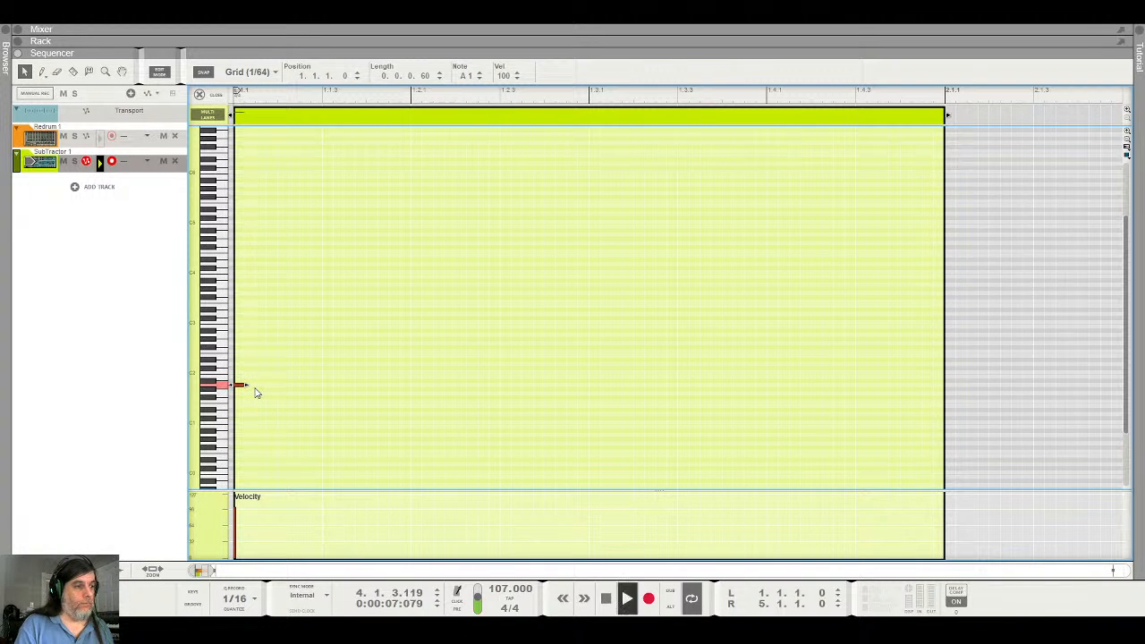
pyautogui.press('space')
pyautogui.click(605, 606)
pyautogui.press('space')
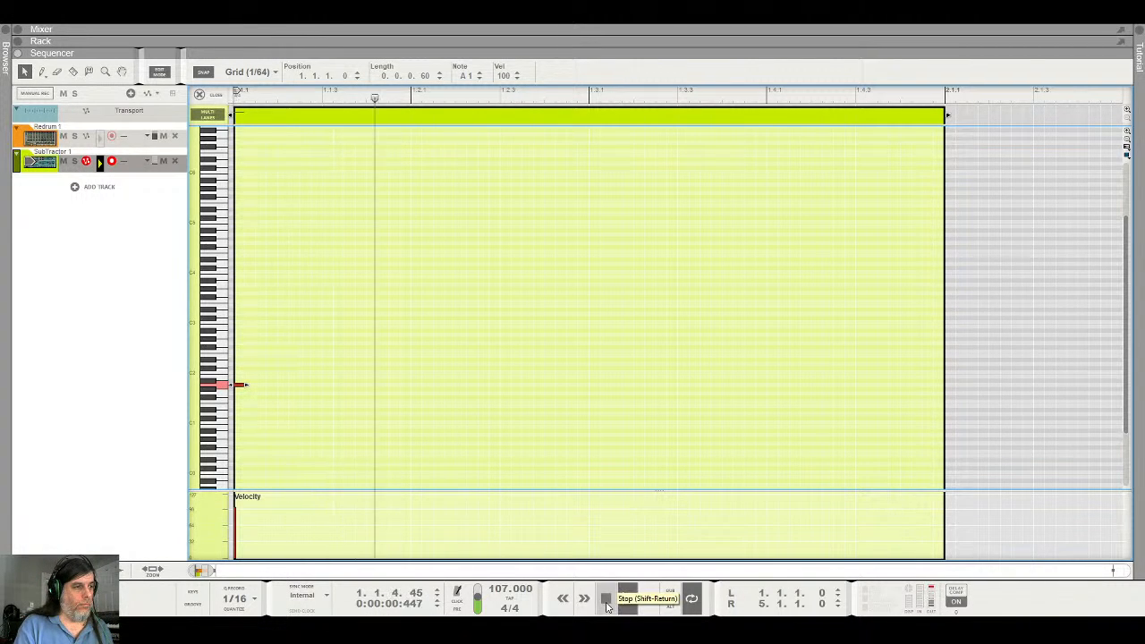
pyautogui.press('space')
pyautogui.press('space')
pyautogui.press('space')
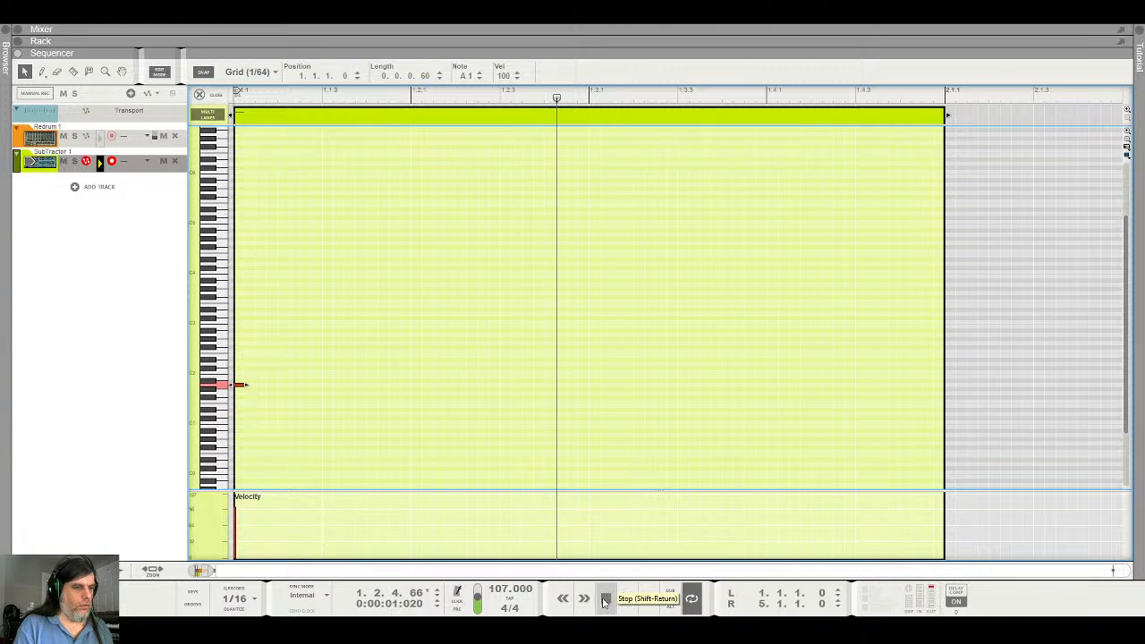
pyautogui.click(606, 607)
pyautogui.click(605, 607)
pyautogui.press('space')
pyautogui.press('space')
pyautogui.press('space')
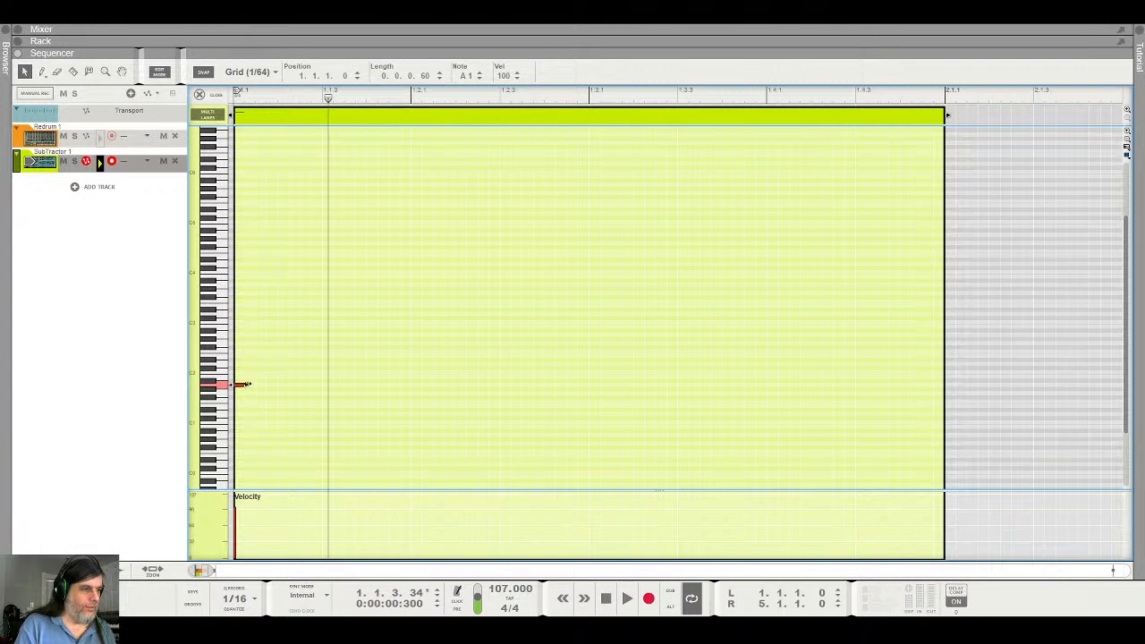
# Lengthen the A1 note to 180 ticks and play it back with the drums
pyautogui.press('space')
pyautogui.press('space')
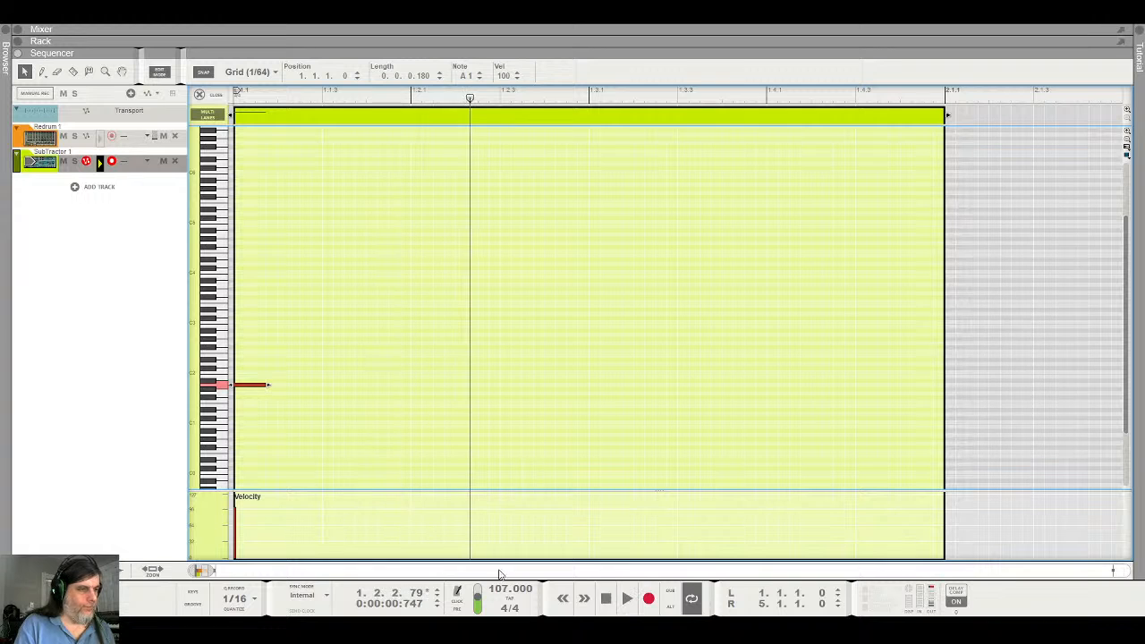
pyautogui.click(624, 600)
pyautogui.click(606, 600)
pyautogui.click(607, 599)
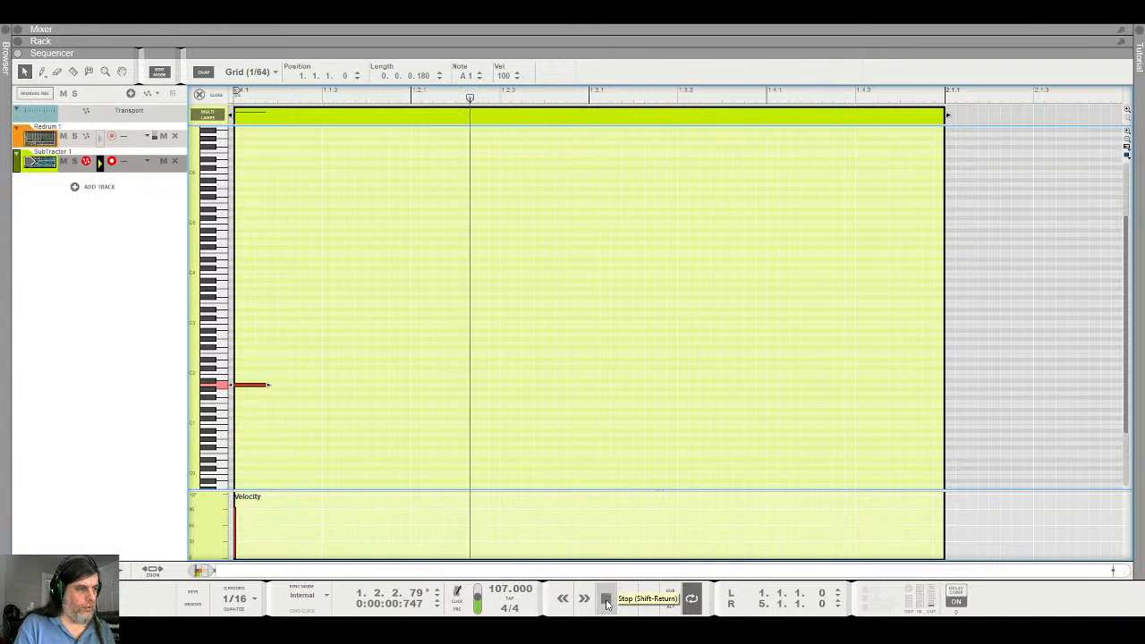
pyautogui.click(606, 599)
pyautogui.press('space')
pyautogui.press('space')
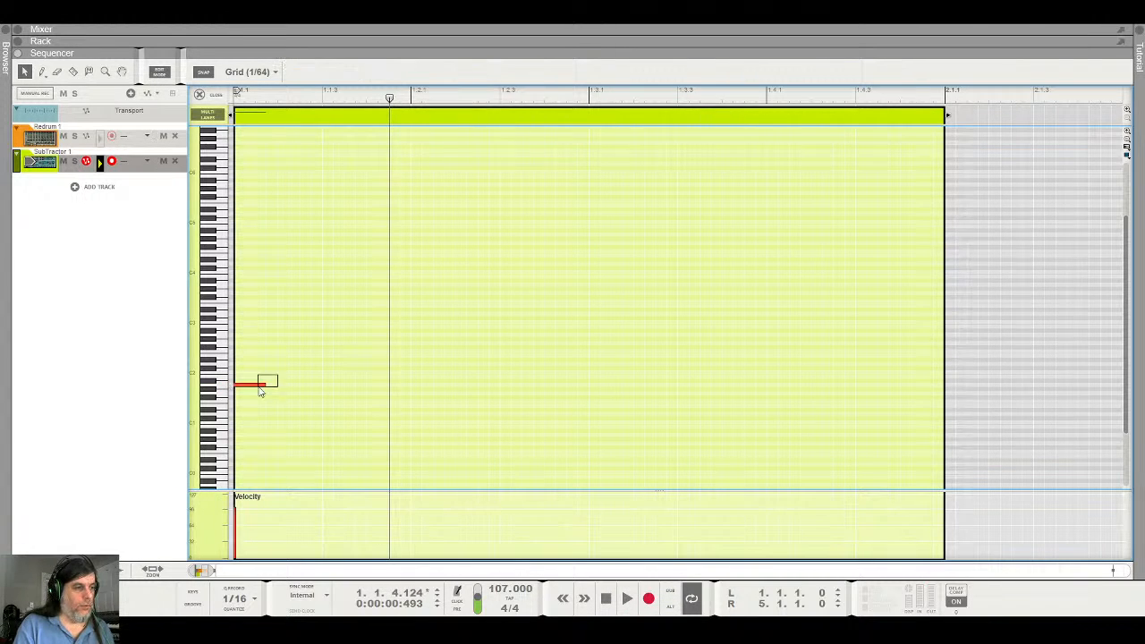
# Duplicate the A1 note directly after itself and play the two notes from the start
pyautogui.hotkey('ctrl', 'd')
pyautogui.press('space')
pyautogui.press('space')
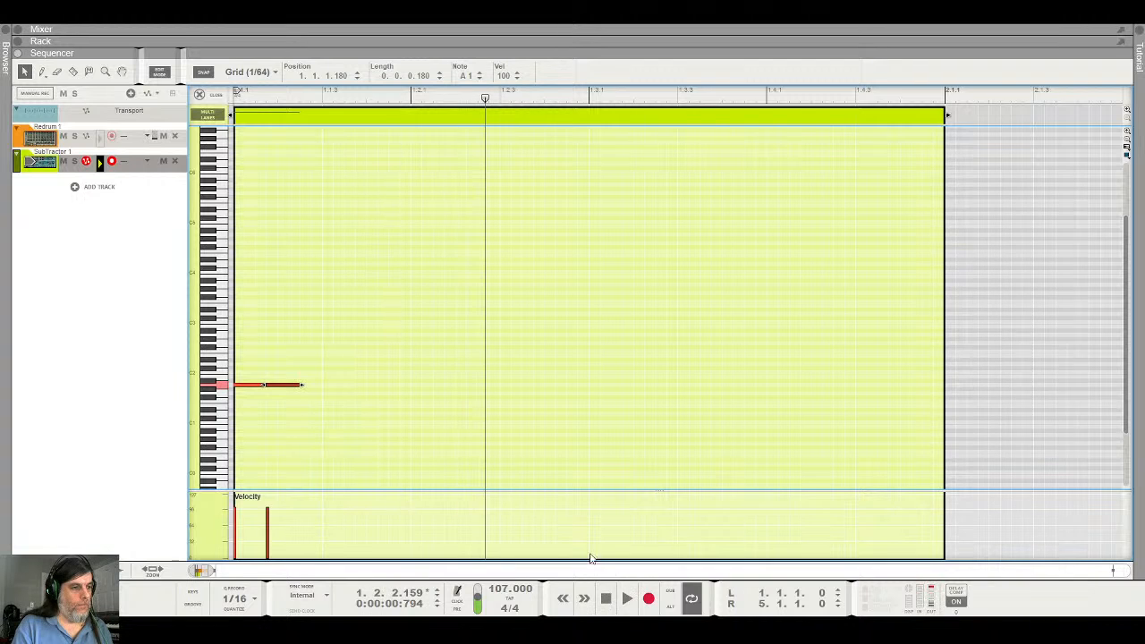
pyautogui.click(610, 600)
pyautogui.press('space')
pyautogui.press('space')
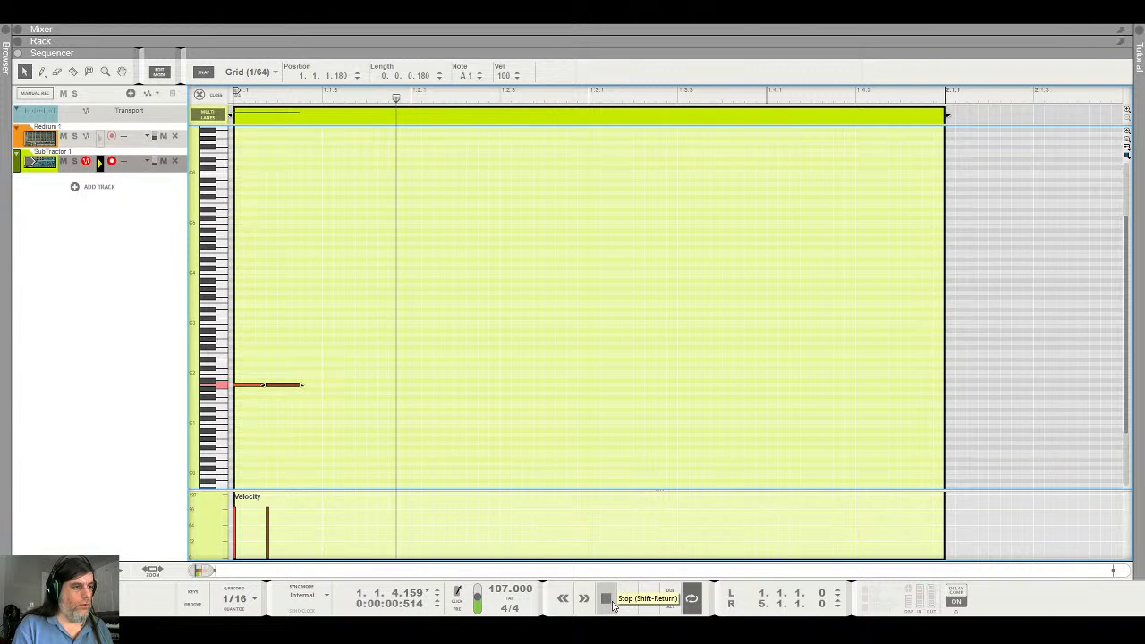
# Duplicate the pair of A1 notes and move the copies to position 1.1.3.60
pyautogui.moveTo(313, 359); pyautogui.dragTo(234, 416)
pyautogui.hotkey('ctrl', 'd')
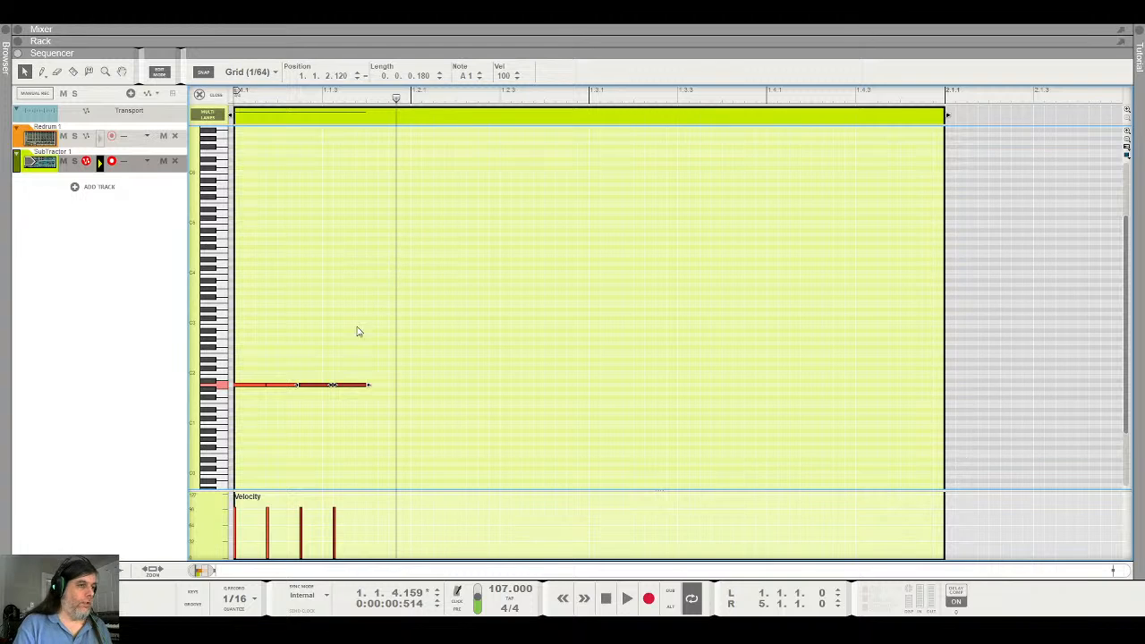
pyautogui.moveTo(354, 380)
pyautogui.mouseDown()
pyautogui.moveTo(364, 386)
pyautogui.moveTo(315, 396)
pyautogui.moveTo(355, 391)
pyautogui.mouseUp()
pyautogui.click(354, 382)
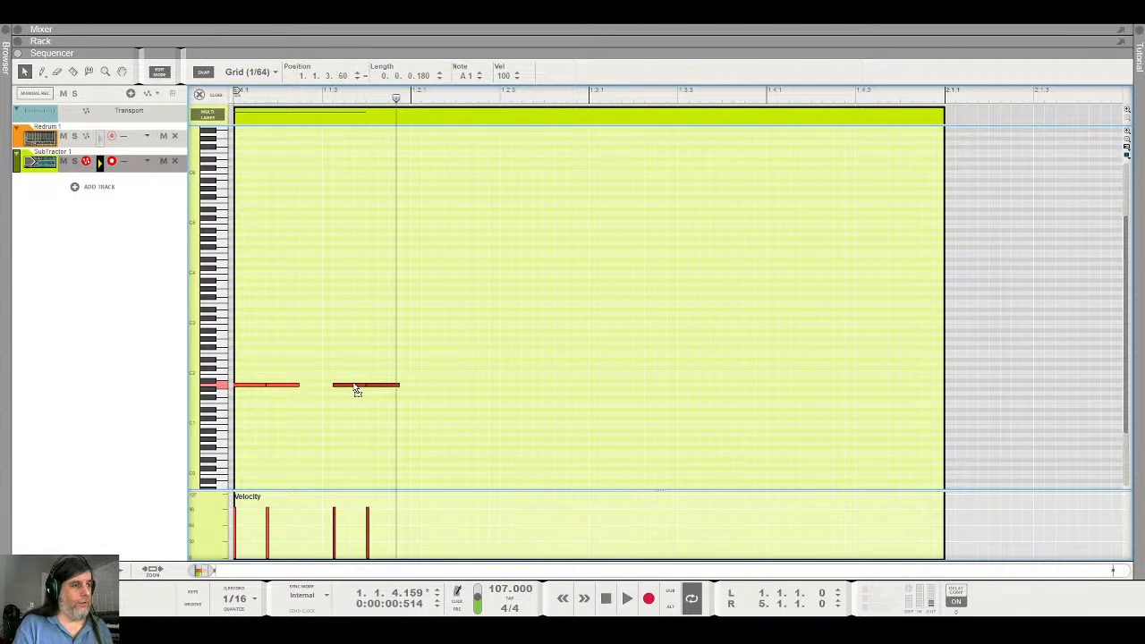
# Play the four-note pattern from the start, then delete all notes from the clip
pyautogui.click(601, 593)
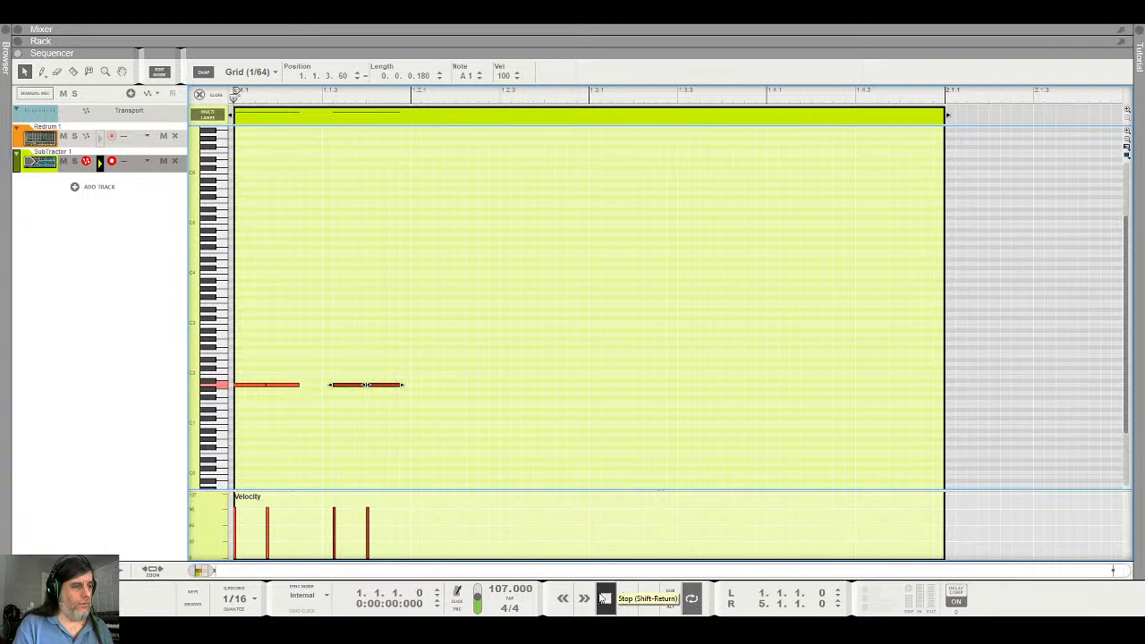
pyautogui.press('space')
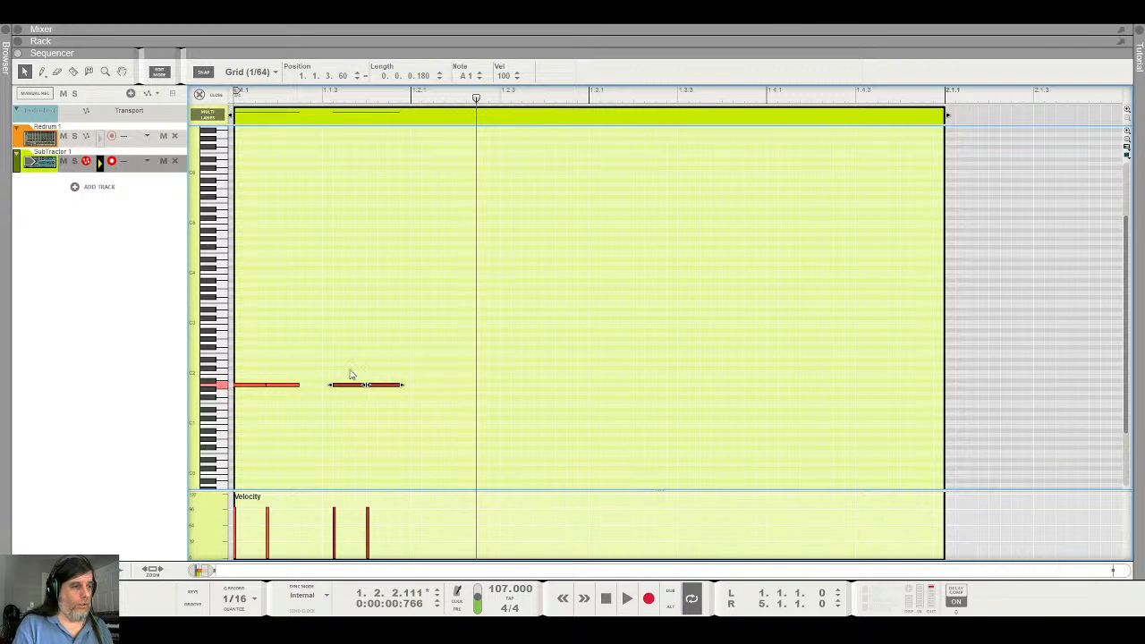
pyautogui.moveTo(416, 367); pyautogui.dragTo(198, 425)
pyautogui.press('Delete')
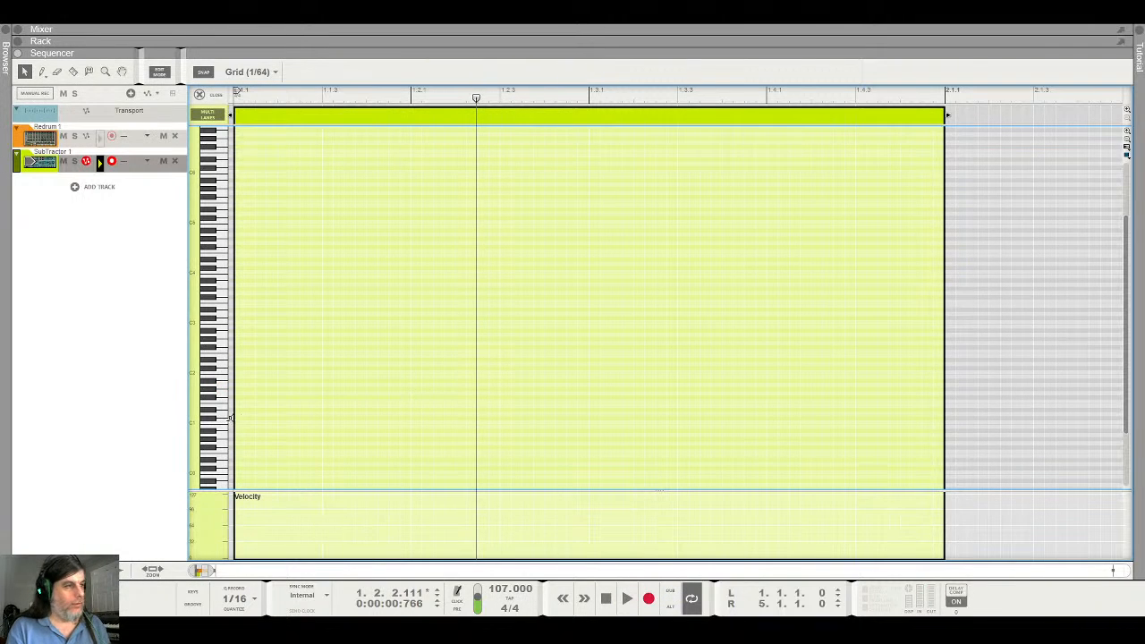
# Close the emptied SubTractor clip and delete it from the arrangement
pyautogui.click(241, 387)
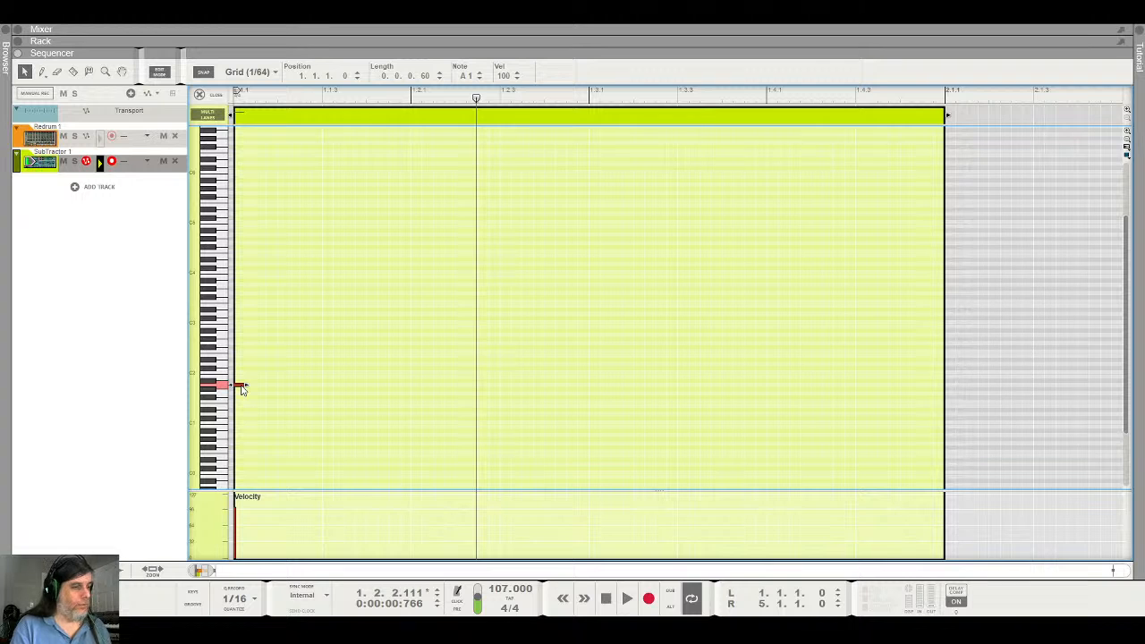
pyautogui.press('Delete')
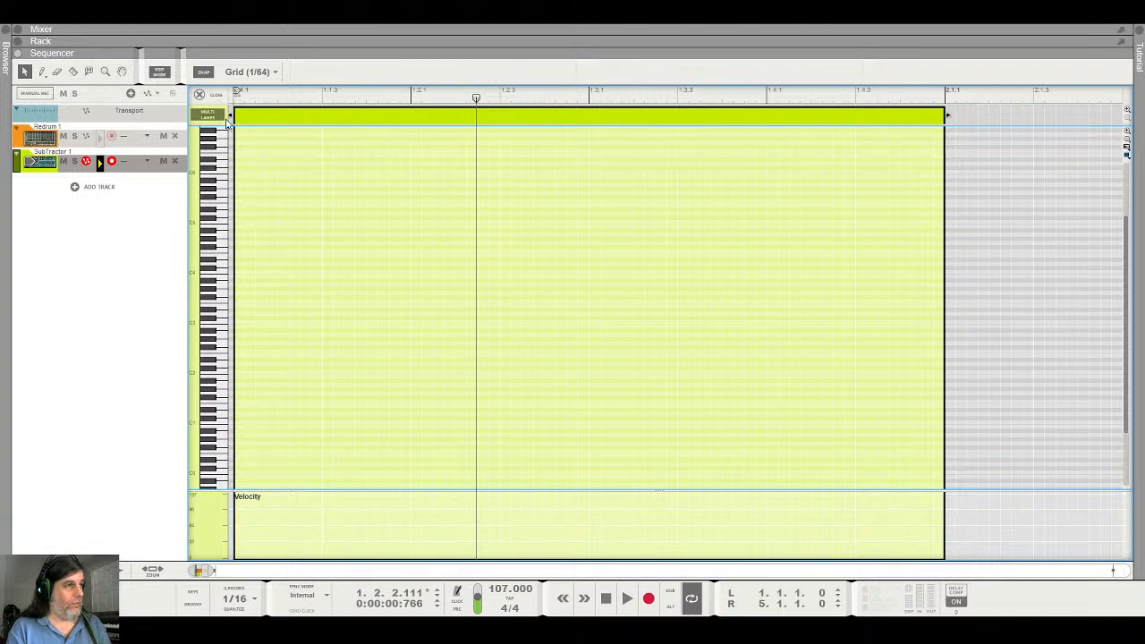
pyautogui.click(199, 94)
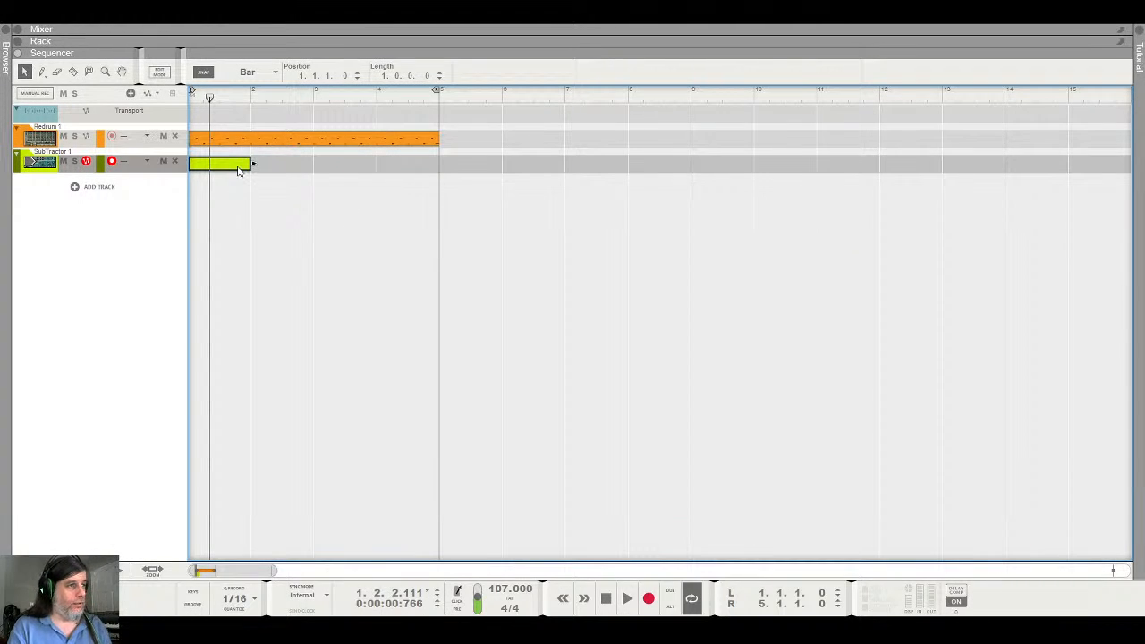
pyautogui.press('Delete')
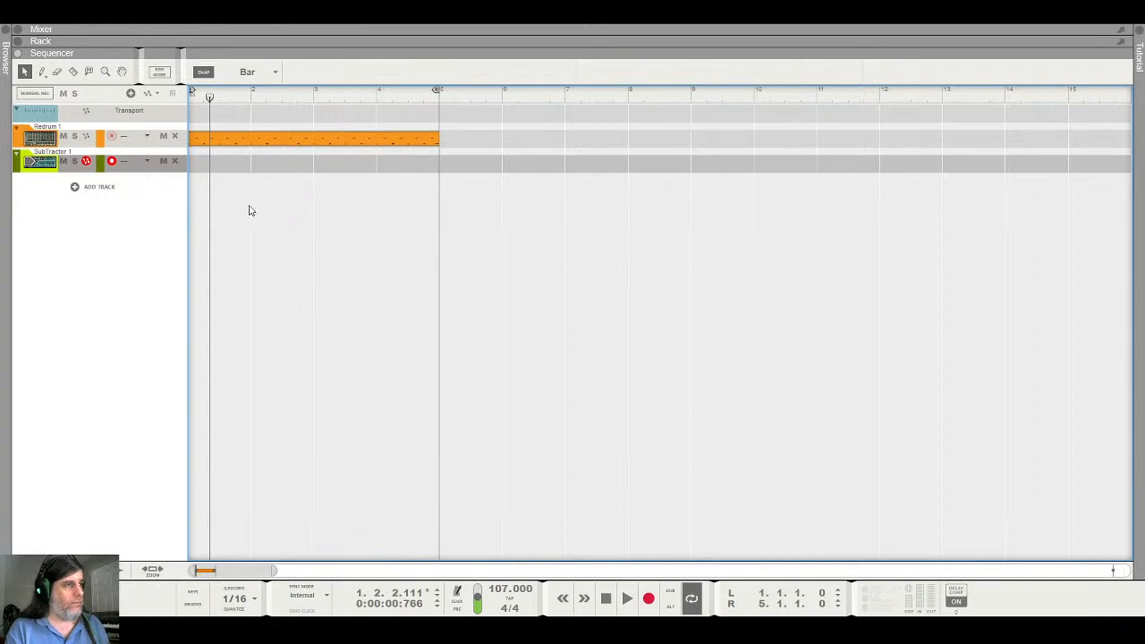
# Set the tempo to 85 BPM, play the drums from the start, and return to the beginning
pyautogui.click(606, 600)
pyautogui.moveTo(497, 590); pyautogui.dragTo(497, 615)
pyautogui.press('space')
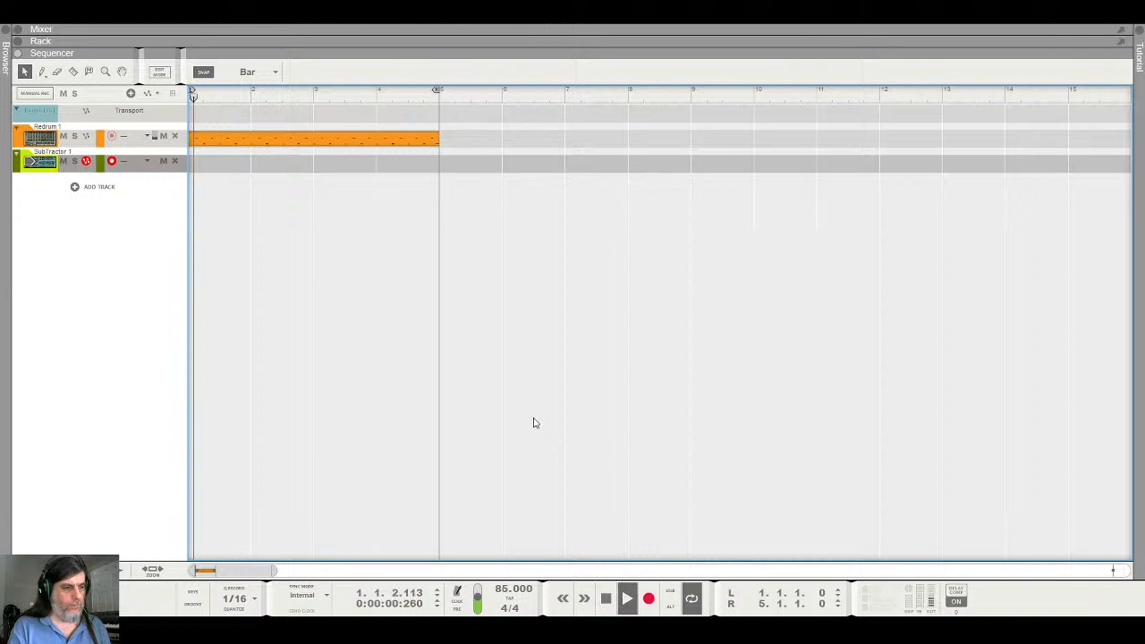
pyautogui.click(605, 598)
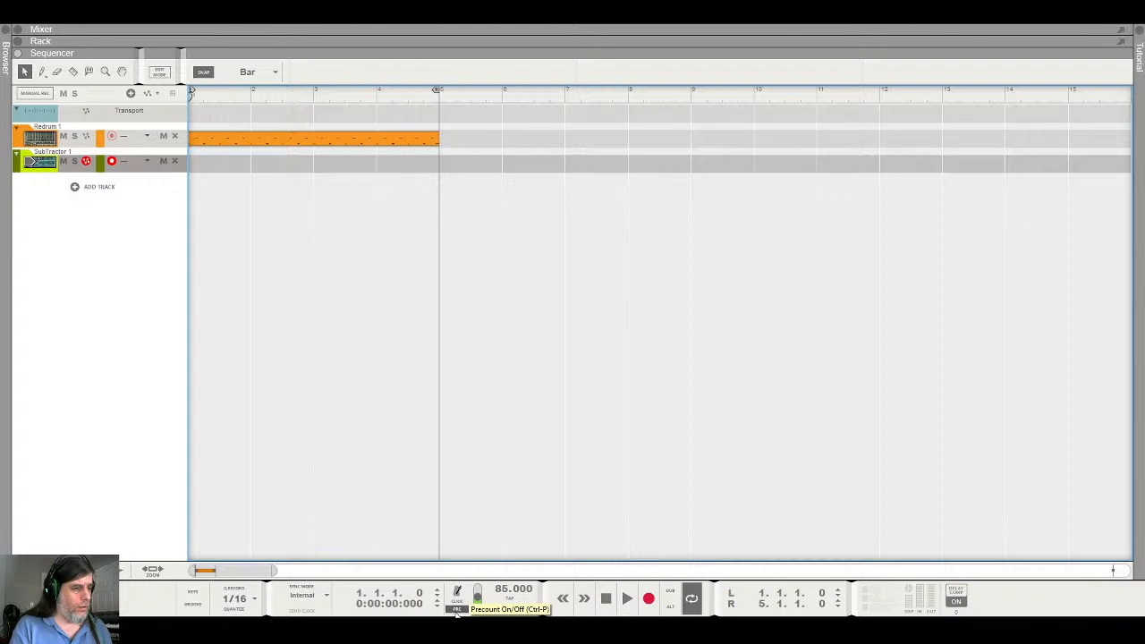
# Record a four-bar SubTractor part over the drums with the precount on, and return to the song start
pyautogui.click(649, 599)
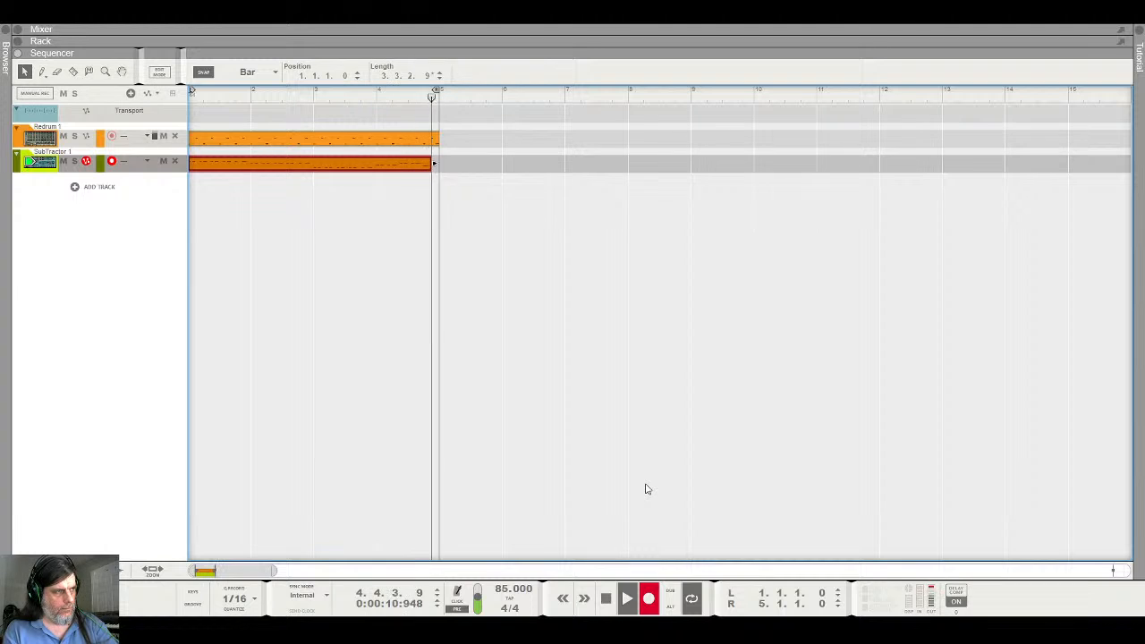
pyautogui.press('space')
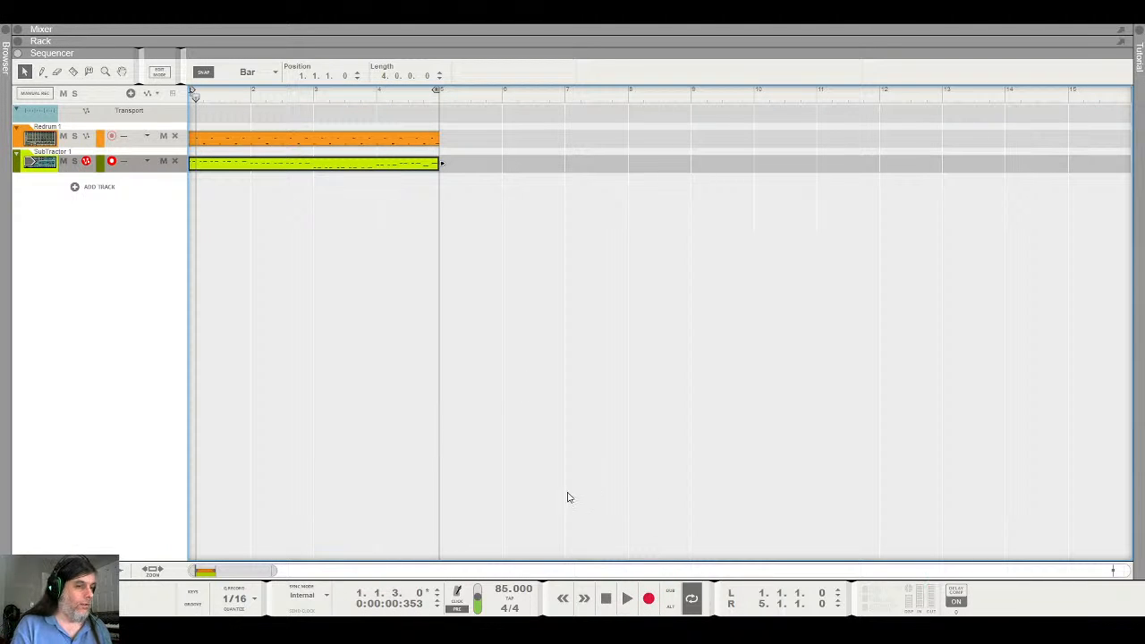
pyautogui.click(607, 601)
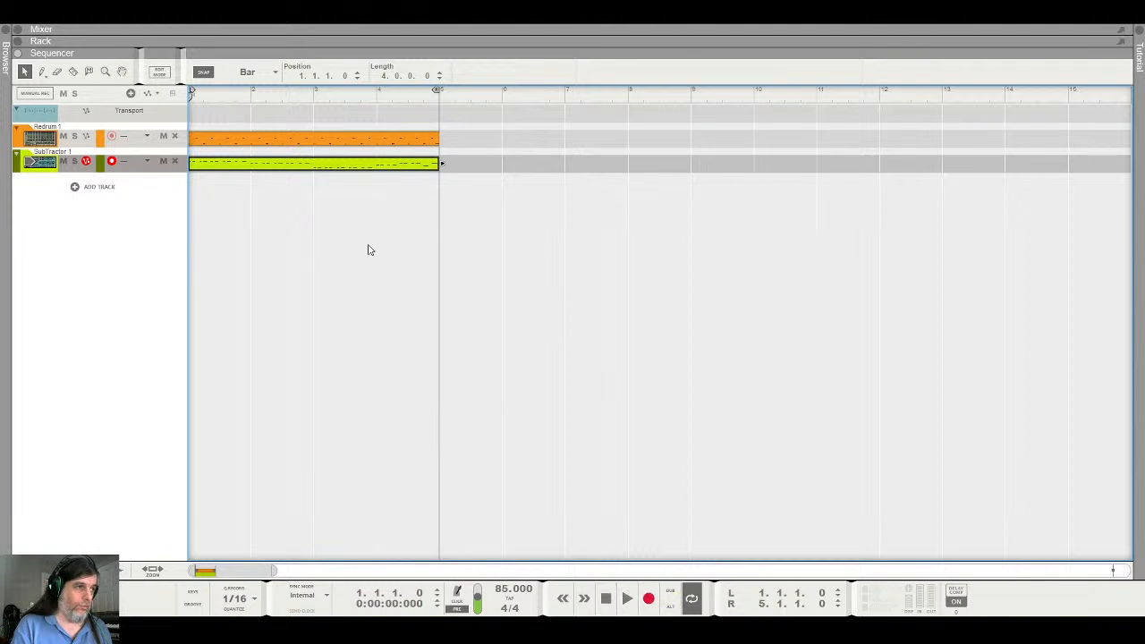
# Open the recorded SubTractor clip and extend the first A1 note back to position 1.1.1.0
pyautogui.doubleClick(340, 167)
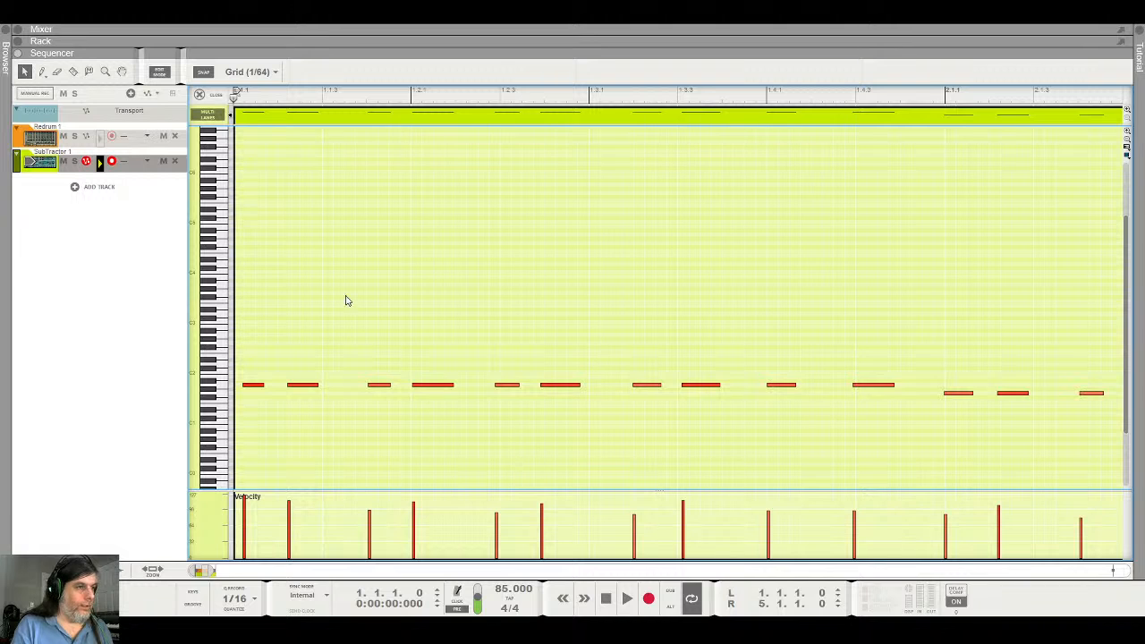
pyautogui.click(251, 385)
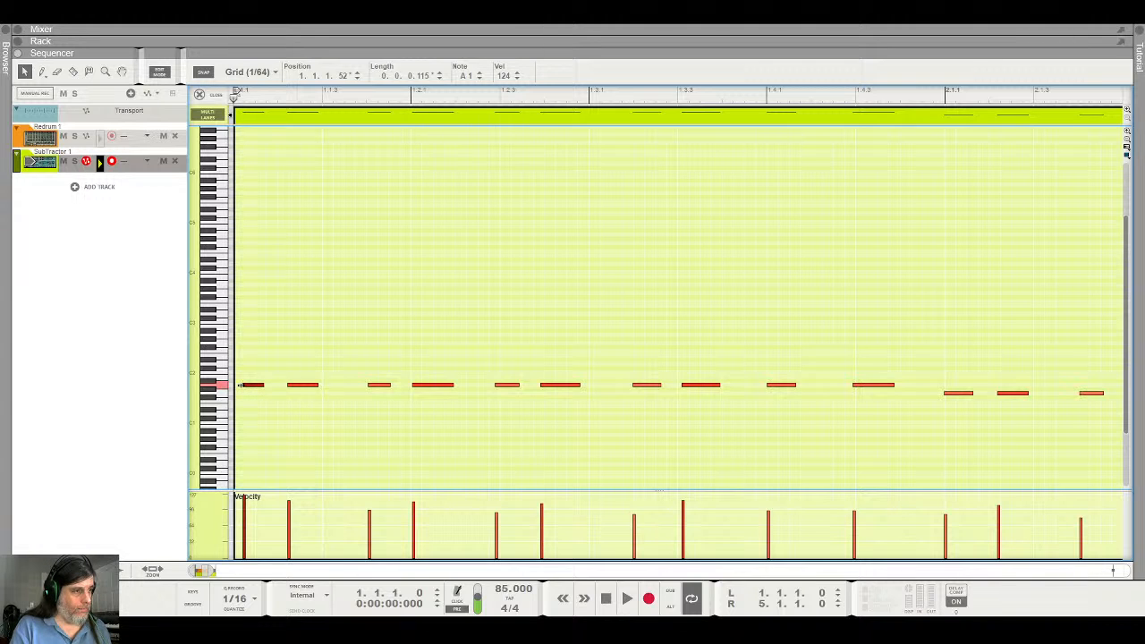
pyautogui.moveTo(239, 386); pyautogui.dragTo(232, 386)
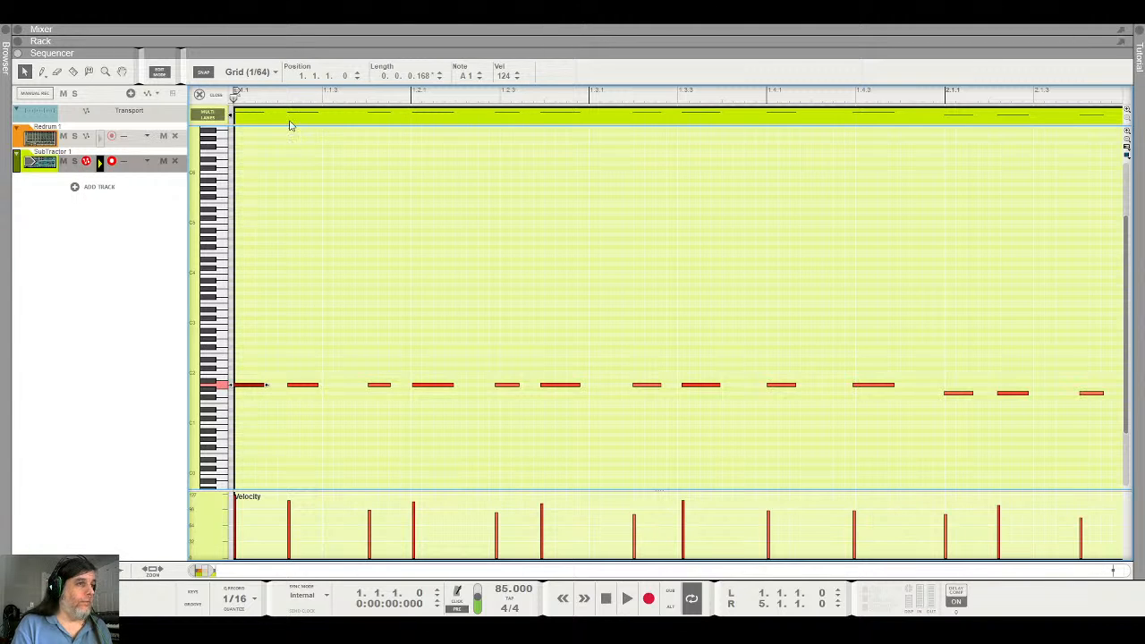
pyautogui.click(296, 161)
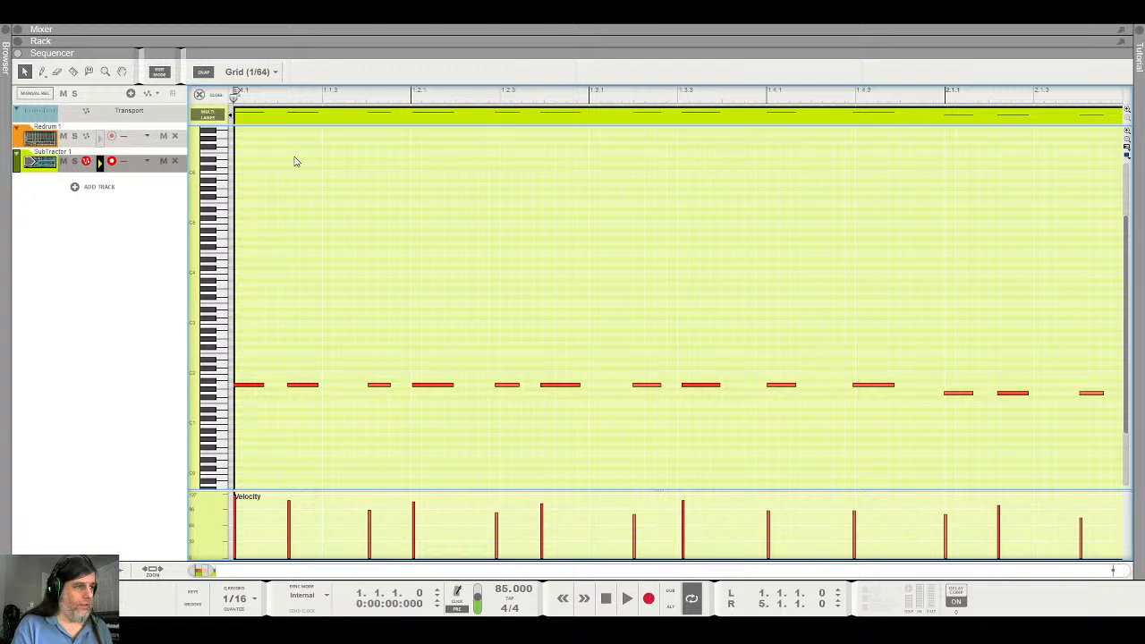
# Quantize the recorded SubTractor clip to 1/16, play it back with the drums, and return to the start
pyautogui.click(417, 115)
pyautogui.click(379, 123)
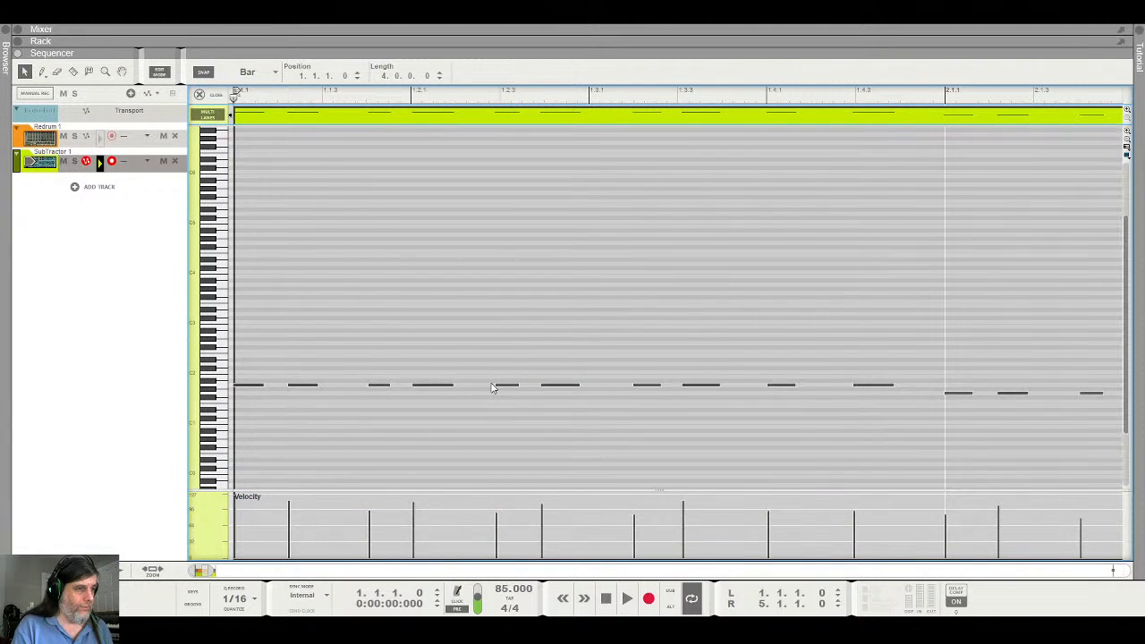
pyautogui.press('space')
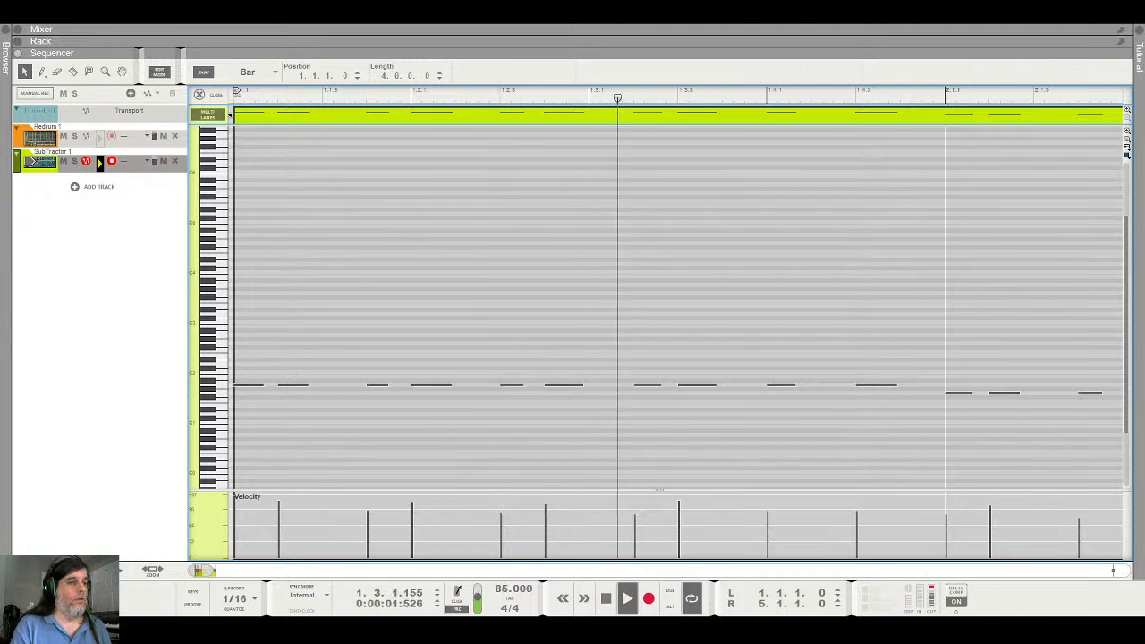
pyautogui.click(601, 601)
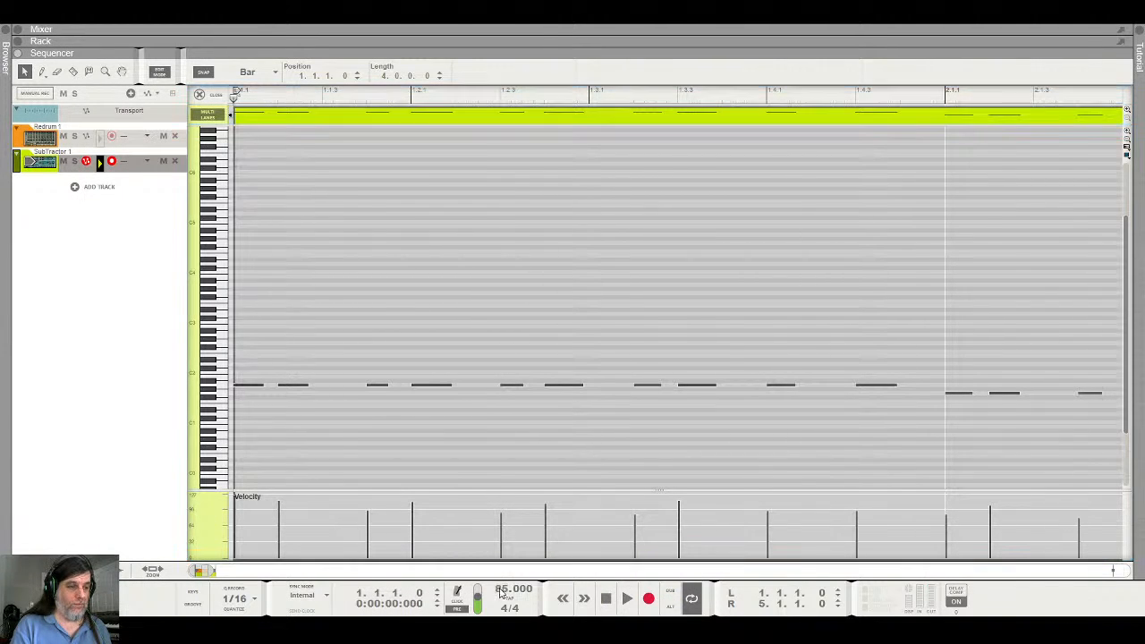
# Set the tempo to 107 BPM and close the SubTractor clip editor
pyautogui.moveTo(504, 592); pyautogui.dragTo(502, 594)
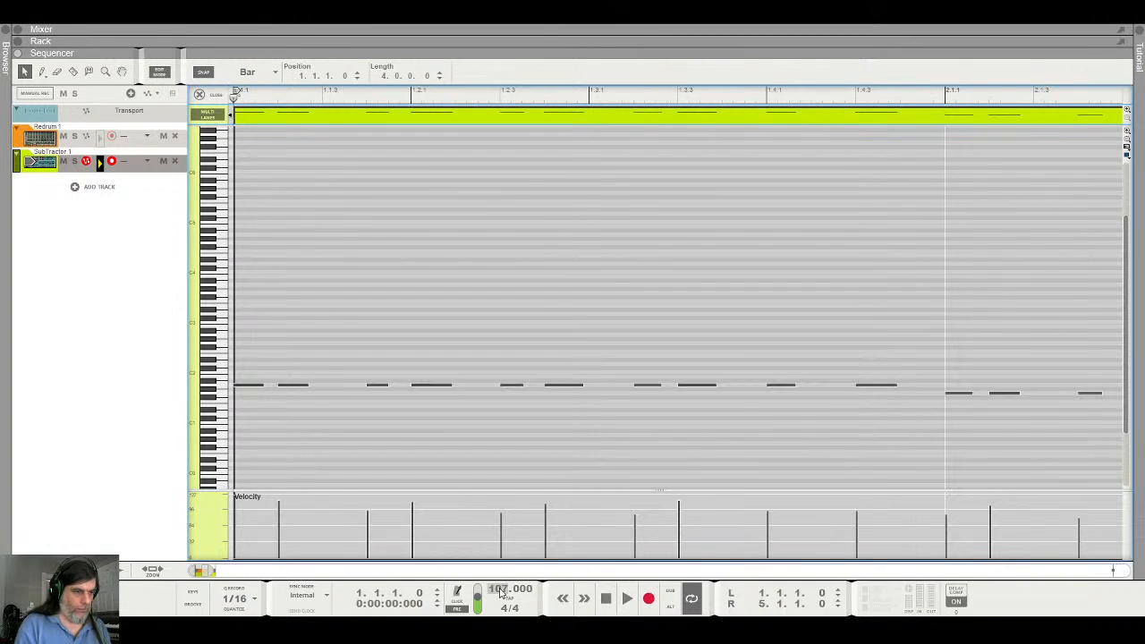
pyautogui.click(207, 94)
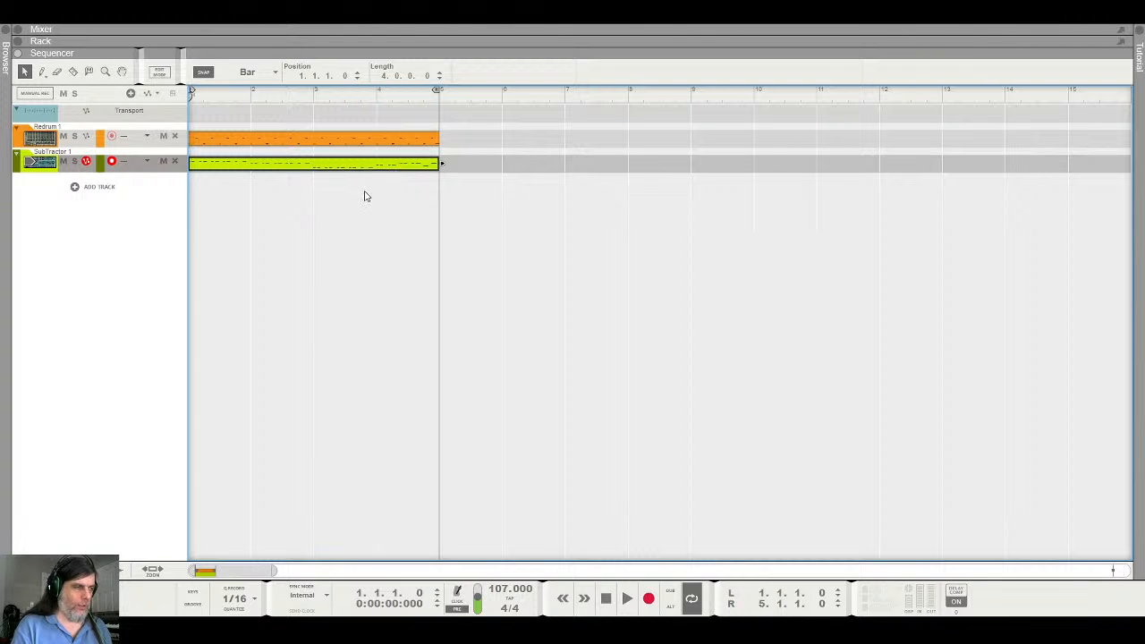
# Add an NN-XT sampler below the SubTractor in the rack
pyautogui.doubleClick(545, 44)
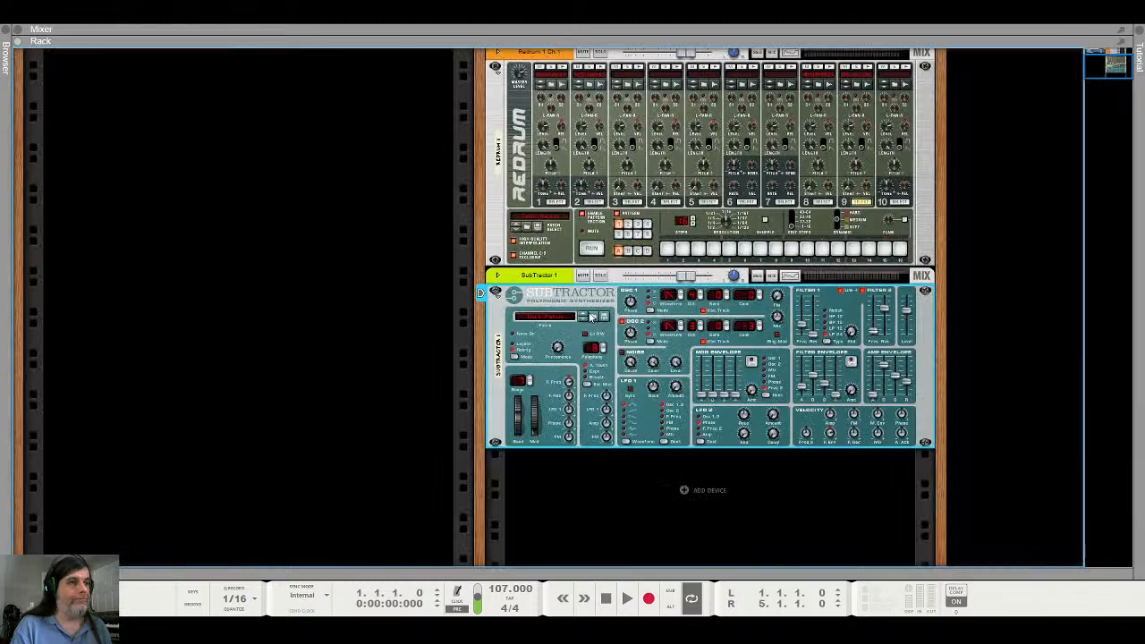
pyautogui.click(614, 469)
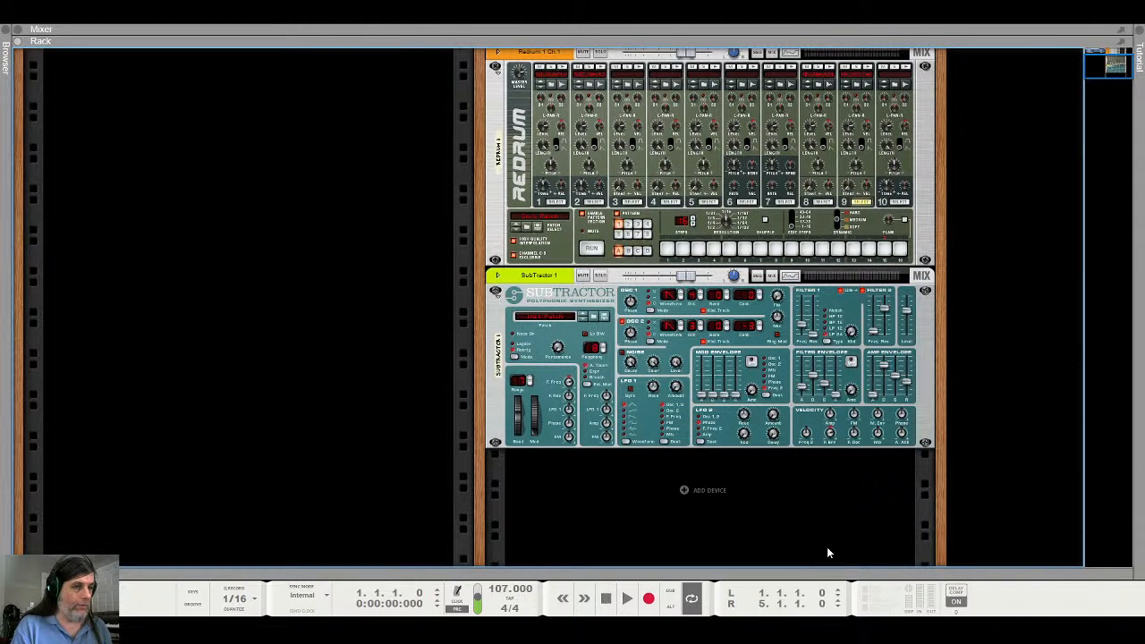
pyautogui.click(846, 450)
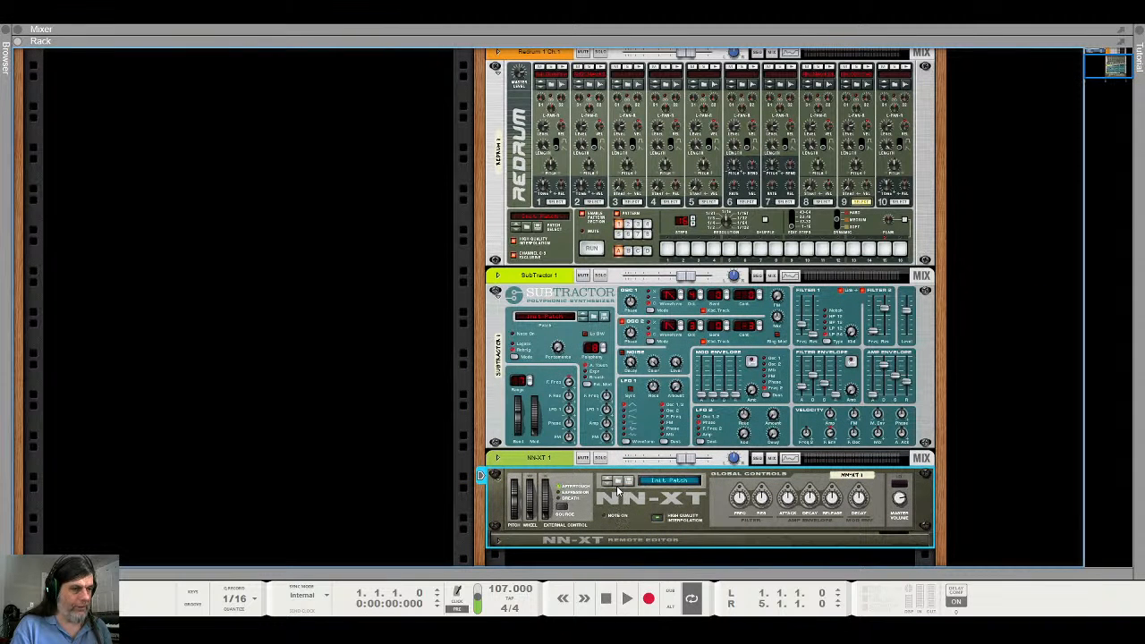
# Load the MKS EuphoriumSlw.sxt patch from the NN-XT Pads folder into the sampler
pyautogui.click(616, 486)
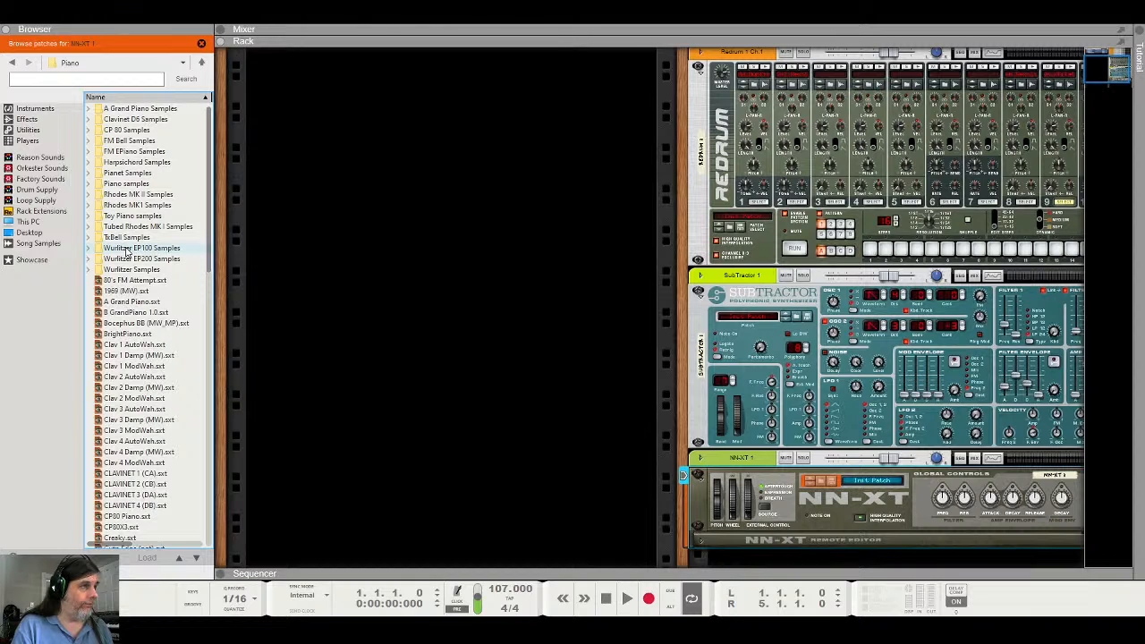
pyautogui.click(114, 84)
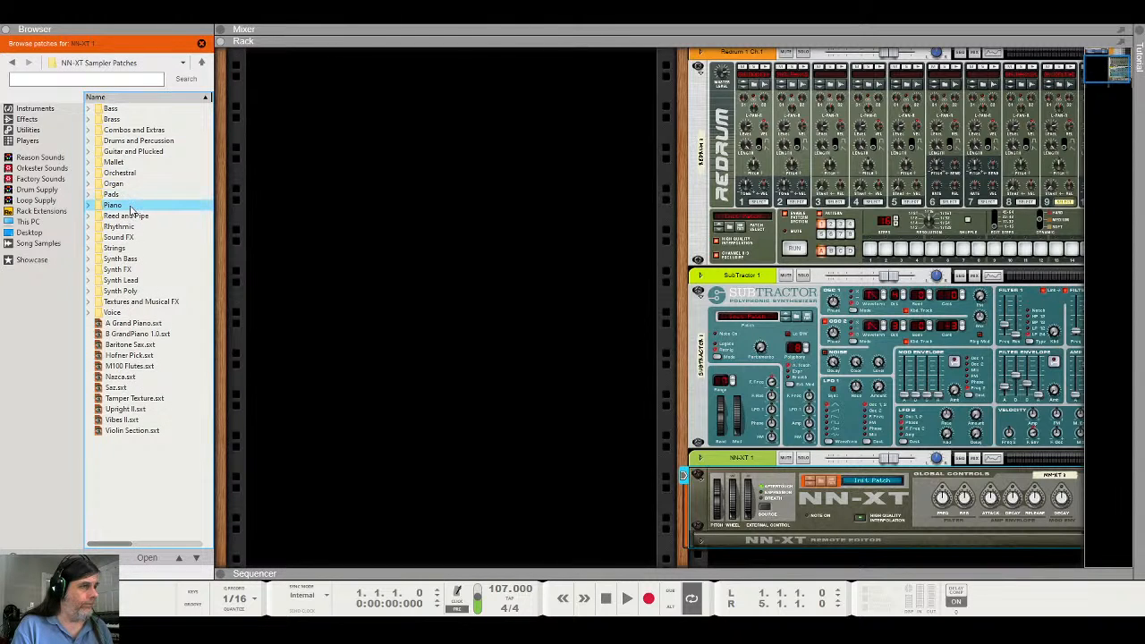
pyautogui.click(131, 195)
pyautogui.doubleClick(132, 196)
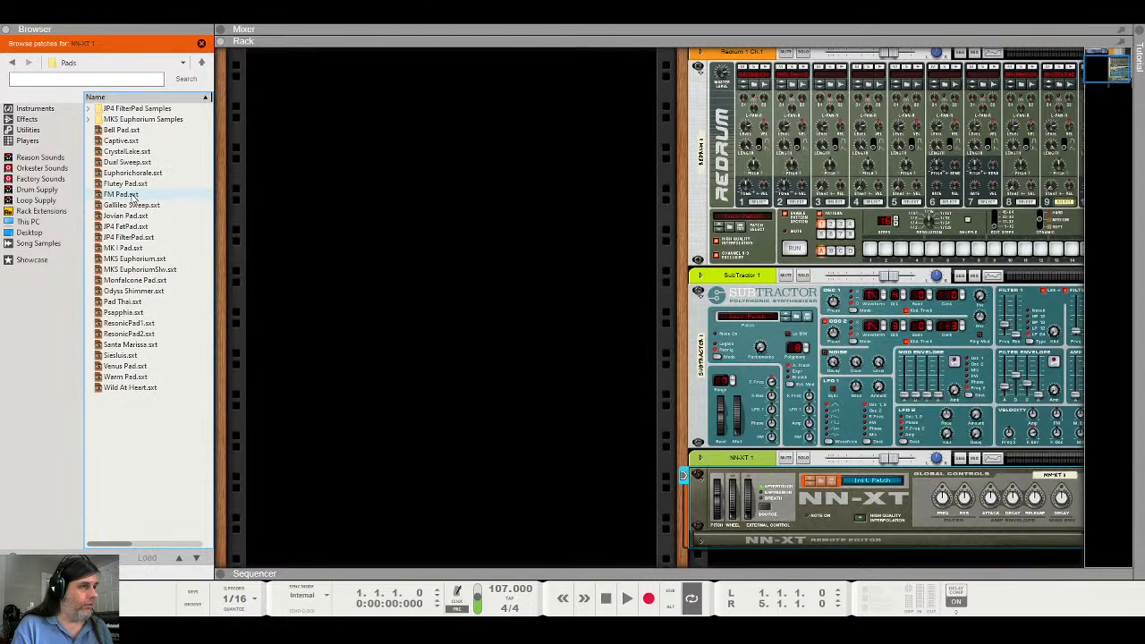
pyautogui.click(167, 270)
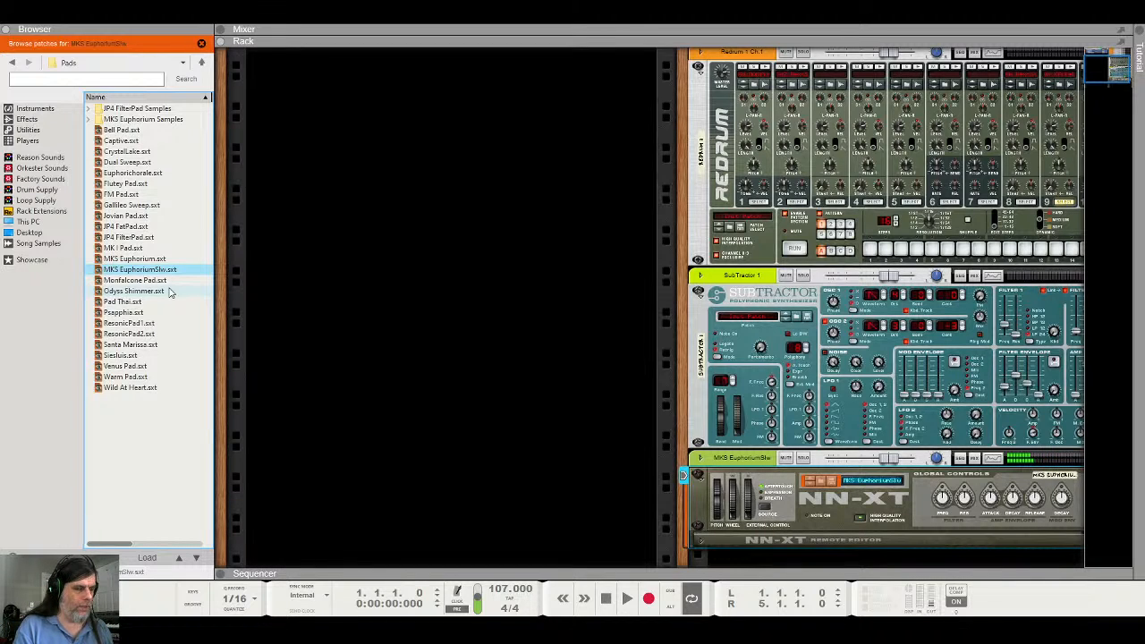
# Play the drums and SubTractor part in the sequencer, and return to the song start
pyautogui.click(556, 570)
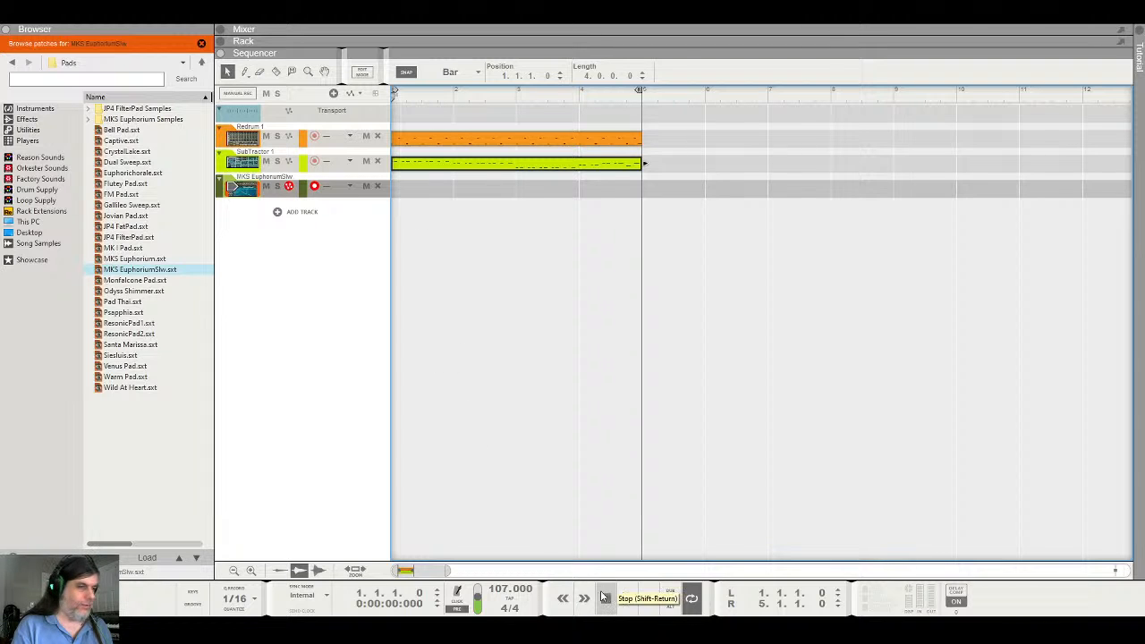
pyautogui.click(628, 598)
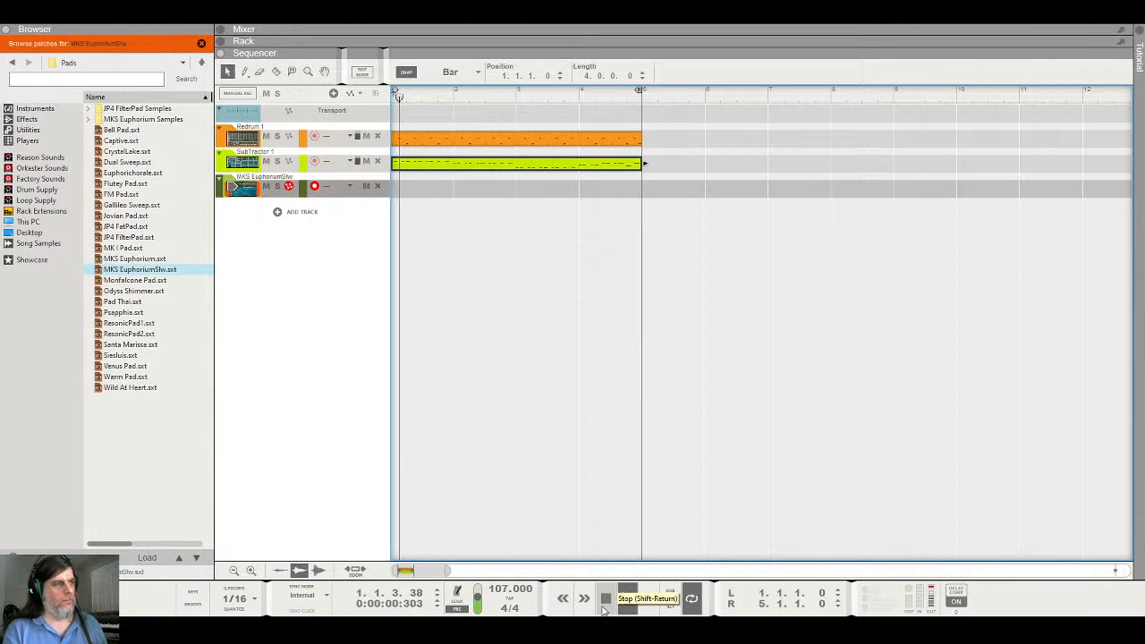
pyautogui.click(604, 611)
pyautogui.click(605, 600)
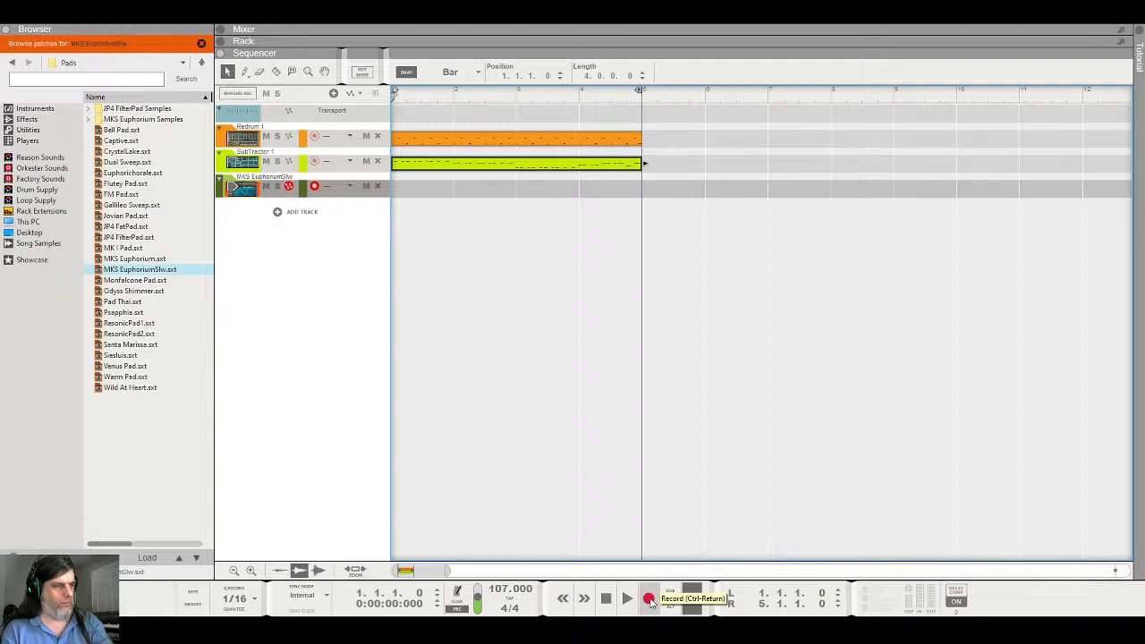
# Record a four-bar pad part on the MKS EuphoriumSlw track and play the loop from the start
pyautogui.click(650, 600)
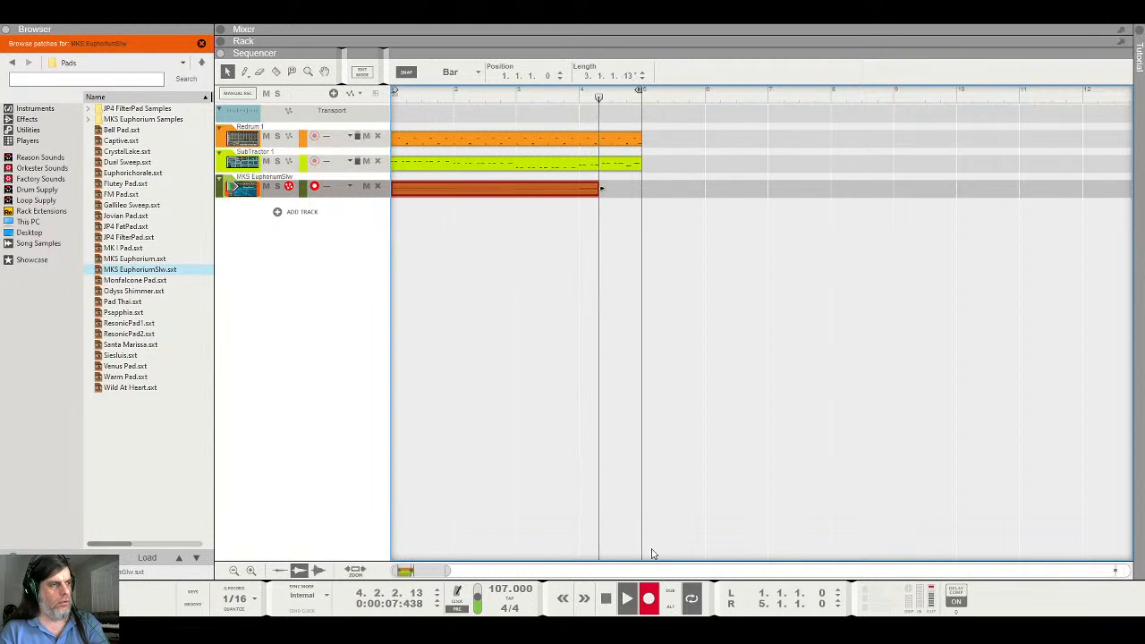
pyautogui.press('space')
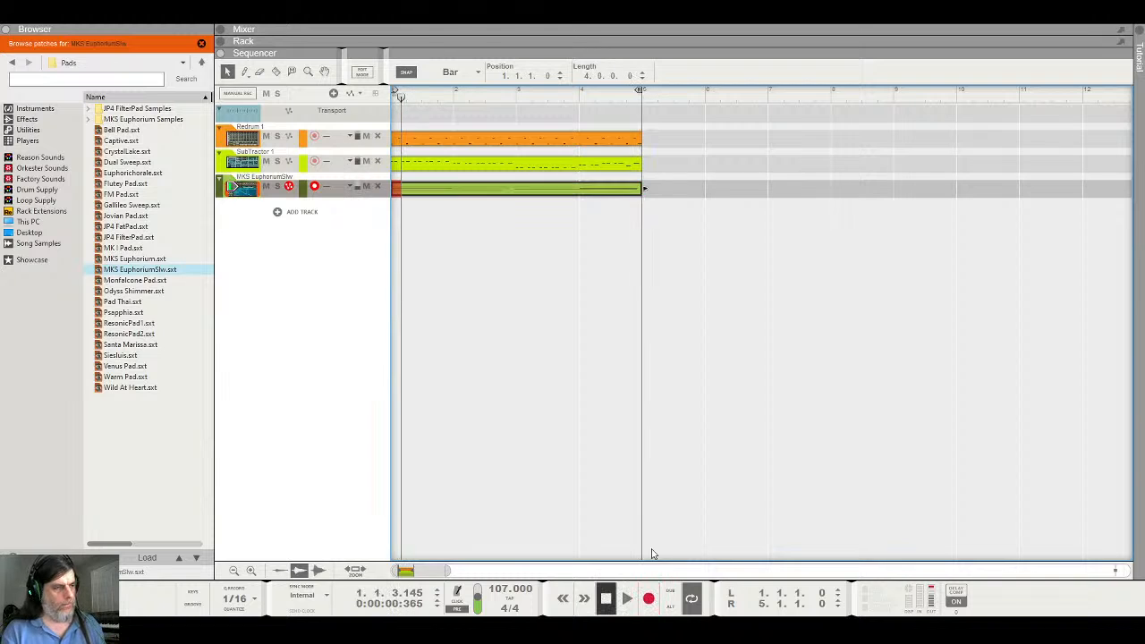
pyautogui.click(606, 600)
pyautogui.press('space')
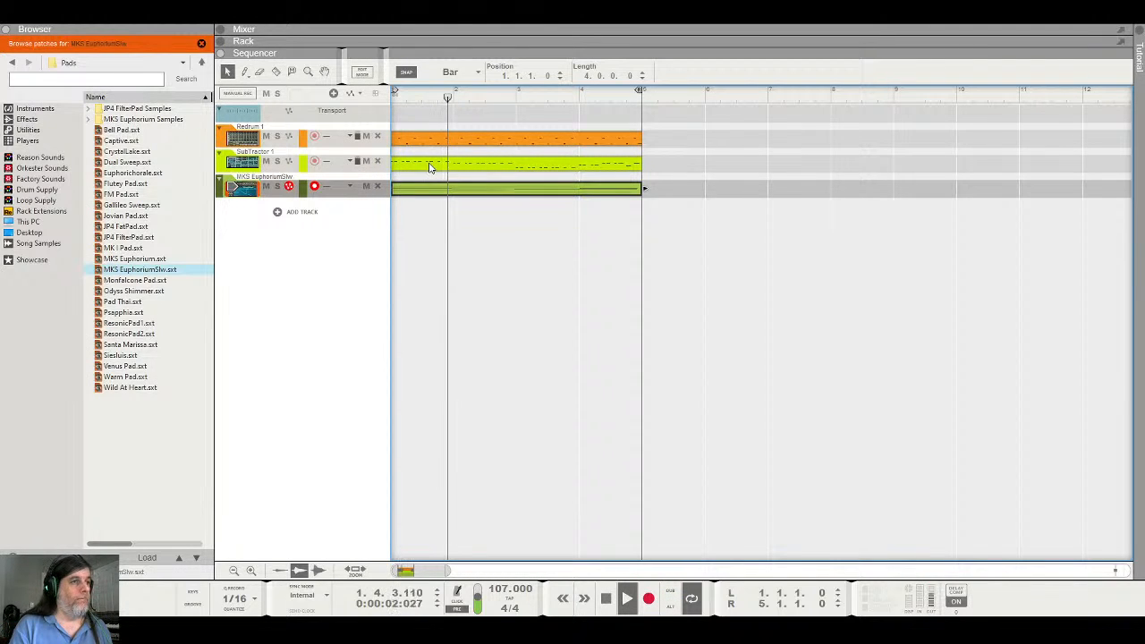
# Open the mixer, stop playback, and lower the MKS EuphoriumSlw channel level to -15.56 dB
pyautogui.click(498, 40)
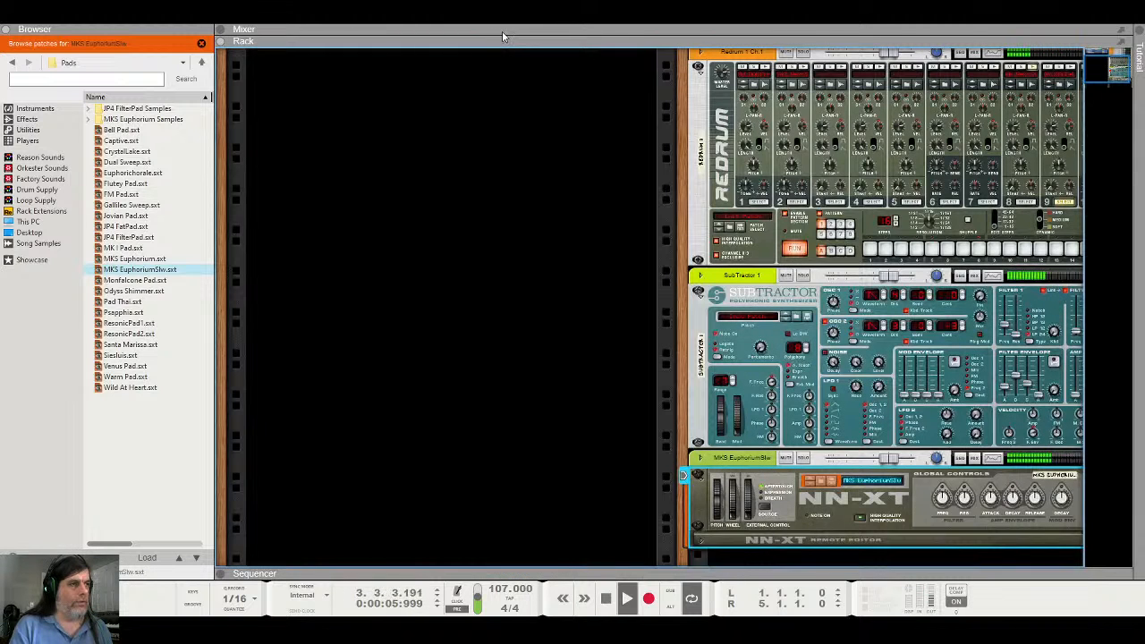
pyautogui.click(504, 30)
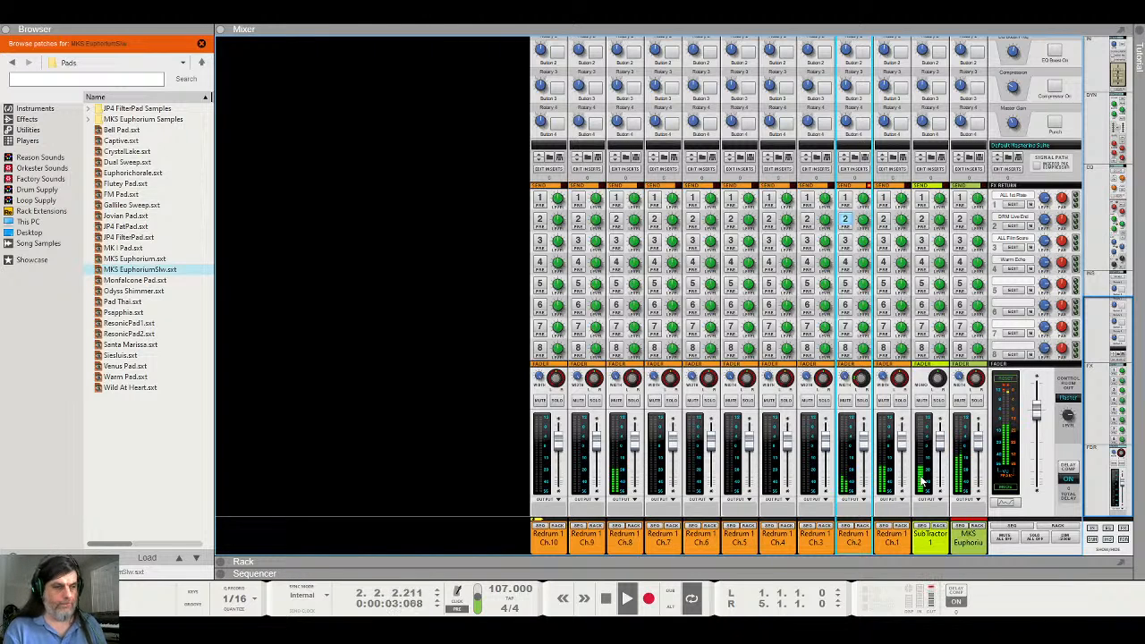
pyautogui.press('space')
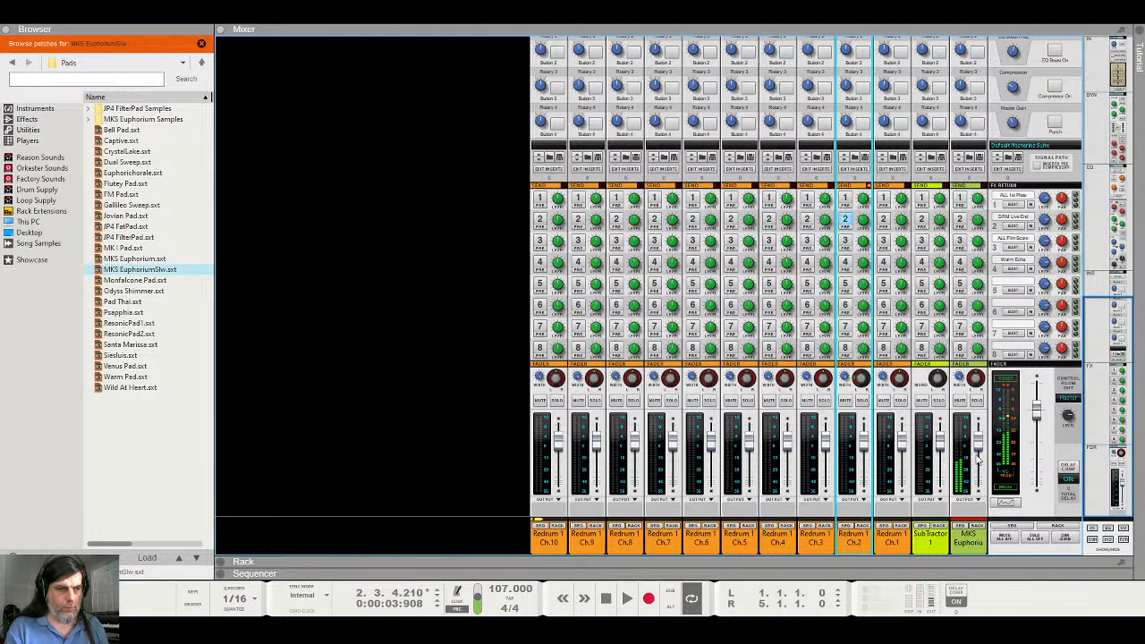
pyautogui.moveTo(979, 447); pyautogui.dragTo(980, 465)
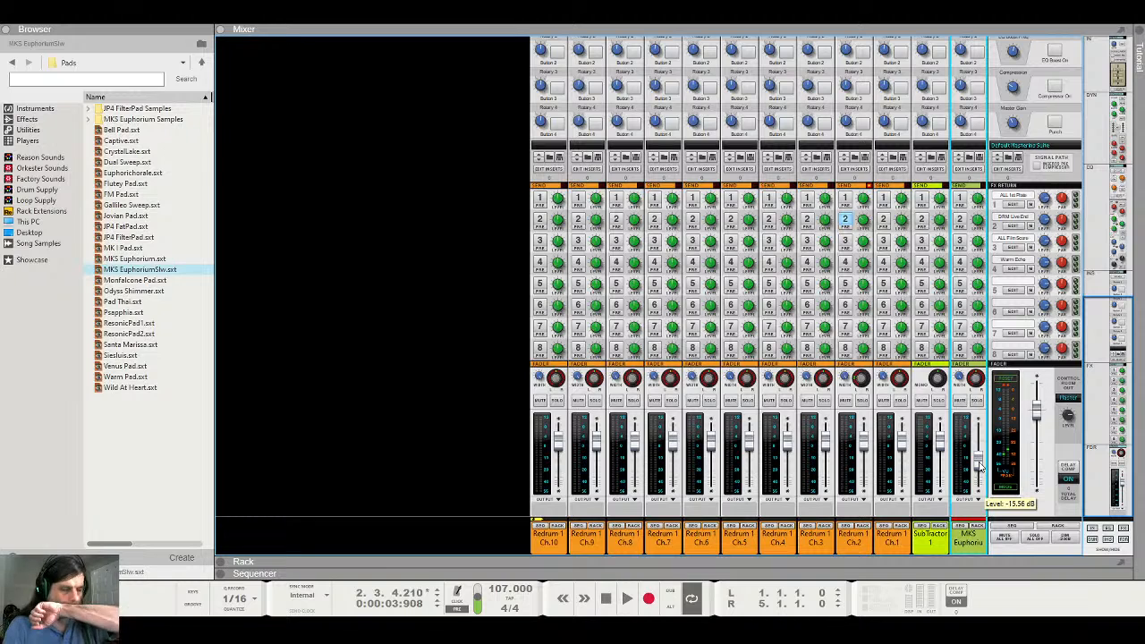
# Play the loop, enable FX sends 2 and 4 on the soloed SubTractor 1 channel, and unsolo it
pyautogui.press('space')
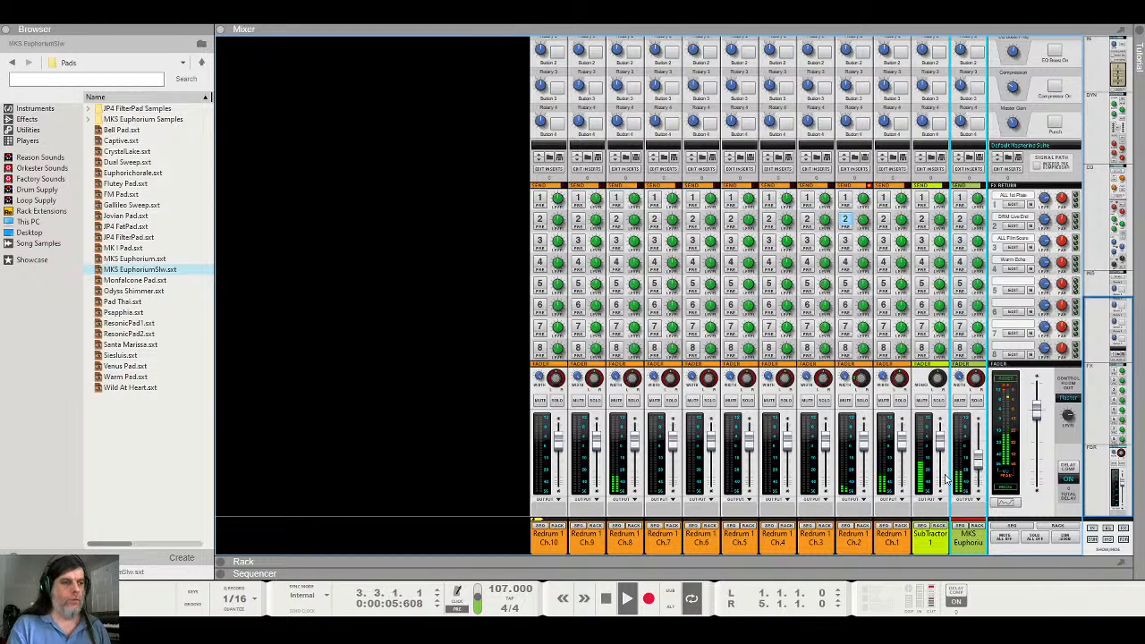
pyautogui.click(891, 419)
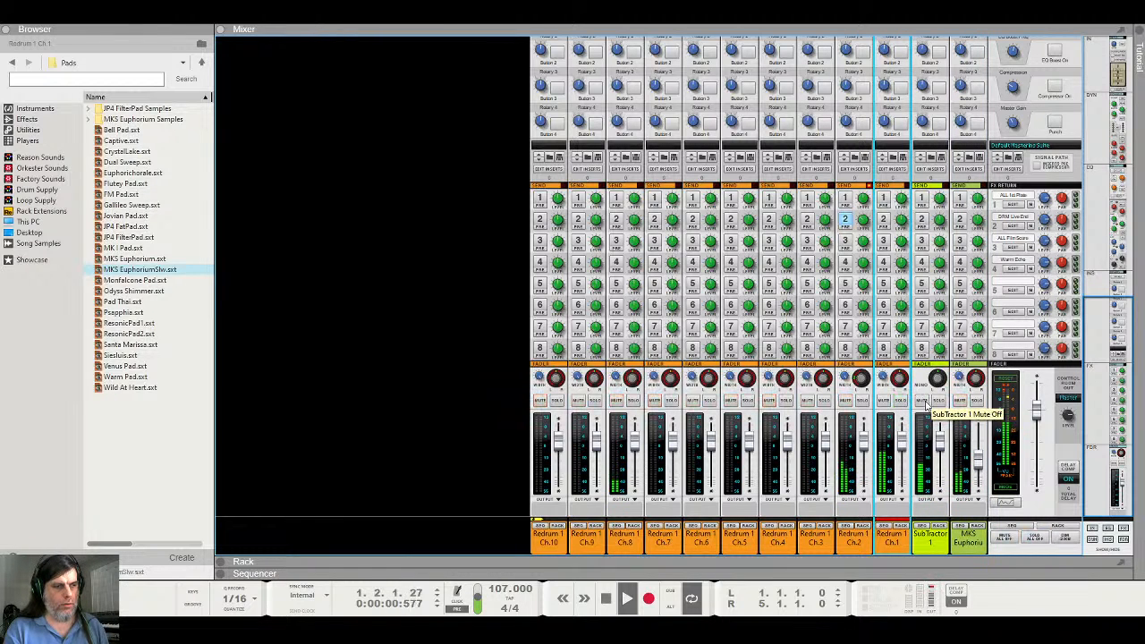
pyautogui.click(940, 400)
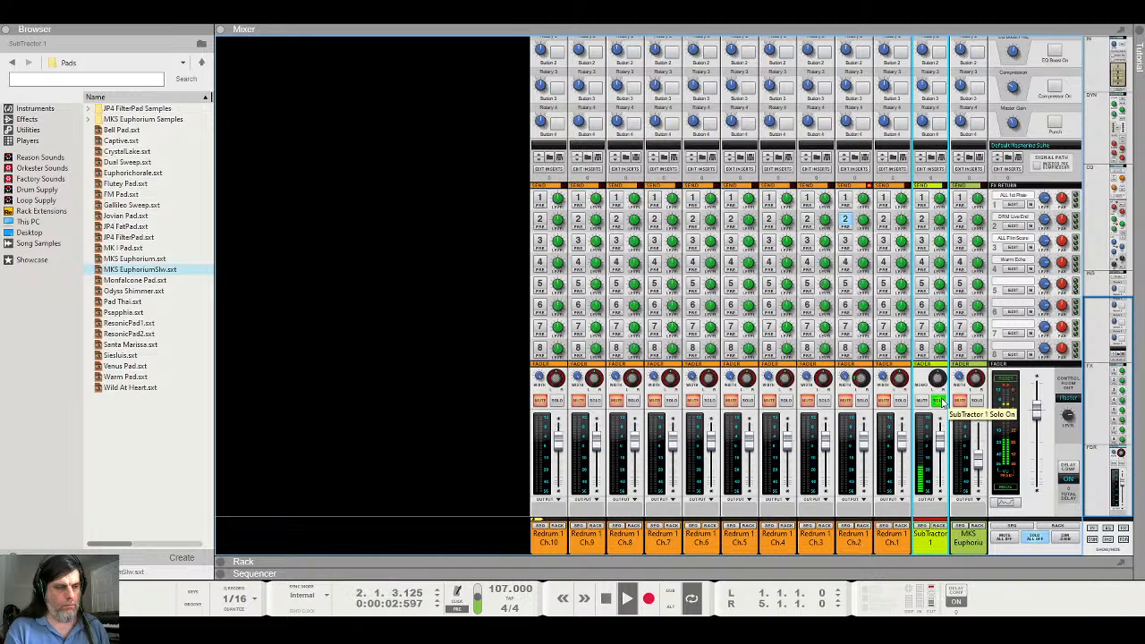
pyautogui.click(922, 220)
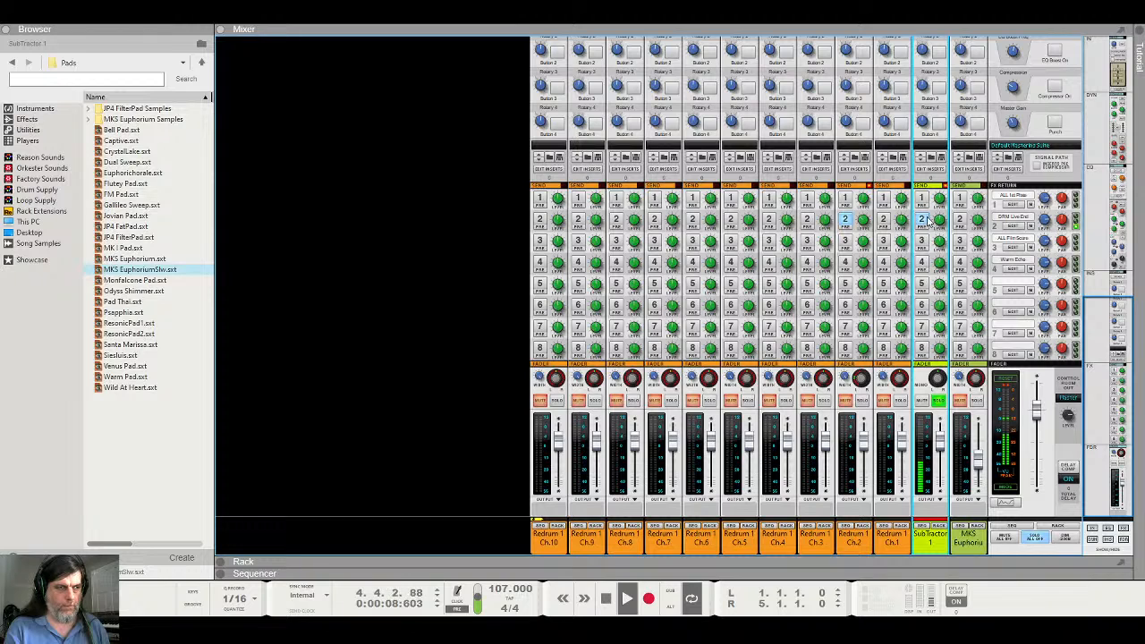
pyautogui.click(922, 262)
pyautogui.moveTo(939, 266); pyautogui.dragTo(939, 271)
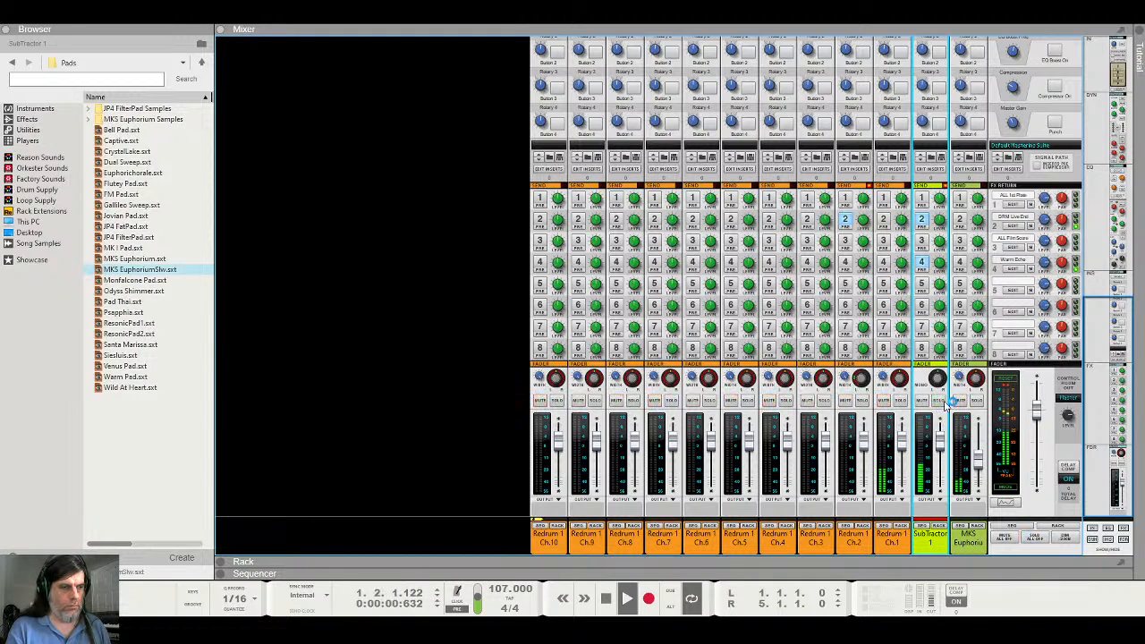
# Replay the loop from the song start and slightly raise the MKS EuphoriumSlw channel level
pyautogui.click(605, 599)
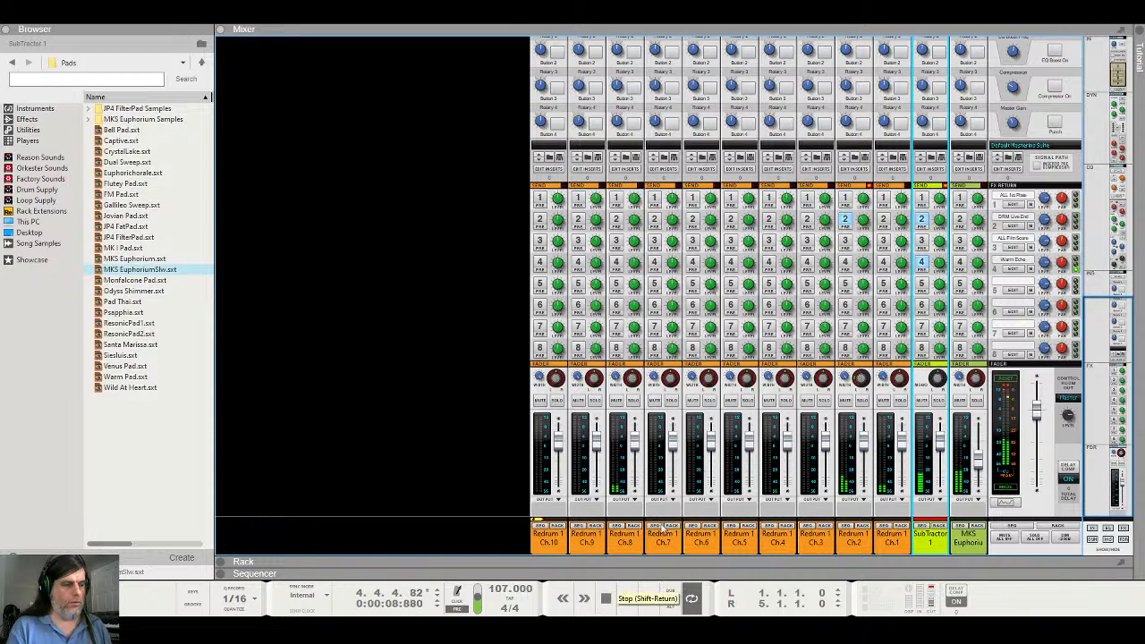
pyautogui.click(608, 606)
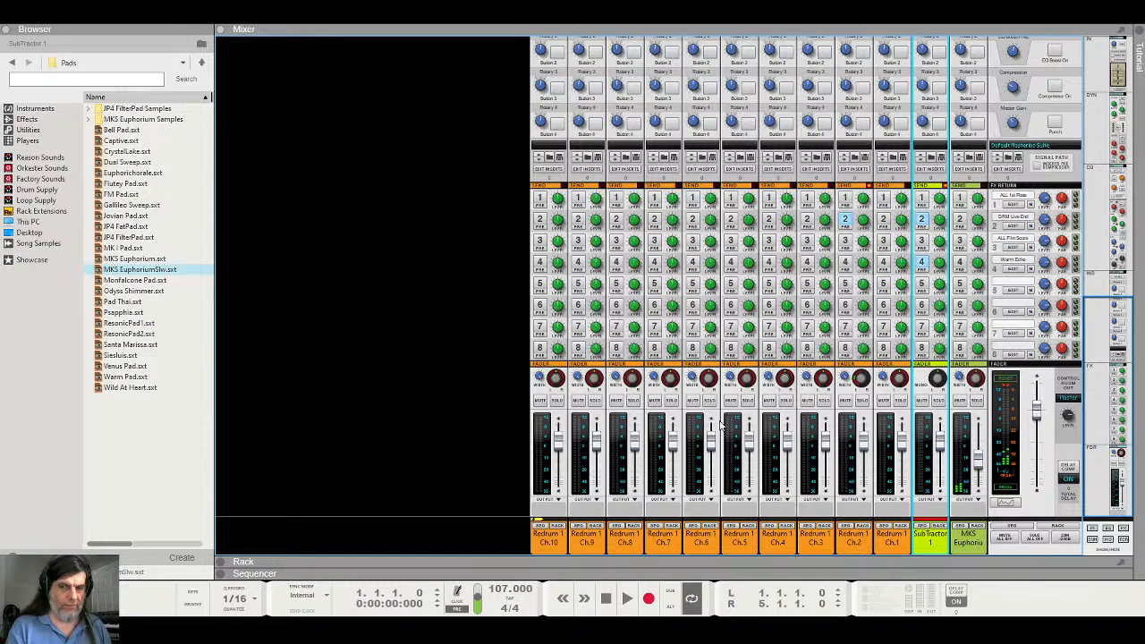
pyautogui.press('space')
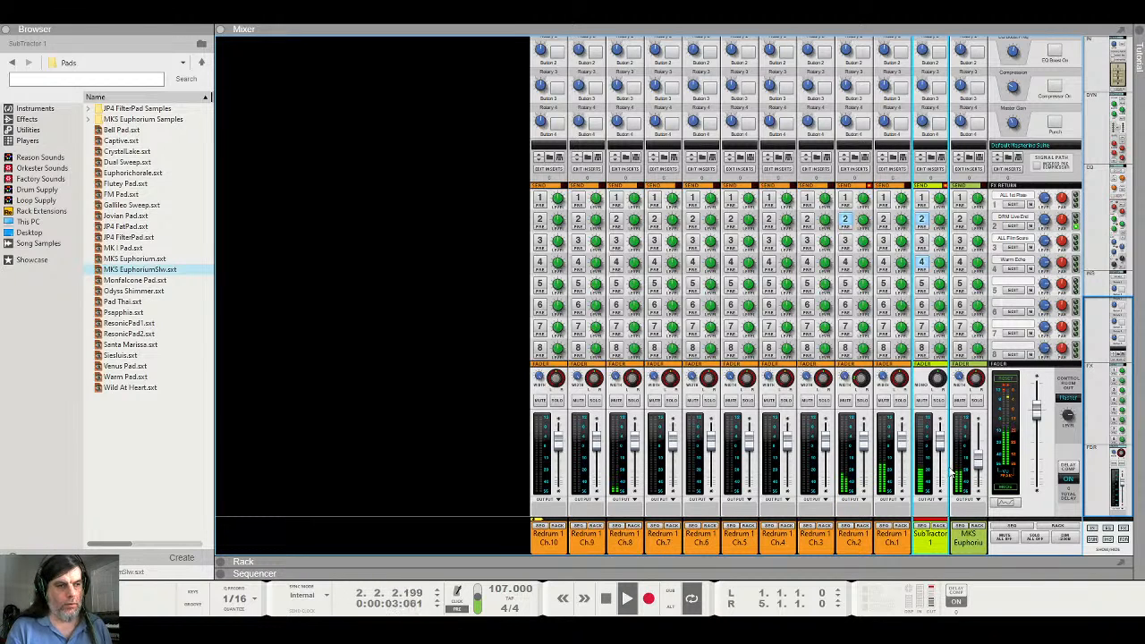
pyautogui.click(978, 458)
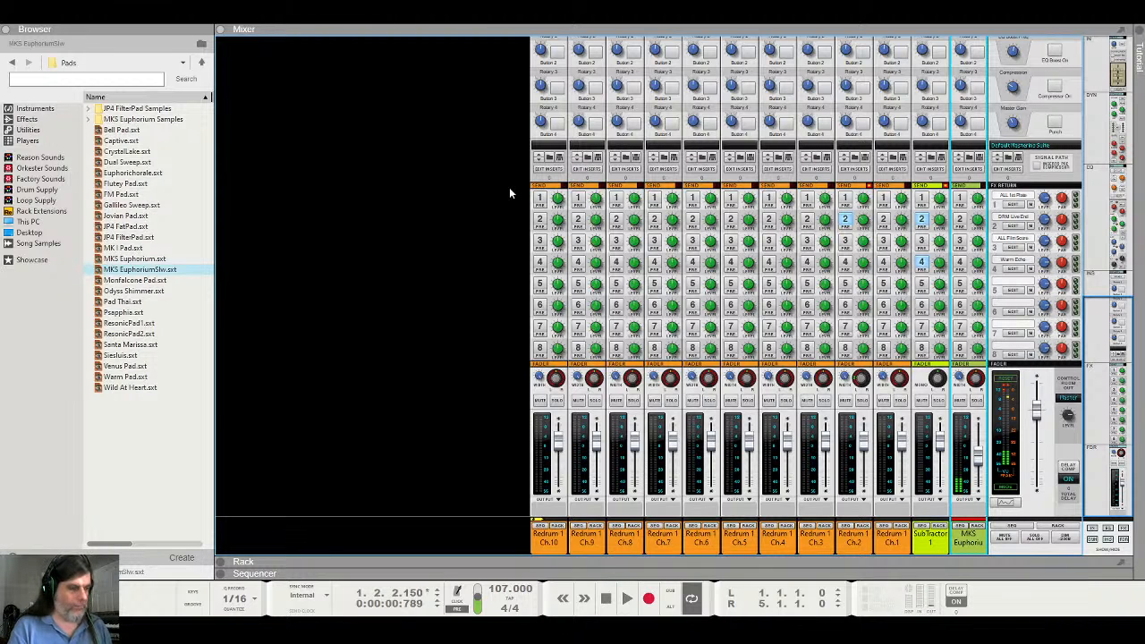
# Add an audio track below the MKS EuphoriumSlw device in the rack
pyautogui.press('F6')
pyautogui.press('F7')
pyautogui.press('F6')
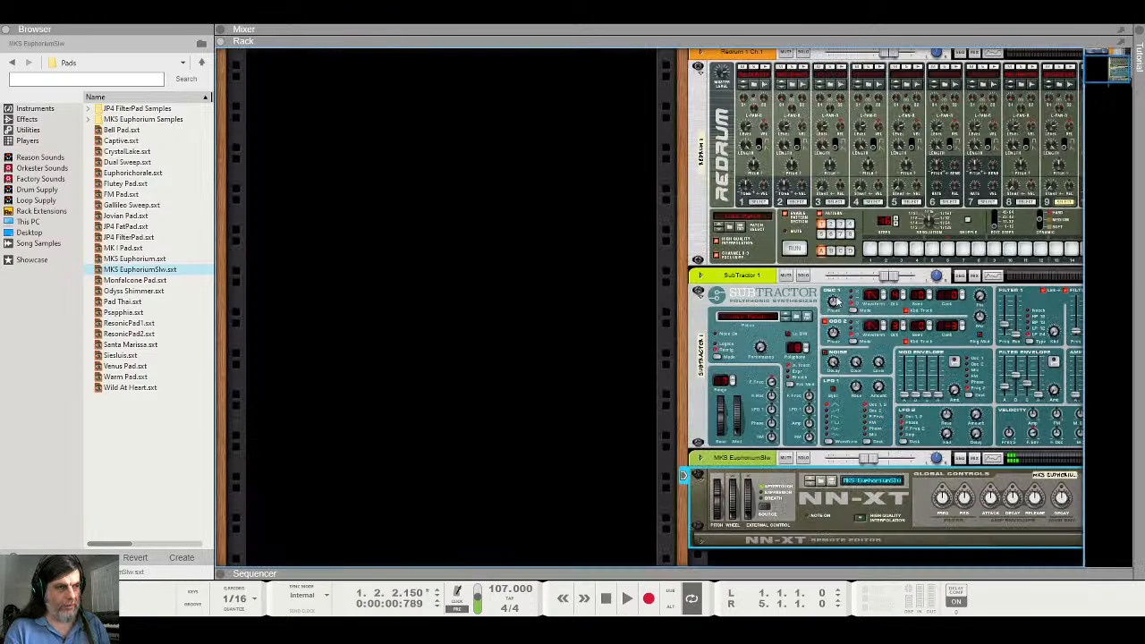
pyautogui.moveTo(680, 522); pyautogui.dragTo(473, 488)
pyautogui.click(707, 533)
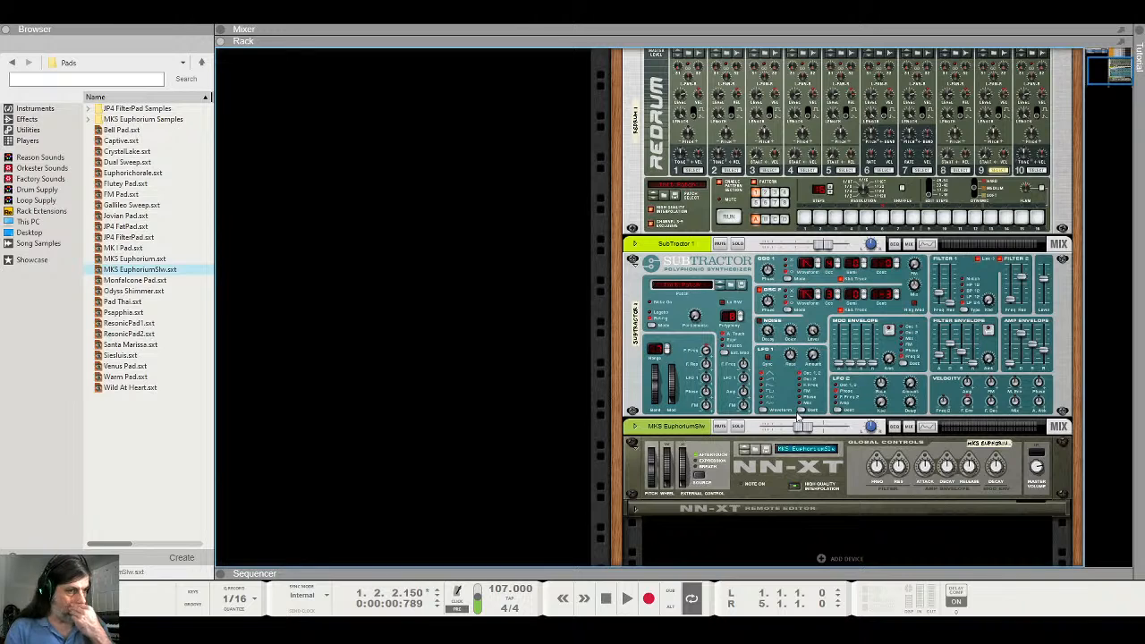
pyautogui.hotkey('ctrl', 't')
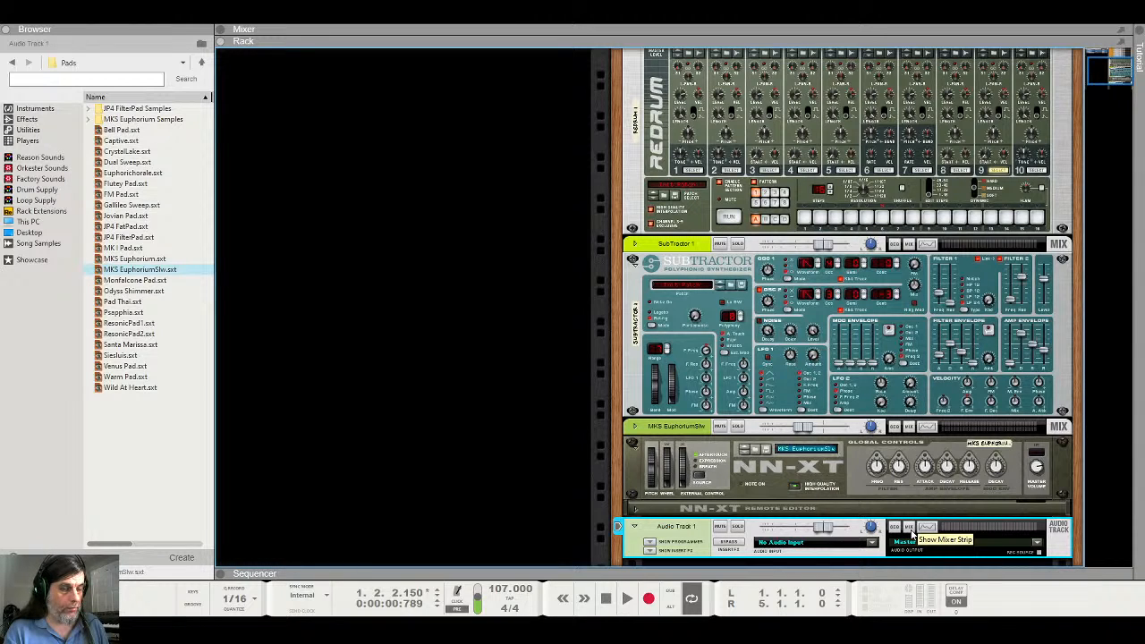
# View the audio track's sequencer lane and mixer channel, and delete the audio track
pyautogui.click(894, 529)
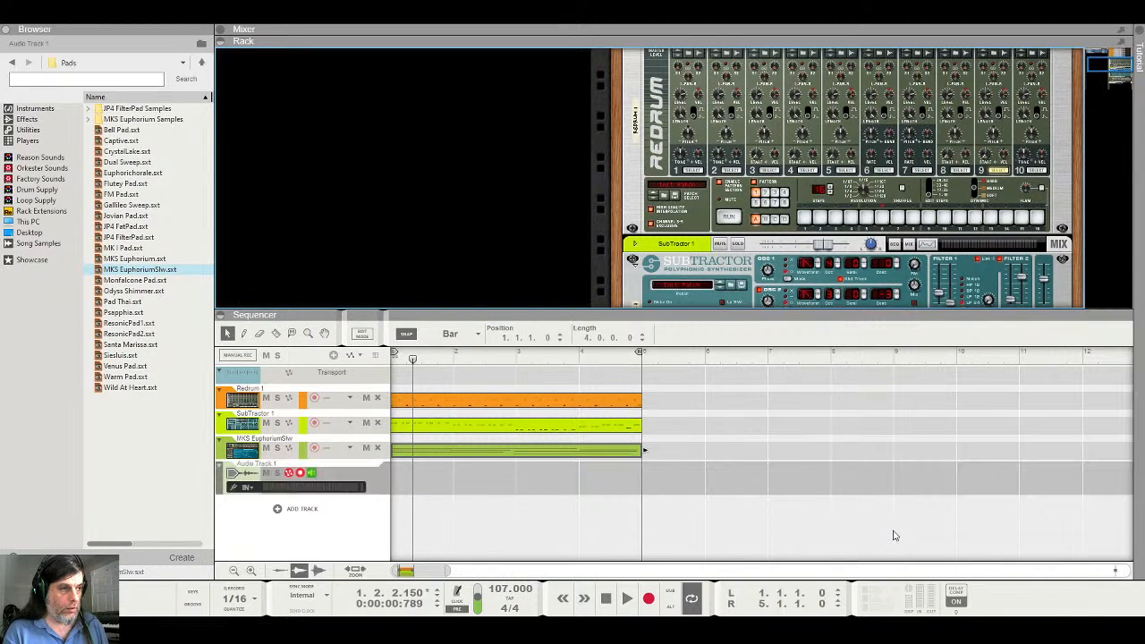
pyautogui.scroll(-1, 867, 214)
pyautogui.moveTo(867, 315); pyautogui.dragTo(867, 555)
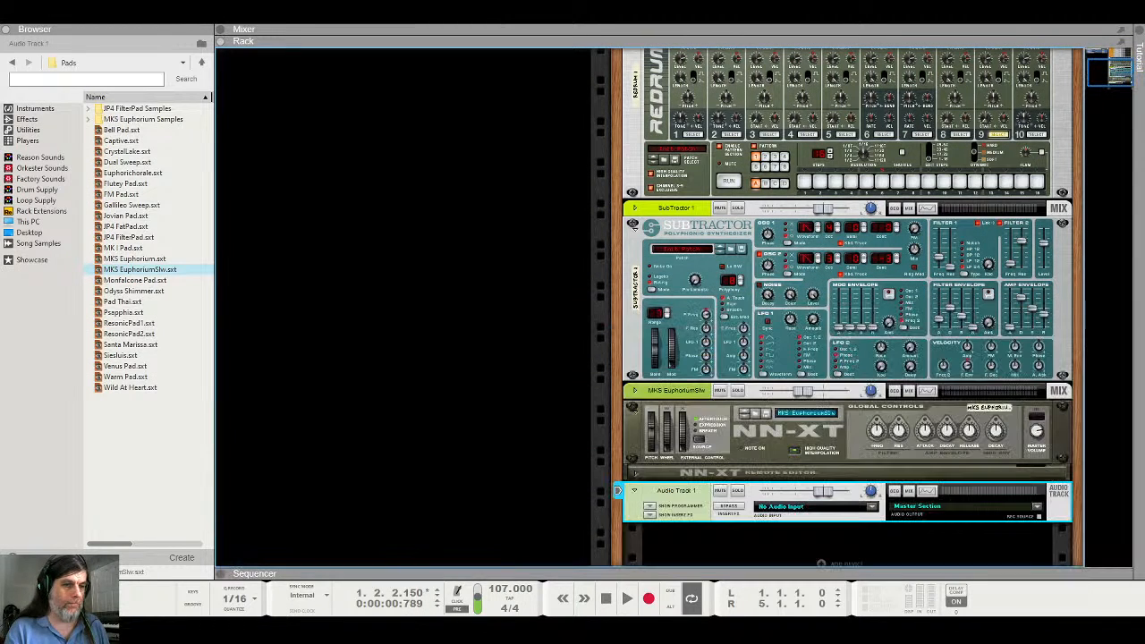
pyautogui.click(909, 491)
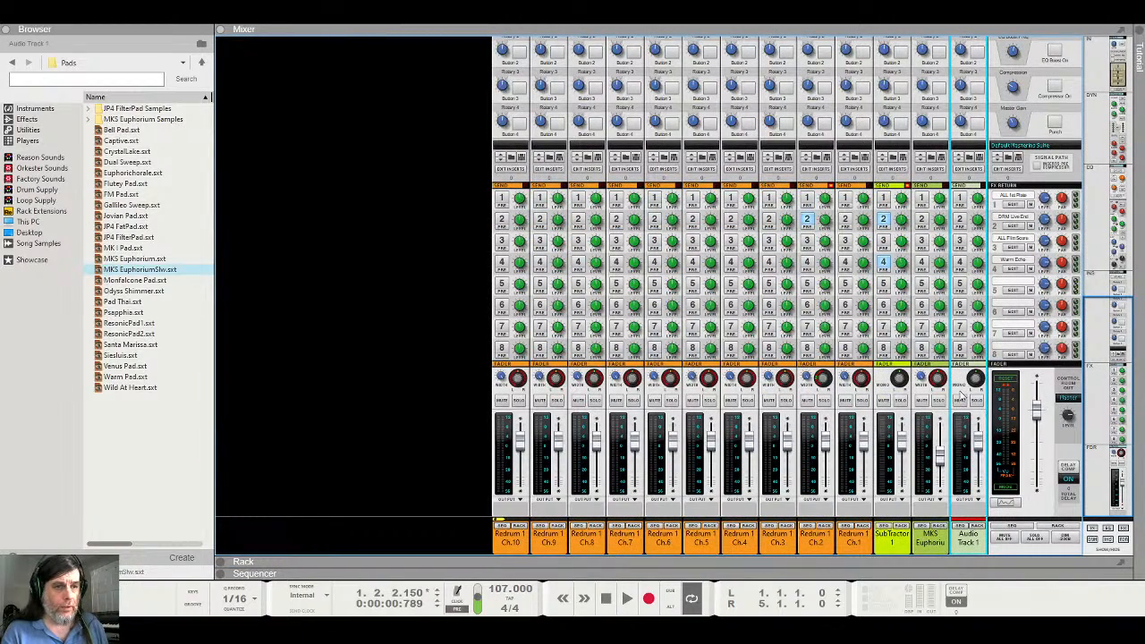
pyautogui.click(832, 572)
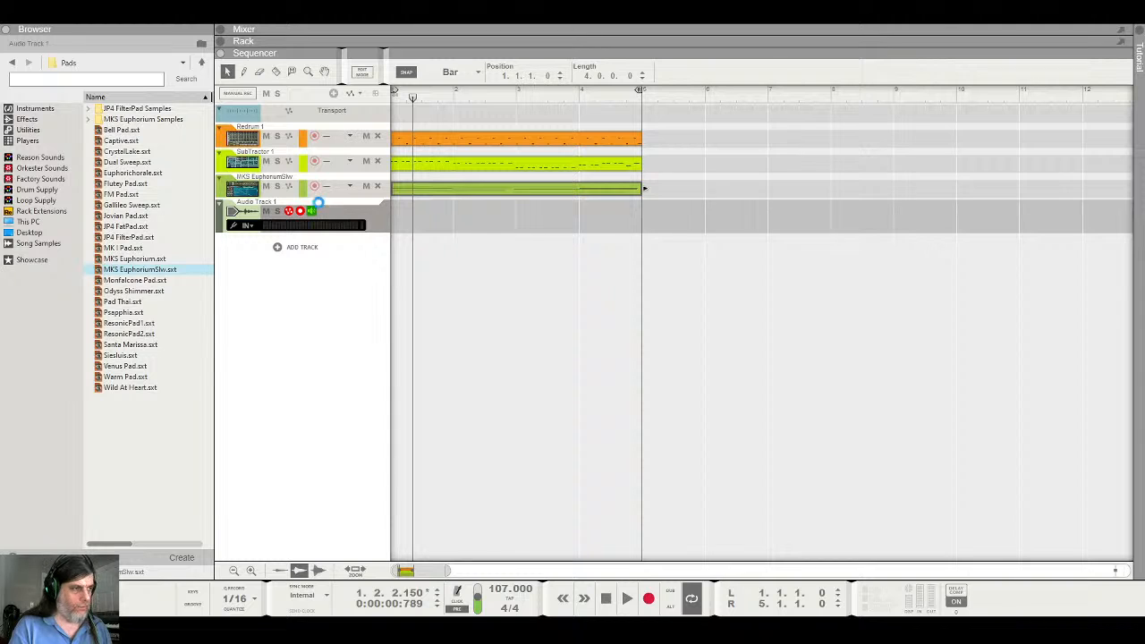
pyautogui.press('Delete')
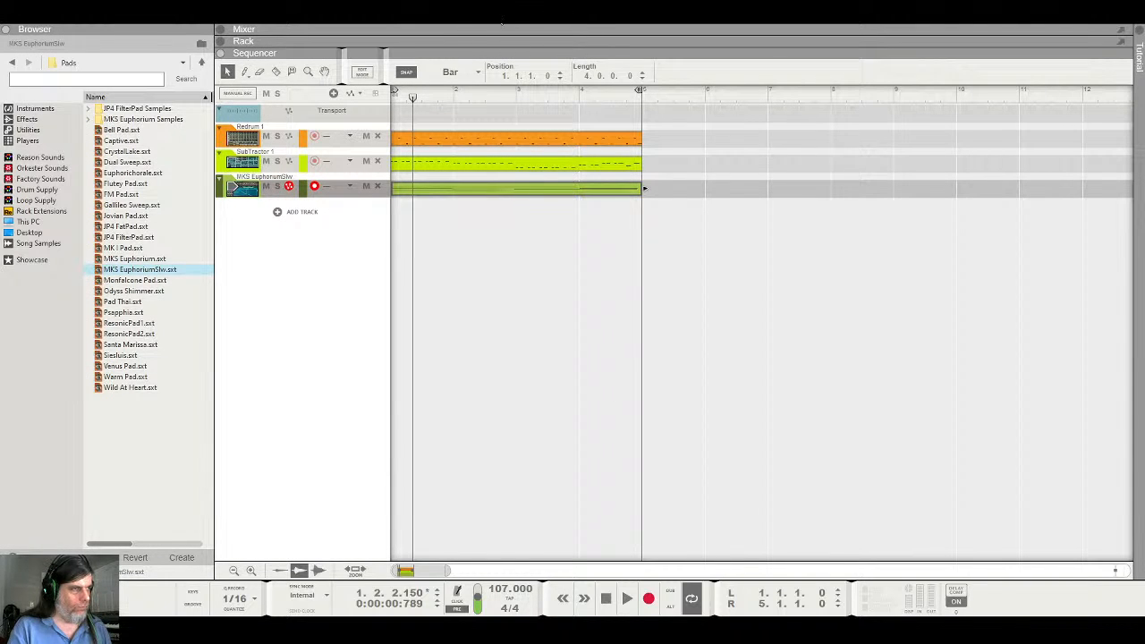
# Add a second NN-XT sampler to the rack and load B GrandPiano 1.0.sxt from the Piano patches
pyautogui.click(490, 41)
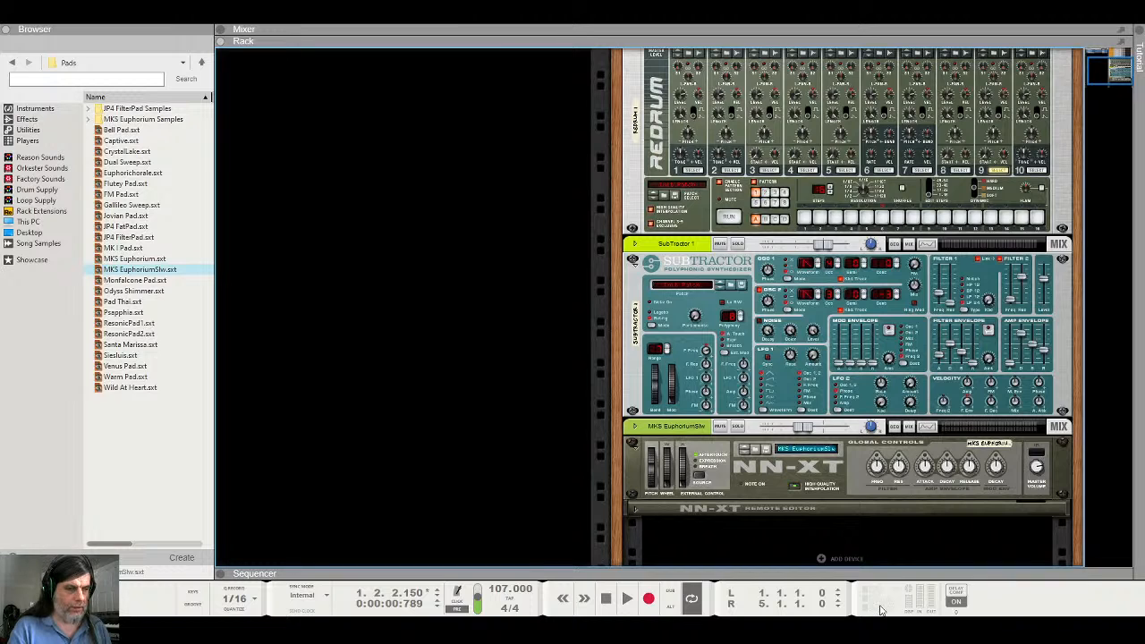
pyautogui.scroll(-2, 868, 564)
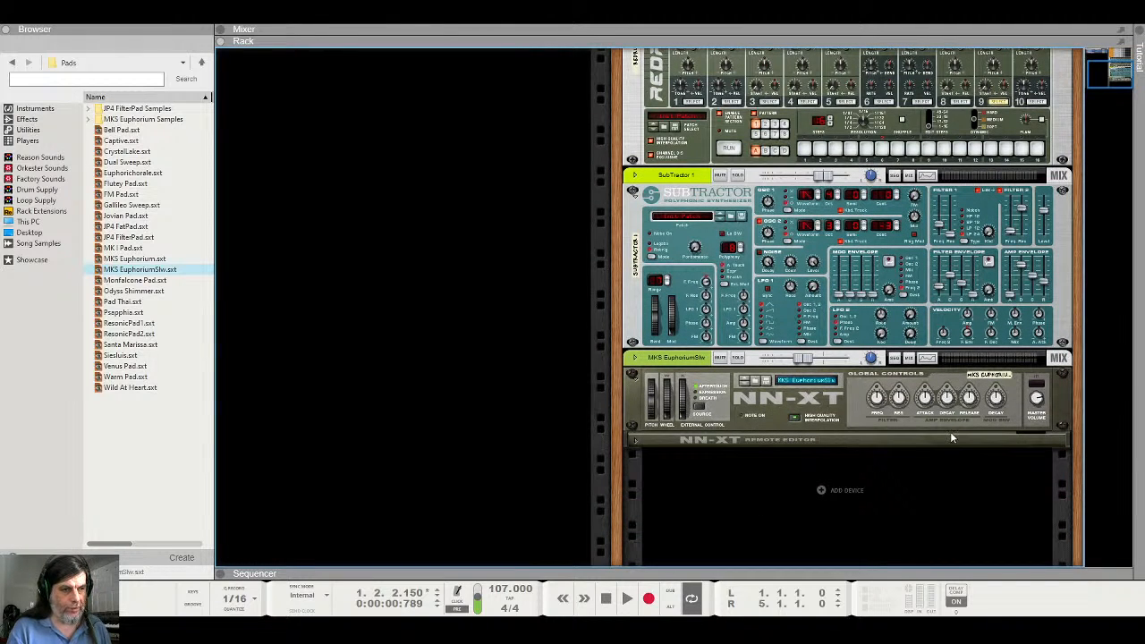
pyautogui.click(962, 335)
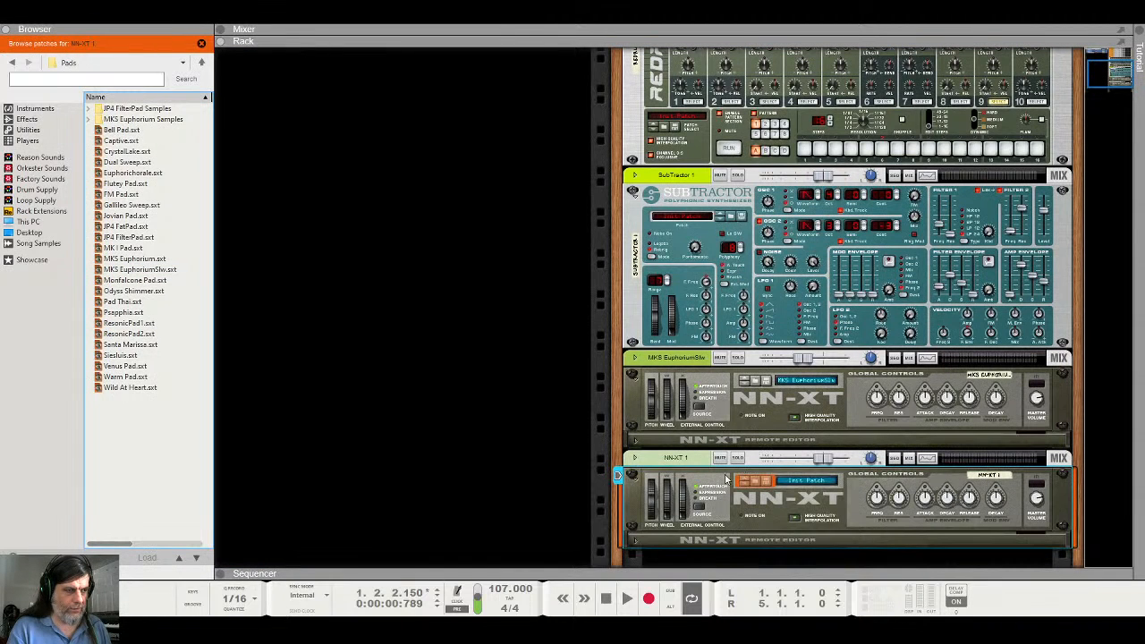
pyautogui.click(102, 88)
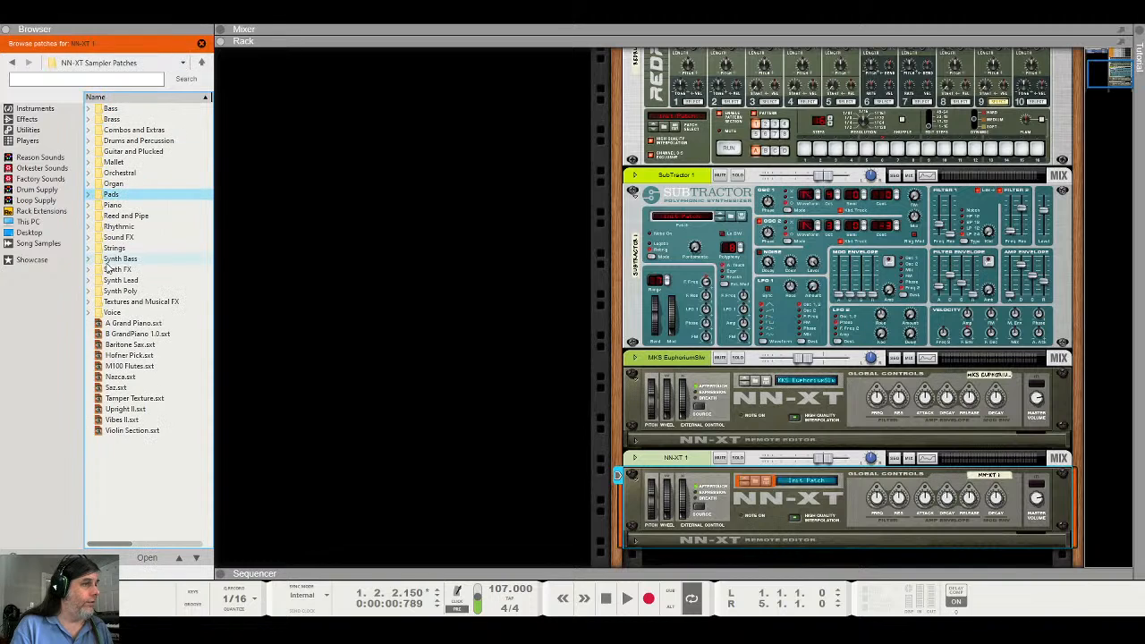
pyautogui.doubleClick(113, 205)
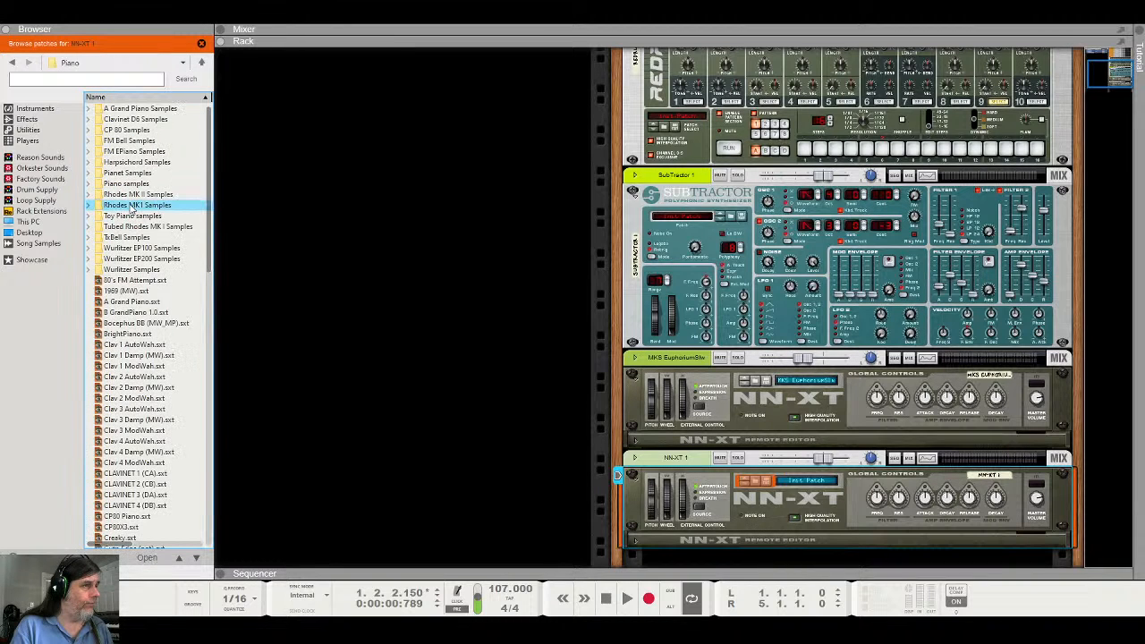
pyautogui.click(157, 377)
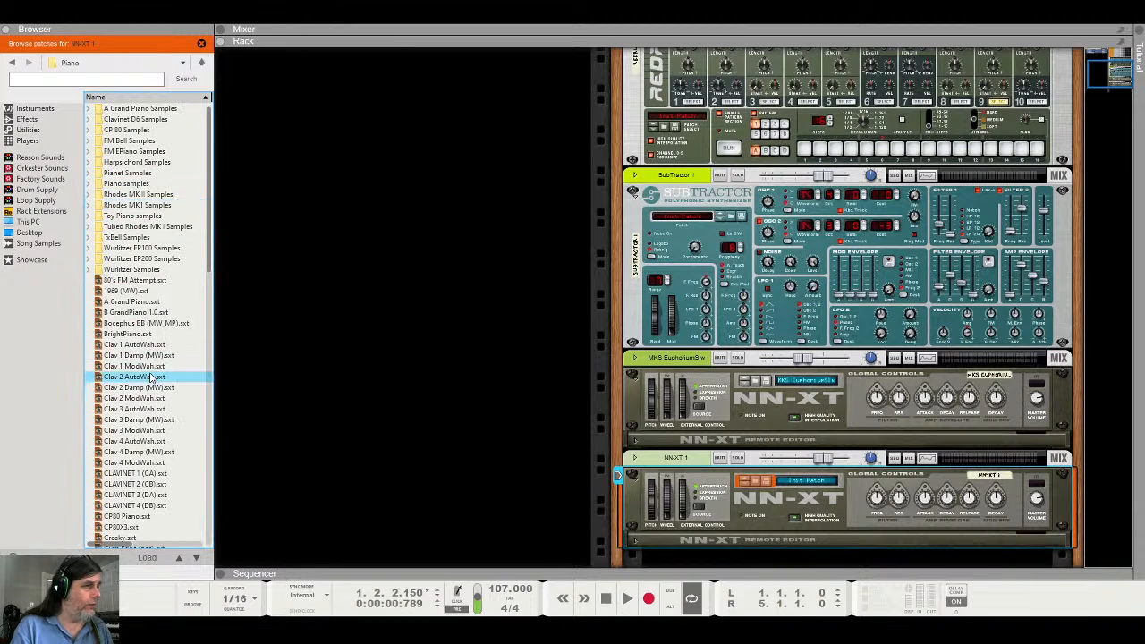
pyautogui.click(158, 312)
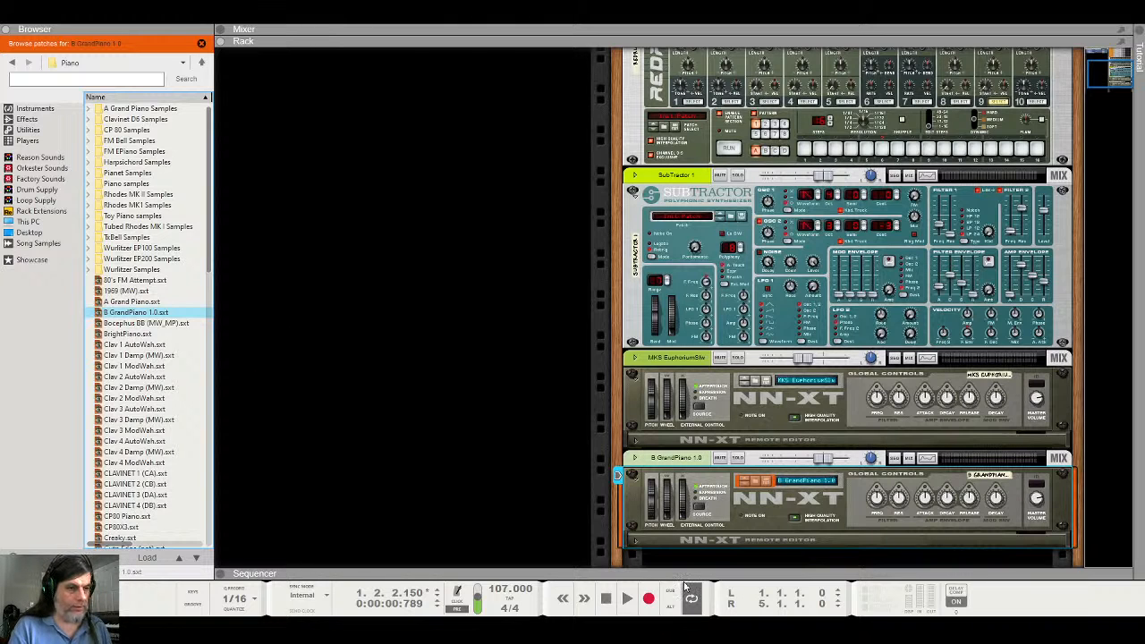
# Turn on FX send 3 for the B GrandPiano 1.0 channel in the mixer, leaving its send 2 off
pyautogui.press('F7')
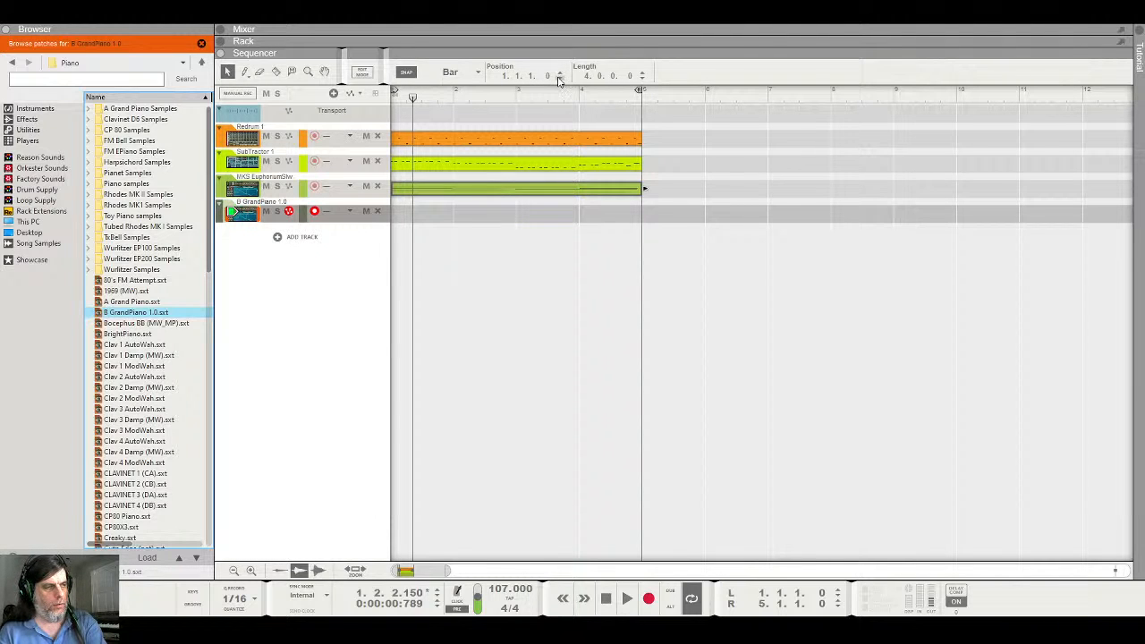
pyautogui.click(614, 29)
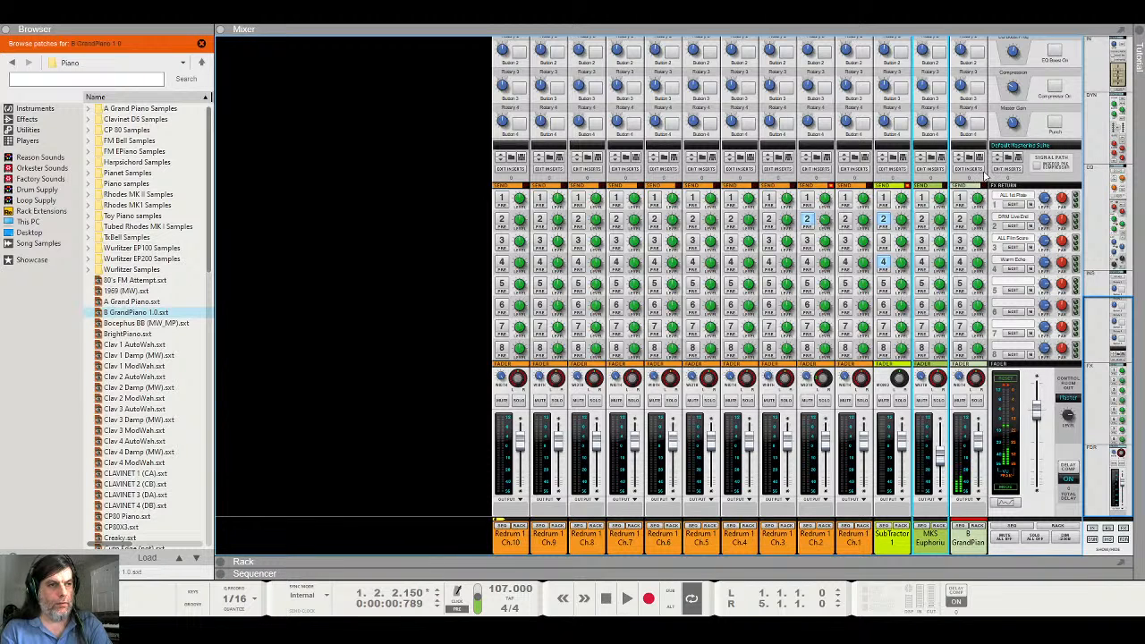
pyautogui.click(960, 219)
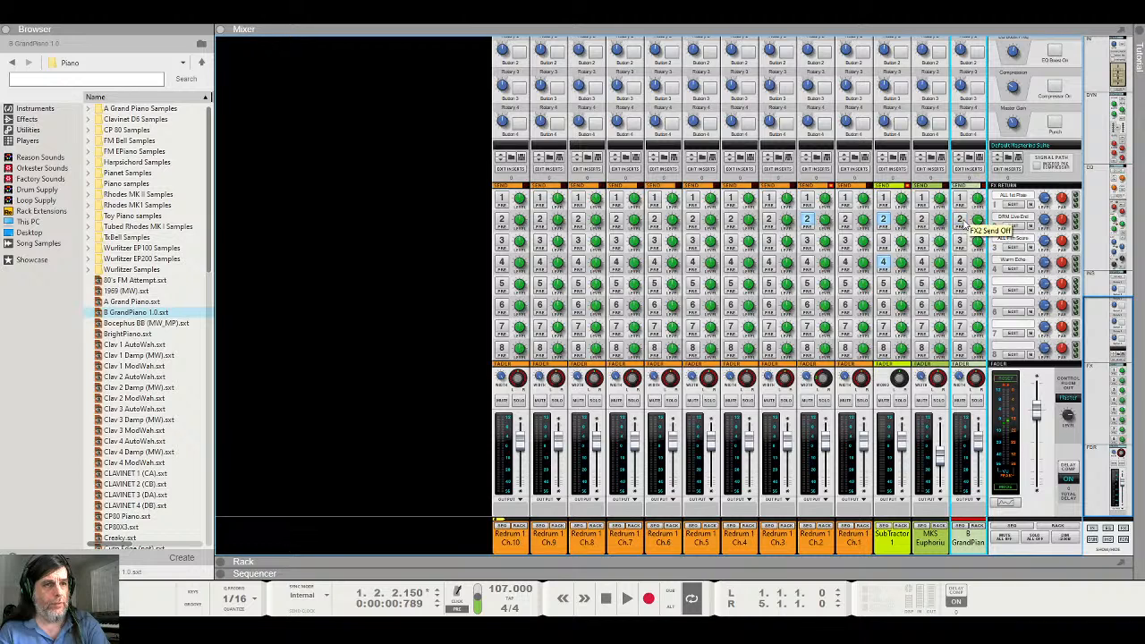
pyautogui.click(962, 242)
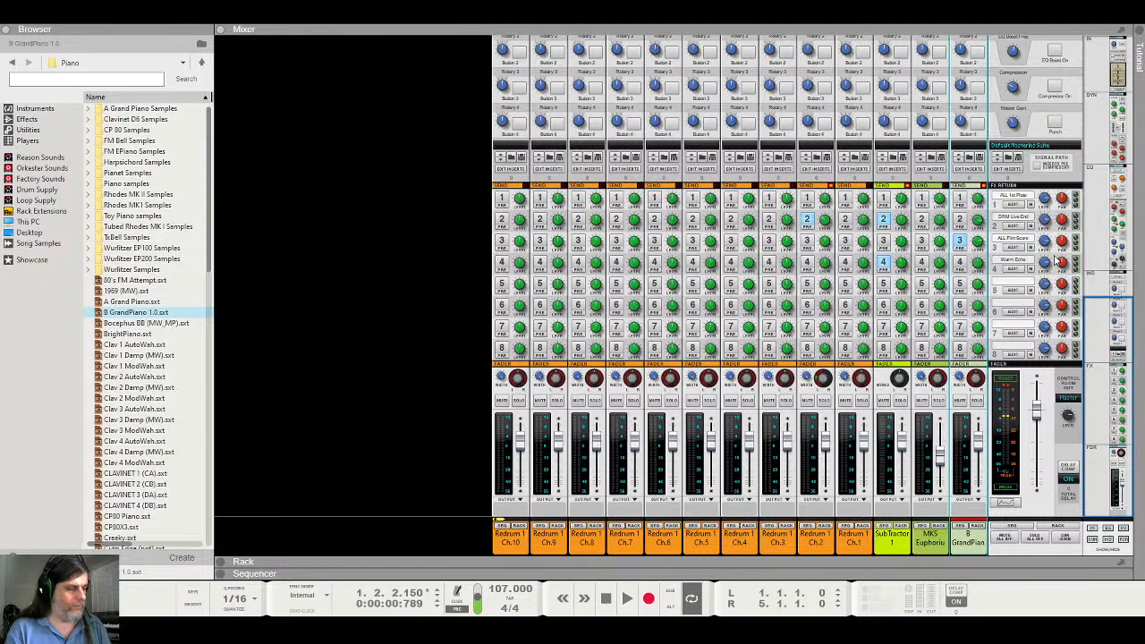
# Switch from the mixer to the sequencer and return the song position to the start
pyautogui.press('F6')
pyautogui.click(1095, 239)
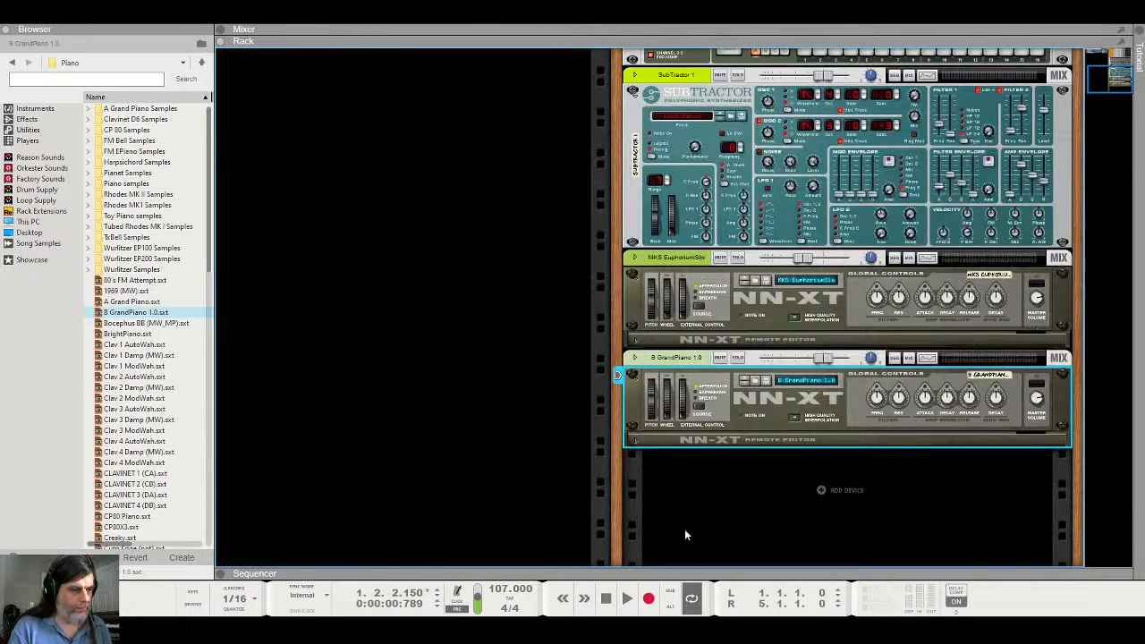
pyautogui.click(676, 565)
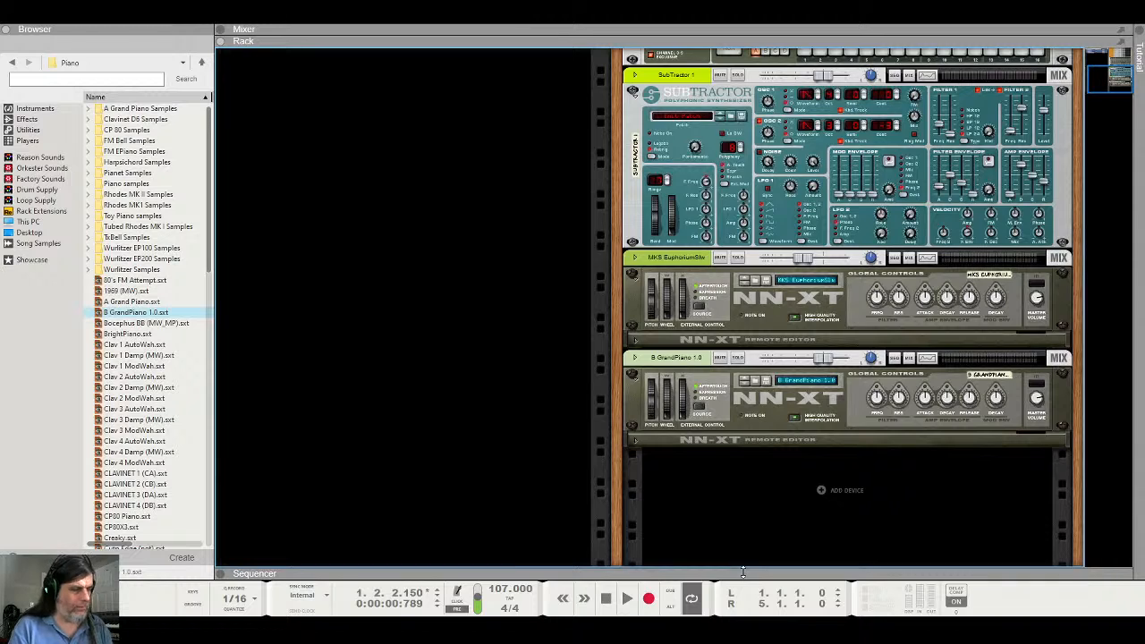
pyautogui.press('F7')
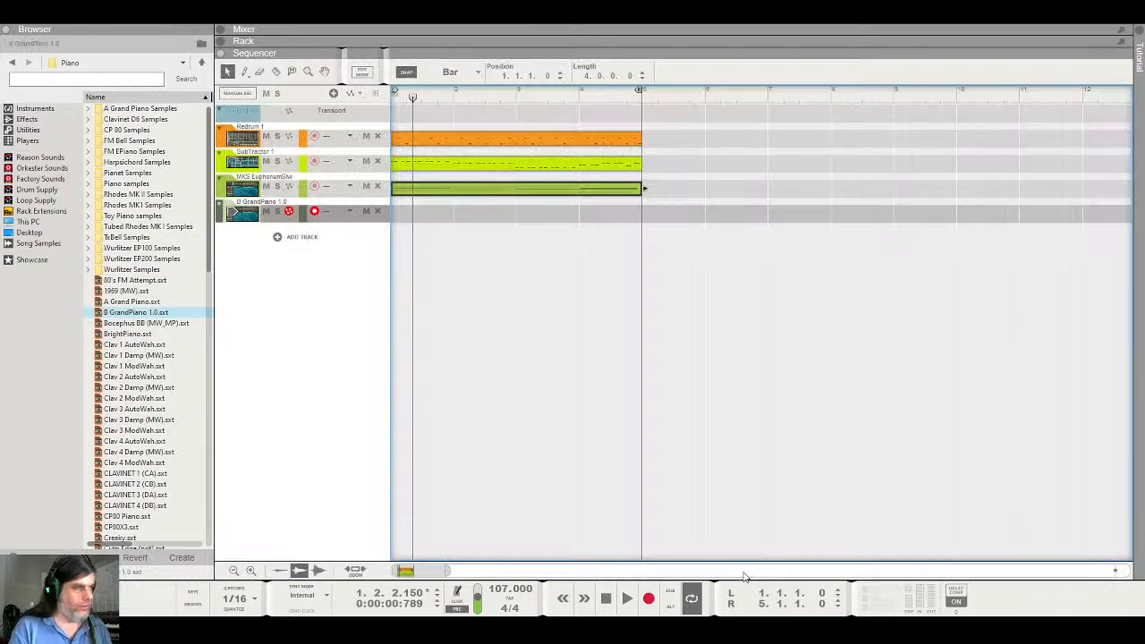
pyautogui.click(589, 597)
pyautogui.click(606, 599)
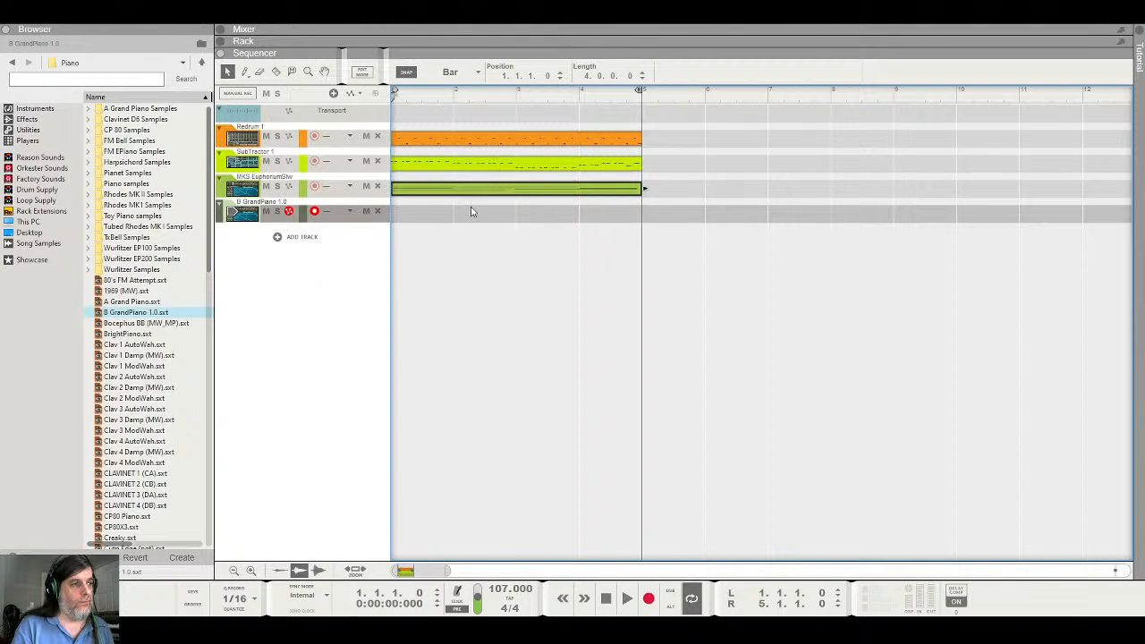
# Play the four-bar loop, stop playback, and extend the loop's right locator to bar 9
pyautogui.press('space')
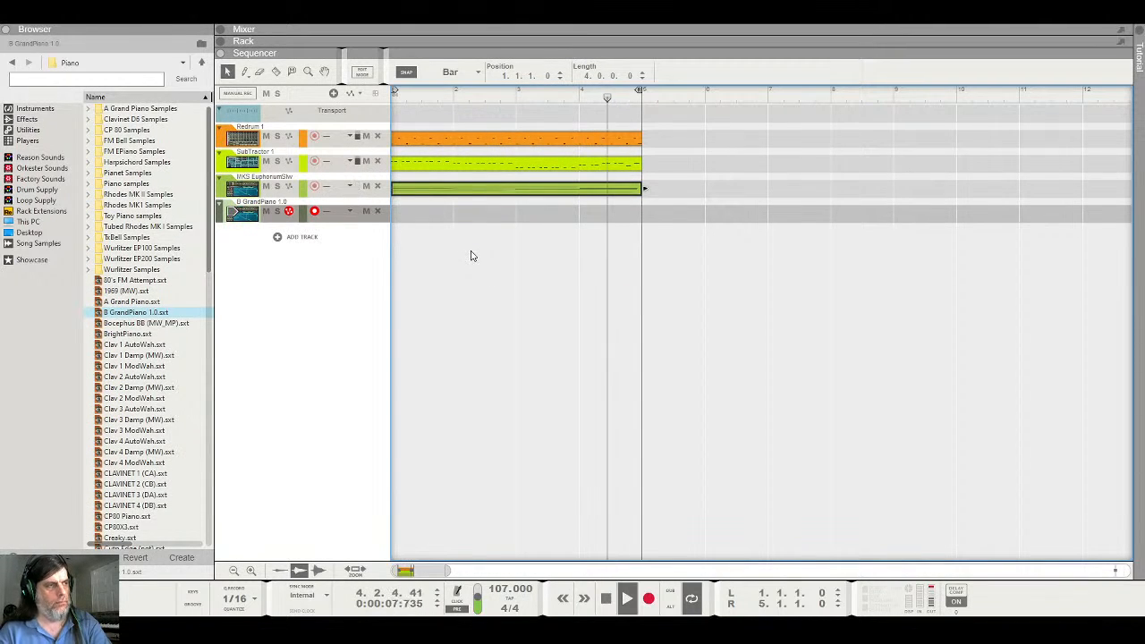
pyautogui.press('space')
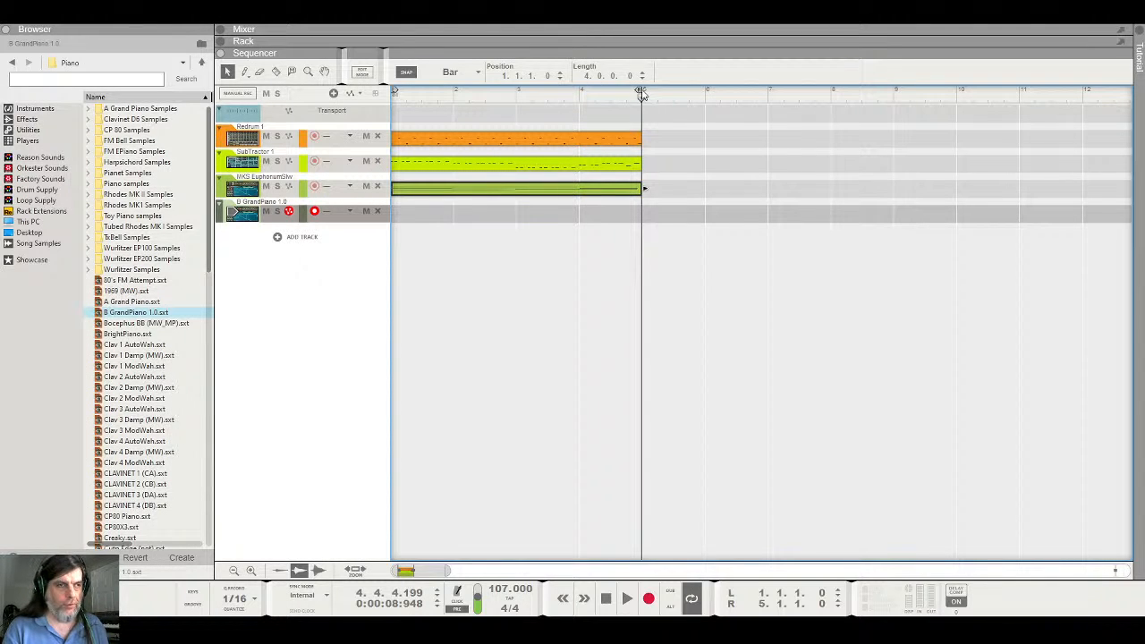
pyautogui.moveTo(641, 93); pyautogui.dragTo(890, 110)
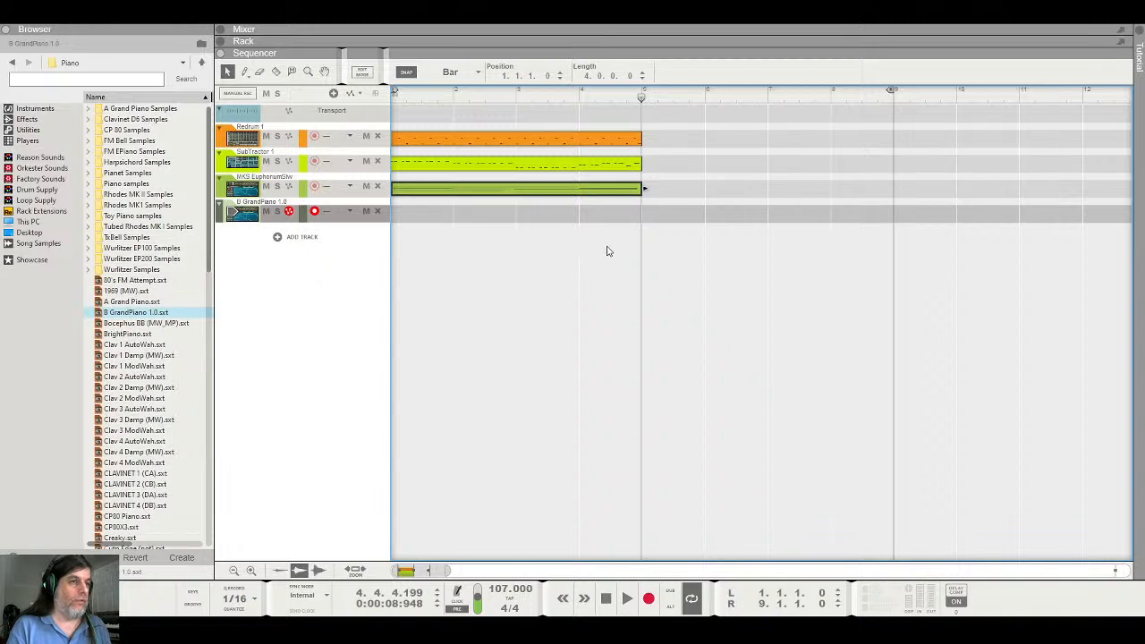
# Duplicate the four-bar Redrum, SubTractor and MKS EuphorumSlw clips so the copies start at bar 5
pyautogui.moveTo(607, 221); pyautogui.dragTo(497, 125)
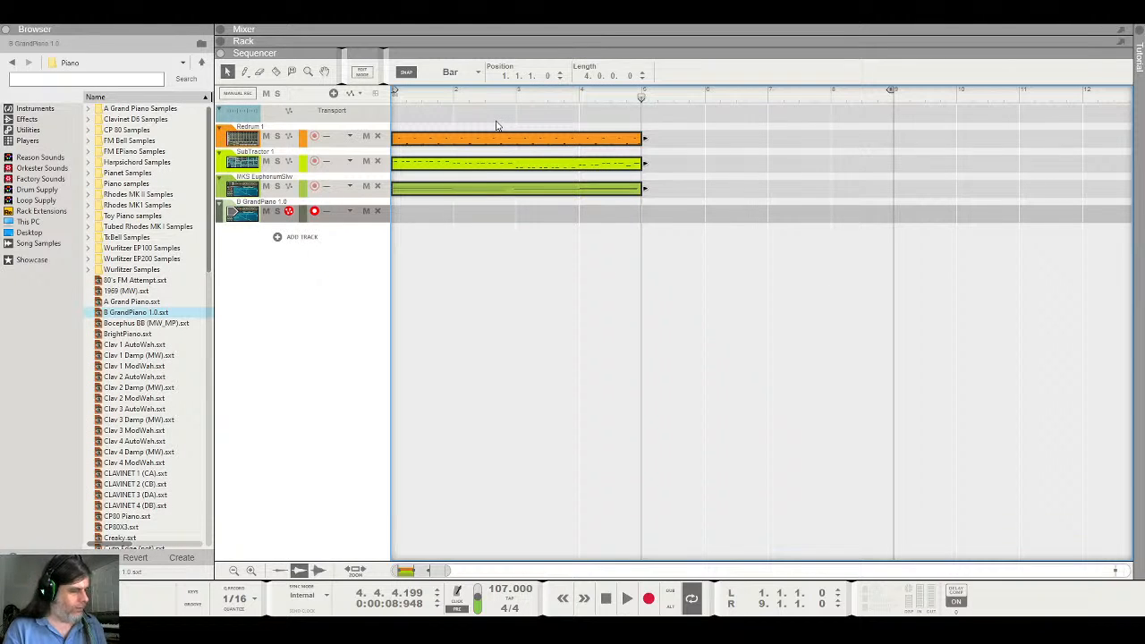
pyautogui.hotkey('ctrl', 'd')
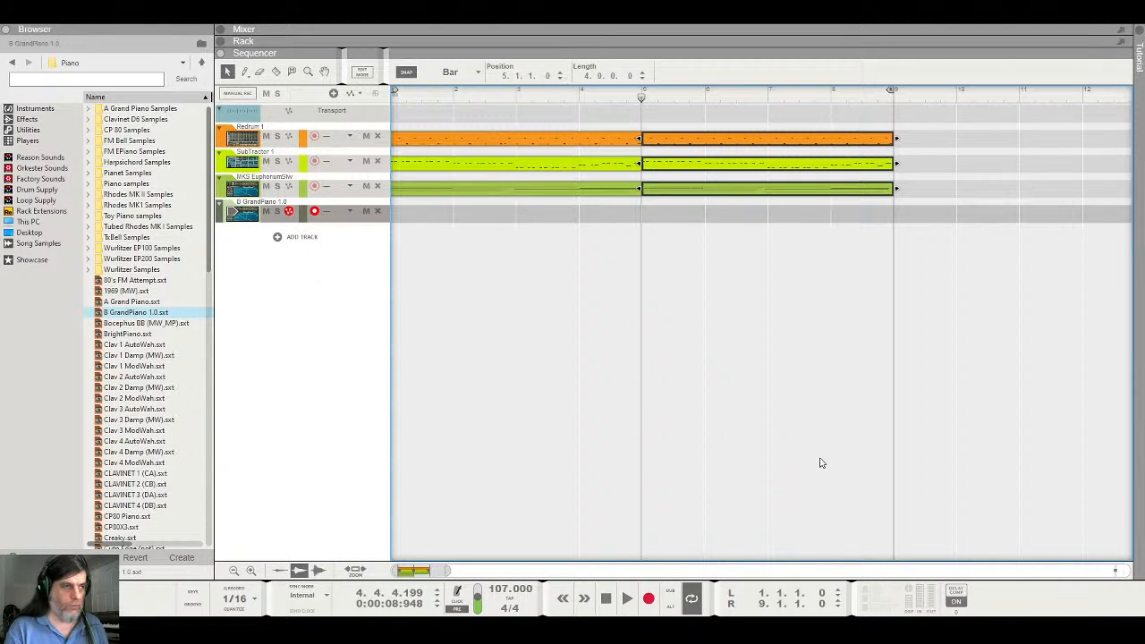
pyautogui.click(775, 297)
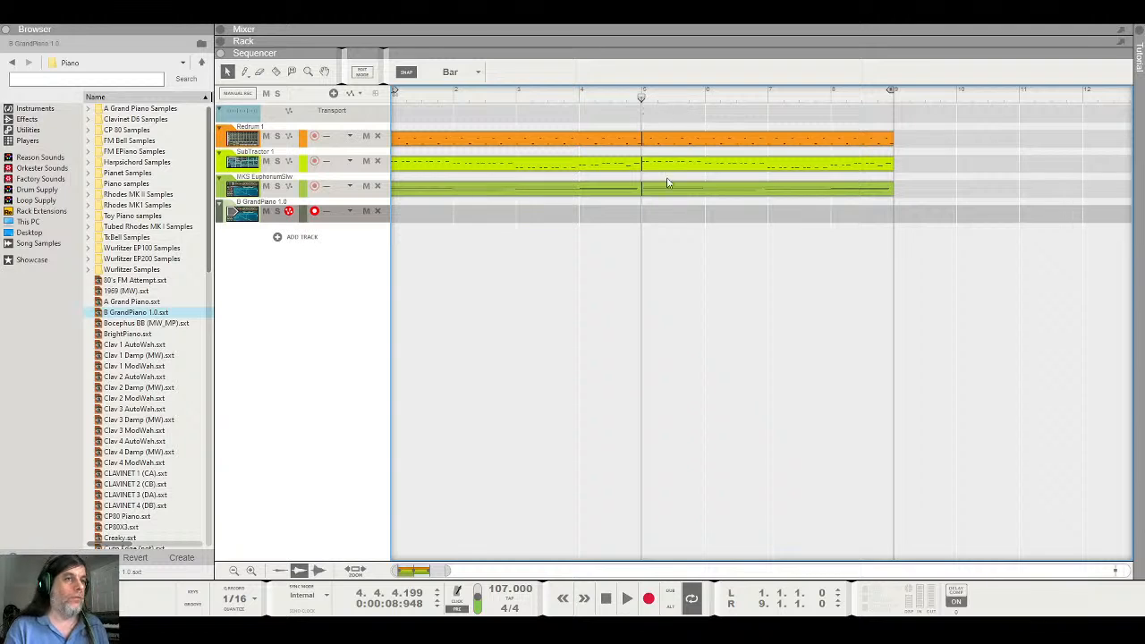
# Record an eight-bar piano part from bar 1 on the B GrandPiano 1.0 track, ending recording with playback running
pyautogui.click(607, 599)
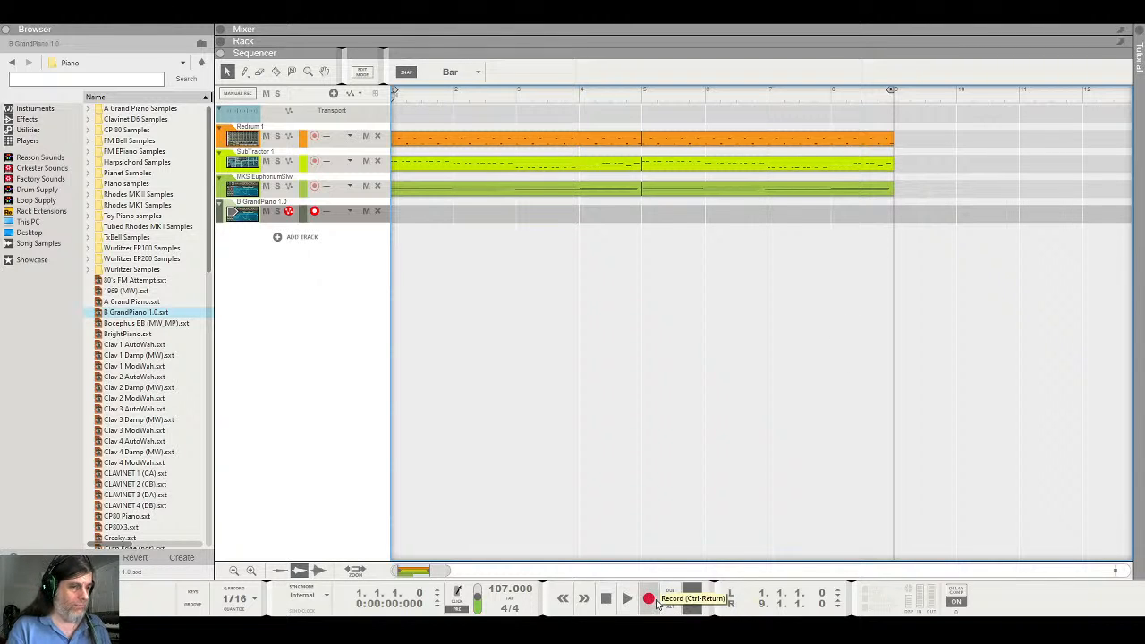
pyautogui.click(649, 599)
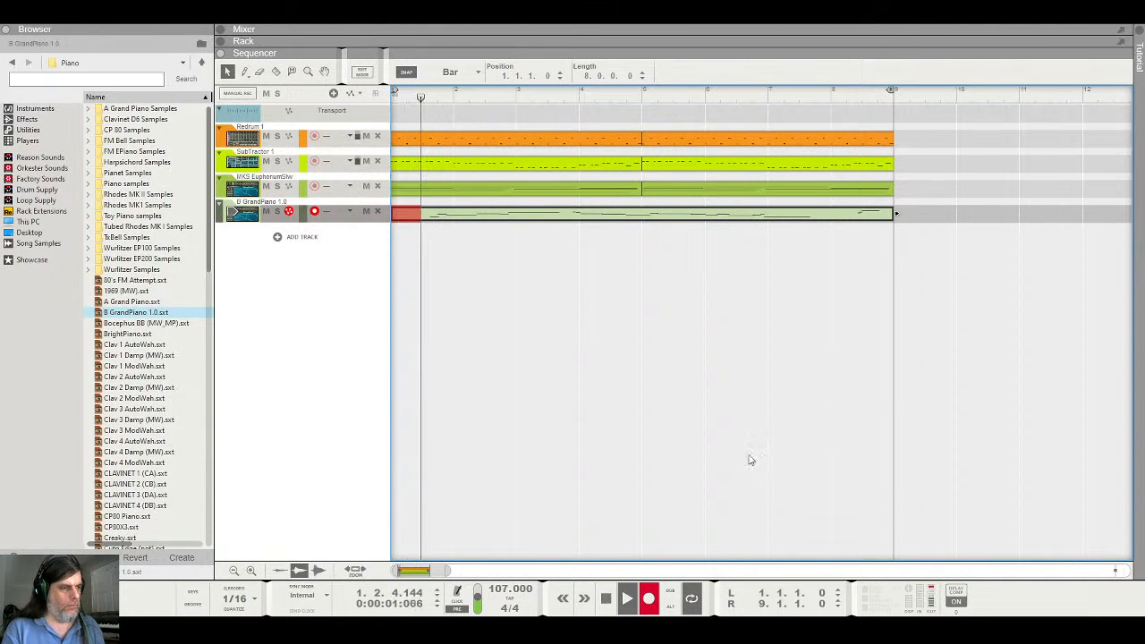
pyautogui.click(653, 610)
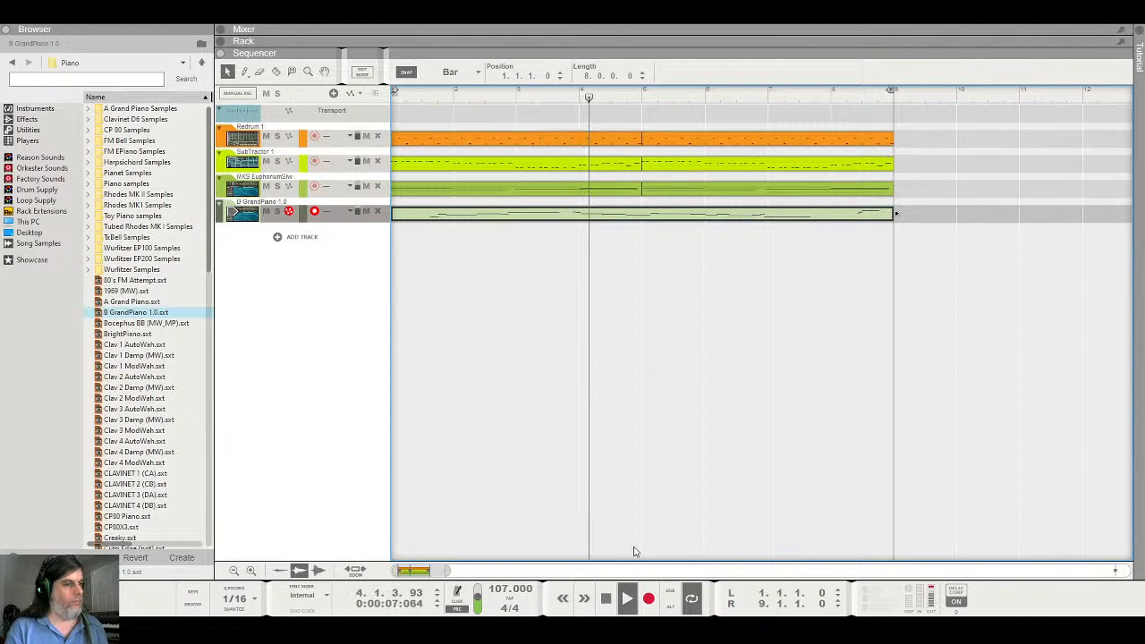
# Duplicate the clips on all four tracks from bars 1–9 to bar 9 and extend the loop's right locator to bar 17
pyautogui.moveTo(445, 573); pyautogui.dragTo(481, 576)
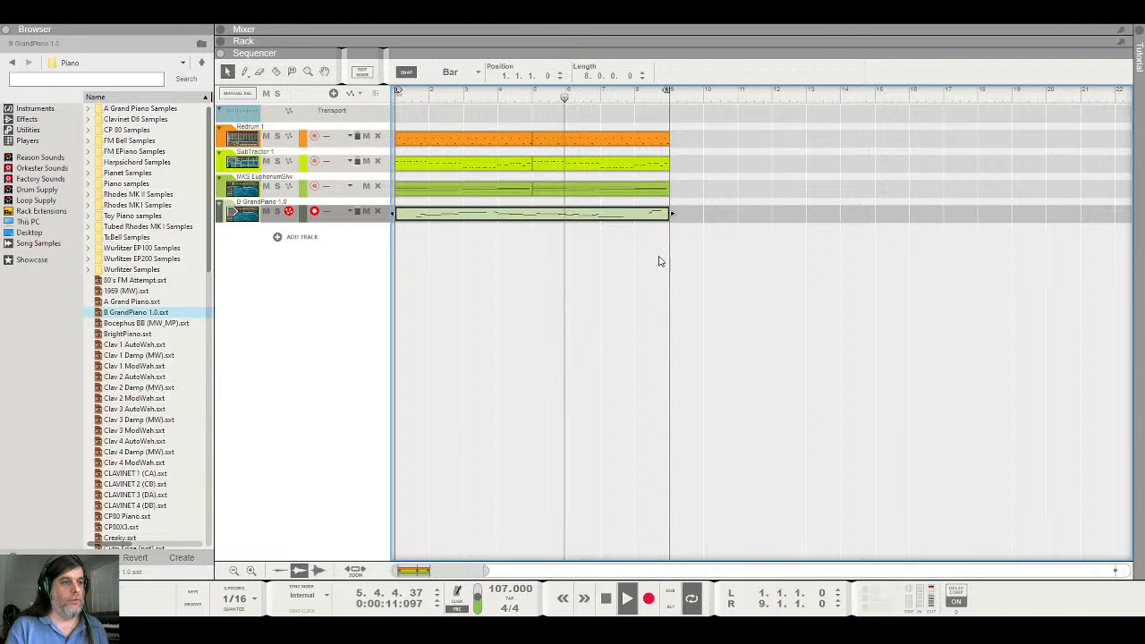
pyautogui.moveTo(666, 122); pyautogui.dragTo(411, 238)
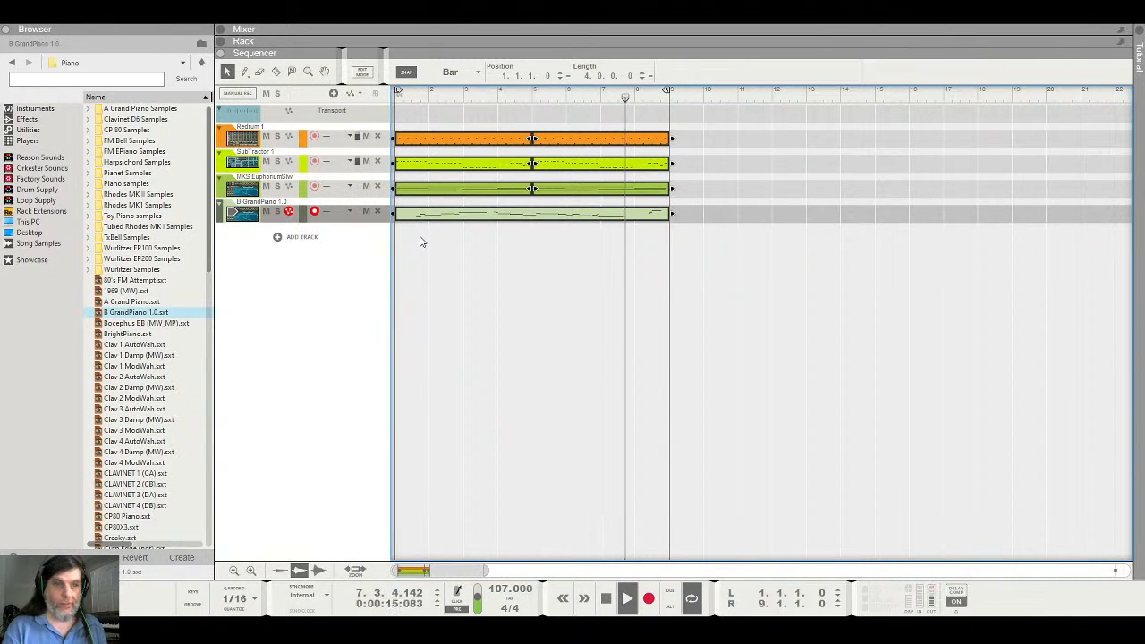
pyautogui.hotkey('ctrl', 'd')
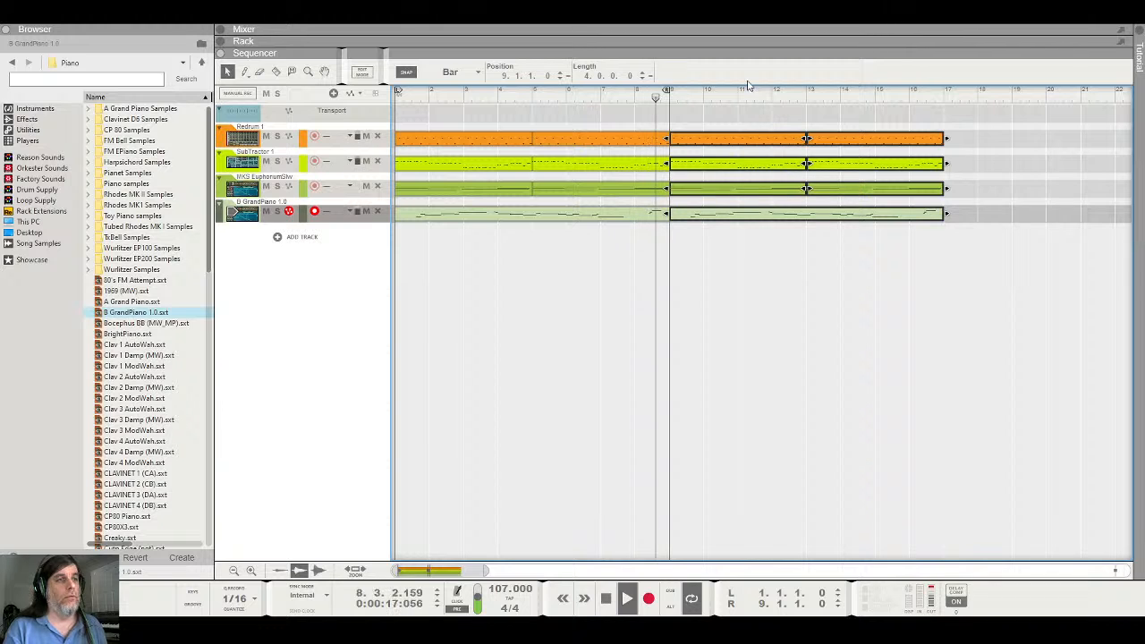
pyautogui.moveTo(668, 90); pyautogui.dragTo(940, 90)
# Delete the first piano clip, from bars 1 to 9, on the B GrandPiano 1.0 track
pyautogui.click(539, 216)
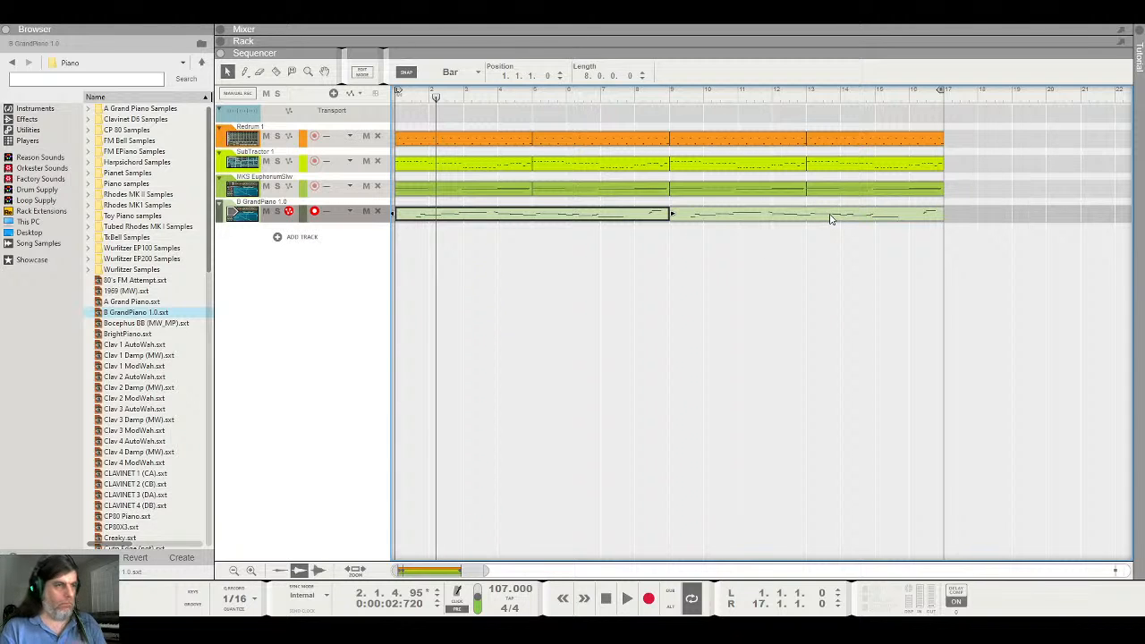
pyautogui.click(830, 219)
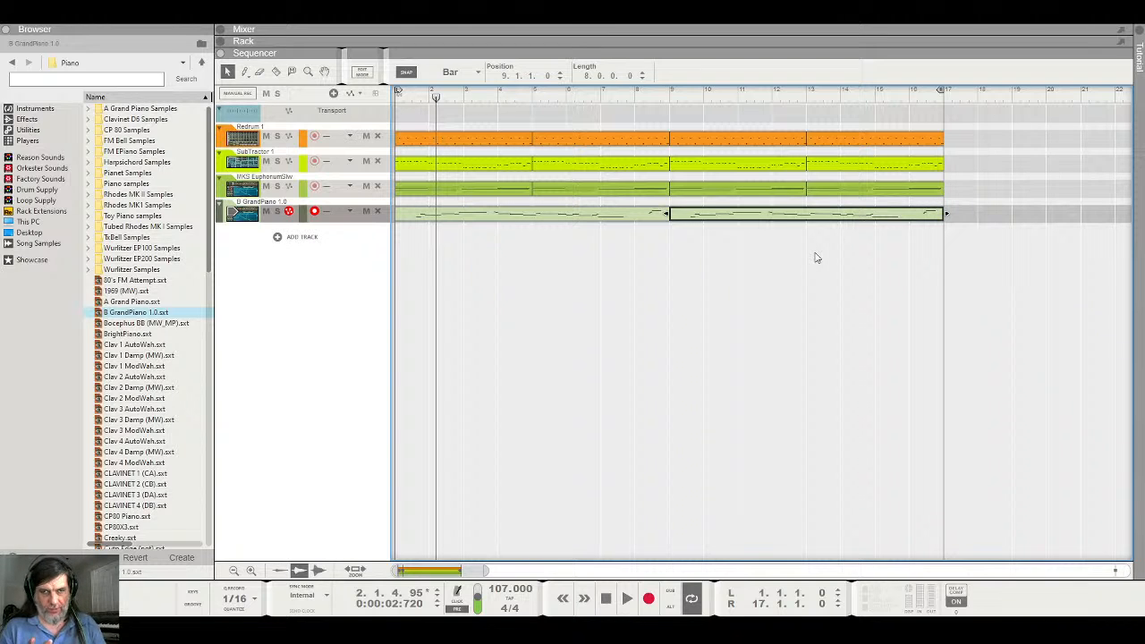
pyautogui.click(555, 217)
pyautogui.press('Delete')
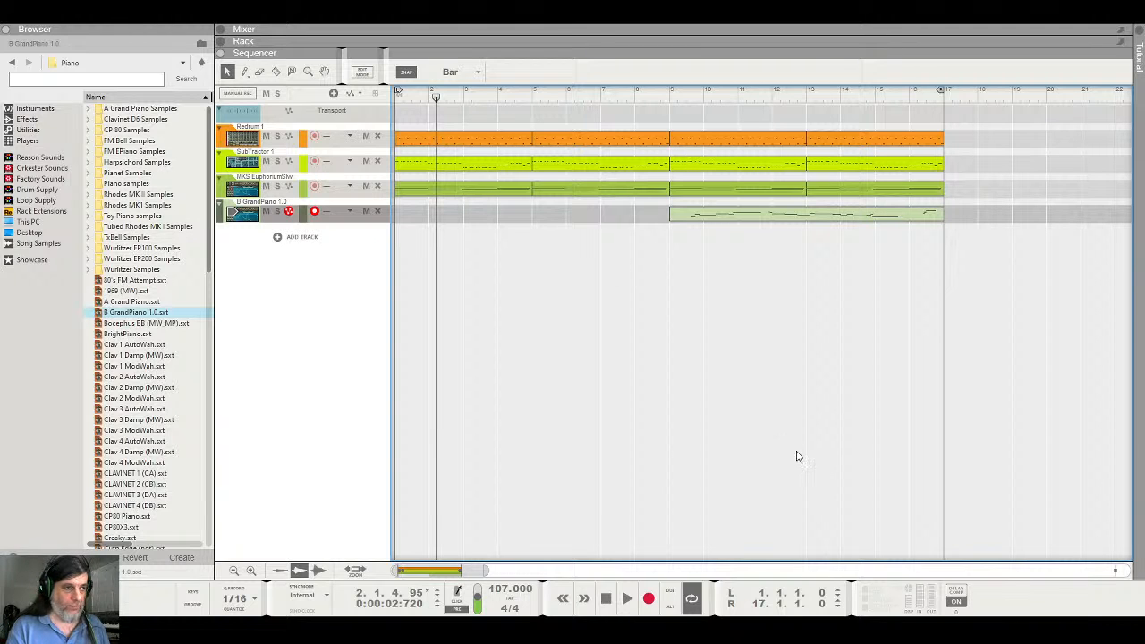
# Play the arrangement from the start, then return the song position to bar 1 and listen to the opening bars again
pyautogui.click(606, 599)
pyautogui.click(627, 599)
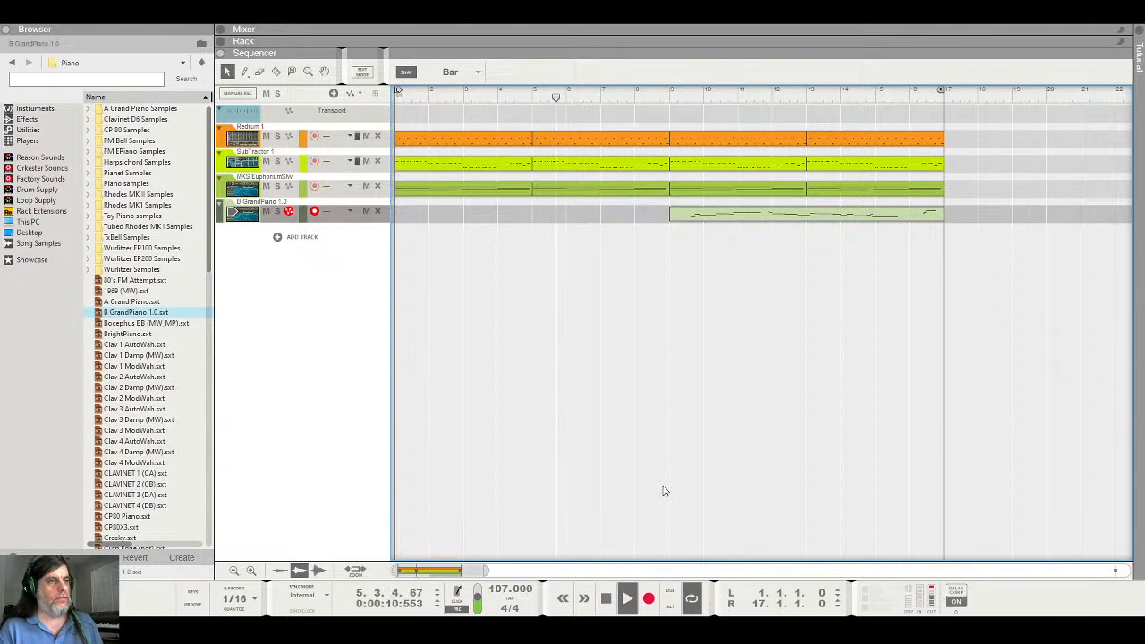
pyautogui.press('space')
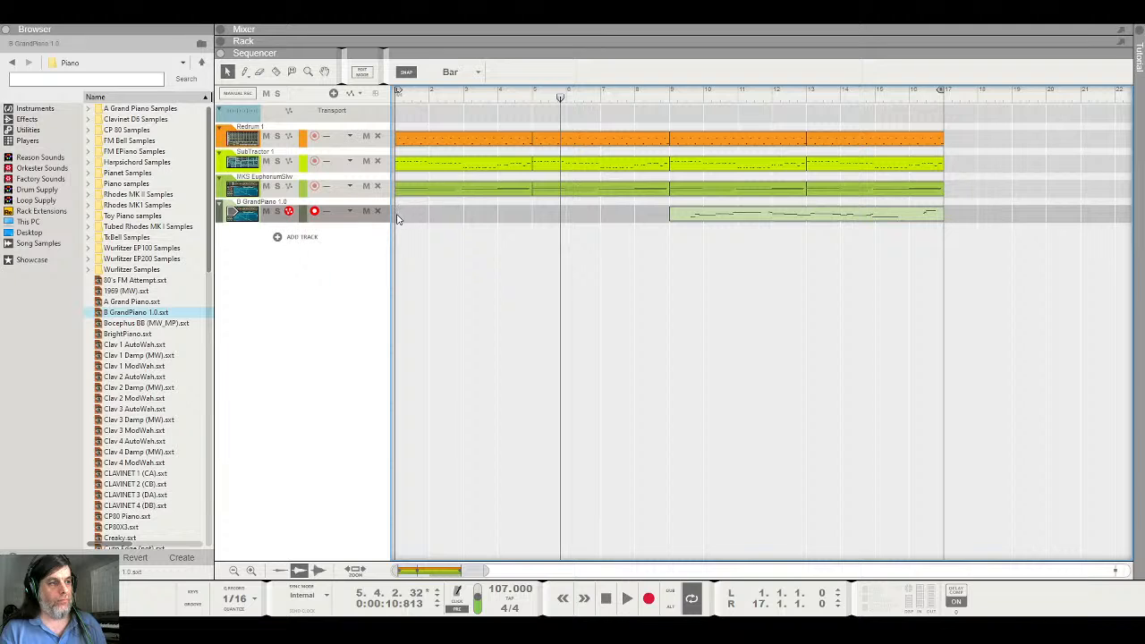
pyautogui.moveTo(560, 97)
pyautogui.mouseDown()
pyautogui.moveTo(398, 101)
pyautogui.moveTo(688, 106)
pyautogui.mouseUp()
pyautogui.moveTo(470, 123)
pyautogui.mouseDown()
pyautogui.moveTo(384, 124)
pyautogui.moveTo(832, 124)
pyautogui.moveTo(928, 105)
pyautogui.mouseUp()
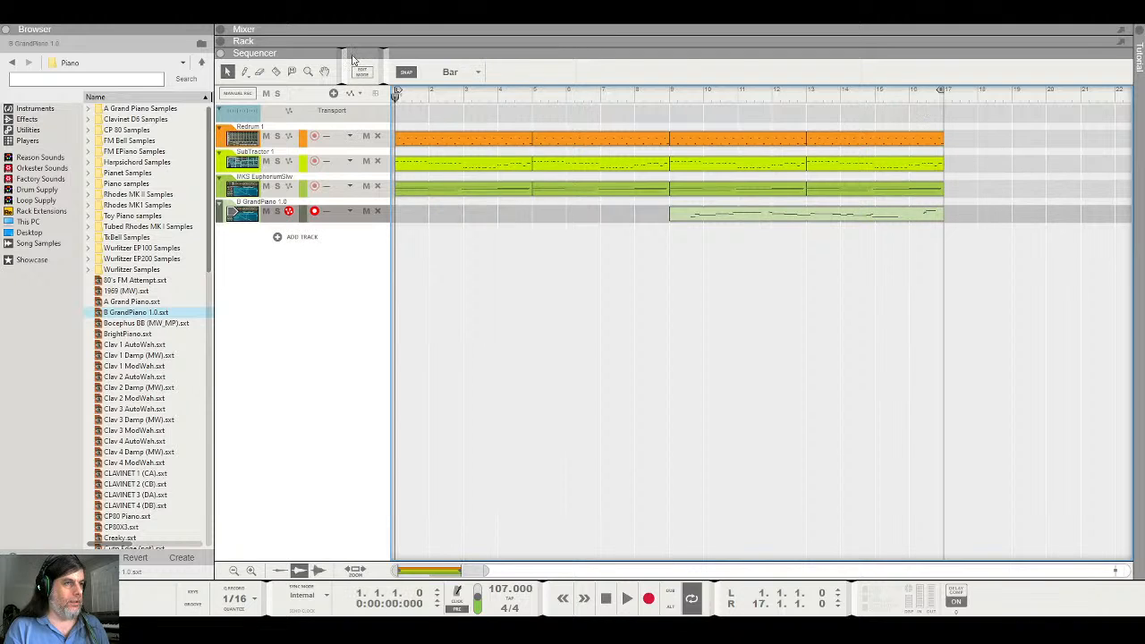
pyautogui.press('space')
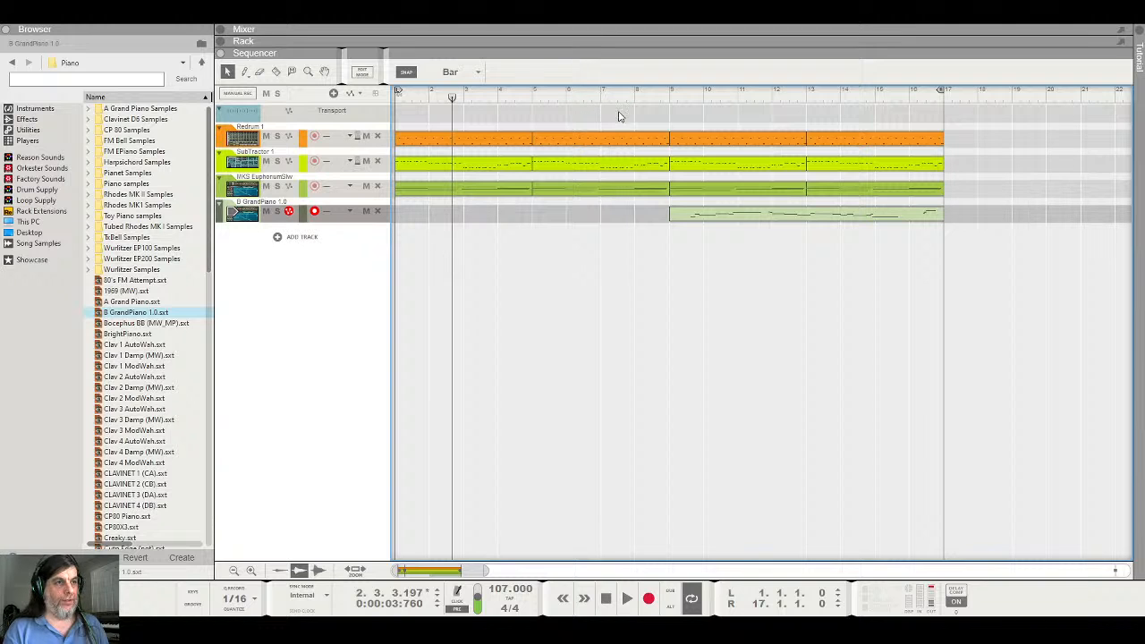
# Play the arrangement from bar 9 where the piano enters, and again from bar 16 across the loop end
pyautogui.click(669, 95)
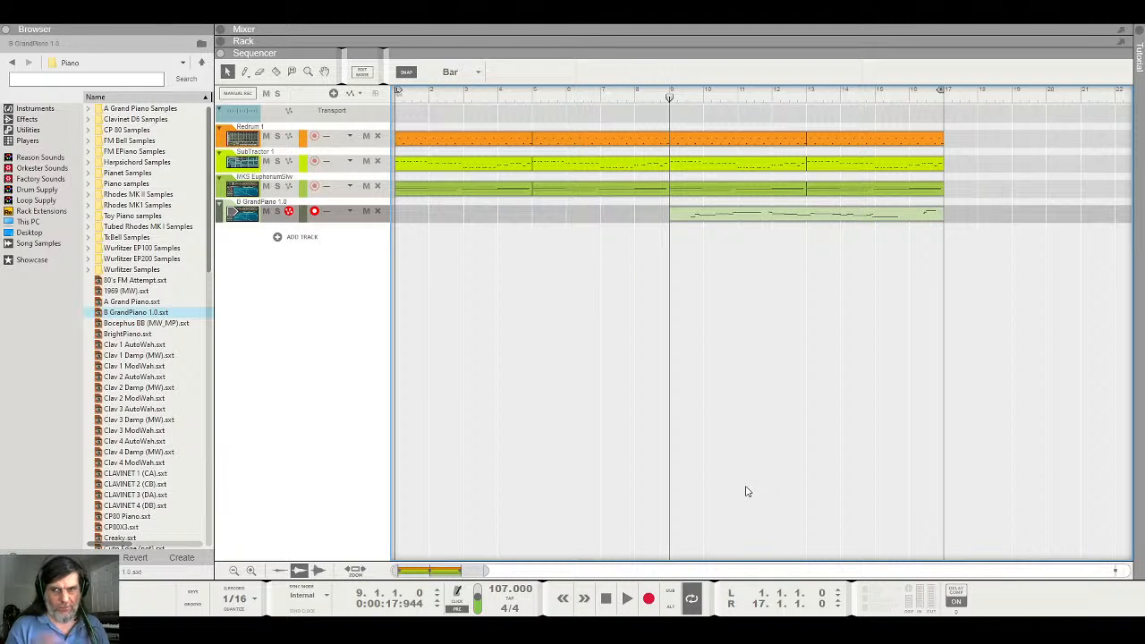
pyautogui.press('space')
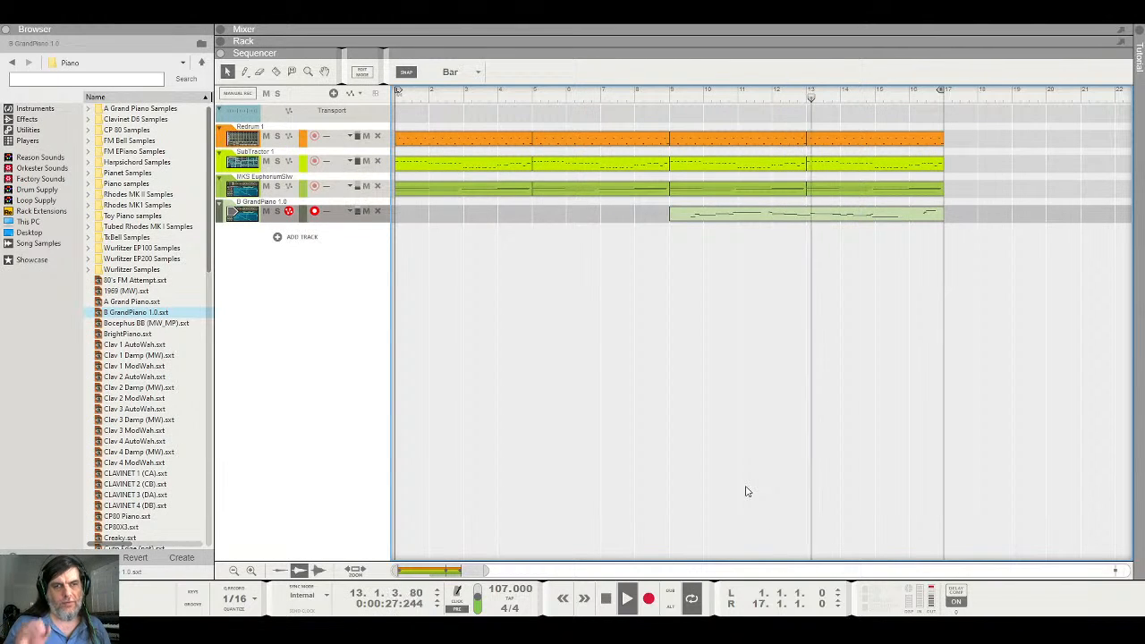
pyautogui.press('space')
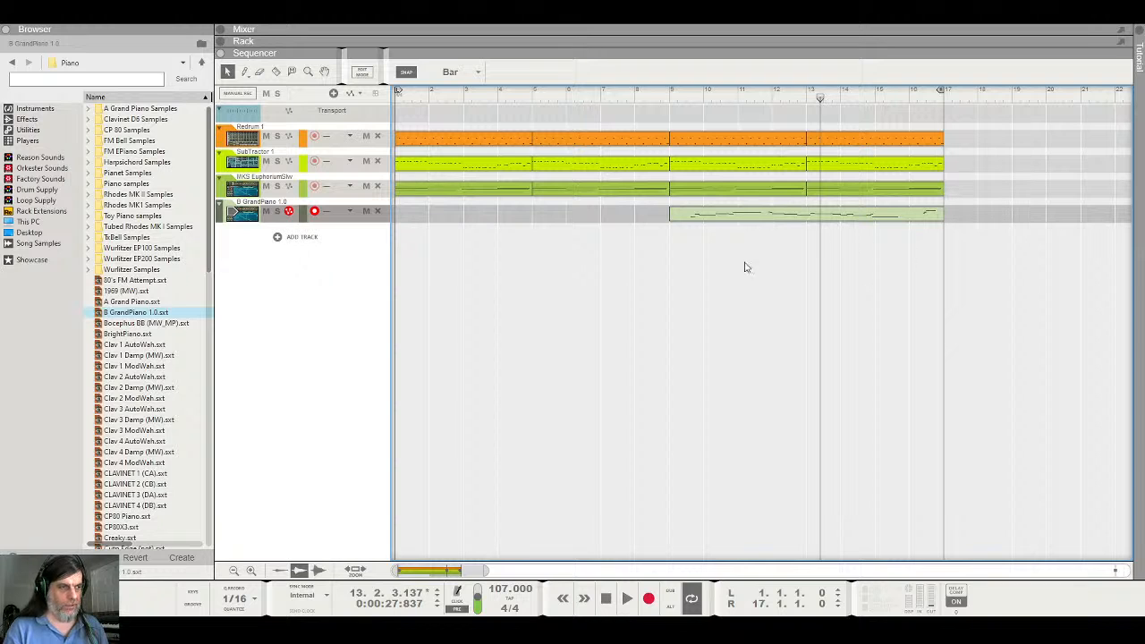
pyautogui.click(909, 95)
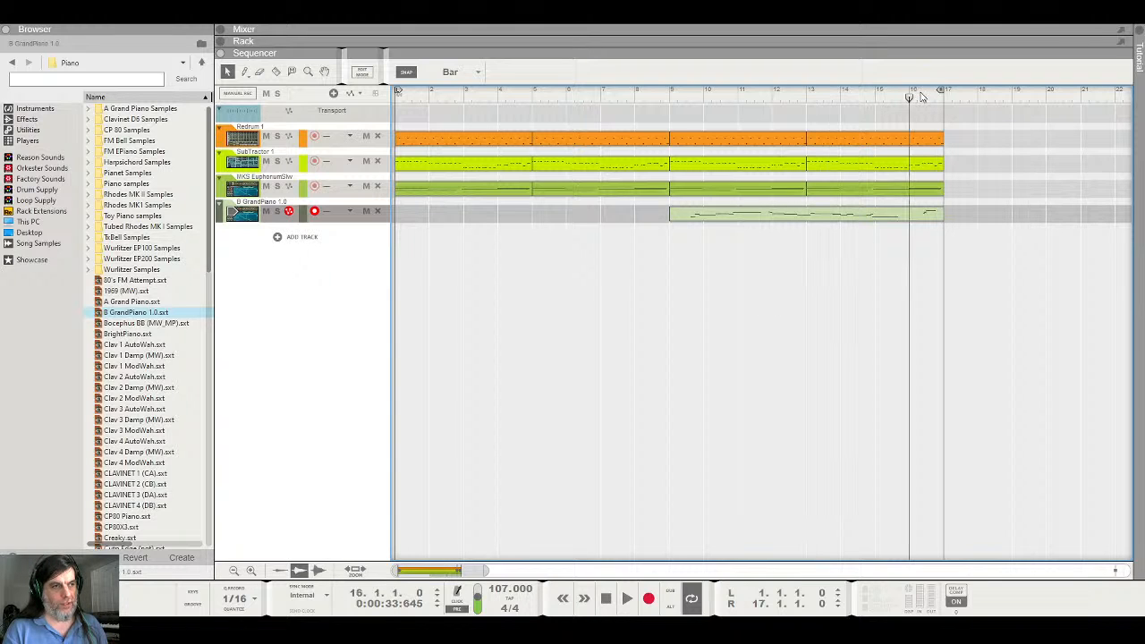
pyautogui.press('space')
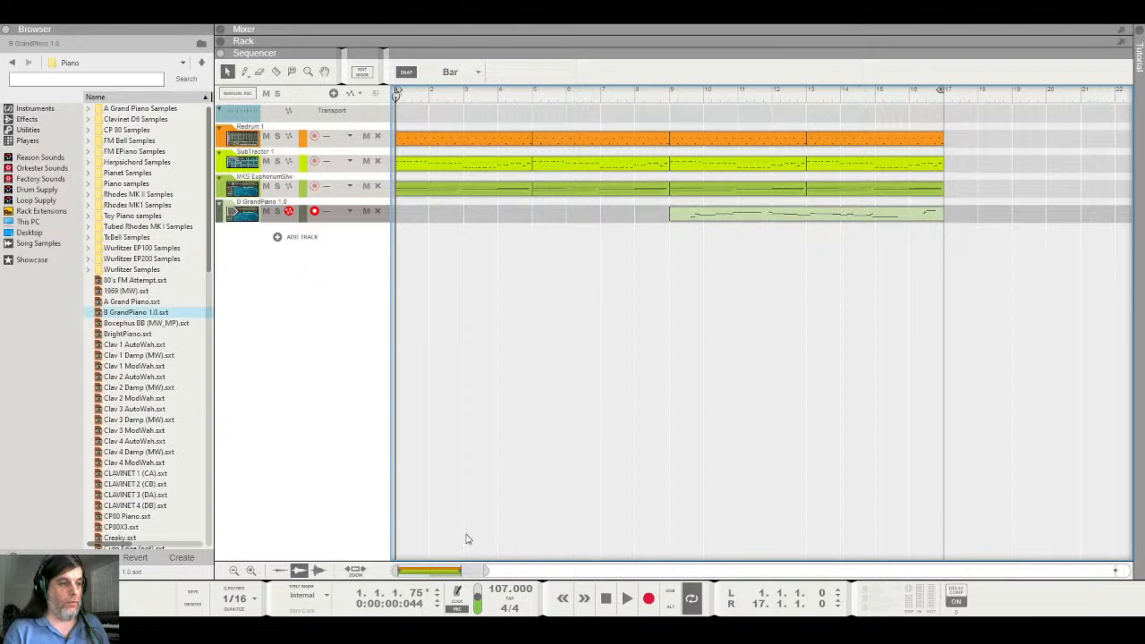
# Duplicate the last Redrum clip, starting at bar 13, so the copy begins at bar 17
pyautogui.moveTo(441, 570); pyautogui.dragTo(496, 571)
pyautogui.click(426, 146)
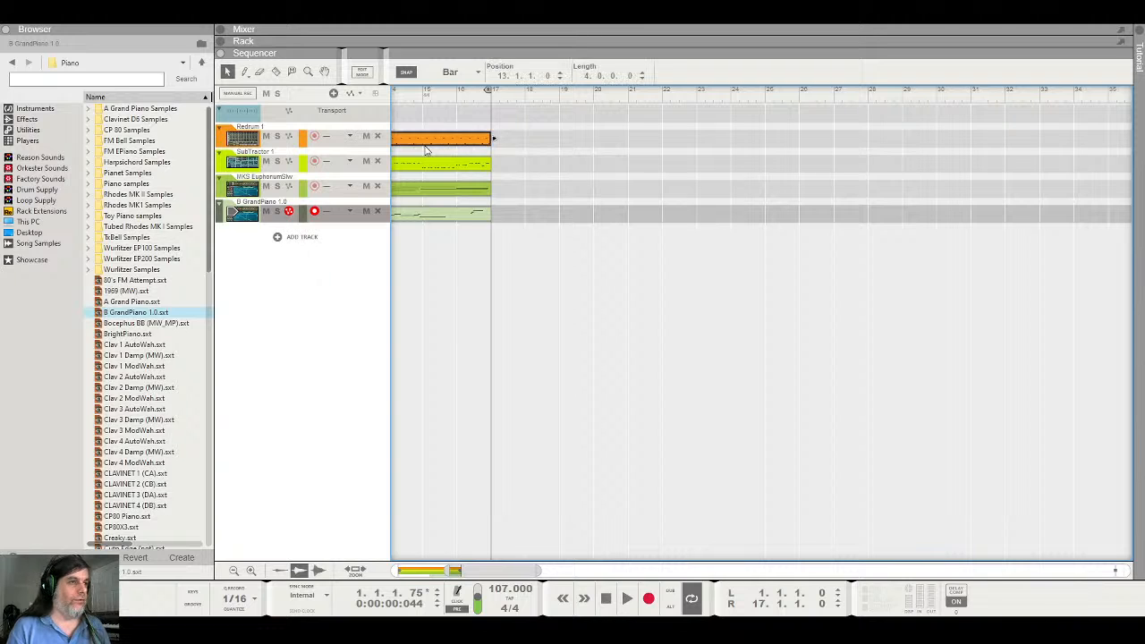
pyautogui.hotkey('ctrl', 'd')
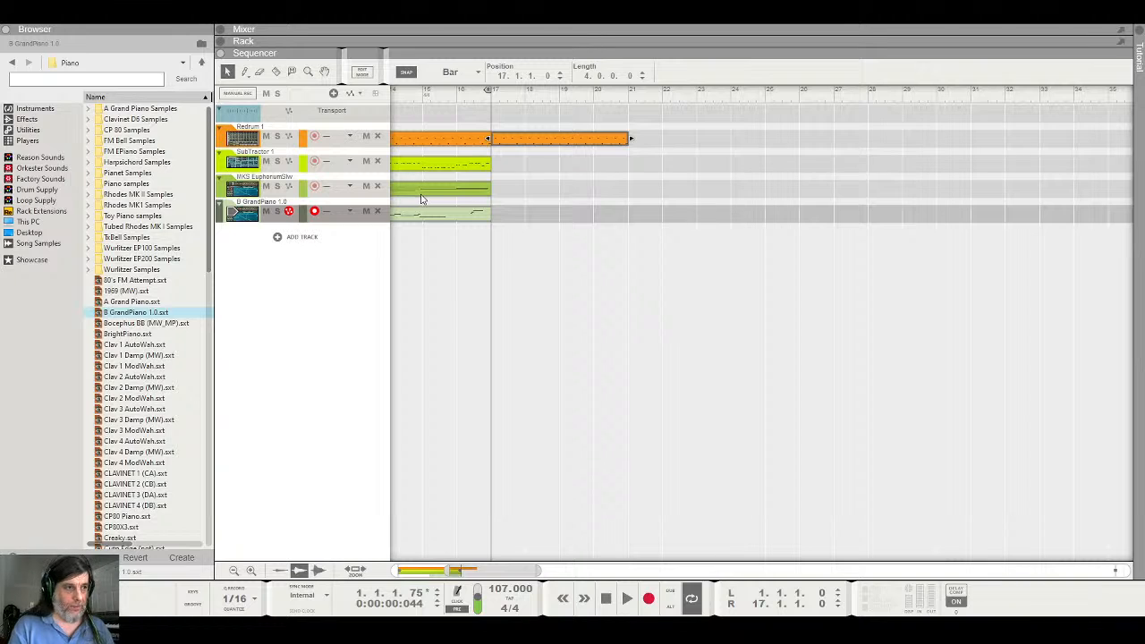
# Deselect the last pad clip and make the MKS EuphorumSlw track the active track for playing and recording
pyautogui.click(489, 186)
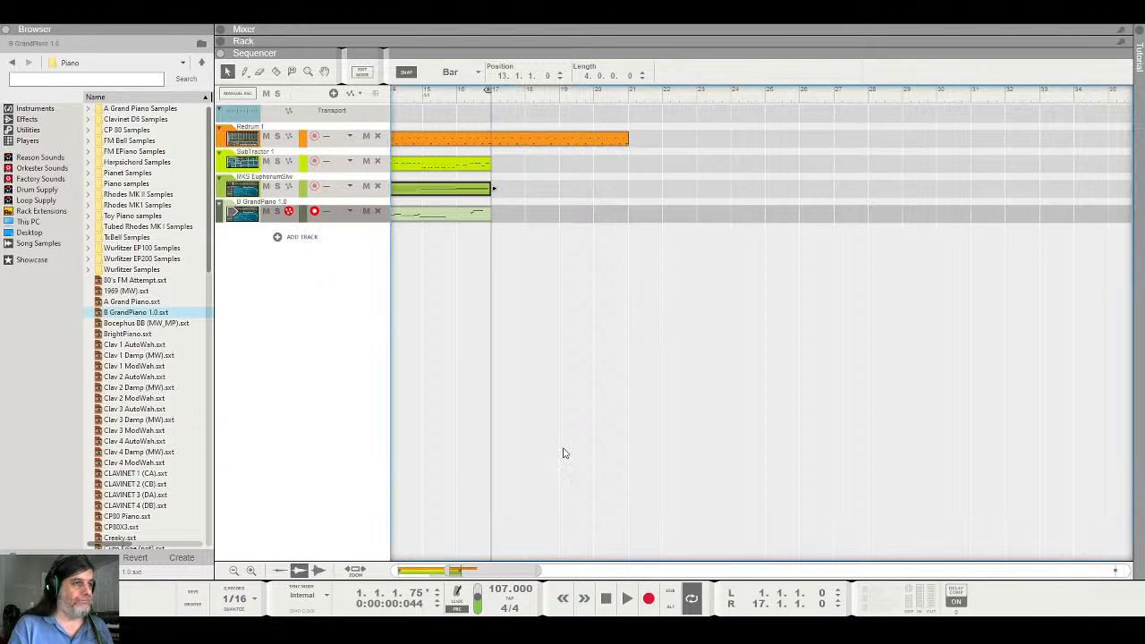
pyautogui.click(499, 194)
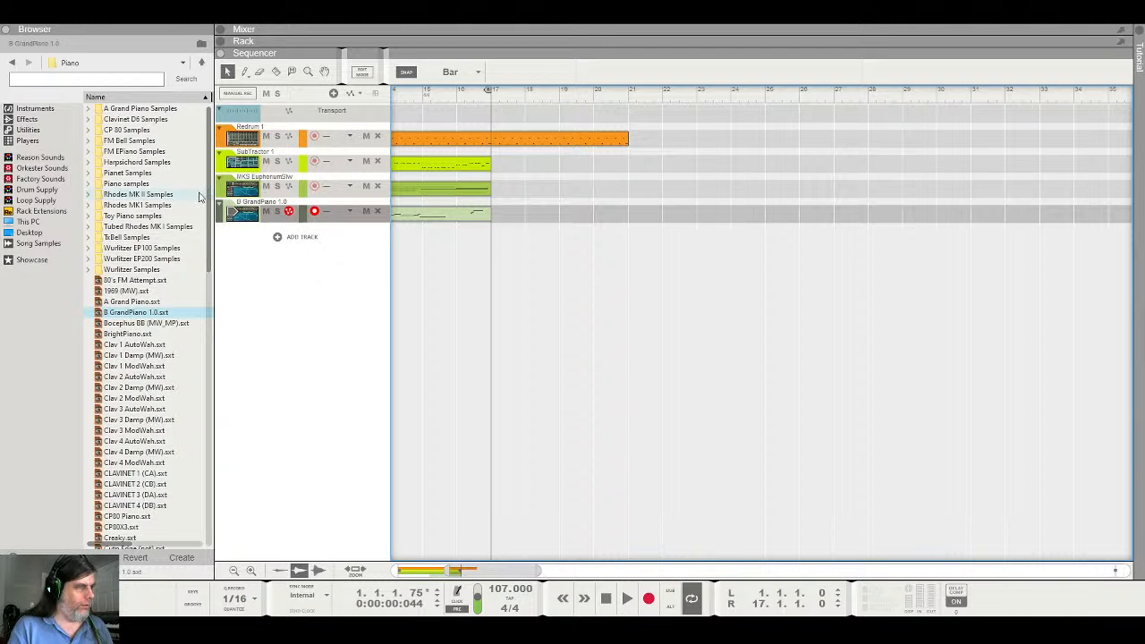
pyautogui.click(233, 188)
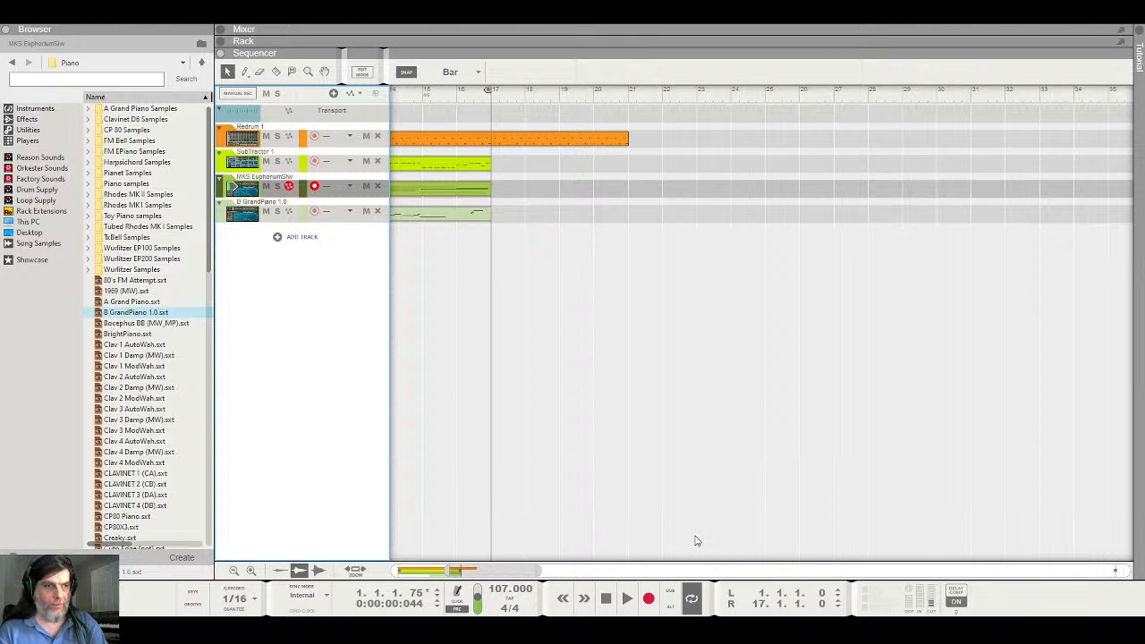
# Duplicate the four-bar Redrum 1 clip at bar 17 three times so the drums extend to bar 33
pyautogui.click(608, 142)
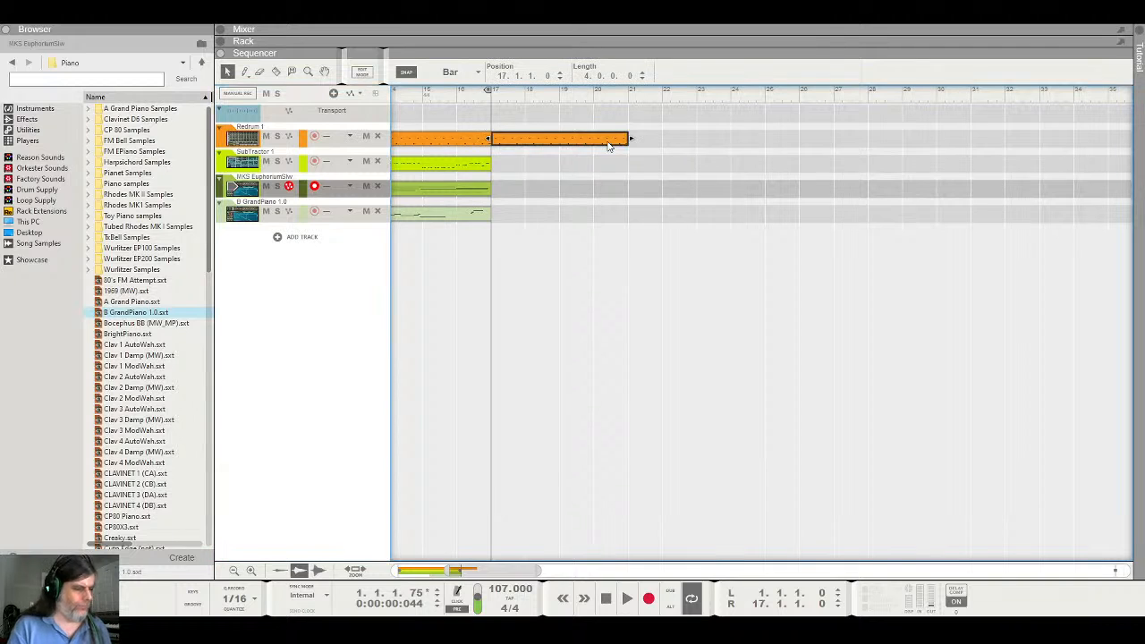
pyautogui.hotkey('ctrl', 'd')
pyautogui.hotkey('ctrl', 'd')
pyautogui.hotkey('ctrl', 'd')
pyautogui.click(608, 146)
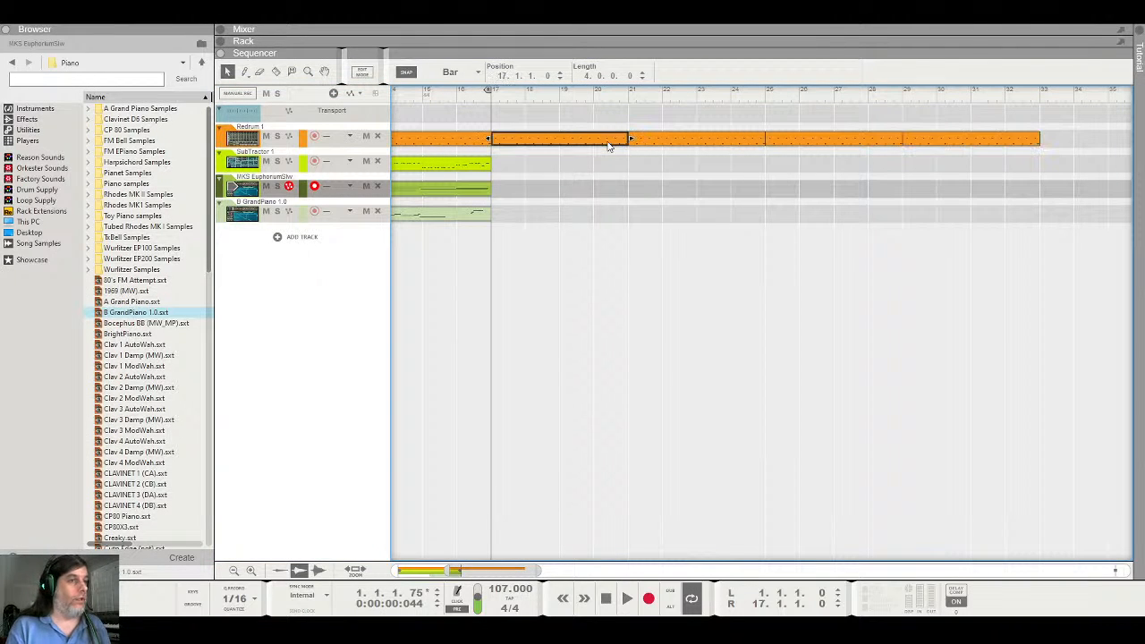
pyautogui.click(489, 188)
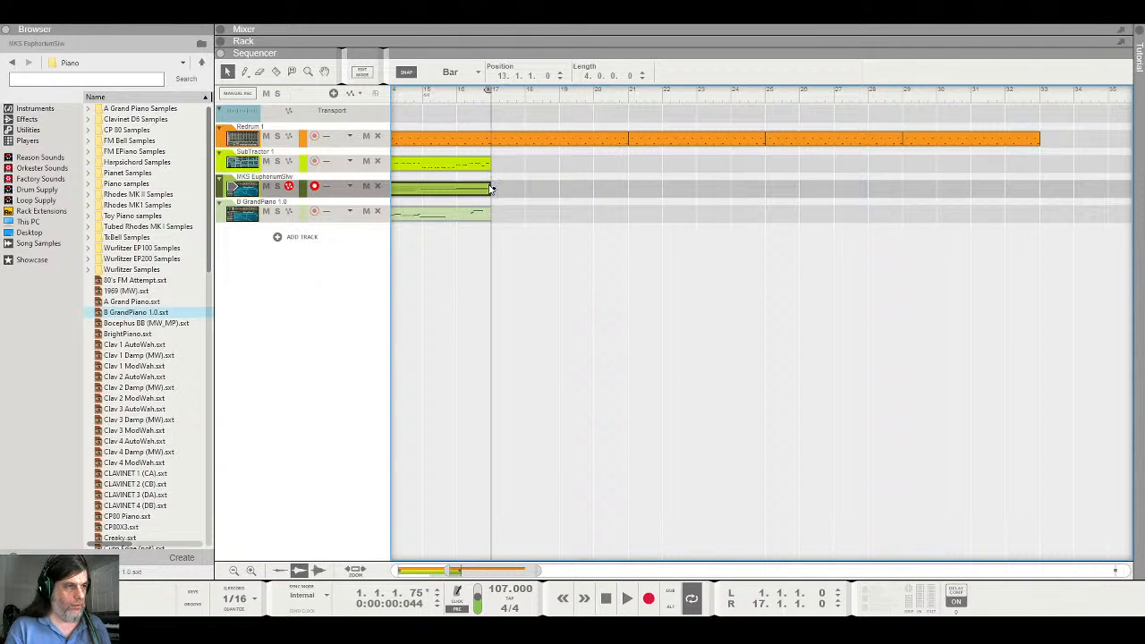
pyautogui.click(497, 189)
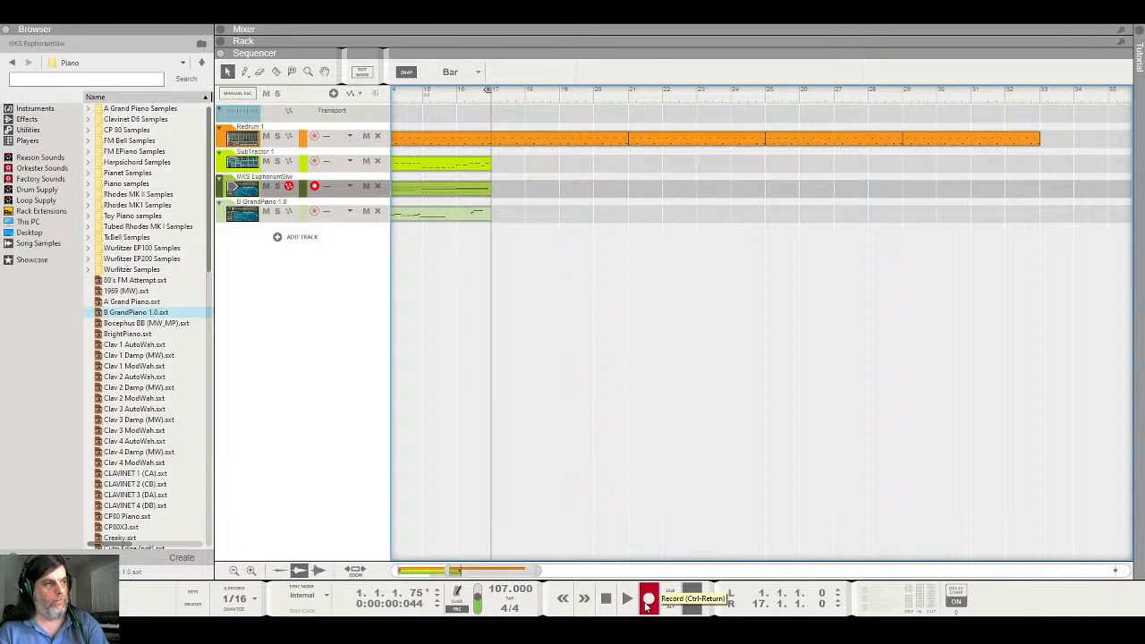
pyautogui.press('space')
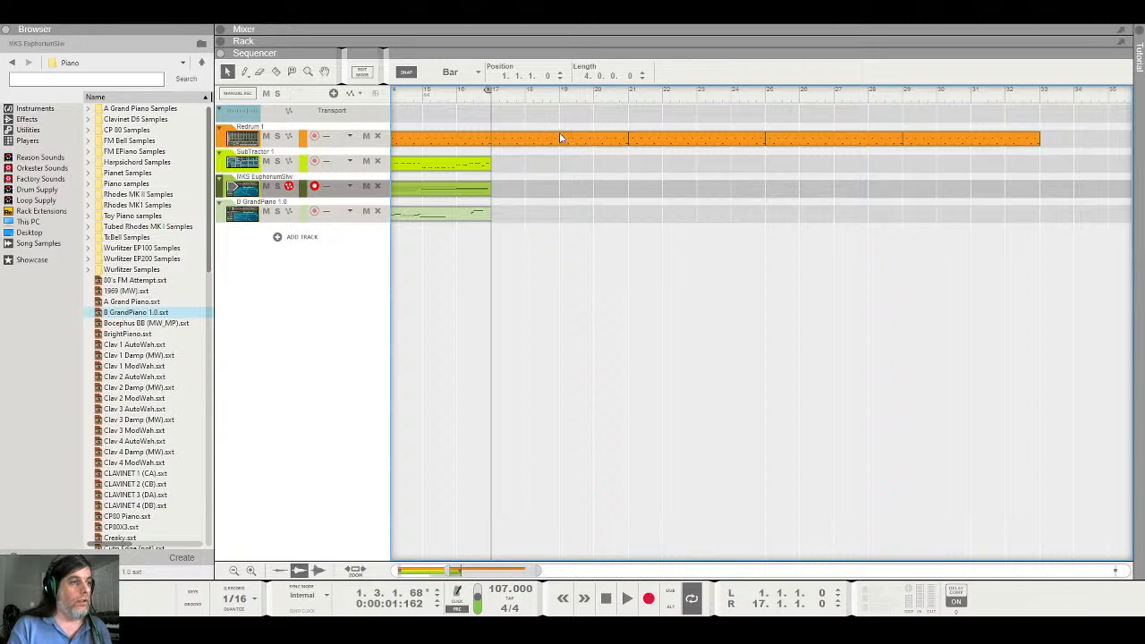
pyautogui.click(495, 197)
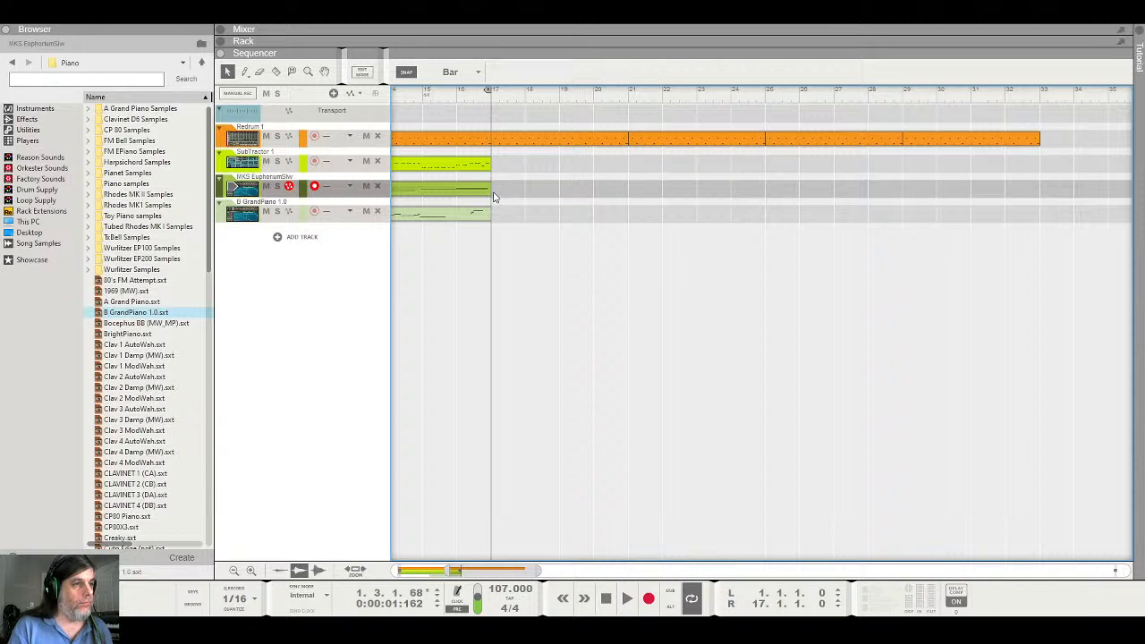
# Record a new nine-bar part on the MKS EuphoriumSlw track starting at bar 17, and return the playhead to the song start
pyautogui.click(495, 100)
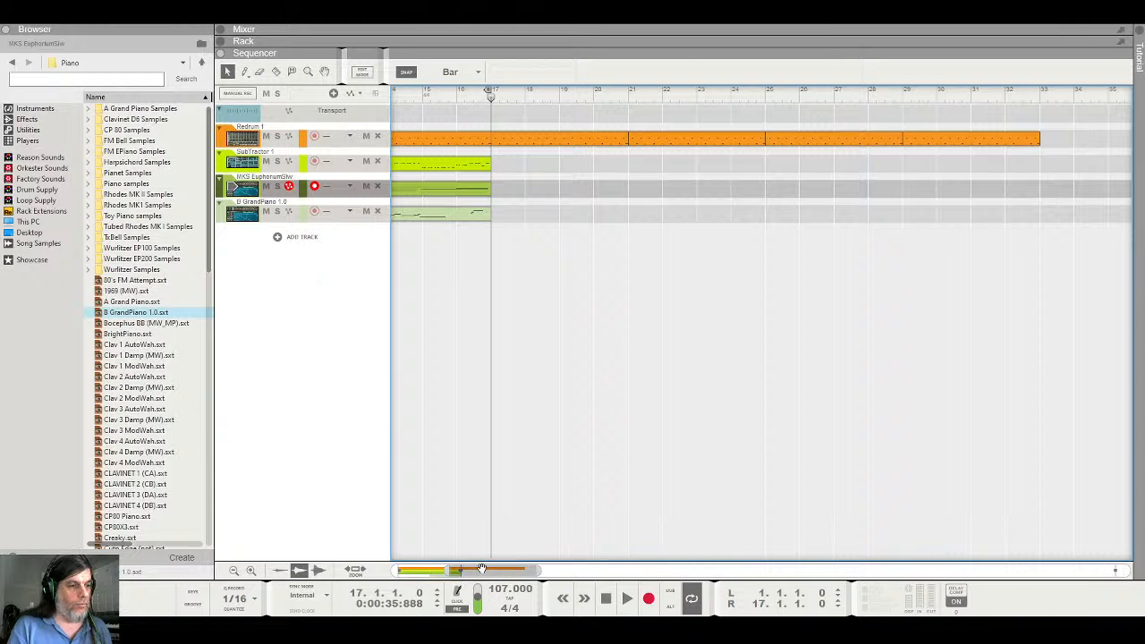
pyautogui.moveTo(481, 569); pyautogui.dragTo(414, 571)
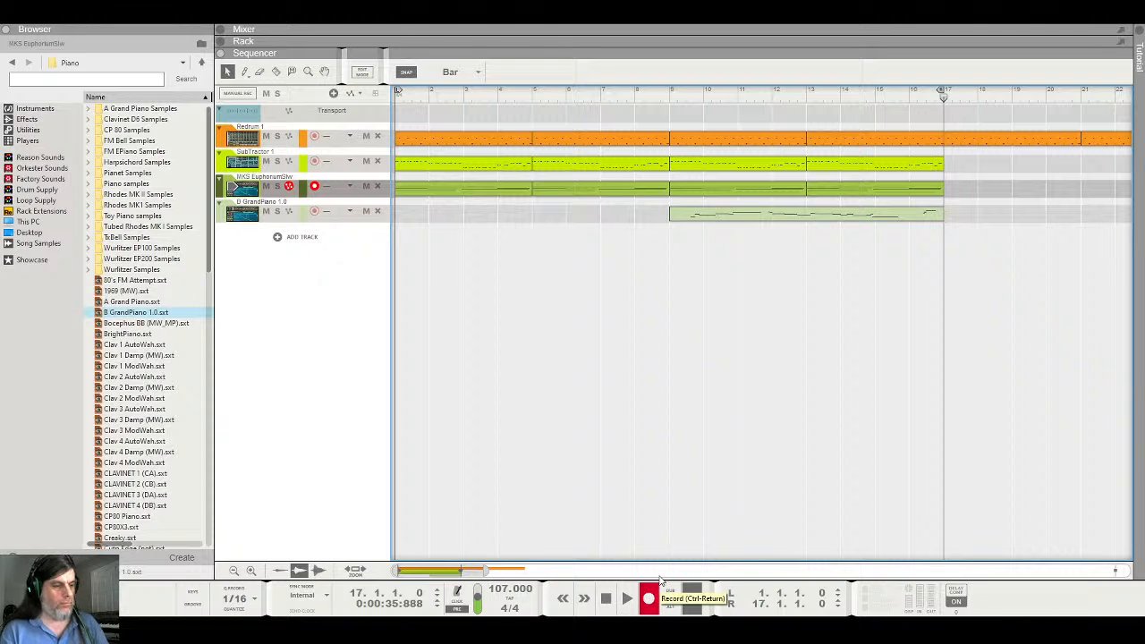
pyautogui.click(659, 582)
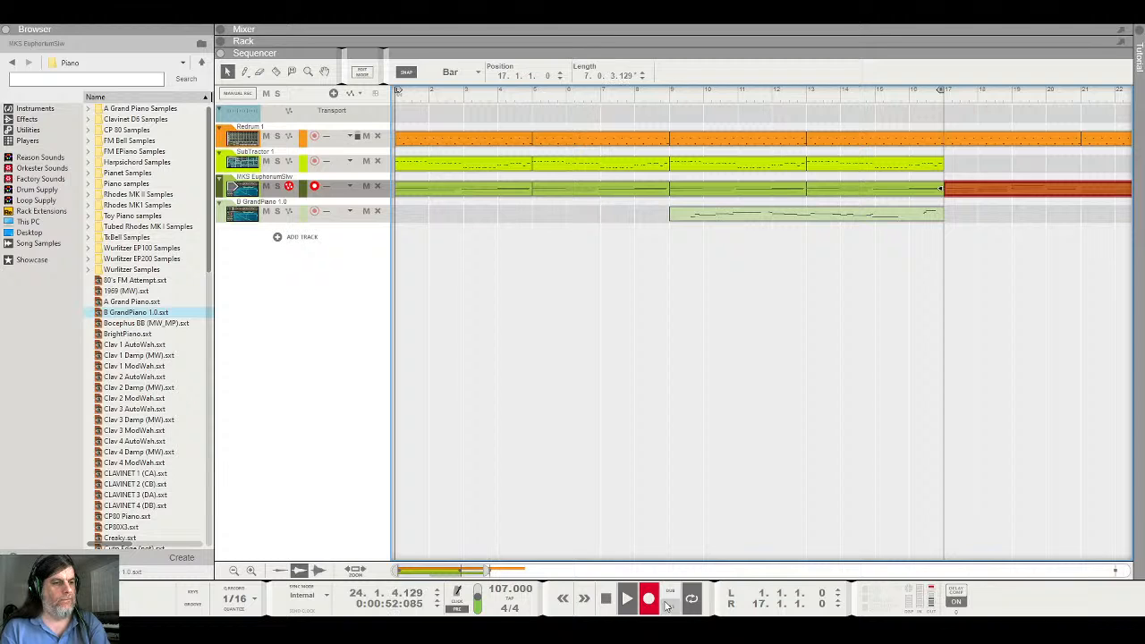
pyautogui.click(650, 607)
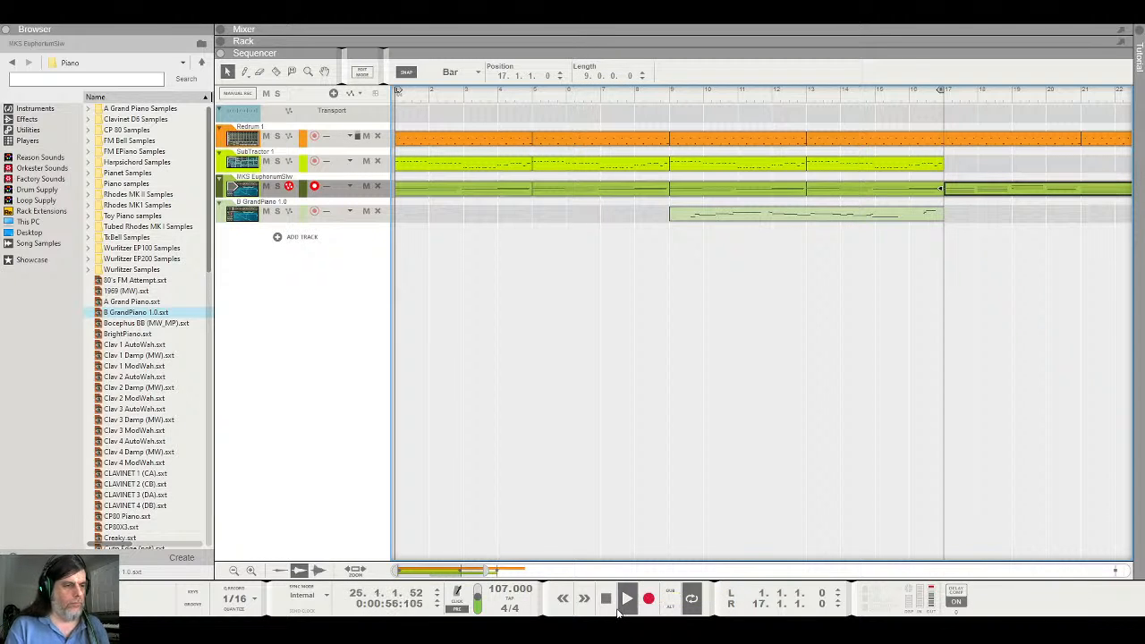
pyautogui.click(605, 599)
pyautogui.click(606, 599)
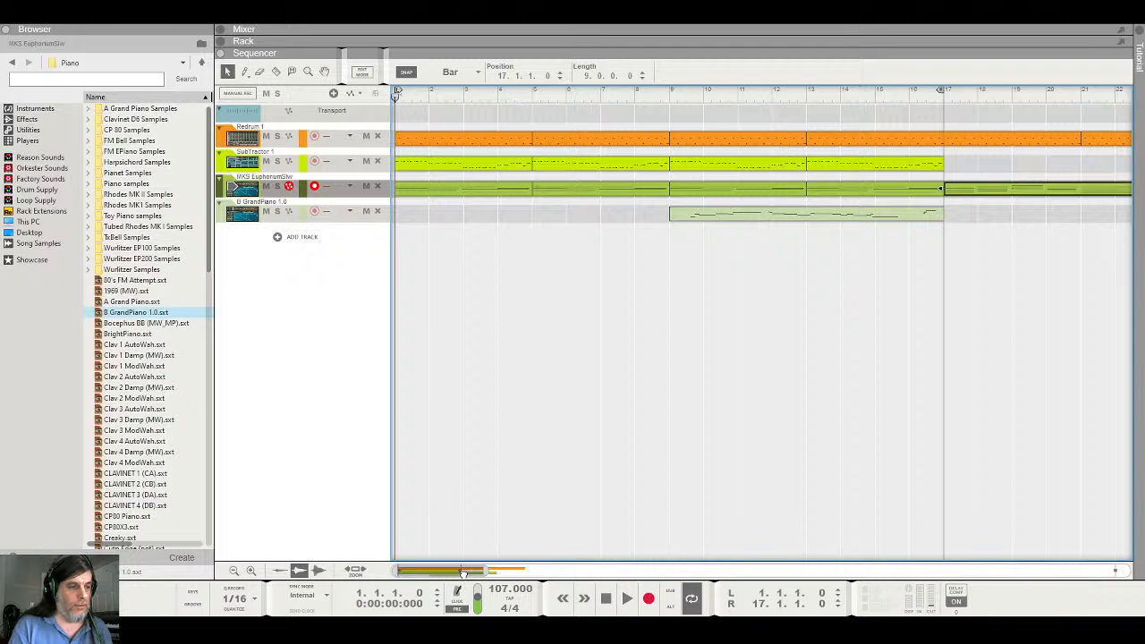
# Shorten the D3 note at the start of the new MKS EuphoriumSlw clip to 0.3.2.60 and close the note editor
pyautogui.moveTo(461, 573); pyautogui.dragTo(513, 574)
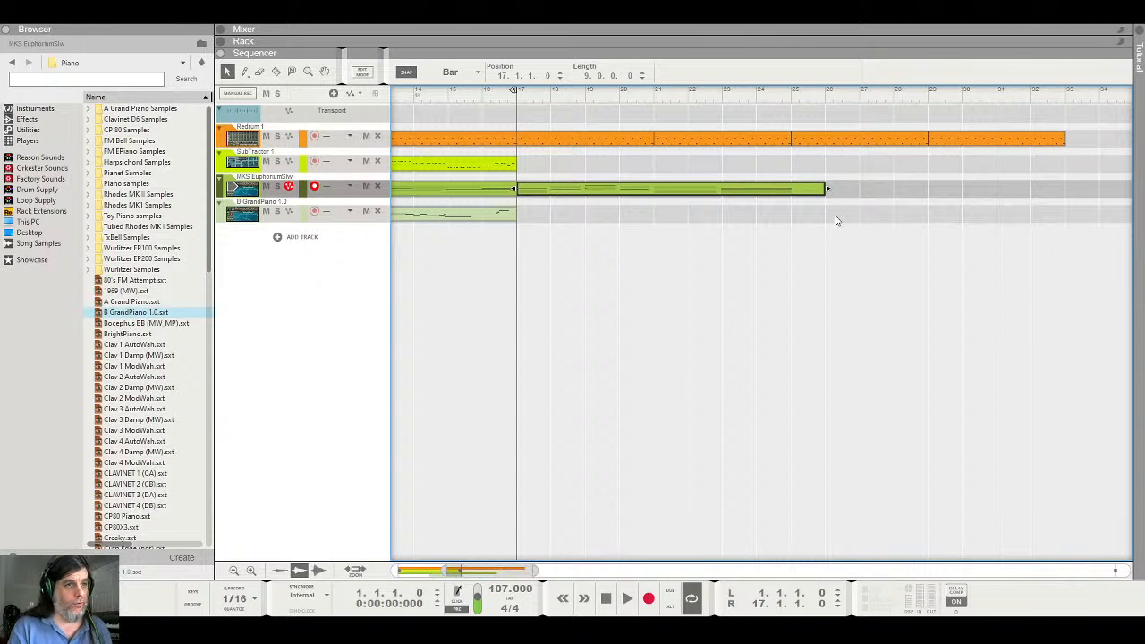
pyautogui.doubleClick(800, 190)
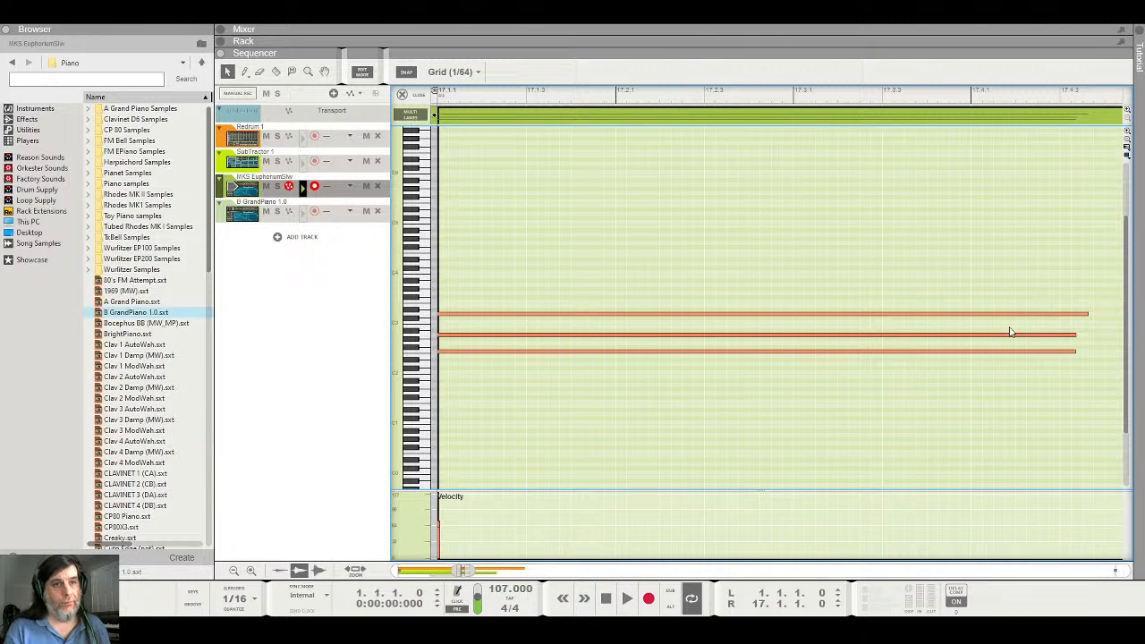
pyautogui.moveTo(1064, 290); pyautogui.dragTo(1093, 331)
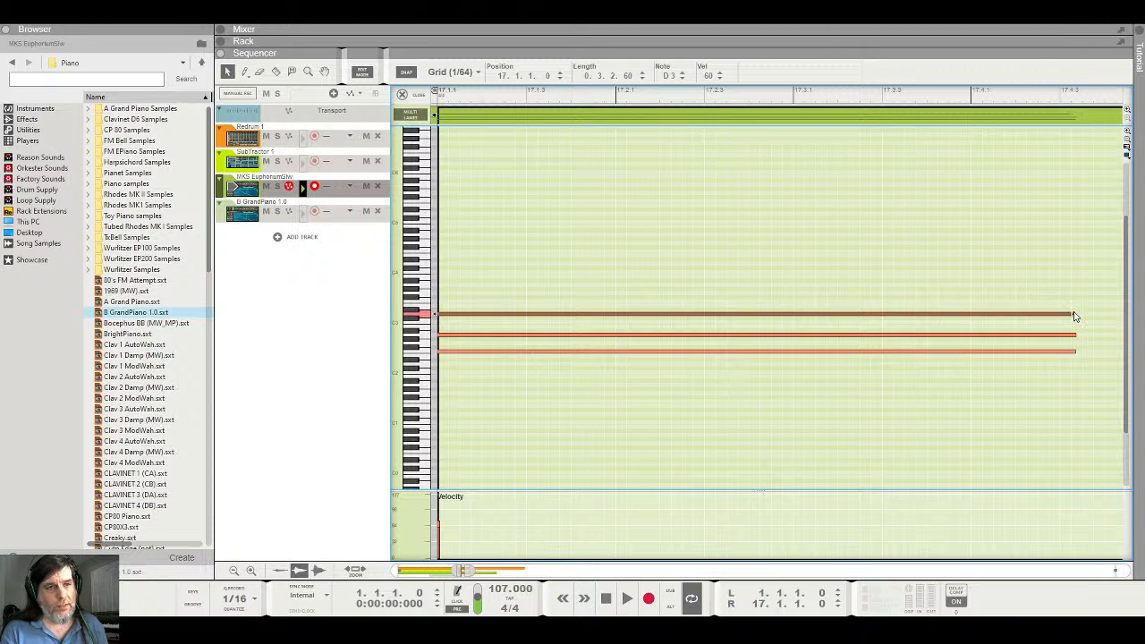
pyautogui.click(832, 181)
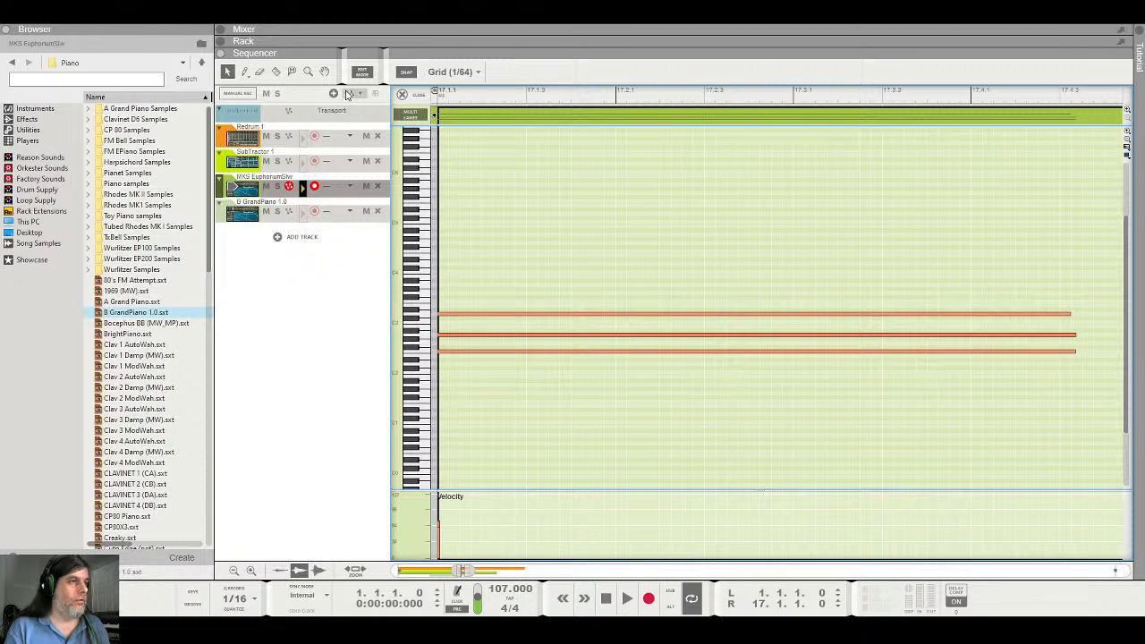
pyautogui.click(404, 94)
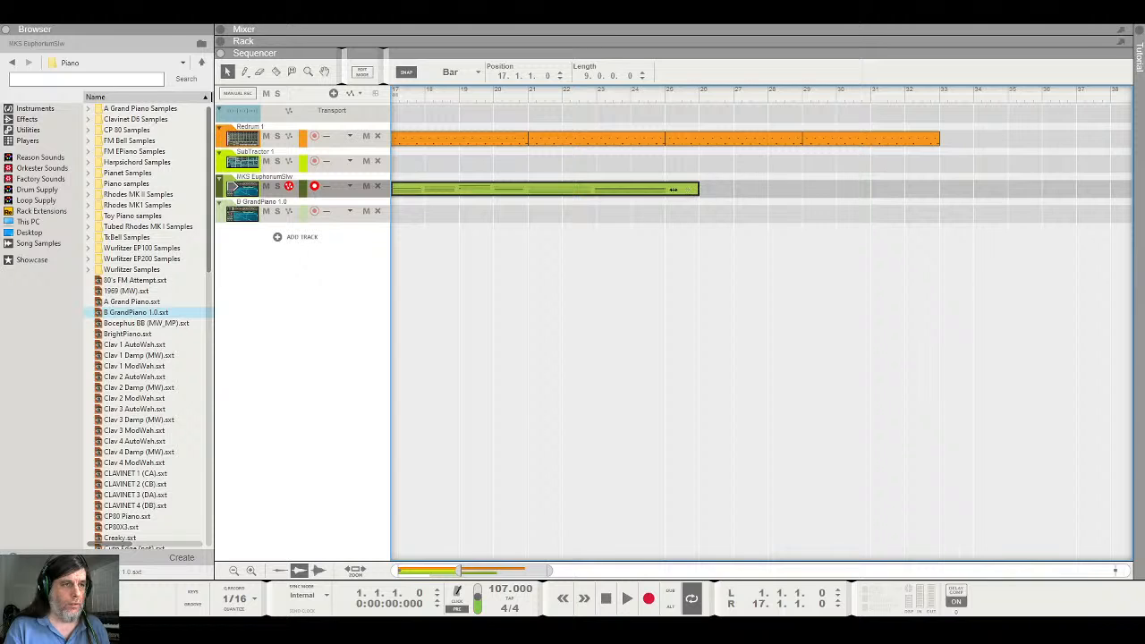
# Trim the new MKS EuphoriumSlw clip to end at bar 25 and duplicate it once to fill bars 25 to 33
pyautogui.moveTo(672, 188); pyautogui.dragTo(664, 190)
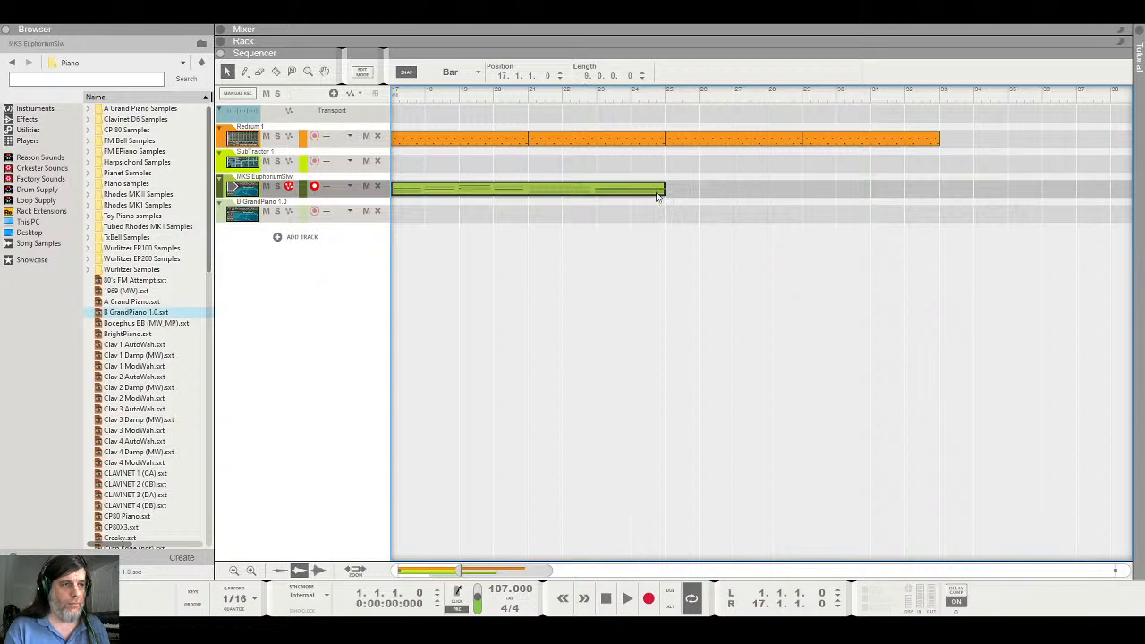
pyautogui.hotkey('ctrl', 'd')
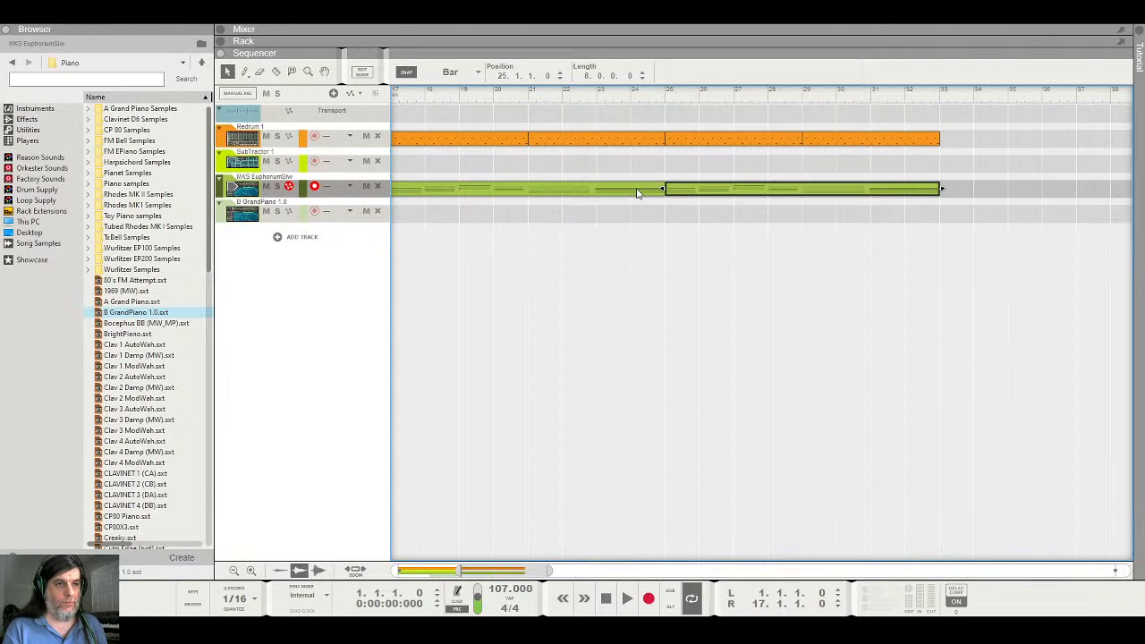
pyautogui.click(822, 258)
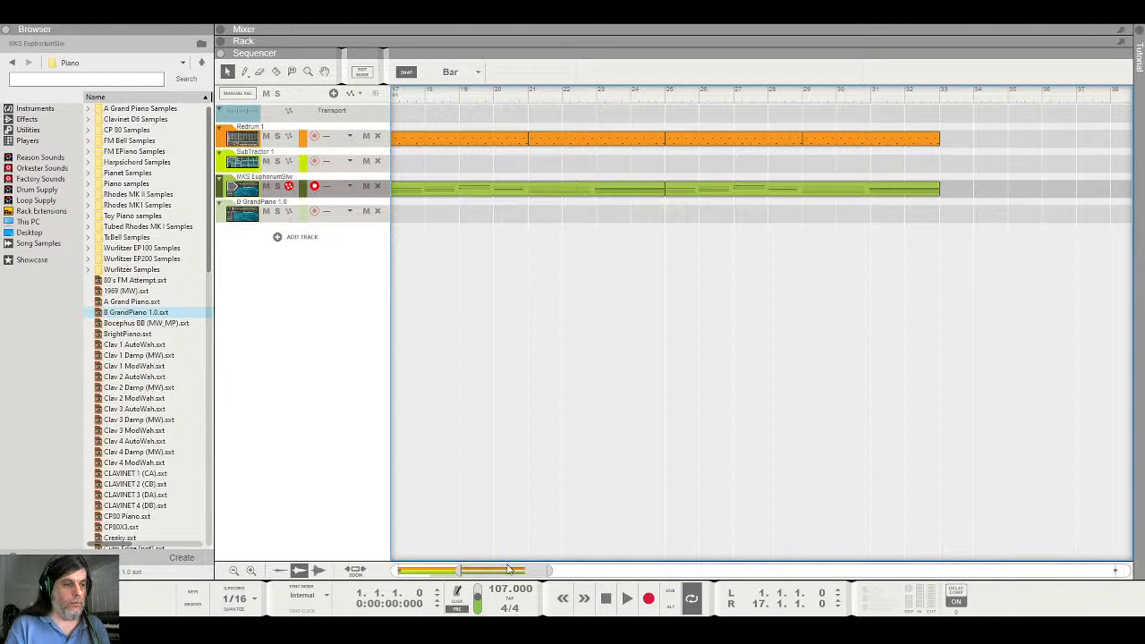
# Play the new section from bar 17 and make SubTractor 1 the active track for playing
pyautogui.moveTo(511, 570); pyautogui.dragTo(497, 570)
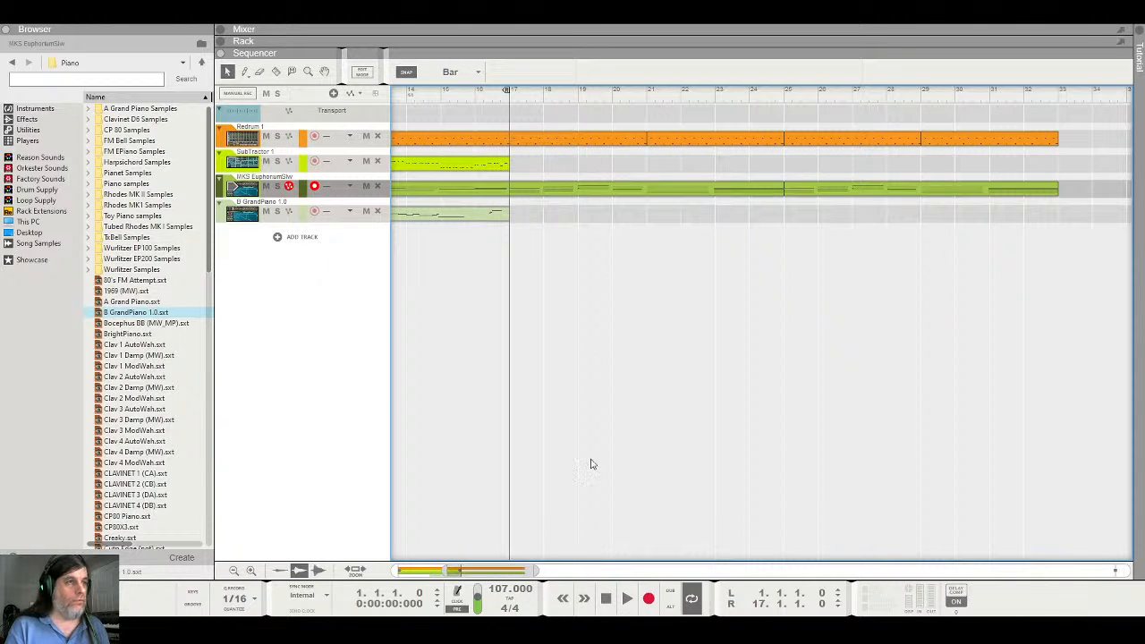
pyautogui.click(512, 101)
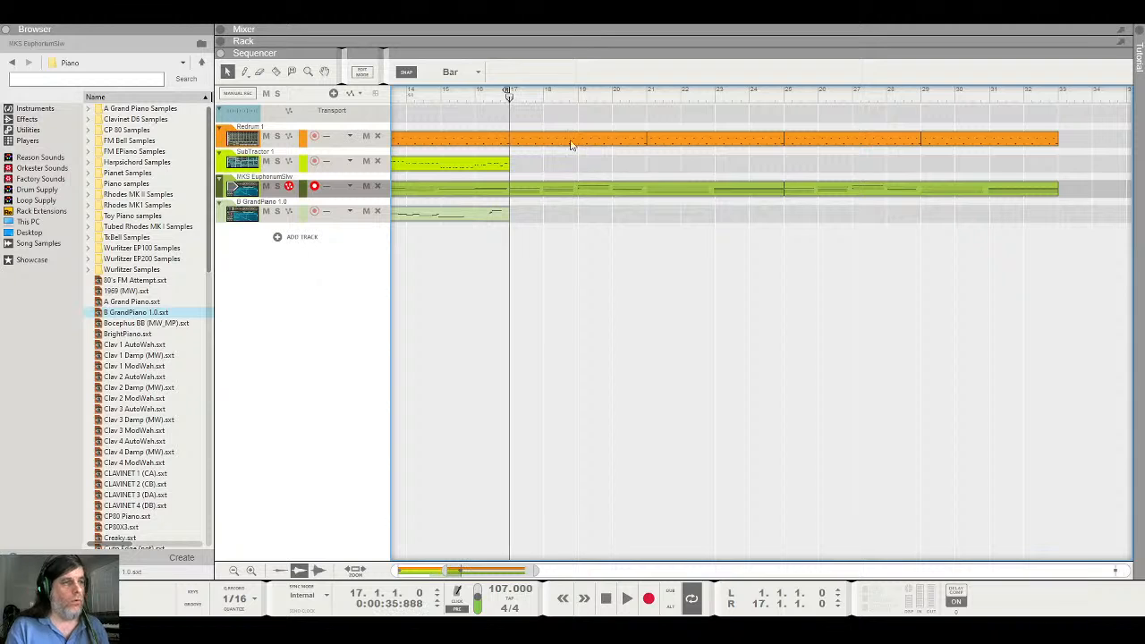
pyautogui.press('space')
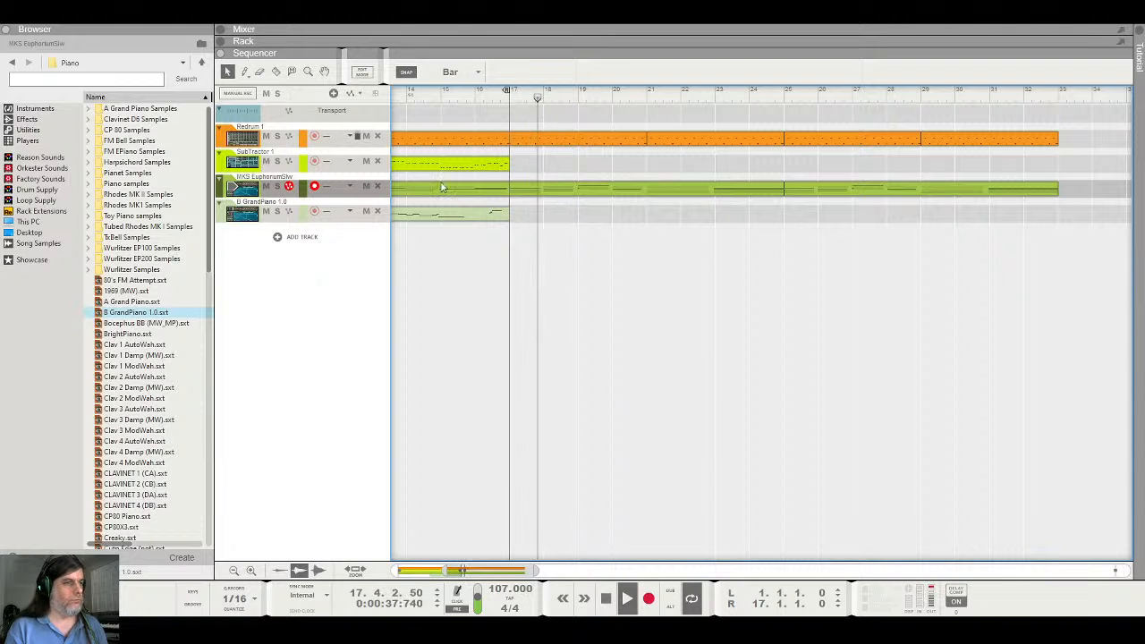
pyautogui.click(278, 170)
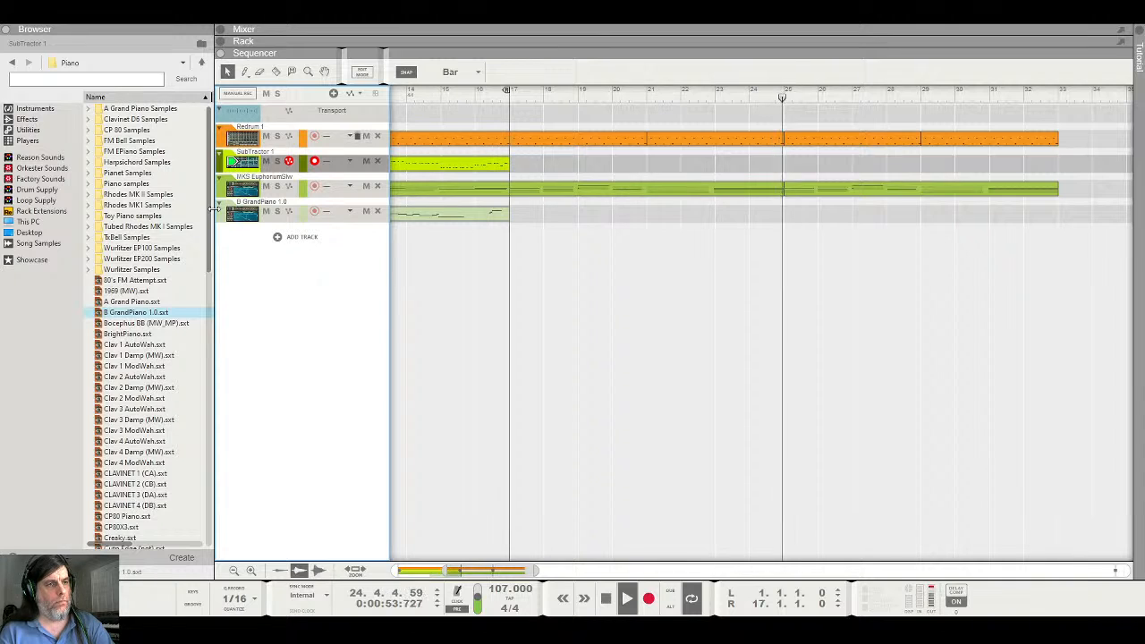
pyautogui.press('space')
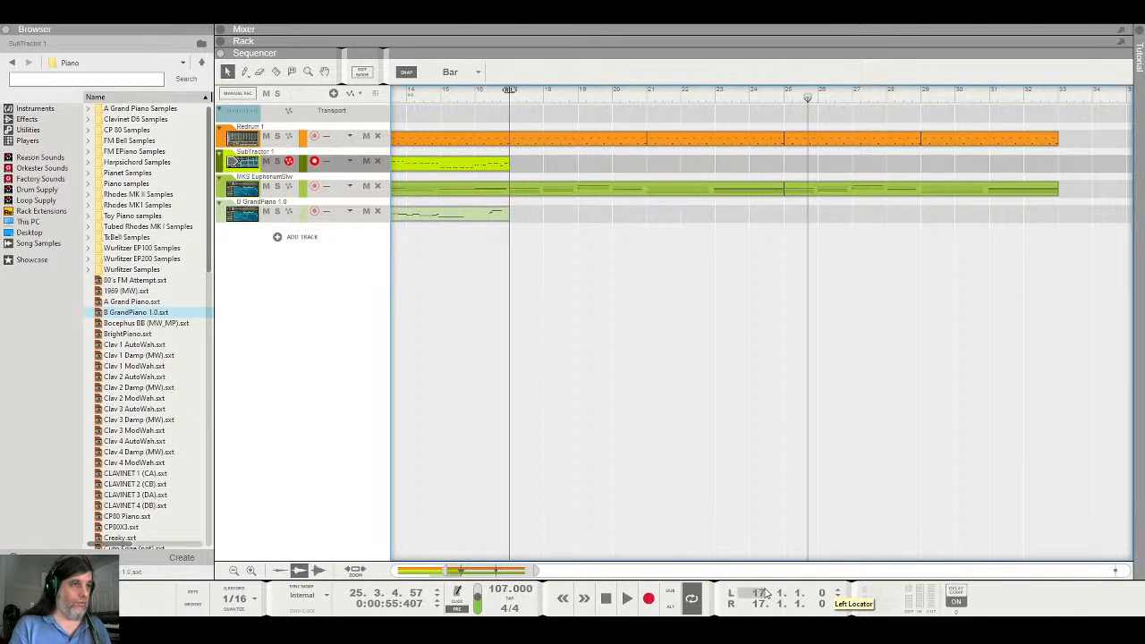
# Set the loop range from bar 17 to bar 33
pyautogui.click(758, 604)
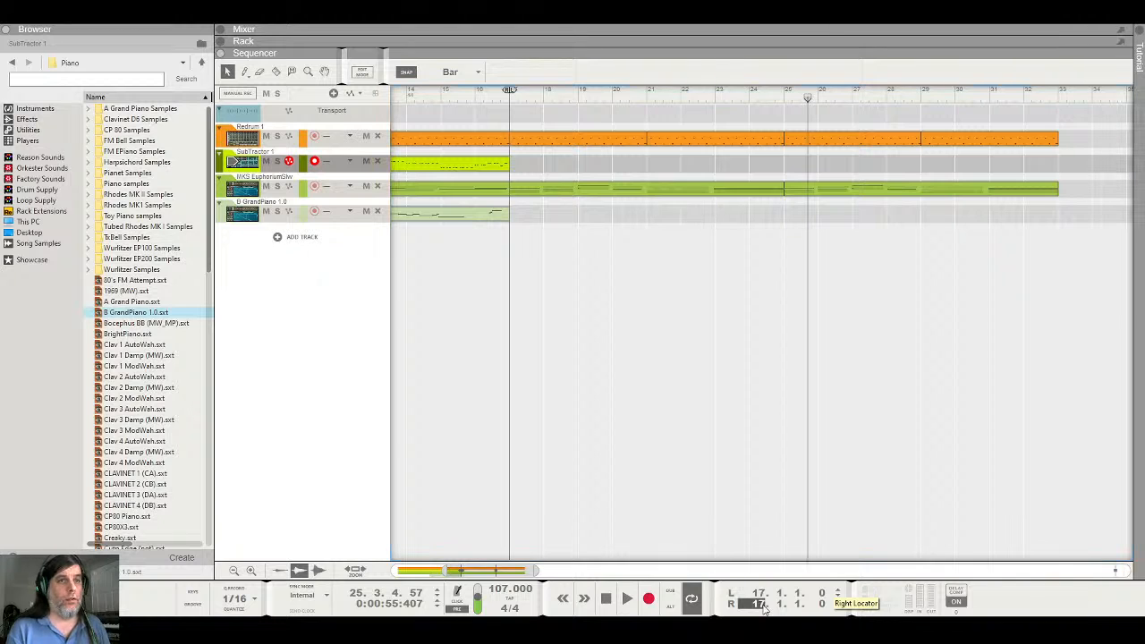
pyautogui.moveTo(765, 608); pyautogui.dragTo(766, 369)
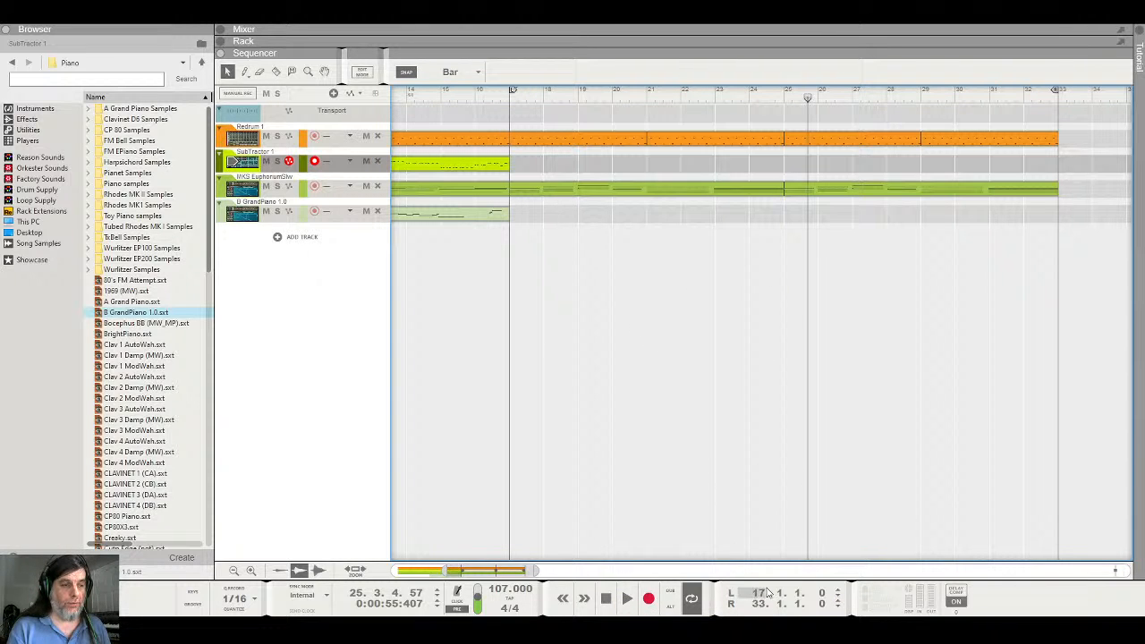
# Play the loop from bar 17 to rehearse the SubTractor 1 part
pyautogui.click(521, 104)
pyautogui.press('space')
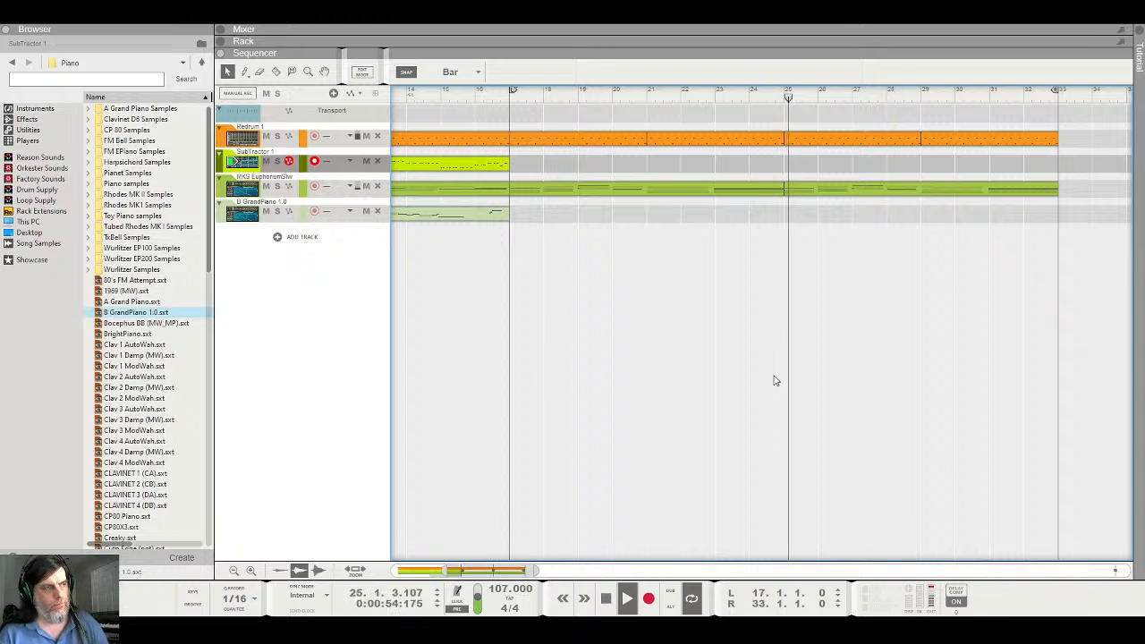
pyautogui.press('space')
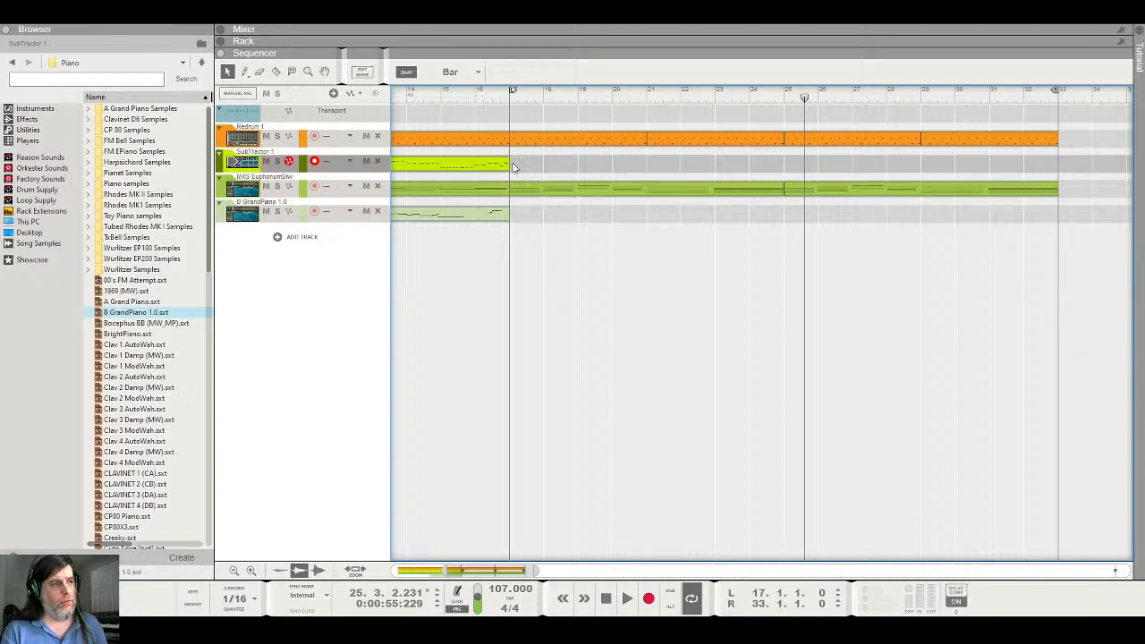
pyautogui.click(512, 98)
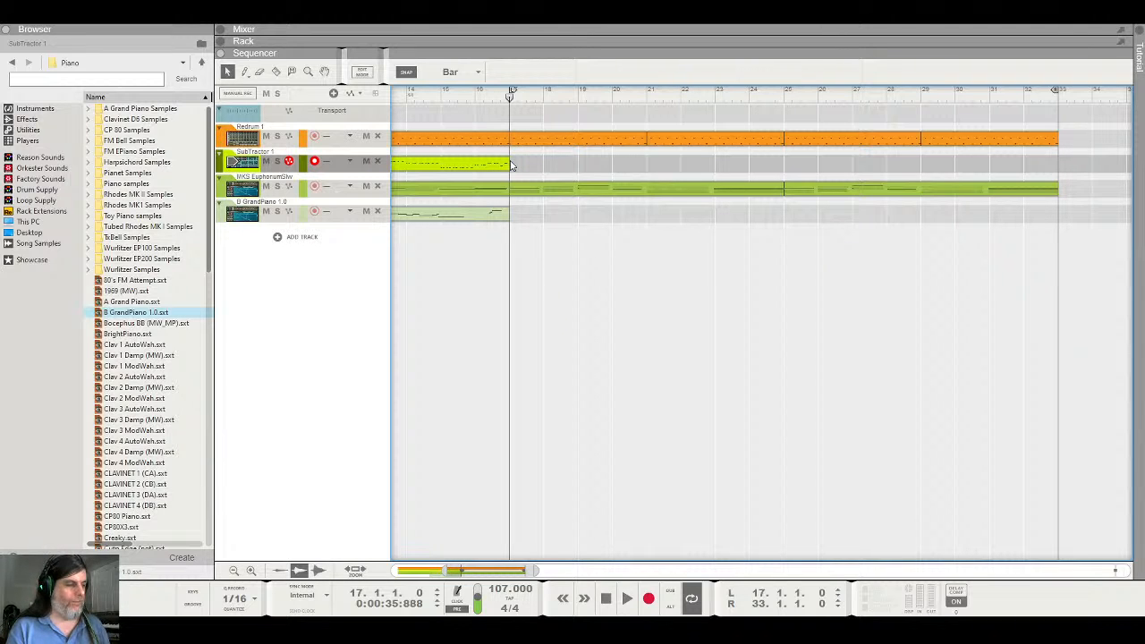
pyautogui.press('space')
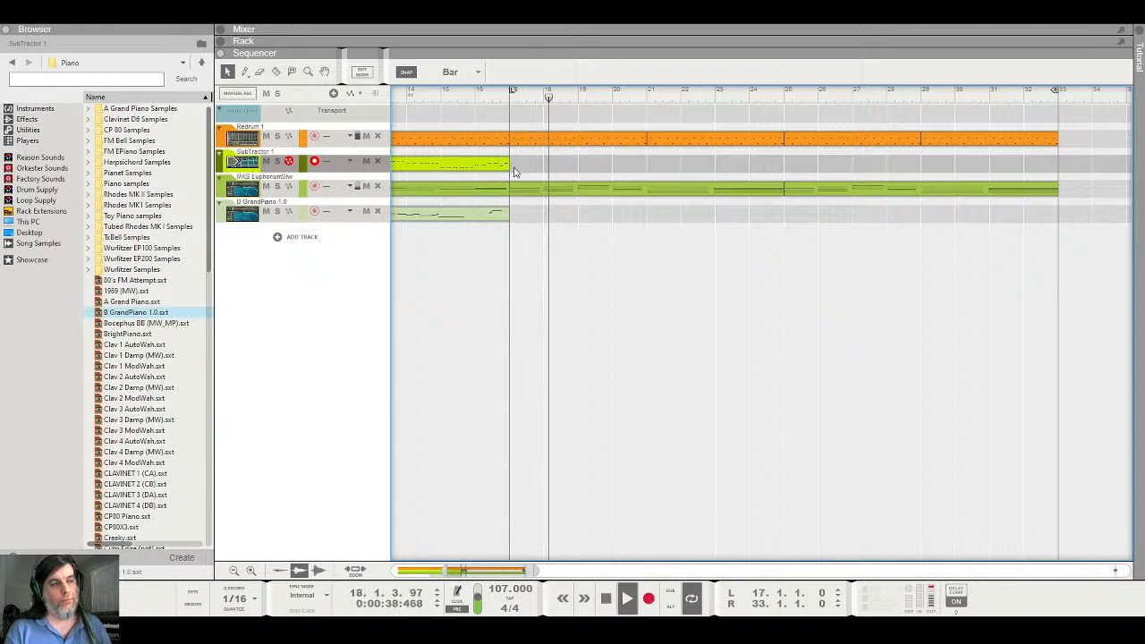
pyautogui.press('space')
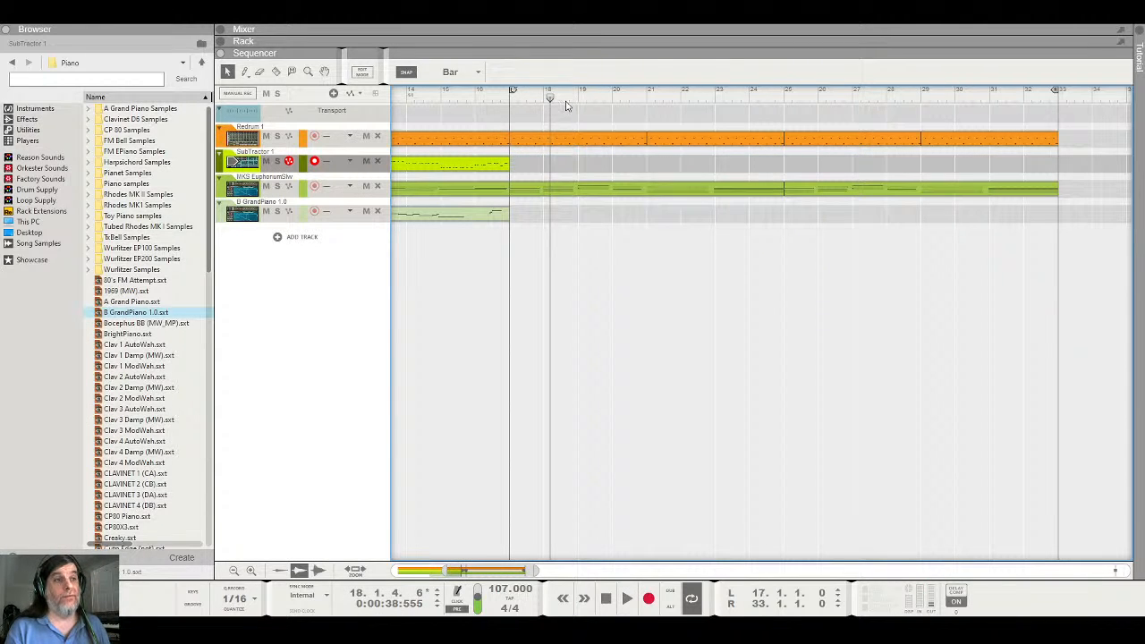
# Record a trial part on the SubTractor 1 track from bar 17 and delete the take
pyautogui.moveTo(549, 96); pyautogui.dragTo(512, 100)
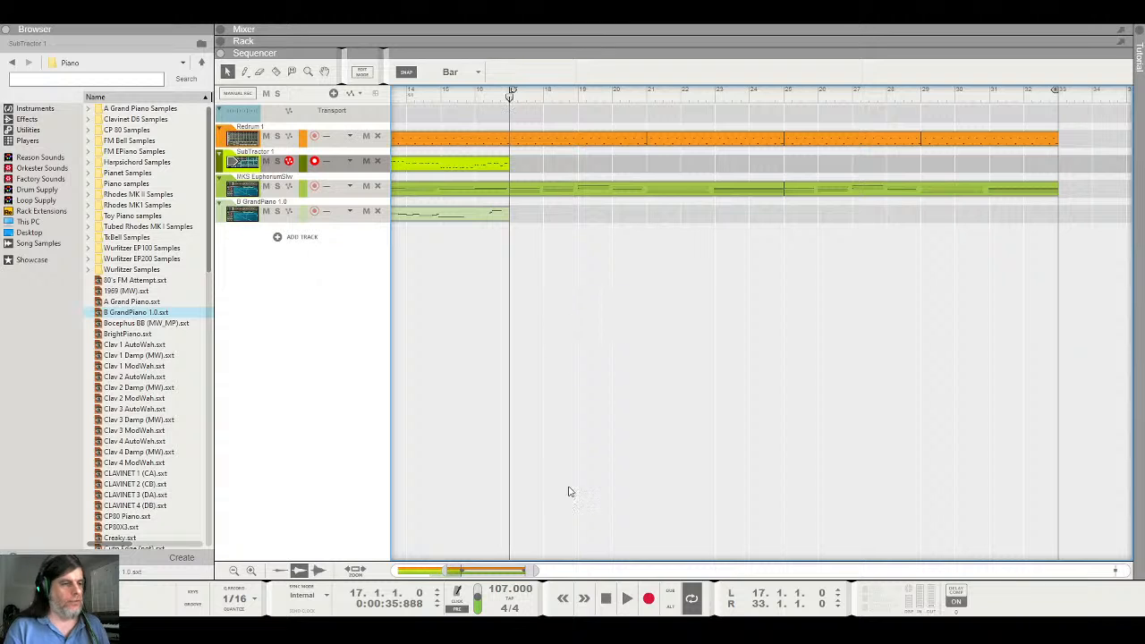
pyautogui.click(650, 600)
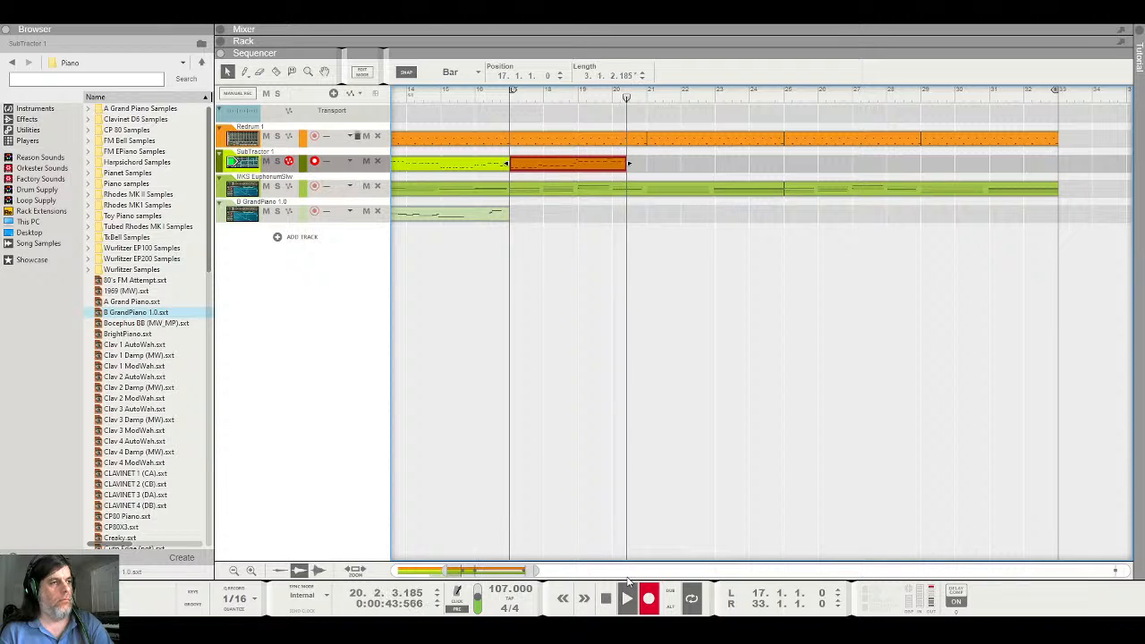
pyautogui.press('space')
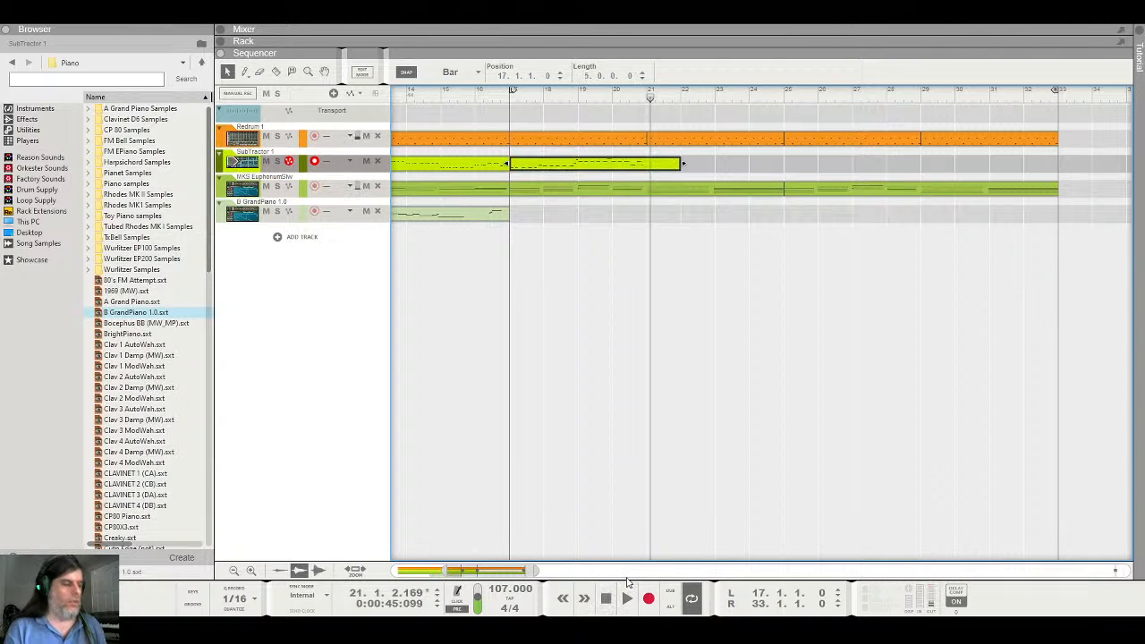
pyautogui.press('Delete')
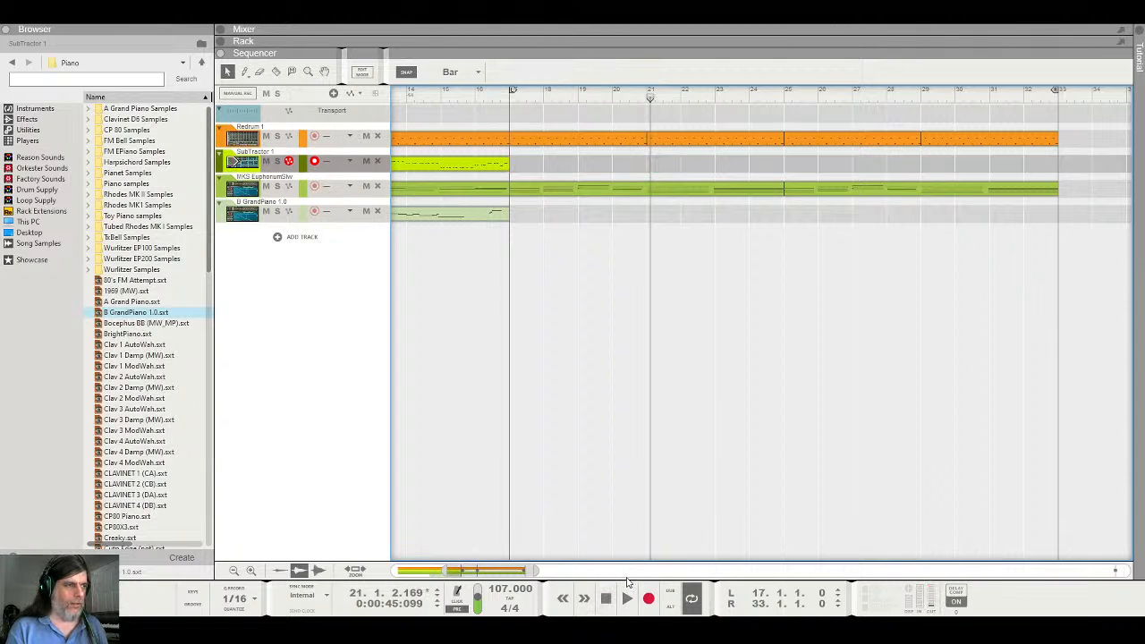
# Rehearse the SubTractor 1 part once more by playing the section from bar 17
pyautogui.click(507, 167)
pyautogui.click(511, 98)
pyautogui.press('space')
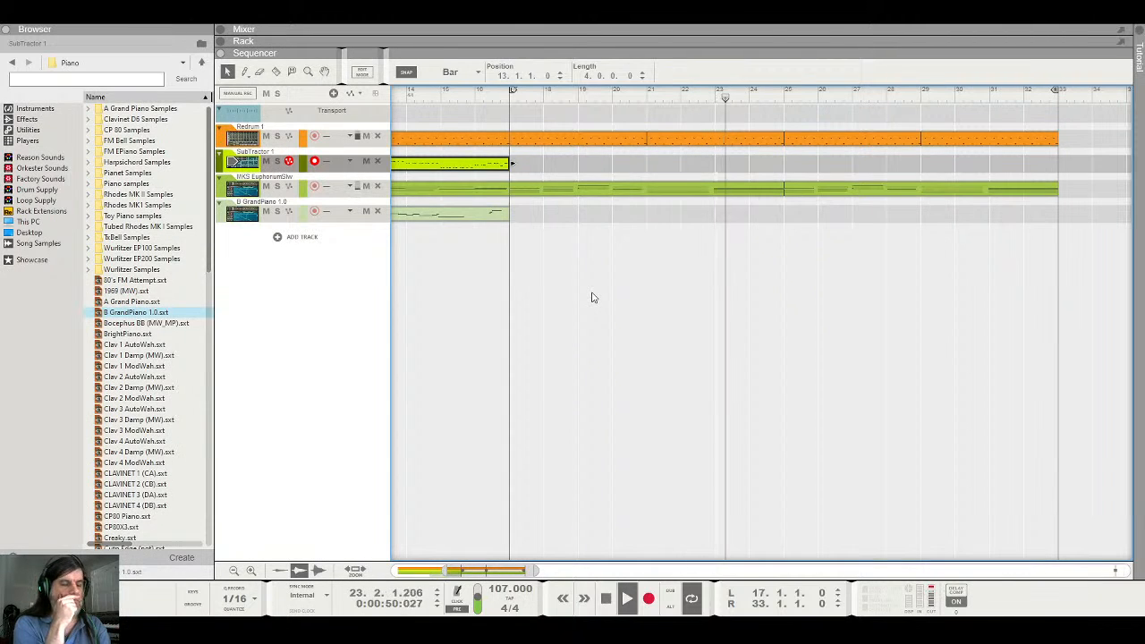
pyautogui.press('space')
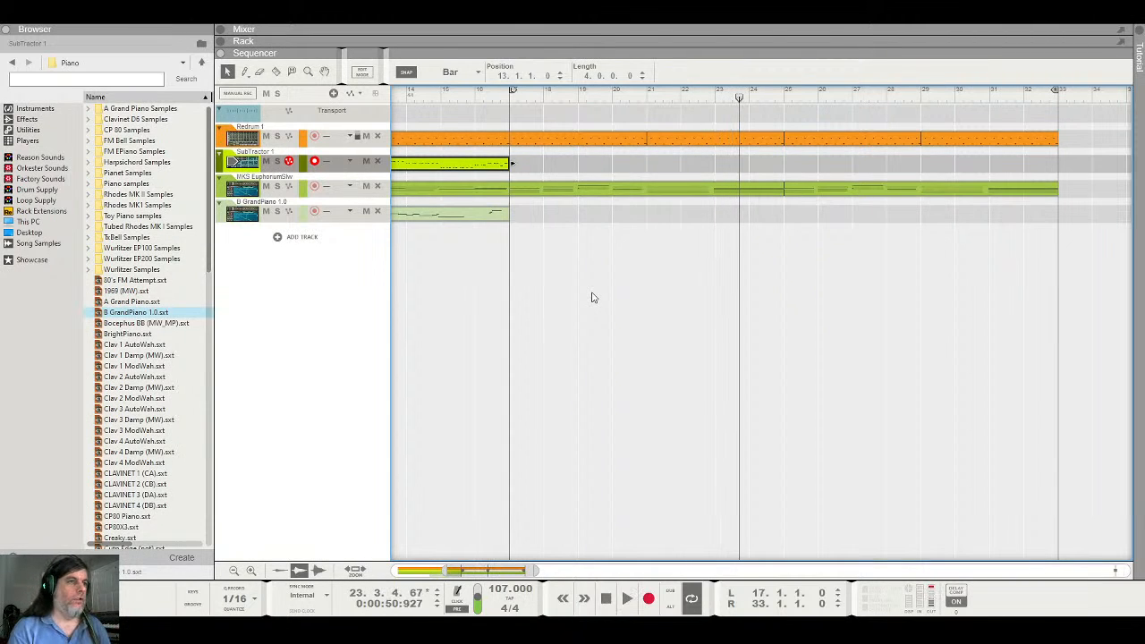
# Record several trial takes on the SubTractor 1 track from bar 17 and undo each of them
pyautogui.click(512, 101)
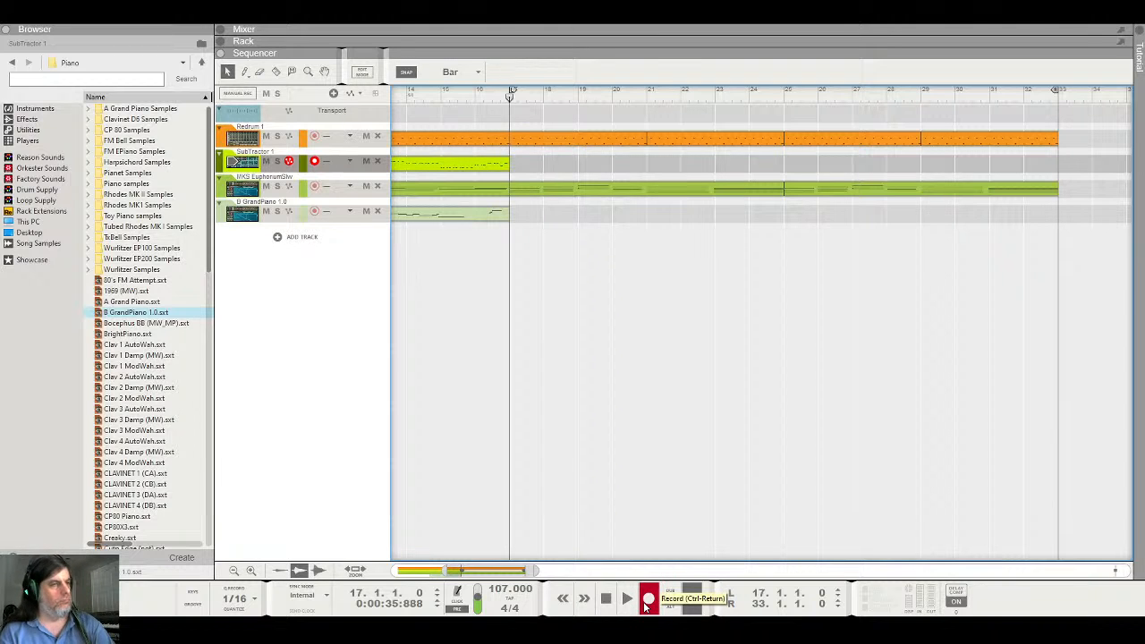
pyautogui.click(645, 606)
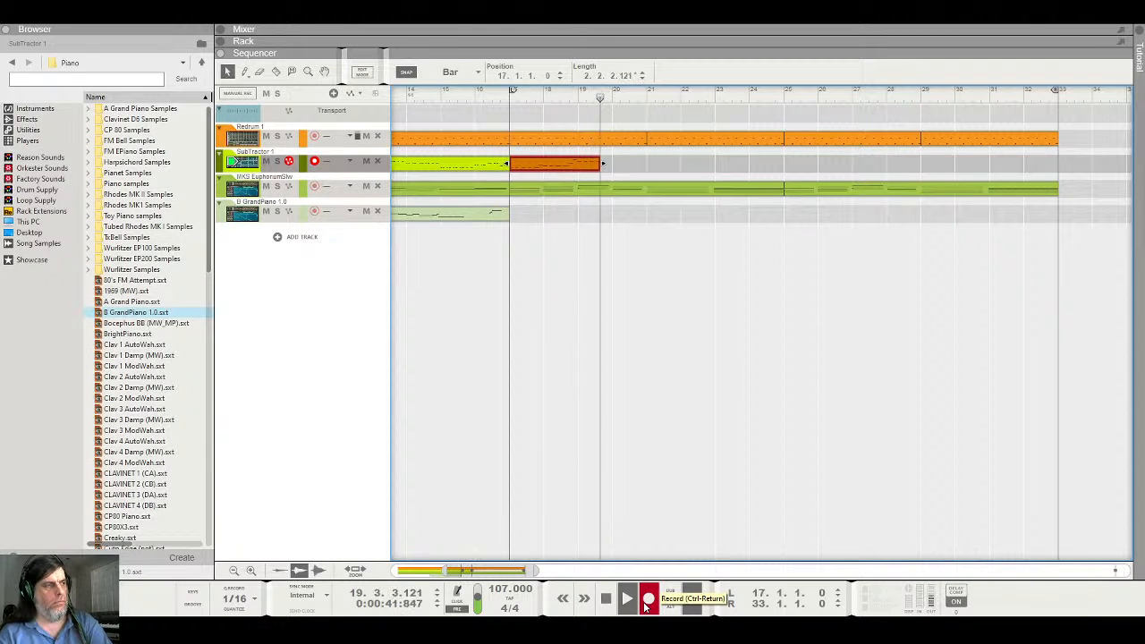
pyautogui.press('space')
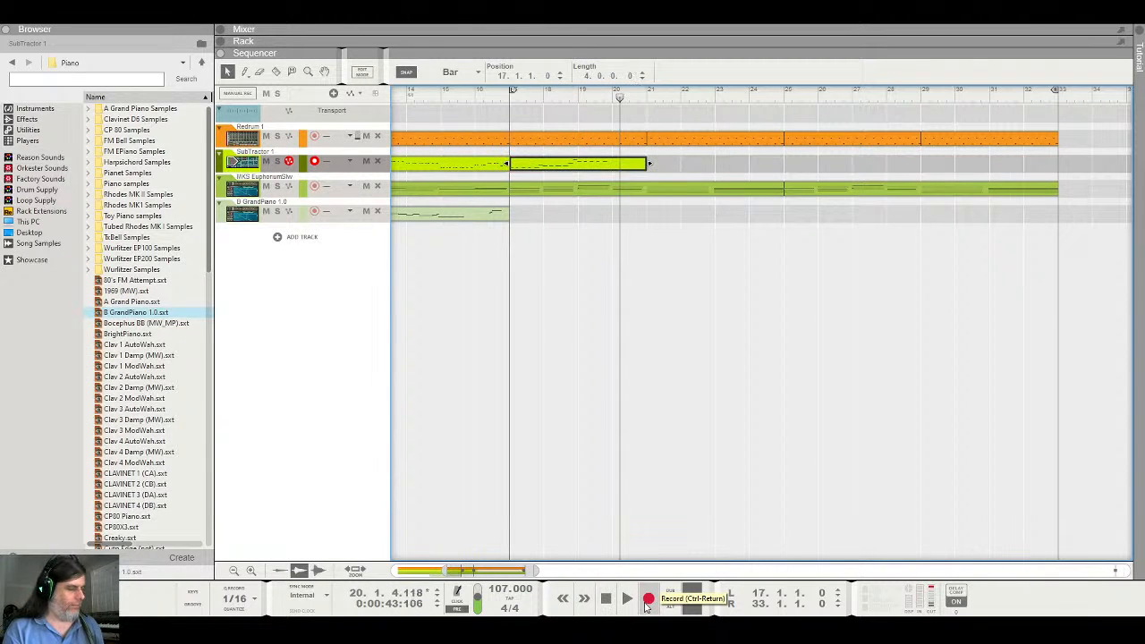
pyautogui.hotkey('ctrl', 'z')
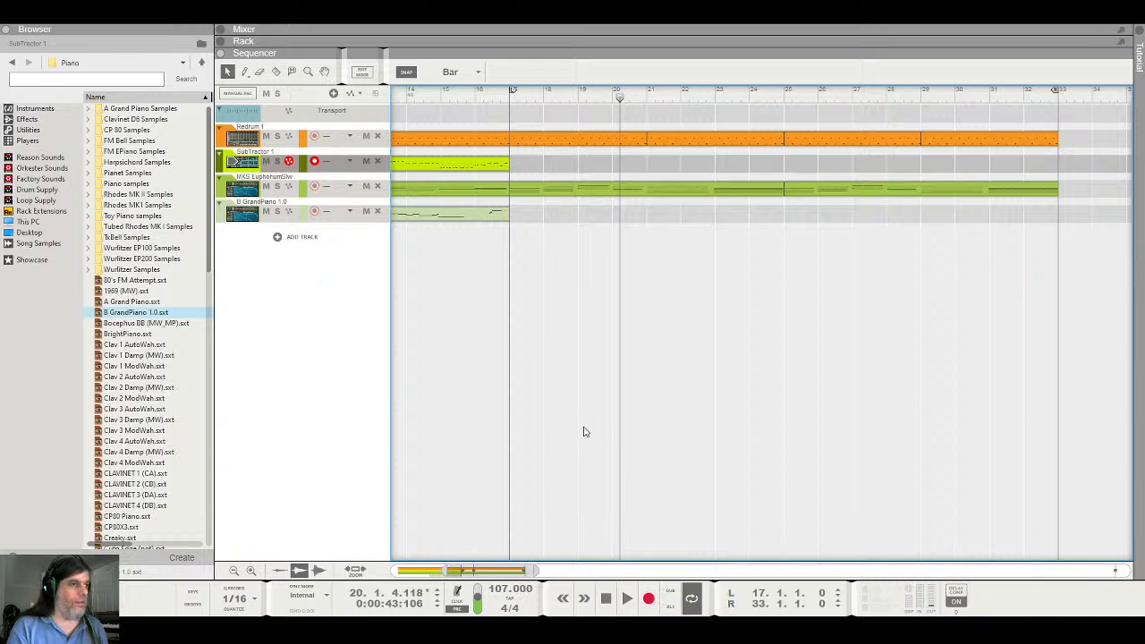
pyautogui.click(509, 166)
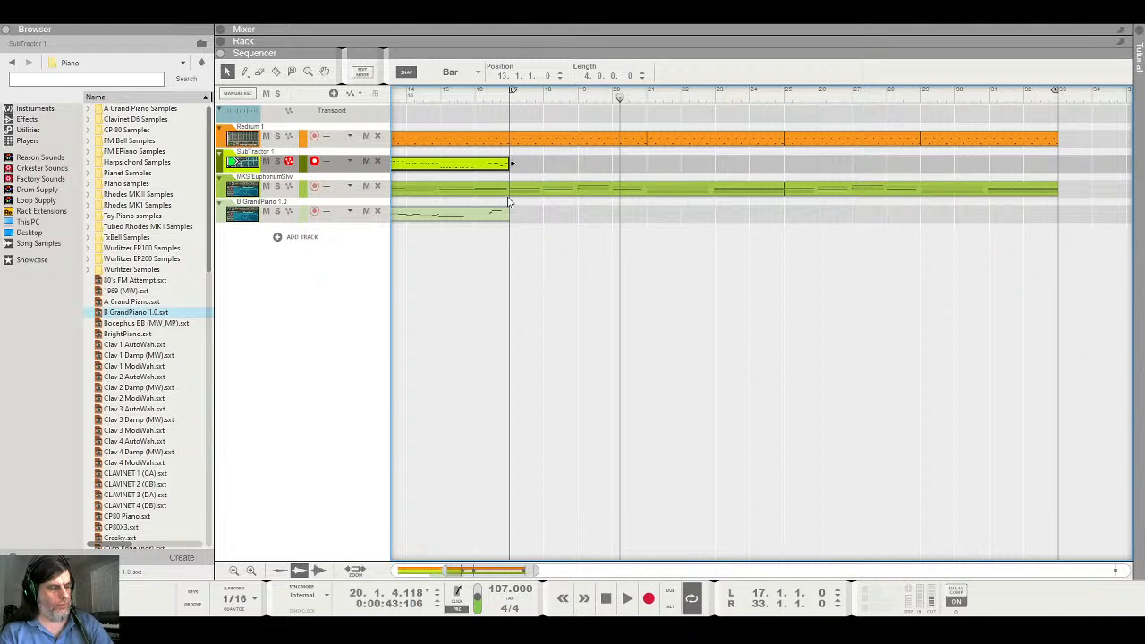
pyautogui.click(647, 599)
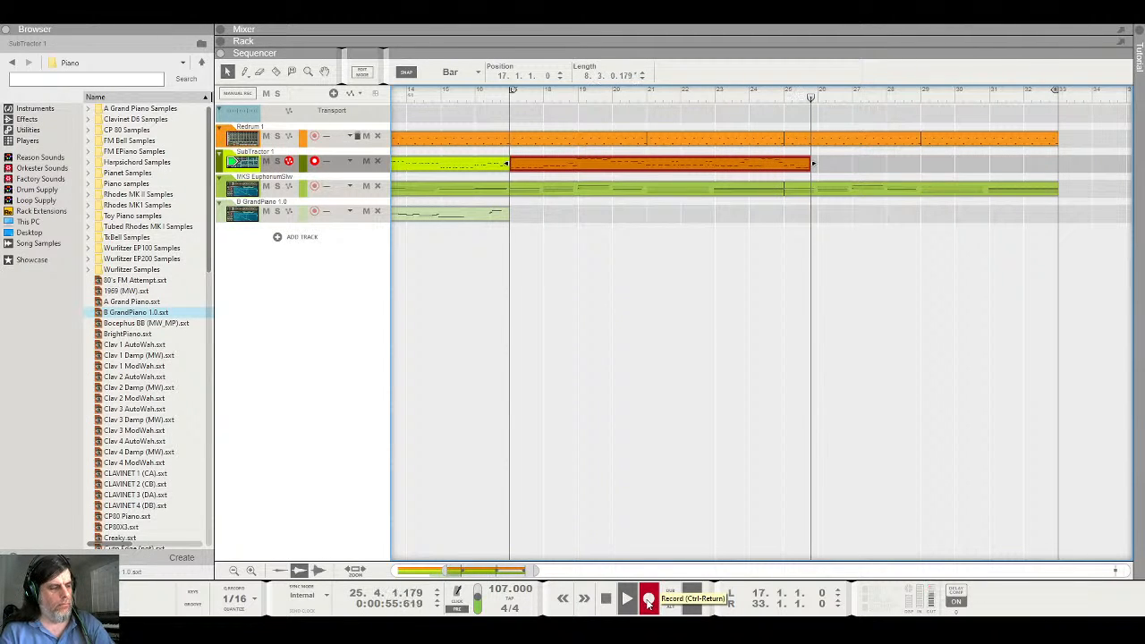
pyautogui.click(648, 602)
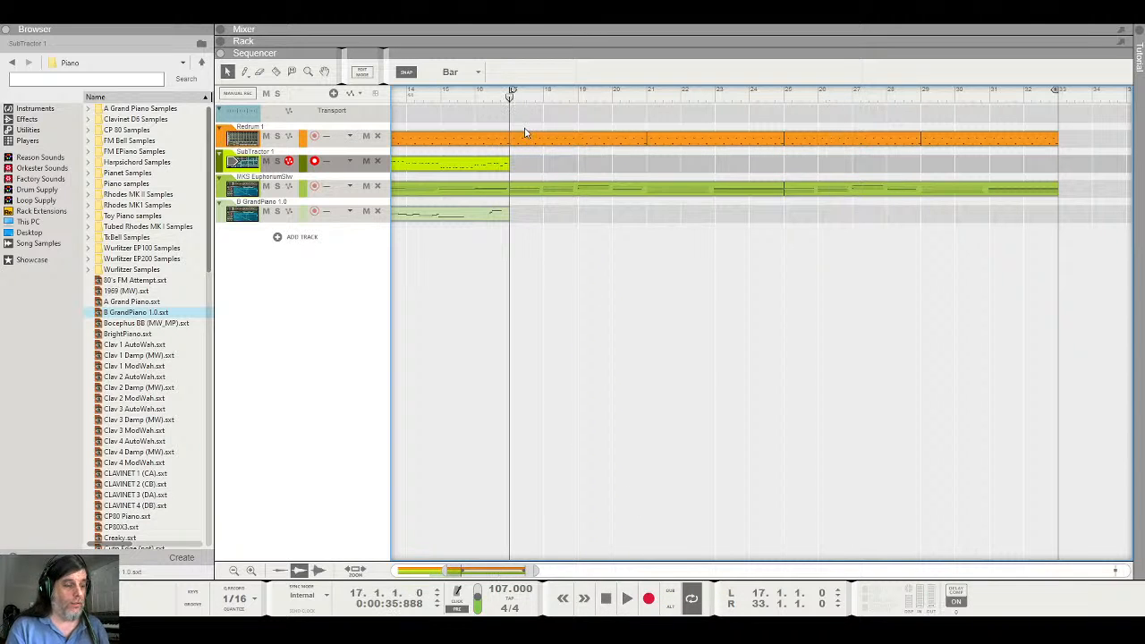
pyautogui.press('space')
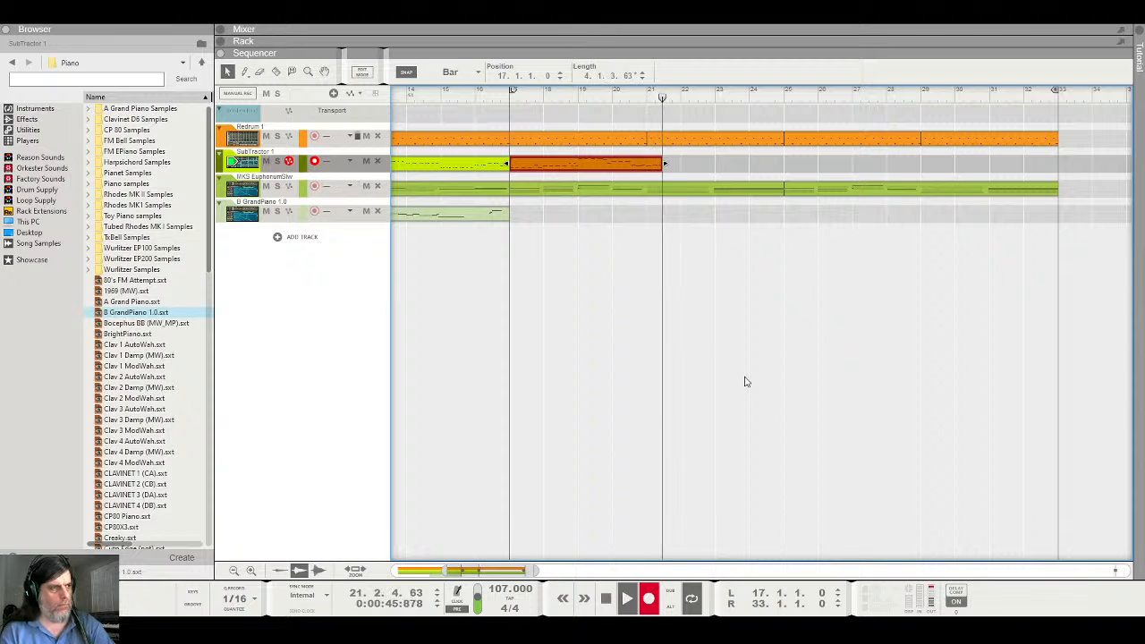
pyautogui.press('space')
pyautogui.hotkey('ctrl', 'z')
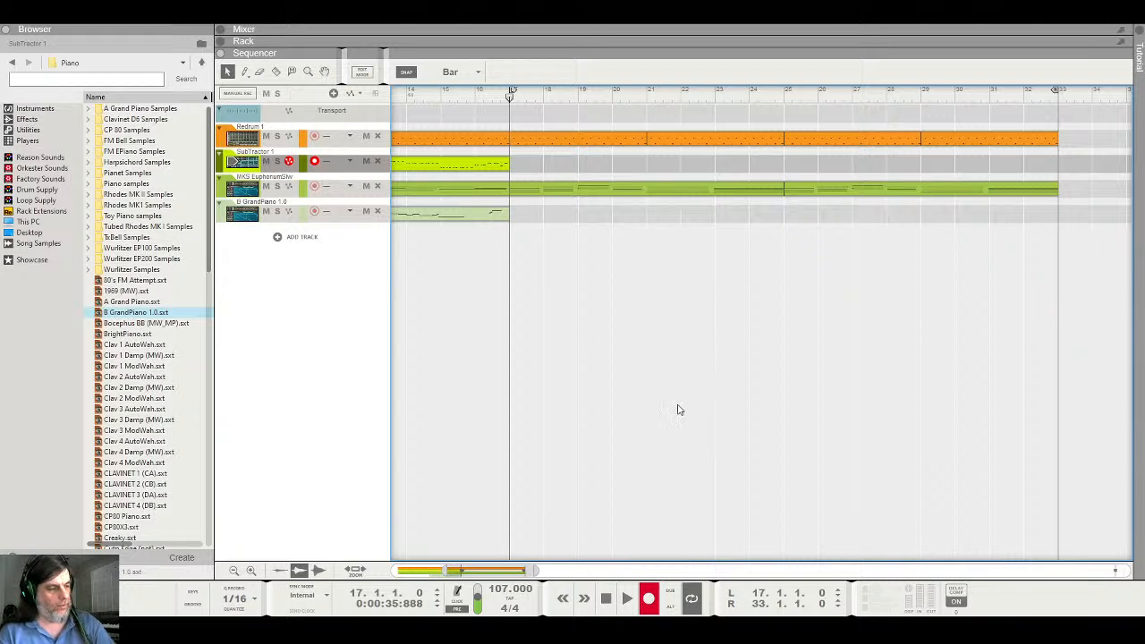
# Record a 16-bar part on the SubTractor 1 track from bar 17 to bar 33 and play it back
pyautogui.hotkey('ctrl', 'Return')
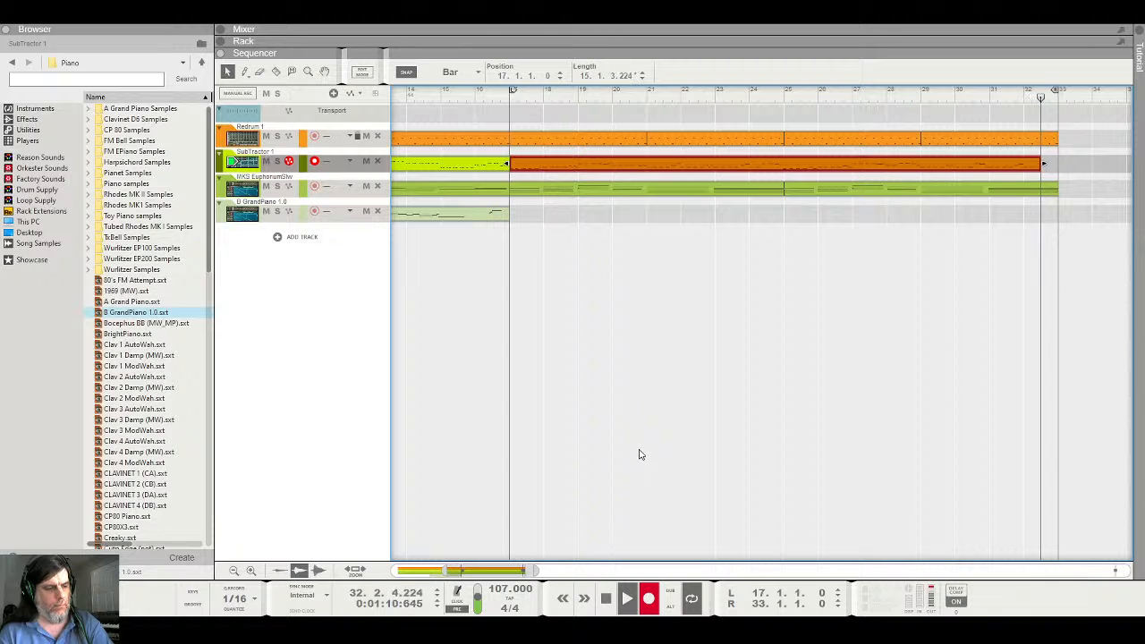
pyautogui.press('space')
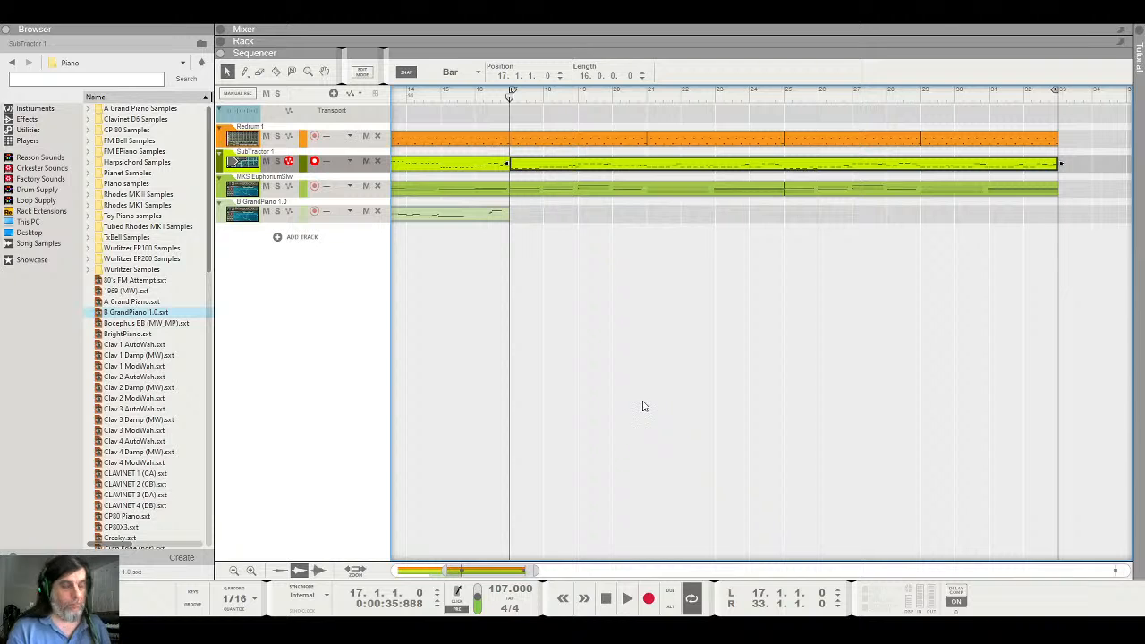
pyautogui.press('space')
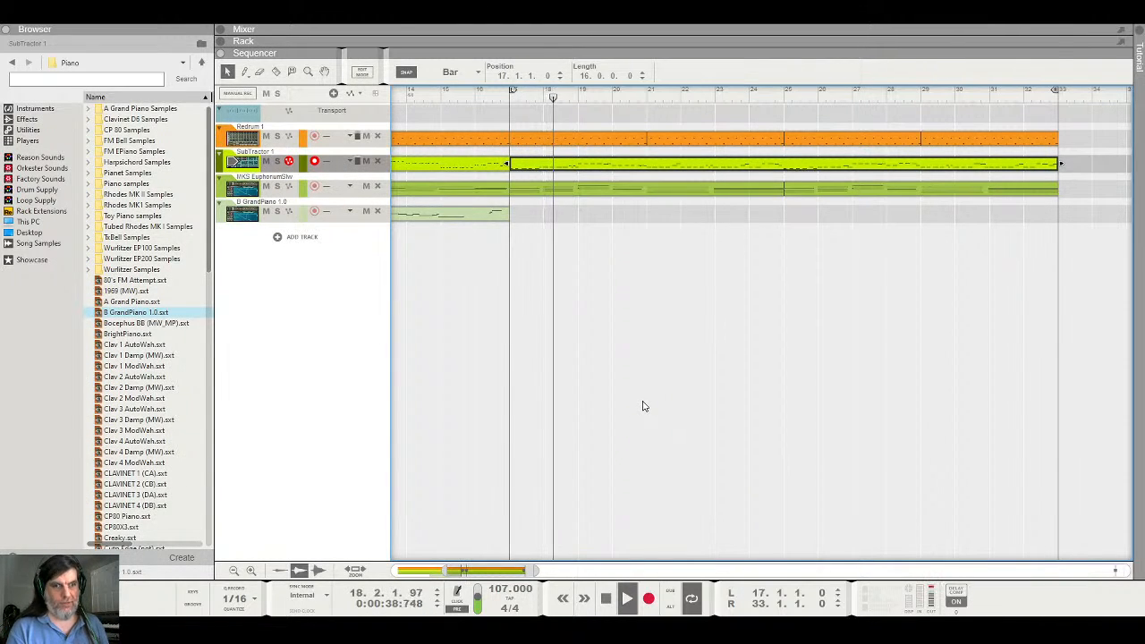
pyautogui.press('space')
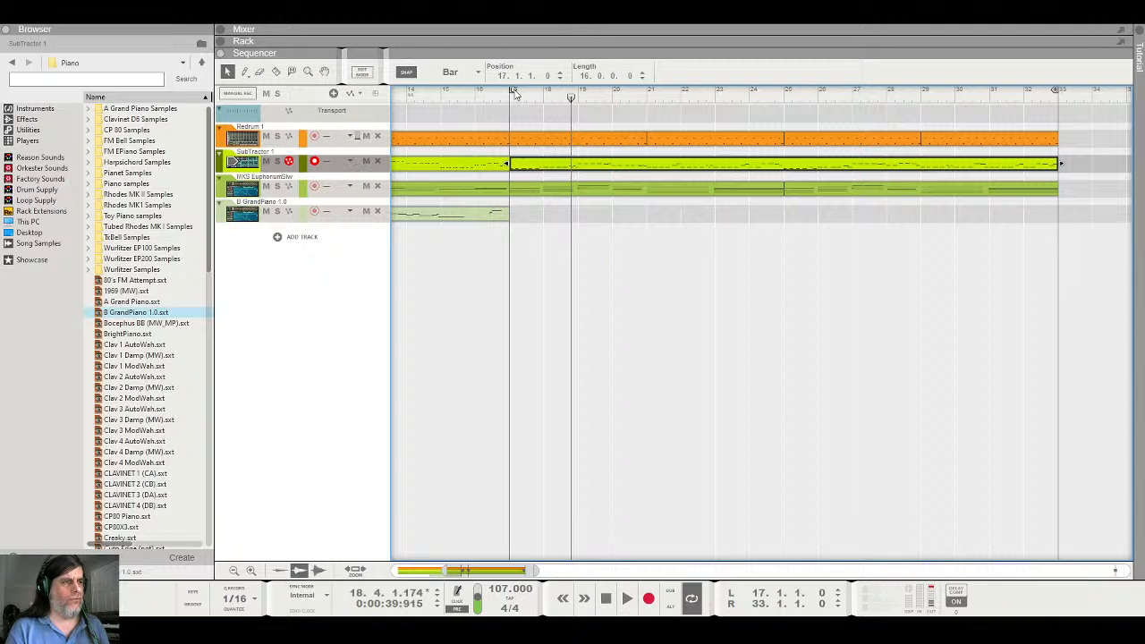
pyautogui.press('space')
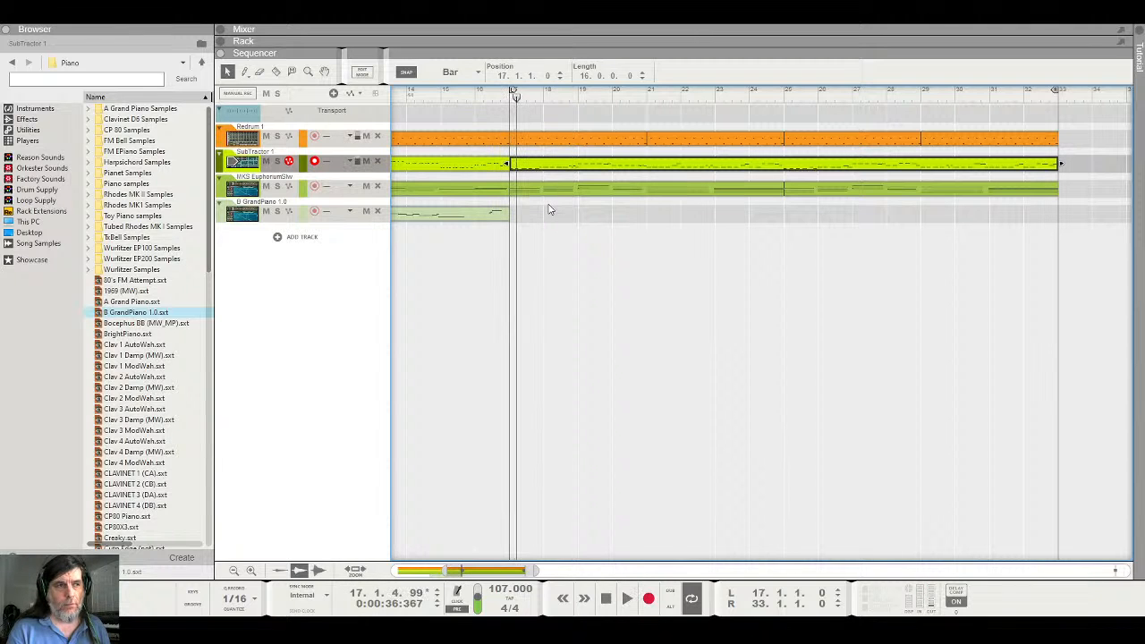
pyautogui.press('space')
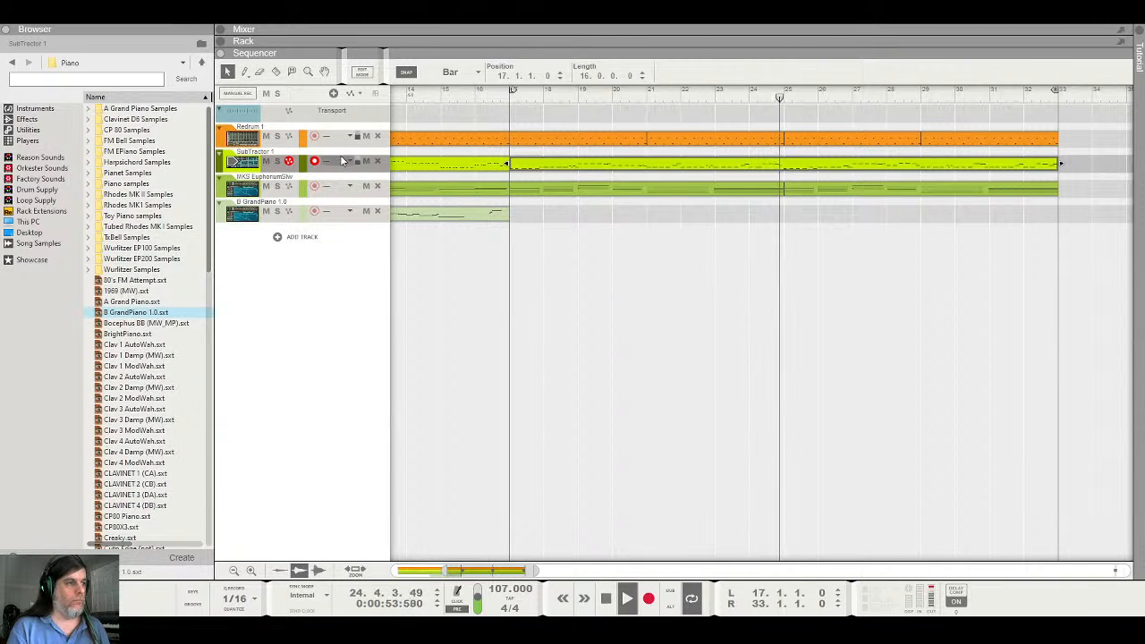
# Open the new SubTractor 1 clip for note editing at bar 25, delete the extra D1 note there and replay the spot
pyautogui.click(258, 217)
pyautogui.press('space')
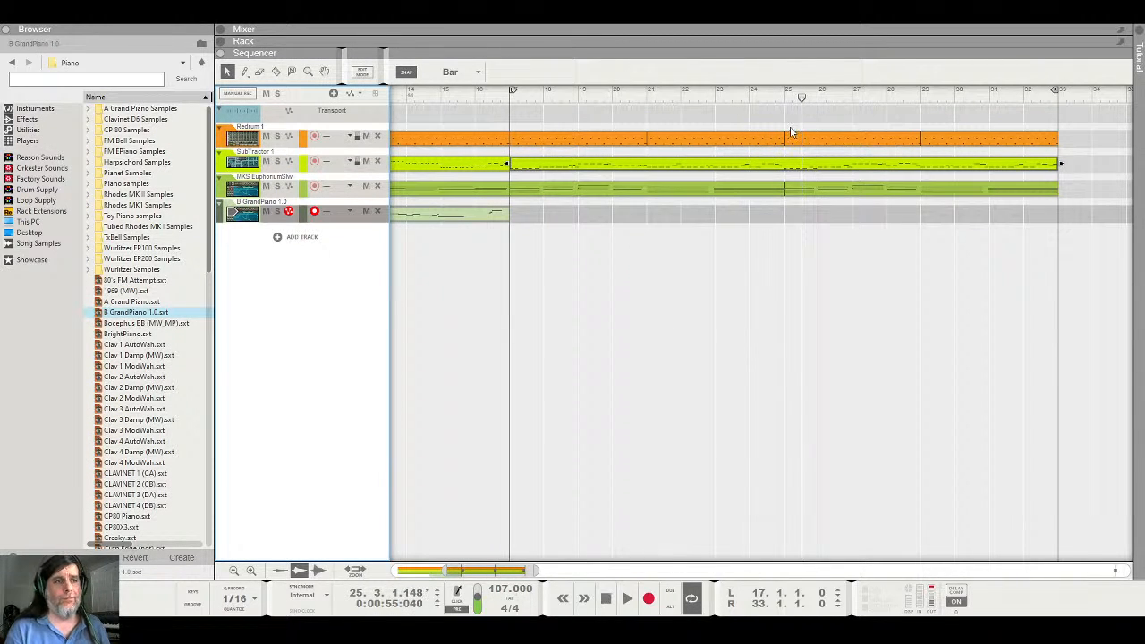
pyautogui.click(786, 100)
pyautogui.click(793, 162)
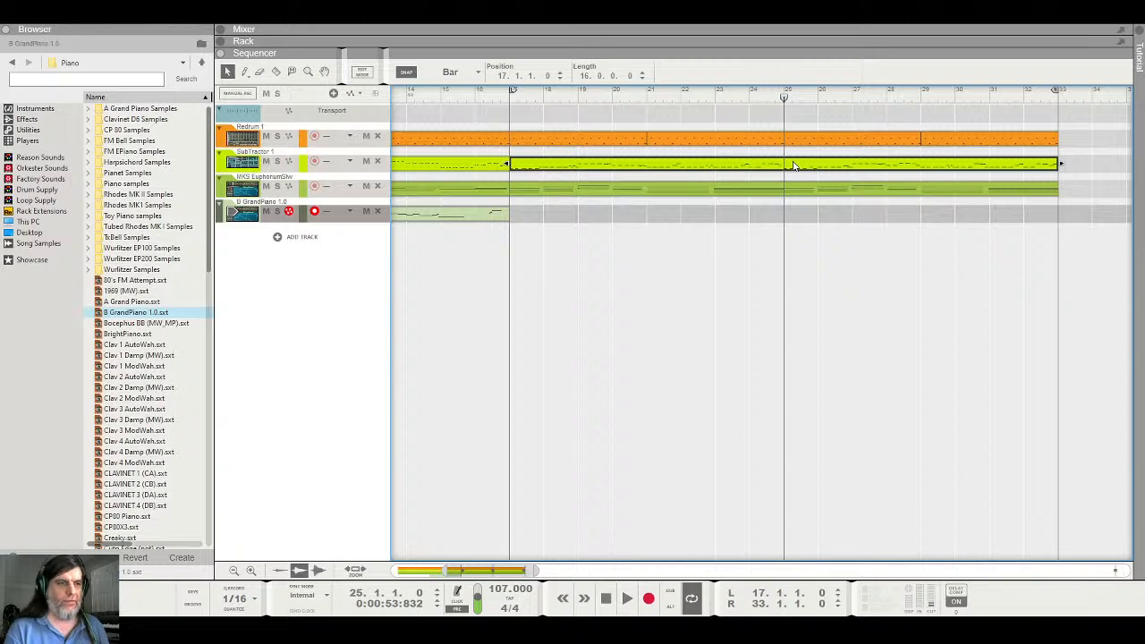
pyautogui.doubleClick(793, 165)
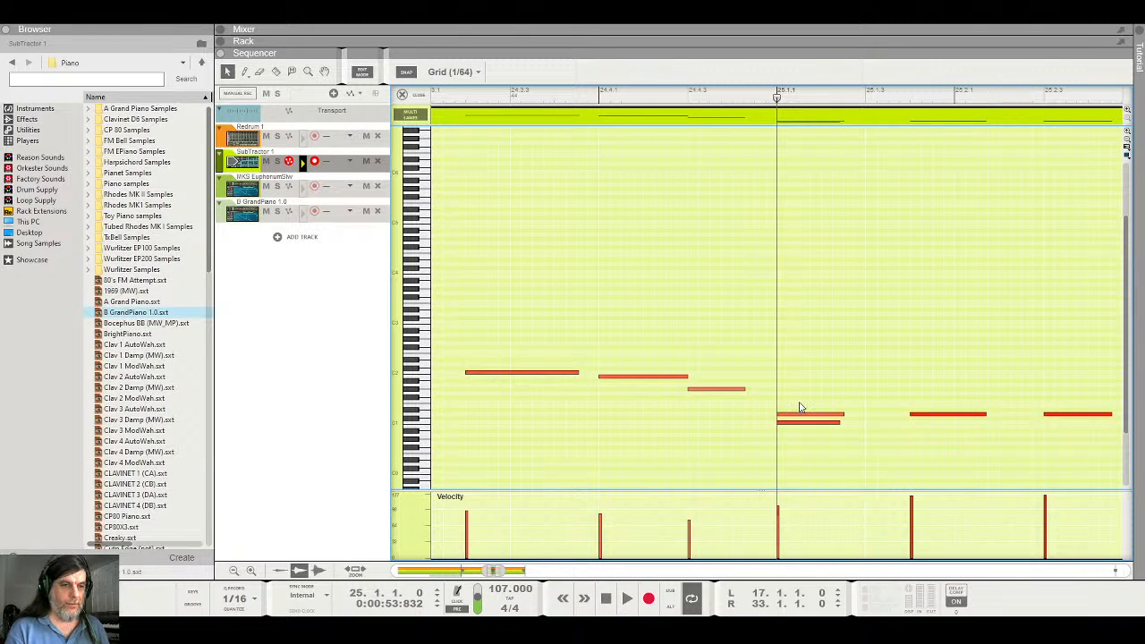
pyautogui.press('space')
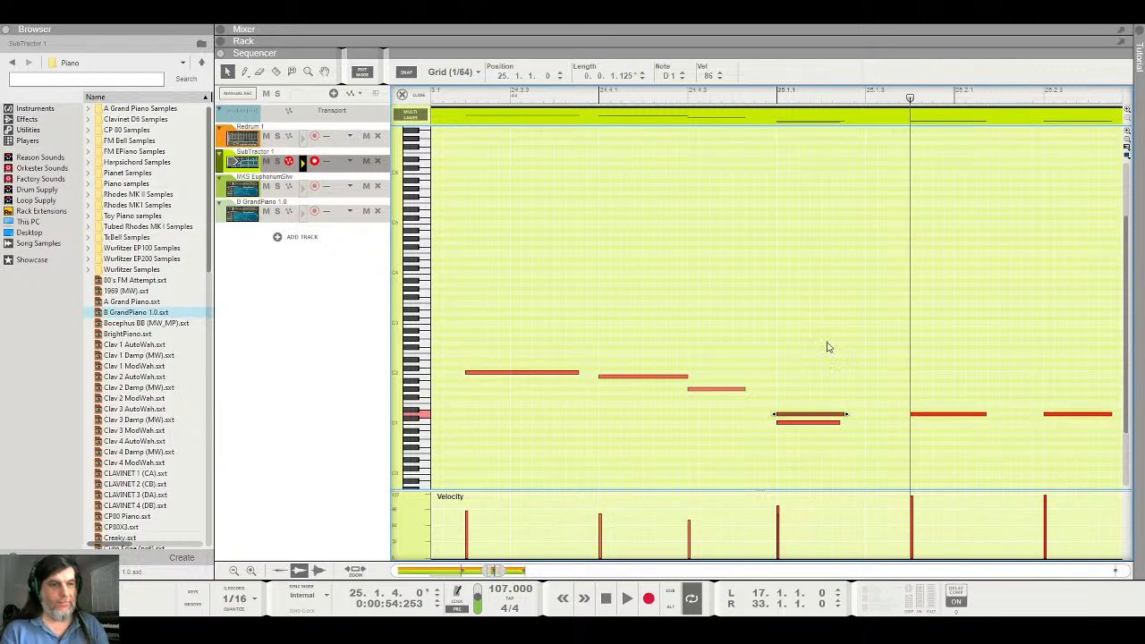
pyautogui.click(688, 99)
pyautogui.press('space')
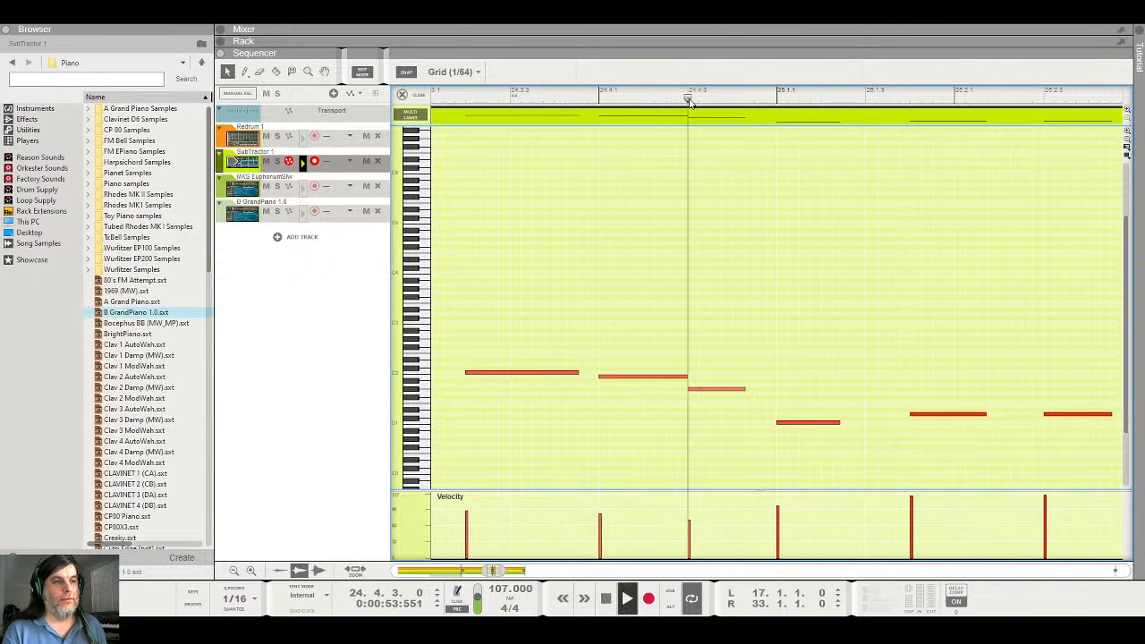
pyautogui.press('space')
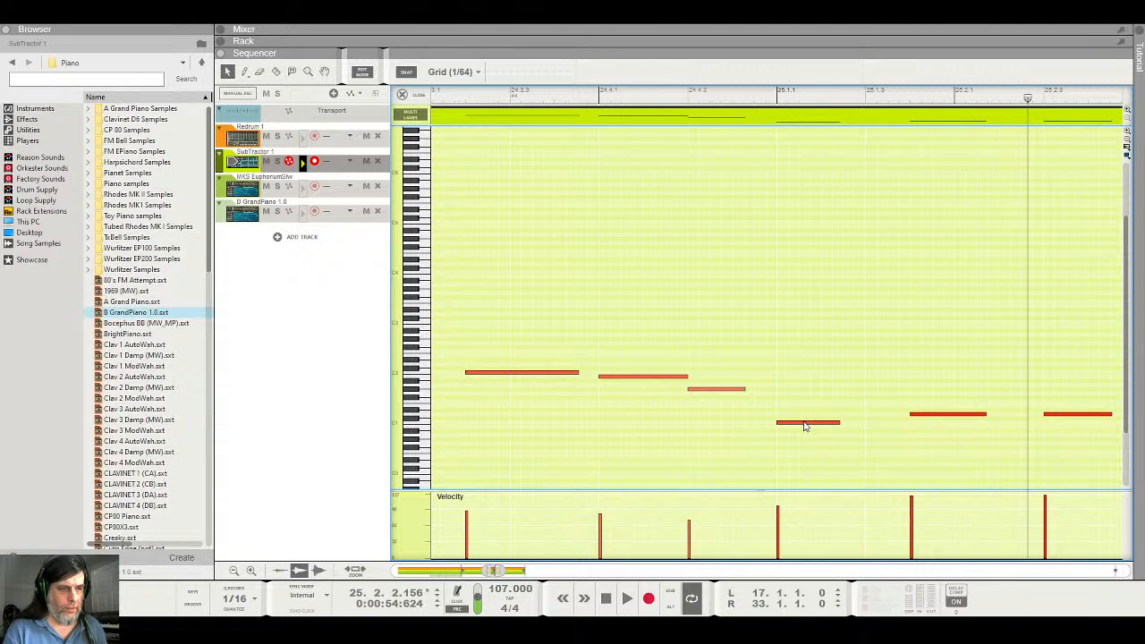
# Move the remaining SubTractor 1 note at the start of bar 25 up to D1 and close the note editor after checking playback
pyautogui.moveTo(805, 426); pyautogui.dragTo(805, 421)
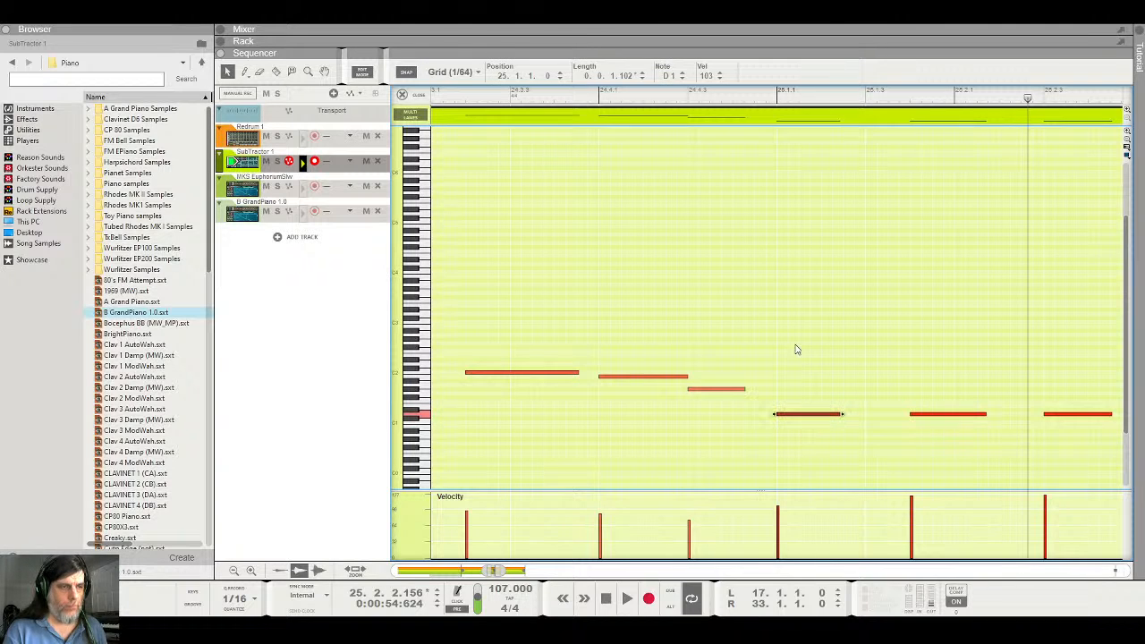
pyautogui.click(678, 95)
pyautogui.press('space')
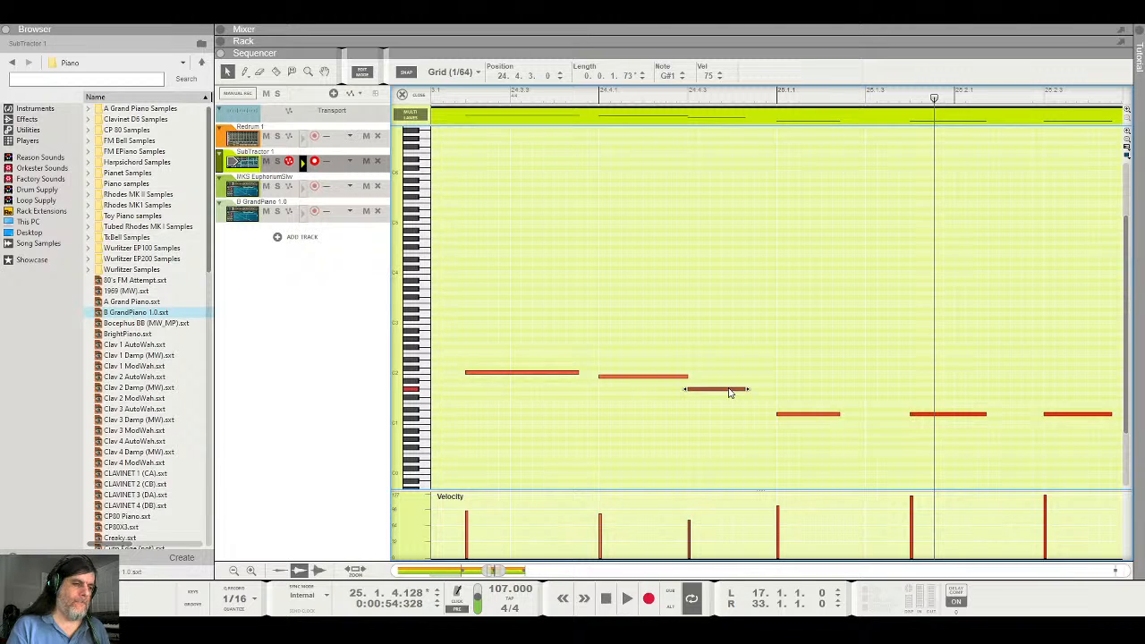
pyautogui.click(455, 100)
pyautogui.press('space')
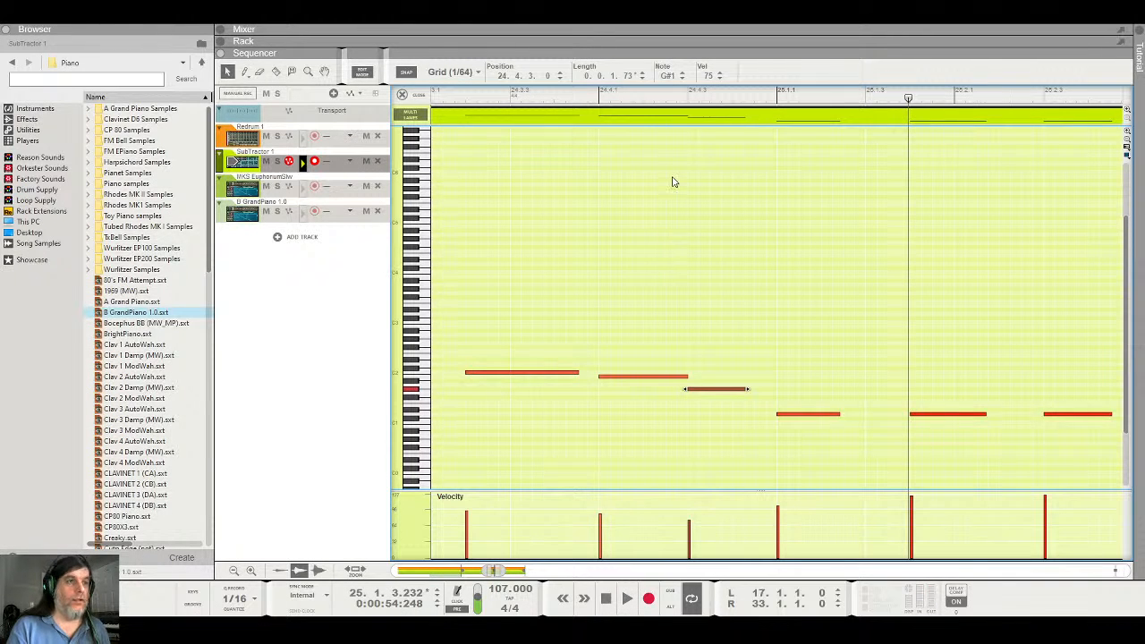
pyautogui.click(404, 95)
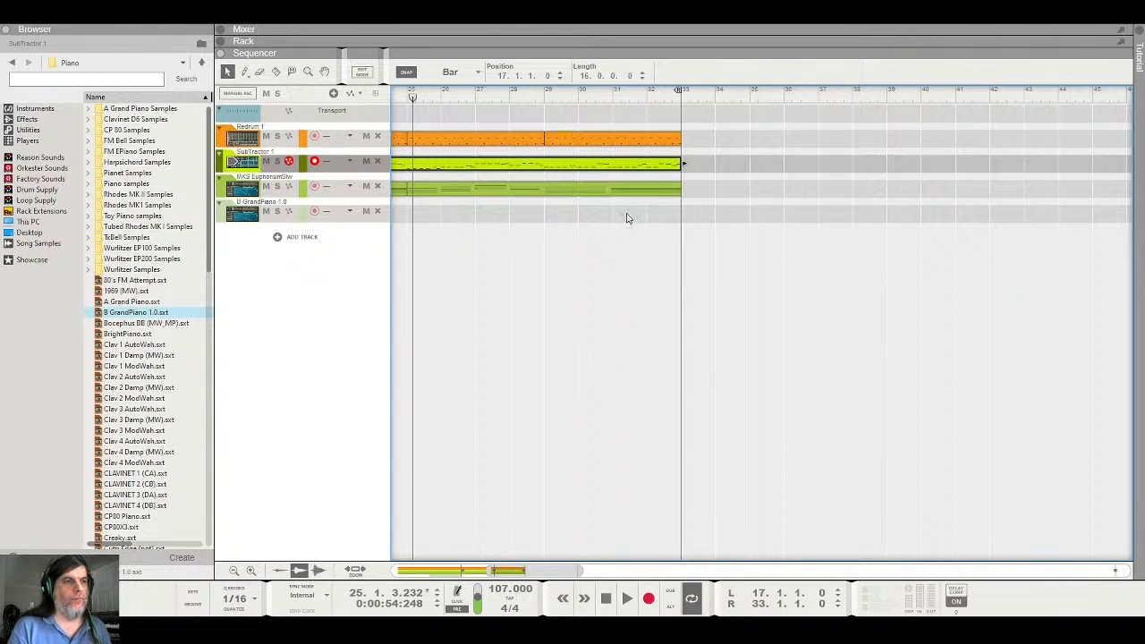
# Play the end of the section, and make B GrandPiano 1.0 the active track to rehearse its part over the loop
pyautogui.click(533, 97)
pyautogui.press('space')
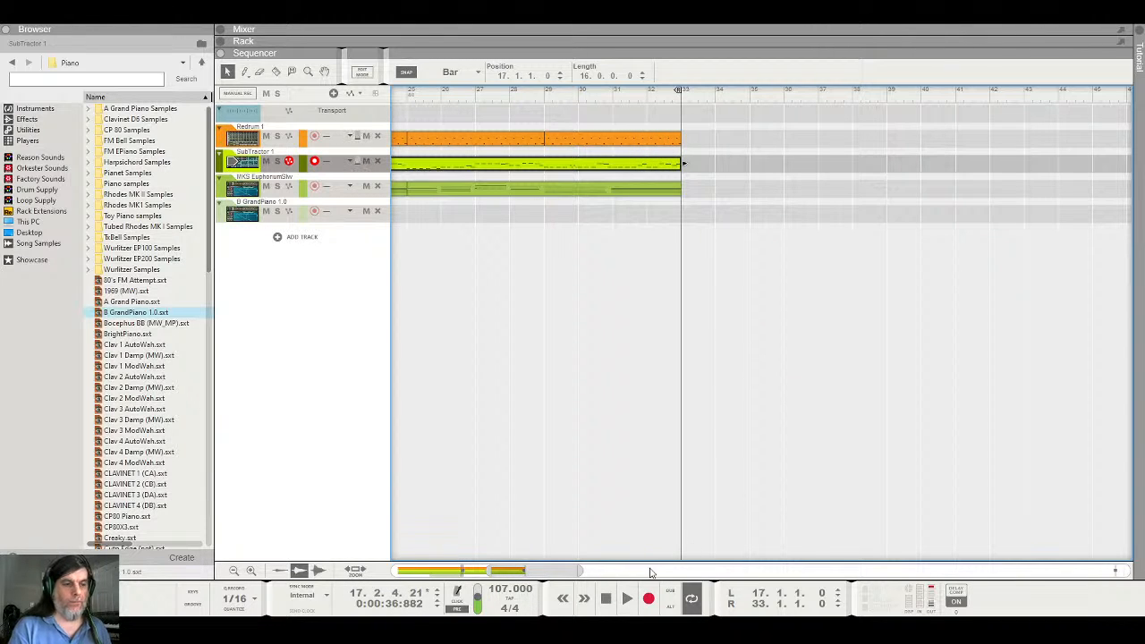
pyautogui.click(240, 217)
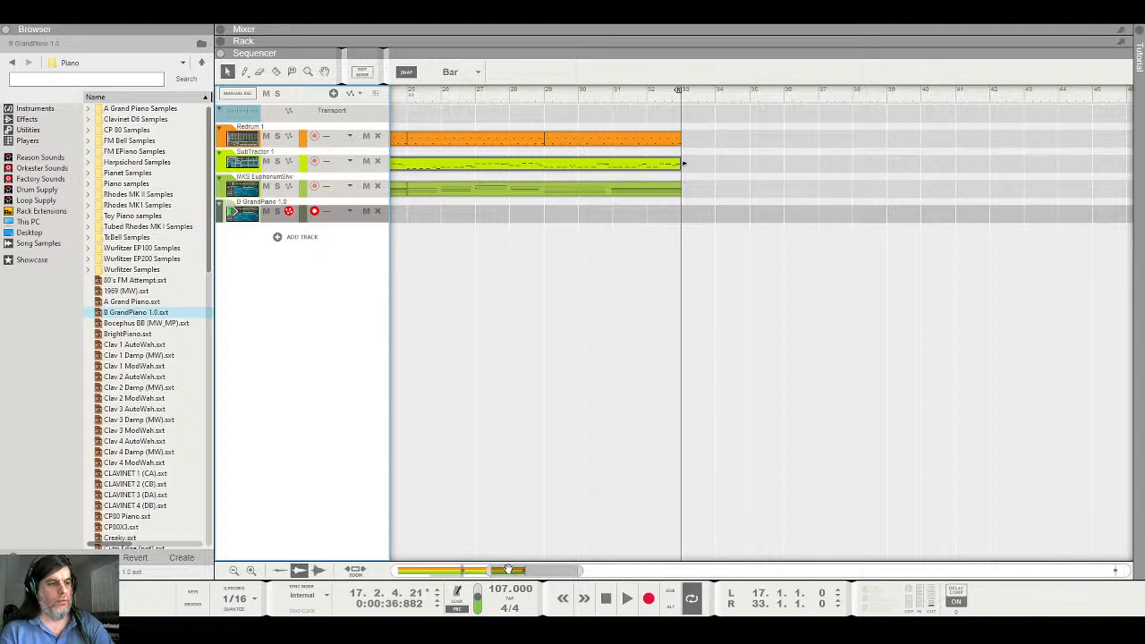
pyautogui.moveTo(508, 570); pyautogui.dragTo(476, 570)
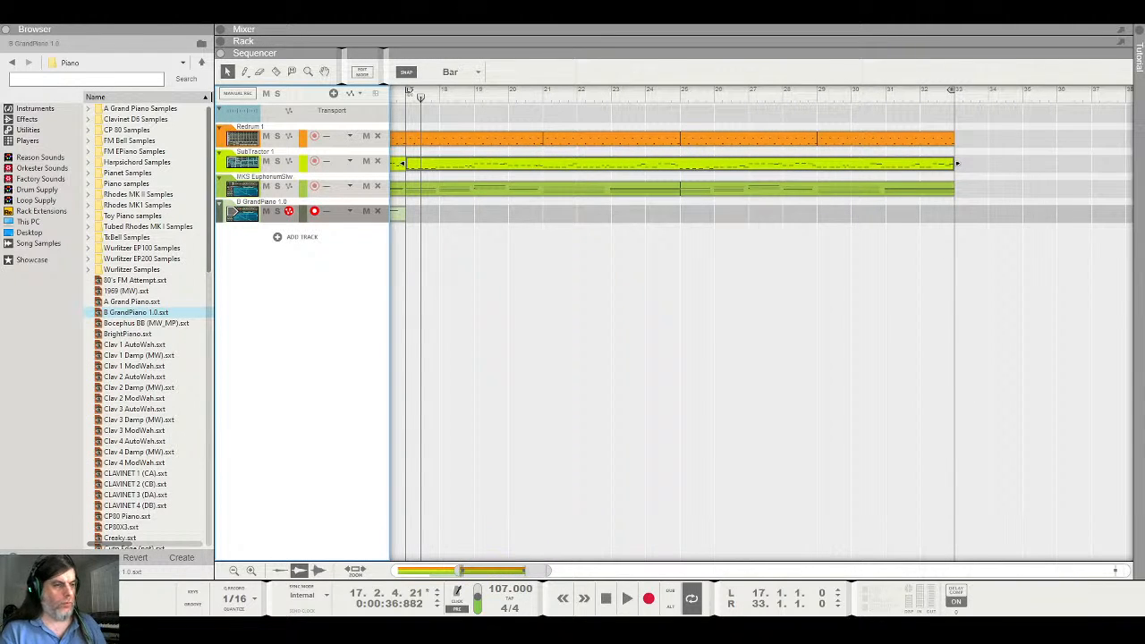
pyautogui.click(626, 599)
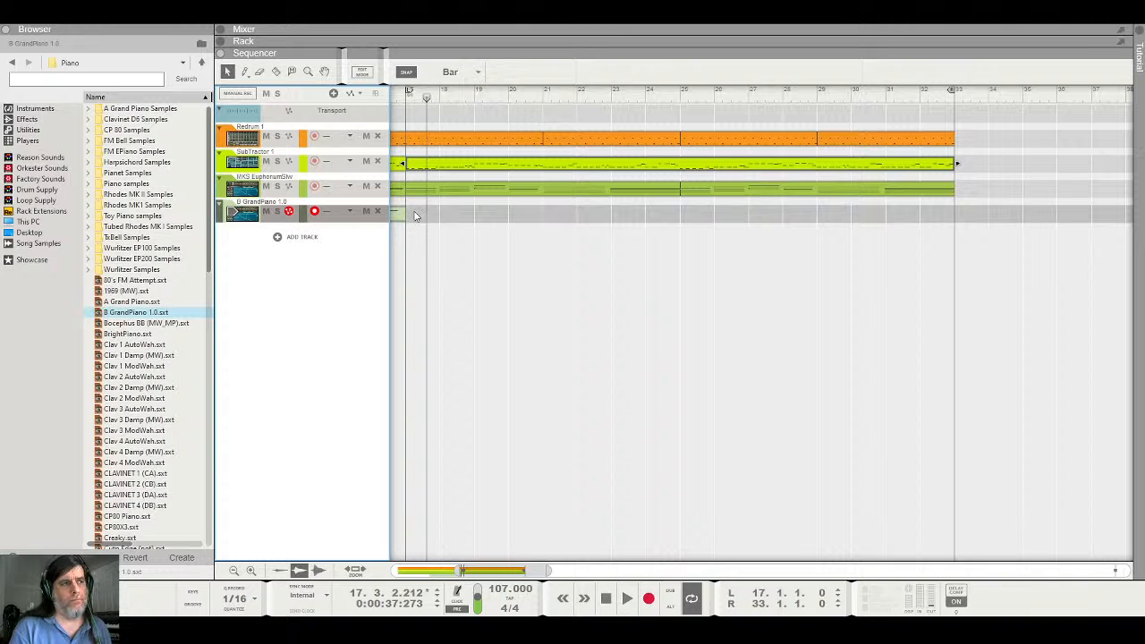
# Record a 16-bar part on the B GrandPiano 1.0 track from bar 17 to bar 33 and play it back
pyautogui.click(409, 98)
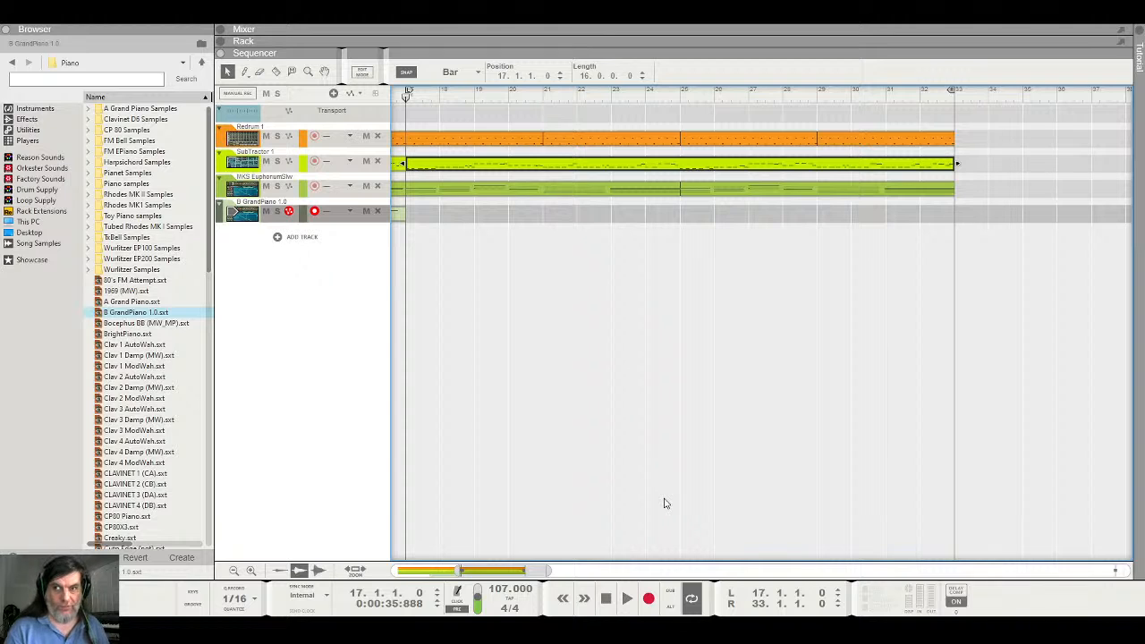
pyautogui.click(648, 600)
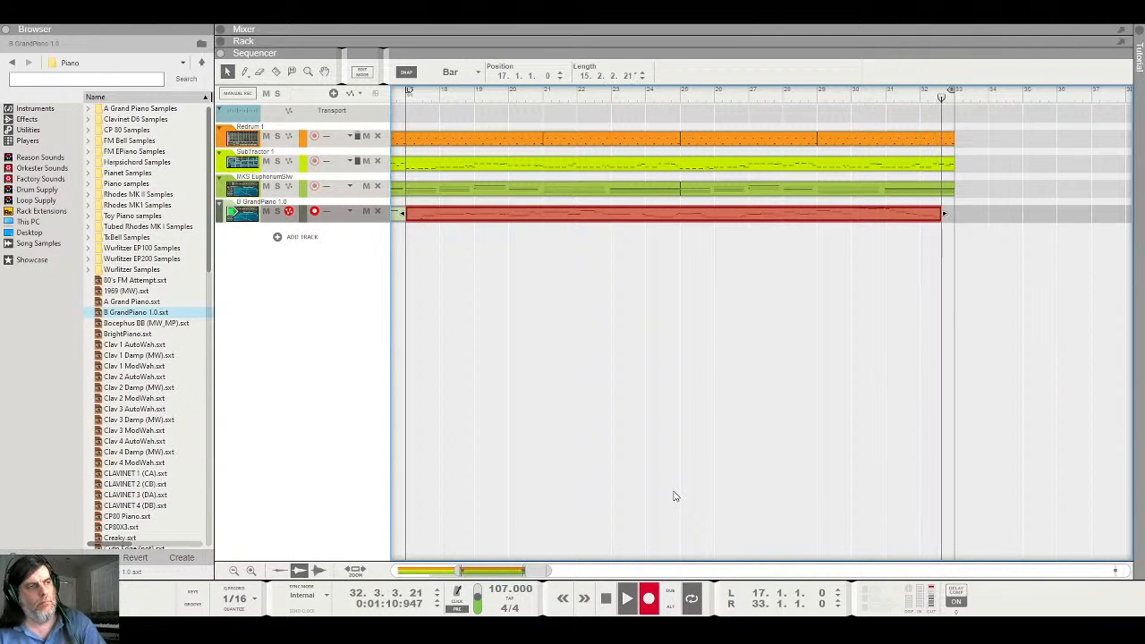
pyautogui.press('space')
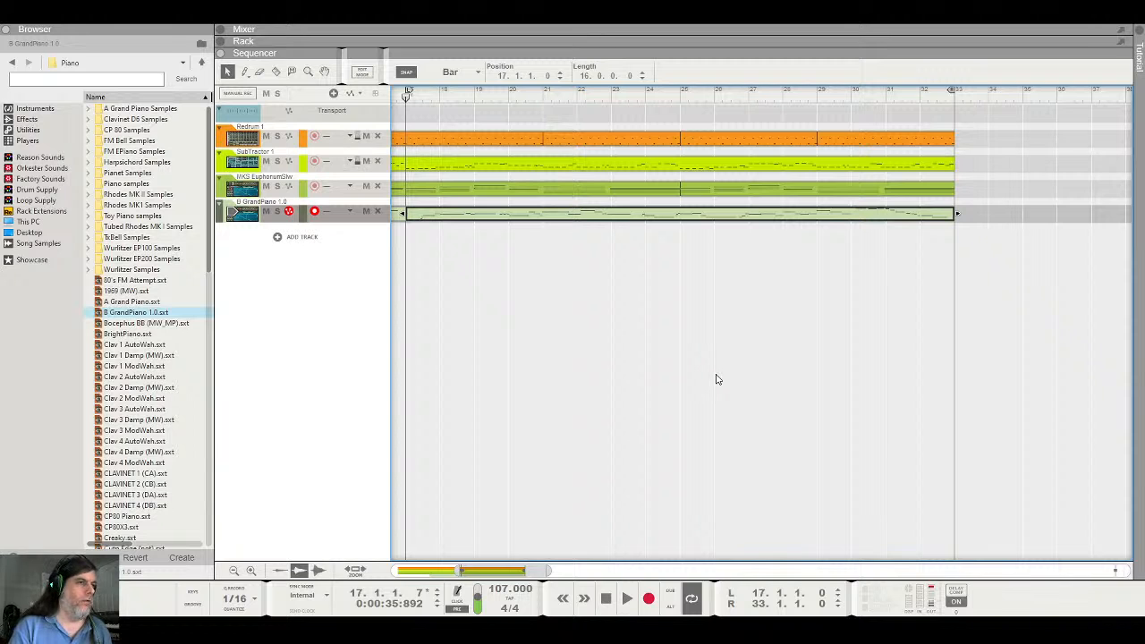
pyautogui.press('space')
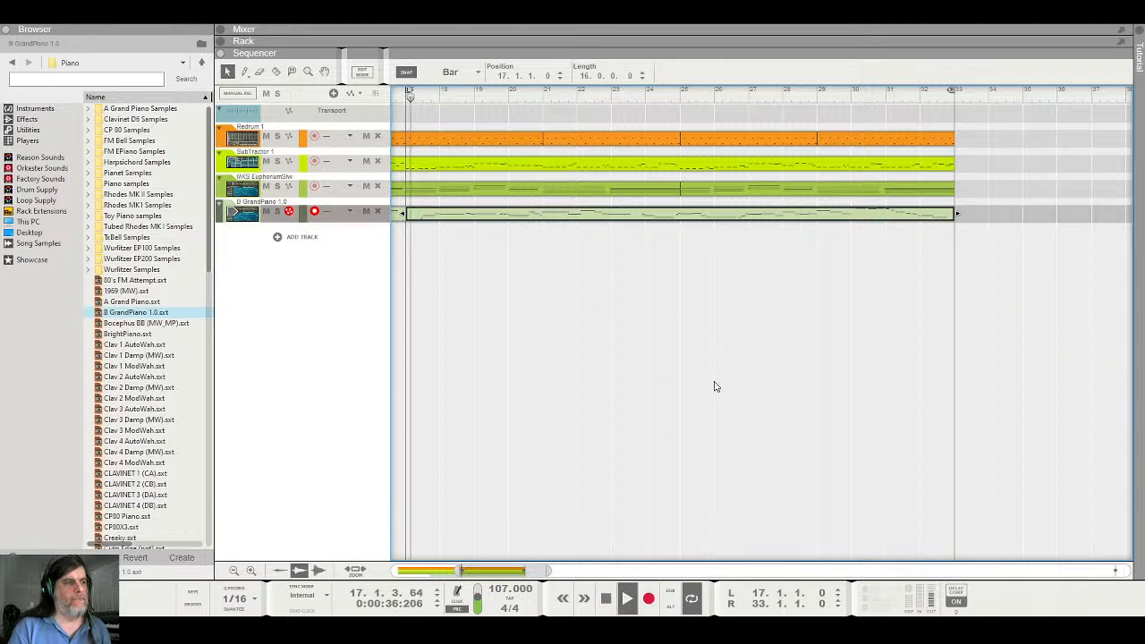
# Play the section from bar 17 and highlight all clips of the first section, followed by those of bars 17 to 33, for comparison
pyautogui.press('space')
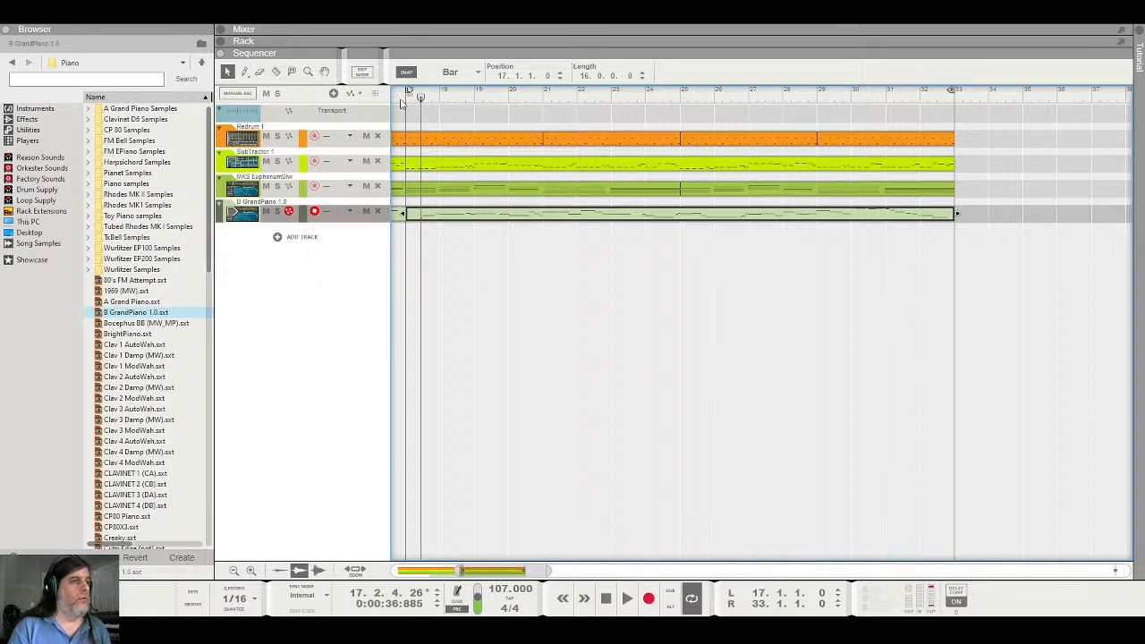
pyautogui.press('space')
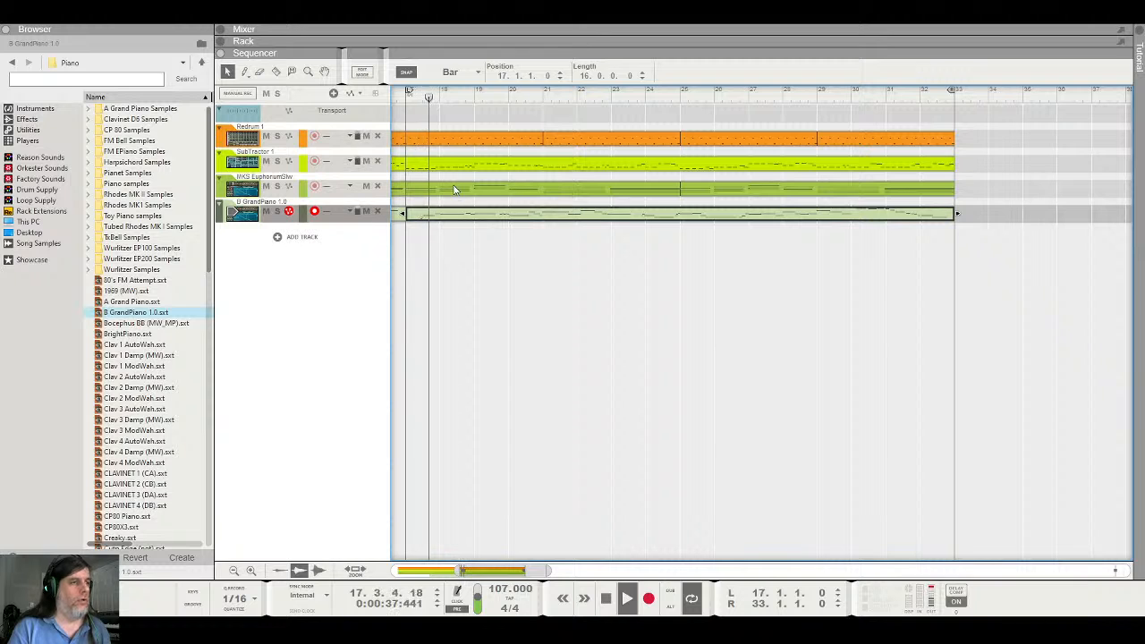
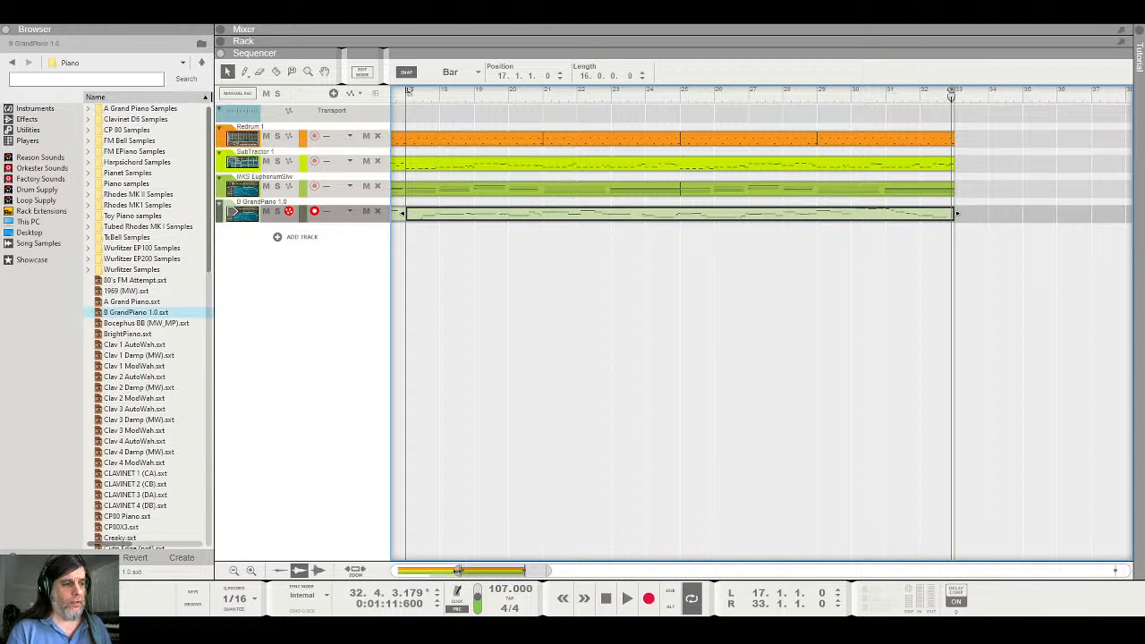
pyautogui.moveTo(458, 570); pyautogui.dragTo(302, 569)
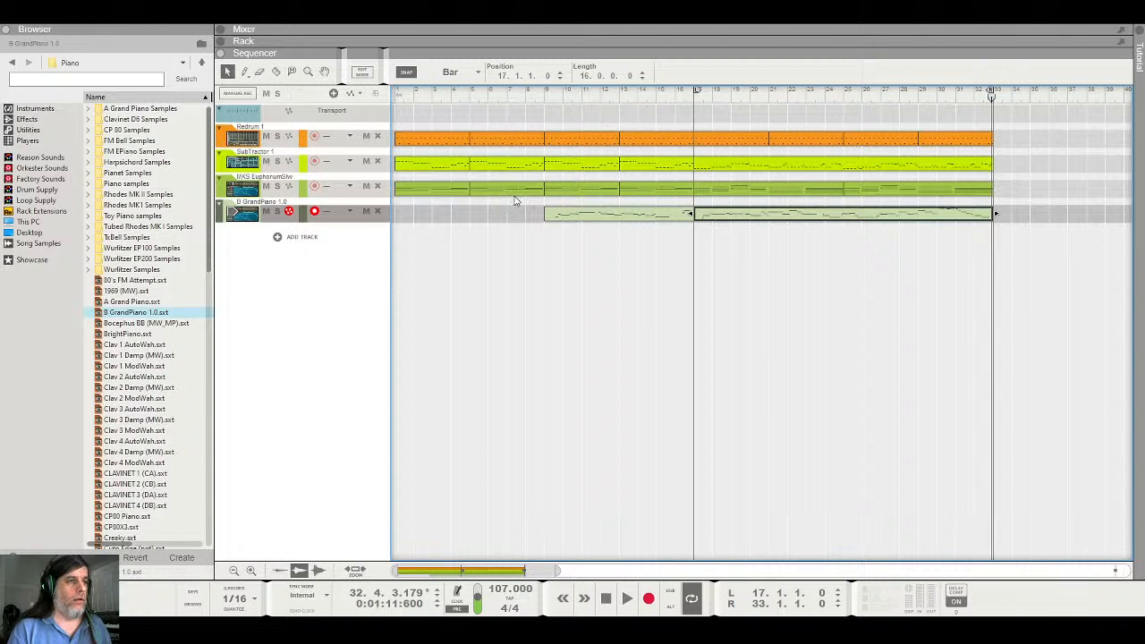
pyautogui.moveTo(412, 116); pyautogui.dragTo(567, 286)
pyautogui.moveTo(650, 278); pyautogui.dragTo(689, 345)
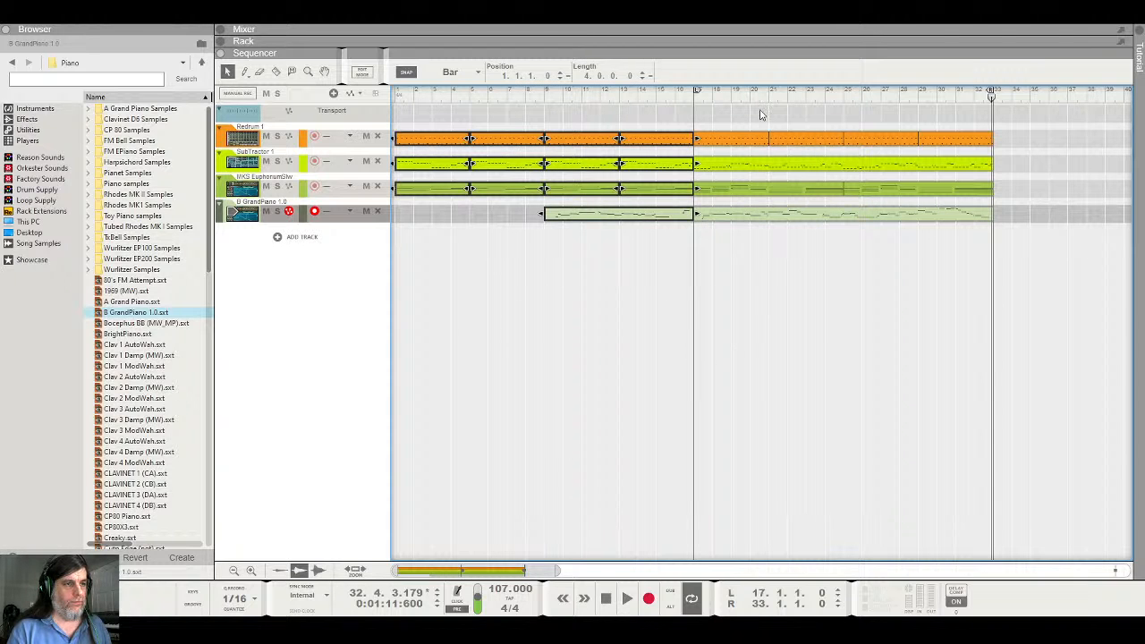
pyautogui.moveTo(711, 111); pyautogui.dragTo(984, 273)
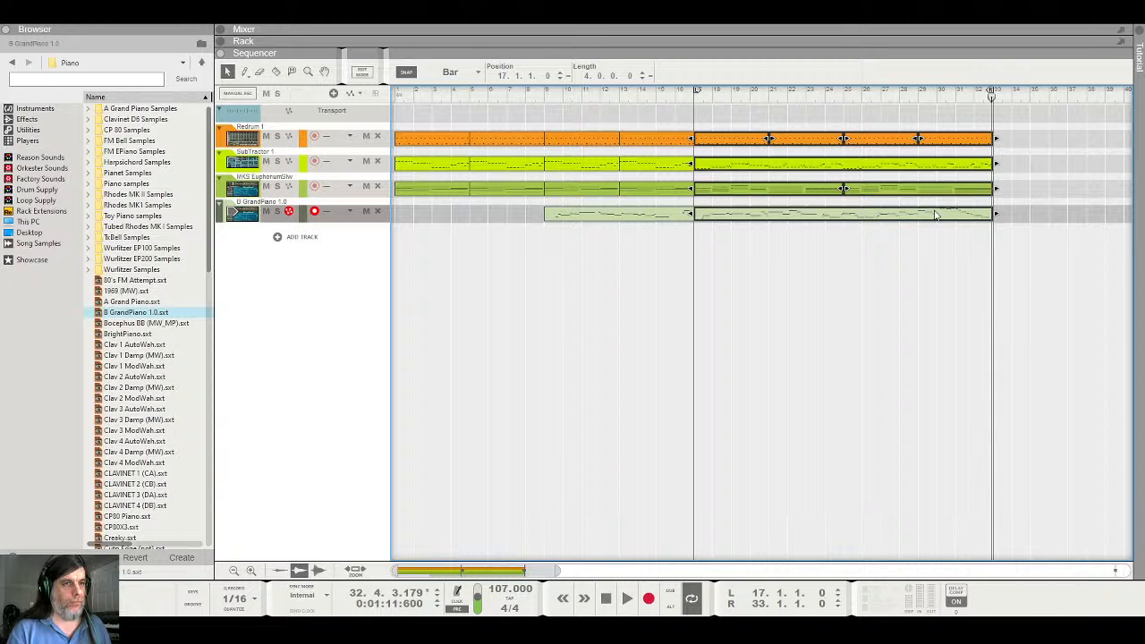
pyautogui.click(1002, 143)
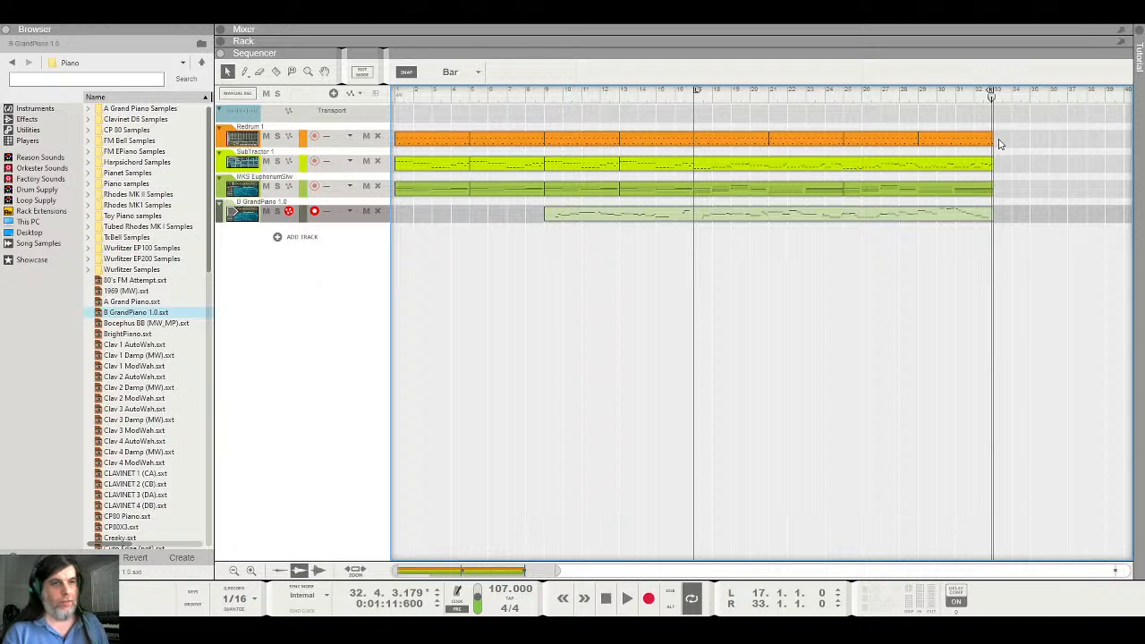
# Duplicate the last four-bar Redrum 1 clip four times to extend the drums from bar 33 to bar 49
pyautogui.click(931, 139)
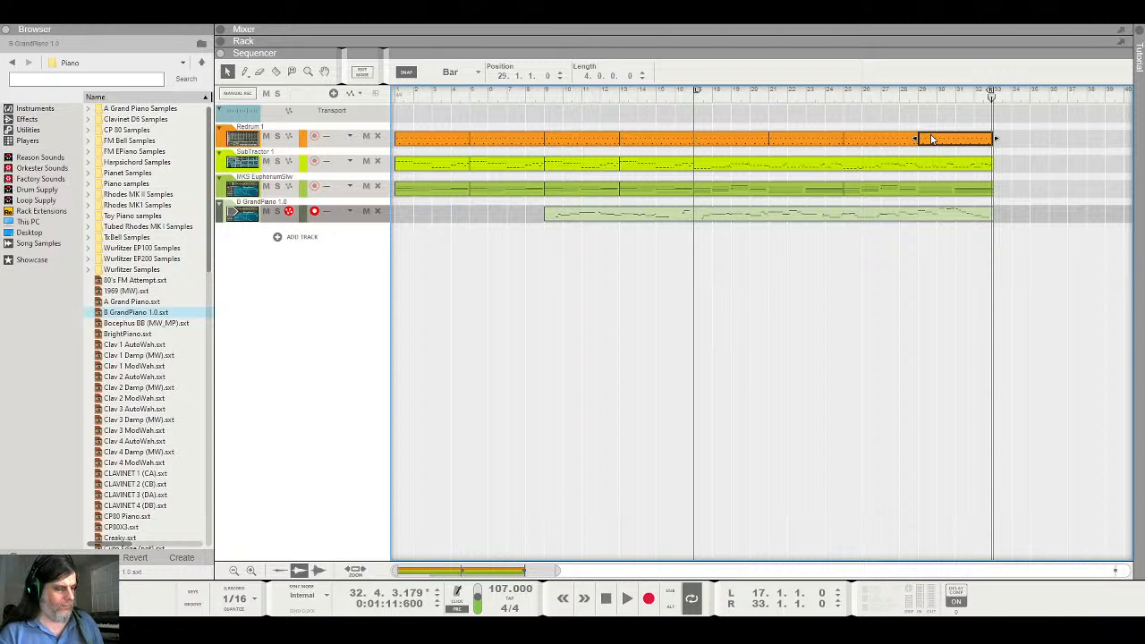
pyautogui.hotkey('ctrl', 'd')
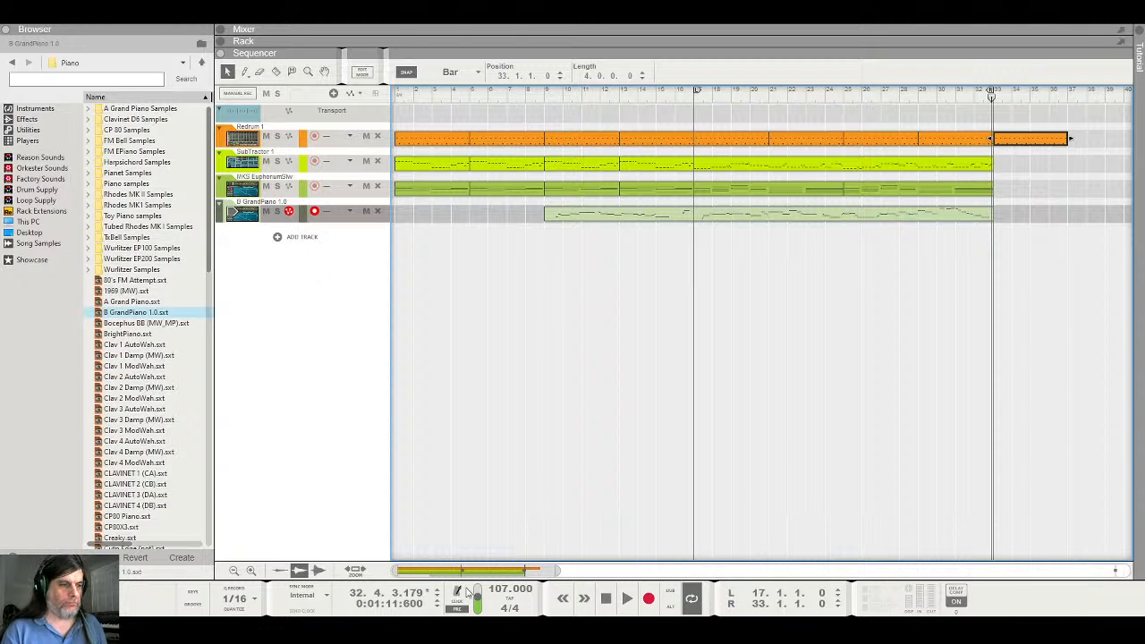
pyautogui.moveTo(479, 572); pyautogui.dragTo(596, 571)
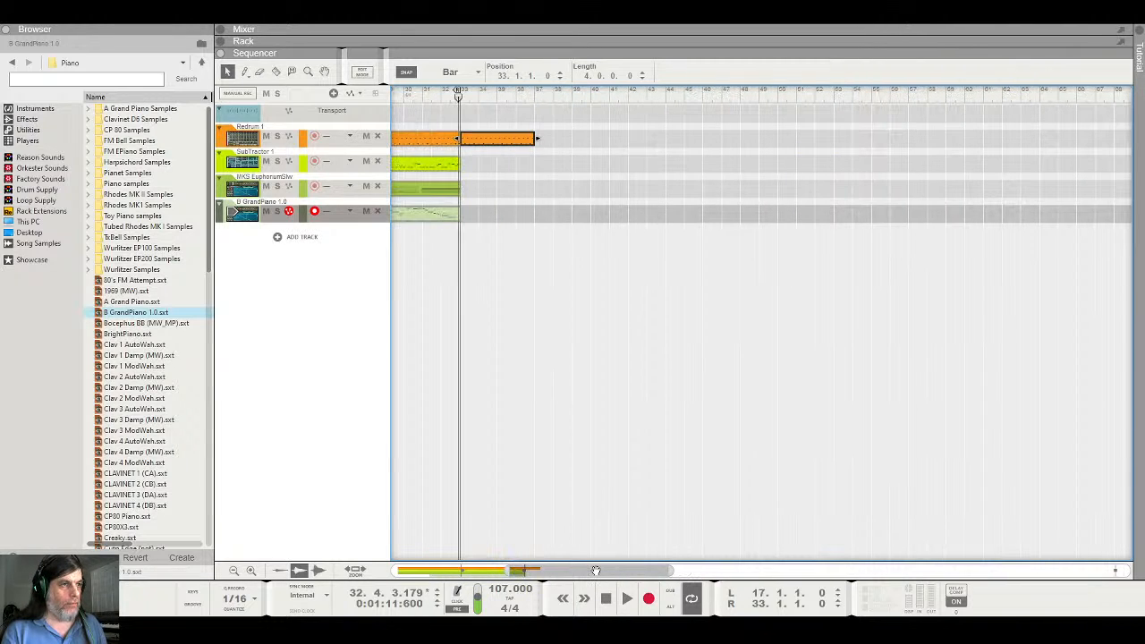
pyautogui.hotkey('ctrl', 'd')
pyautogui.hotkey('ctrl', 'd')
pyautogui.hotkey('ctrl', 'd')
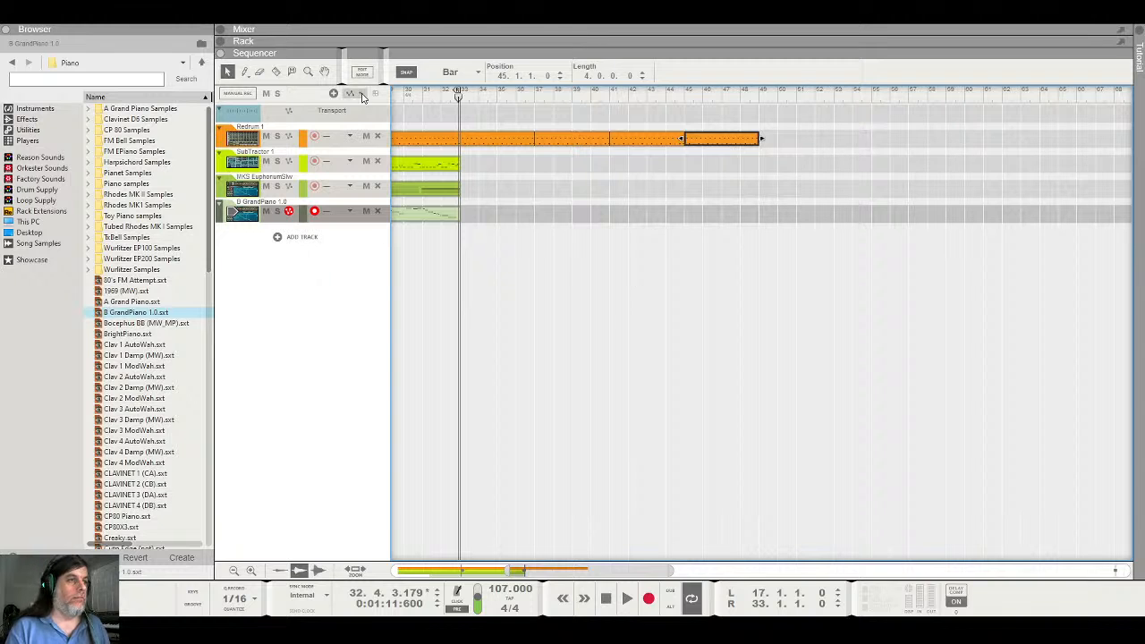
# Set the loop's left locator to bar 33 and its right locator to bar 49
pyautogui.doubleClick(754, 595)
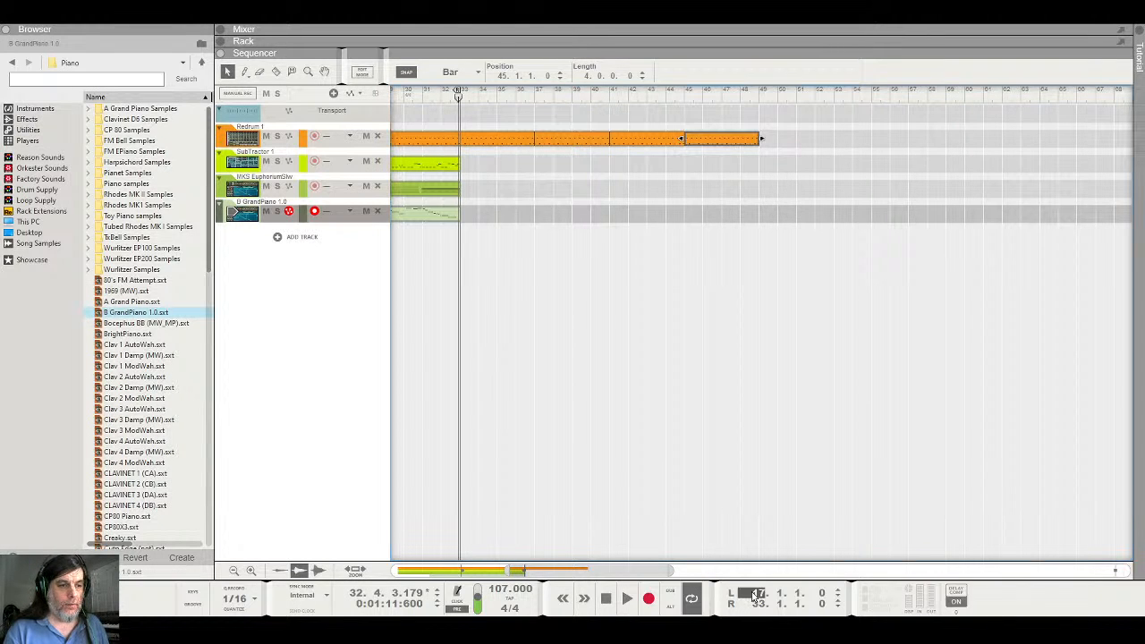
pyautogui.write('33')
pyautogui.press('Return')
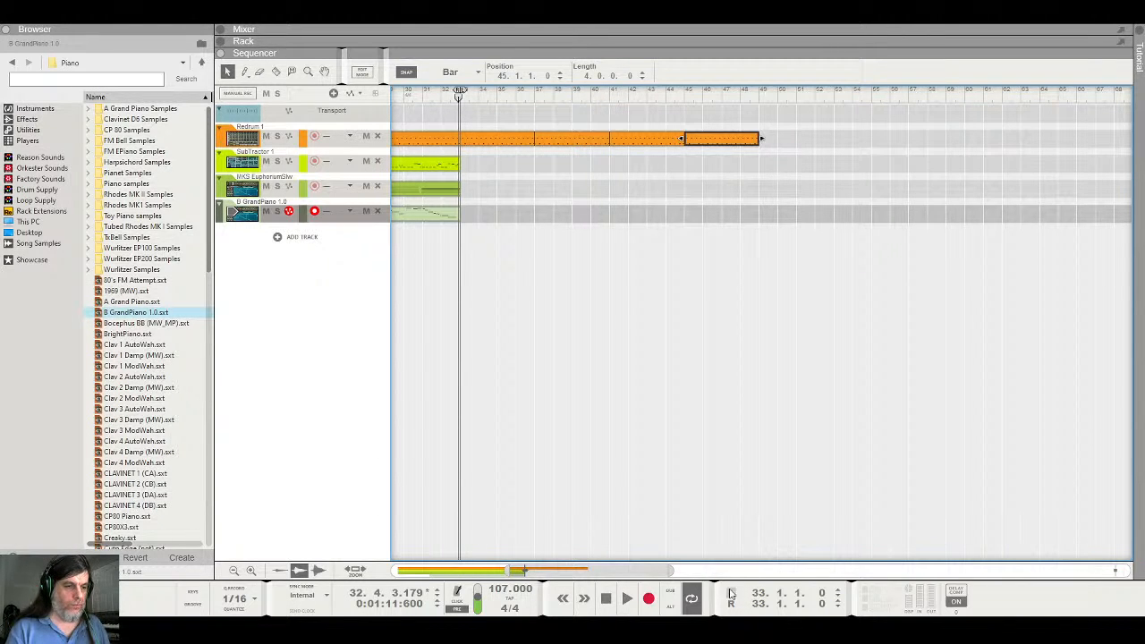
pyautogui.doubleClick(753, 606)
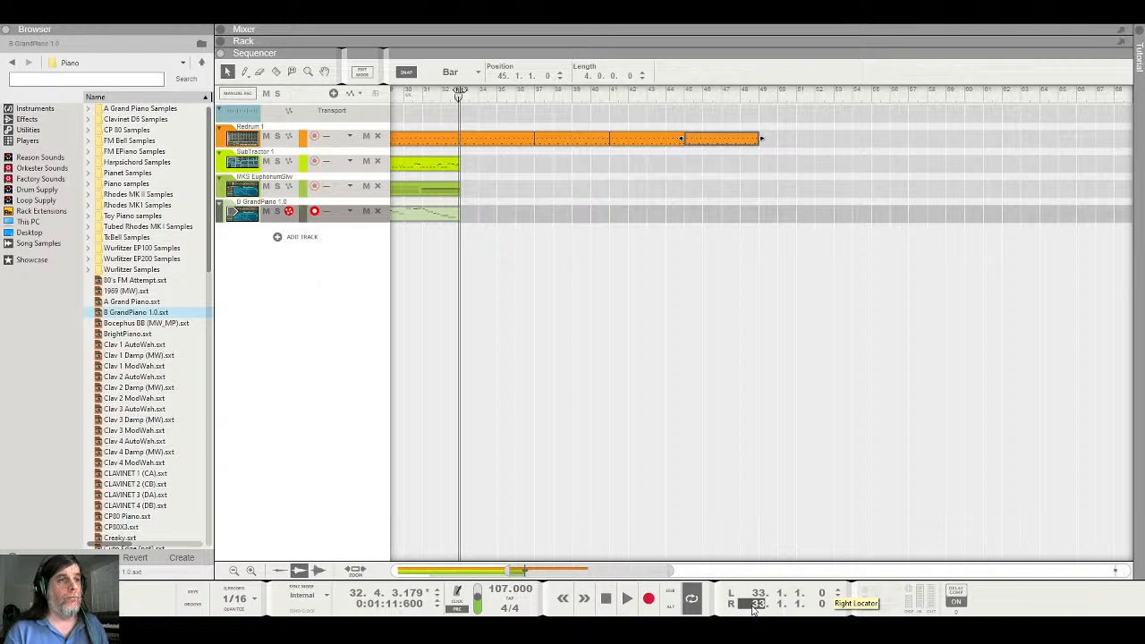
pyautogui.write('49')
pyautogui.press('Return')
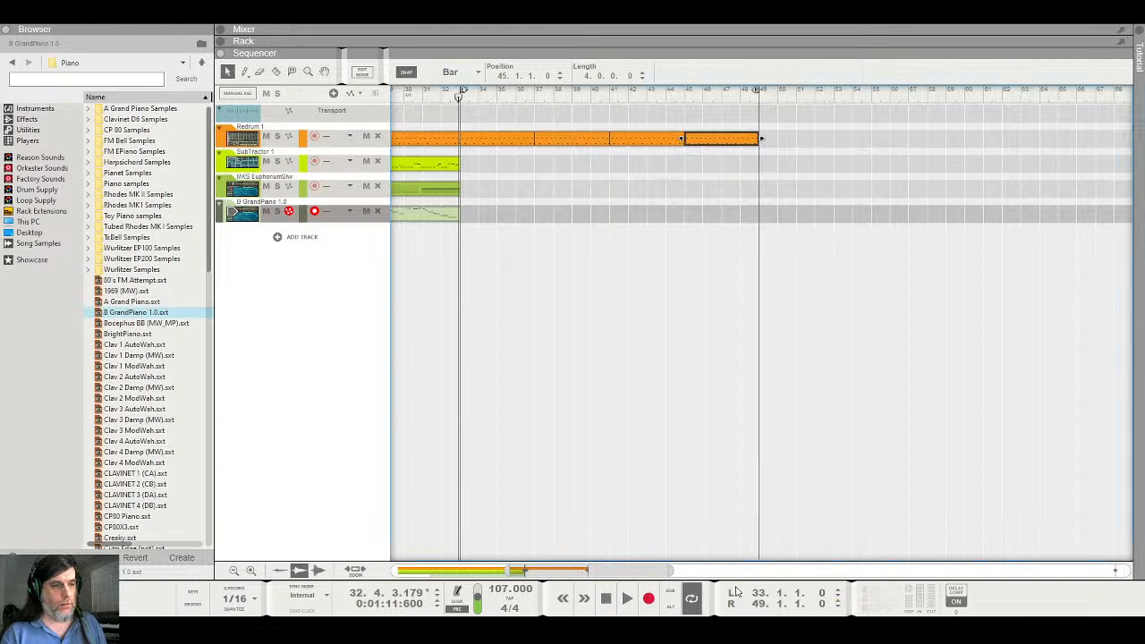
# Play the opening of the new drum section from bar 33 twice and stop playback
pyautogui.click(522, 236)
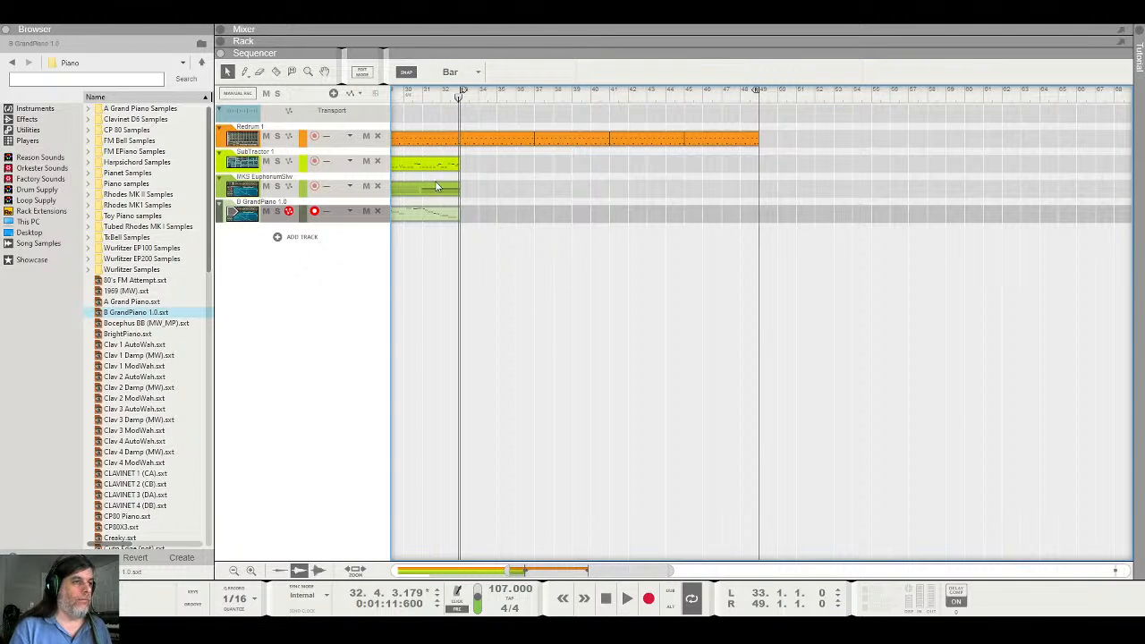
pyautogui.click(460, 98)
pyautogui.press('space')
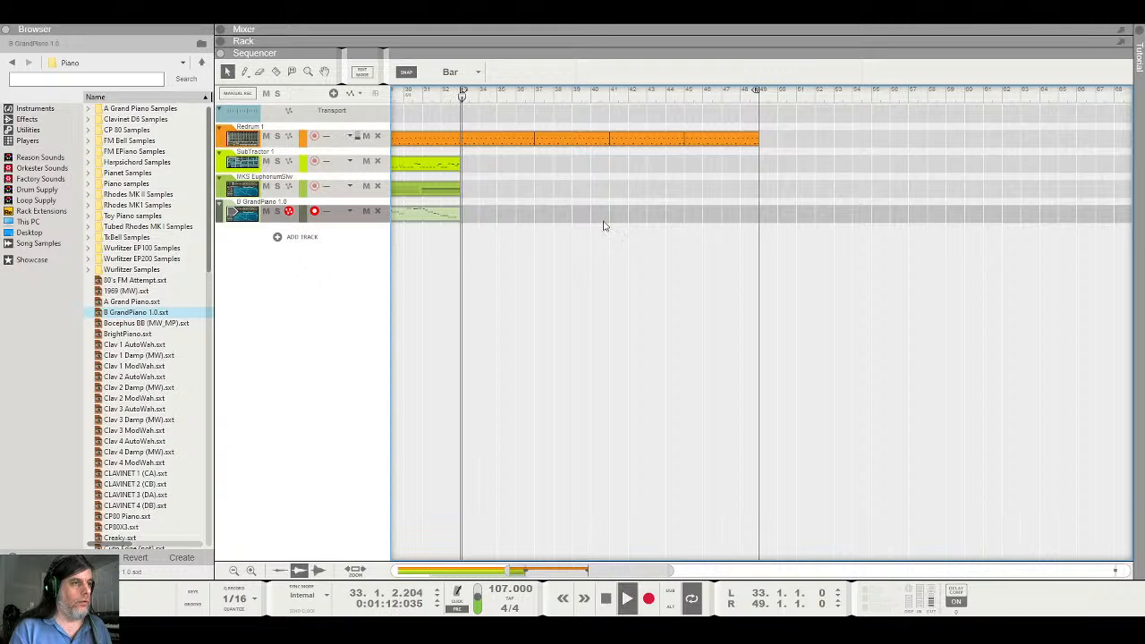
pyautogui.press('space')
pyautogui.click(693, 597)
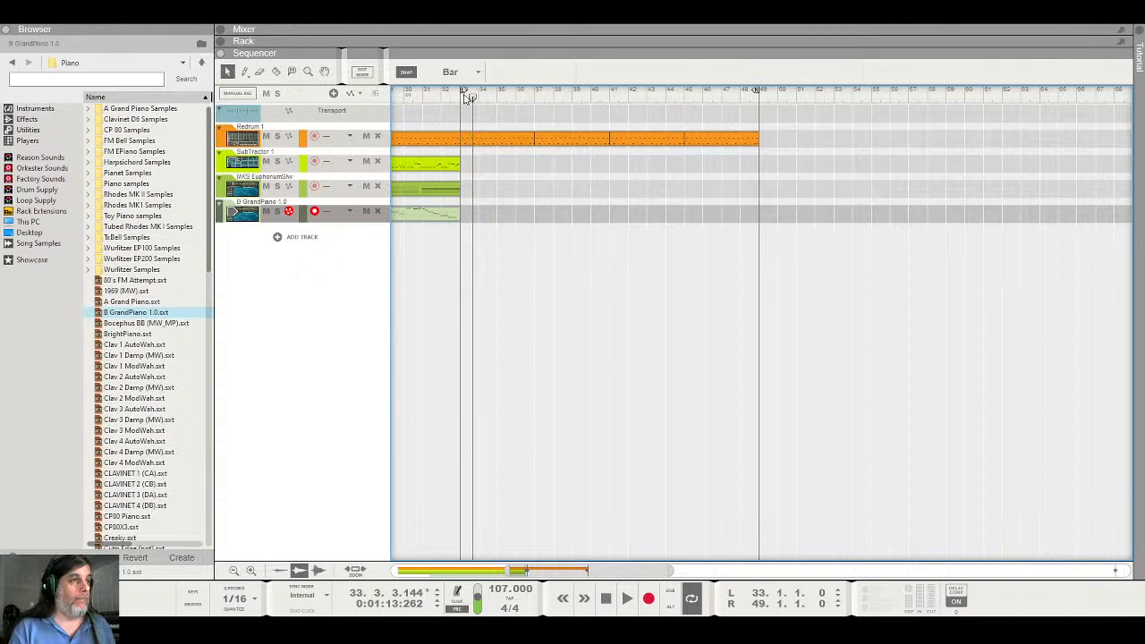
pyautogui.click(463, 93)
pyautogui.press('space')
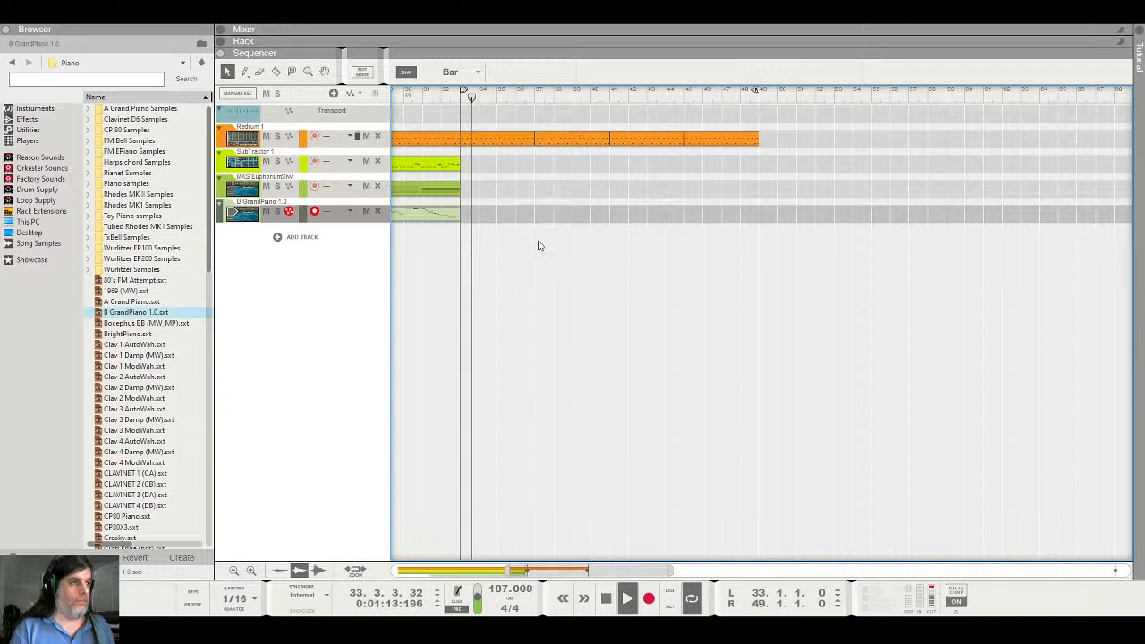
pyautogui.press('space')
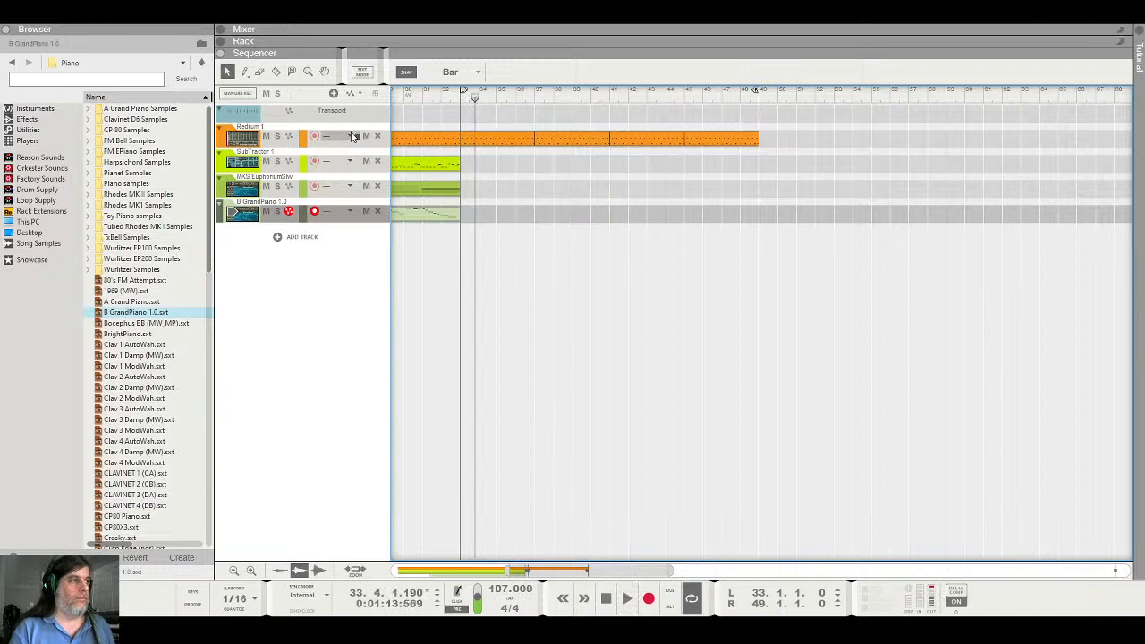
# Hide the browser to widen the arrangement and return the song position to bar 33
pyautogui.click(138, 34)
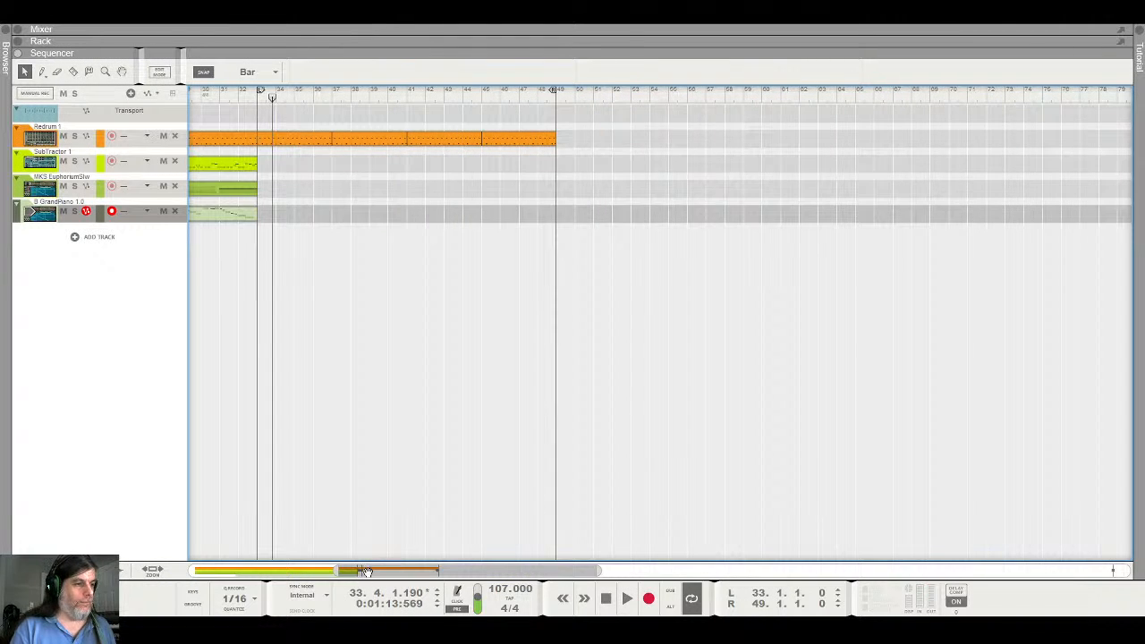
pyautogui.moveTo(367, 571); pyautogui.dragTo(228, 570)
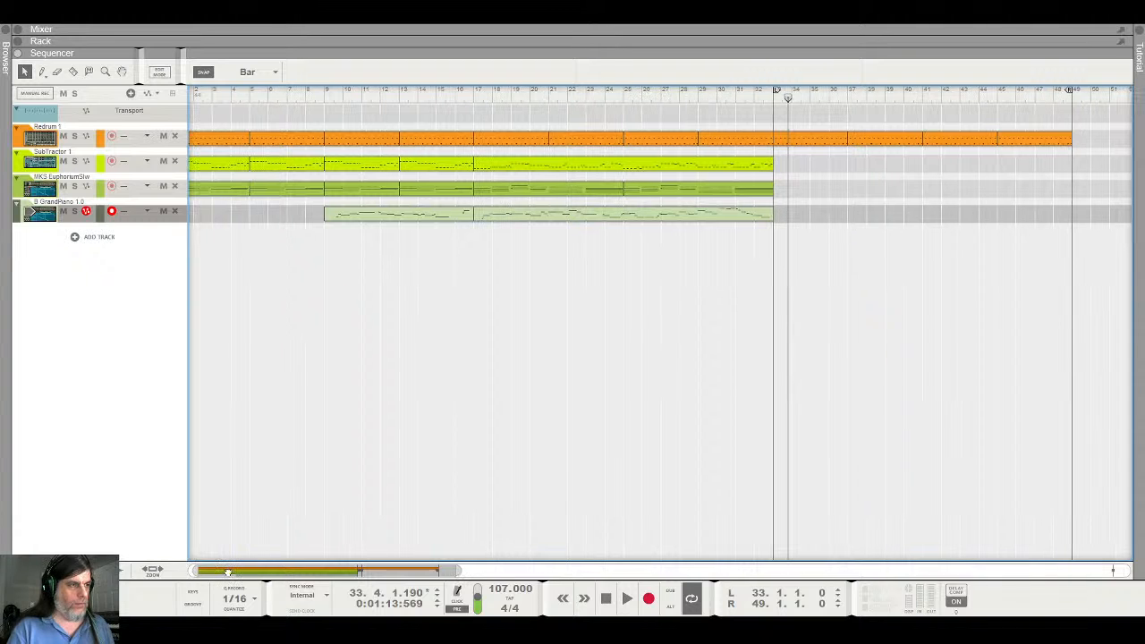
pyautogui.click(776, 95)
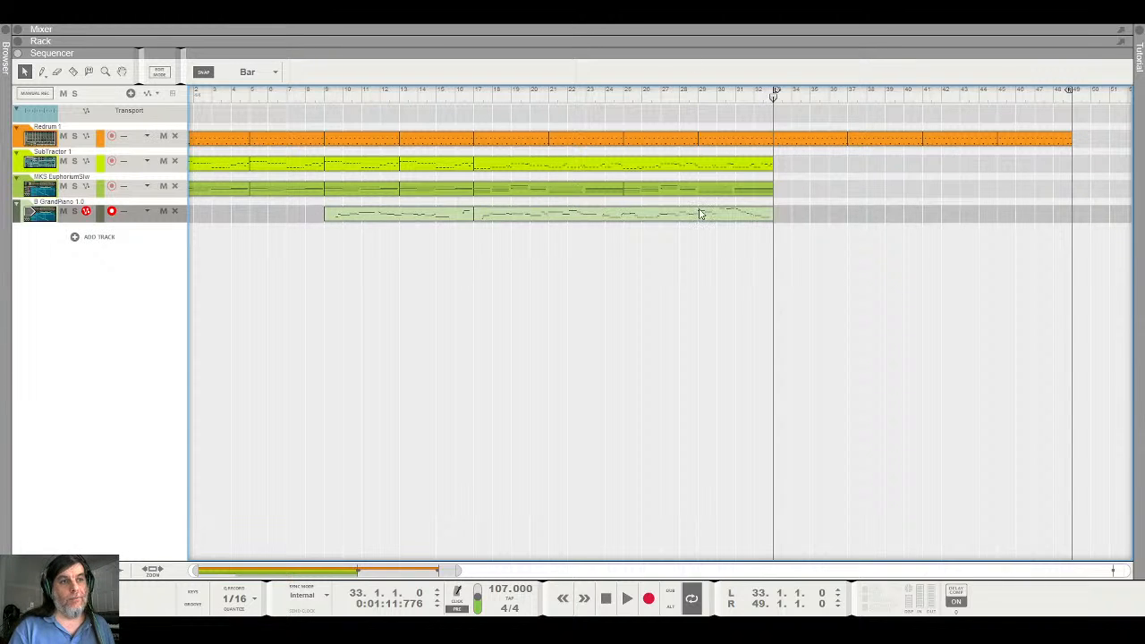
# Create an empty four-bar clip on the SubTractor 1 track at bar 33 and open it for note editing
pyautogui.click(780, 165)
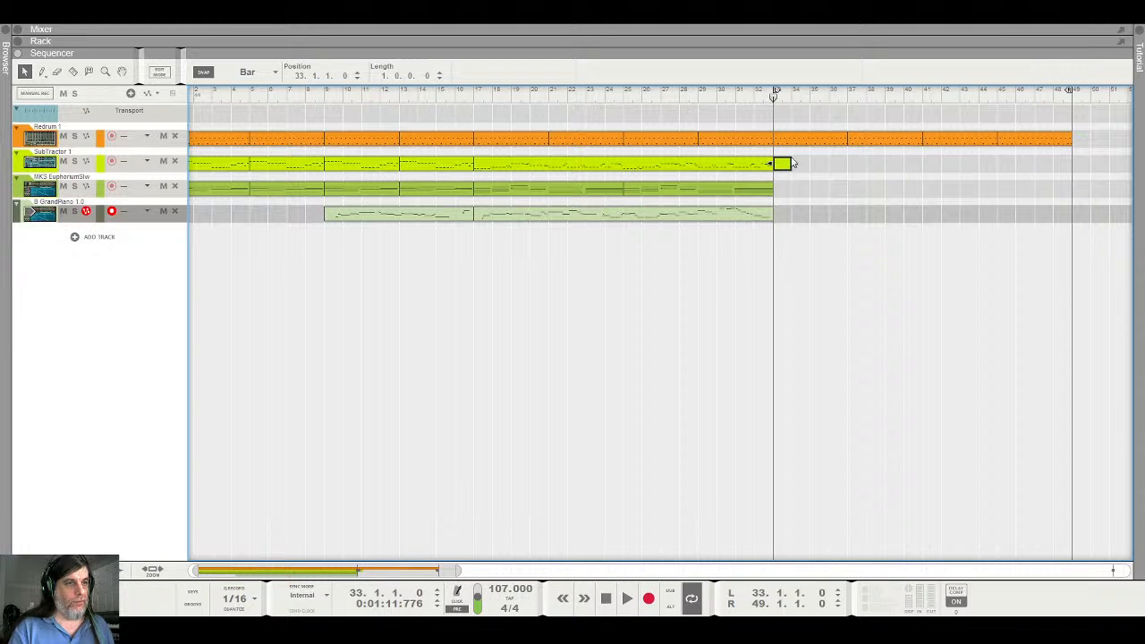
pyautogui.moveTo(793, 162); pyautogui.dragTo(846, 163)
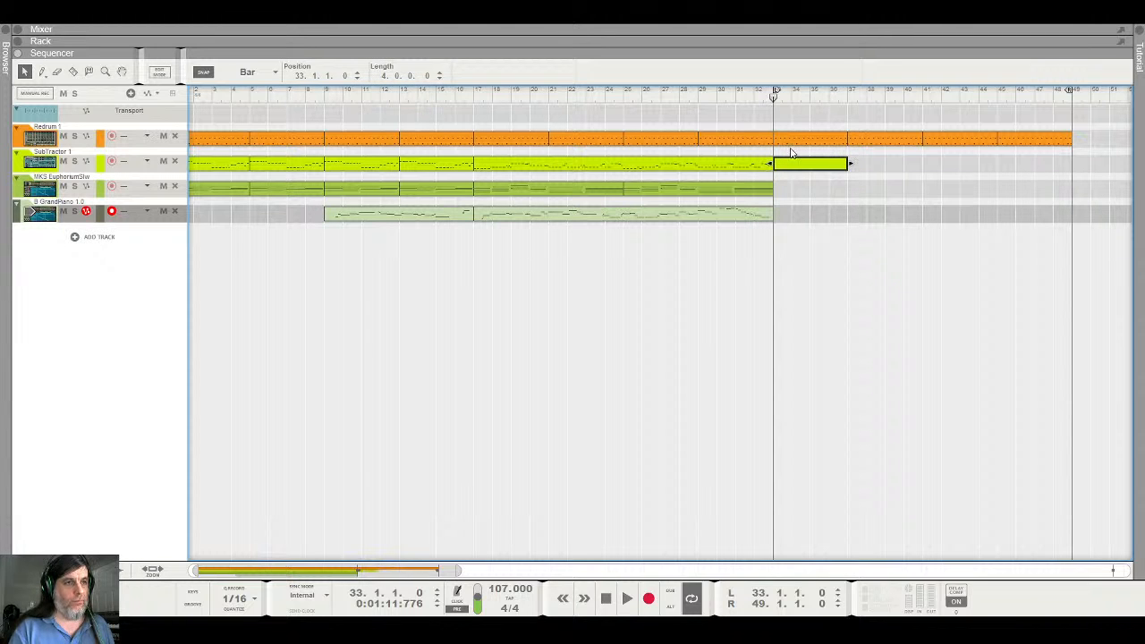
pyautogui.doubleClick(803, 165)
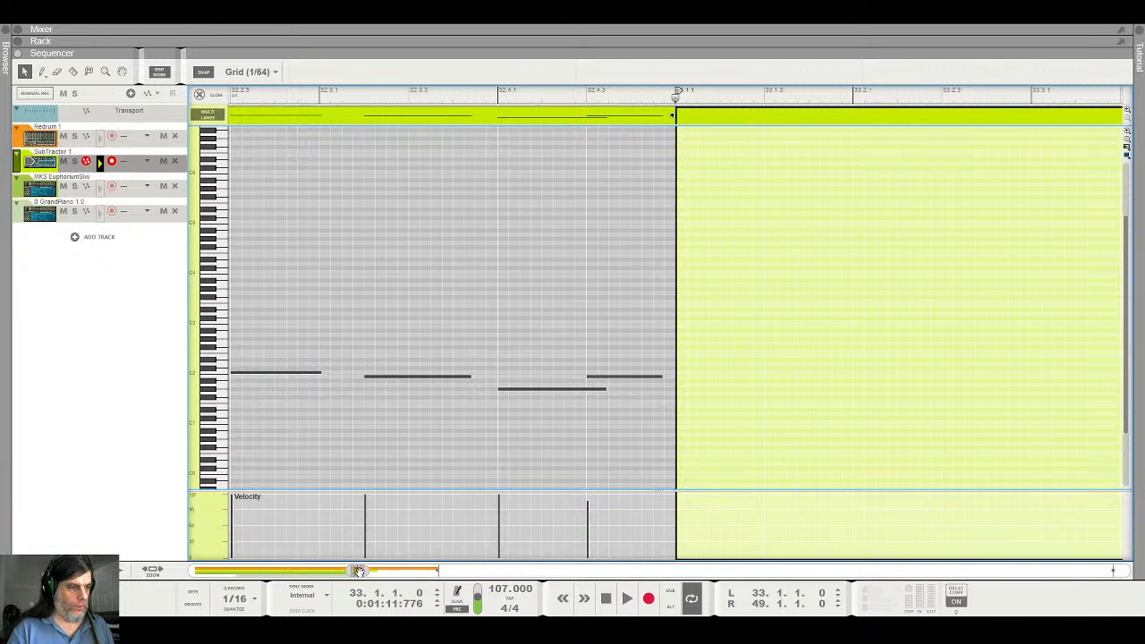
pyautogui.moveTo(358, 570)
pyautogui.mouseDown()
pyautogui.moveTo(376, 571)
pyautogui.moveTo(361, 571)
pyautogui.mouseUp()
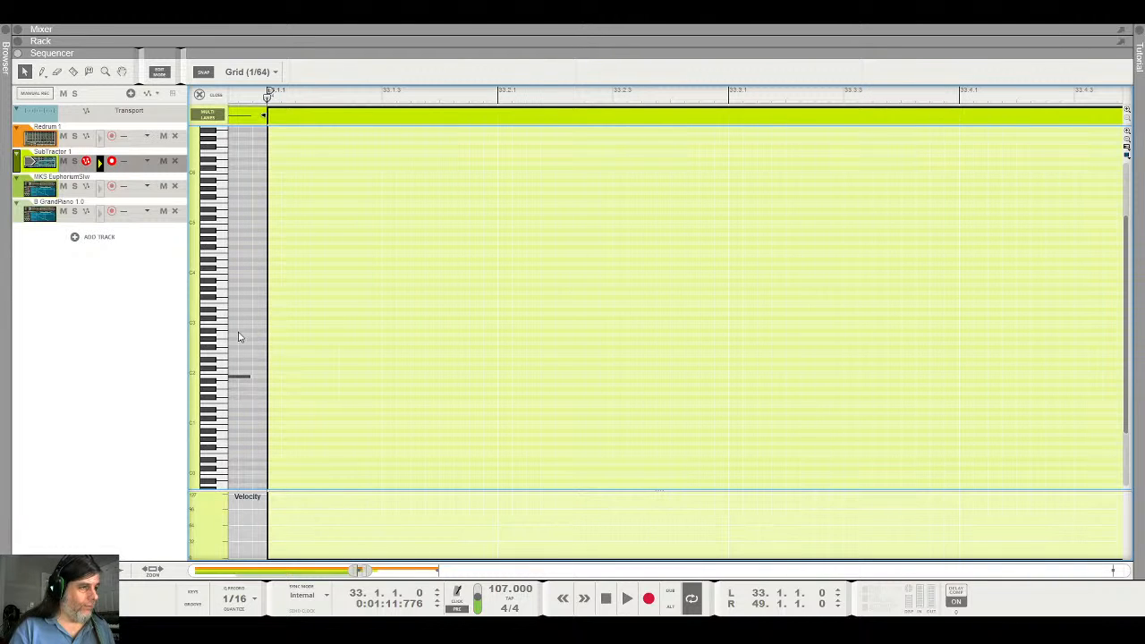
# Try a run of nine consecutive 1/64 F1 notes from the start of bar 33 by duplicating one note
pyautogui.doubleClick(272, 402)
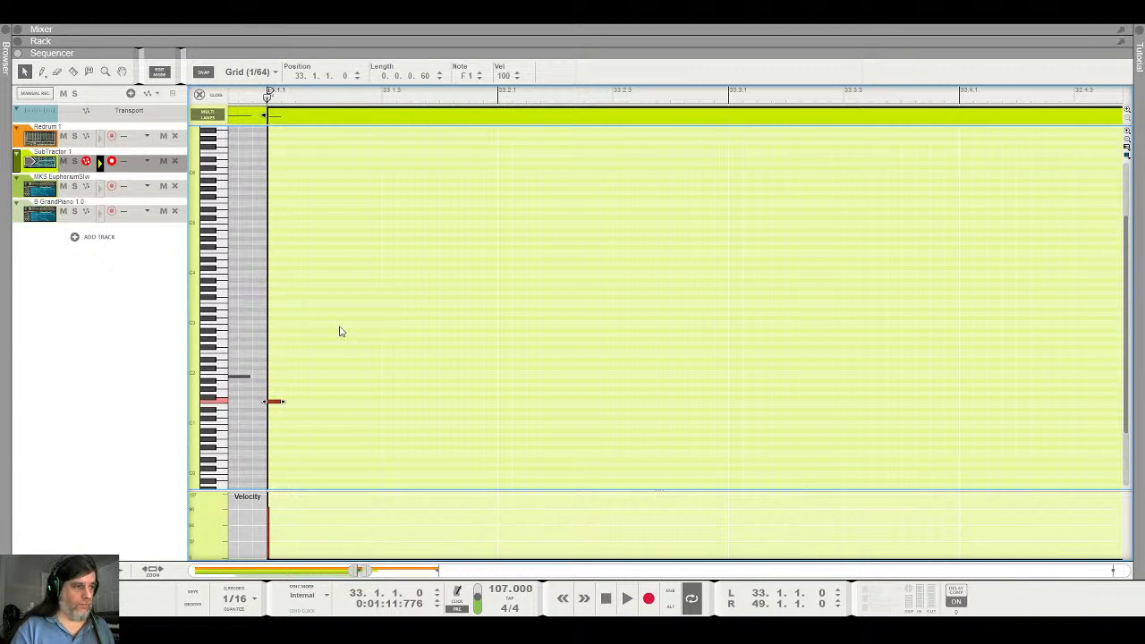
pyautogui.hotkey('ctrl', 'd')
pyautogui.hotkey('ctrl', 'd')
pyautogui.hotkey('ctrl', 'd')
pyautogui.hotkey('ctrl', 'd')
pyautogui.hotkey('ctrl', 'd')
pyautogui.hotkey('ctrl', 'd')
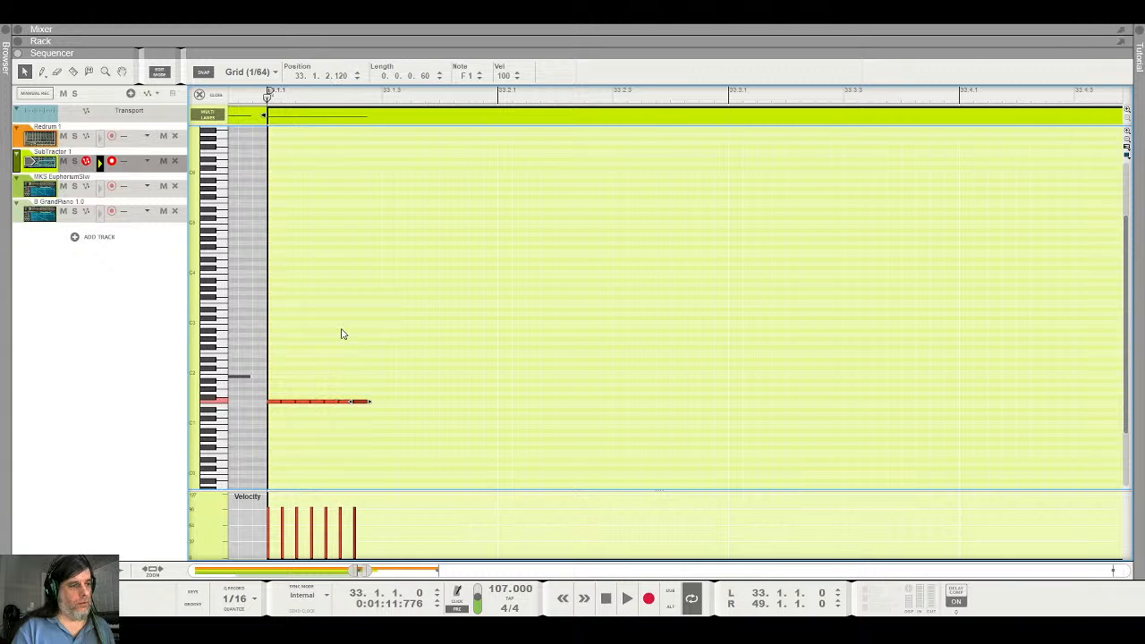
pyautogui.hotkey('ctrl', 'd')
pyautogui.hotkey('ctrl', 'd')
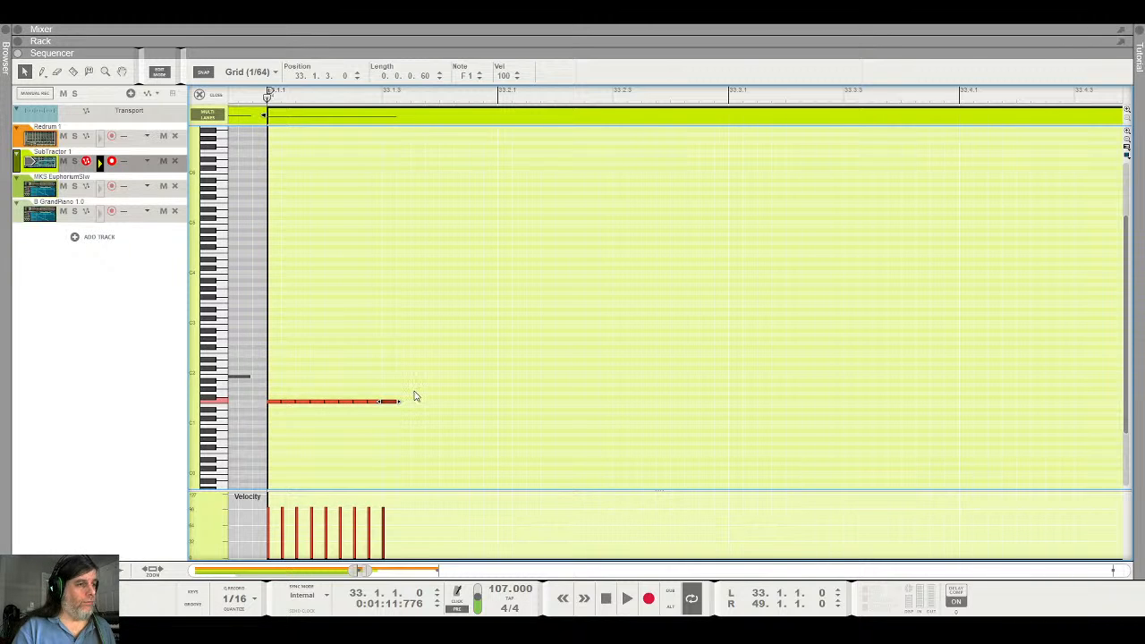
# Delete the last note of the F1 run, play the remaining notes, and clear them all from the clip
pyautogui.moveTo(415, 390); pyautogui.dragTo(388, 410)
pyautogui.press('Delete')
pyautogui.press('space')
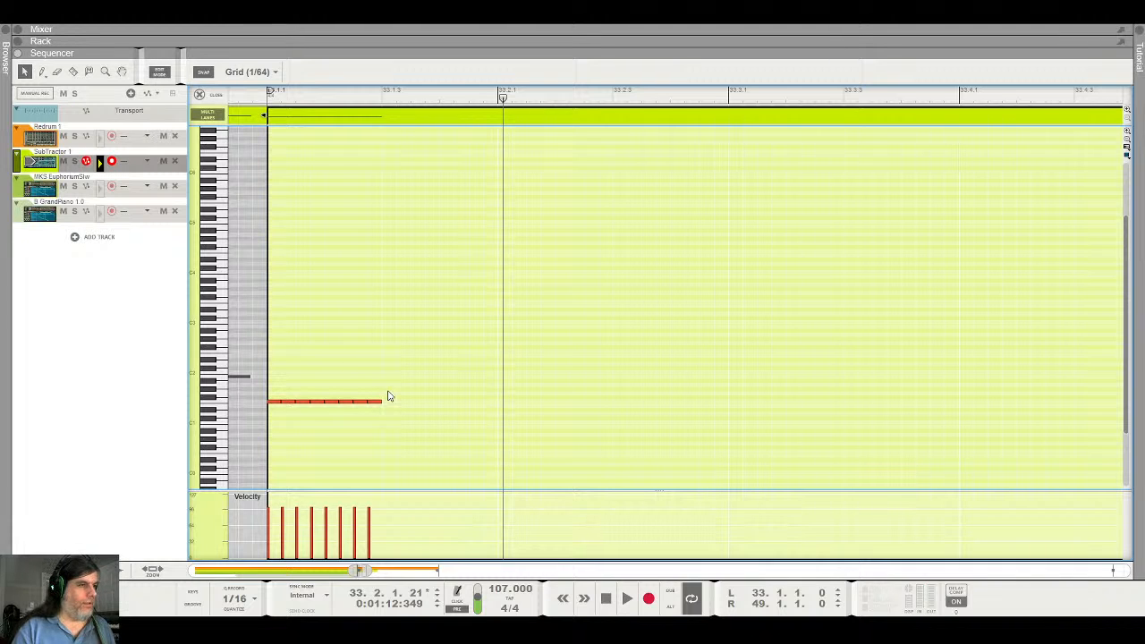
pyautogui.moveTo(387, 390); pyautogui.dragTo(282, 431)
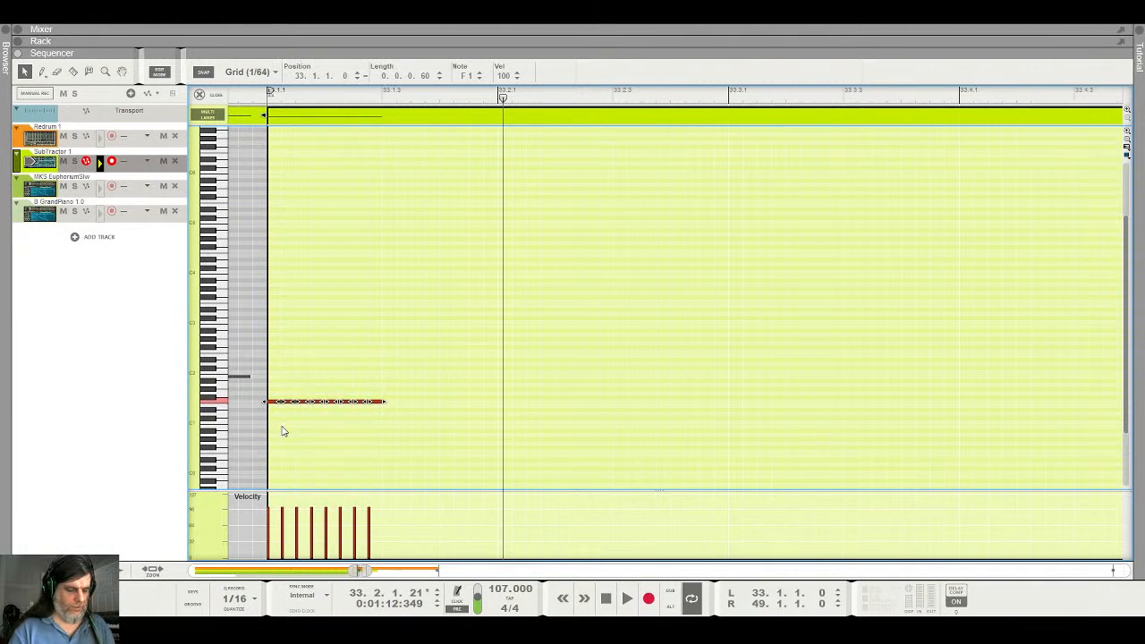
pyautogui.press('Delete')
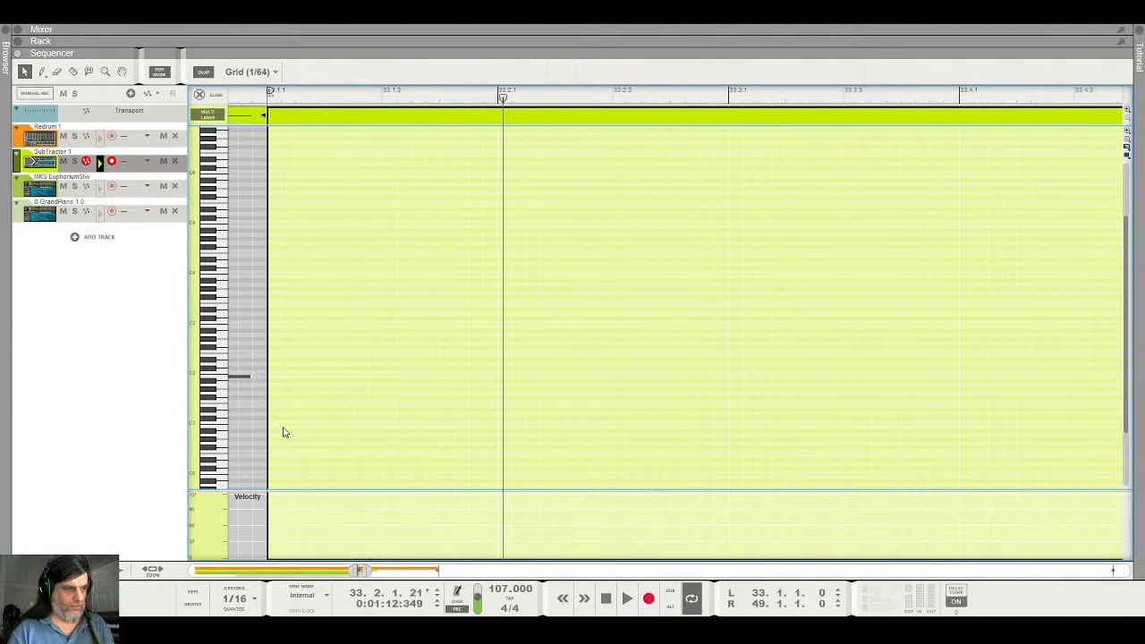
# Add a 1/64 F2 note at the start of bar 33 in the SubTractor 1 clip and move it down to F1
pyautogui.doubleClick(273, 351)
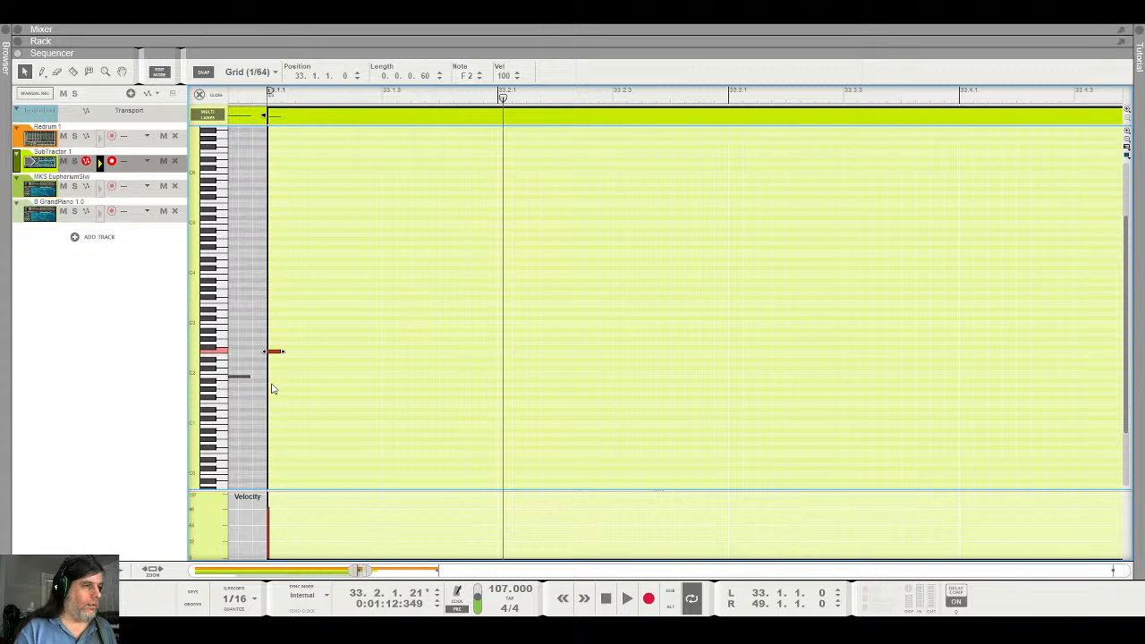
pyautogui.moveTo(275, 353); pyautogui.dragTo(276, 402)
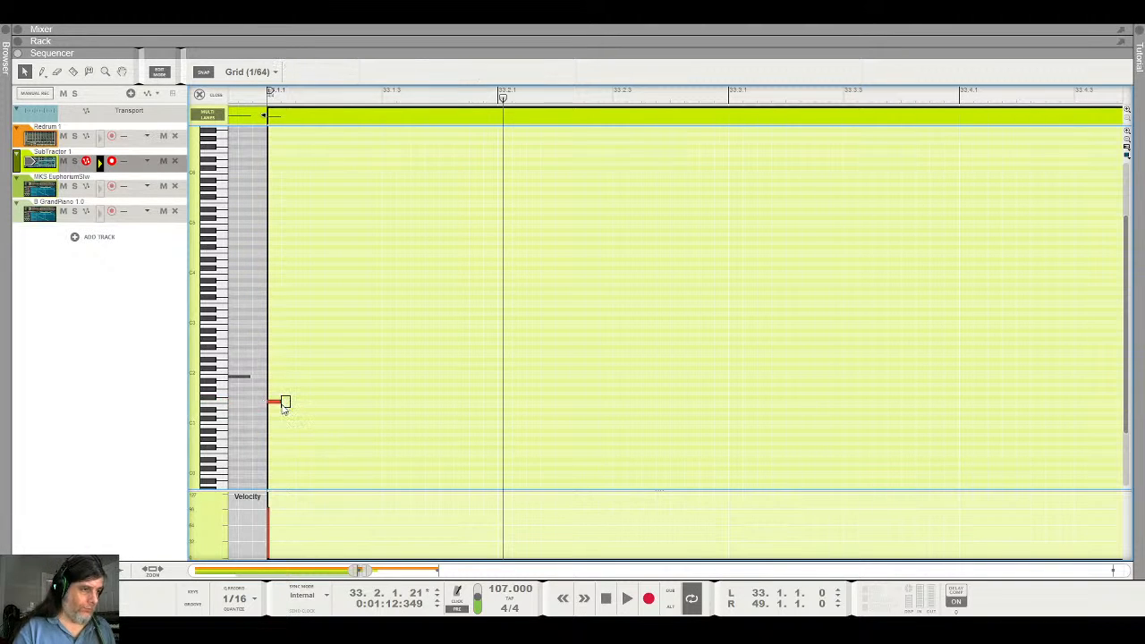
# Try four 1/64 F1 notes spaced 1/32 apart from the start of bar 33 by copying the first note, and play them
pyautogui.moveTo(273, 407); pyautogui.dragTo(302, 406)
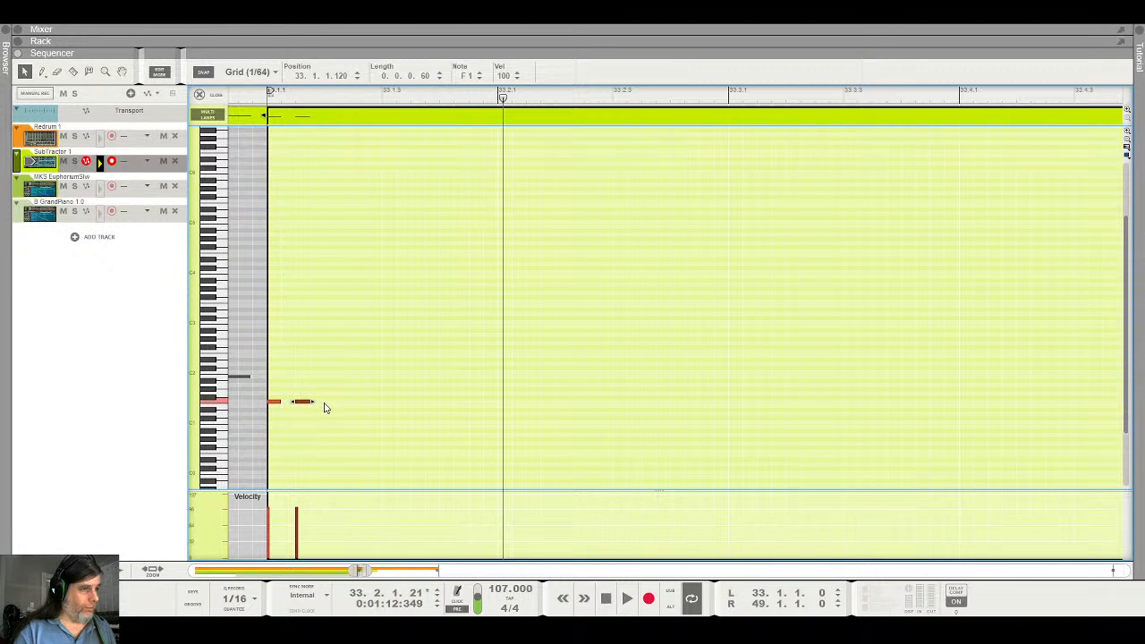
pyautogui.moveTo(323, 396); pyautogui.dragTo(361, 404)
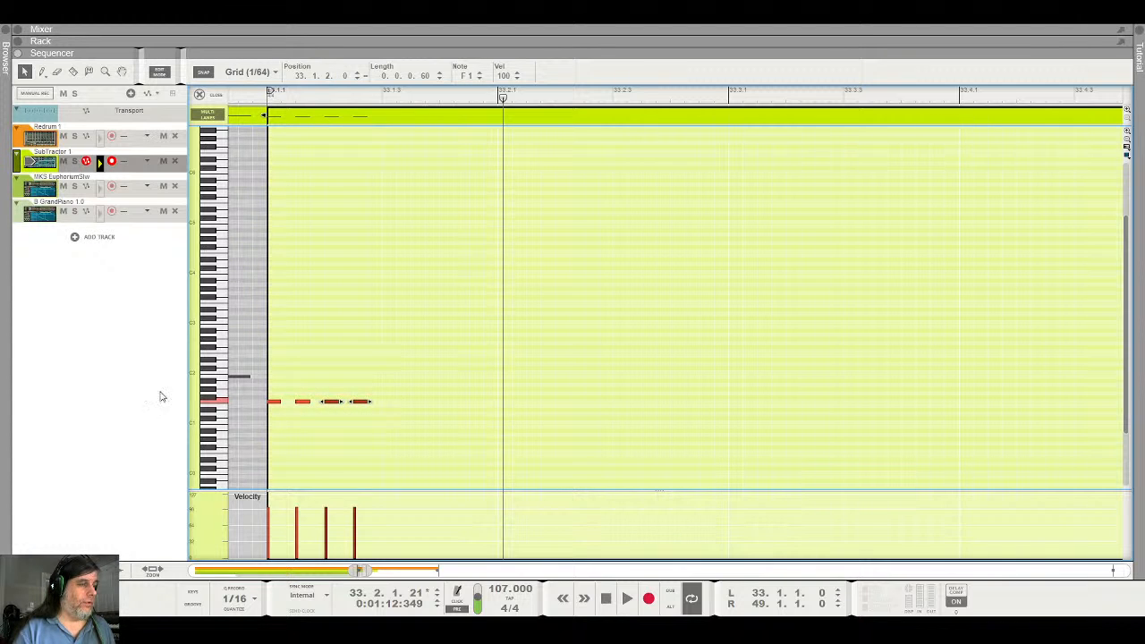
pyautogui.click(266, 101)
pyautogui.press('space')
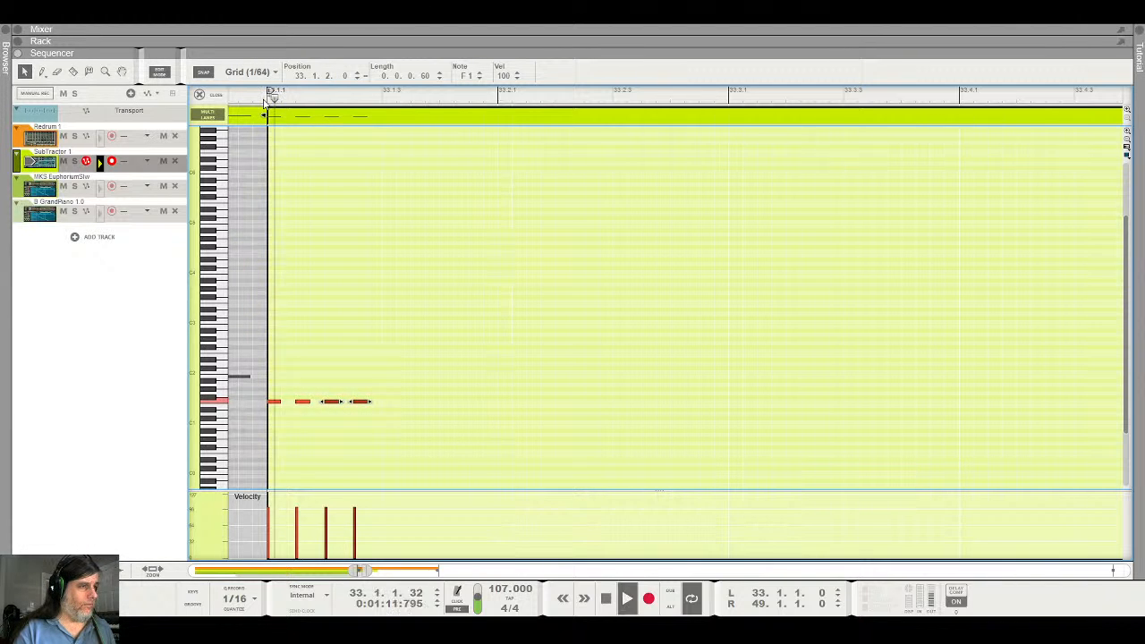
pyautogui.press('space')
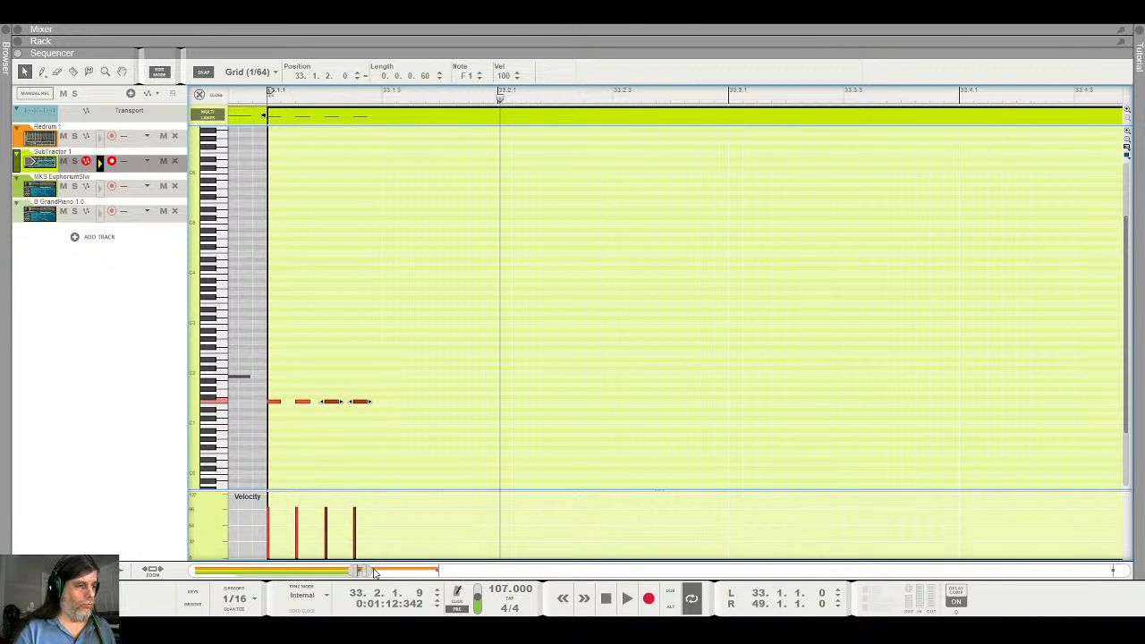
# Delete the three copied F1 notes, keeping only the one at the start of bar 33
pyautogui.moveTo(366, 570); pyautogui.dragTo(381, 573)
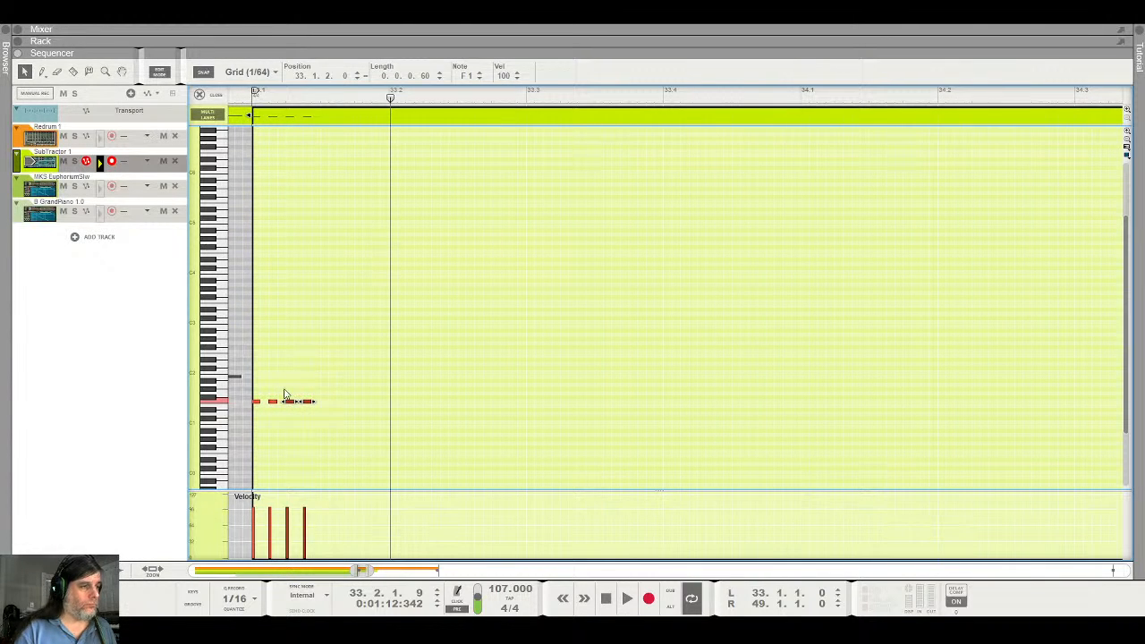
pyautogui.moveTo(272, 391); pyautogui.dragTo(321, 423)
pyautogui.press('Delete')
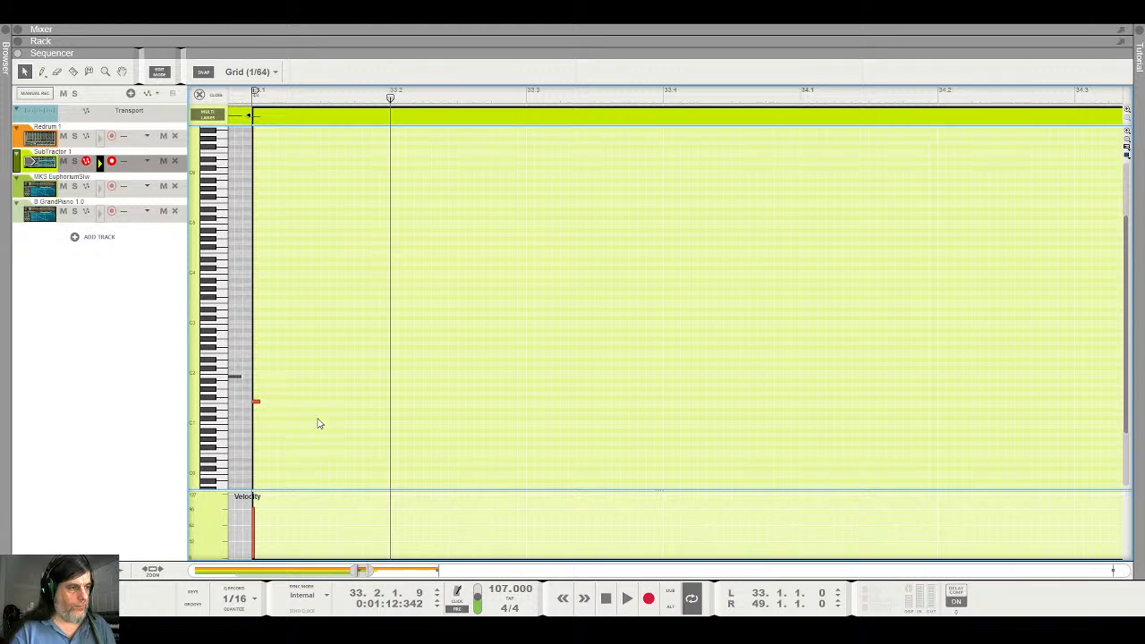
# Duplicate the first F1 note, move the copy to 33.2.1.0, and play both notes
pyautogui.click(255, 400)
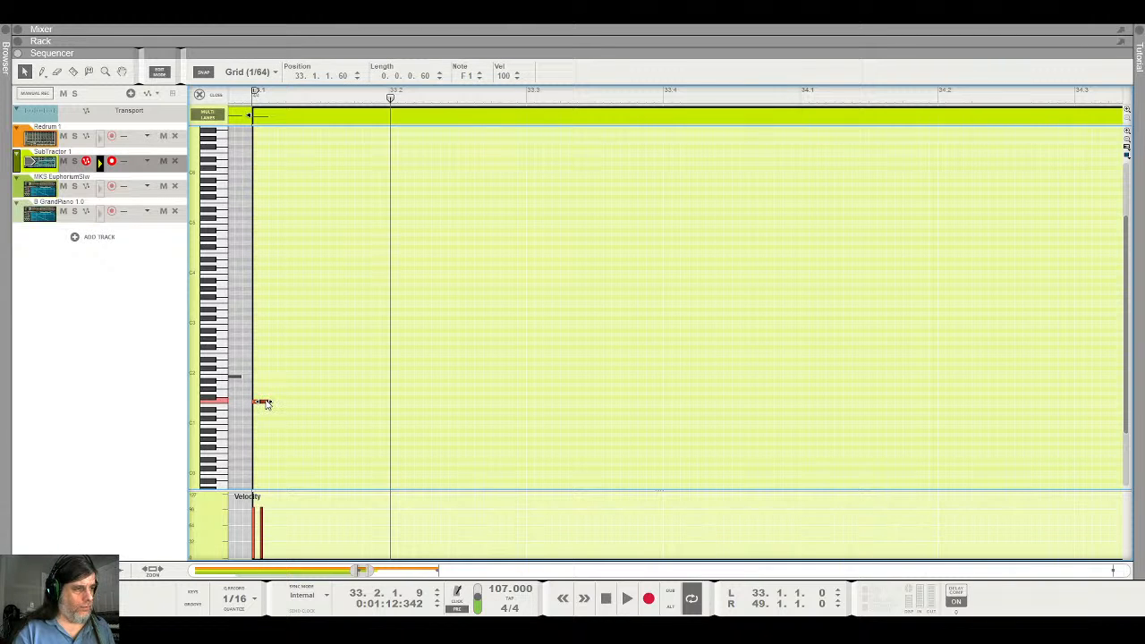
pyautogui.moveTo(266, 404); pyautogui.dragTo(393, 403)
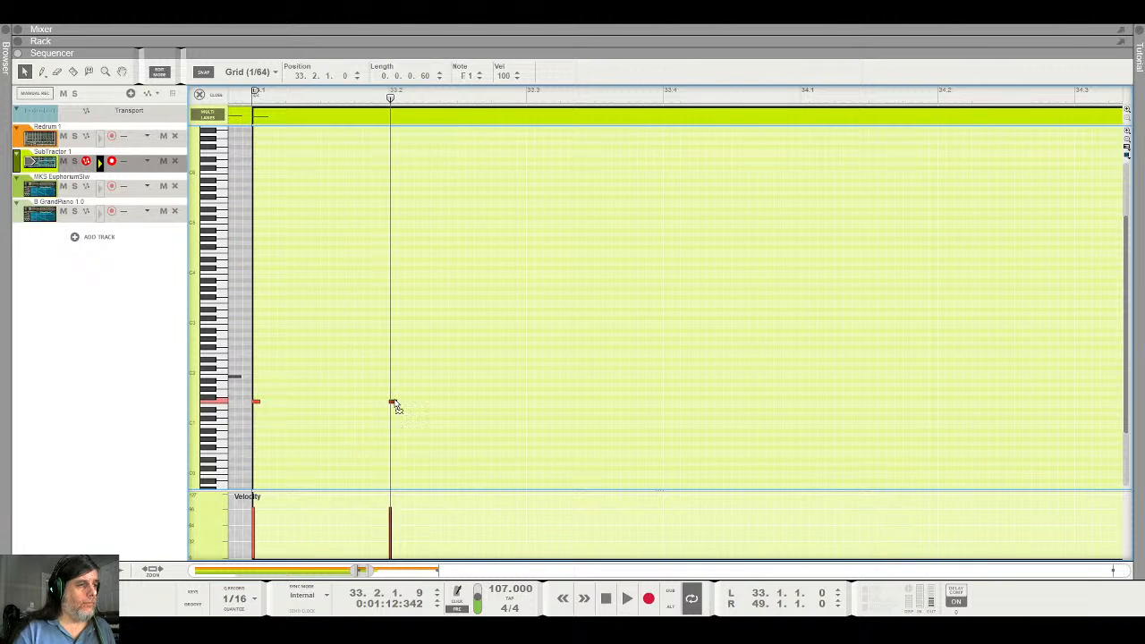
pyautogui.click(256, 97)
pyautogui.press('space')
pyautogui.press('space')
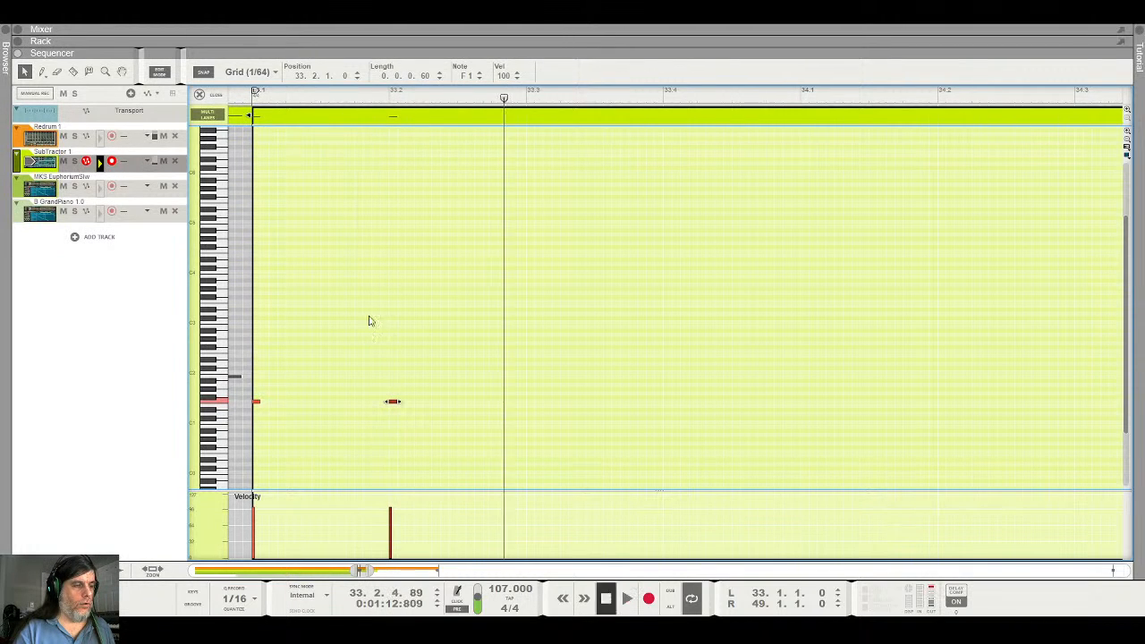
# Lengthen both F1 notes together to 0.0.0.180 and play them from the start of bar 33
pyautogui.click(257, 403)
pyautogui.moveTo(482, 396); pyautogui.dragTo(255, 417)
pyautogui.moveTo(414, 396); pyautogui.dragTo(253, 420)
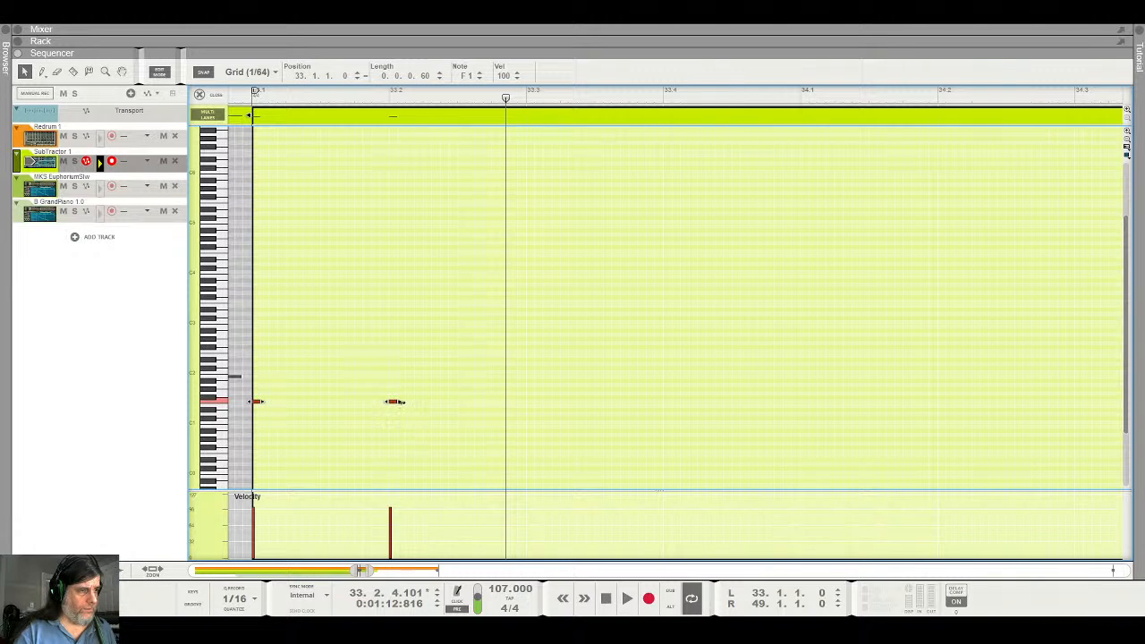
pyautogui.moveTo(400, 403); pyautogui.dragTo(410, 404)
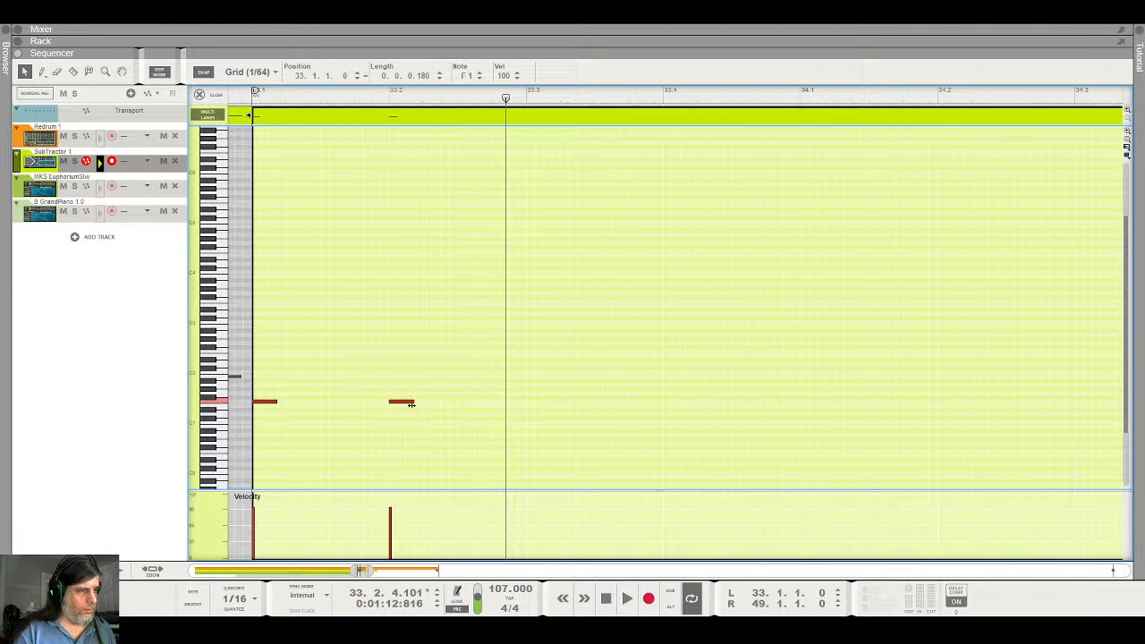
pyautogui.click(333, 363)
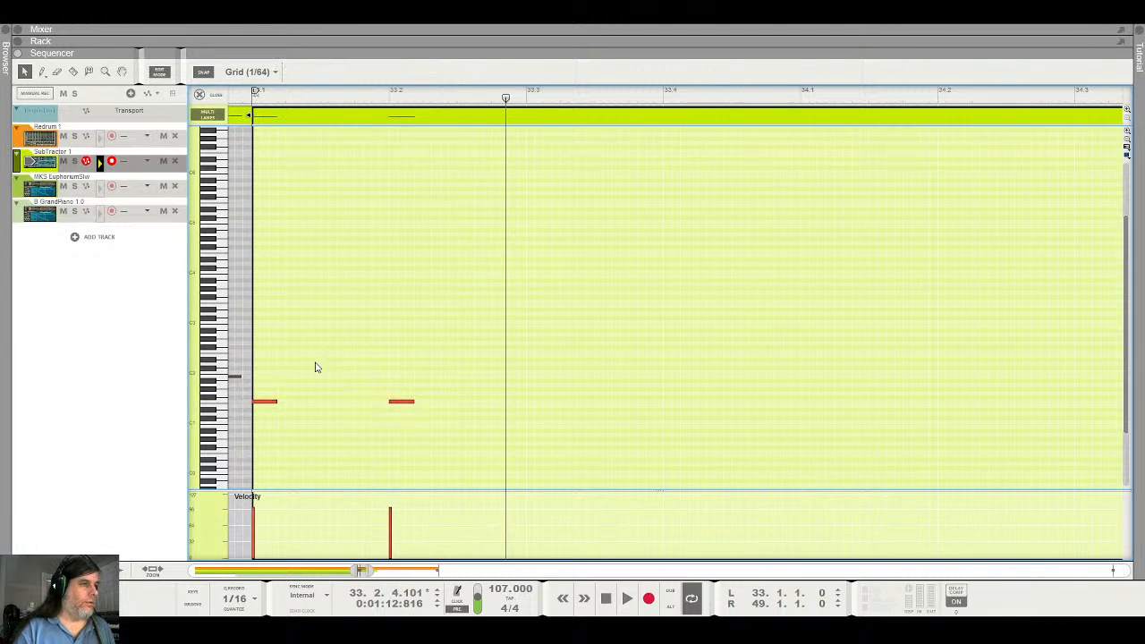
pyautogui.click(252, 98)
pyautogui.press('space')
pyautogui.press('space')
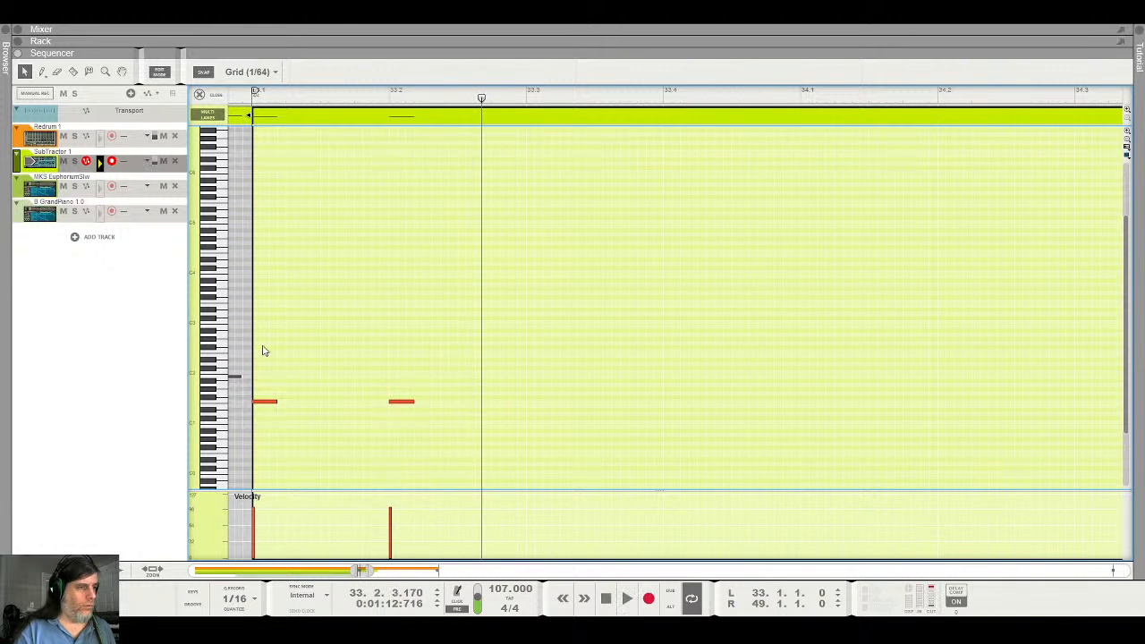
# Try filling the first beat of bar 33 by repeatedly duplicating the 180-tick F1 note, and undo the duplicates
pyautogui.click(265, 403)
pyautogui.hotkey('ctrl', 'd')
pyautogui.hotkey('ctrl', 'd')
pyautogui.hotkey('ctrl', 'd')
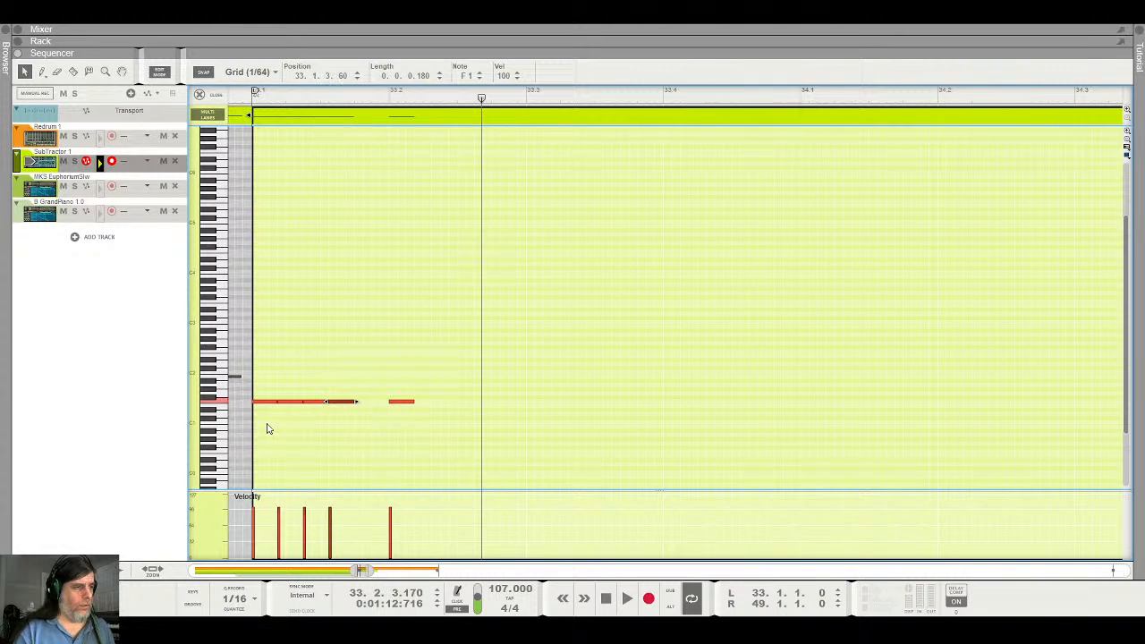
pyautogui.hotkey('ctrl', 'd')
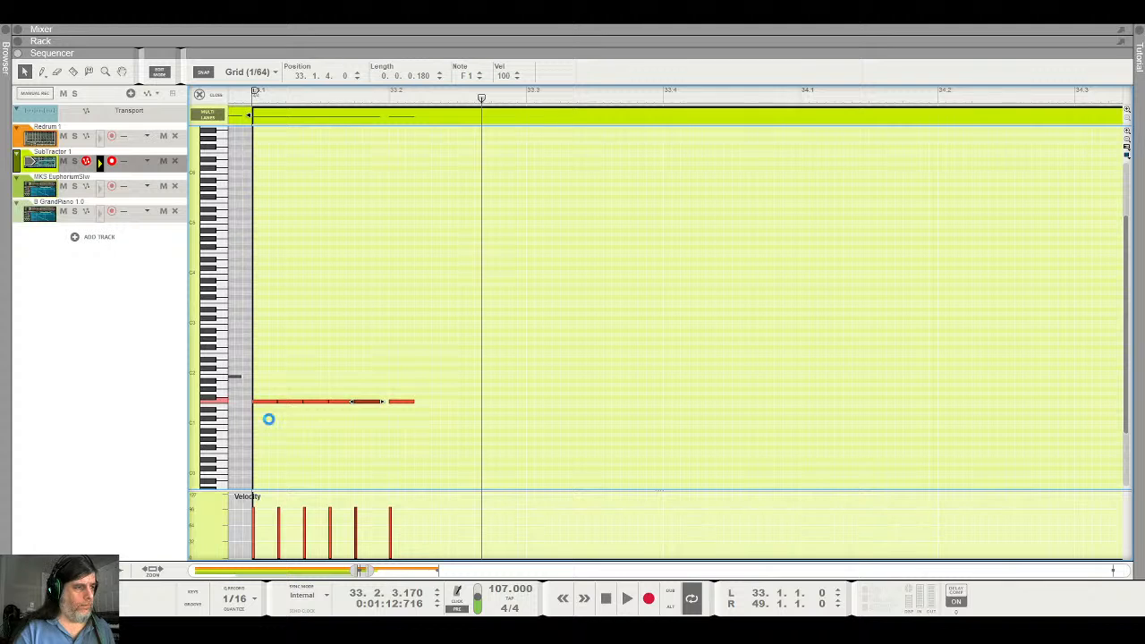
pyautogui.hotkey('ctrl', 'z')
pyautogui.hotkey('ctrl', 'z')
pyautogui.hotkey('ctrl', 'z')
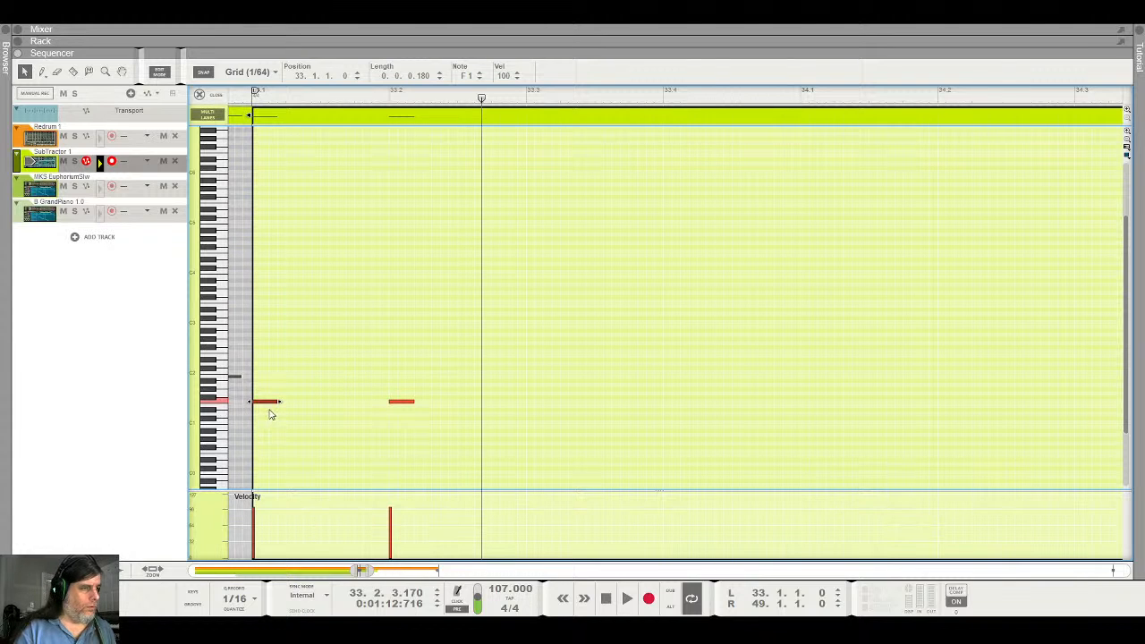
# Set the first F1 note's length to 0.0.2.0 and duplicate it to 33.1.3.0, directly behind the original
pyautogui.moveTo(264, 408)
pyautogui.mouseDown()
pyautogui.moveTo(281, 408)
pyautogui.moveTo(268, 408)
pyautogui.mouseUp()
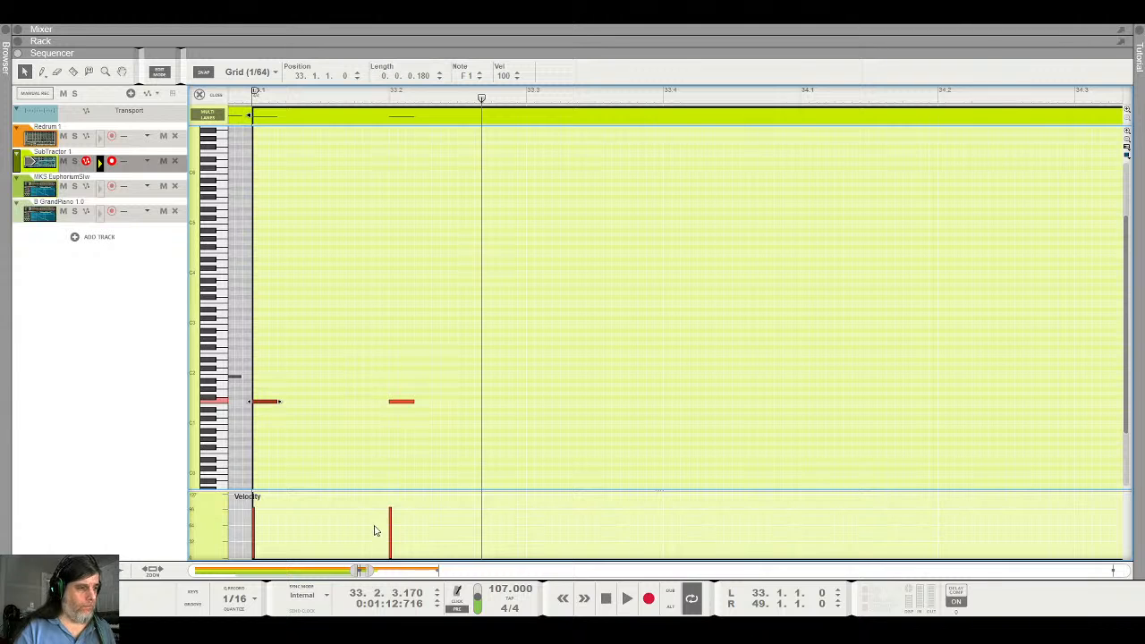
pyautogui.moveTo(369, 571)
pyautogui.mouseDown()
pyautogui.moveTo(326, 572)
pyautogui.moveTo(359, 571)
pyautogui.mouseUp()
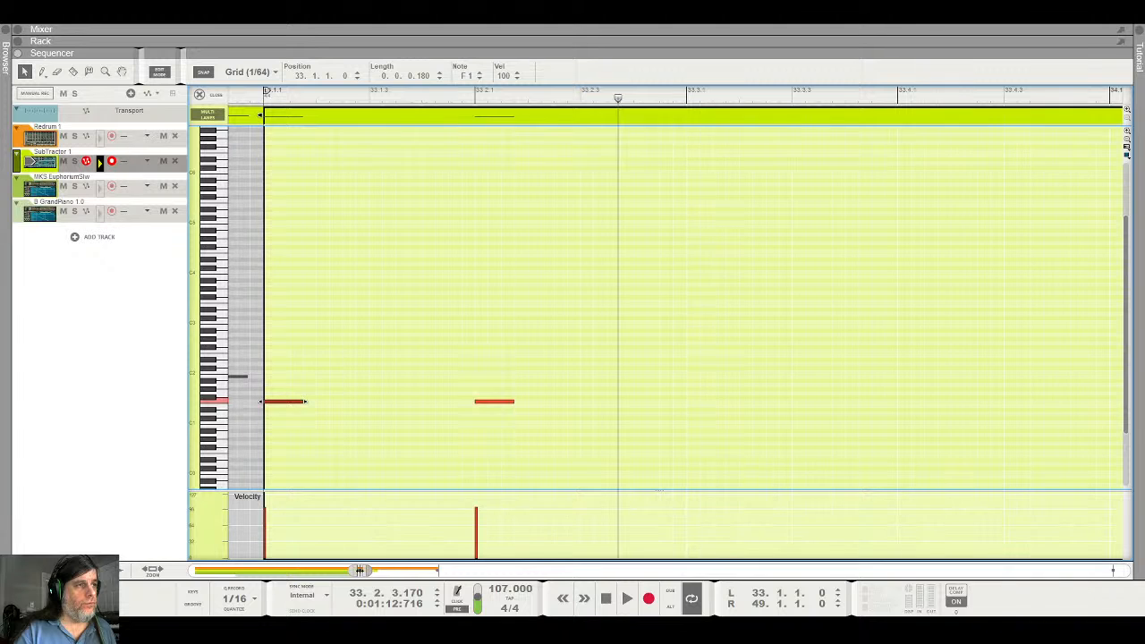
pyautogui.moveTo(359, 570); pyautogui.dragTo(385, 569)
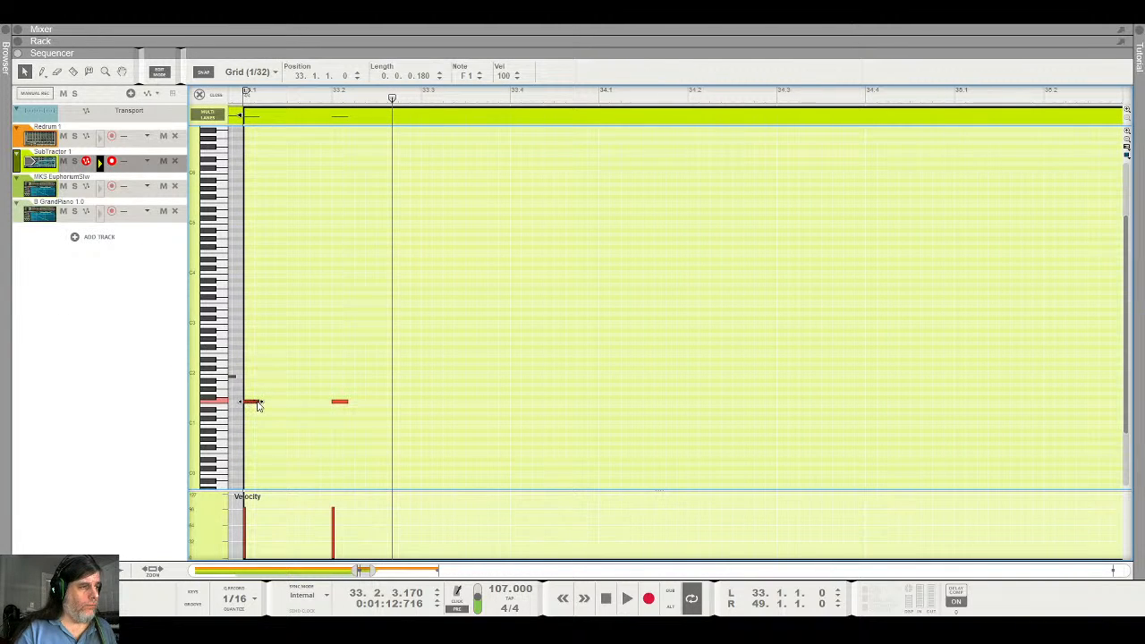
pyautogui.moveTo(260, 402); pyautogui.dragTo(290, 402)
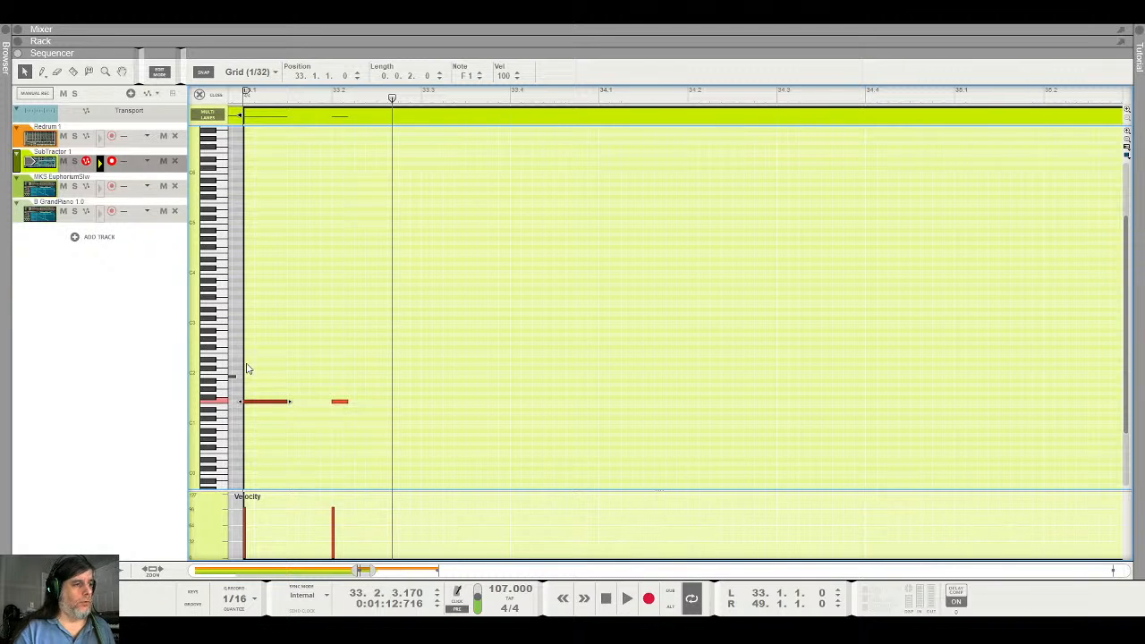
pyautogui.hotkey('ctrl', 'd')
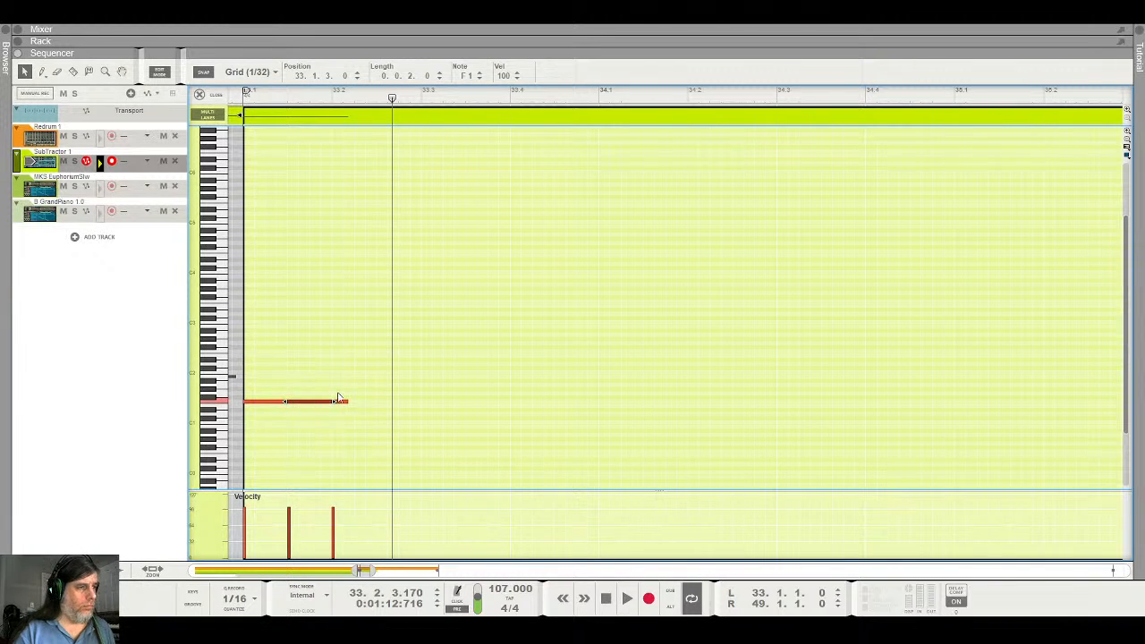
# Delete the short F1 note at the second beat of bar 33 and play the remaining two notes
pyautogui.moveTo(341, 392); pyautogui.dragTo(355, 422)
pyautogui.press('Delete')
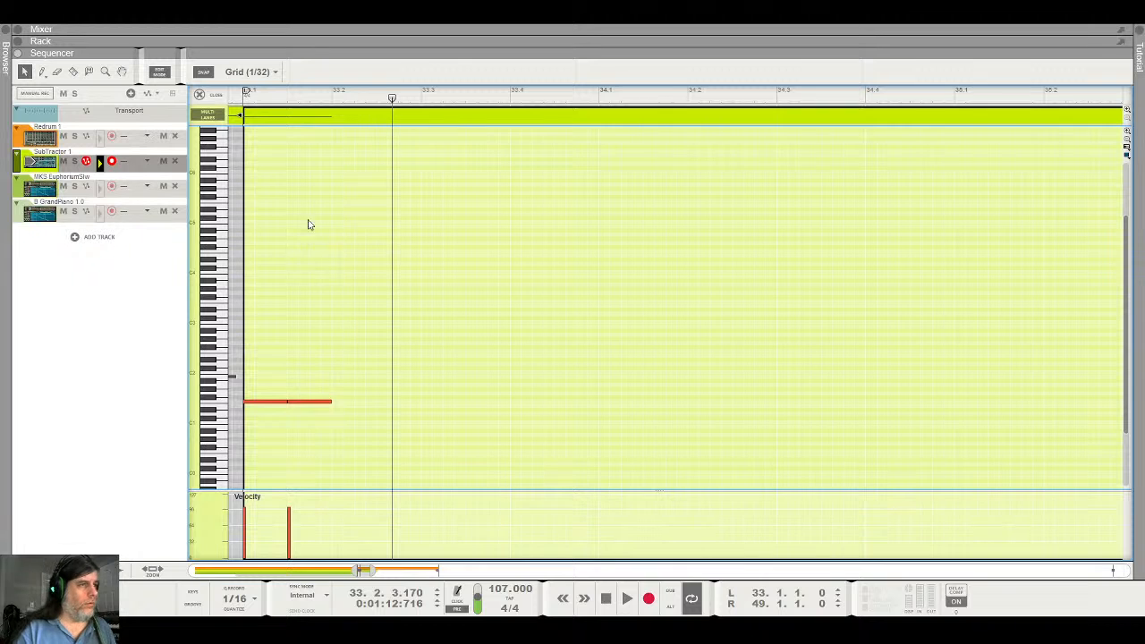
pyautogui.click(243, 95)
pyautogui.press('space')
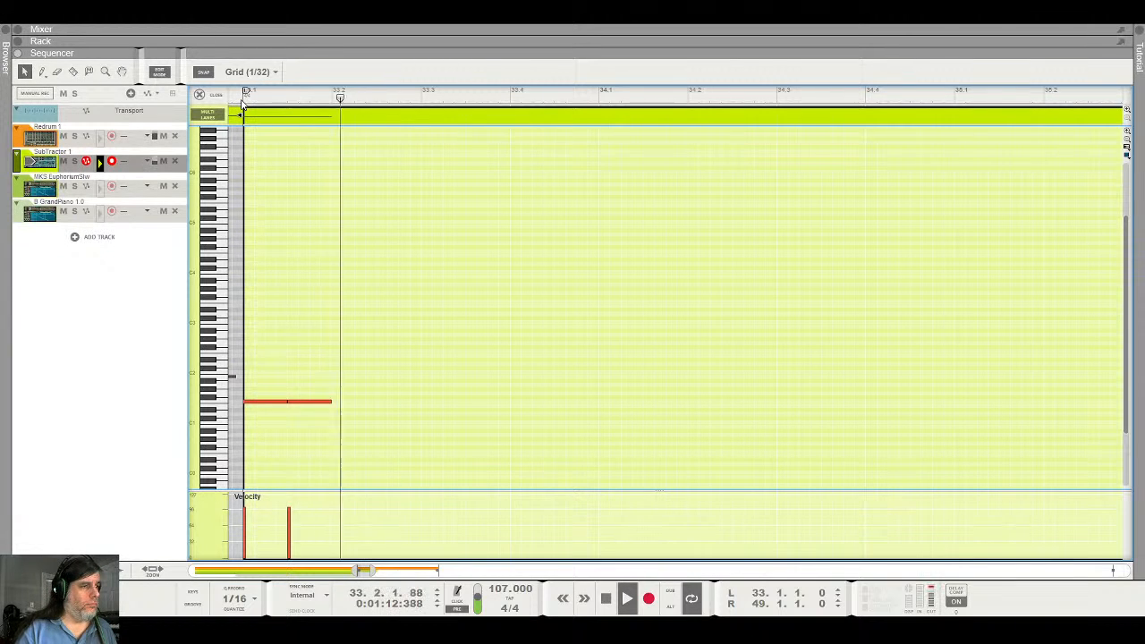
pyautogui.press('space')
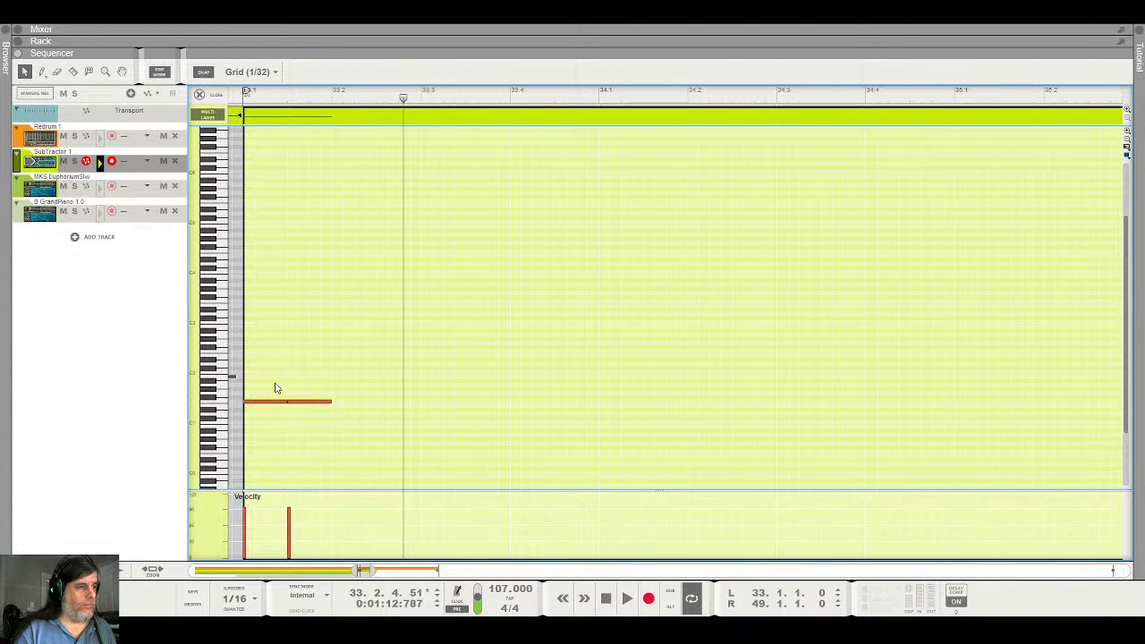
# Shorten both F1 notes to 0.0.1.0 and duplicate them into the gaps, making four consecutive 1/16 notes on the first beat
pyautogui.moveTo(275, 388); pyautogui.dragTo(308, 403)
pyautogui.hotkey('ctrl', 'd')
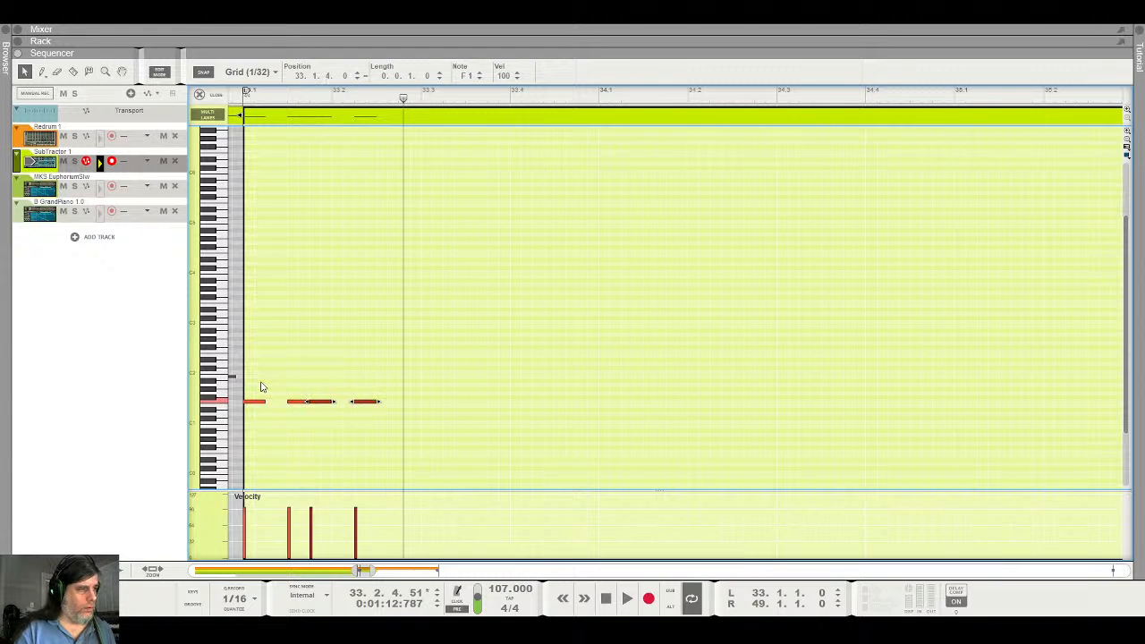
pyautogui.moveTo(320, 405); pyautogui.dragTo(240, 408)
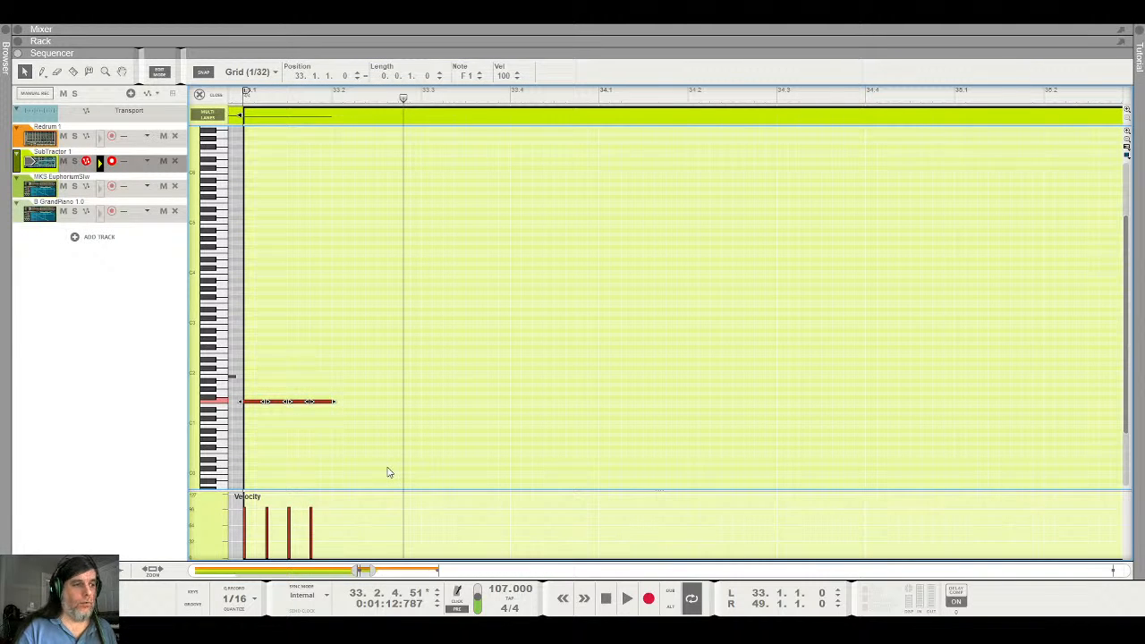
# Duplicate the four-note F1 group, and then the resulting eight notes, to fill bar 33 with 1/16 F1 notes
pyautogui.hotkey('ctrl', 'd')
pyautogui.moveTo(419, 393); pyautogui.dragTo(248, 418)
pyautogui.hotkey('ctrl', 'd')
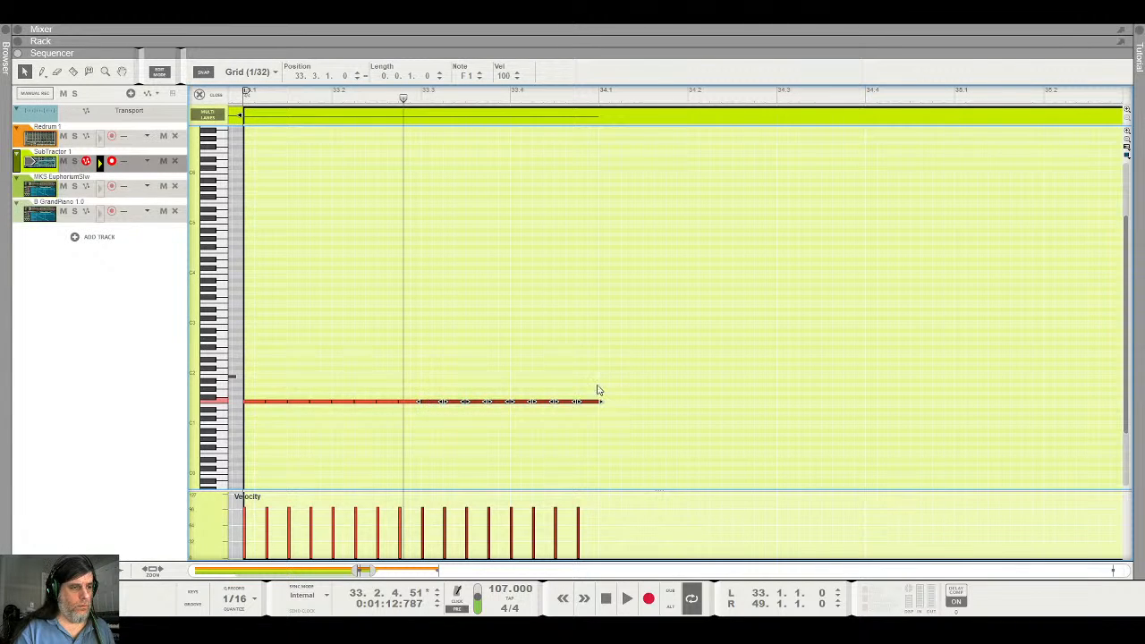
# Select all the F1 notes in bar 33 and copy them into bar 34 at pitch G1
pyautogui.moveTo(592, 384); pyautogui.dragTo(252, 437)
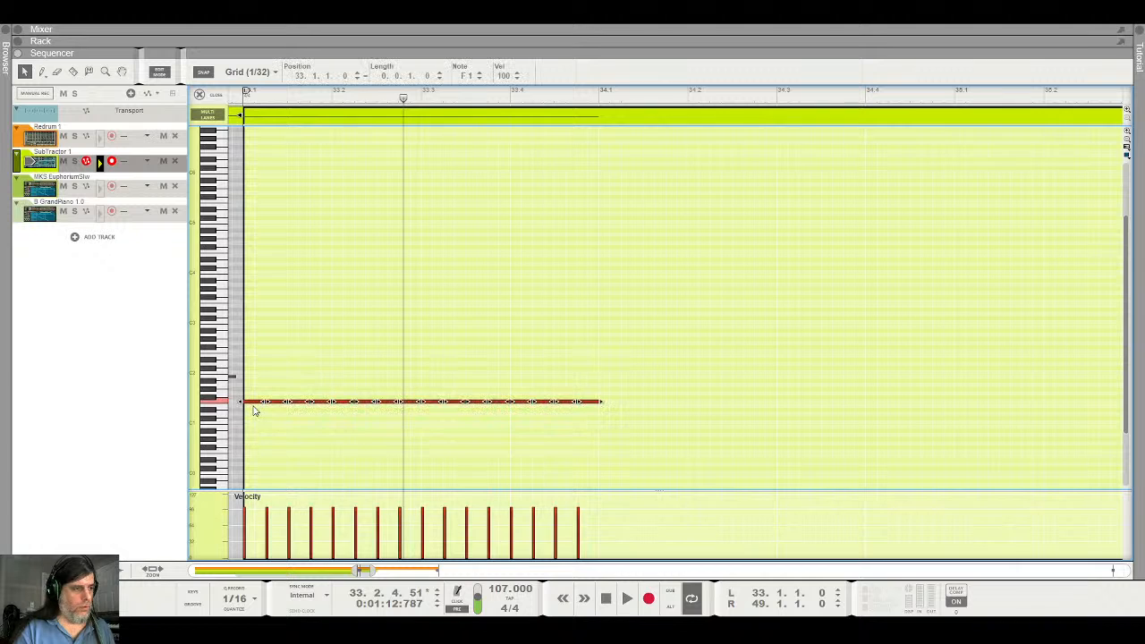
pyautogui.click(254, 406)
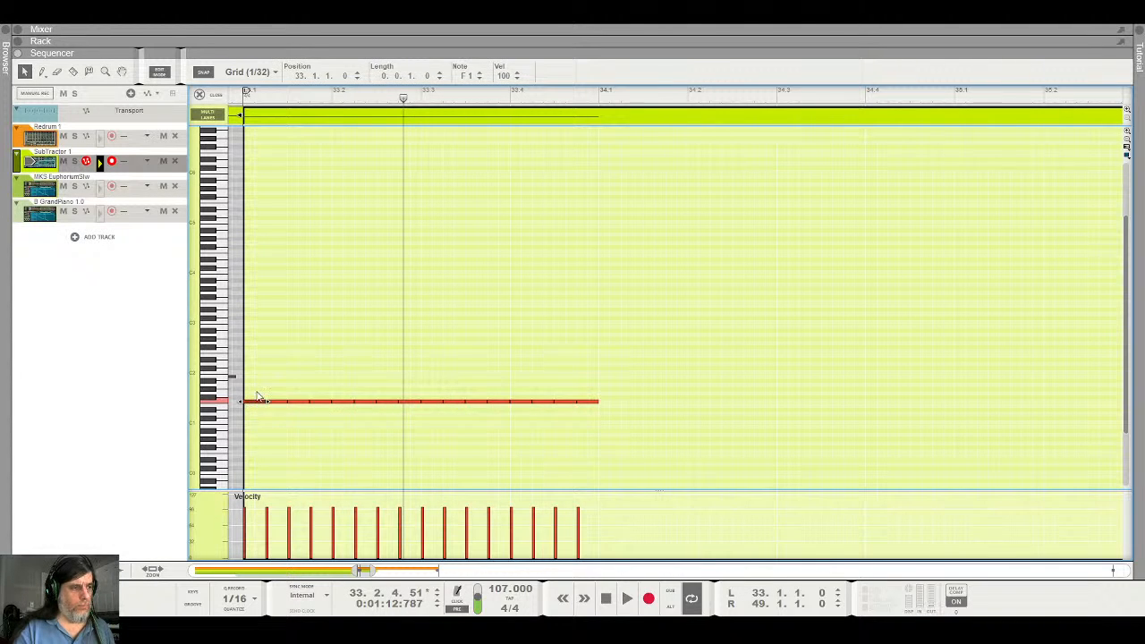
pyautogui.moveTo(256, 397); pyautogui.dragTo(607, 401)
pyautogui.hotkey('ctrl', 'd')
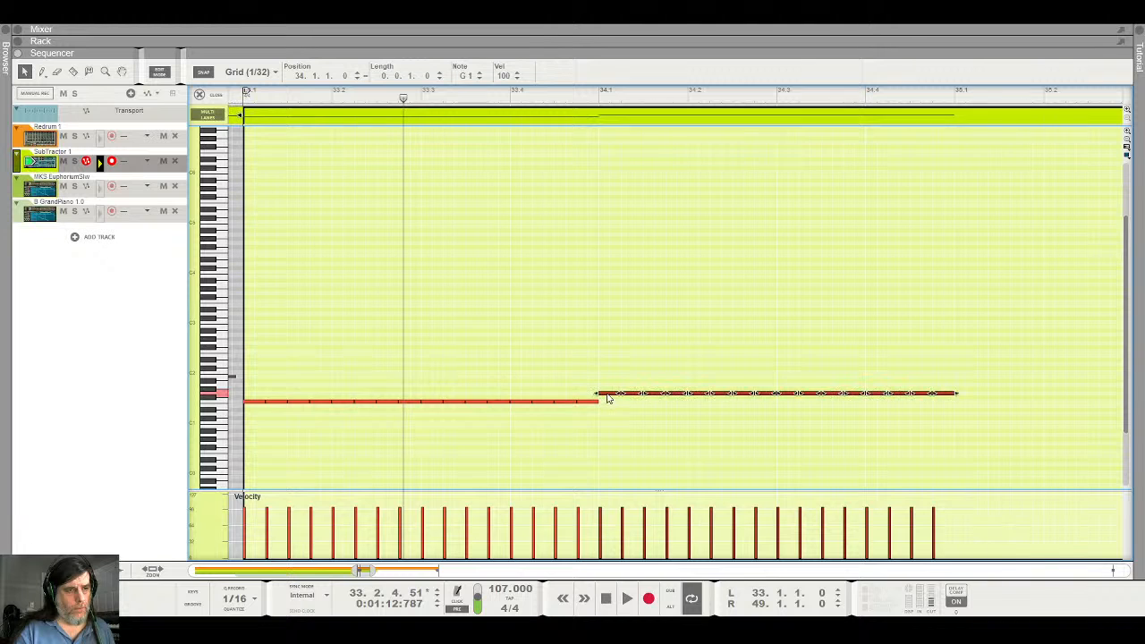
# Duplicate the G1 run into bar 35, move the copy down to E1, and play the part from bar 33
pyautogui.hotkey('ctrl', 'd')
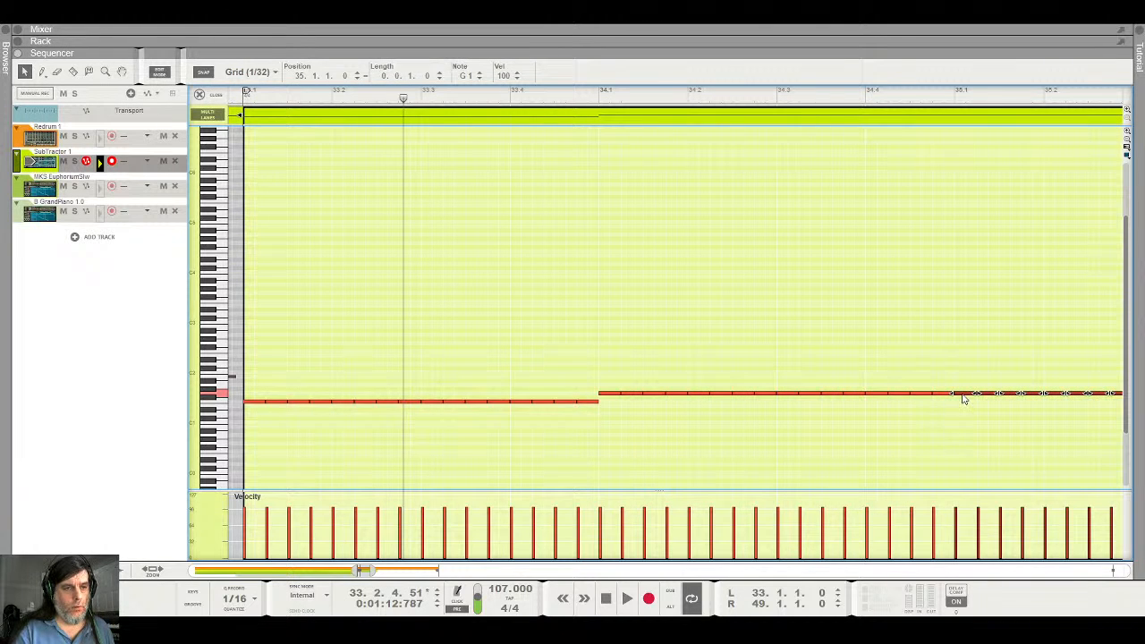
pyautogui.moveTo(962, 396); pyautogui.dragTo(964, 413)
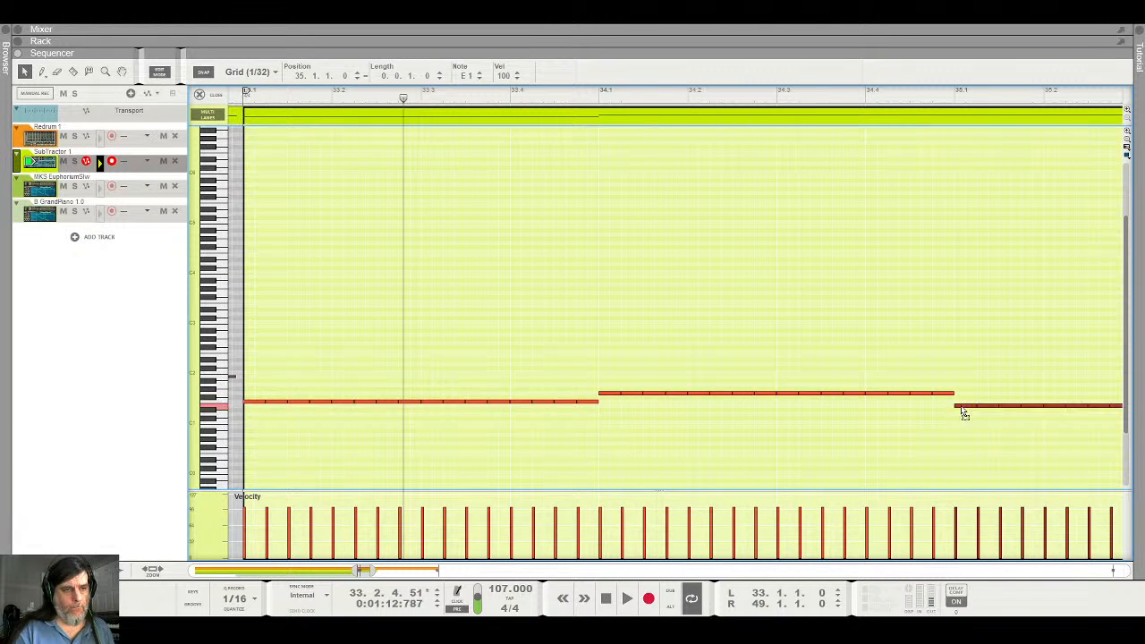
pyautogui.click(247, 100)
pyautogui.press('space')
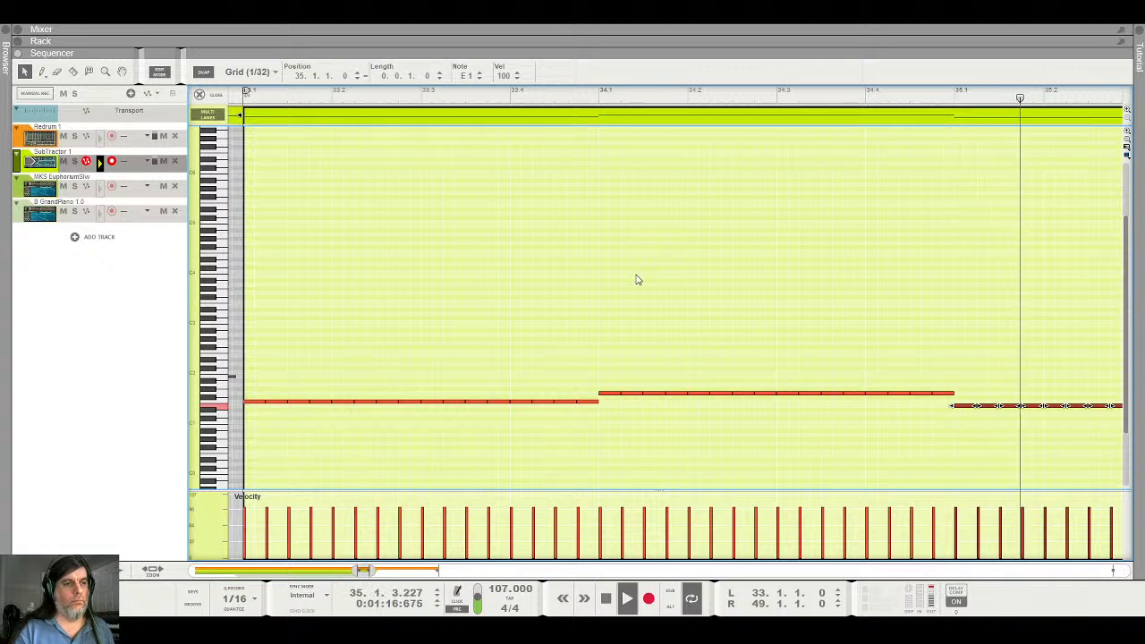
pyautogui.press('space')
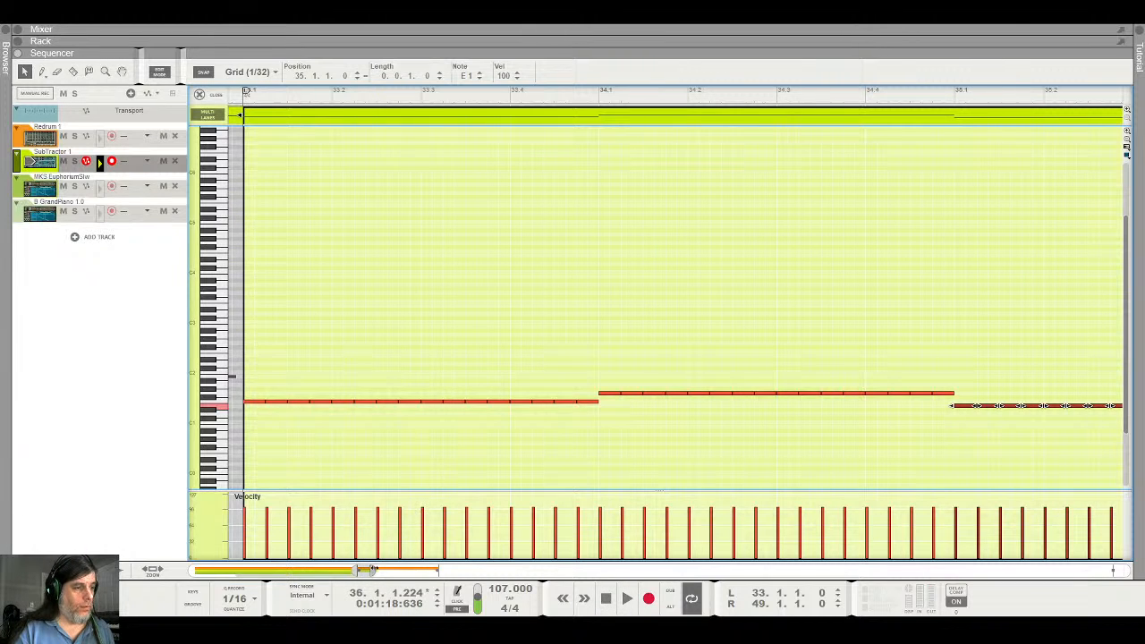
pyautogui.moveTo(376, 569); pyautogui.dragTo(396, 569)
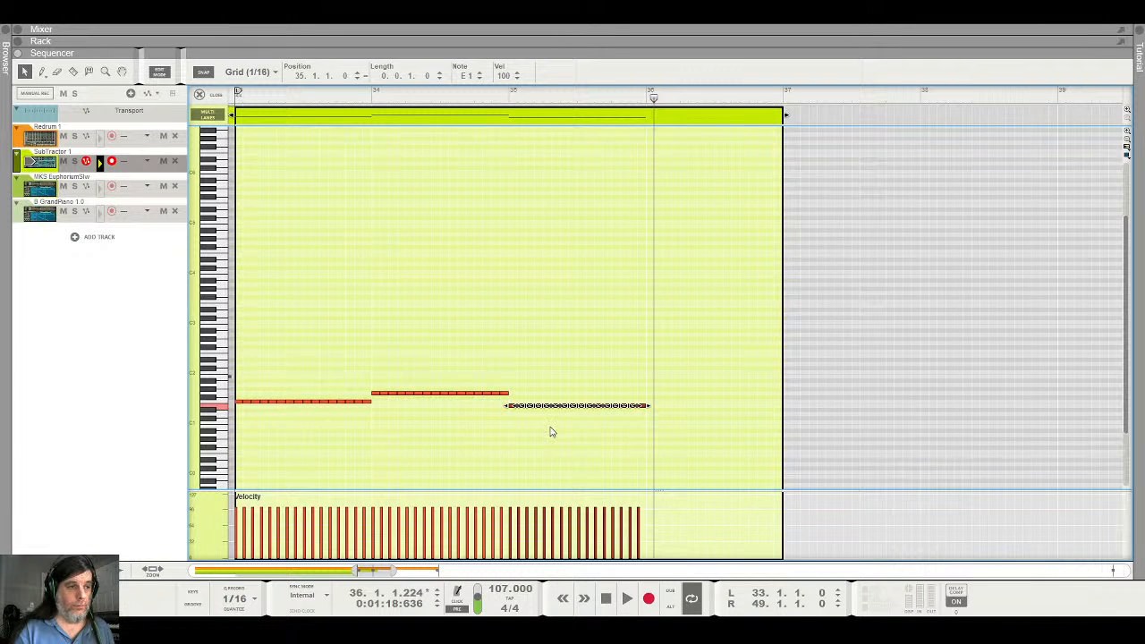
# Duplicate the E1 run into bar 36, lower the copy to C1, and raise its second half to A1
pyautogui.hotkey('ctrl', 'd')
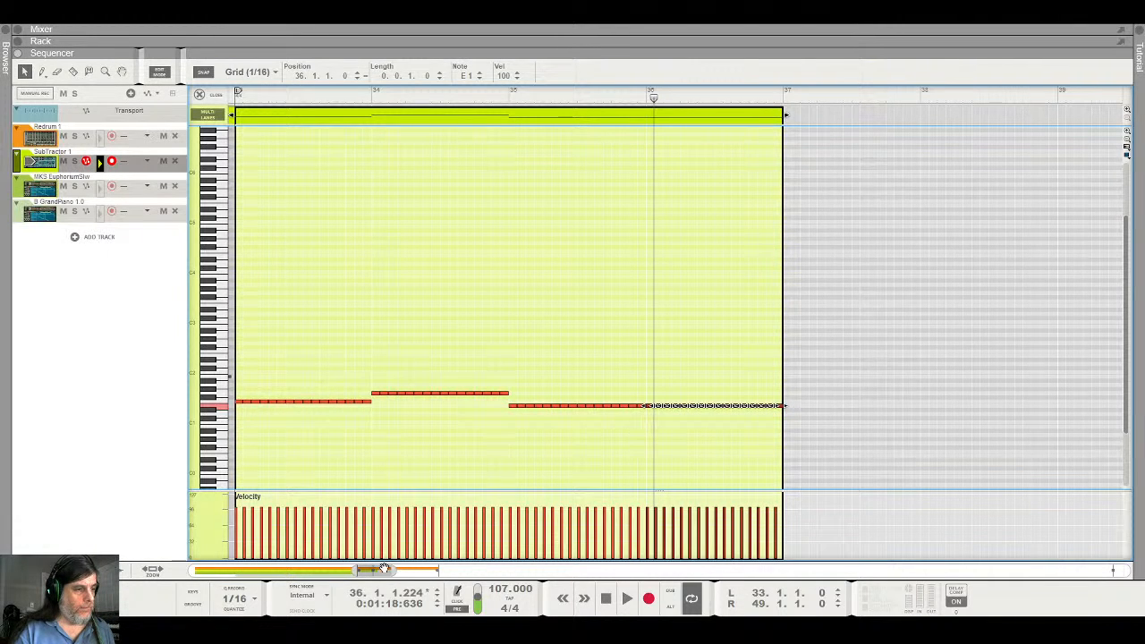
pyautogui.moveTo(396, 569)
pyautogui.mouseDown()
pyautogui.moveTo(412, 569)
pyautogui.moveTo(374, 570)
pyautogui.mouseUp()
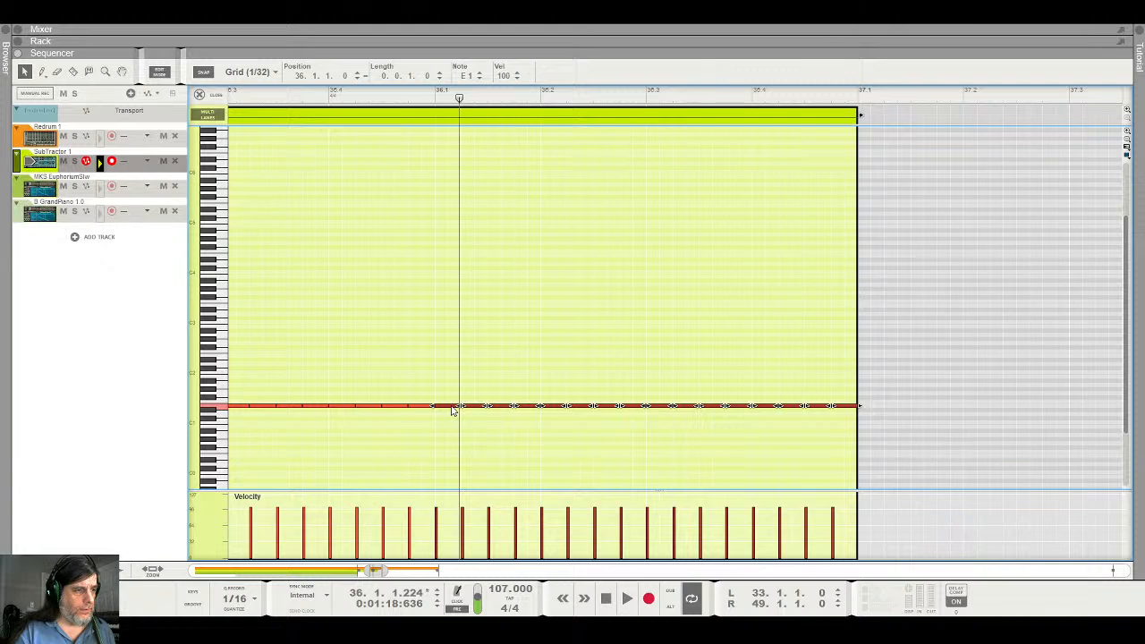
pyautogui.moveTo(453, 410); pyautogui.dragTo(453, 427)
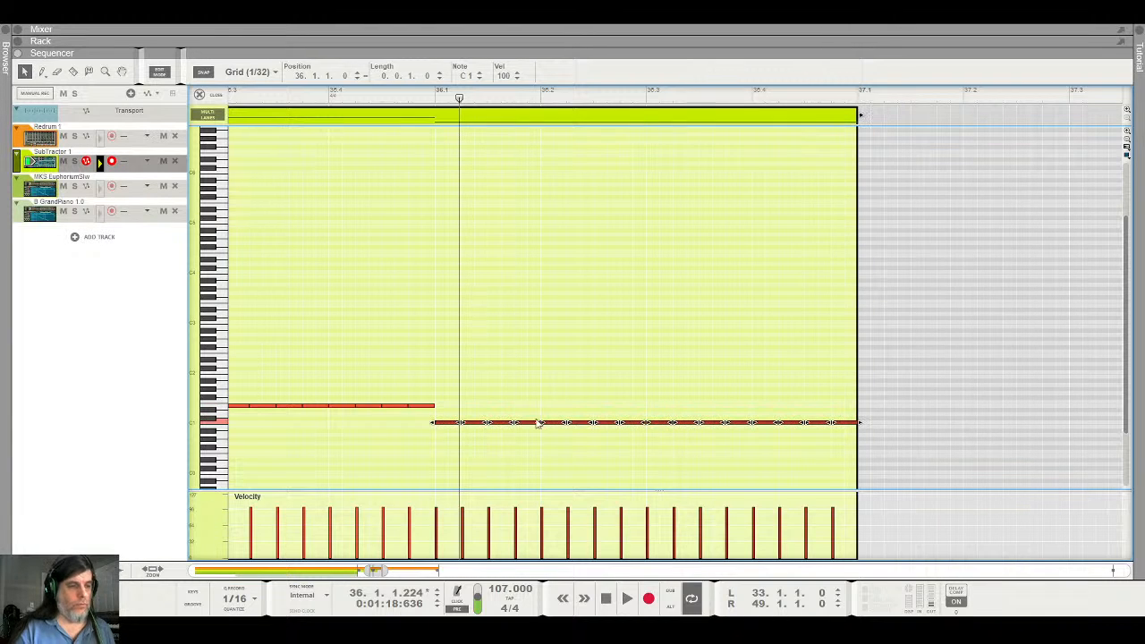
pyautogui.click(666, 404)
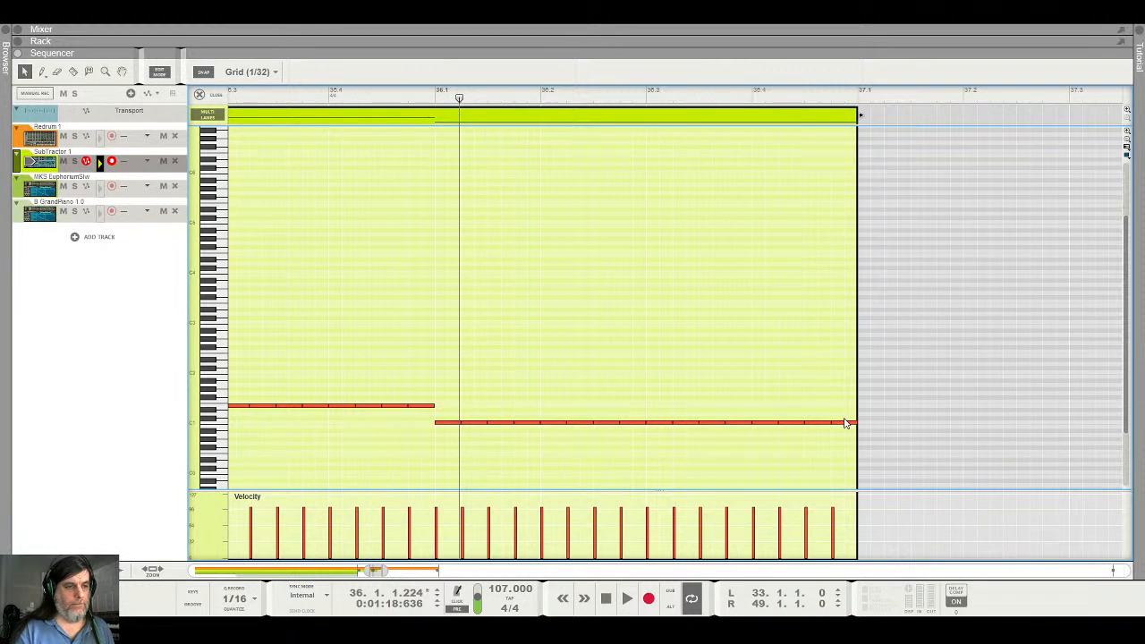
pyautogui.moveTo(846, 406); pyautogui.dragTo(655, 388)
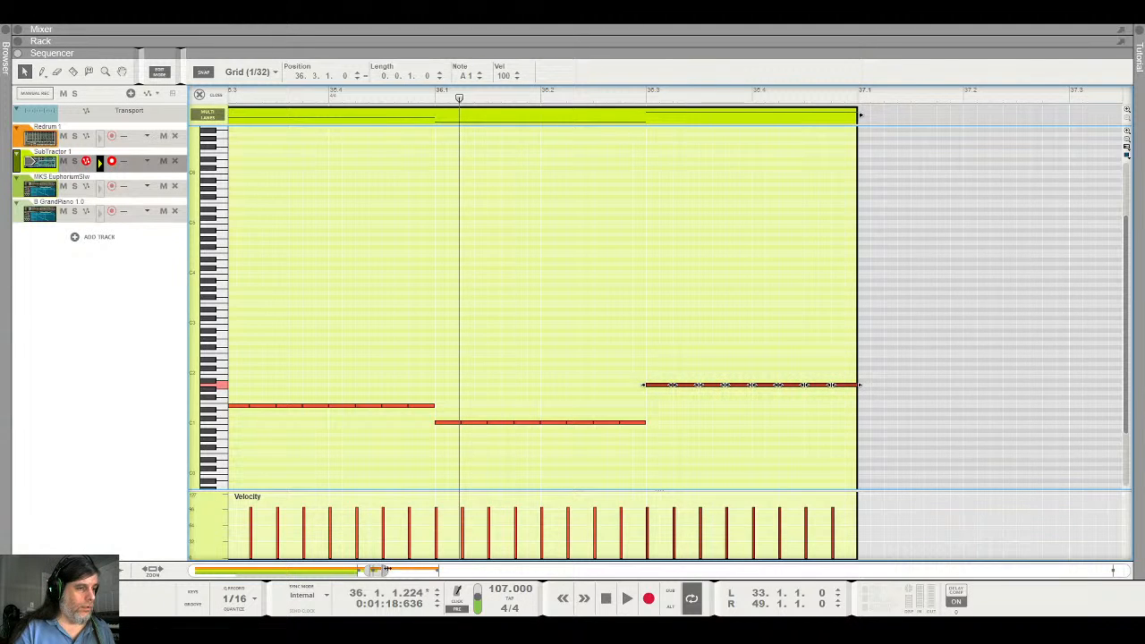
# Extend the bass clip to nine bars and duplicate the notes of bars 33 to 36 into bars 37 to 40
pyautogui.moveTo(387, 569); pyautogui.dragTo(430, 569)
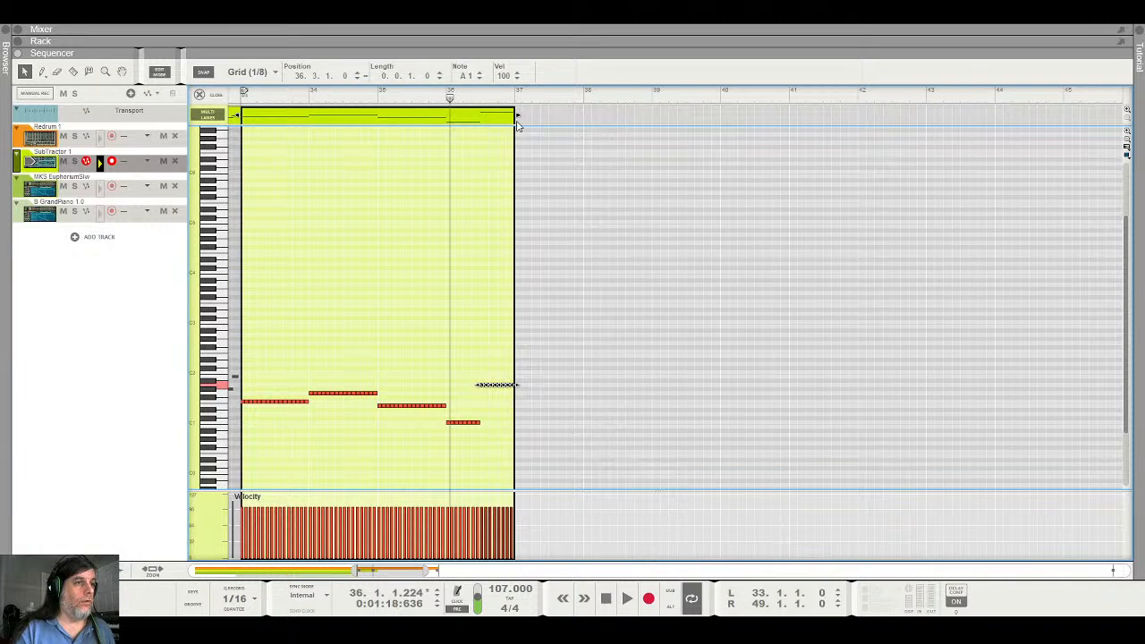
pyautogui.moveTo(517, 116); pyautogui.dragTo(795, 128)
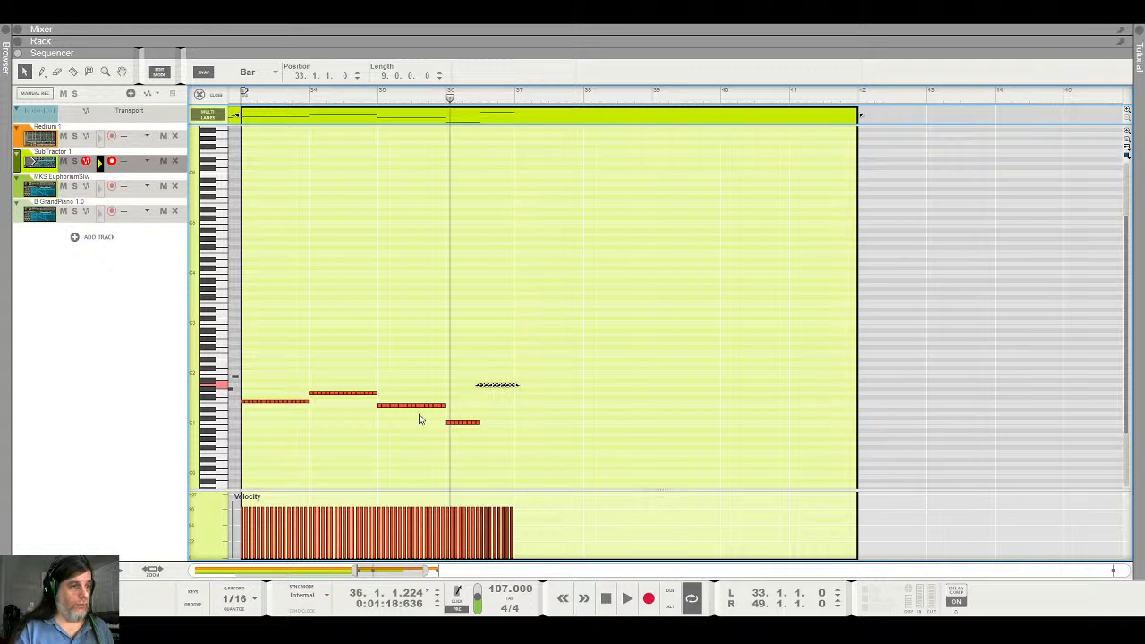
pyautogui.moveTo(516, 357); pyautogui.dragTo(295, 376)
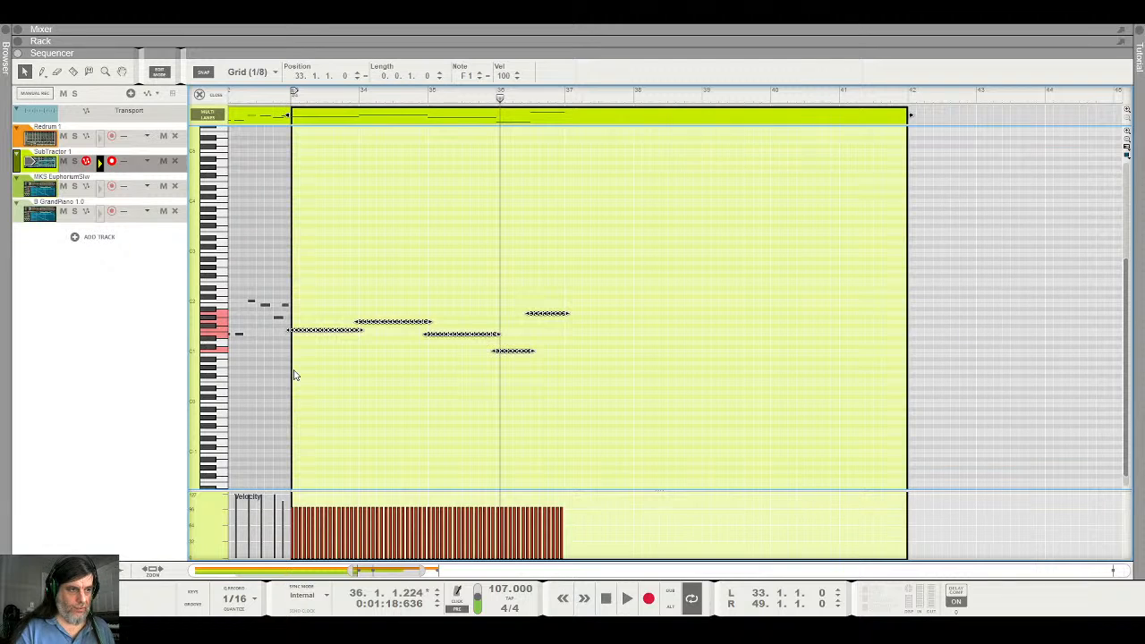
pyautogui.hotkey('ctrl', 'd')
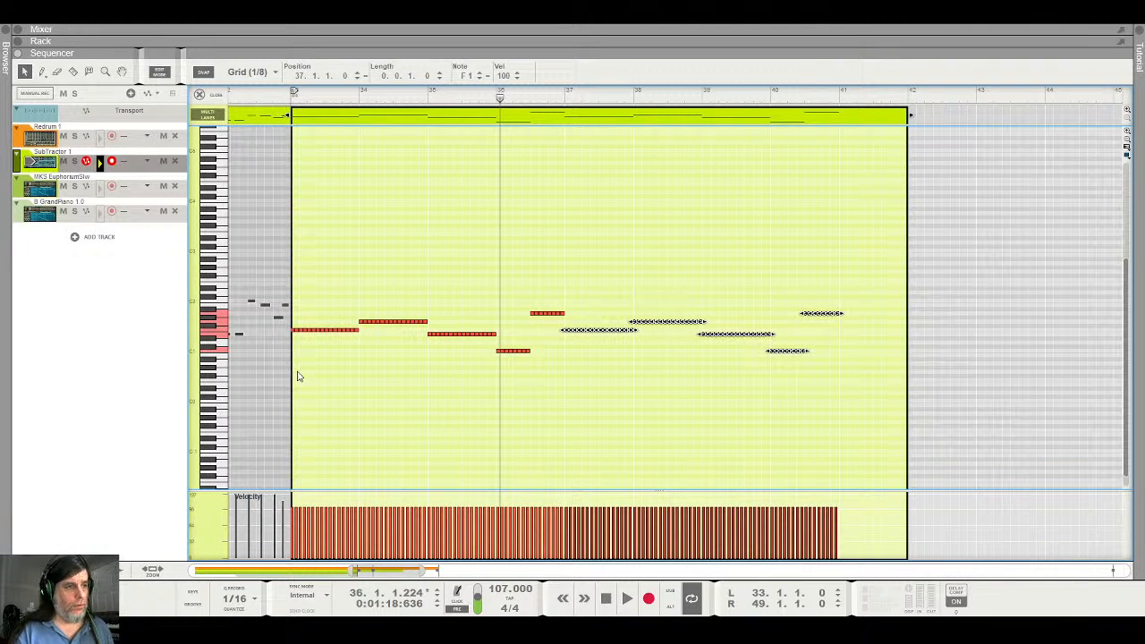
pyautogui.click(610, 285)
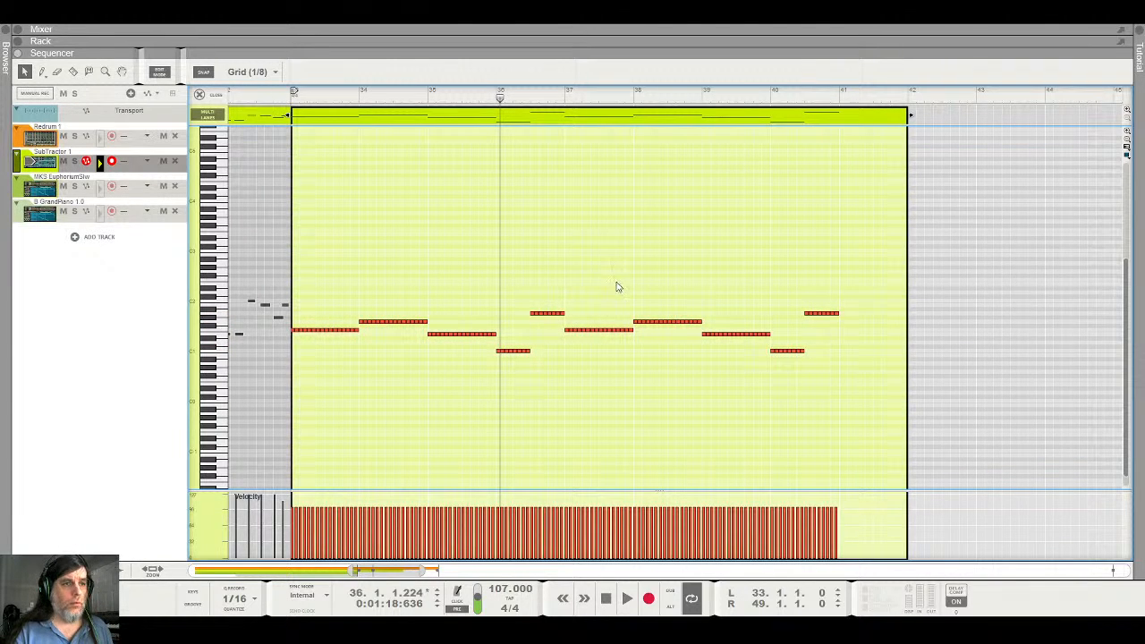
# Shorten the bass clip to eight bars, ending at bar 41, and play the part from bar 33
pyautogui.click(911, 114)
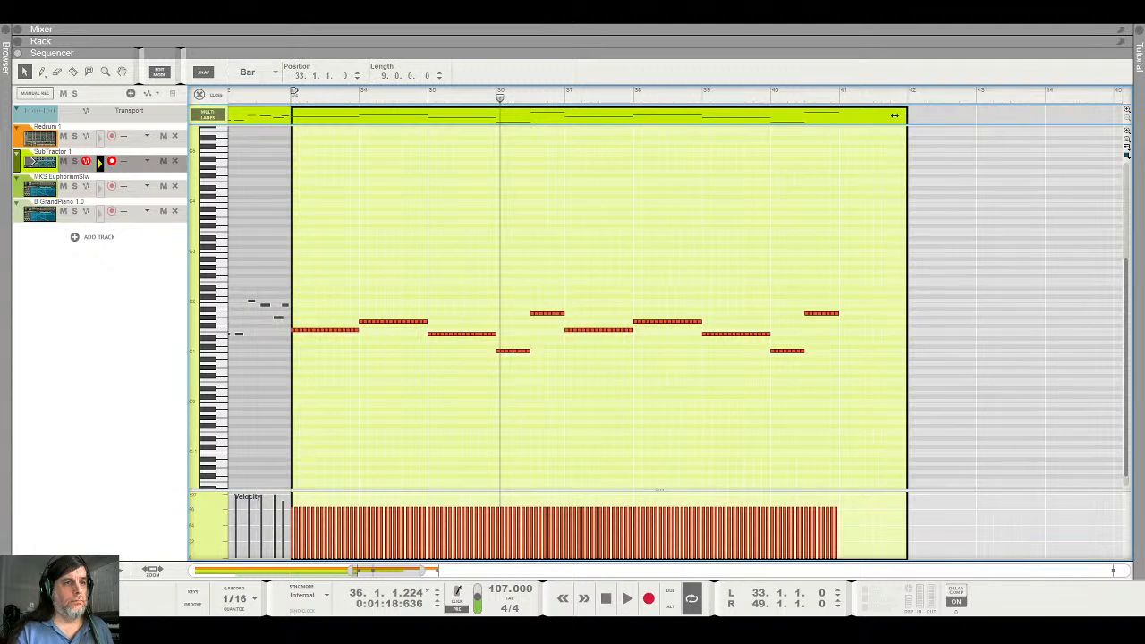
pyautogui.moveTo(848, 122); pyautogui.dragTo(827, 120)
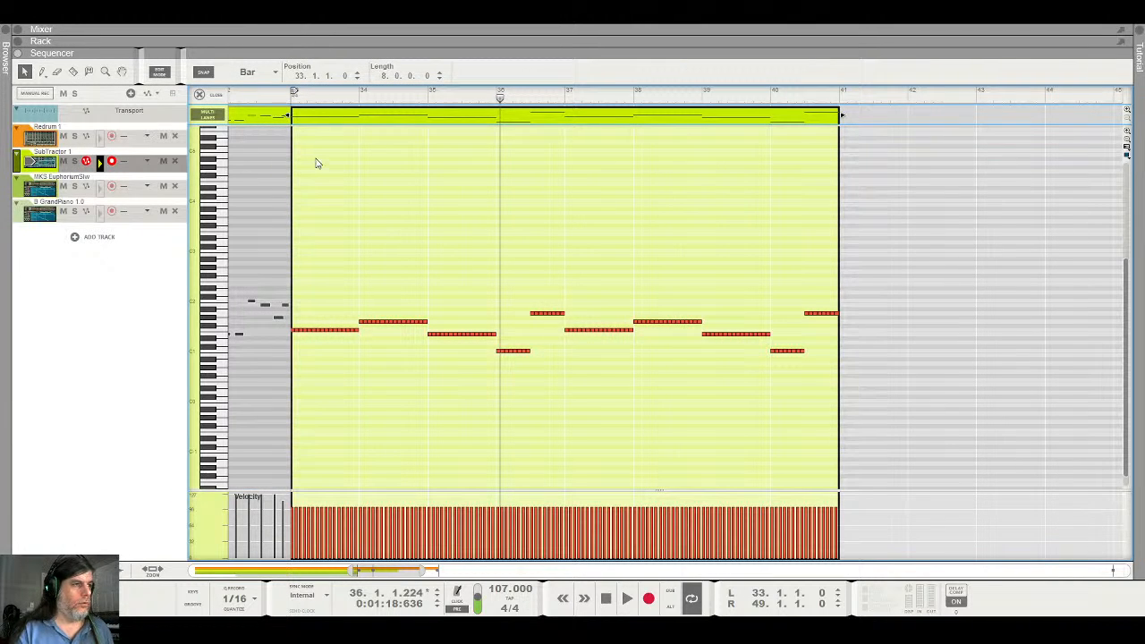
pyautogui.click(288, 93)
pyautogui.press('space')
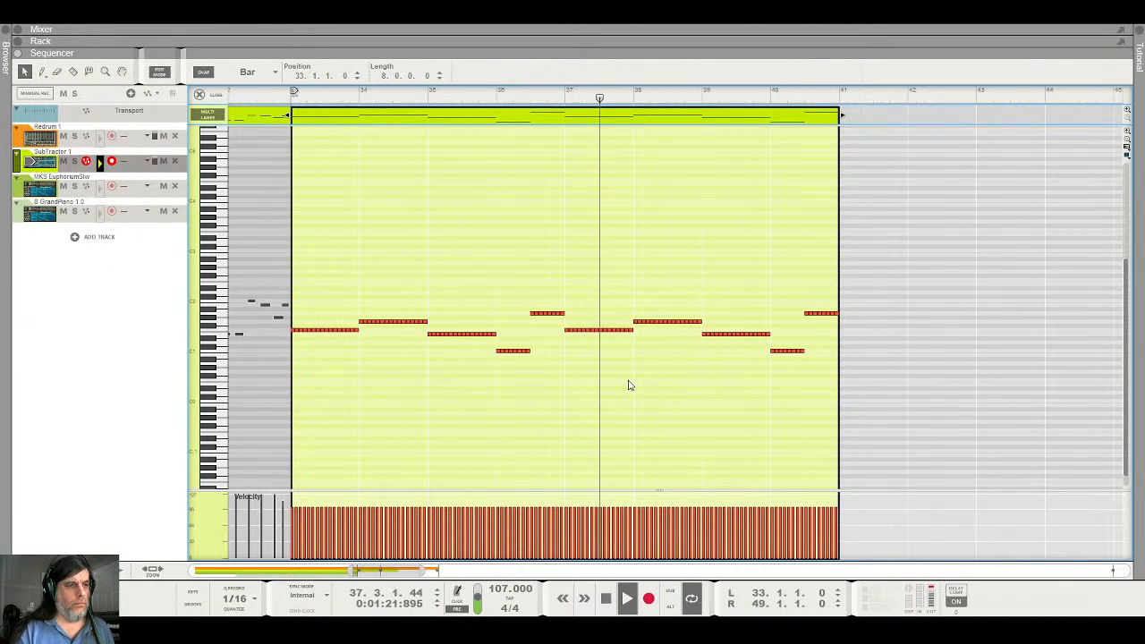
pyautogui.press('space')
# Lower the G1 run in bar 38 to D1 and play the part from bar 37
pyautogui.moveTo(634, 306)
pyautogui.mouseDown()
pyautogui.moveTo(650, 326)
pyautogui.moveTo(703, 334)
pyautogui.mouseUp()
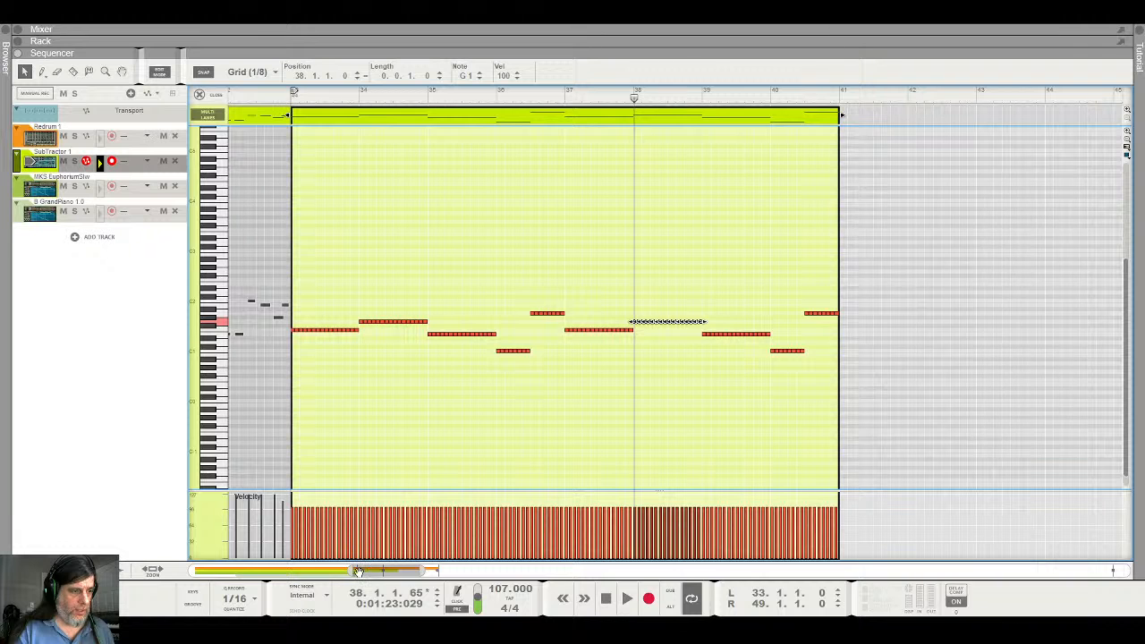
pyautogui.moveTo(353, 573); pyautogui.dragTo(376, 575)
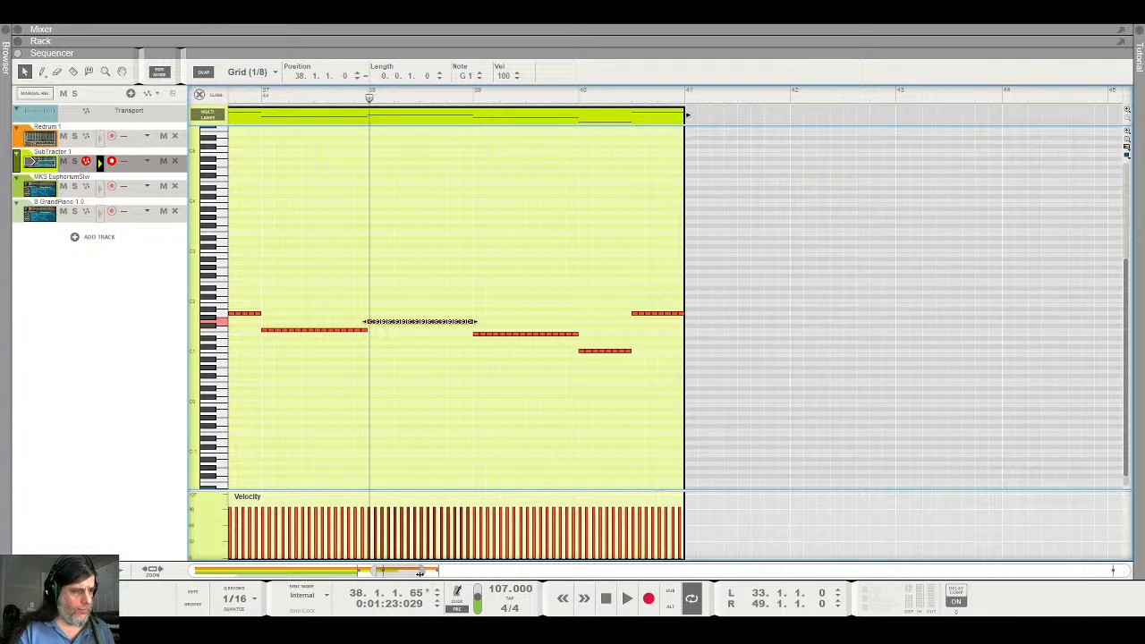
pyautogui.moveTo(419, 574); pyautogui.dragTo(397, 573)
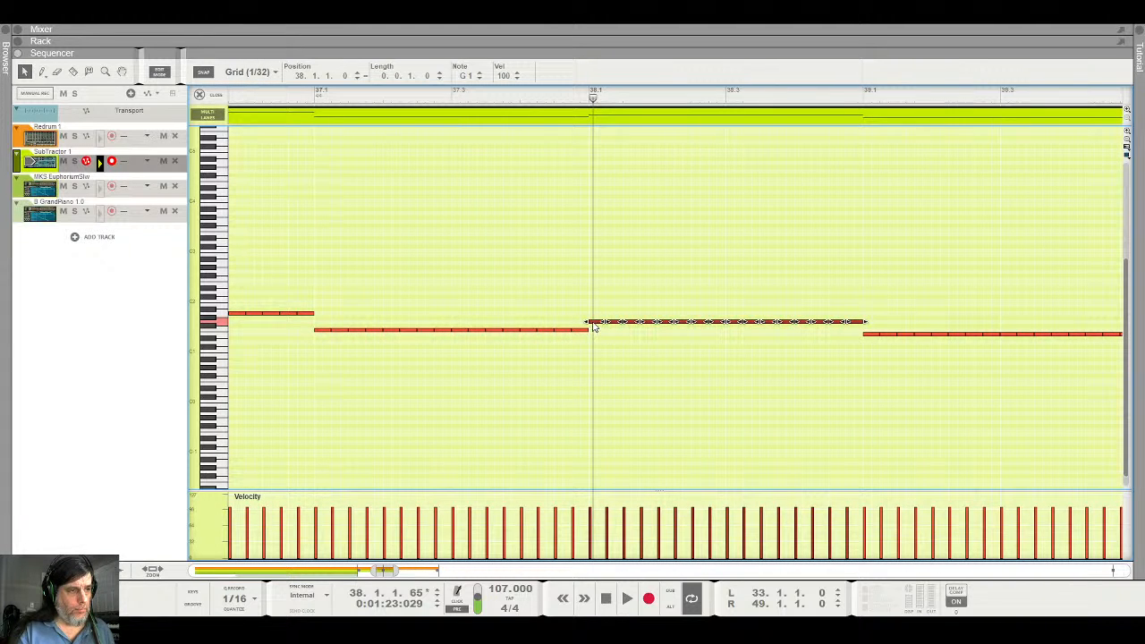
pyautogui.moveTo(593, 328); pyautogui.dragTo(594, 345)
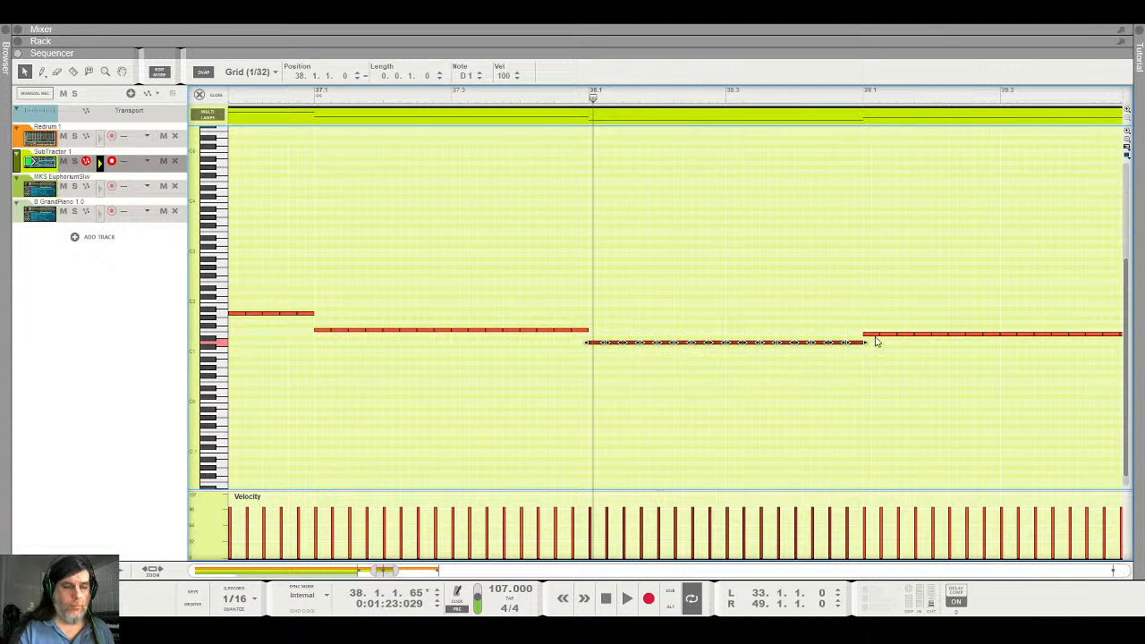
pyautogui.click(317, 109)
pyautogui.press('space')
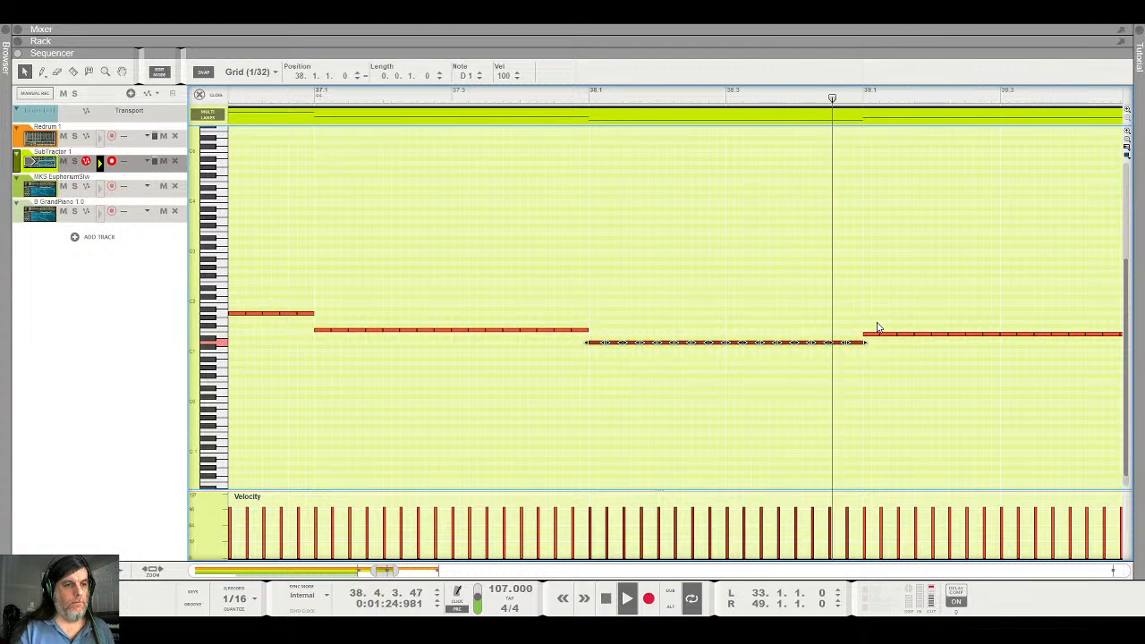
pyautogui.press('space')
# Raise the whole E1 run in bar 39 to G1 and play the part from bar 37
pyautogui.moveTo(870, 327); pyautogui.dragTo(995, 348)
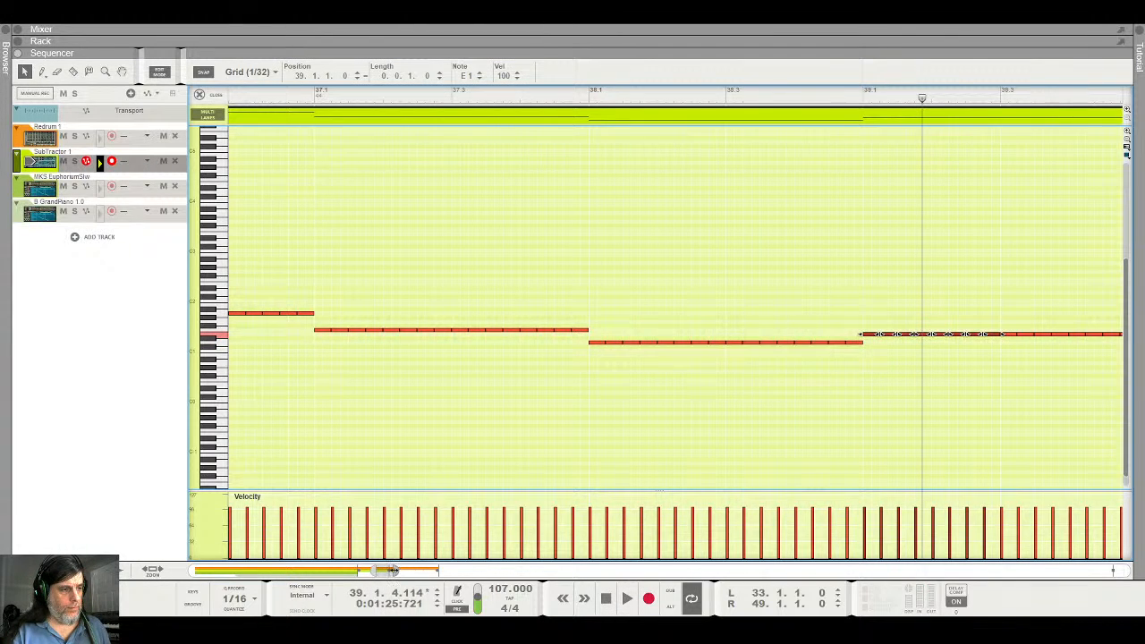
pyautogui.moveTo(395, 571); pyautogui.dragTo(415, 570)
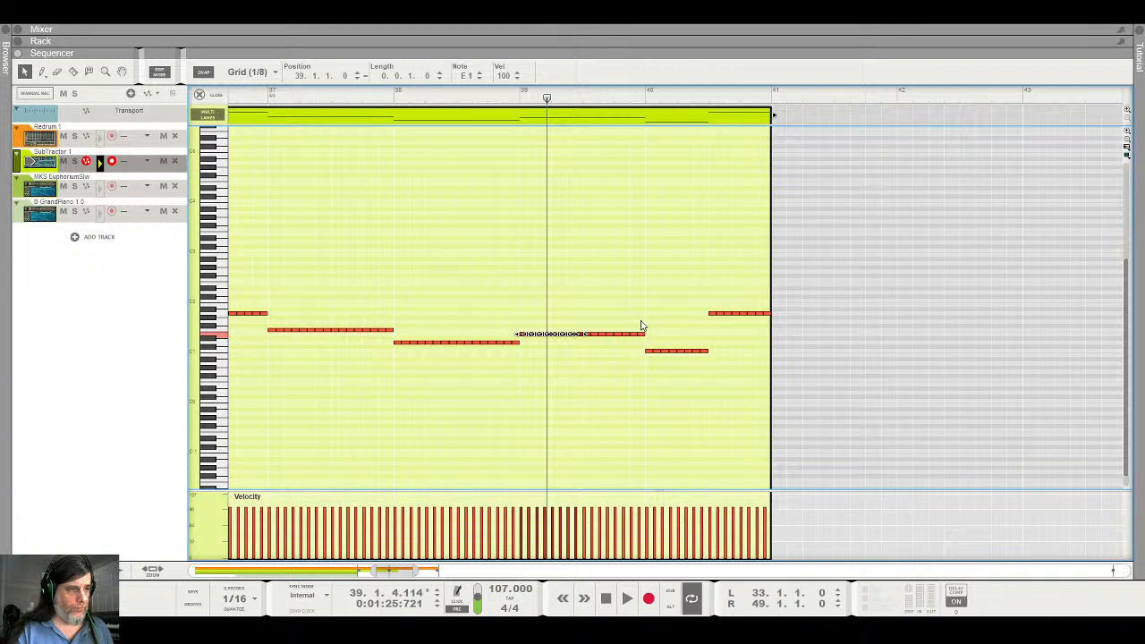
pyautogui.moveTo(639, 323); pyautogui.dragTo(527, 345)
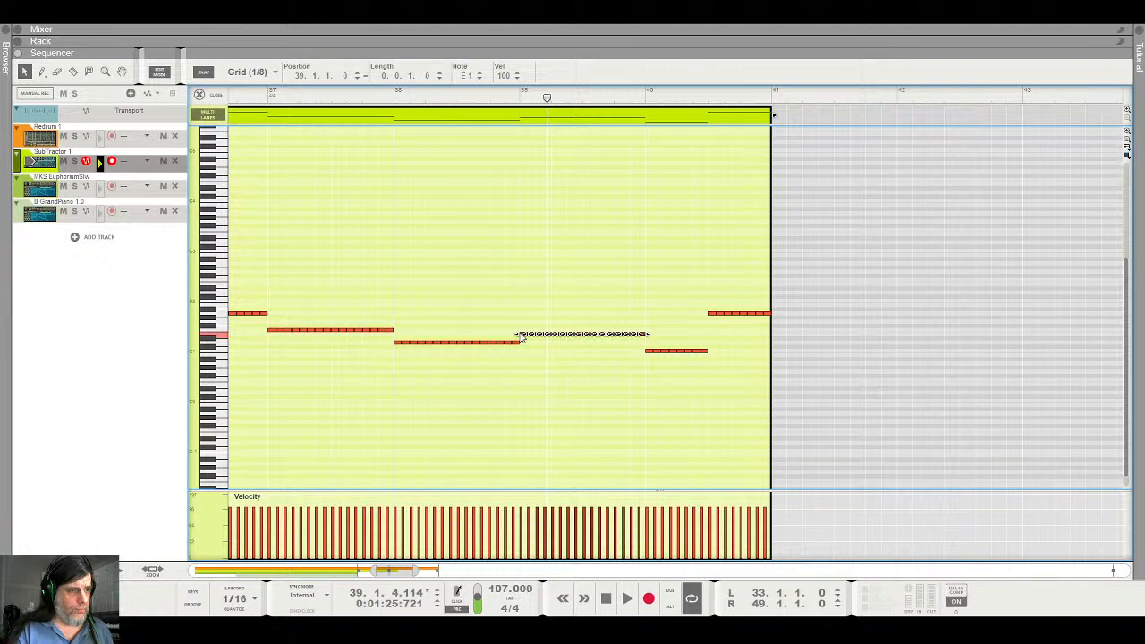
pyautogui.moveTo(521, 337); pyautogui.dragTo(521, 329)
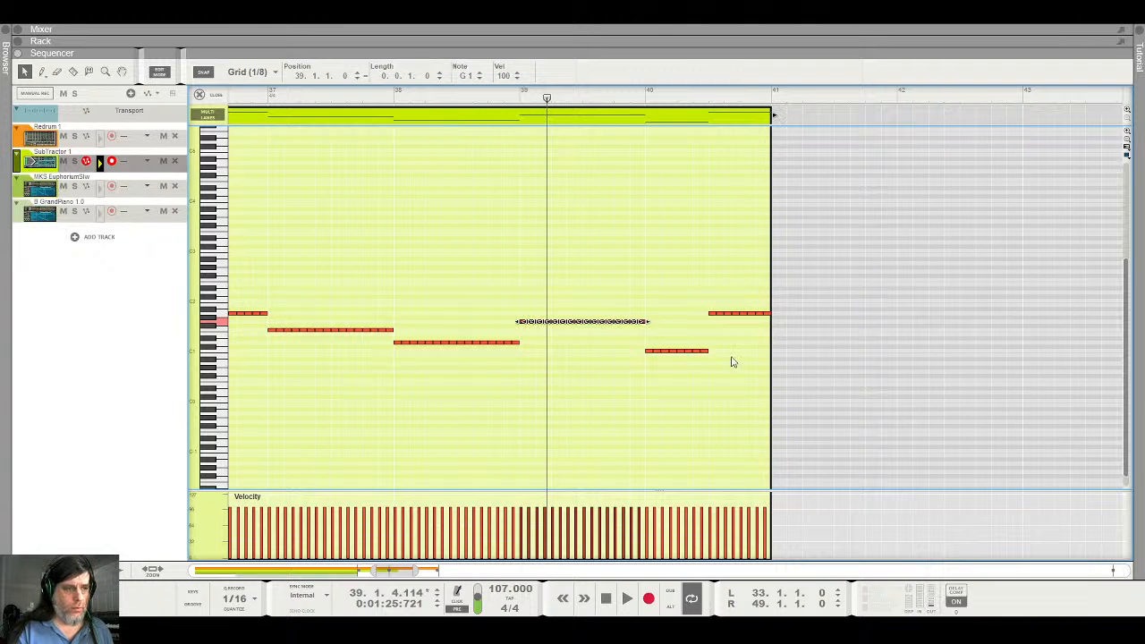
pyautogui.click(300, 126)
pyautogui.press('space')
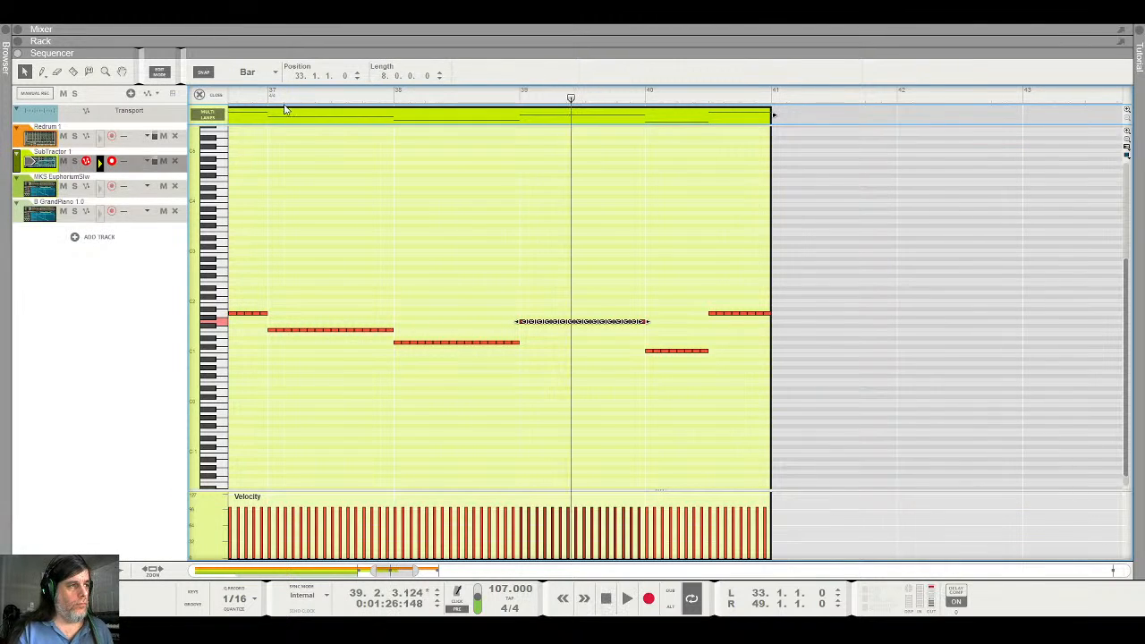
pyautogui.click(271, 95)
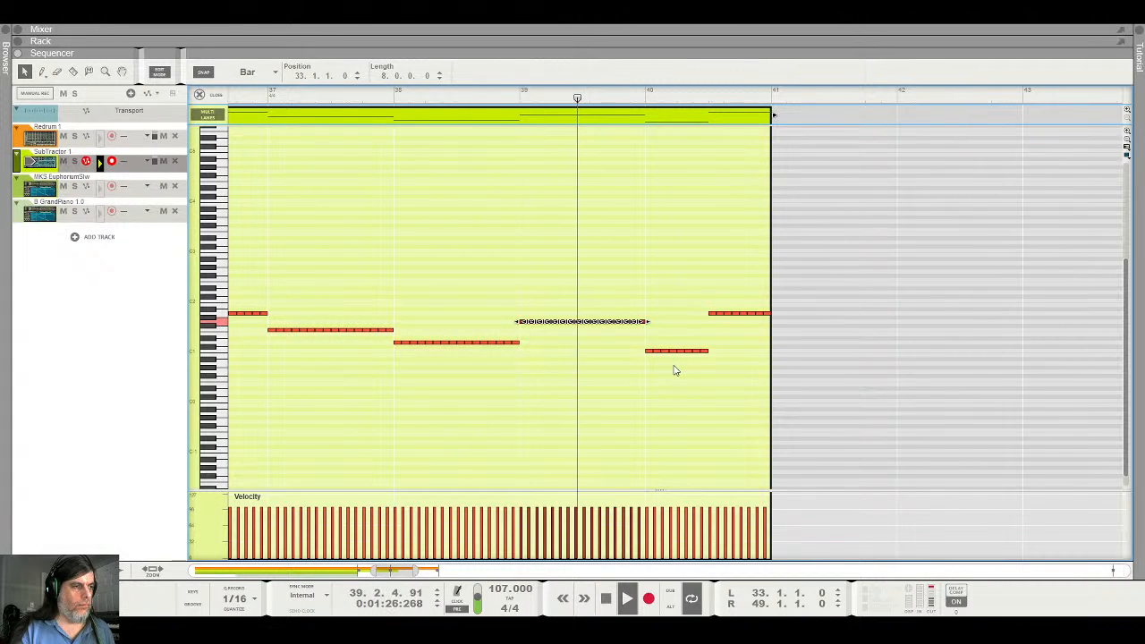
pyautogui.press('space')
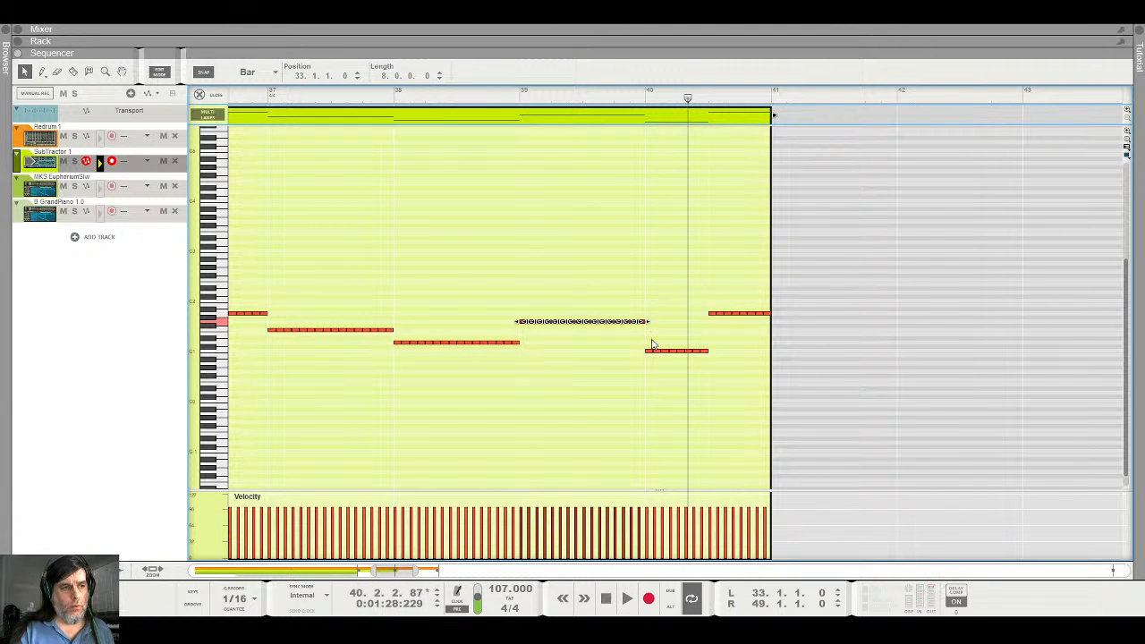
# Move the C1 and A1 halves of bar 40 to G1 so the bar repeats one pitch
pyautogui.moveTo(652, 339); pyautogui.dragTo(709, 362)
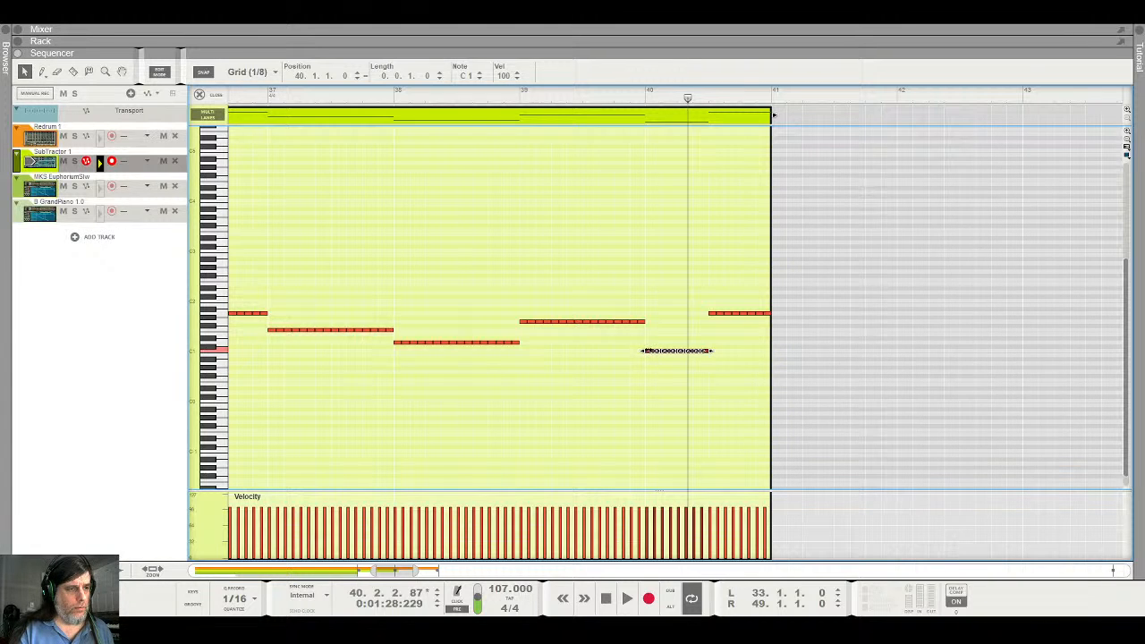
pyautogui.moveTo(649, 356); pyautogui.dragTo(711, 324)
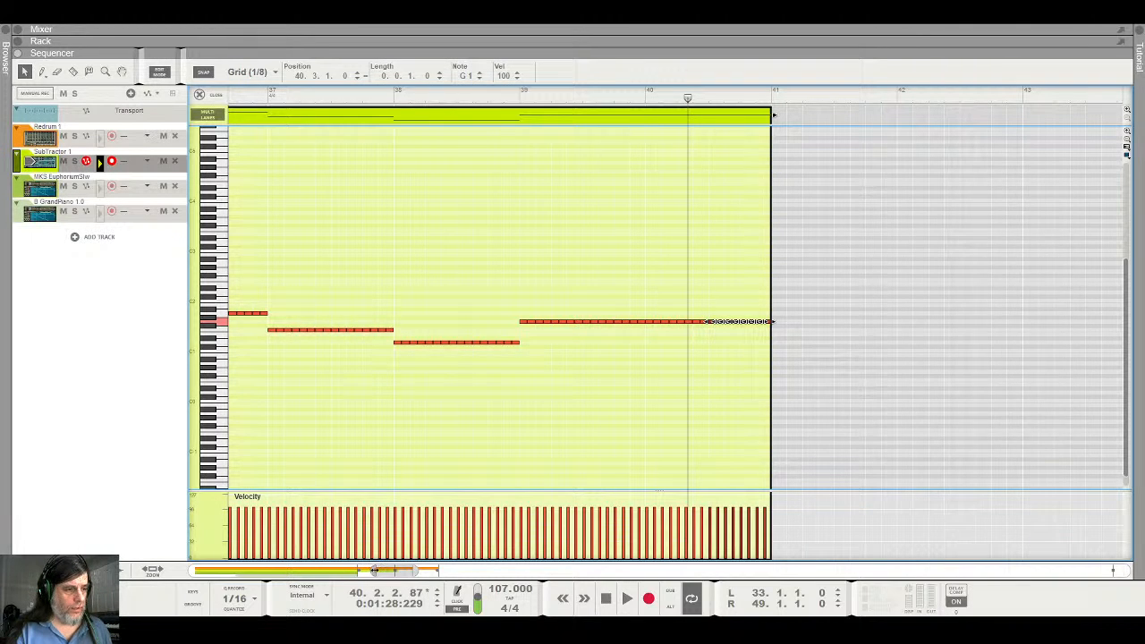
pyautogui.moveTo(374, 570); pyautogui.dragTo(402, 570)
pyautogui.click(671, 332)
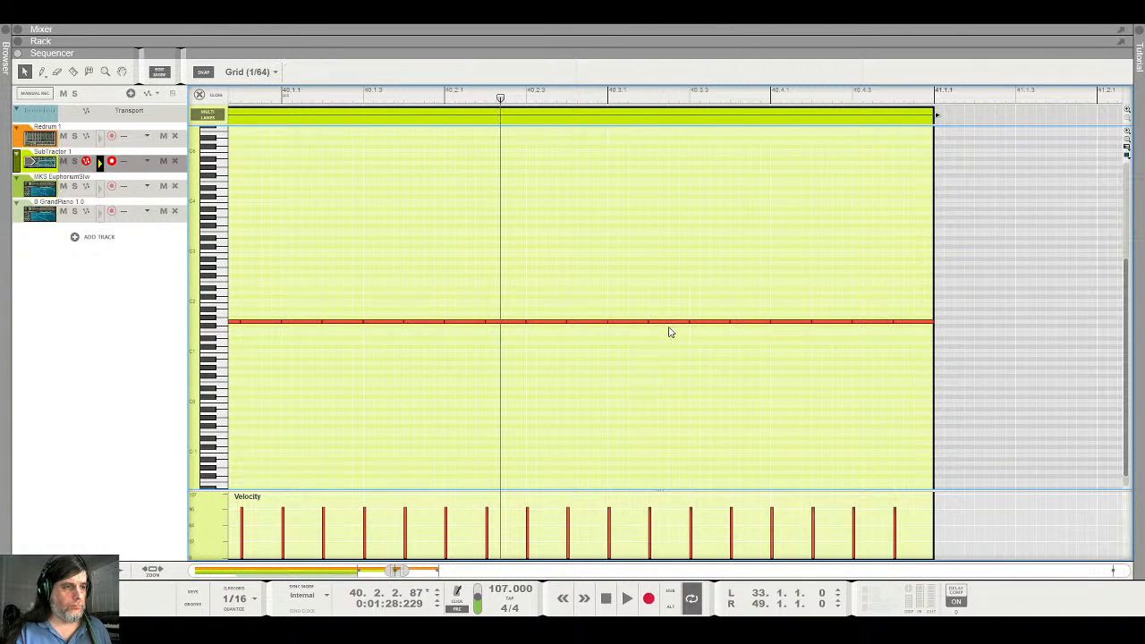
# Lower the note at 40.3.2 to D1, raise the one at 40.3.3 to B1, and play from beat 3
pyautogui.moveTo(672, 325); pyautogui.dragTo(718, 312)
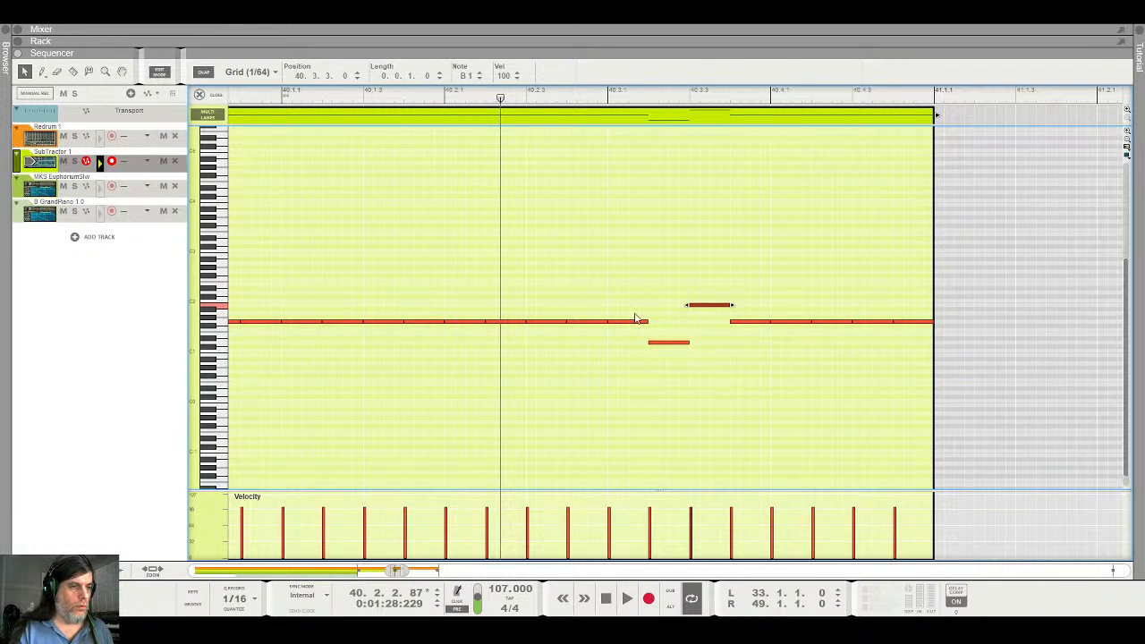
pyautogui.click(605, 101)
pyautogui.press('space')
pyautogui.press('space')
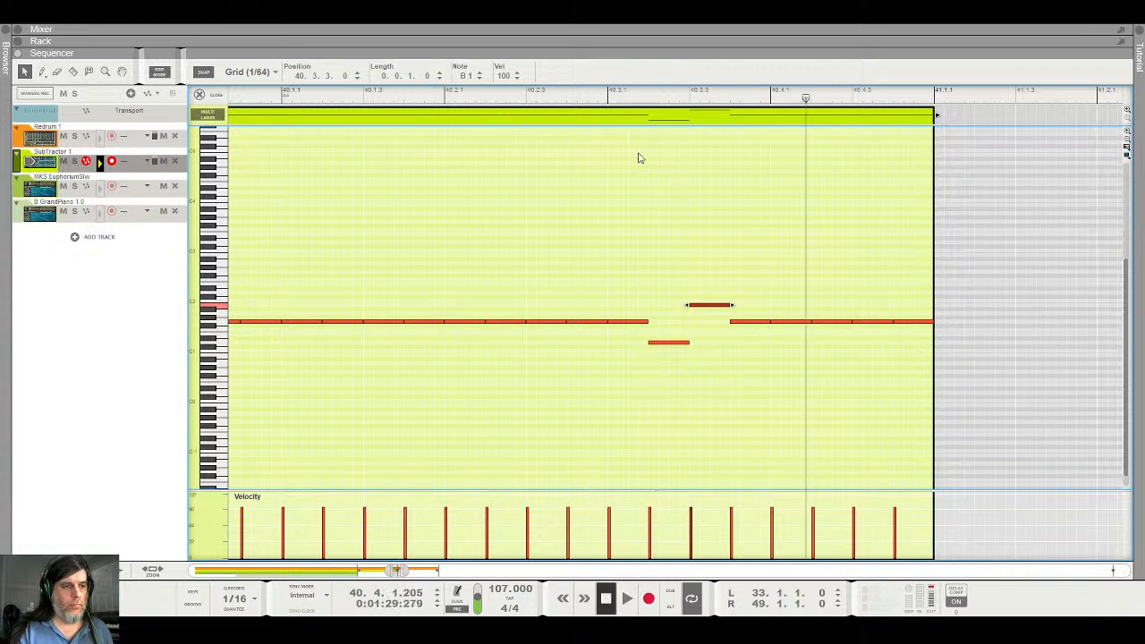
# Raise the last four notes of bar 40 to D2, B1, G2 and G3, aligned to consecutive 1/16 positions
pyautogui.click(784, 326)
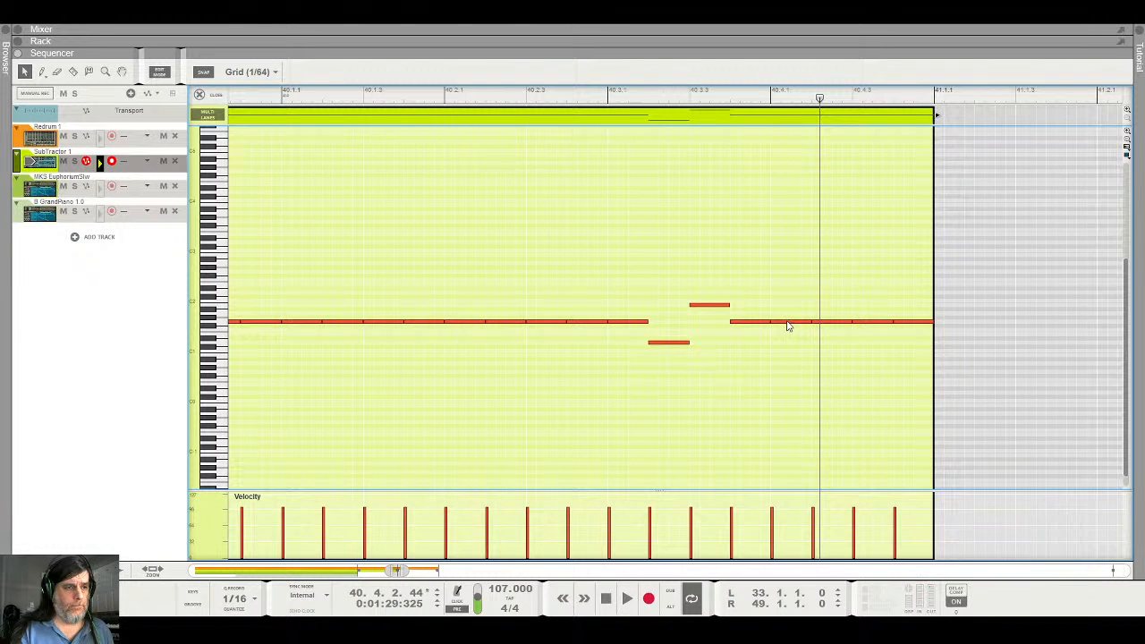
pyautogui.moveTo(787, 327); pyautogui.dragTo(857, 278)
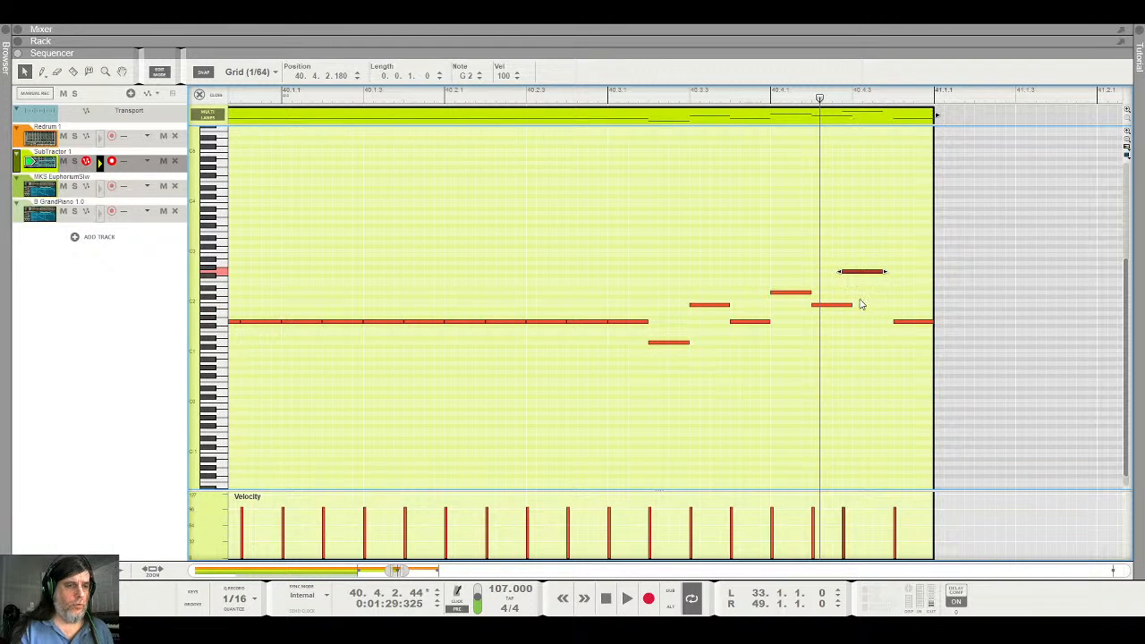
pyautogui.click(915, 320)
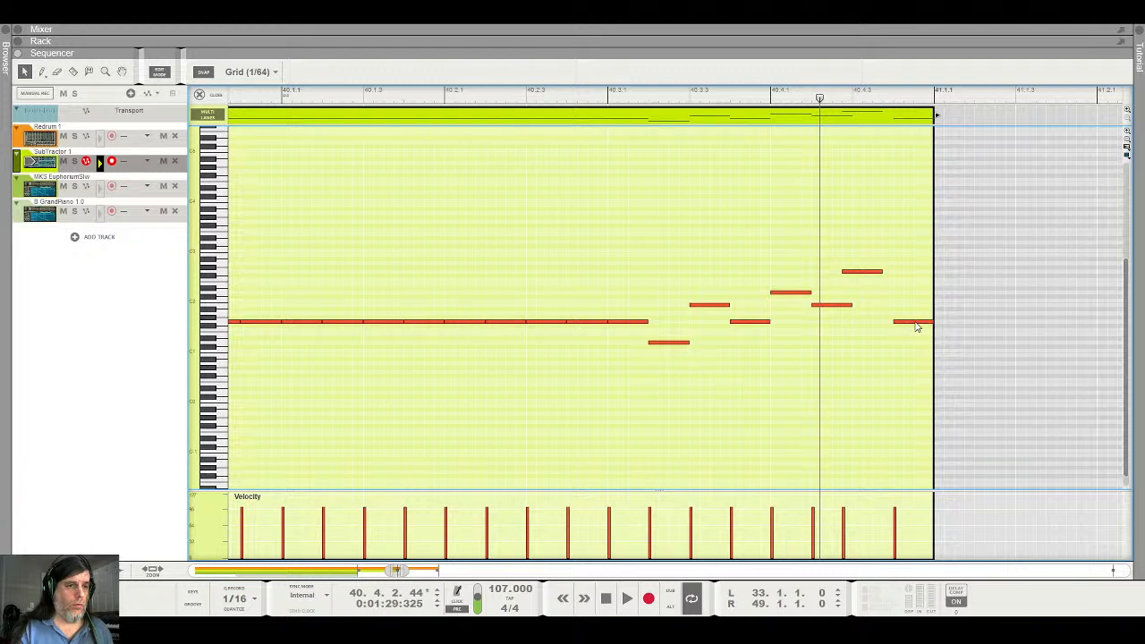
pyautogui.moveTo(916, 324); pyautogui.dragTo(904, 228)
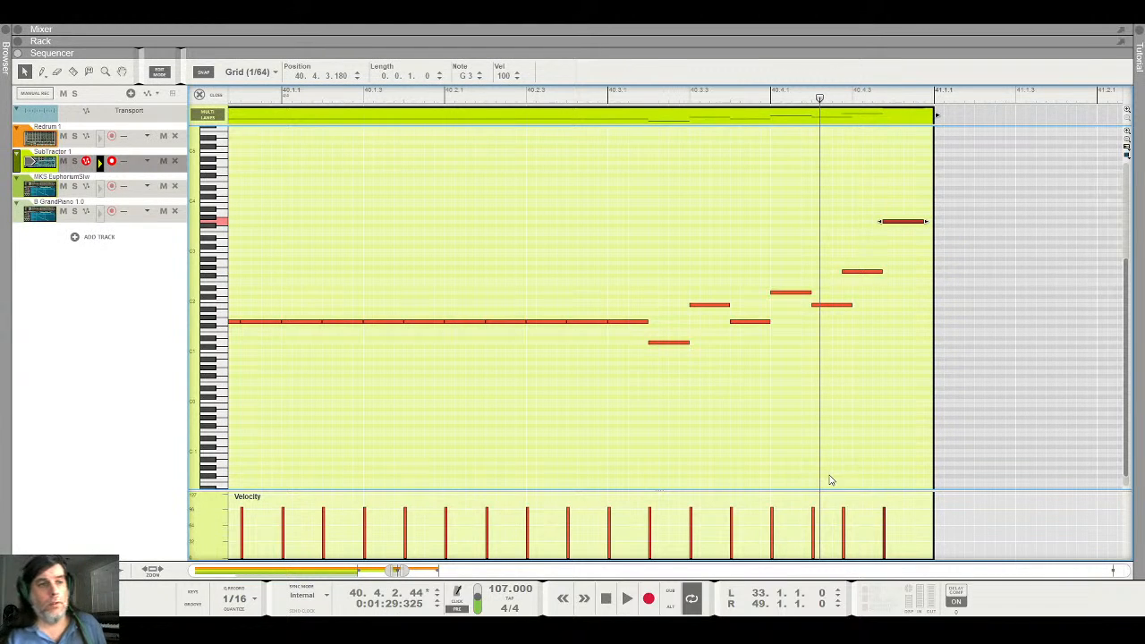
pyautogui.moveTo(855, 213); pyautogui.dragTo(876, 277)
pyautogui.click(882, 420)
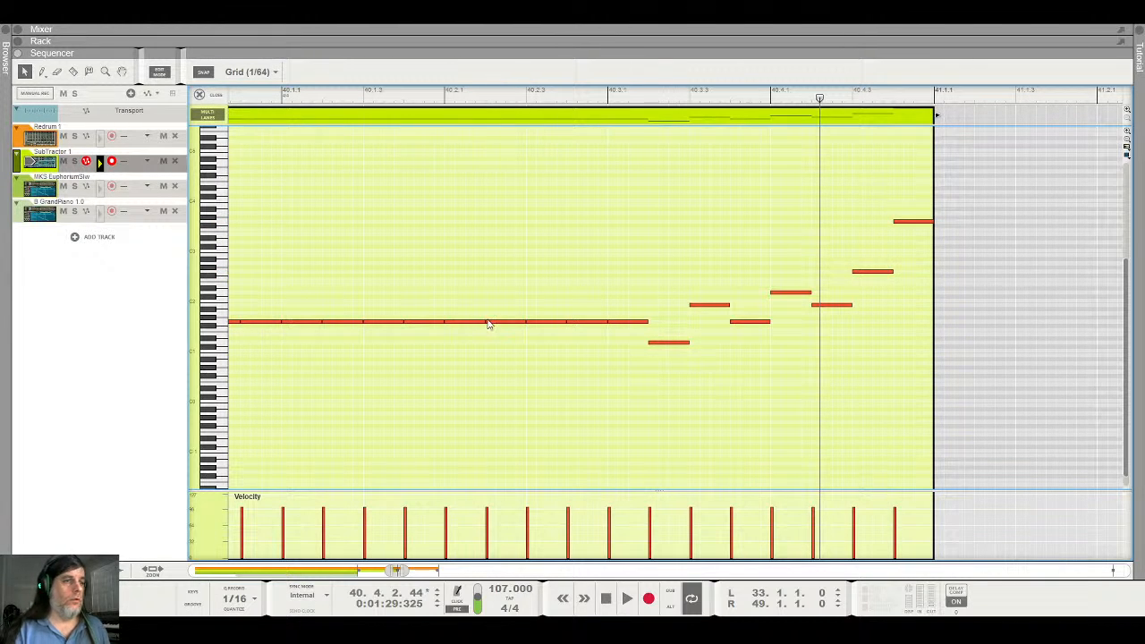
# Shorten bar 40's last note to 0.0.0.120, copy it up to G4 at 40.4.4.120, and play the fill
pyautogui.click(637, 93)
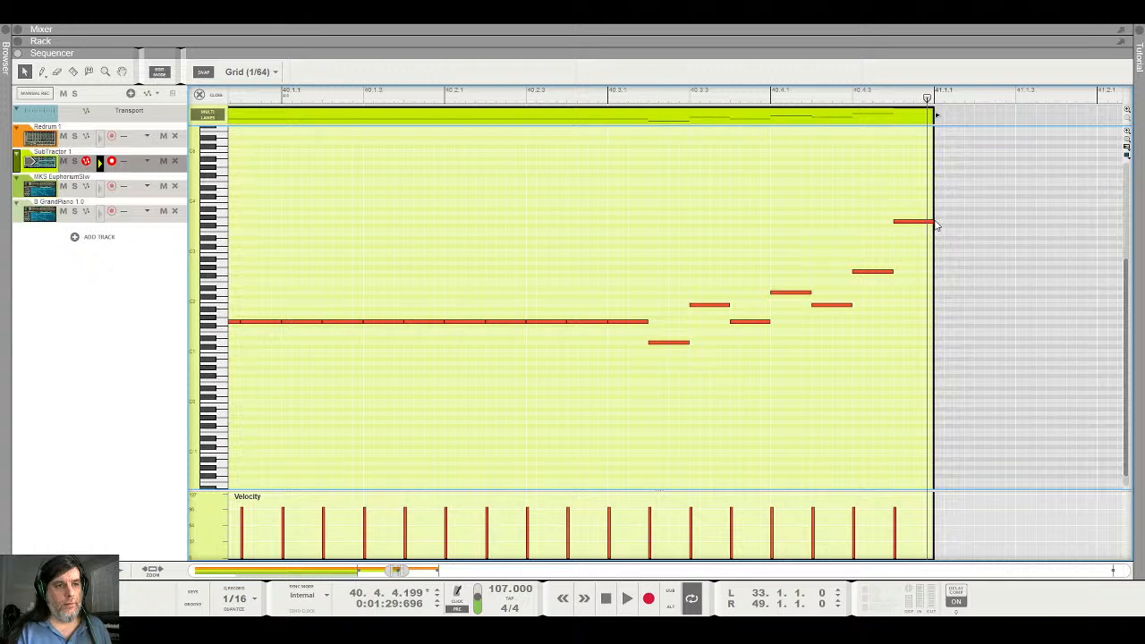
pyautogui.click(930, 223)
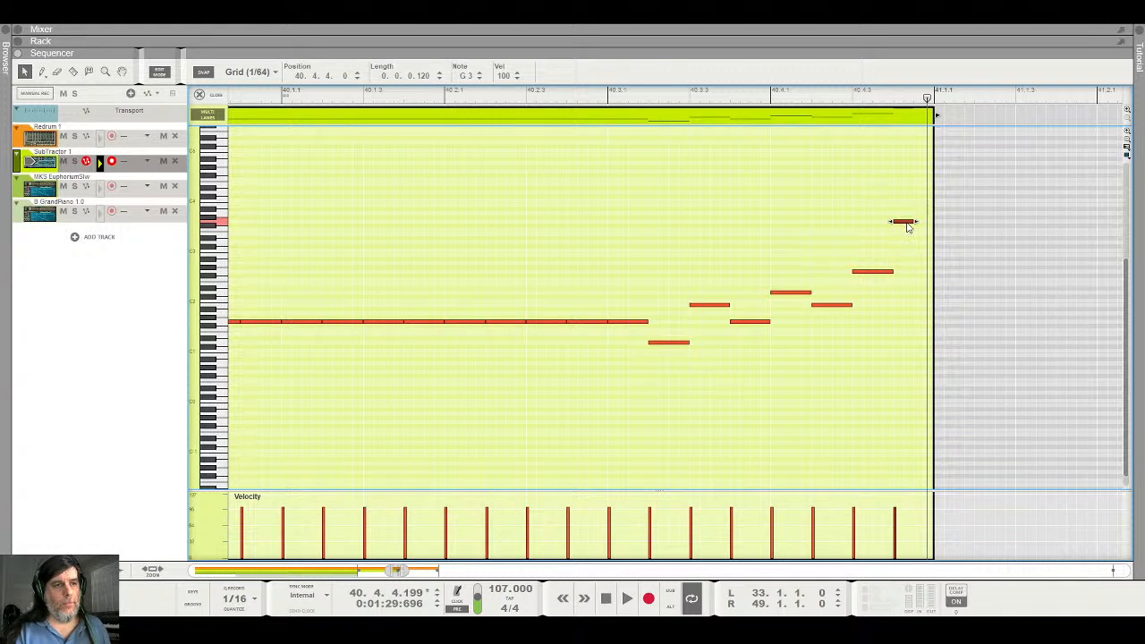
pyautogui.moveTo(906, 227); pyautogui.dragTo(926, 179)
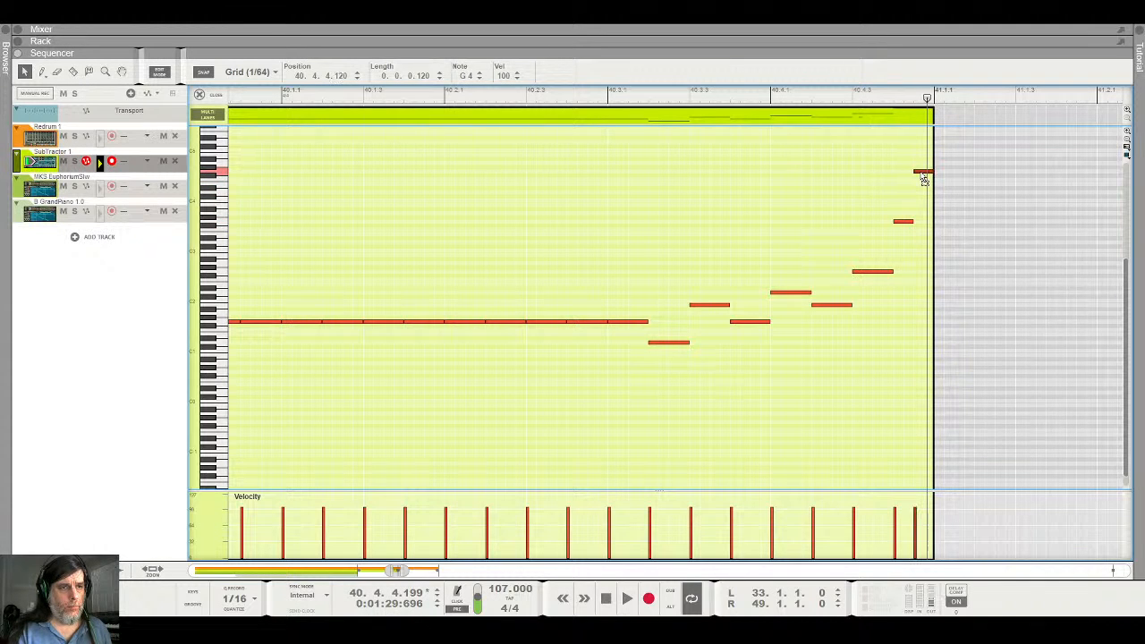
pyautogui.click(897, 316)
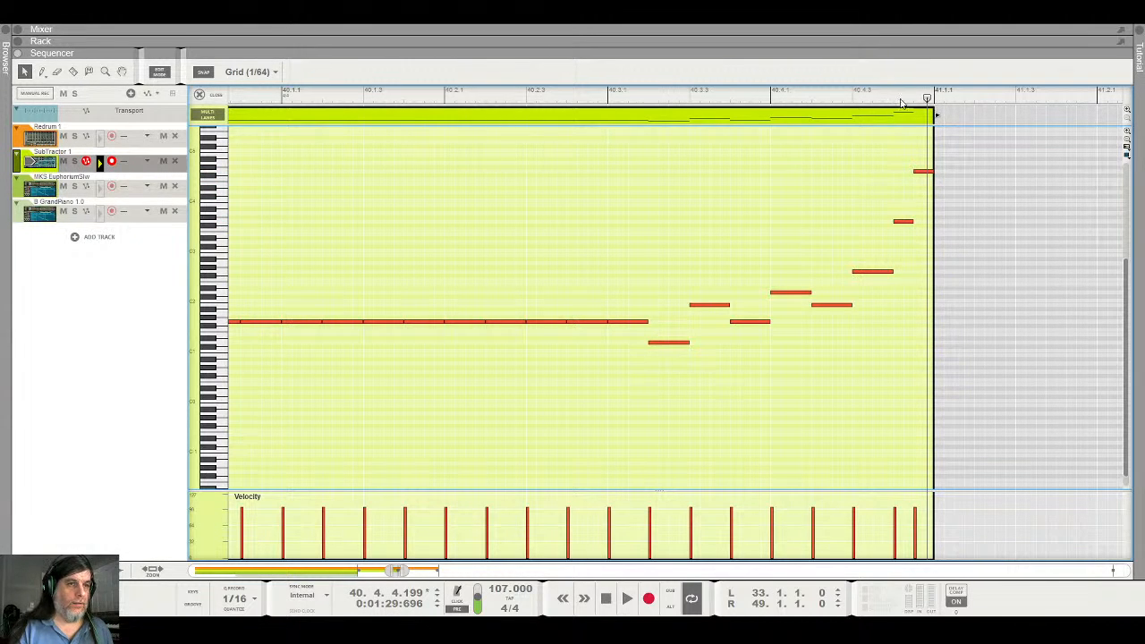
pyautogui.click(642, 107)
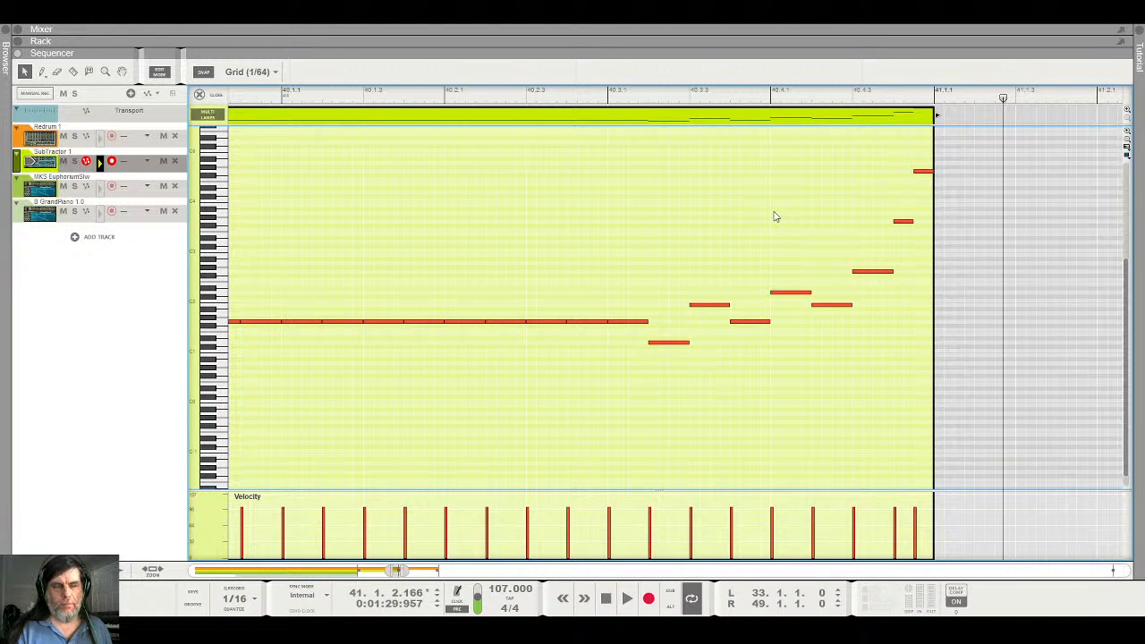
# Play the bass part from bar 33 in the arrangement and duplicate its eight-bar clip to bar 41
pyautogui.hotkey('ctrl', 'e')
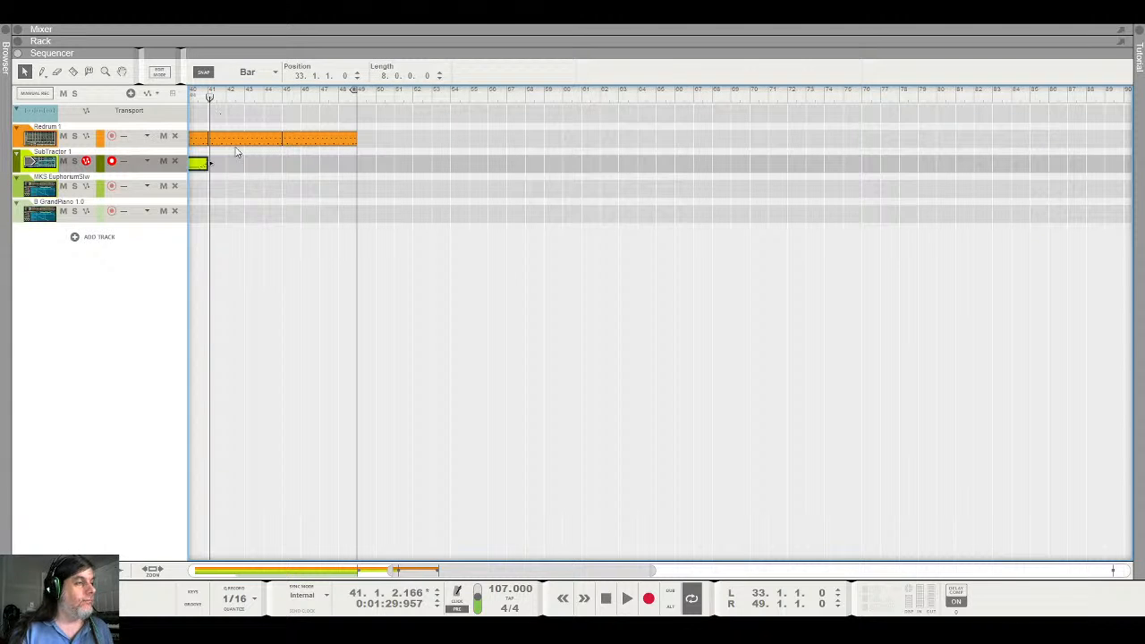
pyautogui.moveTo(415, 570); pyautogui.dragTo(346, 570)
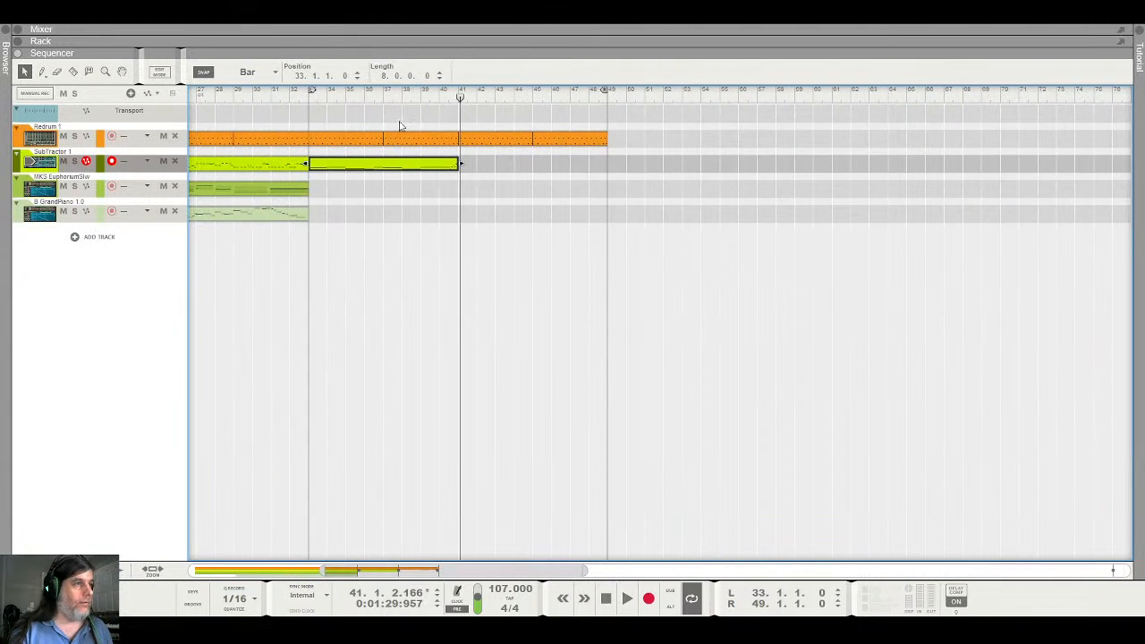
pyautogui.click(308, 101)
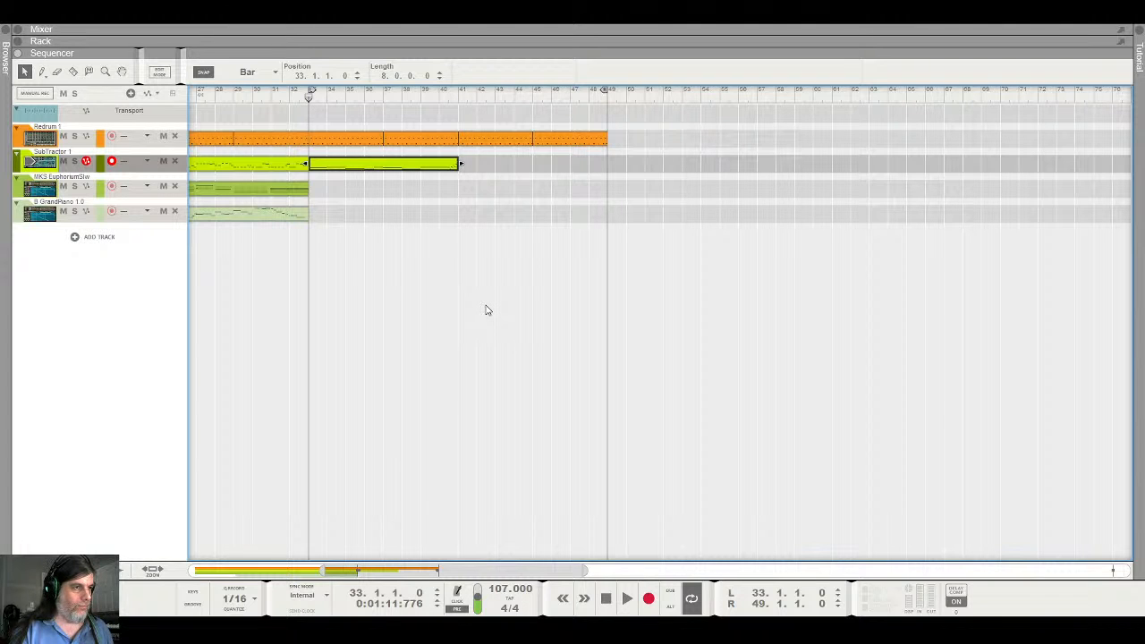
pyautogui.press('space')
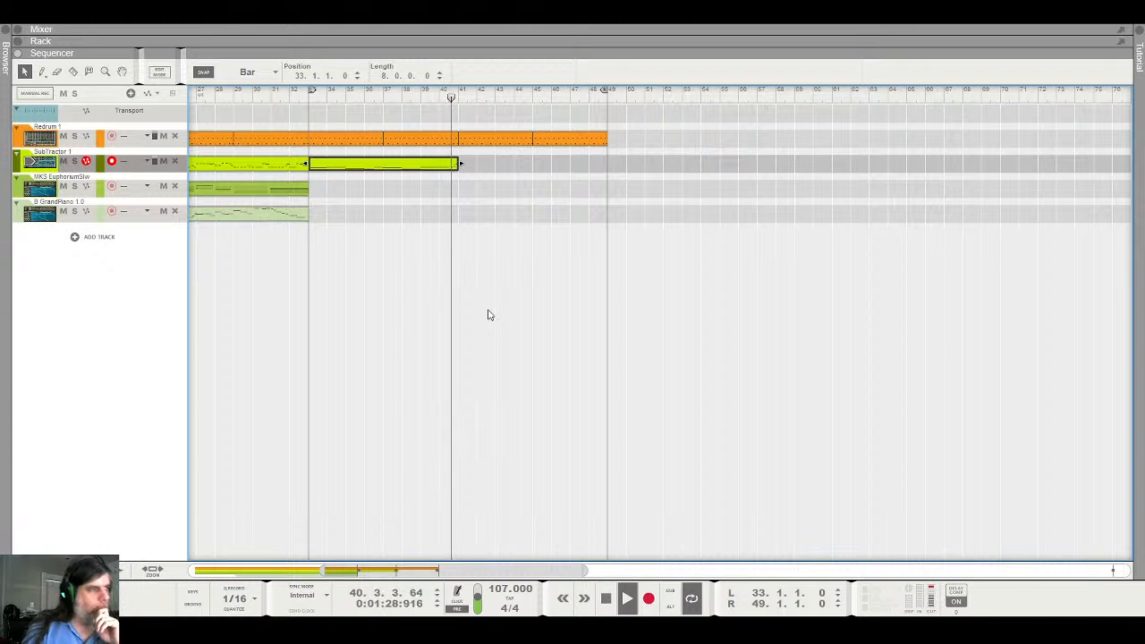
pyautogui.press('space')
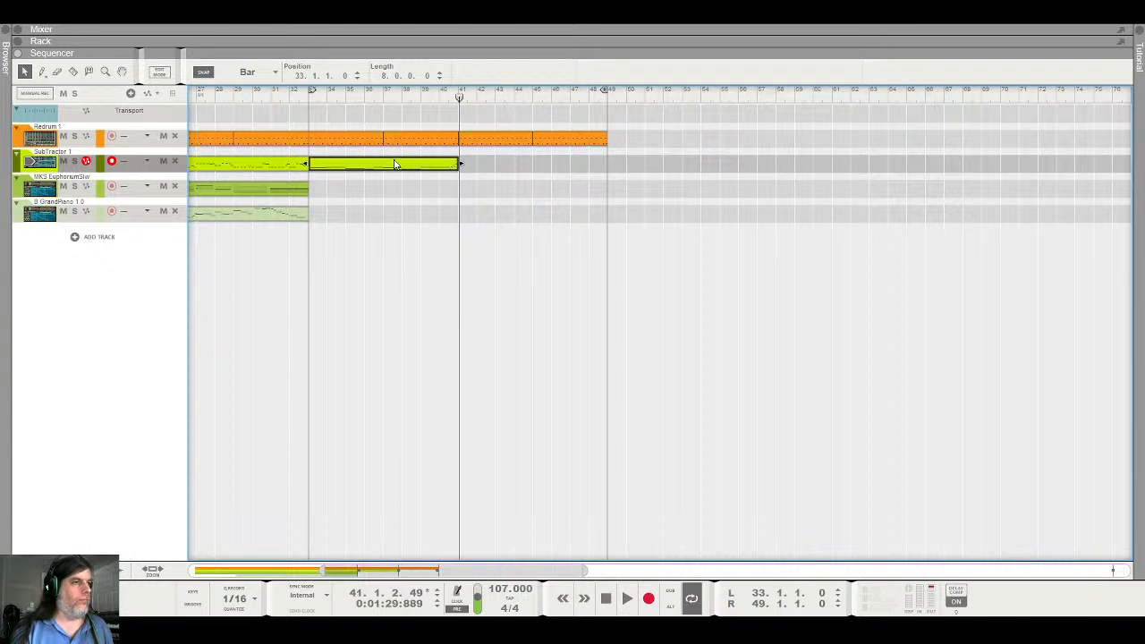
pyautogui.hotkey('ctrl', 'd')
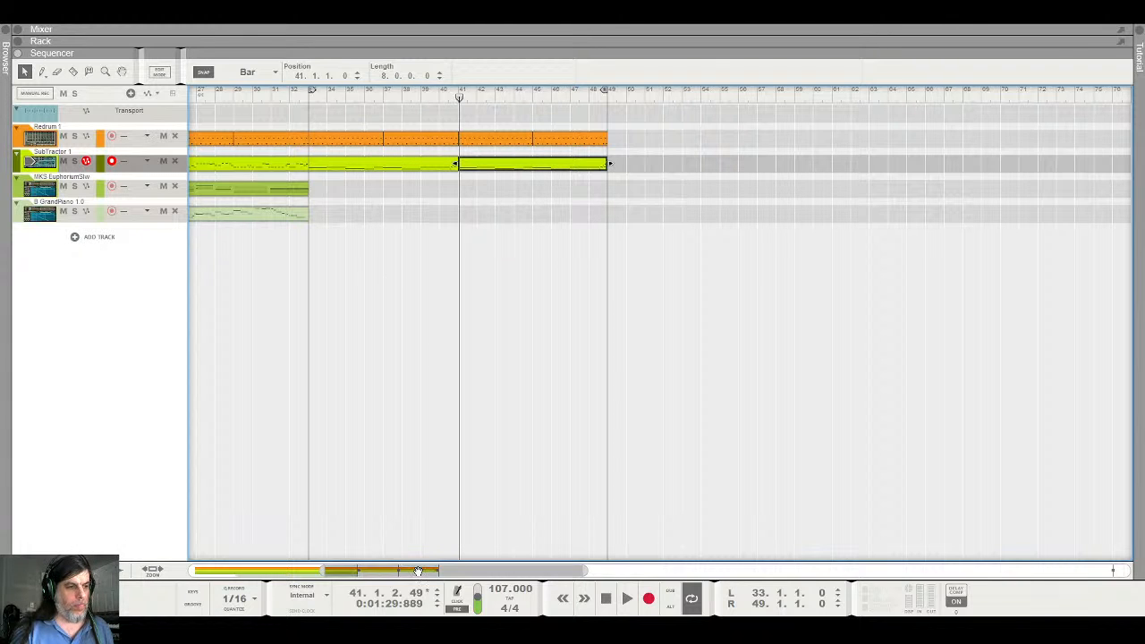
# Play short passages from bars 9, 17 and 33 to compare the three song sections
pyautogui.moveTo(420, 570); pyautogui.dragTo(260, 566)
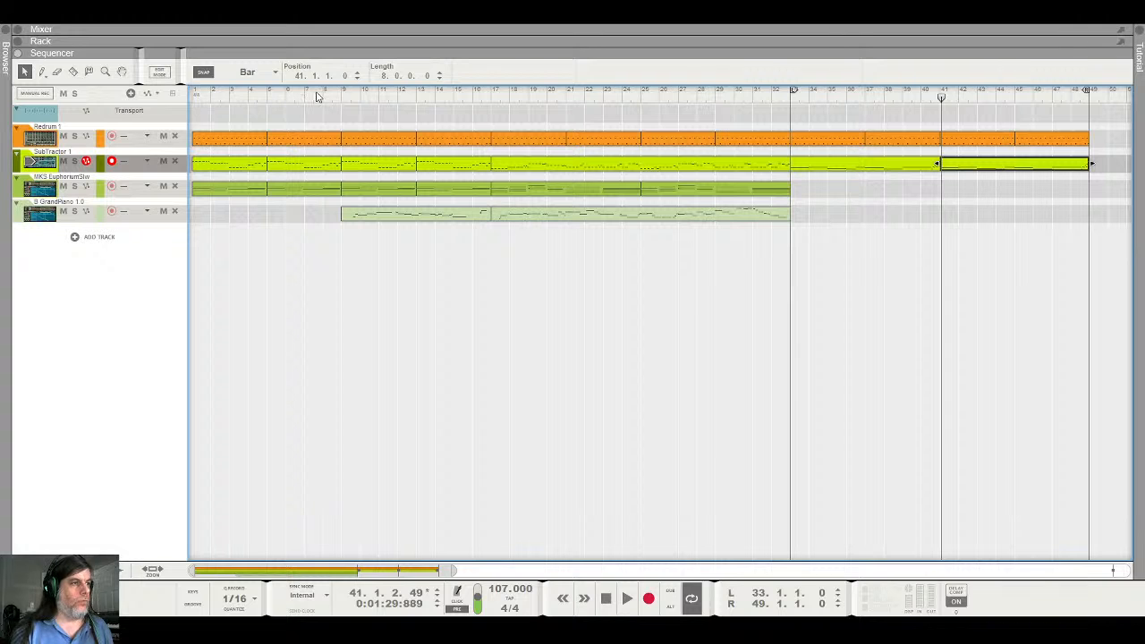
pyautogui.click(344, 94)
pyautogui.press('space')
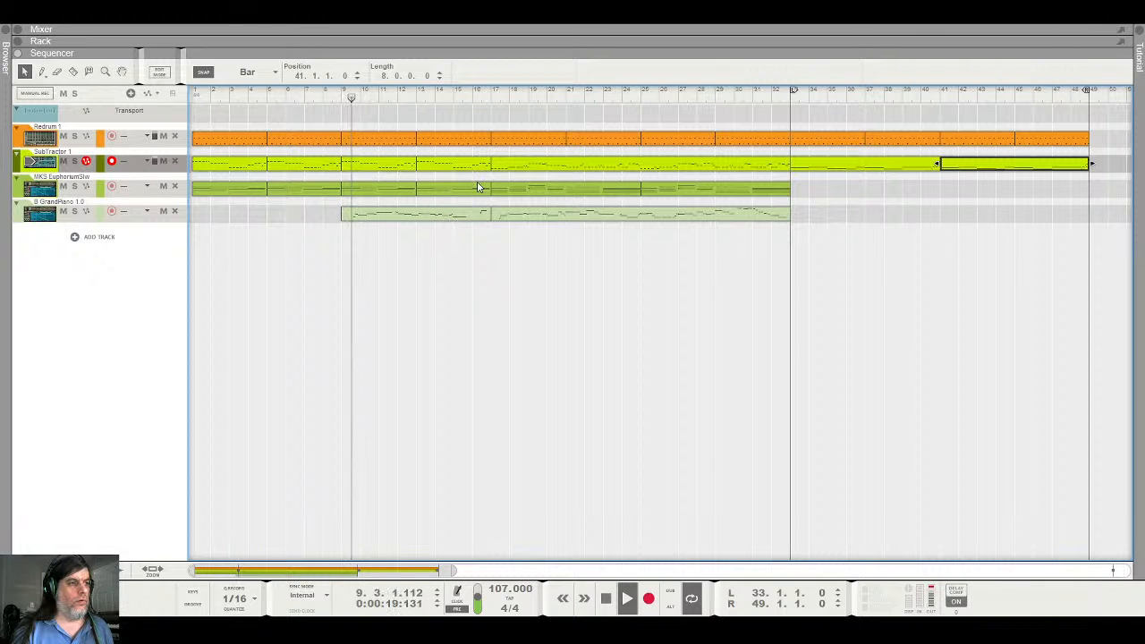
pyautogui.click(495, 97)
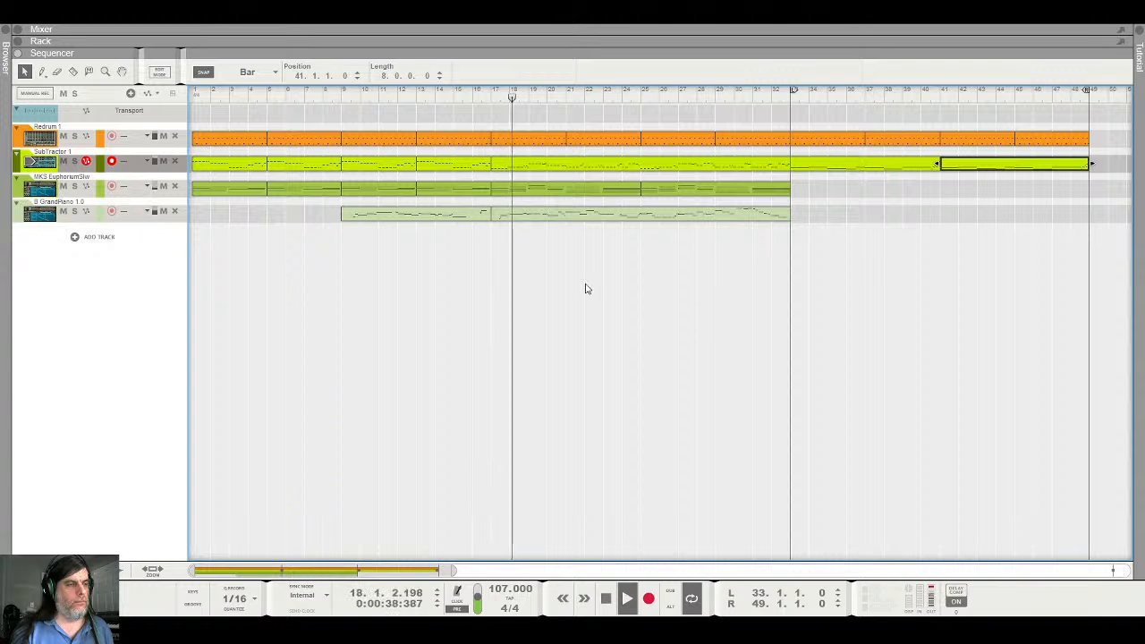
pyautogui.press('space')
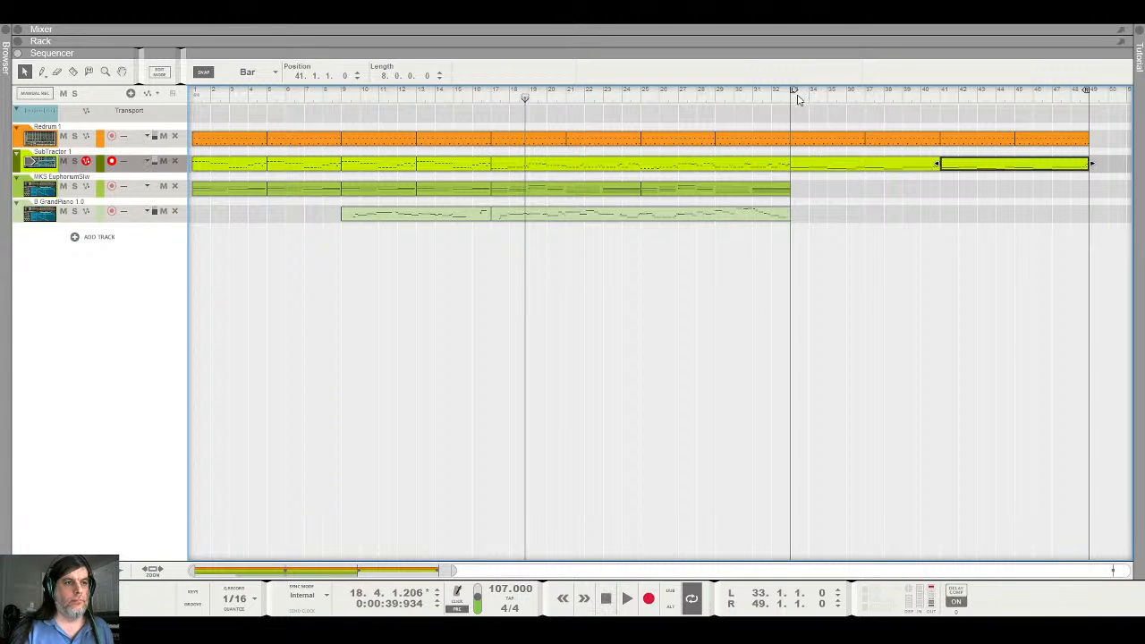
pyautogui.click(799, 97)
pyautogui.press('space')
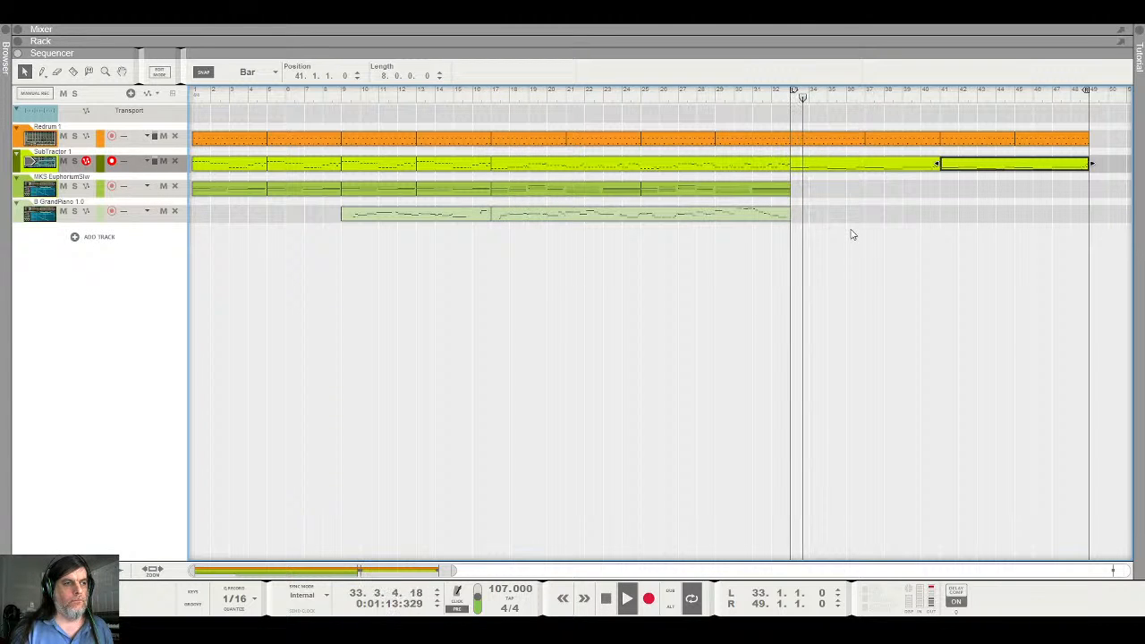
pyautogui.press('space')
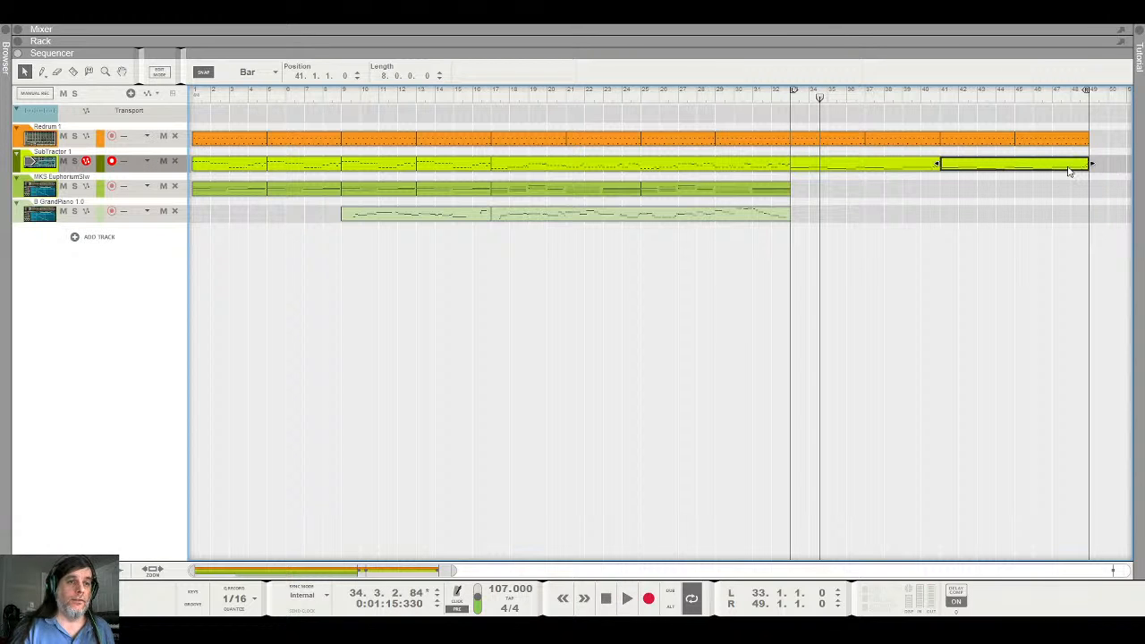
pyautogui.click(793, 101)
pyautogui.press('space')
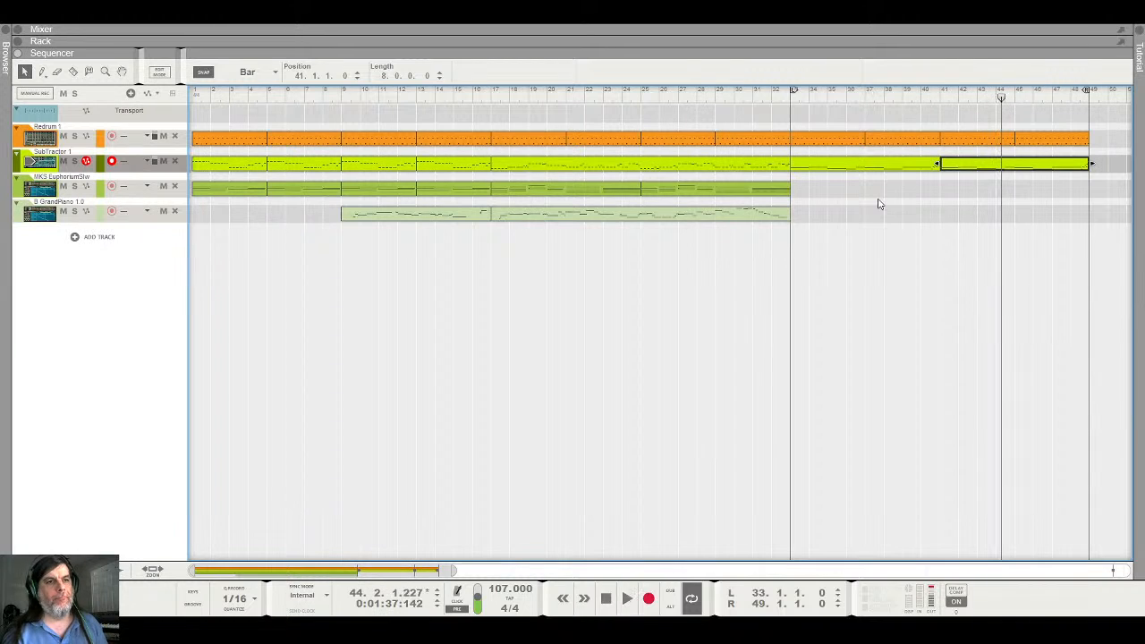
# Record a chord part on the MKS Euphorium track from bar 33 until just past bar 41
pyautogui.click(789, 100)
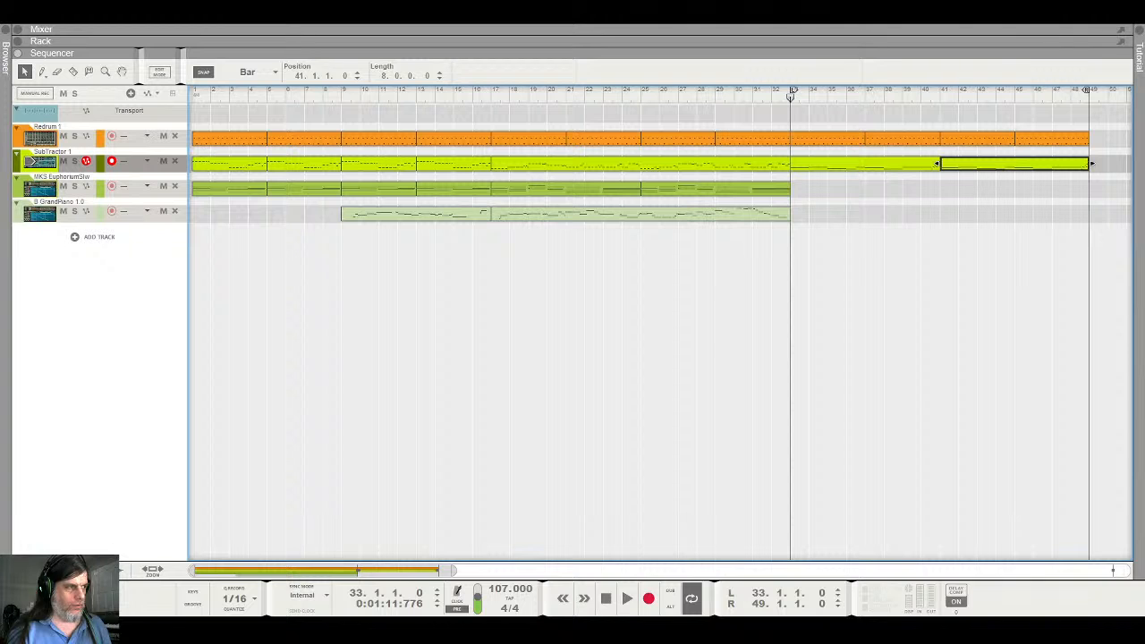
pyautogui.click(49, 189)
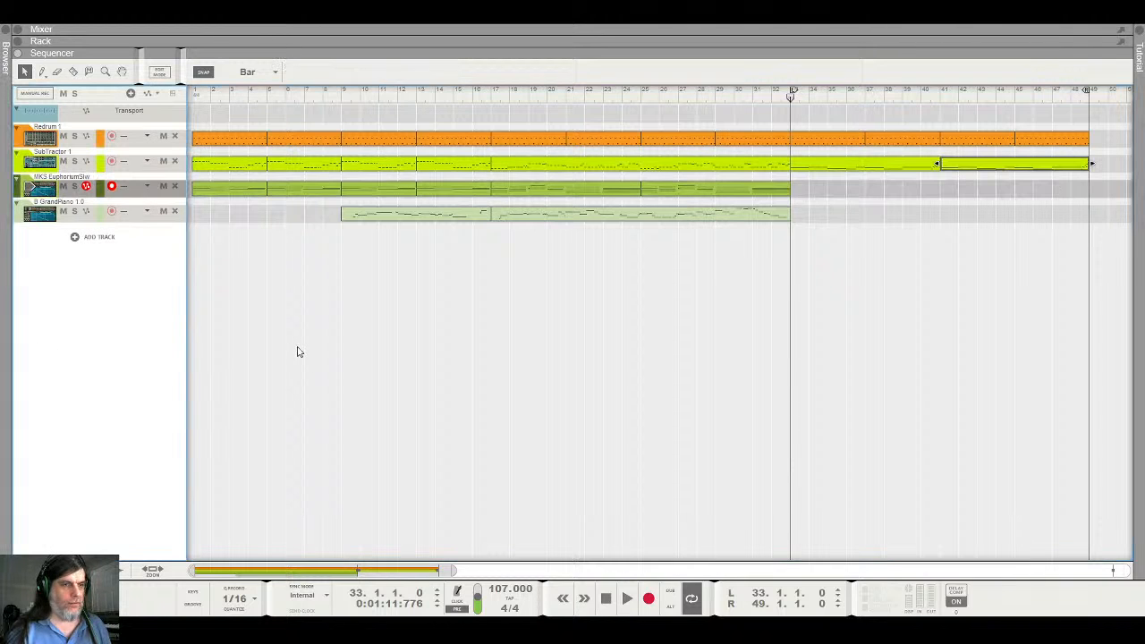
pyautogui.click(651, 598)
pyautogui.click(666, 500)
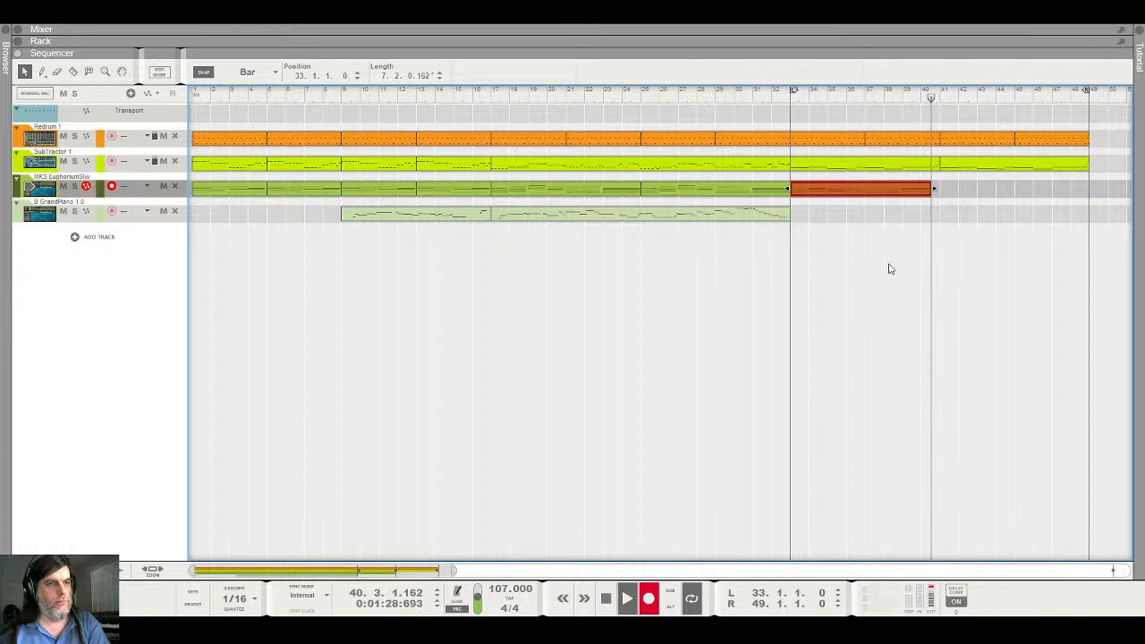
pyautogui.press('space')
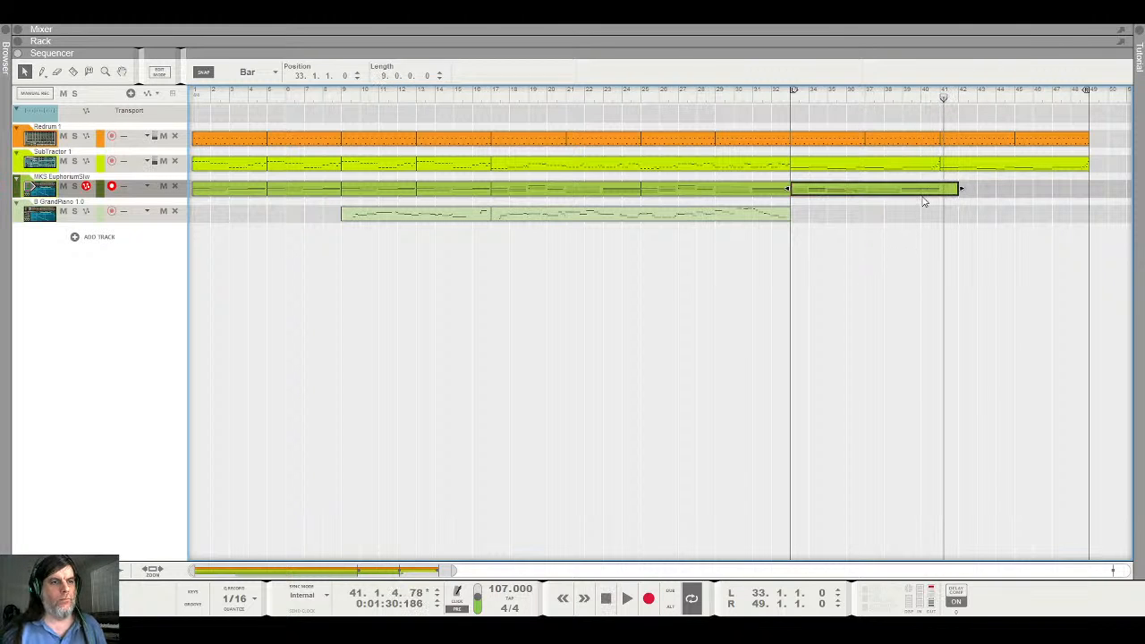
# Check the ends of the last recorded chord, trim the MKS Euphorium clip to eight bars and duplicate it to bar 41
pyautogui.doubleClick(952, 188)
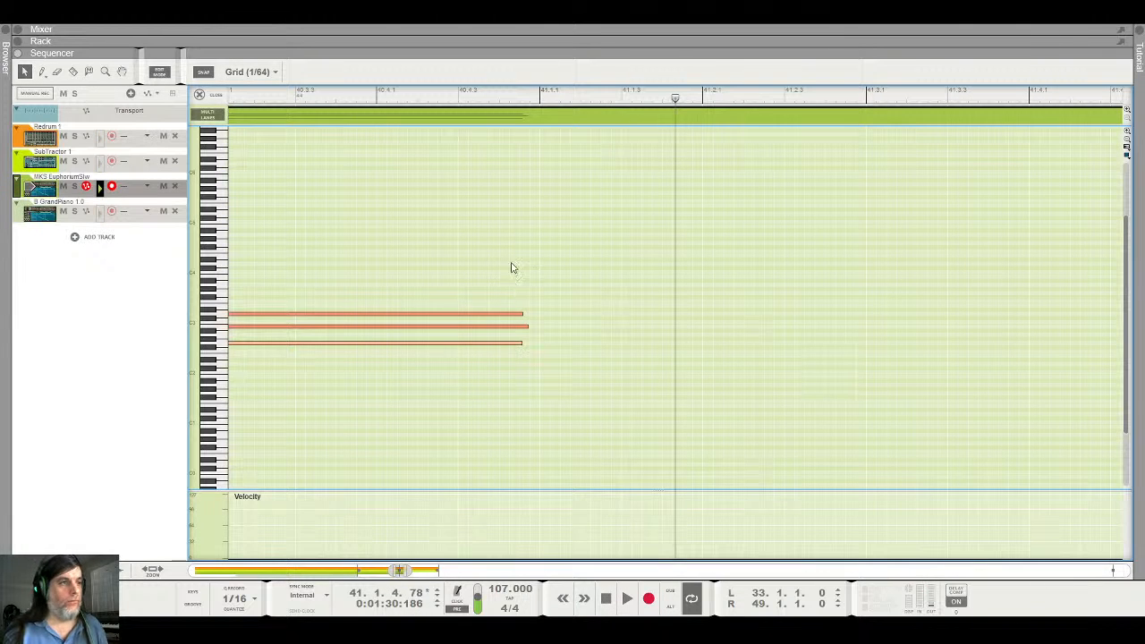
pyautogui.click(525, 328)
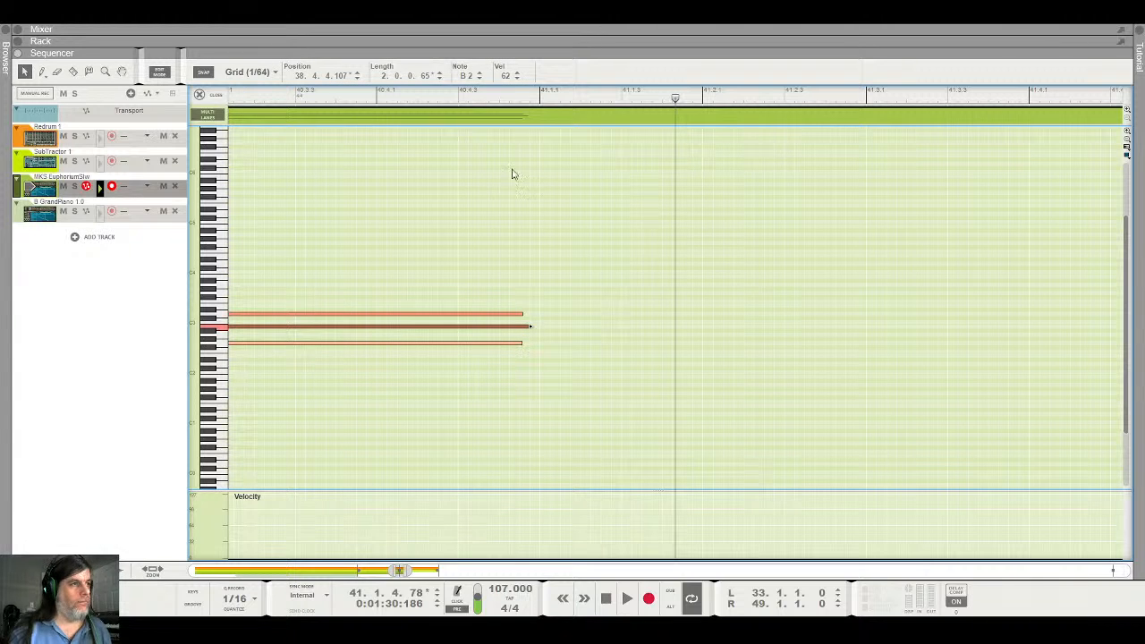
pyautogui.click(202, 94)
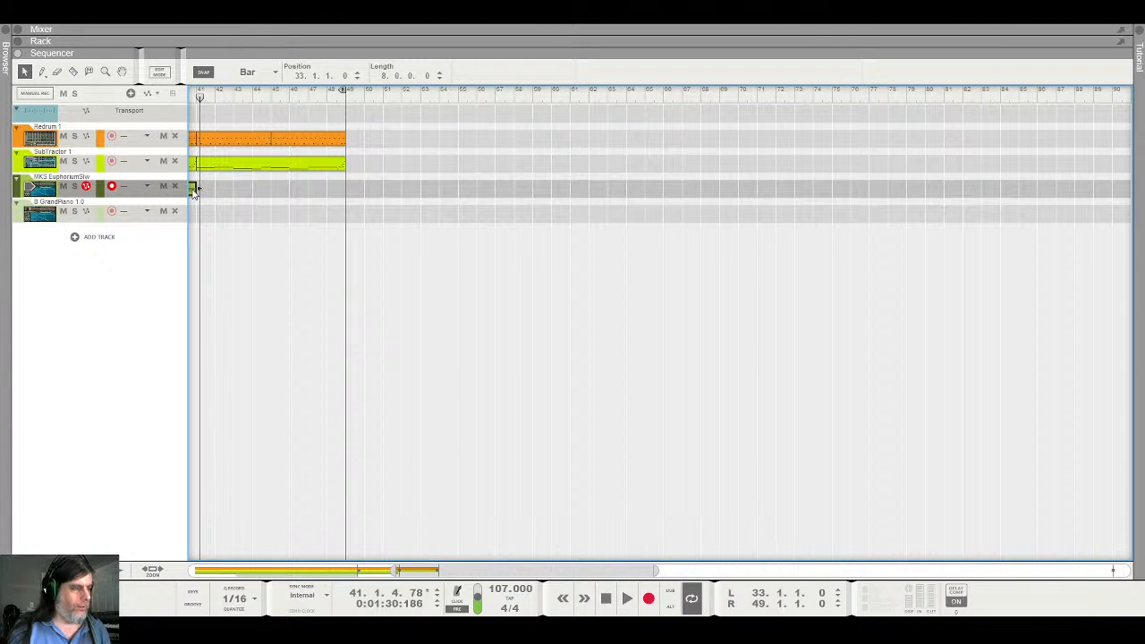
pyautogui.moveTo(195, 190); pyautogui.dragTo(347, 189)
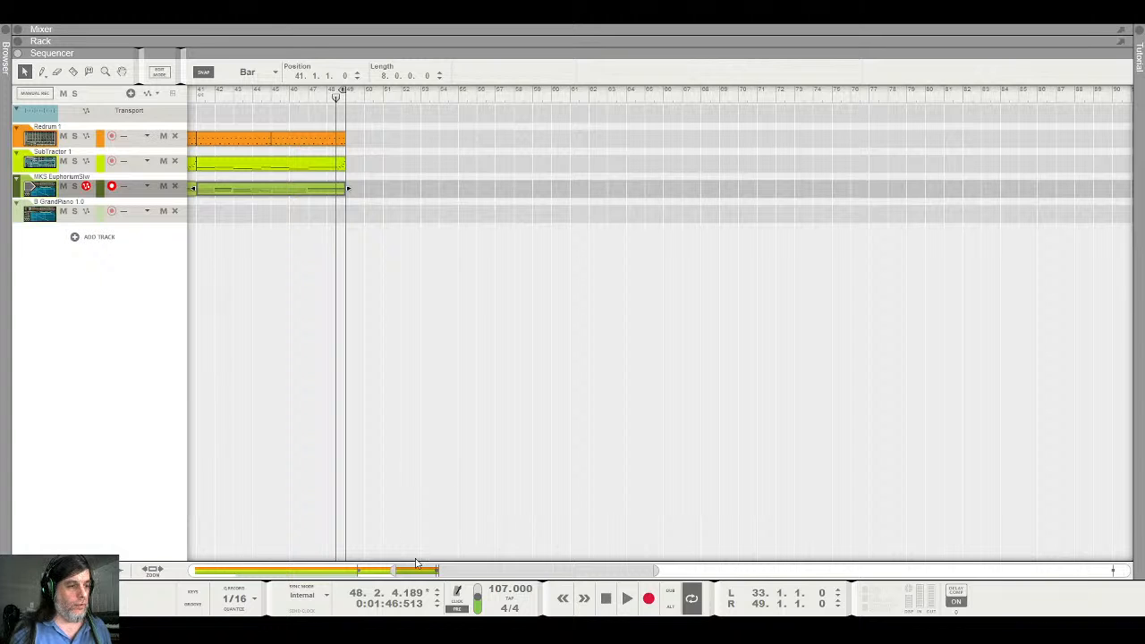
# Play the third section from bar 33 and make the grand piano track the active one
pyautogui.moveTo(420, 570); pyautogui.dragTo(272, 570)
pyautogui.click(590, 100)
pyautogui.press('space')
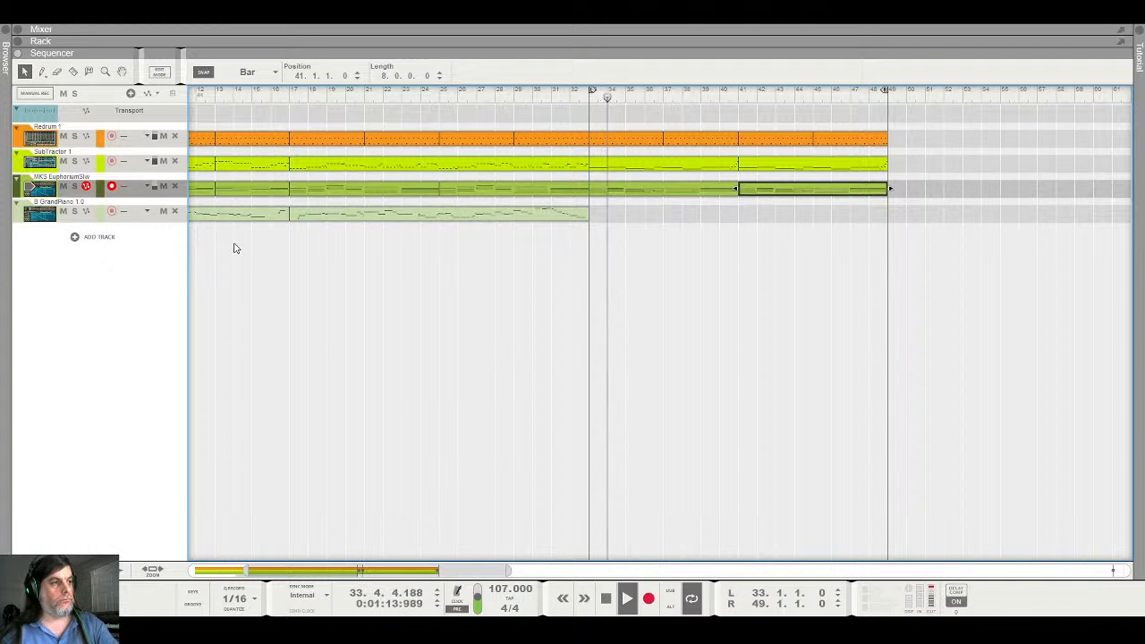
pyautogui.click(33, 219)
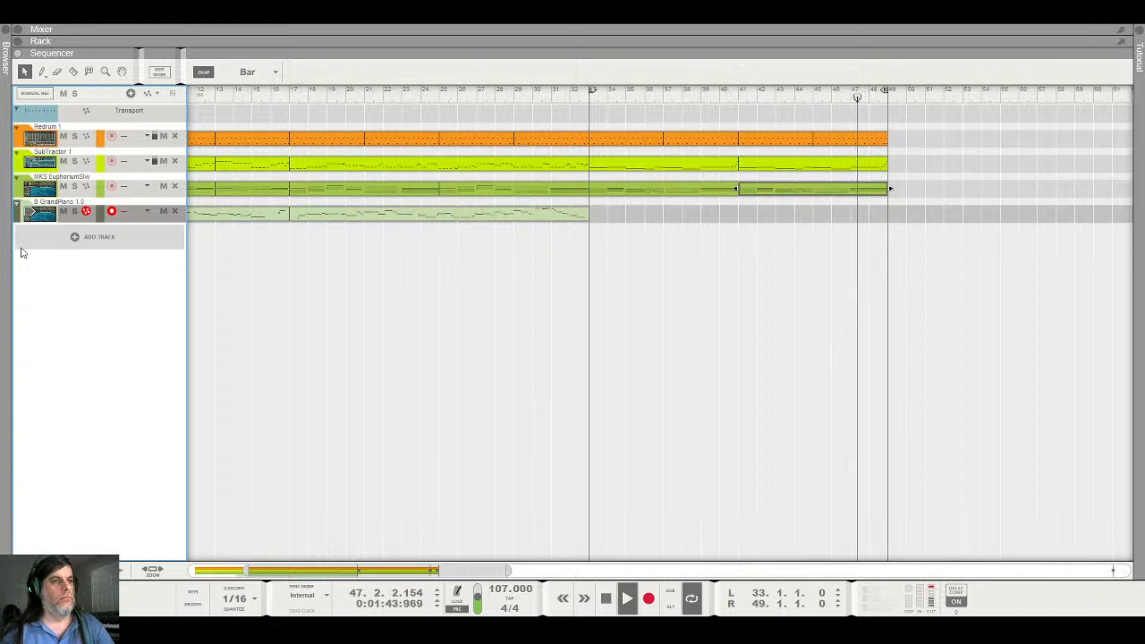
pyautogui.press('space')
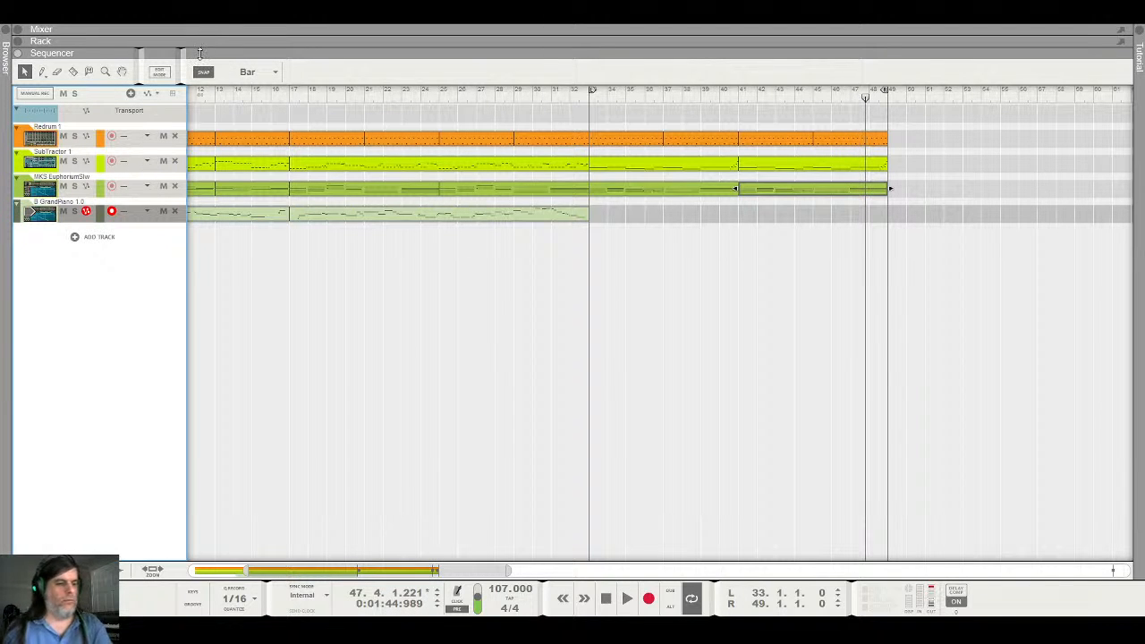
pyautogui.click(589, 107)
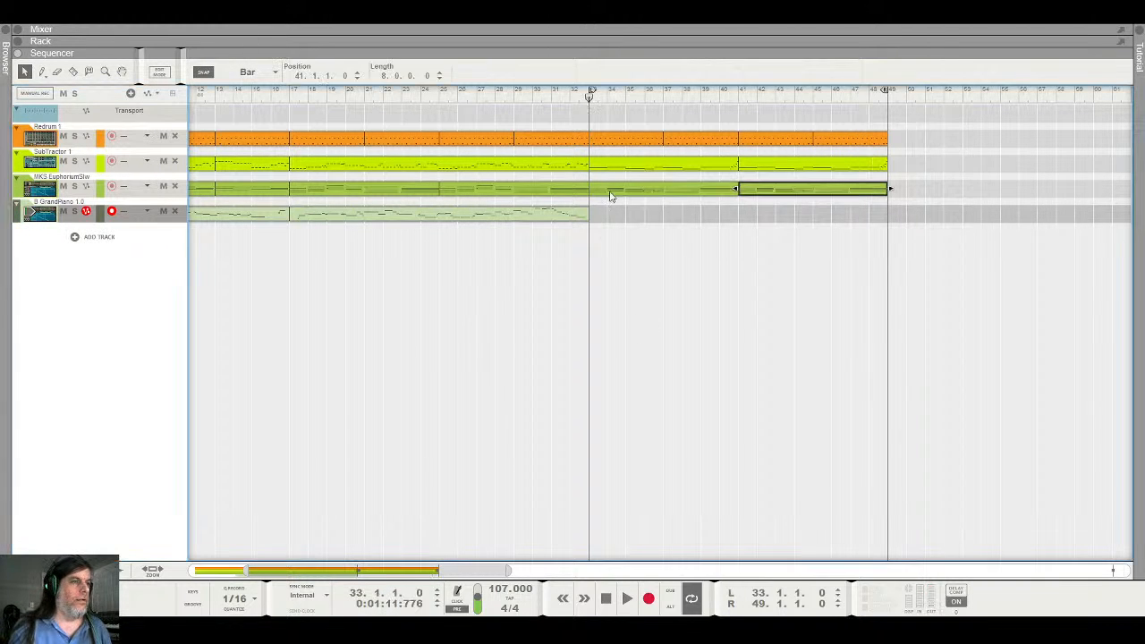
pyautogui.click(650, 601)
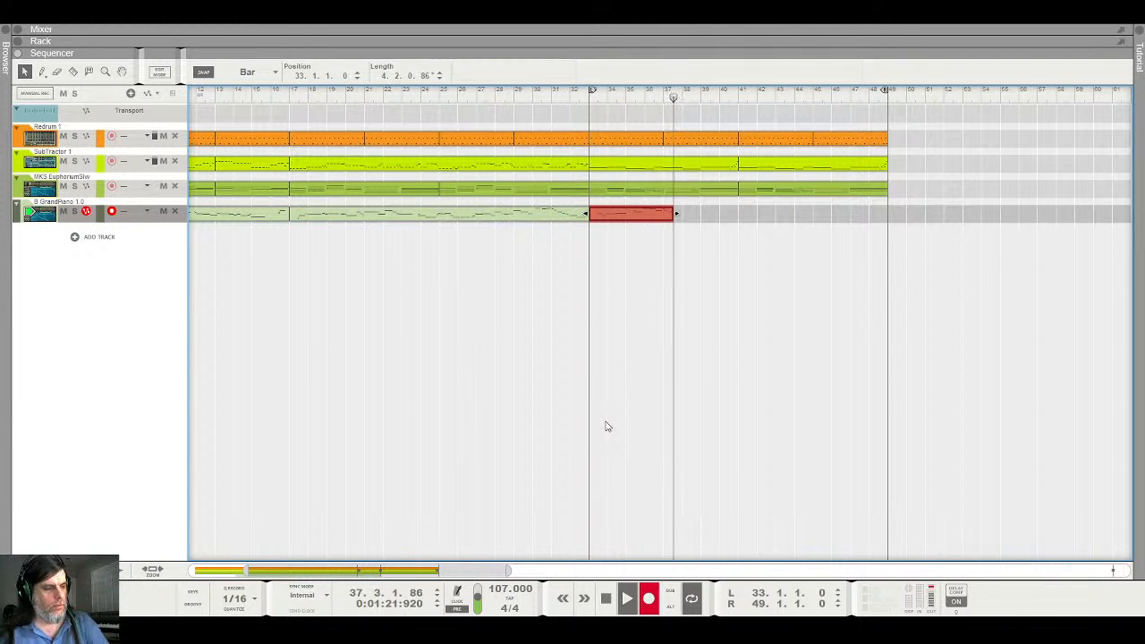
pyautogui.press('space')
pyautogui.press('Delete')
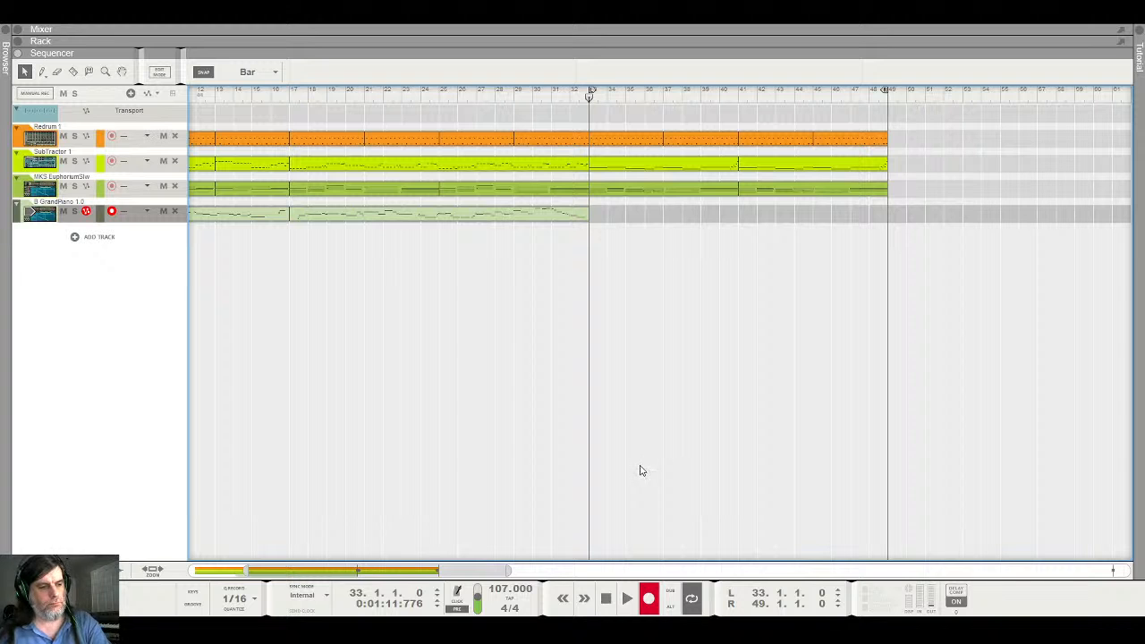
# Record a 16-bar grand piano melody from bar 33 to bar 49 and show the rack while it plays back
pyautogui.hotkey('ctrl', 'Return')
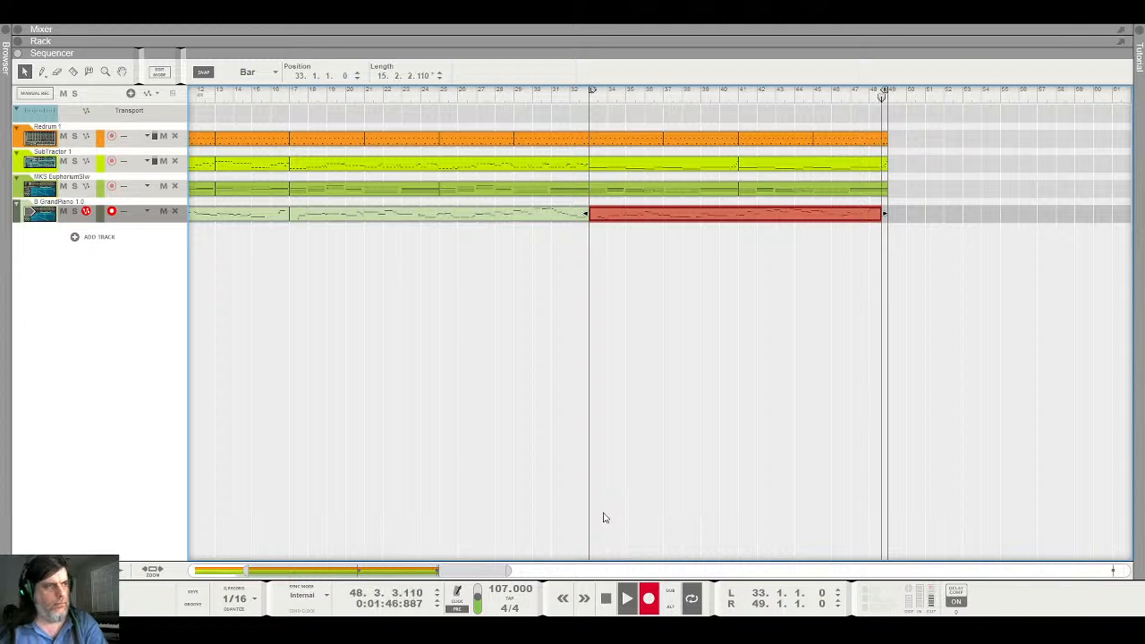
pyautogui.press('space')
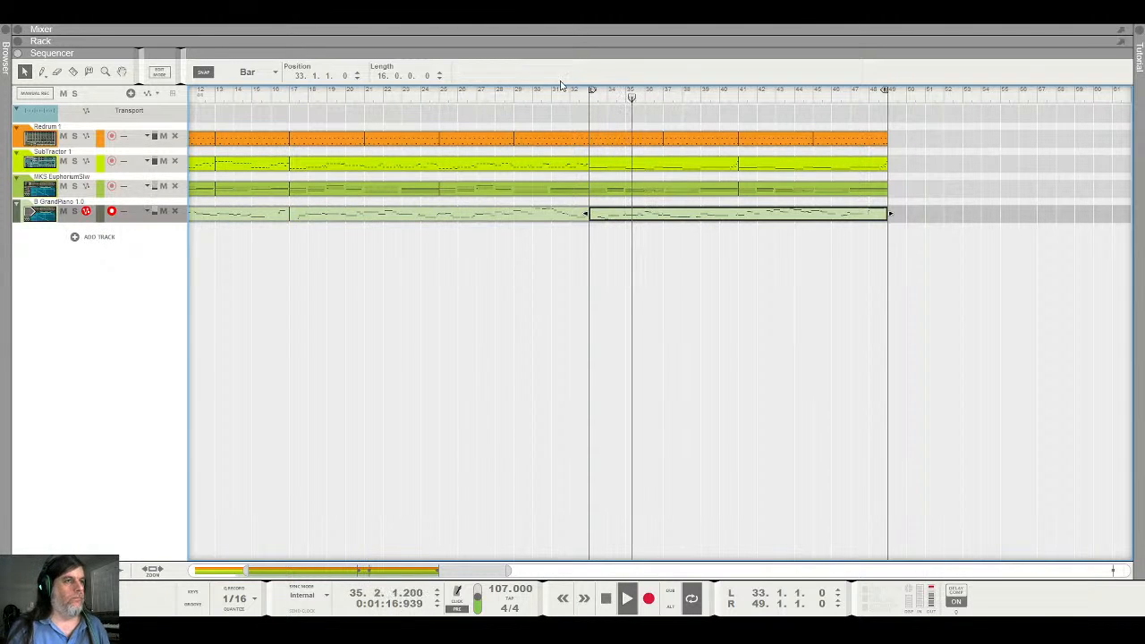
pyautogui.doubleClick(557, 41)
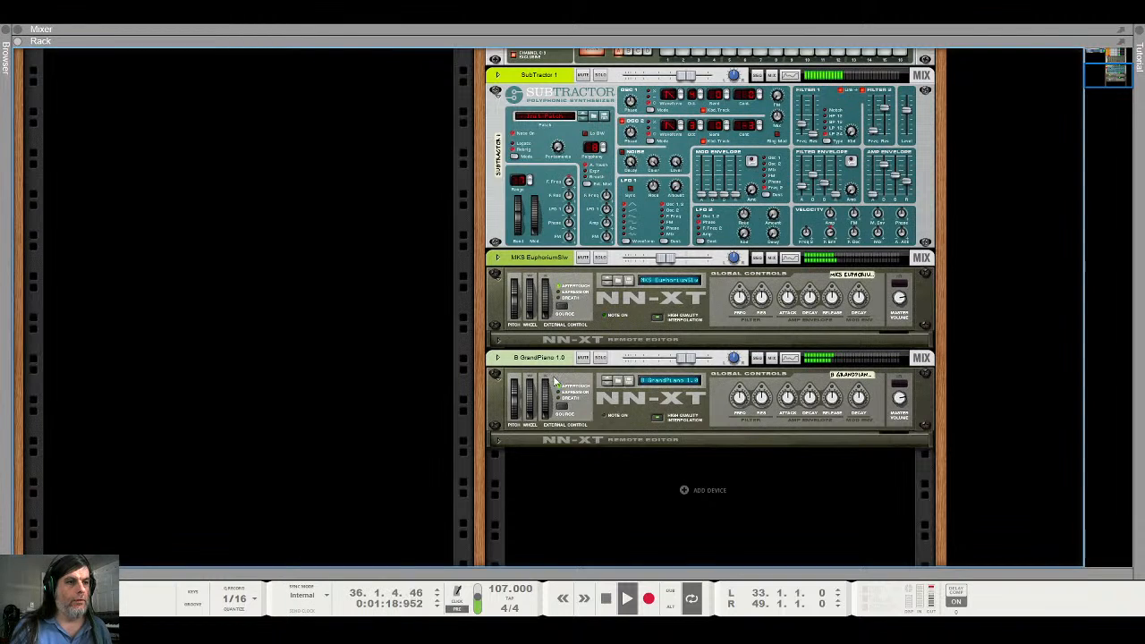
# Raise the MKS Euphorium channel level slightly in the rack, return to the sequencer and stop playback
pyautogui.click(665, 260)
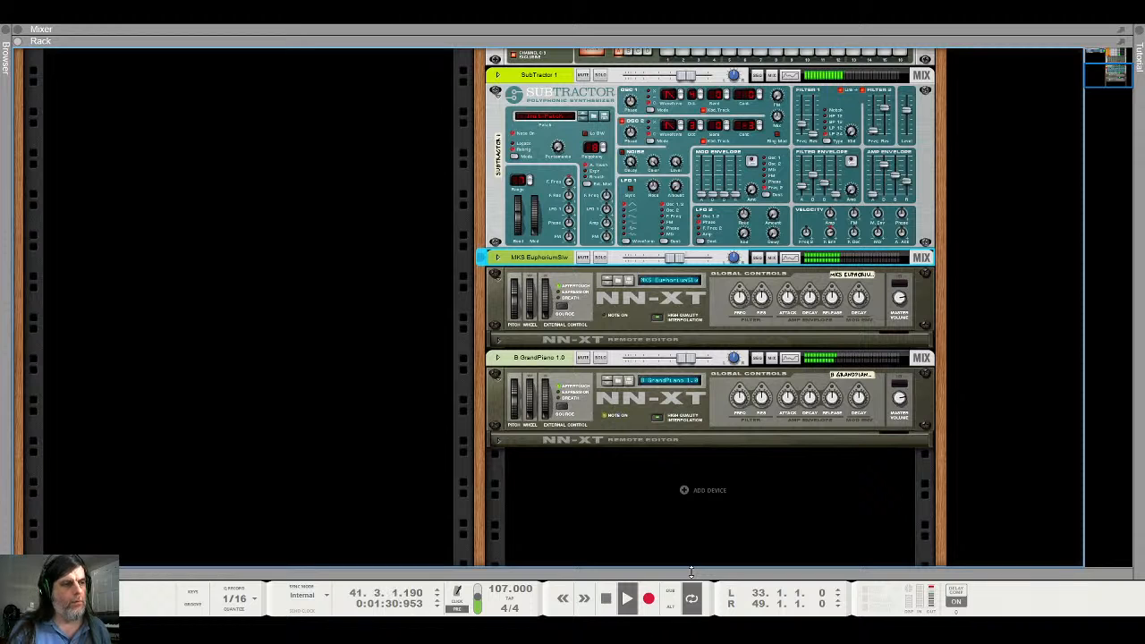
pyautogui.press('F7')
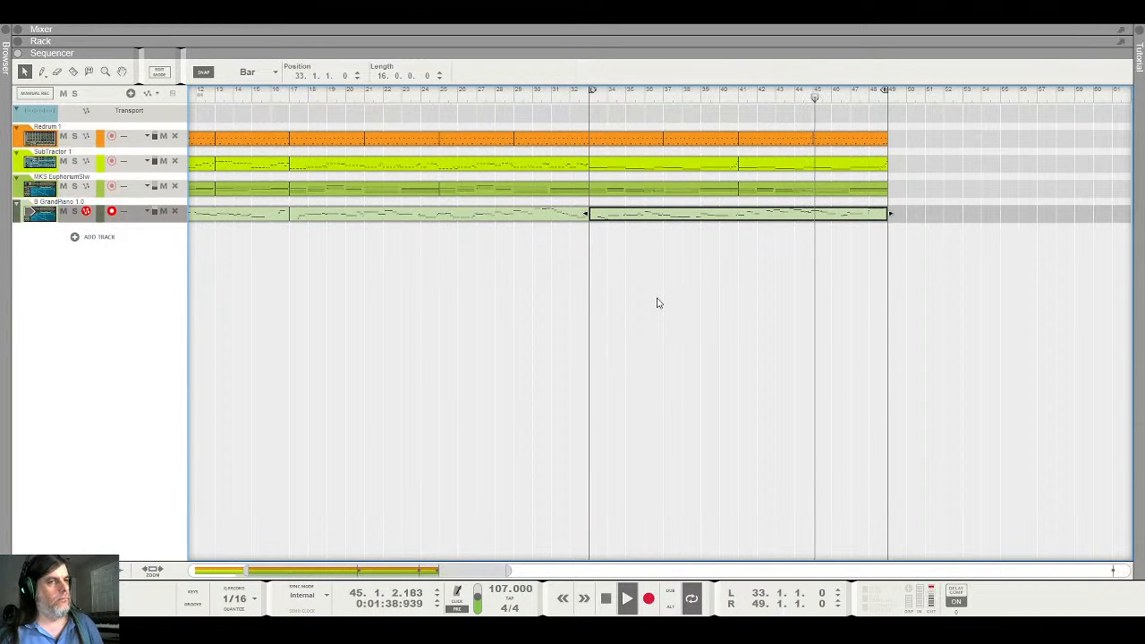
pyautogui.press('space')
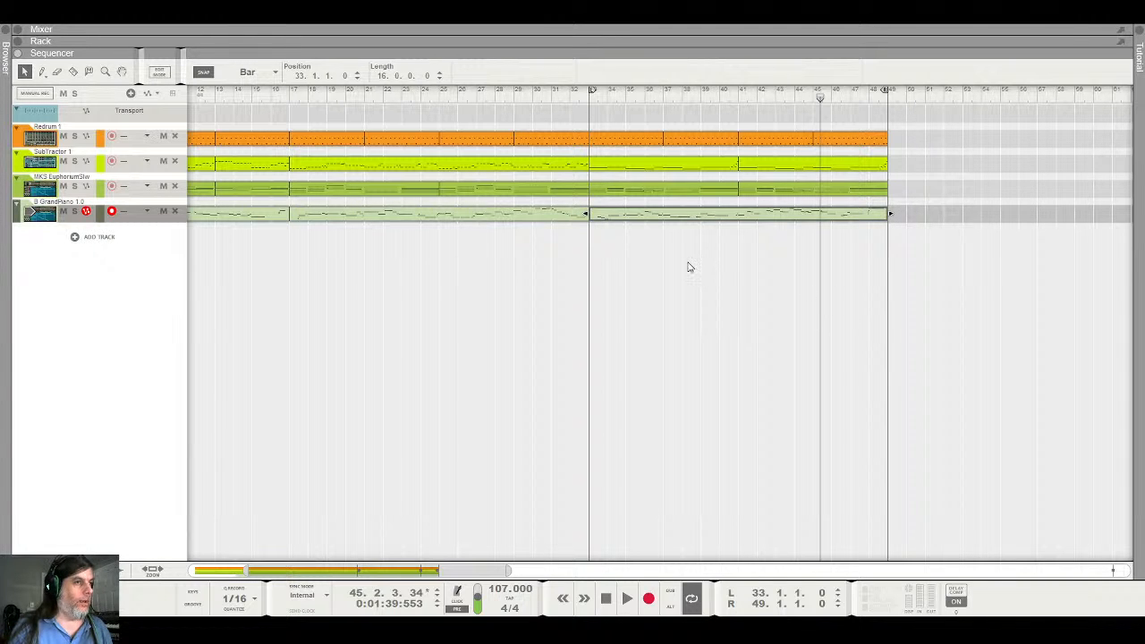
# Delete the Redrum clips from bar 37 to bar 49, keeping the four-bar clip at bar 33
pyautogui.click(619, 140)
pyautogui.click(718, 146)
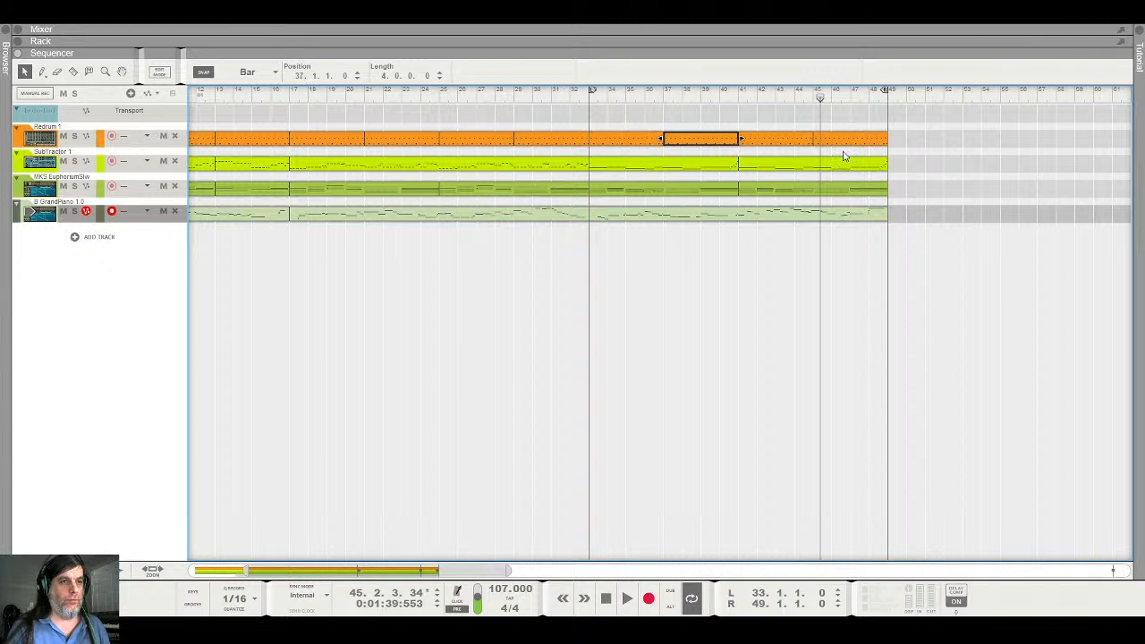
pyautogui.keyDown('shift'); pyautogui.click(855, 140); pyautogui.keyUp('shift')
pyautogui.press('Delete')
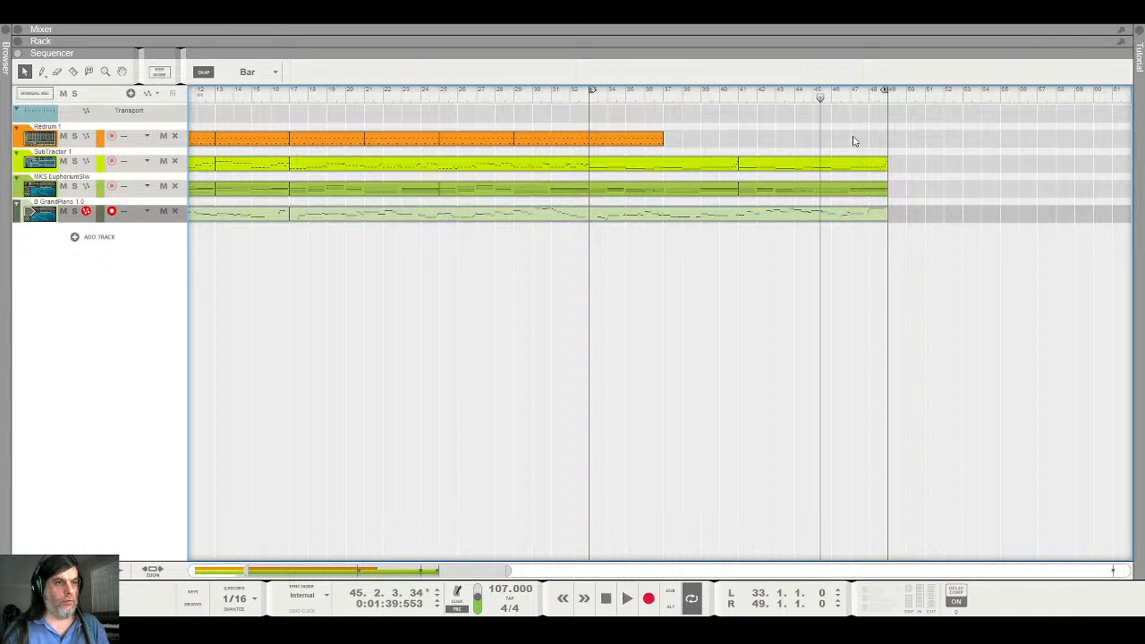
# Open the Redrum clip at bar 33, show the rack and audition Hh_Brassic.wav from the 05_HiHats samples for Redrum channel 7
pyautogui.doubleClick(640, 141)
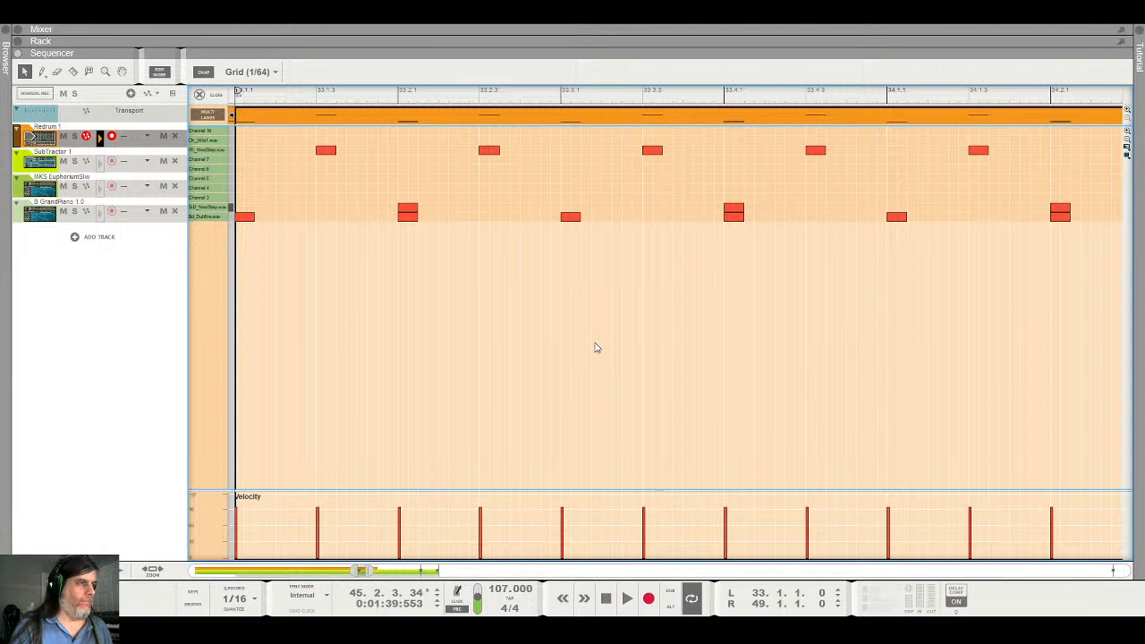
pyautogui.doubleClick(542, 44)
pyautogui.scroll(4, 631, 391)
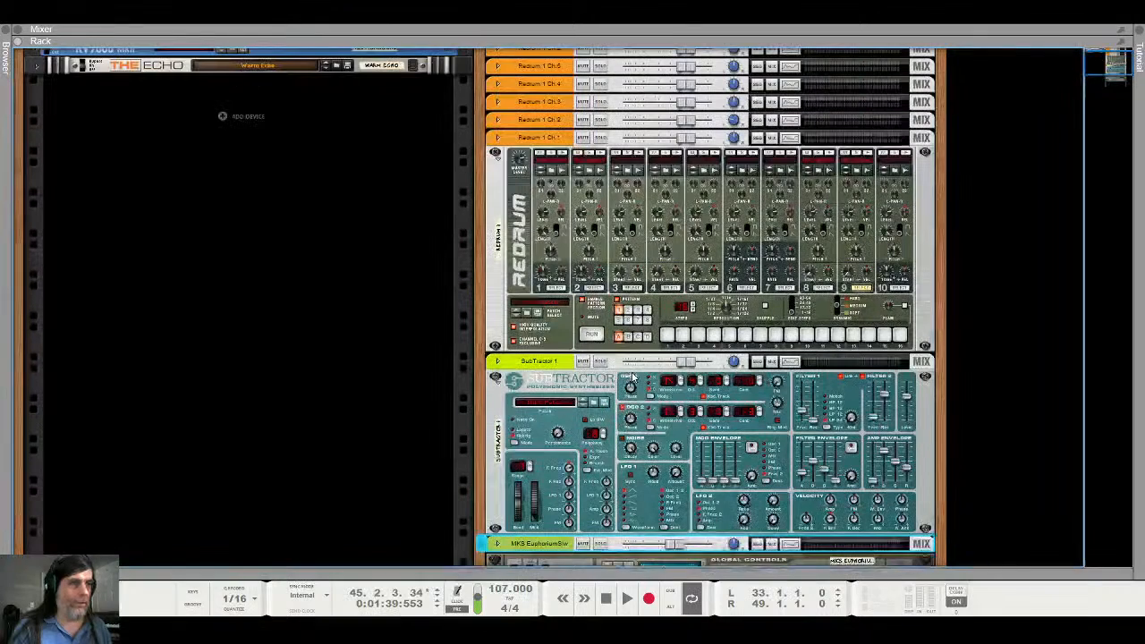
pyautogui.click(783, 178)
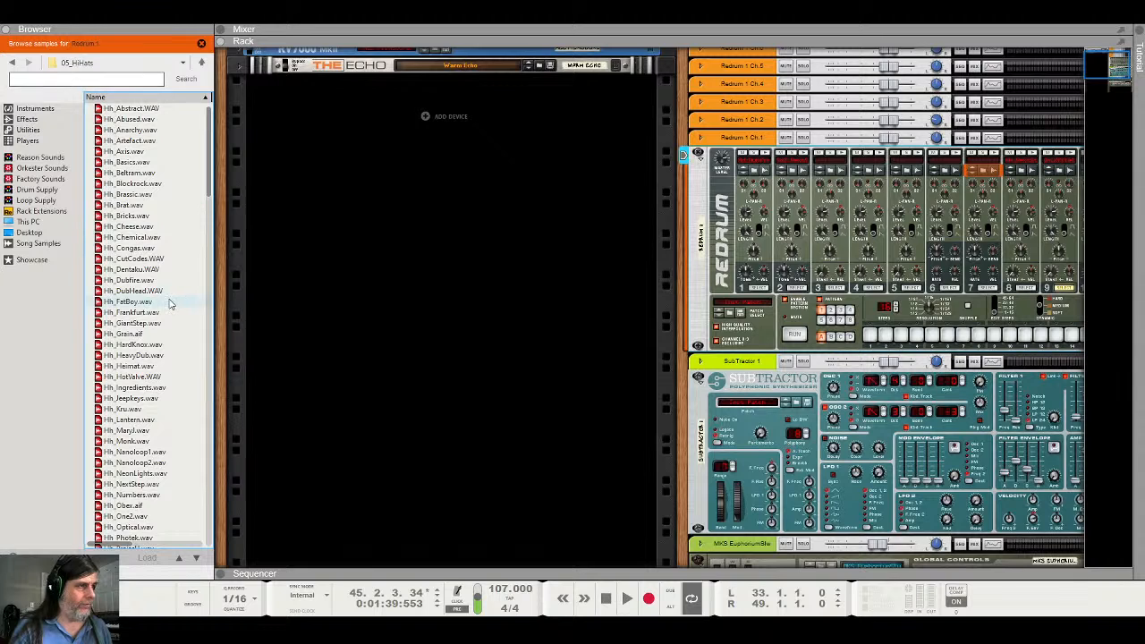
pyautogui.click(149, 195)
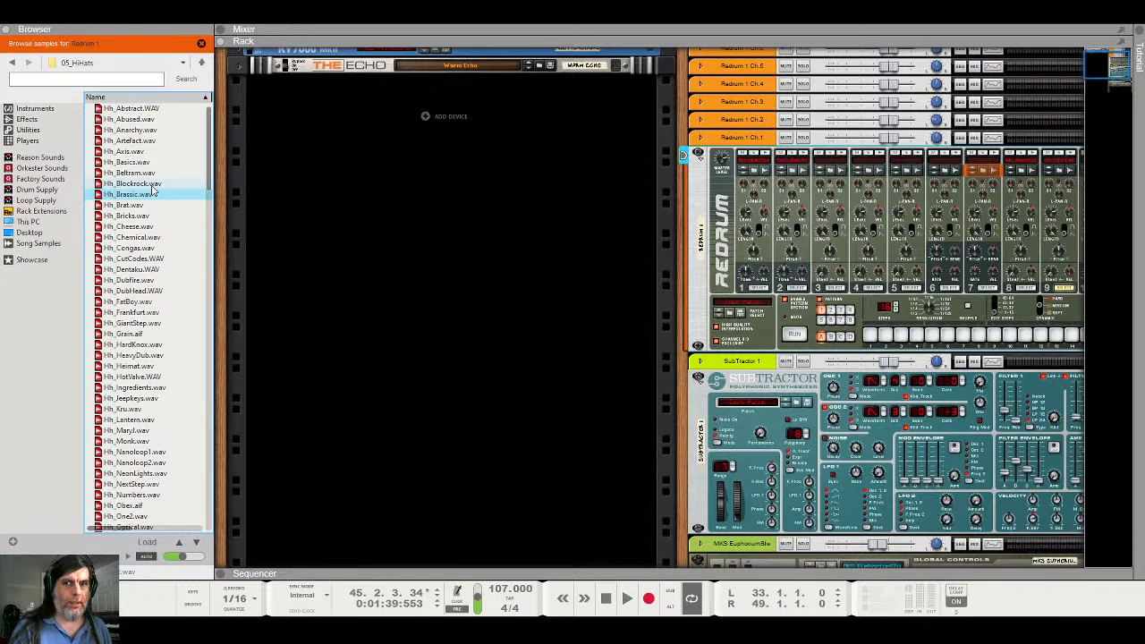
# Load Hh_Brassic.wav into Redrum channel 7 and return to the sequencer's drum note editor
pyautogui.click(1034, 173)
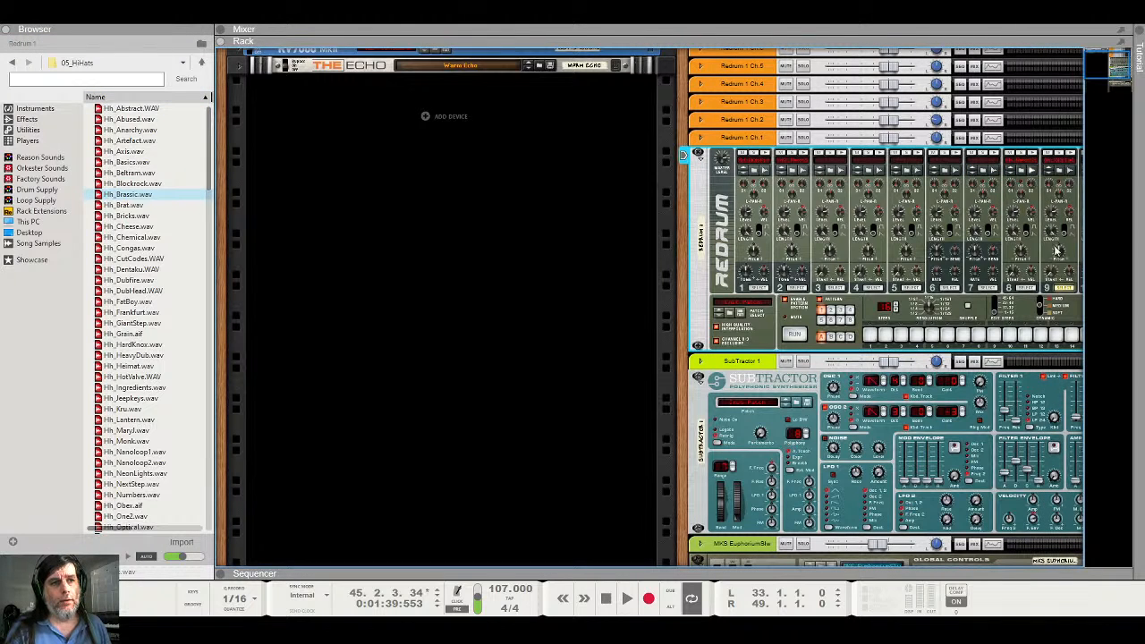
pyautogui.click(1016, 251)
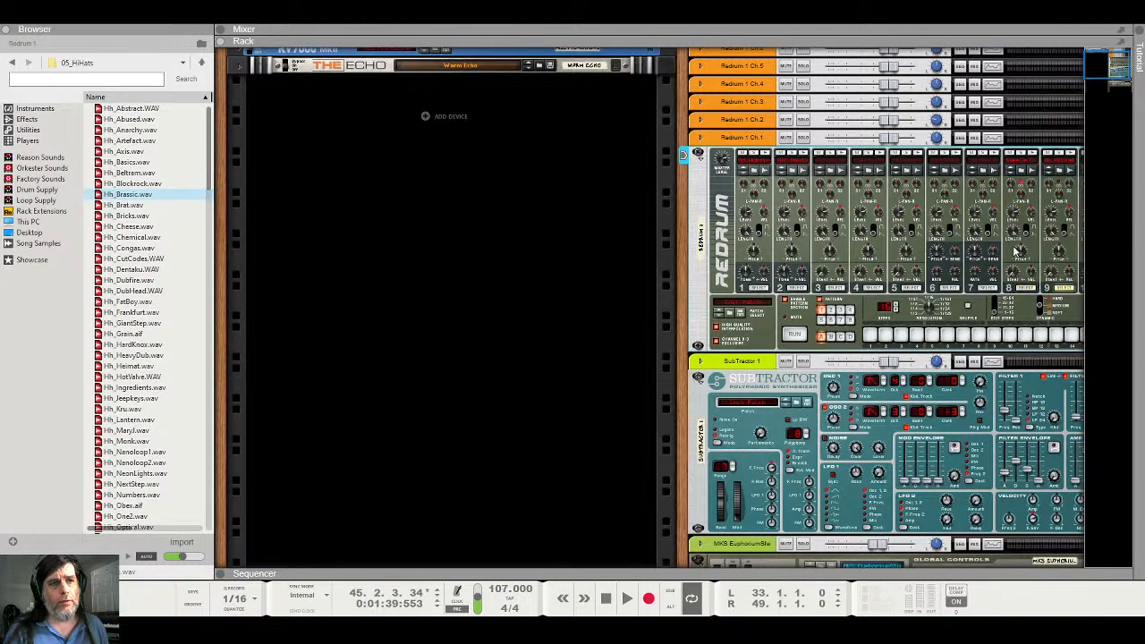
pyautogui.click(1034, 153)
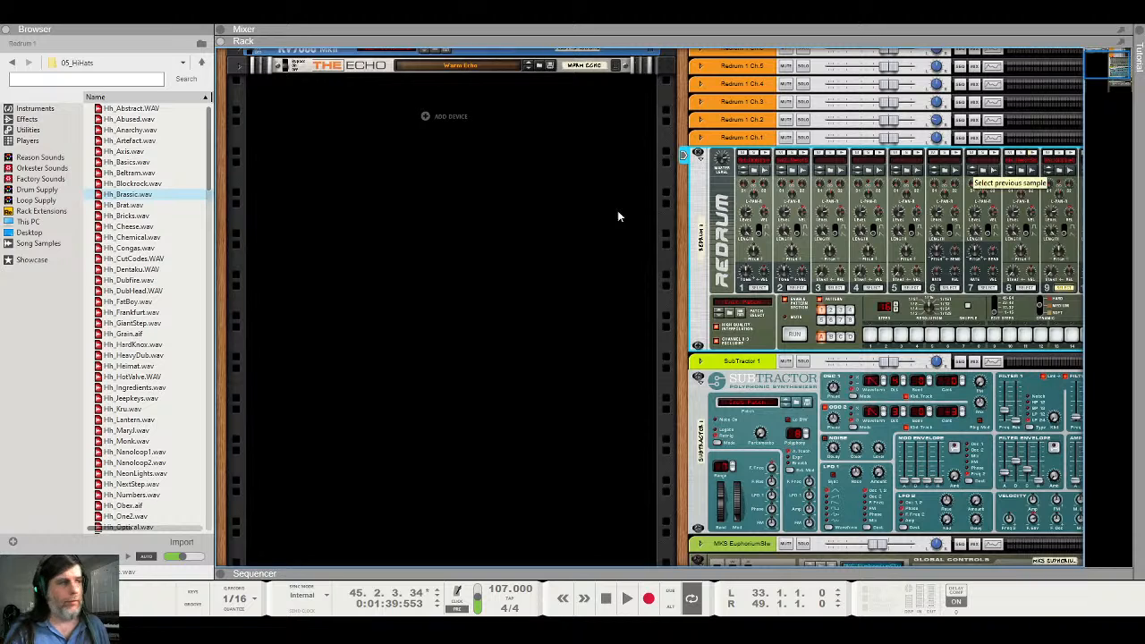
pyautogui.click(142, 192)
pyautogui.moveTo(129, 200); pyautogui.dragTo(989, 179)
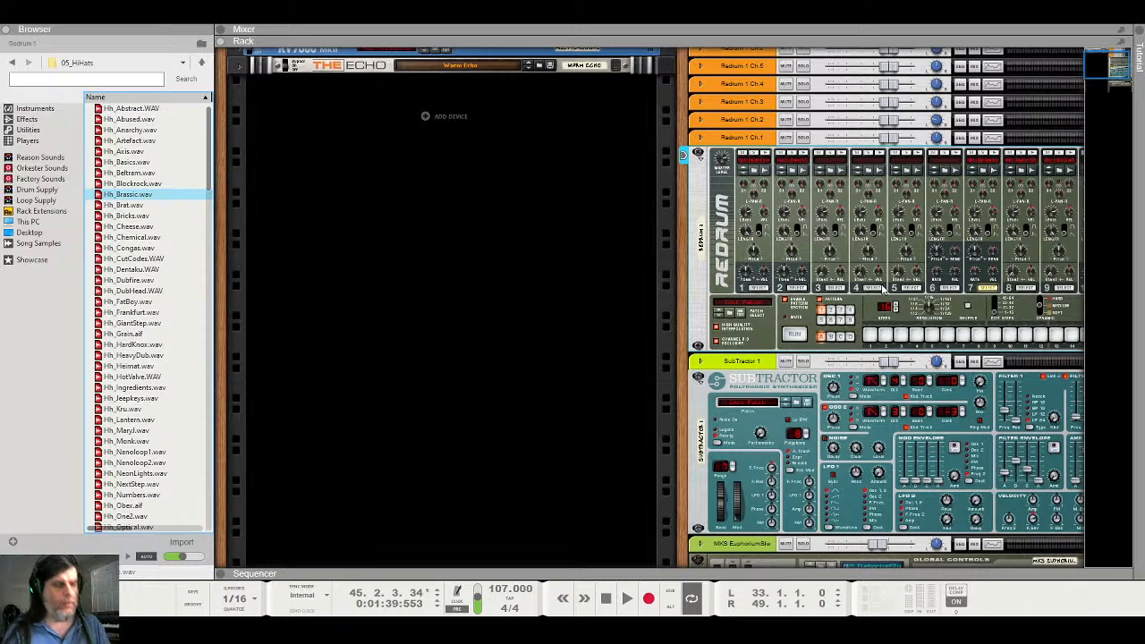
pyautogui.hotkey('F5', 'F6', 'F7')
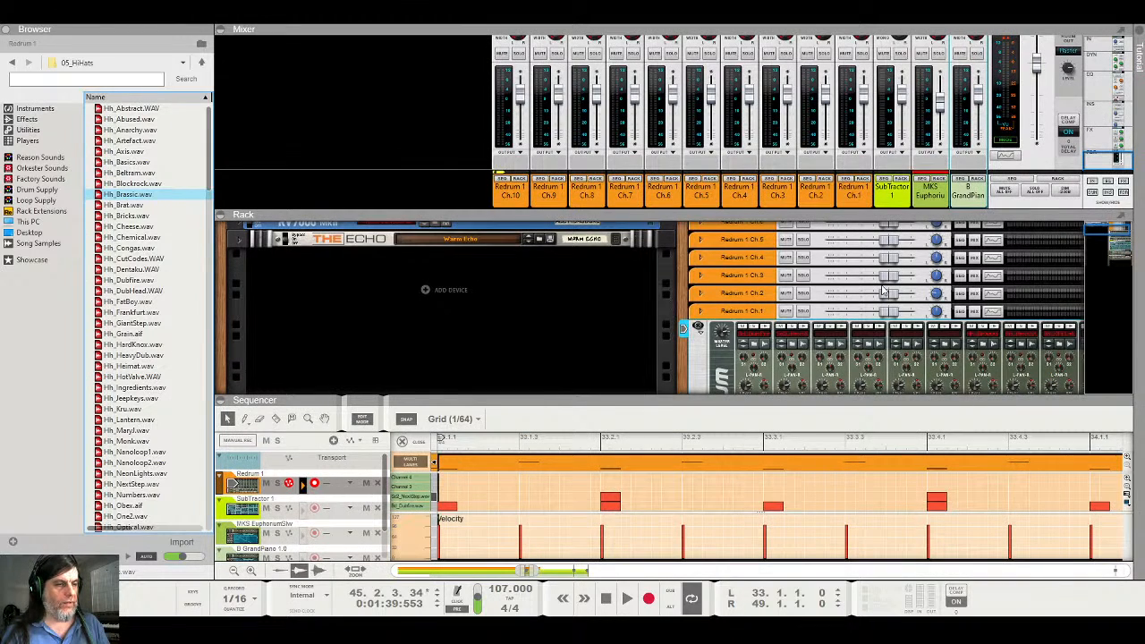
pyautogui.press('F5')
pyautogui.press('F6')
pyautogui.press('F7')
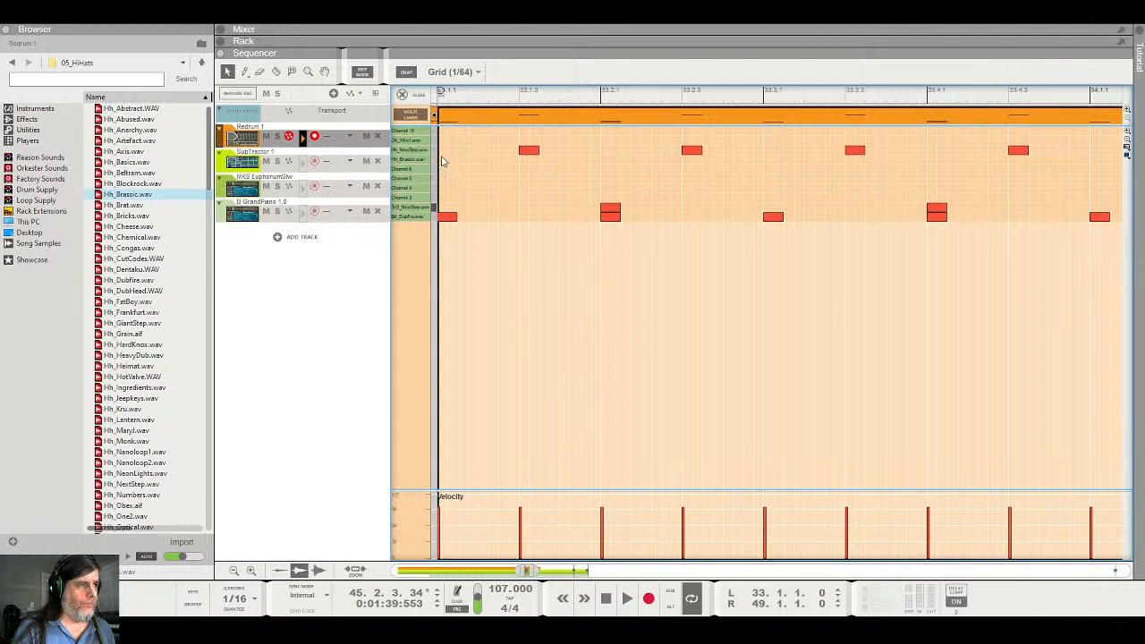
pyautogui.click(442, 159)
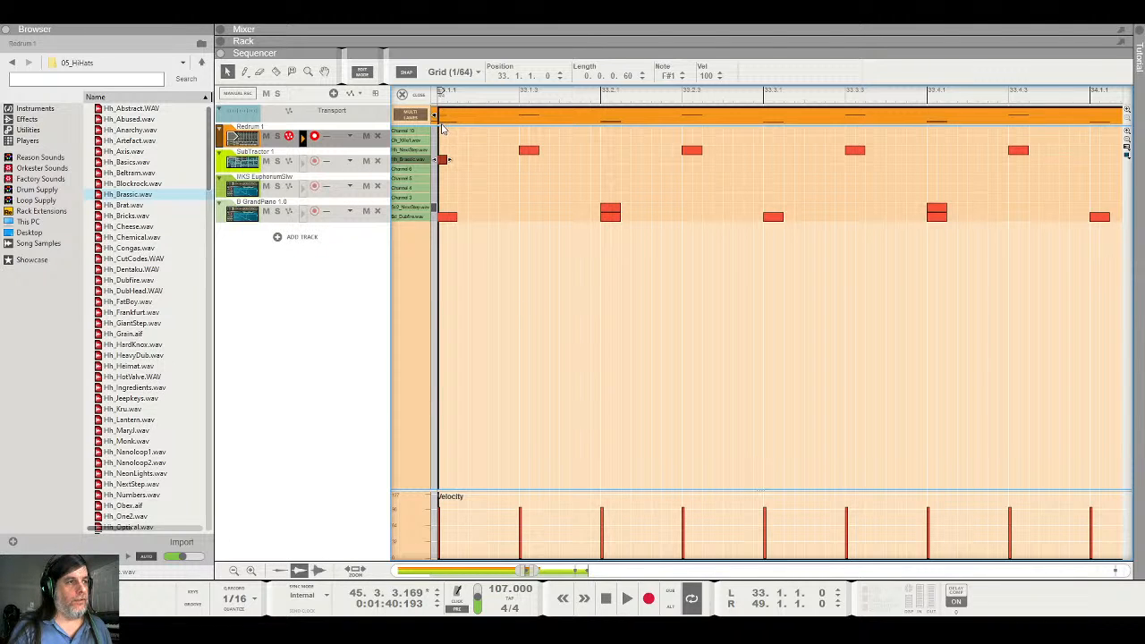
pyautogui.press('Delete')
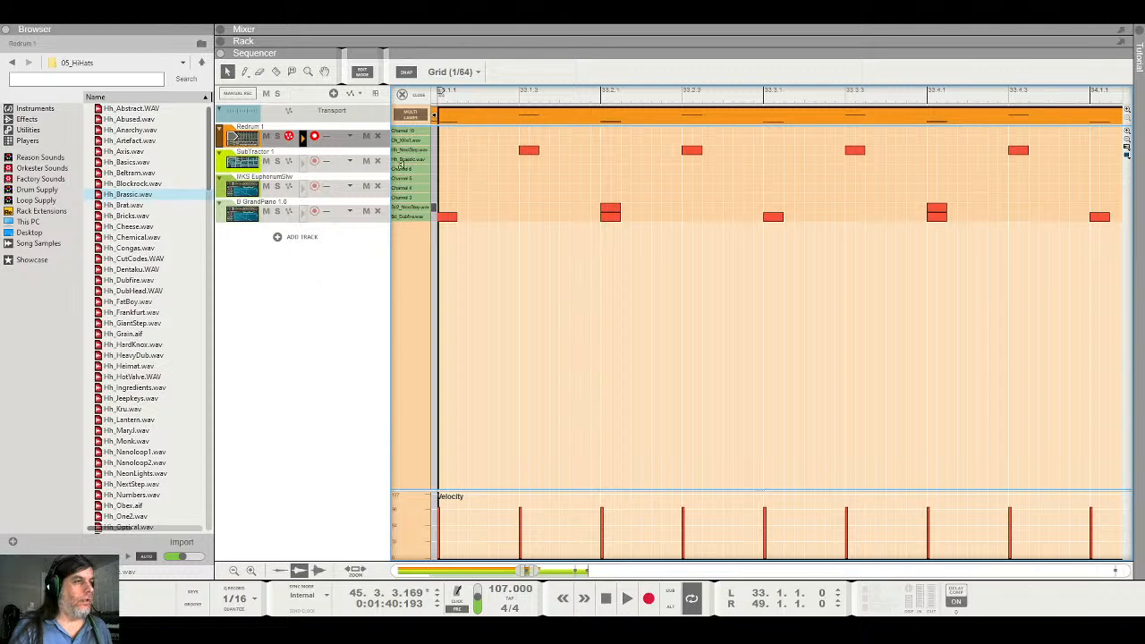
pyautogui.click(410, 94)
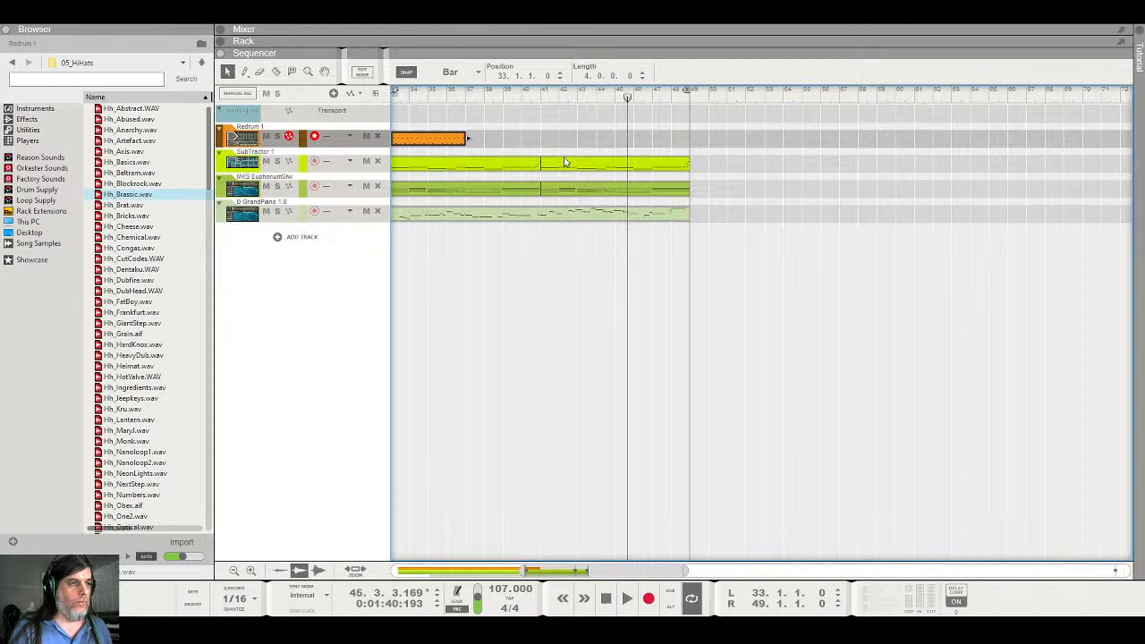
pyautogui.doubleClick(452, 141)
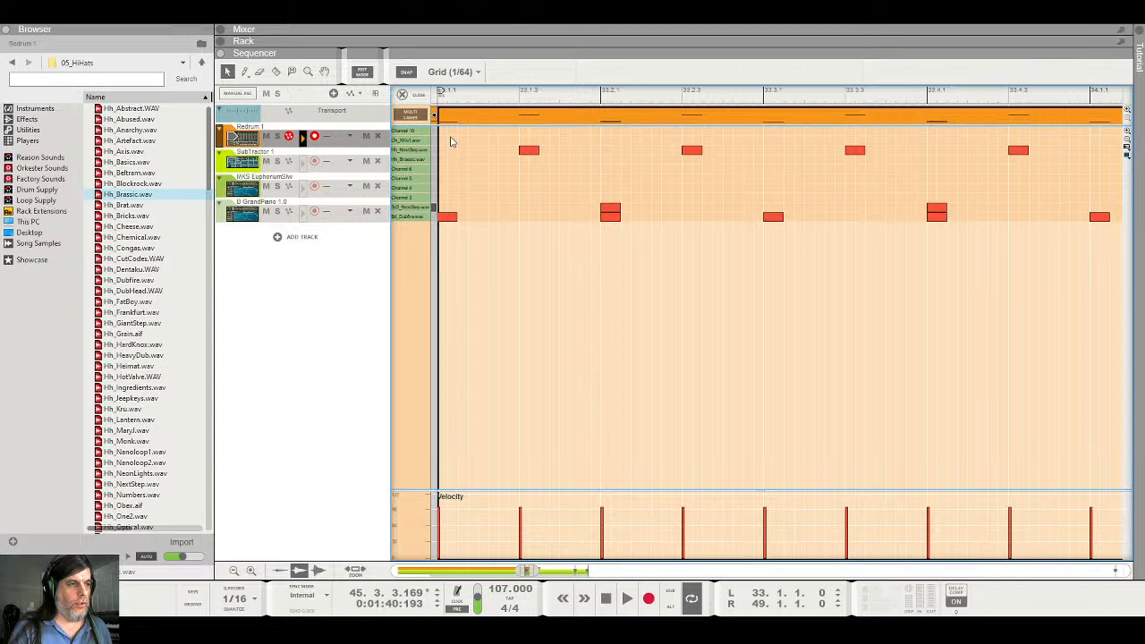
pyautogui.click(409, 95)
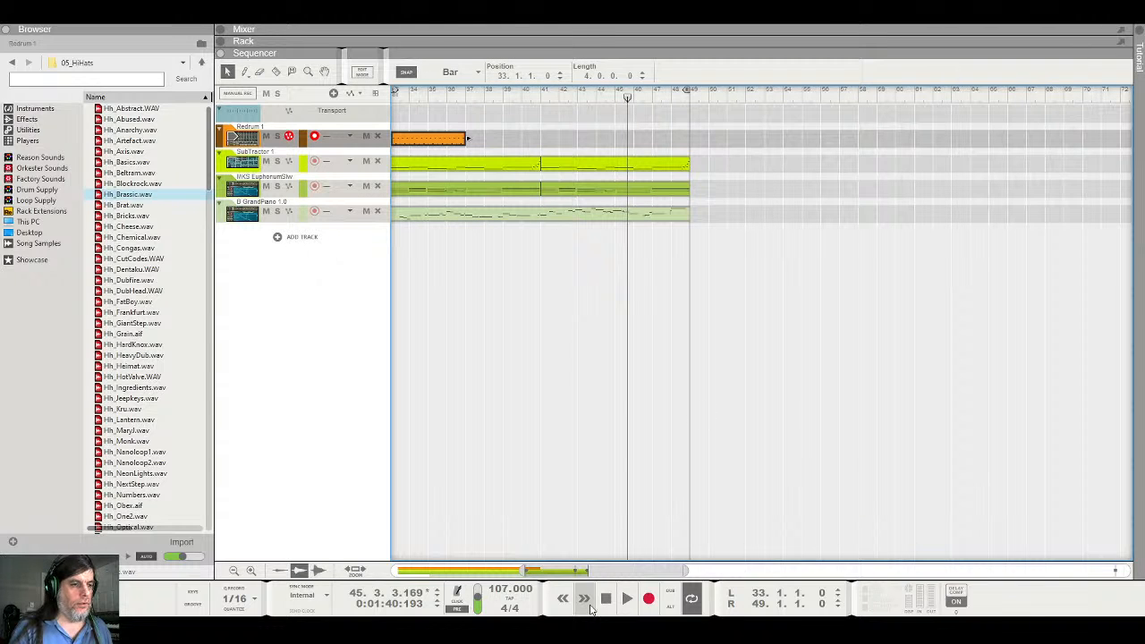
# Move the playhead to bar 33, reopen the Redrum clip and add a 1/64 Hh_Brassic note at its start while testing playback
pyautogui.moveTo(561, 571); pyautogui.dragTo(536, 571)
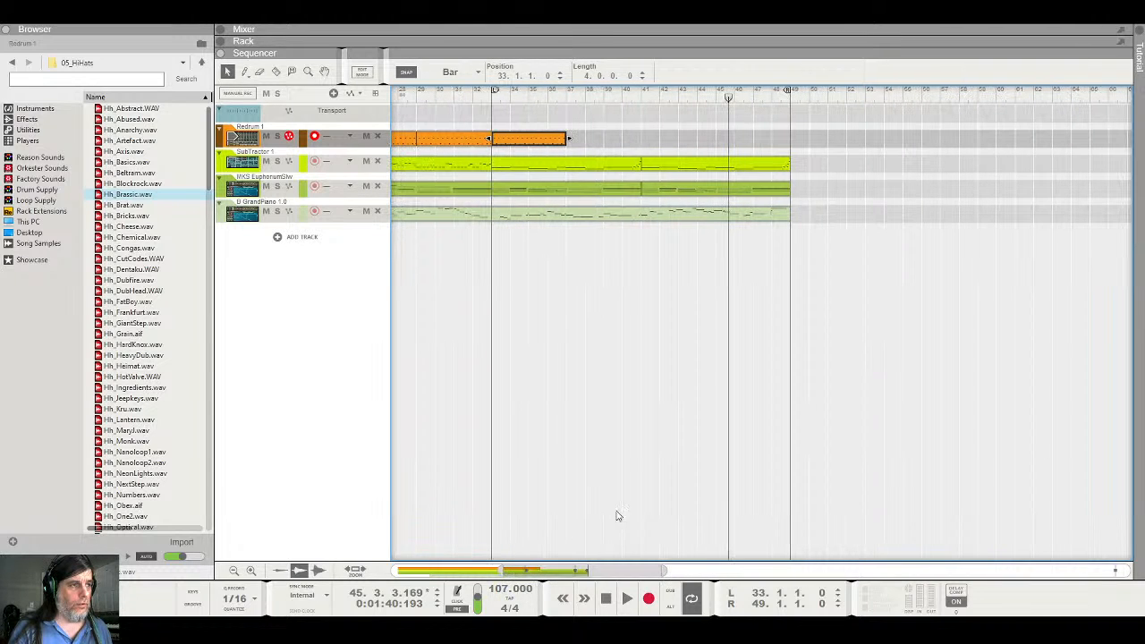
pyautogui.click(492, 97)
pyautogui.doubleClick(524, 141)
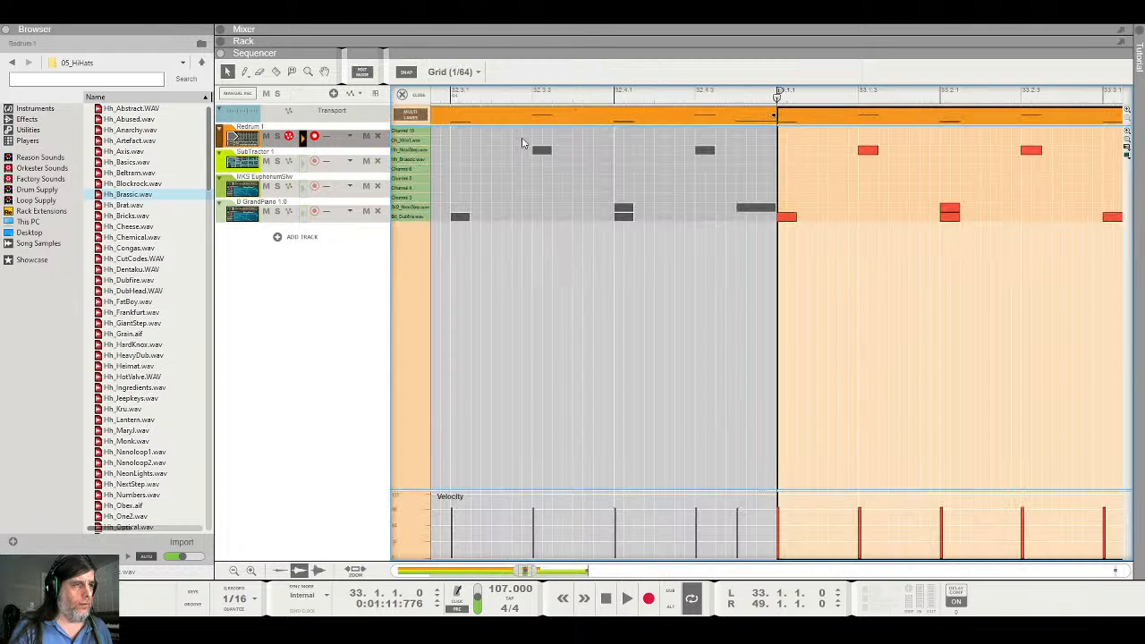
pyautogui.click(781, 160)
pyautogui.press('space')
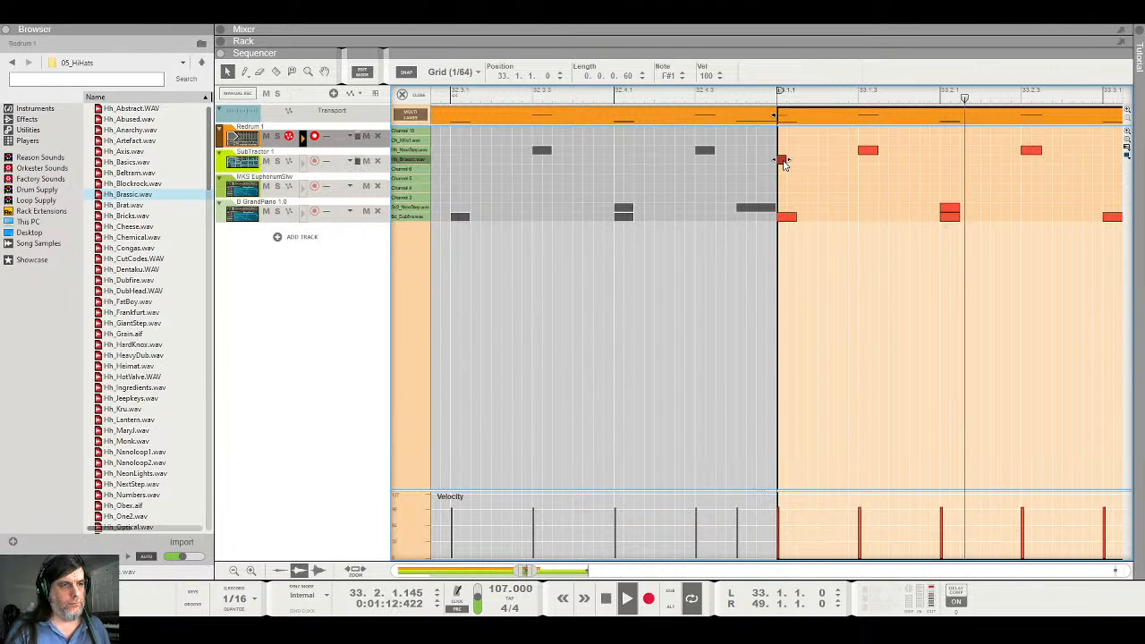
# Try repeating the Hh_Brassic note three times at 1/64 spacing, listen from bar 33 and undo the copies
pyautogui.hotkey('ctrl', 'd')
pyautogui.hotkey('ctrl', 'd')
pyautogui.hotkey('ctrl', 'd')
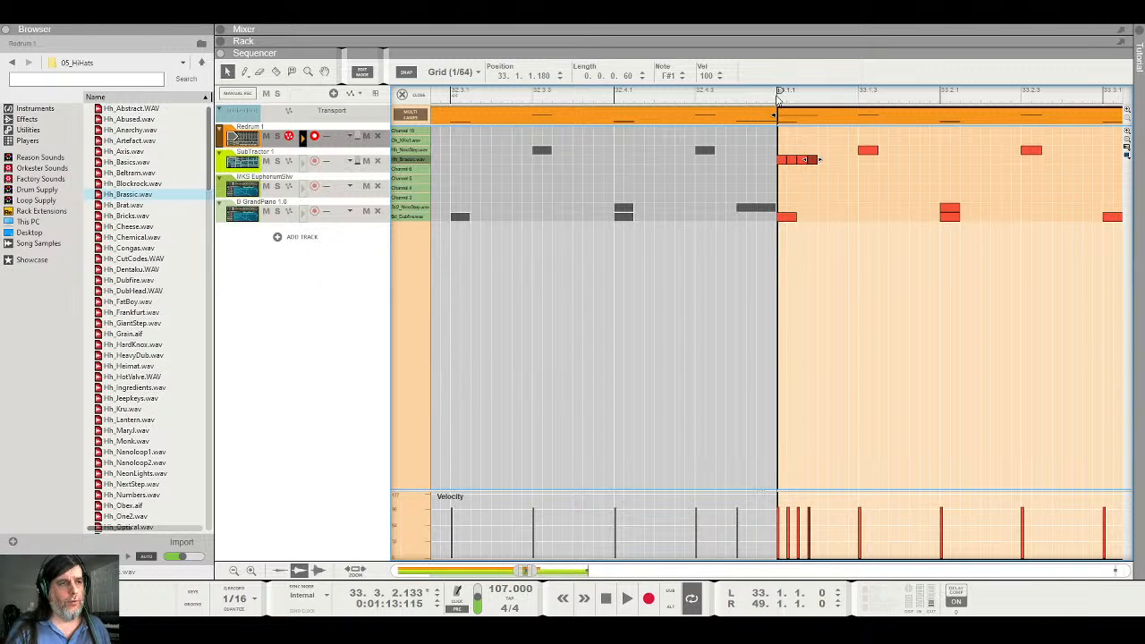
pyautogui.press('space')
pyautogui.press('space')
pyautogui.press('space')
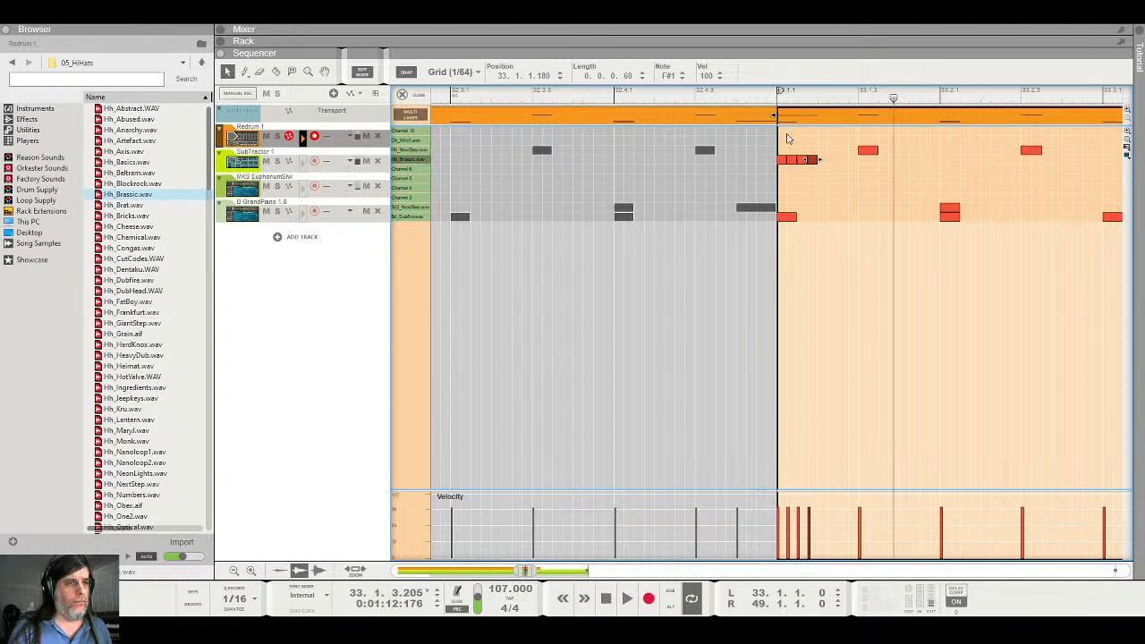
pyautogui.hotkey('ctrl', 'z')
pyautogui.hotkey('ctrl', 'z')
pyautogui.hotkey('ctrl', 'z')
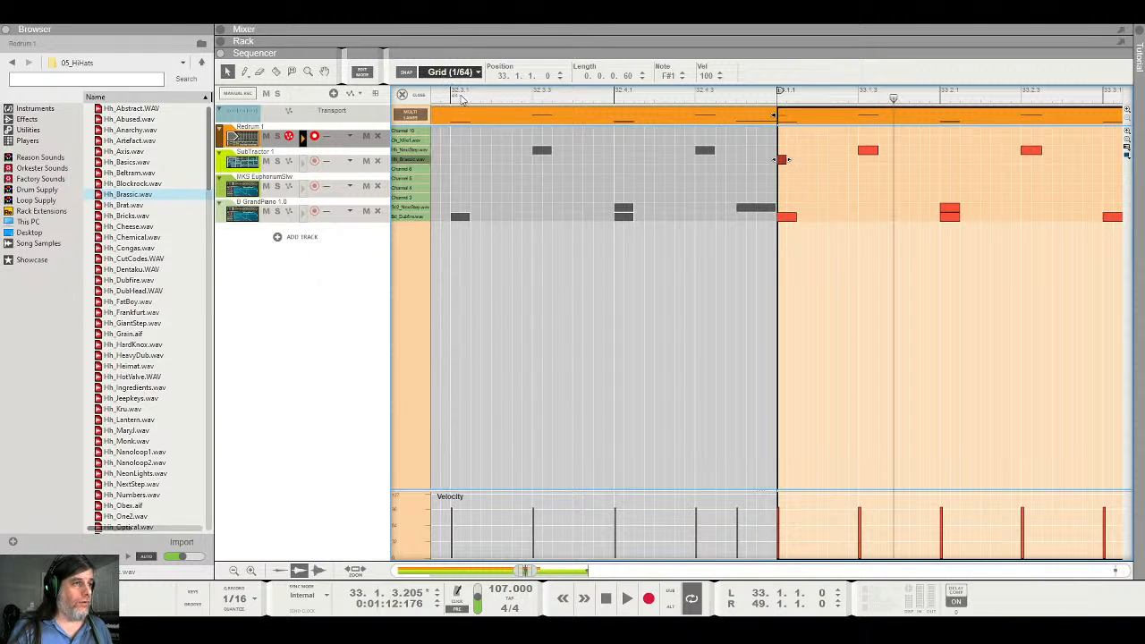
# Set the snap to 1/16, make the first Hh_Brassic note that long, repeat it to fill two beats and play the result
pyautogui.click(474, 174)
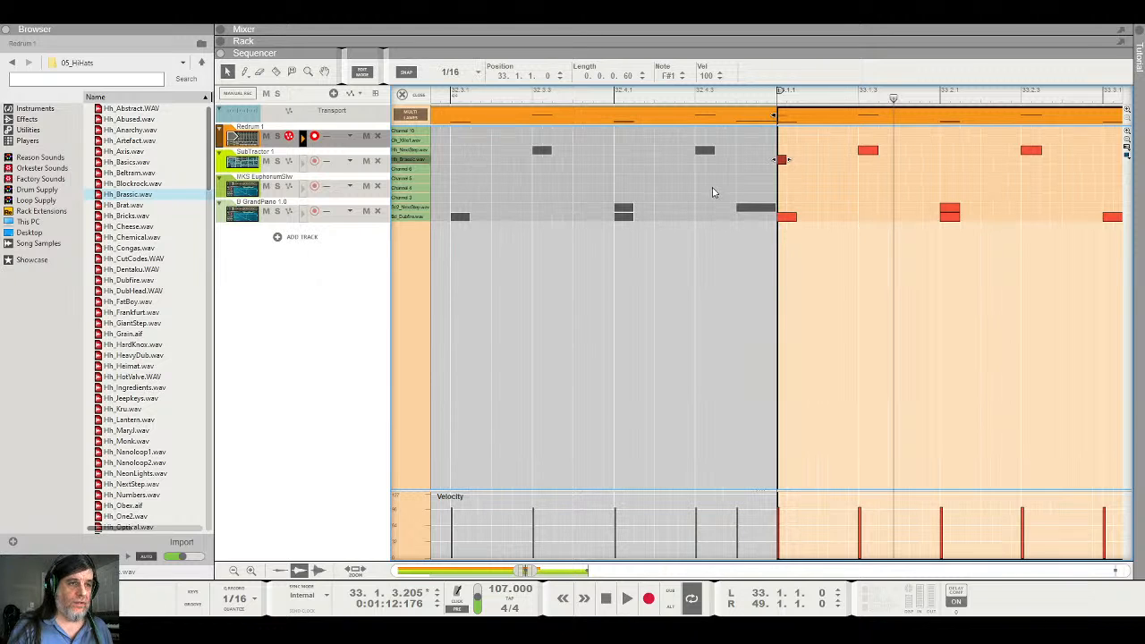
pyautogui.click(782, 160)
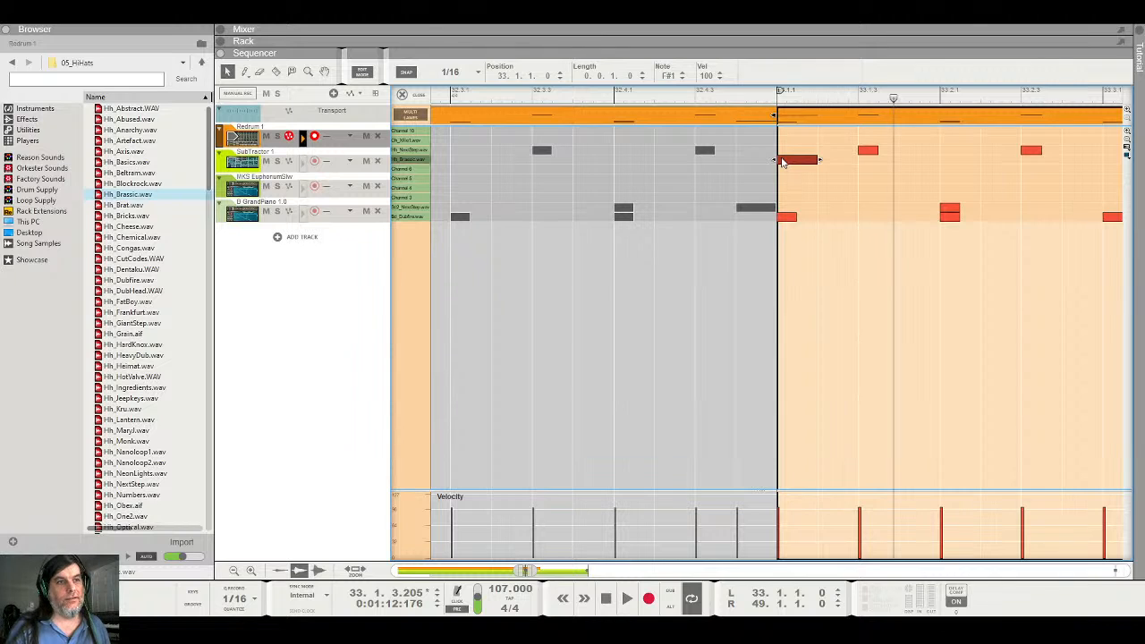
pyautogui.hotkey('ctrl', 'd')
pyautogui.hotkey('ctrl', 'd')
pyautogui.hotkey('ctrl', 'd')
pyautogui.hotkey('ctrl', 'd')
pyautogui.hotkey('ctrl', 'd')
pyautogui.hotkey('ctrl', 'd')
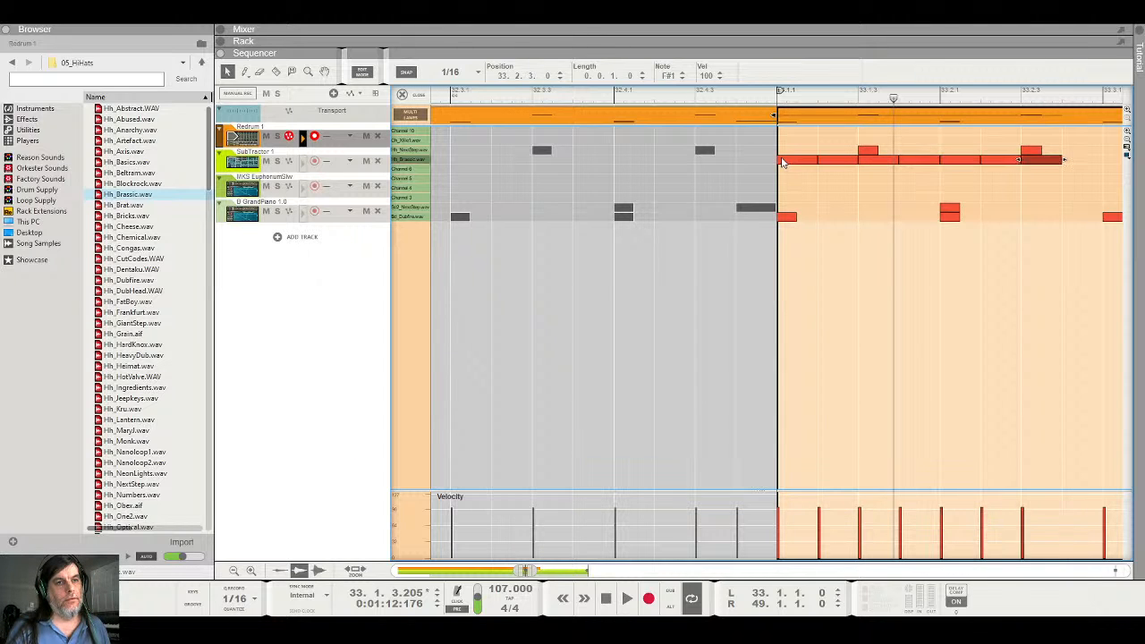
pyautogui.hotkey('ctrl', 'd')
pyautogui.press('space')
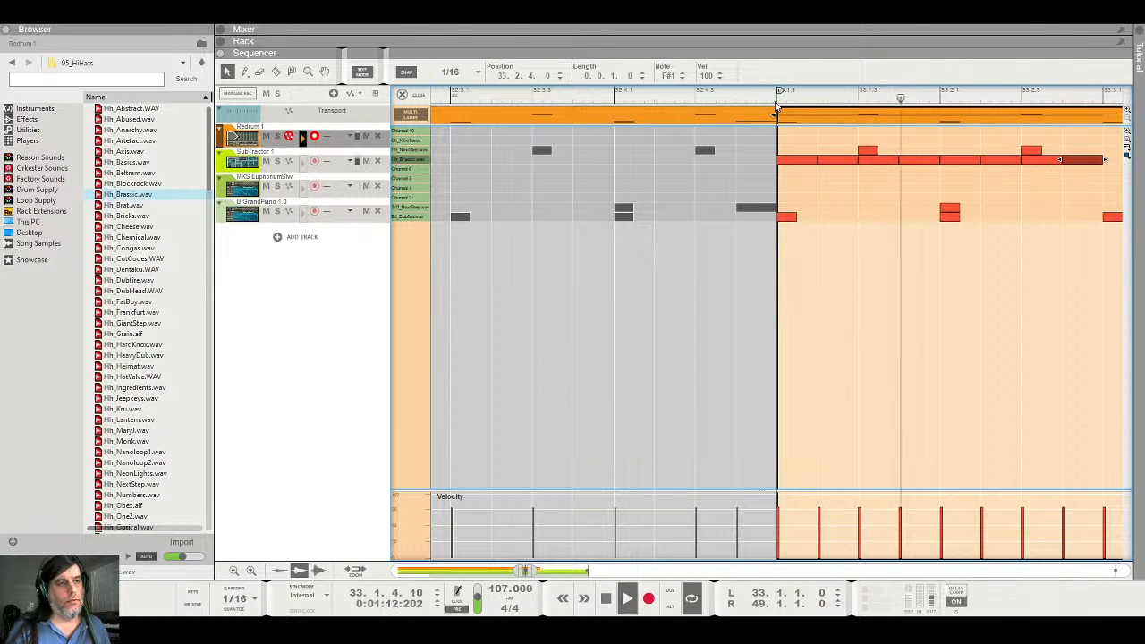
pyautogui.press('space')
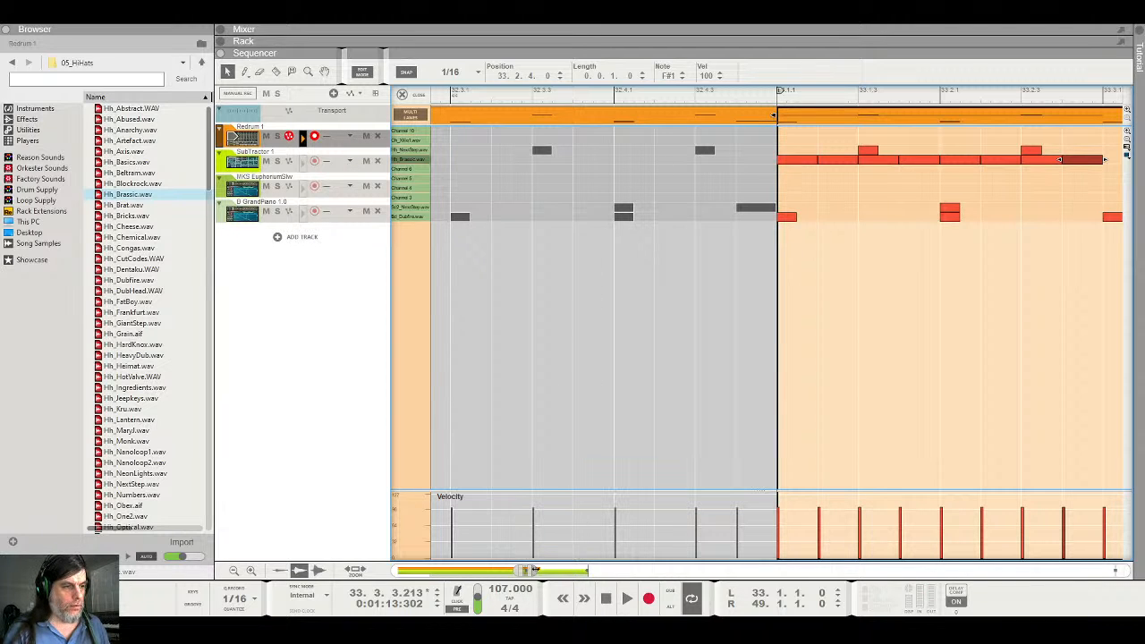
# Try duplicating the selected drum notes of bar 33's first two beats, undo the copy and clear the selection
pyautogui.moveTo(534, 570)
pyautogui.mouseDown()
pyautogui.moveTo(555, 570)
pyautogui.moveTo(542, 570)
pyautogui.mouseUp()
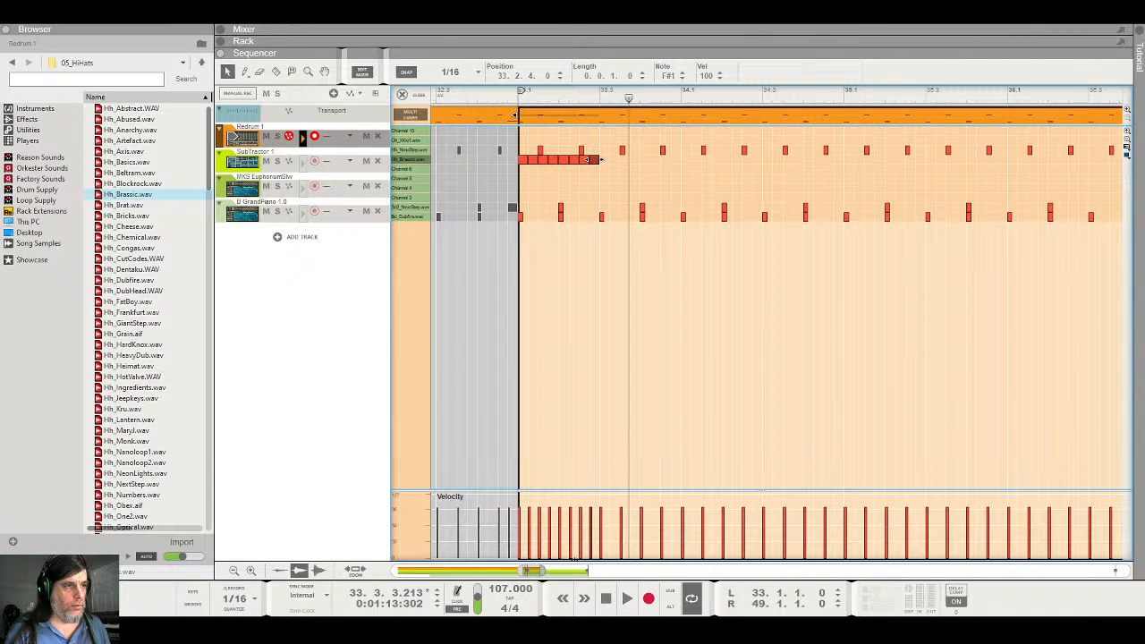
pyautogui.keyDown('shift'); pyautogui.click(523, 161); pyautogui.keyUp('shift')
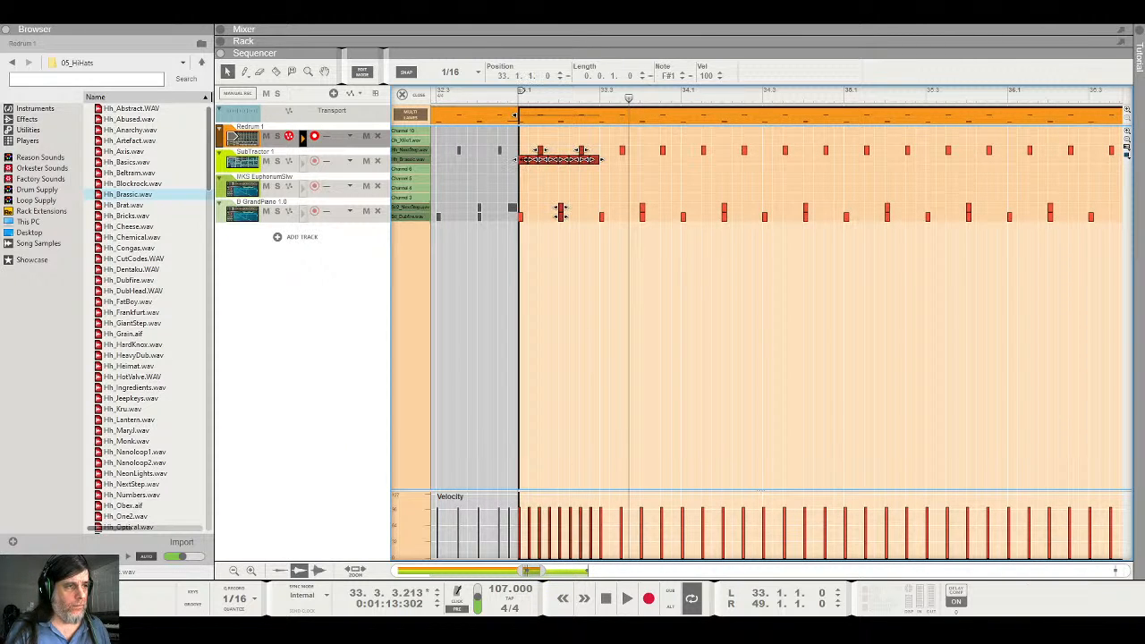
pyautogui.hotkey('ctrl', 'd')
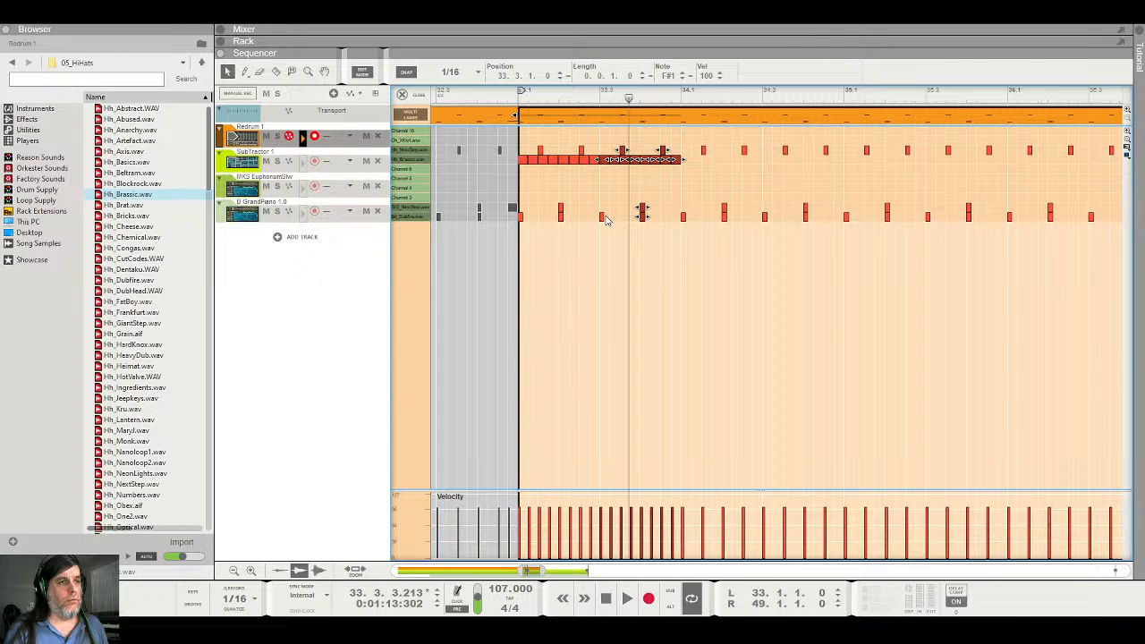
pyautogui.hotkey('ctrl', 'z')
pyautogui.click(608, 187)
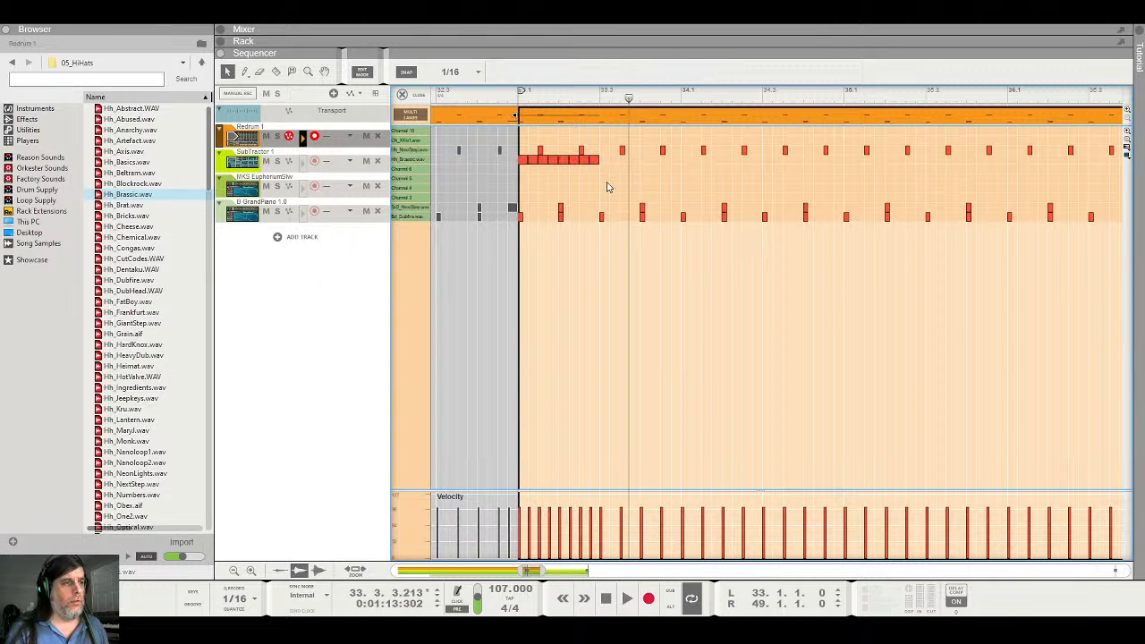
# Select the two beats of Hh_Brassic sixteenth notes at bar 33 and duplicate them seven times to fill the four-bar Redrum clip
pyautogui.click(593, 162)
pyautogui.keyDown('shift'); pyautogui.click(524, 160); pyautogui.keyUp('shift')
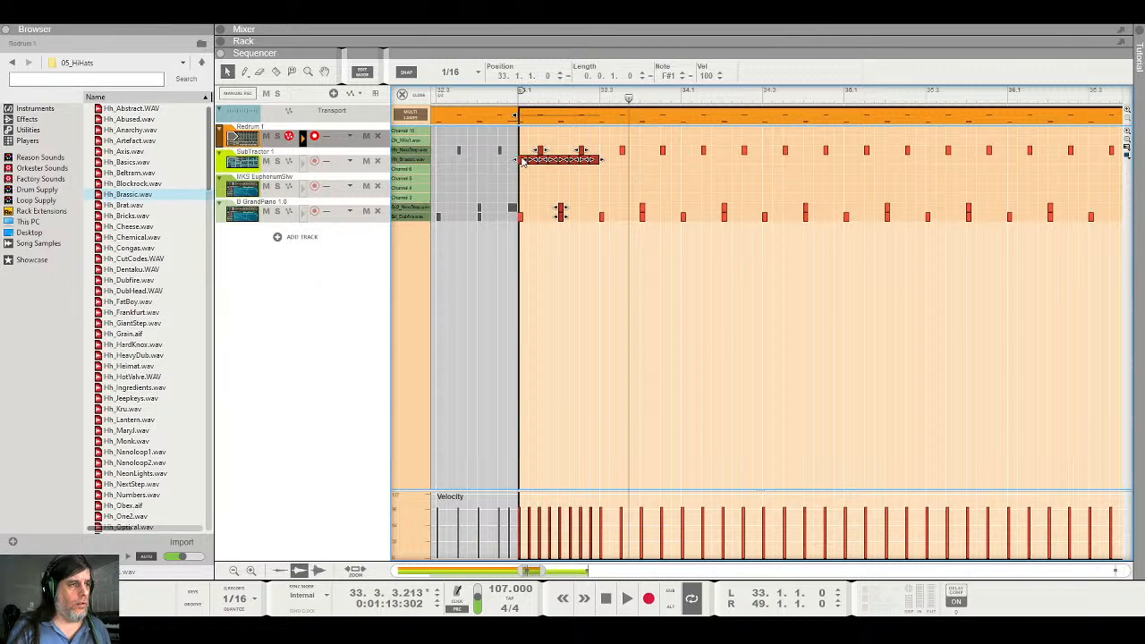
pyautogui.click(597, 183)
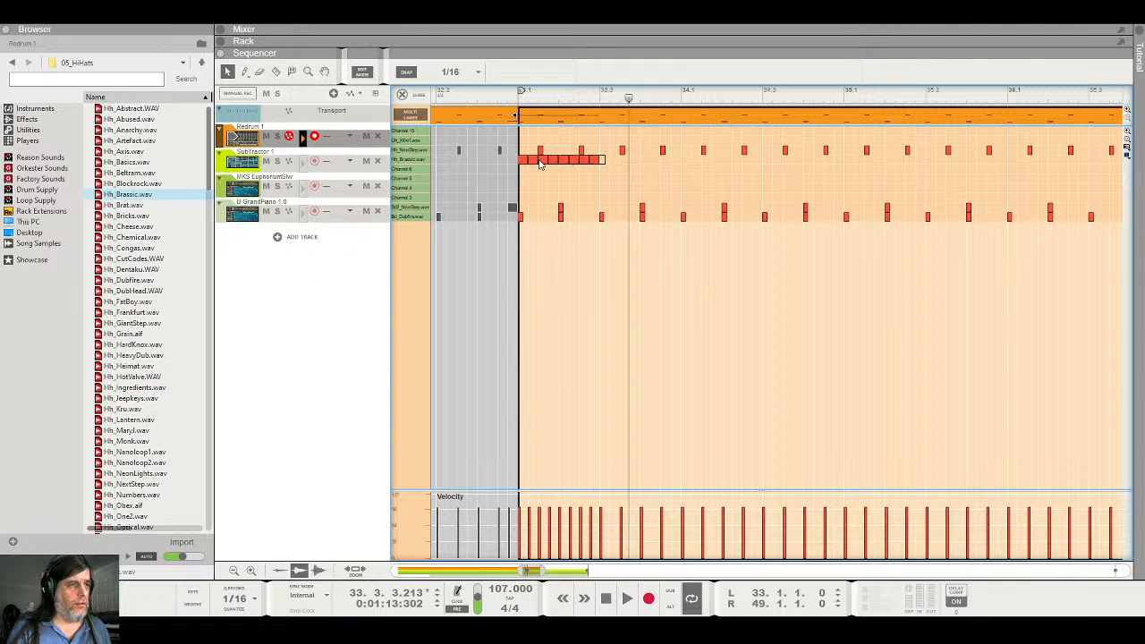
pyautogui.moveTo(523, 163); pyautogui.dragTo(613, 243)
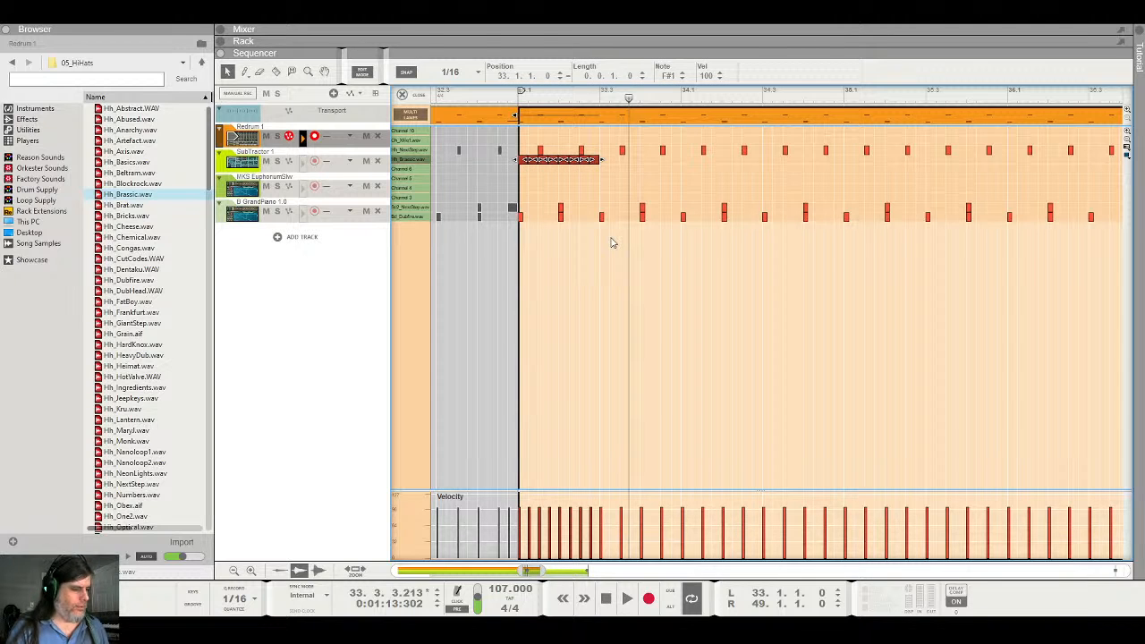
pyautogui.hotkey('ctrl', 'd')
pyautogui.hotkey('ctrl', 'd')
pyautogui.hotkey('ctrl', 'd')
pyautogui.hotkey('ctrl', 'd')
pyautogui.hotkey('ctrl', 'd')
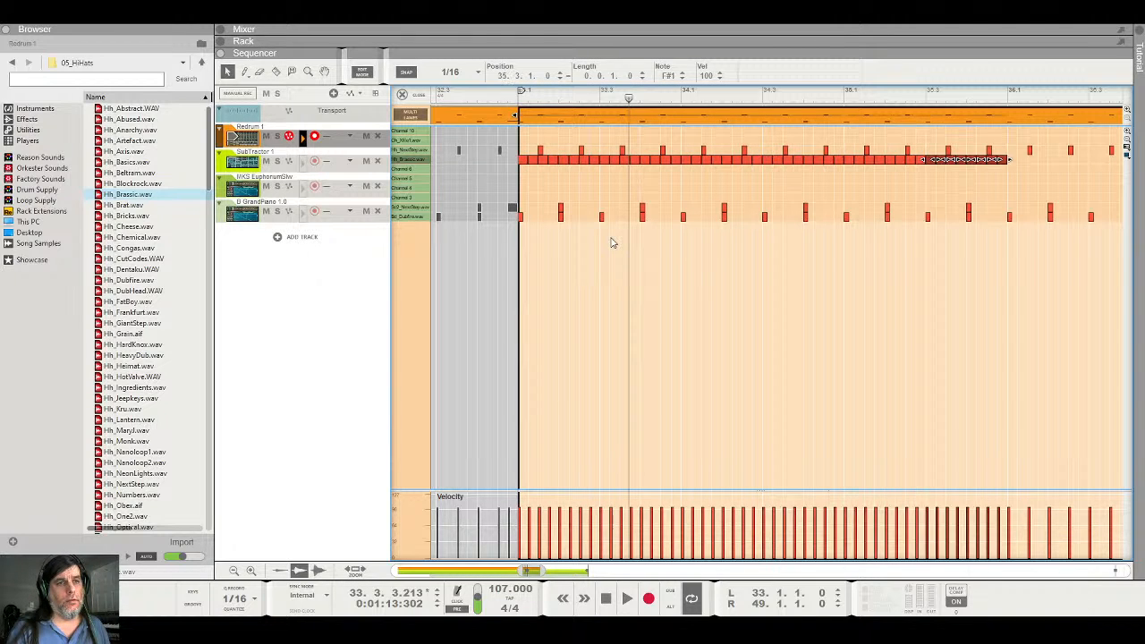
pyautogui.hotkey('ctrl', 'd')
pyautogui.hotkey('ctrl', 'd')
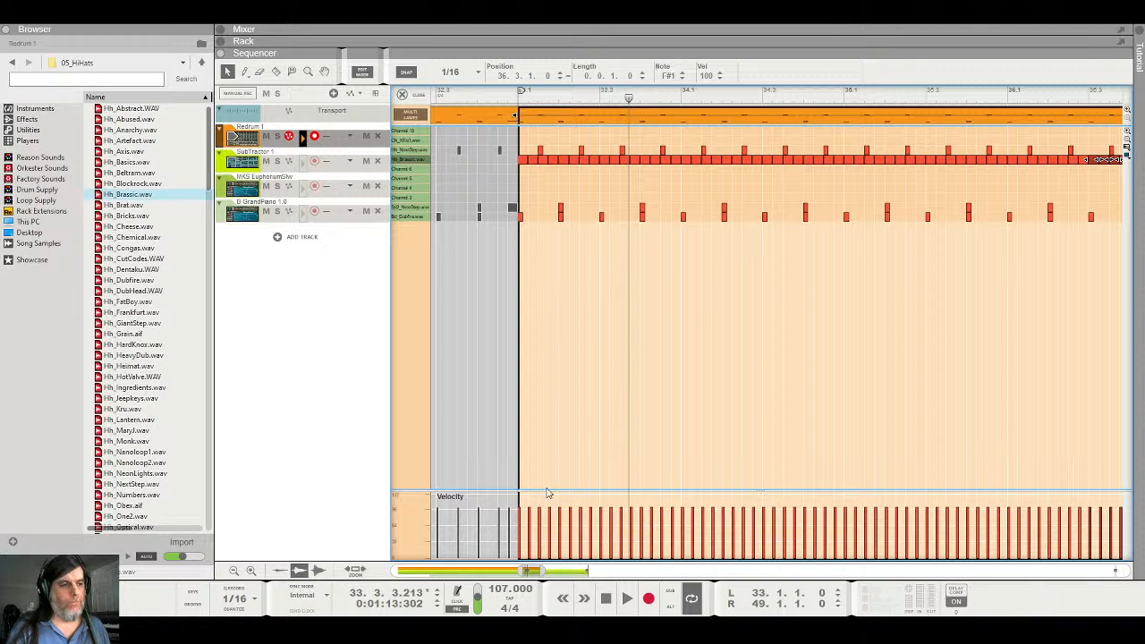
pyautogui.moveTo(548, 571)
pyautogui.mouseDown()
pyautogui.moveTo(571, 569)
pyautogui.moveTo(557, 567)
pyautogui.mouseUp()
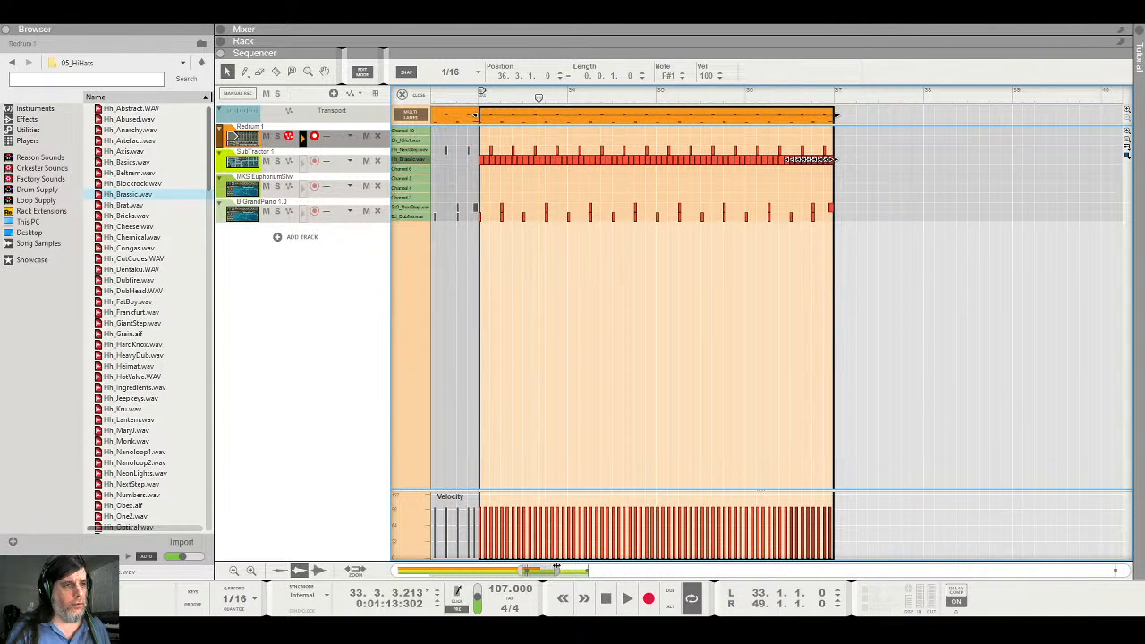
# Play the filled hi-hat pattern, close the Redrum clip, glance at the rack, stop playback and return to the arrangement
pyautogui.press('space')
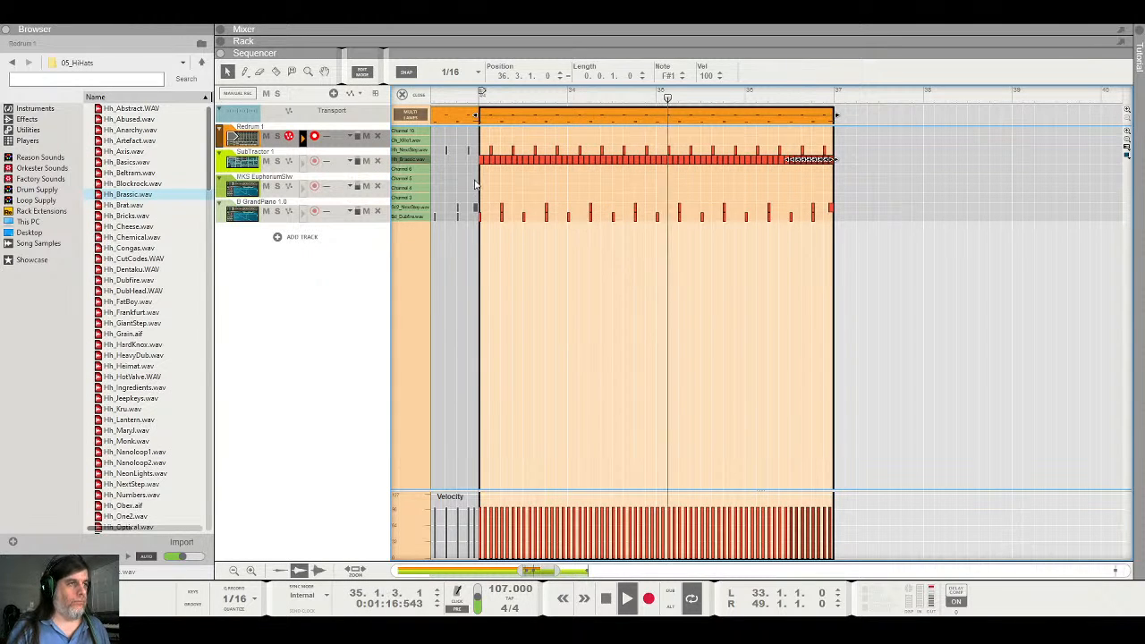
pyautogui.click(403, 95)
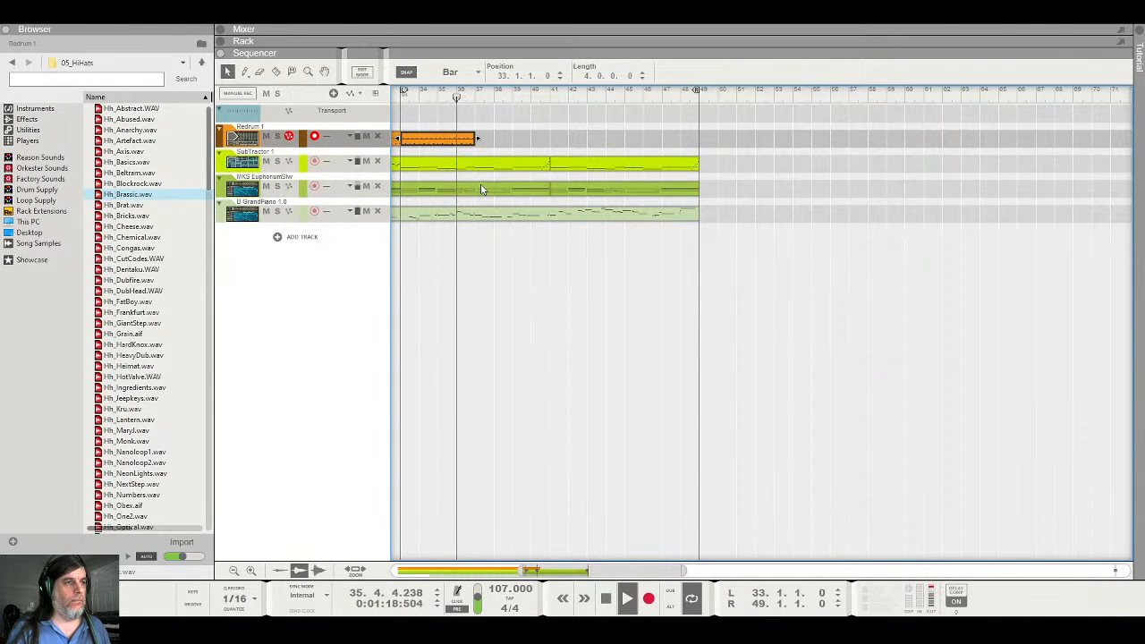
pyautogui.press('F6')
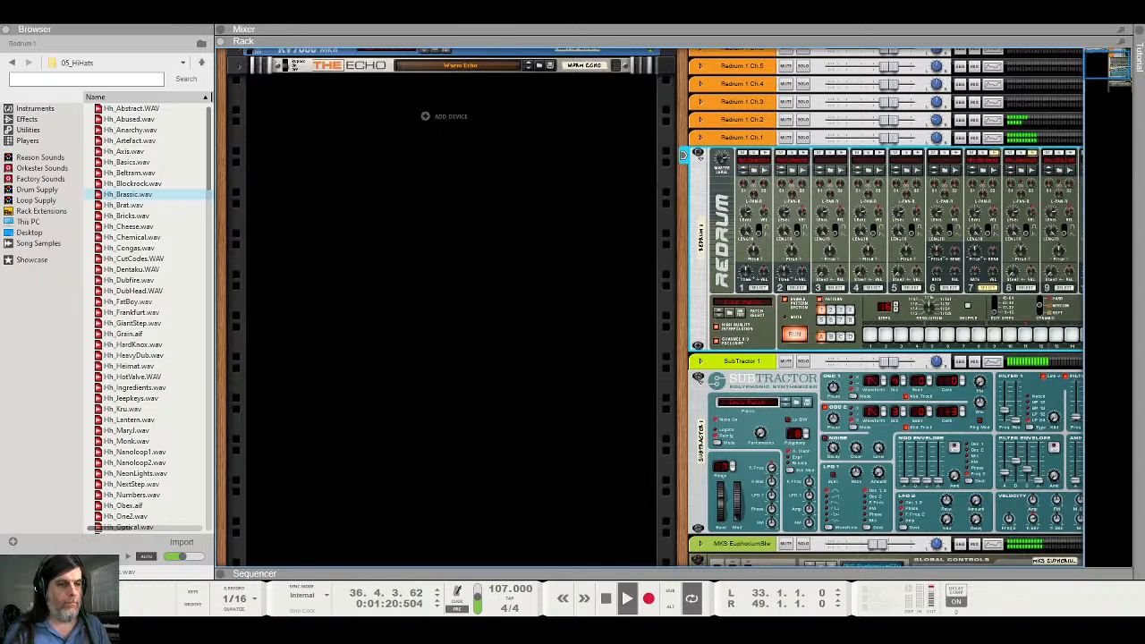
pyautogui.press('space')
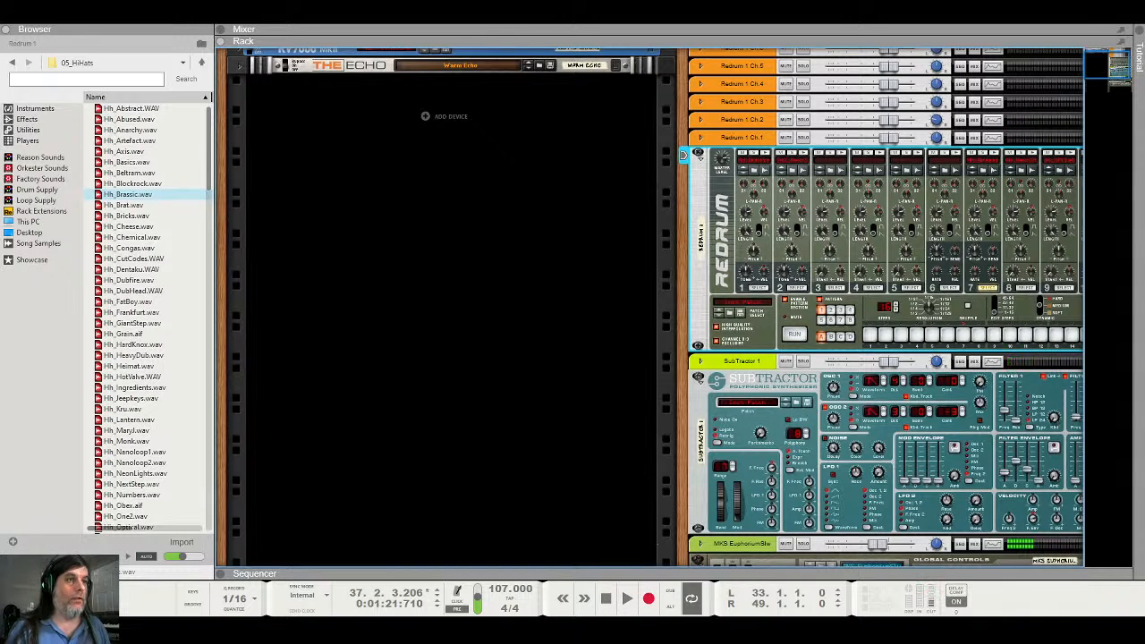
pyautogui.press('F7')
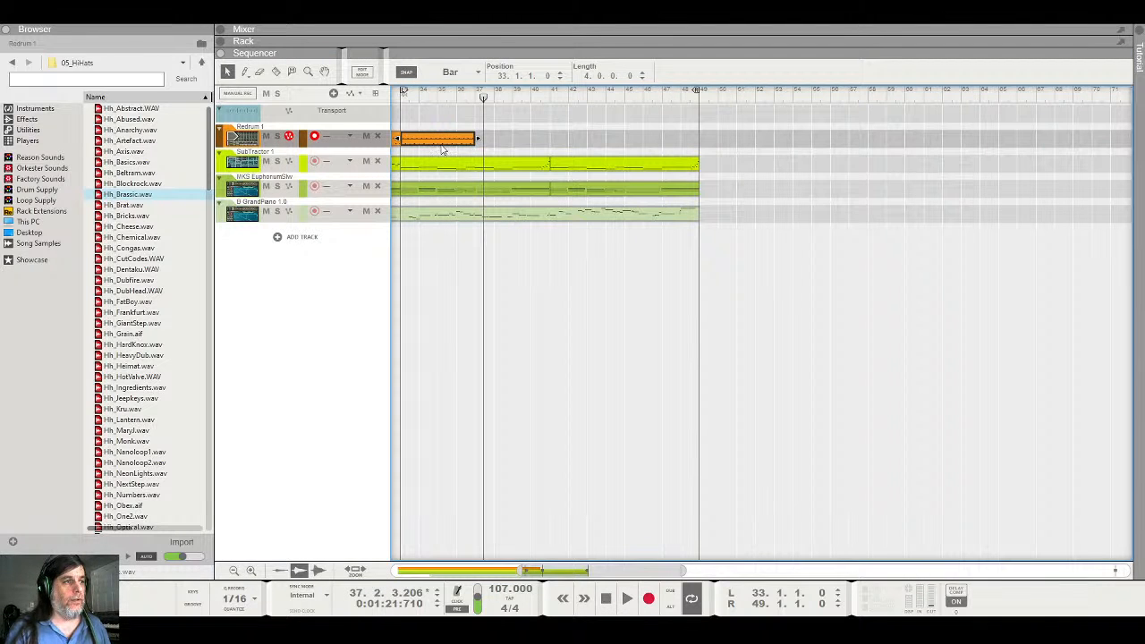
# Duplicate the four-bar Redrum clip from bar 33 until it fills the section up to bar 49, undoing the surplus copy
pyautogui.hotkey('ctrl', 'd')
pyautogui.hotkey('ctrl', 'd')
pyautogui.hotkey('ctrl', 'd')
pyautogui.hotkey('ctrl', 'd')
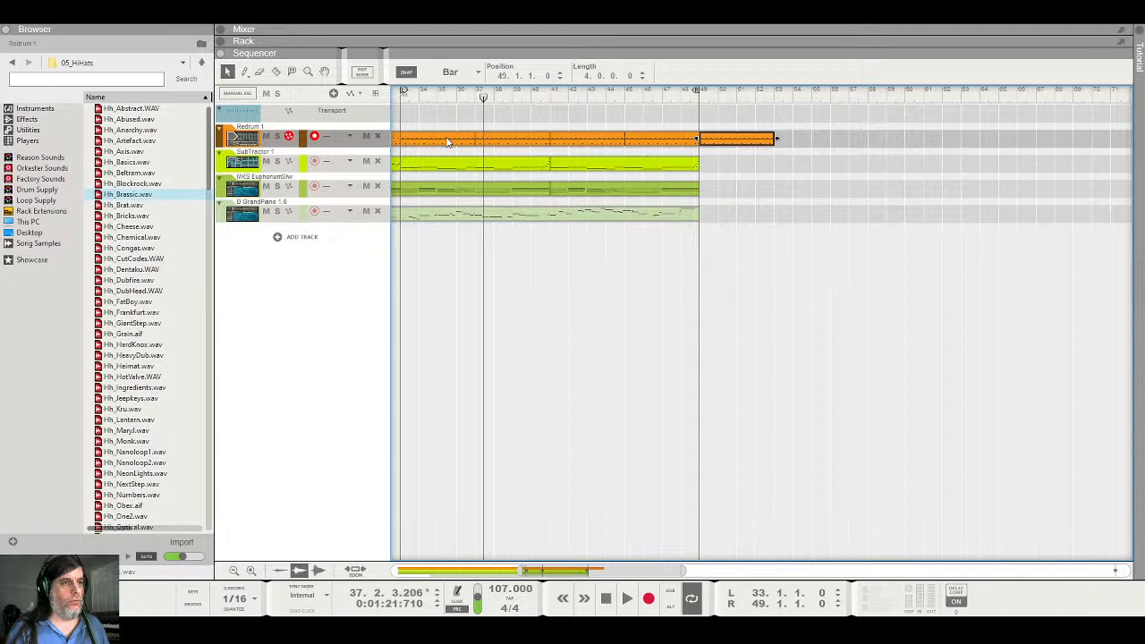
pyautogui.hotkey('ctrl', 'z')
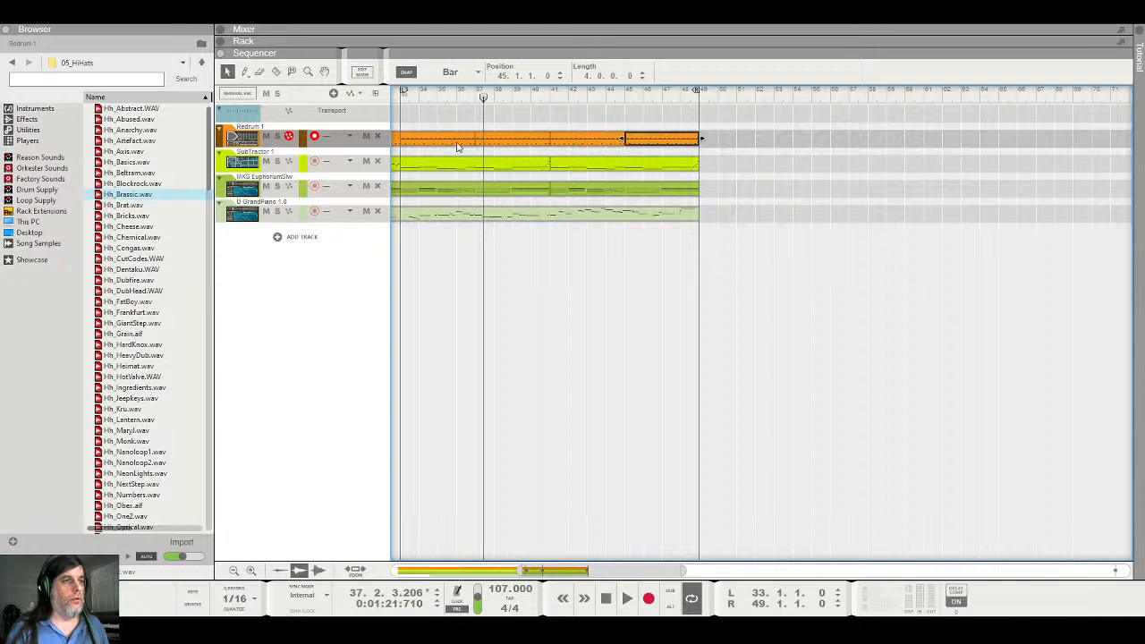
# Bring the Redrum device into view in the rack above the sequencer and play the section from bar 33
pyautogui.doubleClick(634, 52)
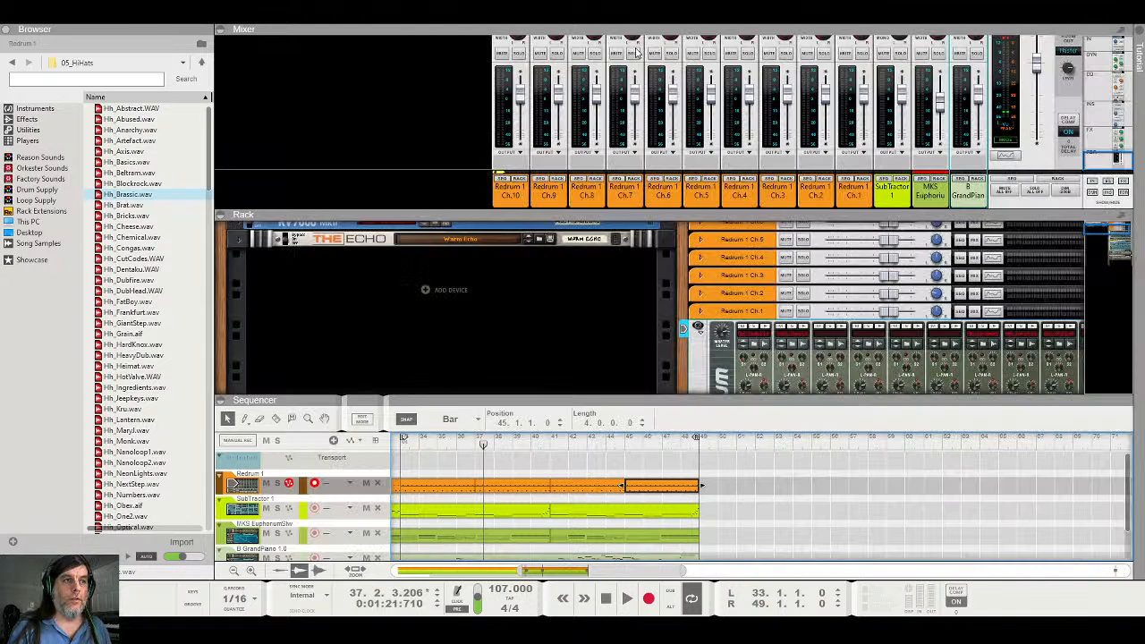
pyautogui.doubleClick(788, 218)
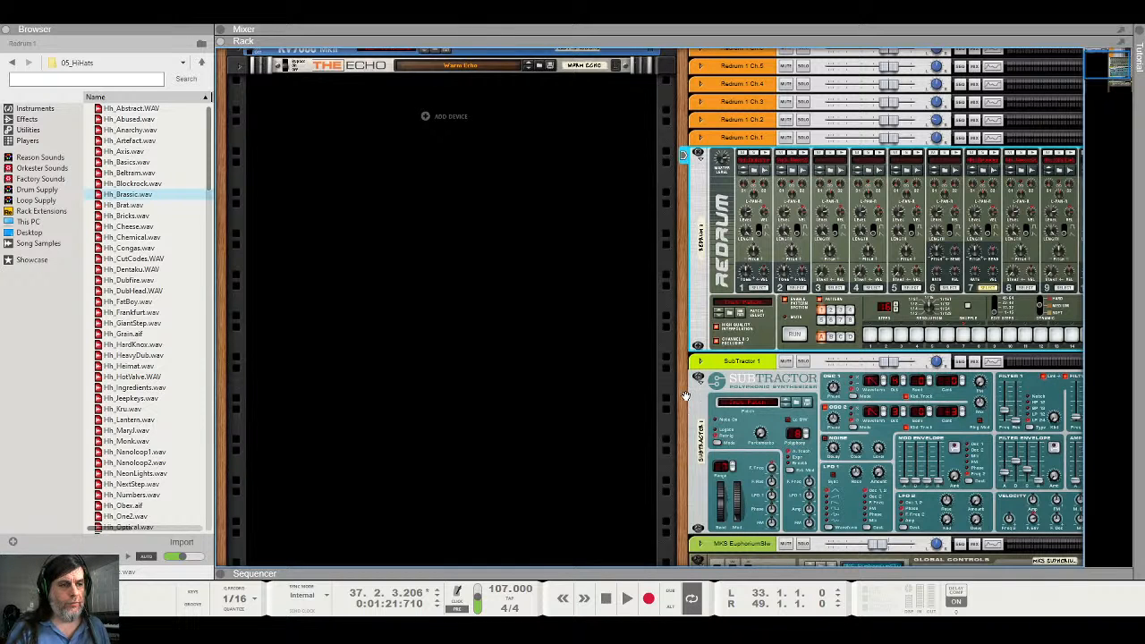
pyautogui.moveTo(686, 395); pyautogui.dragTo(462, 405)
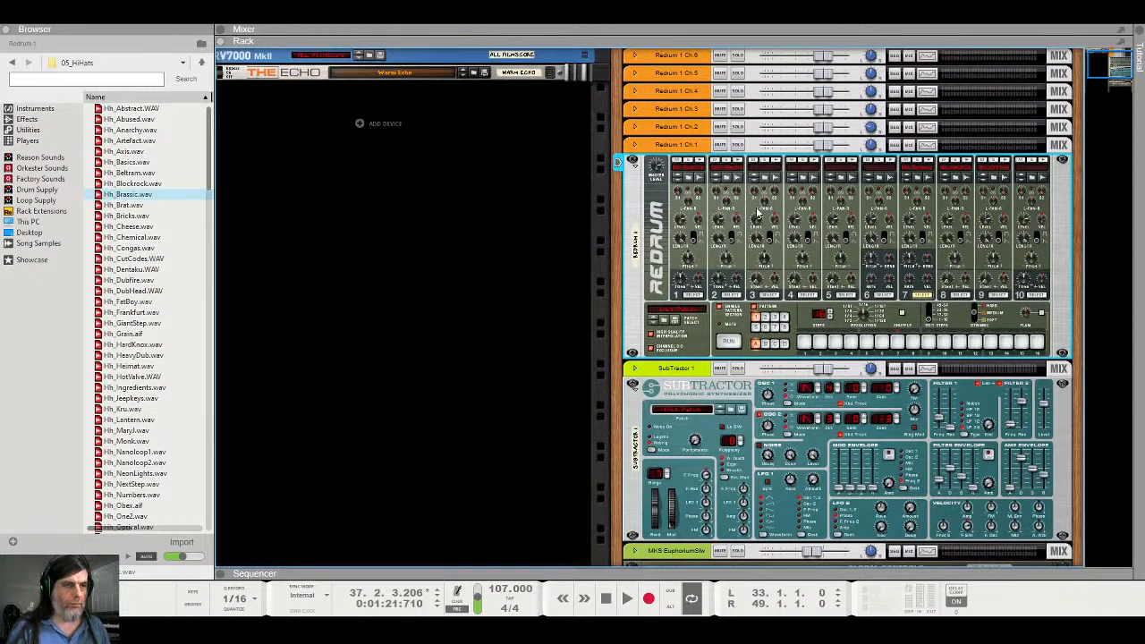
pyautogui.click(660, 579)
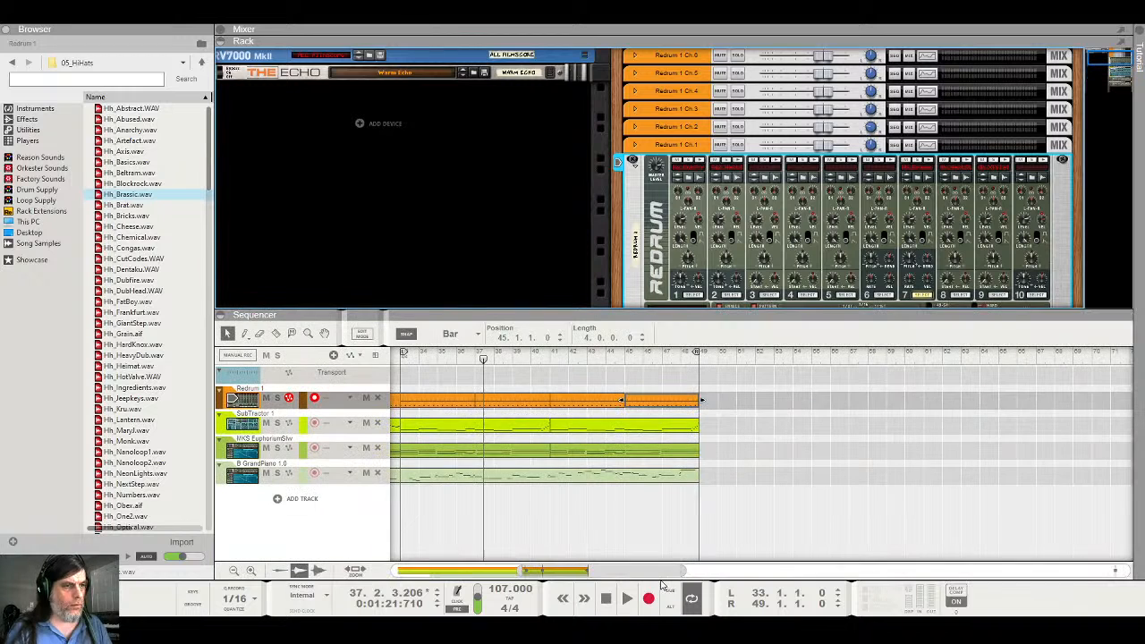
pyautogui.click(401, 359)
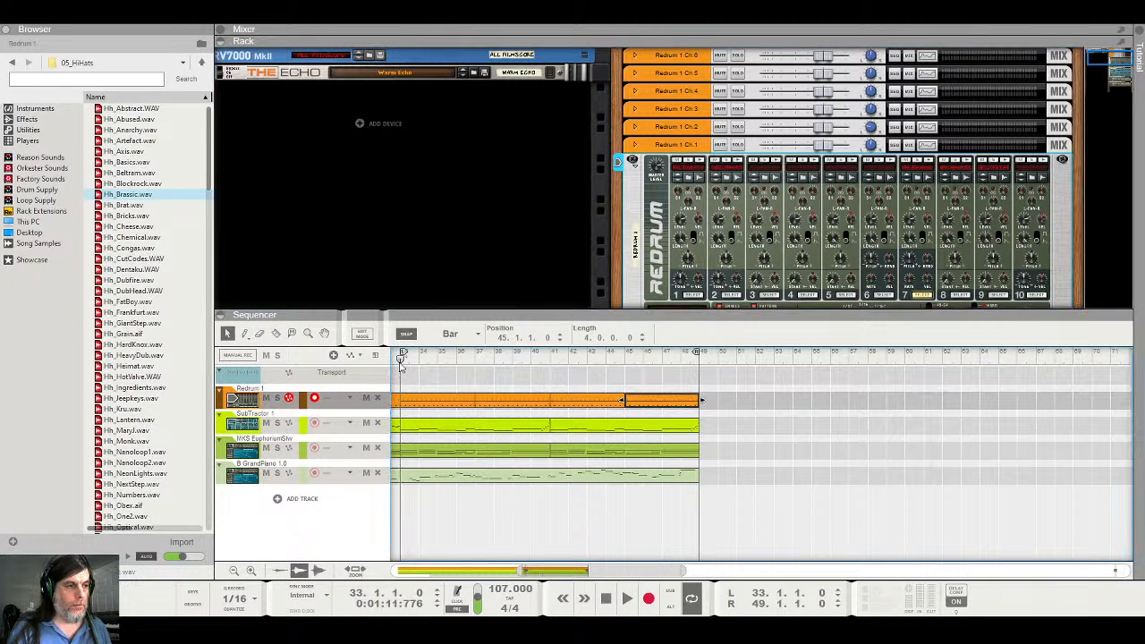
pyautogui.press('space')
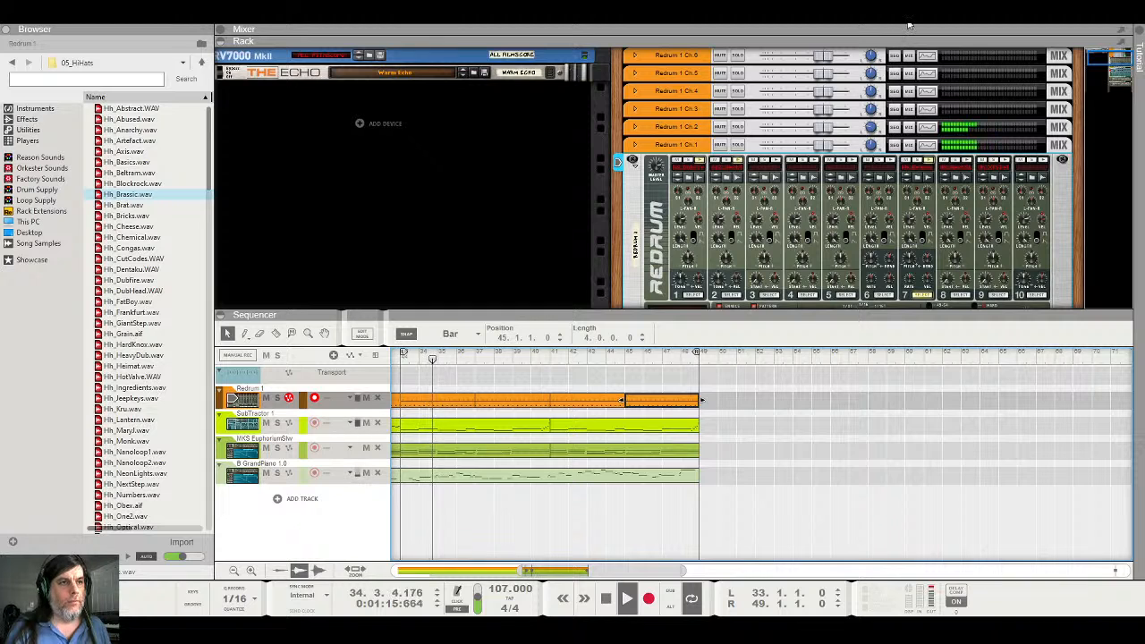
# During playback, lower the Redrum Ch.7 fader slightly in the mixer and adjust the panning of Redrum Ch.8 and Ch.7
pyautogui.press('F5')
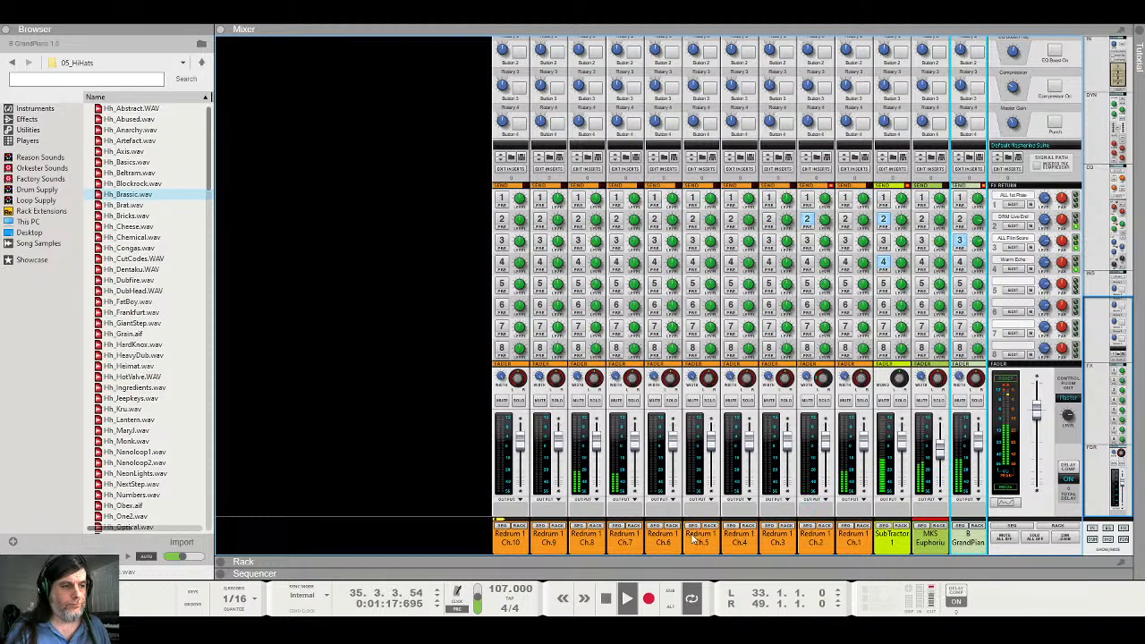
pyautogui.moveTo(632, 444)
pyautogui.mouseDown()
pyautogui.moveTo(636, 470)
pyautogui.moveTo(637, 448)
pyautogui.mouseUp()
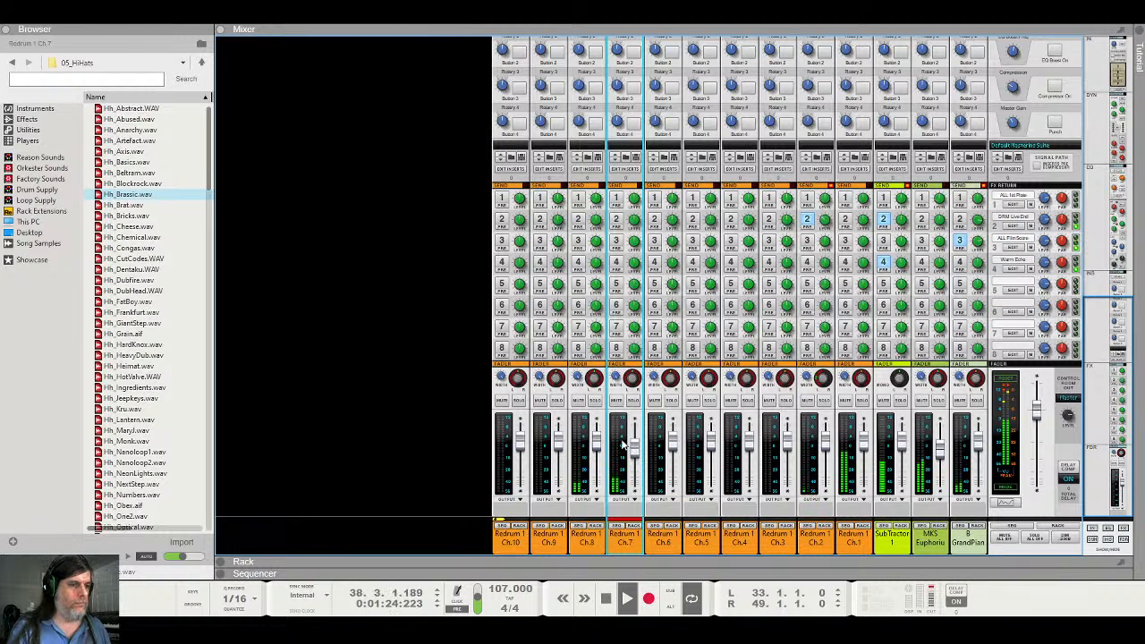
pyautogui.click(594, 383)
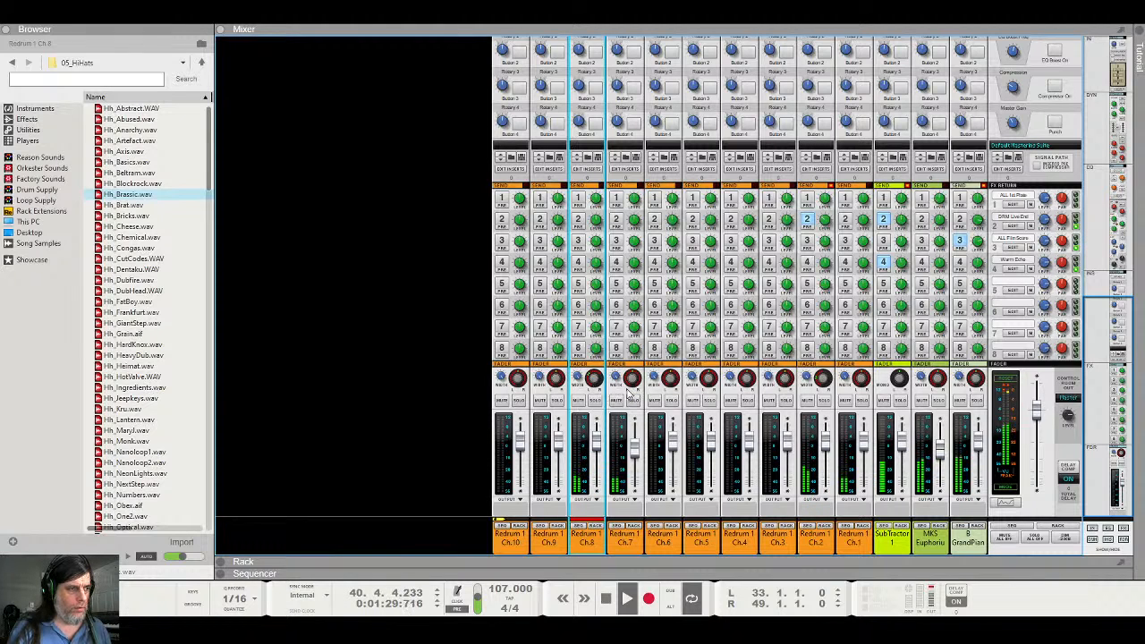
pyautogui.click(633, 383)
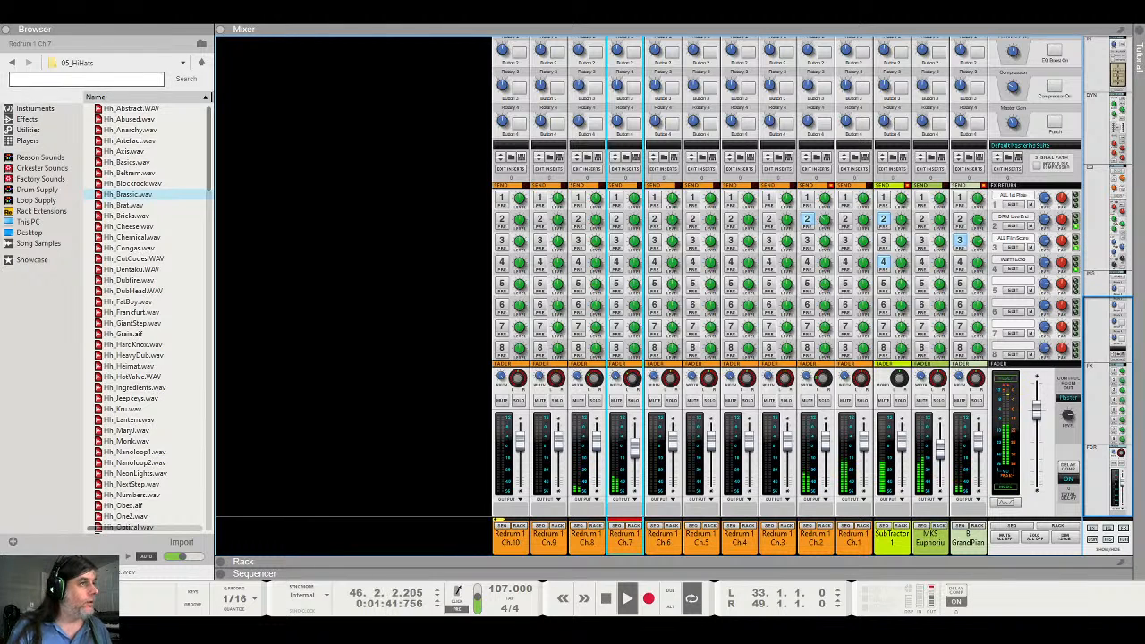
# Hide the browser, look through the instrument devices in the rack and return to the sequencer
pyautogui.click(82, 29)
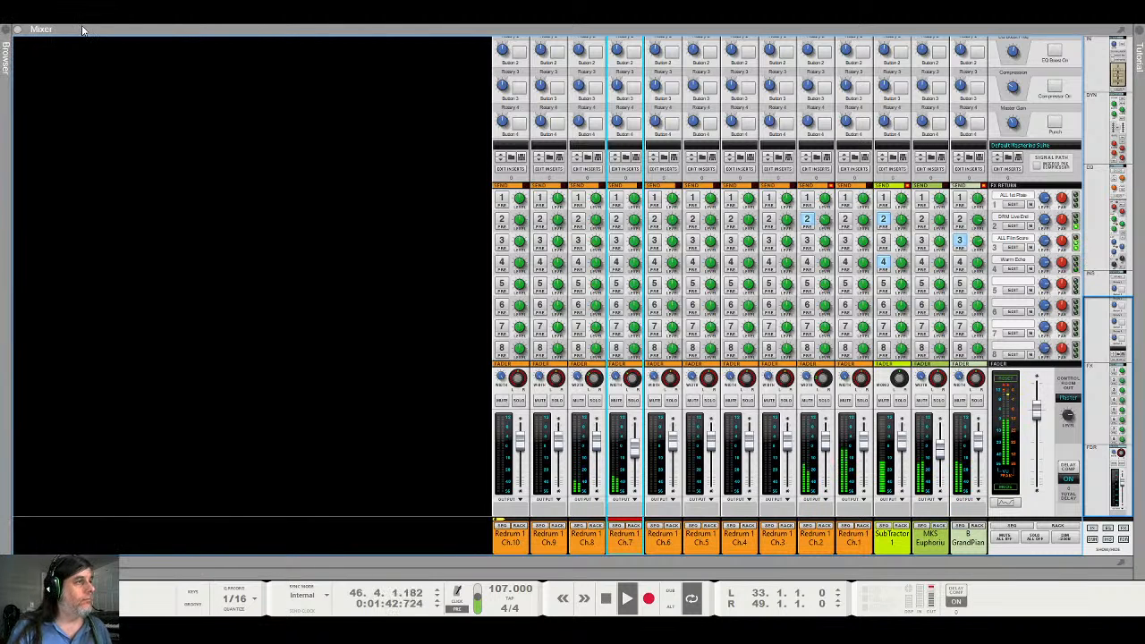
pyautogui.click(710, 562)
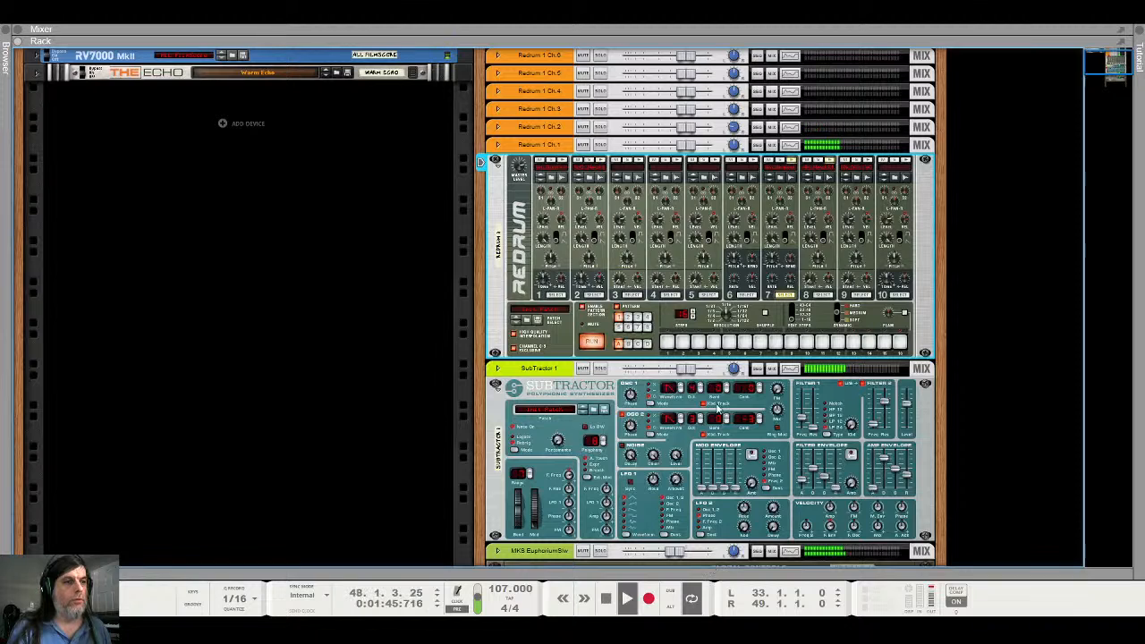
pyautogui.scroll(-5, 719, 407)
pyautogui.scroll(-1, 719, 410)
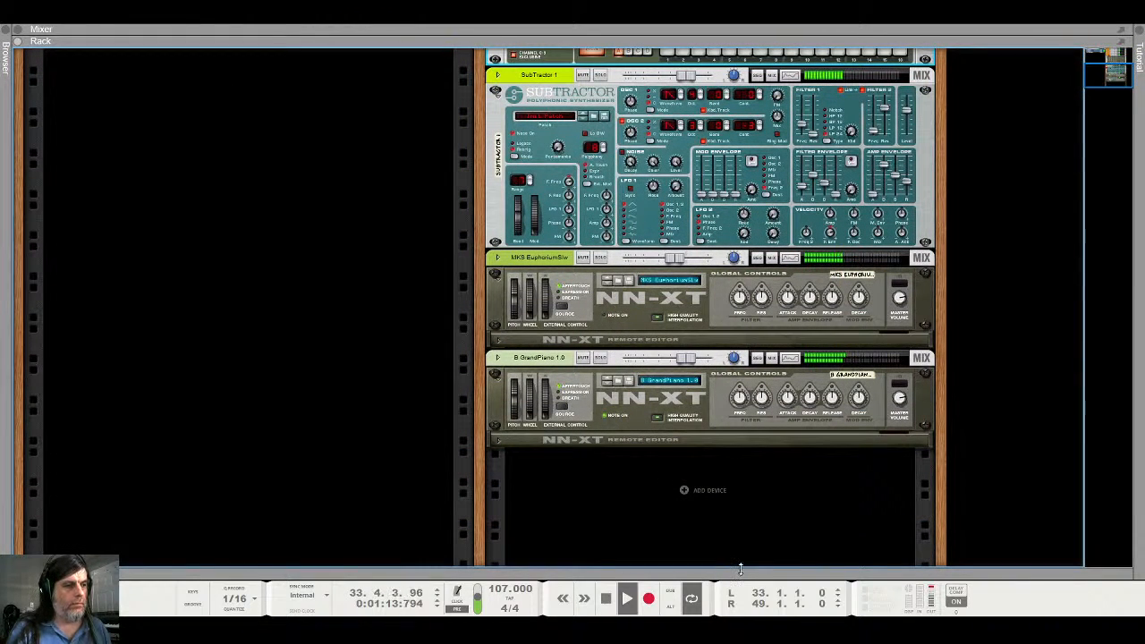
pyautogui.press('F7')
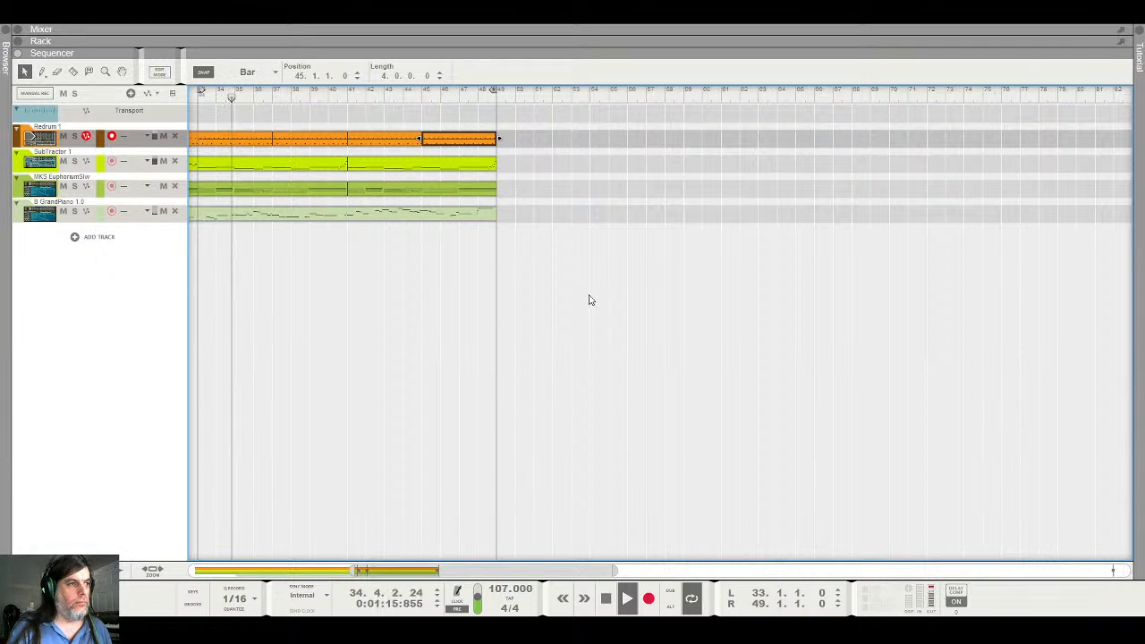
# Mute and unmute the Redrum track during playback to compare the section without drums, and stop
pyautogui.click(62, 136)
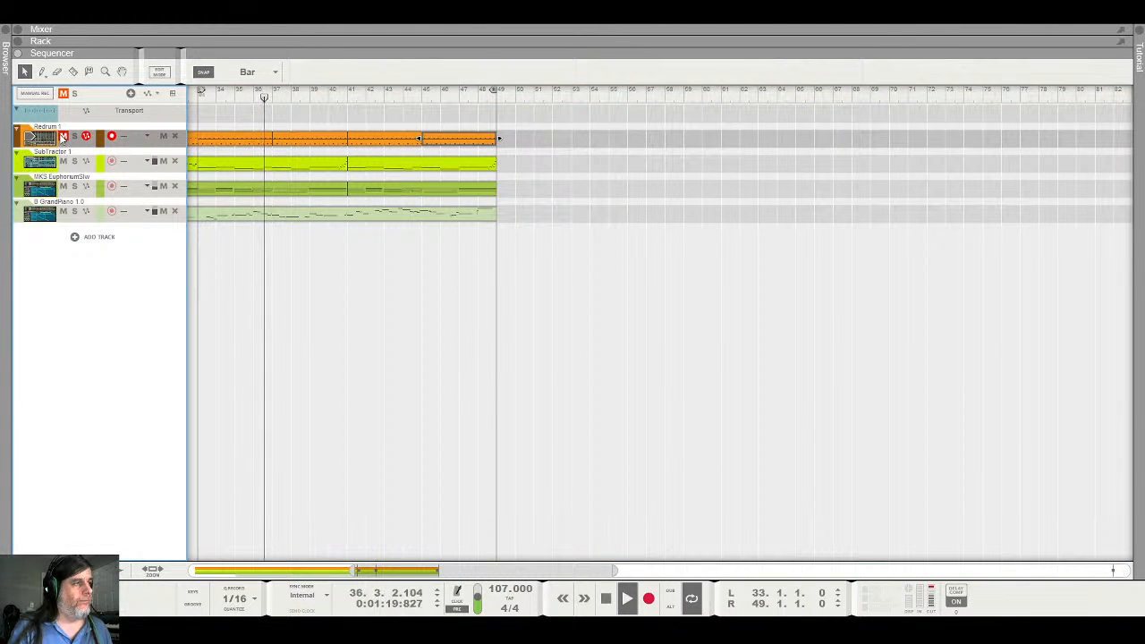
pyautogui.click(63, 137)
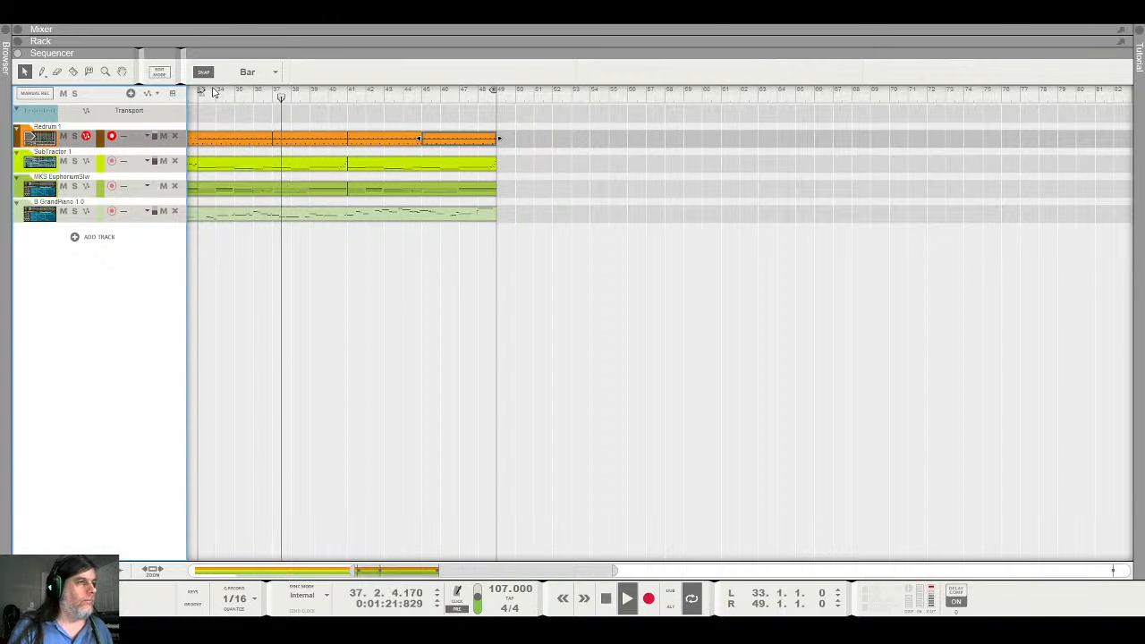
pyautogui.press('space')
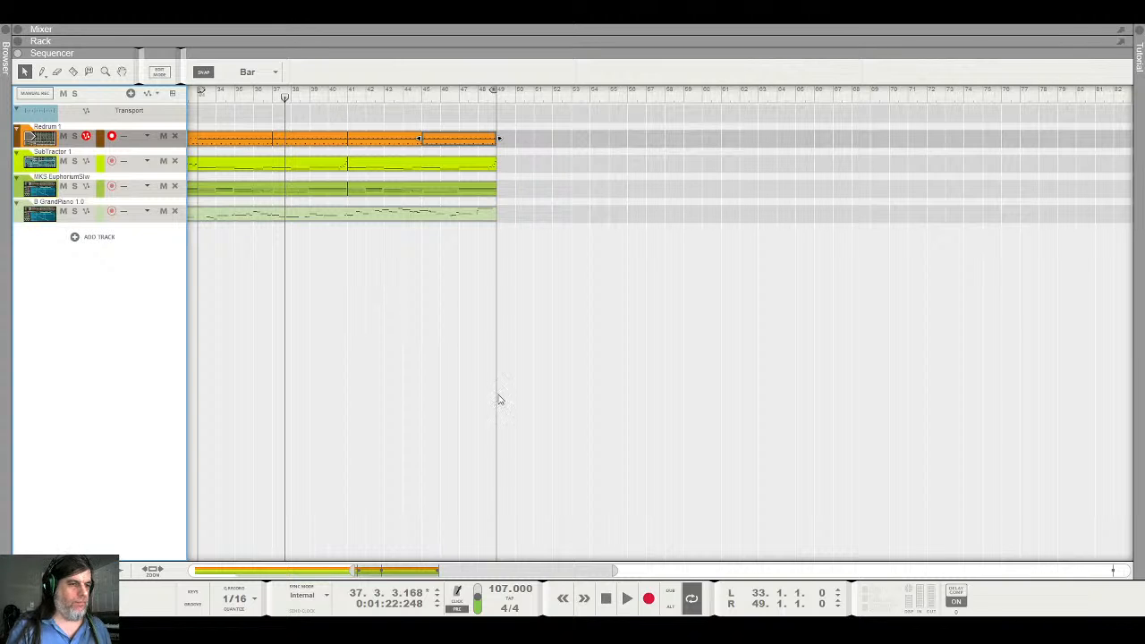
# Return the playhead to the song start, fit all sections in view, listen from bar 1 and switch to the rack
pyautogui.click(201, 96)
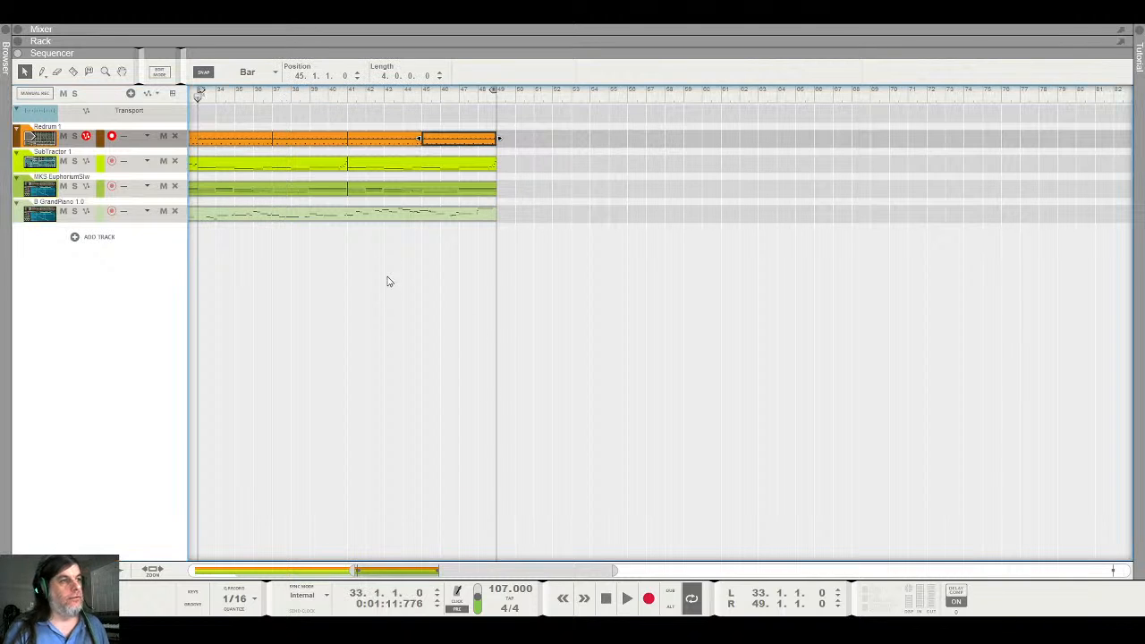
pyautogui.click(616, 602)
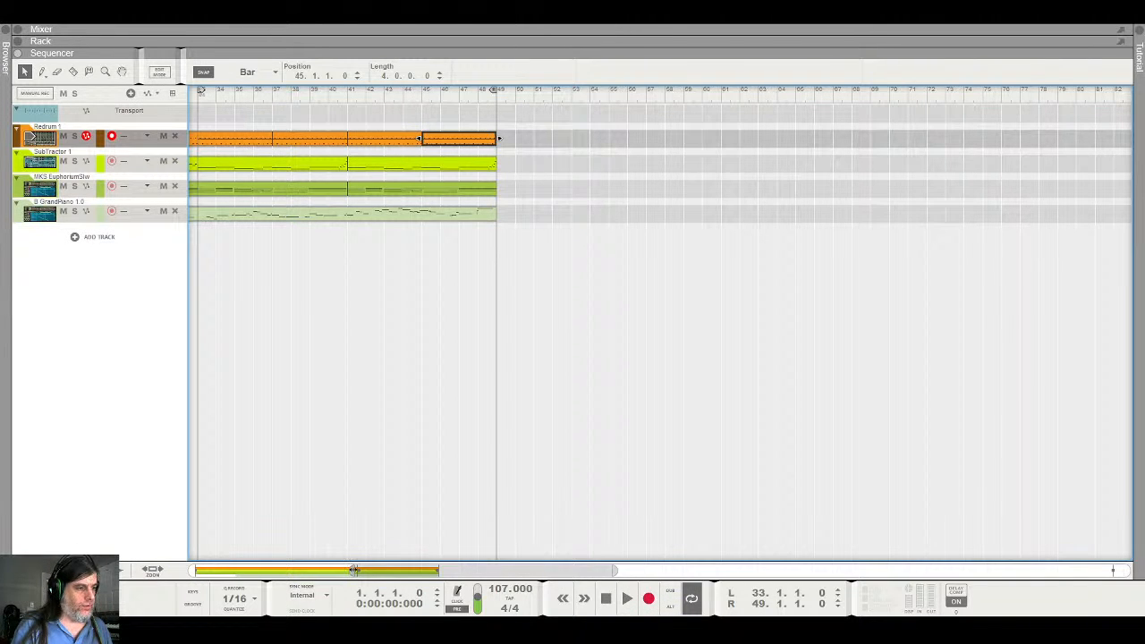
pyautogui.moveTo(353, 570); pyautogui.dragTo(164, 586)
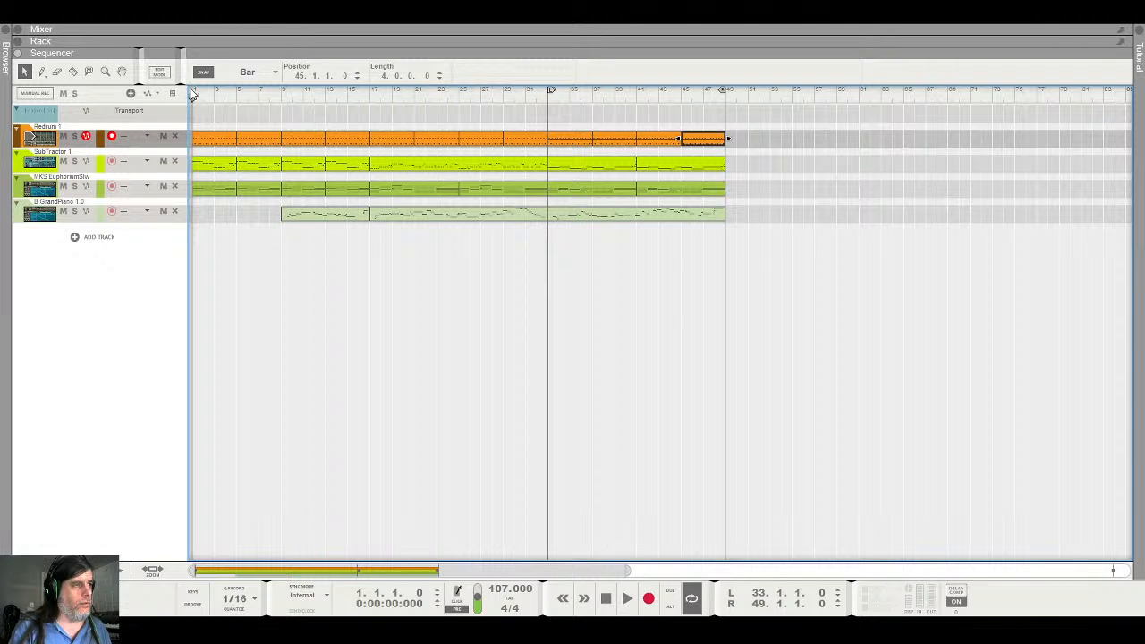
pyautogui.press('space')
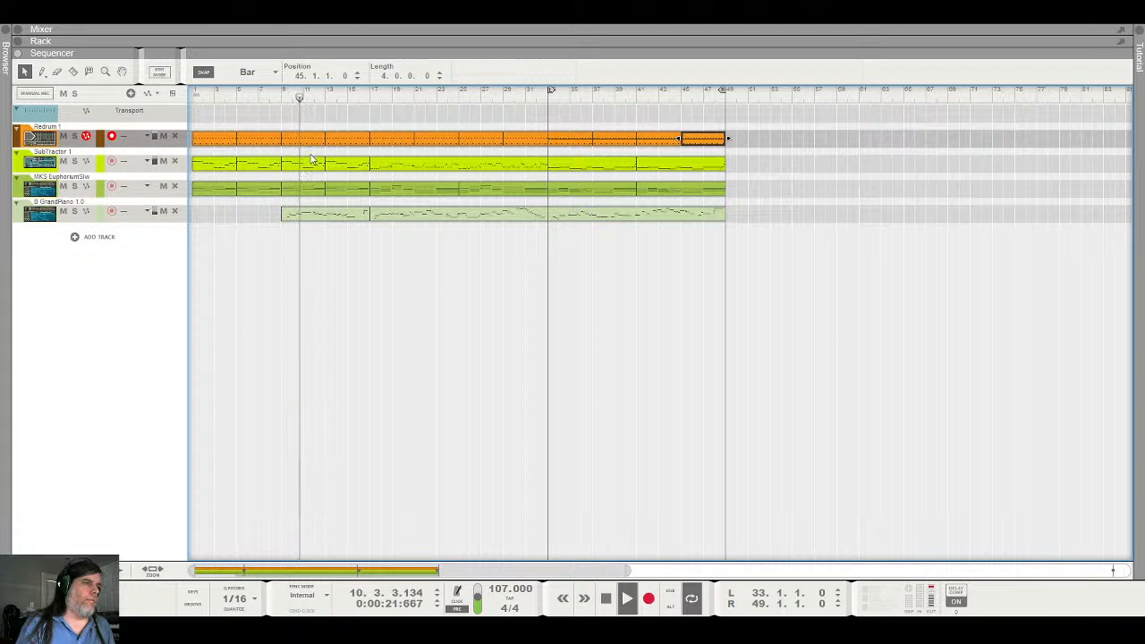
pyautogui.press('F6')
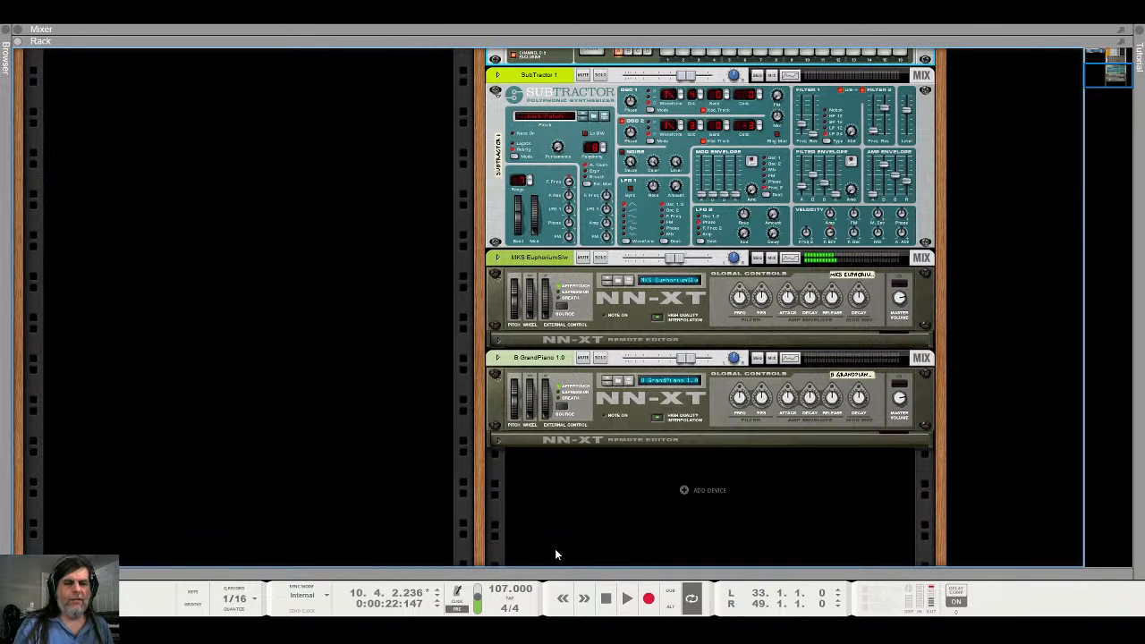
# Return the playhead to the song start, open the first SubTractor clip for note editing and play its opening bars
pyautogui.doubleClick(607, 598)
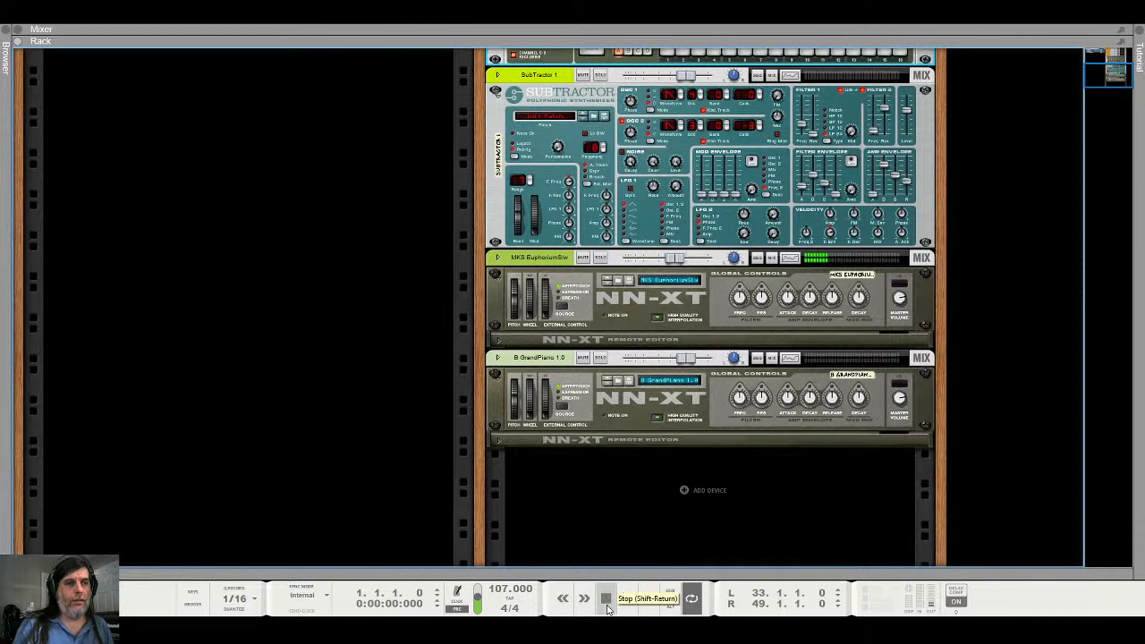
pyautogui.press('F7')
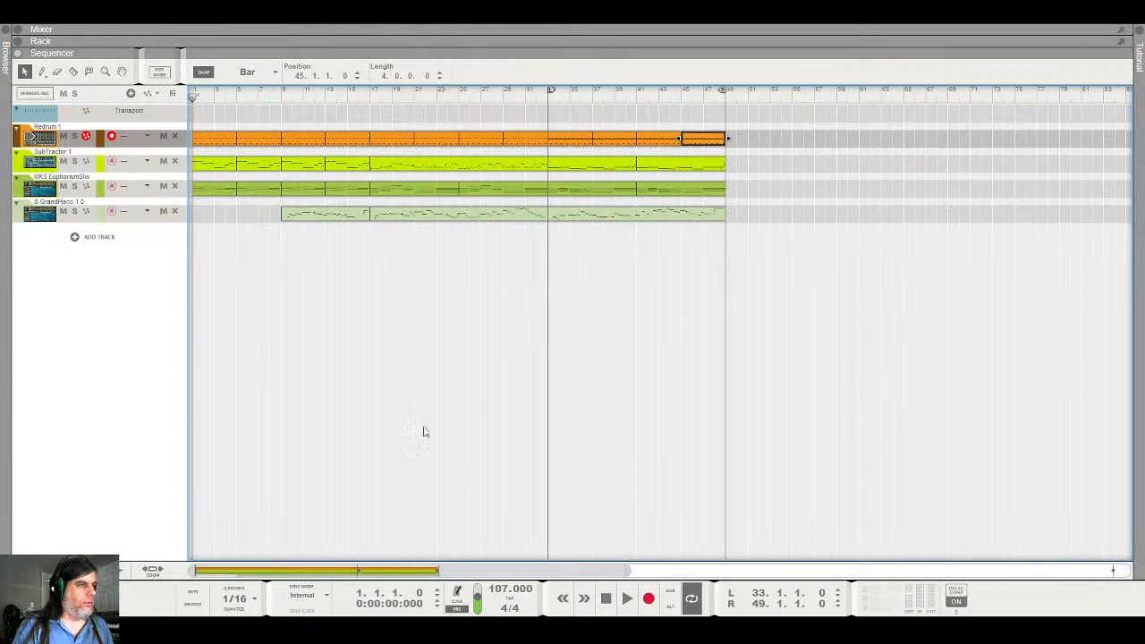
pyautogui.doubleClick(198, 162)
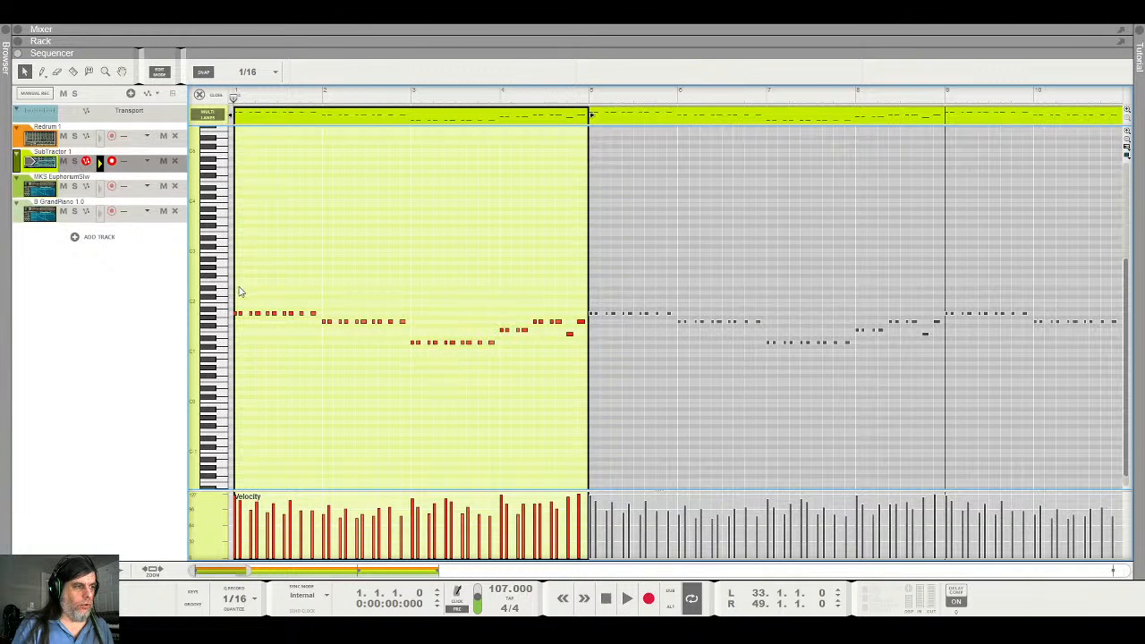
pyautogui.press('space')
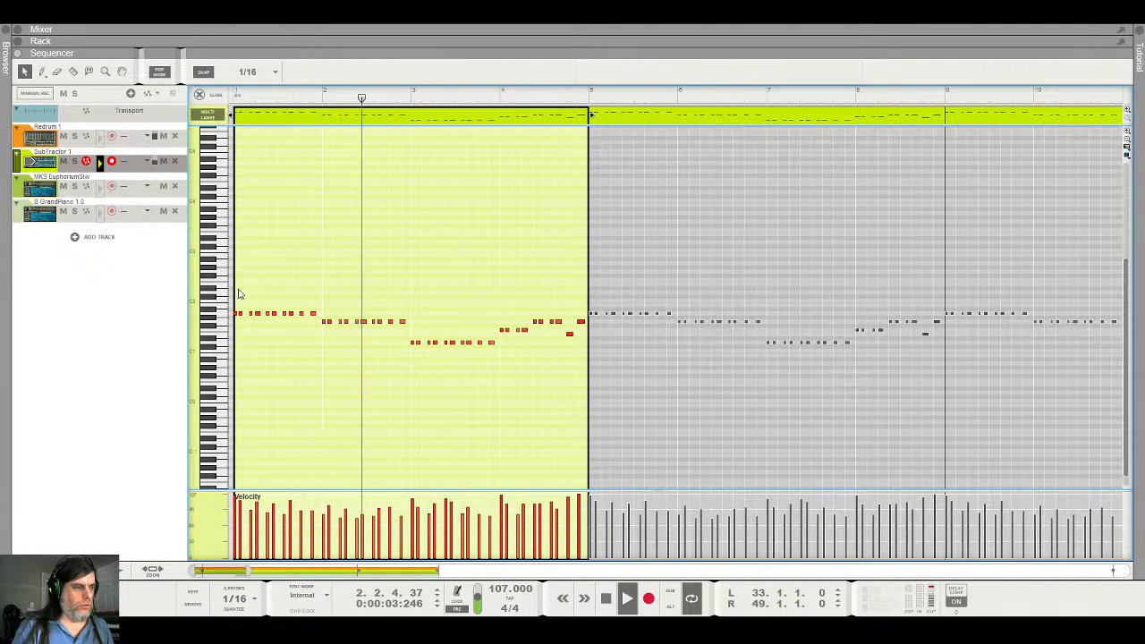
pyautogui.press('space')
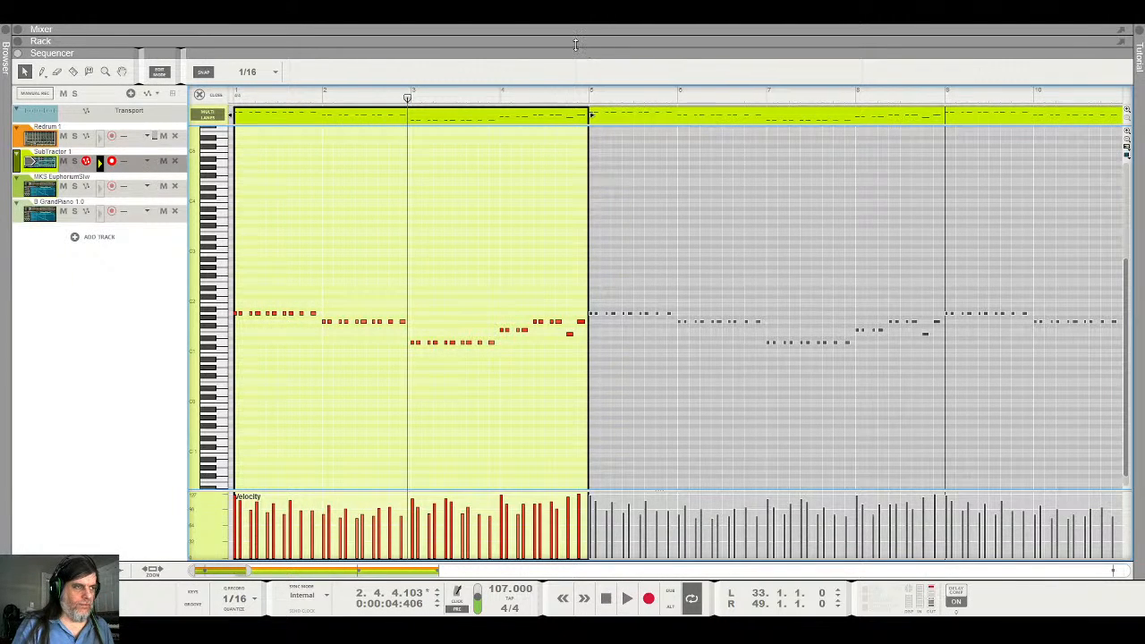
# During playback, lower SubTractor's Filter 2 resonance slightly and raise its Filter 1 frequency a little in the rack
pyautogui.press('F6')
pyautogui.press('space')
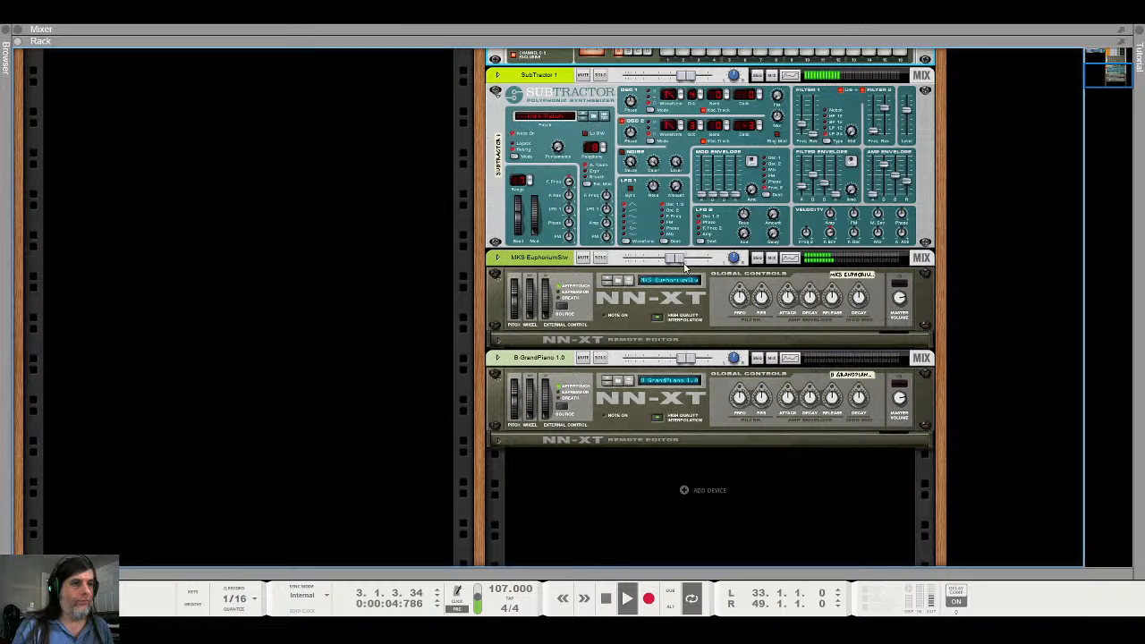
pyautogui.click(802, 126)
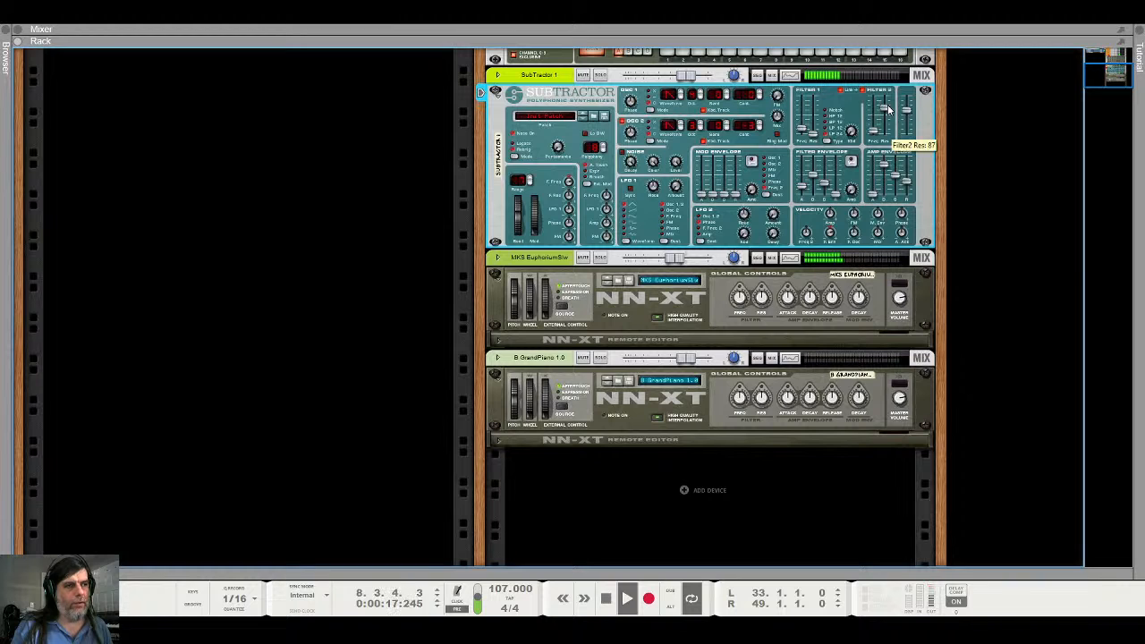
pyautogui.moveTo(888, 109)
pyautogui.mouseDown()
pyautogui.moveTo(889, 94)
pyautogui.moveTo(888, 140)
pyautogui.moveTo(884, 113)
pyautogui.mouseUp()
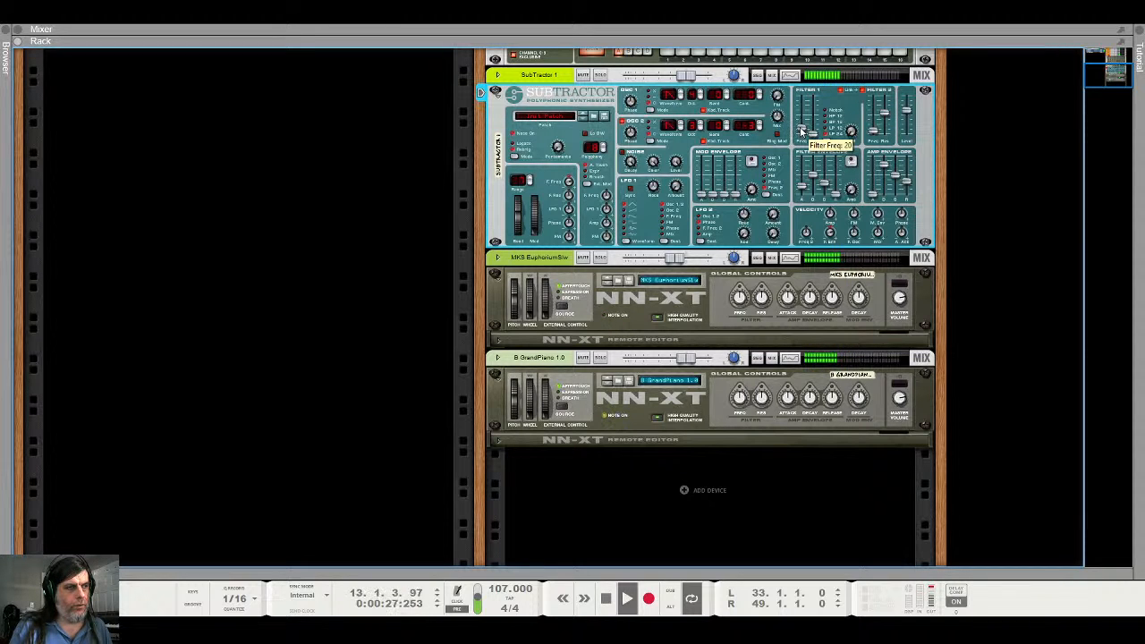
pyautogui.moveTo(802, 132); pyautogui.dragTo(806, 128)
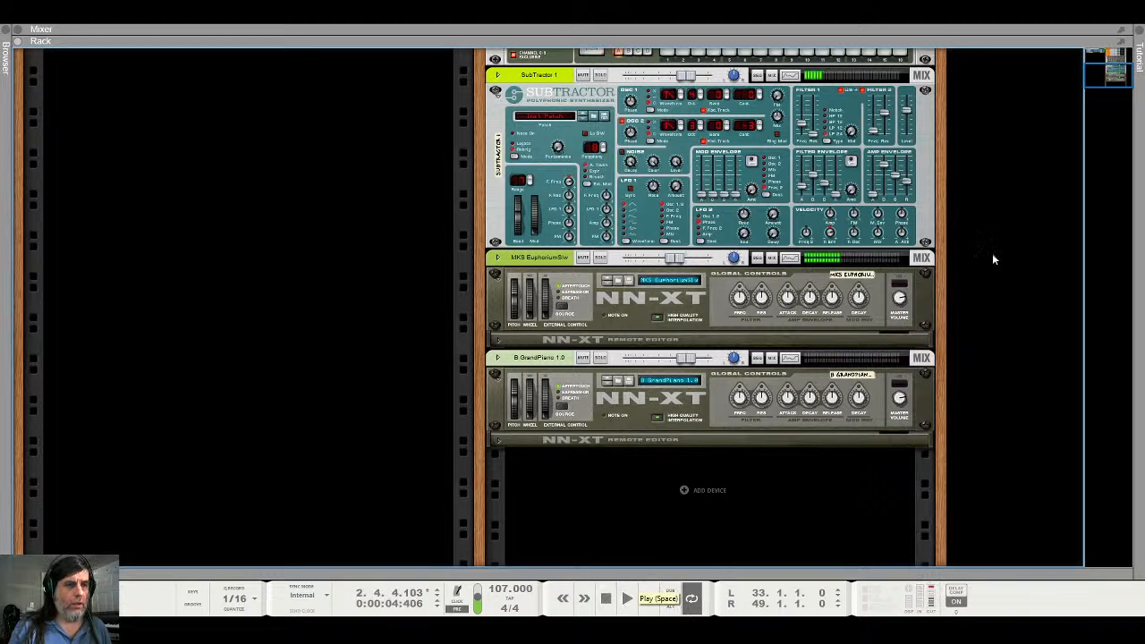
# Add a CF-101 Chorus/Flanger to SubTractor 1 and adjust its delay and LFO rate while the song plays
pyautogui.click(922, 182)
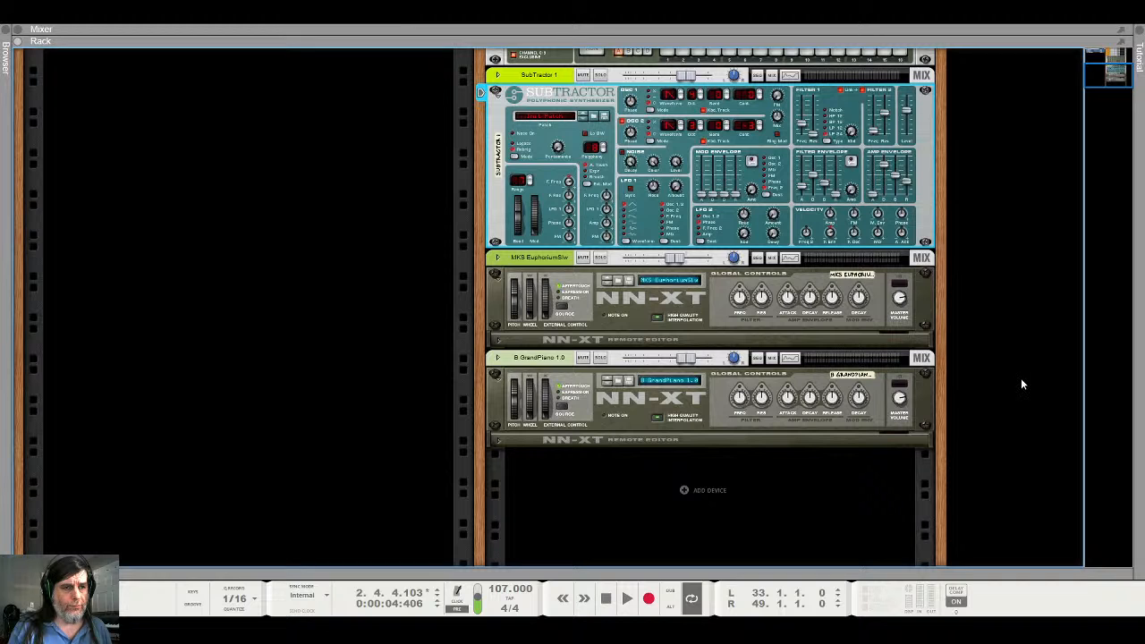
pyautogui.click(1029, 428)
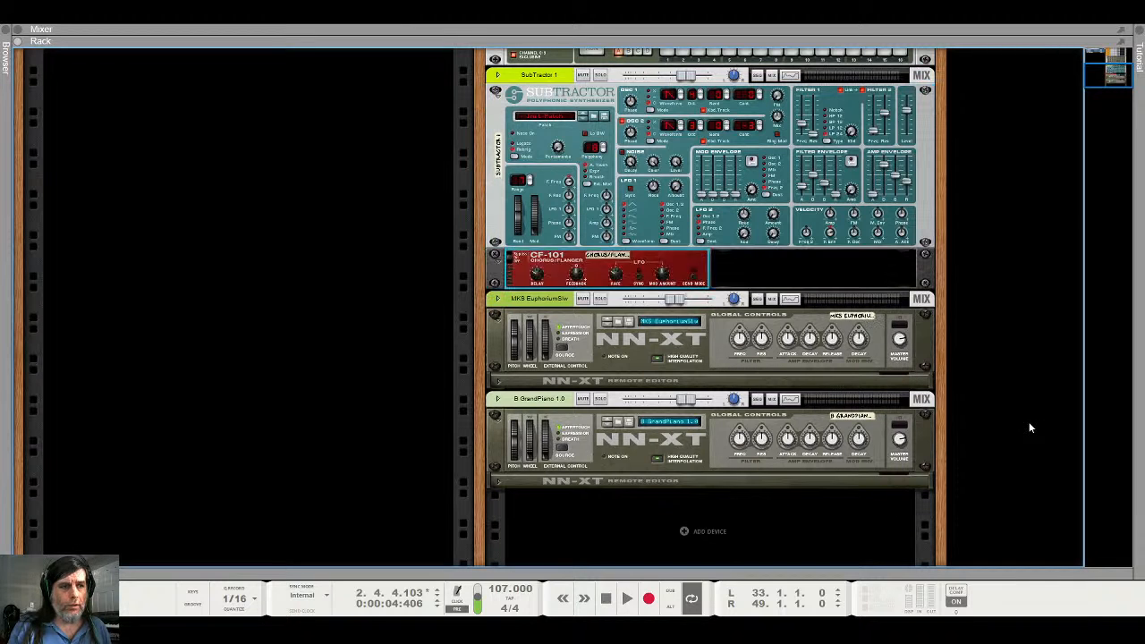
pyautogui.press('space')
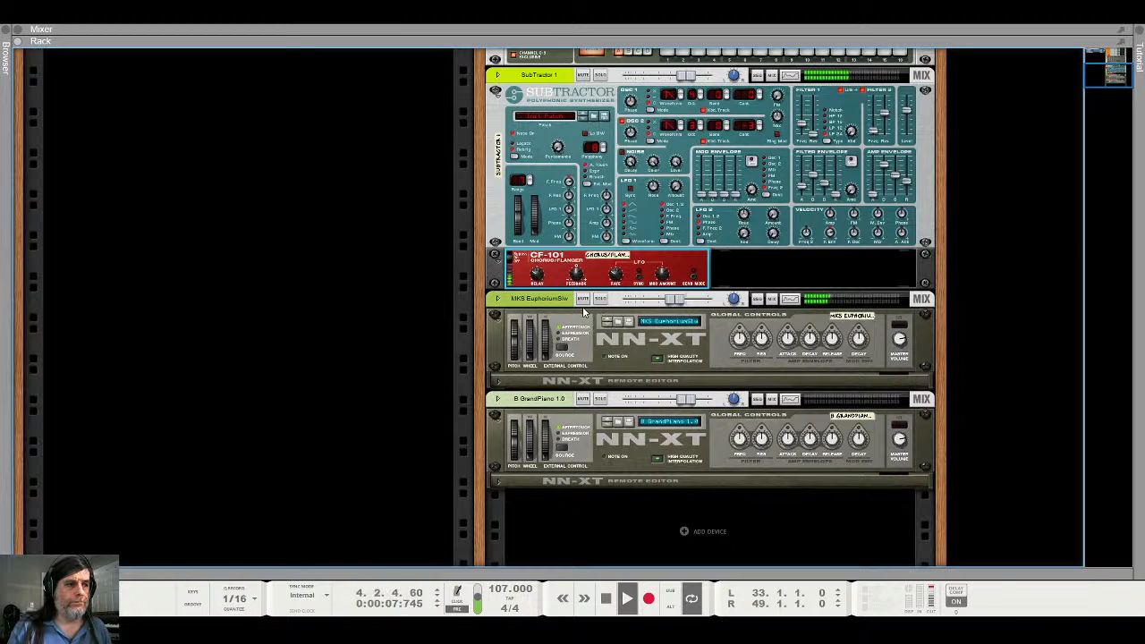
pyautogui.moveTo(535, 279)
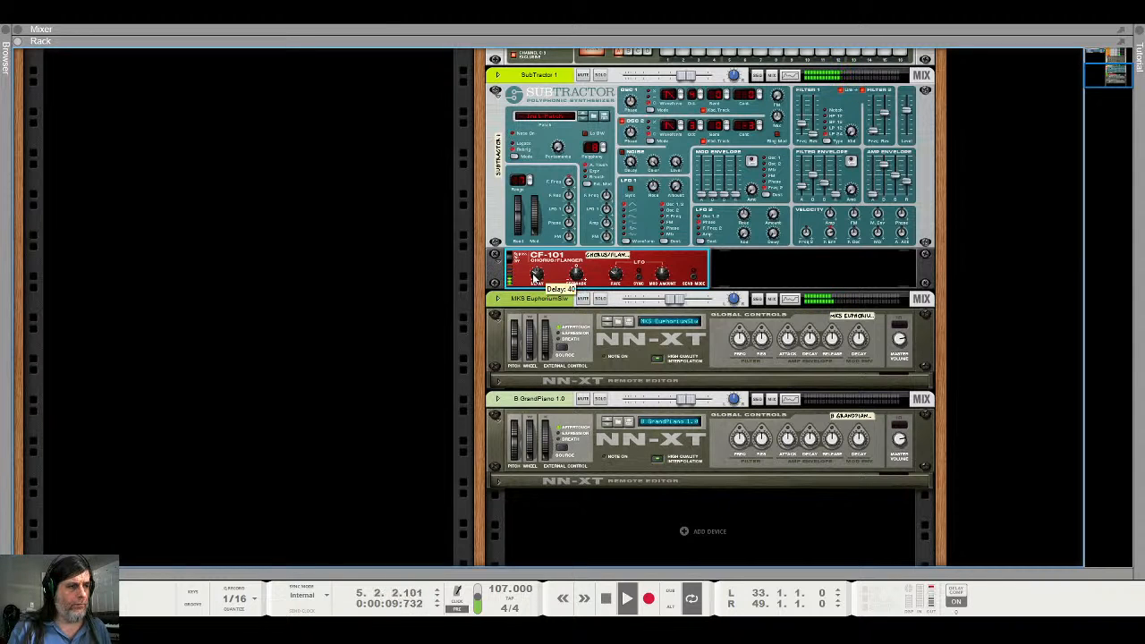
pyautogui.moveTo(536, 285)
pyautogui.mouseDown()
pyautogui.moveTo(539, 250)
pyautogui.moveTo(541, 280)
pyautogui.mouseUp()
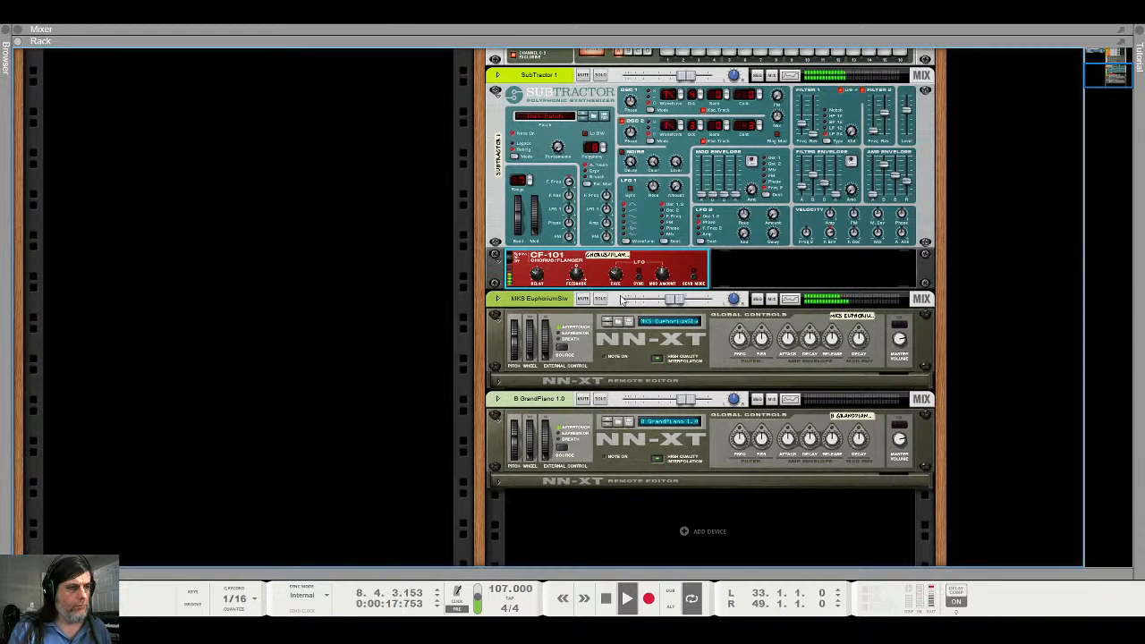
pyautogui.moveTo(619, 278); pyautogui.dragTo(621, 245)
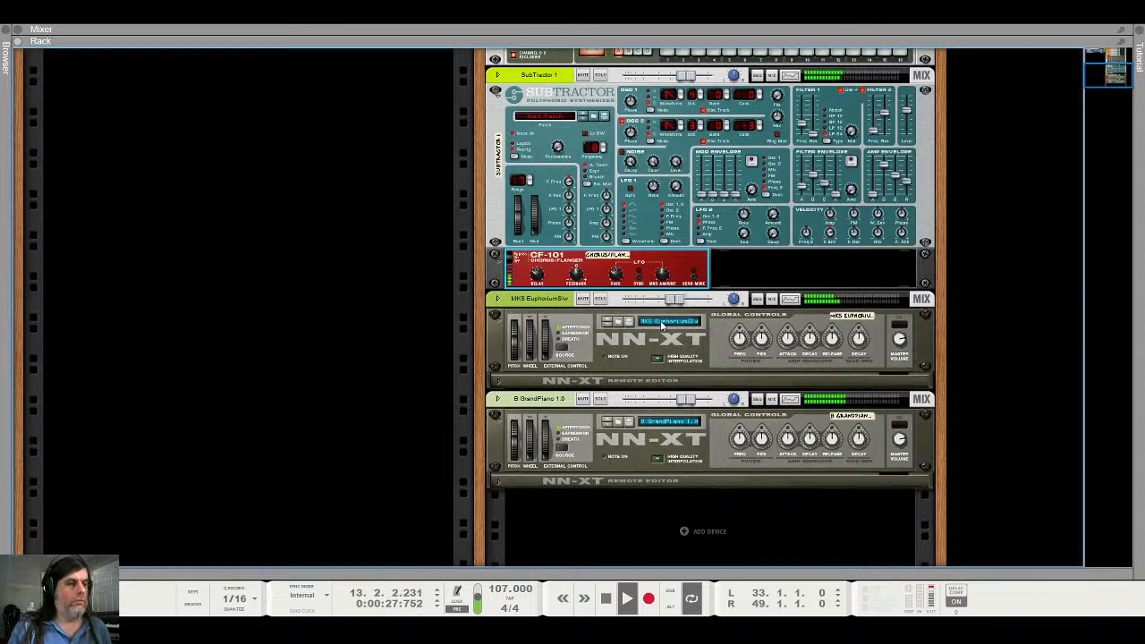
# Fine-tune SubTractor's amp envelope release and lower the MKS Euphorium channel fader slightly in the mixer
pyautogui.click(907, 183)
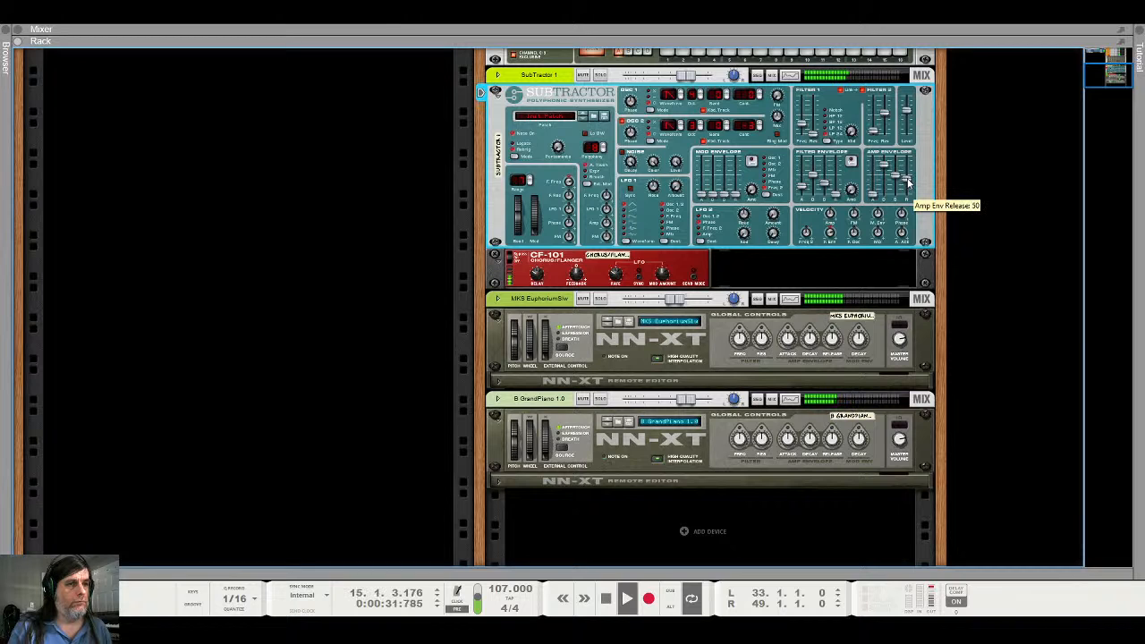
pyautogui.moveTo(907, 184)
pyautogui.mouseDown()
pyautogui.moveTo(909, 173)
pyautogui.moveTo(909, 183)
pyautogui.mouseUp()
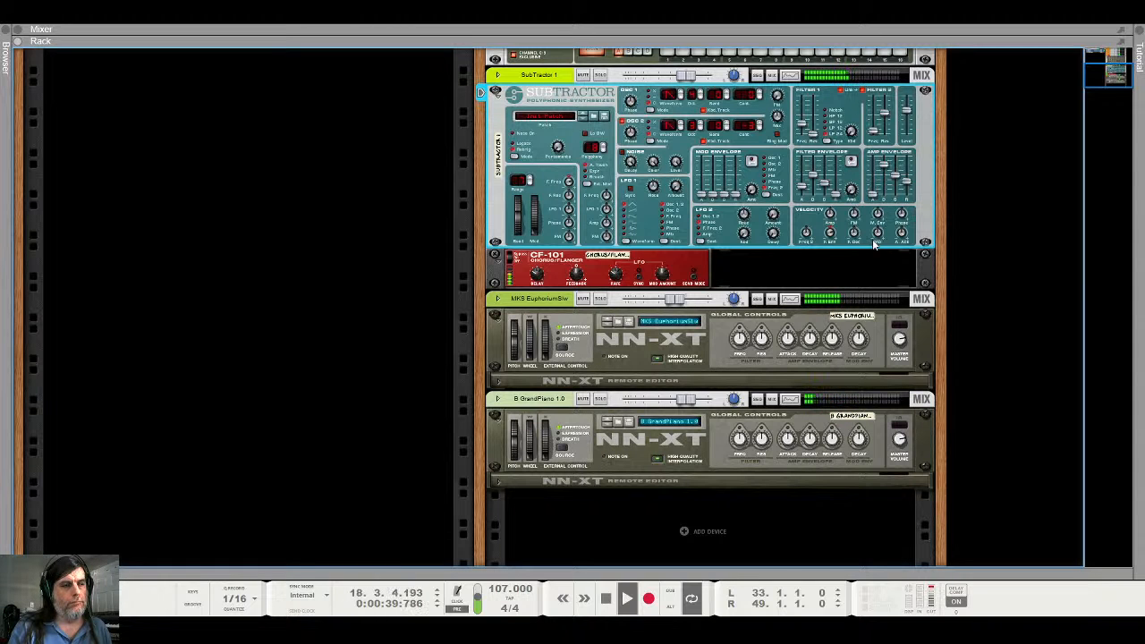
pyautogui.click(818, 30)
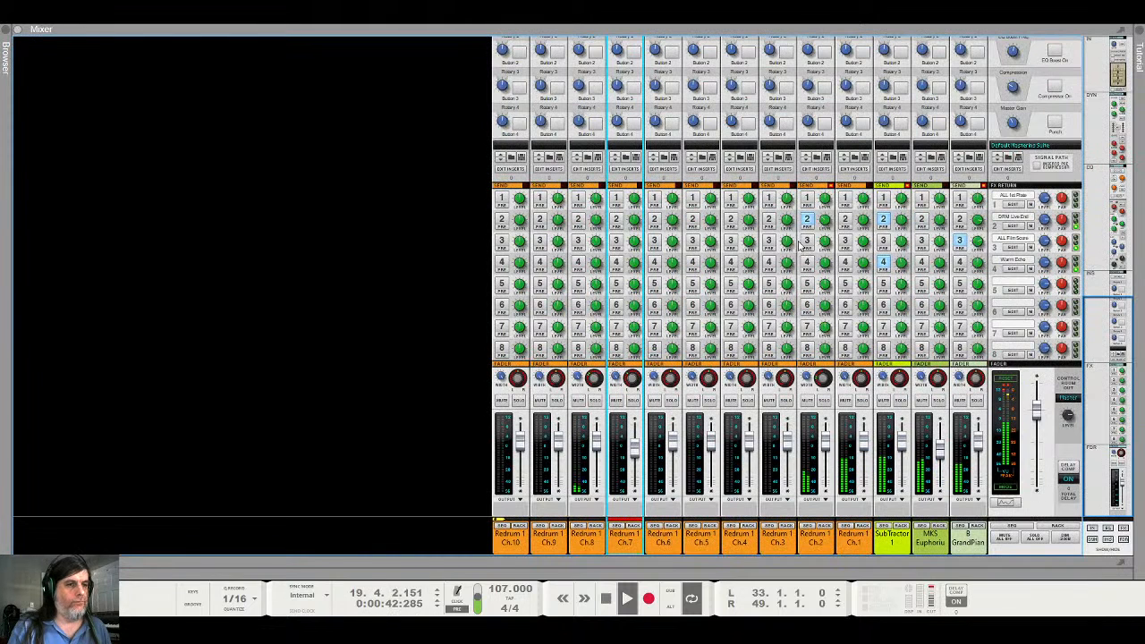
pyautogui.click(939, 450)
pyautogui.moveTo(939, 450); pyautogui.dragTo(942, 453)
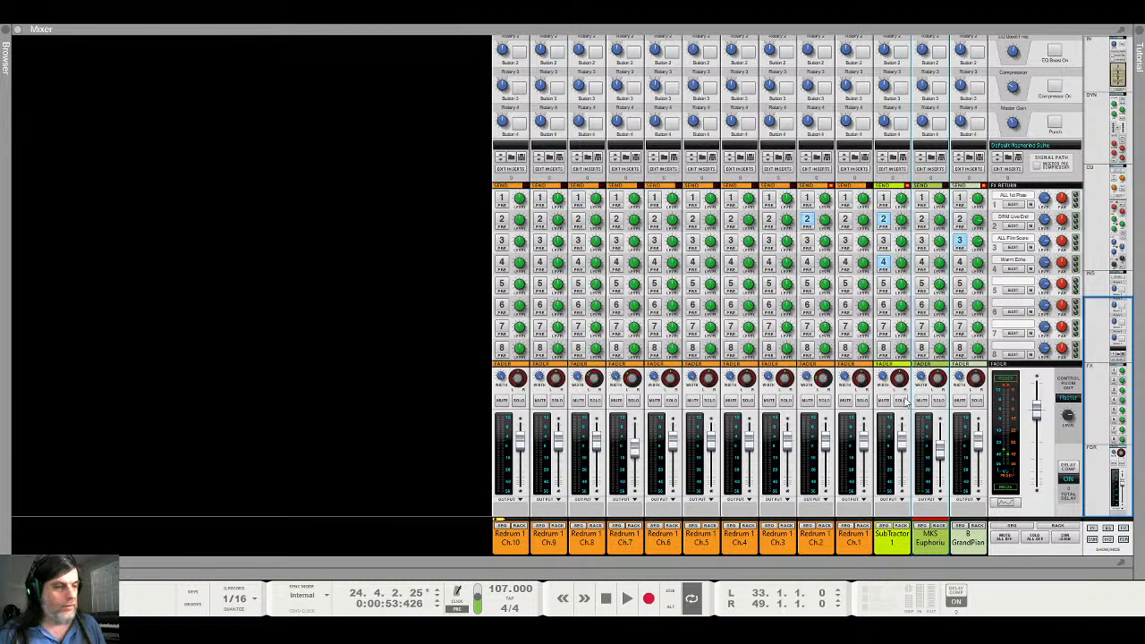
# Listen on into the third section, stop, and open the Redrum clip starting at bar 33 for note editing
pyautogui.press('space')
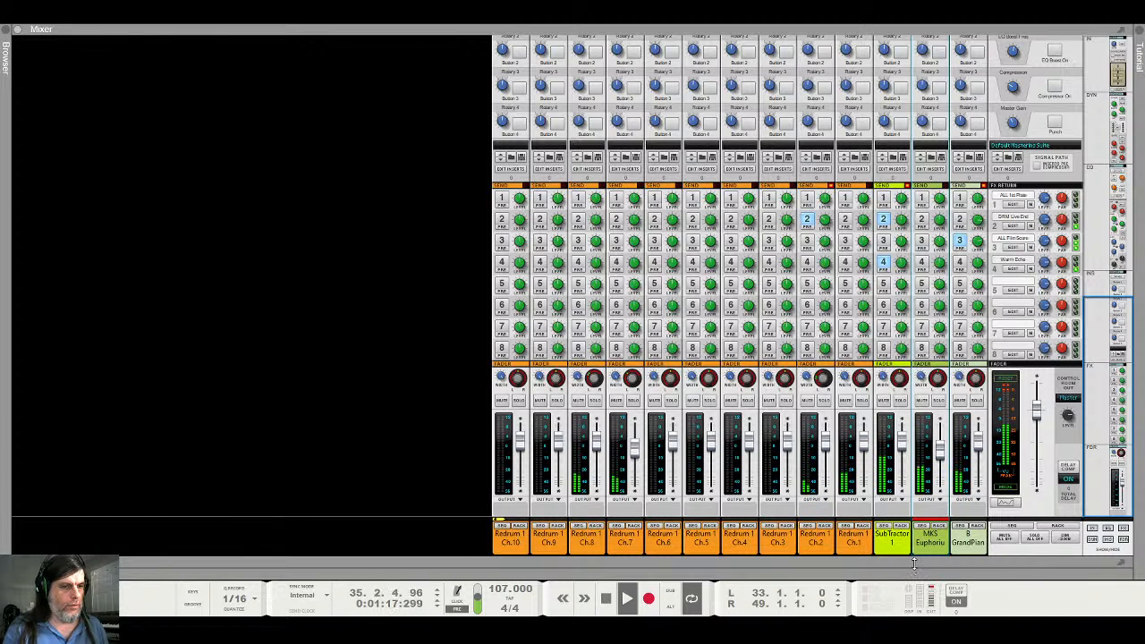
pyautogui.press('F6')
pyautogui.press('F7')
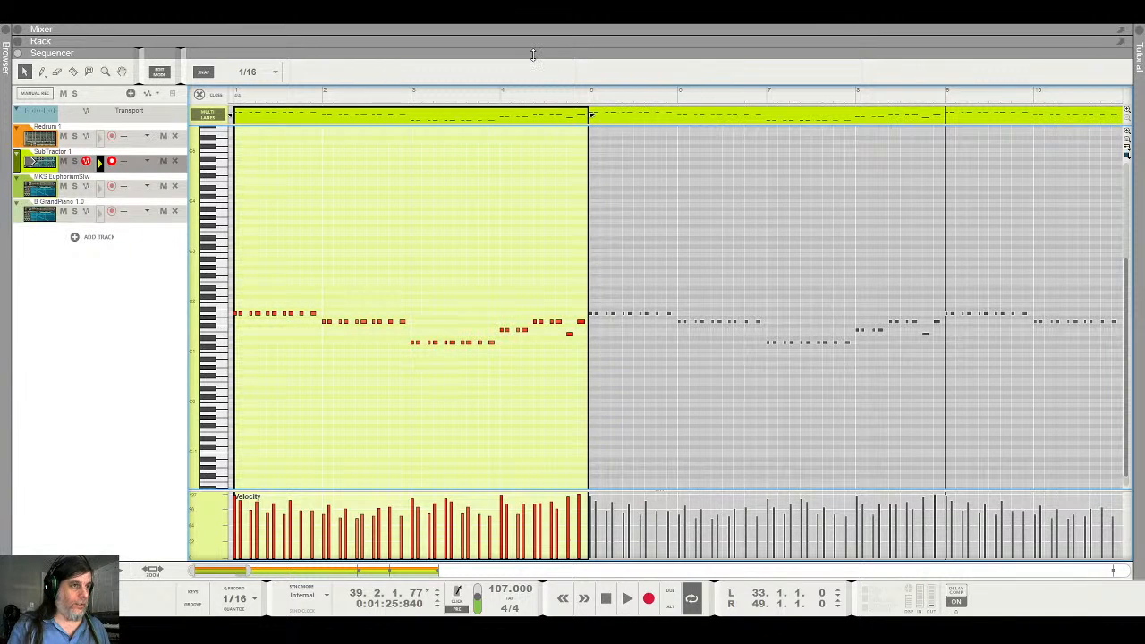
pyautogui.click(200, 95)
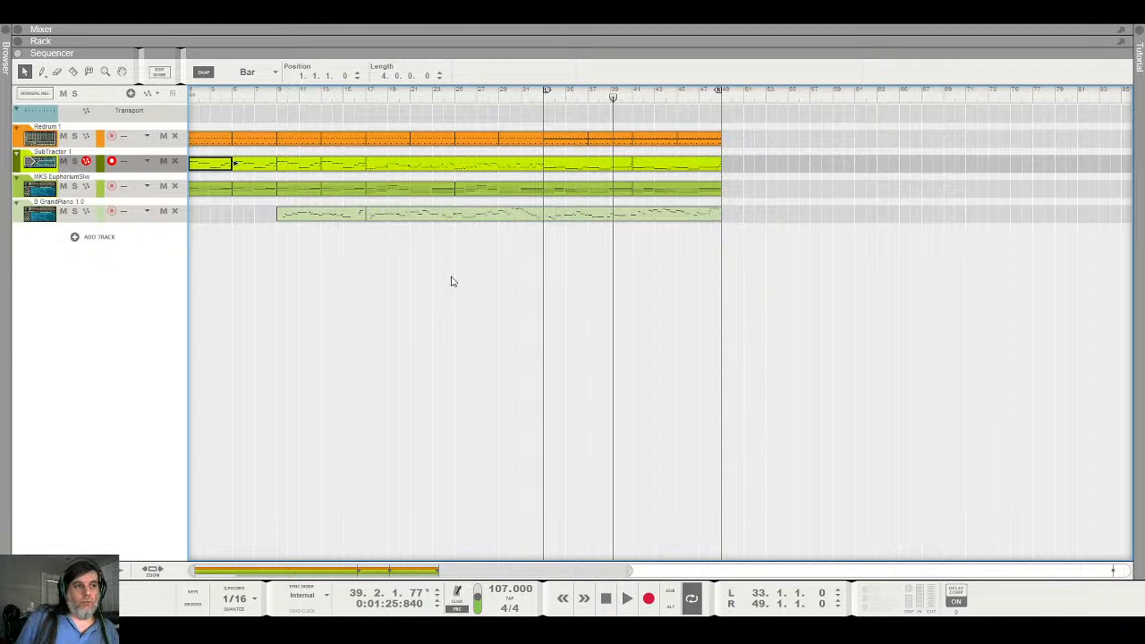
pyautogui.doubleClick(566, 143)
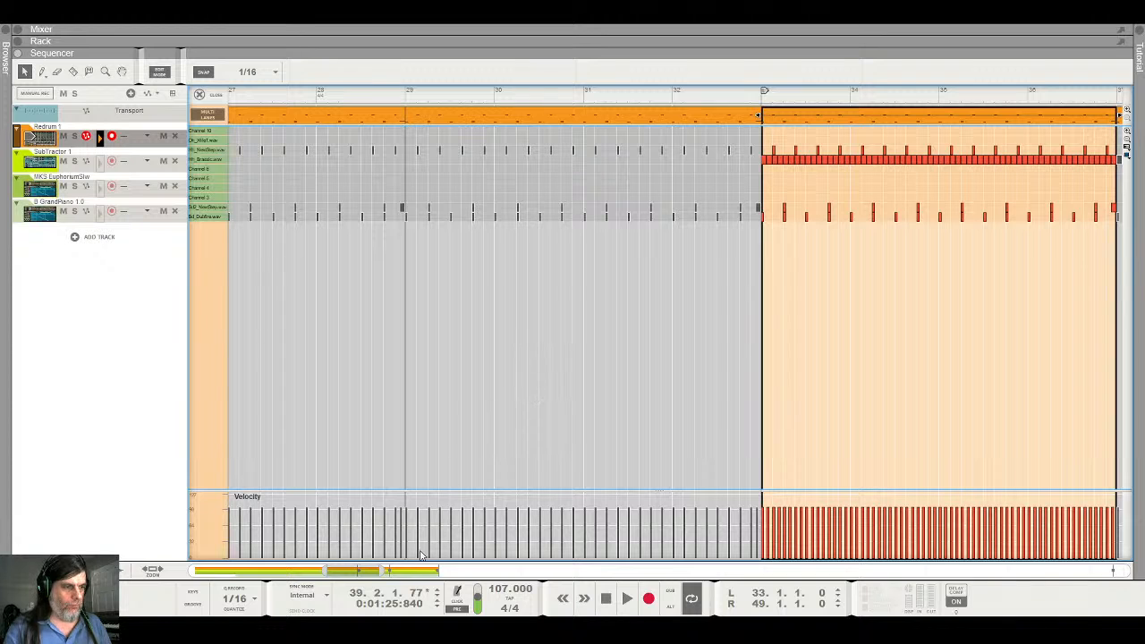
pyautogui.moveTo(331, 570); pyautogui.dragTo(372, 570)
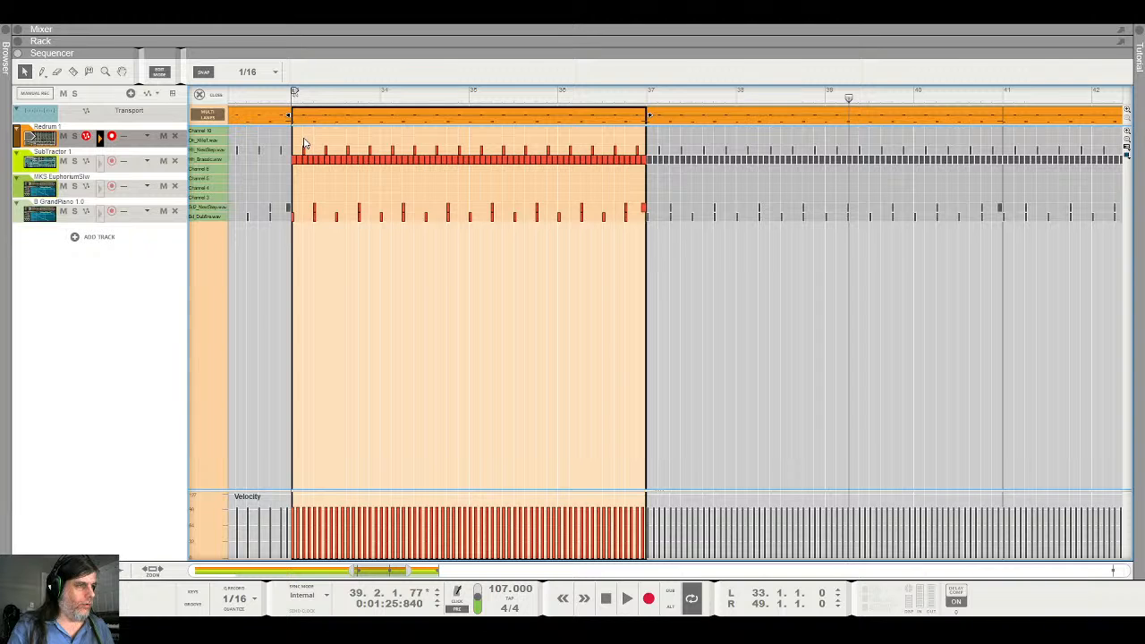
# Delete the two hi-hat hits at position 33.1.3, the G1 hit and the Hh_Brassic F#1 hit, from the Redrum clip
pyautogui.click(415, 151)
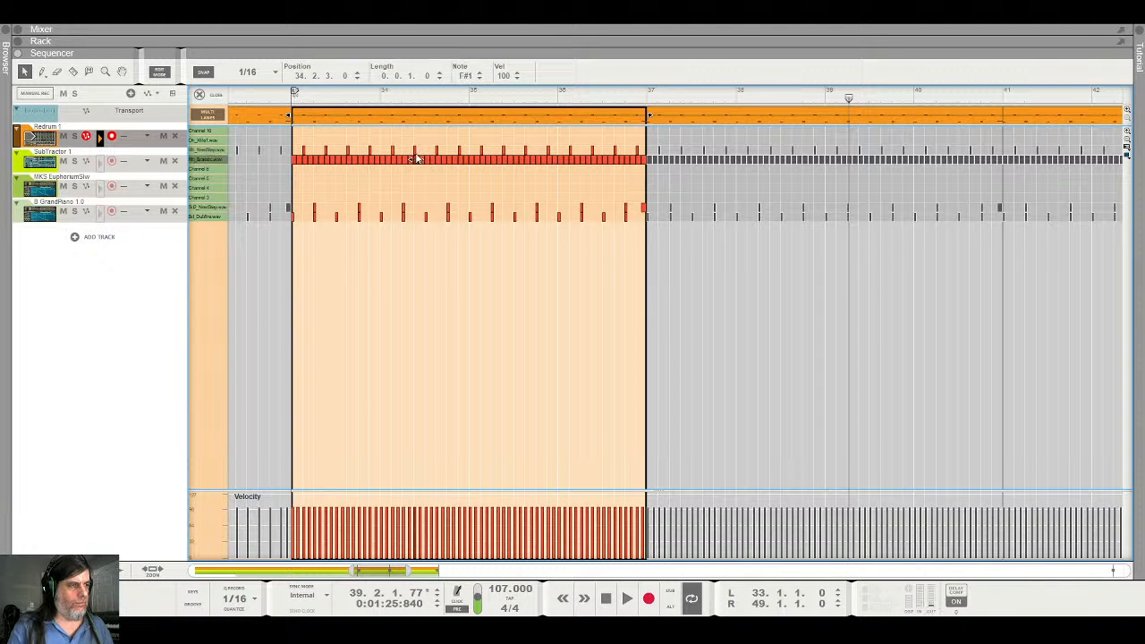
pyautogui.click(306, 157)
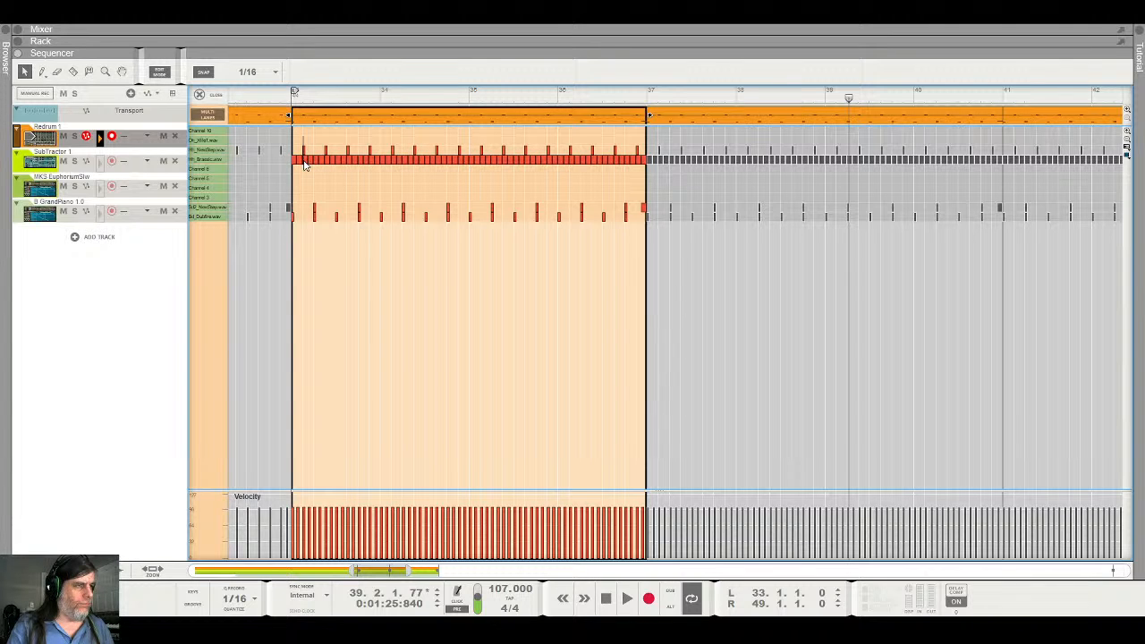
pyautogui.click(304, 162)
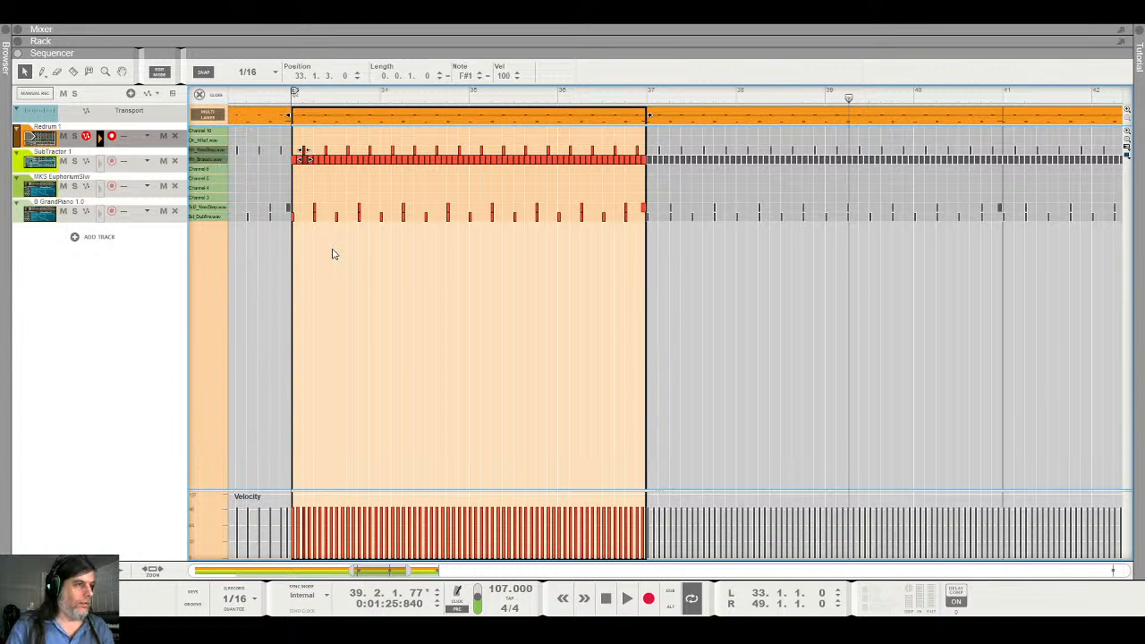
pyautogui.click(332, 254)
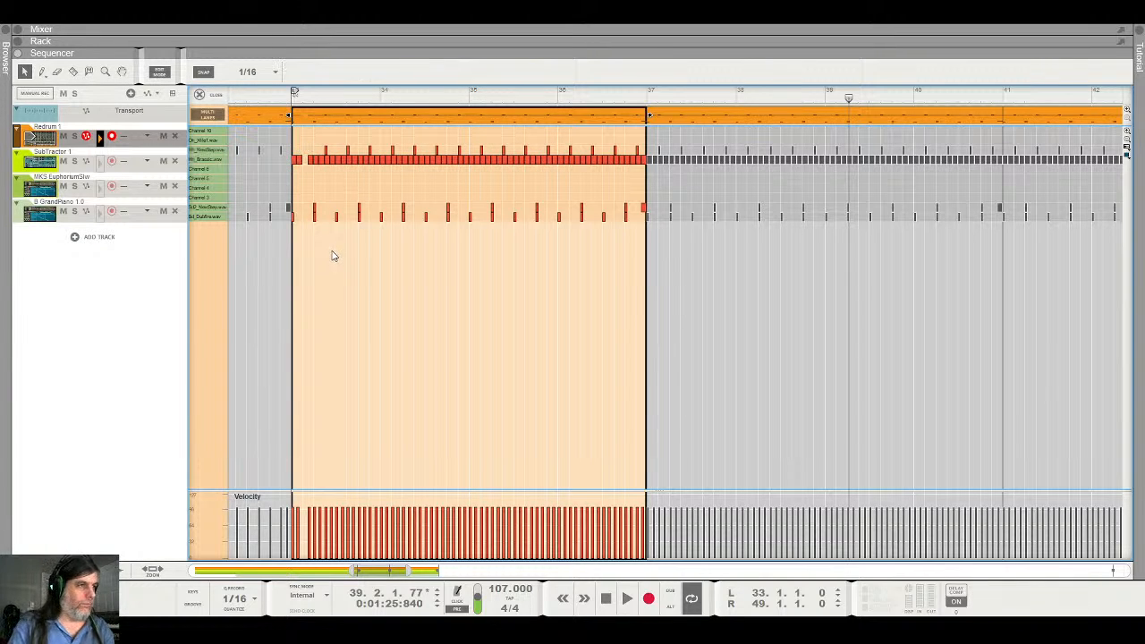
# Add a sixteenth-note G#1 open hi-hat hit at 33.1.3 and a G1 hi-hat hit at 33.1.4, auditioning bar 33 between them
pyautogui.click(305, 142)
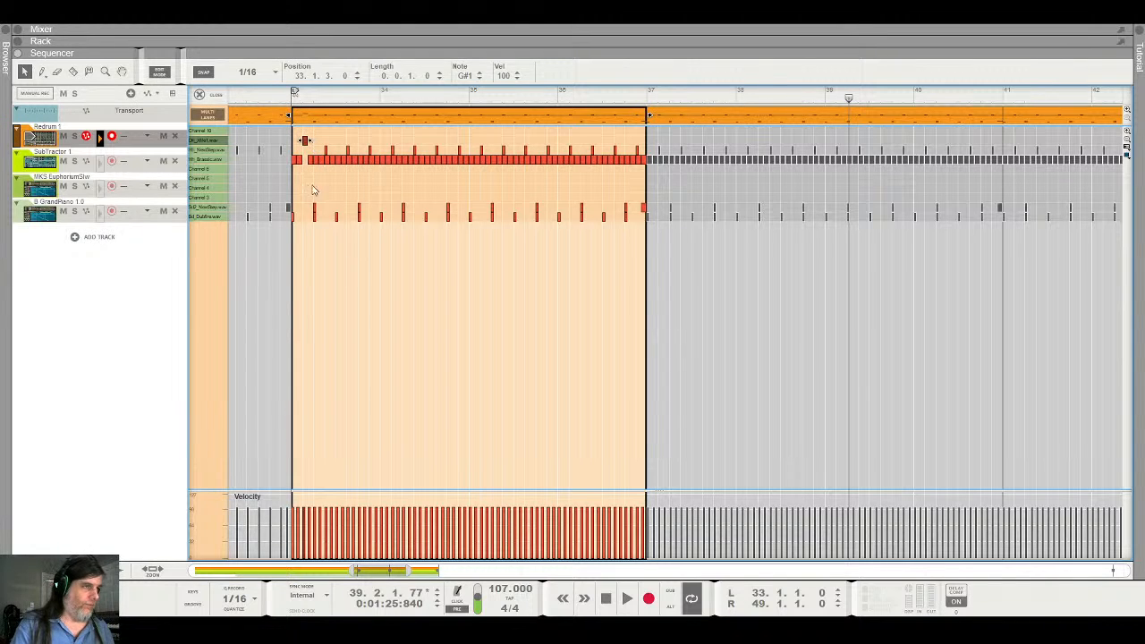
pyautogui.click(289, 95)
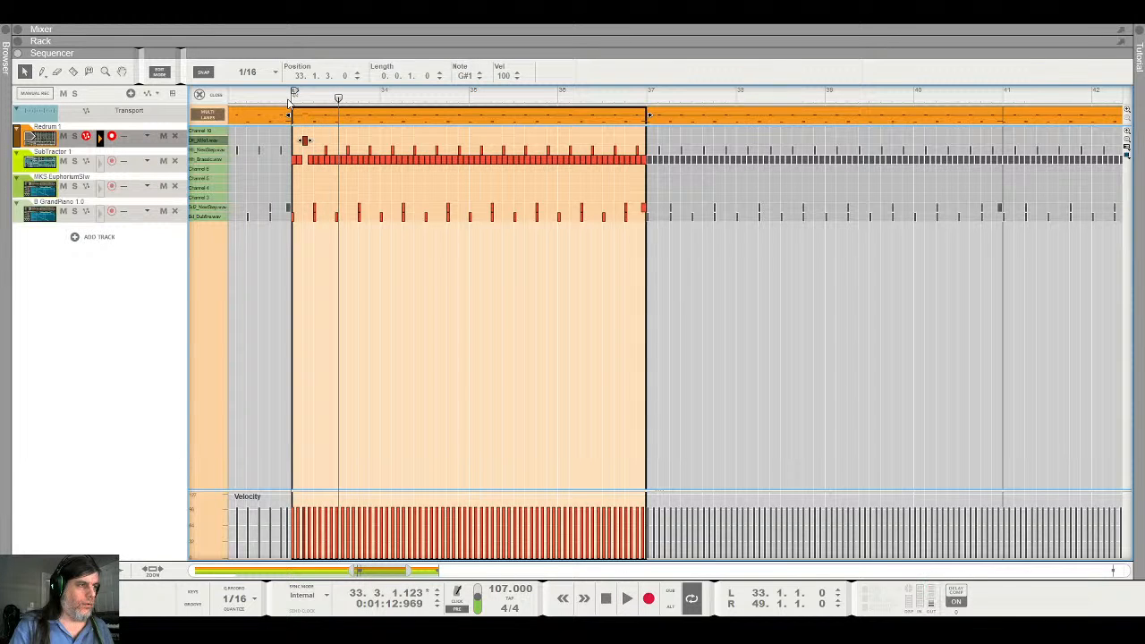
pyautogui.click(310, 152)
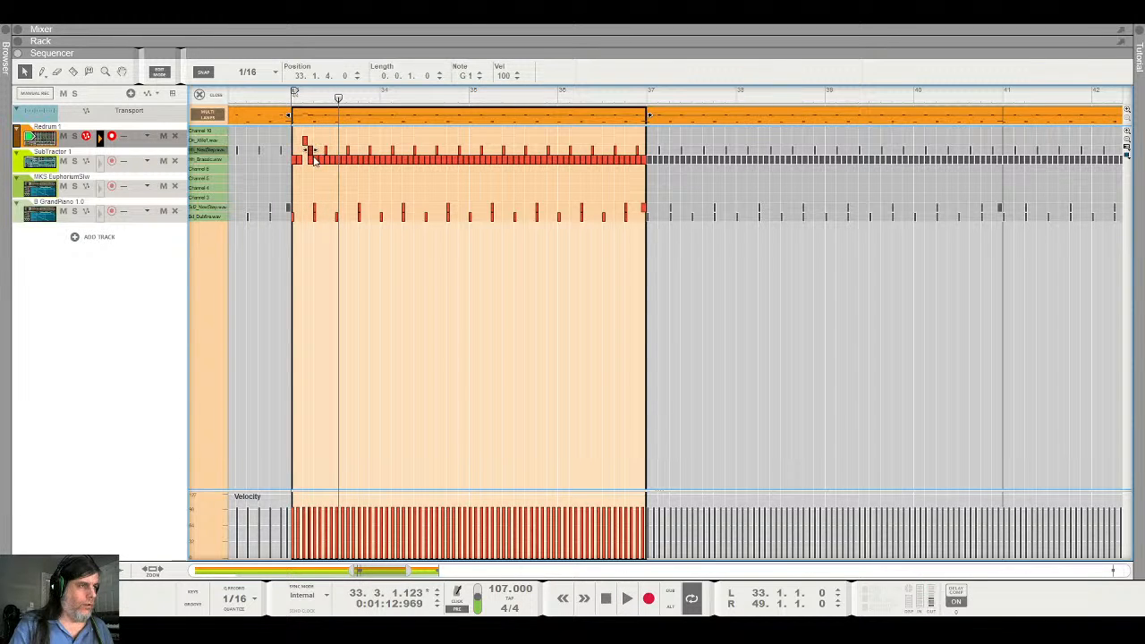
# Replay the start of bar 33 several times to check the edited hi-hat hits
pyautogui.click(292, 97)
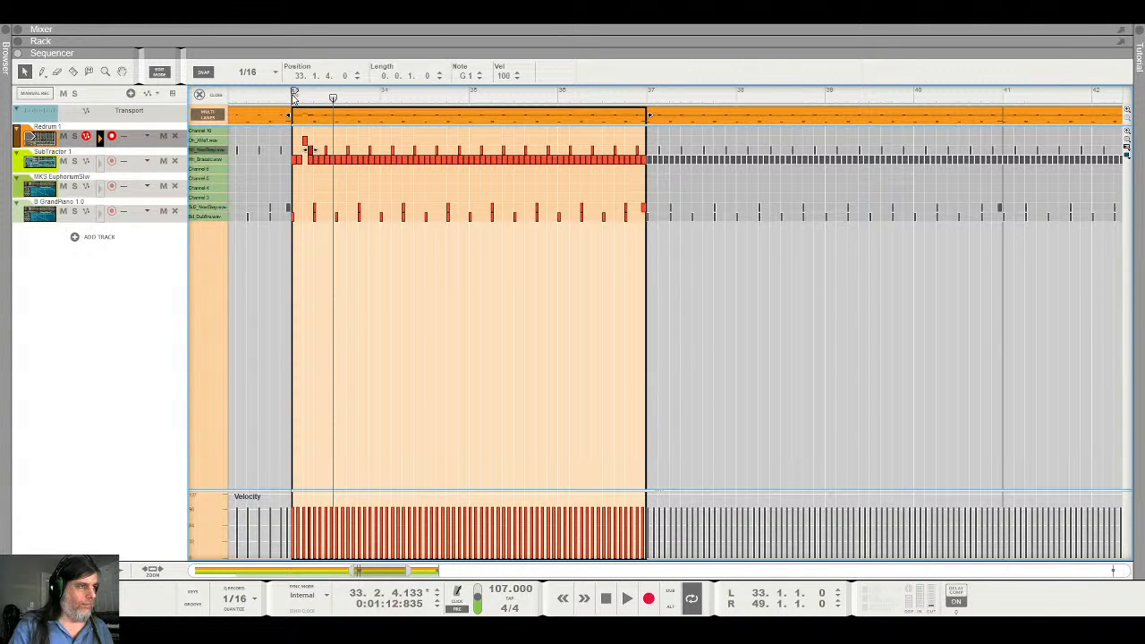
pyautogui.click(293, 98)
pyautogui.press('space')
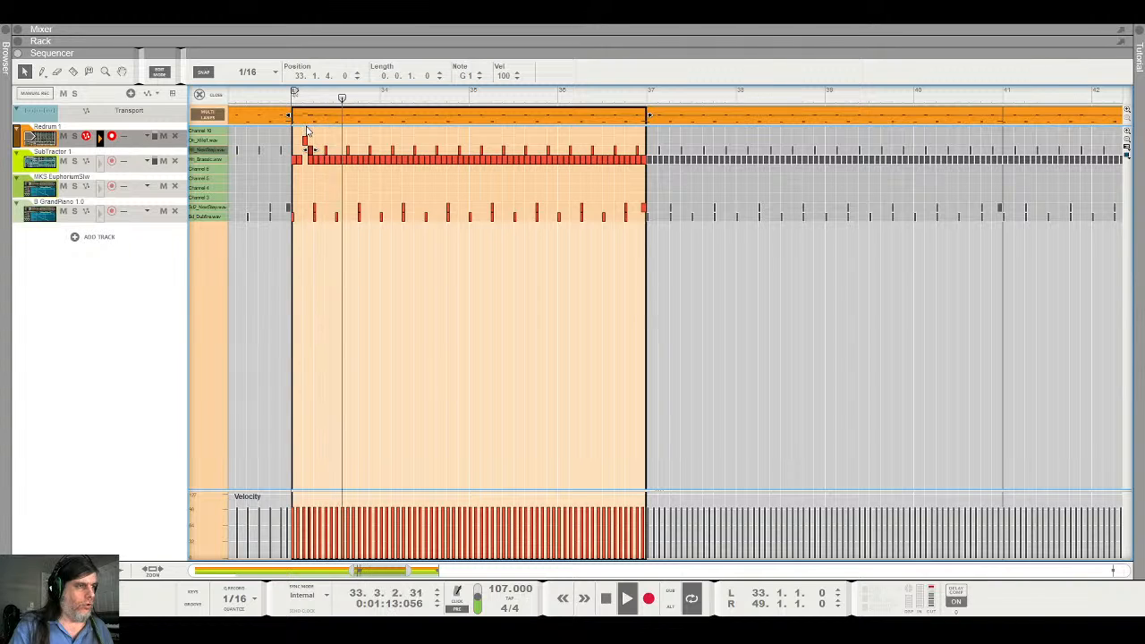
pyautogui.press('space')
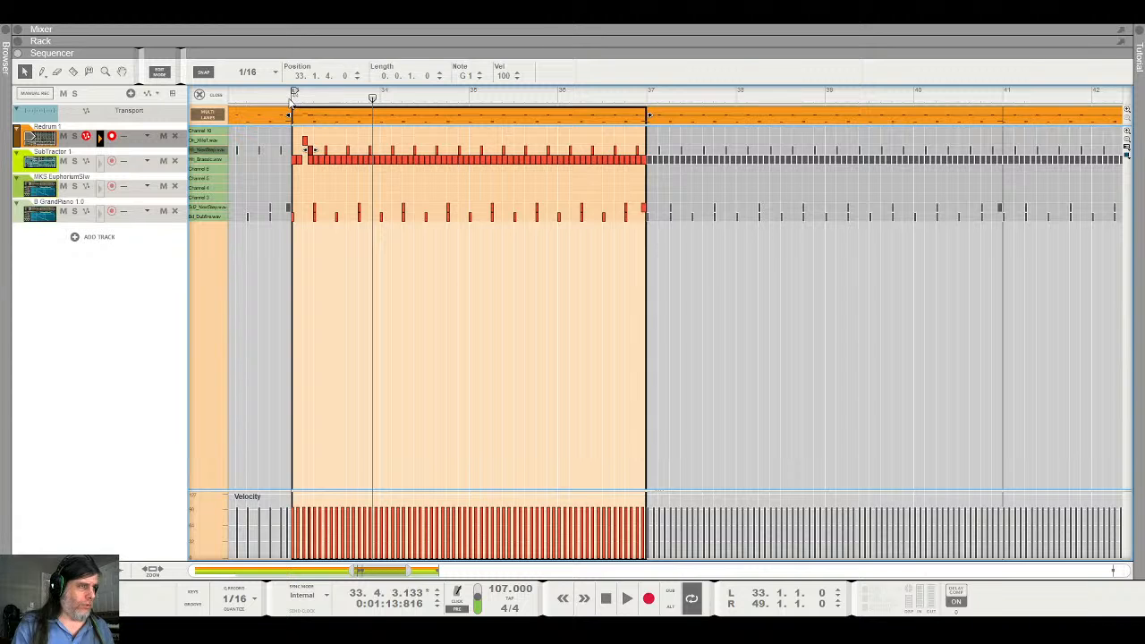
pyautogui.click(290, 101)
pyautogui.press('space')
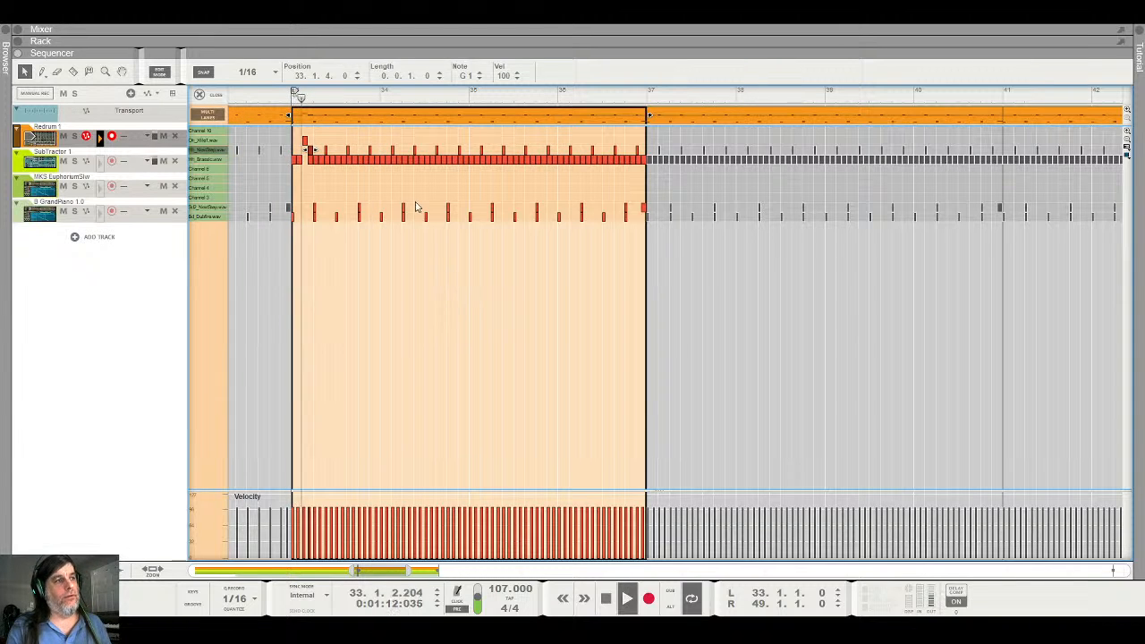
# Add a G#1 open hi-hat hit at 33.4.3 and a G1 hit at 33.4.4, delete the F#1 hit at 33.4.3, and audition the change
pyautogui.press('space')
pyautogui.click(372, 143)
pyautogui.click(371, 142)
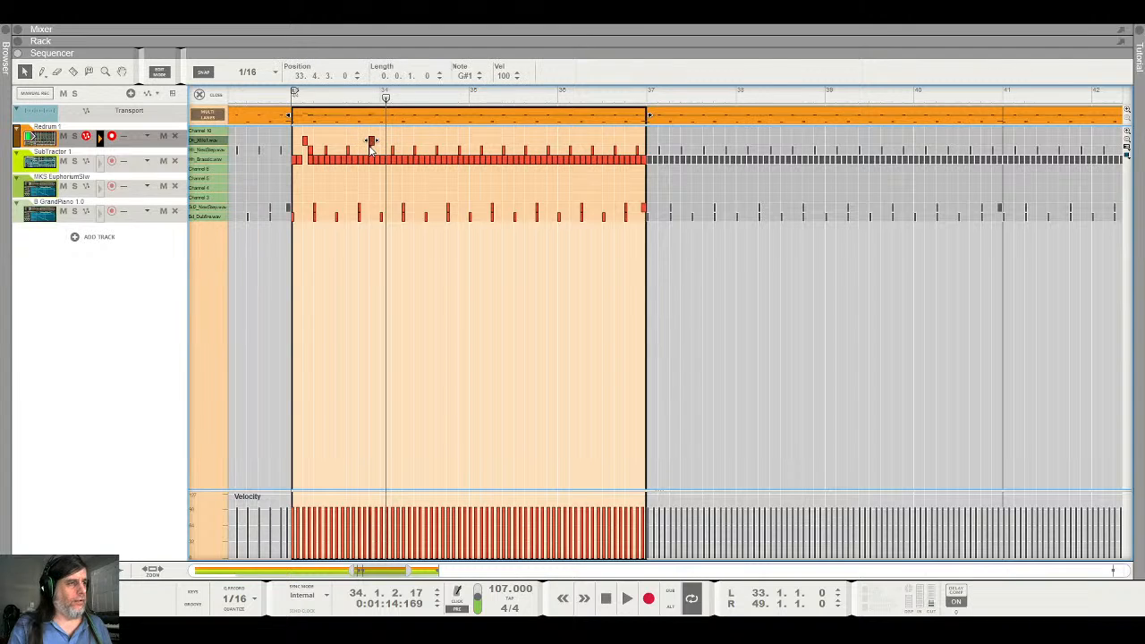
pyautogui.click(385, 167)
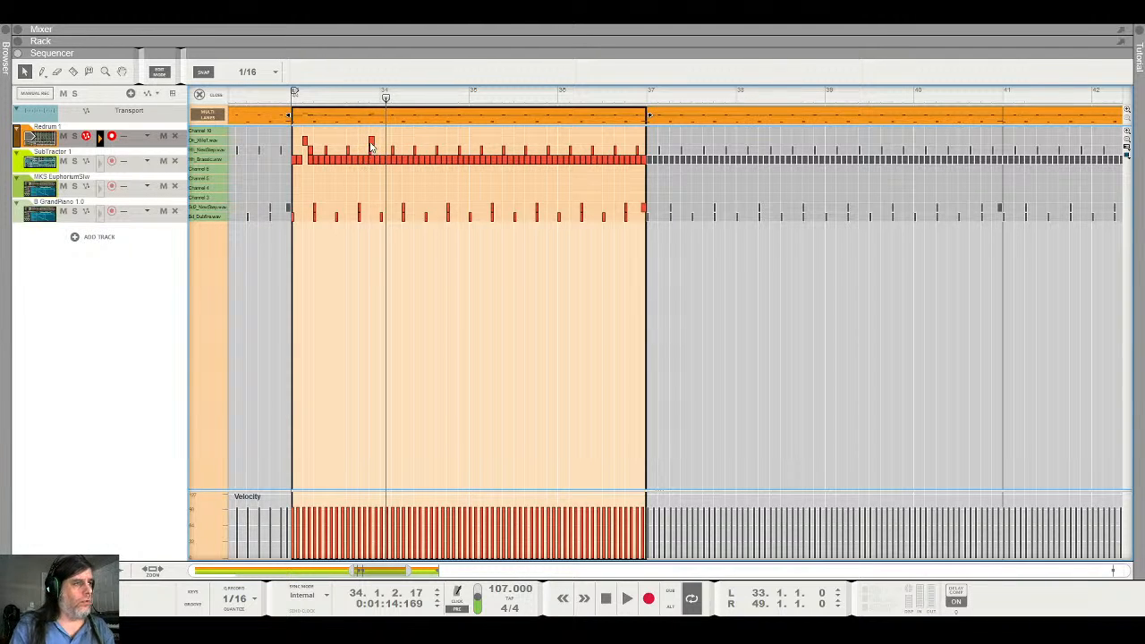
pyautogui.click(372, 160)
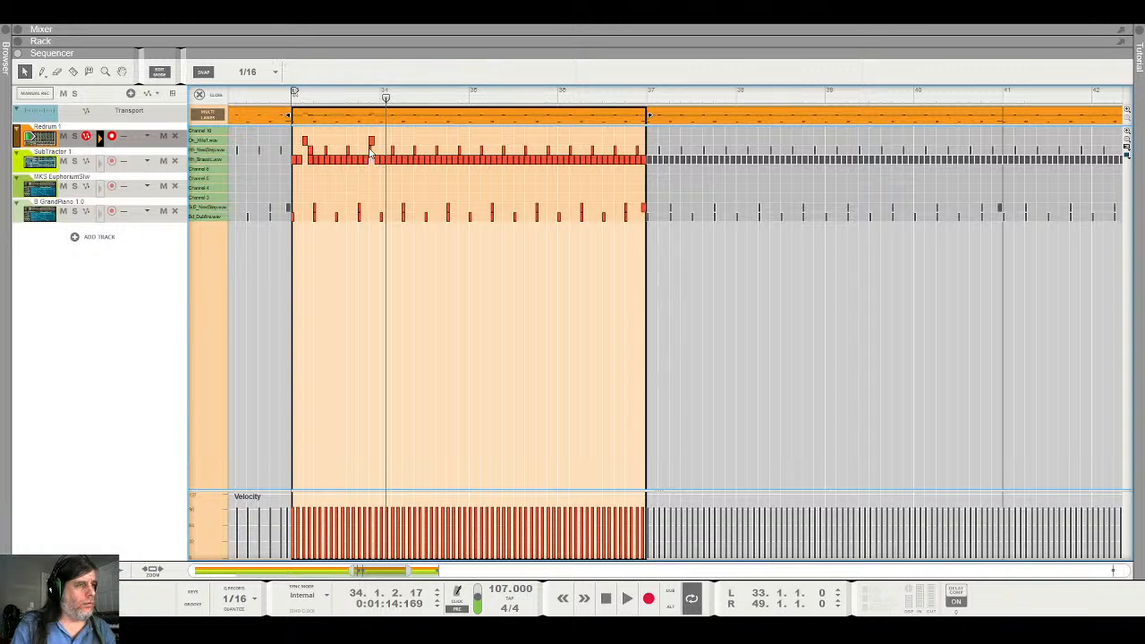
pyautogui.press('Delete')
pyautogui.click(377, 149)
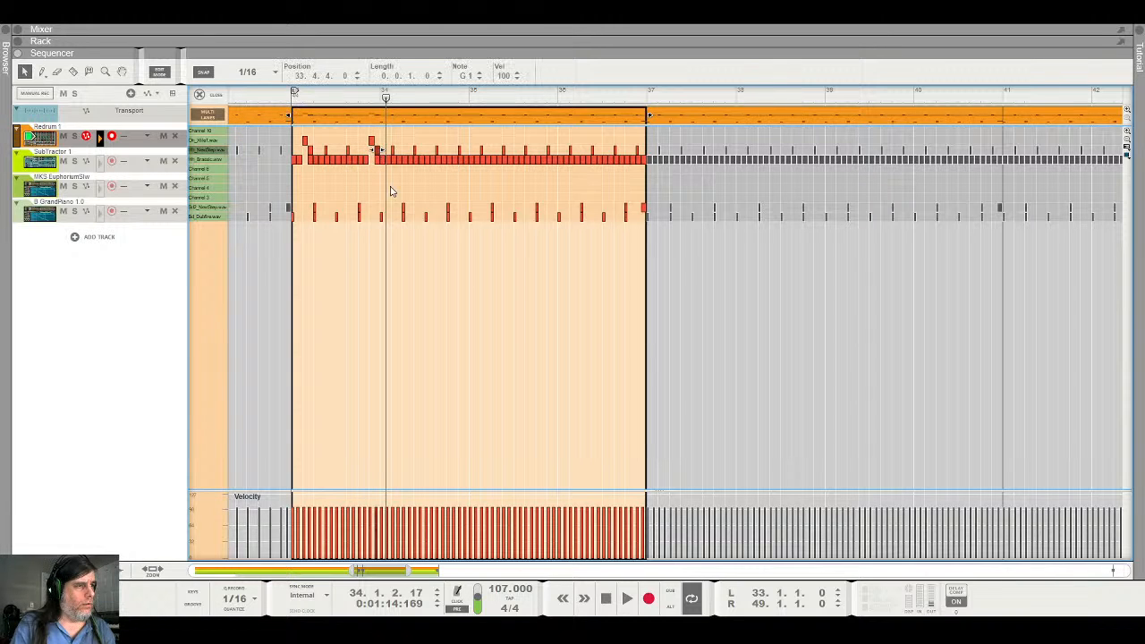
pyautogui.press('space')
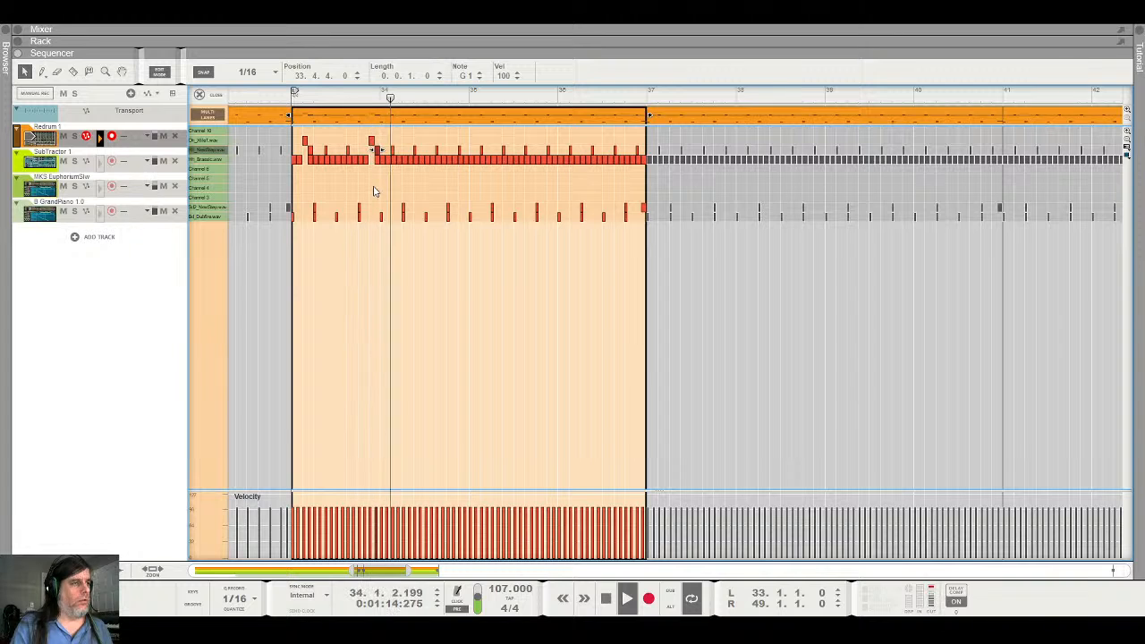
pyautogui.press('space')
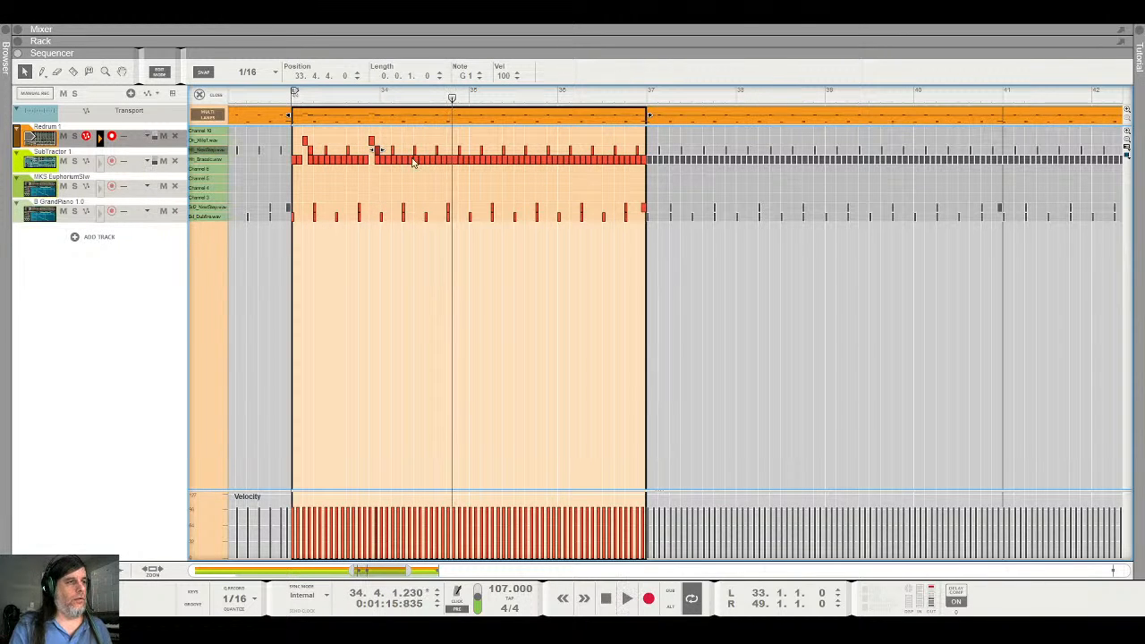
# Add a G#1 open hi-hat hit at 34.4.1 with a G1 hit right after it, delete the F#1 hit beneath, and replay from bar 33
pyautogui.click(450, 141)
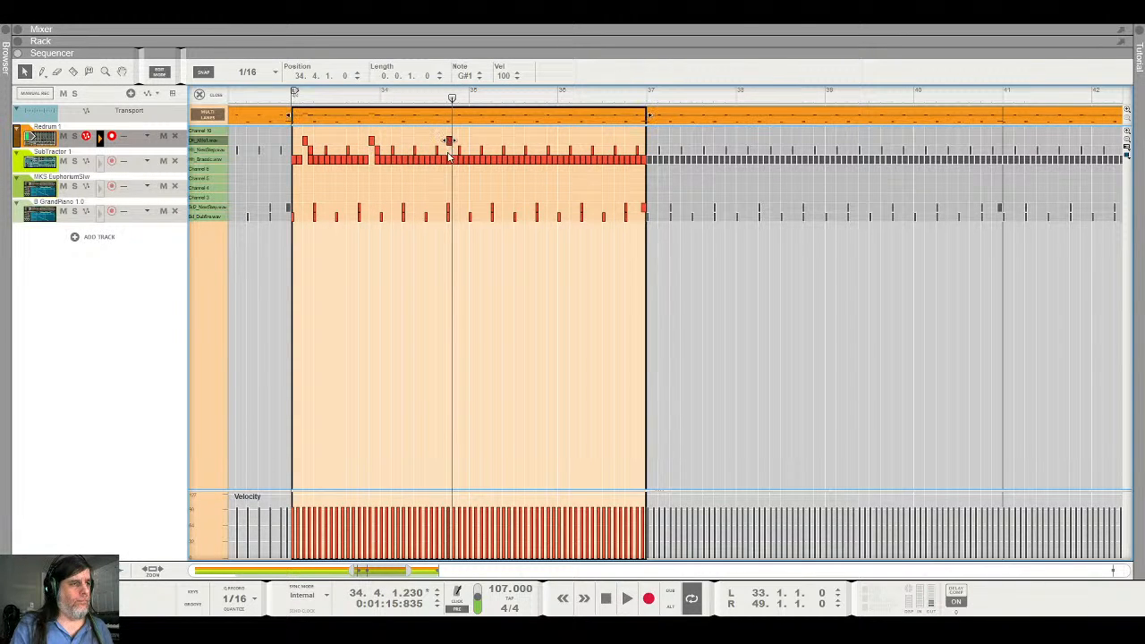
pyautogui.press('Down')
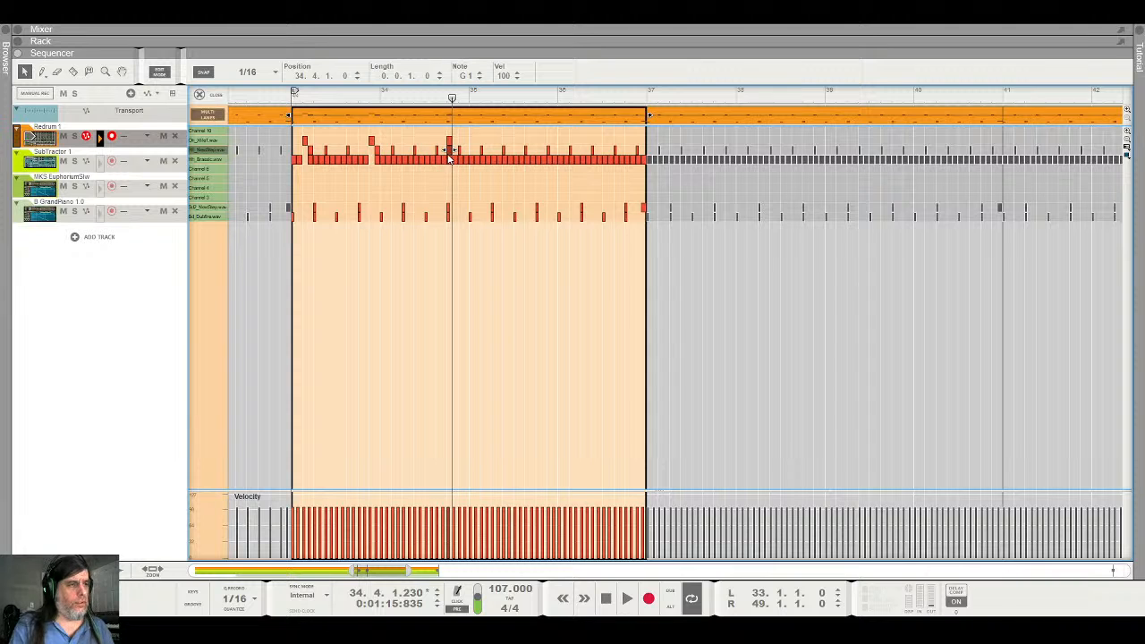
pyautogui.moveTo(452, 152); pyautogui.dragTo(460, 153)
pyautogui.press('Delete')
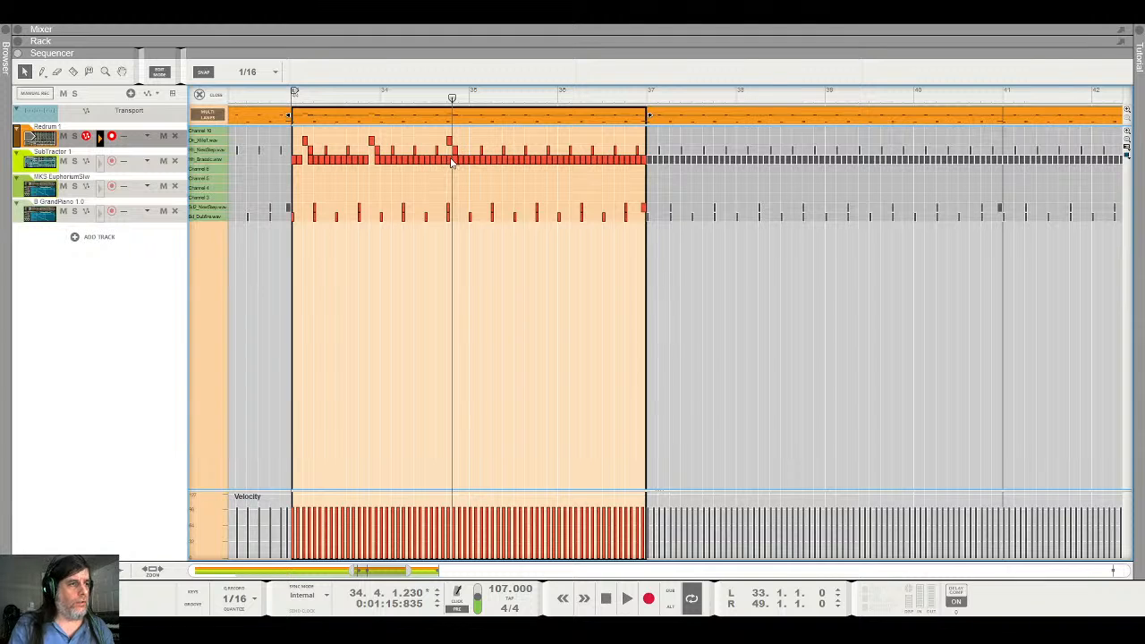
pyautogui.click(452, 161)
pyautogui.press('Delete')
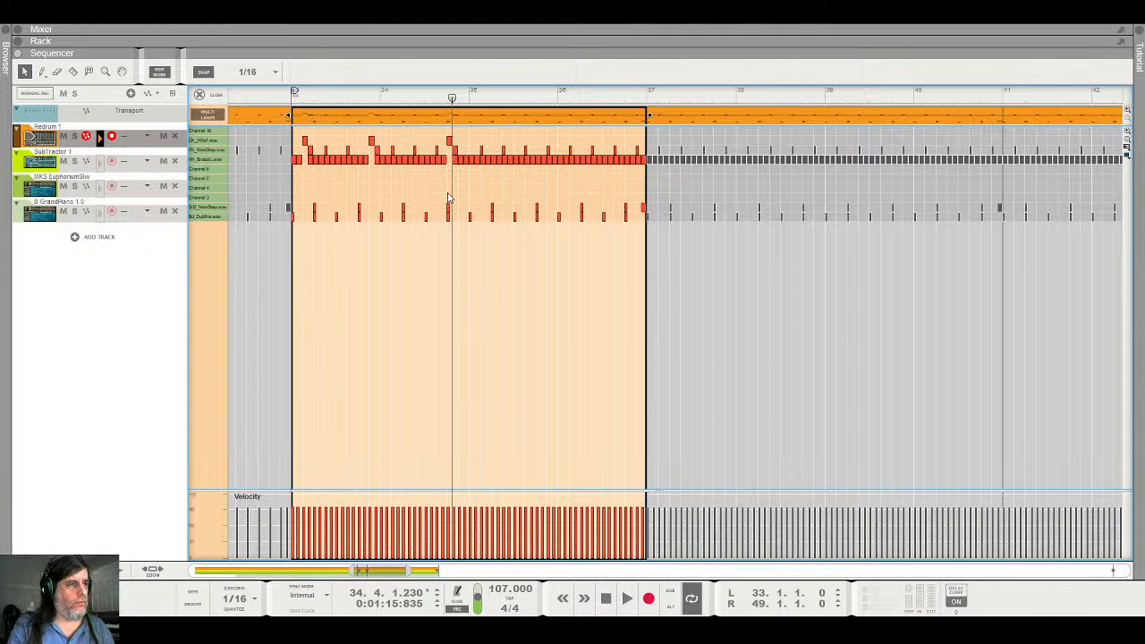
pyautogui.click(296, 96)
pyautogui.press('space')
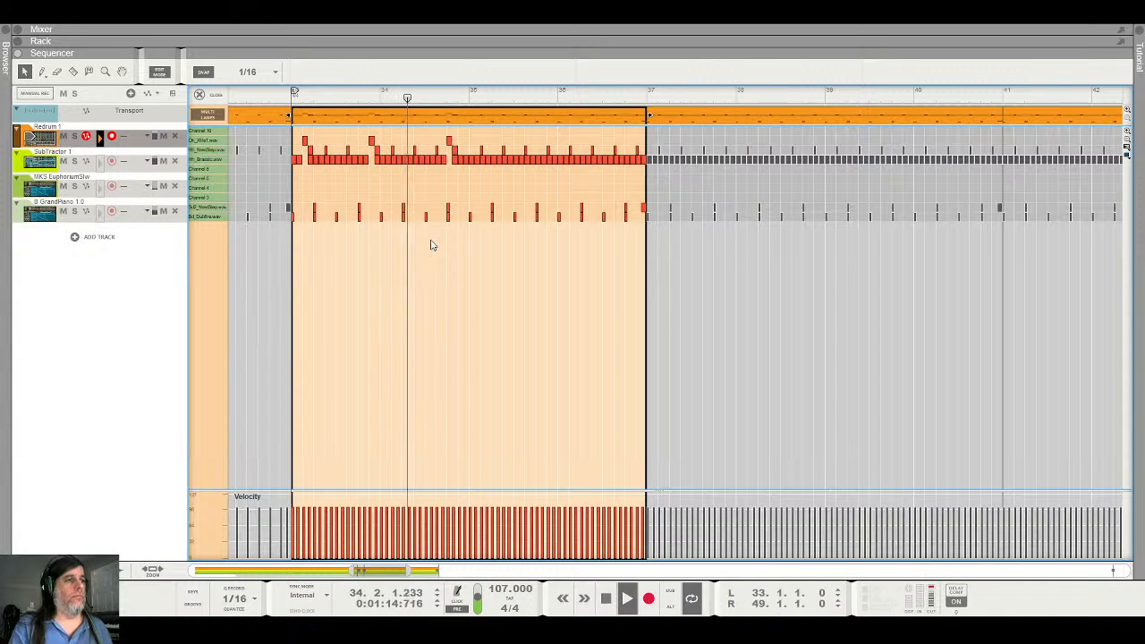
pyautogui.press('space')
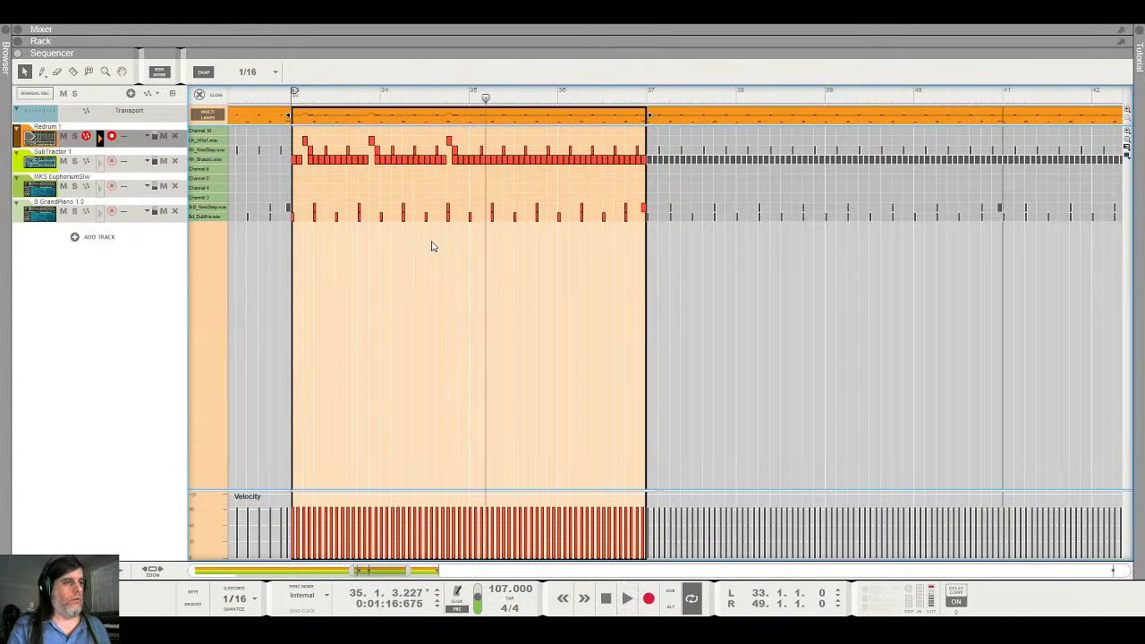
# Add a G#1 open hi-hat hit at 34.4.4 and a G1 hit at 35.1.1, remove the F#1 hit at 34.4.4, and replay from bar 33
pyautogui.click(466, 141)
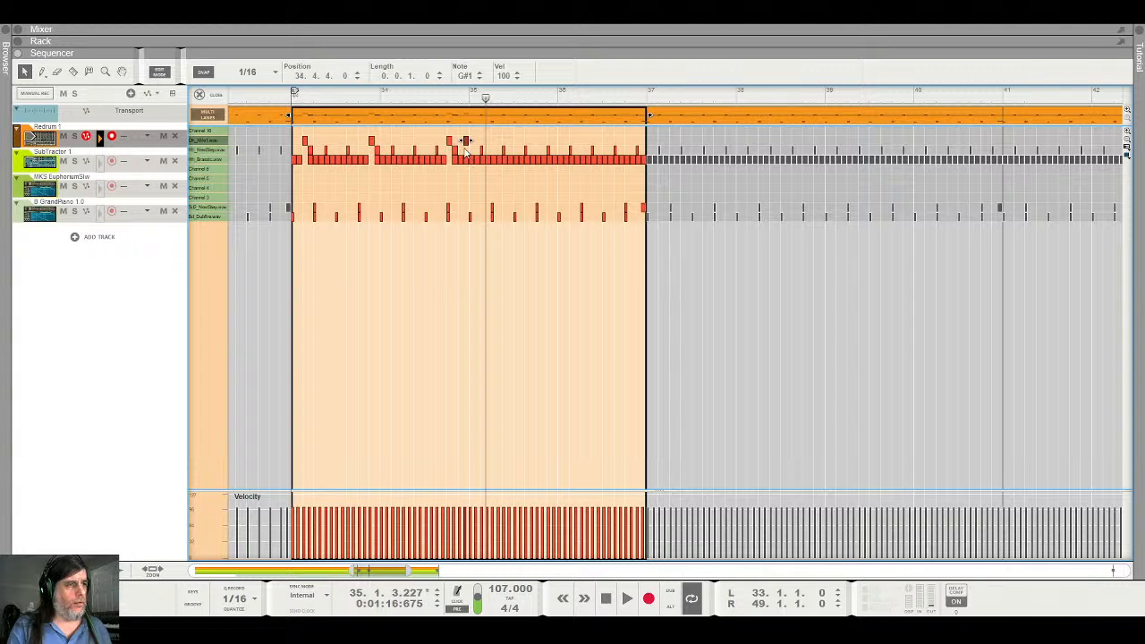
pyautogui.click(467, 150)
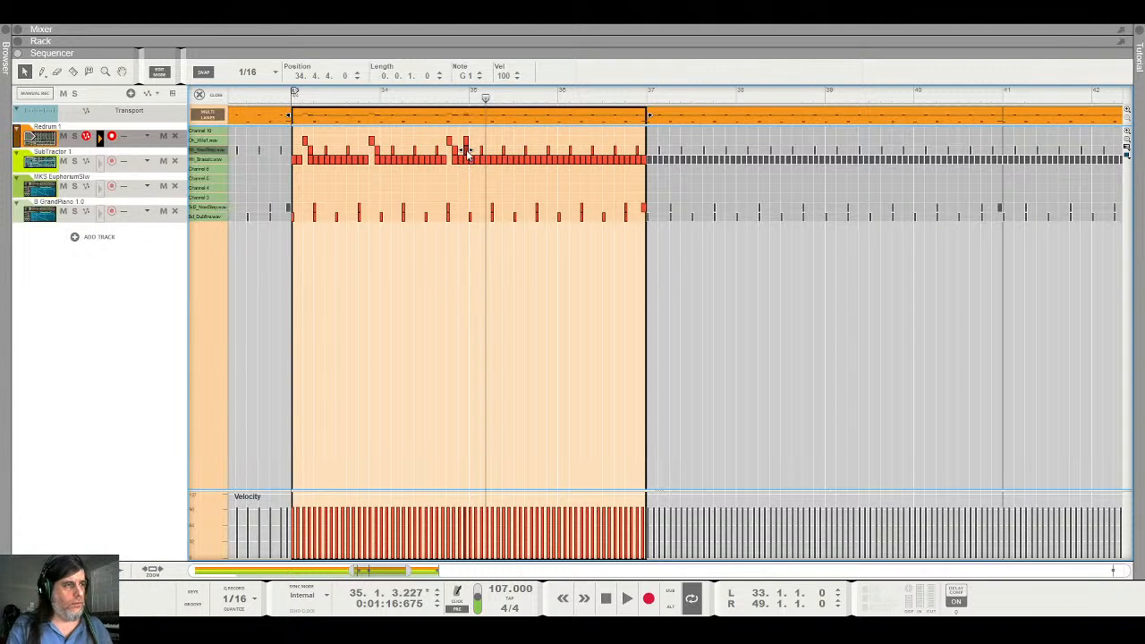
pyautogui.moveTo(468, 153); pyautogui.dragTo(474, 154)
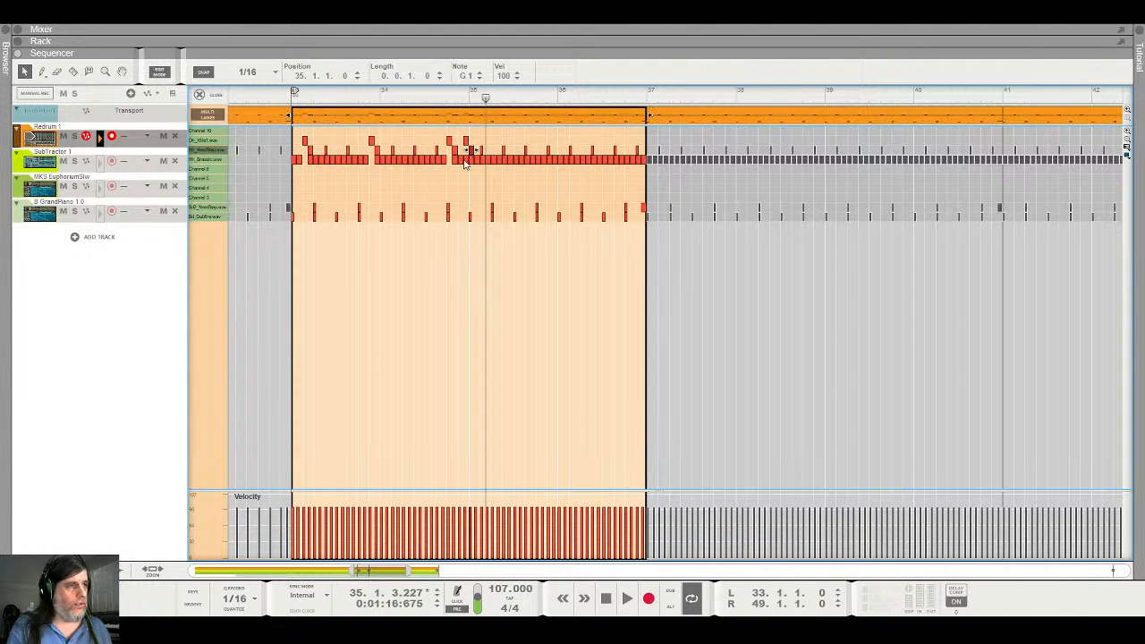
pyautogui.click(464, 160)
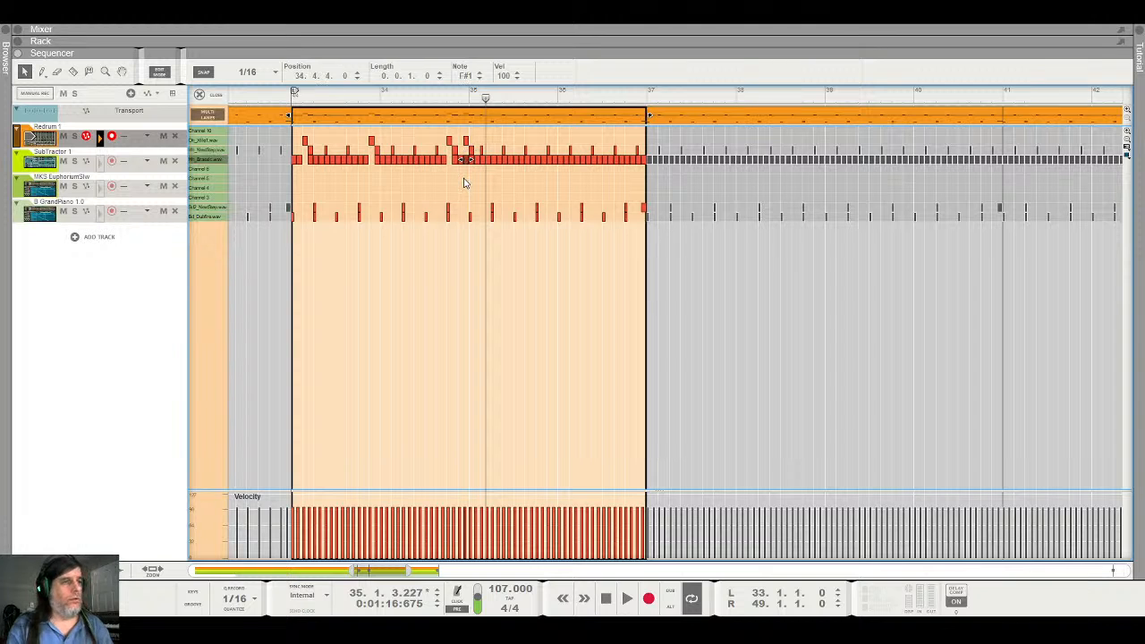
pyautogui.click(464, 183)
pyautogui.click(281, 96)
pyautogui.press('space')
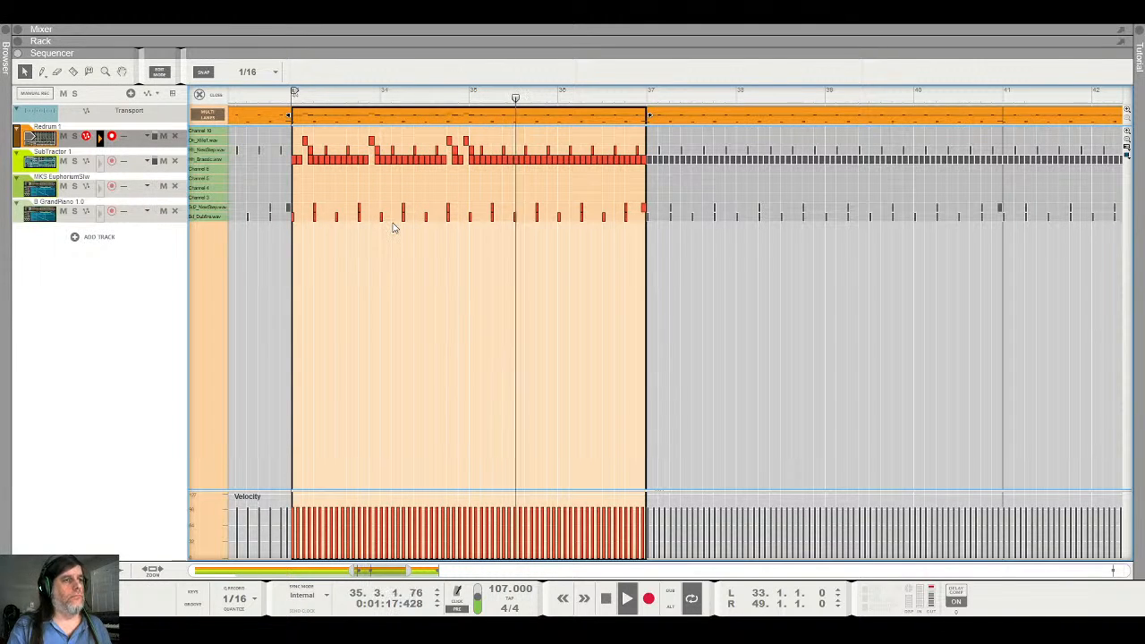
pyautogui.press('space')
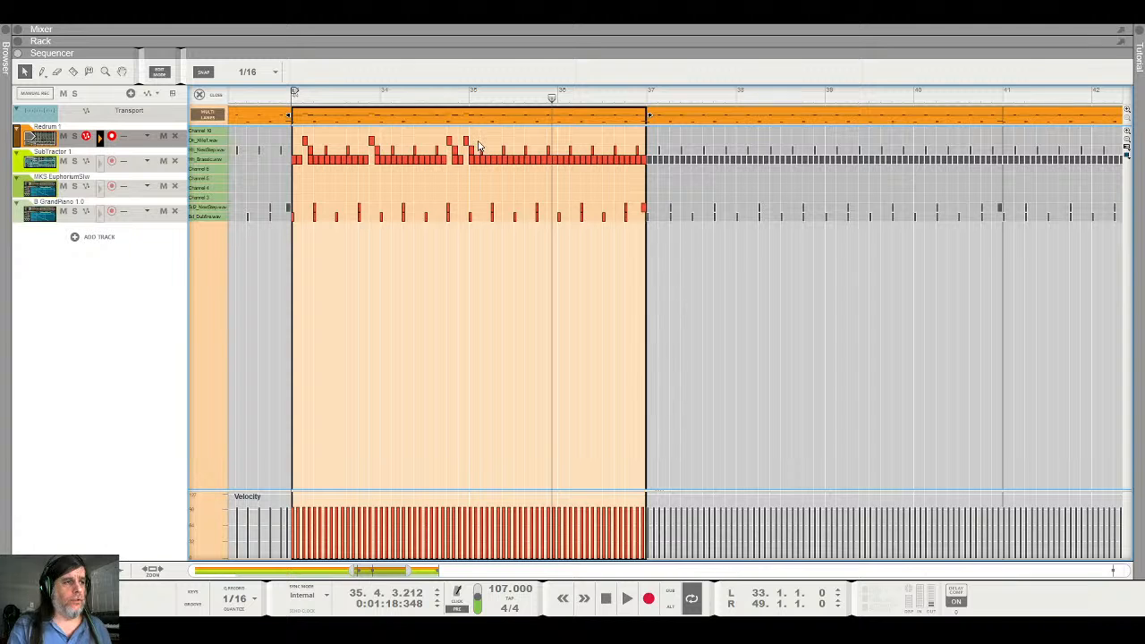
# Replace the hi-hat hits in bars 35 and 36 with a copy of the edited pattern from bars 33 and 34, and play from bar 33
pyautogui.moveTo(477, 145); pyautogui.dragTo(648, 163)
pyautogui.press('Delete')
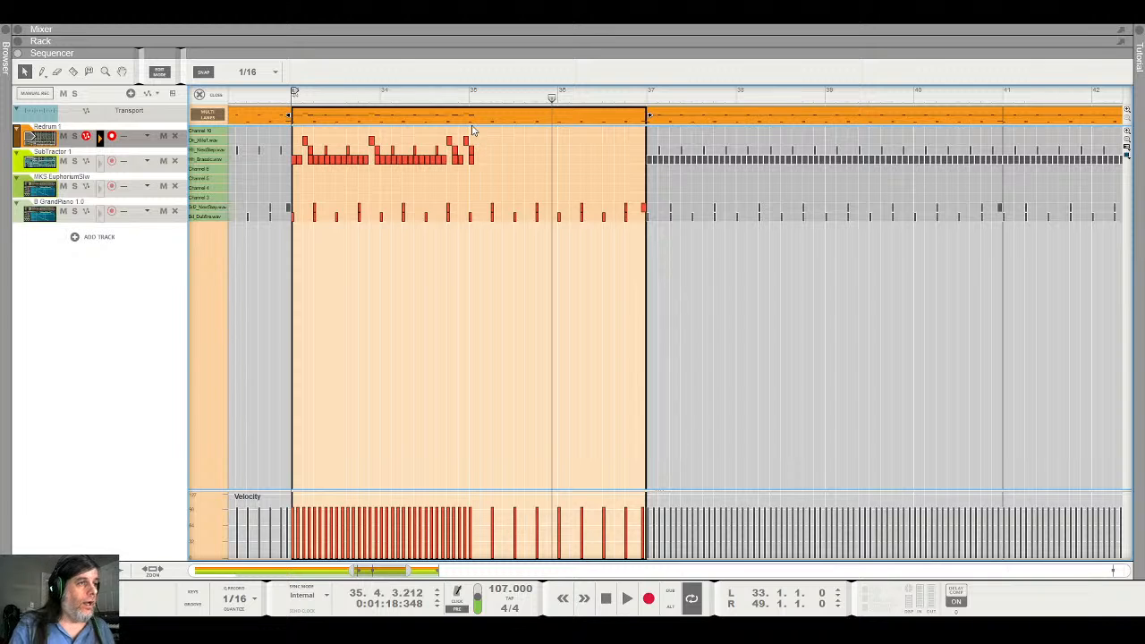
pyautogui.moveTo(467, 133); pyautogui.dragTo(296, 171)
pyautogui.hotkey('ctrl', 'c')
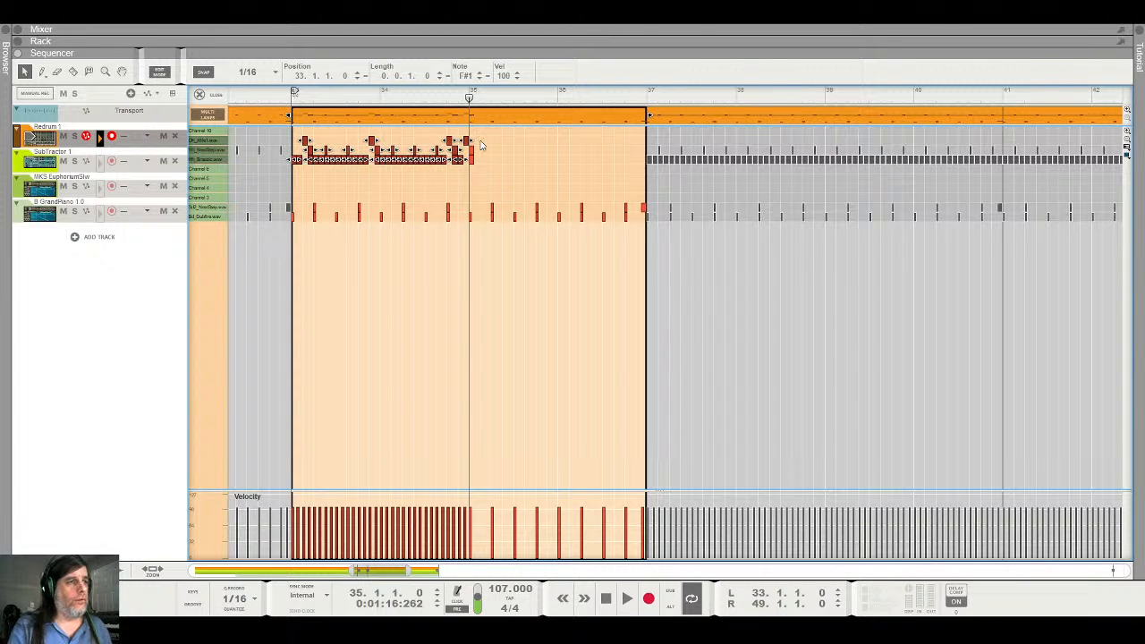
pyautogui.hotkey('ctrl', 'v')
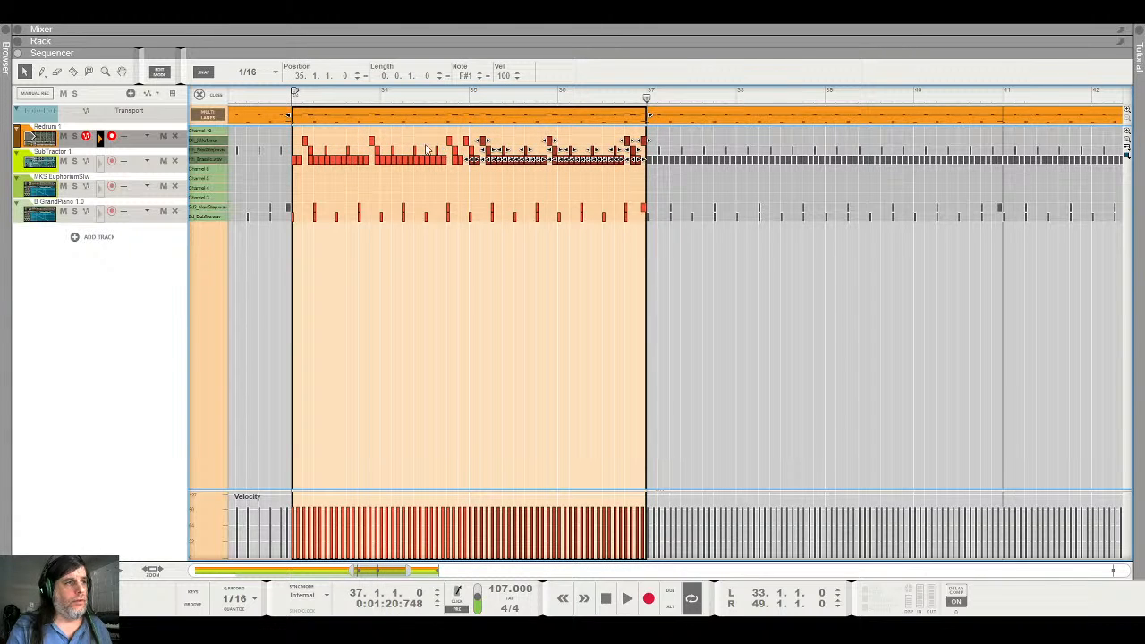
pyautogui.click(293, 97)
pyautogui.press('space')
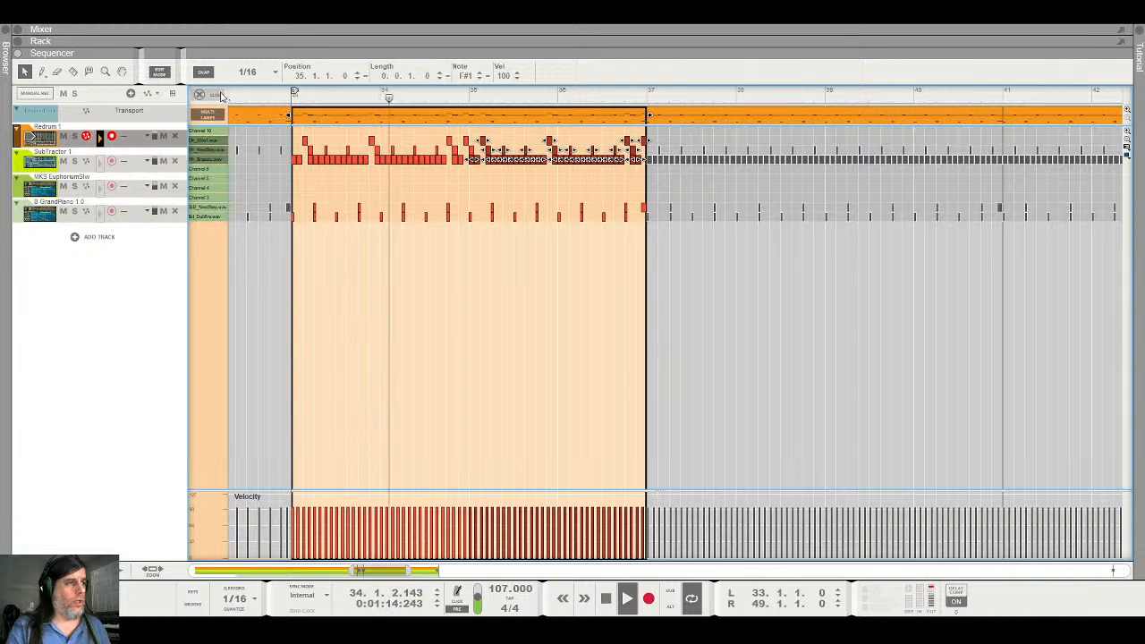
# Close the clip editor and replace the Redrum clips from bar 37 to 49 with three duplicates of the edited bar 33 clip
pyautogui.click(217, 95)
pyautogui.click(275, 140)
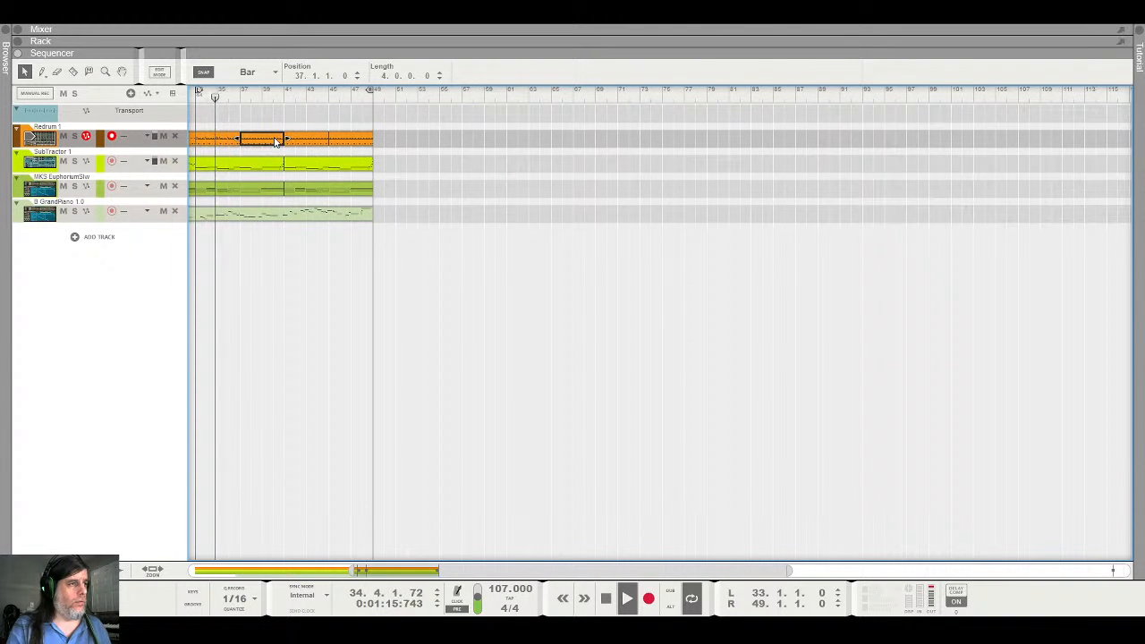
pyautogui.keyDown('shift'); pyautogui.click(352, 142); pyautogui.keyUp('shift')
pyautogui.press('Delete')
pyautogui.click(224, 143)
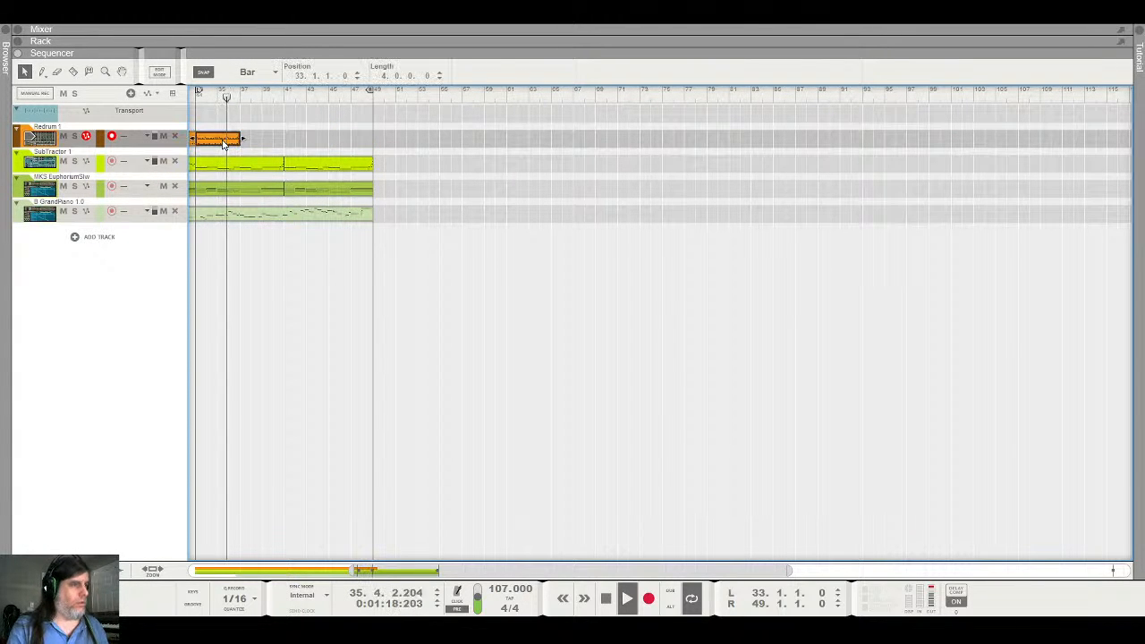
pyautogui.hotkey('ctrl', 'd')
pyautogui.hotkey('ctrl', 'd')
pyautogui.hotkey('ctrl', 'd')
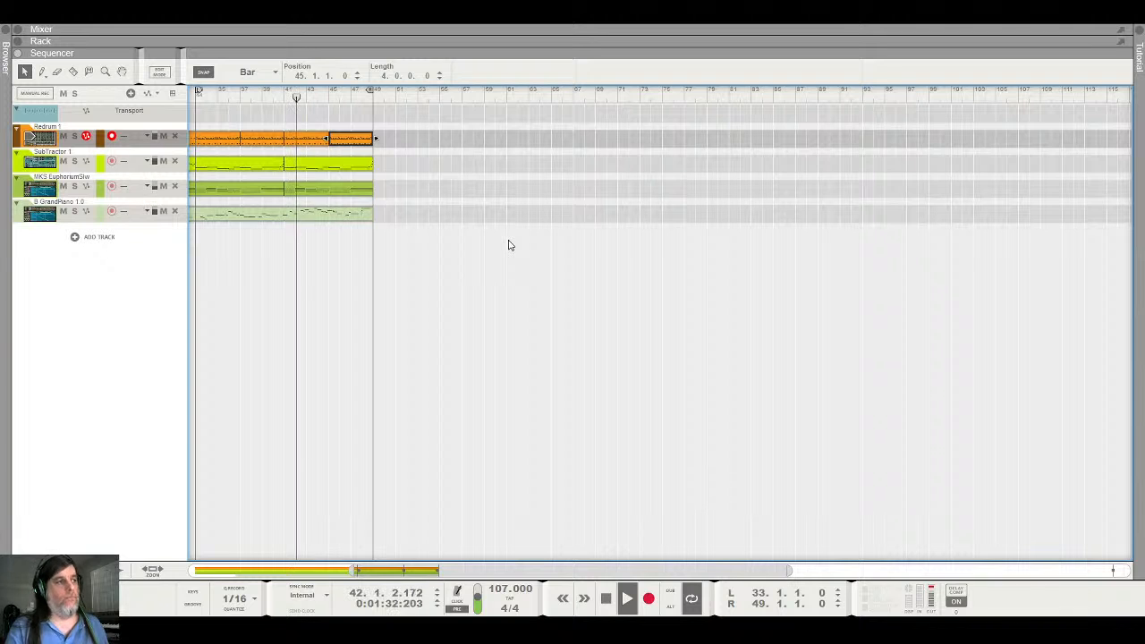
# Listen to the third section through to bar 49, stop playback, and return to the song start
pyautogui.click(455, 213)
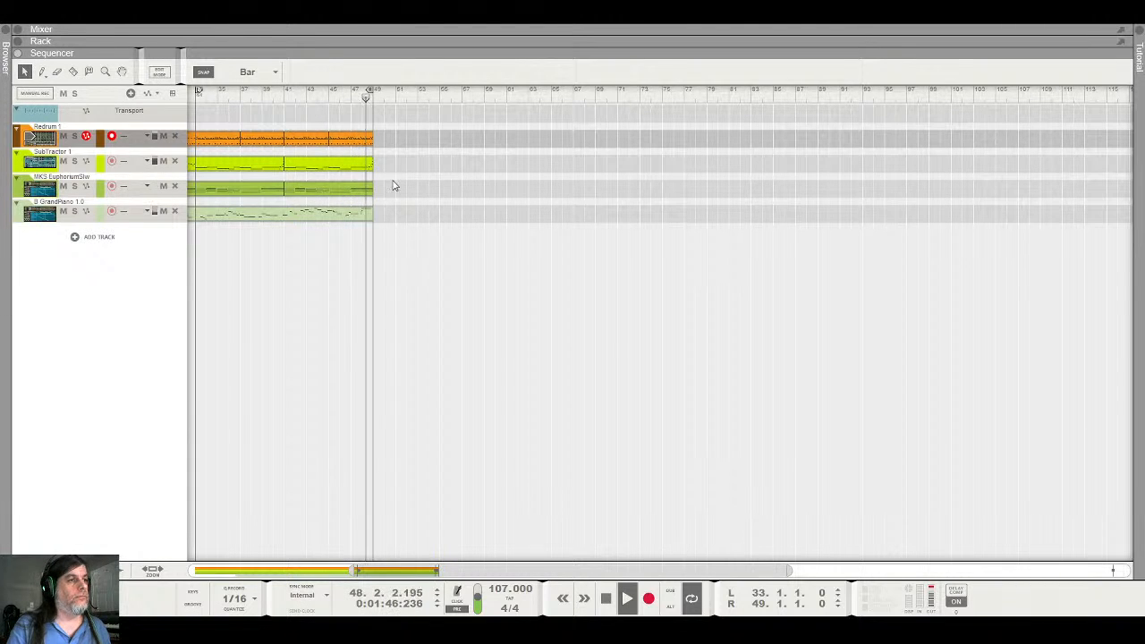
pyautogui.press('space')
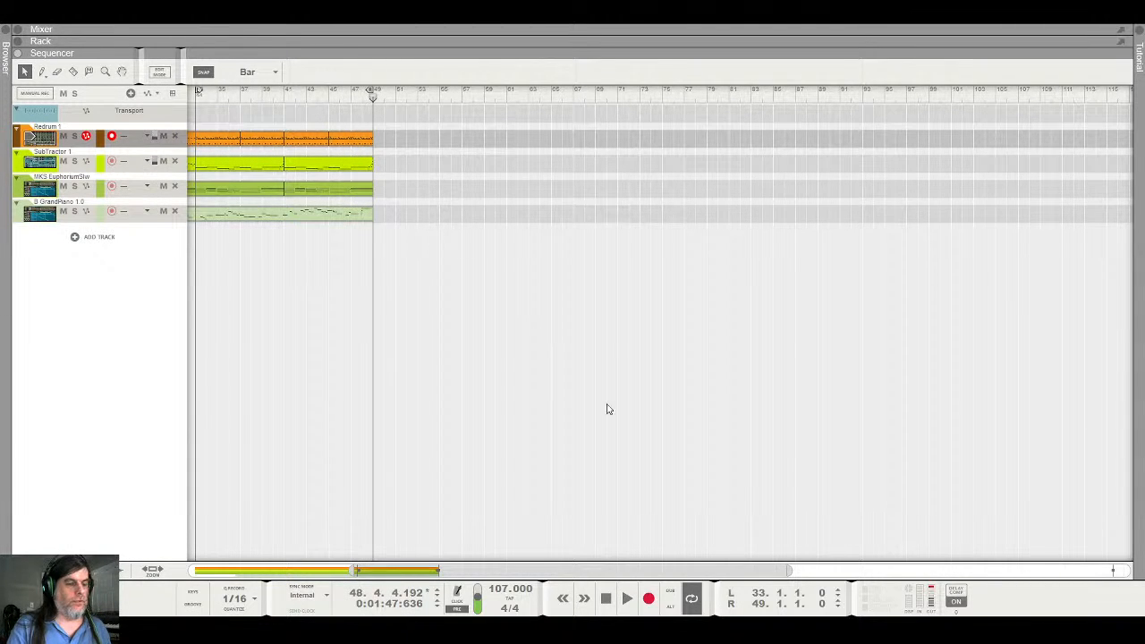
pyautogui.click(605, 599)
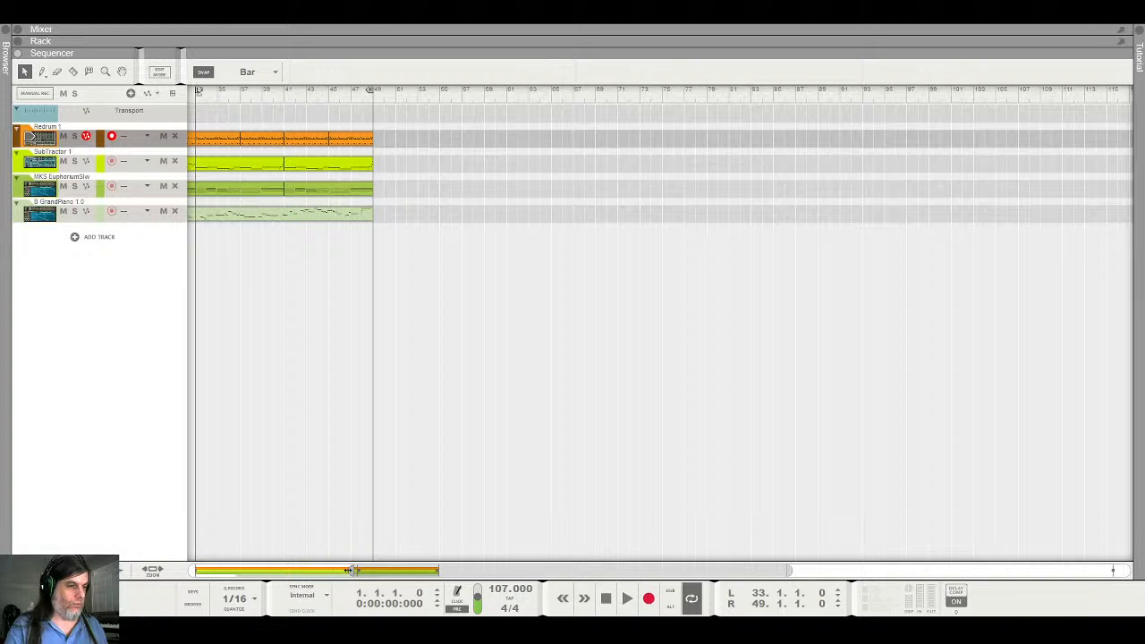
# Show the whole arrangement and play the opening bars from bar 1
pyautogui.moveTo(352, 570); pyautogui.dragTo(148, 570)
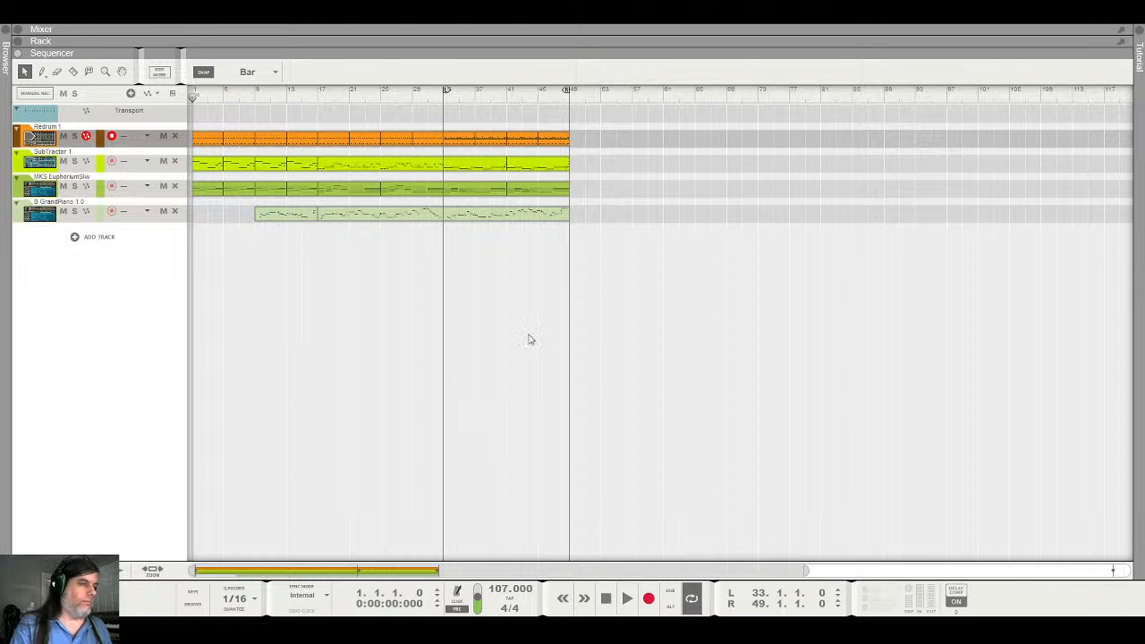
pyautogui.click(198, 94)
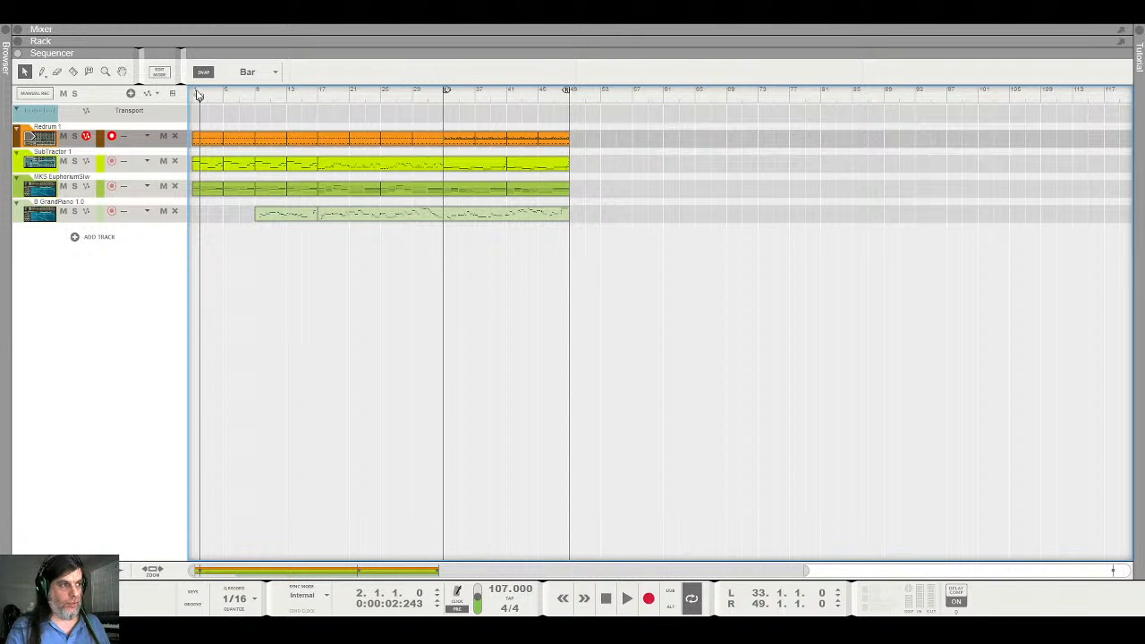
pyautogui.click(191, 95)
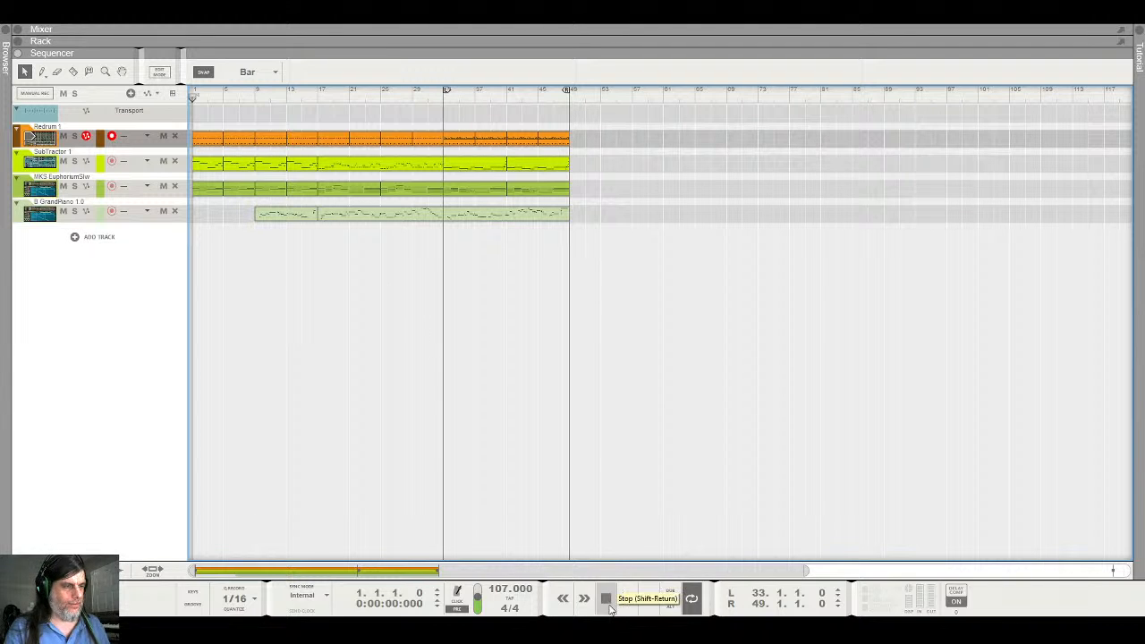
pyautogui.press('space')
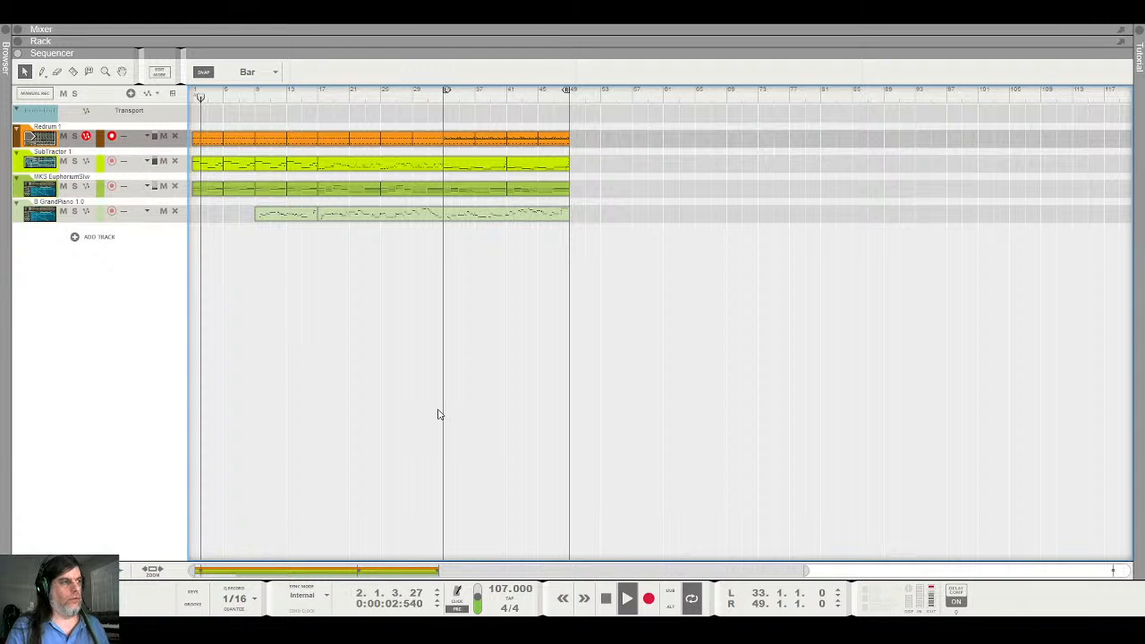
pyautogui.press('space')
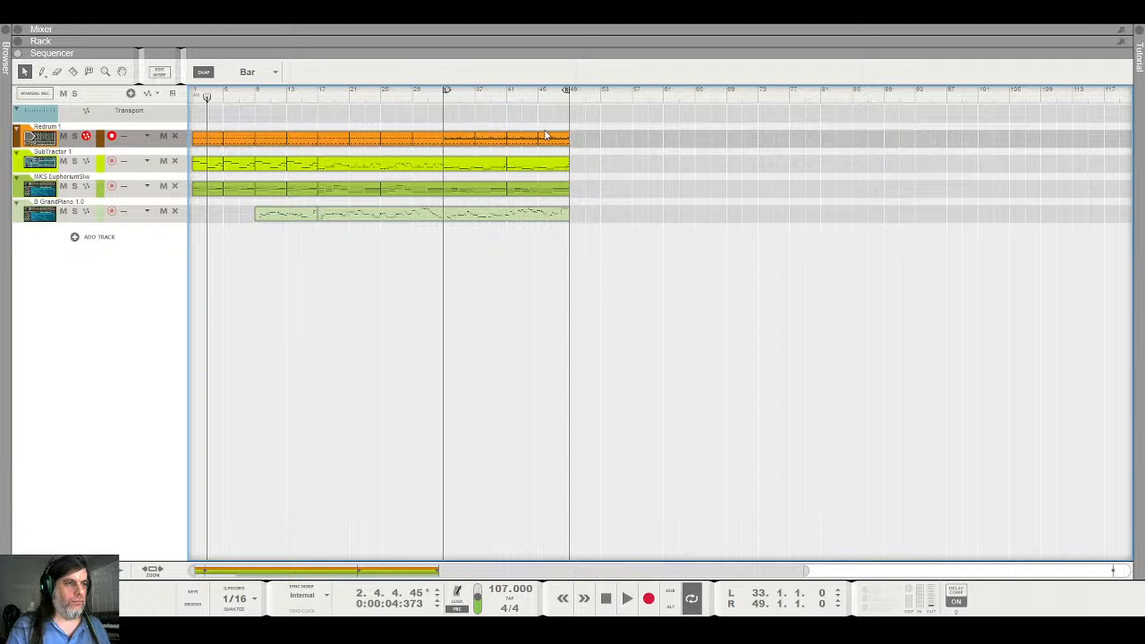
# Move all clips on the four tracks eight bars later so the song begins at bar 9
pyautogui.moveTo(560, 107); pyautogui.dragTo(245, 258)
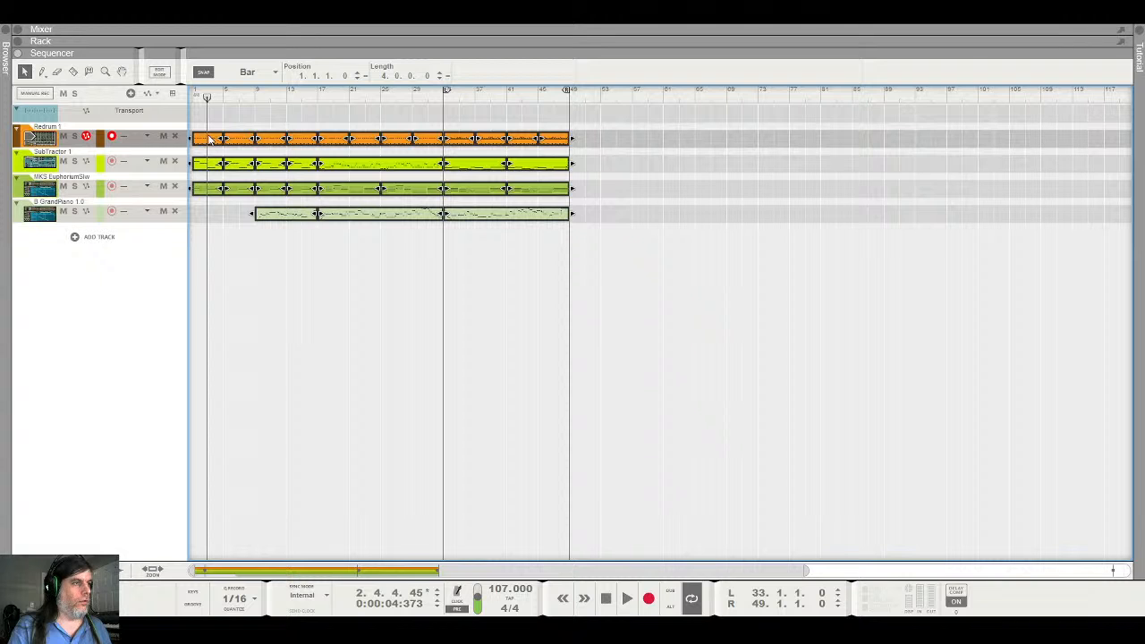
pyautogui.moveTo(209, 139); pyautogui.dragTo(274, 152)
pyautogui.click(299, 349)
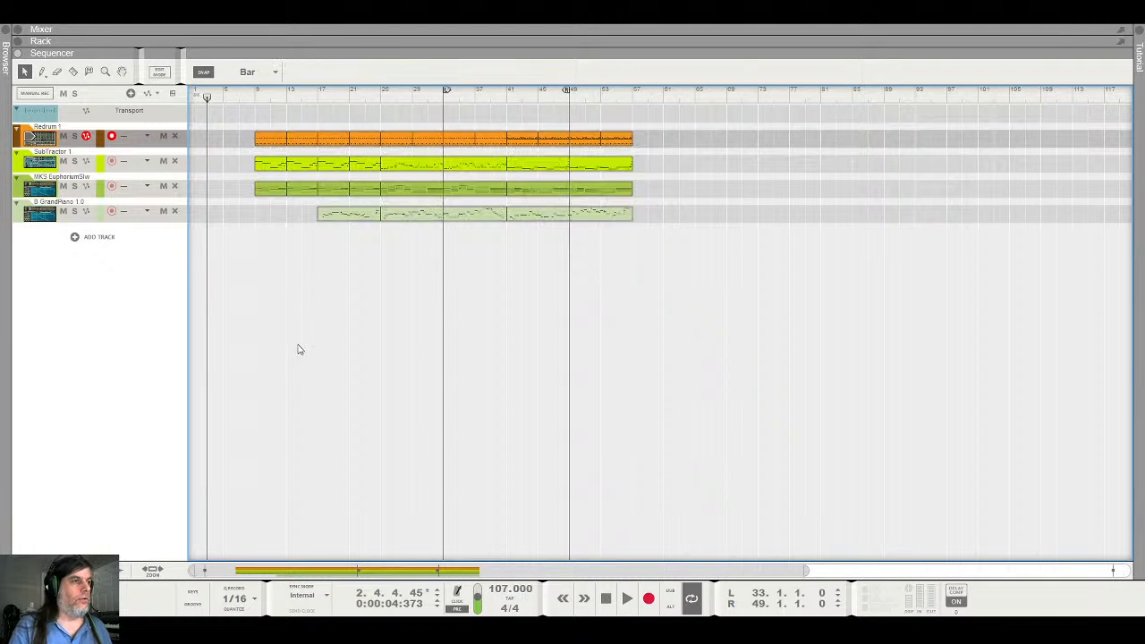
# Copy the first eight bars of the SubTractor and MKS Euphorium clips into the empty space starting at bar 1
pyautogui.moveTo(257, 105); pyautogui.dragTo(289, 147)
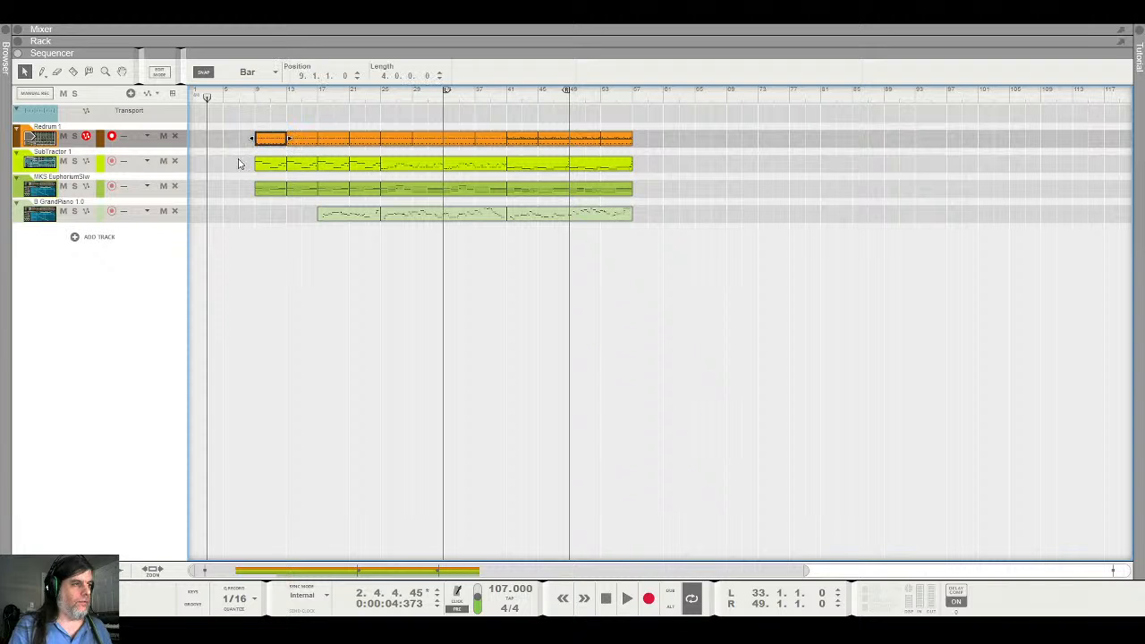
pyautogui.moveTo(269, 220); pyautogui.dragTo(201, 165)
pyautogui.click(271, 283)
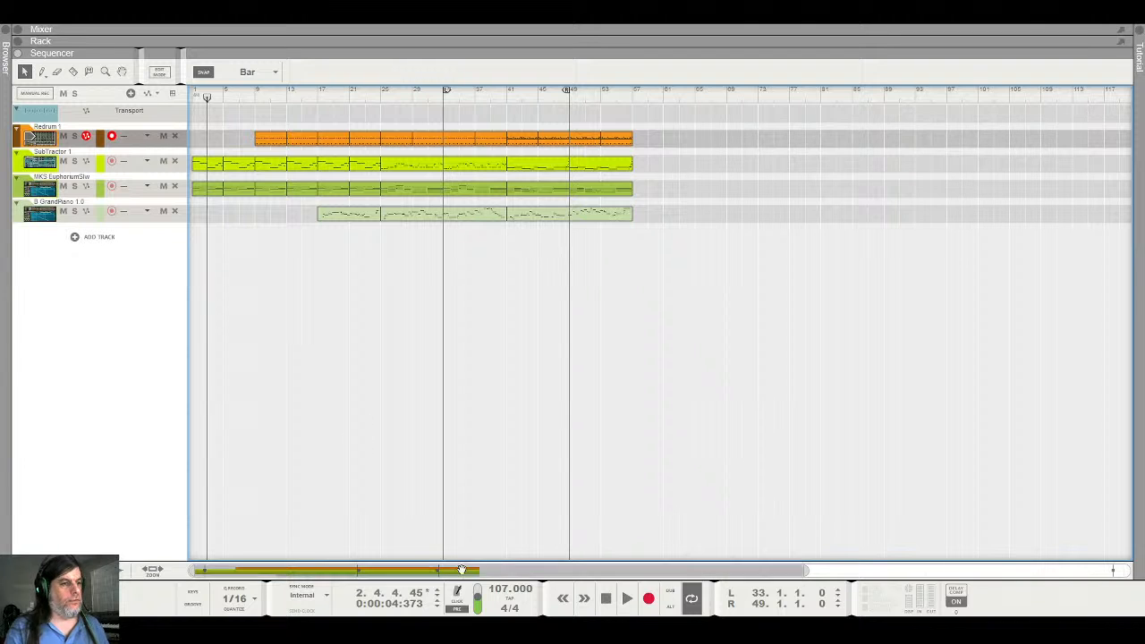
# Play the song from bar 1 through the drum entry at bar 9 to about bar 18, and stop
pyautogui.click(605, 599)
pyautogui.press('space')
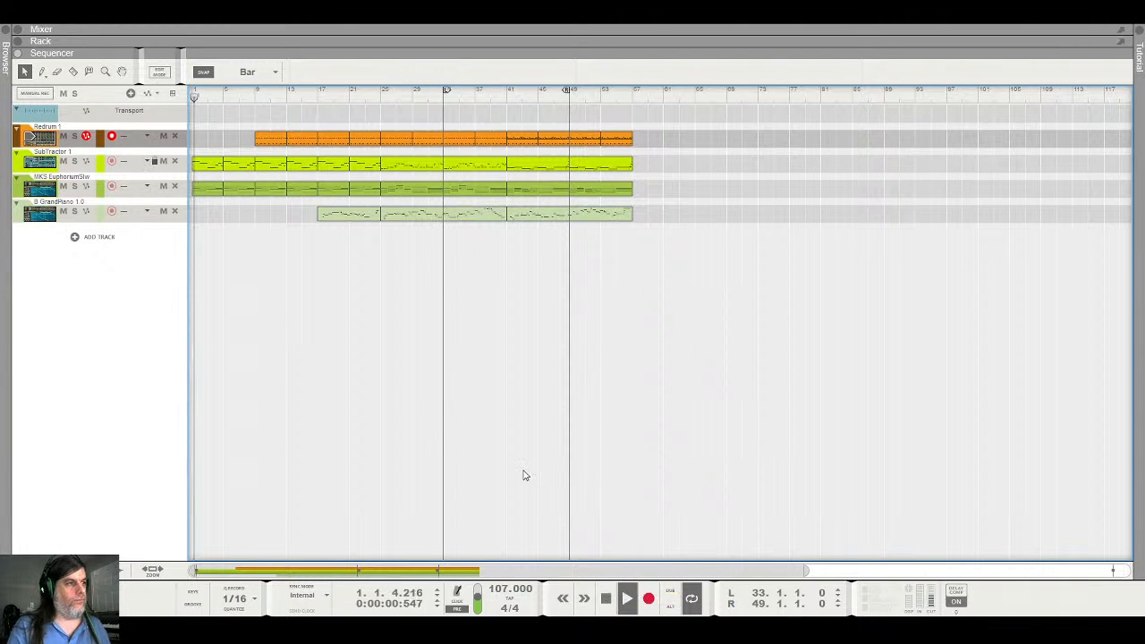
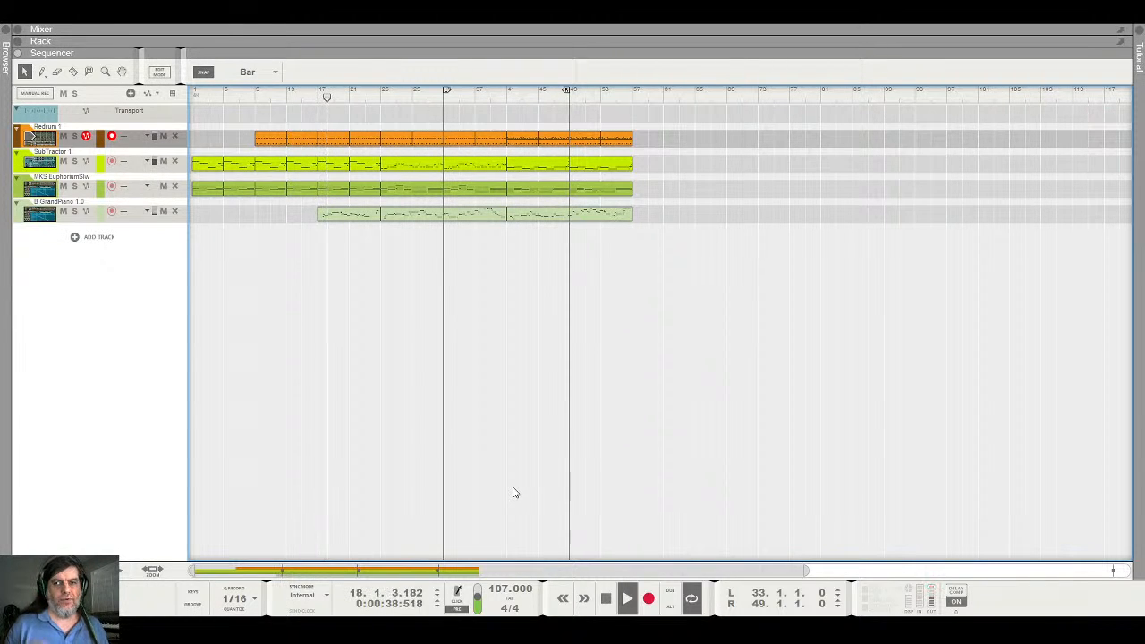
pyautogui.press('space')
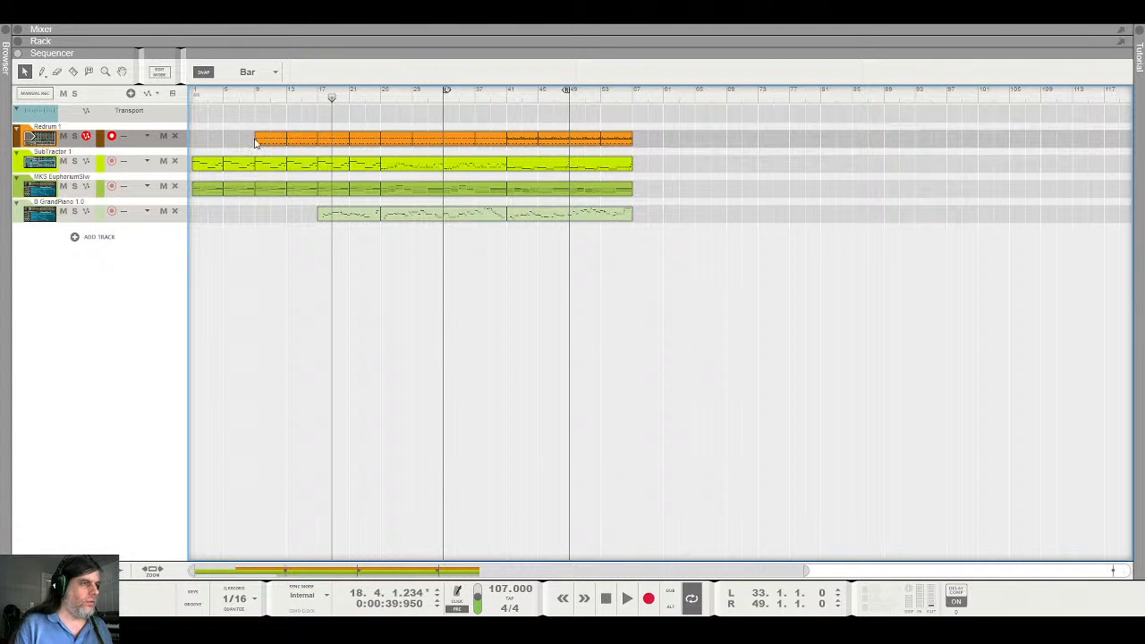
# Draw a one-bar clip on the Redrum track at bar 8, directly before the first drum clip
pyautogui.click(250, 94)
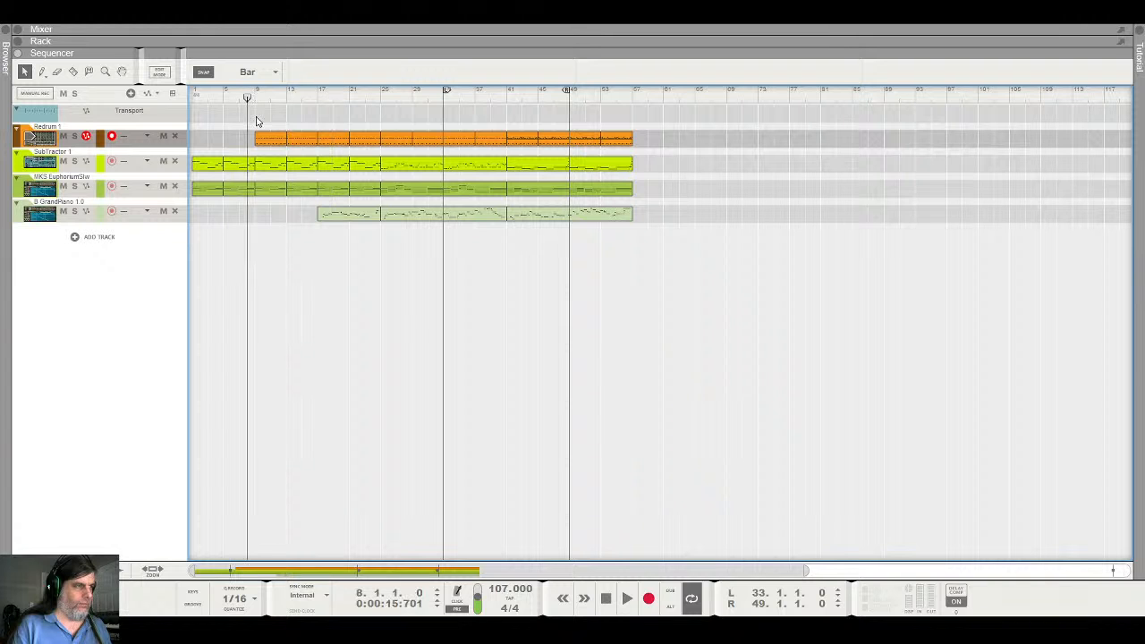
pyautogui.press('w')
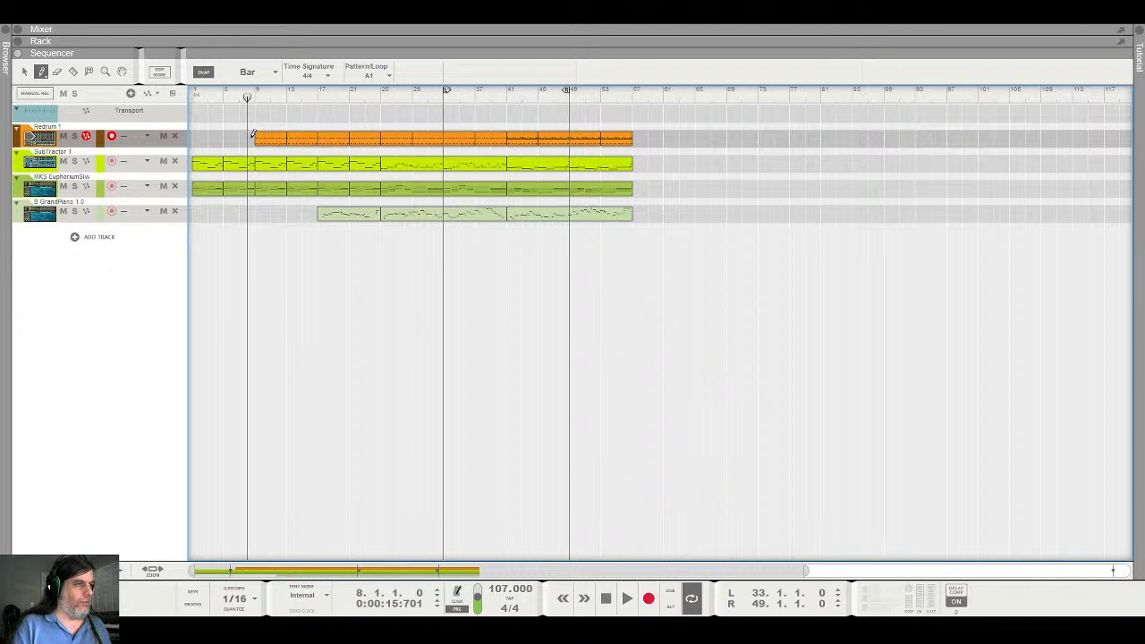
pyautogui.click(252, 138)
pyautogui.press('q')
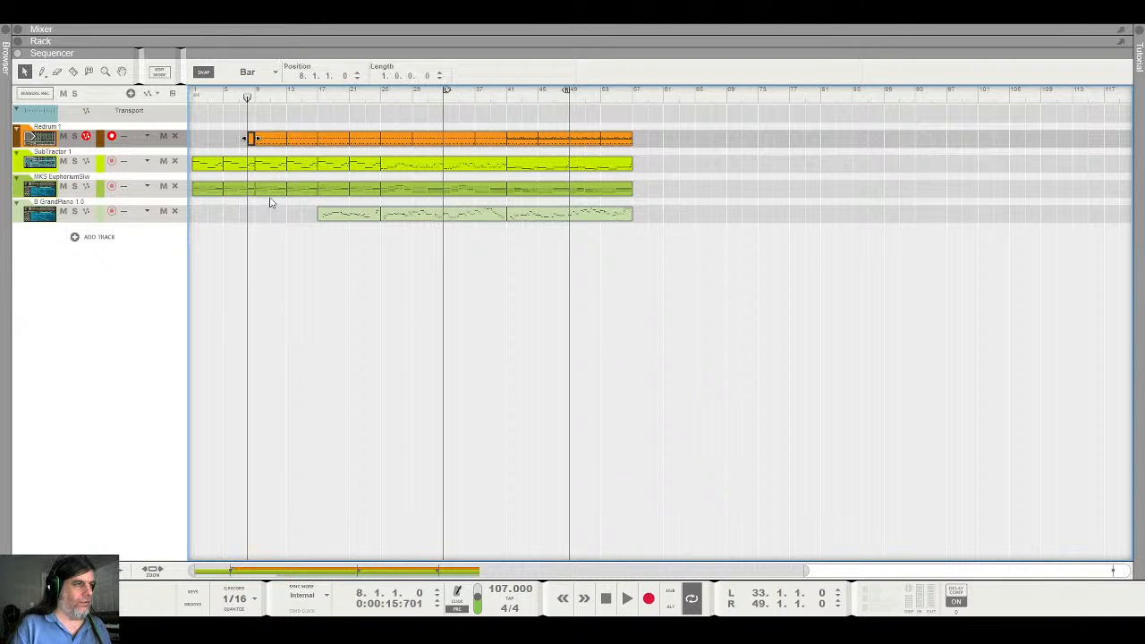
# Open the bar 8 Redrum clip, add 1/16 snare hits (C#1) at 8.4.3 and 8.4.4, and listen to the lead-in
pyautogui.doubleClick(252, 140)
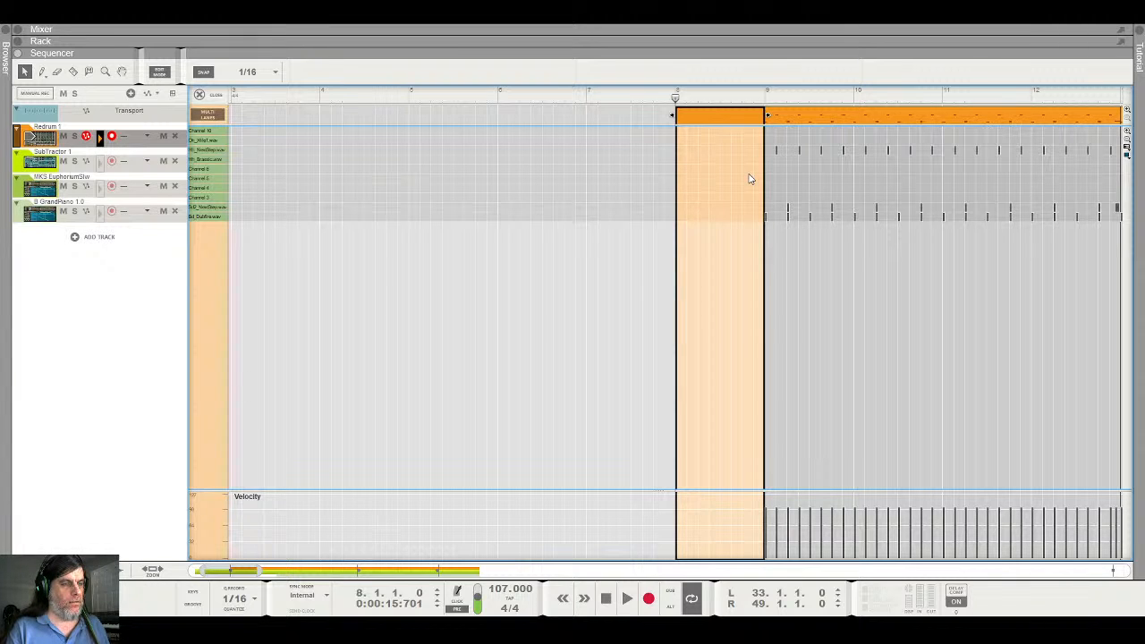
pyautogui.press('w')
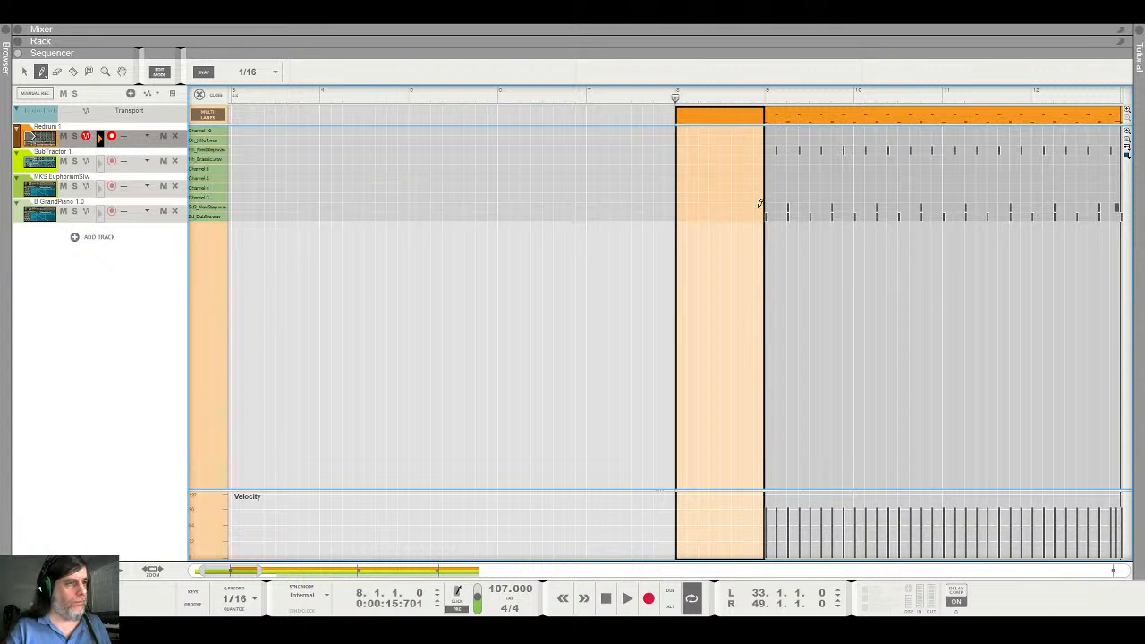
pyautogui.click(757, 207)
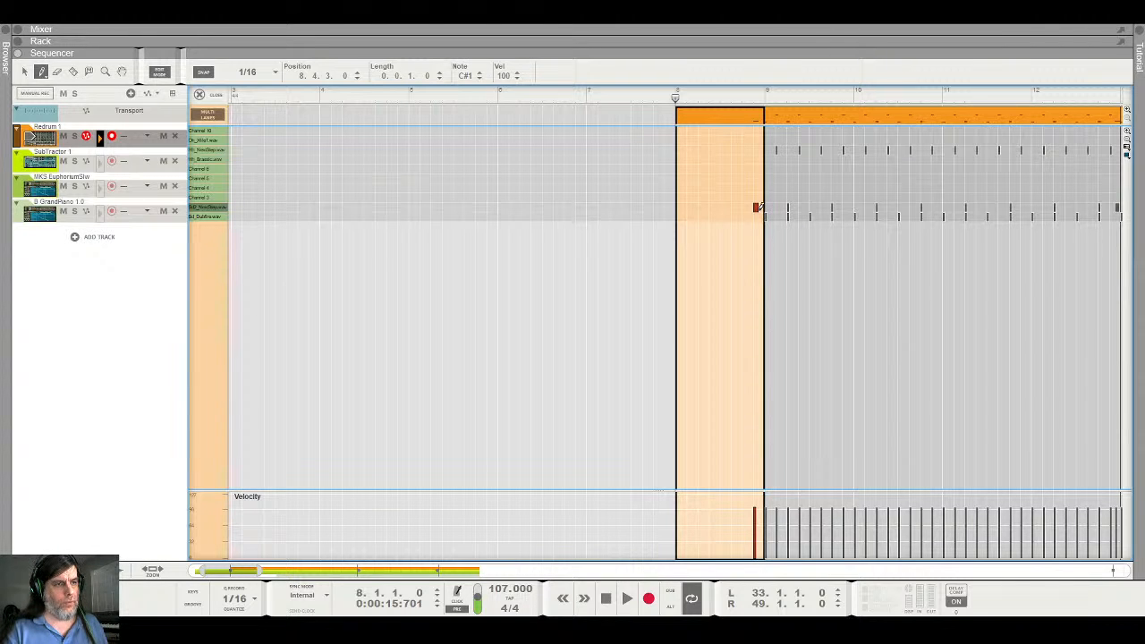
pyautogui.click(761, 207)
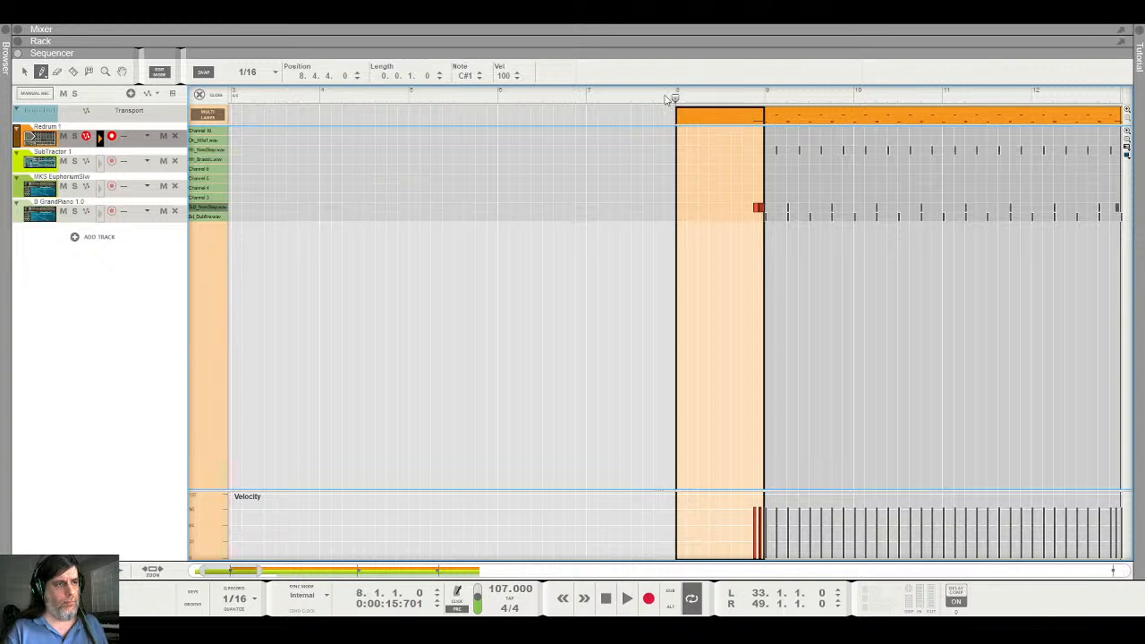
pyautogui.press('space')
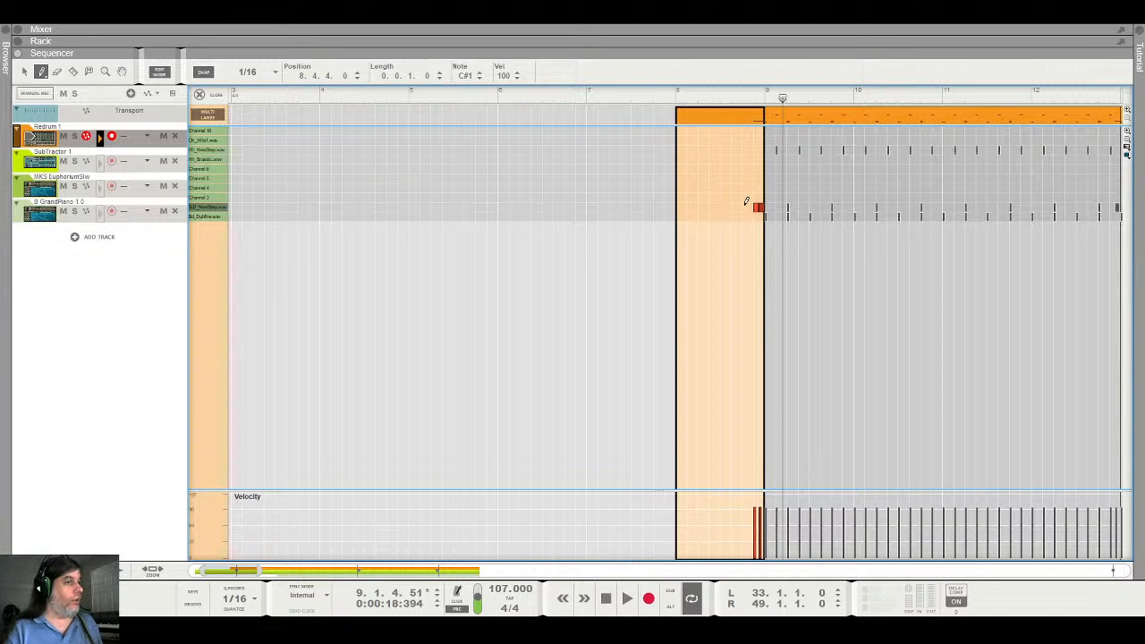
pyautogui.press('q')
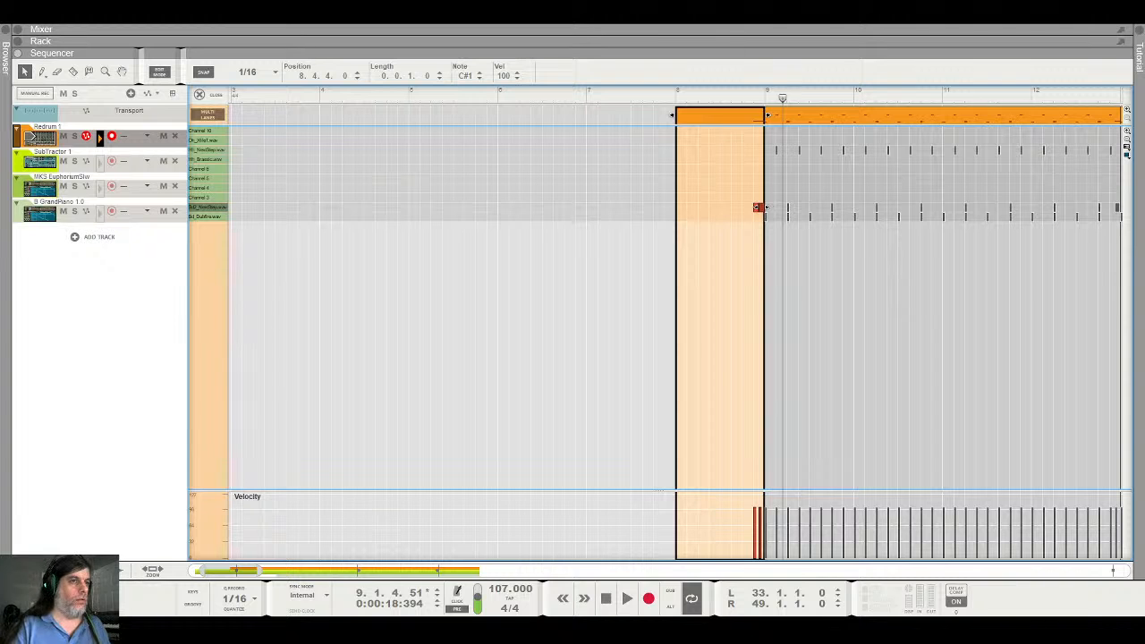
# Show the mixer, the Redrum device in the rack and the sequencer together, and play the drum lead-in from bar 8
pyautogui.press('F5')
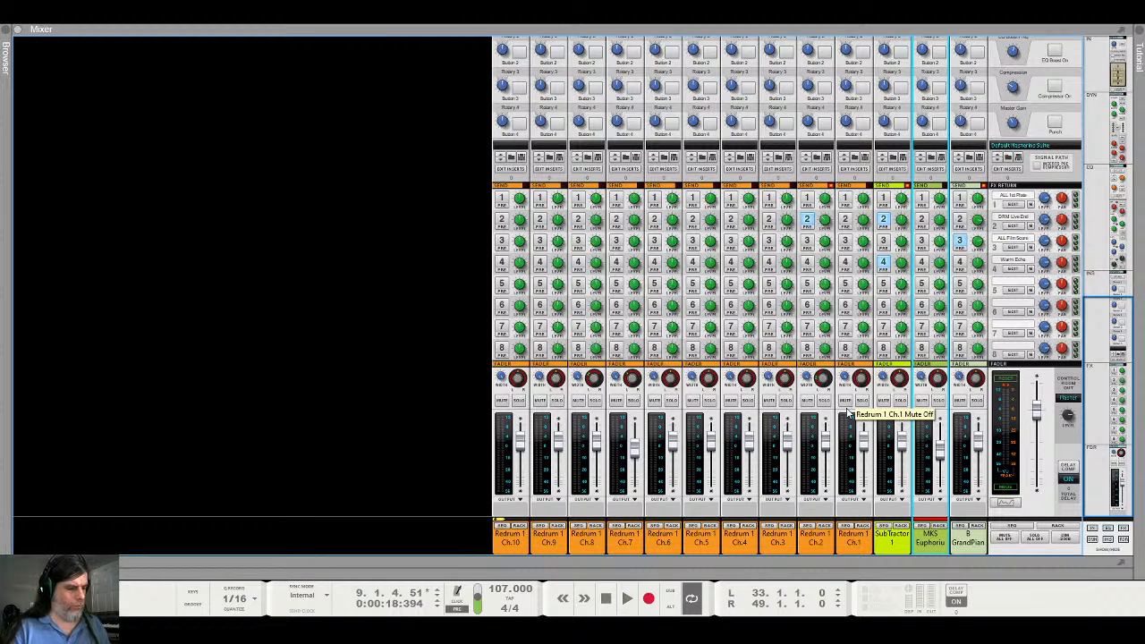
pyautogui.press('F6')
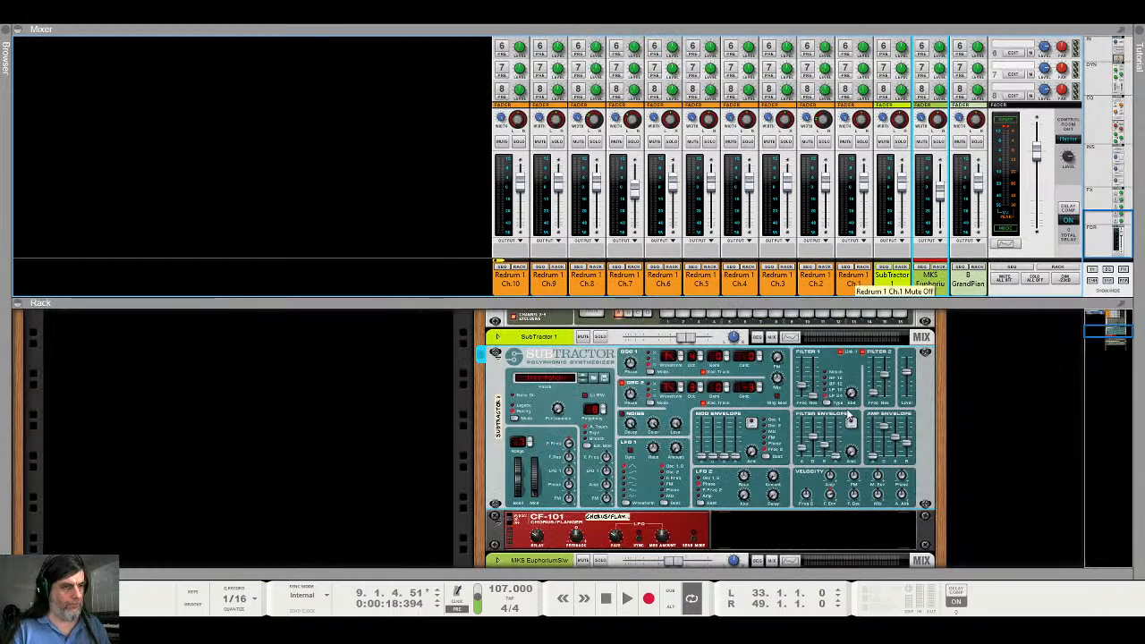
pyautogui.click(820, 268)
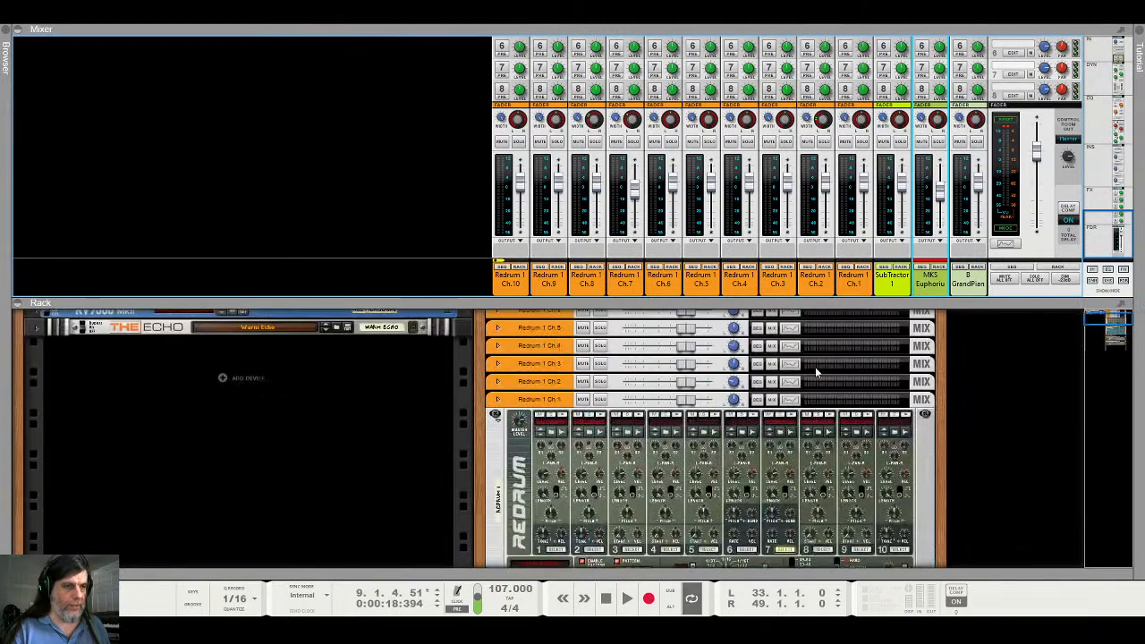
pyautogui.scroll(-2, 815, 367)
pyautogui.press('F7')
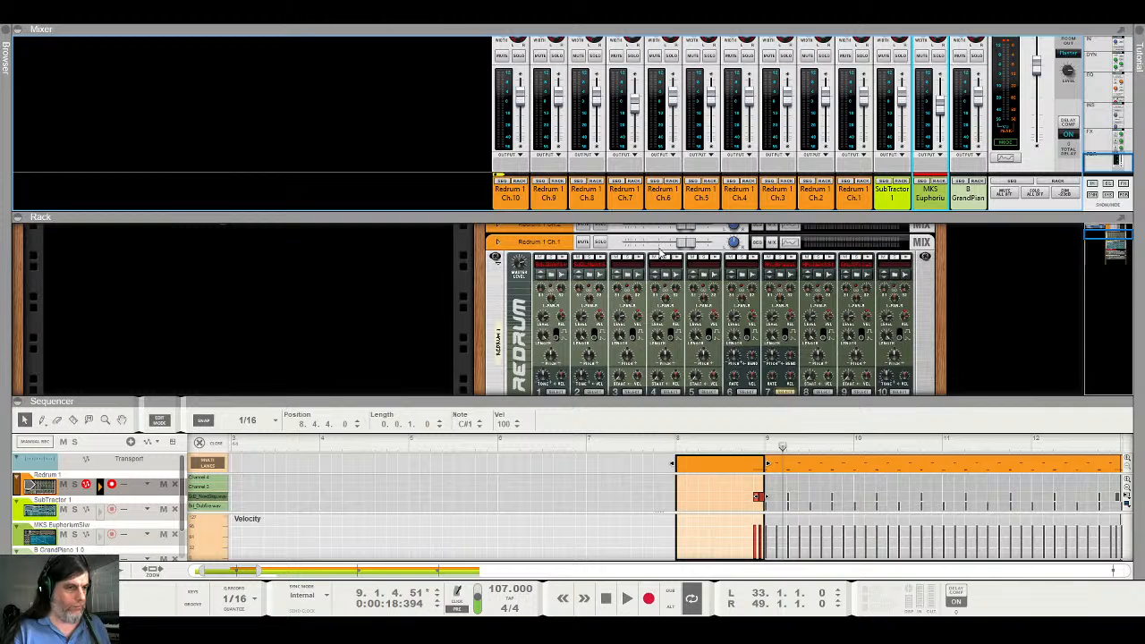
pyautogui.click(677, 447)
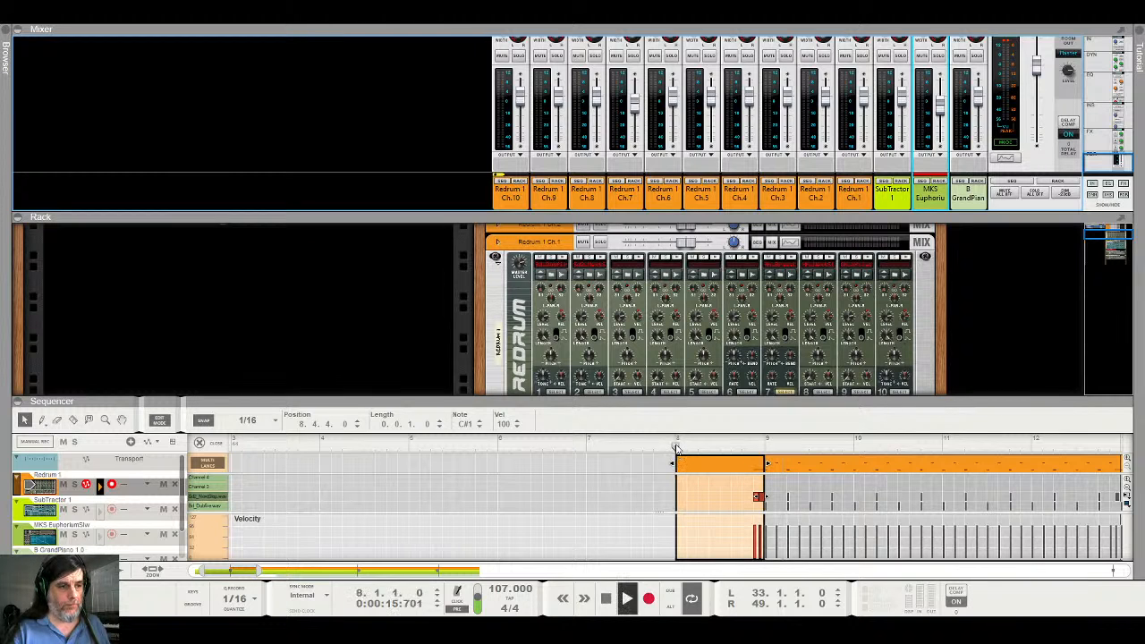
pyautogui.press('space')
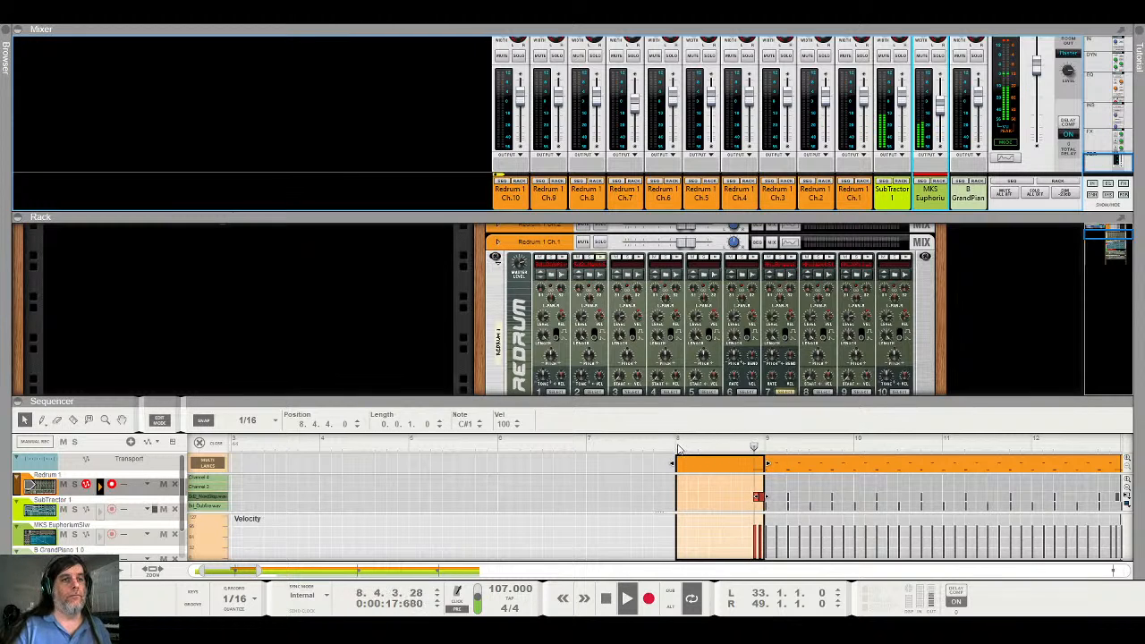
# Select the Redrum 1 Ch.2 mixer channel, bring its effect sends into view and play the song
pyautogui.press('space')
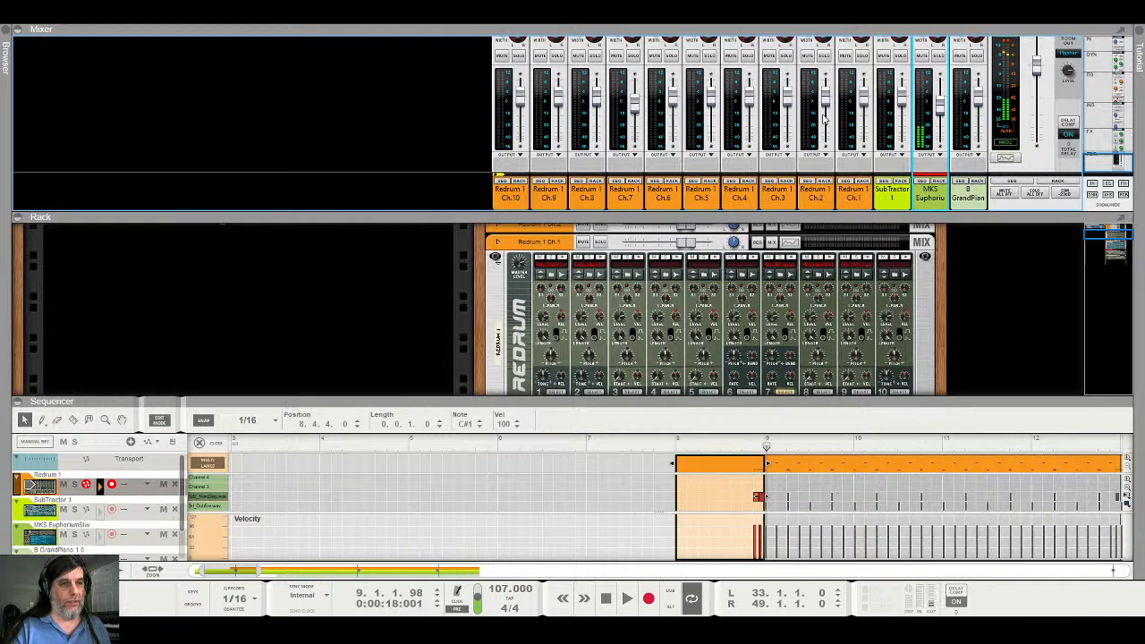
pyautogui.click(816, 186)
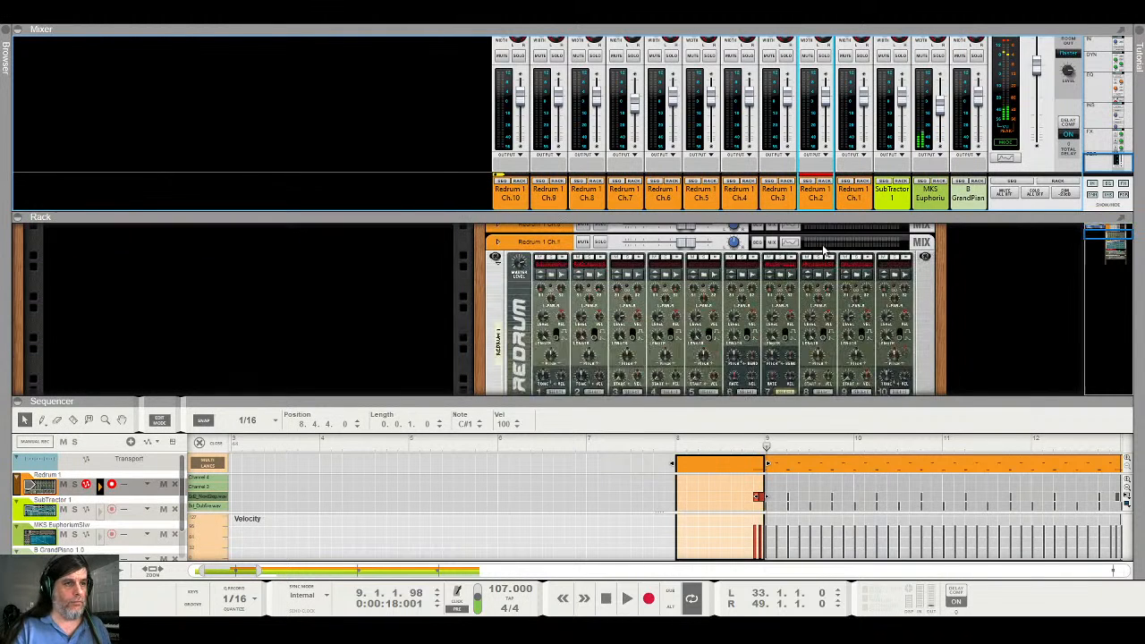
pyautogui.scroll(3, 818, 156)
pyautogui.scroll(5, 816, 154)
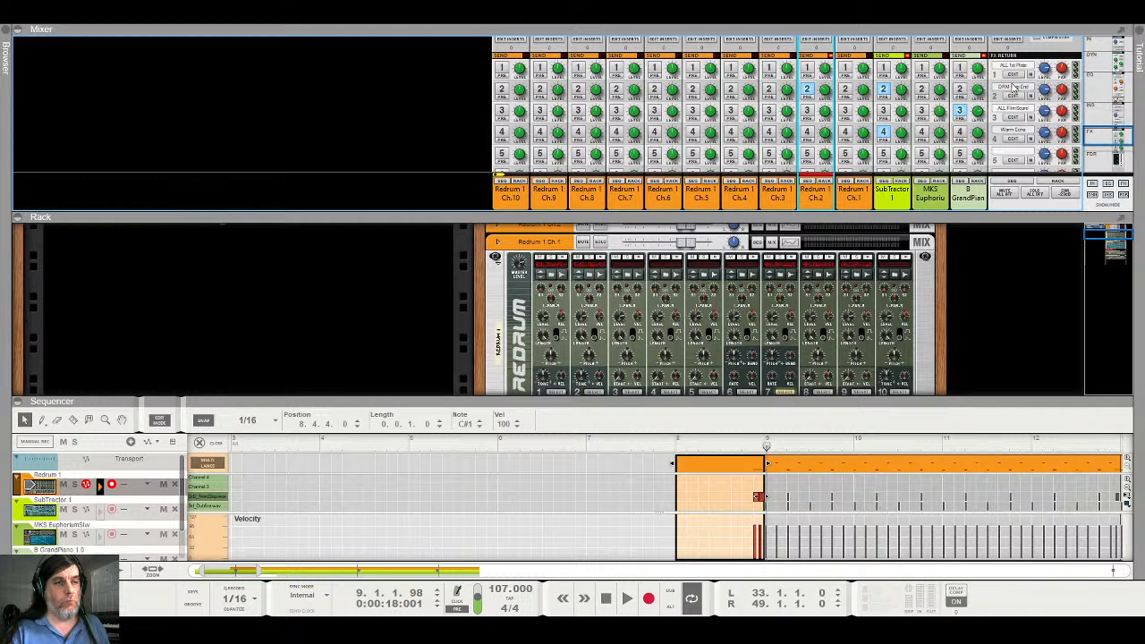
pyautogui.press('space')
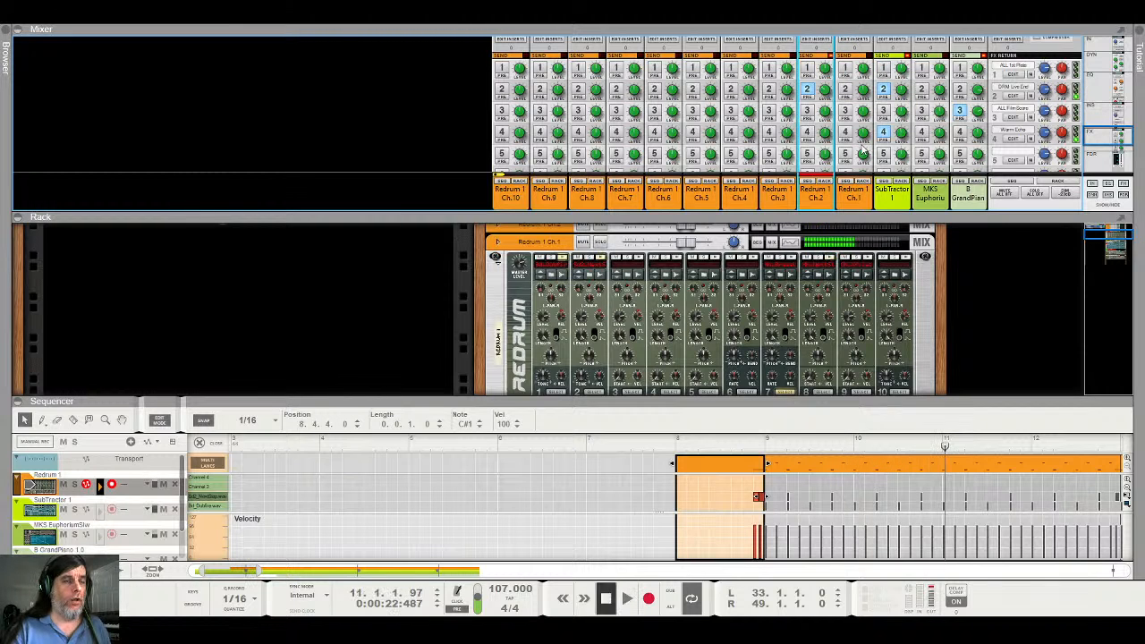
# Try the FX3 send on Redrum 1 Ch.2 with its level raised to 6.23 dB during playback
pyautogui.click(807, 68)
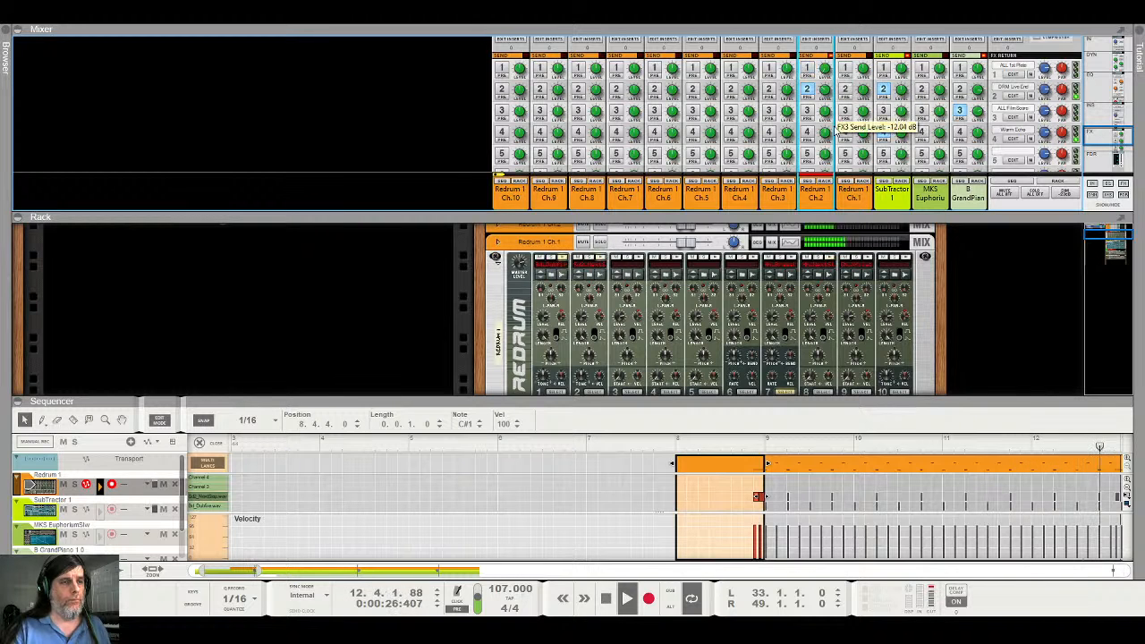
pyautogui.press('space')
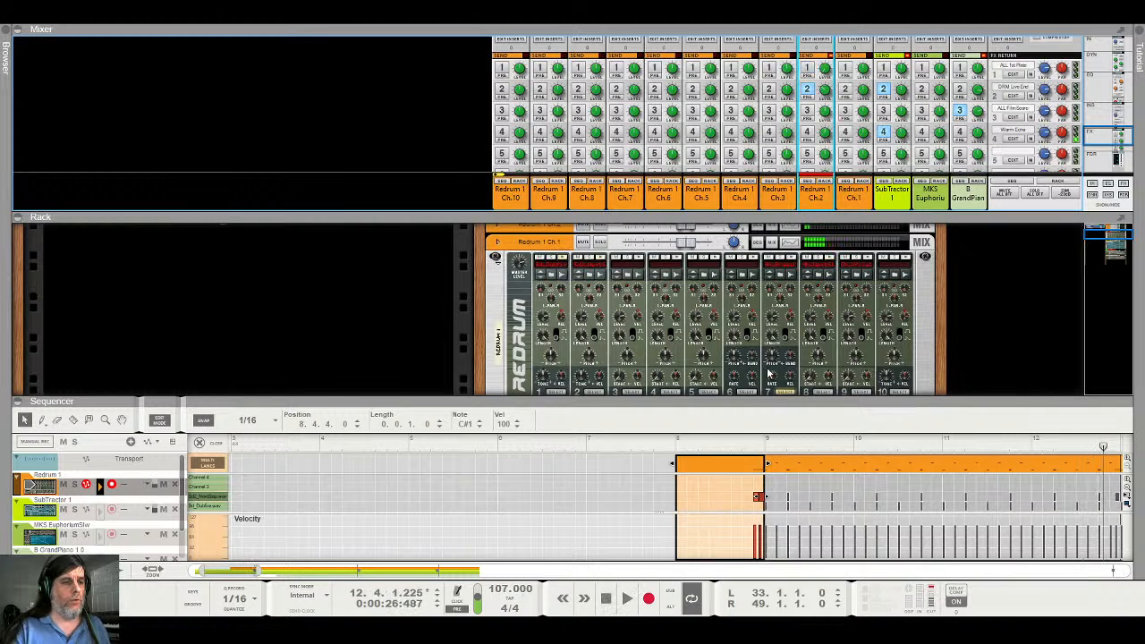
pyautogui.click(807, 112)
pyautogui.press('space')
pyautogui.moveTo(826, 113); pyautogui.dragTo(831, 87)
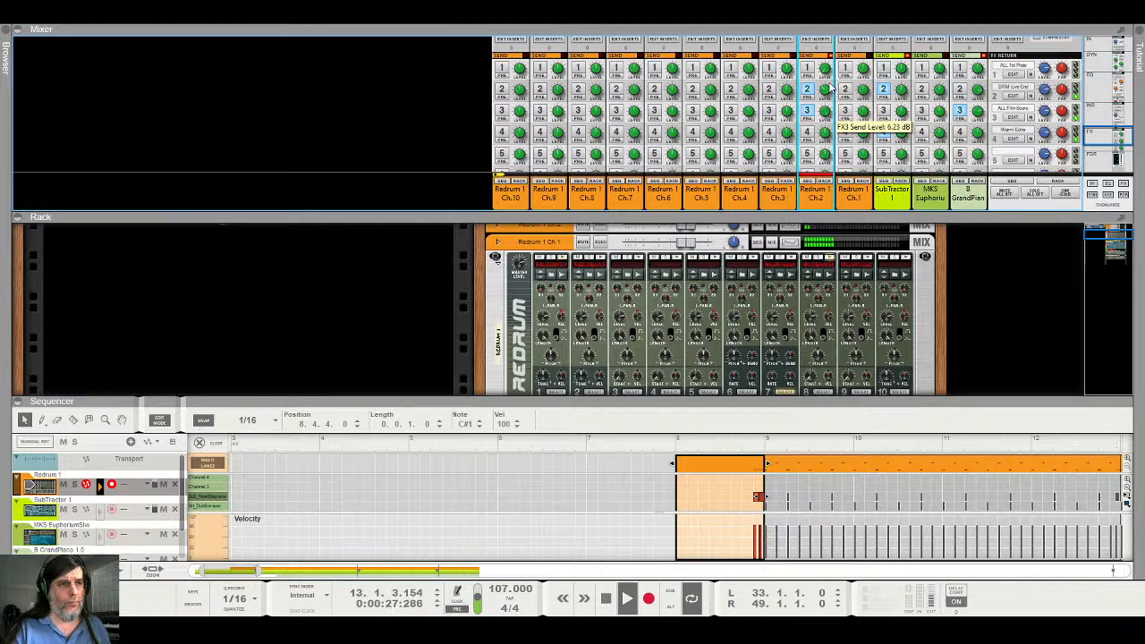
pyautogui.press('space')
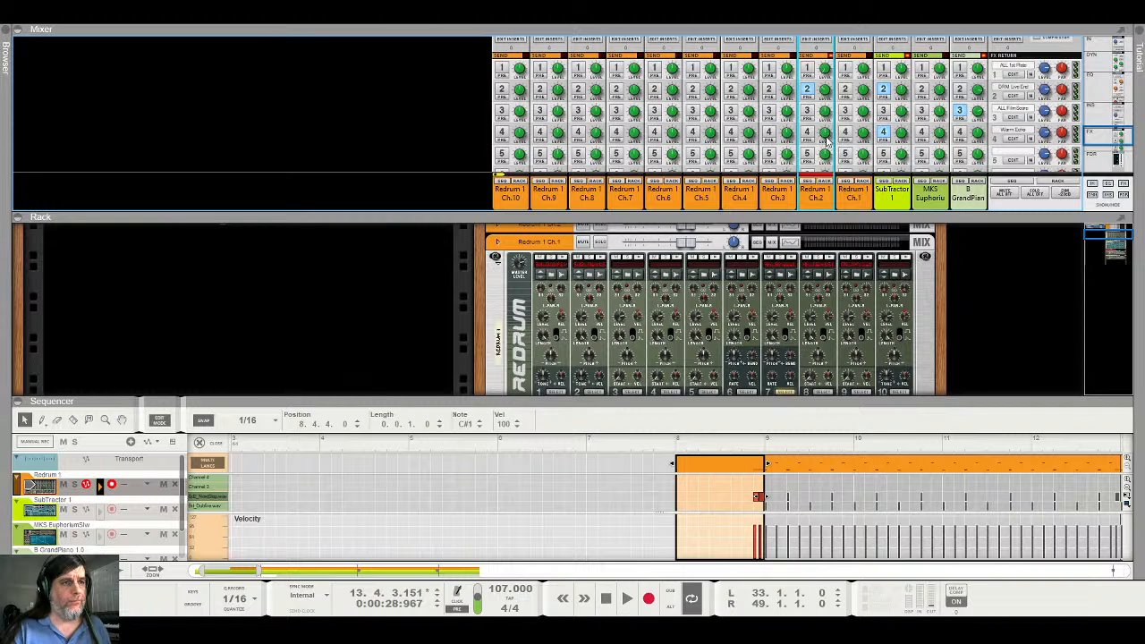
# Try the FX4 send on Redrum 1 Ch.2 while playing the song from bar 9
pyautogui.click(808, 132)
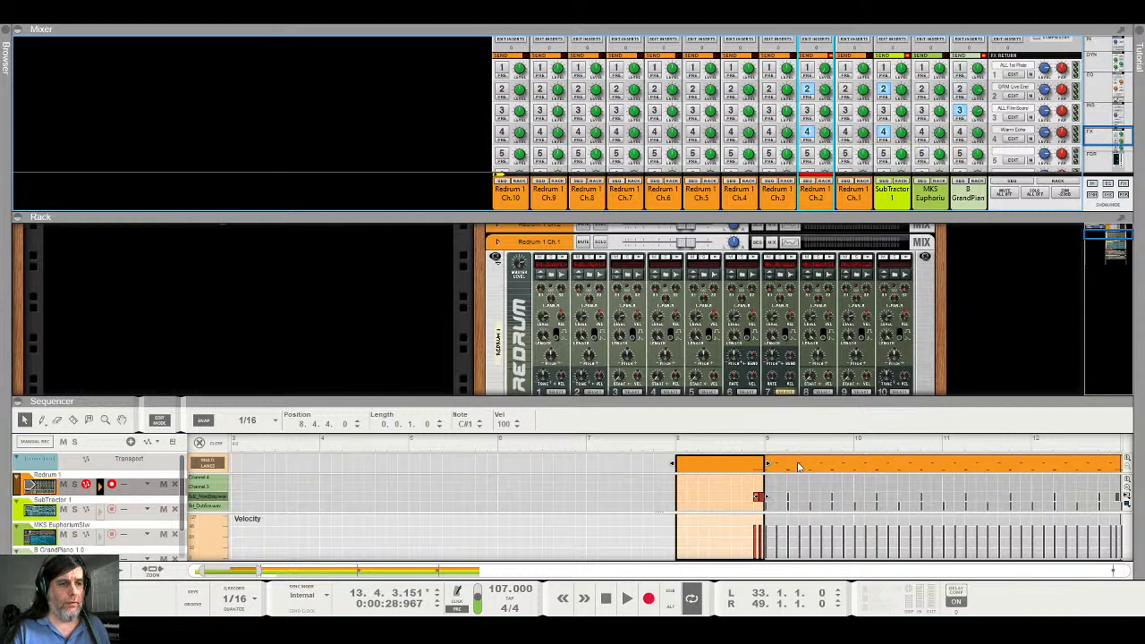
pyautogui.click(767, 445)
pyautogui.press('space')
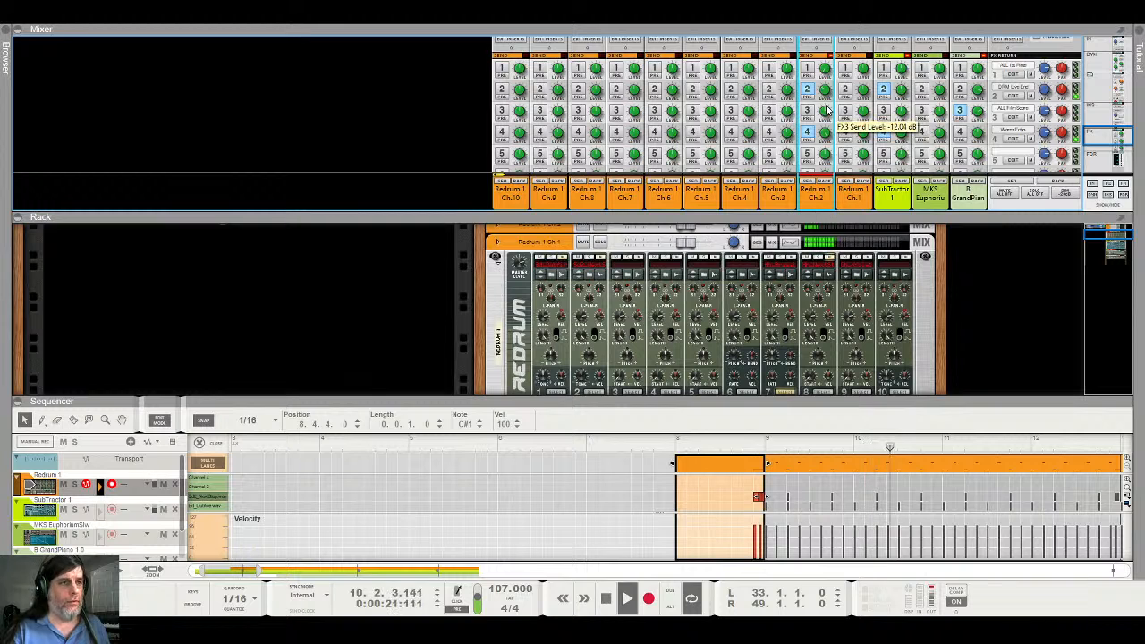
pyautogui.click(810, 133)
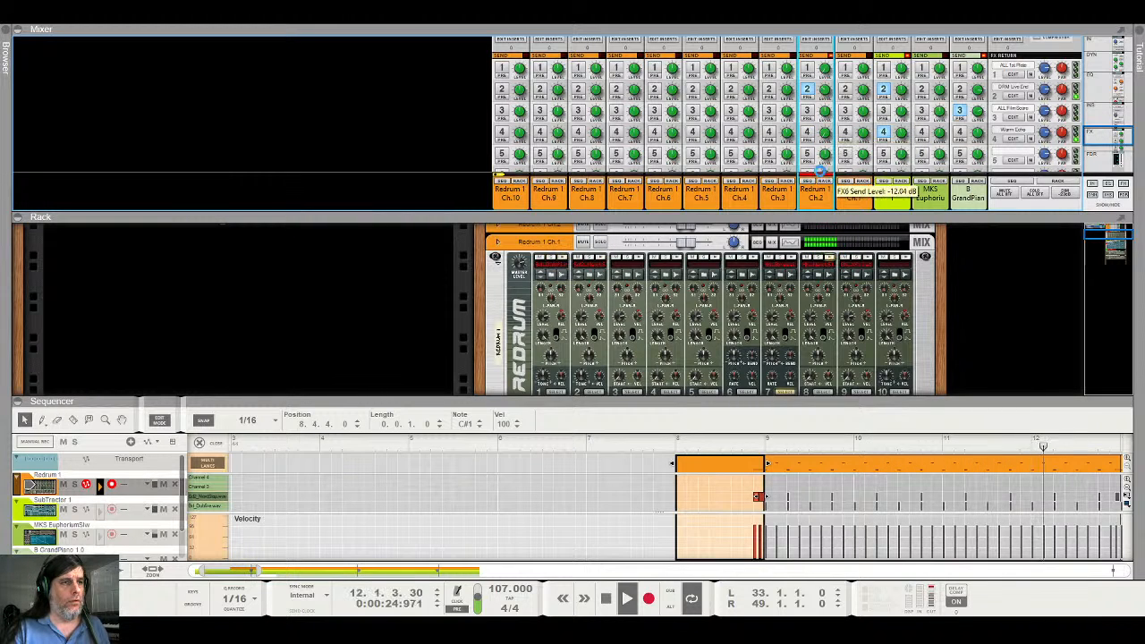
pyautogui.press('space')
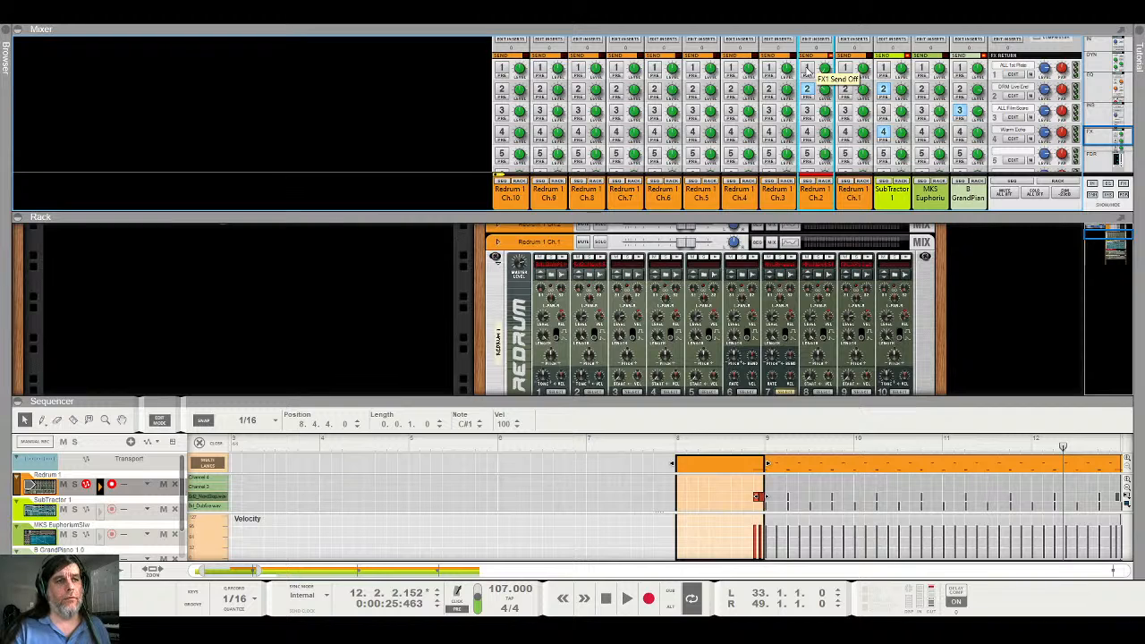
# Enable the FX1 send on Redrum 1 Ch.2 and raise its send level while listening to playback
pyautogui.click(808, 68)
pyautogui.press('space')
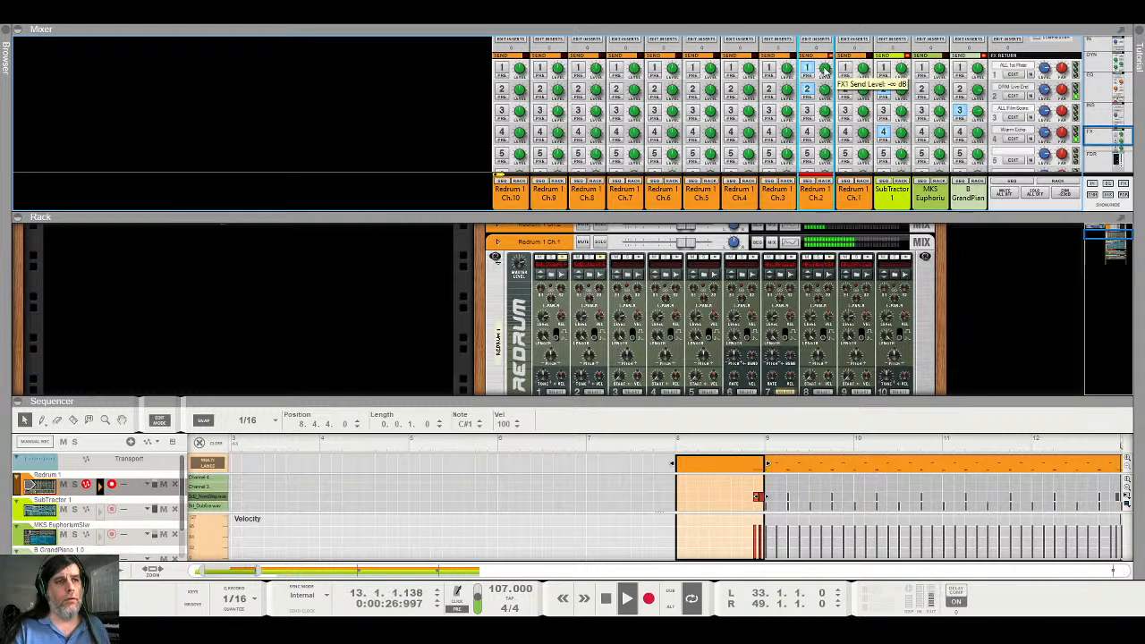
pyautogui.moveTo(823, 70)
pyautogui.mouseDown()
pyautogui.moveTo(836, 44)
pyautogui.moveTo(835, 55)
pyautogui.mouseUp()
pyautogui.press('space')
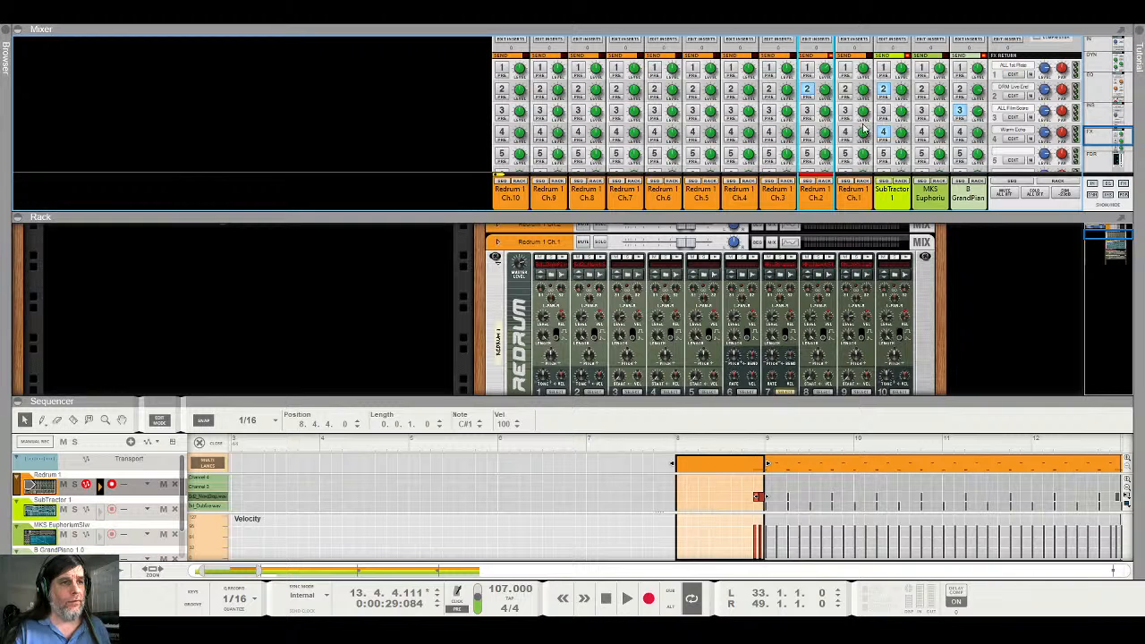
# Open the FX1 Send On/Off automation lane for Redrum 1 Ch.2 and enlarge the sequencer over the rack
pyautogui.click(864, 78)
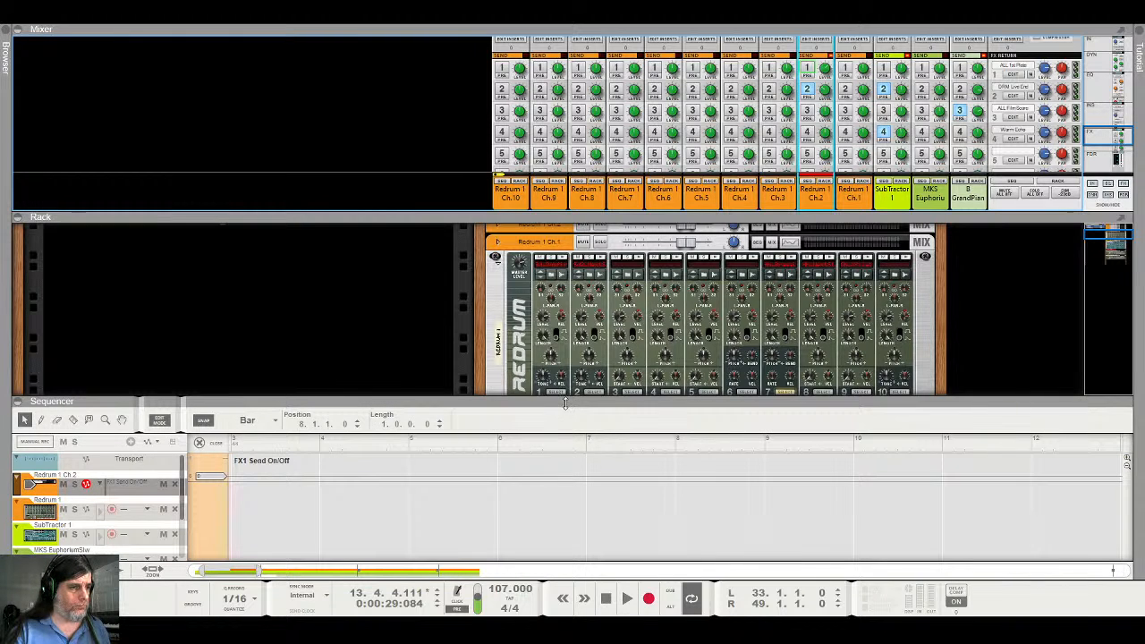
pyautogui.moveTo(565, 403); pyautogui.dragTo(609, 223)
pyautogui.press('space')
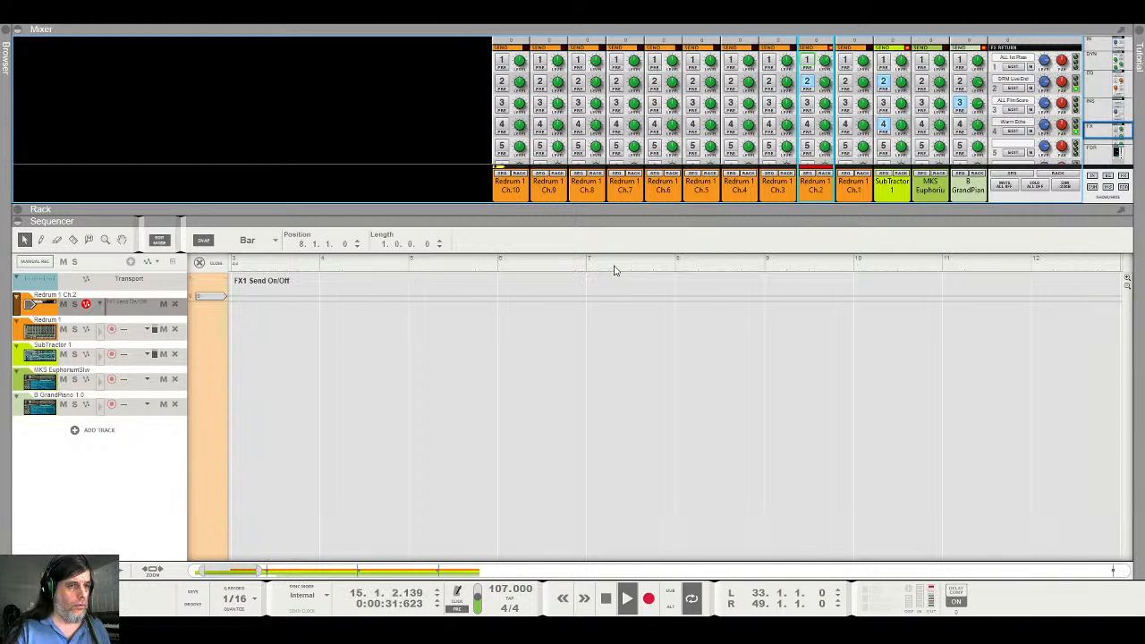
pyautogui.press('space')
pyautogui.press('space')
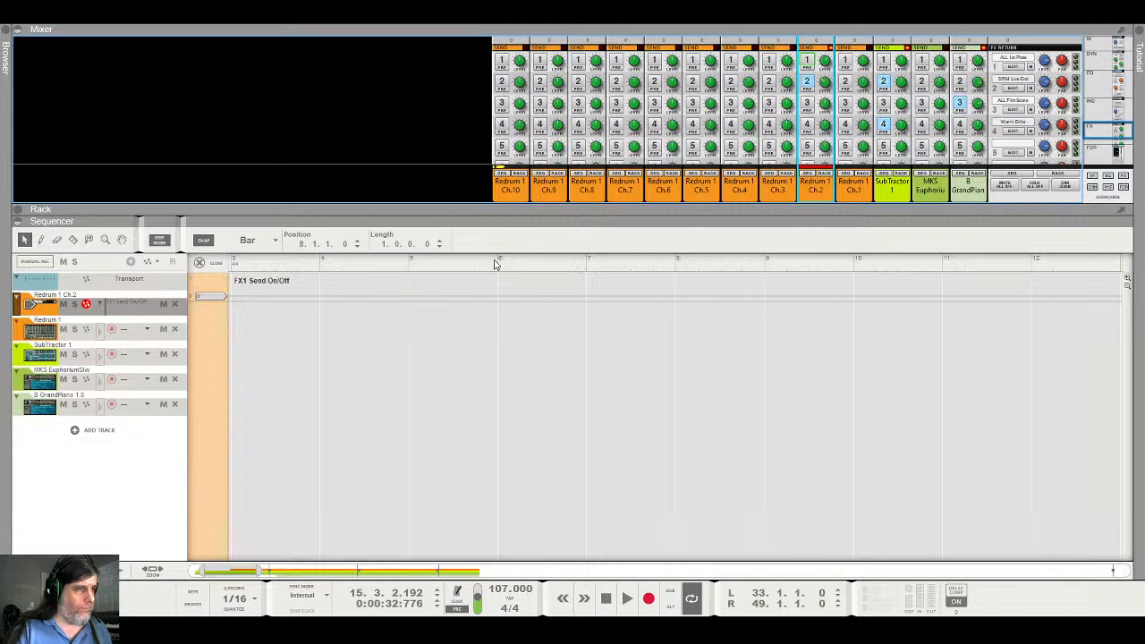
# Play from bar 5 up to the drum fill and draw a one-bar FX1 send automation clip at bar 8 with value 1
pyautogui.click(409, 261)
pyautogui.press('space')
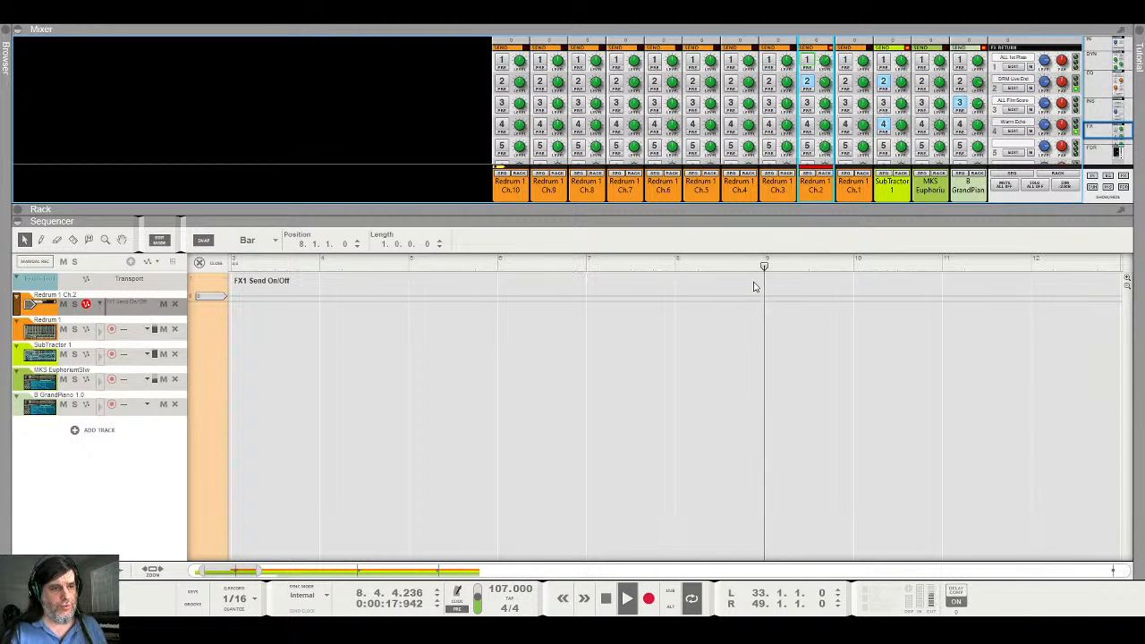
pyautogui.press('space')
pyautogui.press('w')
pyautogui.click(684, 281)
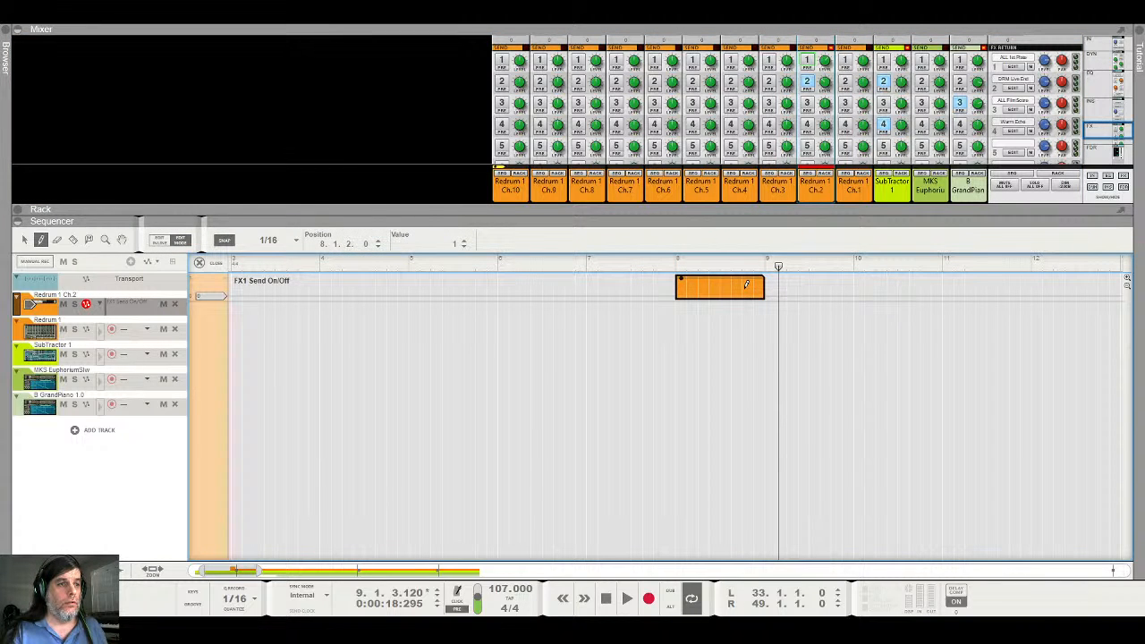
# Play the song from 7.4.1.0 to hear the automated FX1 send on the drum fill
pyautogui.click(656, 268)
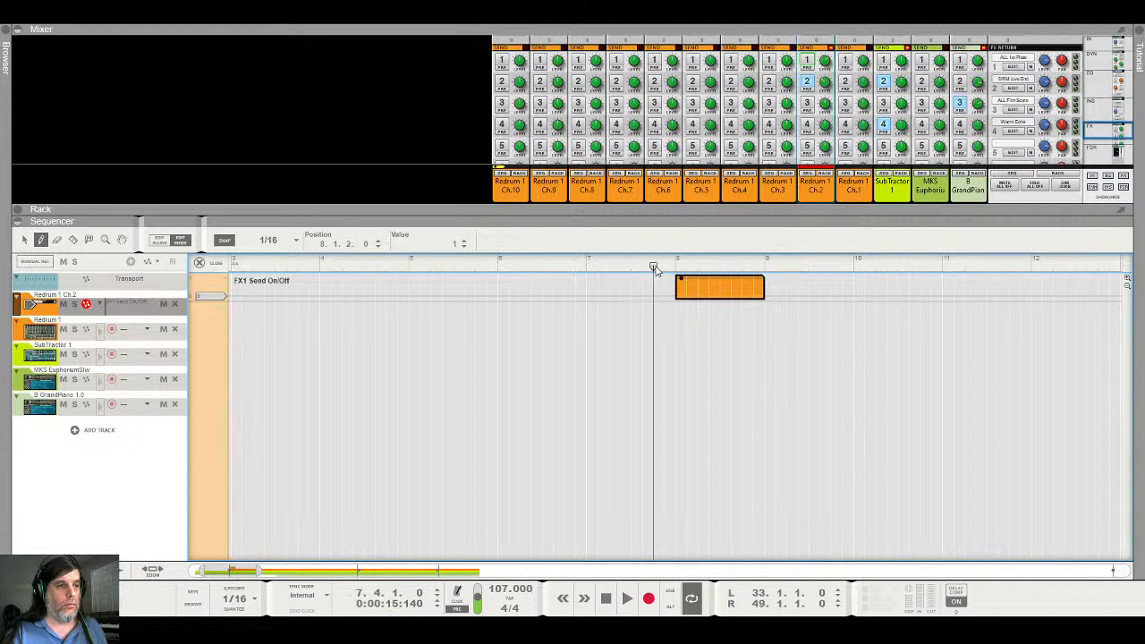
pyautogui.press('space')
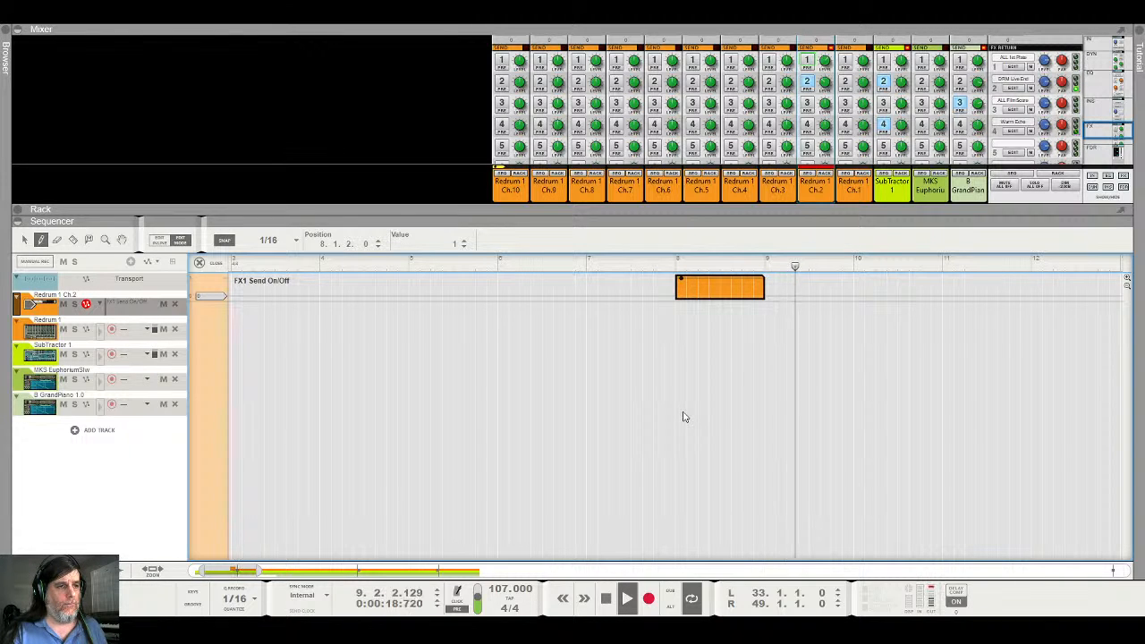
pyautogui.press('space')
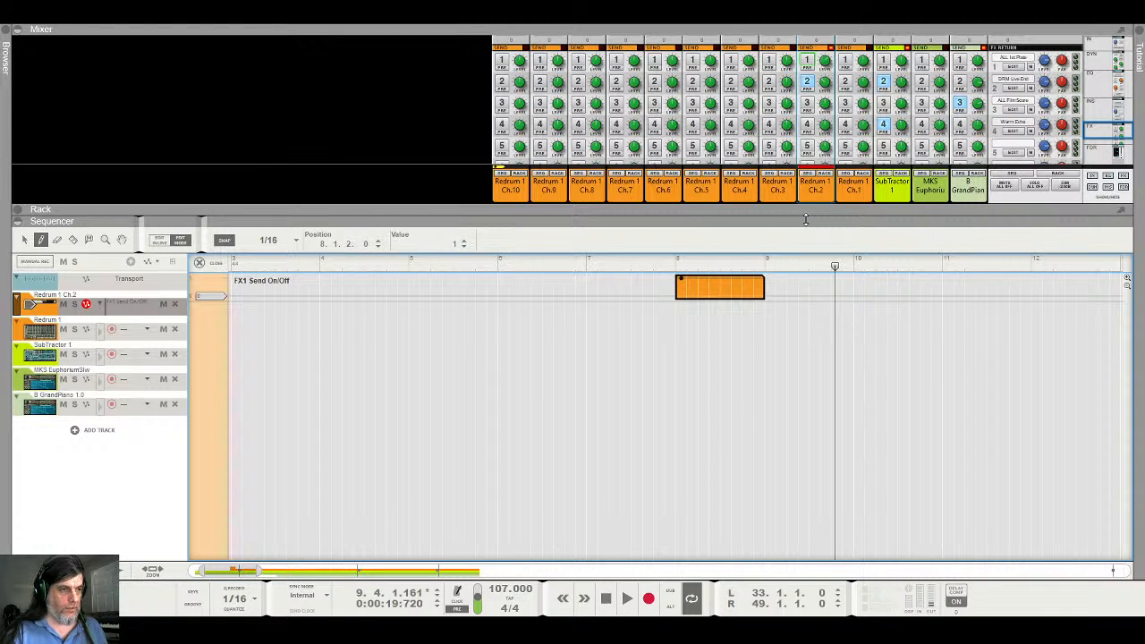
# Review the sends and faders in the enlarged mixer, and return to the song arrangement in the maximised sequencer
pyautogui.moveTo(805, 220); pyautogui.dragTo(817, 609)
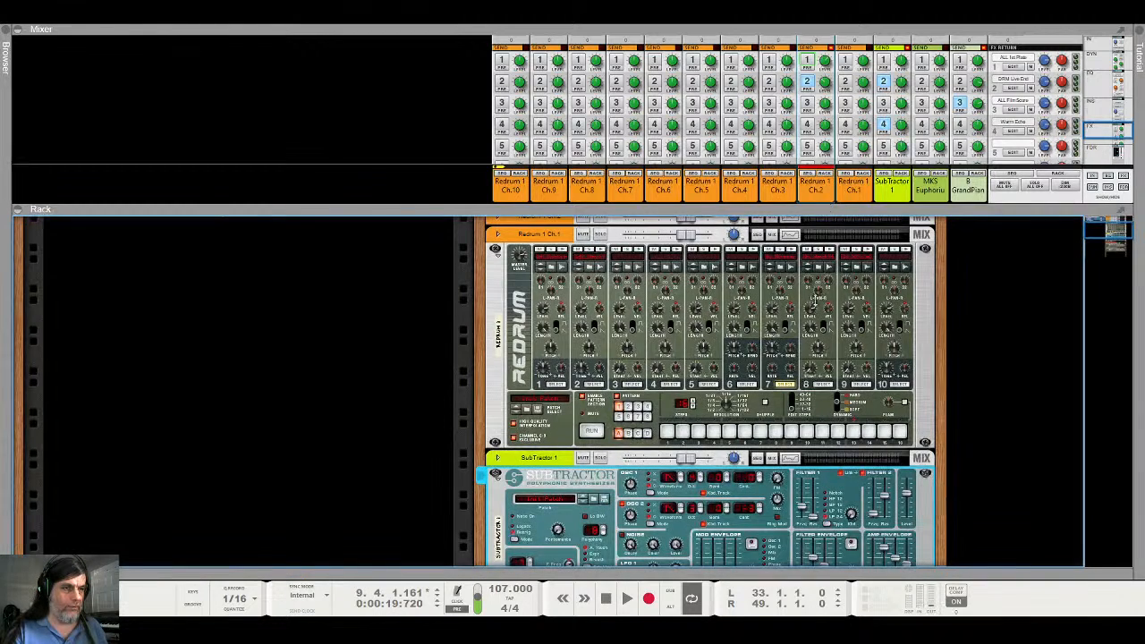
pyautogui.moveTo(828, 207); pyautogui.dragTo(828, 559)
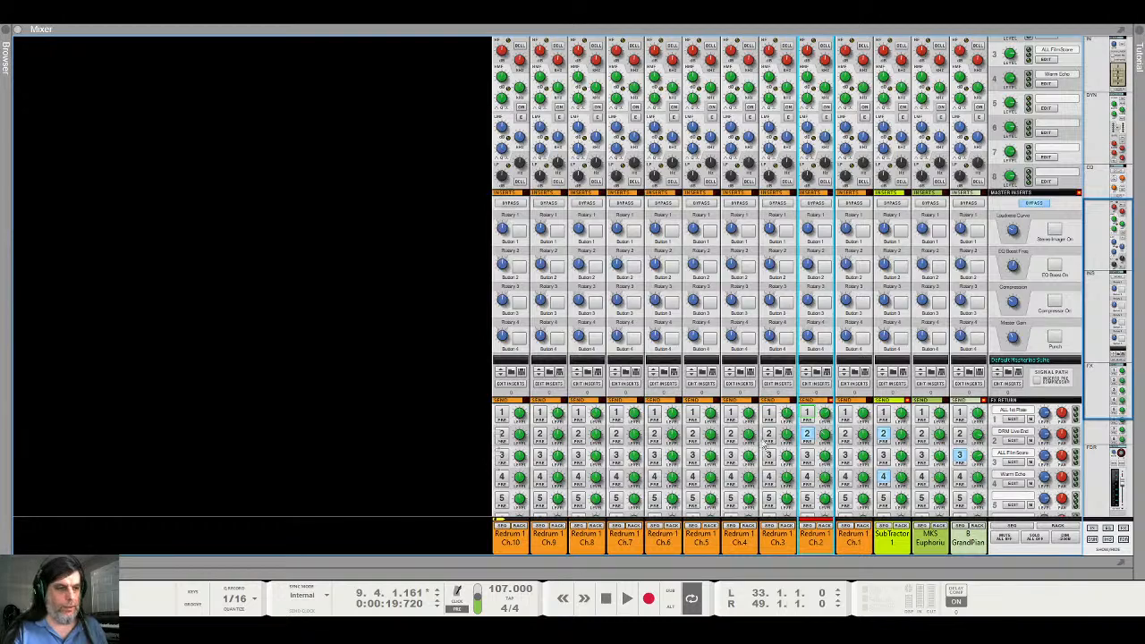
pyautogui.scroll(-5, 766, 460)
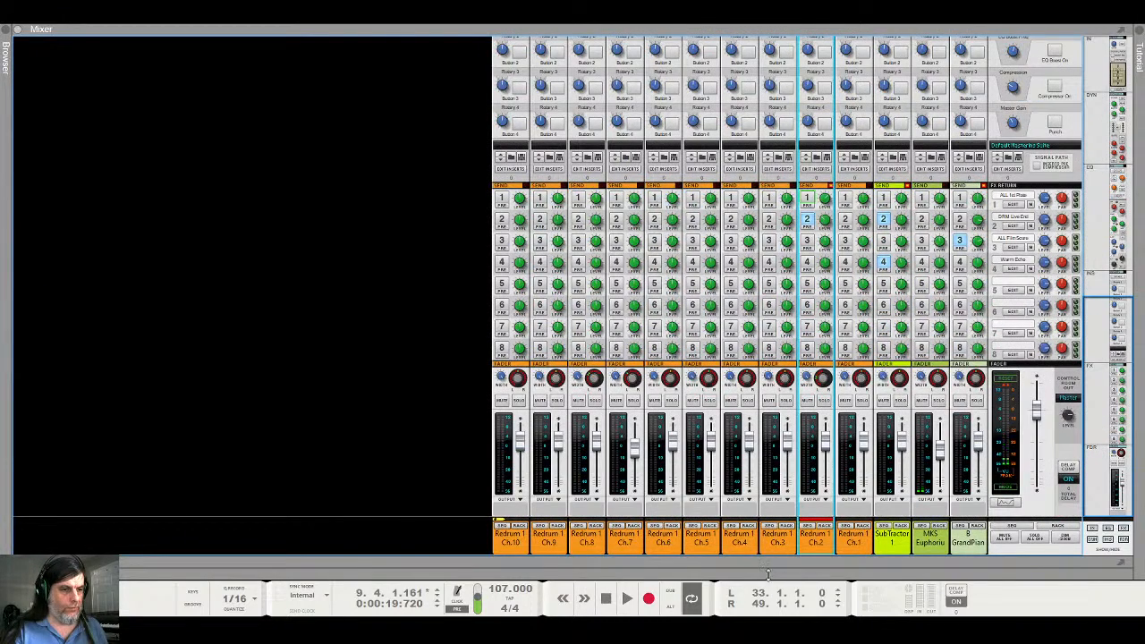
pyautogui.doubleClick(768, 575)
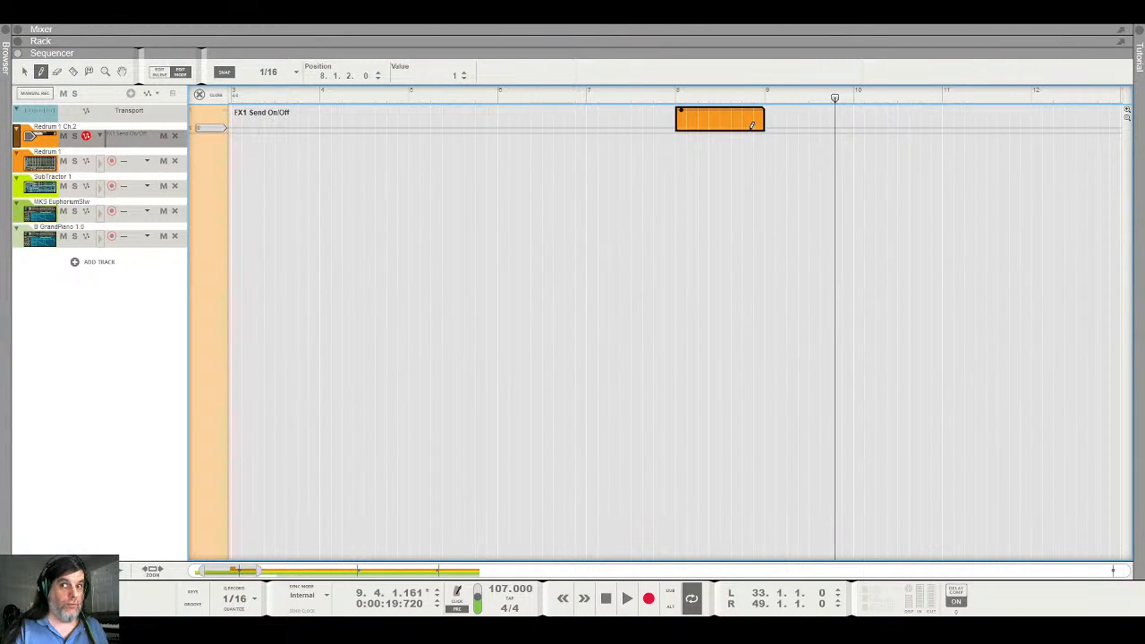
pyautogui.click(215, 95)
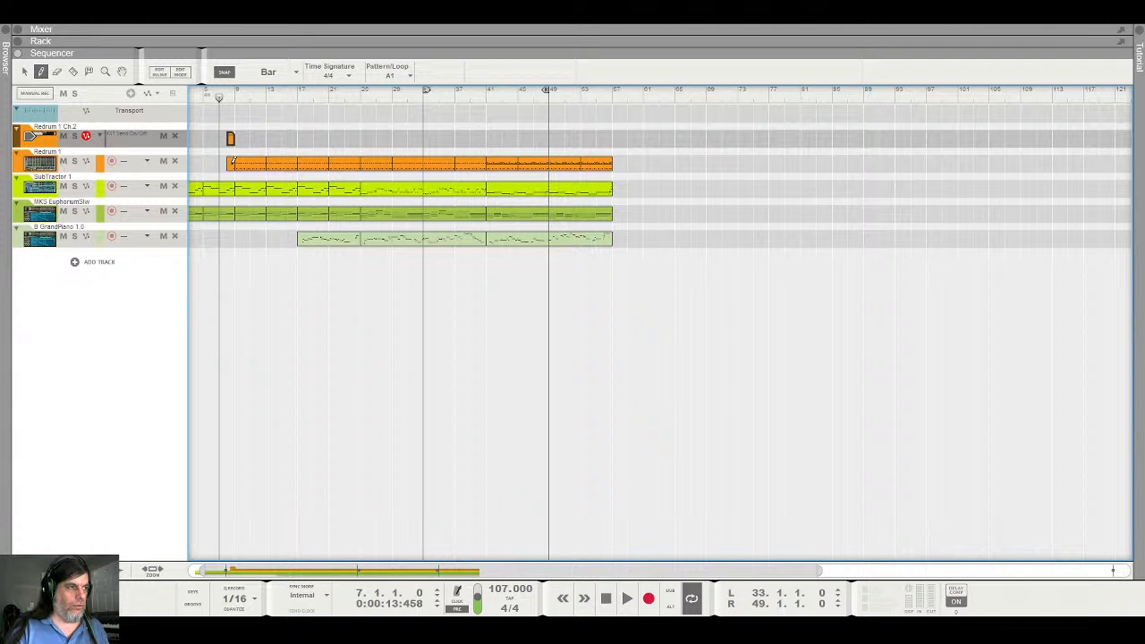
# Show the rack and browse samples for Redrum channel 3 in the 09_Toms folder of xclusive drums-sorted
pyautogui.click(468, 40)
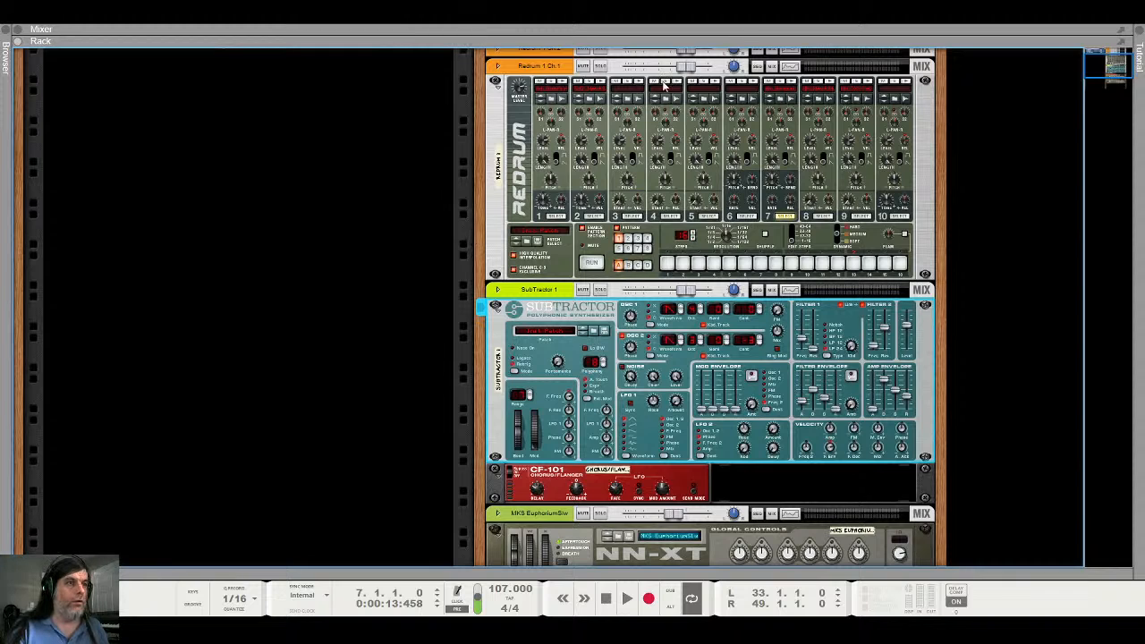
pyautogui.click(631, 103)
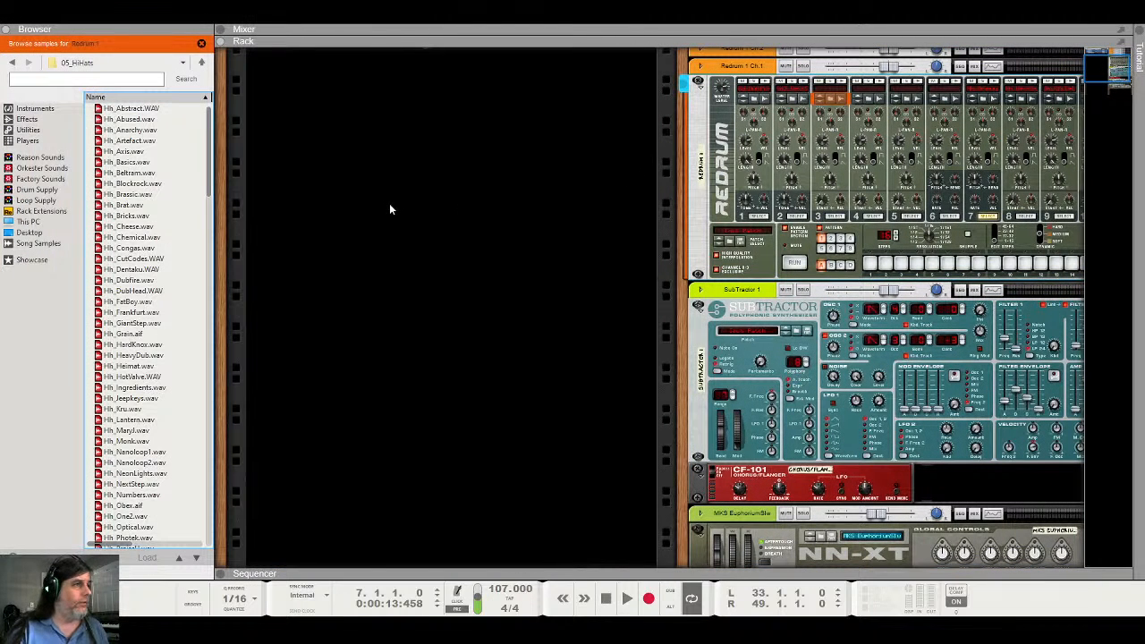
pyautogui.click(114, 65)
pyautogui.click(114, 95)
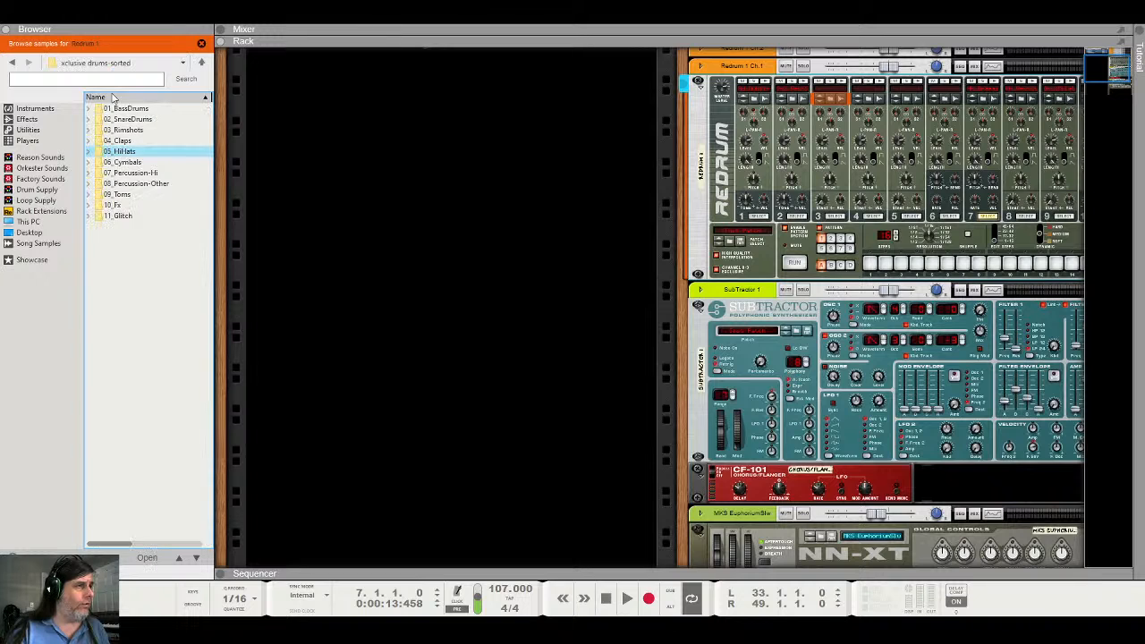
pyautogui.doubleClick(118, 195)
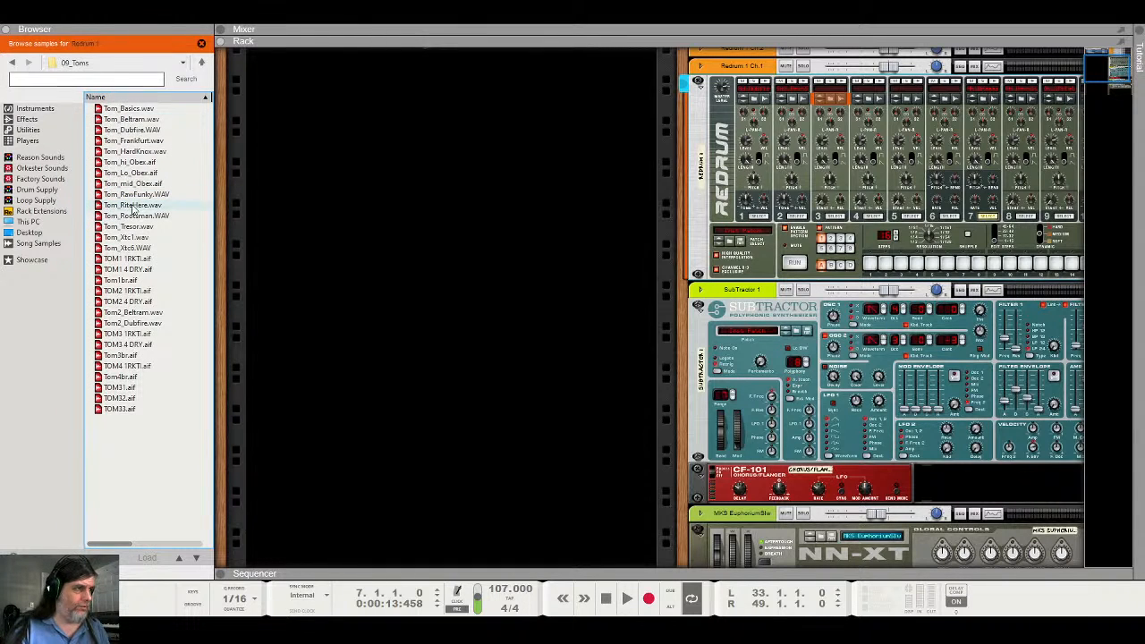
# Audition toms across the folder, from Tom_Xtc1.wav, Tom_Xtc6.WAV, Tom_Beltram.wav and Tom_Frankfurt.wav to TOM31.aif, TOM32.aif and TOM33.aif
pyautogui.click(140, 239)
pyautogui.click(143, 249)
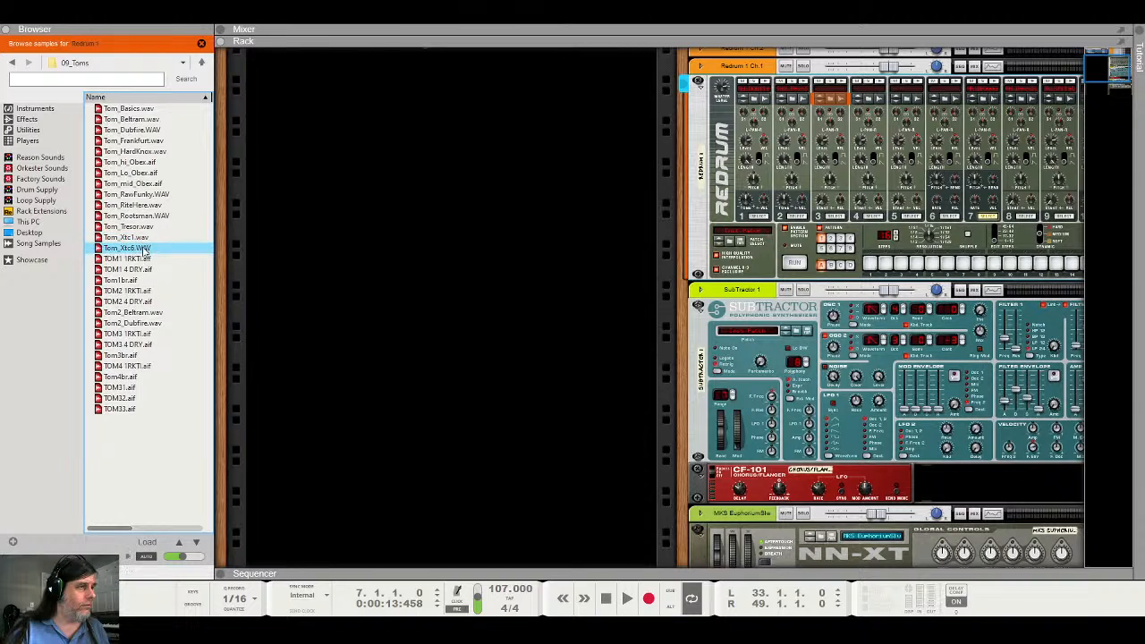
pyautogui.click(146, 268)
pyautogui.click(154, 194)
pyautogui.click(152, 122)
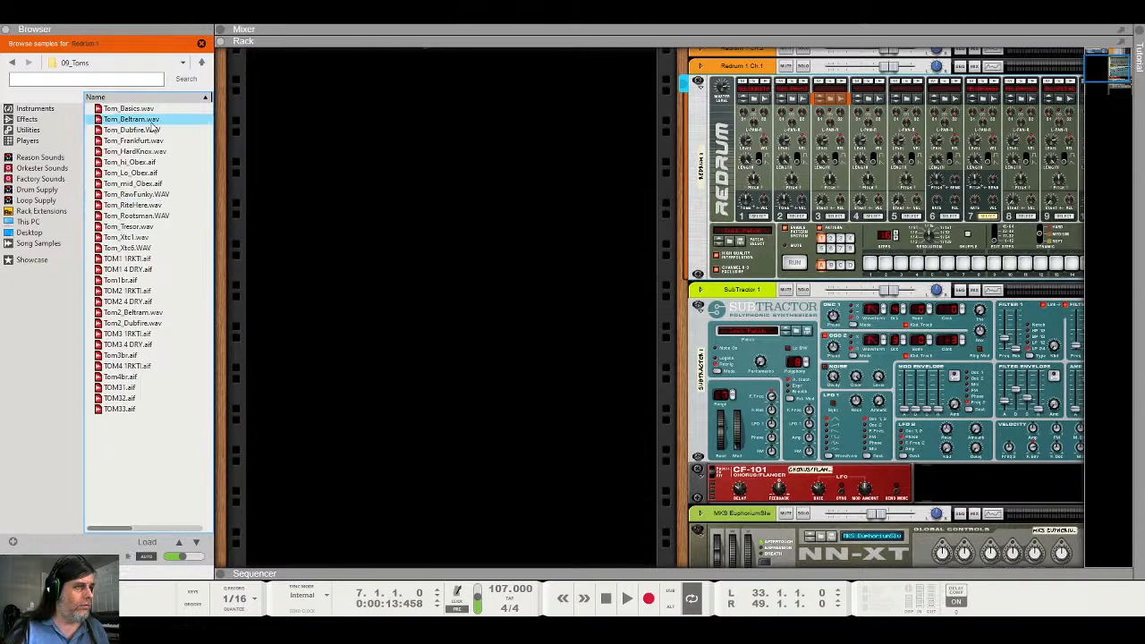
pyautogui.click(156, 152)
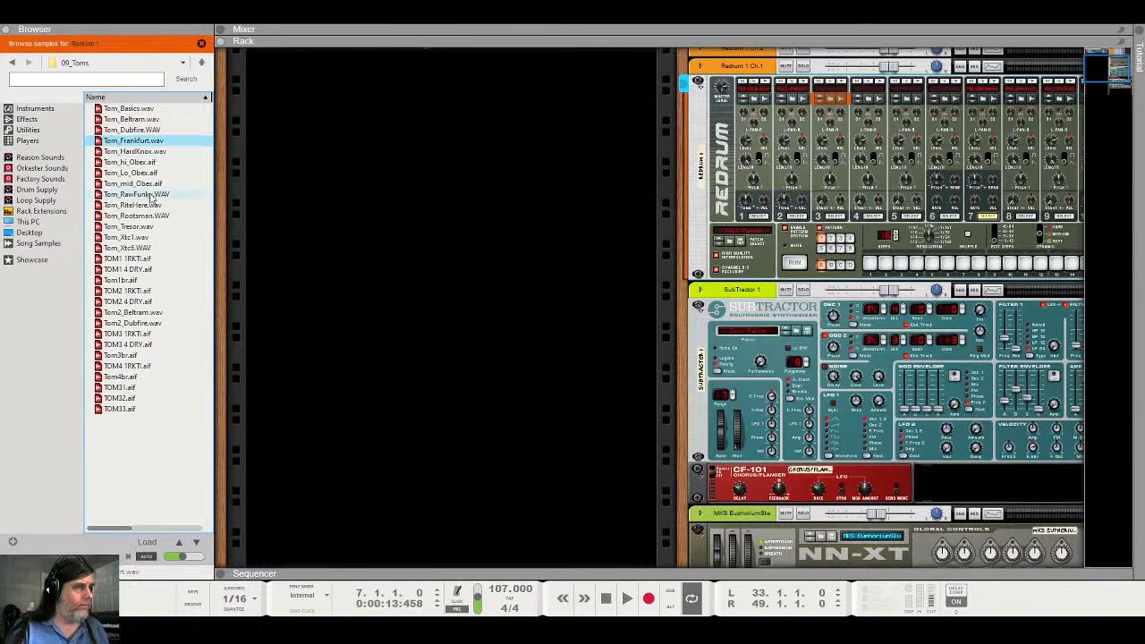
pyautogui.click(162, 389)
pyautogui.click(148, 399)
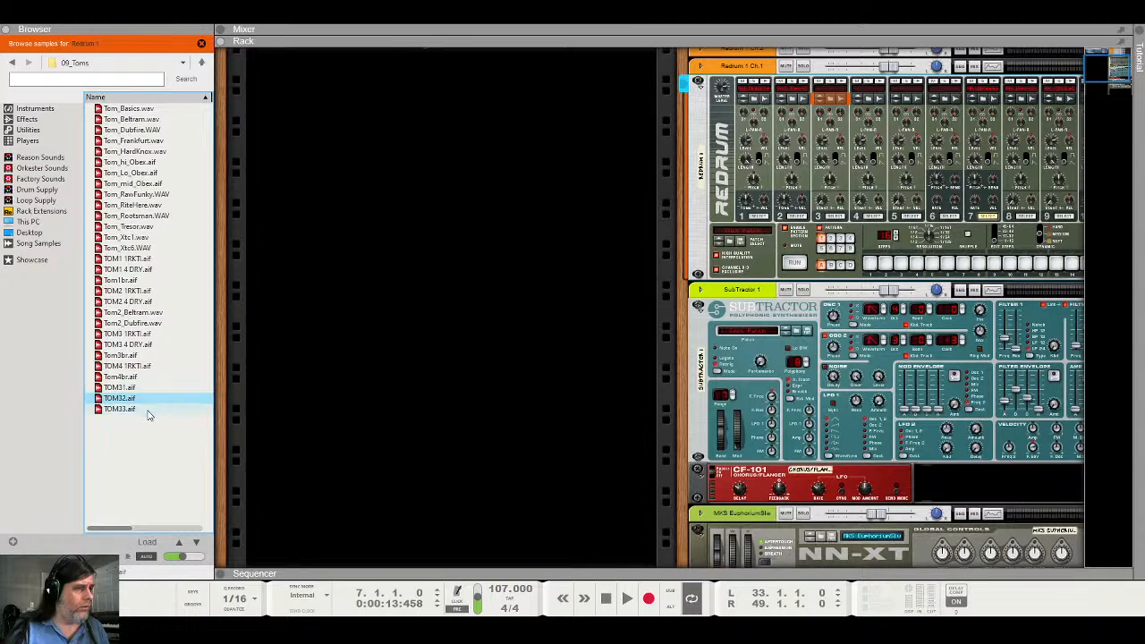
pyautogui.click(149, 410)
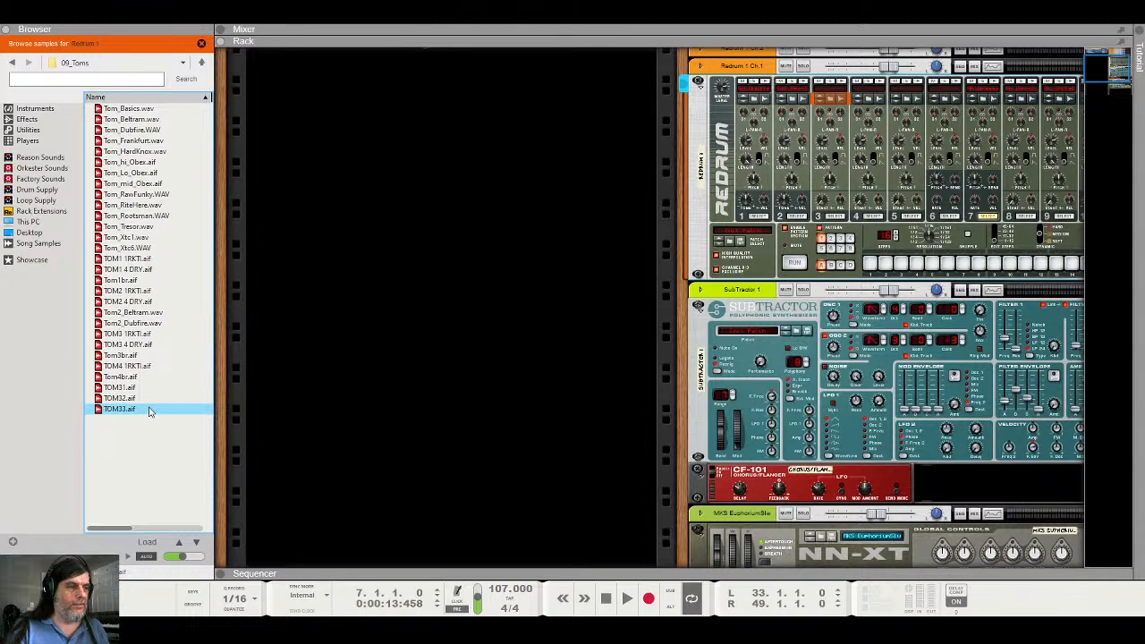
pyautogui.click(148, 399)
pyautogui.click(148, 388)
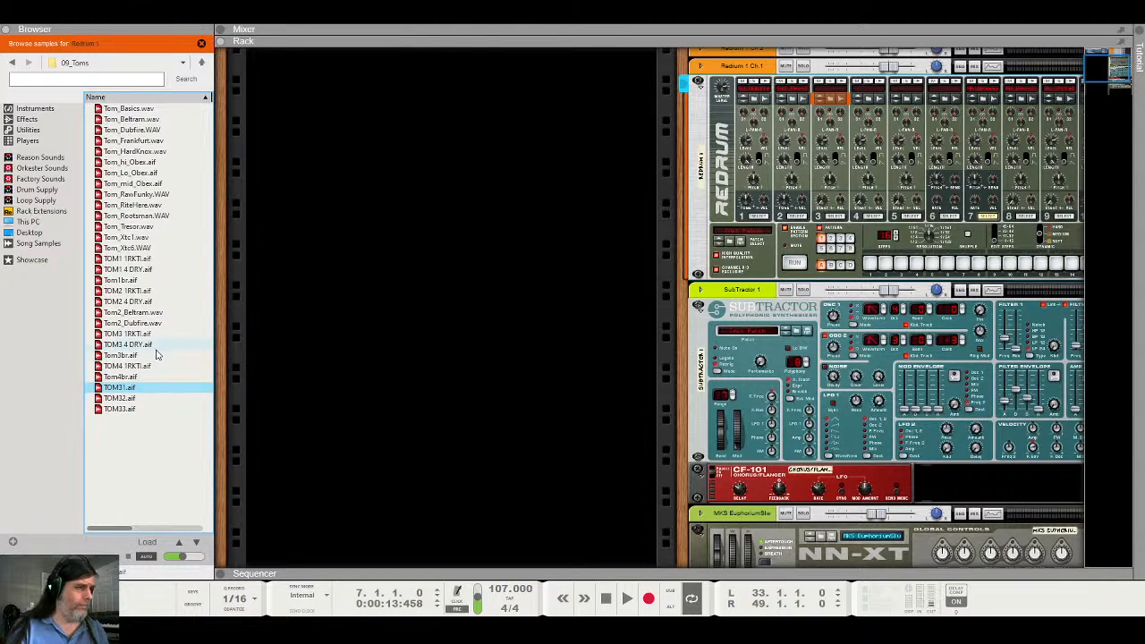
# Audition the numbered toms from TOM4 1RKTI.aif up to TOM1 1RKTI.aif, including Tom2_Dubfire.wav and Tom2_Beltram.wav, plus Tom_Xtc1.wav
pyautogui.click(155, 348)
pyautogui.click(158, 357)
pyautogui.click(158, 367)
pyautogui.click(162, 324)
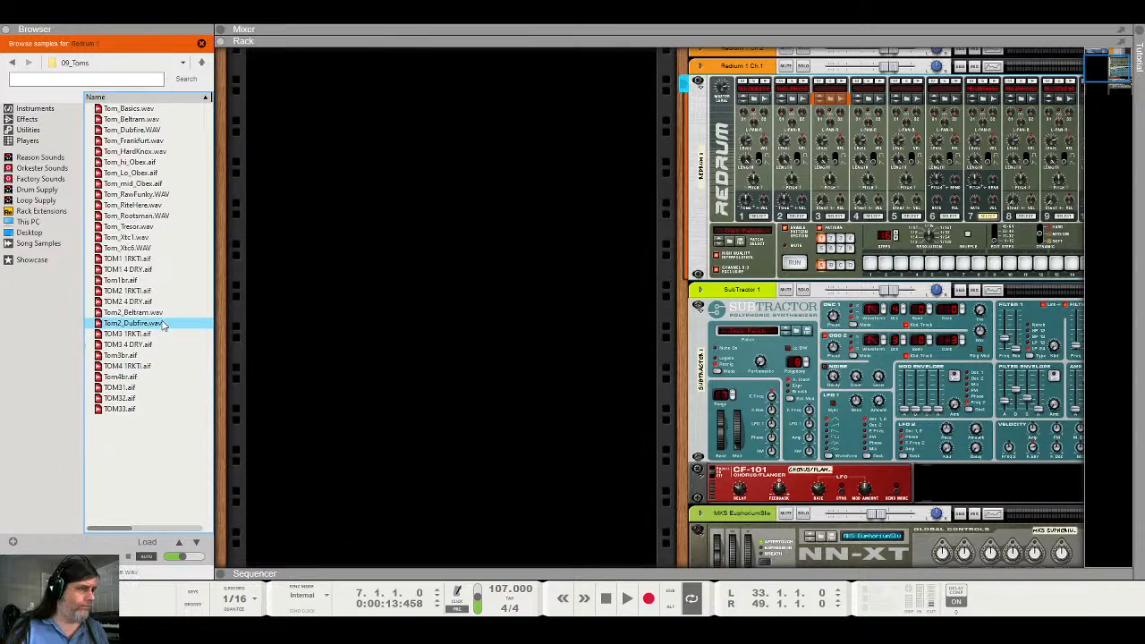
pyautogui.click(164, 314)
pyautogui.click(165, 305)
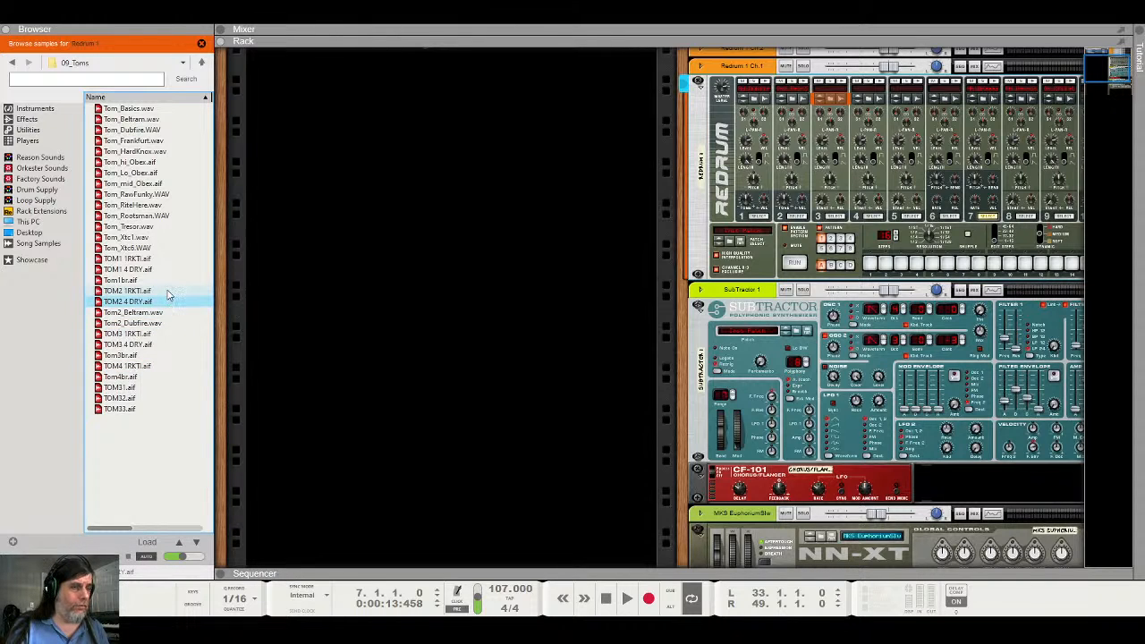
pyautogui.click(168, 291)
pyautogui.click(170, 281)
pyautogui.click(173, 270)
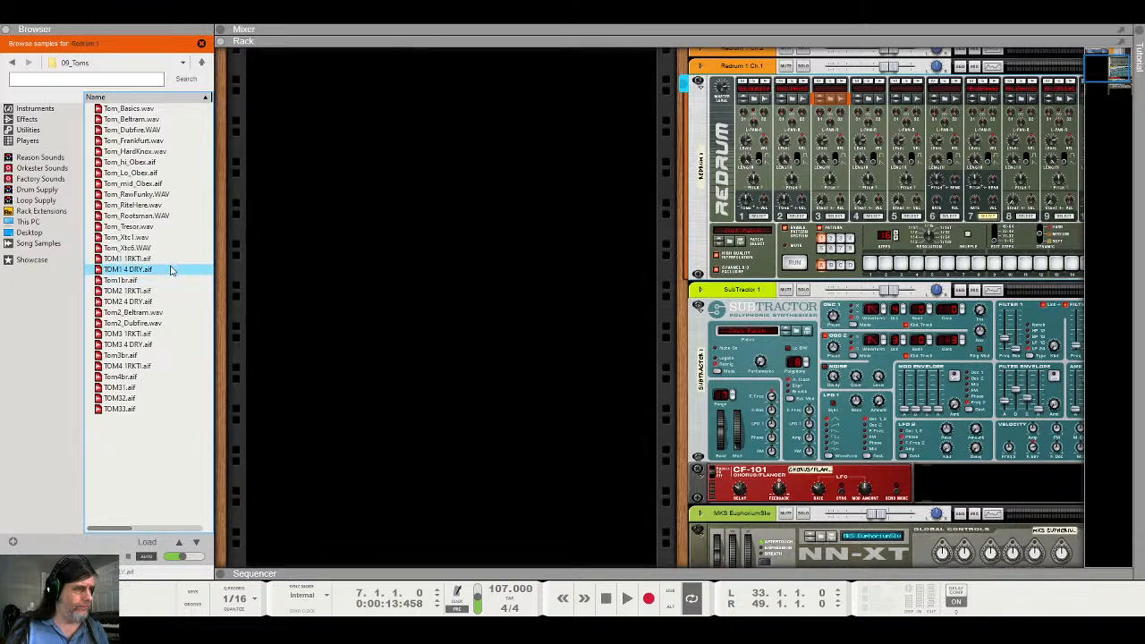
pyautogui.click(172, 259)
pyautogui.click(171, 239)
# Audition Tom_RawFunky.WAV, Tom_RiteHere.wav and Tom_Rootsman.WAV twice in sequence
pyautogui.click(174, 195)
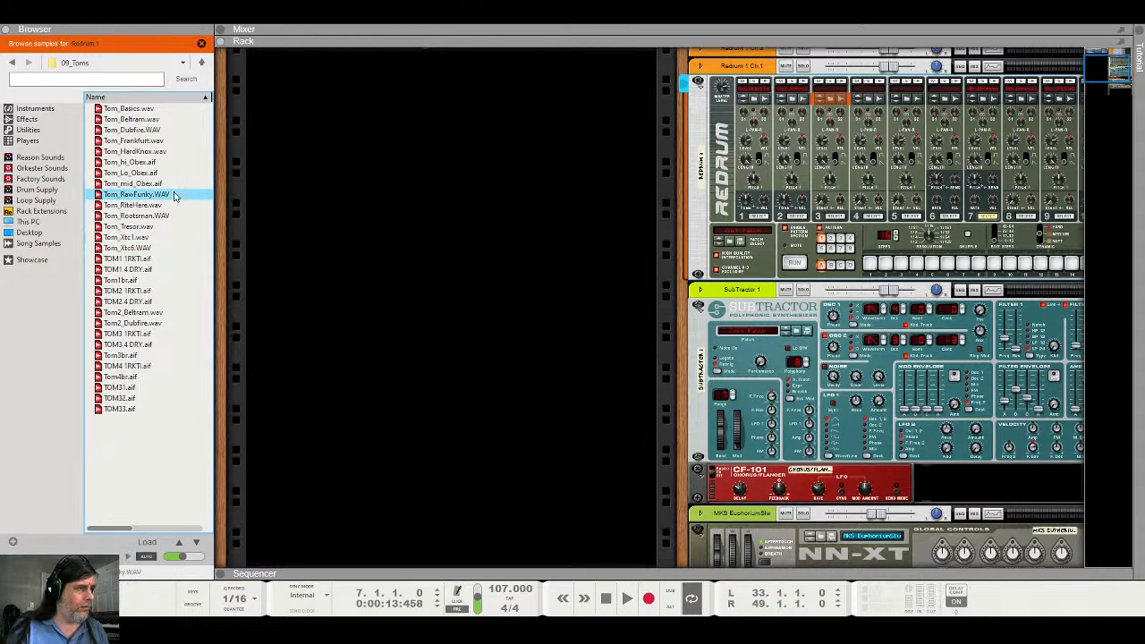
pyautogui.click(176, 206)
pyautogui.click(176, 217)
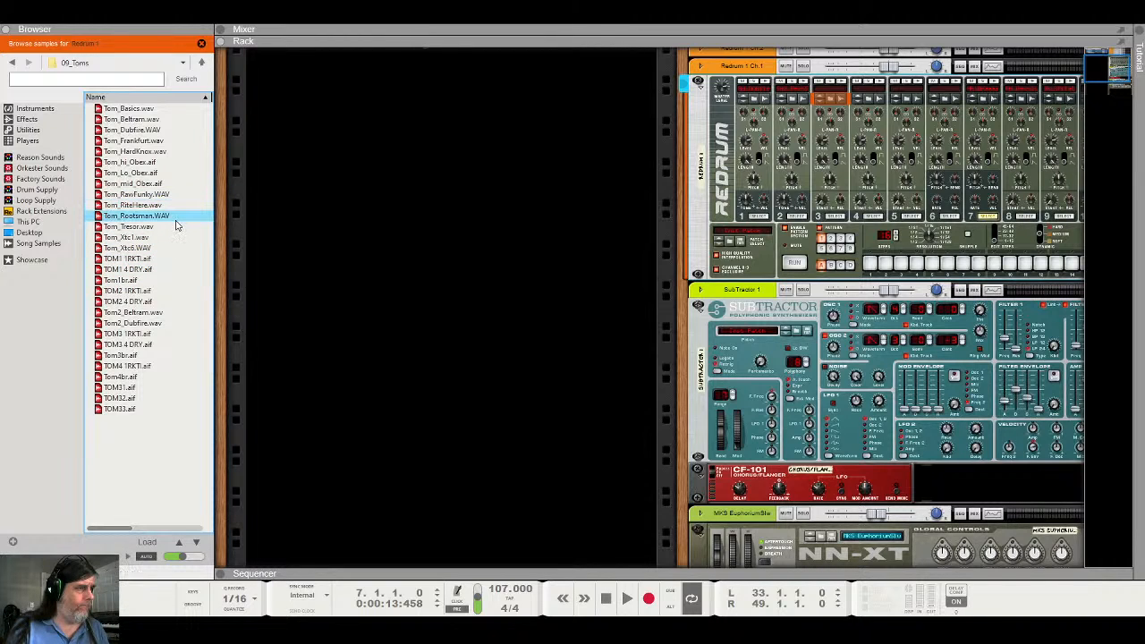
pyautogui.click(175, 196)
pyautogui.click(172, 206)
pyautogui.click(173, 216)
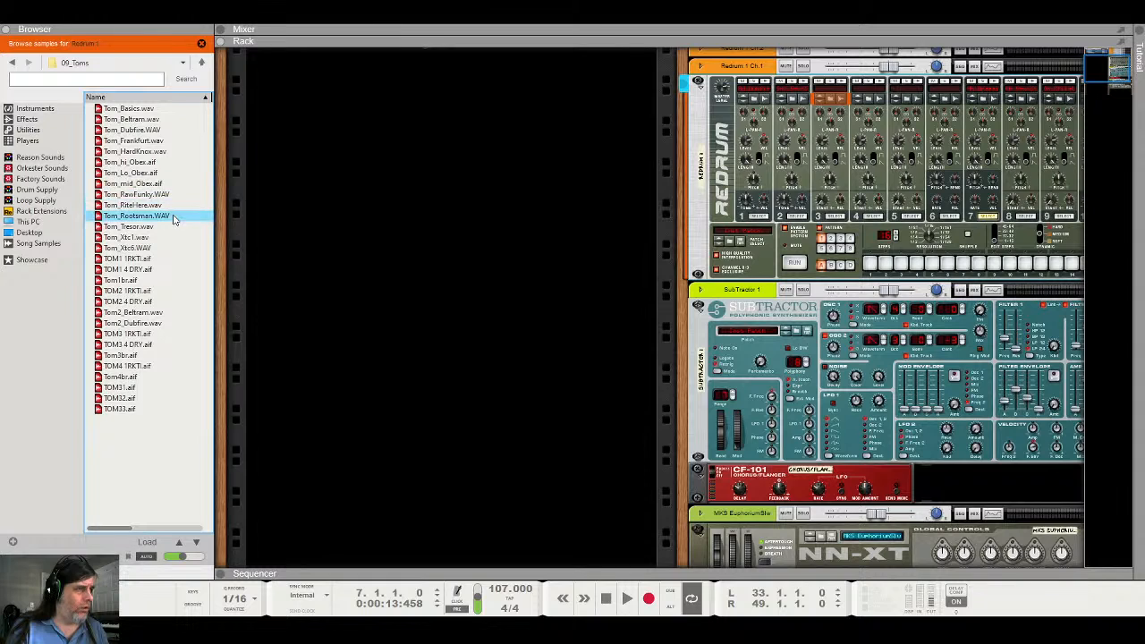
# Audition the high, mid and low Obex toms against Tom_RawFunky.WAV, Tom_HardKnox.wav and Tom_Beltram.wav
pyautogui.click(177, 185)
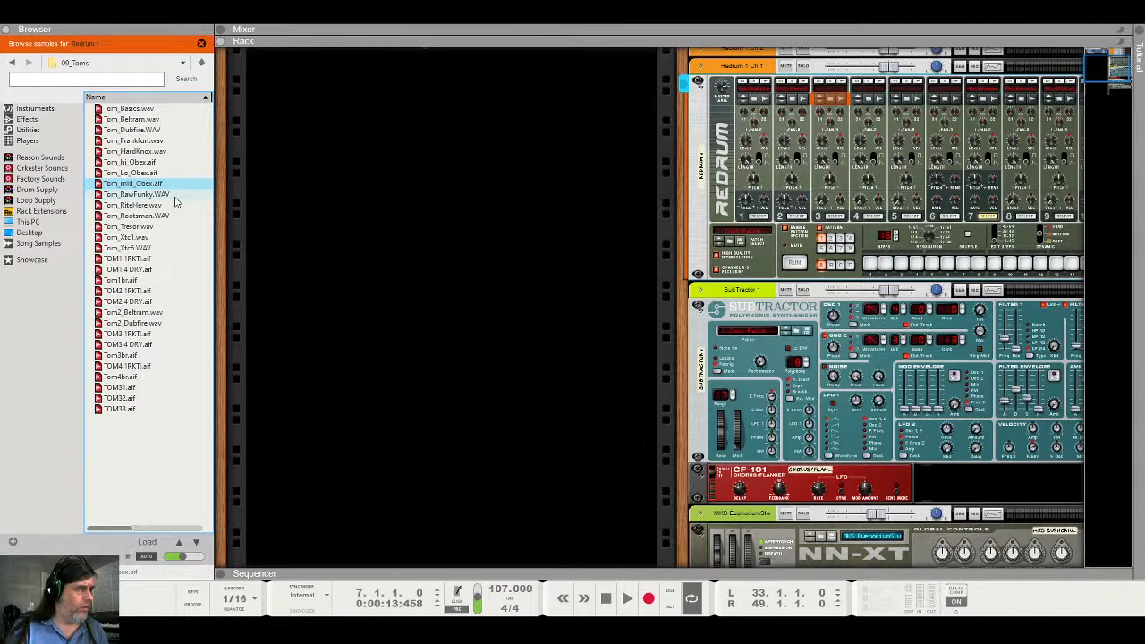
pyautogui.click(176, 195)
pyautogui.click(180, 173)
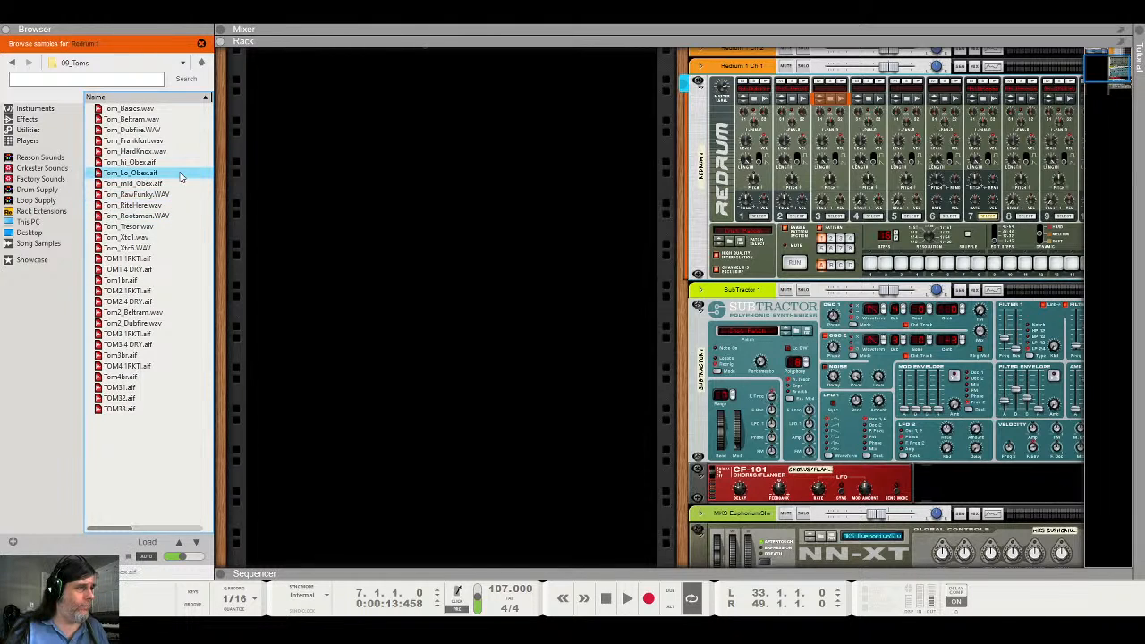
pyautogui.click(187, 164)
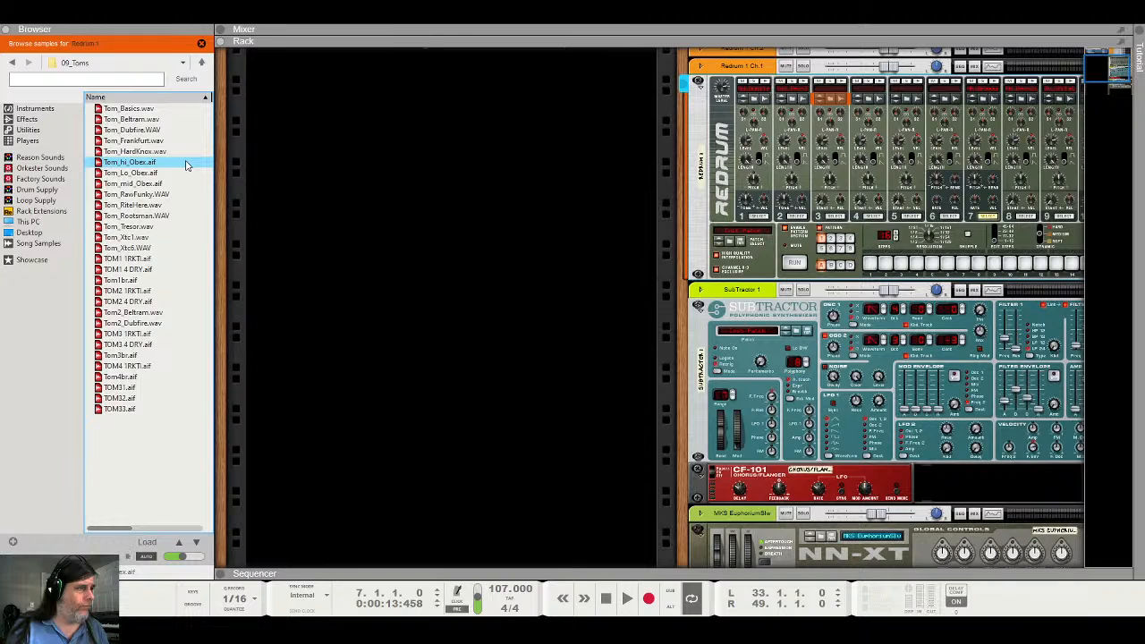
pyautogui.click(187, 184)
pyautogui.click(187, 154)
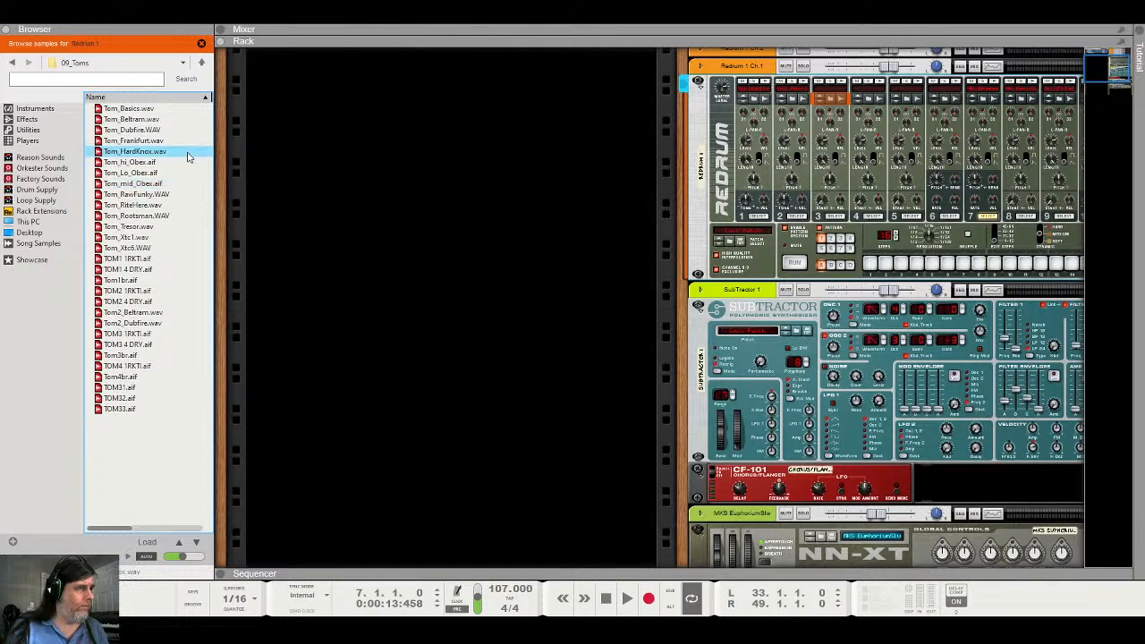
pyautogui.click(187, 162)
pyautogui.click(169, 120)
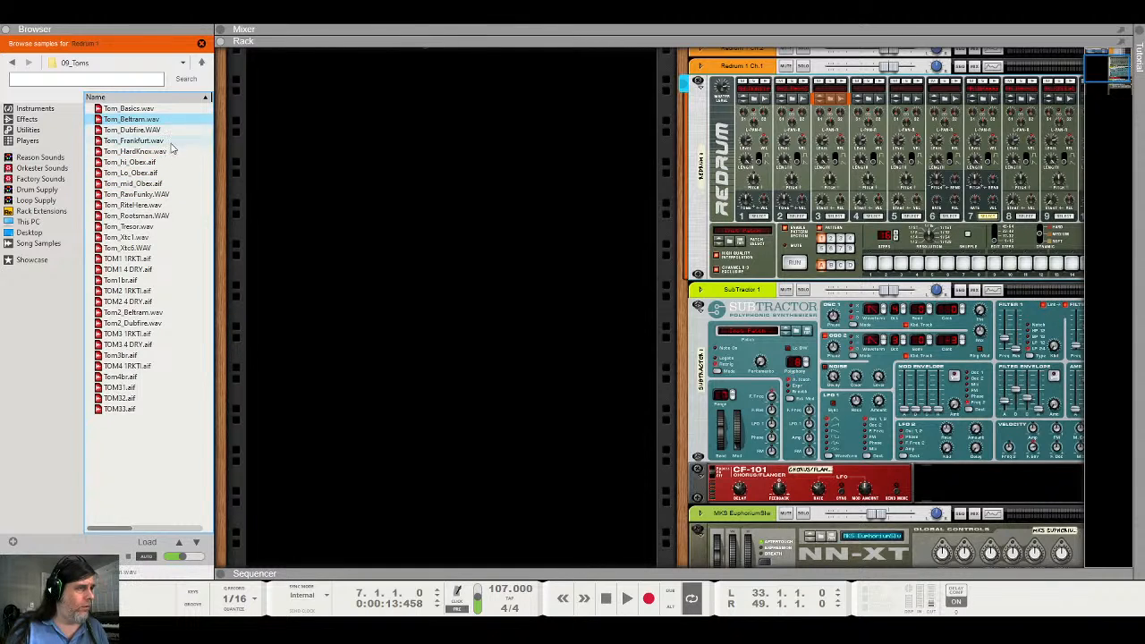
pyautogui.click(173, 150)
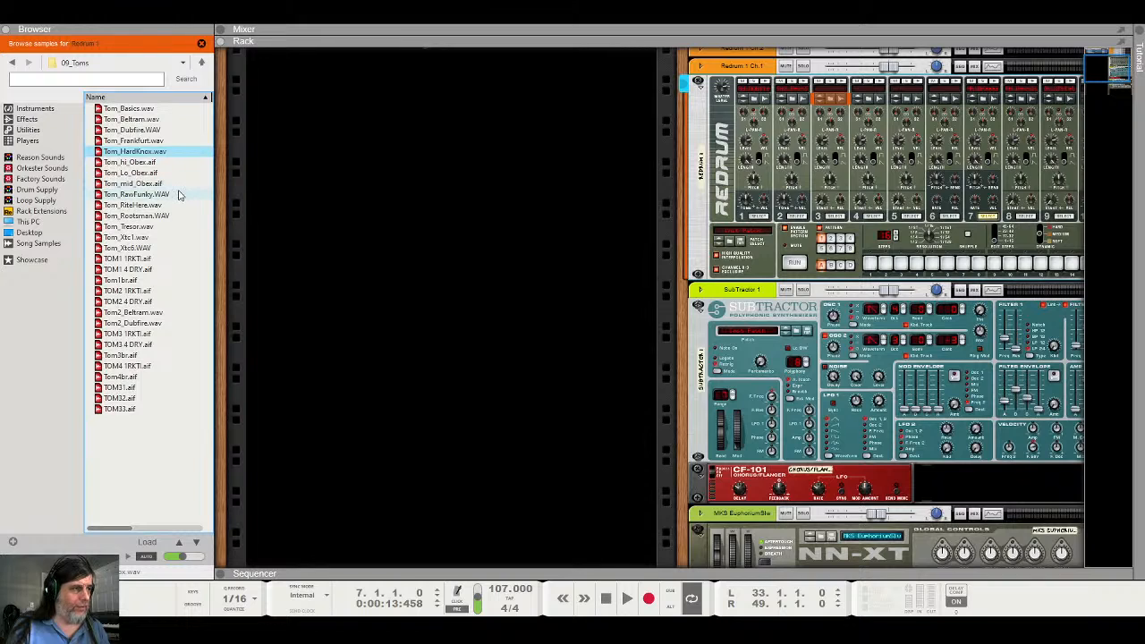
# Compare Tom_RawFunky.WAV, Tom_RiteHere.wav, Tom_Rootsman.WAV and Tom_Tresor.wav as a descending tom sequence
pyautogui.click(179, 195)
pyautogui.click(176, 205)
pyautogui.click(174, 217)
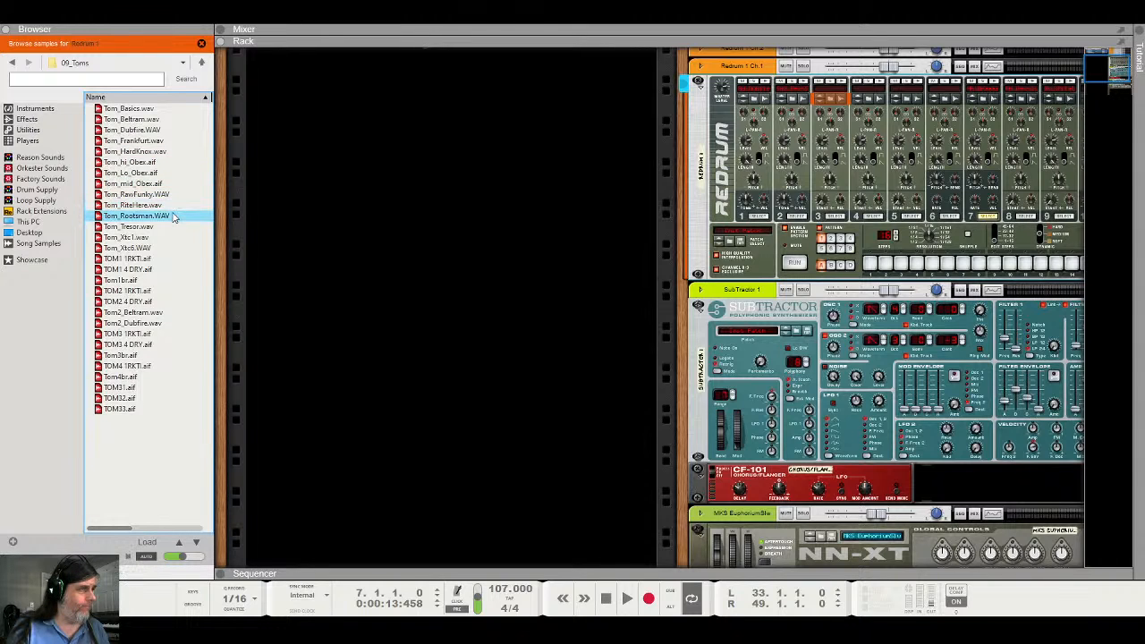
pyautogui.click(179, 195)
pyautogui.click(177, 205)
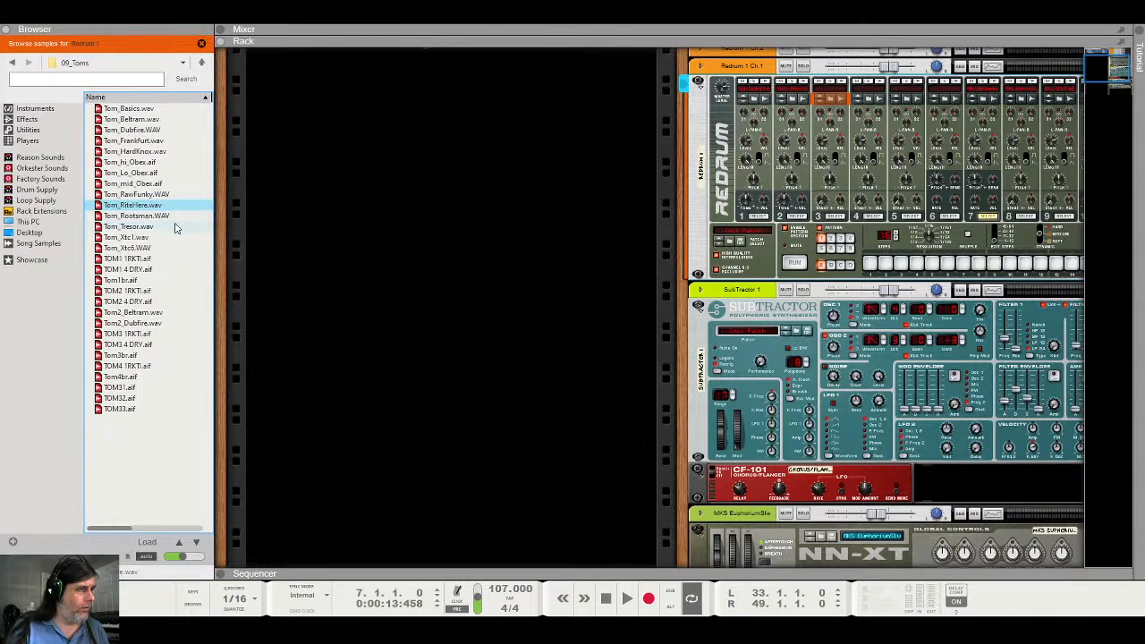
pyautogui.click(175, 228)
pyautogui.click(183, 184)
pyautogui.click(185, 195)
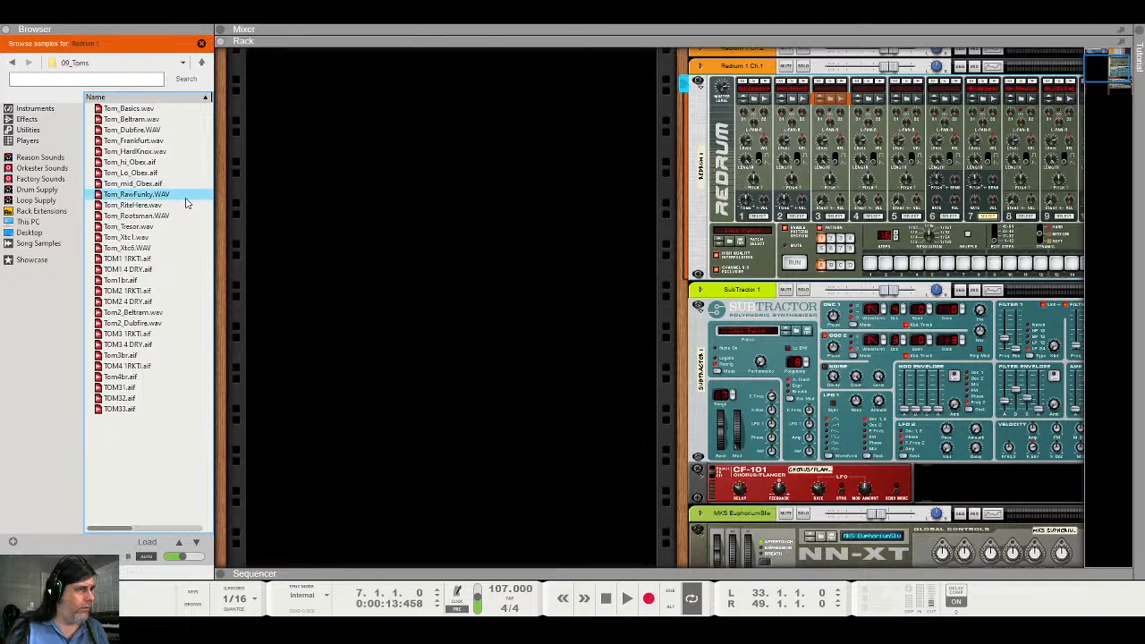
pyautogui.click(185, 206)
pyautogui.click(179, 227)
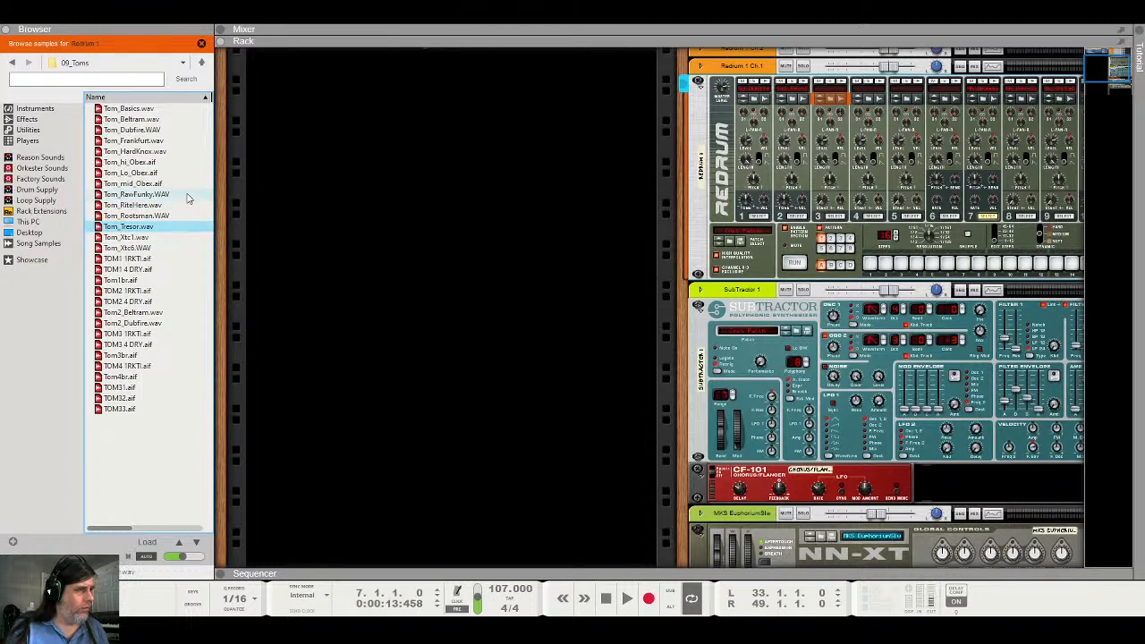
# Replay Tom_RawFunky.WAV and Tom_RiteHere.wav, and load Tom_Tresor.wav into Redrum channel 3
pyautogui.click(183, 195)
pyautogui.click(185, 206)
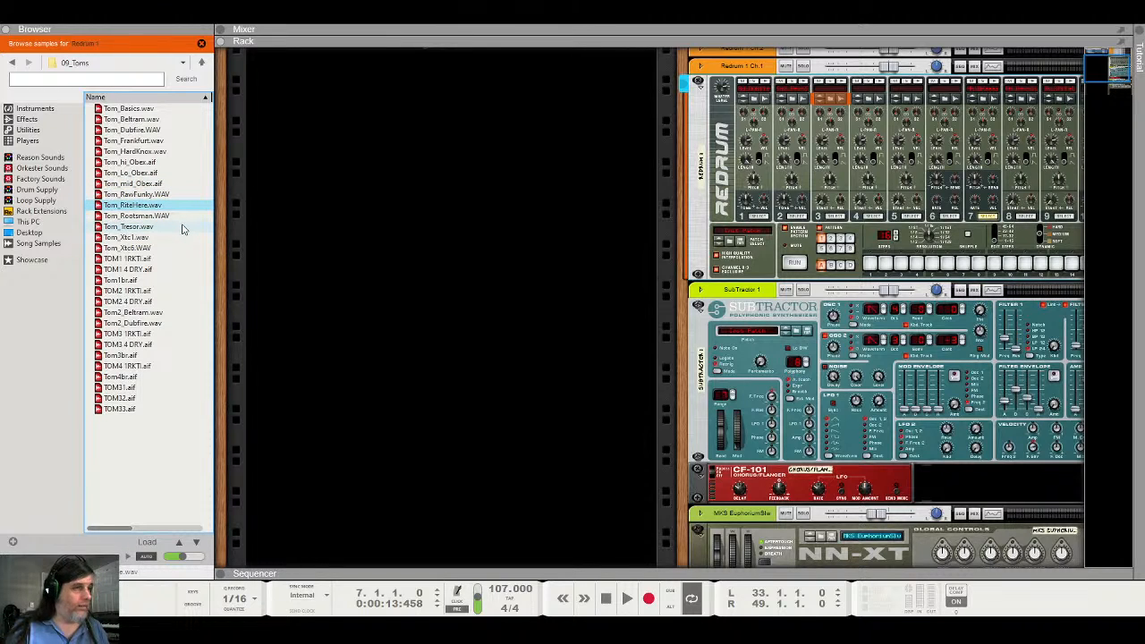
pyautogui.click(182, 228)
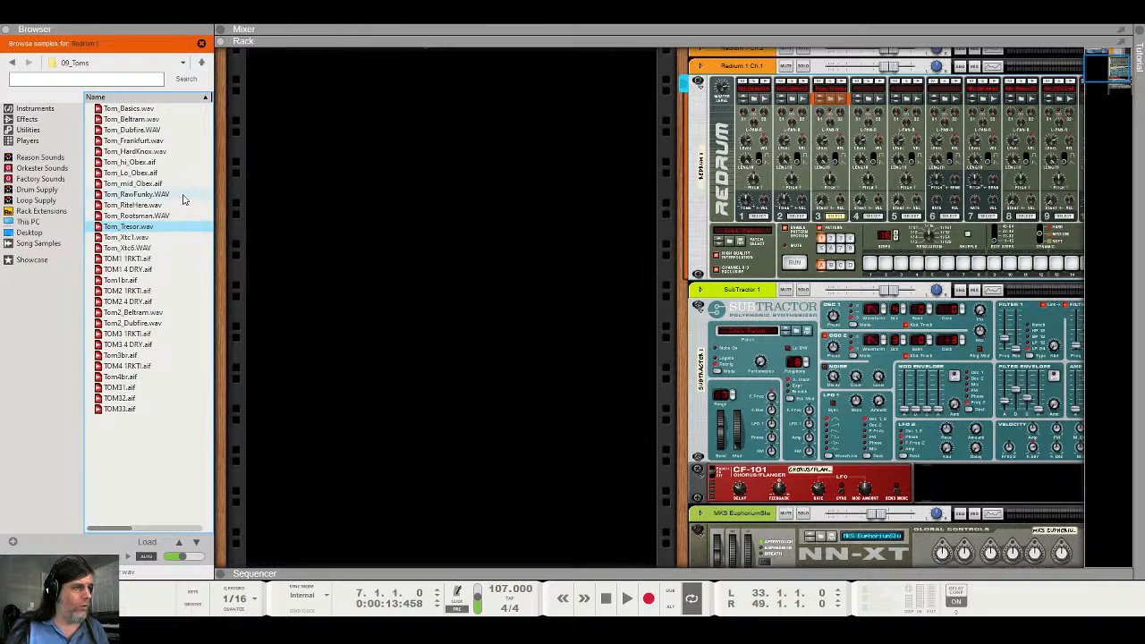
# Audition Tom_RawFunky.WAV, Tom_Rootsman.WAV and Tom_RiteHere.wav as companions to Tom_Tresor.wav for the empty Redrum channels
pyautogui.click(183, 196)
pyautogui.click(177, 218)
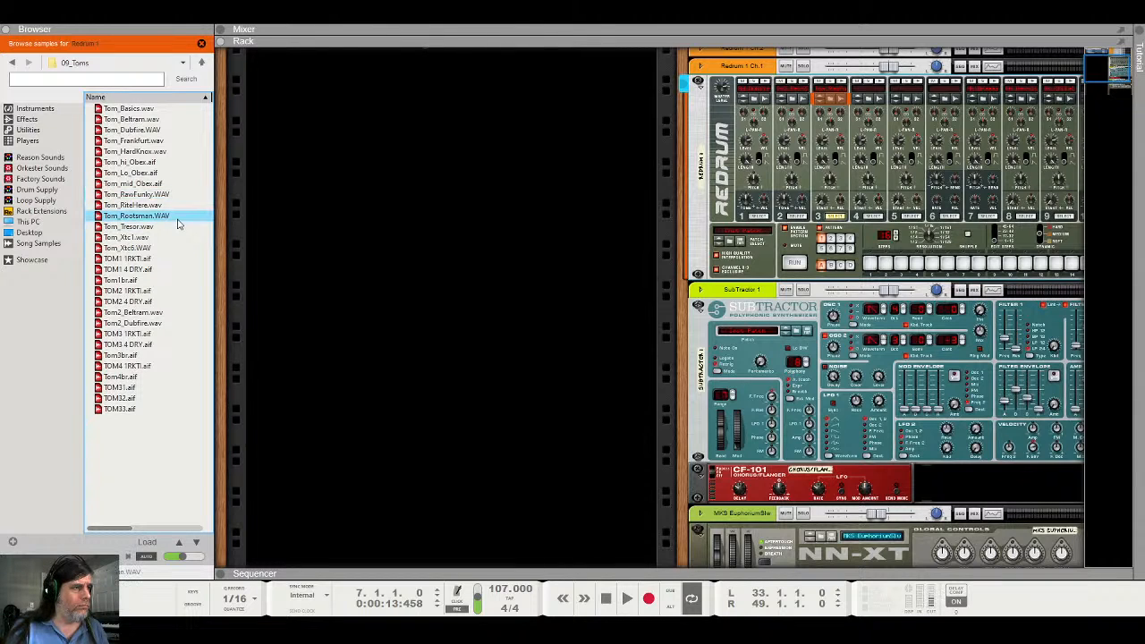
pyautogui.click(177, 226)
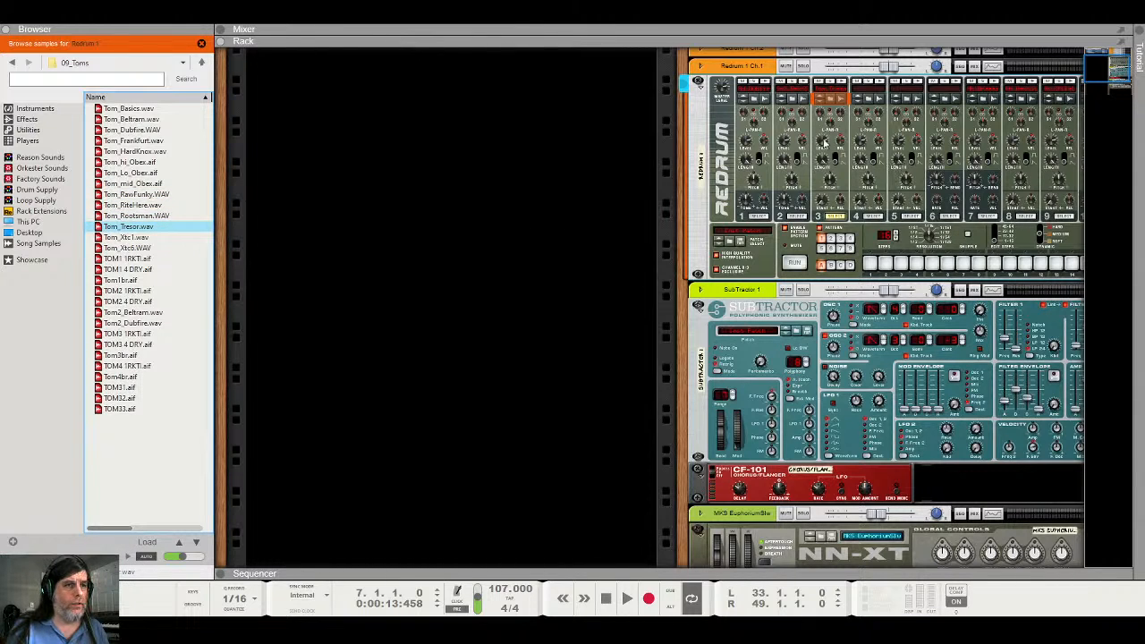
pyautogui.click(881, 139)
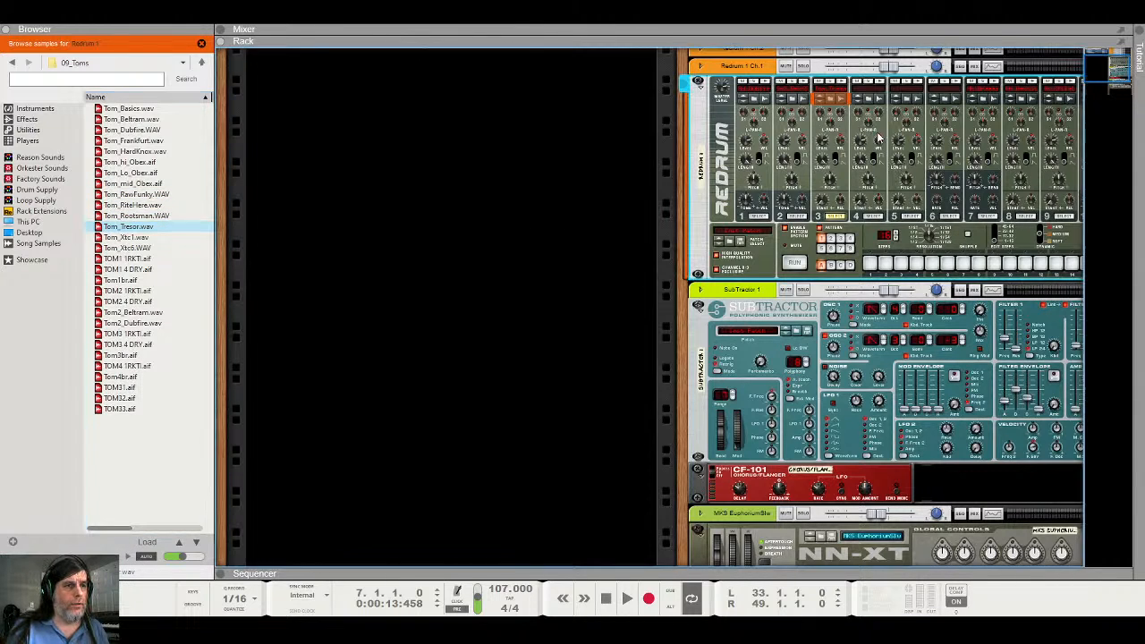
pyautogui.click(148, 194)
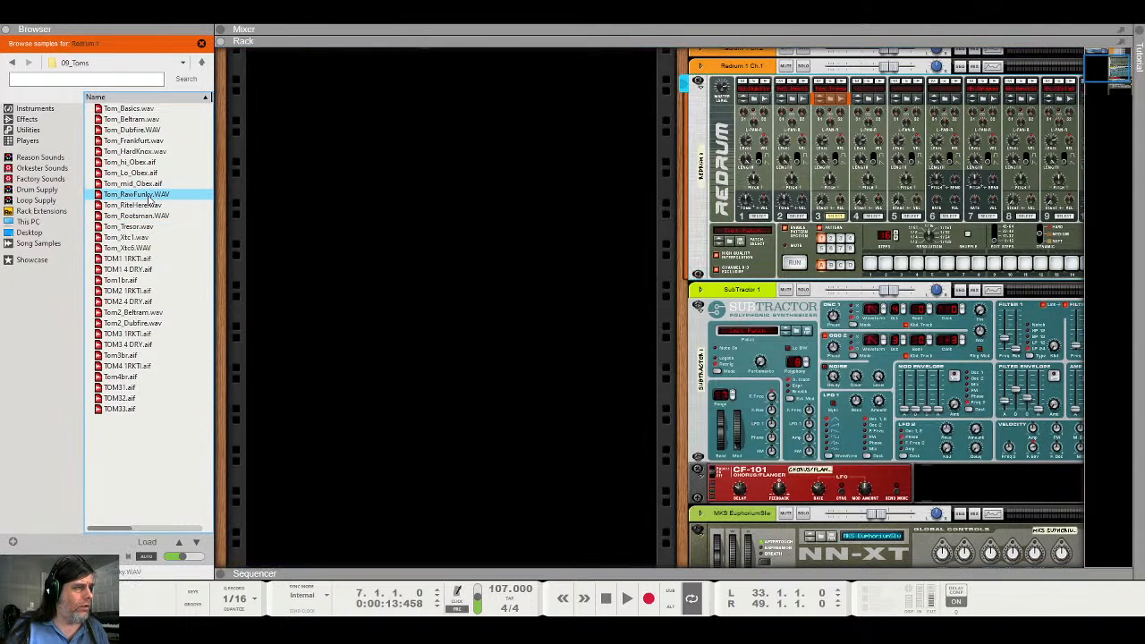
pyautogui.click(872, 129)
pyautogui.click(186, 205)
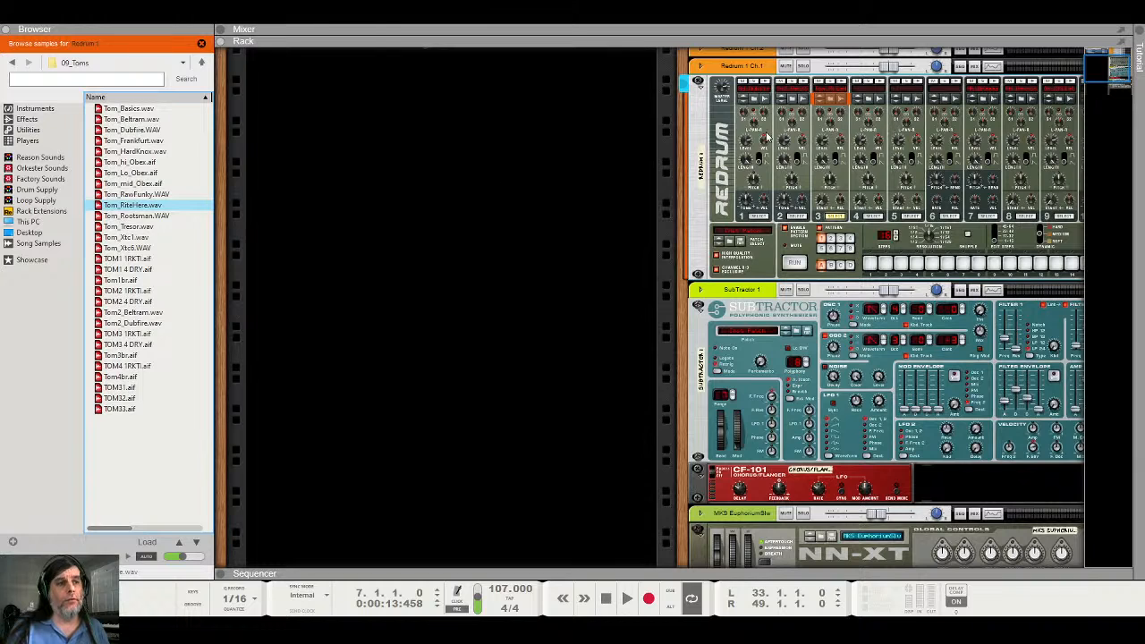
pyautogui.click(161, 195)
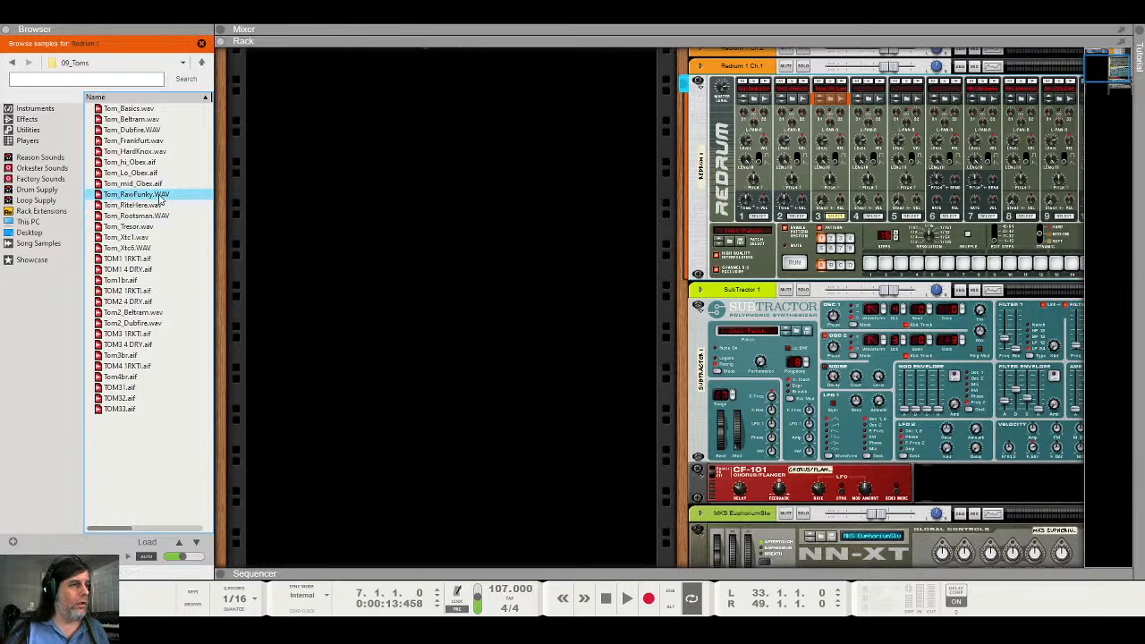
pyautogui.click(884, 134)
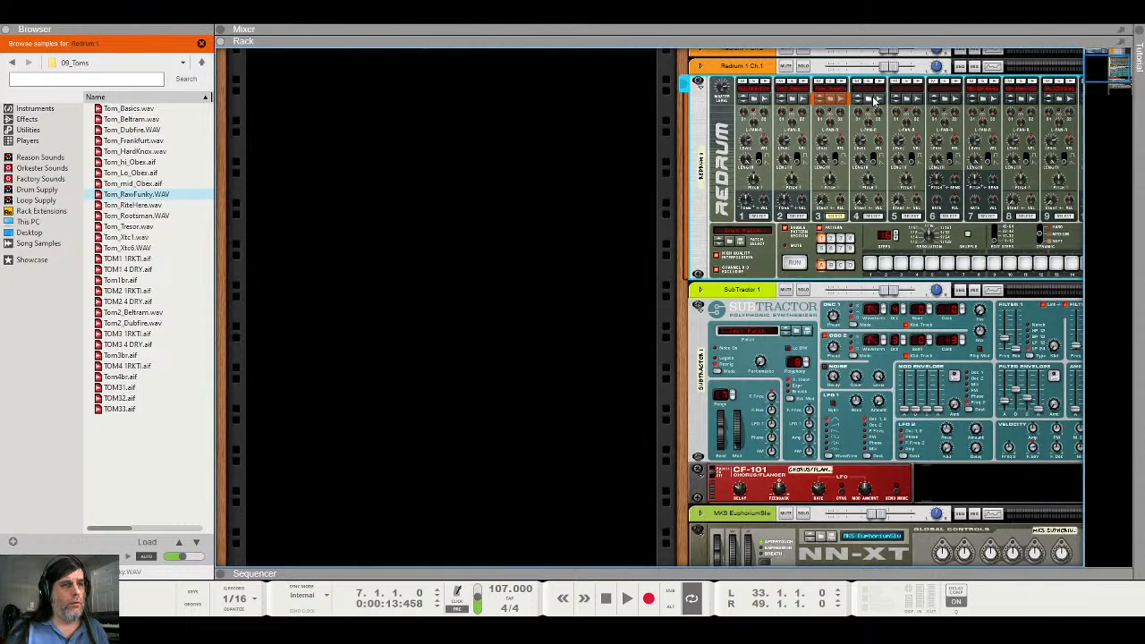
# Browse samples for Redrum channel 4, and return to channel 3 to check Tom_Tresor.wav against Tom_RawFunky.WAV
pyautogui.click(874, 101)
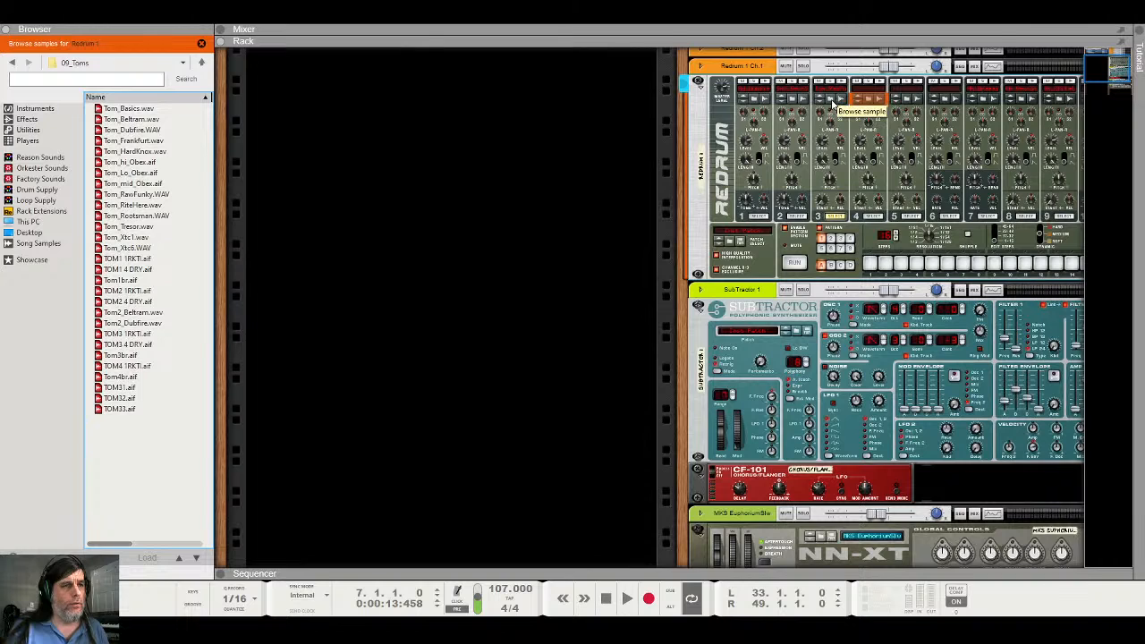
pyautogui.click(134, 194)
pyautogui.click(140, 227)
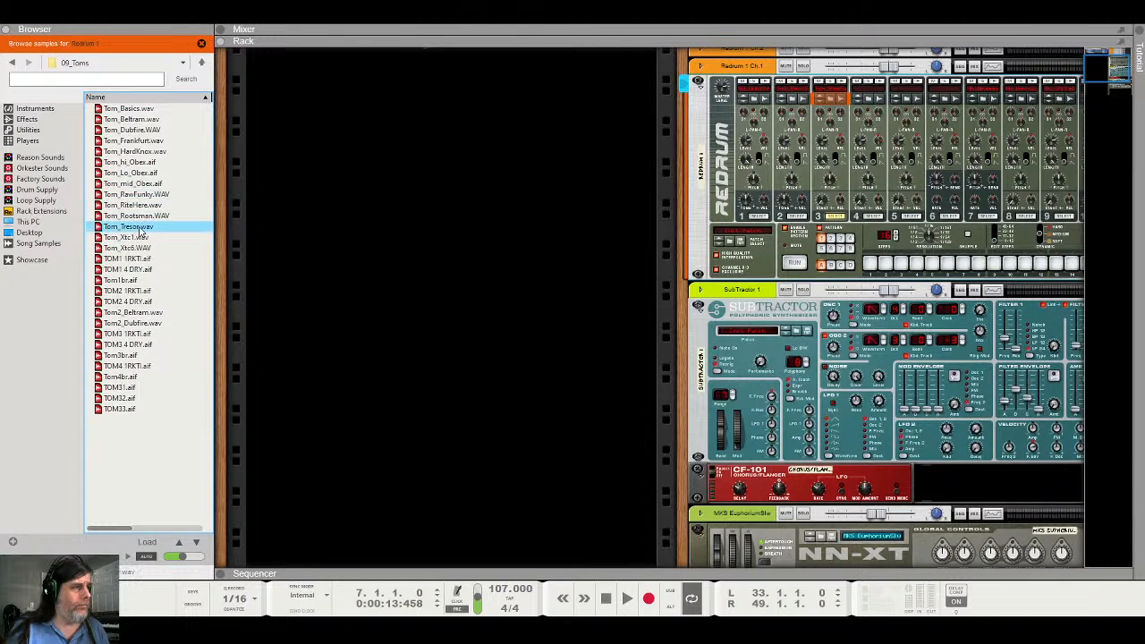
# Browse samples for Redrum channel 4, audition Tom_mid_Obex.aif and choose Tom_RawFunky.WAV for the channel
pyautogui.click(867, 101)
pyautogui.click(144, 183)
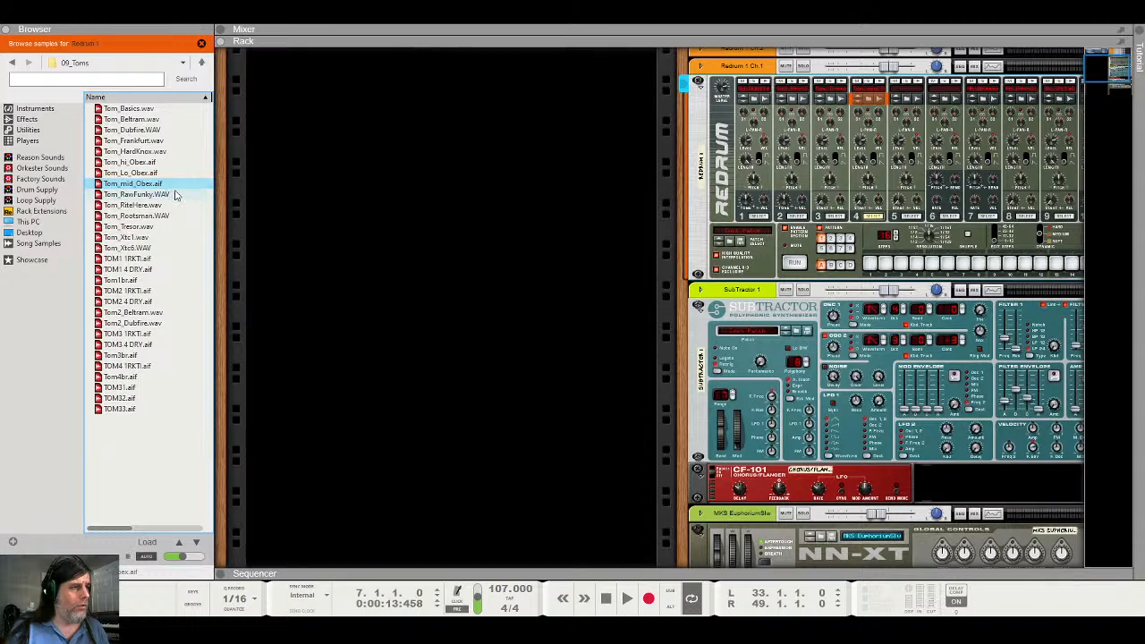
pyautogui.click(152, 194)
pyautogui.click(916, 96)
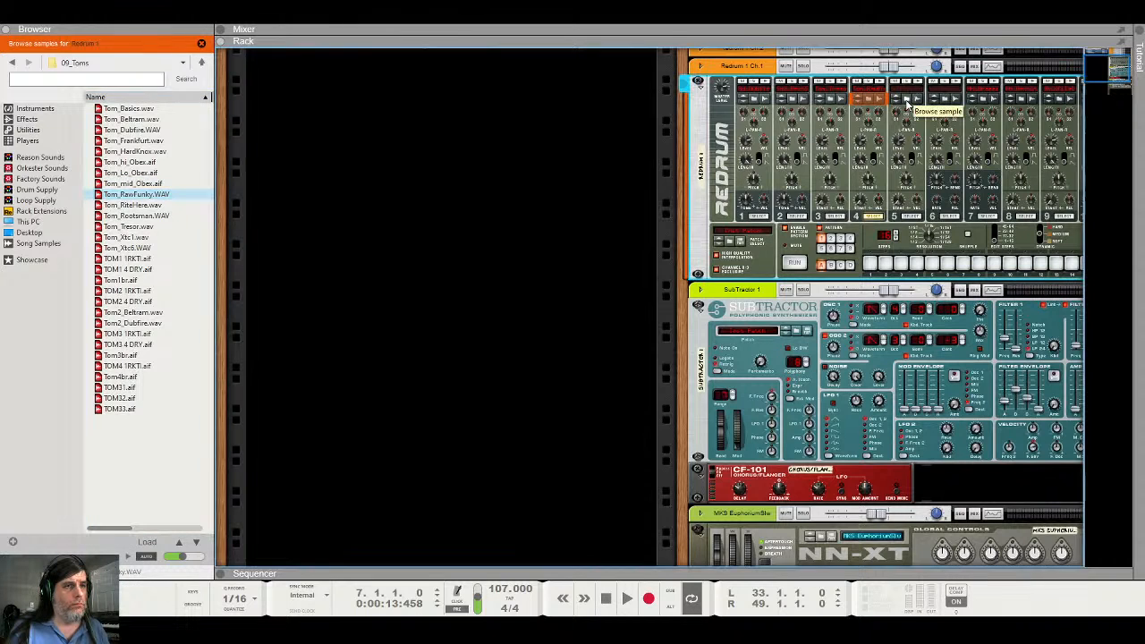
# Load Tom_RiteHere.wav into Redrum channel 5, and open the Redrum clip at bar 8 for note editing
pyautogui.click(156, 206)
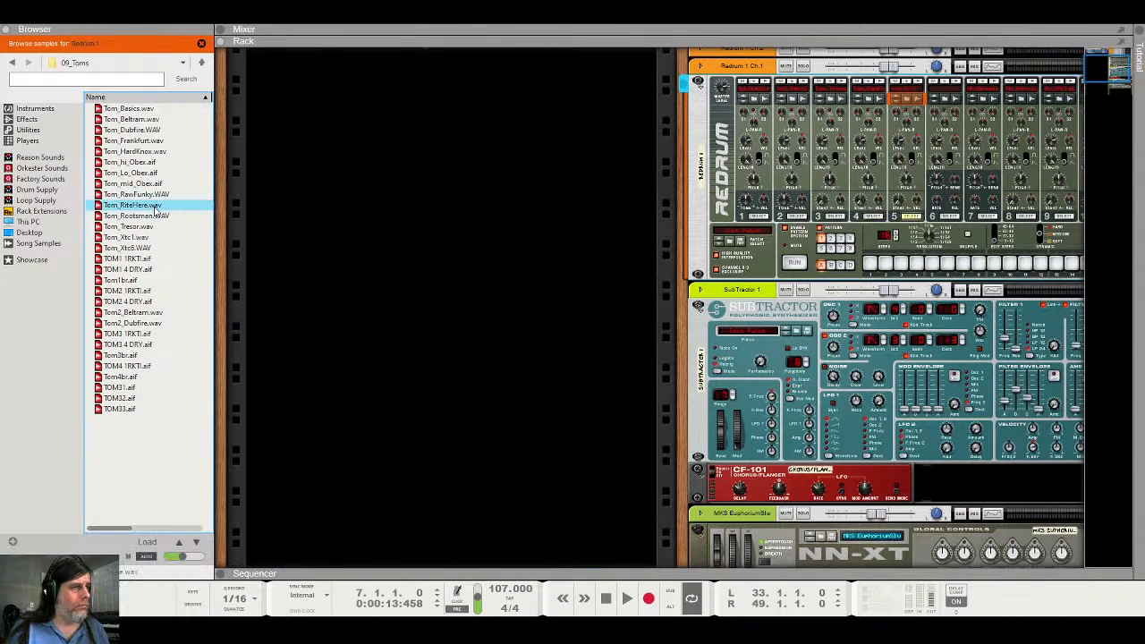
pyautogui.click(537, 572)
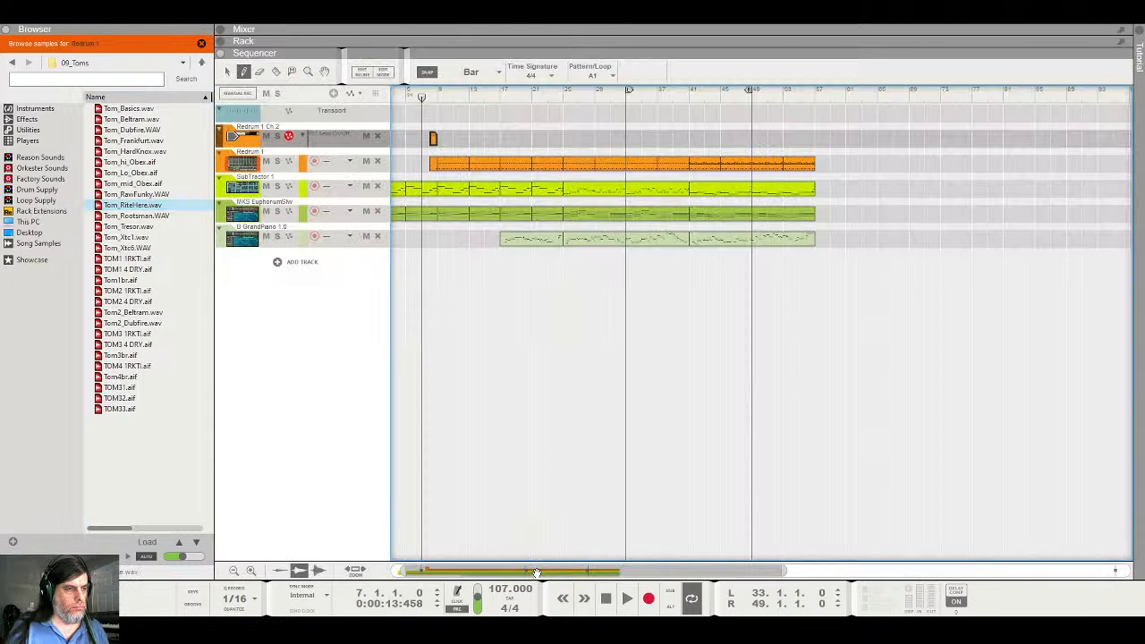
pyautogui.doubleClick(435, 163)
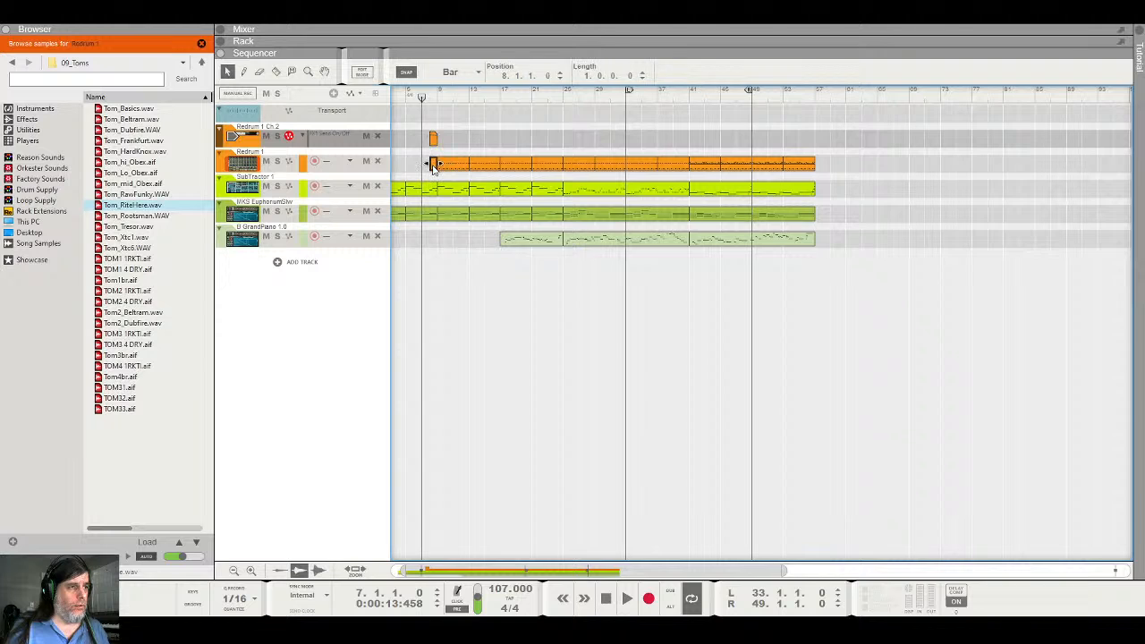
pyautogui.press('space')
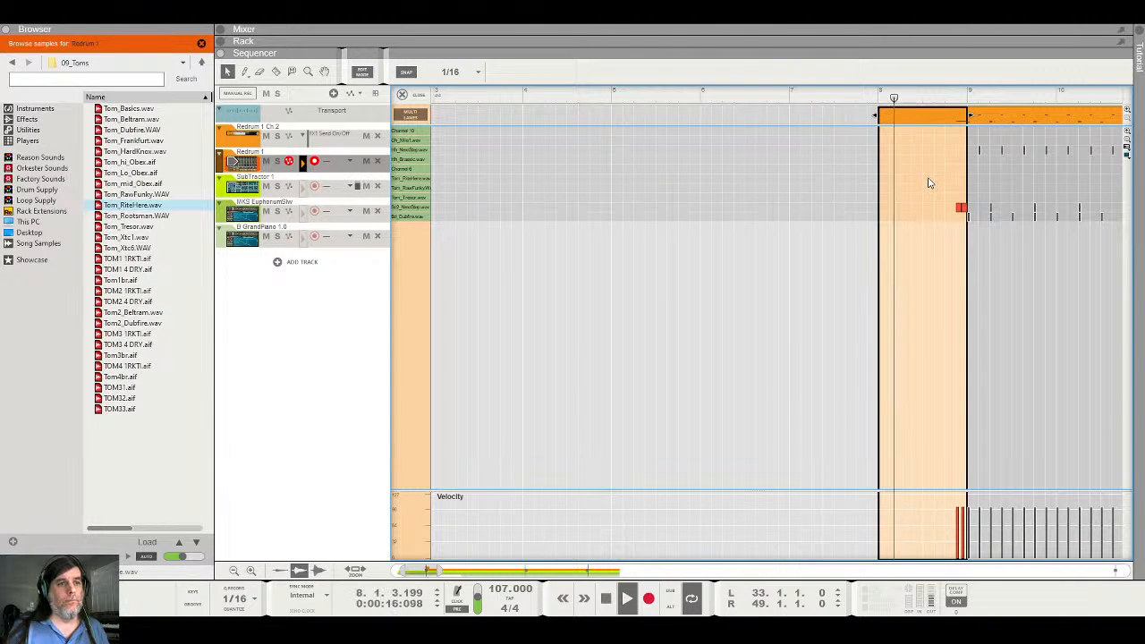
pyautogui.press('space')
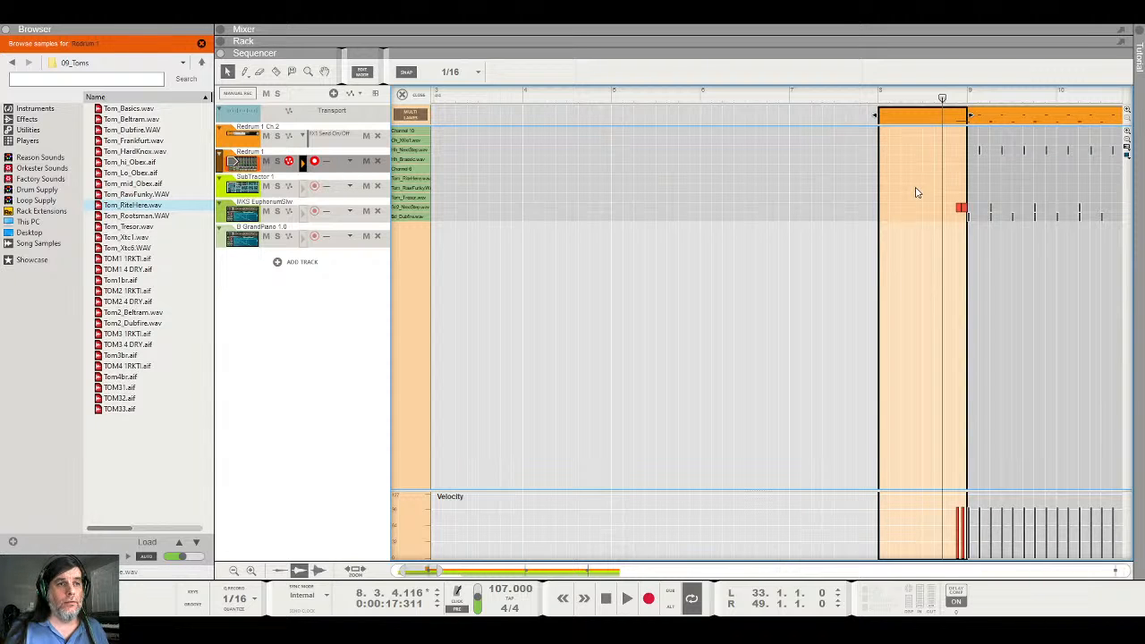
# Draw a descending fill in bar 8: E1 at 8.3.1, D#1 at 8.3.2, D1 at 8.3.4 and C#1 at 8.4.2
pyautogui.press('w')
pyautogui.click(931, 187)
pyautogui.click(941, 197)
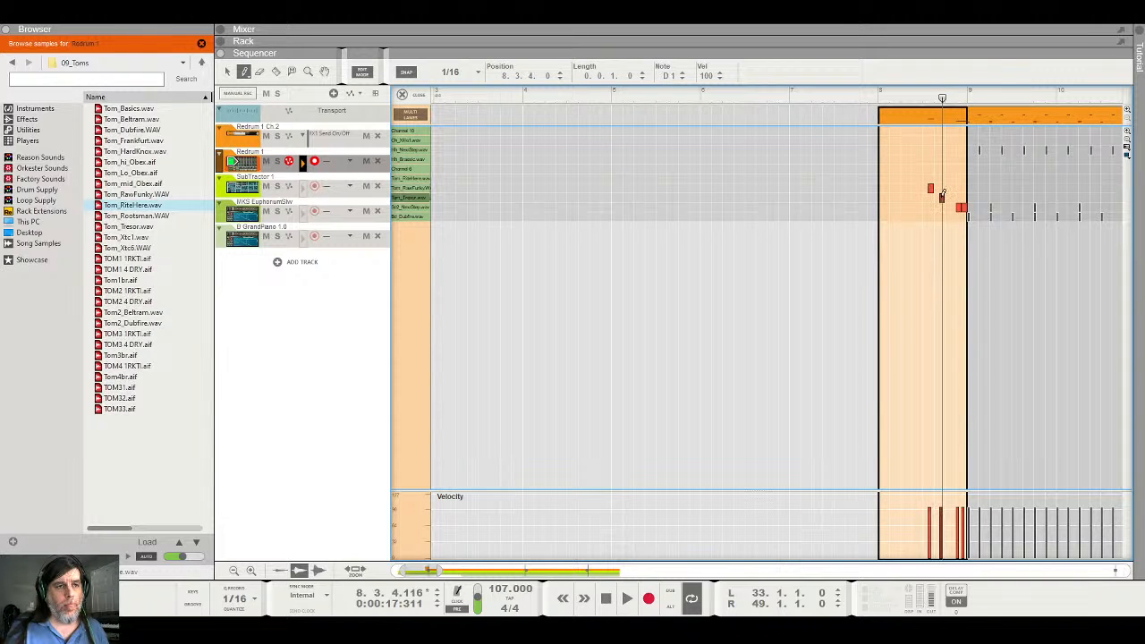
pyautogui.click(954, 206)
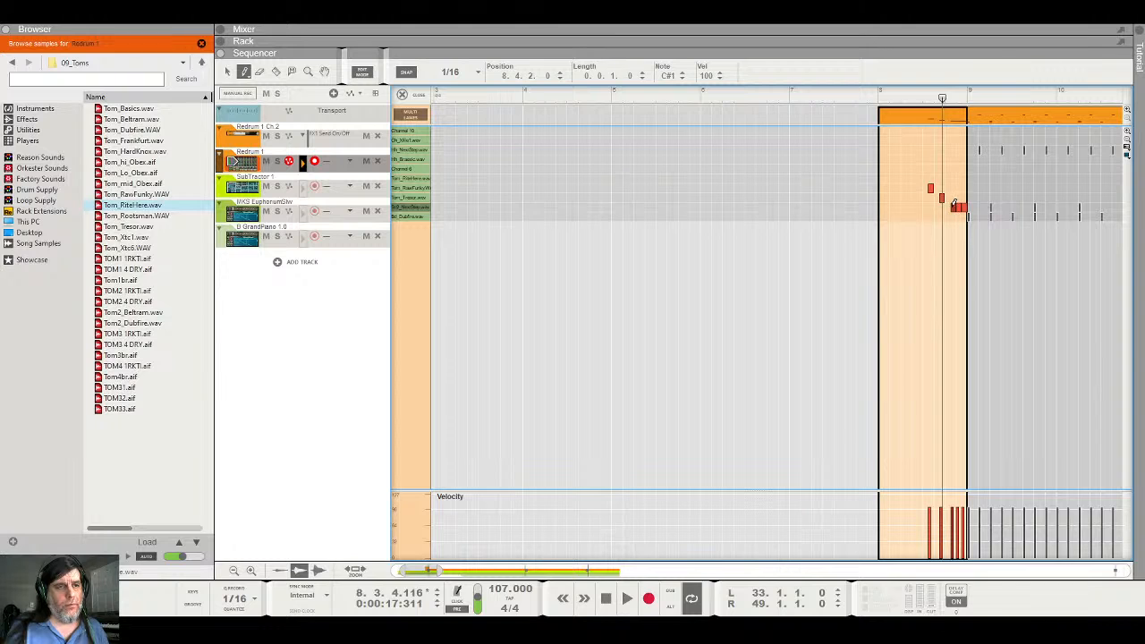
pyautogui.click(926, 179)
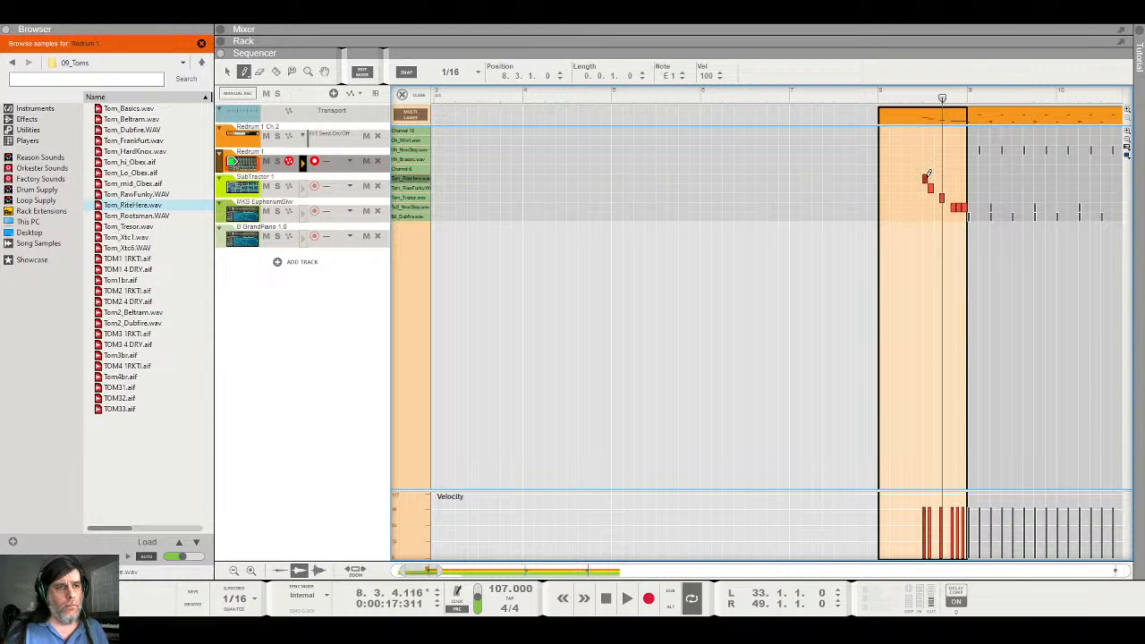
pyautogui.click(933, 186)
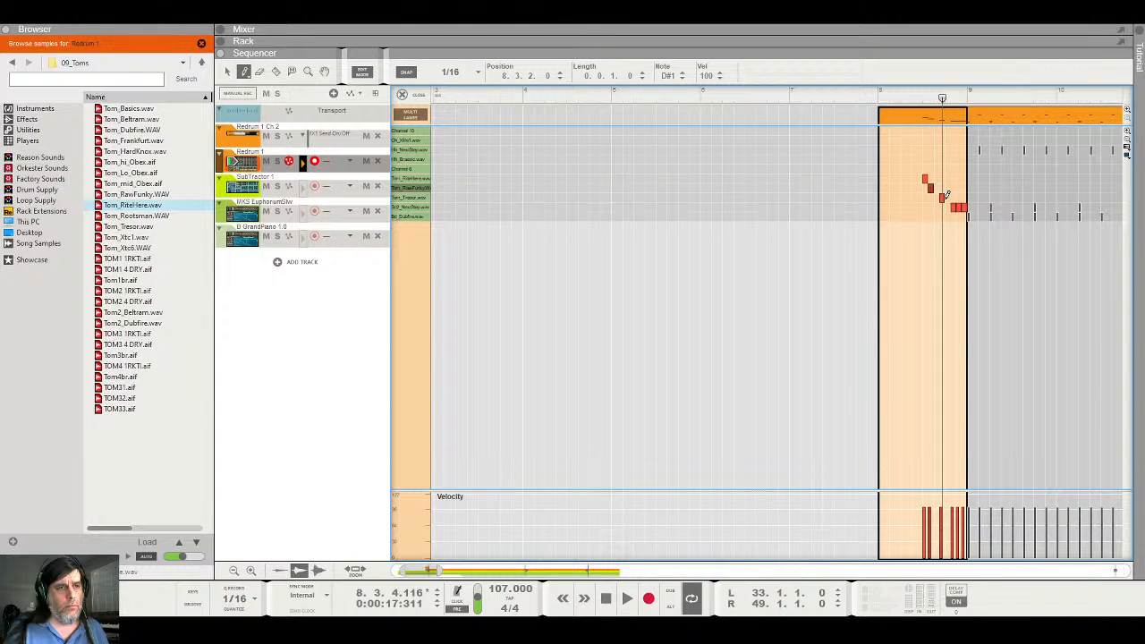
pyautogui.click(942, 197)
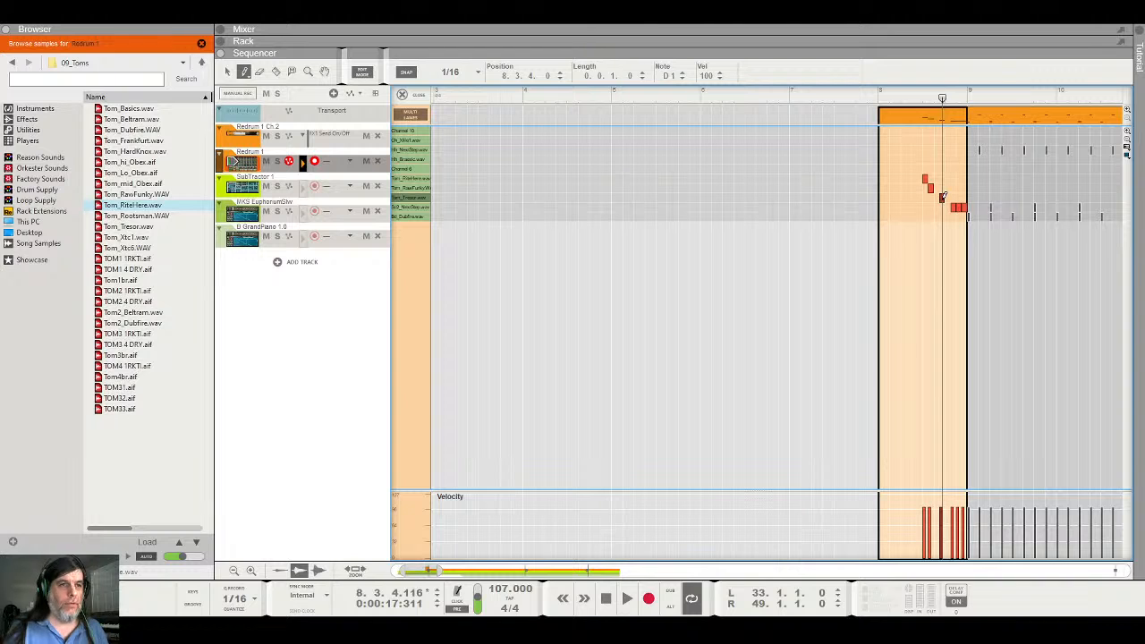
# Delete the three descending tom notes from bar 8, keeping the C#1 notes
pyautogui.press('q')
pyautogui.click(954, 207)
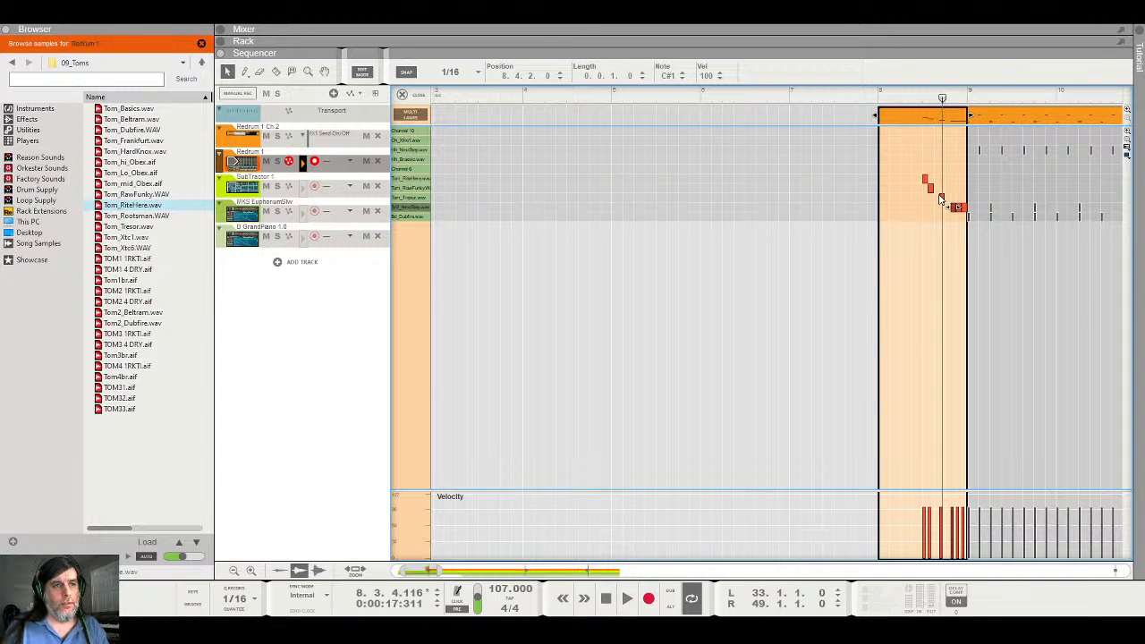
pyautogui.click(941, 198)
pyautogui.moveTo(919, 169); pyautogui.dragTo(948, 201)
pyautogui.press('Delete')
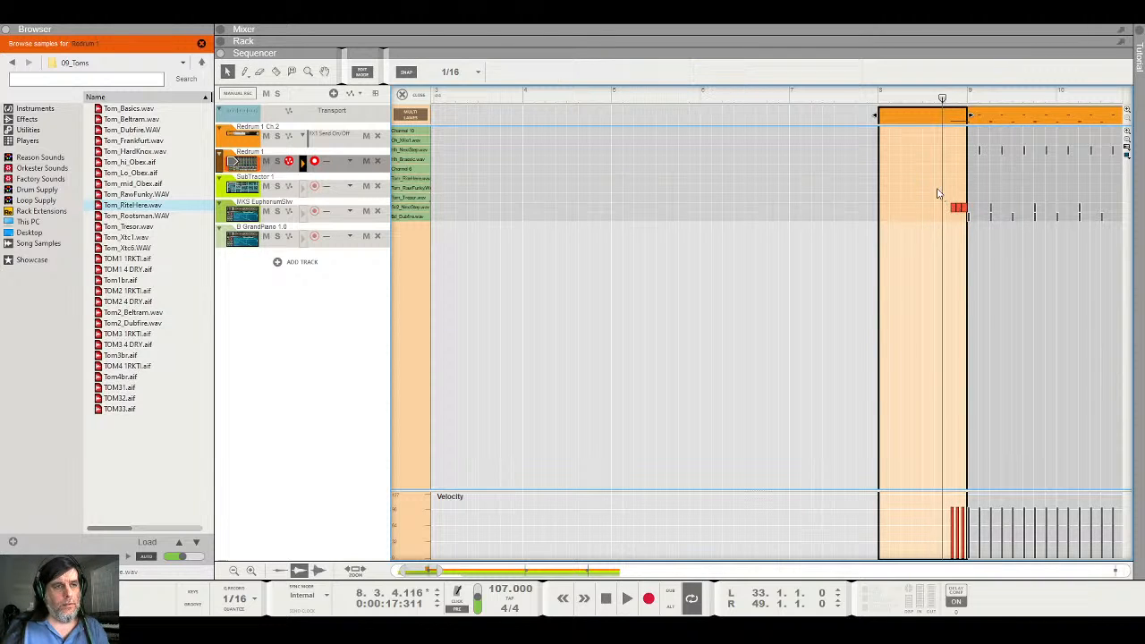
# Draw a rising tom fill in bar 8 with D1 at 8.3.1, D#1 at 8.3.3 and E1 at 8.4.1
pyautogui.press('w')
pyautogui.click(926, 179)
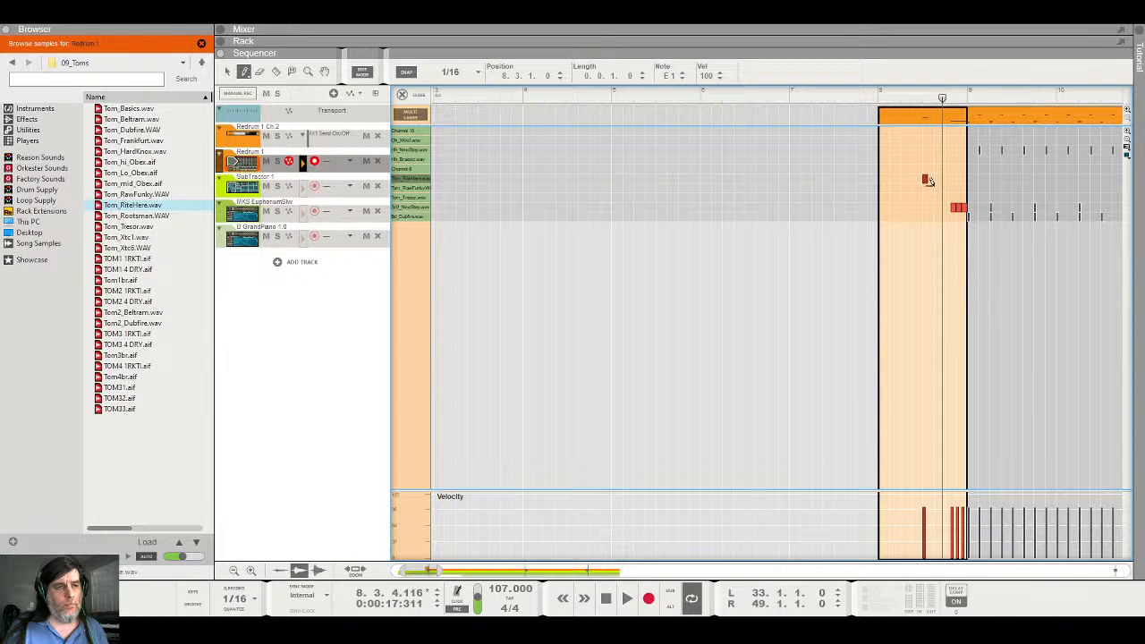
pyautogui.moveTo(928, 181); pyautogui.dragTo(927, 196)
pyautogui.click(938, 187)
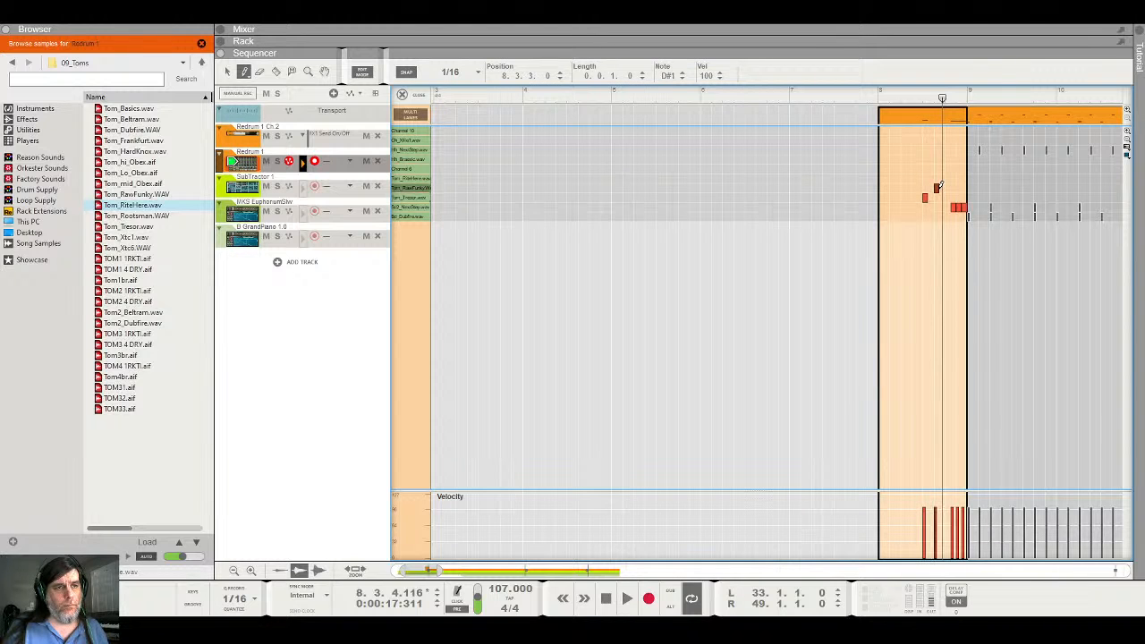
pyautogui.click(947, 176)
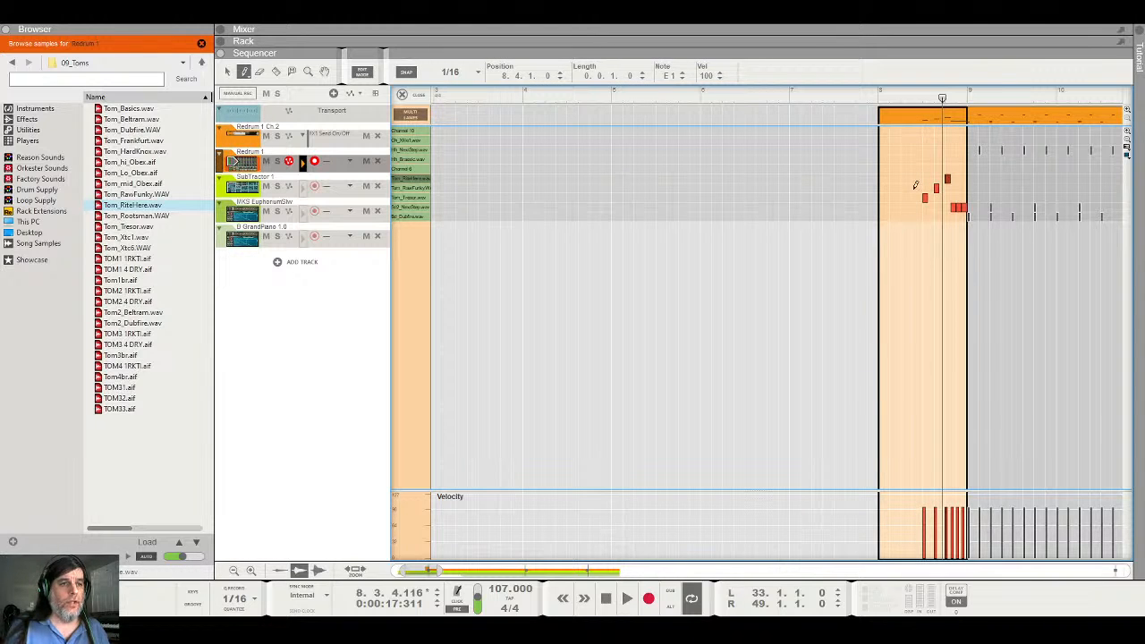
pyautogui.press('q')
# Play back the rising tom fill from bar 8
pyautogui.click(852, 96)
pyautogui.press('space')
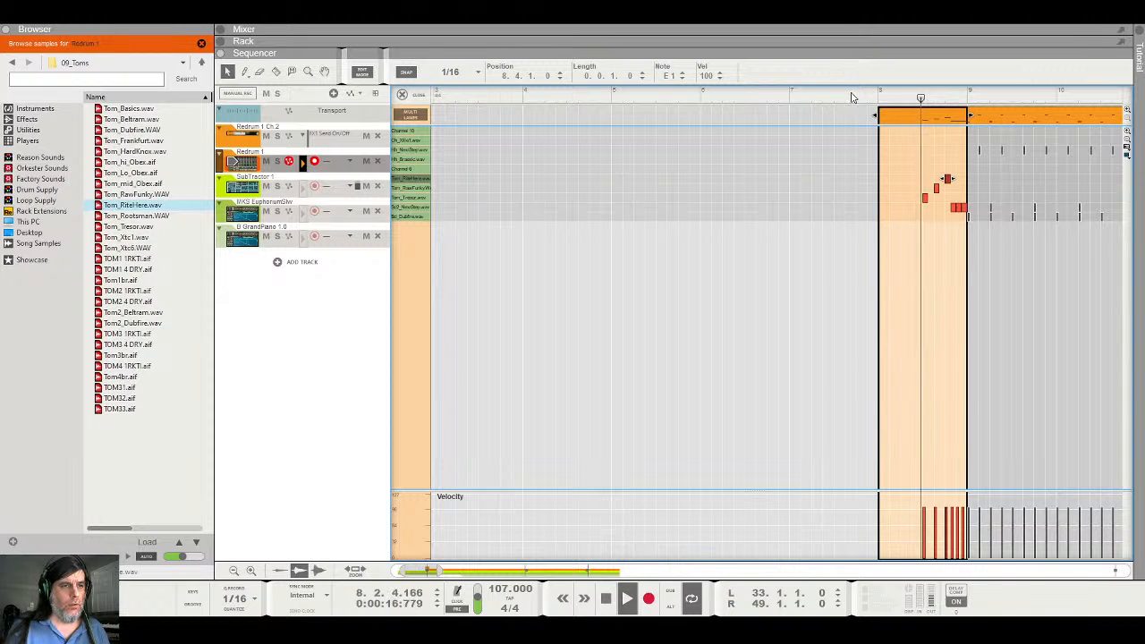
pyautogui.press('space')
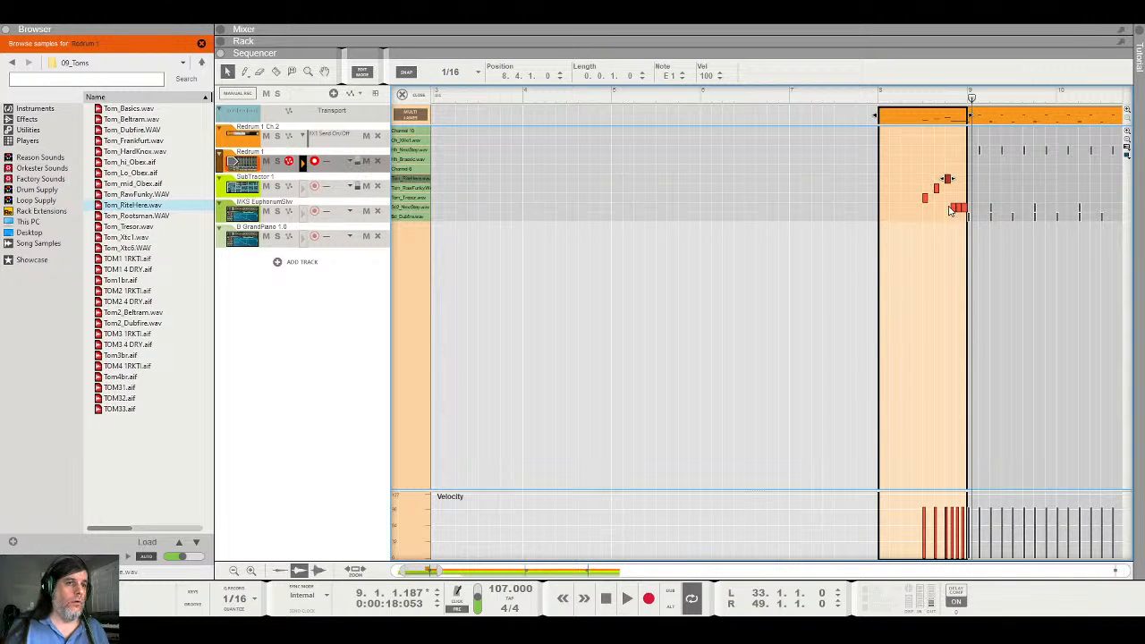
# Add a D#1 tom note at 8.3.2 and lower the tom note at 8.3.3 to D1
pyautogui.press('w')
pyautogui.click(932, 189)
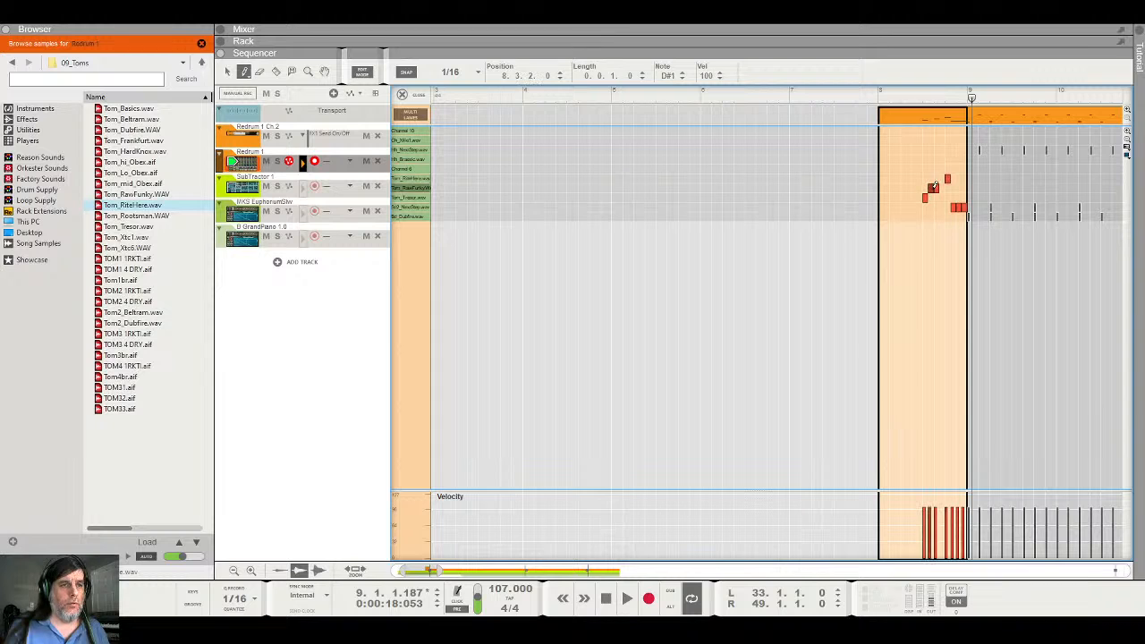
pyautogui.press('q')
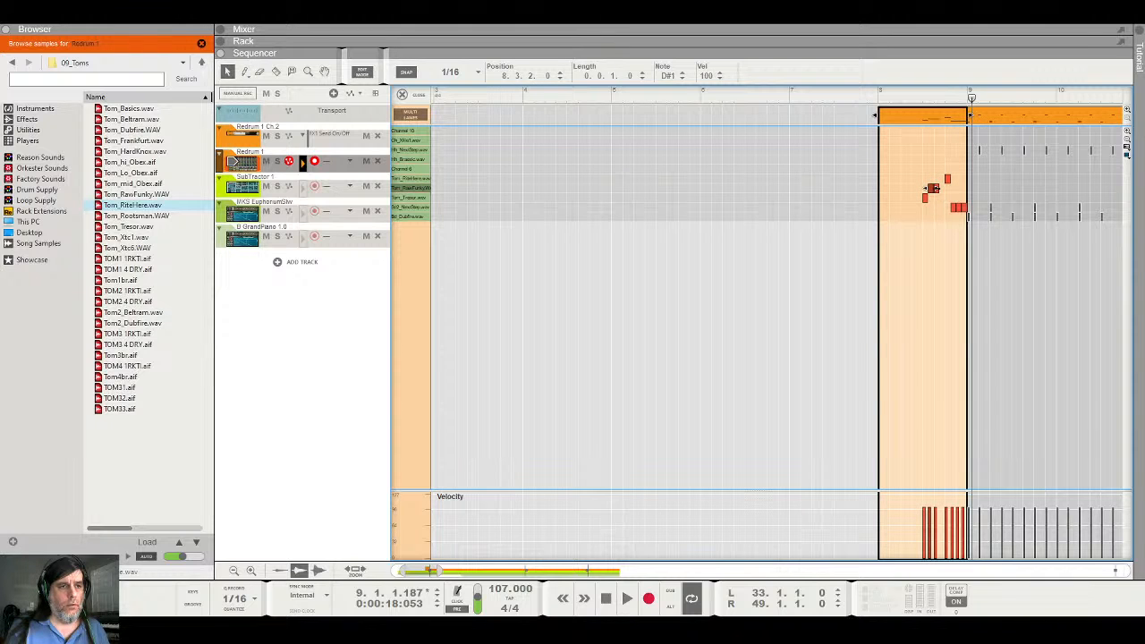
pyautogui.press('Delete')
pyautogui.press('w')
pyautogui.click(932, 188)
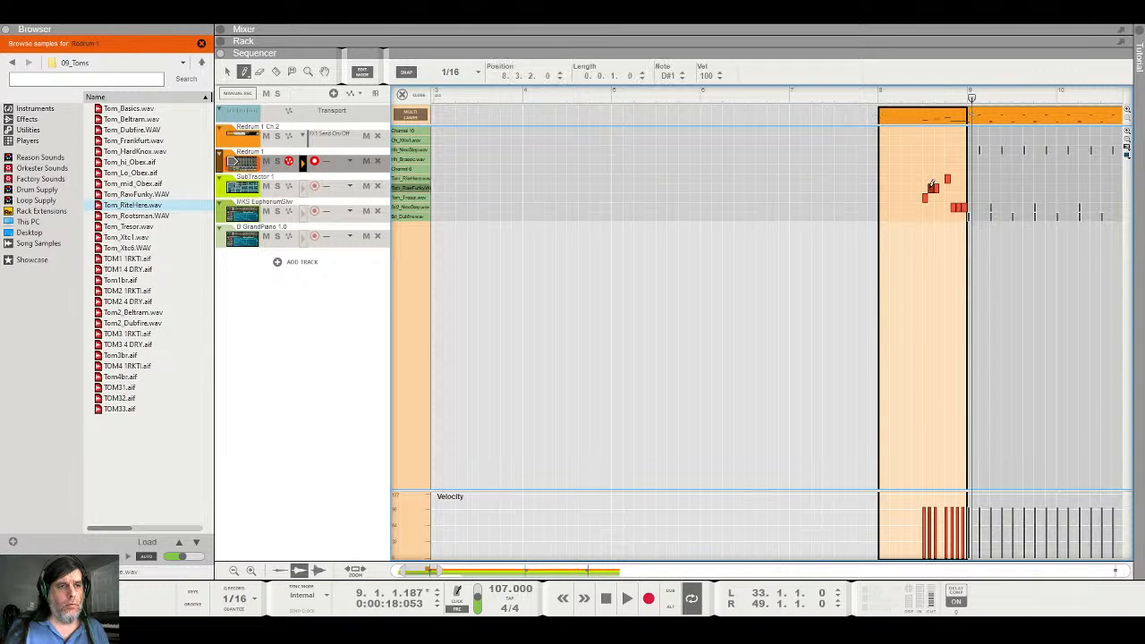
pyautogui.press('q')
pyautogui.click(933, 197)
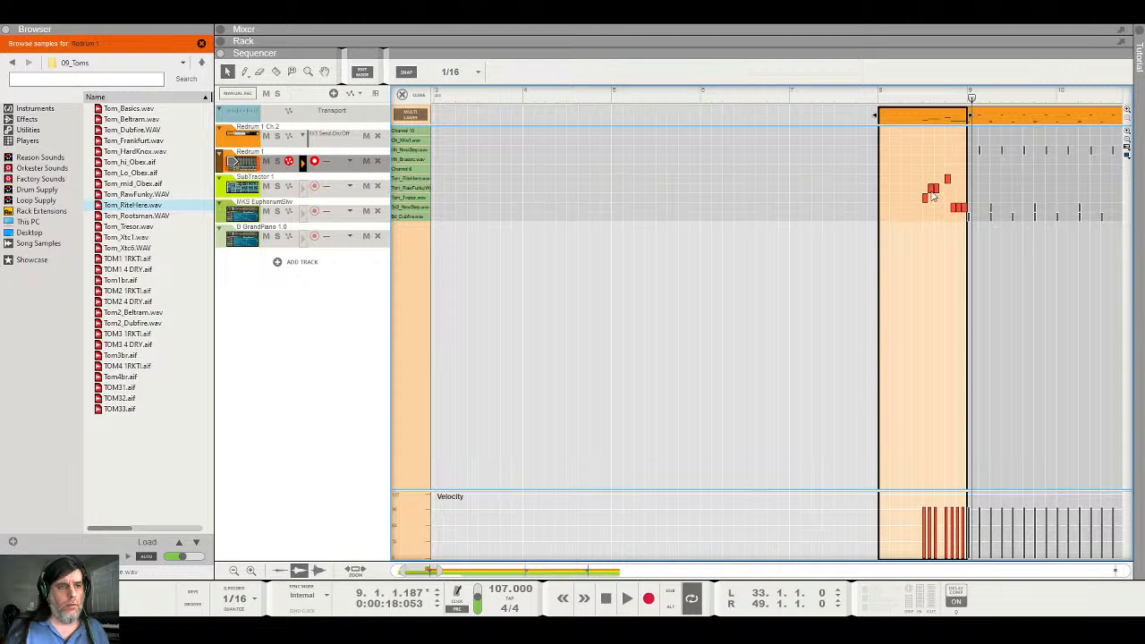
pyautogui.moveTo(937, 189); pyautogui.dragTo(936, 199)
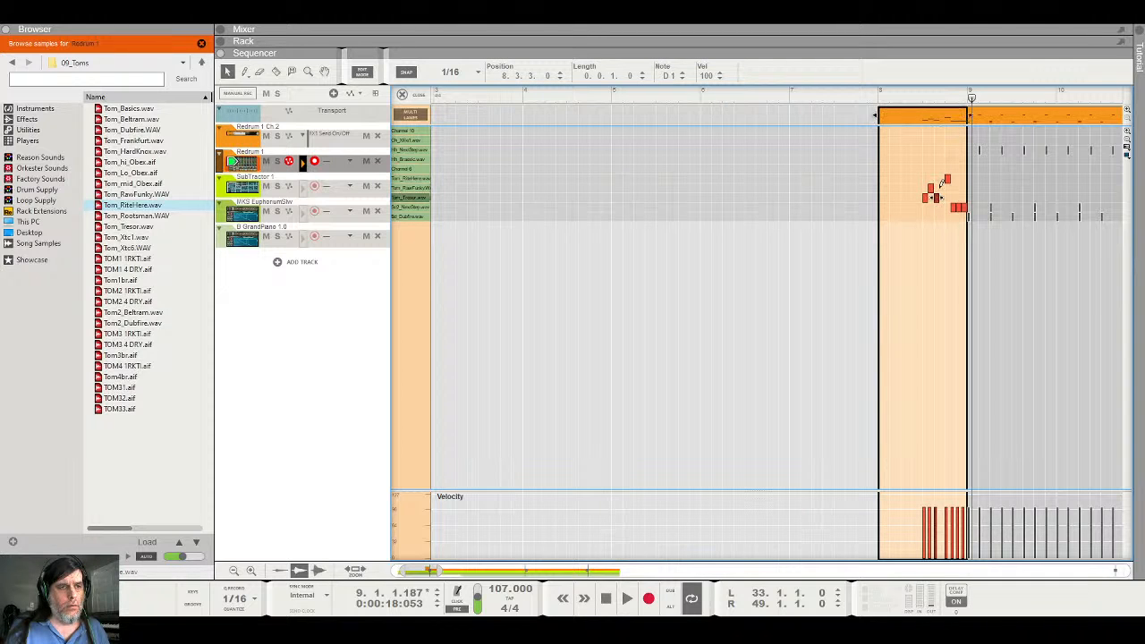
# Extend the tom fill with D#1 at 8.3.4 and E1 at 8.4.2
pyautogui.press('w')
pyautogui.click(946, 187)
pyautogui.press('q')
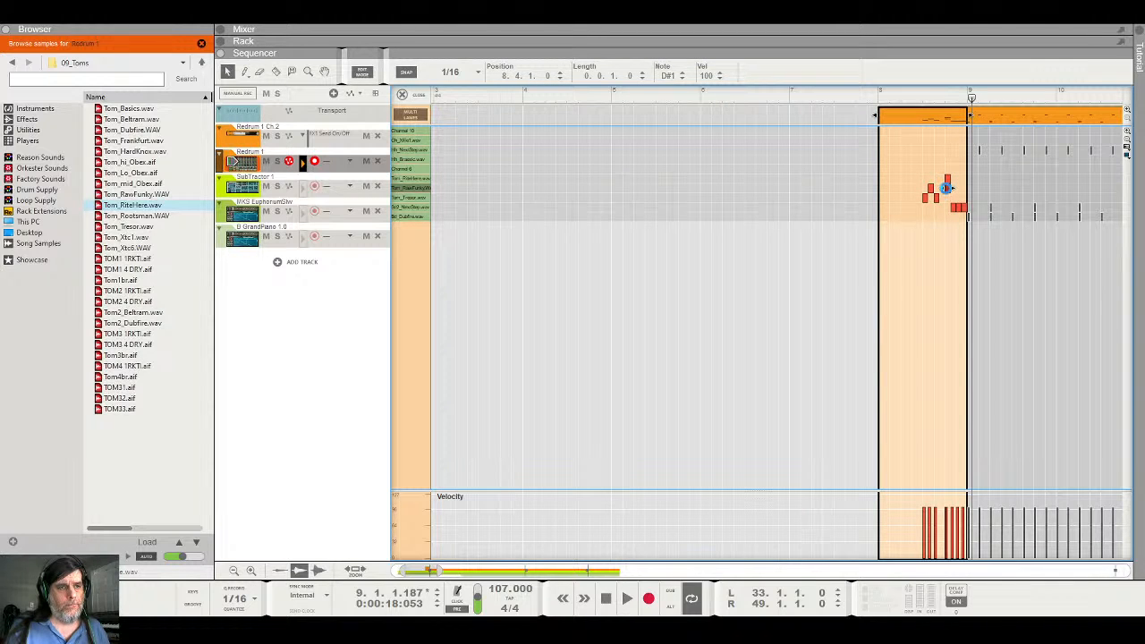
pyautogui.press('w')
pyautogui.click(942, 188)
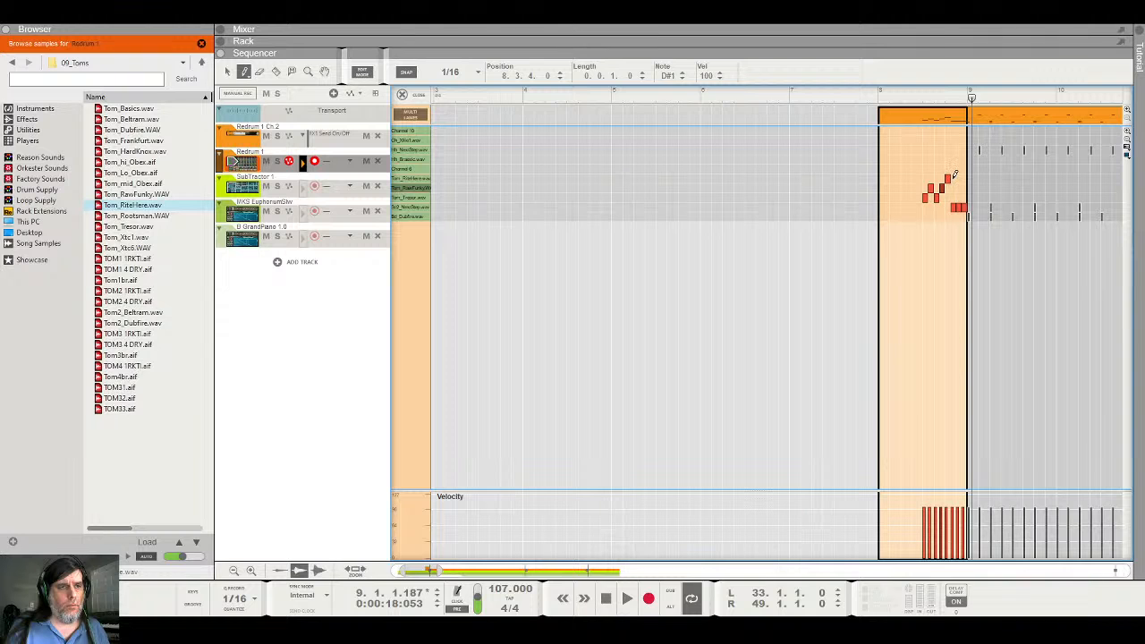
pyautogui.click(954, 179)
pyautogui.press('q')
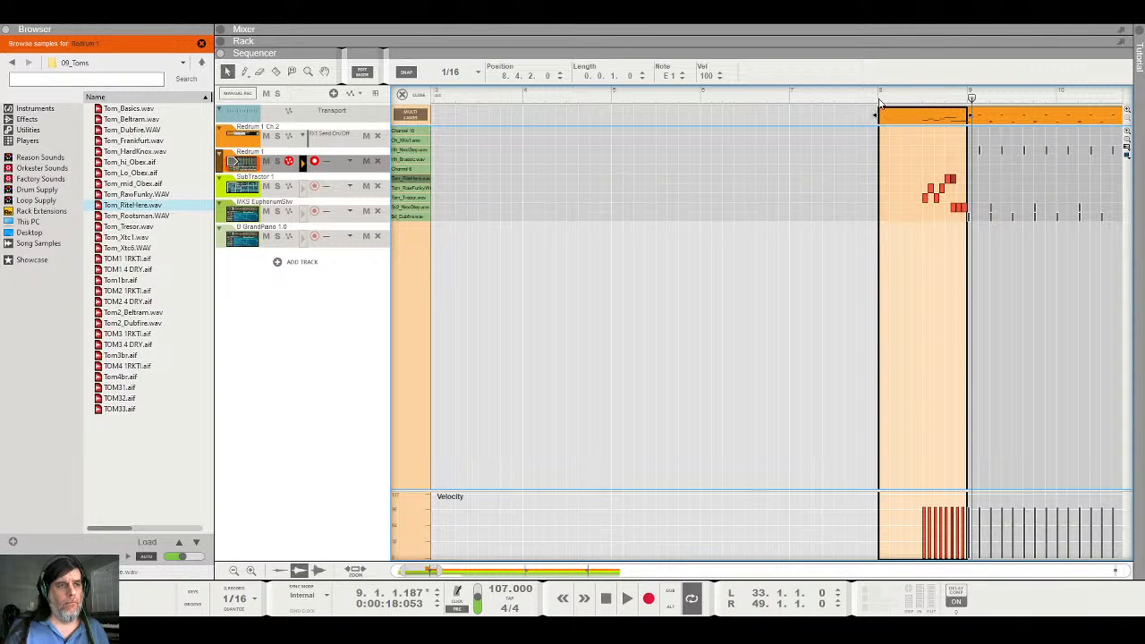
# Audition the extended fill, and finish it with D#1 at 8.4.3 and D1 at 8.4.4
pyautogui.press('space')
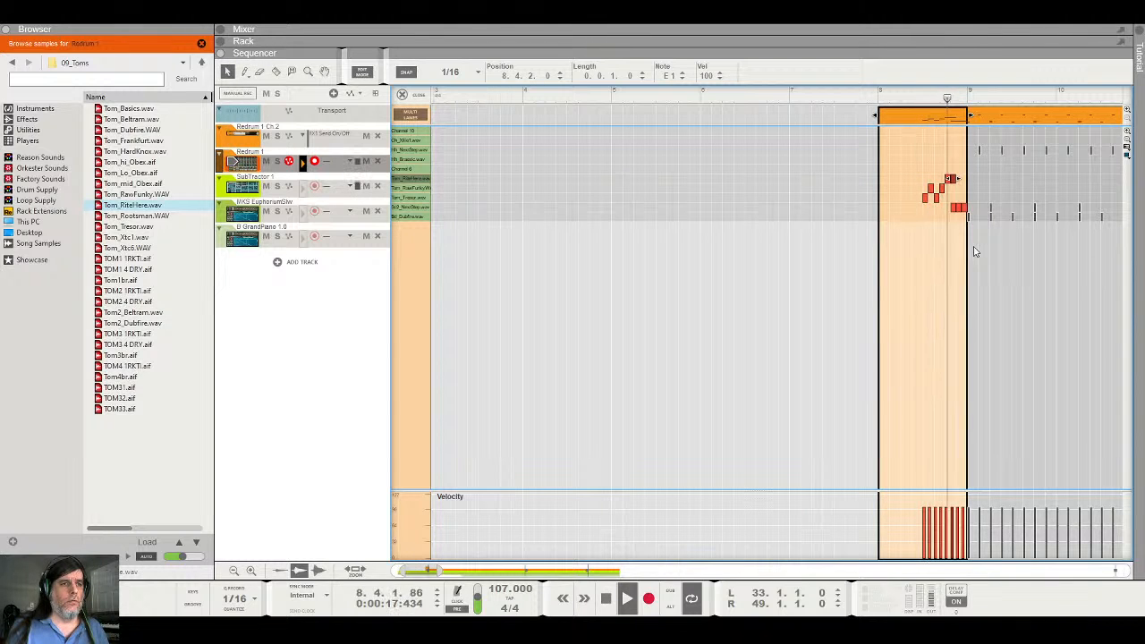
pyautogui.press('w')
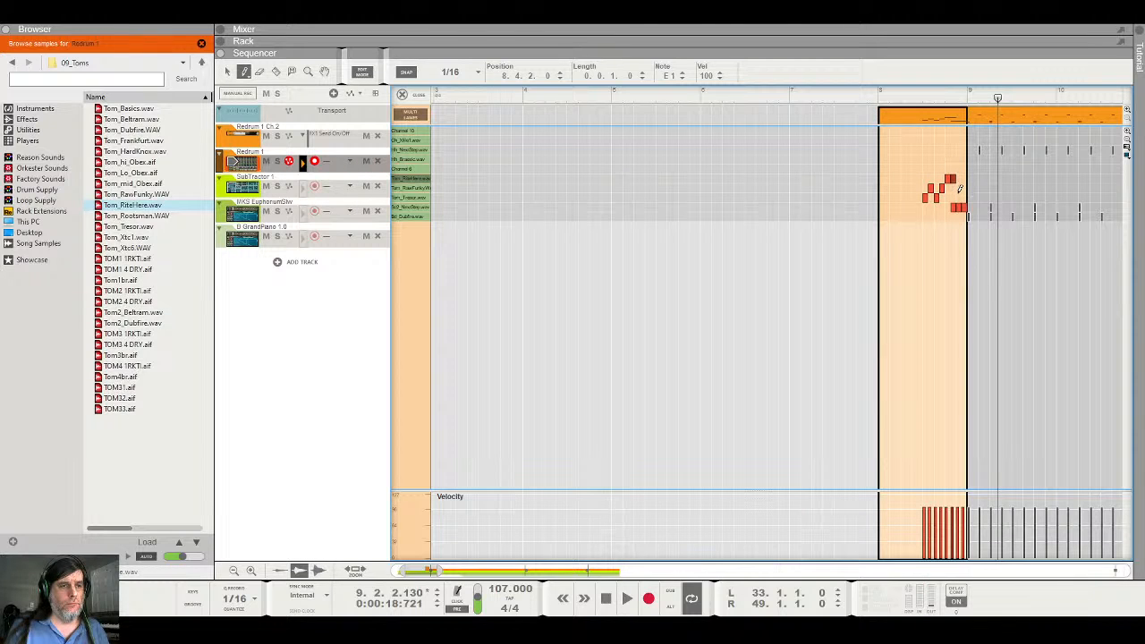
pyautogui.click(960, 189)
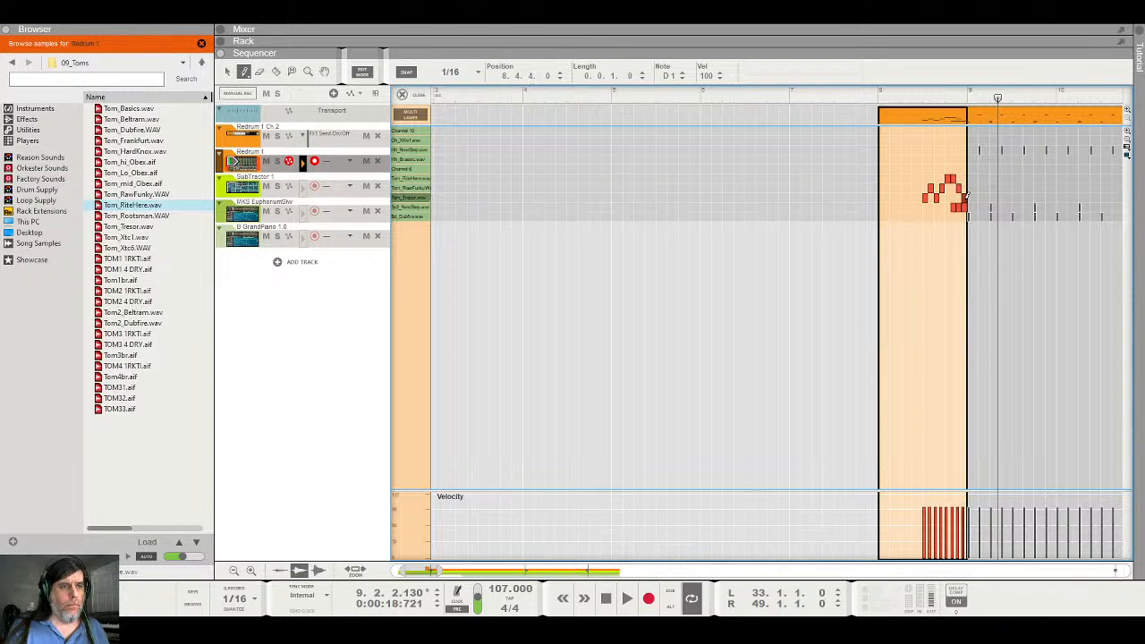
pyautogui.press('q')
# Play the full tom fill from bar 8 twice, and return to the arrangement with the playhead at the song start
pyautogui.click(879, 96)
pyautogui.press('space')
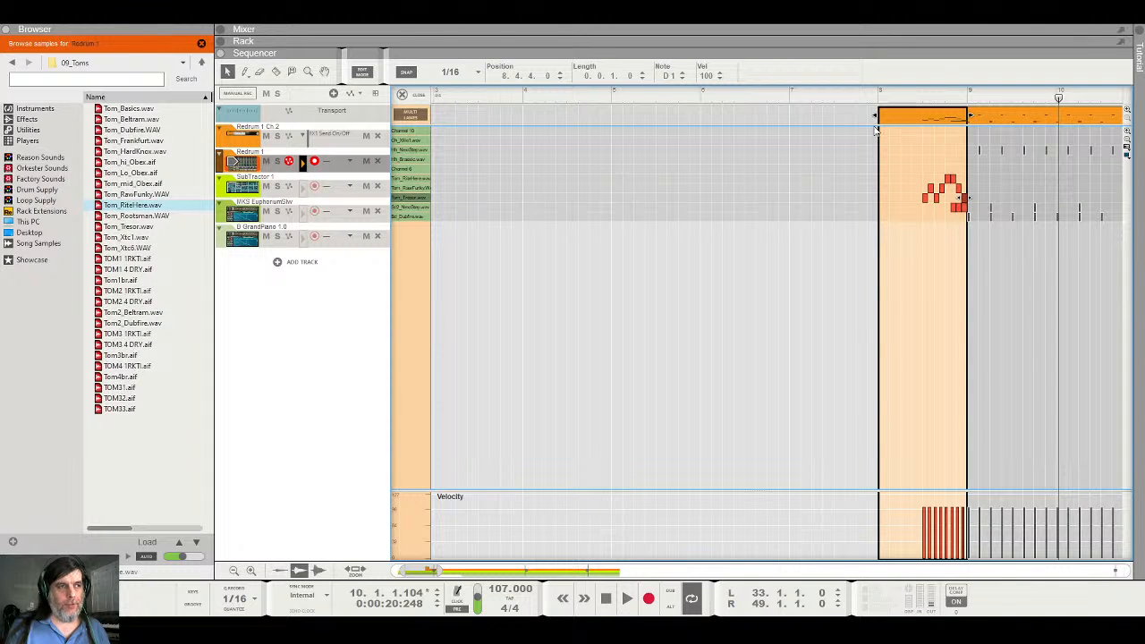
pyautogui.click(880, 95)
pyautogui.press('space')
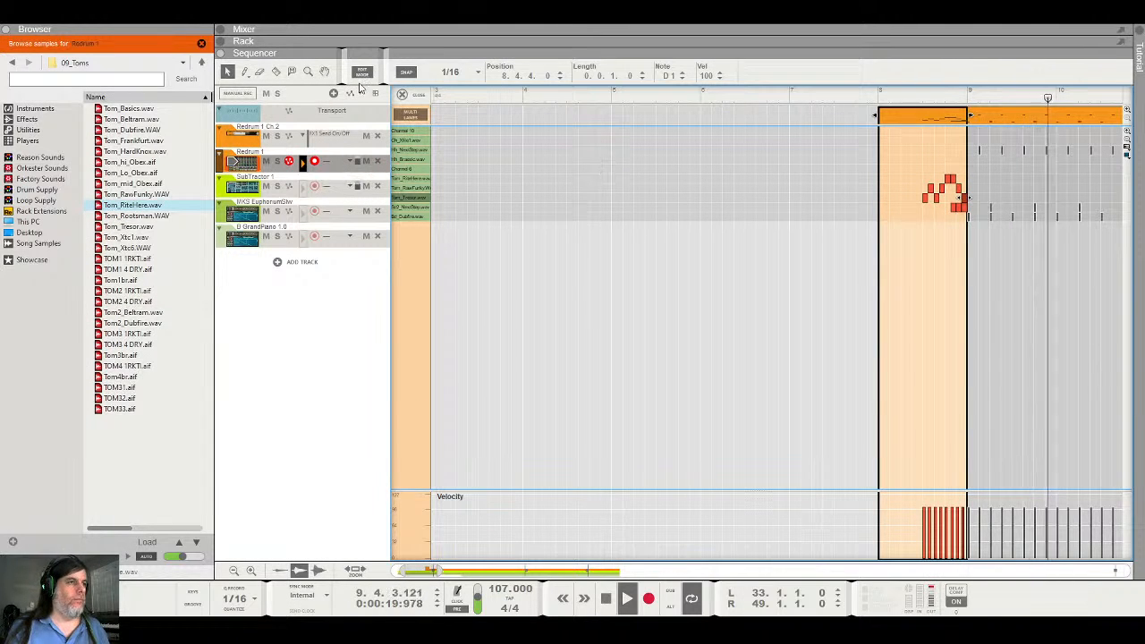
pyautogui.hotkey('shift', 'Tab')
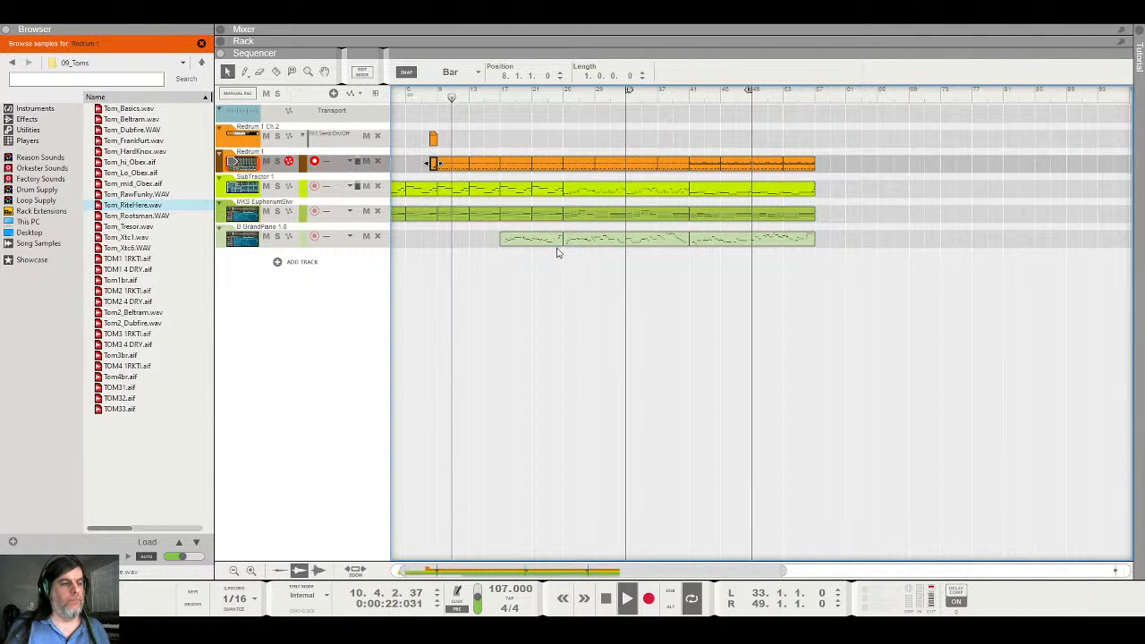
pyautogui.doubleClick(605, 600)
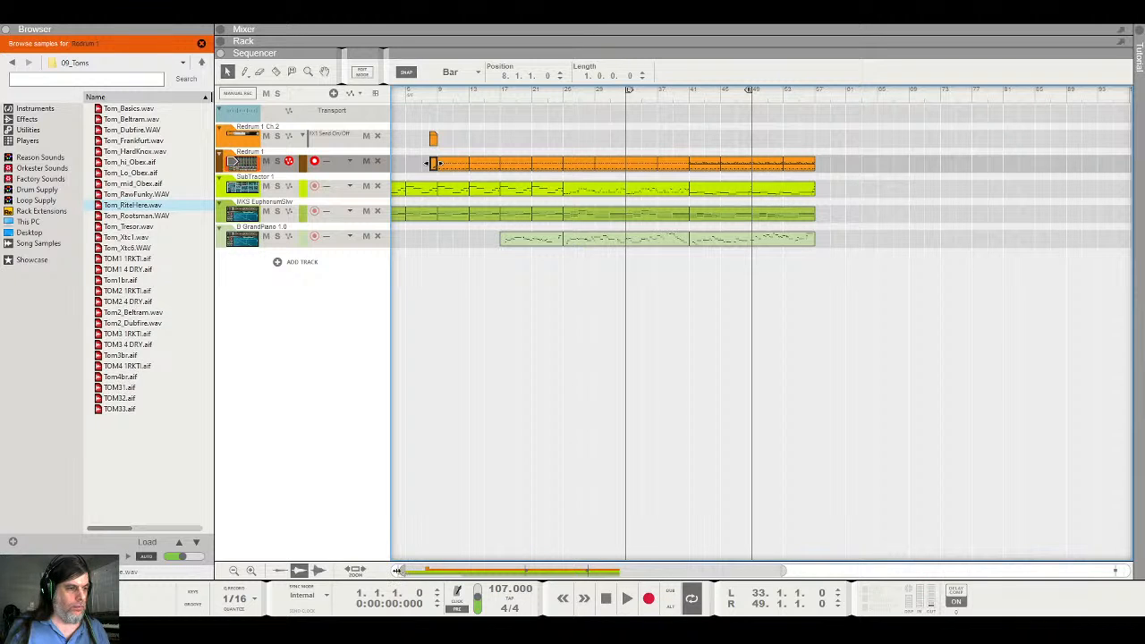
# Show the whole arrangement from bar 1, audition it from bar 25 and place the playhead at bar 34
pyautogui.moveTo(397, 570); pyautogui.dragTo(394, 570)
pyautogui.click(451, 103)
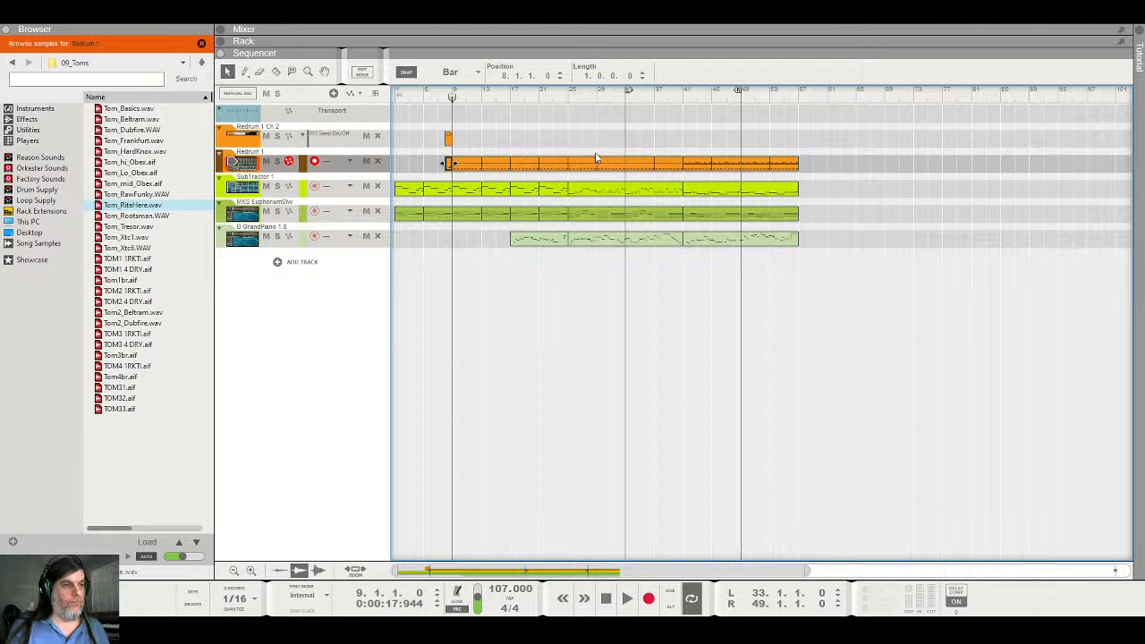
pyautogui.click(569, 93)
pyautogui.press('space')
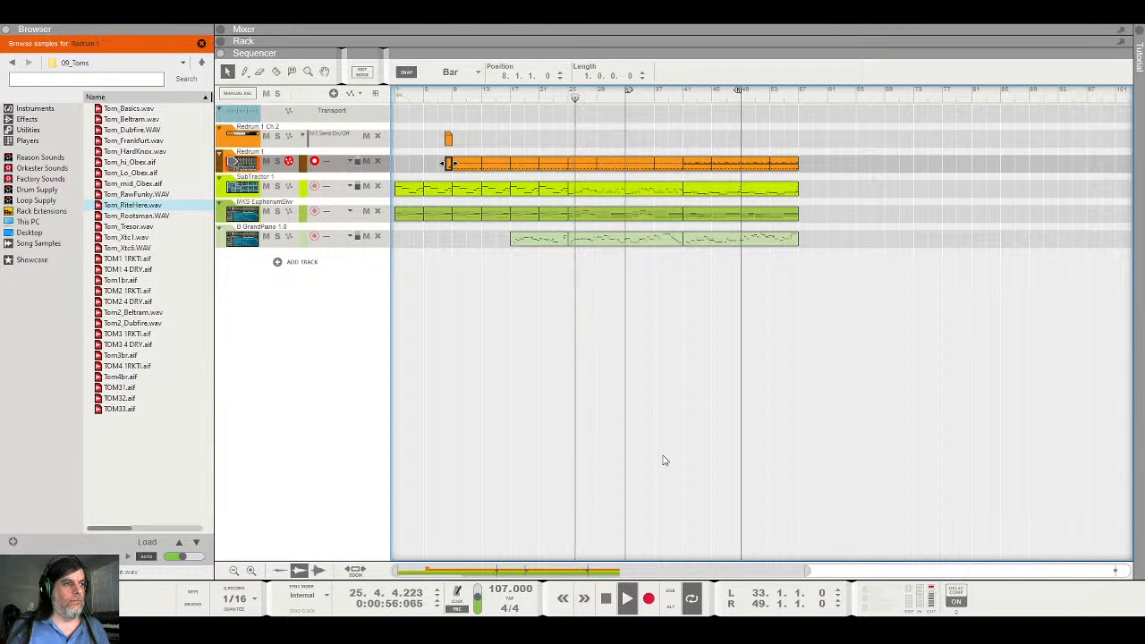
pyautogui.press('space')
pyautogui.click(631, 99)
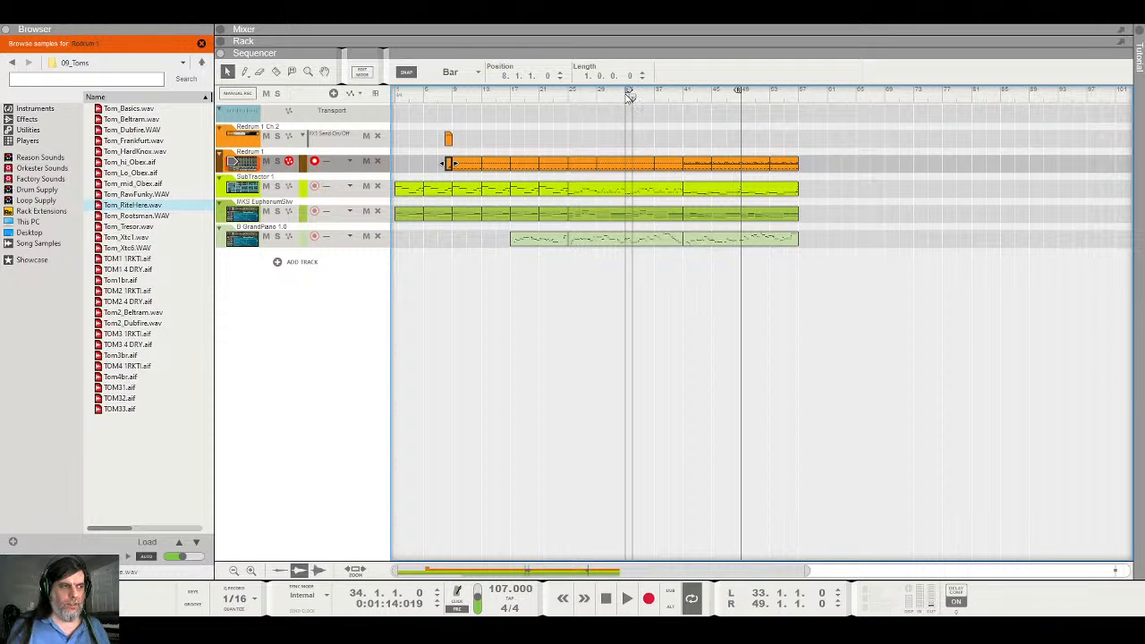
# Audition the arrangement from bars 34 and 41, and check the section boundaries at bars 57 and 41 with the playhead
pyautogui.click(628, 97)
pyautogui.press('space')
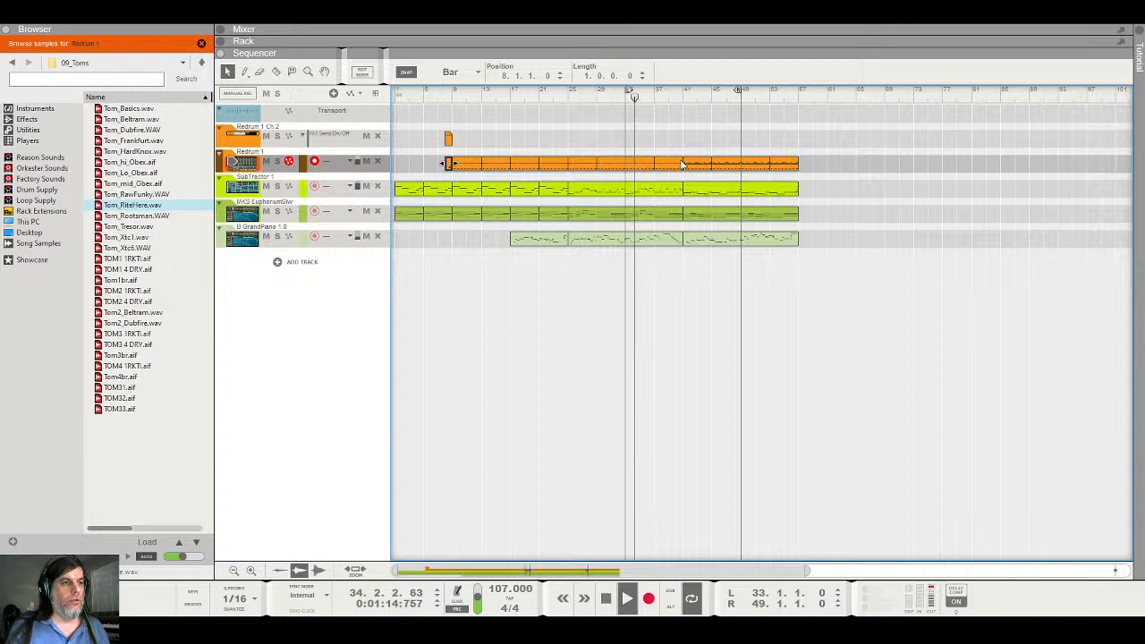
pyautogui.click(684, 96)
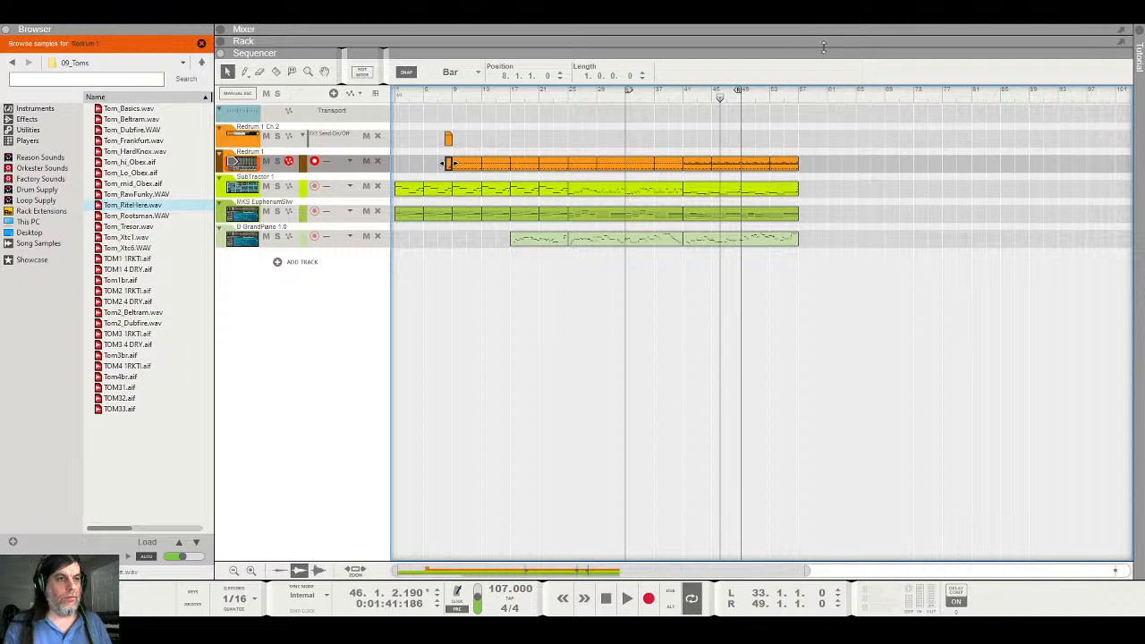
pyautogui.click(801, 102)
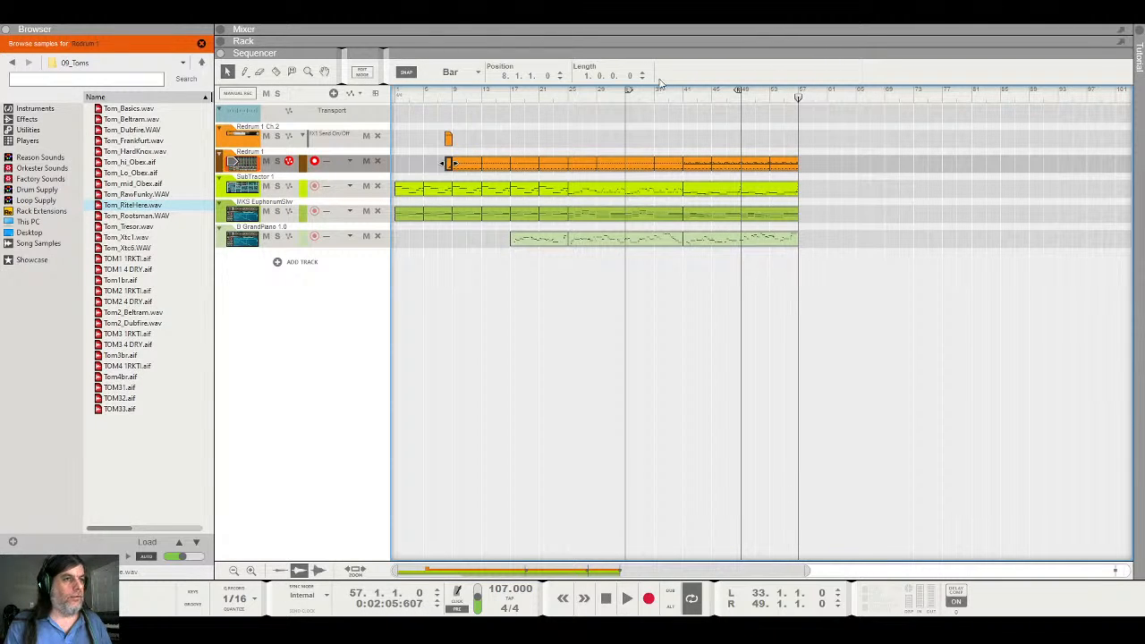
pyautogui.click(685, 99)
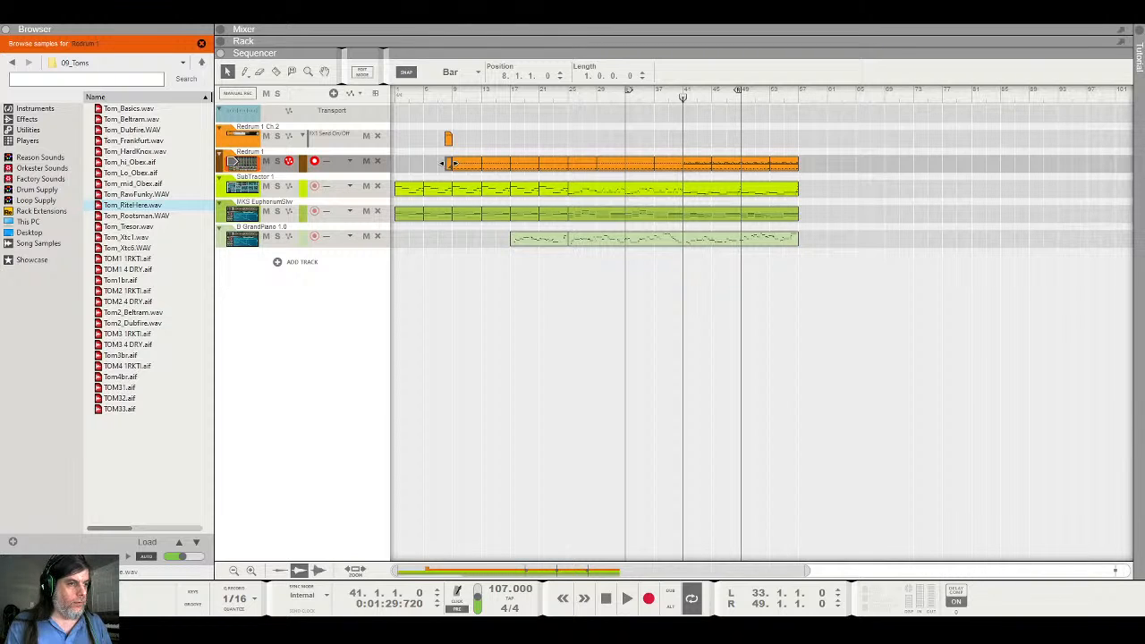
# Play the whole arrangement from bar 1 and stop in bar 24
pyautogui.click(400, 98)
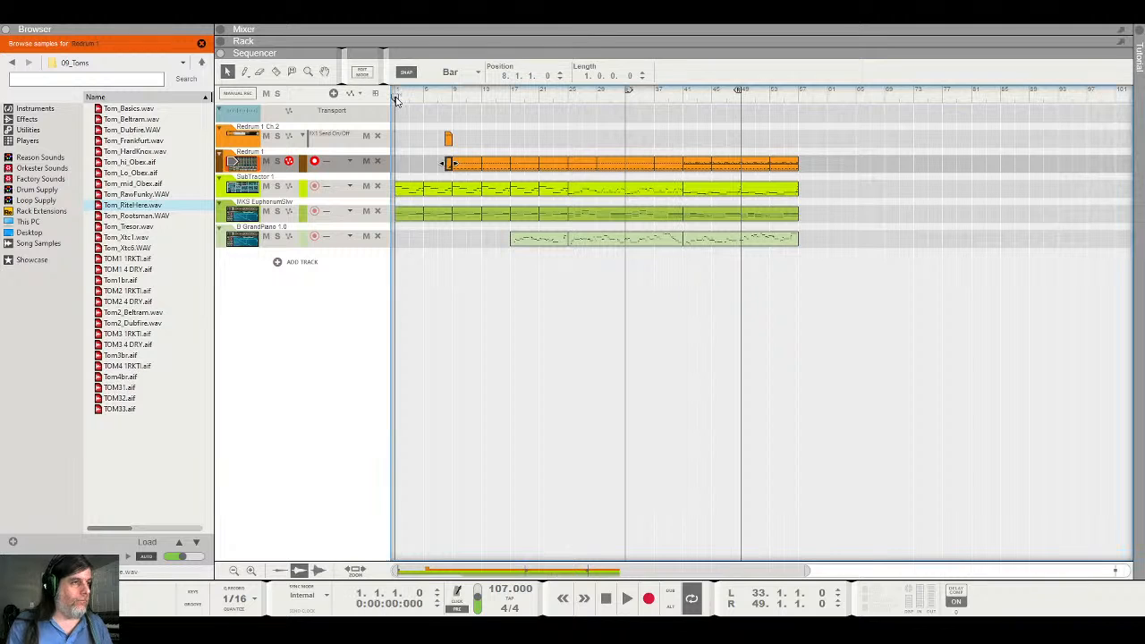
pyautogui.press('space')
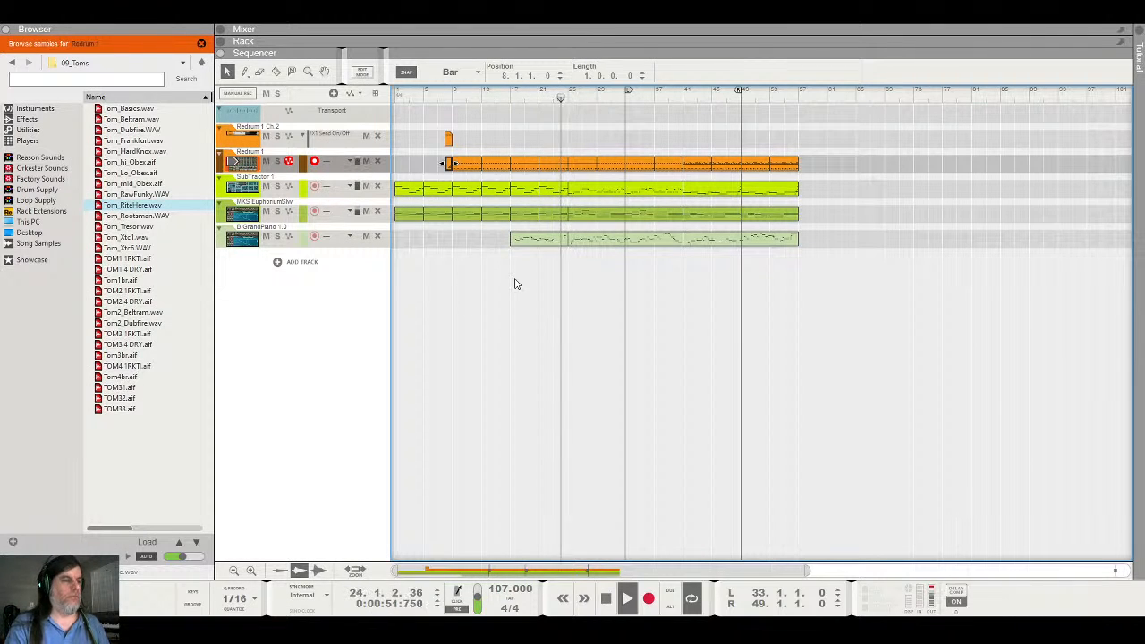
pyautogui.press('space')
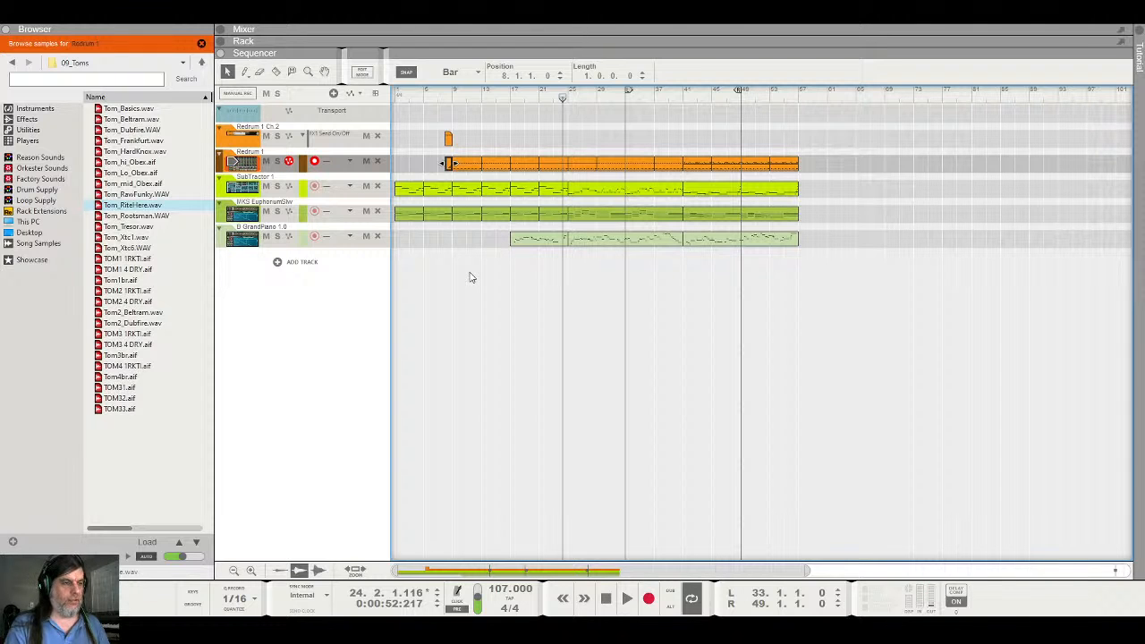
# Add a Humana Vocal Ensemble instrument below B GrandPiano 1.0 in the rack, and browse its patch folder
pyautogui.press('F6')
pyautogui.scroll(-3, 886, 335)
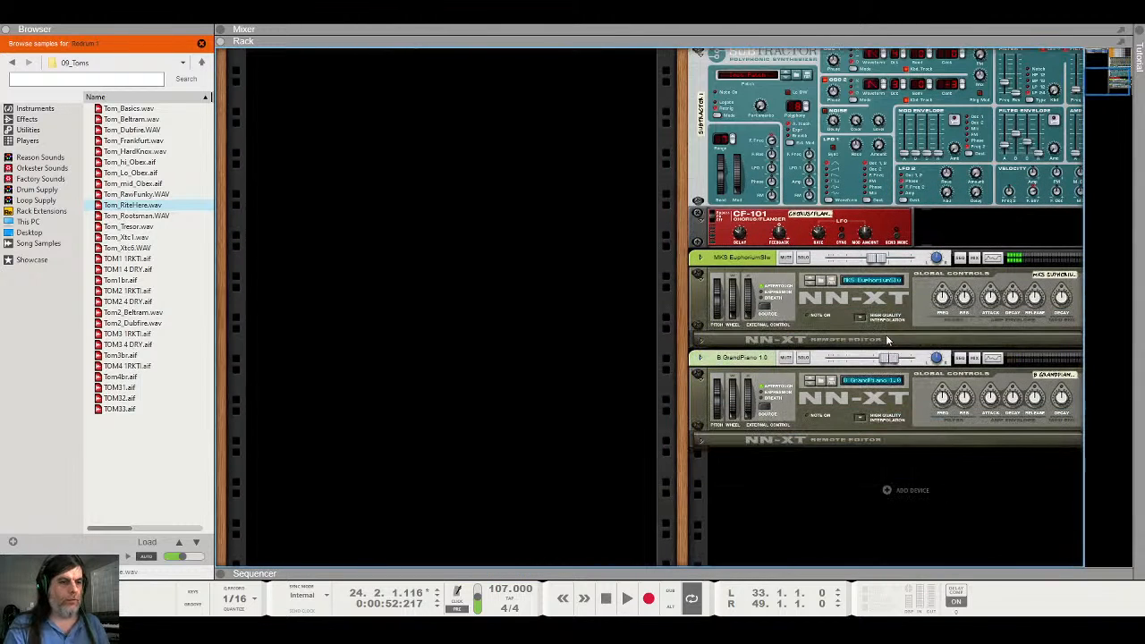
pyautogui.click(826, 474)
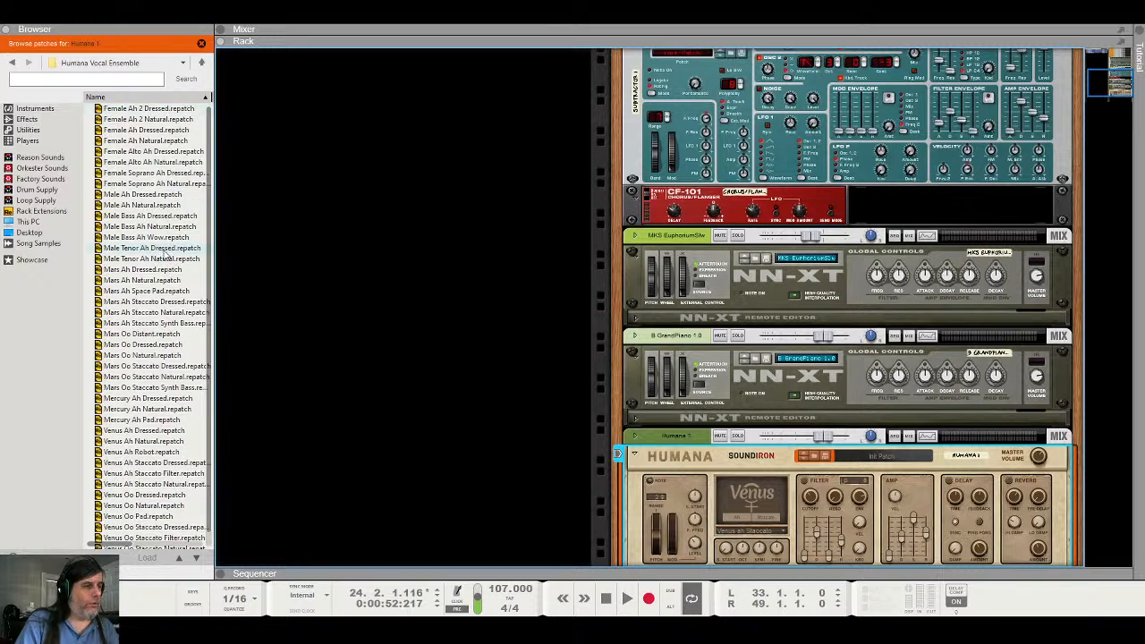
pyautogui.scroll(-1, 159, 255)
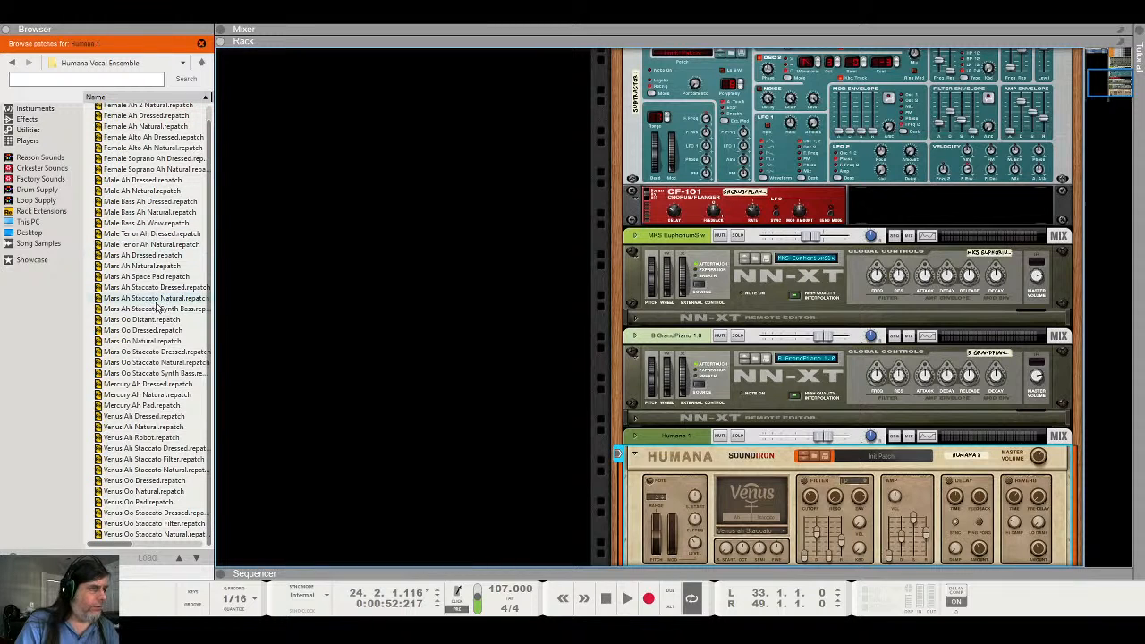
pyautogui.click(121, 86)
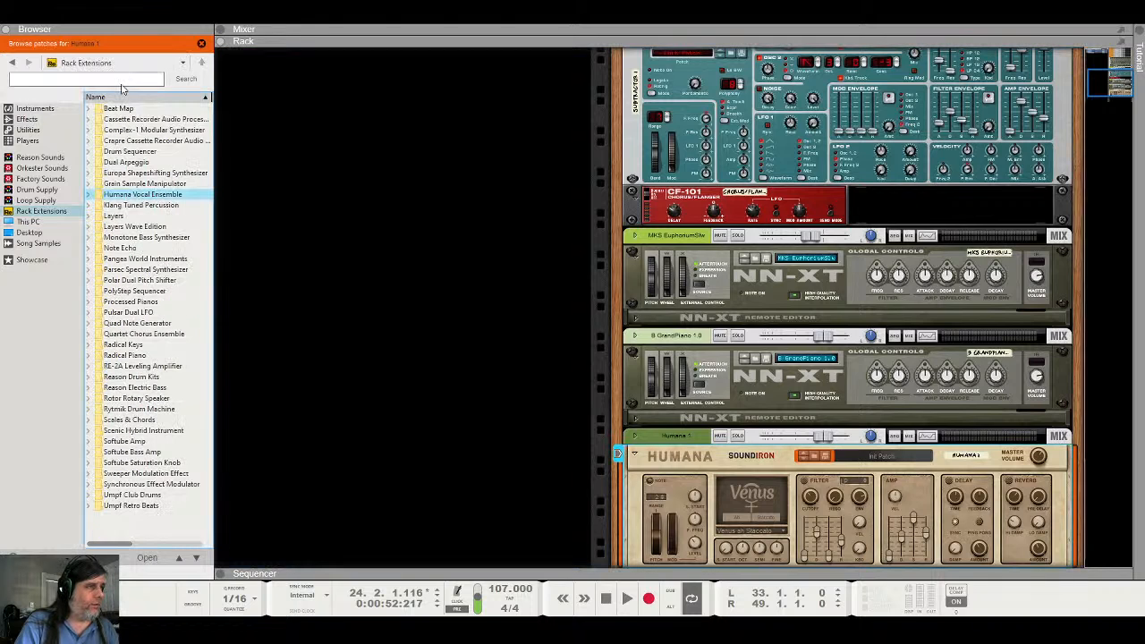
pyautogui.doubleClick(148, 195)
pyautogui.scroll(-5, 138, 269)
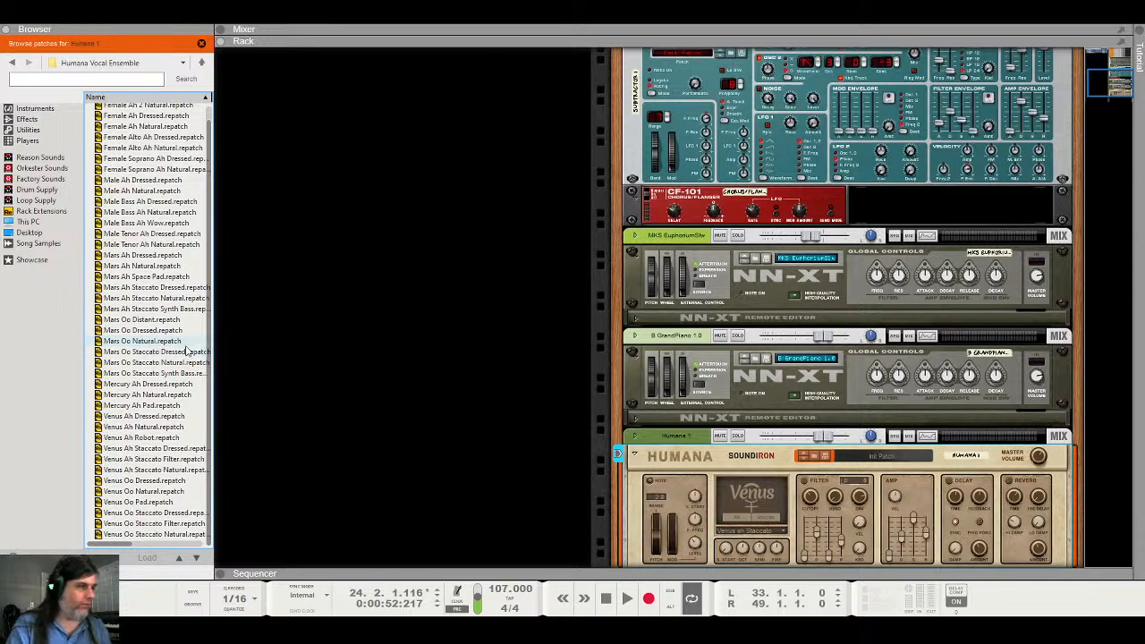
# Try the Humana patches Mercury Ah Pad, Mercury Ah Natural, Mars Ah Natural and Venus Ah Natural
pyautogui.click(150, 407)
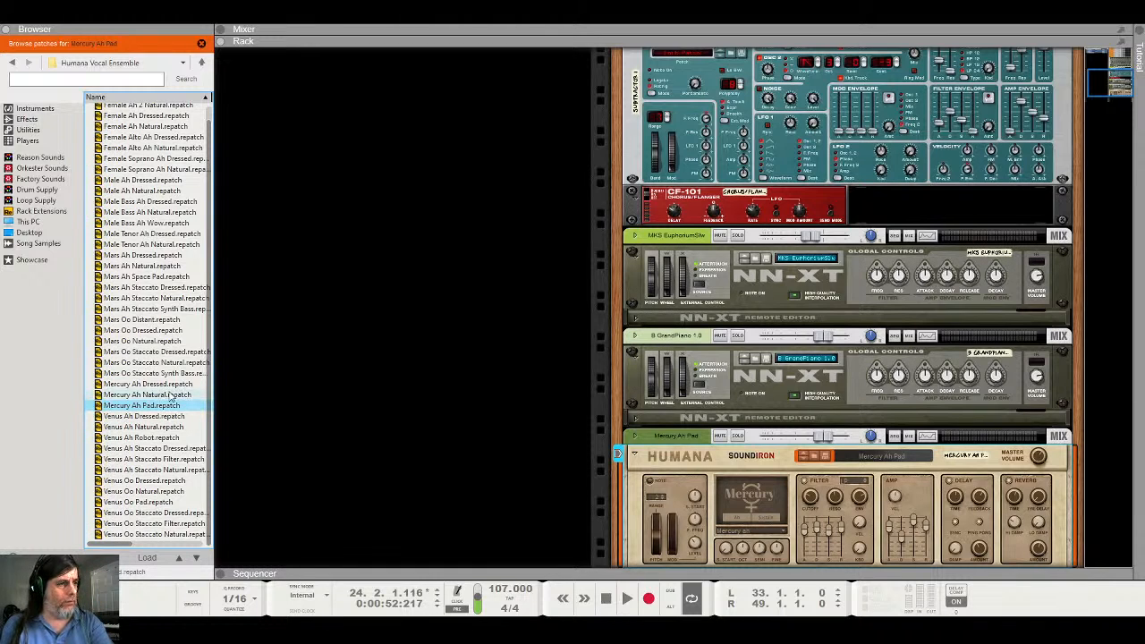
pyautogui.click(166, 395)
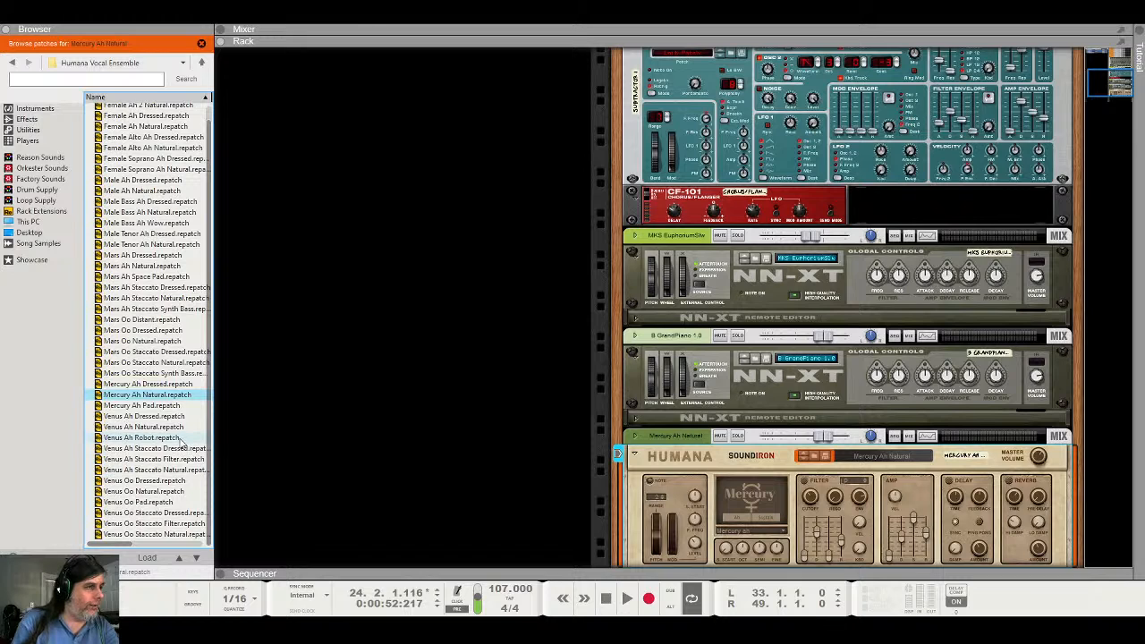
pyautogui.click(171, 267)
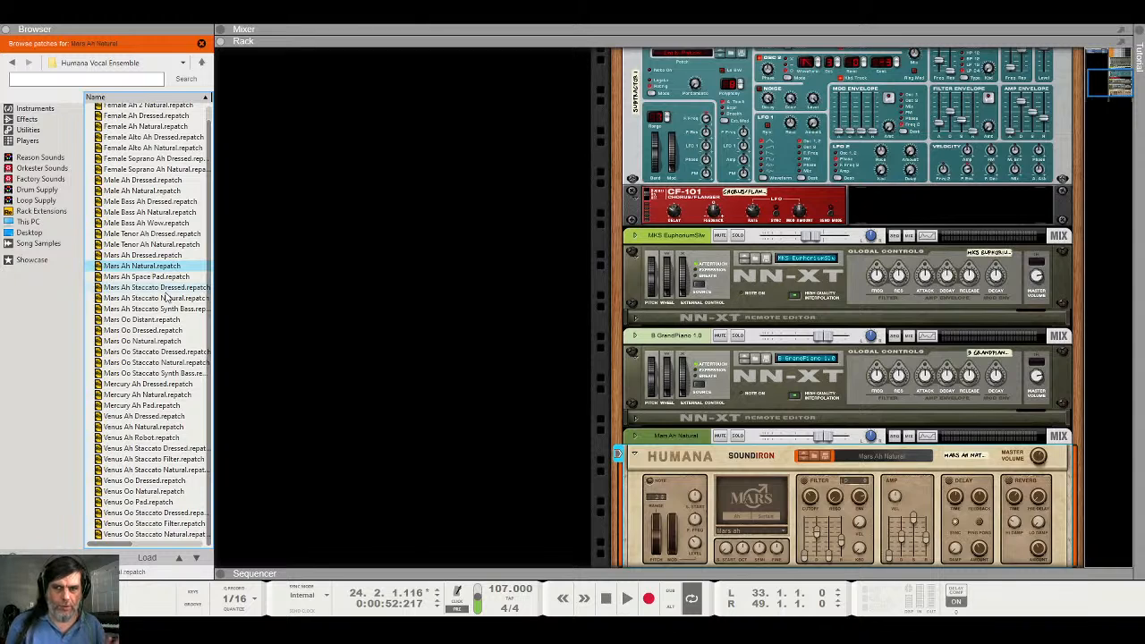
pyautogui.click(170, 428)
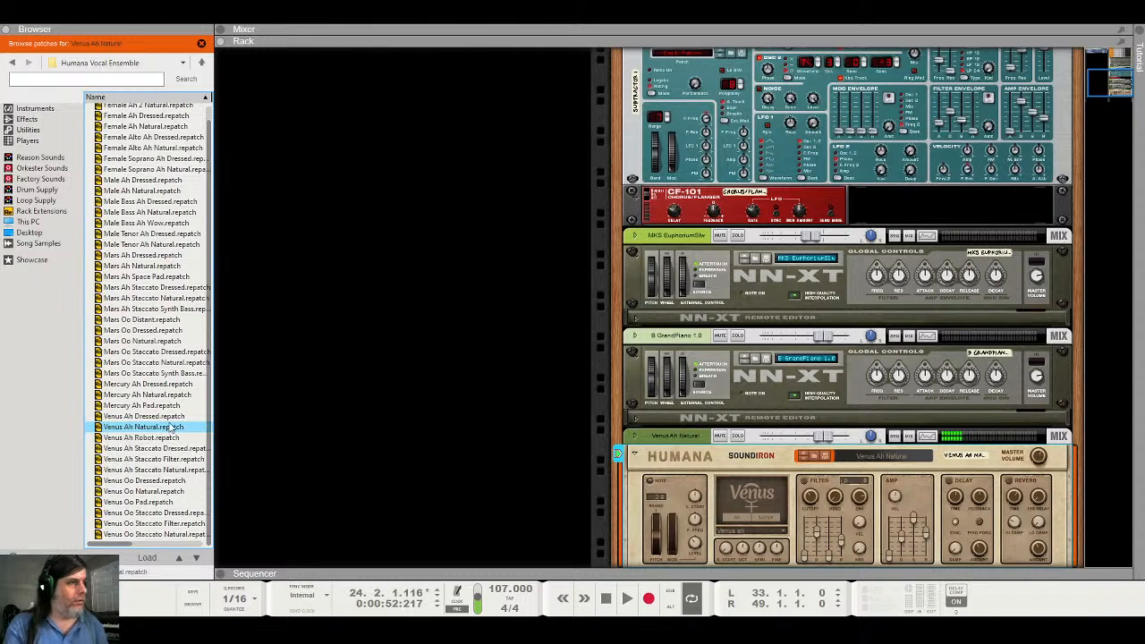
# Compare the Humana patches Female Ah Natural and Male Ah Natural with Venus Ah Natural
pyautogui.scroll(1, 176, 349)
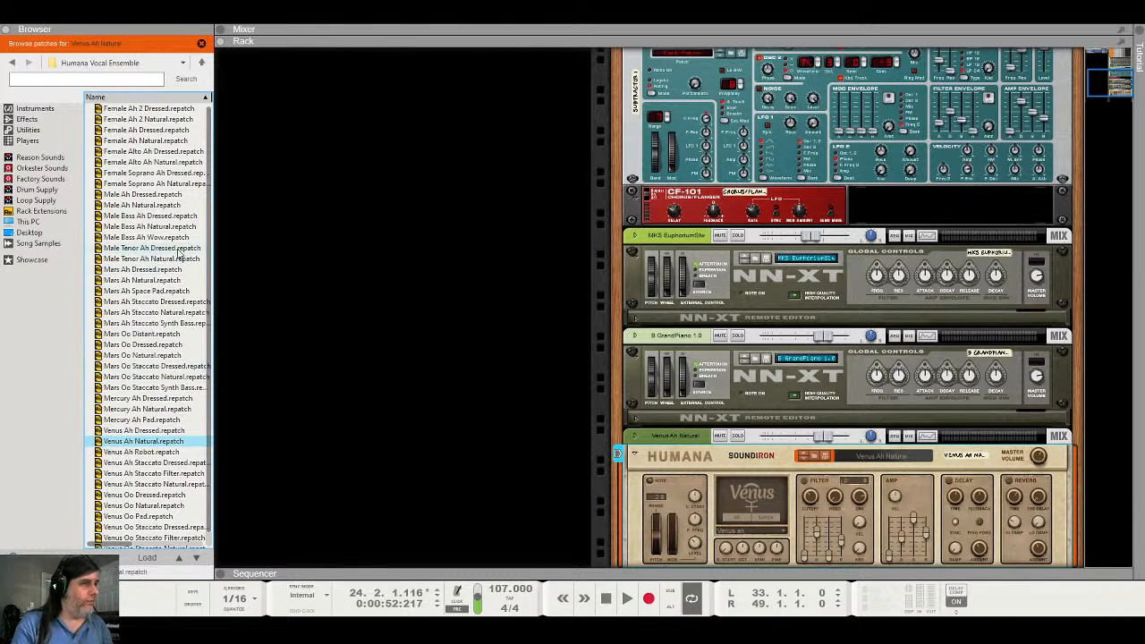
pyautogui.click(152, 144)
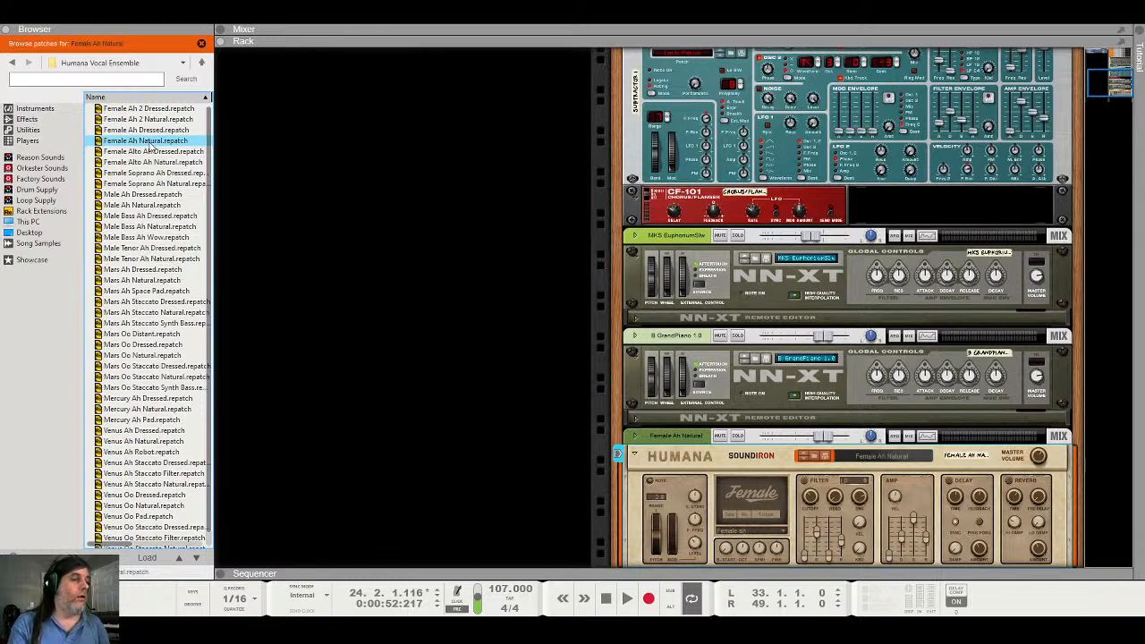
pyautogui.click(139, 206)
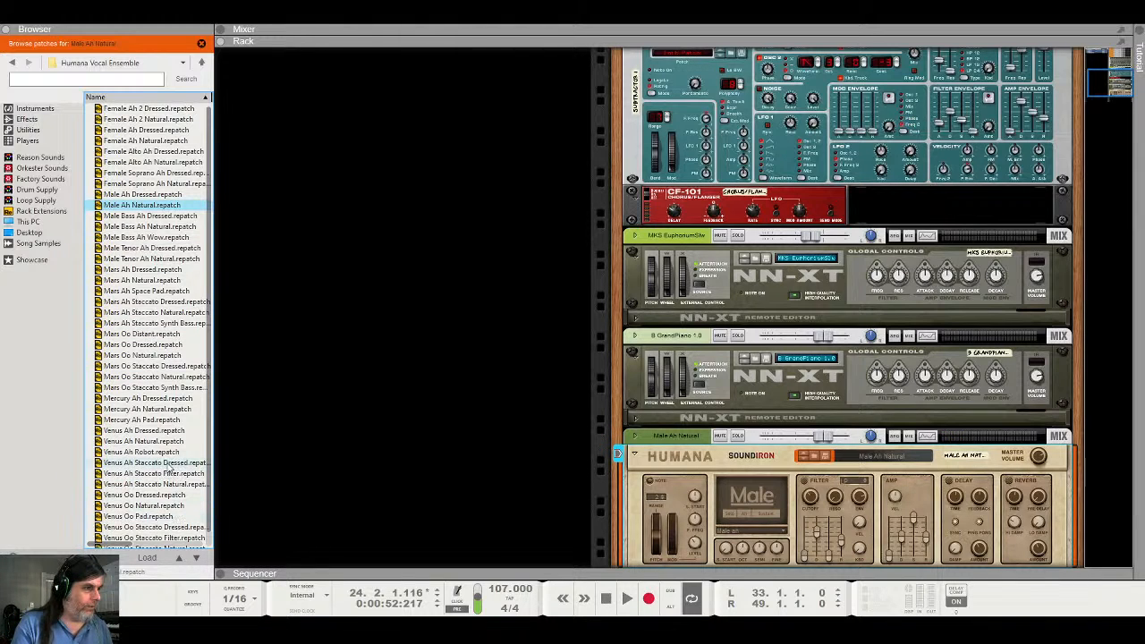
pyautogui.click(165, 442)
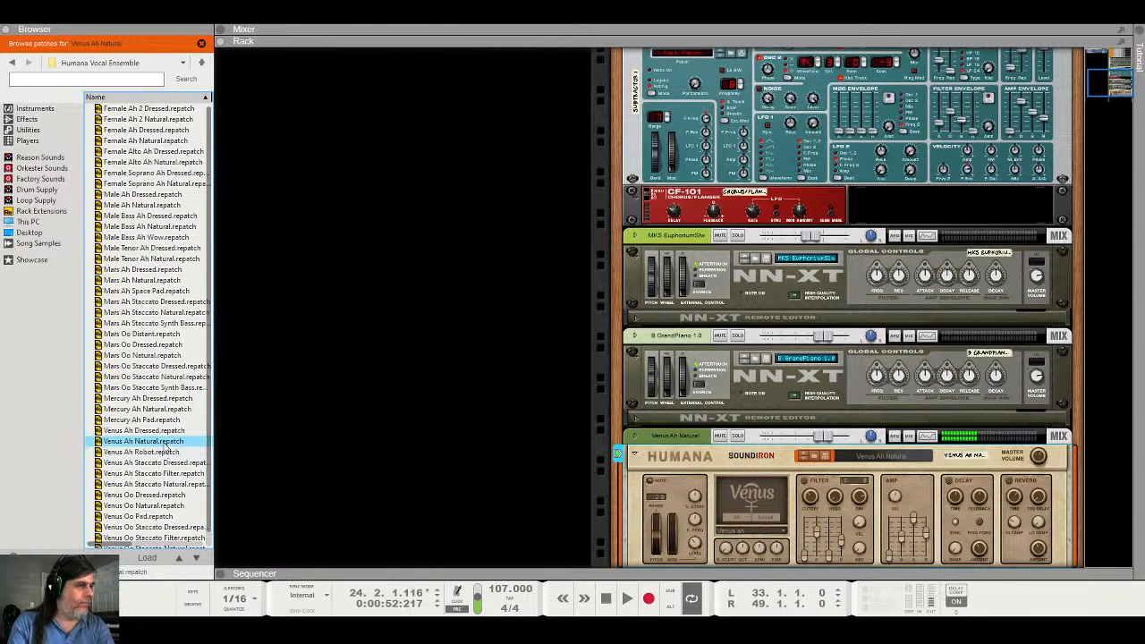
# Compare Venus Ah Dressed with Venus Ah Natural, Mercury Ah Pad and Venus Ah Robot, and load Venus Ah Dressed as the Humana patch
pyautogui.click(165, 431)
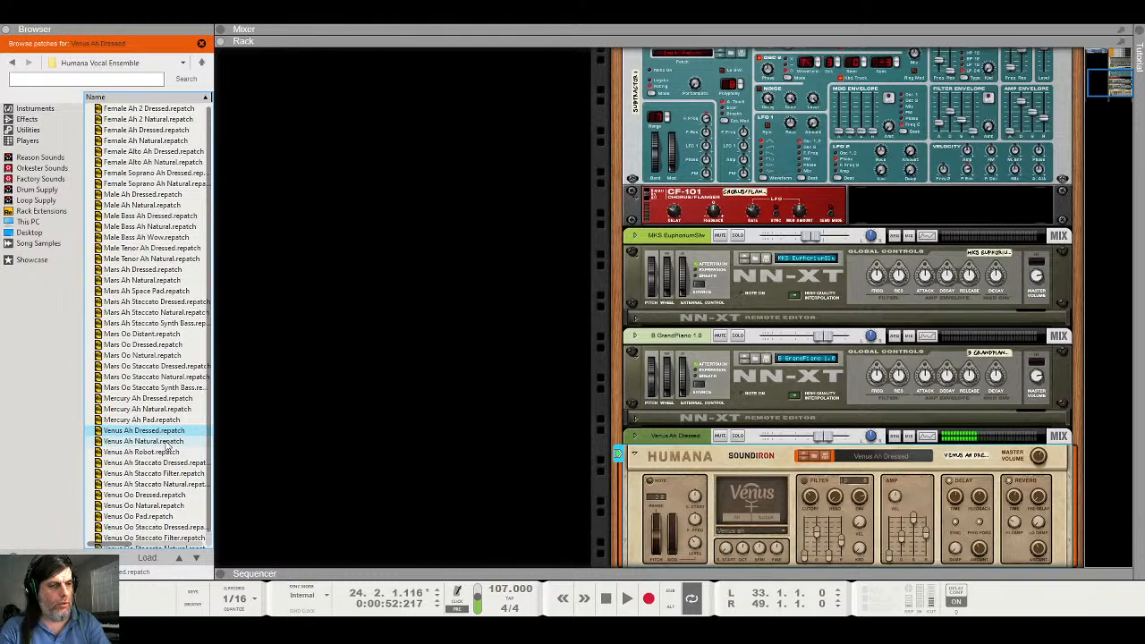
pyautogui.click(165, 443)
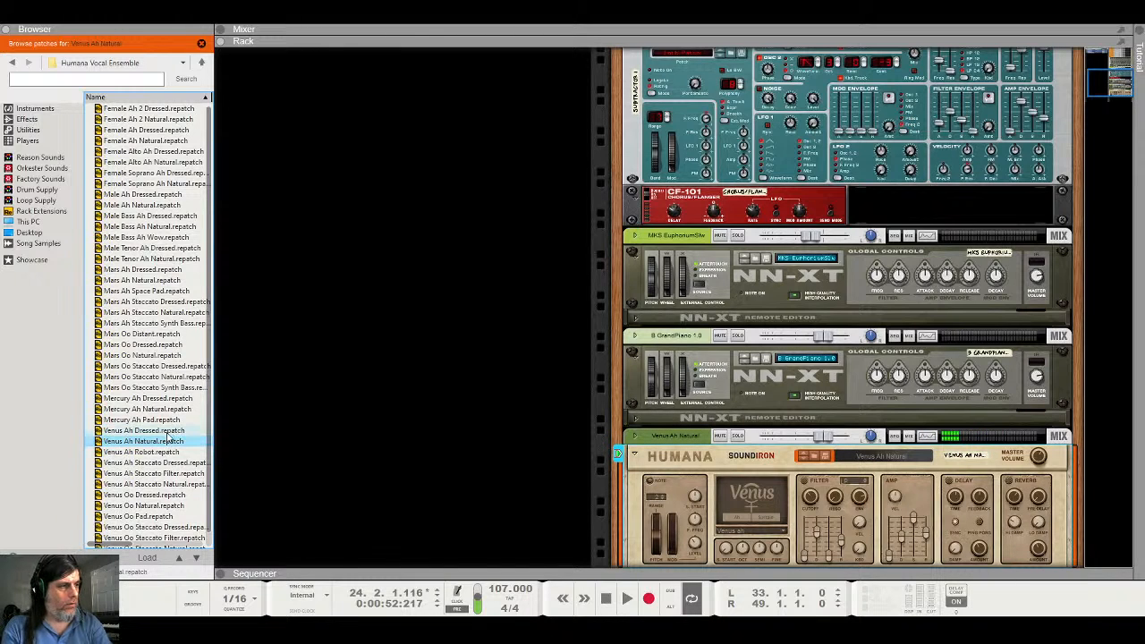
pyautogui.click(167, 421)
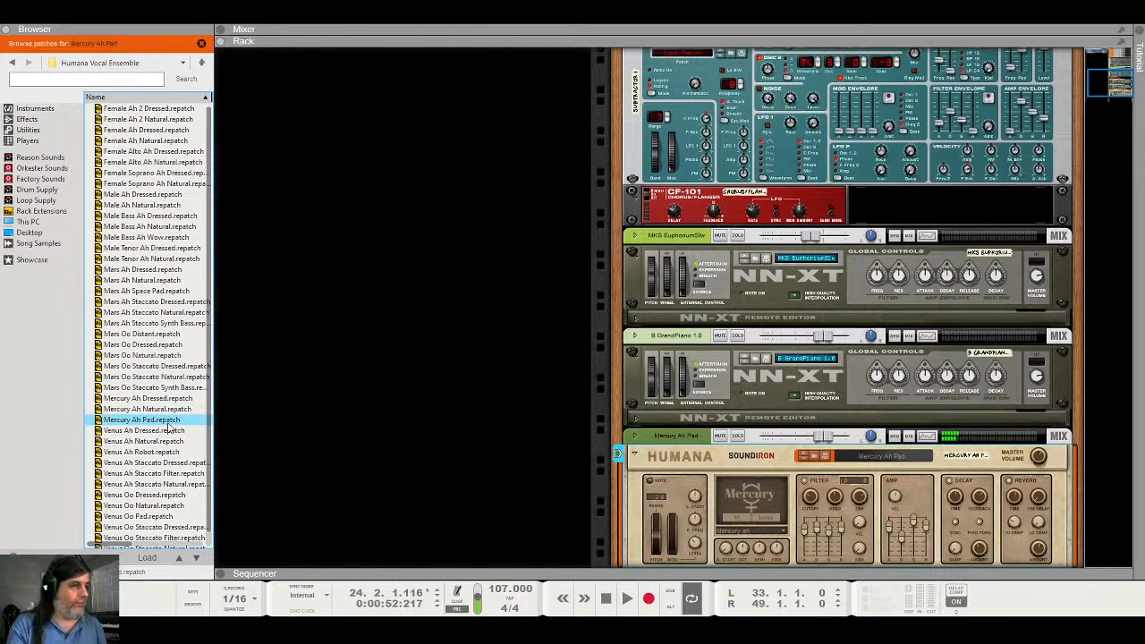
pyautogui.click(167, 453)
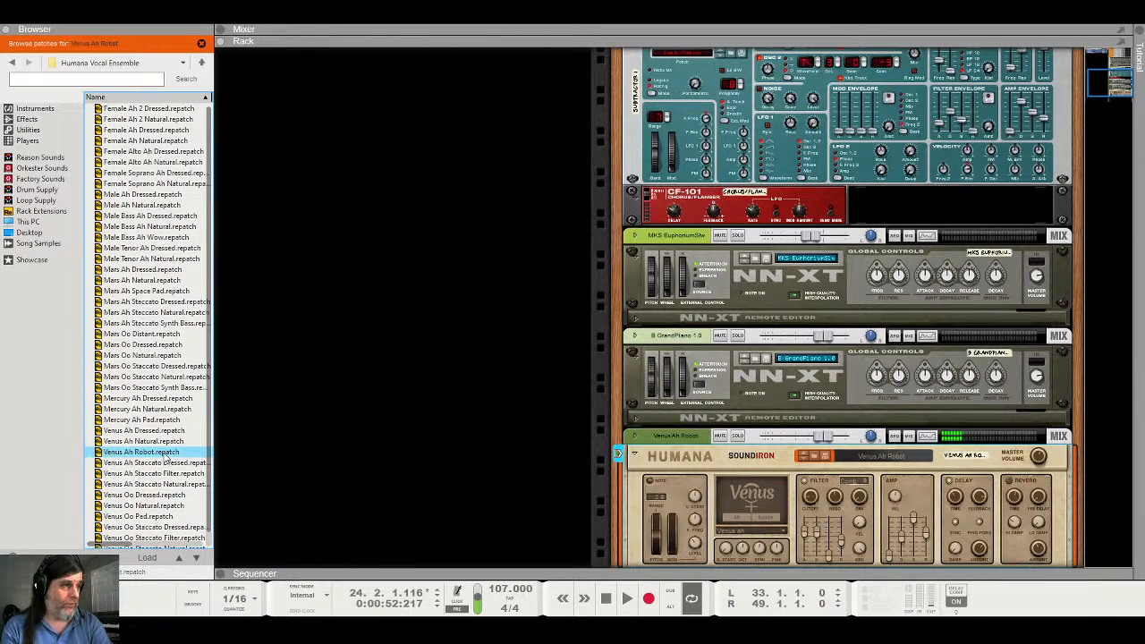
pyautogui.click(174, 431)
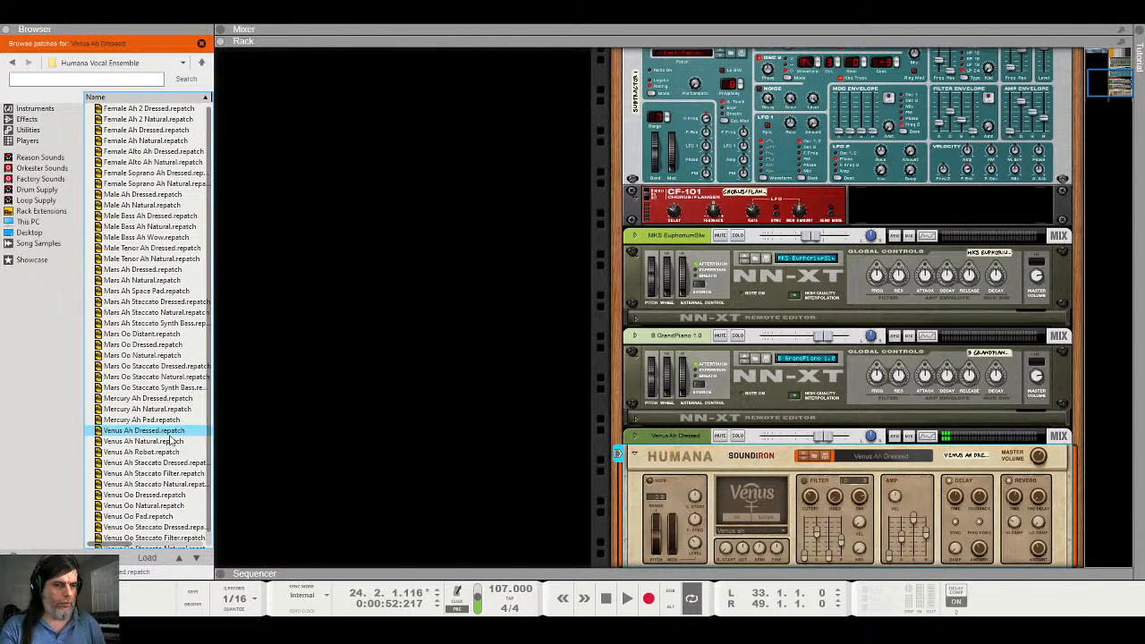
# Return to the arrangement and rehearse the vocal part against playback from bar 24, and again from just before bar 21
pyautogui.click(323, 574)
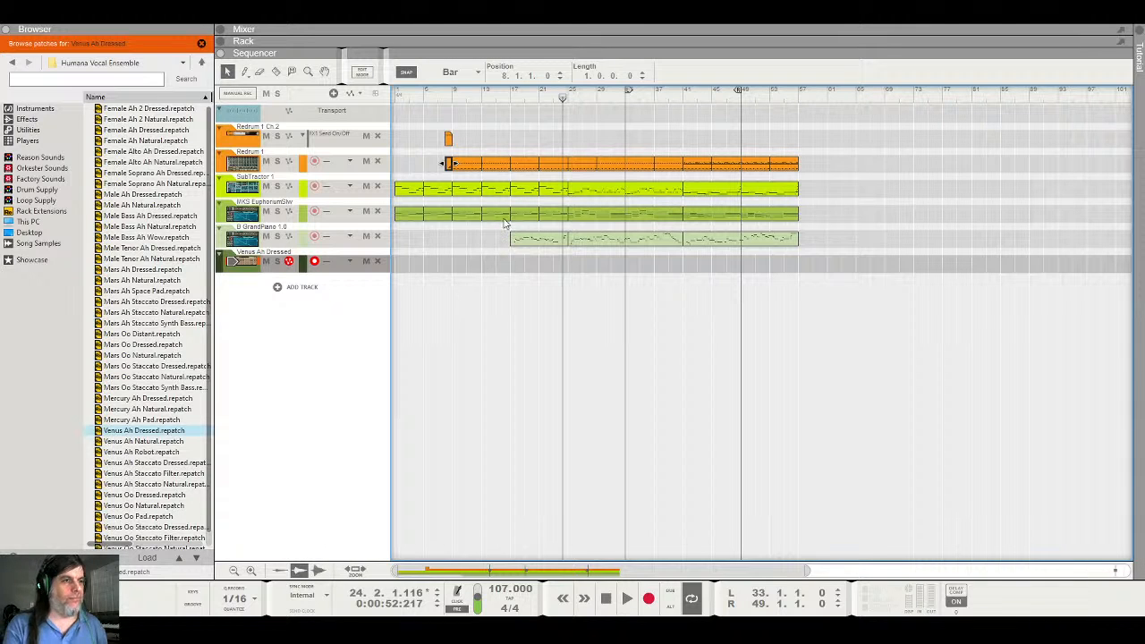
pyautogui.press('space')
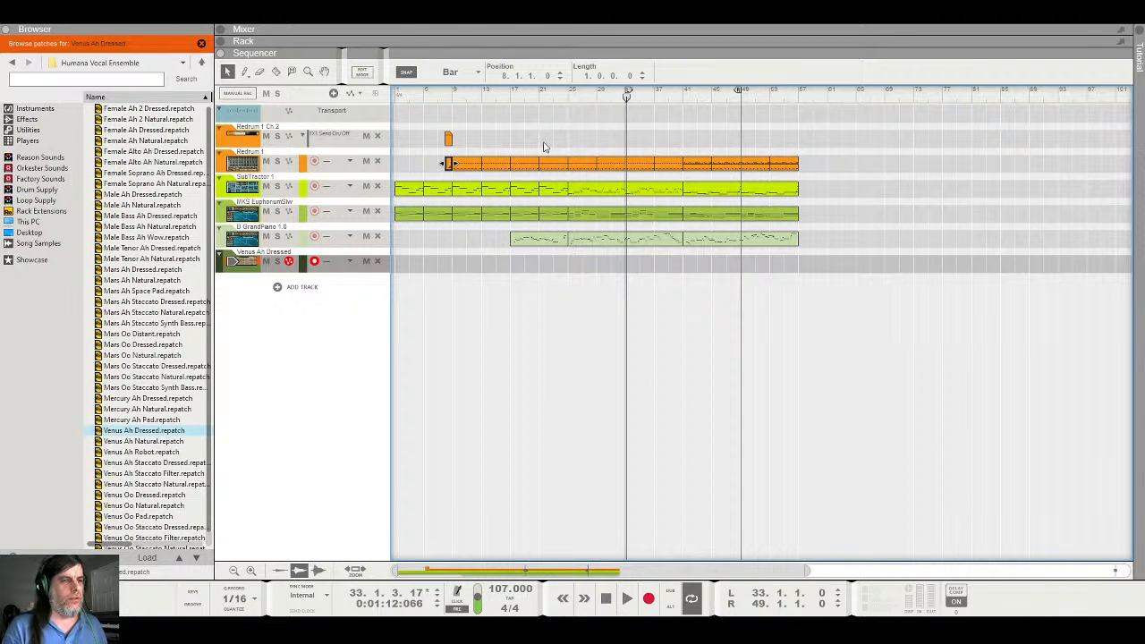
pyautogui.click(534, 100)
pyautogui.press('space')
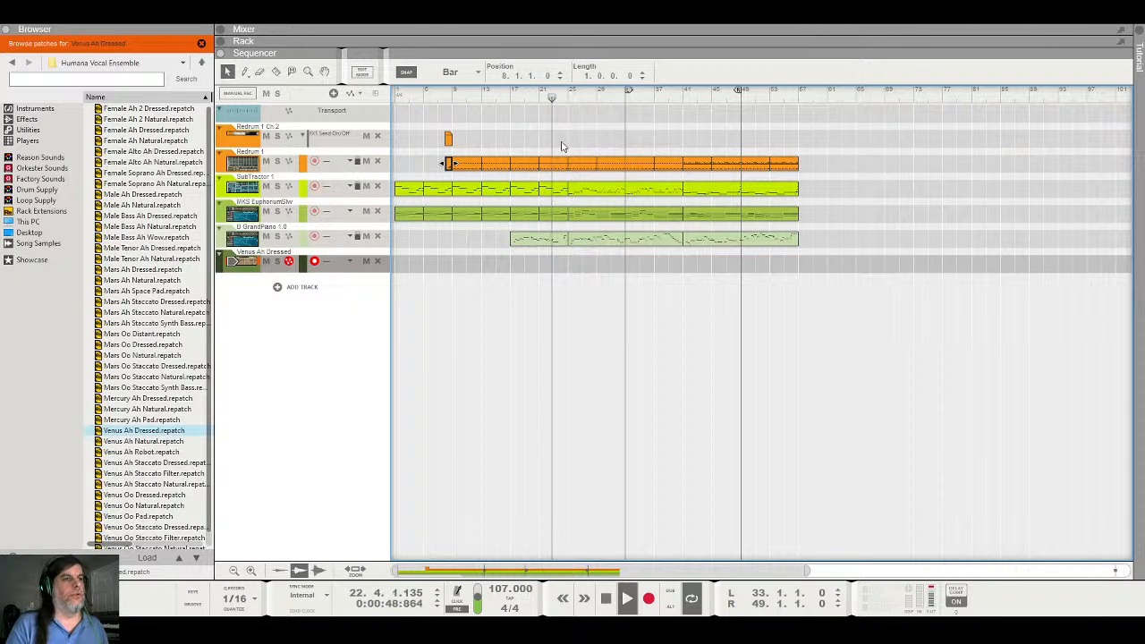
pyautogui.press('space')
# Record the vocal part on the Venus Ah Dressed track from bar 25 to the start of bar 41
pyautogui.click(568, 99)
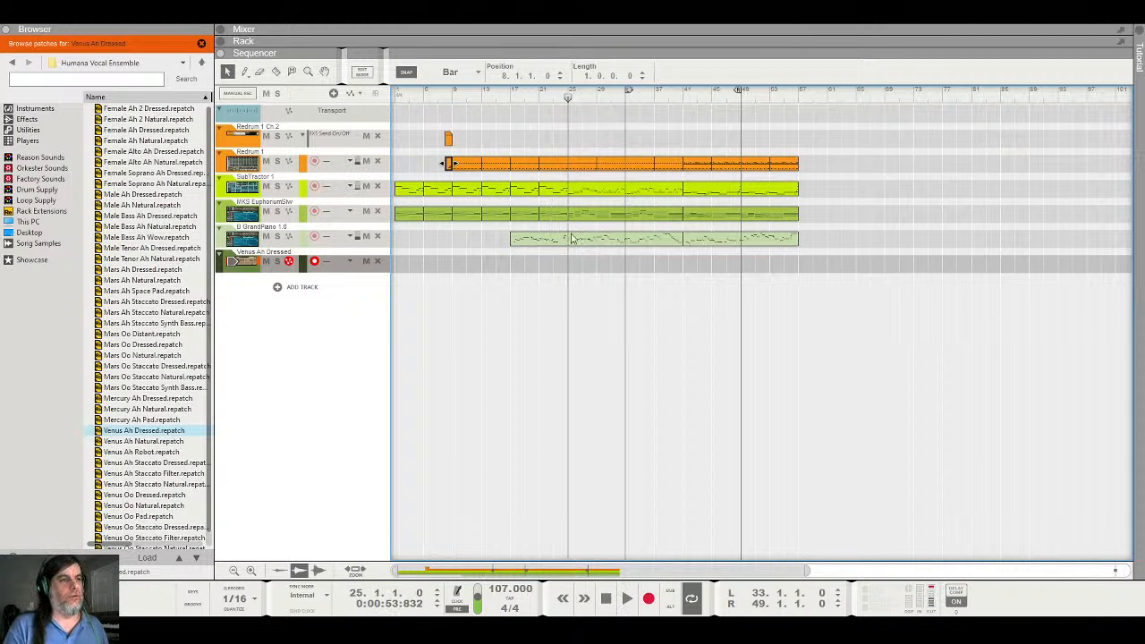
pyautogui.click(650, 600)
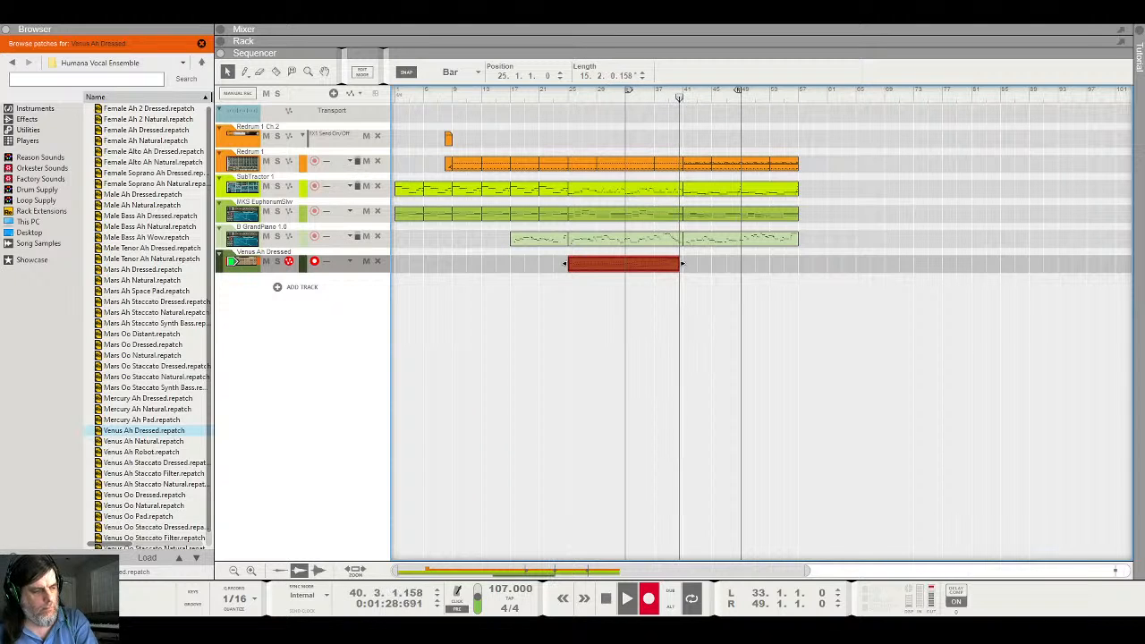
pyautogui.press('space')
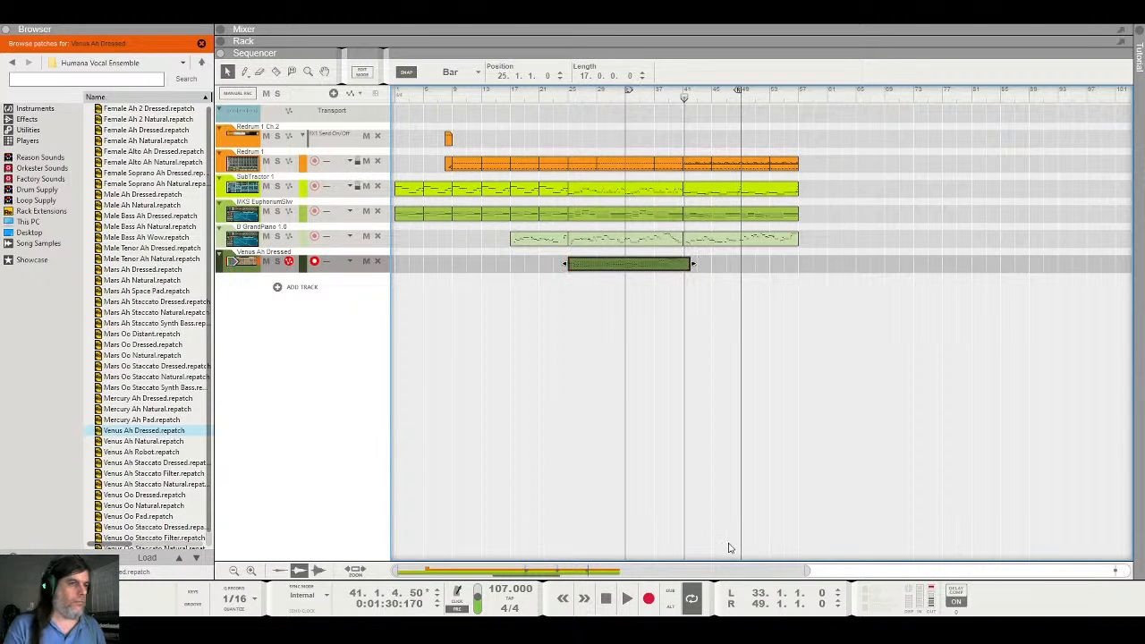
# Shorten the recorded vocal clip to 16 bars, ending at bar 41, and return to the arrangement
pyautogui.doubleClick(674, 266)
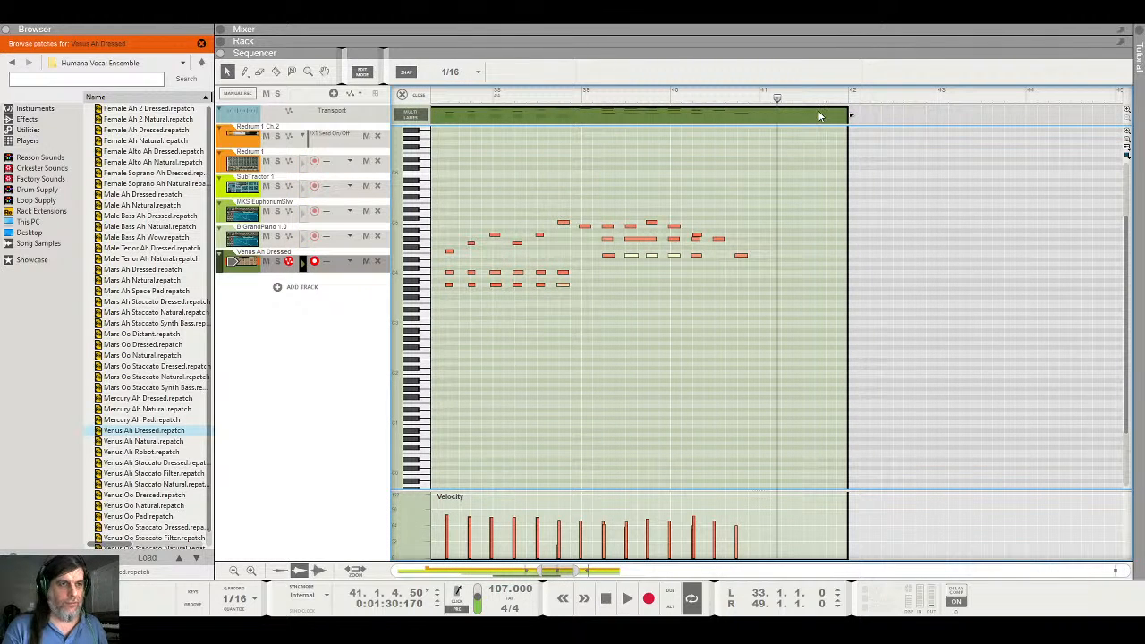
pyautogui.moveTo(852, 116); pyautogui.dragTo(776, 101)
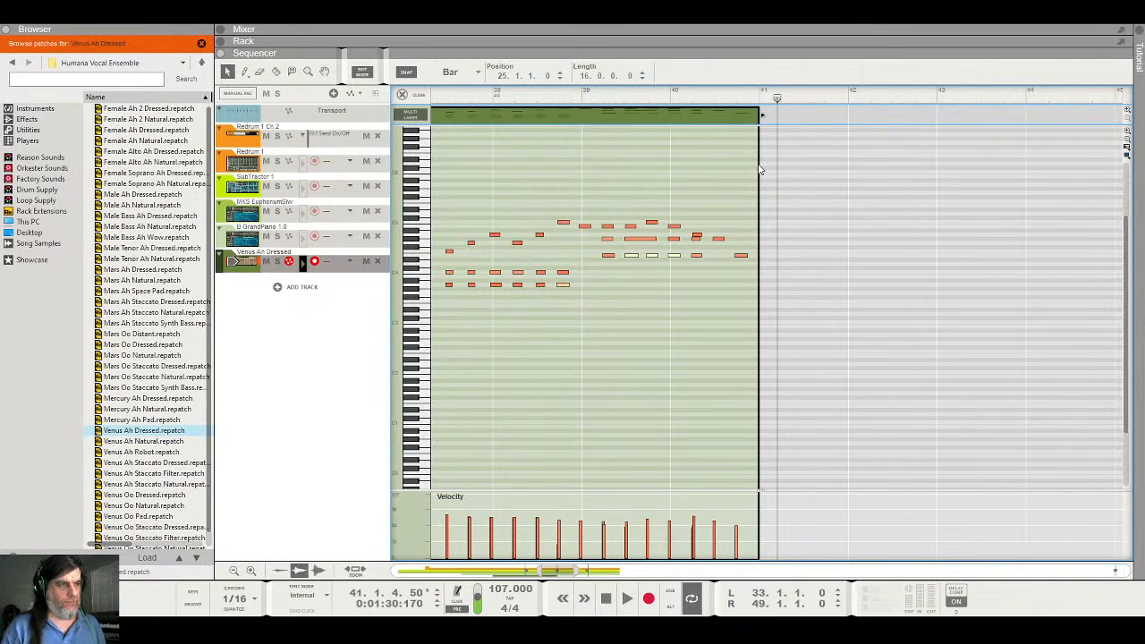
pyautogui.click(414, 95)
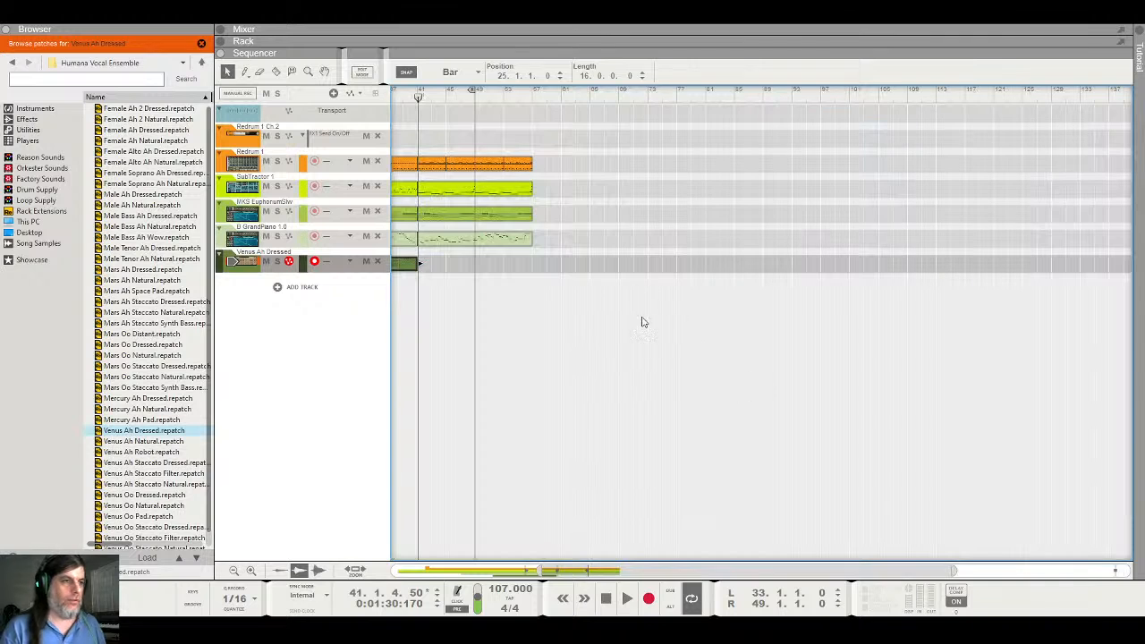
# Play back the recorded vocal part with the arrangement from bar 25
pyautogui.moveTo(604, 573); pyautogui.dragTo(496, 573)
pyautogui.click(501, 97)
pyautogui.press('space')
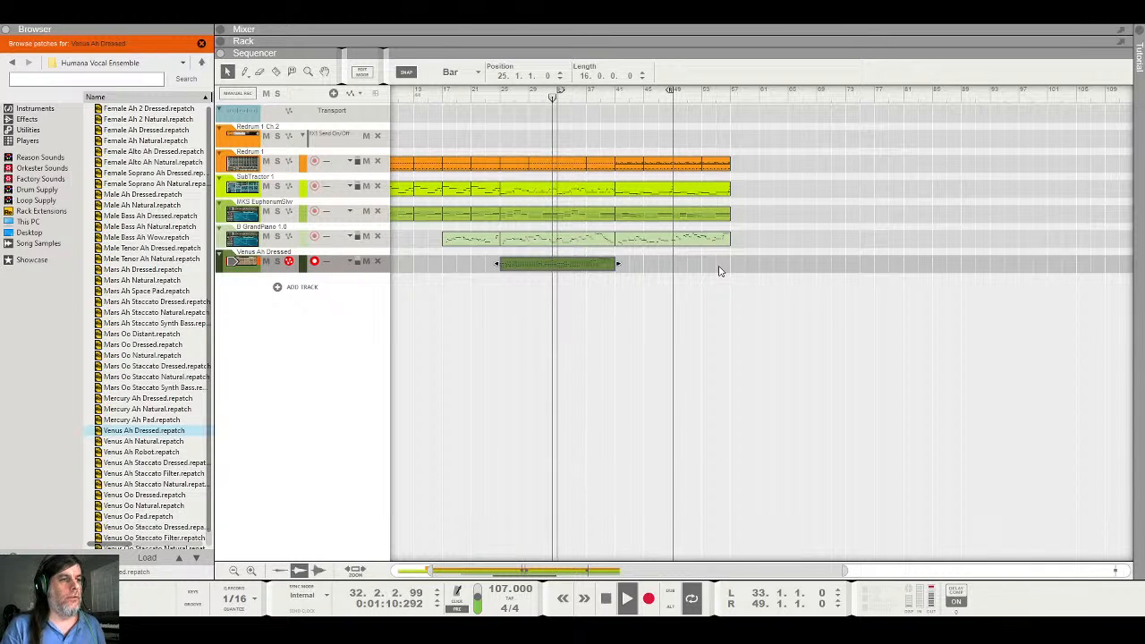
# Lower the Venus Ah Dressed mixer channel to about -6.41 dB and enable its FX send 1 at about 1.76 dB
pyautogui.click(577, 263)
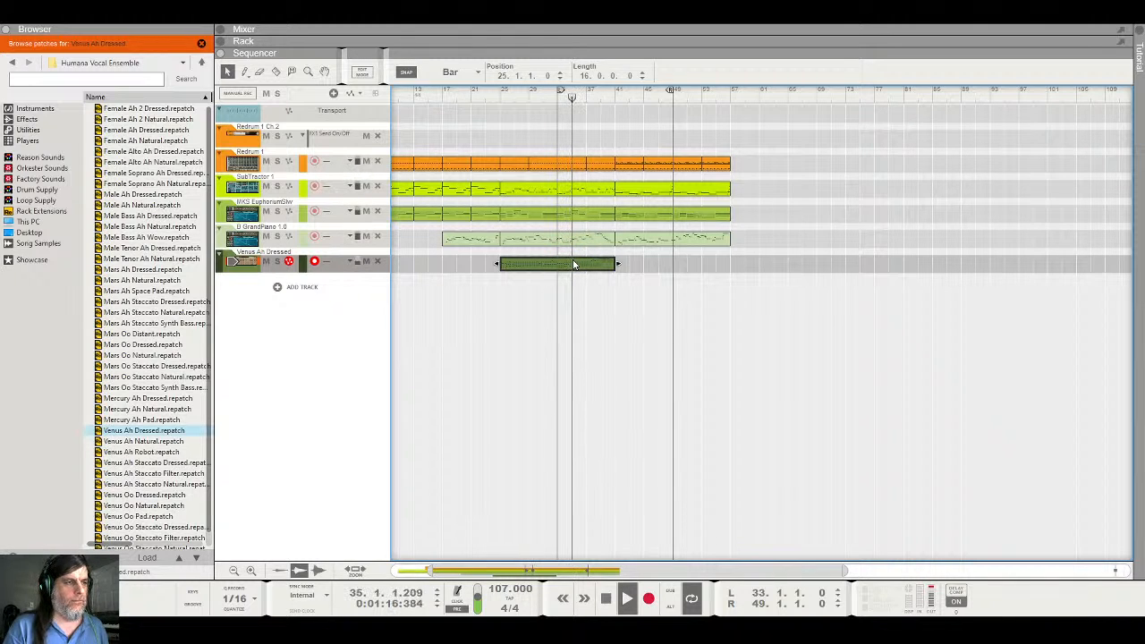
pyautogui.click(654, 41)
pyautogui.click(660, 33)
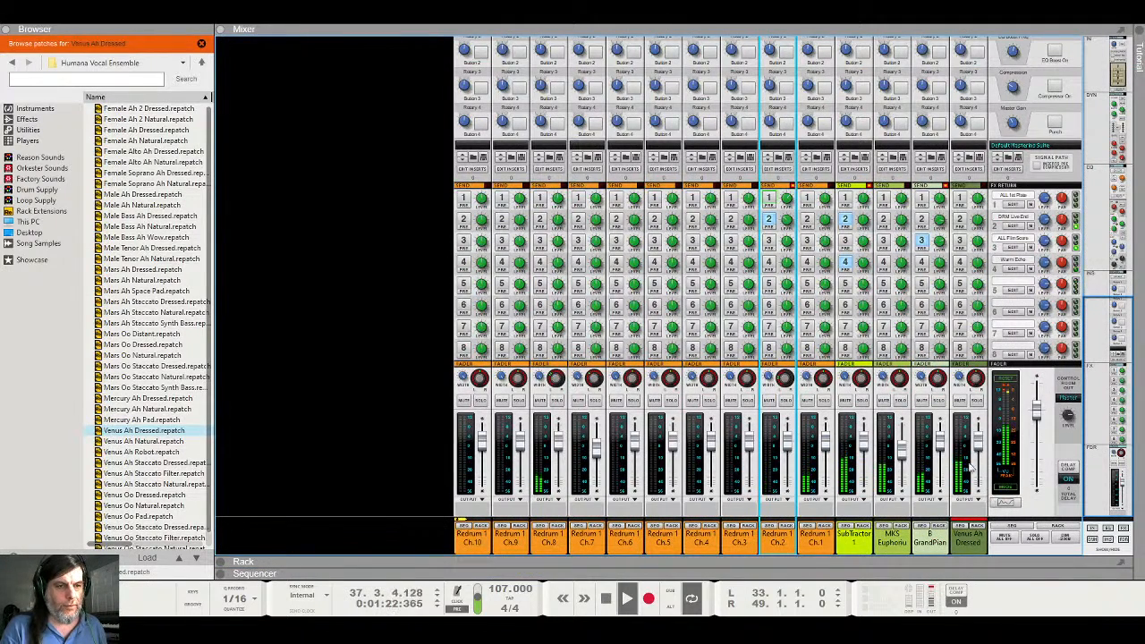
pyautogui.click(978, 446)
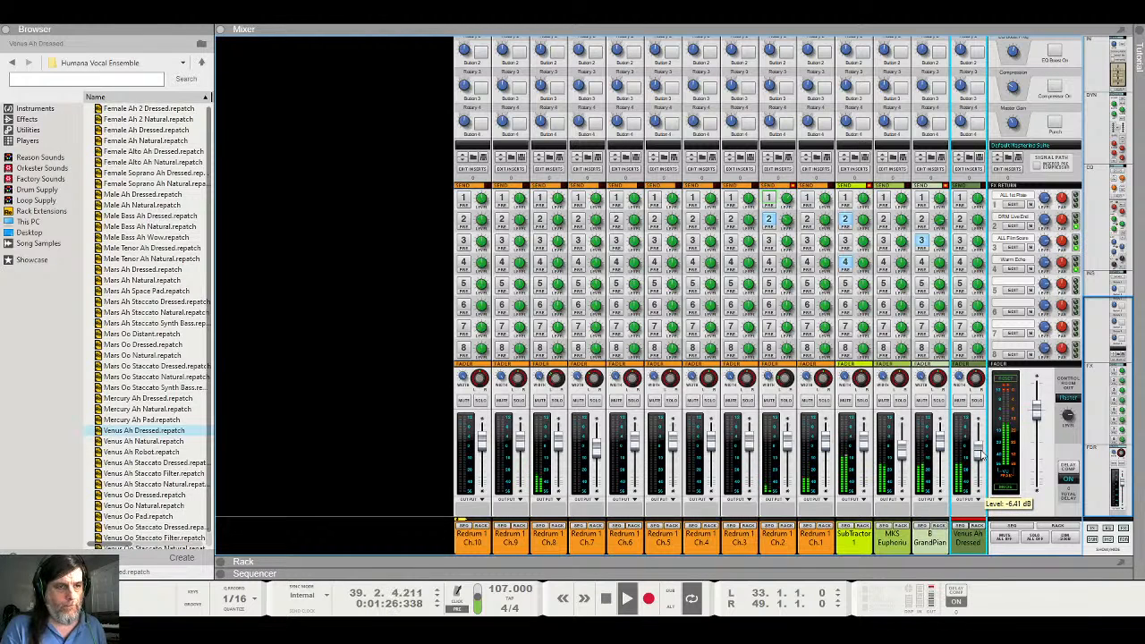
pyautogui.click(960, 199)
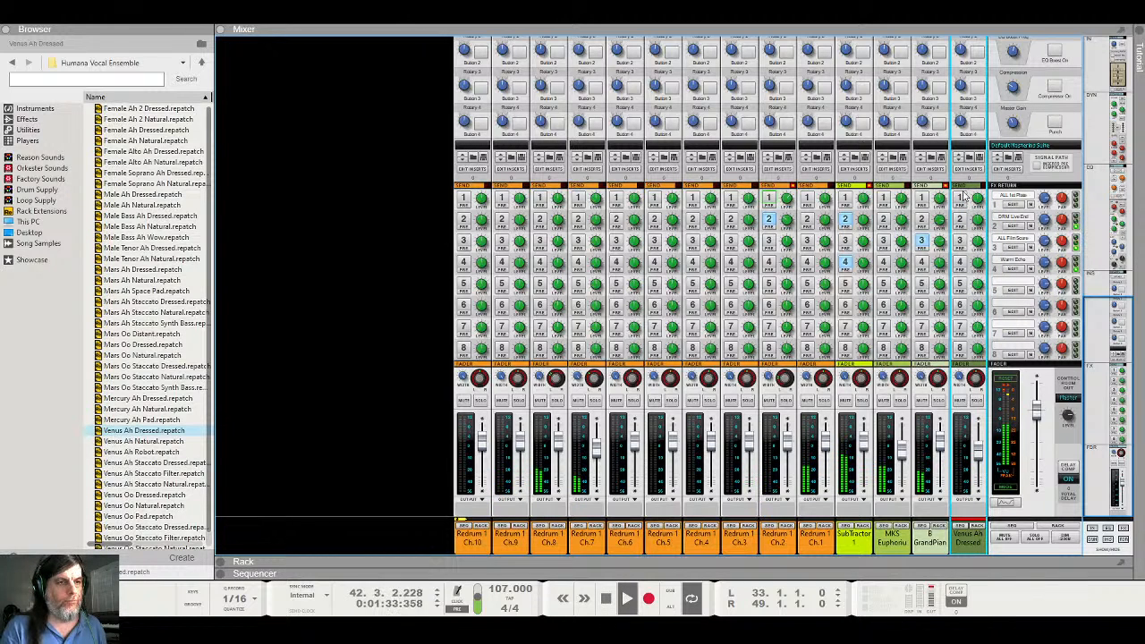
pyautogui.click(958, 198)
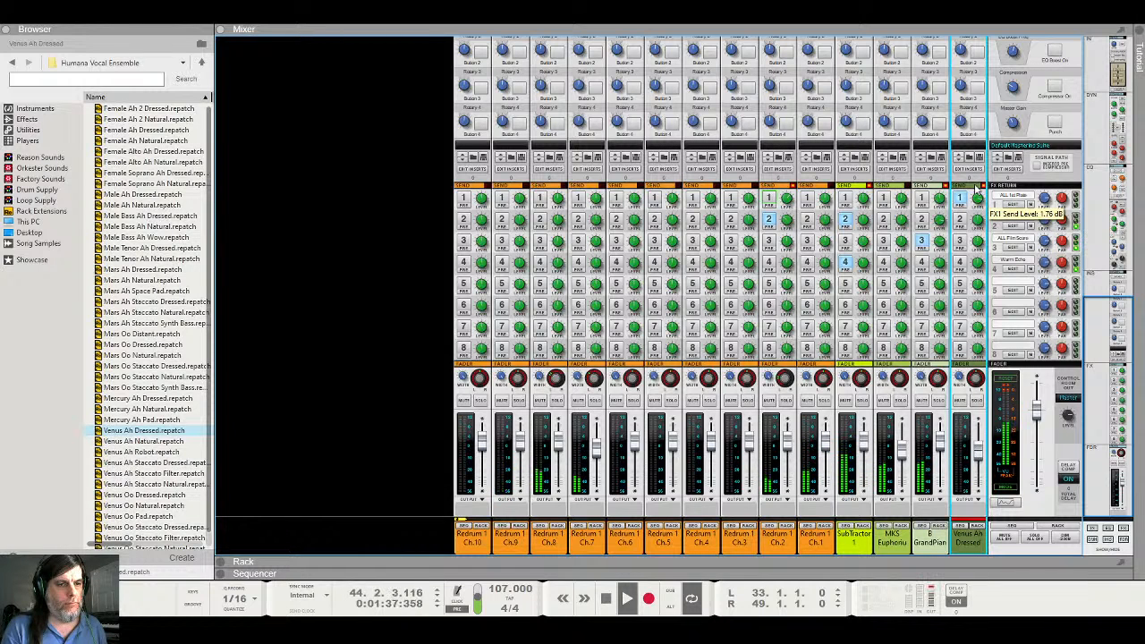
pyautogui.press('space')
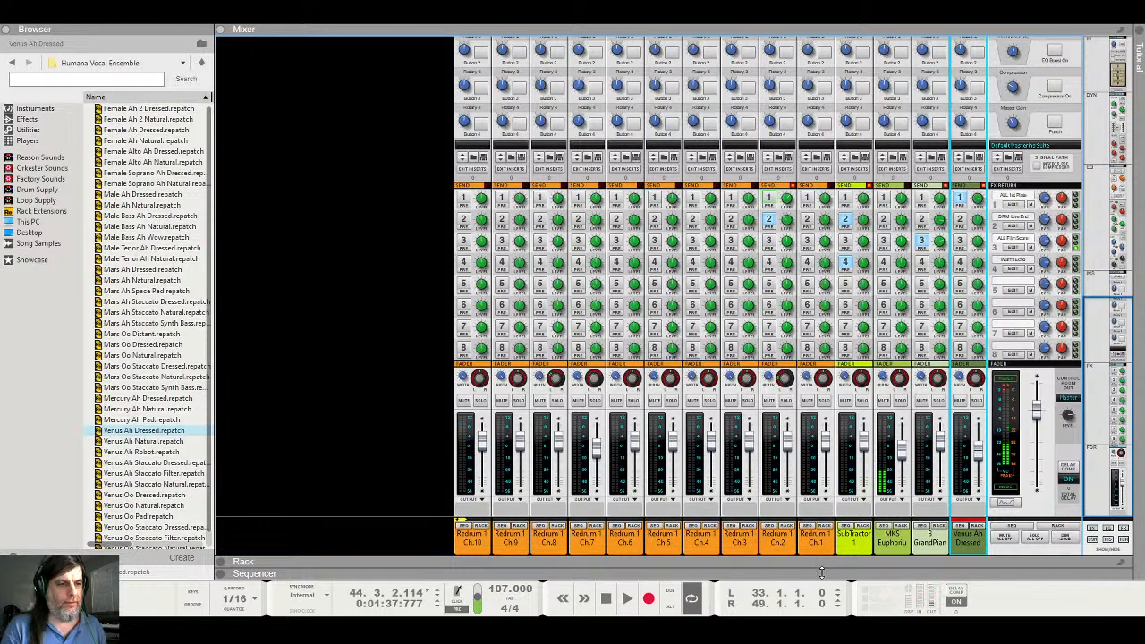
# Play from bar 25, solo the Venus Ah Dressed channel while raising its FX send 1 to about 6.23 dB, then unsolo it
pyautogui.moveTo(821, 573); pyautogui.dragTo(606, 40)
pyautogui.click(502, 98)
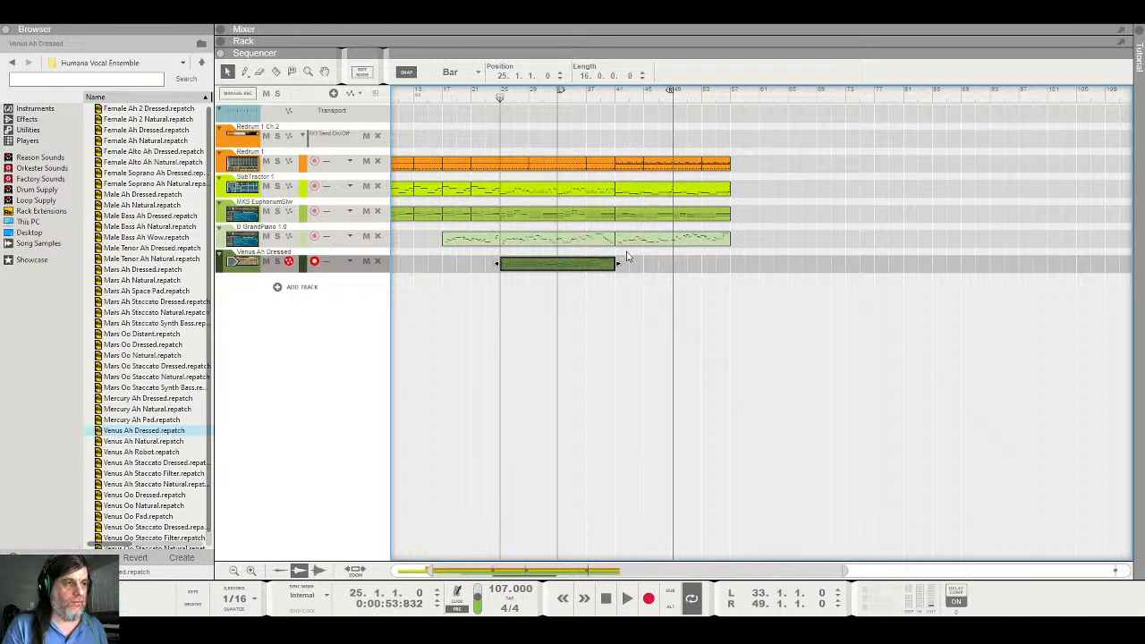
pyautogui.press('space')
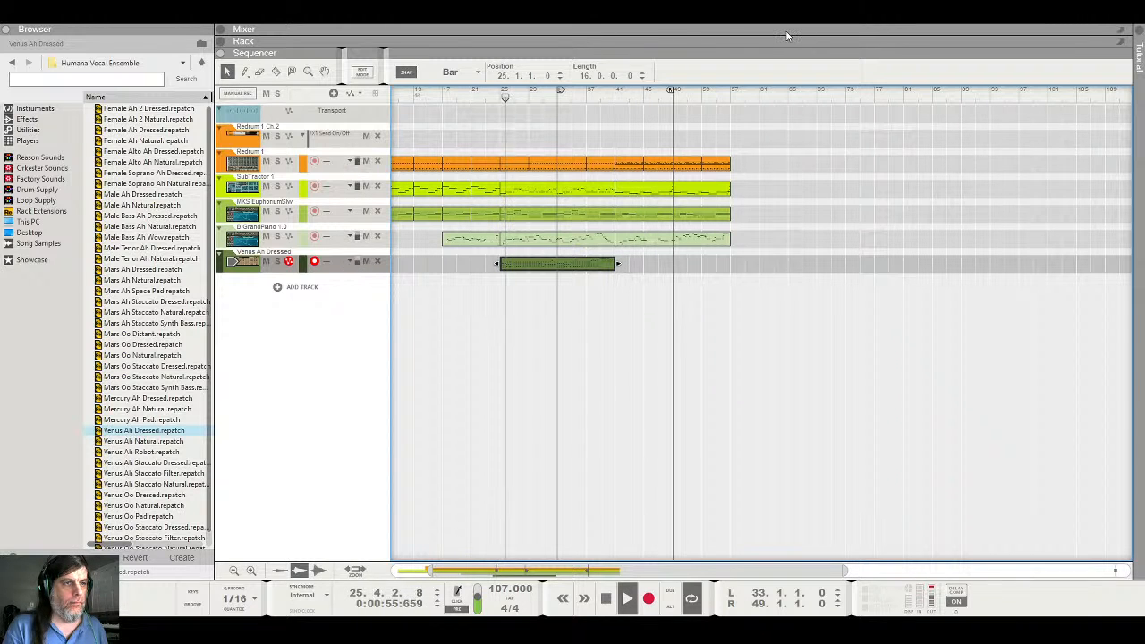
pyautogui.press('F5')
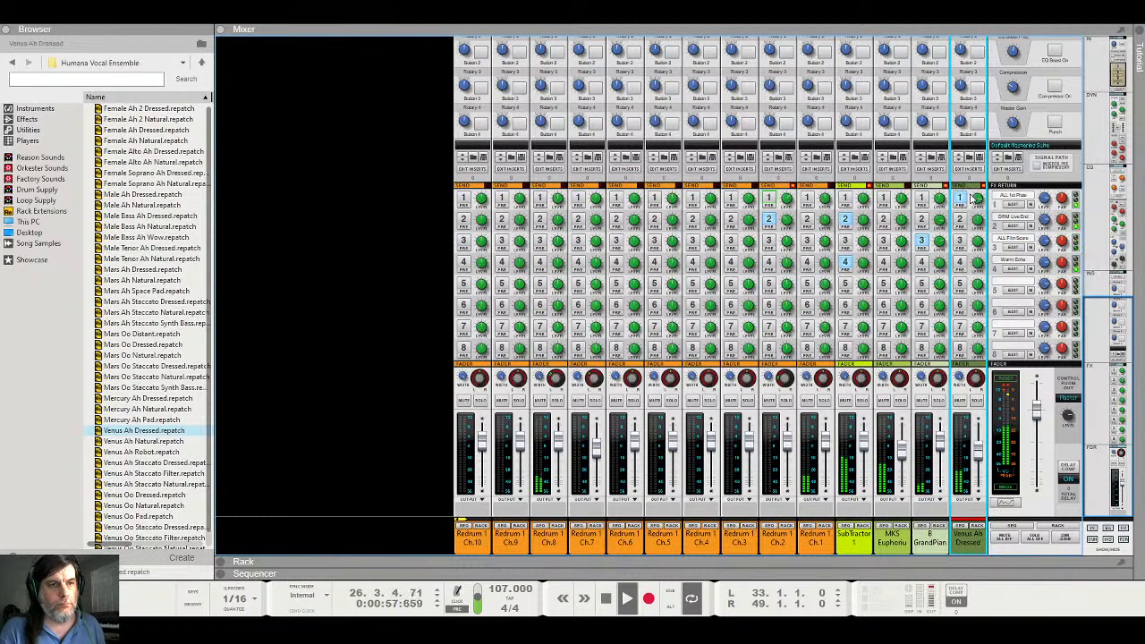
pyautogui.click(976, 399)
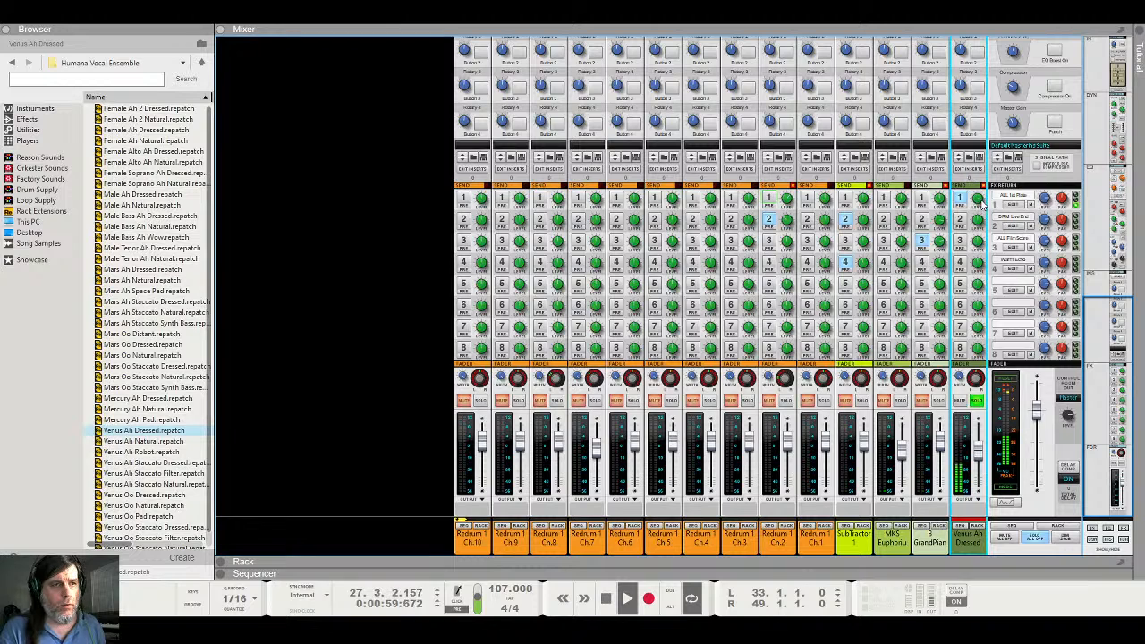
pyautogui.moveTo(980, 200)
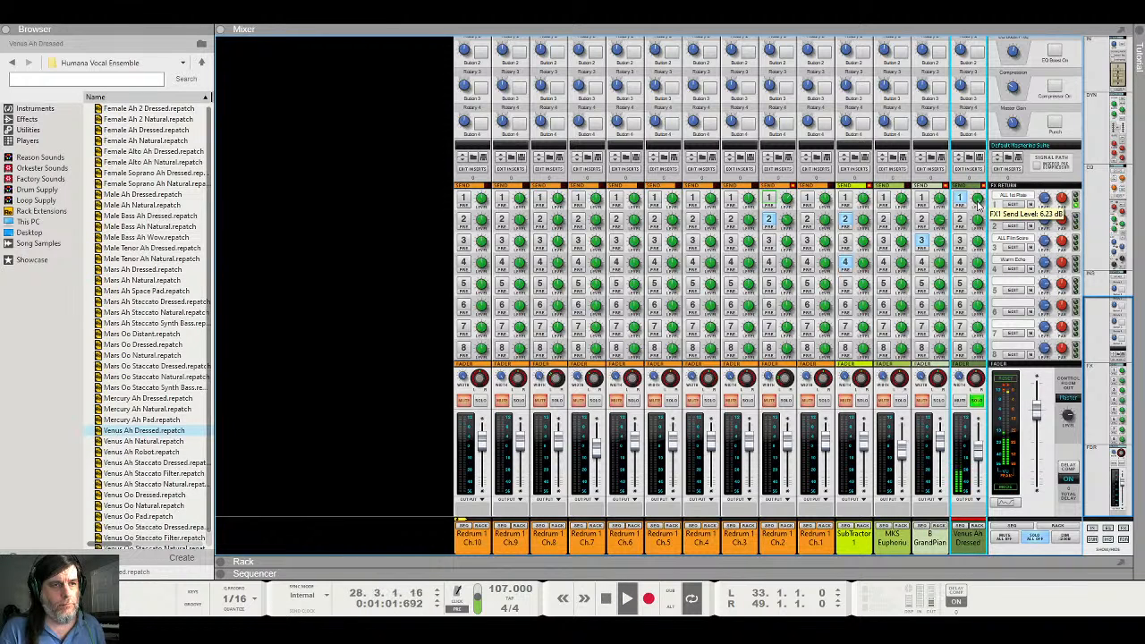
pyautogui.click(977, 400)
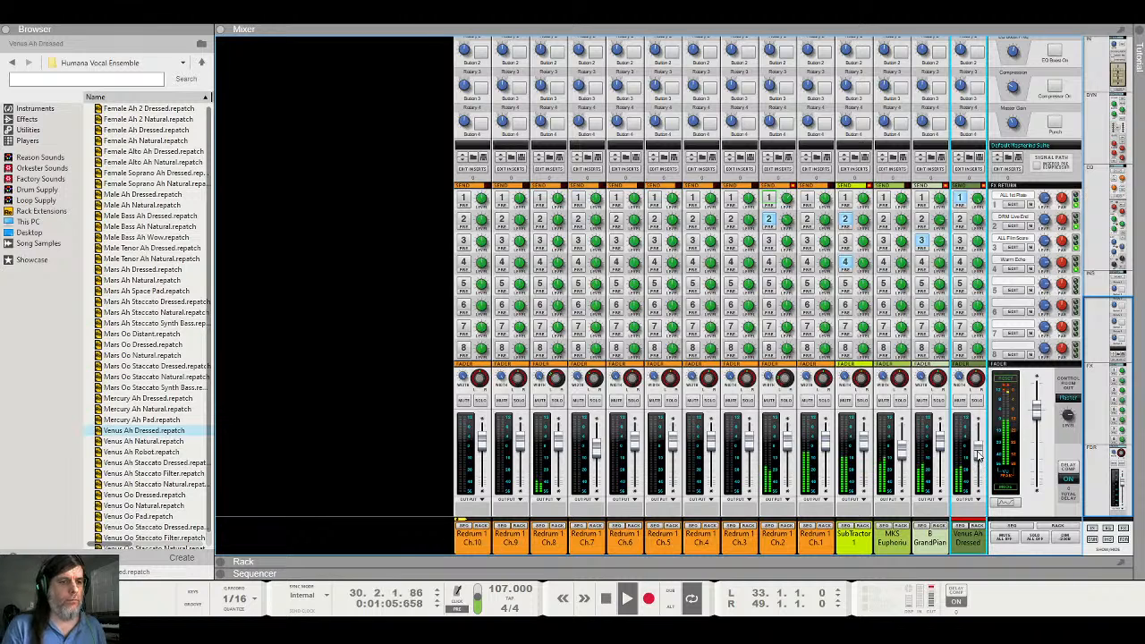
pyautogui.moveTo(978, 457)
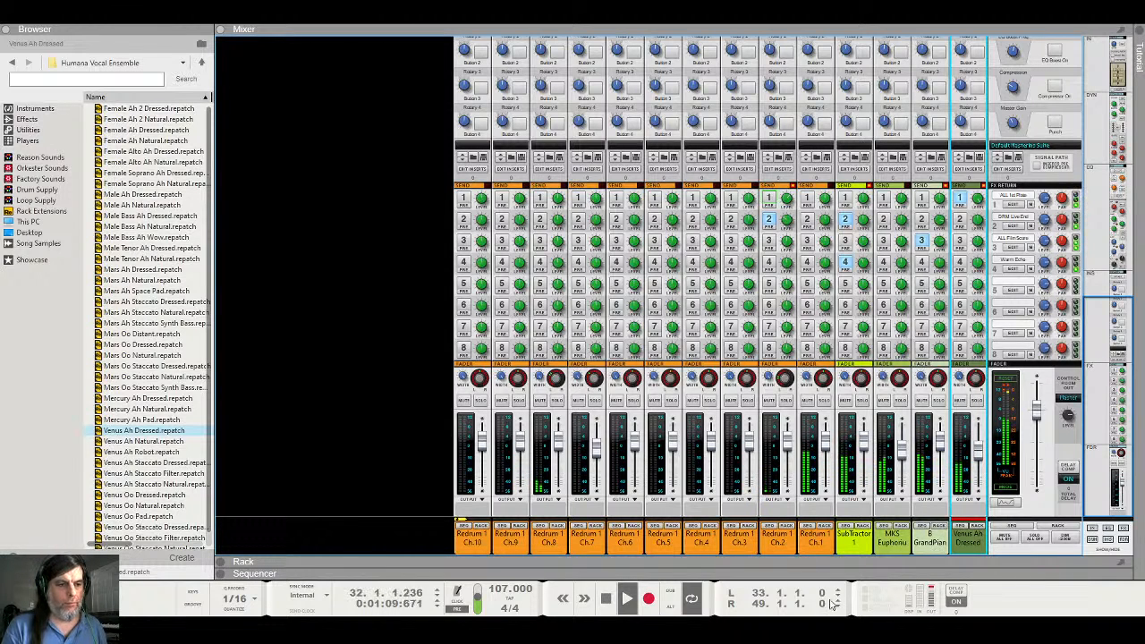
pyautogui.click(831, 573)
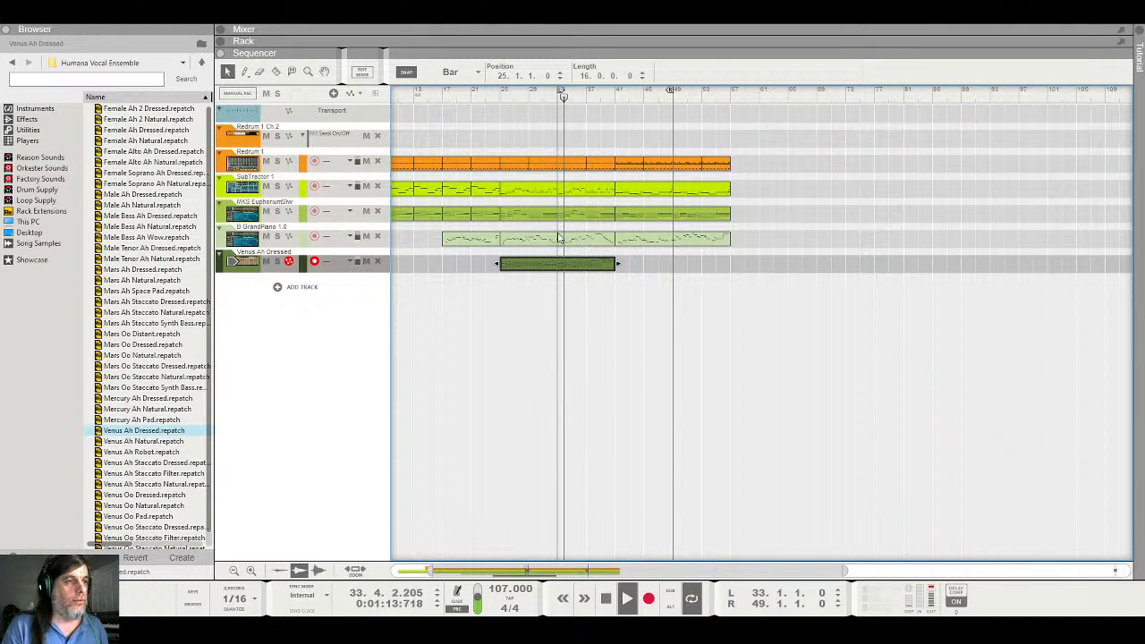
# Play the vocal clip from bar 29 and correct the wrong low note at the start of bar 31 to G#3
pyautogui.press('space')
pyautogui.click(529, 93)
pyautogui.press('space')
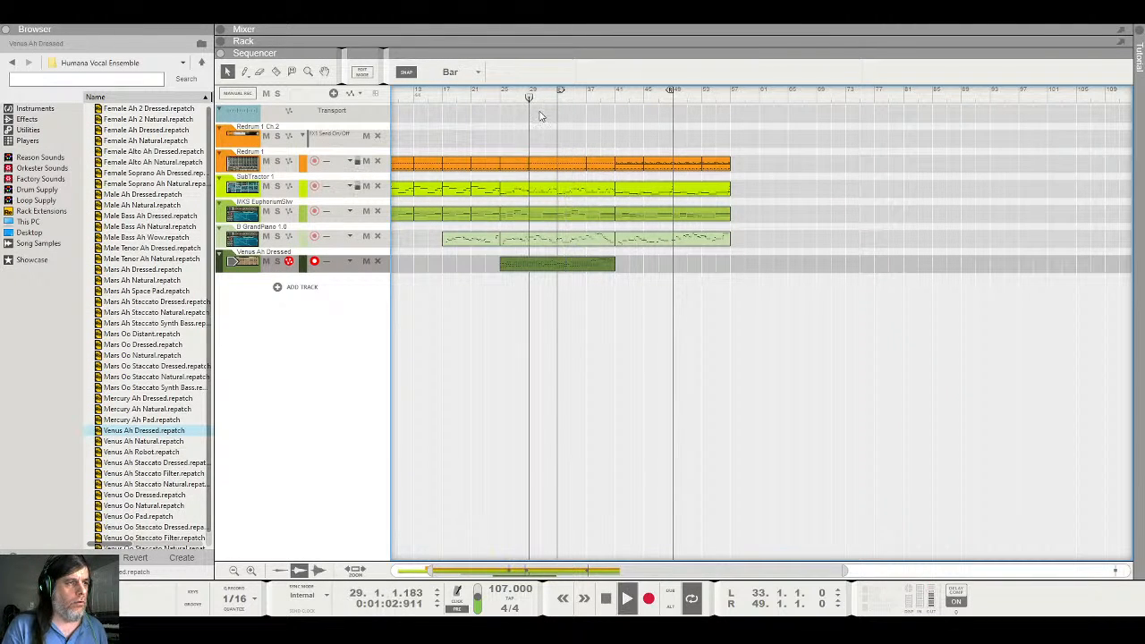
pyautogui.doubleClick(549, 261)
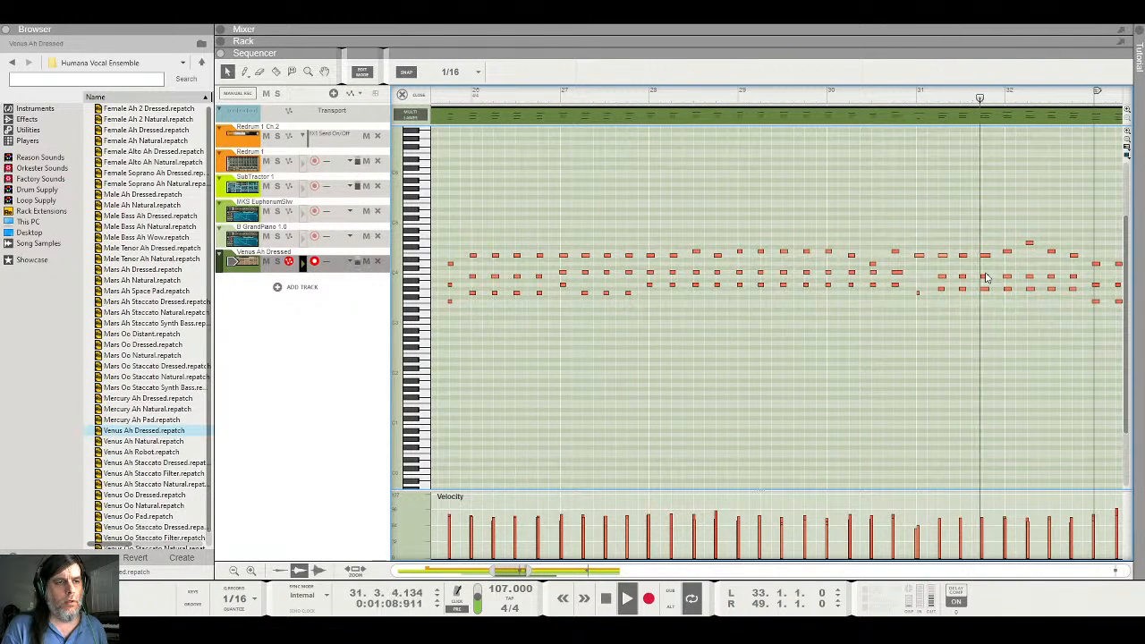
pyautogui.press('space')
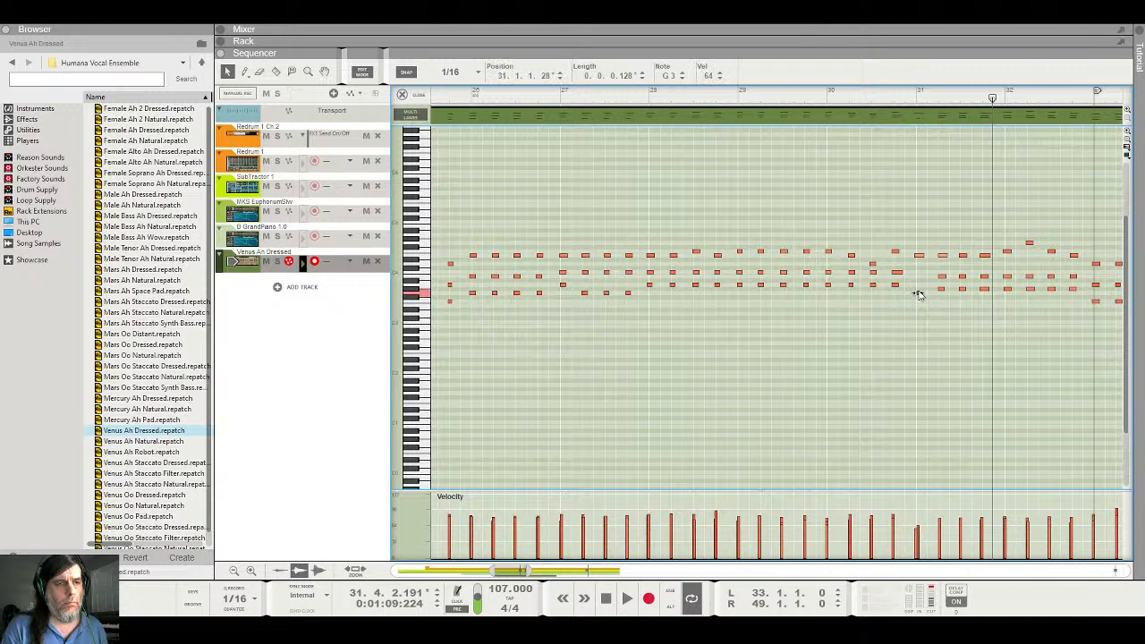
pyautogui.click(917, 294)
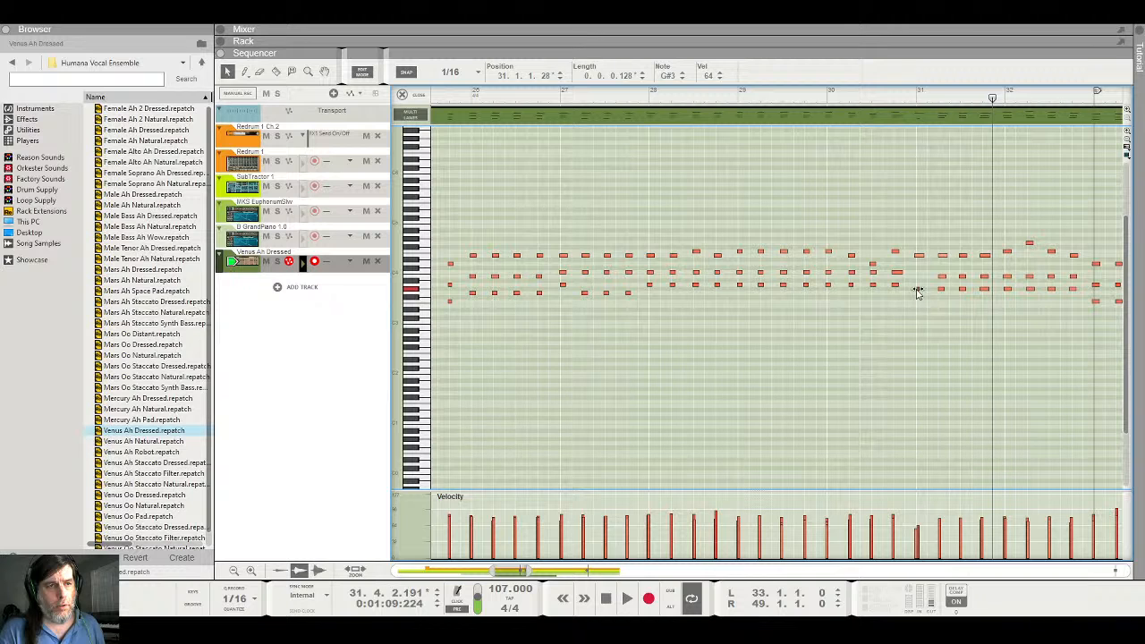
pyautogui.click(407, 94)
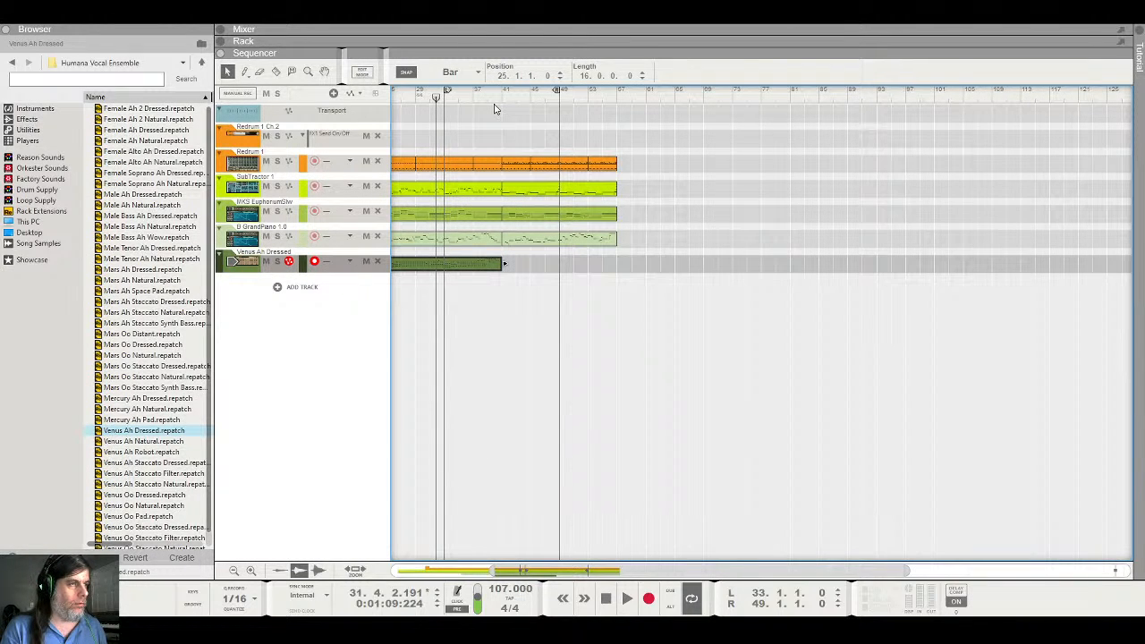
# Play on past the end of the vocal clip and move the right loop locator to bar 58
pyautogui.press('space')
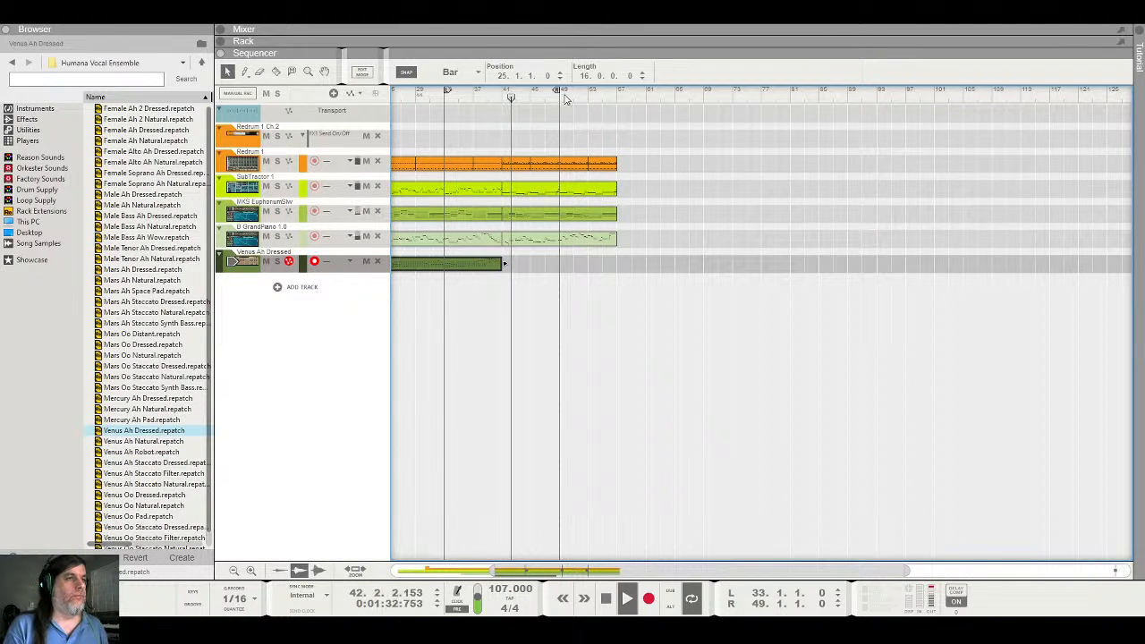
pyautogui.moveTo(564, 95); pyautogui.dragTo(622, 93)
pyautogui.press('space')
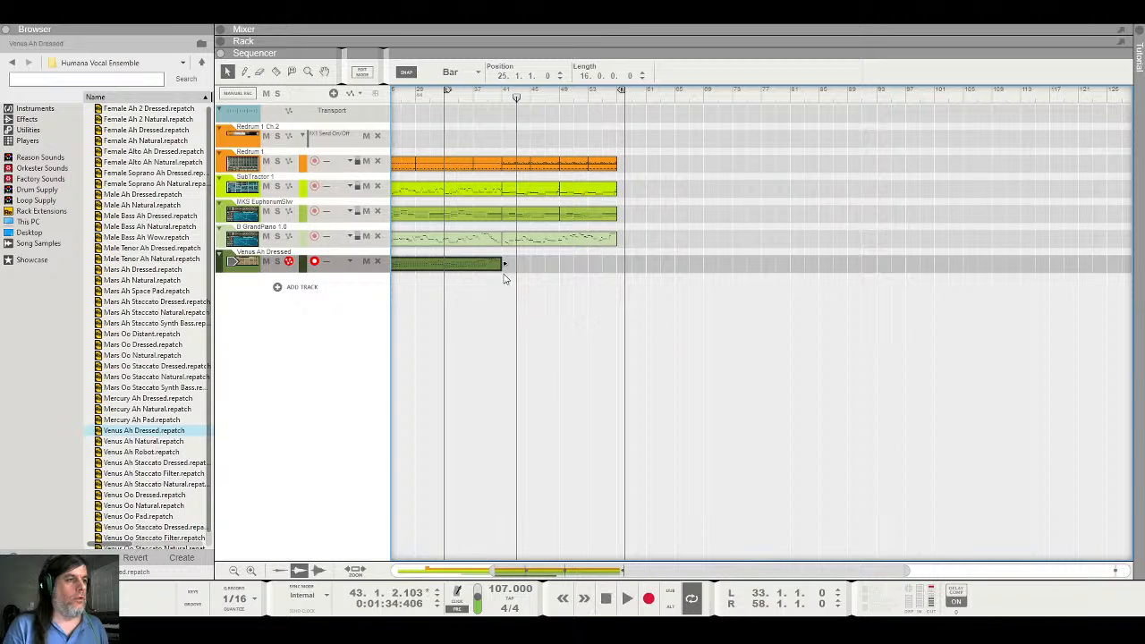
# Duplicate the Venus Ah Dressed track with its device and delete the copied clip from the new track
pyautogui.click(255, 262)
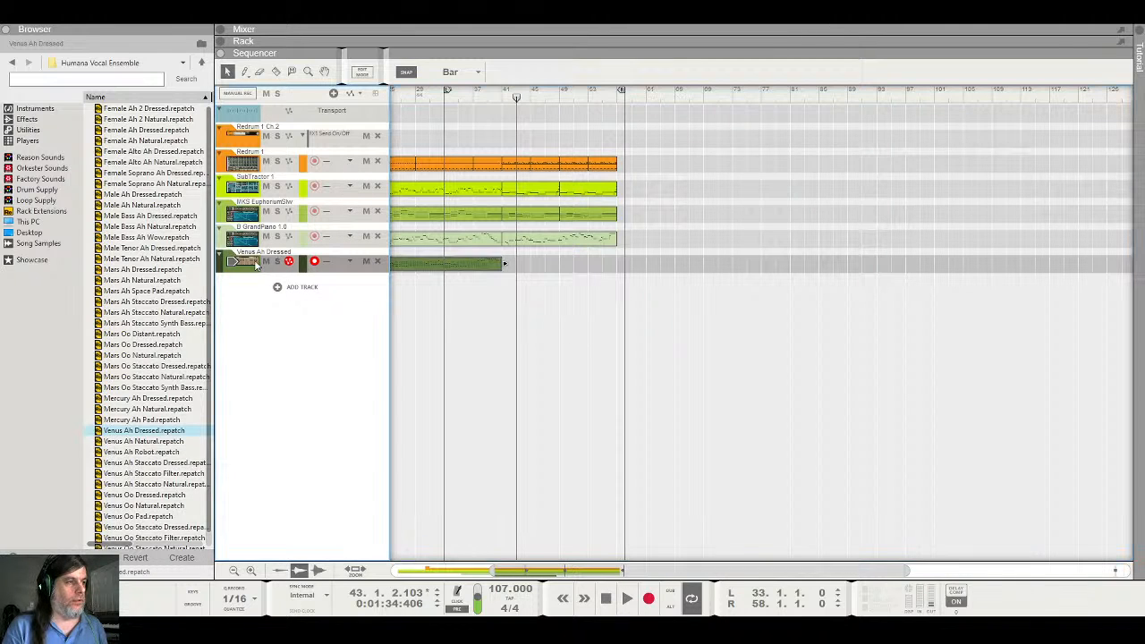
pyautogui.hotkey('ctrl', 'd')
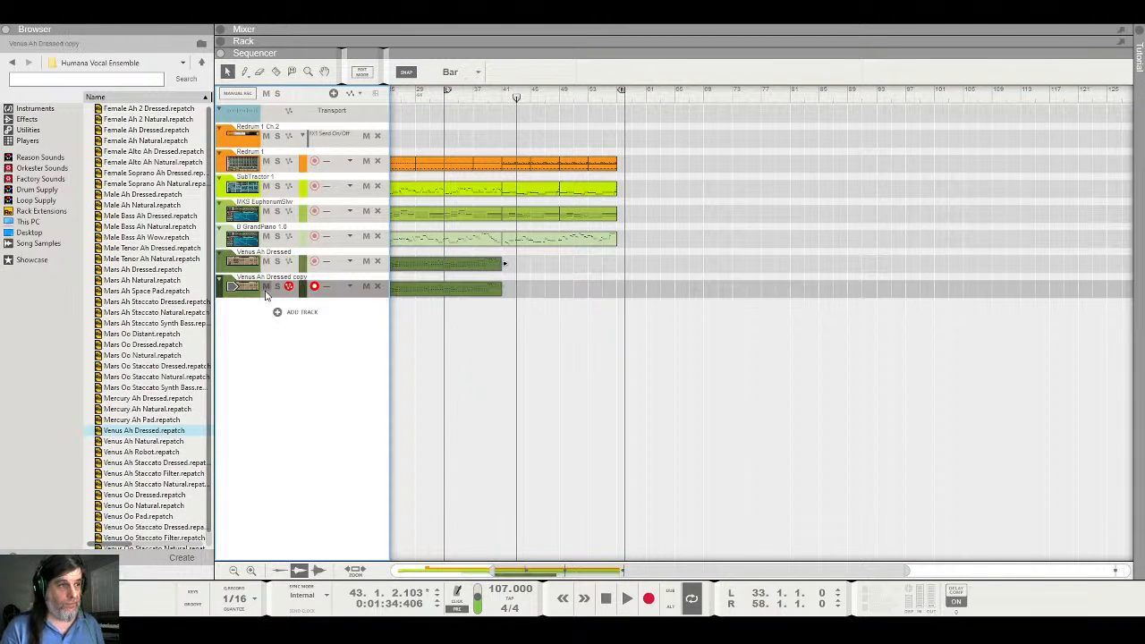
pyautogui.click(470, 296)
pyautogui.press('Delete')
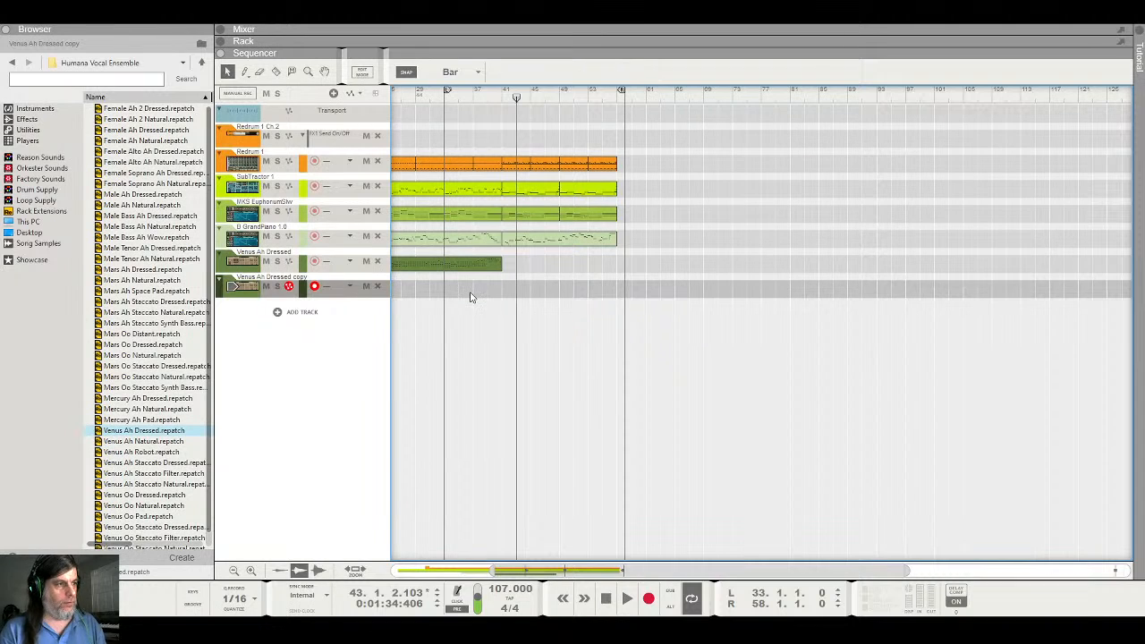
# Load the Venus Oo Natural patch into the duplicated Humana device
pyautogui.doubleClick(631, 42)
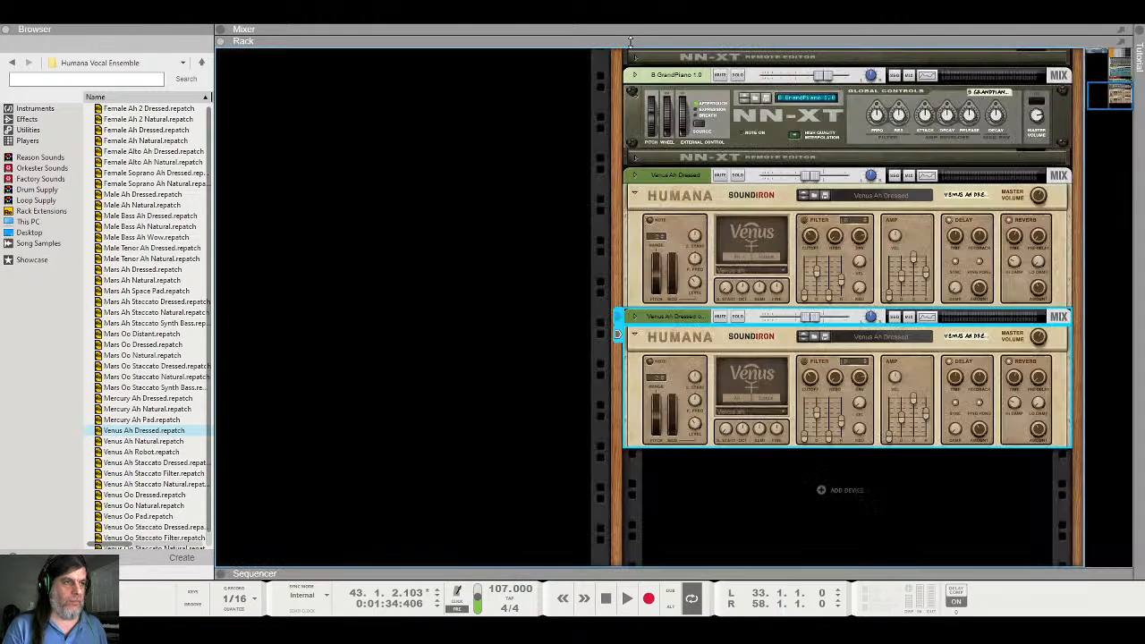
pyautogui.click(815, 338)
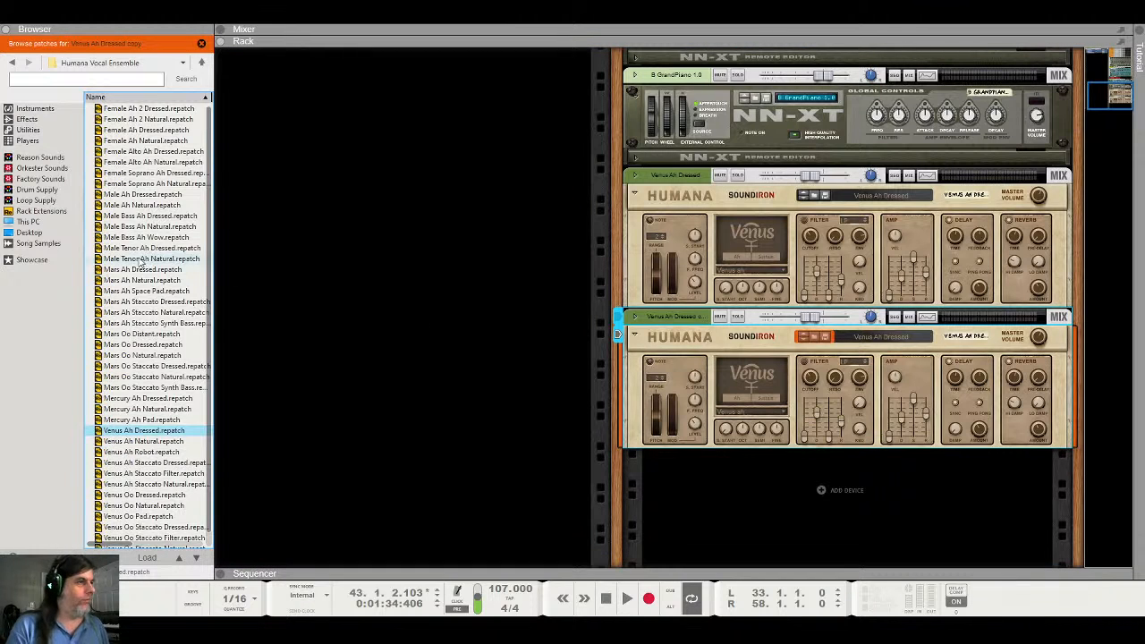
pyautogui.scroll(-1, 156, 434)
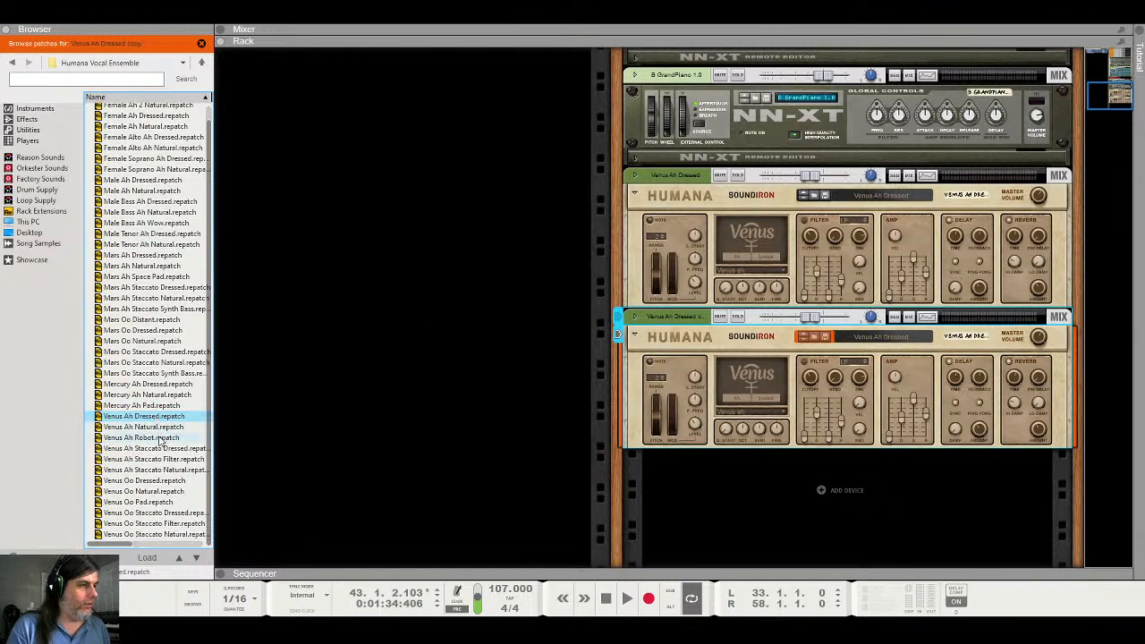
pyautogui.click(156, 491)
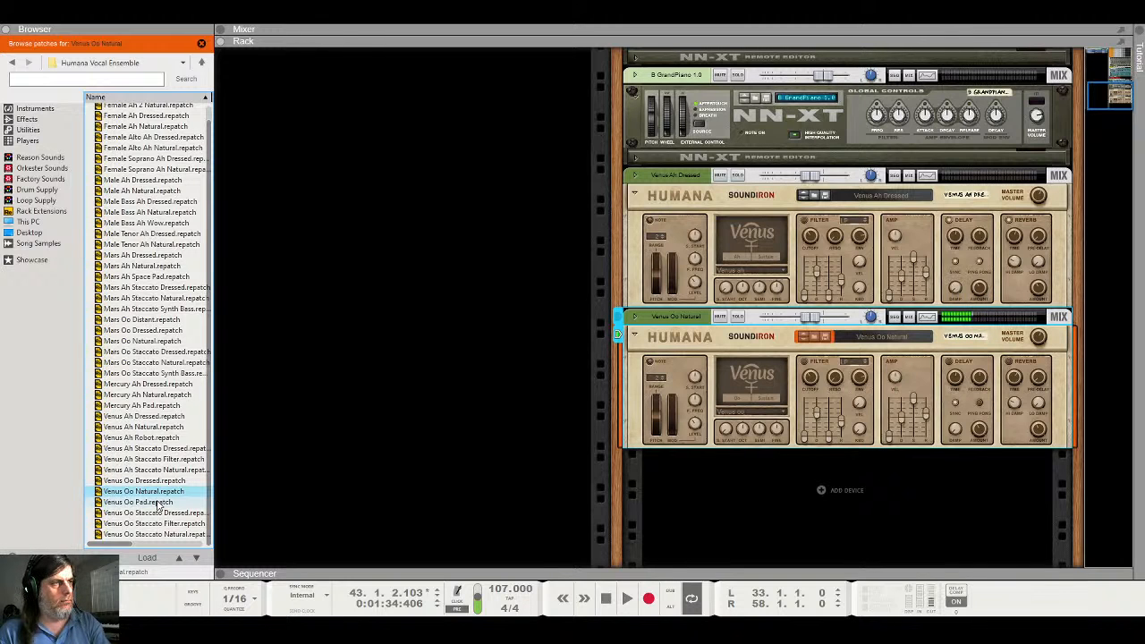
# Return to the arrangement and rehearse the Venus Oo Natural part against playback from bar 41
pyautogui.click(291, 573)
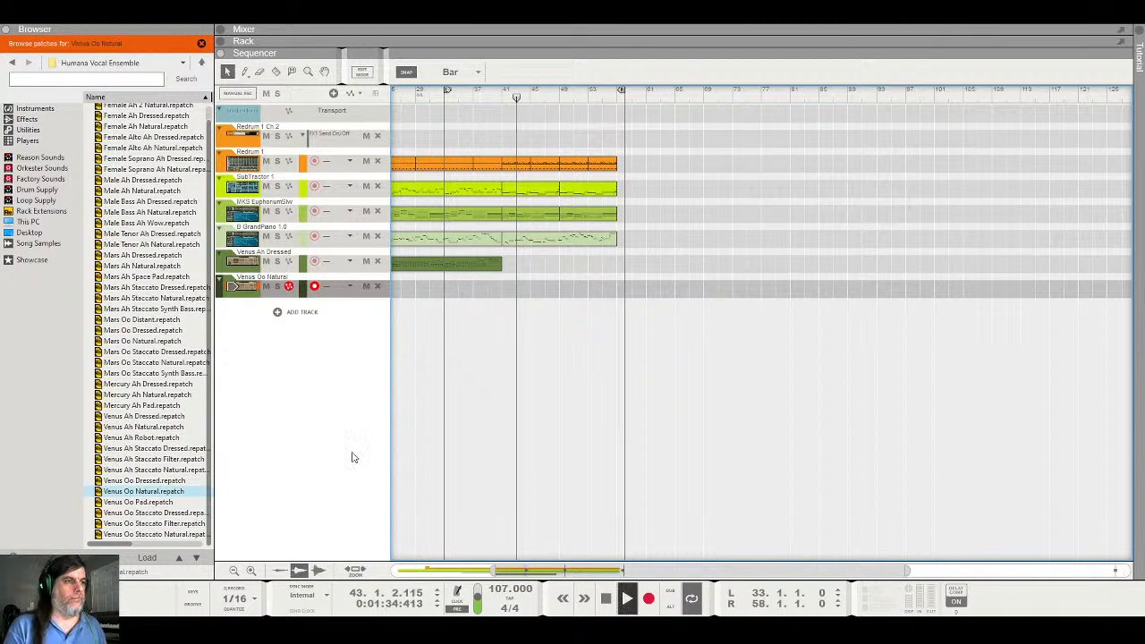
pyautogui.click(502, 99)
pyautogui.press('space')
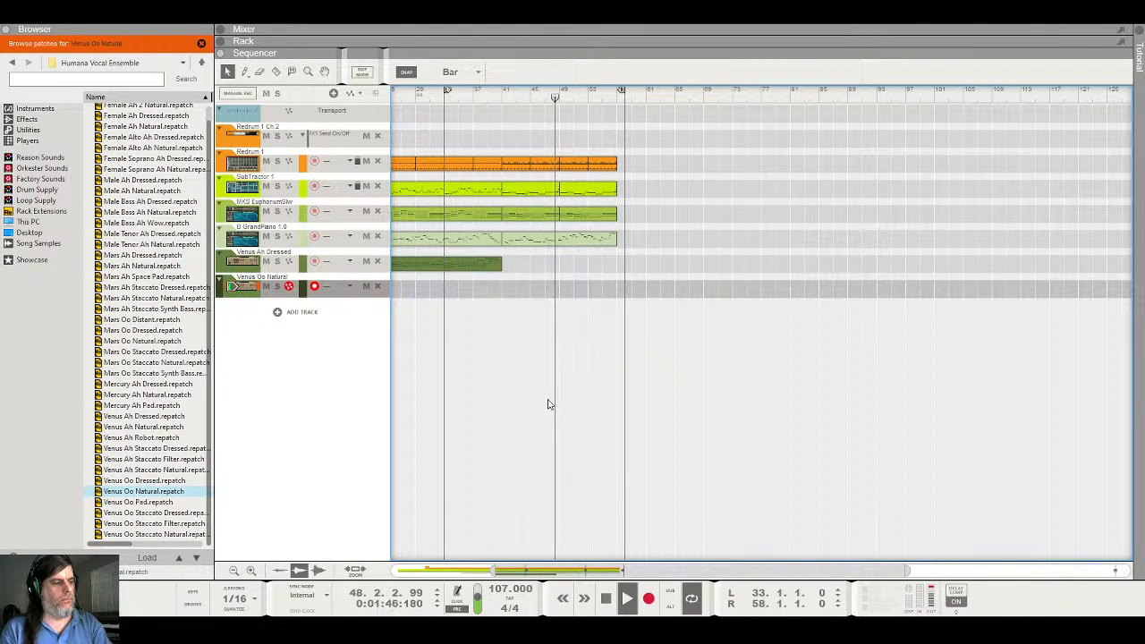
pyautogui.press('space')
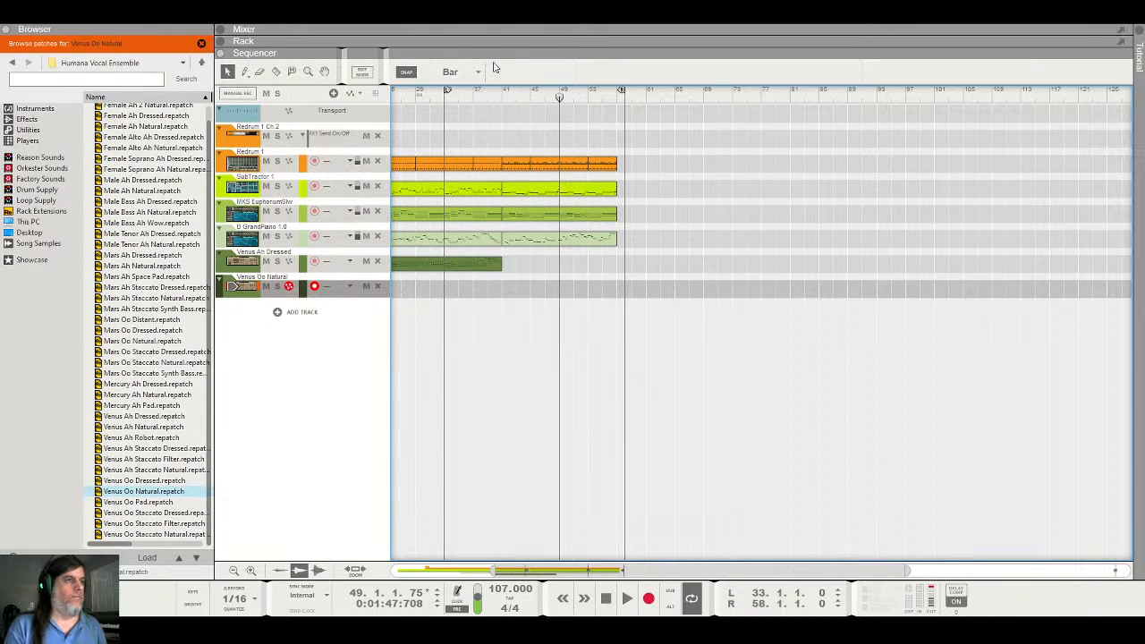
pyautogui.click(502, 95)
pyautogui.click(649, 599)
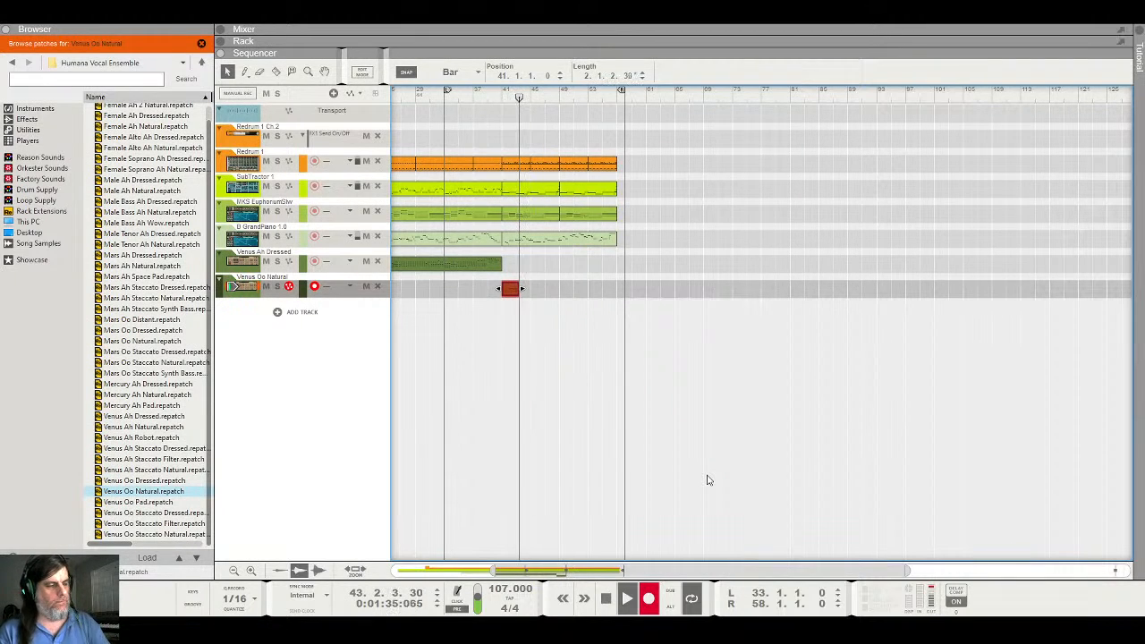
pyautogui.press('space')
pyautogui.press('Delete')
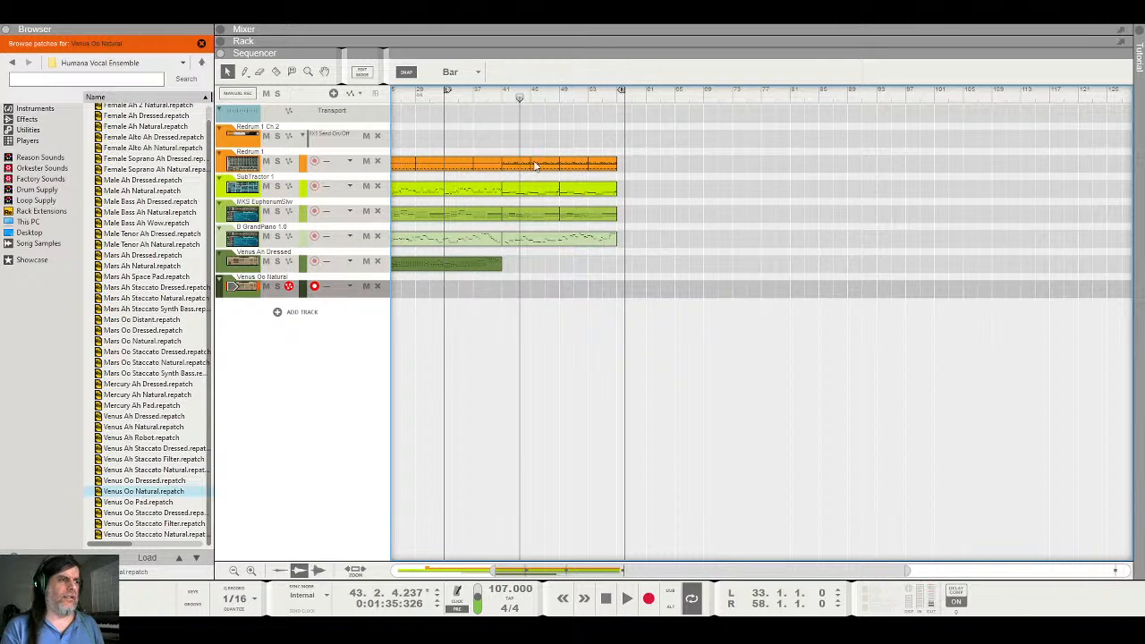
# Record the Venus Oo Natural part from bar 41 to the end of the existing clips at bar 57
pyautogui.click(510, 103)
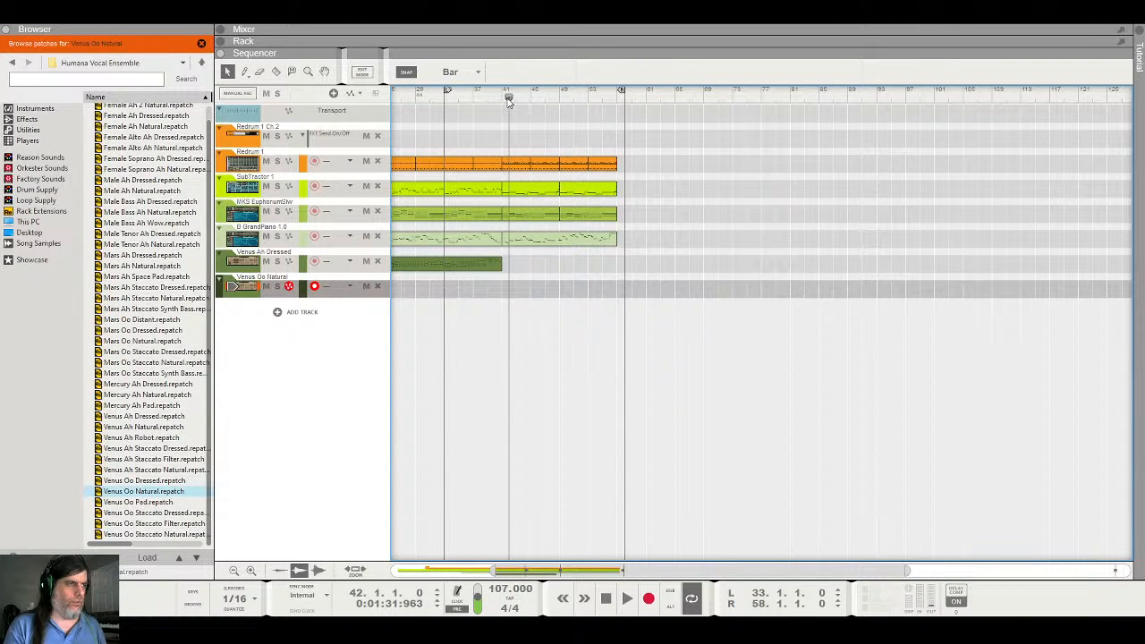
pyautogui.moveTo(508, 101); pyautogui.dragTo(501, 103)
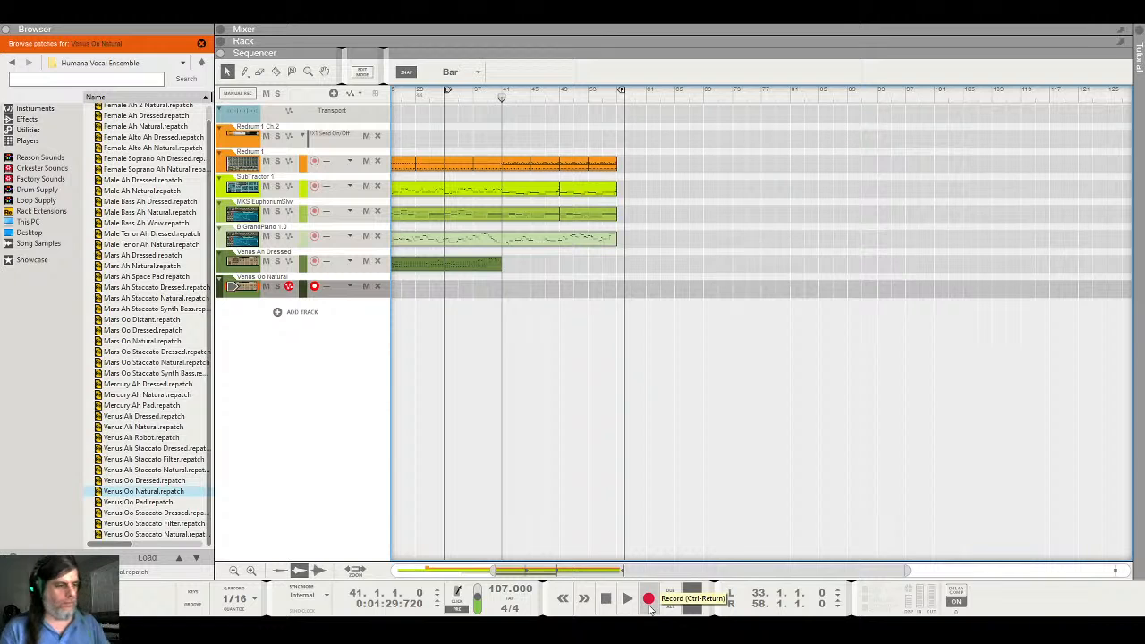
pyautogui.click(650, 605)
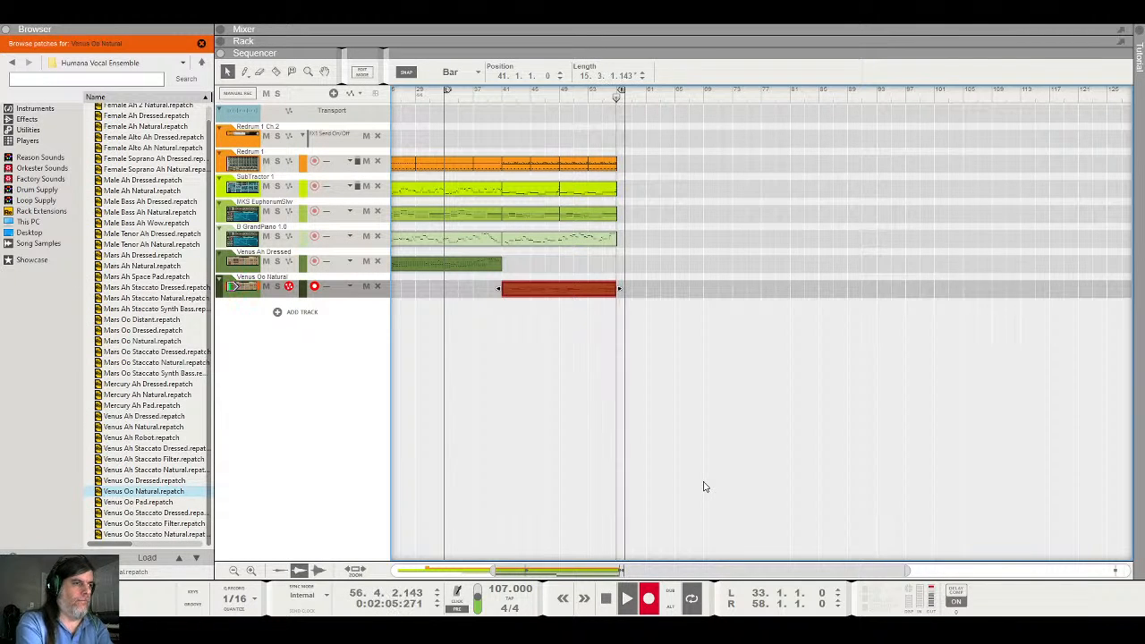
pyautogui.press('space')
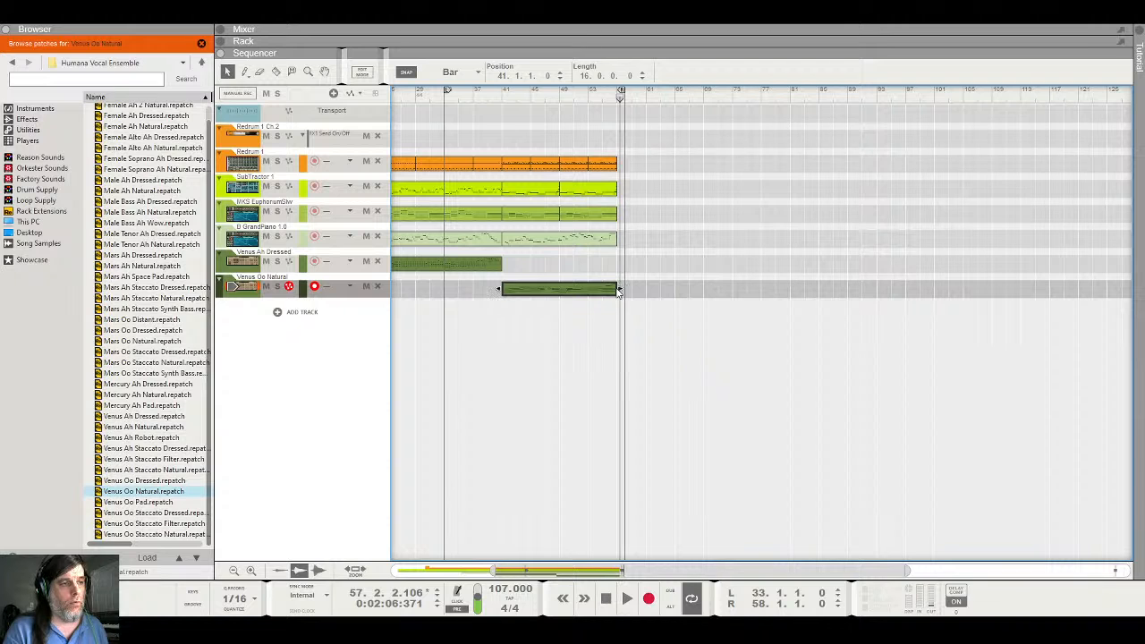
# Play back the recorded Venus Oo Natural clip from its start and from several points within it
pyautogui.click(503, 93)
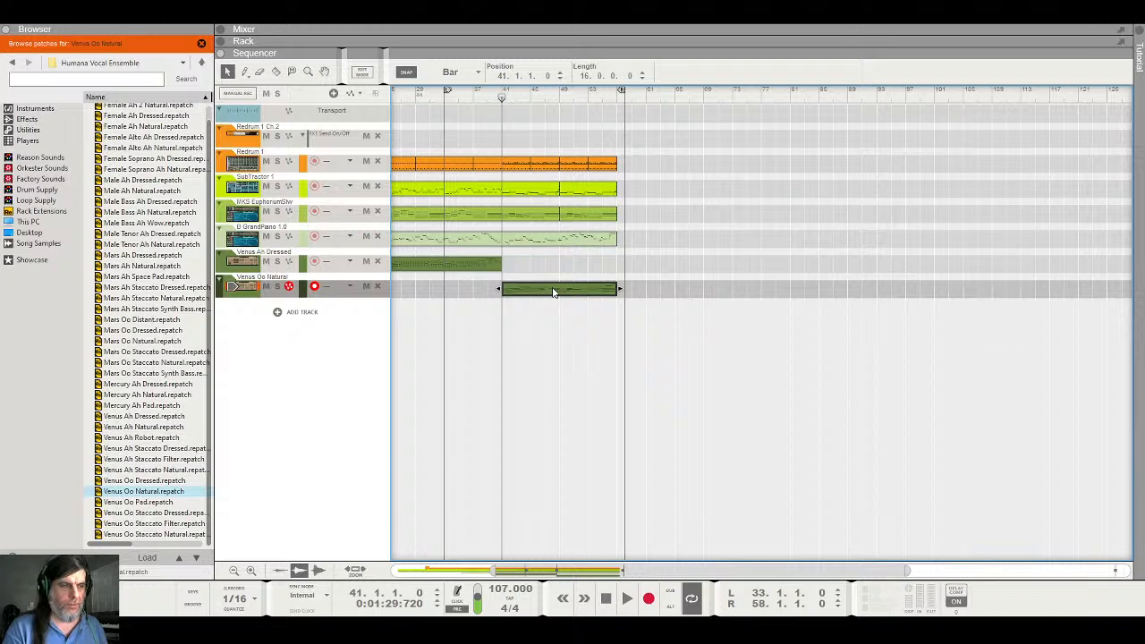
pyautogui.press('space')
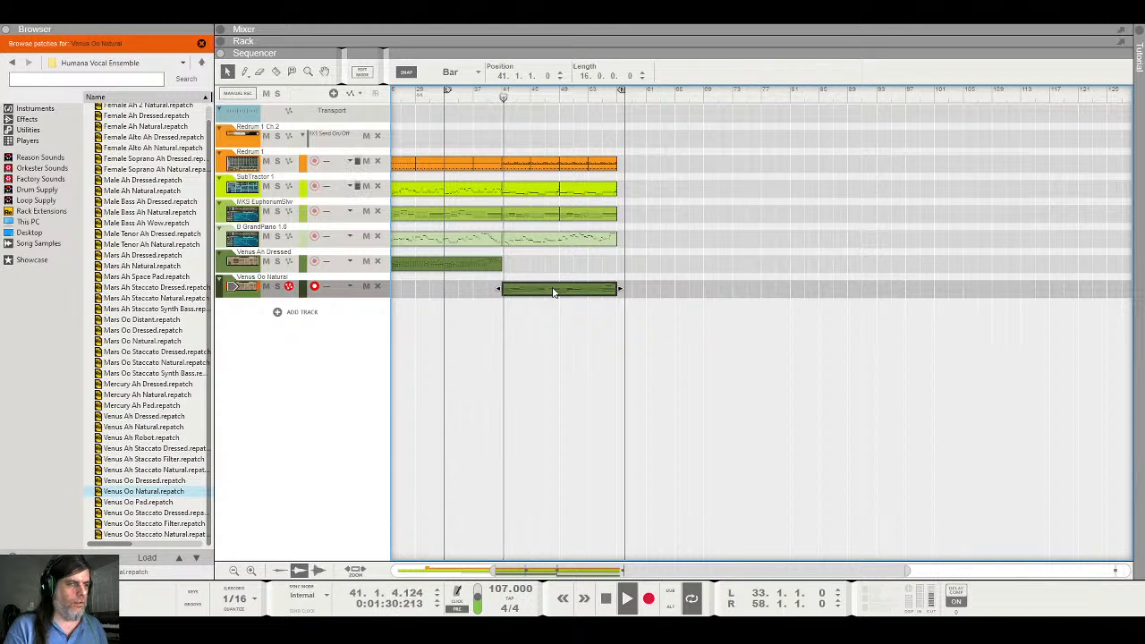
pyautogui.click(554, 97)
pyautogui.press('space')
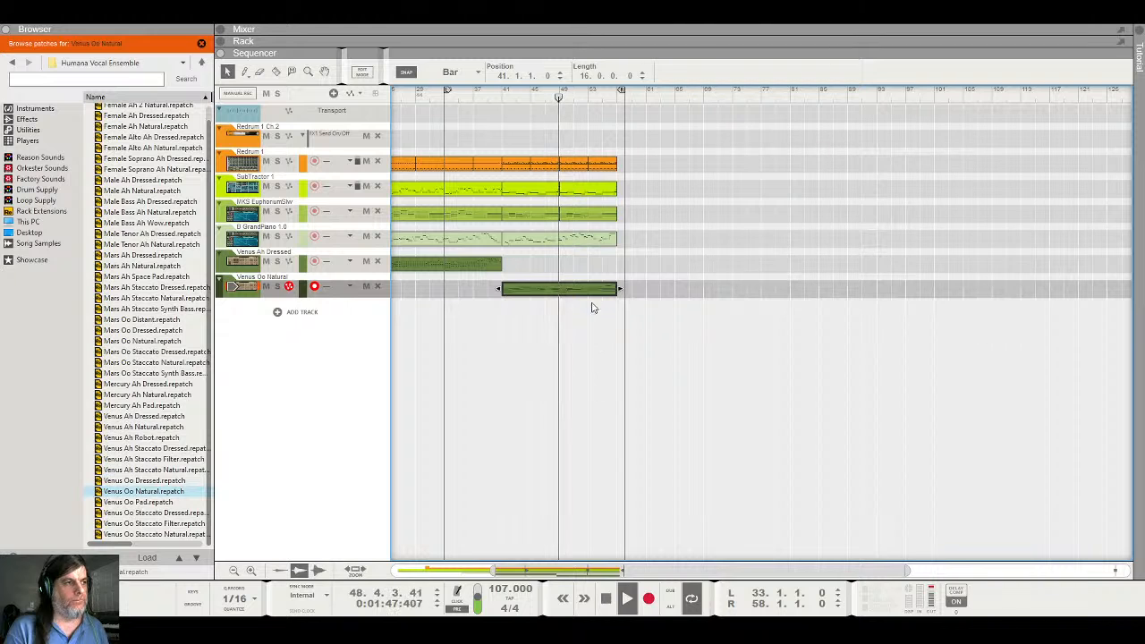
pyautogui.press('space')
pyautogui.click(537, 104)
pyautogui.press('space')
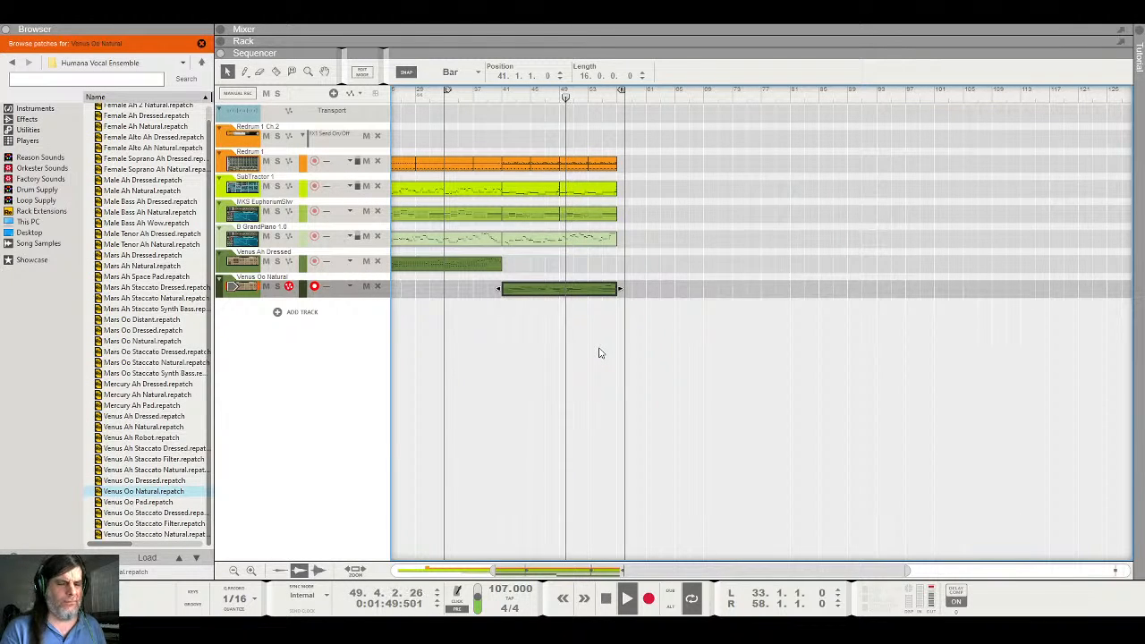
pyautogui.press('space')
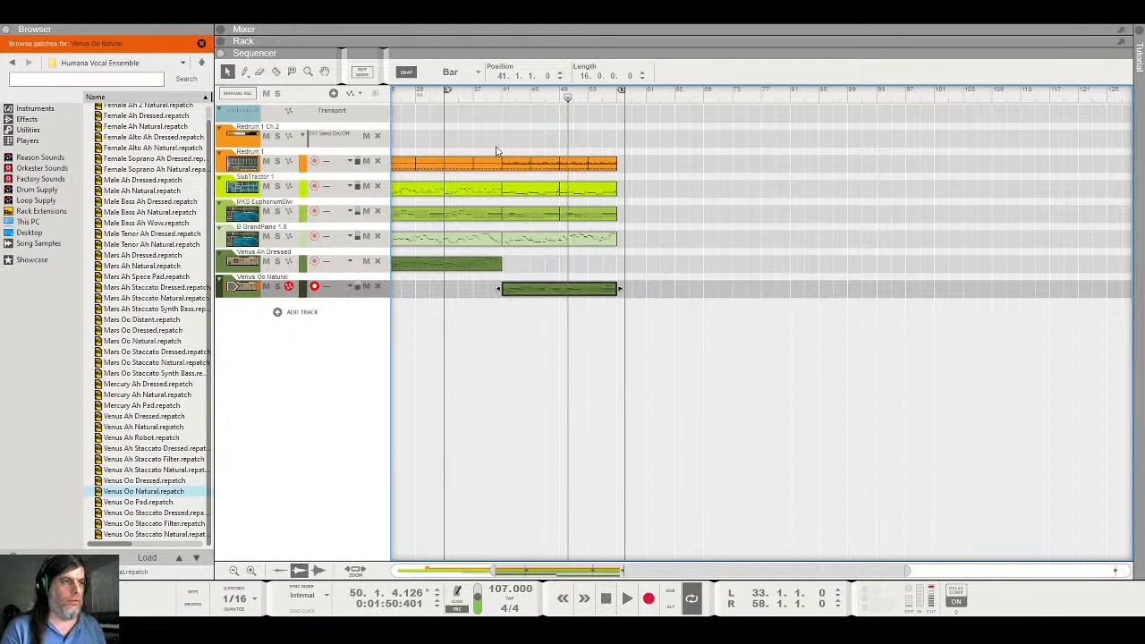
pyautogui.click(501, 96)
pyautogui.press('space')
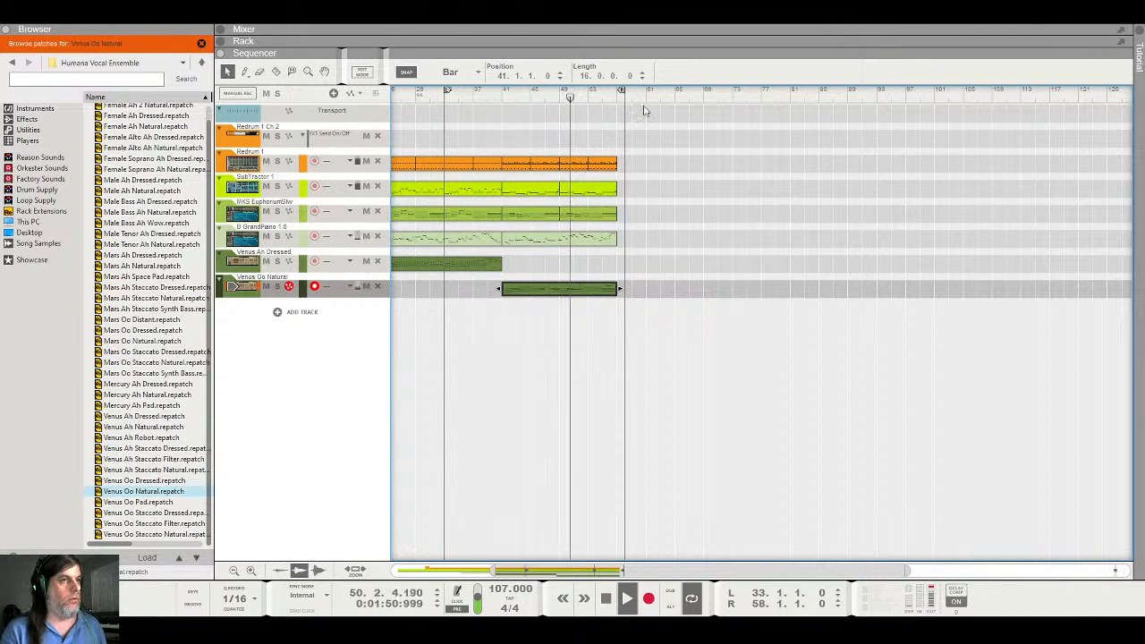
# Set the Venus Oo Natural channel level to -7.38 dB during playback, check the mixer, and return the stopped song to bar 1
pyautogui.press('F6')
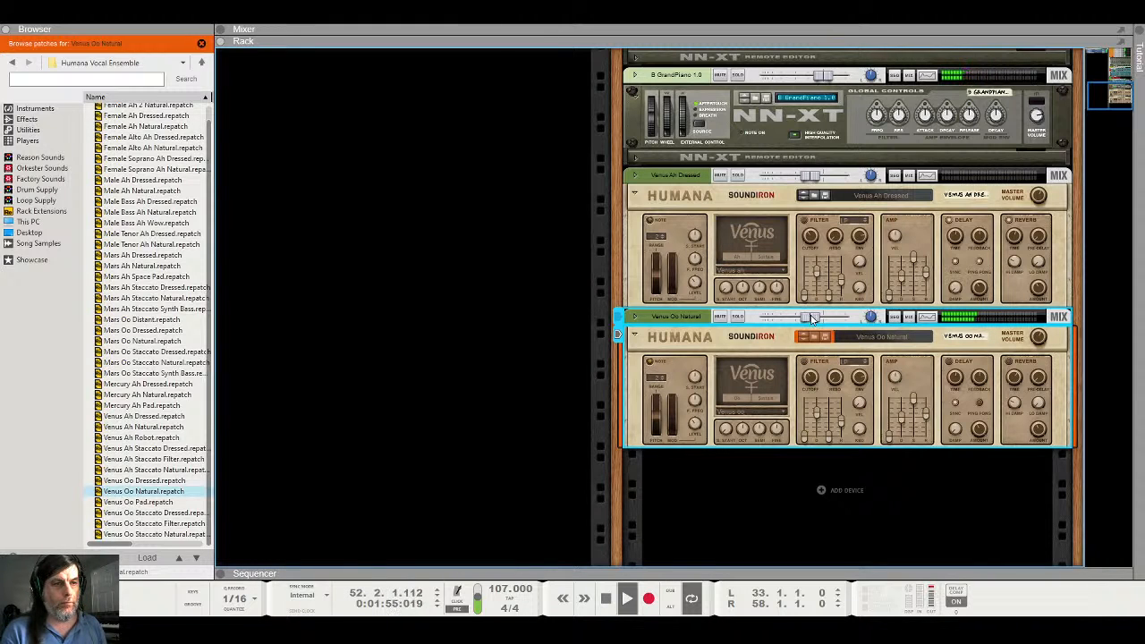
pyautogui.moveTo(813, 319); pyautogui.dragTo(808, 320)
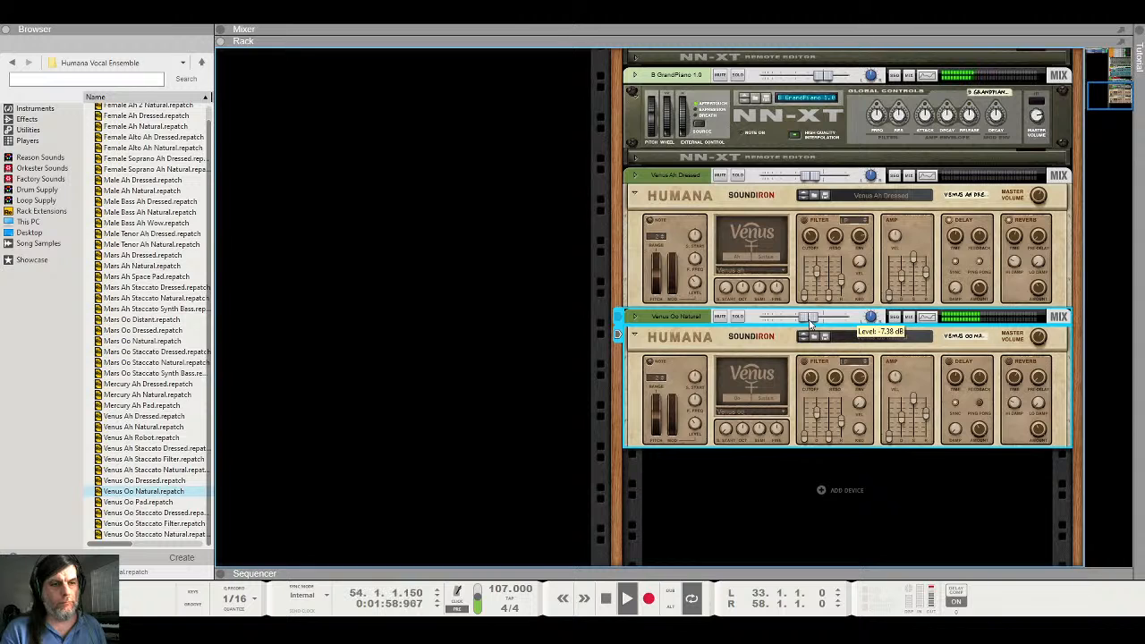
pyautogui.click(733, 33)
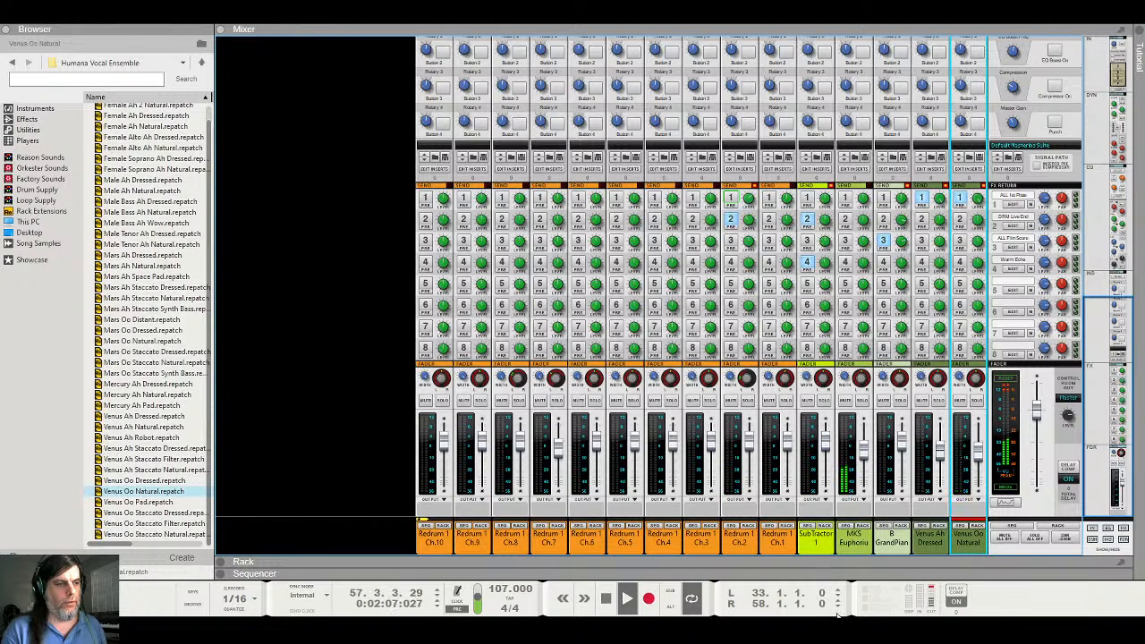
pyautogui.click(851, 568)
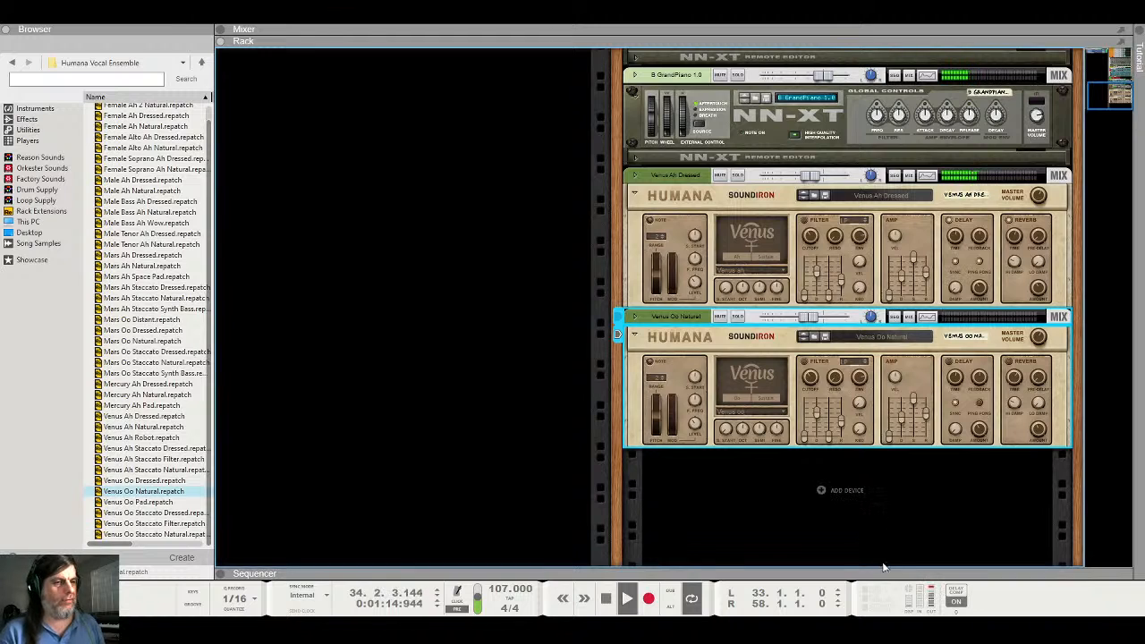
pyautogui.click(886, 570)
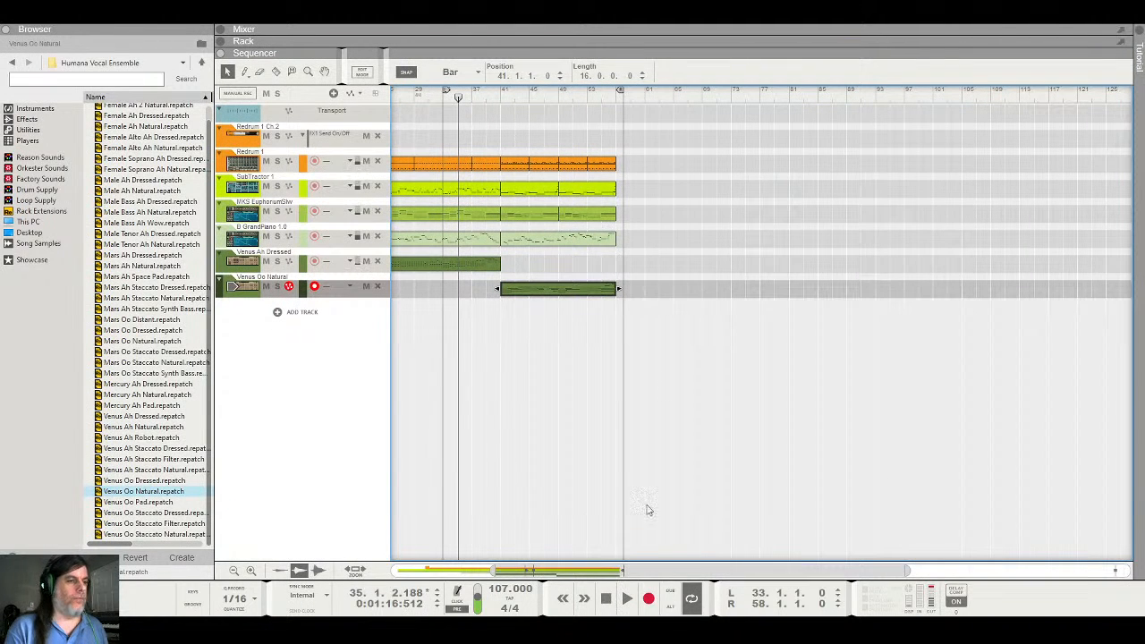
pyautogui.click(600, 605)
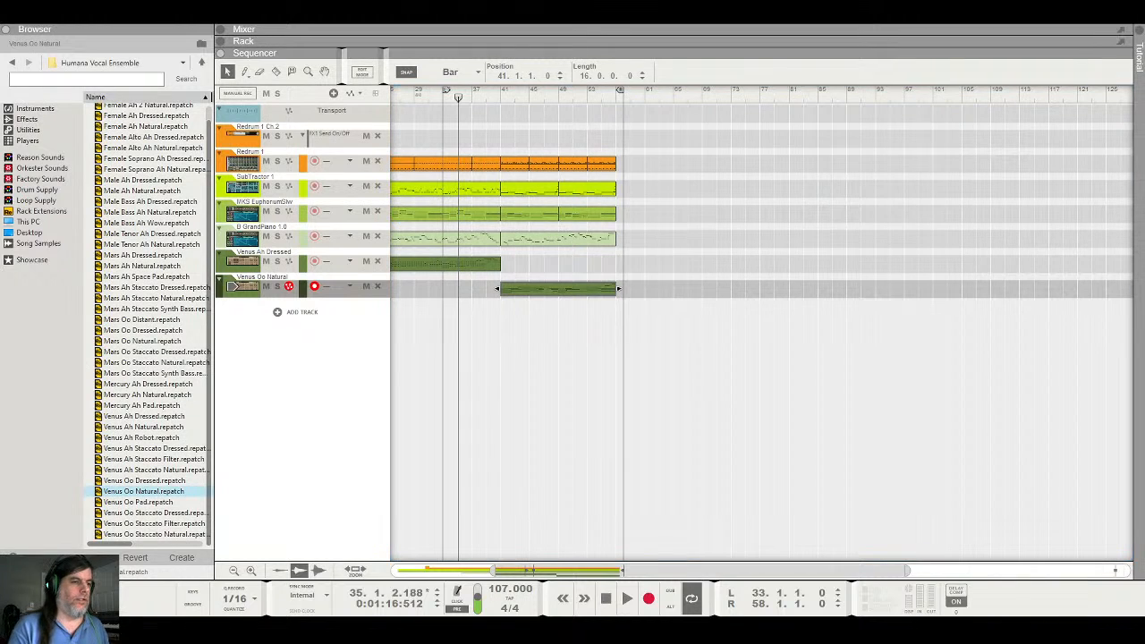
pyautogui.click(605, 598)
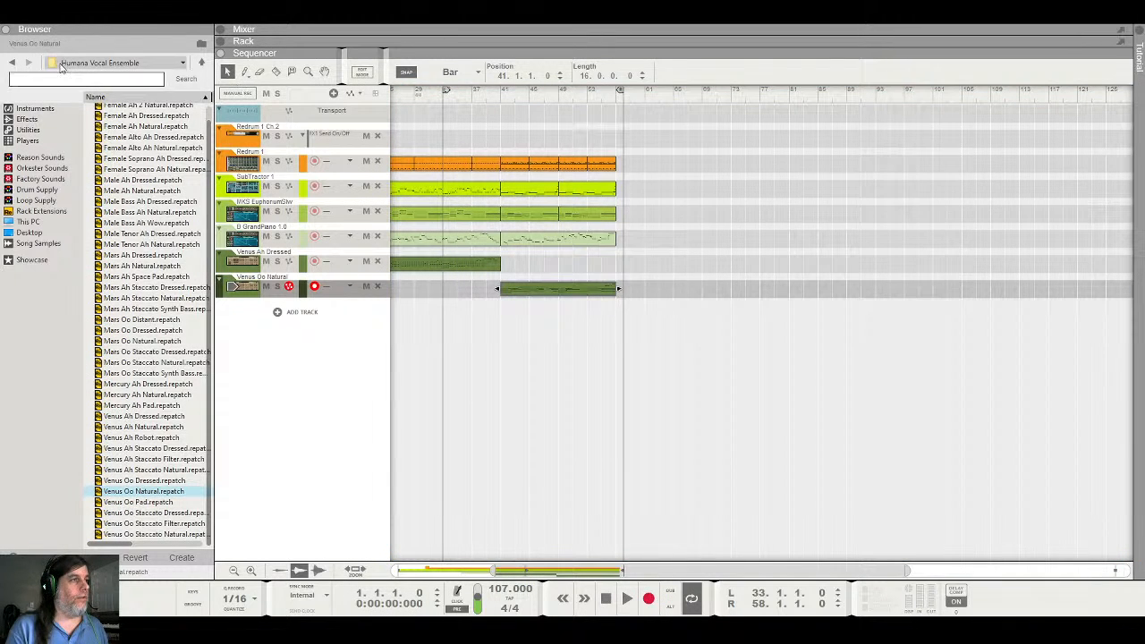
# Copy the Redrum, SubTractor, MKS and piano clips in bars 9 to 25 to bar 57, setting the loop locators to bars 57 and 90
pyautogui.doubleClick(91, 29)
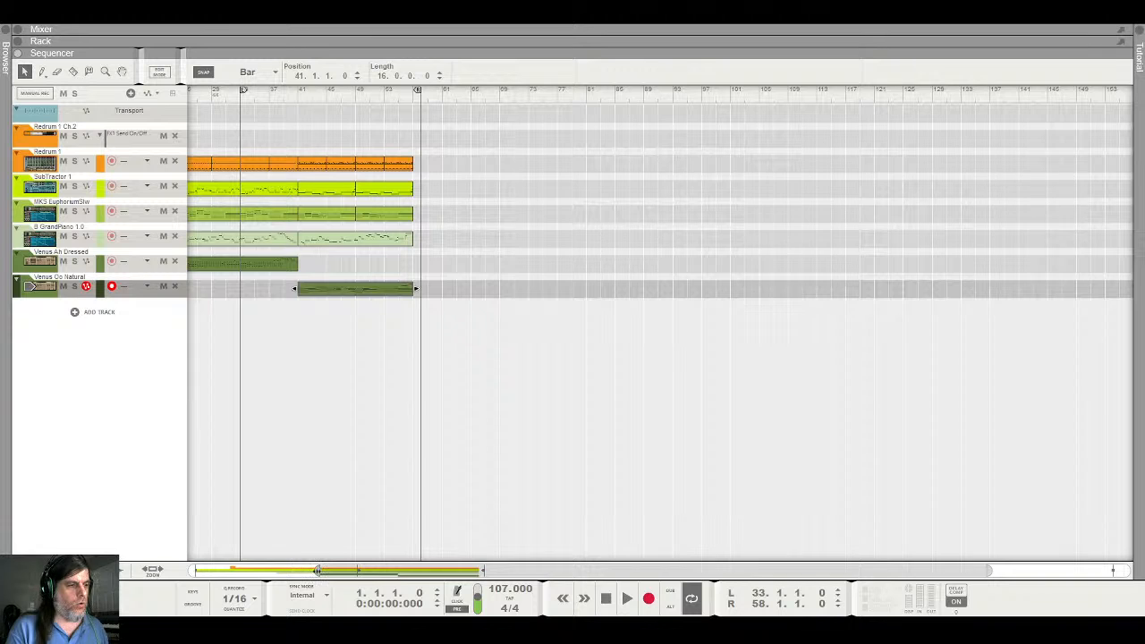
pyautogui.moveTo(317, 571); pyautogui.dragTo(182, 548)
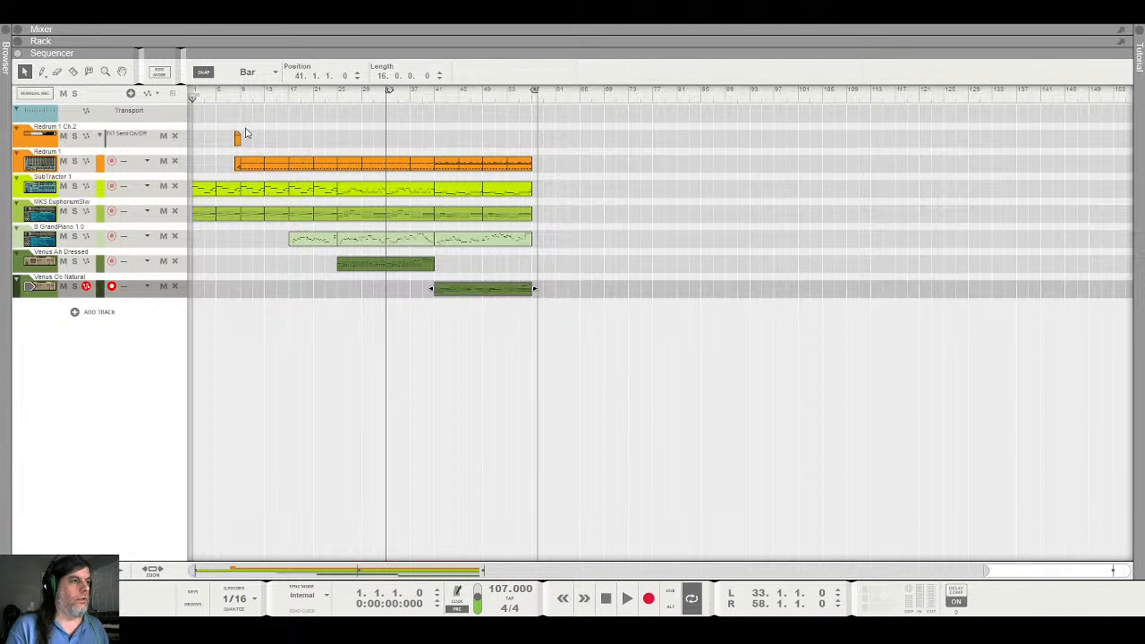
pyautogui.moveTo(244, 115); pyautogui.dragTo(331, 265)
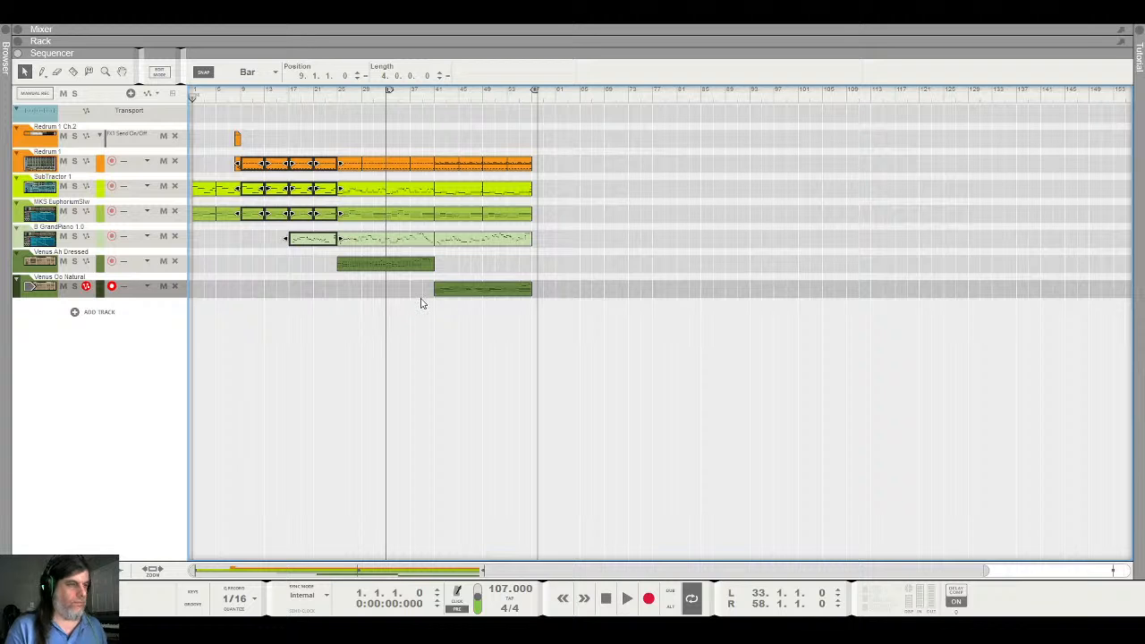
pyautogui.hotkey('ctrl', 'c')
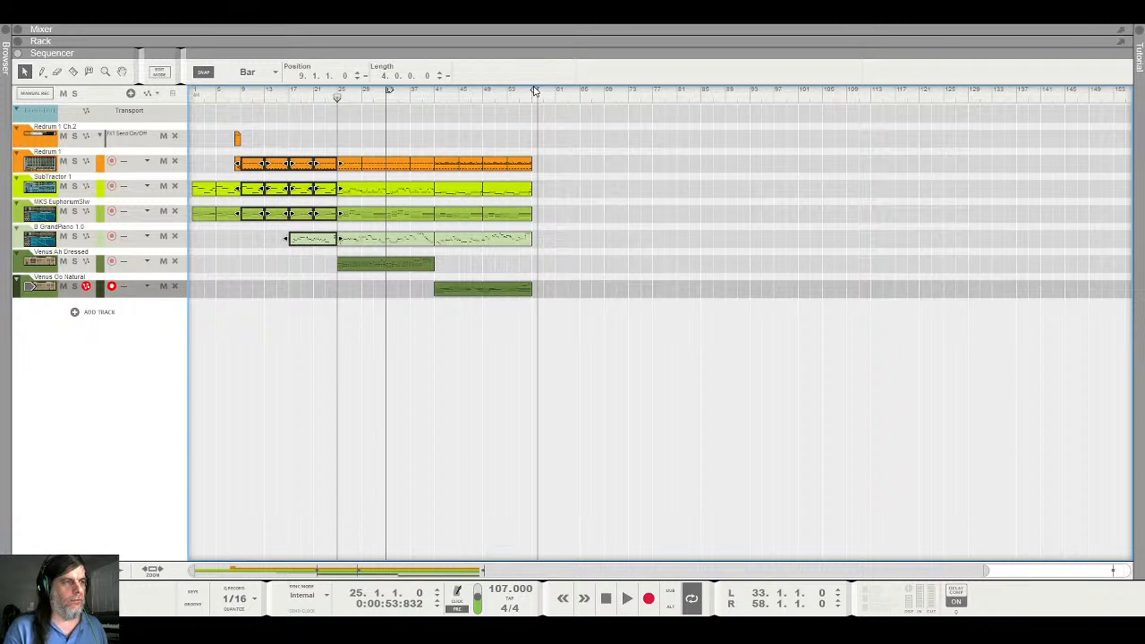
pyautogui.moveTo(534, 92); pyautogui.dragTo(726, 126)
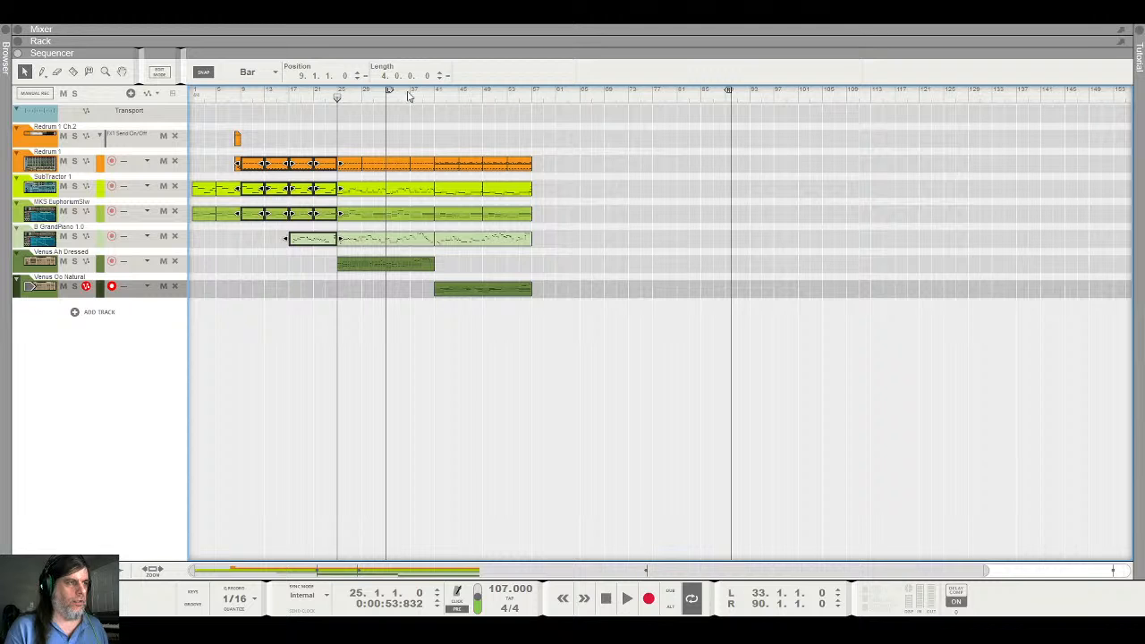
pyautogui.moveTo(391, 95); pyautogui.dragTo(537, 102)
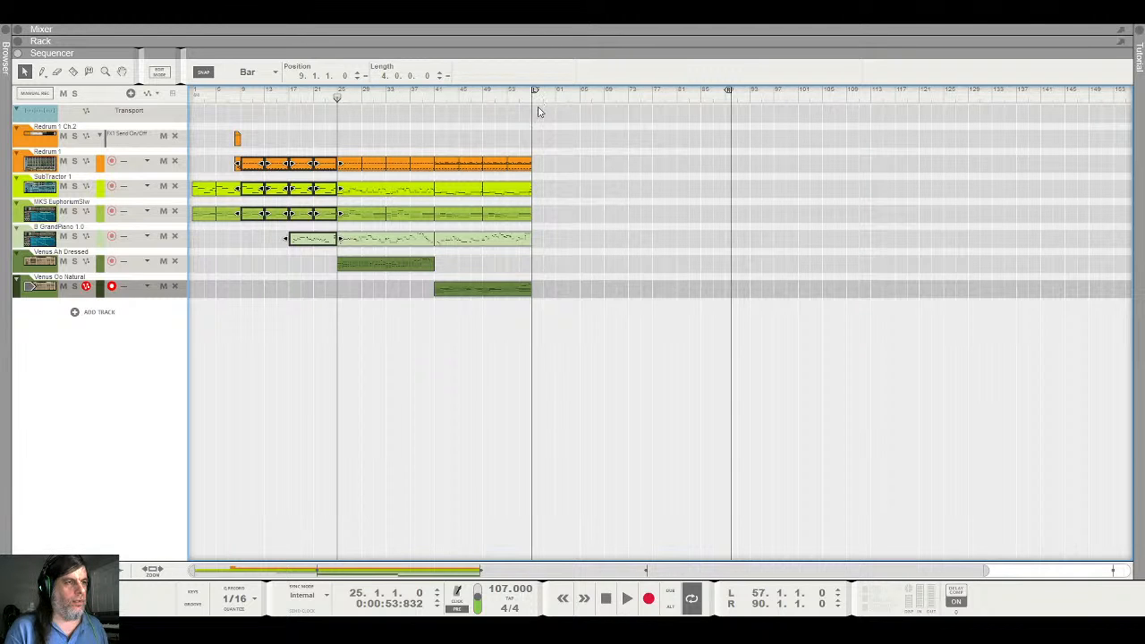
pyautogui.hotkey('ctrl', 'v')
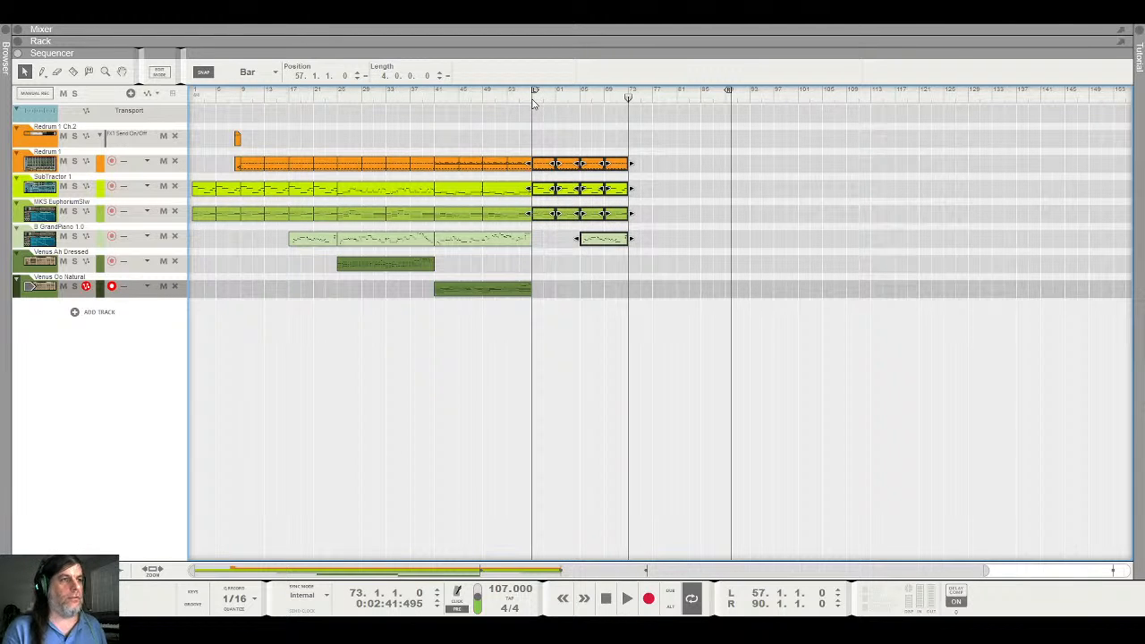
# Play the end of the Venus Oo Natural section into the pasted clips at bar 57 to check the transition
pyautogui.click(479, 97)
pyautogui.press('space')
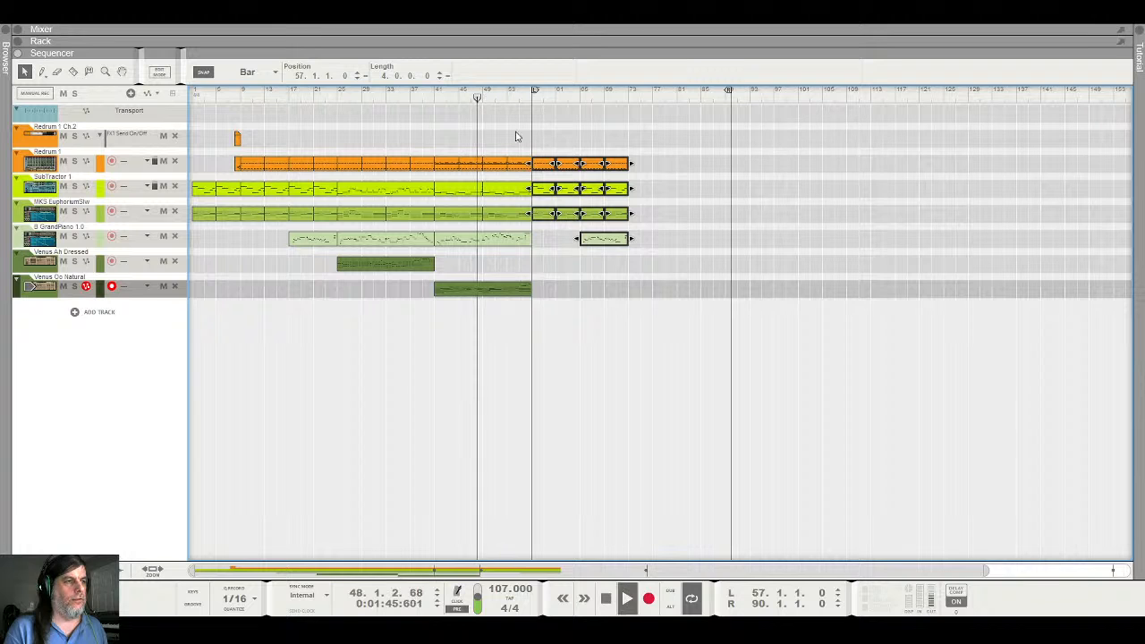
pyautogui.press('space')
pyautogui.click(516, 101)
pyautogui.press('space')
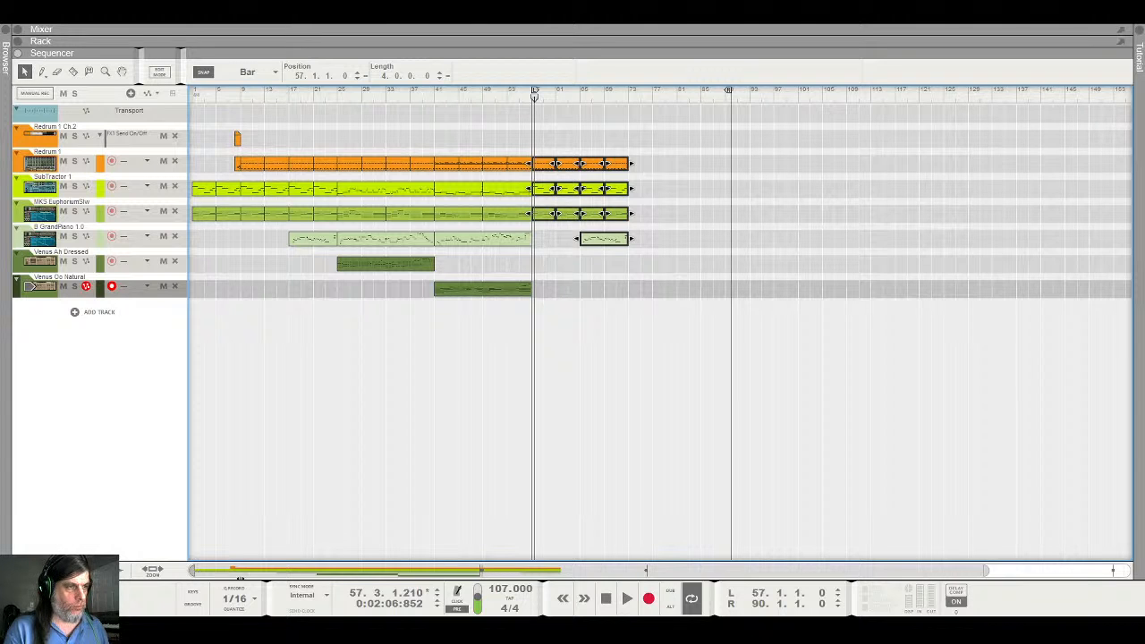
# Move all the pasted clips one bar later so they start at bar 58, leaving bar 57 empty
pyautogui.moveTo(240, 578); pyautogui.dragTo(342, 571)
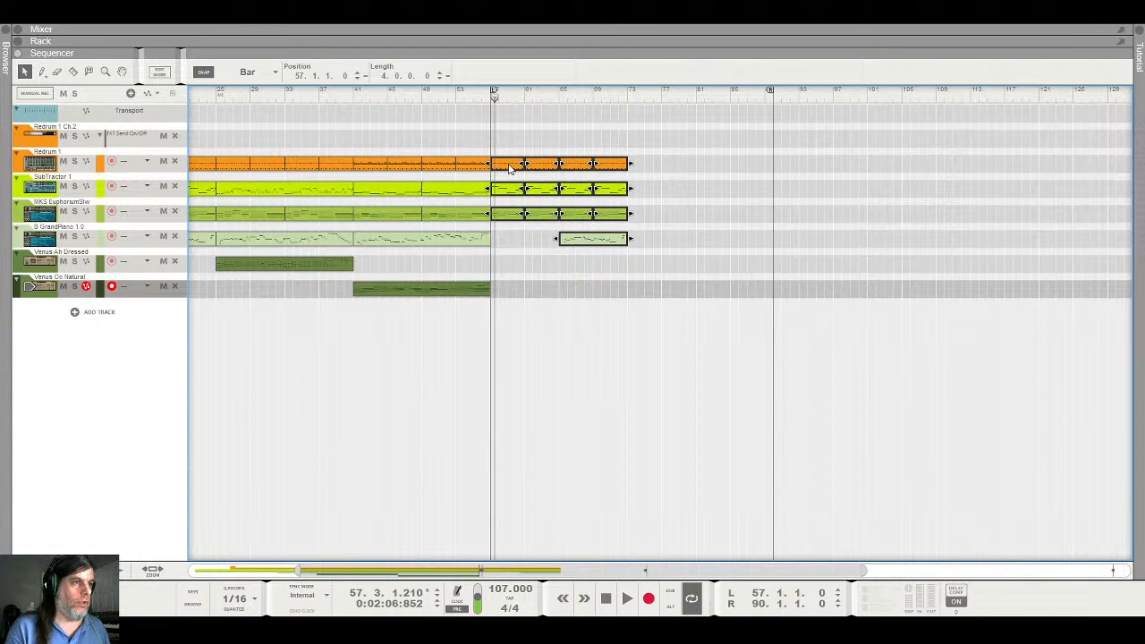
pyautogui.moveTo(510, 168); pyautogui.dragTo(516, 170)
pyautogui.click(522, 296)
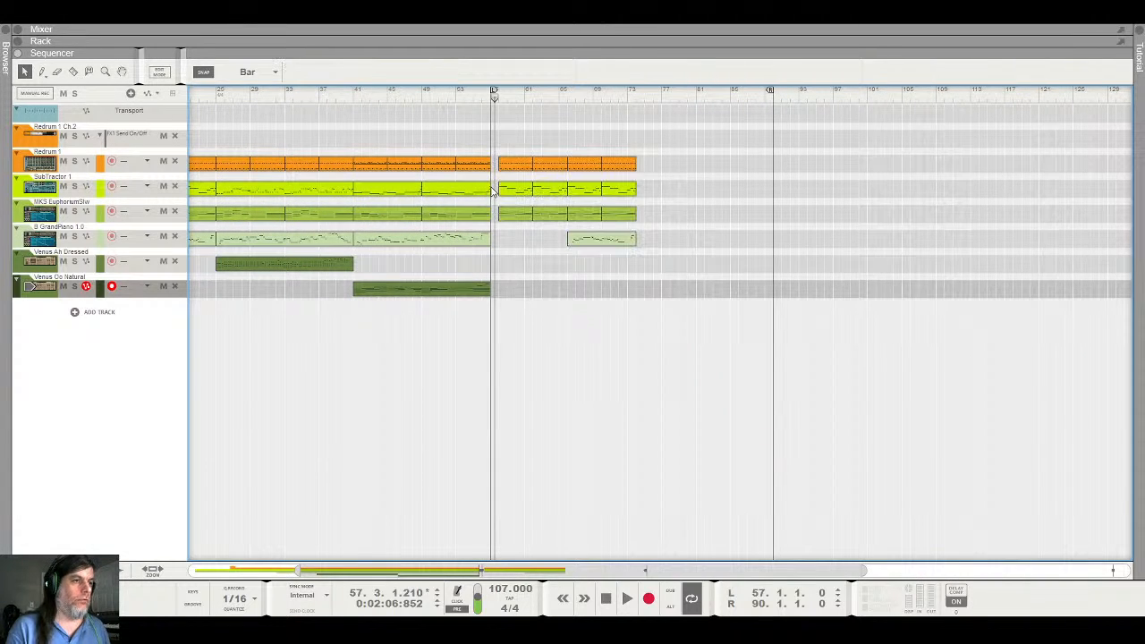
# Draw a one-bar clip on the Redrum 1 track at bar 57 and open it for note editing
pyautogui.press('w')
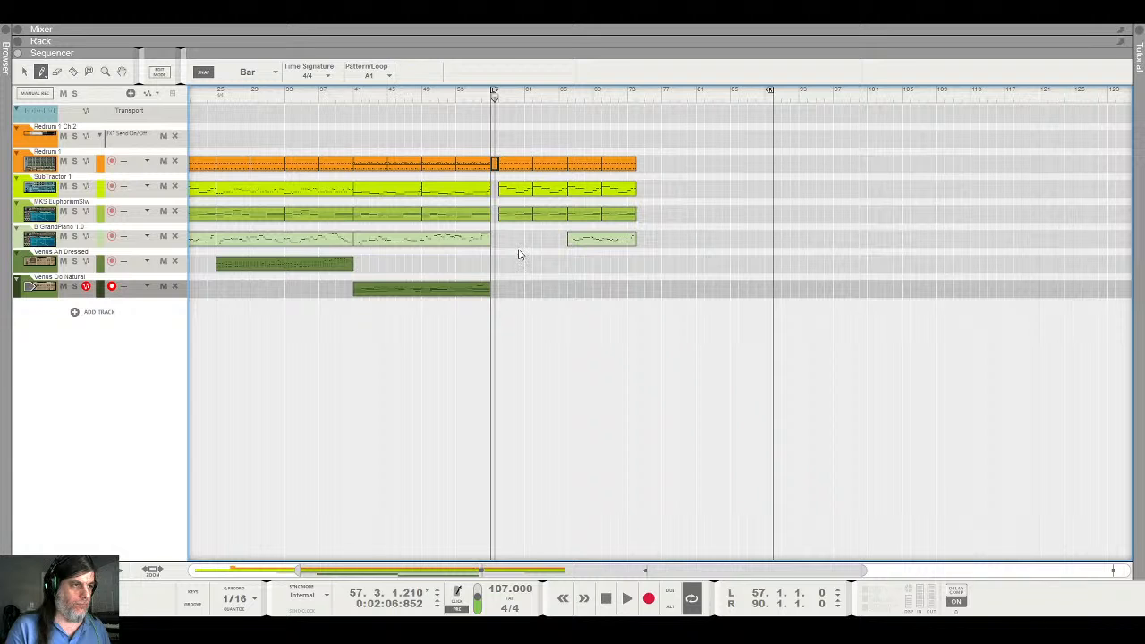
pyautogui.press('q')
pyautogui.doubleClick(495, 164)
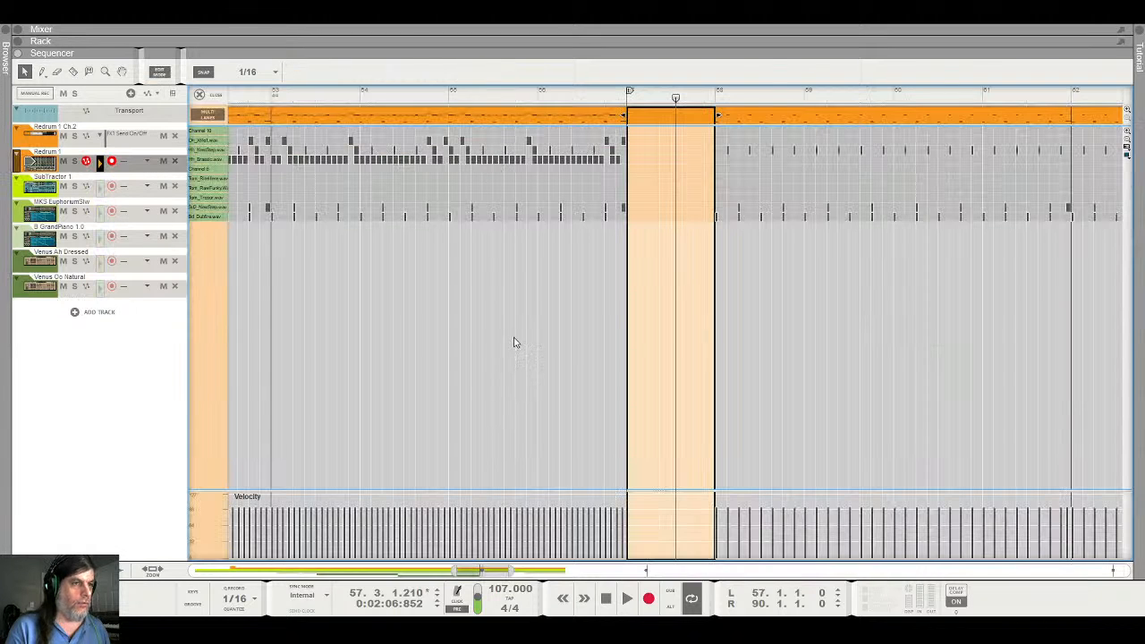
# Draw five 1/16 bass drum notes (C 1) in bar 57 of Redrum 1, at 57.1.1, 57.2.1, 57.3.1, 57.3.4 and 57.4.3
pyautogui.press('w')
pyautogui.click(631, 212)
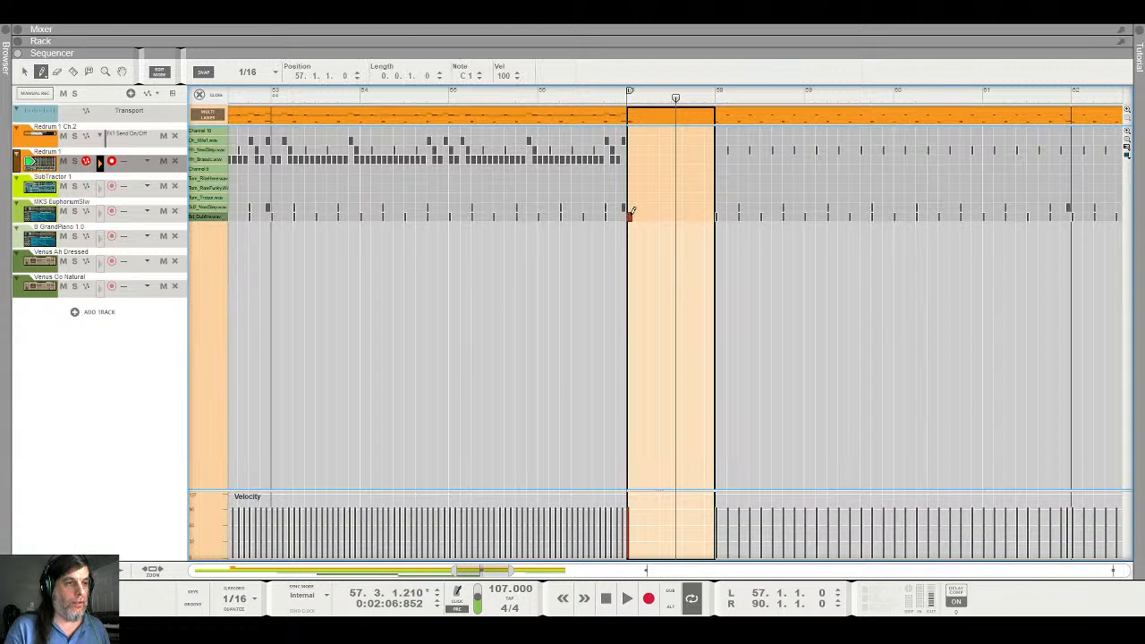
pyautogui.click(671, 215)
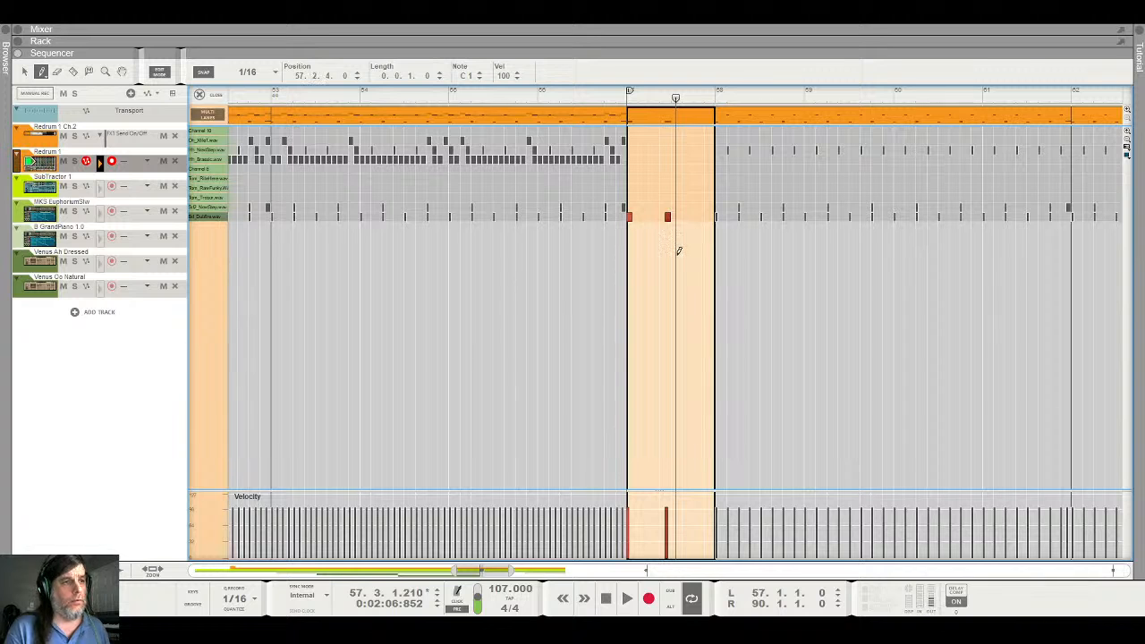
pyautogui.click(653, 215)
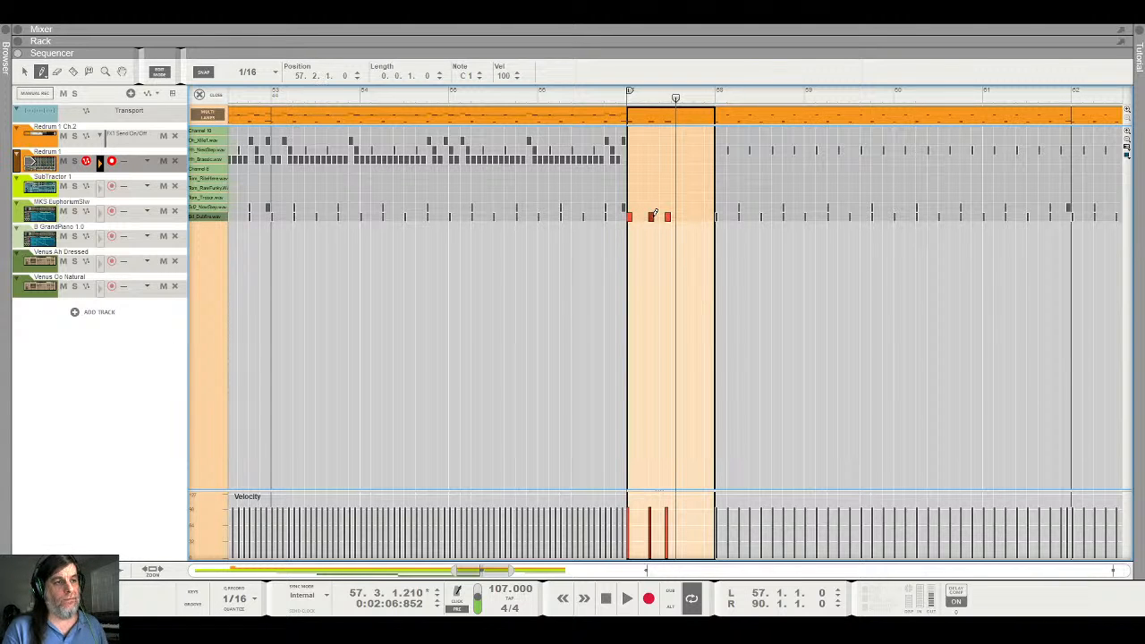
pyautogui.press('q')
pyautogui.moveTo(670, 218); pyautogui.dragTo(675, 222)
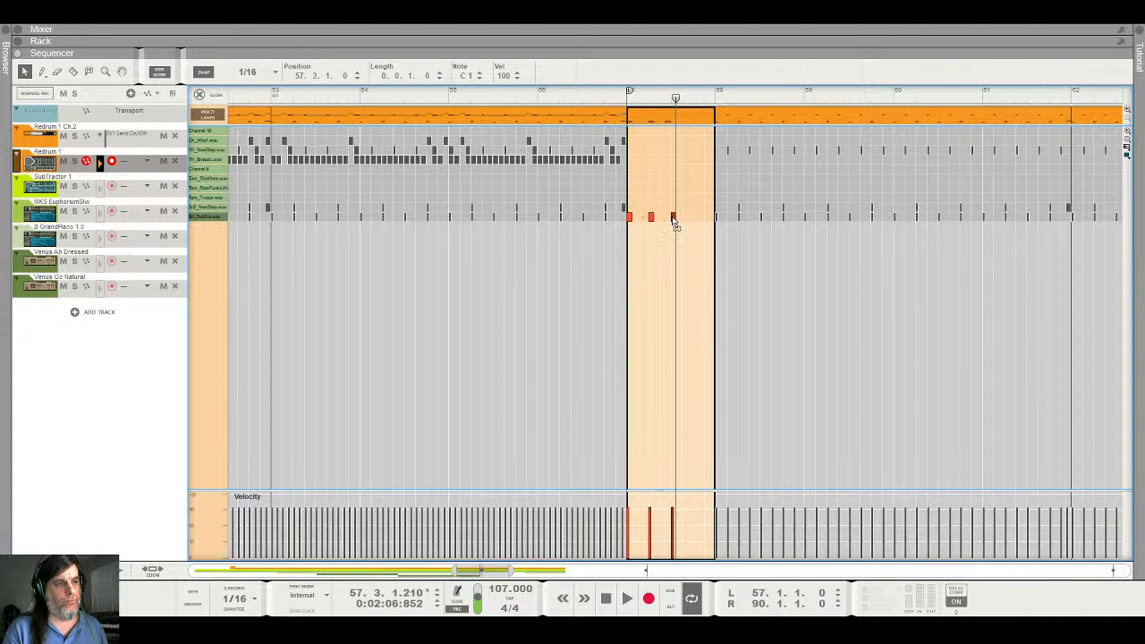
pyautogui.press('w')
pyautogui.click(691, 216)
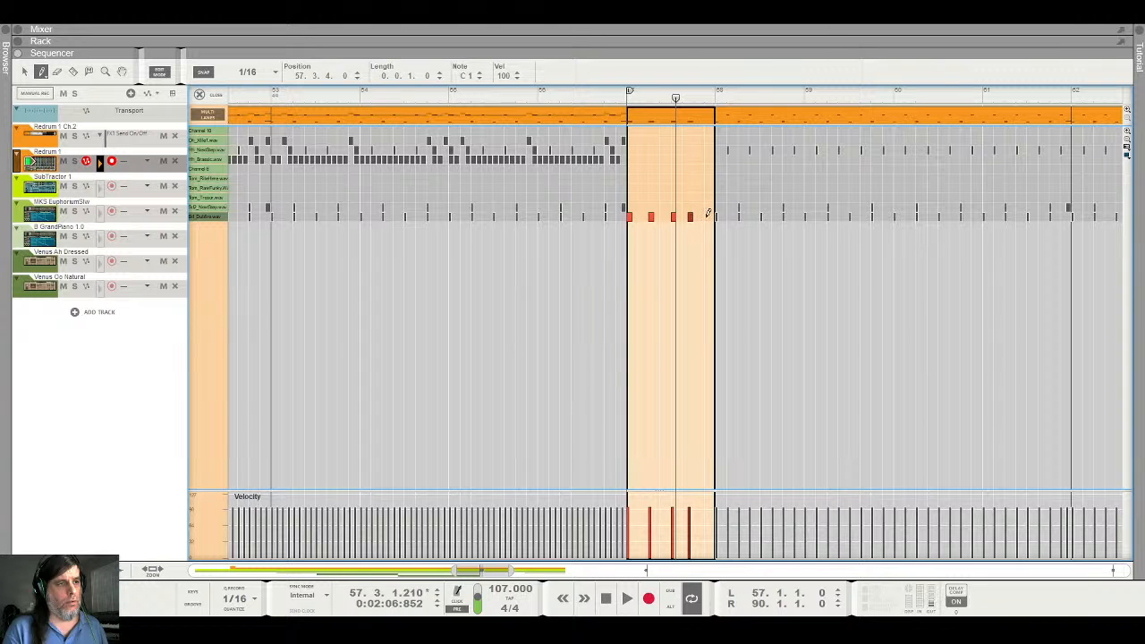
pyautogui.click(707, 216)
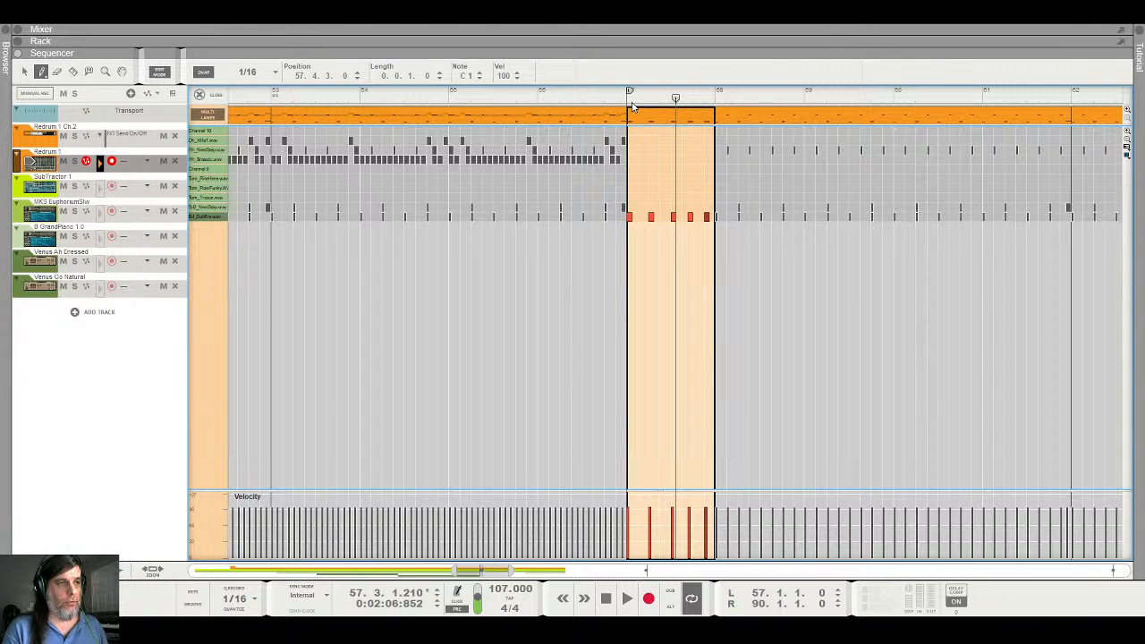
# Play from bar 57, and again from bar 56, to check the new bass drum fill
pyautogui.click(624, 96)
pyautogui.press('space')
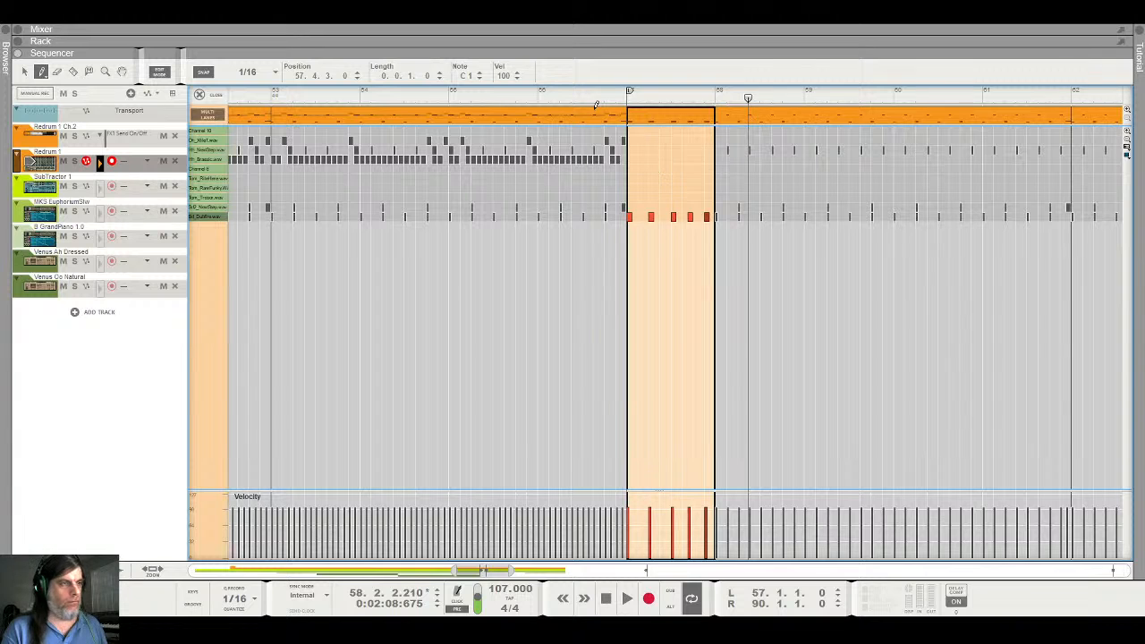
pyautogui.press('q')
pyautogui.click(542, 94)
pyautogui.press('space')
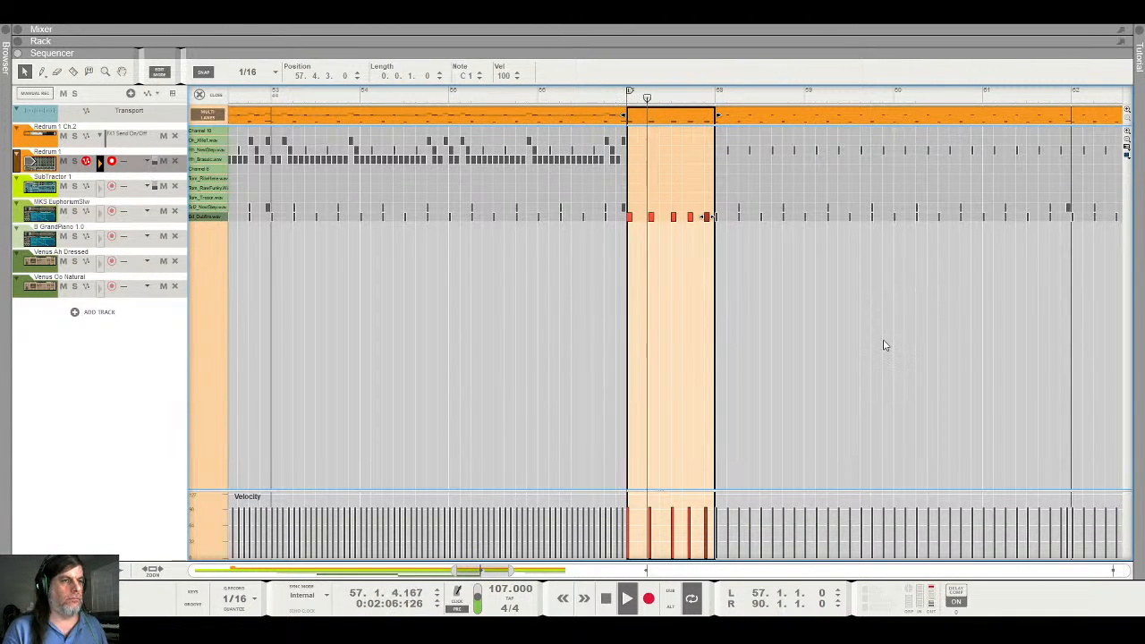
pyautogui.press('space')
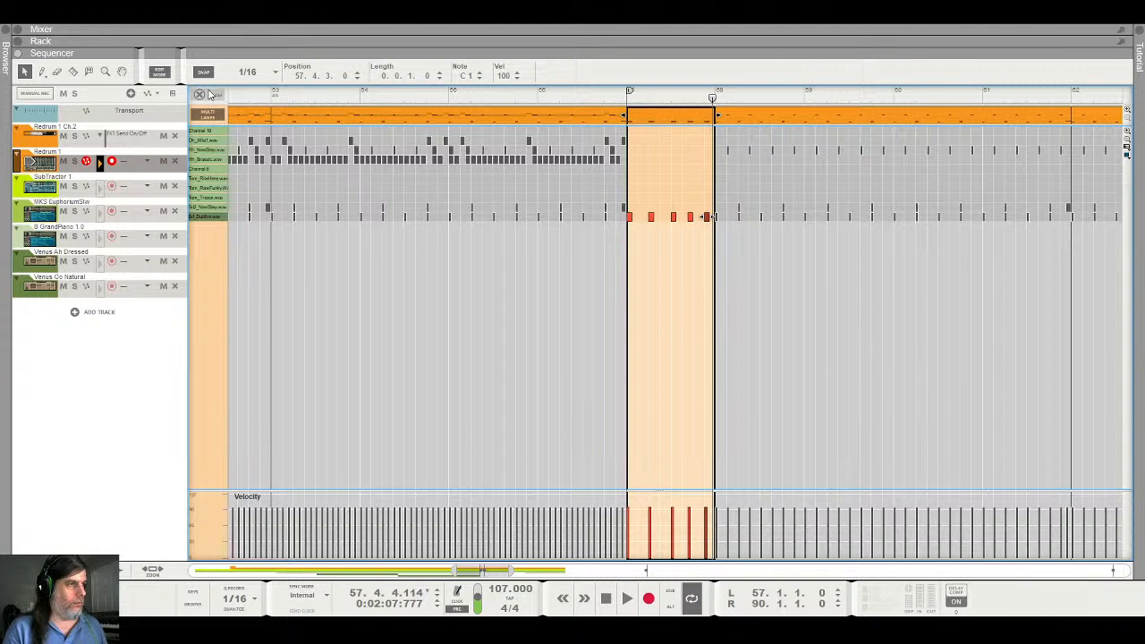
# Add two 1/16 snare notes (C#1) at 57.4.3 and 57.4.4 to the end of the Redrum fill clip
pyautogui.hotkey('ctrl', 'e')
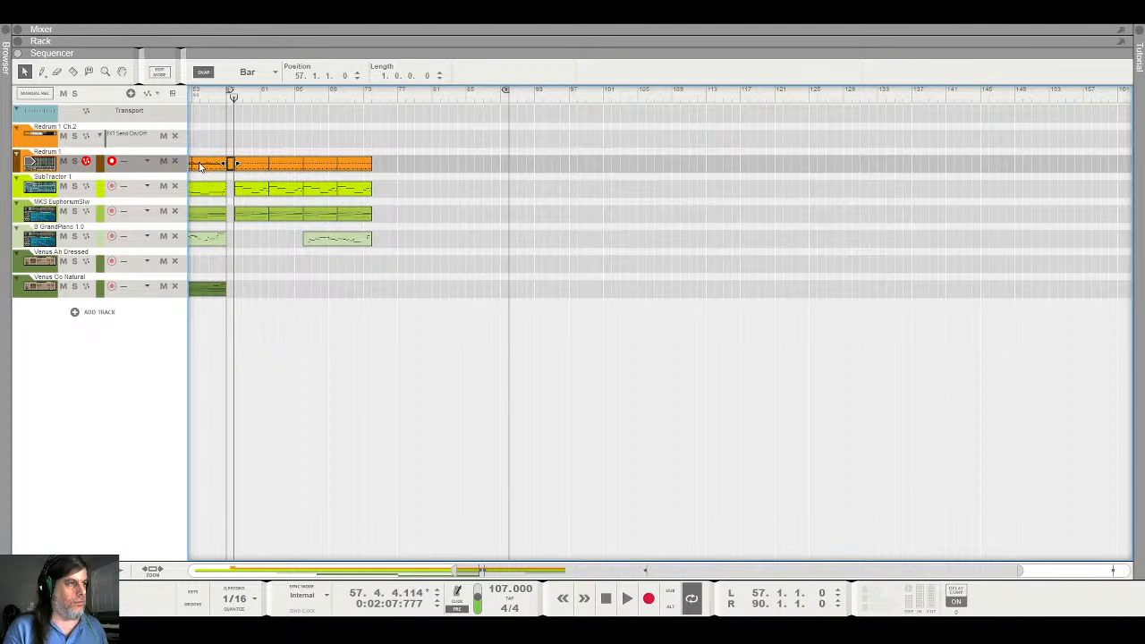
pyautogui.doubleClick(232, 166)
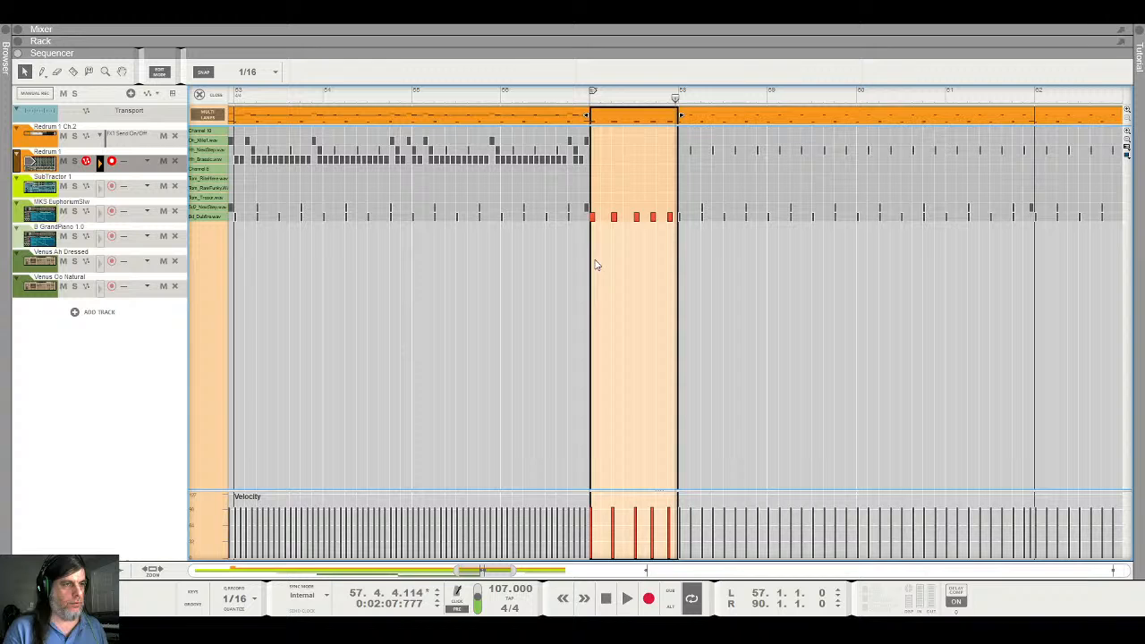
pyautogui.press('w')
pyautogui.click(672, 207)
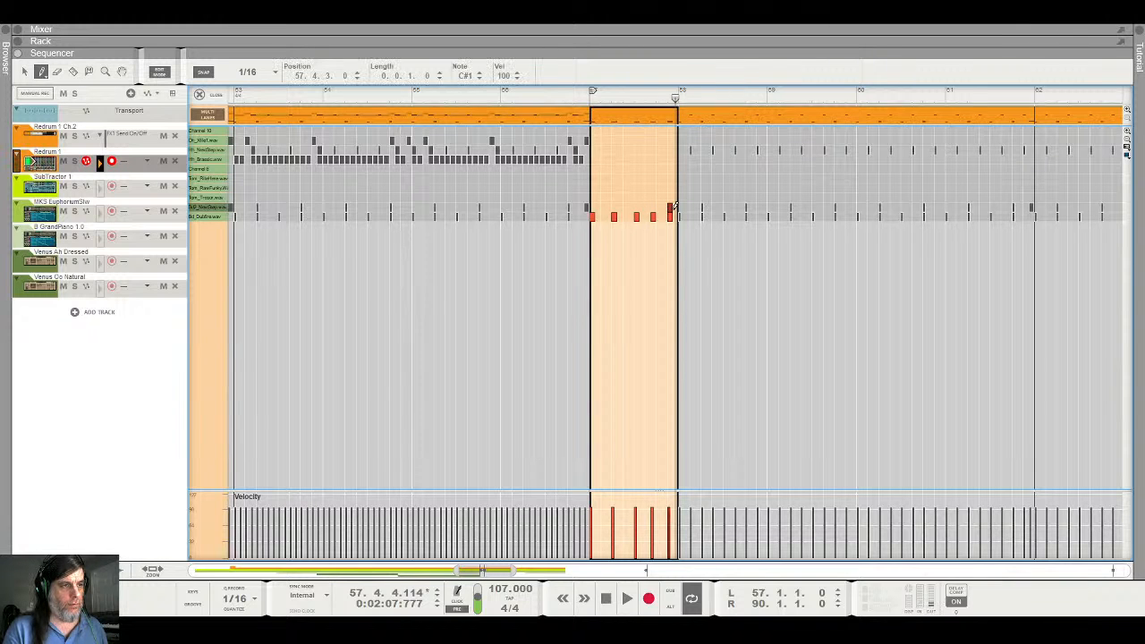
pyautogui.click(675, 207)
pyautogui.press('q')
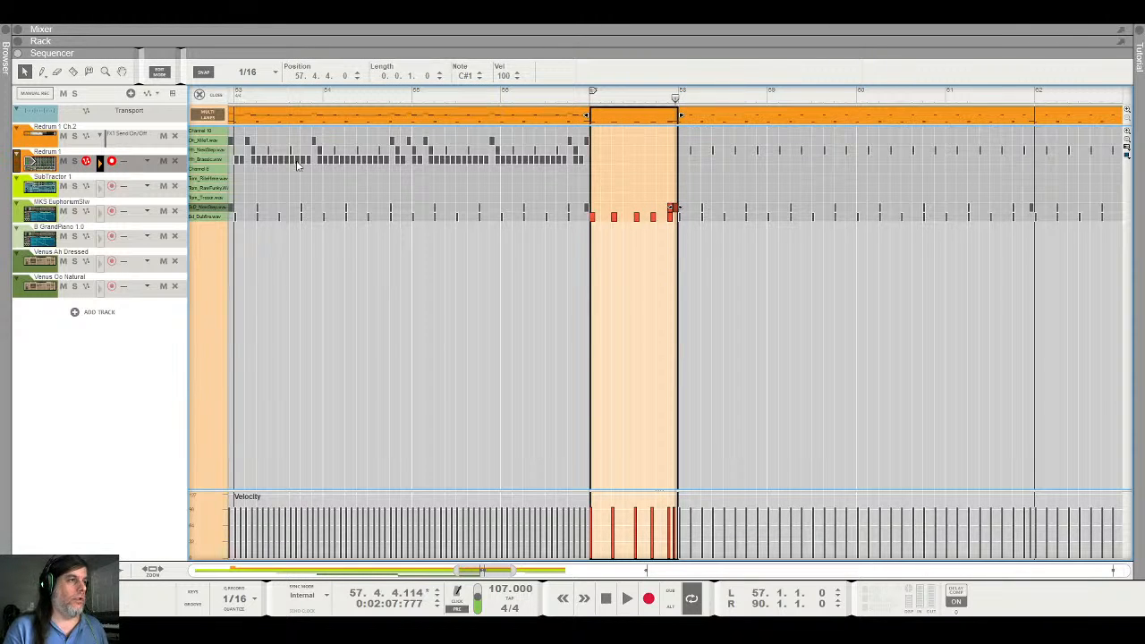
# Copy the one-bar FX1 Send On/Off automation clip on the Redrum 1 Ch.2 track from bar 8 to bar 57
pyautogui.hotkey('ctrl', 'e')
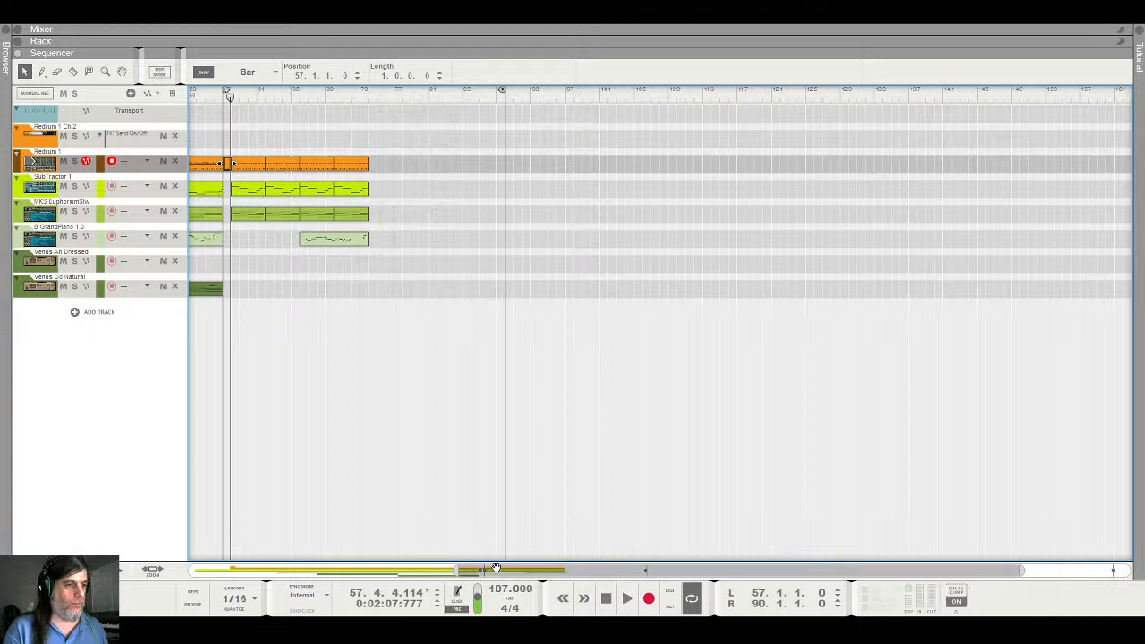
pyautogui.moveTo(458, 569); pyautogui.dragTo(169, 560)
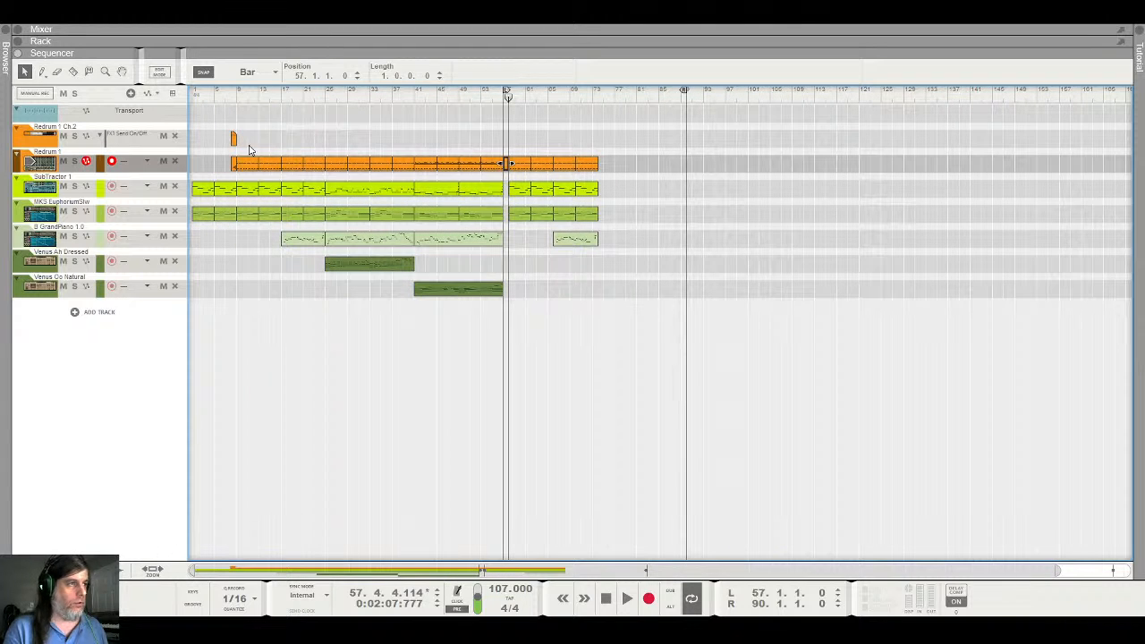
pyautogui.moveTo(232, 138); pyautogui.dragTo(506, 139)
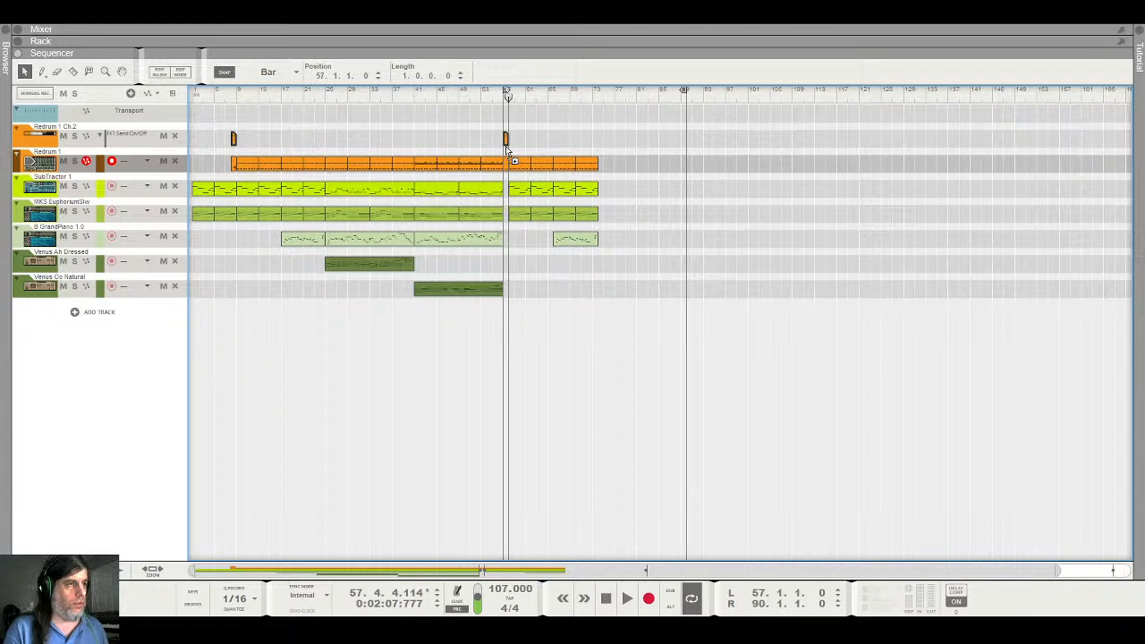
# Play from a few bars before bar 57 into the following section to check the fill with its send effect
pyautogui.click(479, 100)
pyautogui.press('space')
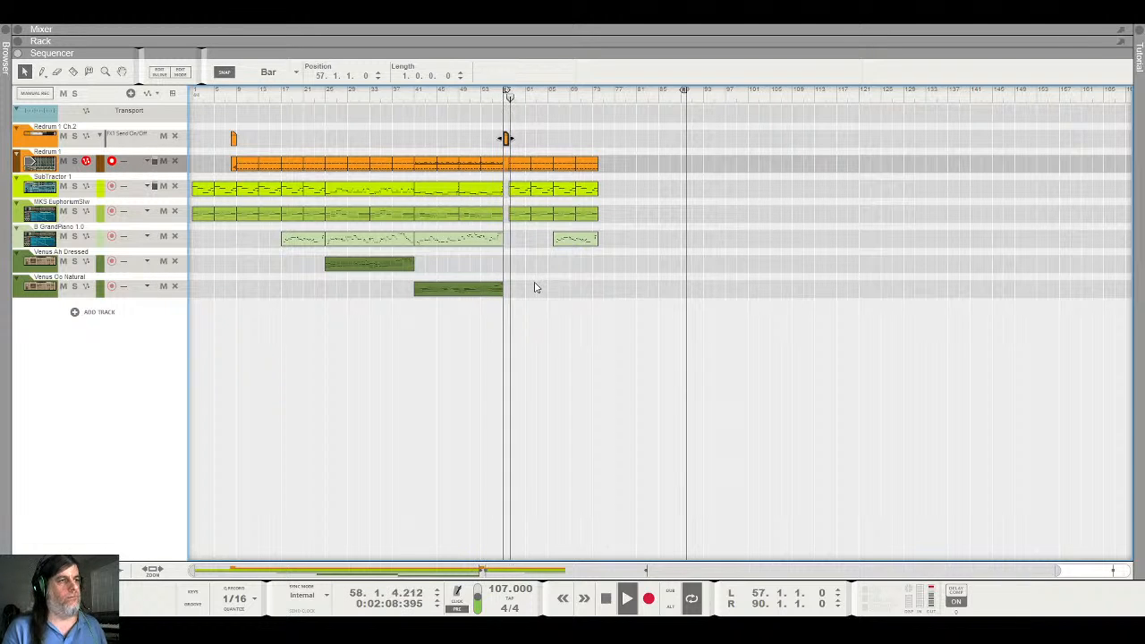
pyautogui.press('space')
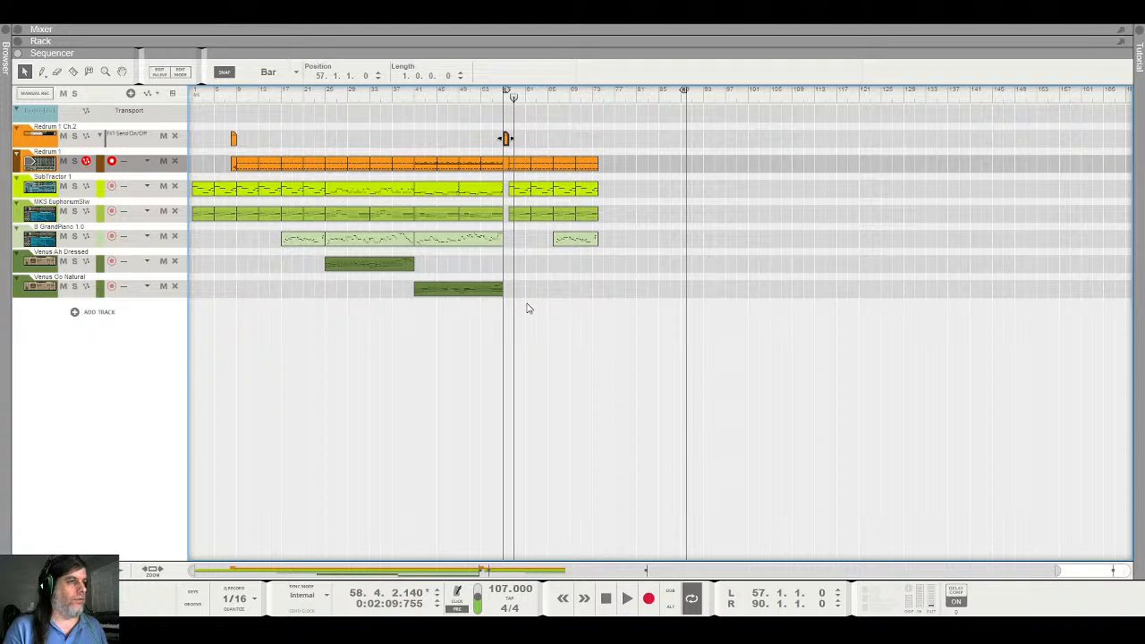
pyautogui.press('space')
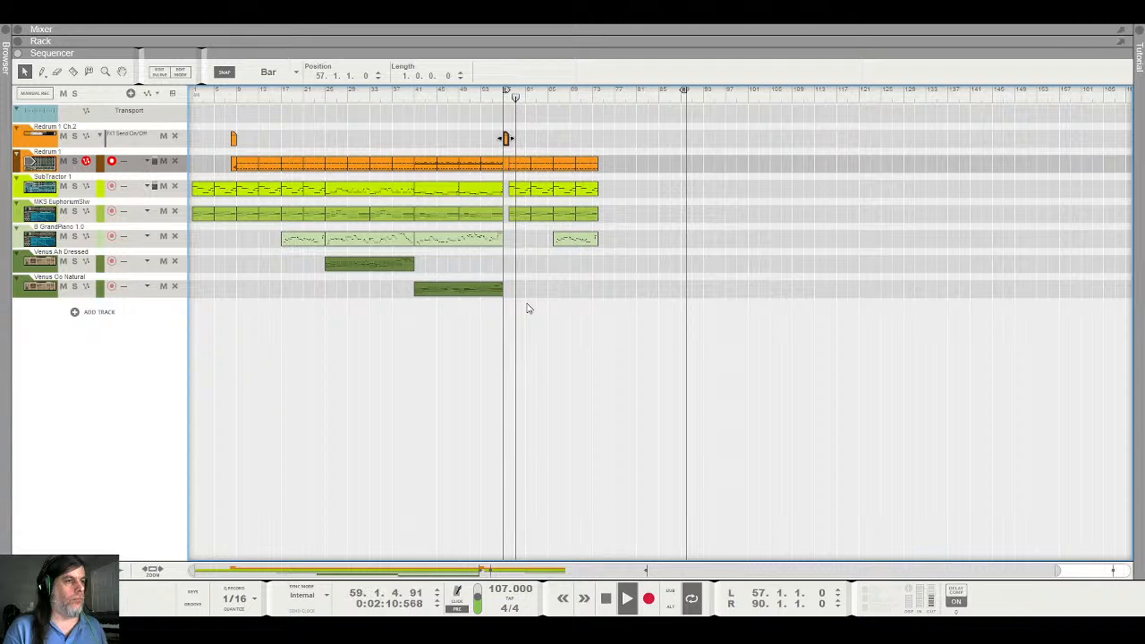
pyautogui.press('space')
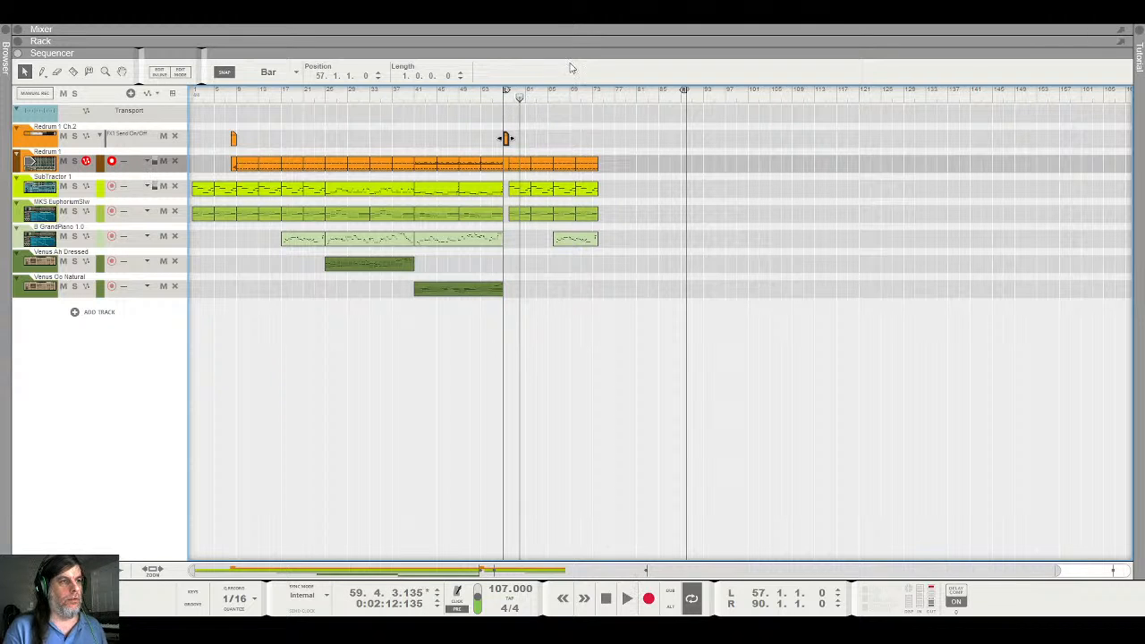
# Play the second part of the pasted section from about bar 67, and its end just before bar 74
pyautogui.click(562, 91)
pyautogui.press('space')
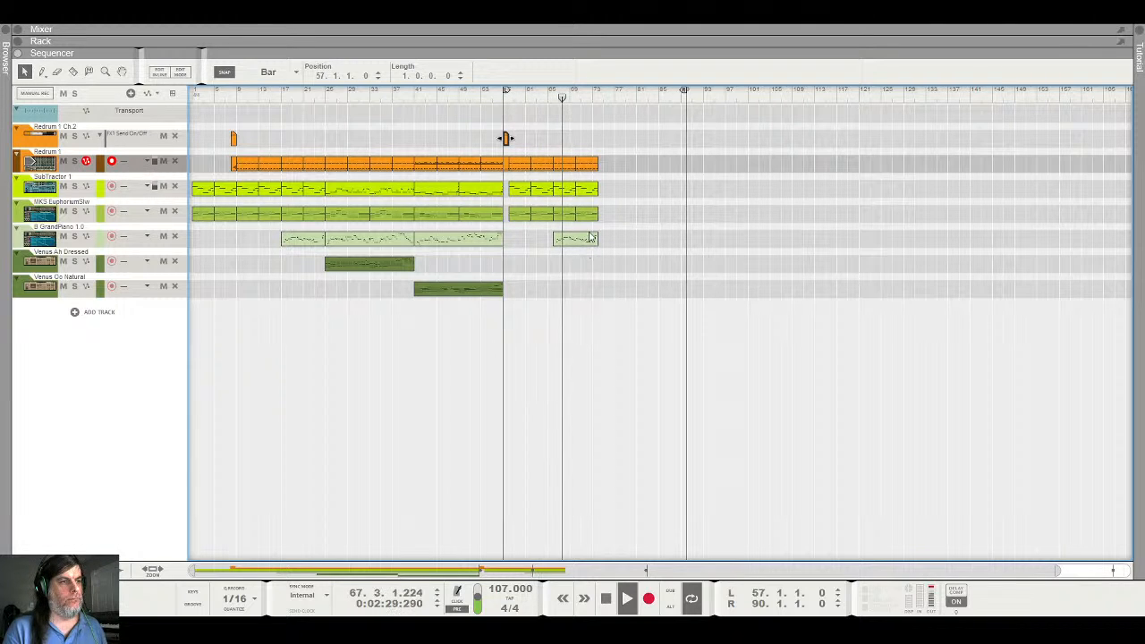
pyautogui.click(595, 97)
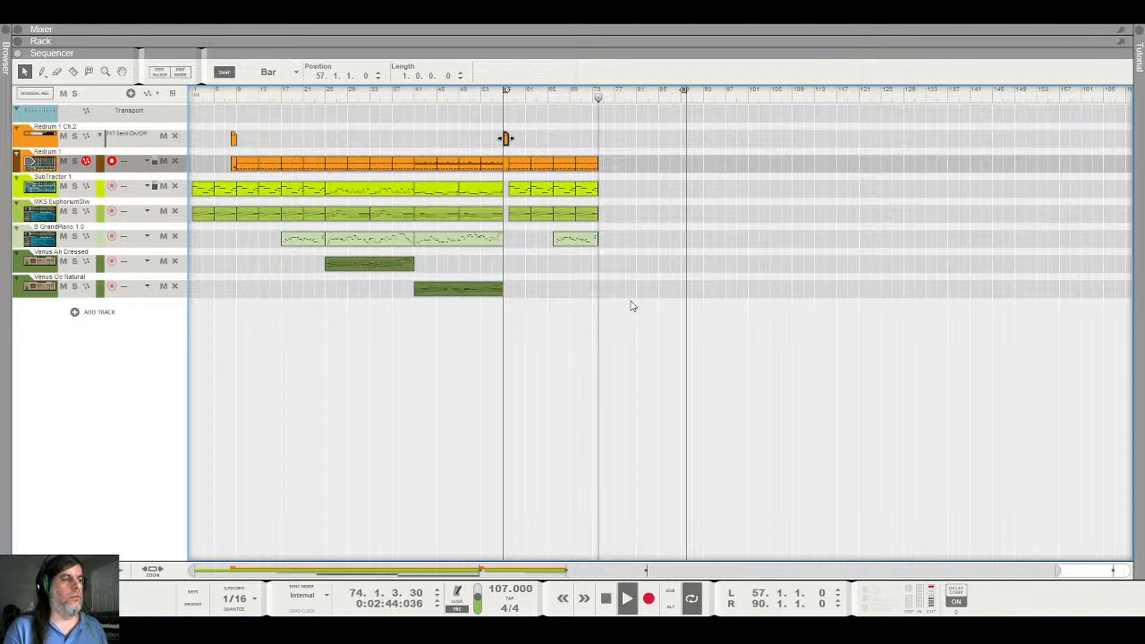
pyautogui.press('space')
# Copy all instrument and Venus vocal clips in bars 25 to 57 to bar 74, and set the right loop locator to bar 113
pyautogui.moveTo(331, 141); pyautogui.dragTo(503, 327)
pyautogui.press('KP_1')
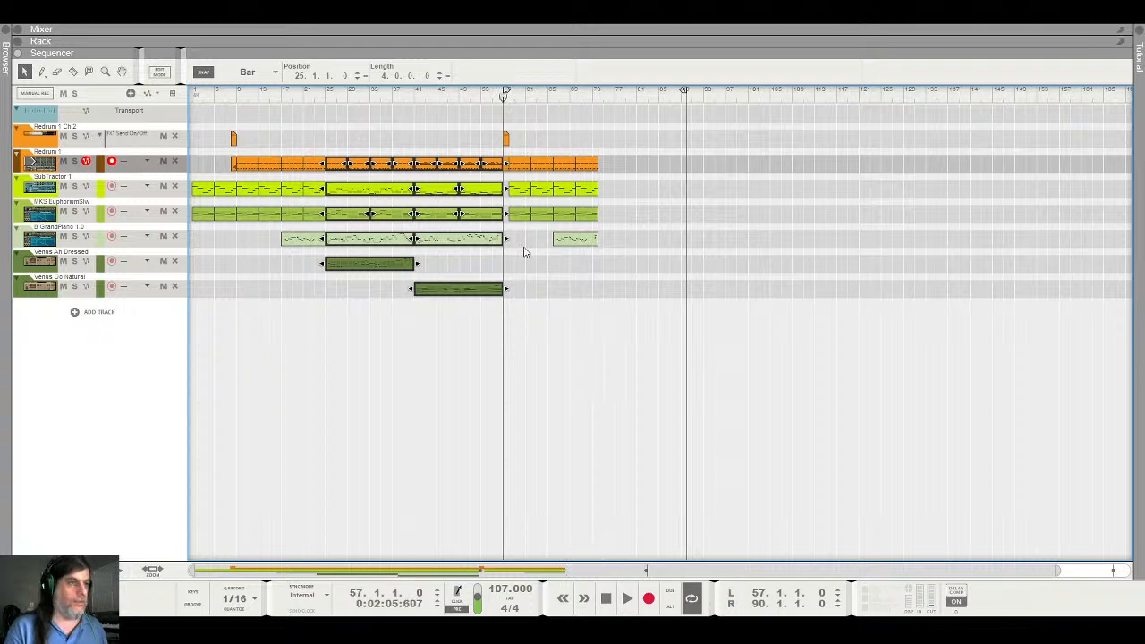
pyautogui.press('space')
pyautogui.press('space')
pyautogui.click(598, 97)
pyautogui.hotkey('ctrl', 'v')
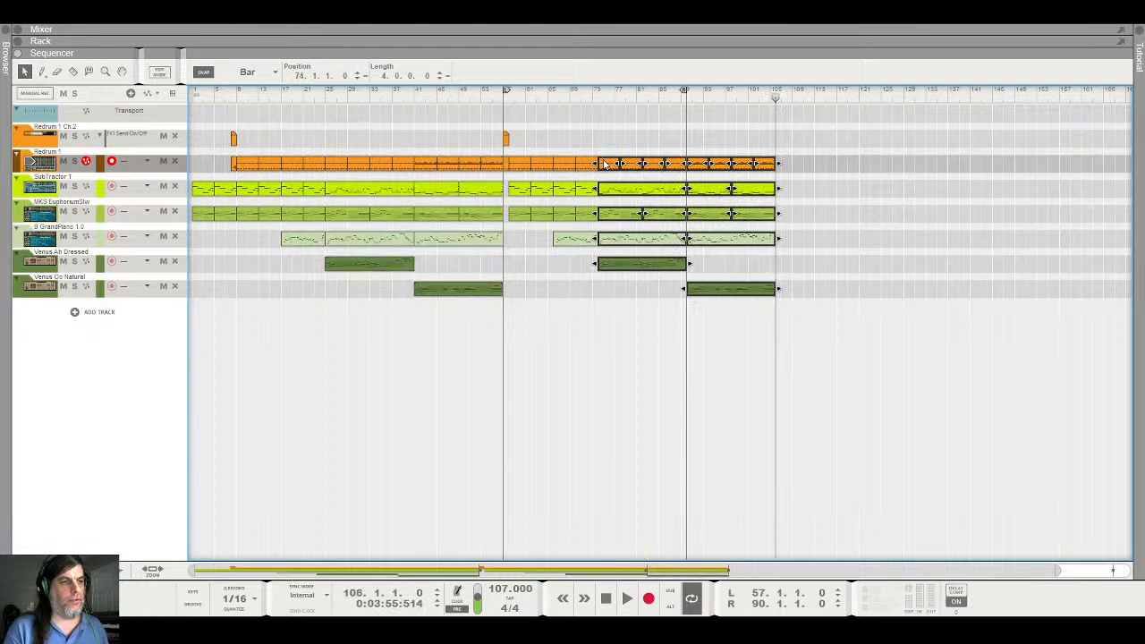
pyautogui.moveTo(685, 92); pyautogui.dragTo(813, 92)
# Play the newly pasted vocal sections from bar 74 through to their end at bar 106
pyautogui.click(599, 97)
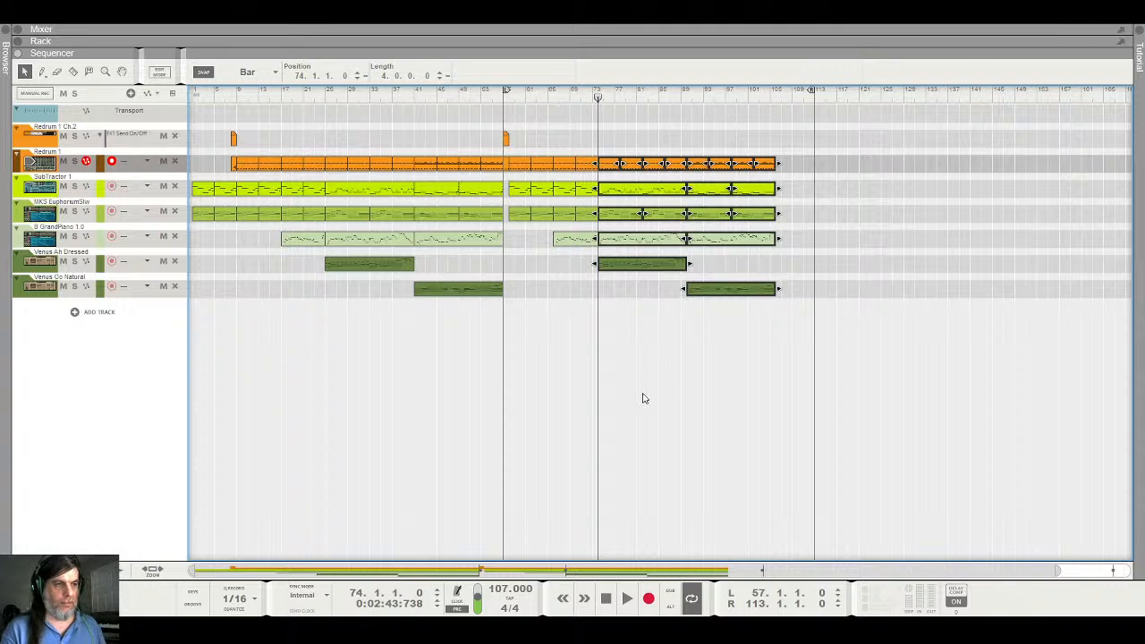
pyautogui.press('space')
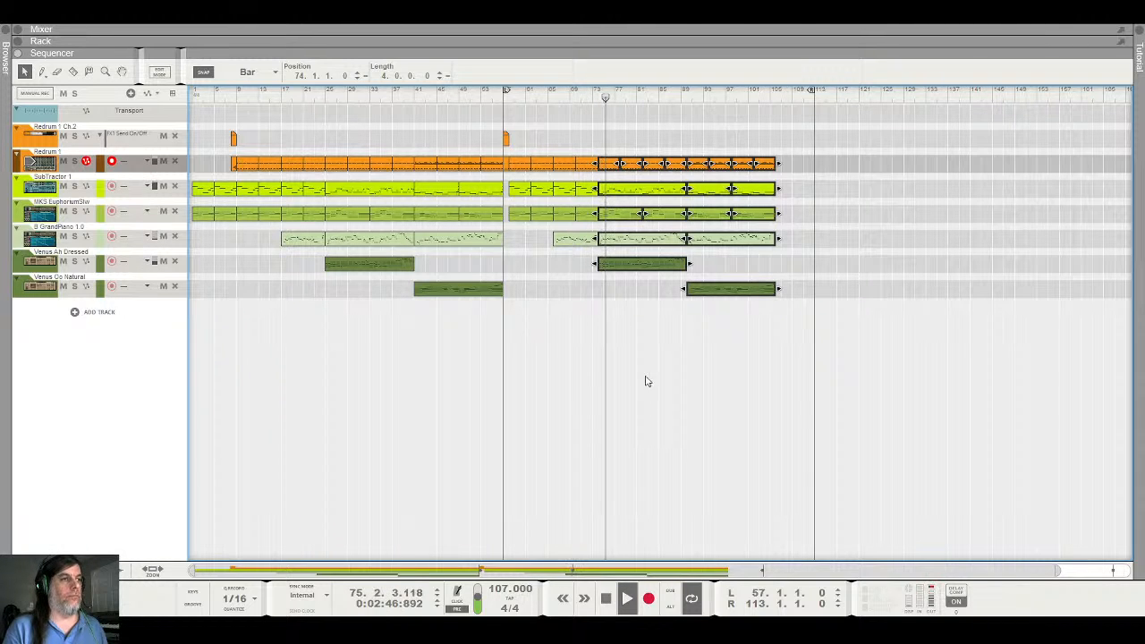
pyautogui.click(642, 323)
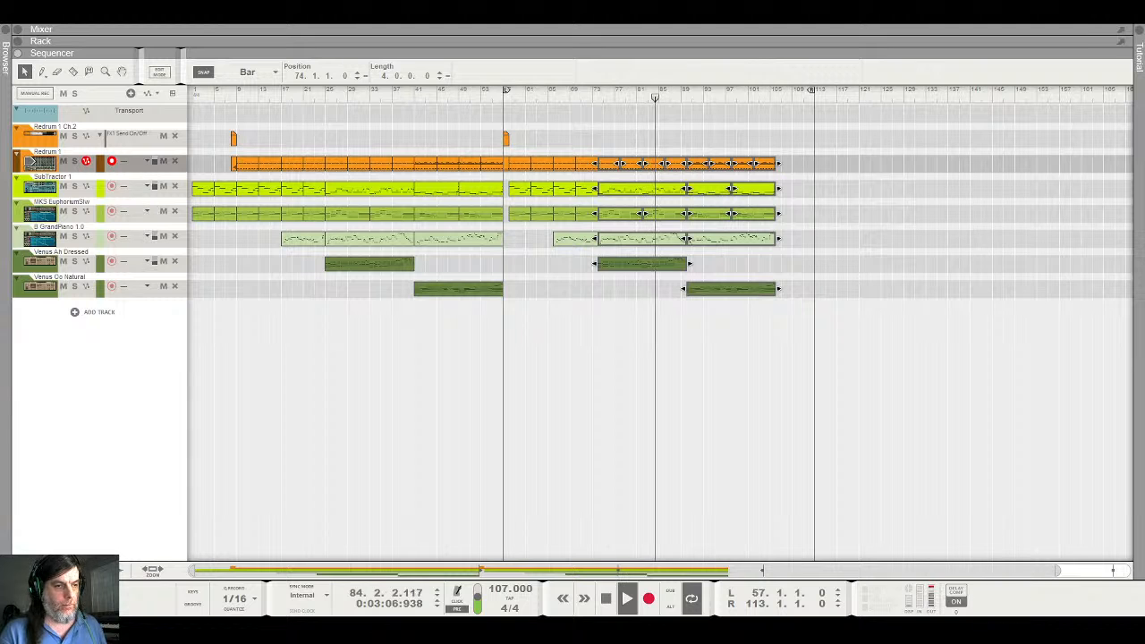
pyautogui.click(850, 298)
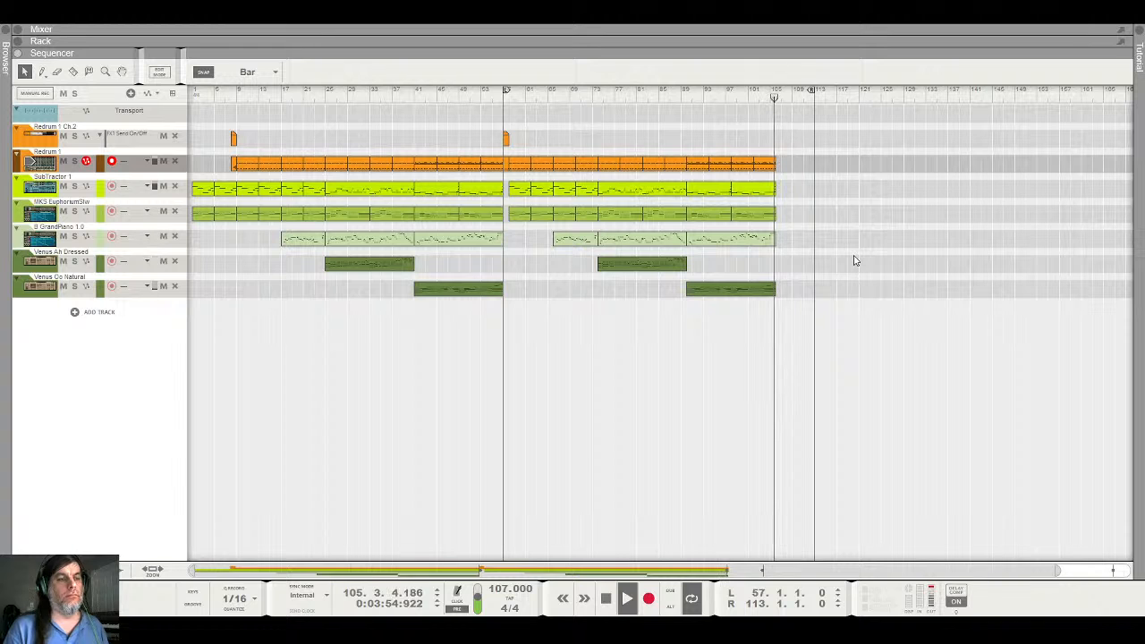
pyautogui.press('space')
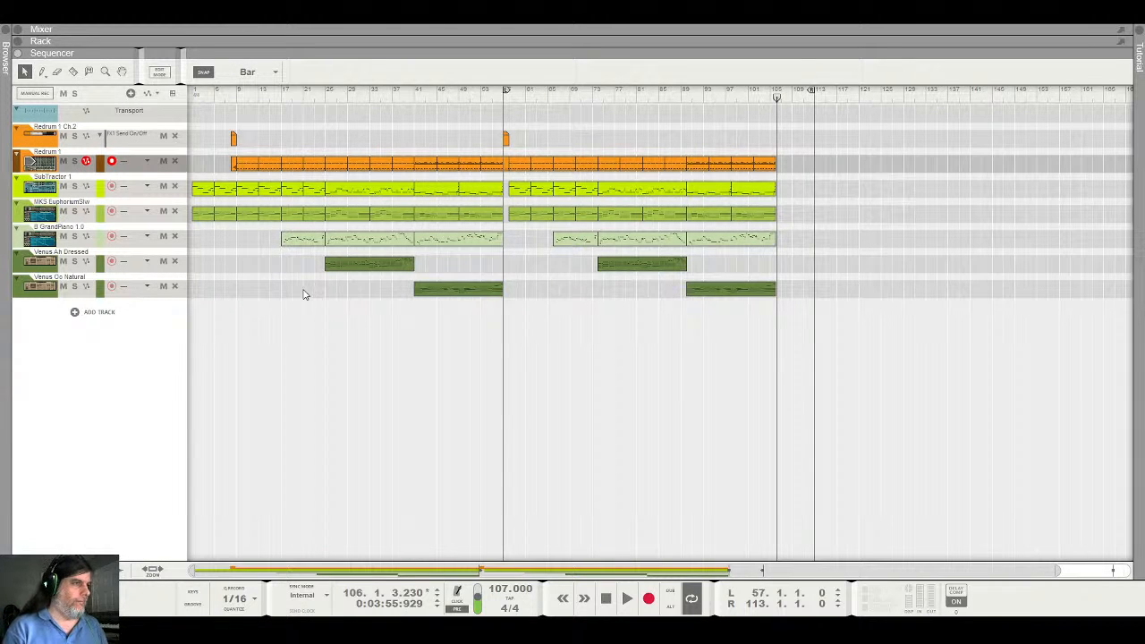
# Play the opening of the song from bar 1, and the repeated section starting at bar 58
pyautogui.click(605, 598)
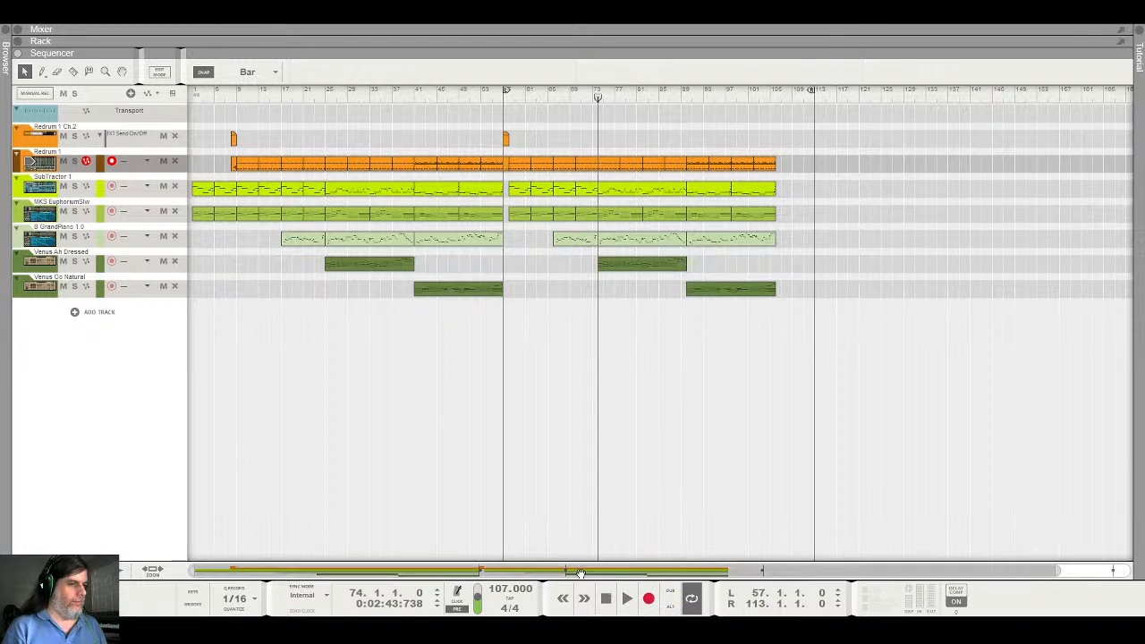
pyautogui.click(612, 605)
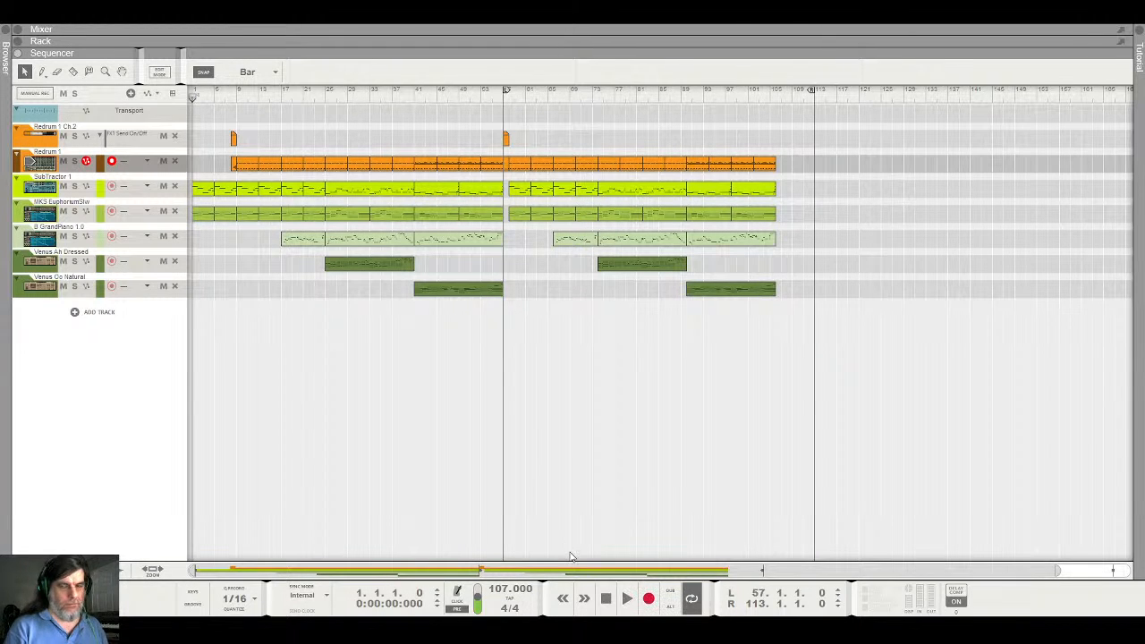
pyautogui.press('space')
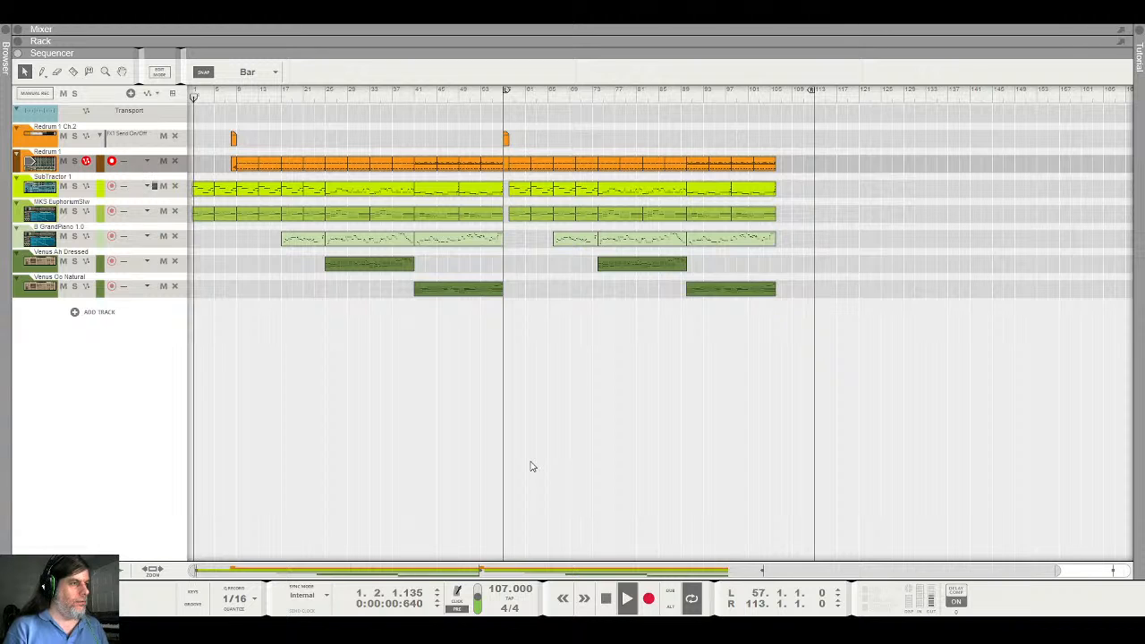
pyautogui.press('space')
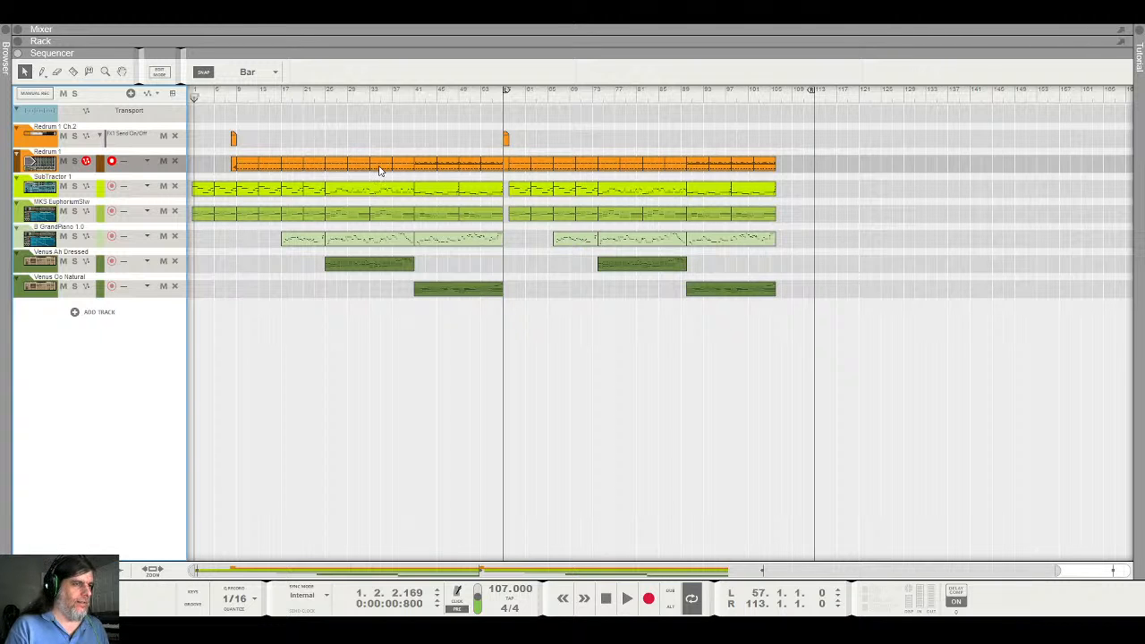
pyautogui.click(507, 96)
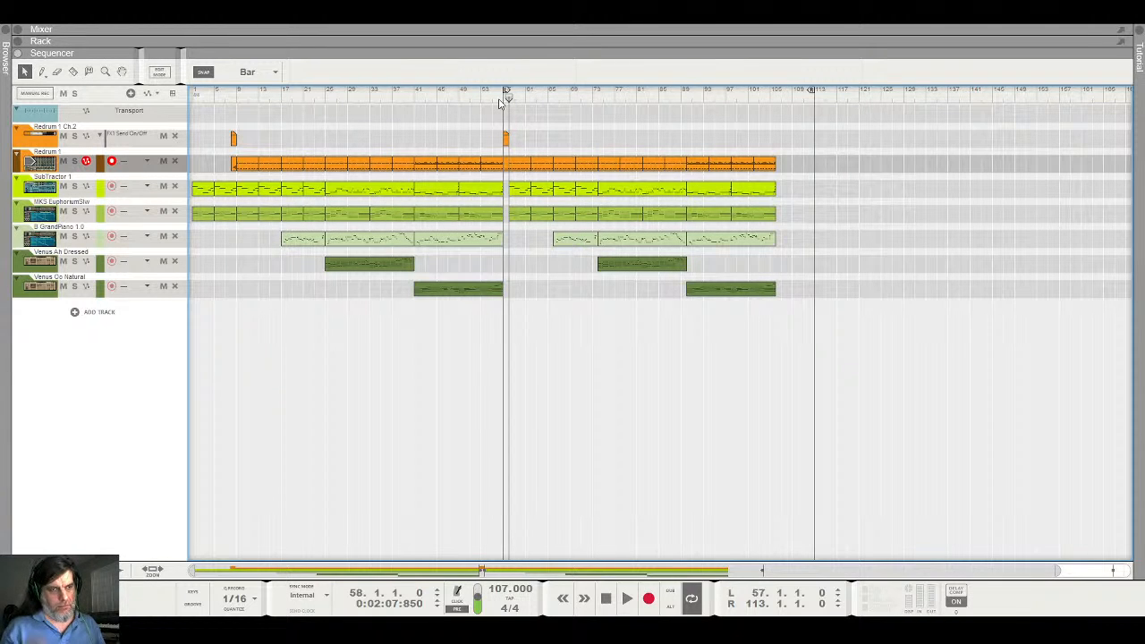
pyautogui.press('space')
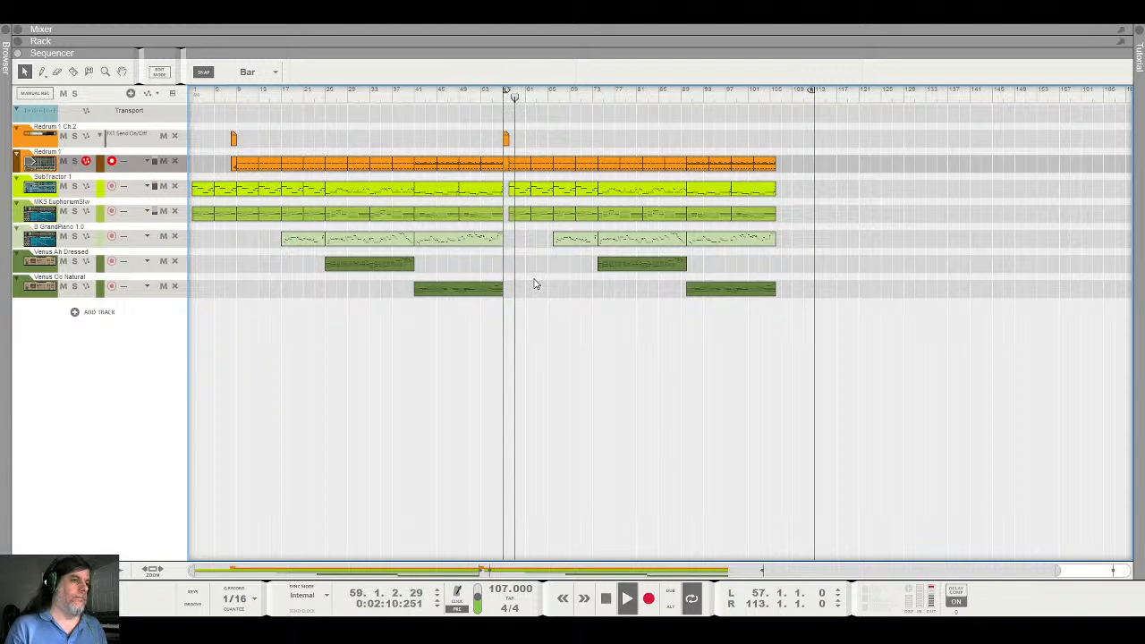
# Play the Venus Oo Natural section from about bar 41 up to the drum fill at bar 57
pyautogui.press('space')
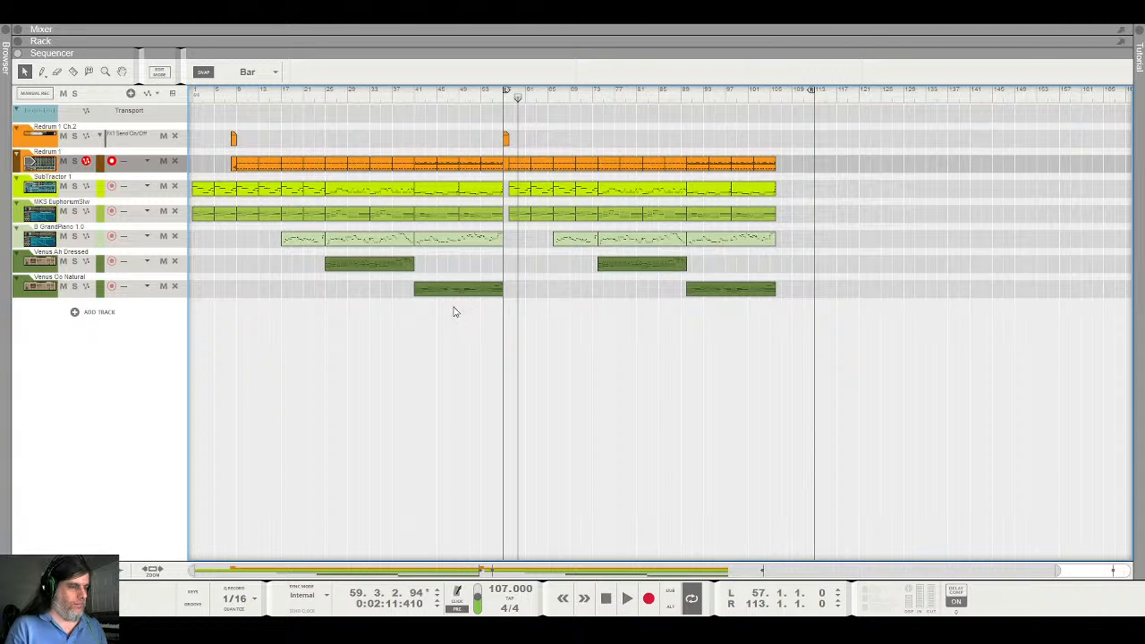
pyautogui.click(410, 92)
pyautogui.press('space')
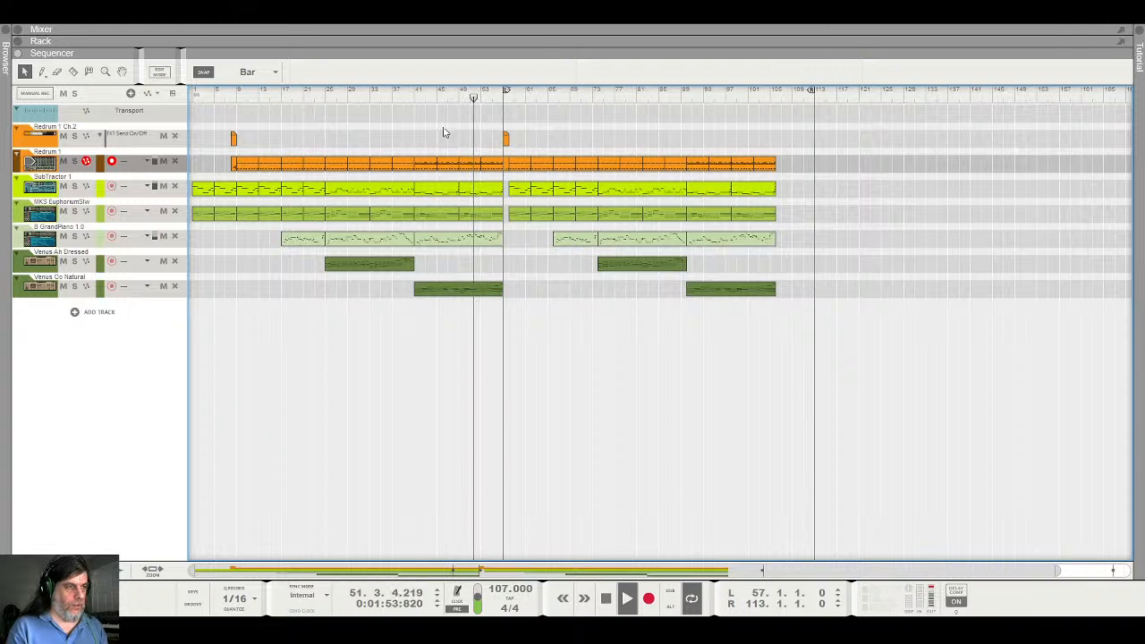
pyautogui.click(410, 93)
pyautogui.click(498, 98)
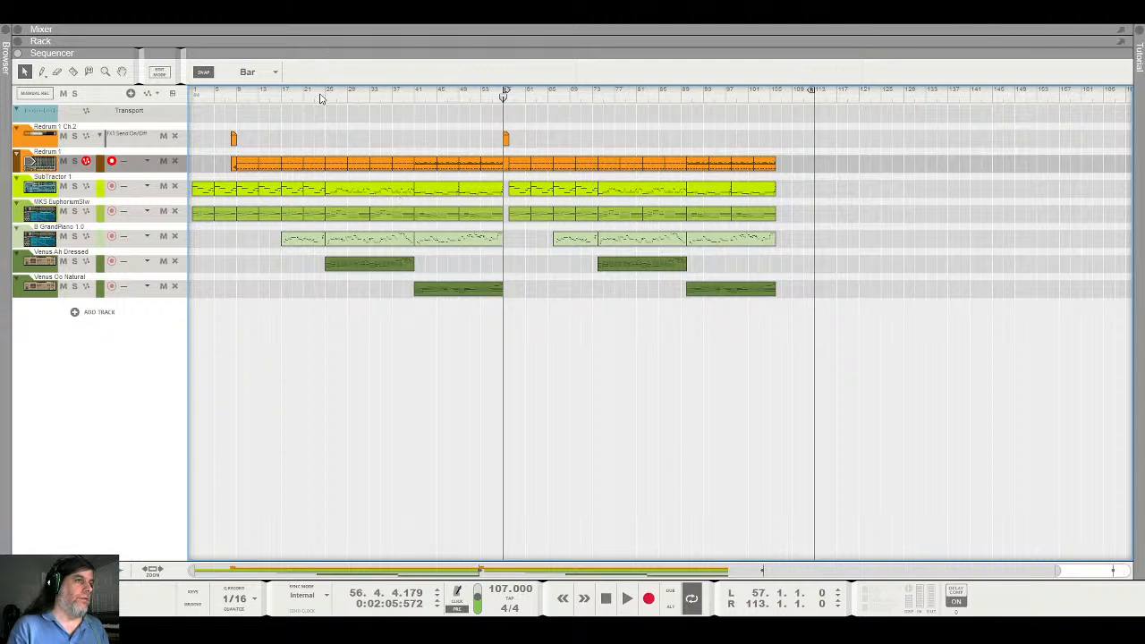
# Play the song from bar 9 through into the second Venus Ah Dressed section, to about bar 82
pyautogui.click(286, 98)
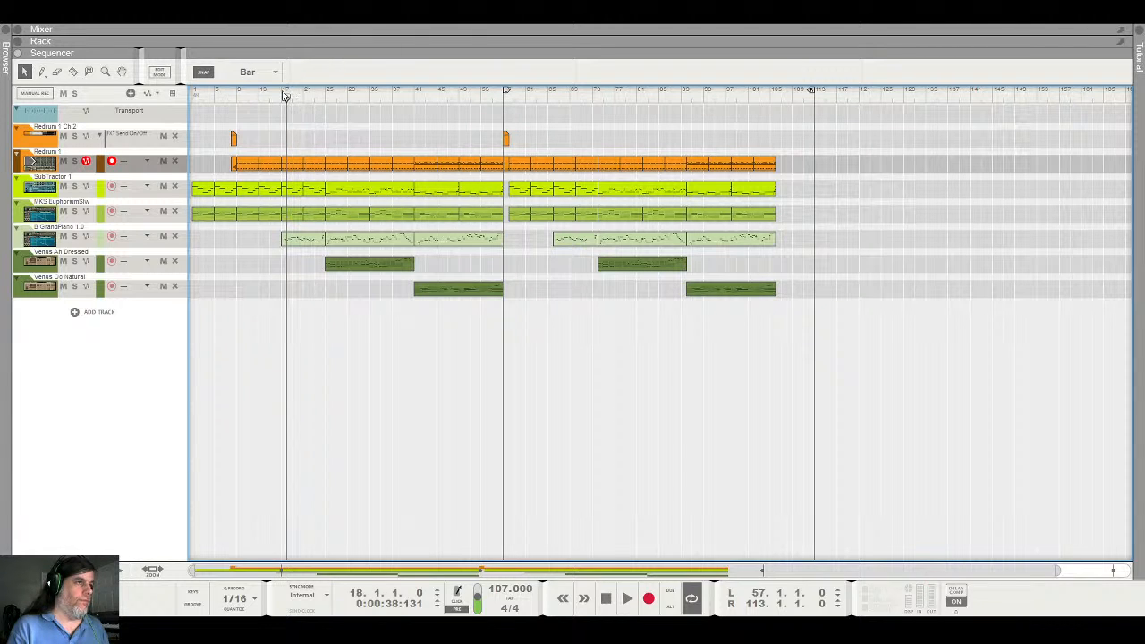
pyautogui.moveTo(284, 95); pyautogui.dragTo(238, 95)
pyautogui.press('space')
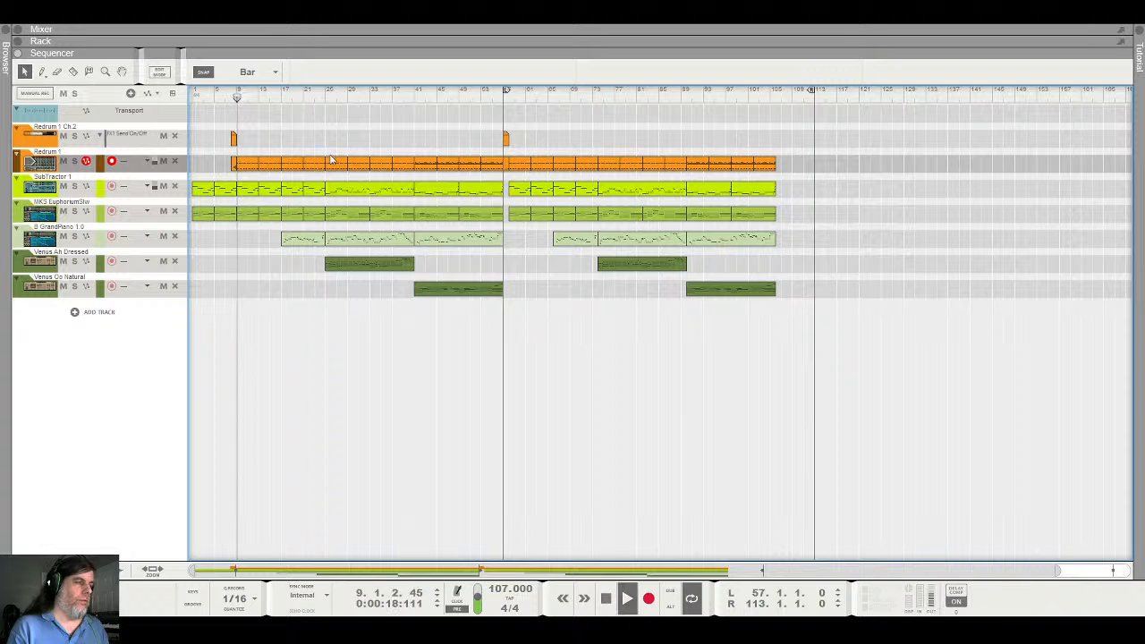
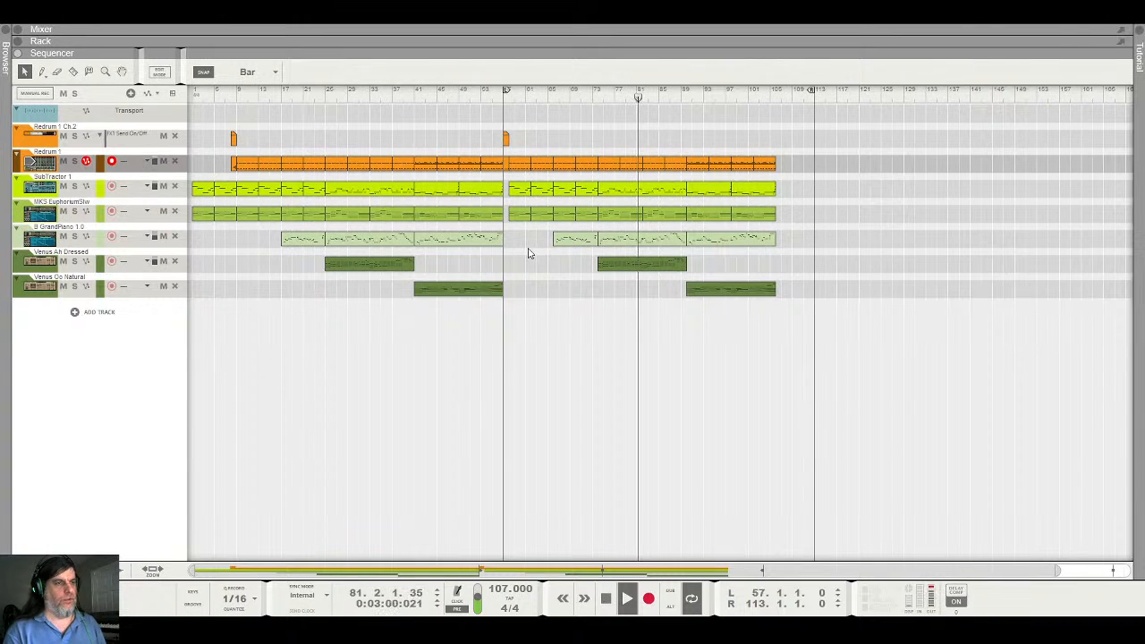
pyautogui.press('space')
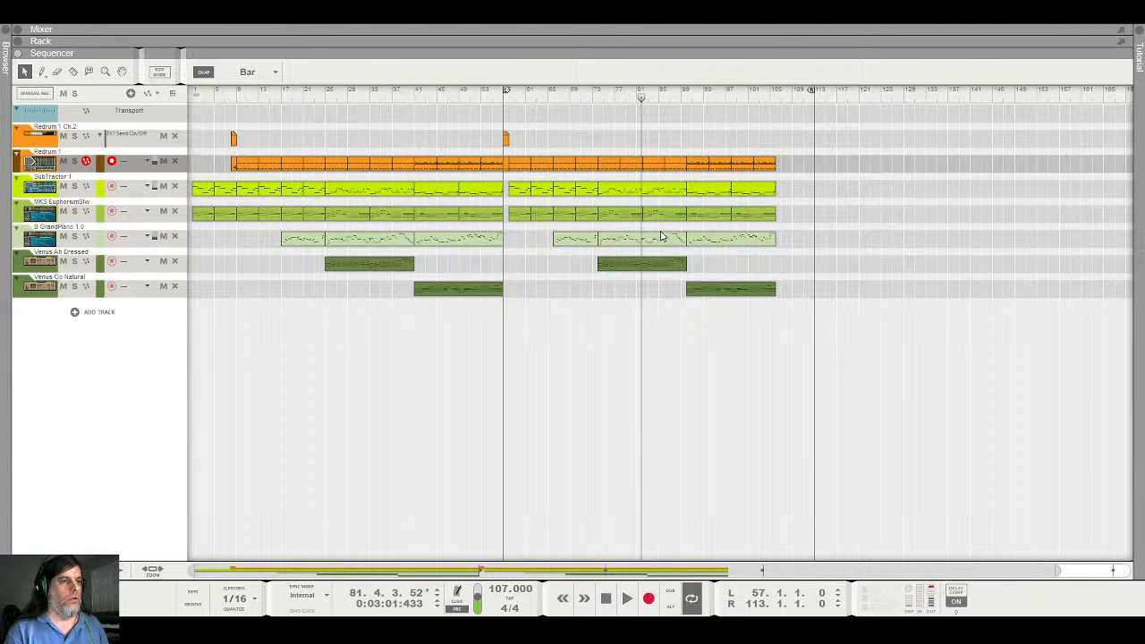
# Play the transition from about bar 89, and view the notes of the Venus Ah Dressed clip at bar 74
pyautogui.click(682, 98)
pyautogui.press('space')
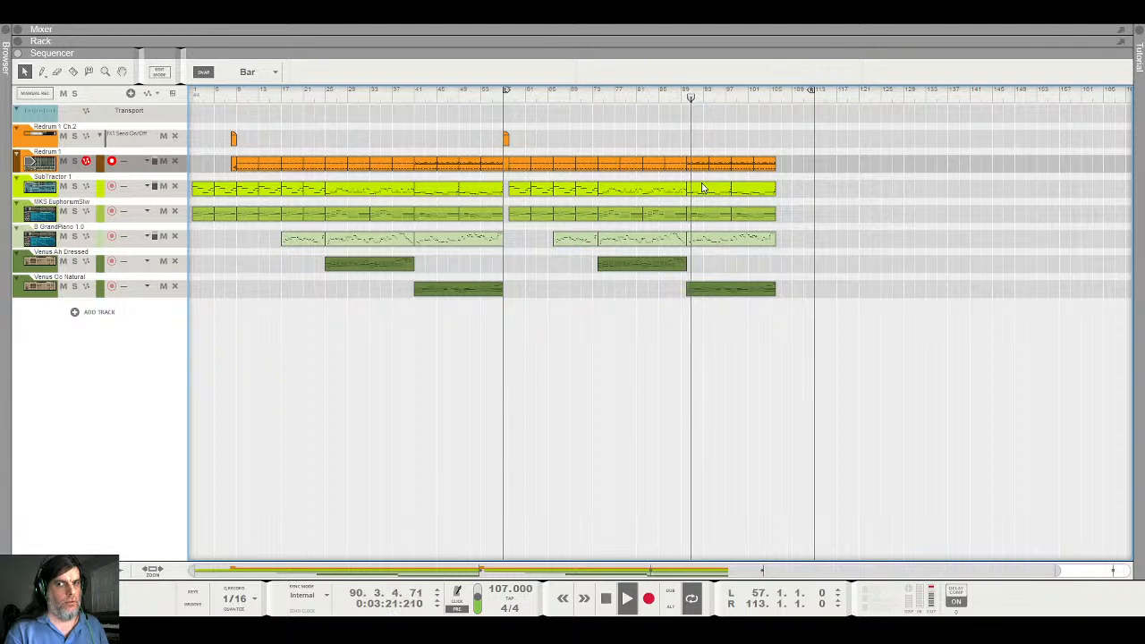
pyautogui.press('space')
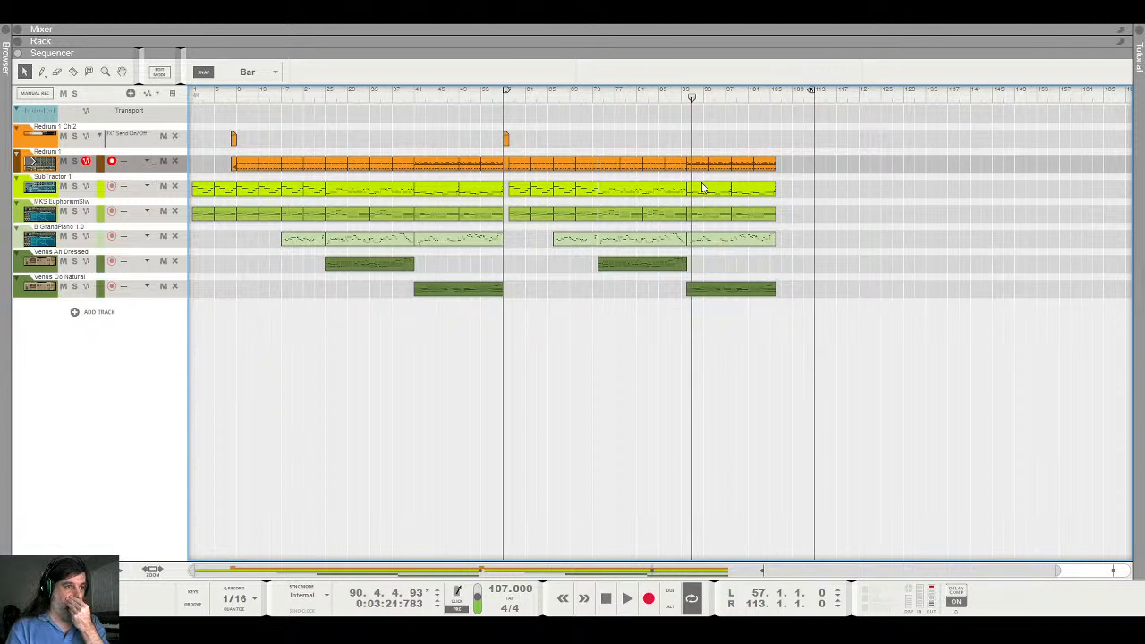
pyautogui.doubleClick(644, 267)
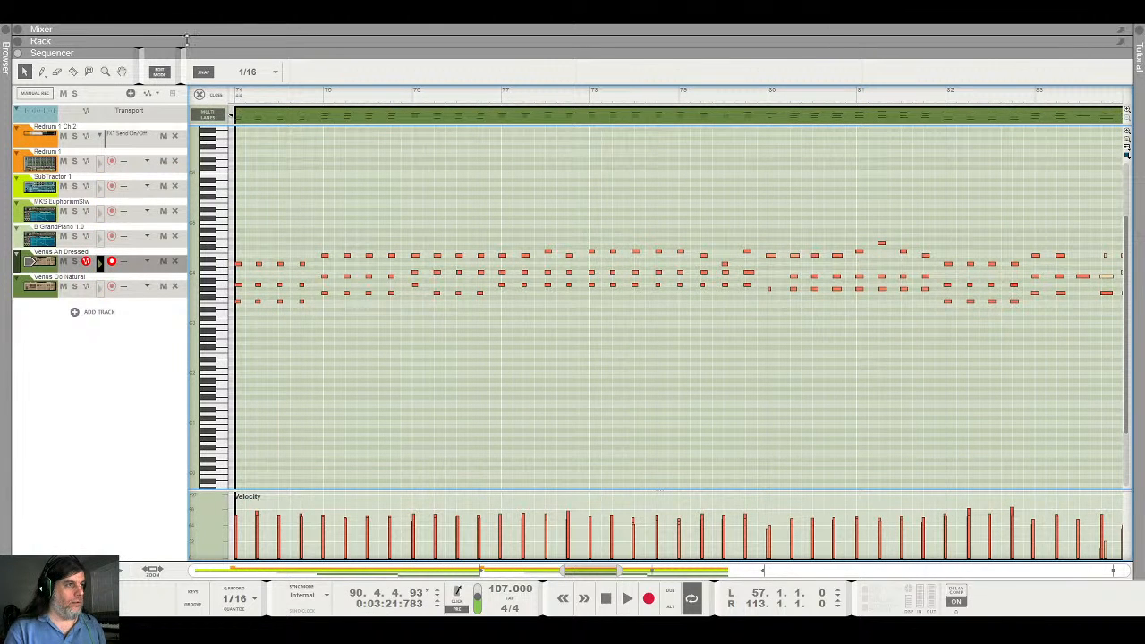
pyautogui.click(209, 97)
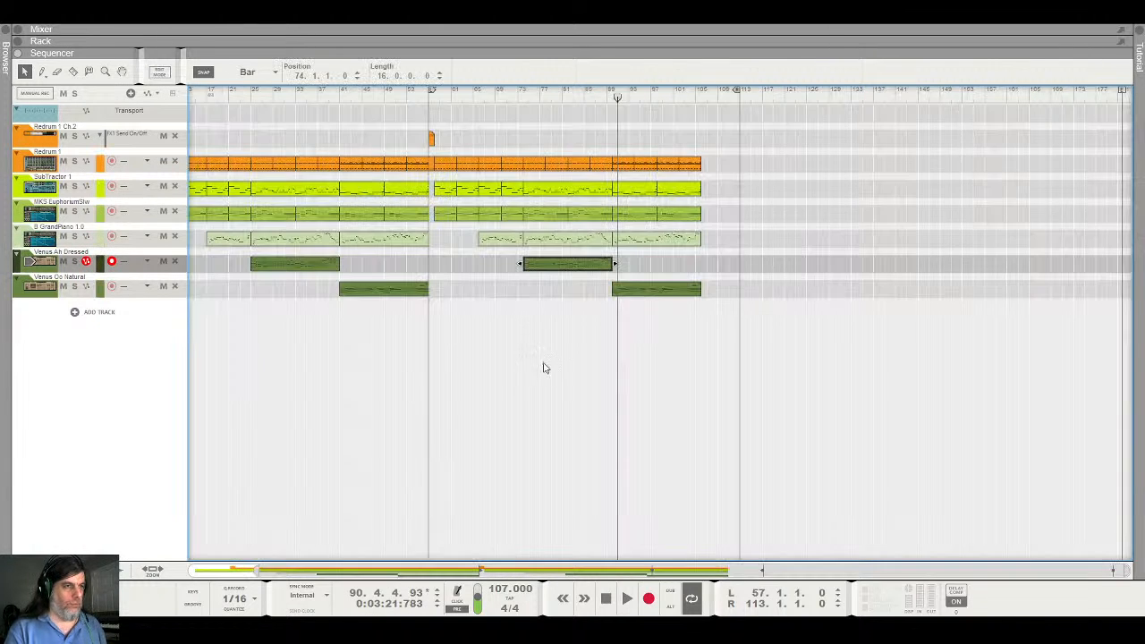
# Mark bar 82 with the song position and both loop locators, and split the instrument and Venus Ah Dressed clips there
pyautogui.click(568, 96)
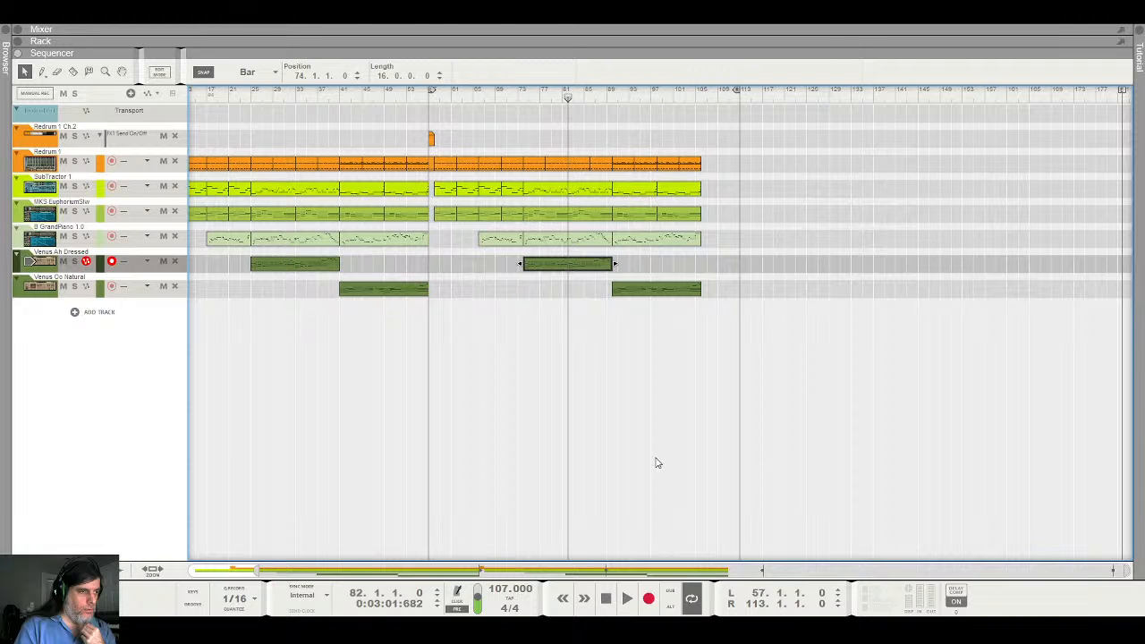
pyautogui.click(515, 429)
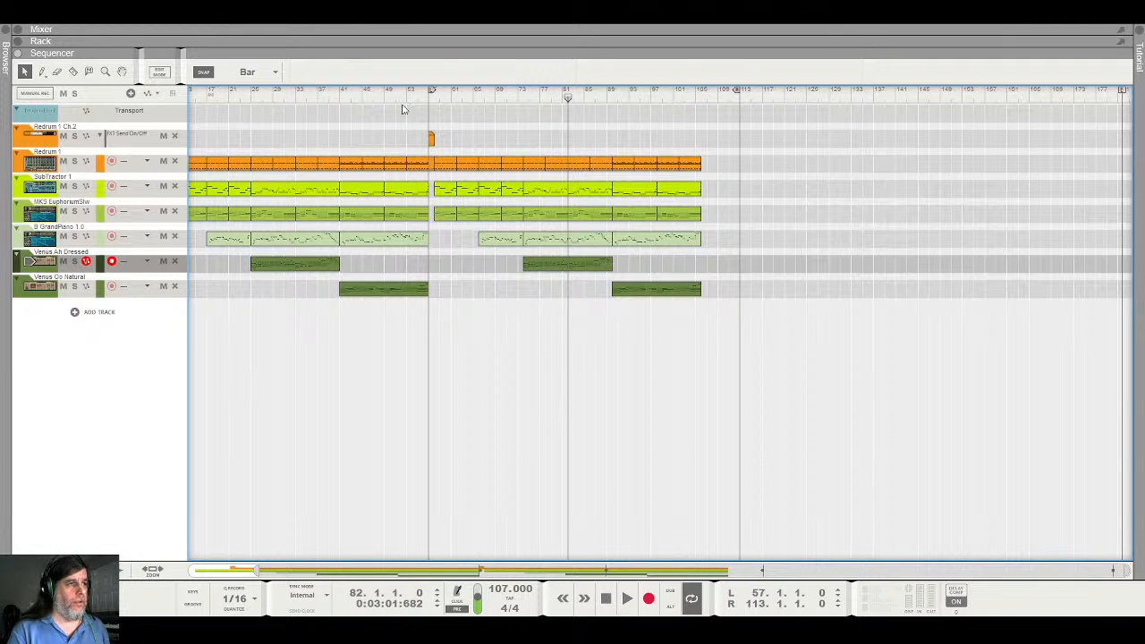
pyautogui.moveTo(432, 93)
pyautogui.mouseDown()
pyautogui.moveTo(581, 98)
pyautogui.moveTo(571, 106)
pyautogui.mouseUp()
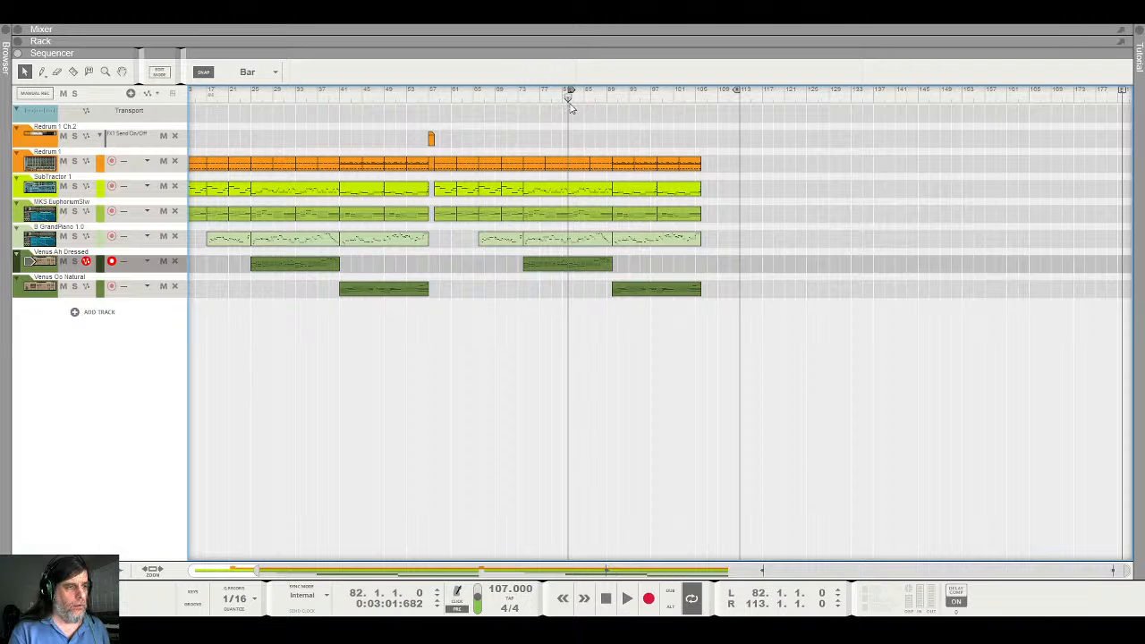
pyautogui.moveTo(738, 94); pyautogui.dragTo(569, 92)
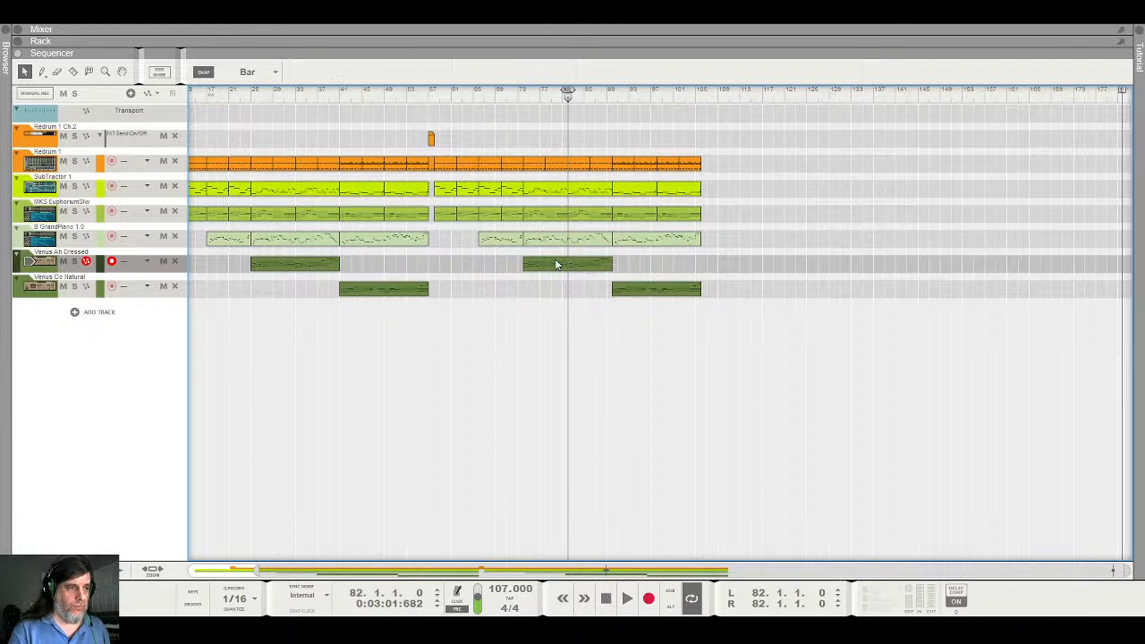
pyautogui.click(559, 265)
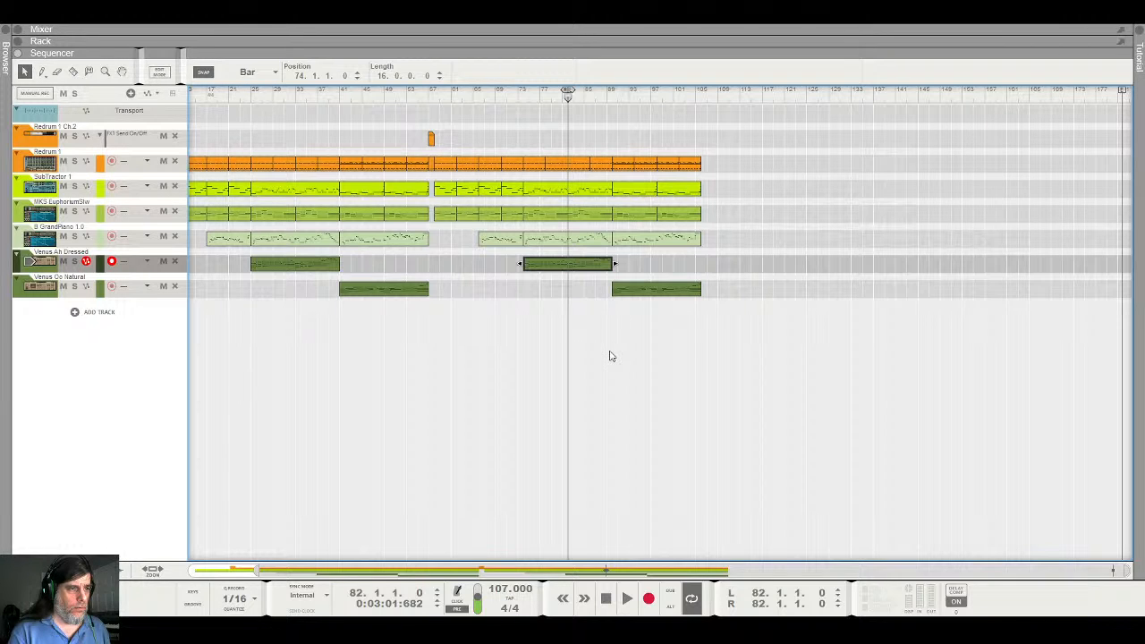
pyautogui.click(551, 326)
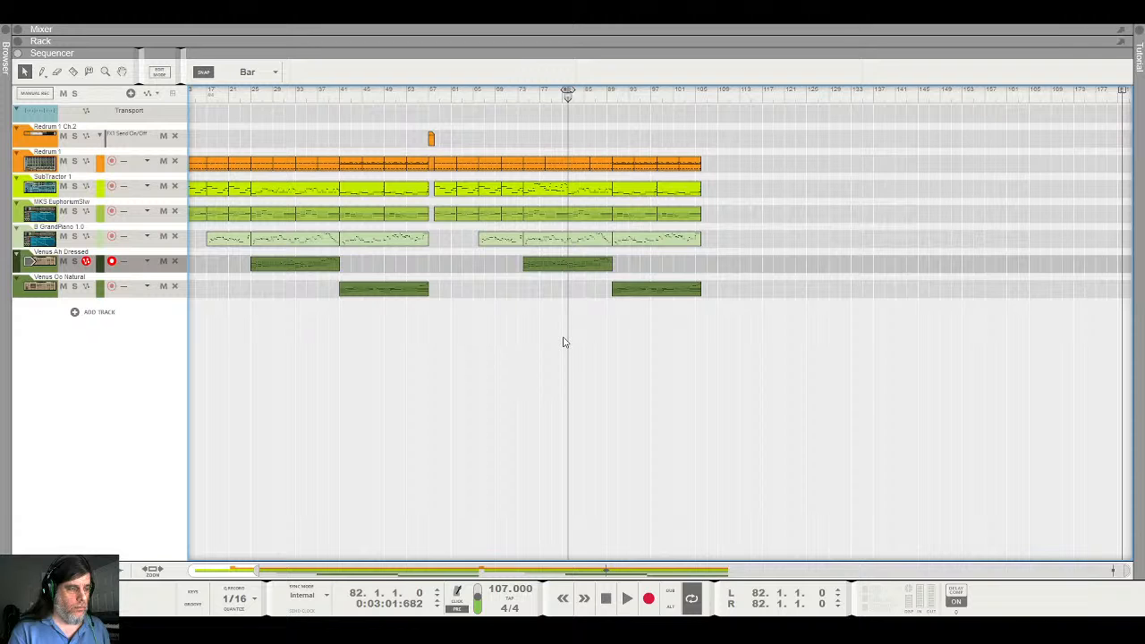
# Set the left loop locator to bar 61 and the right one to bar 97, and move the song position to bar 91
pyautogui.moveTo(567, 93); pyautogui.dragTo(650, 92)
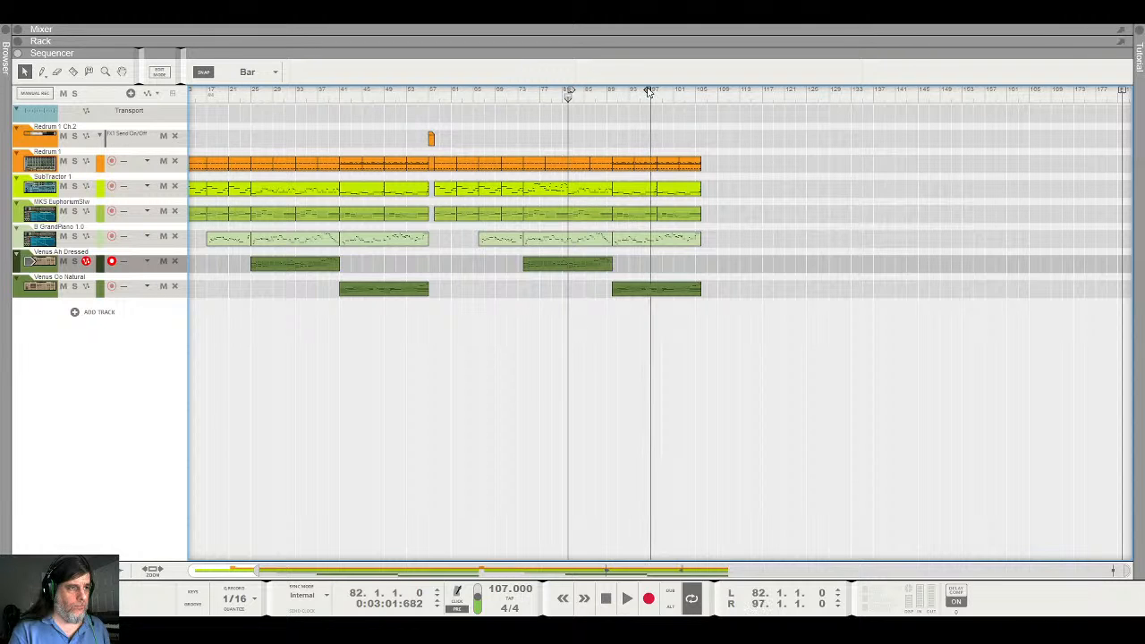
pyautogui.moveTo(571, 93); pyautogui.dragTo(456, 89)
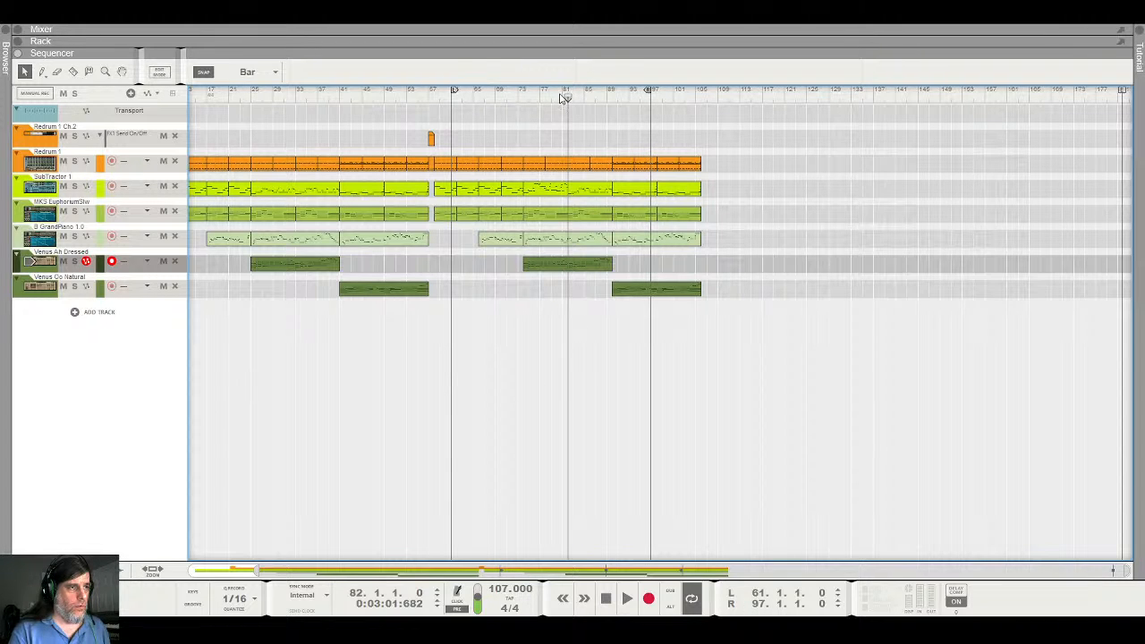
pyautogui.moveTo(570, 99); pyautogui.dragTo(616, 99)
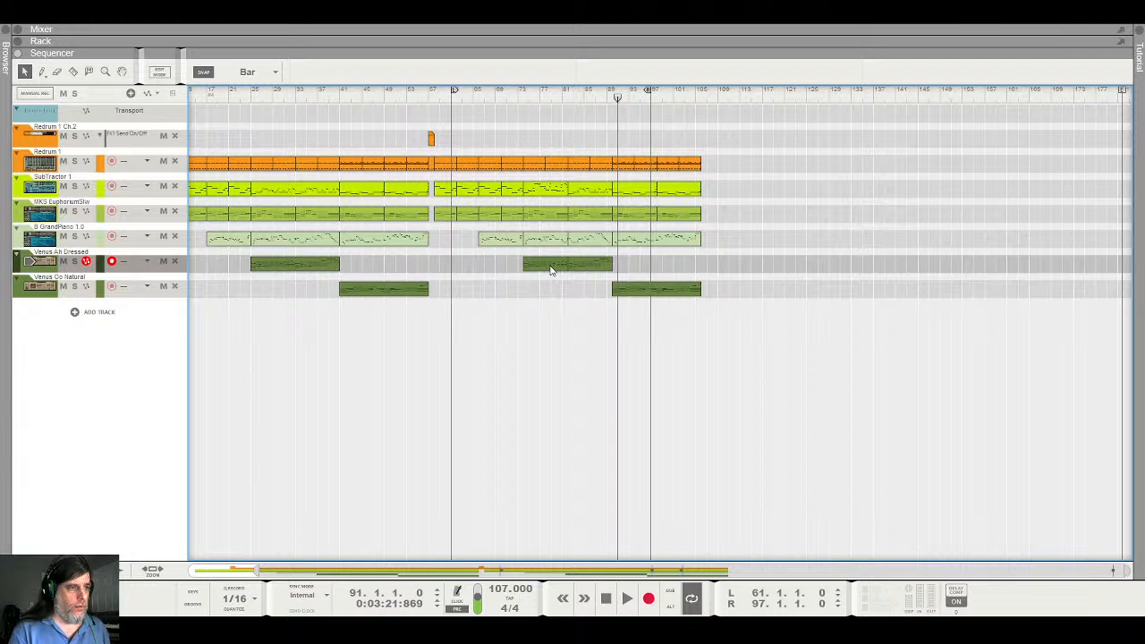
# Delete the first half of the split Venus Ah Dressed clip at bar 74 and move its second half to bar 74
pyautogui.click(551, 268)
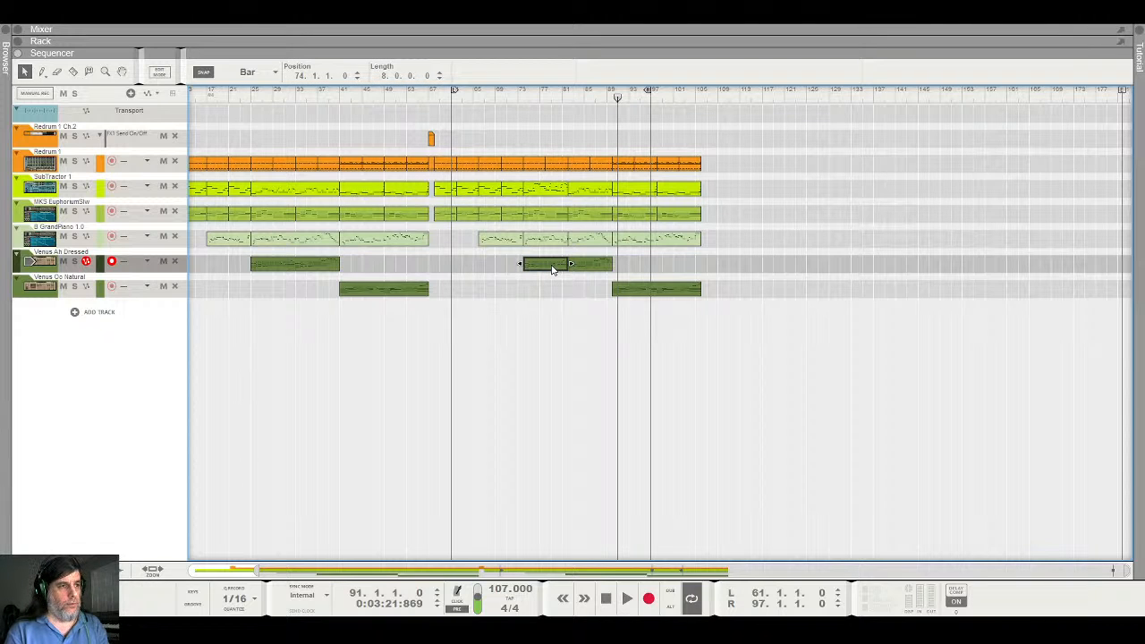
pyautogui.press('Delete')
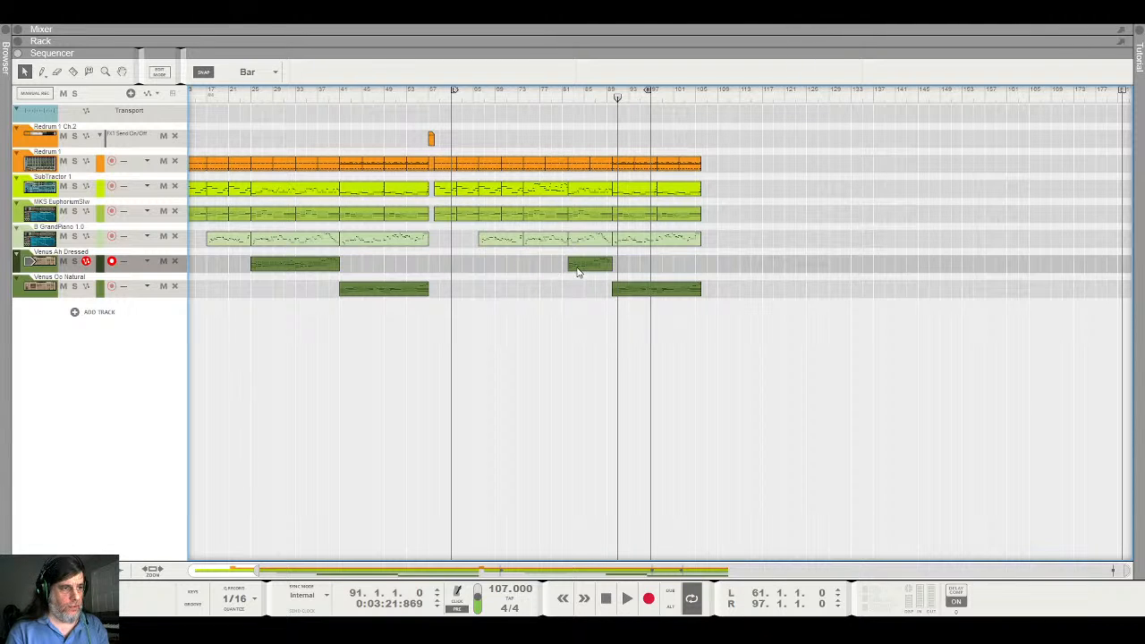
pyautogui.moveTo(577, 272); pyautogui.dragTo(543, 270)
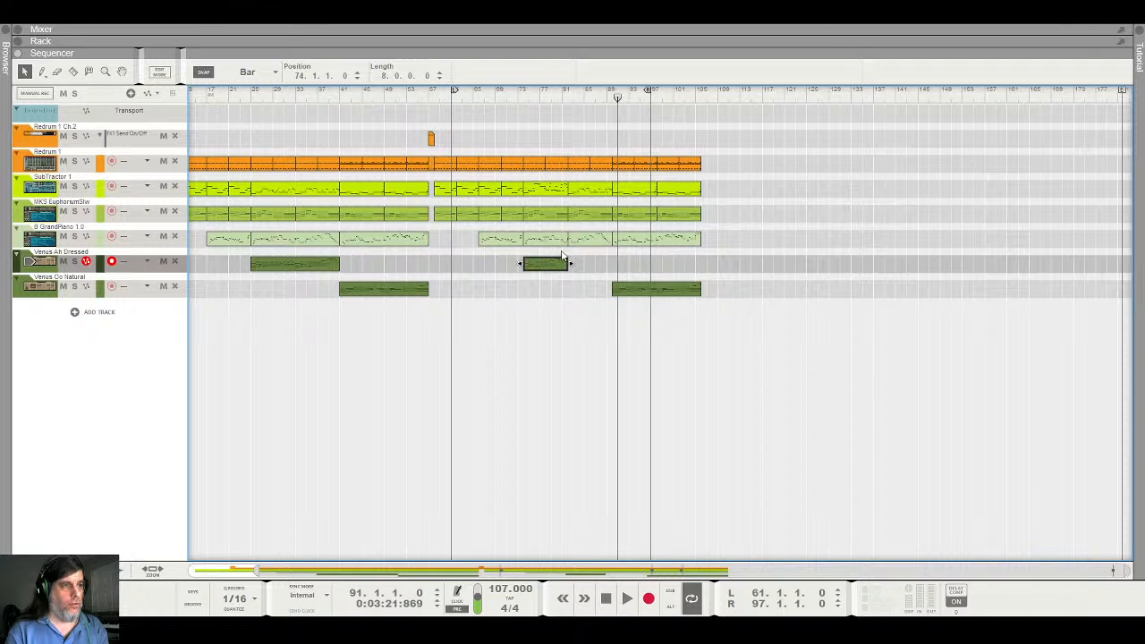
pyautogui.moveTo(575, 131); pyautogui.dragTo(607, 126)
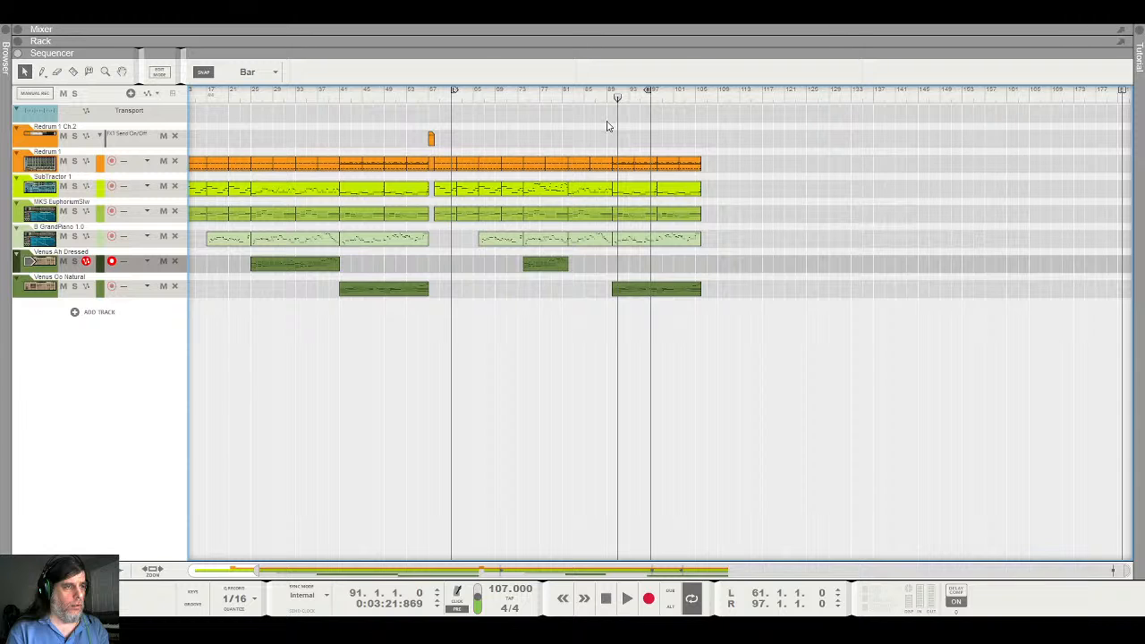
# Delete the instrument clips in bars 74 to 82, and move all instrument and vocal clips from bar 82 onward back to bar 74
pyautogui.moveTo(533, 177); pyautogui.dragTo(566, 237)
pyautogui.press('Delete')
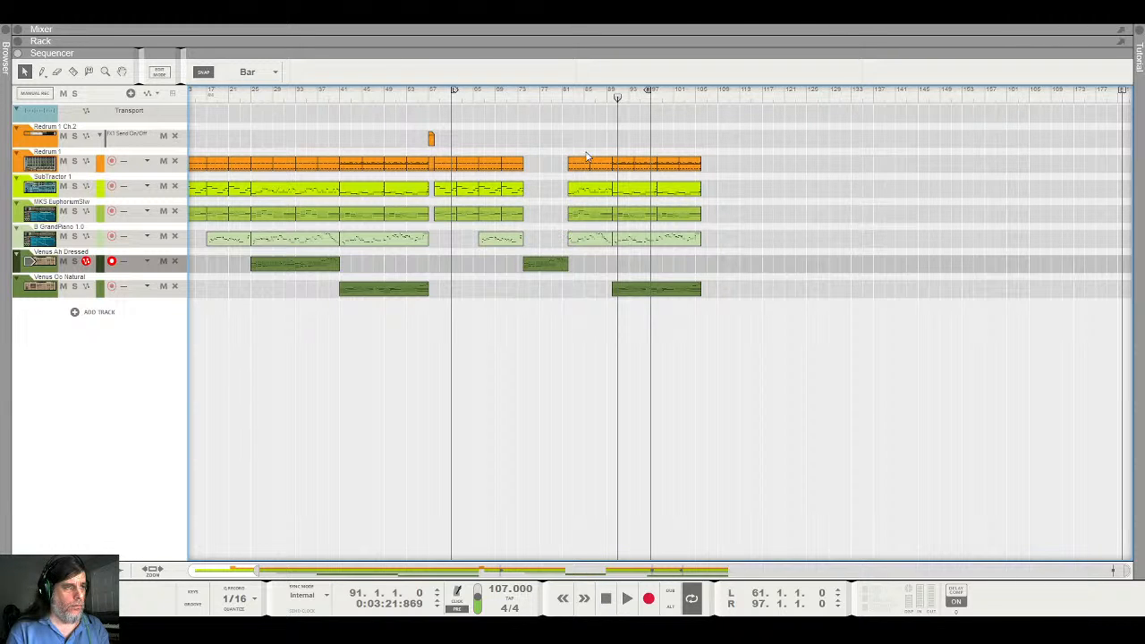
pyautogui.moveTo(577, 159); pyautogui.dragTo(601, 238)
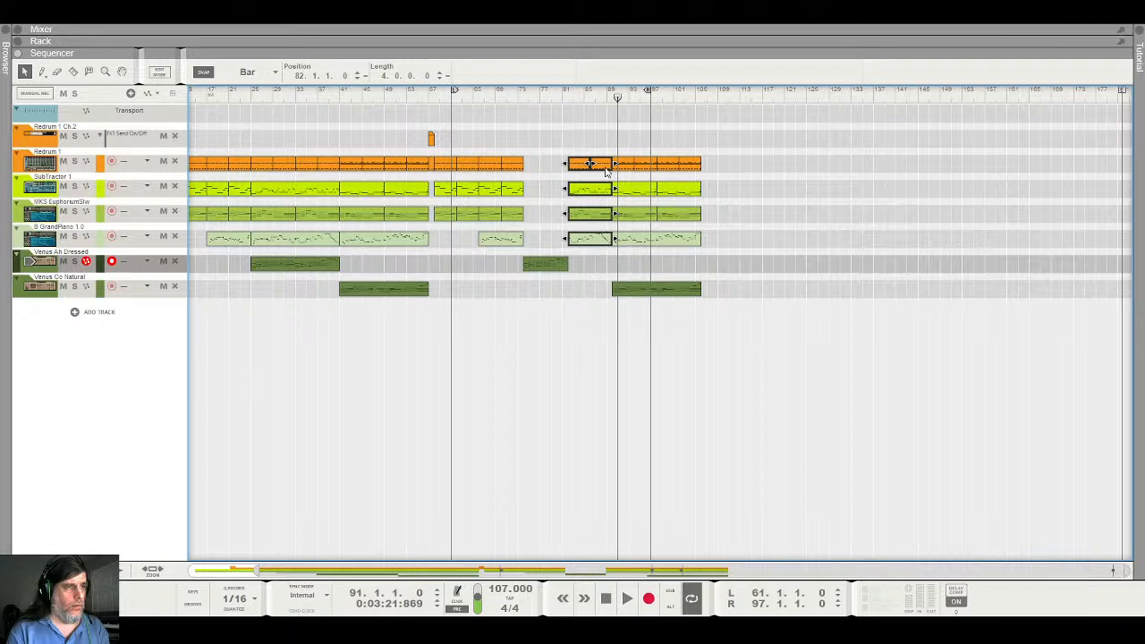
pyautogui.moveTo(623, 148); pyautogui.dragTo(707, 322)
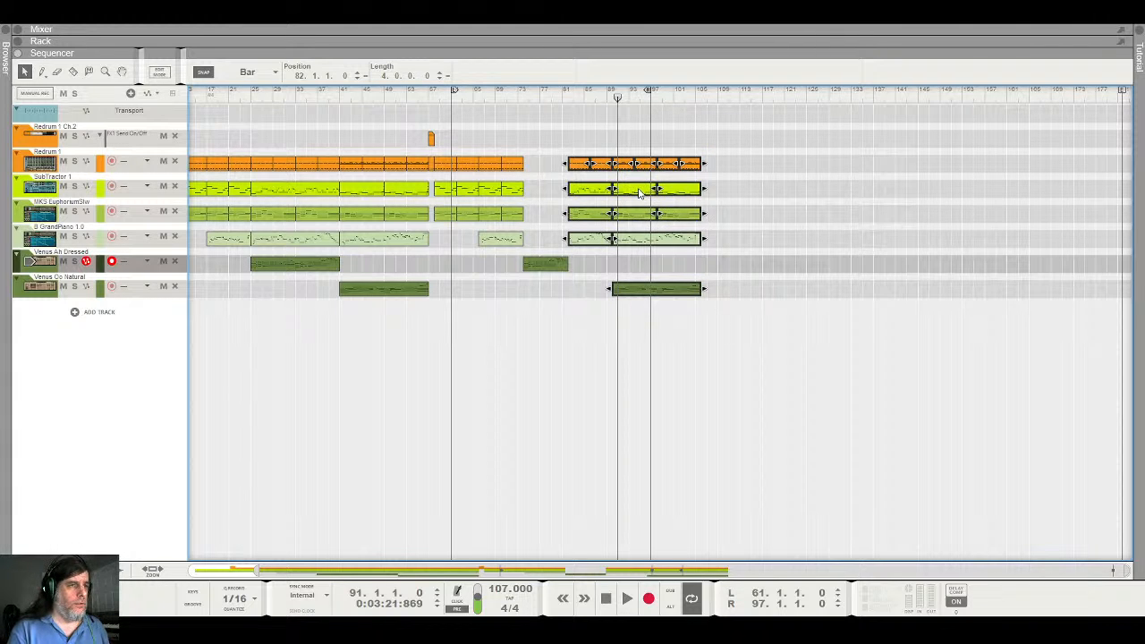
pyautogui.moveTo(639, 193); pyautogui.dragTo(595, 192)
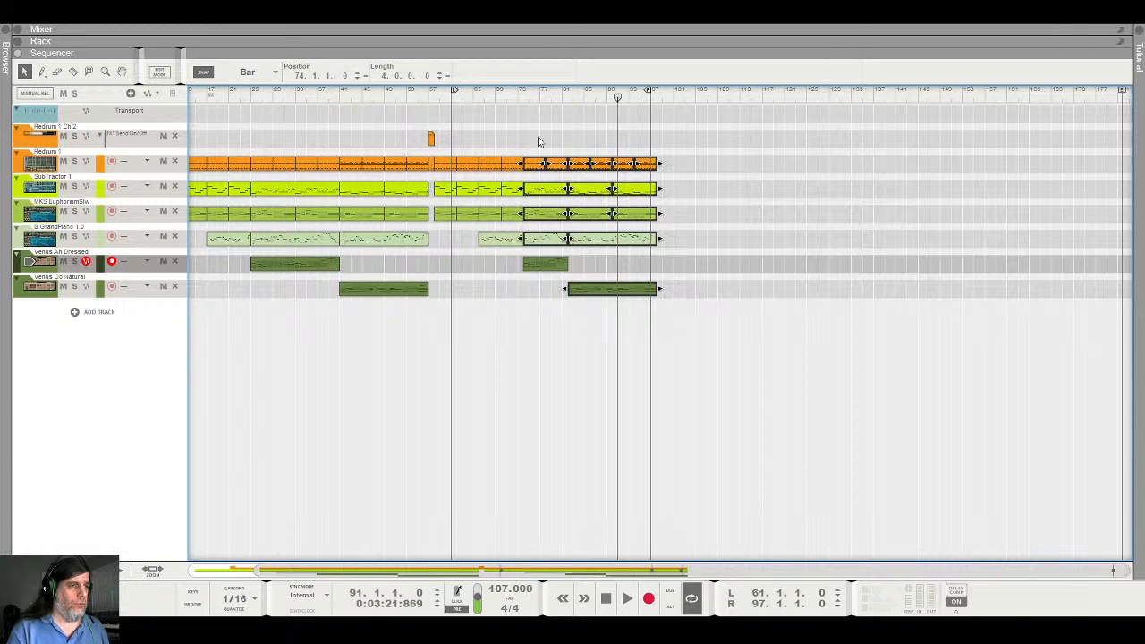
pyautogui.click(538, 140)
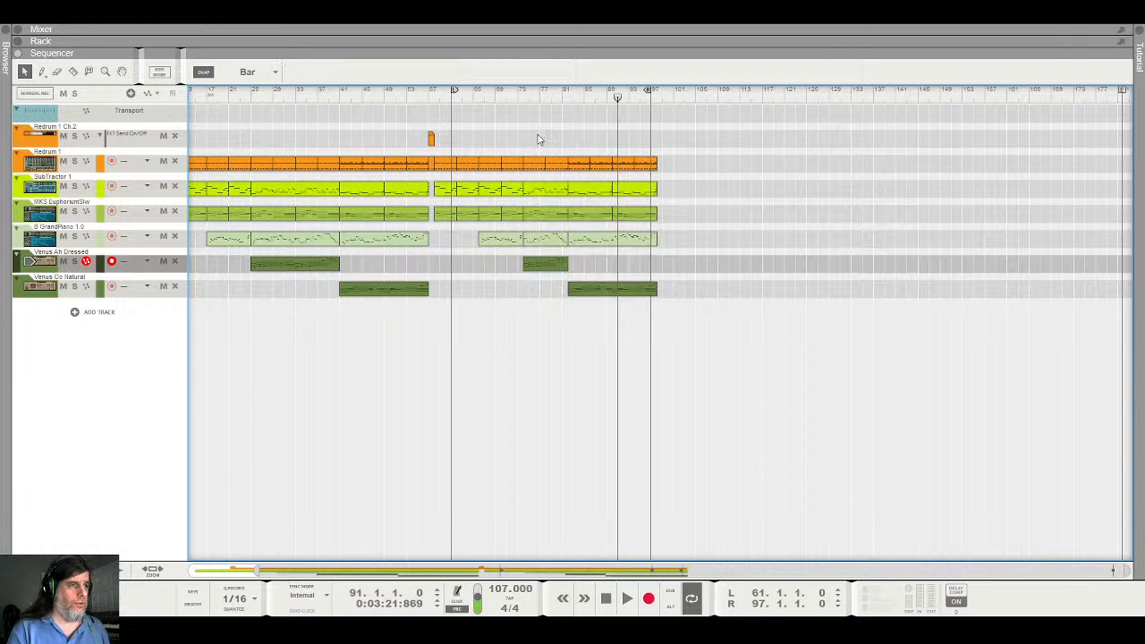
# Play the shortened section from about bar 73 to its end, set the right loop locator to bar 114, and return to the song start
pyautogui.click(519, 94)
pyautogui.press('space')
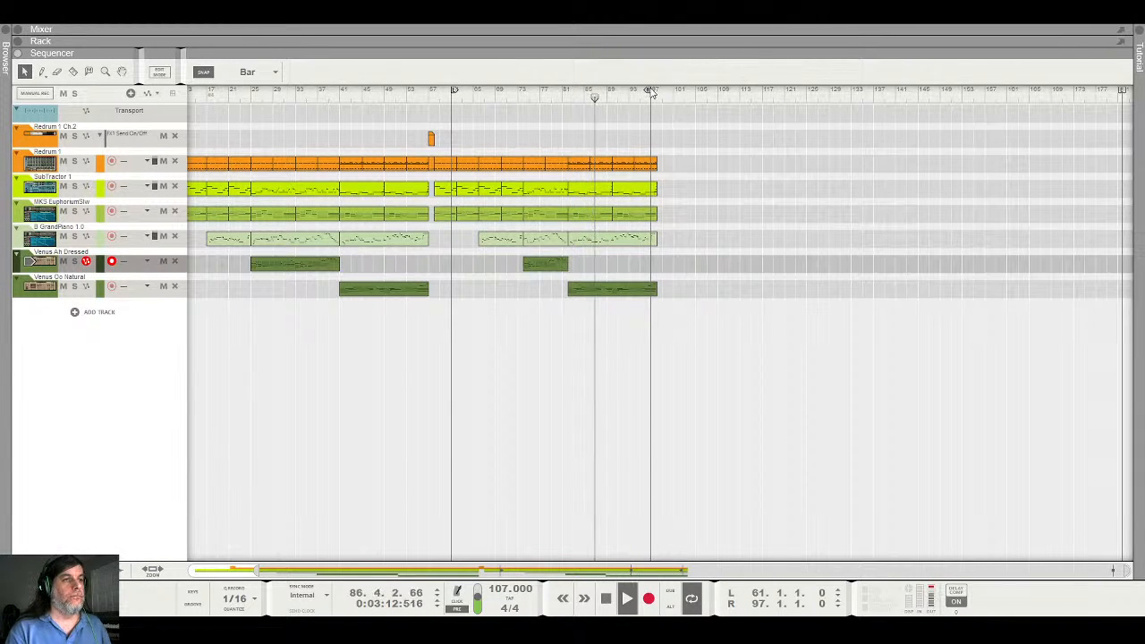
pyautogui.moveTo(649, 90); pyautogui.dragTo(742, 90)
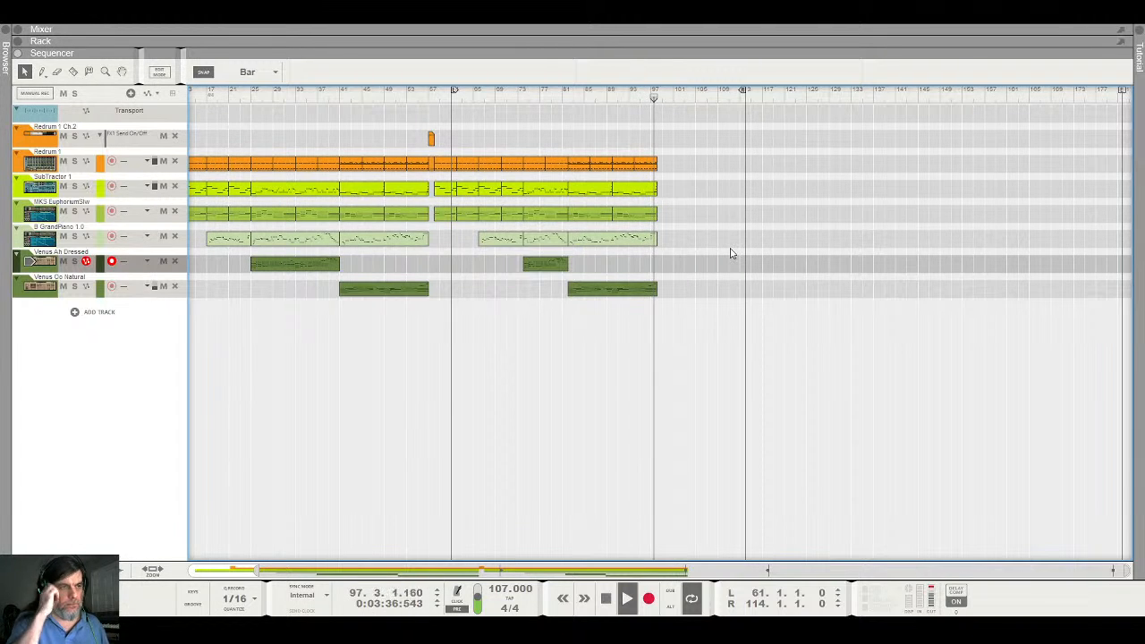
pyautogui.press('space')
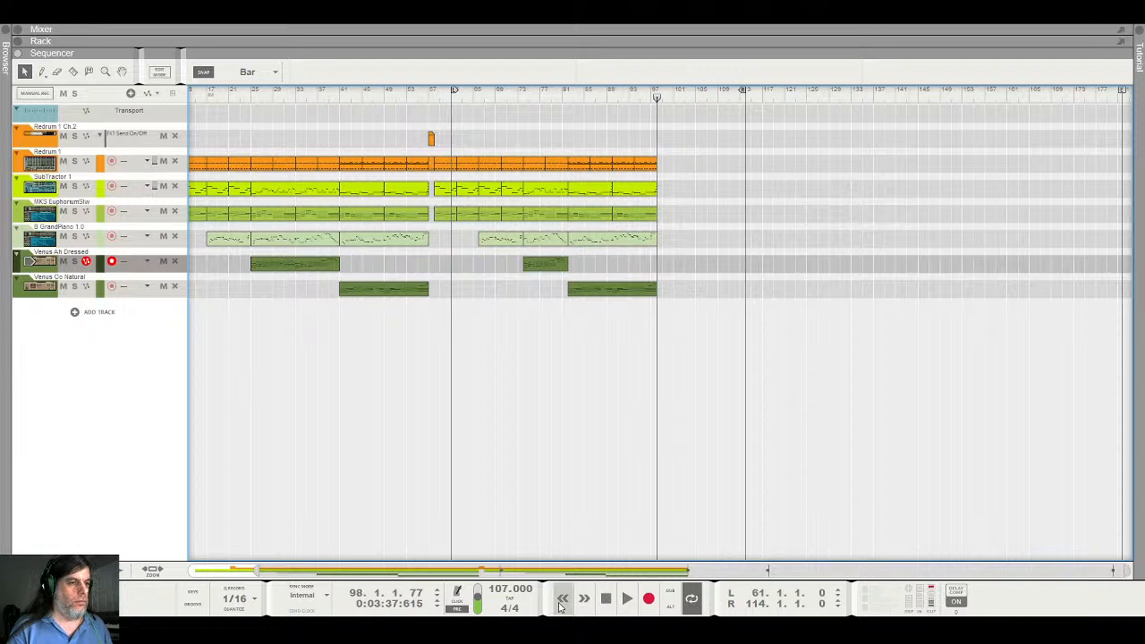
pyautogui.click(605, 599)
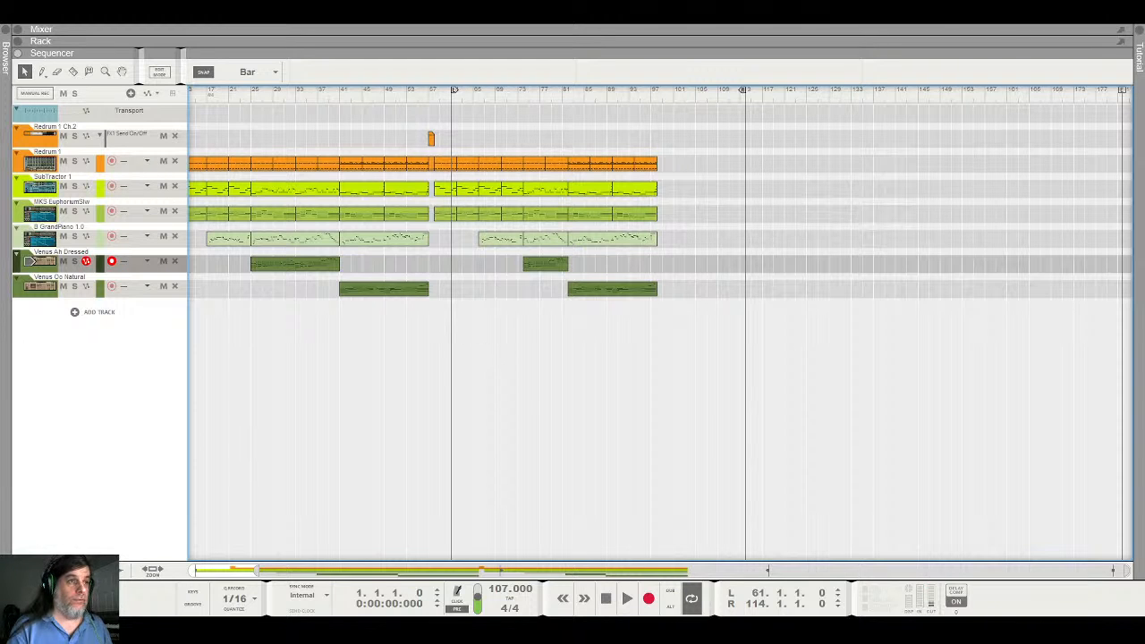
# Add an NN-19 sampler below the Venus Oo Natural Humana device in the rack
pyautogui.click(588, 39)
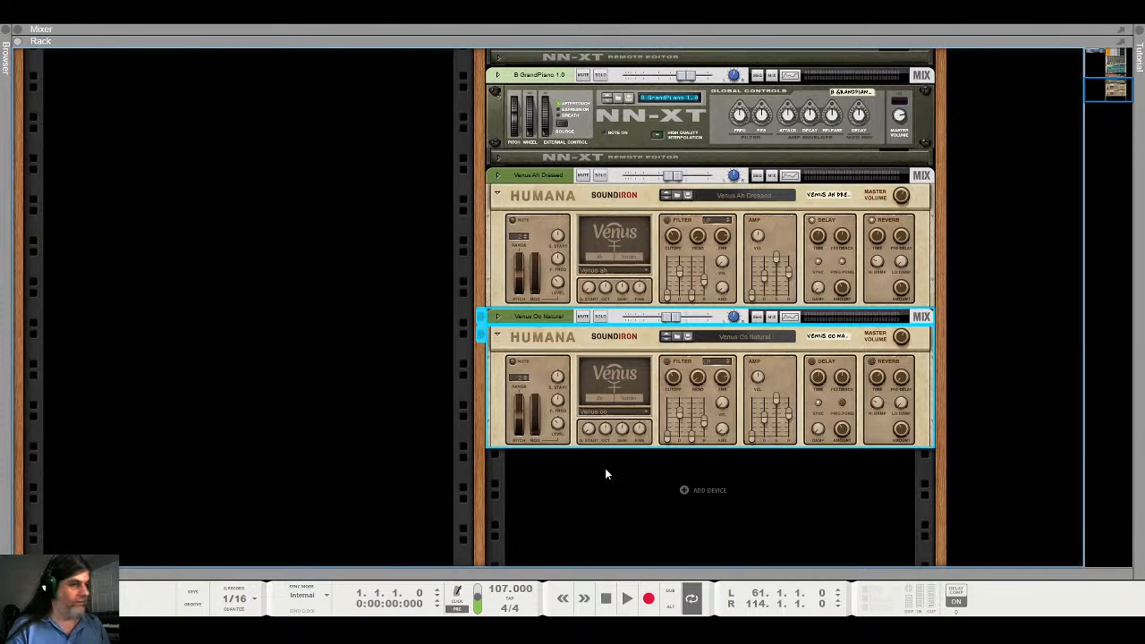
pyautogui.click(617, 469)
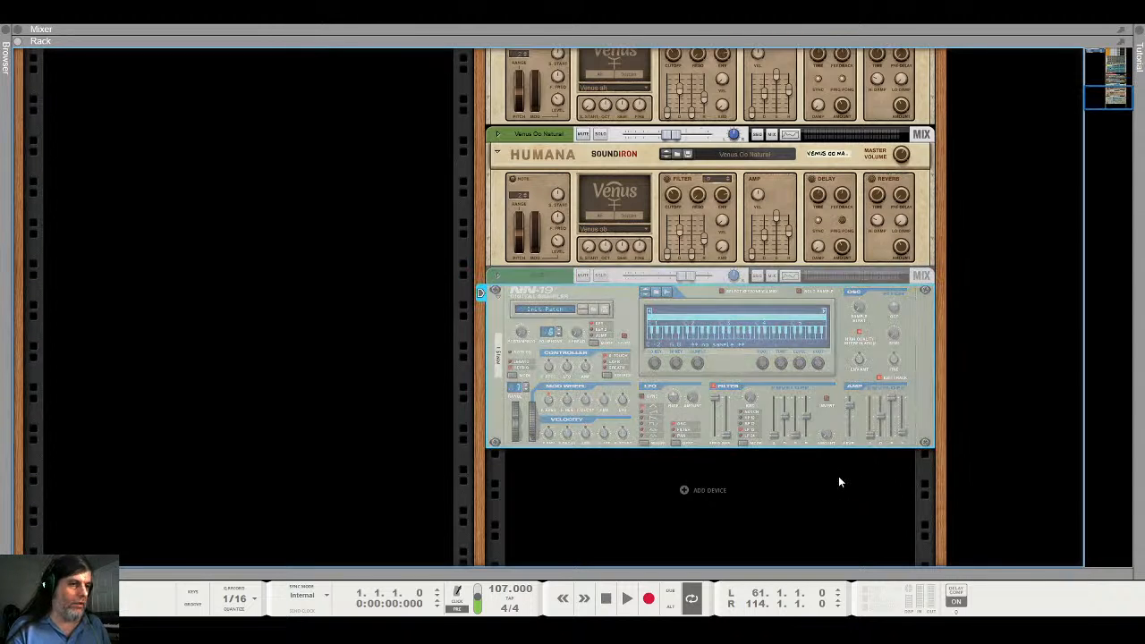
# Load the PIZZICATO.smp patch from the Strings folder into the NN-19 sampler and close the patch browser
pyautogui.click(592, 312)
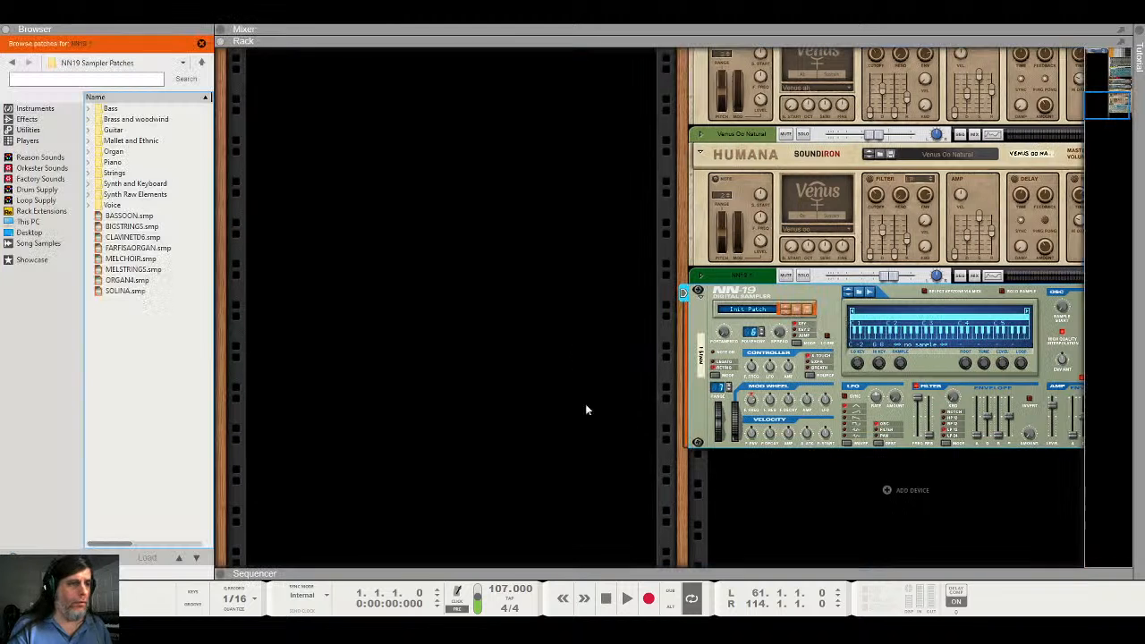
pyautogui.click(128, 175)
pyautogui.doubleClick(128, 175)
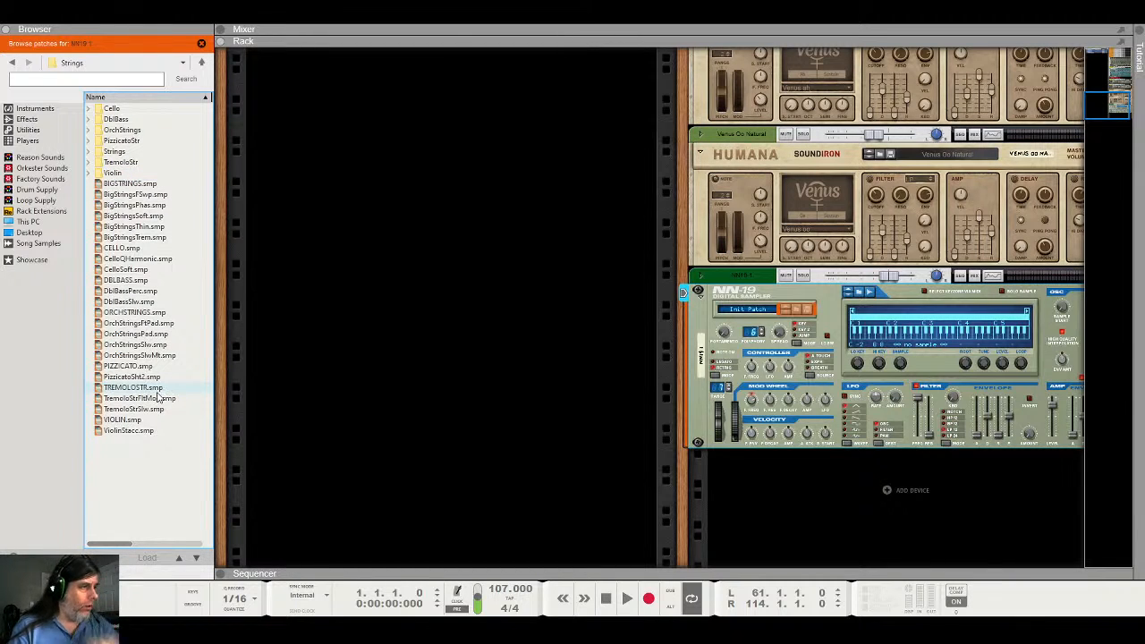
pyautogui.click(126, 366)
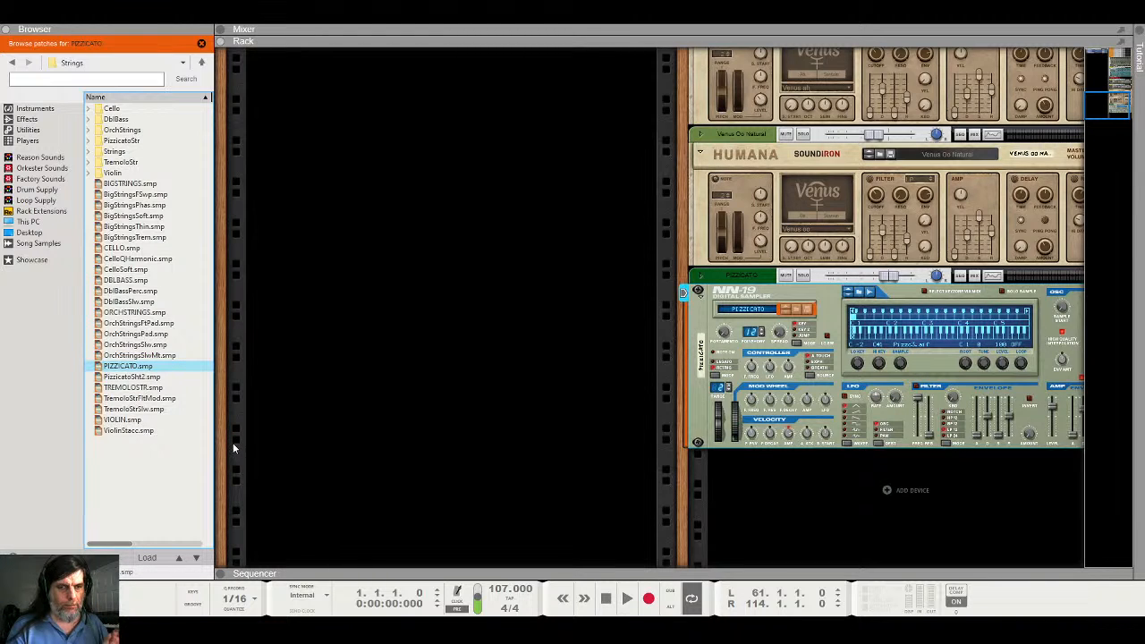
pyautogui.click(792, 495)
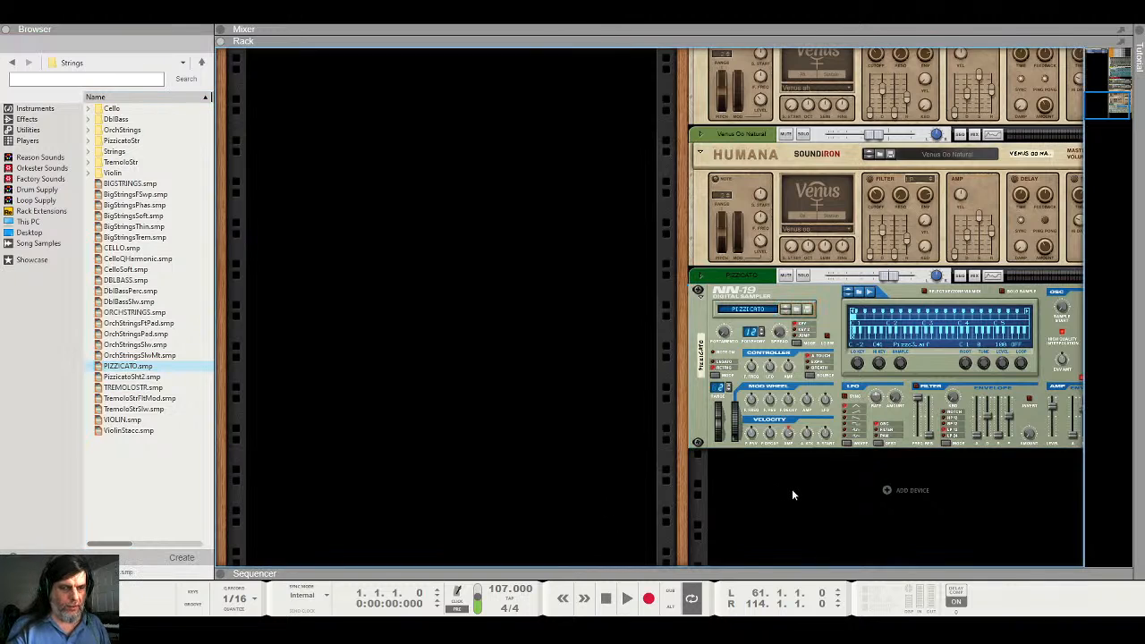
pyautogui.click(16, 36)
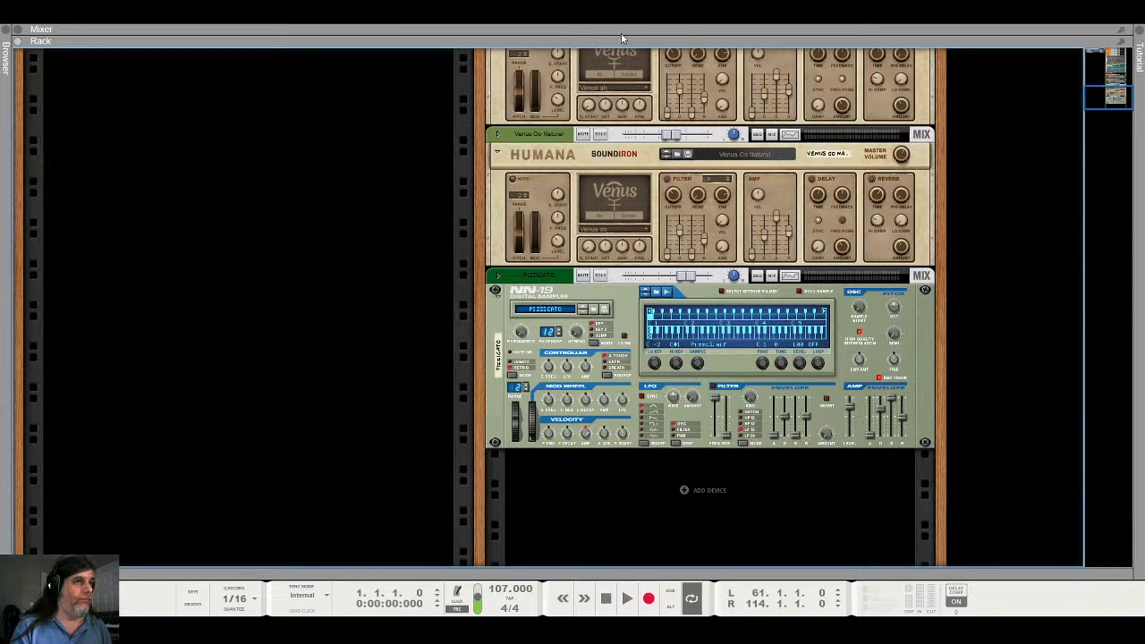
# On the PIZZICATO mixer channel, enable FX send 1 and the EQ, and adjust the low and high frequency gain
pyautogui.press('F5')
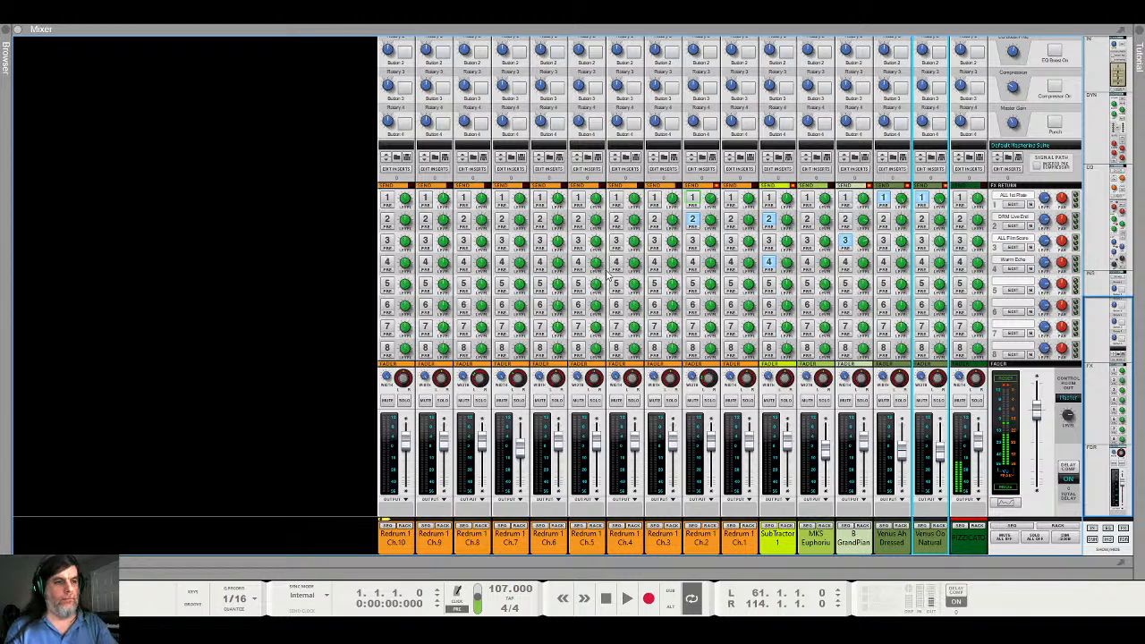
pyautogui.click(962, 198)
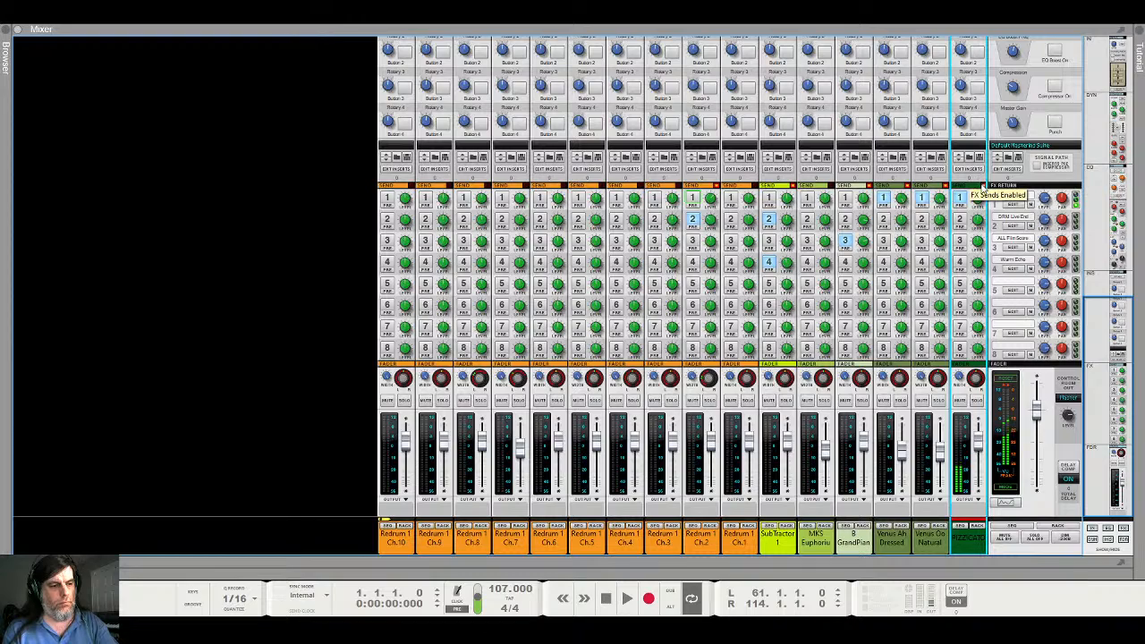
pyautogui.scroll(5, 975, 179)
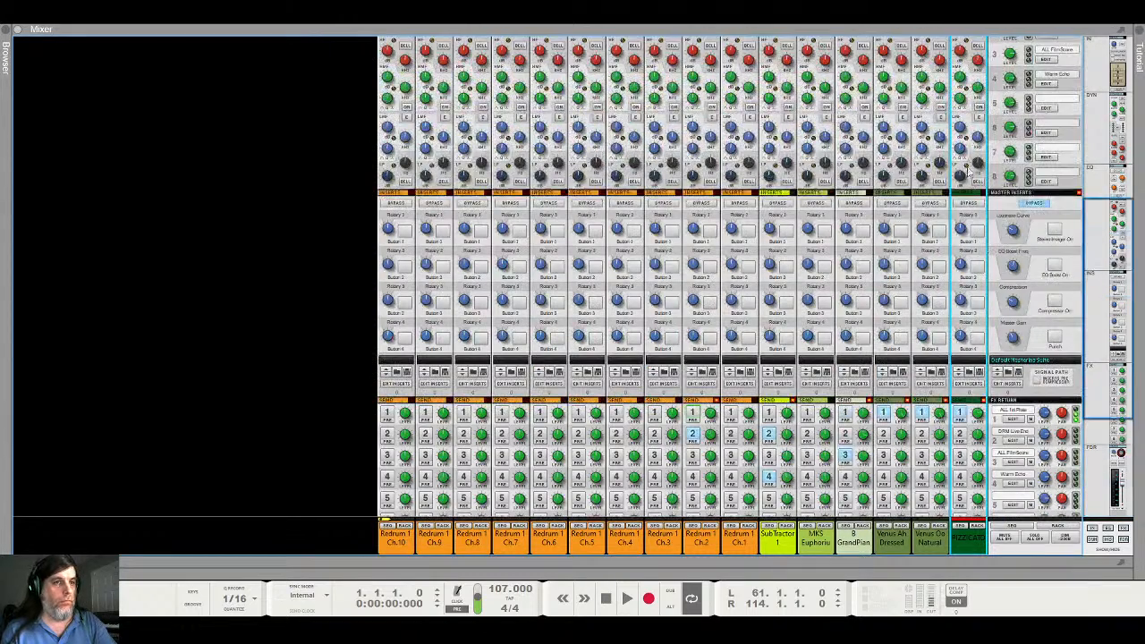
pyautogui.scroll(2, 966, 168)
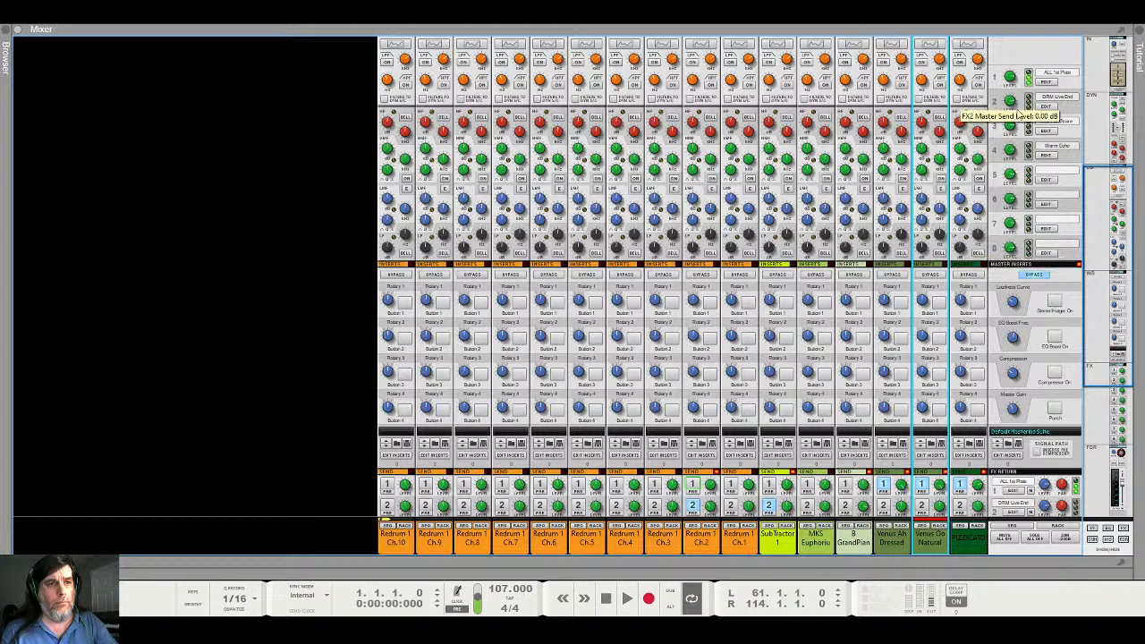
pyautogui.click(980, 179)
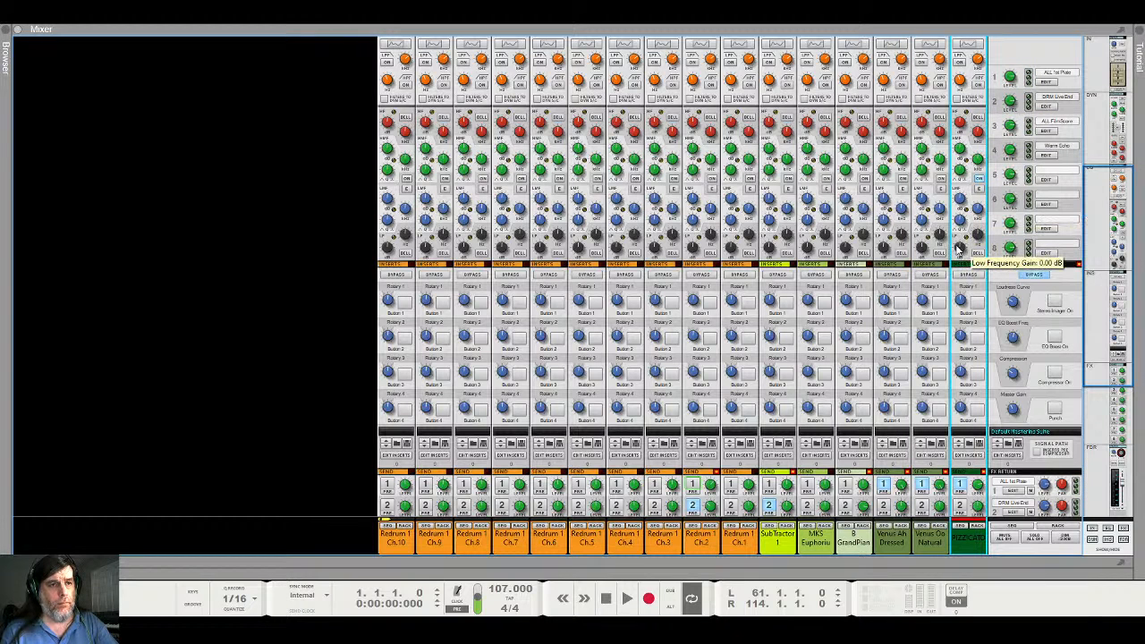
pyautogui.moveTo(957, 249); pyautogui.dragTo(959, 240)
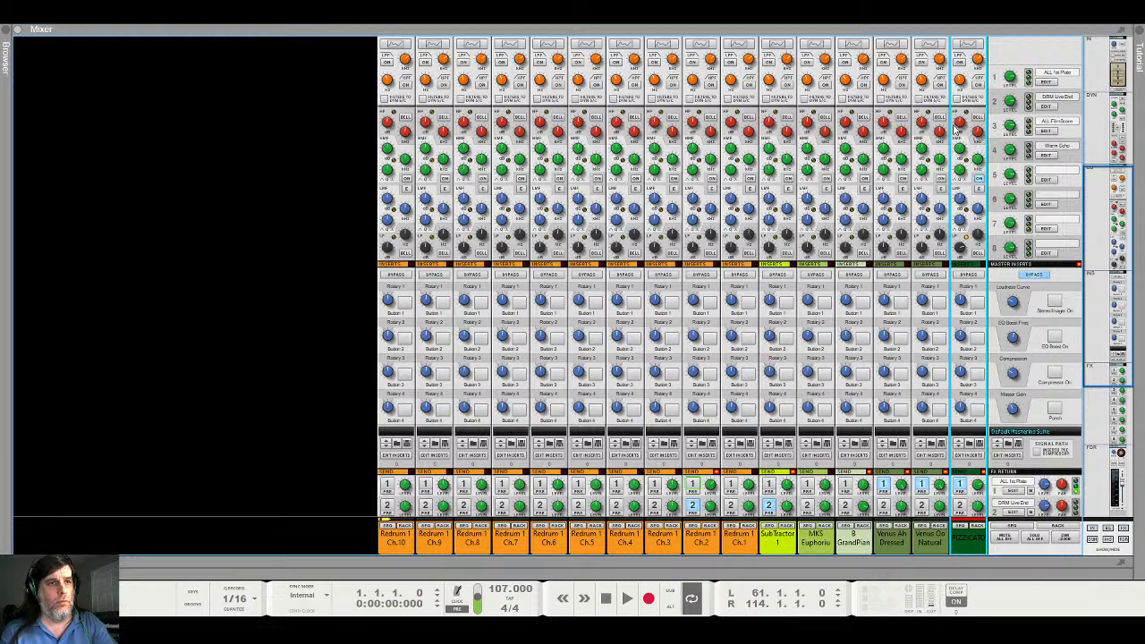
pyautogui.moveTo(958, 125)
pyautogui.mouseDown()
pyautogui.moveTo(965, 101)
pyautogui.moveTo(967, 121)
pyautogui.mouseUp()
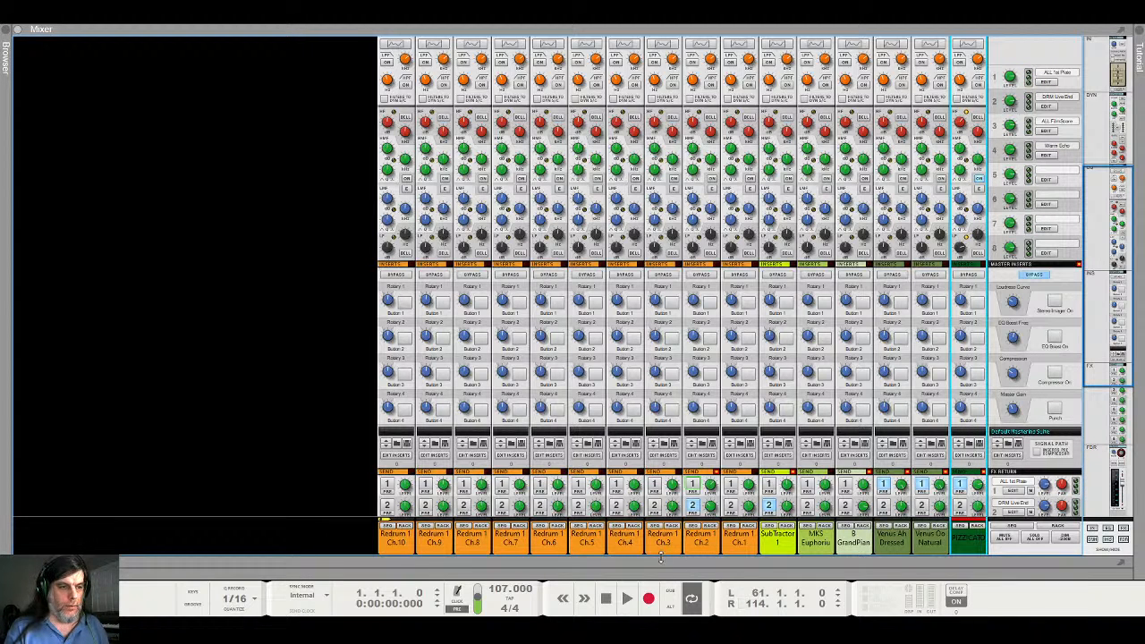
# Play the second section from bar 58 in the sequencer while trying out the pizzicato sound
pyautogui.press('F7')
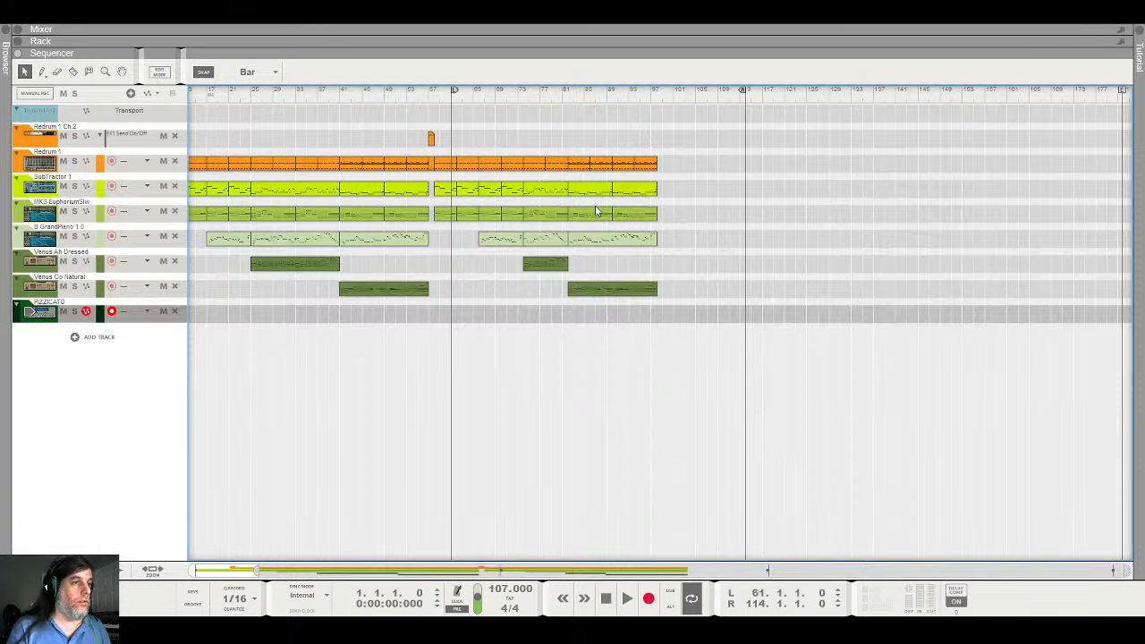
pyautogui.click(450, 98)
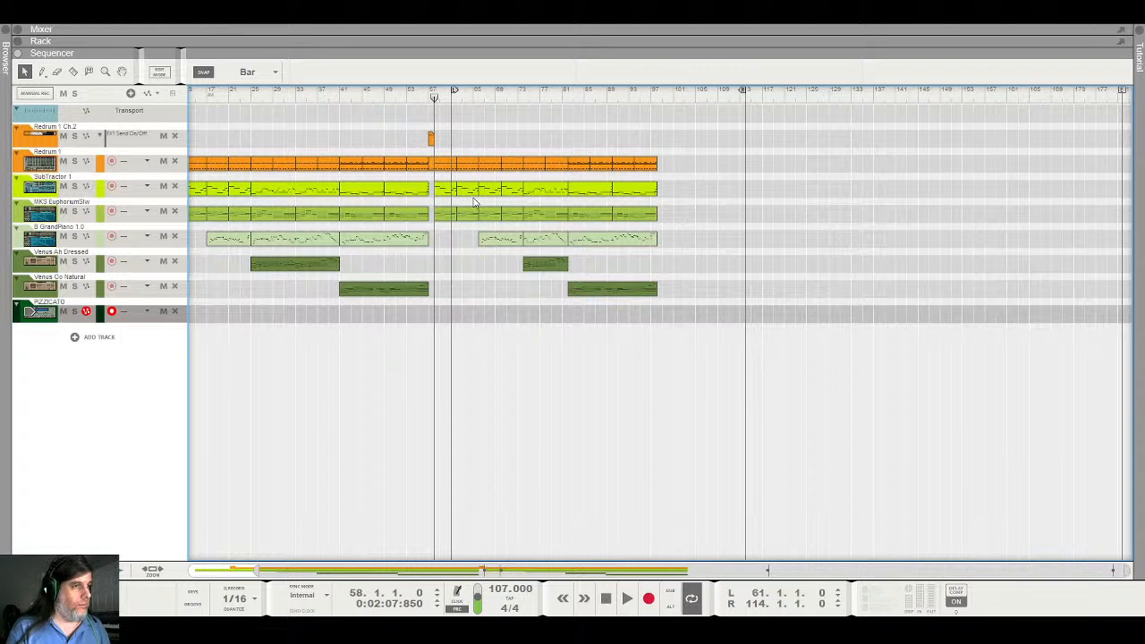
pyautogui.press('space')
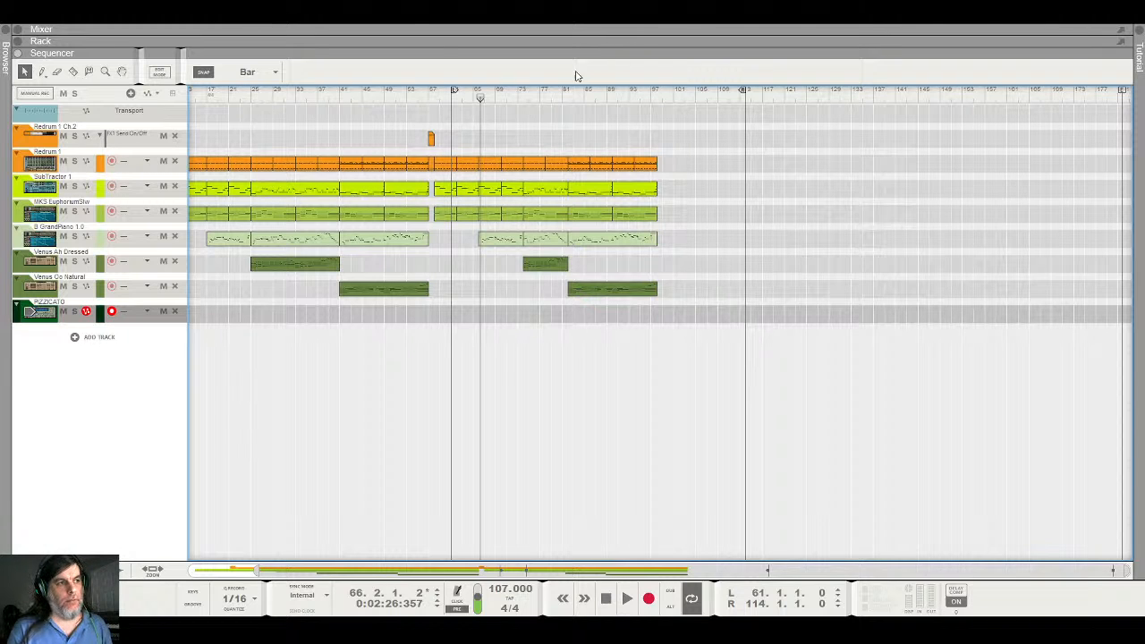
pyautogui.click(437, 100)
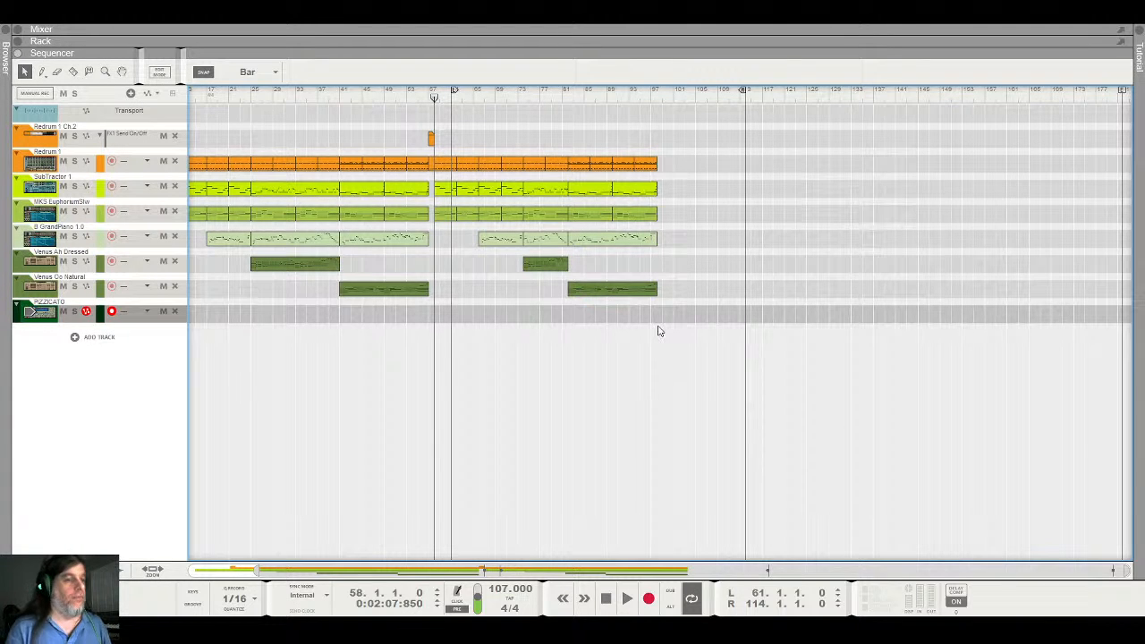
pyautogui.press('space')
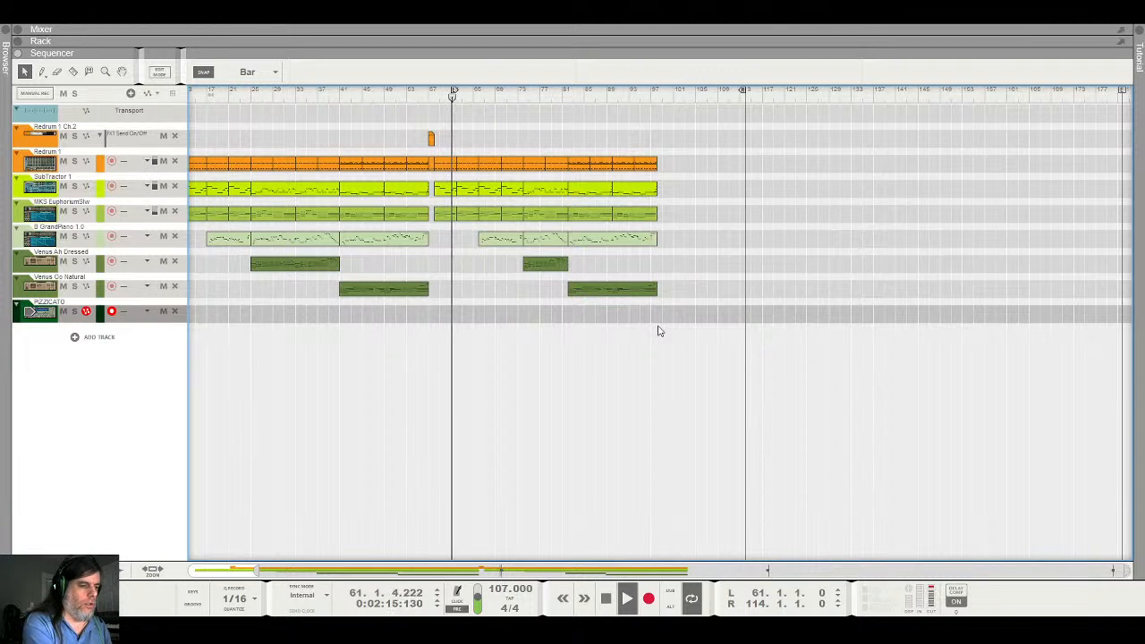
pyautogui.press('space')
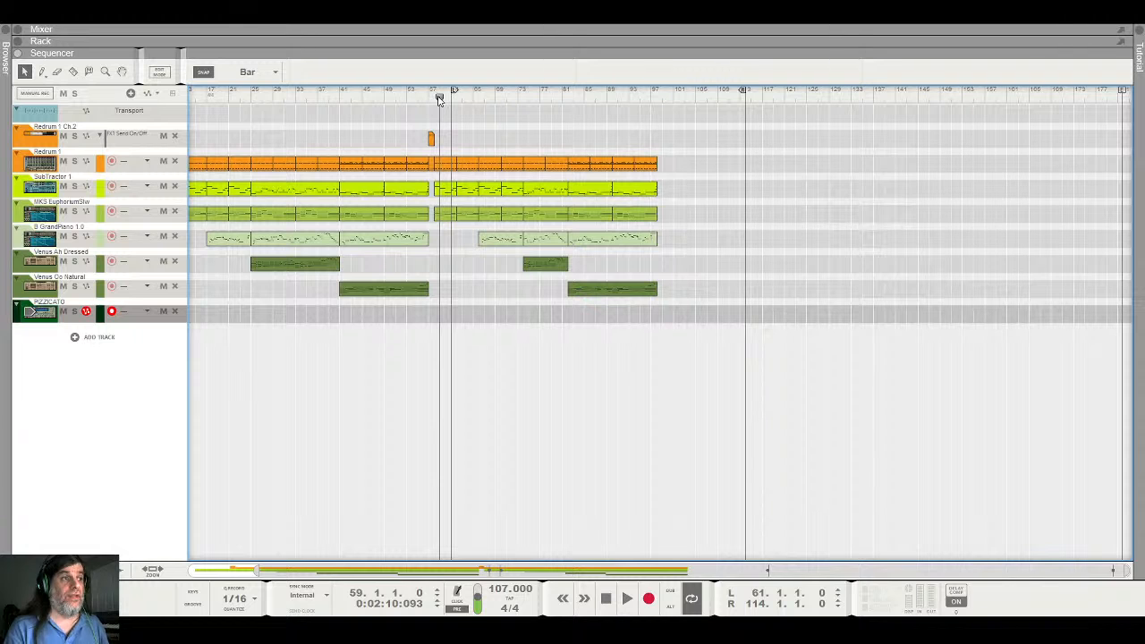
# Record a pizzicato part on the PIZZICATO track from bar 58 and trim the clip to 16 bars
pyautogui.click(436, 98)
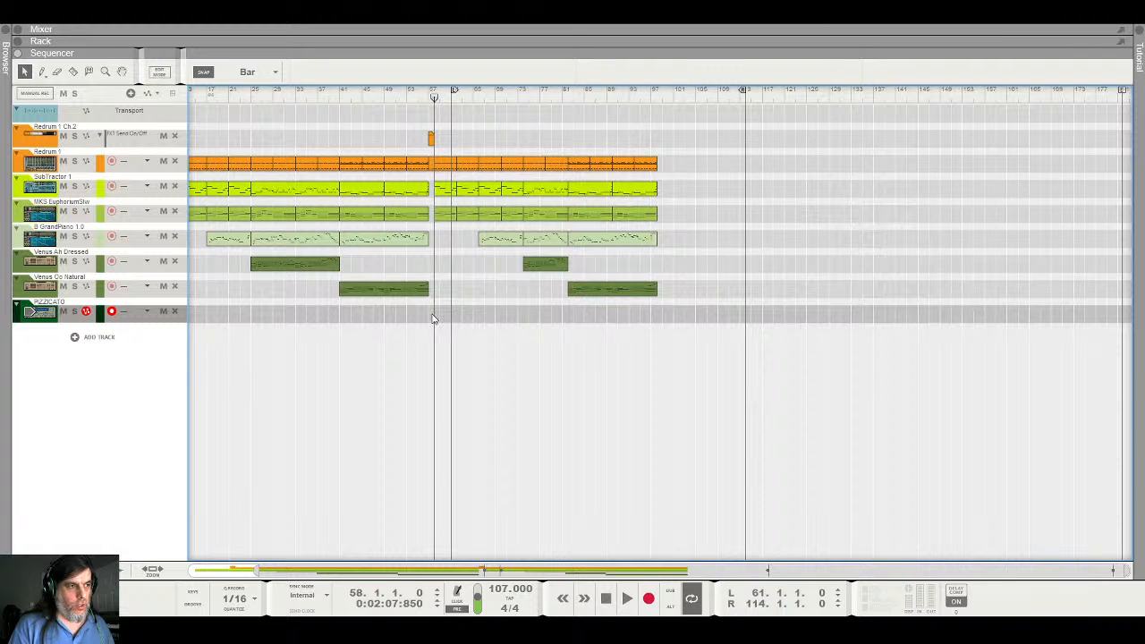
pyautogui.click(648, 599)
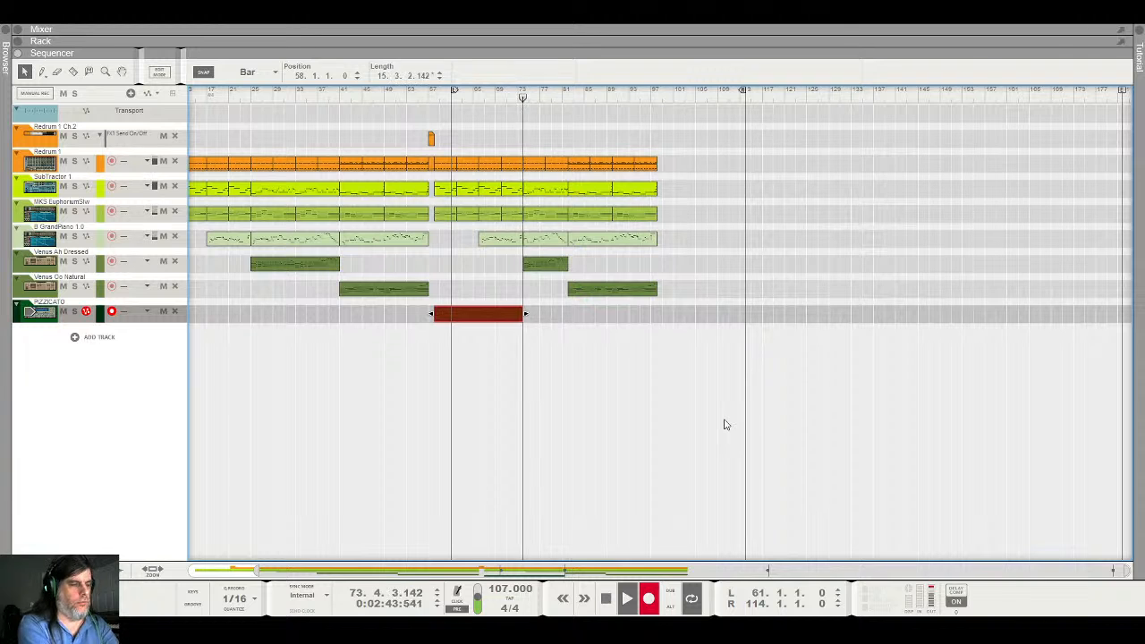
pyautogui.press('space')
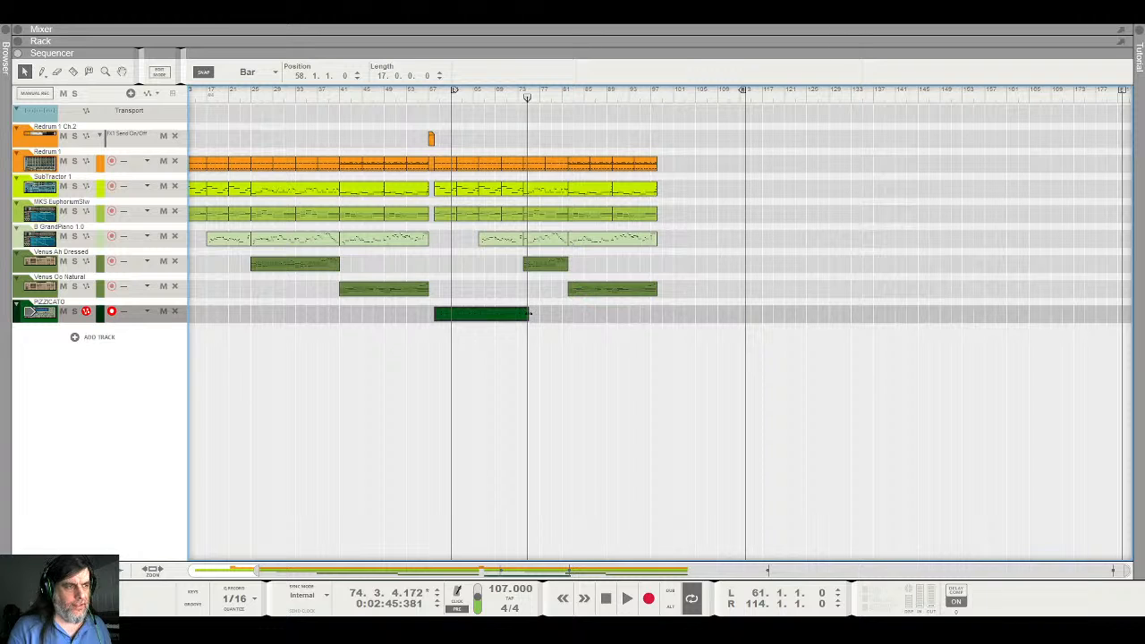
pyautogui.moveTo(530, 313); pyautogui.dragTo(525, 313)
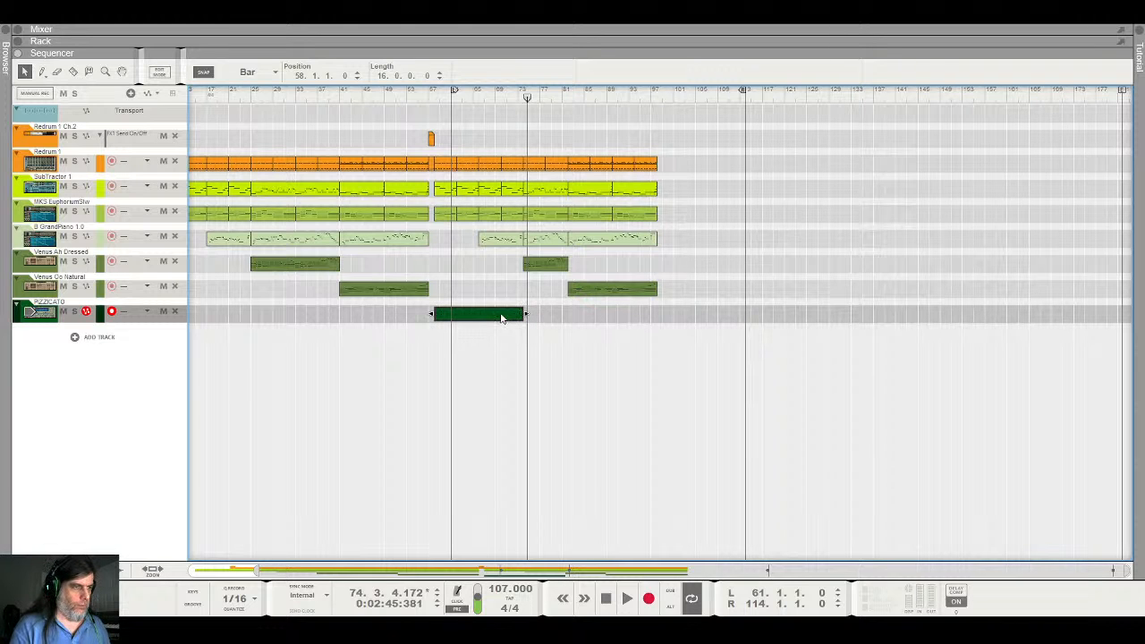
# Inspect the notes of the recorded pizzicato clip and play the arrangement back from bar 58
pyautogui.doubleClick(501, 319)
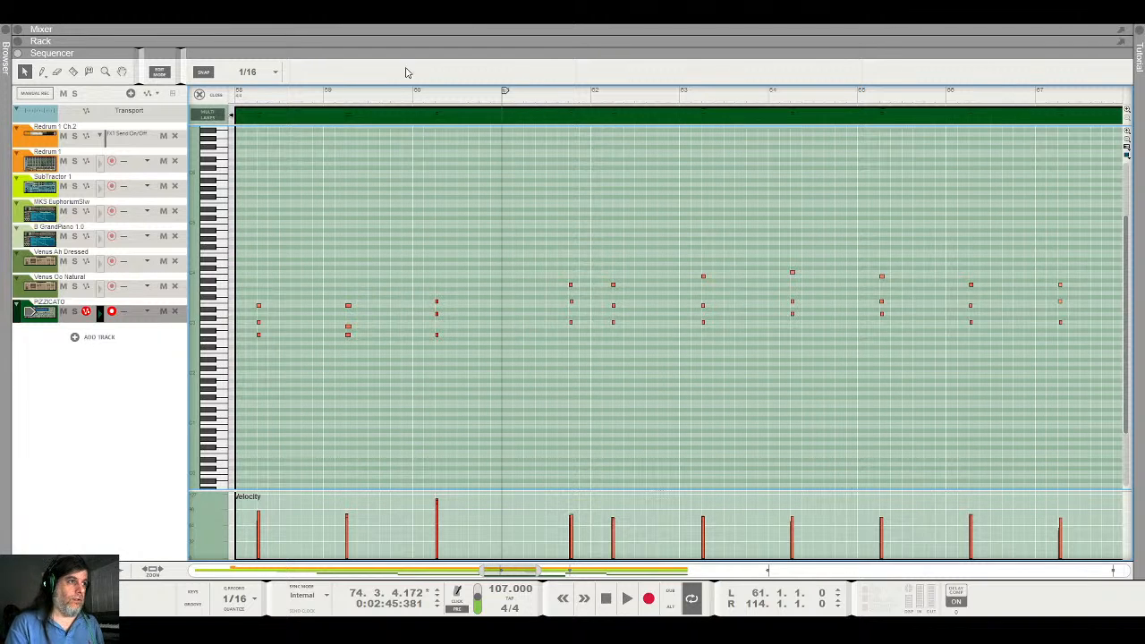
pyautogui.click(218, 94)
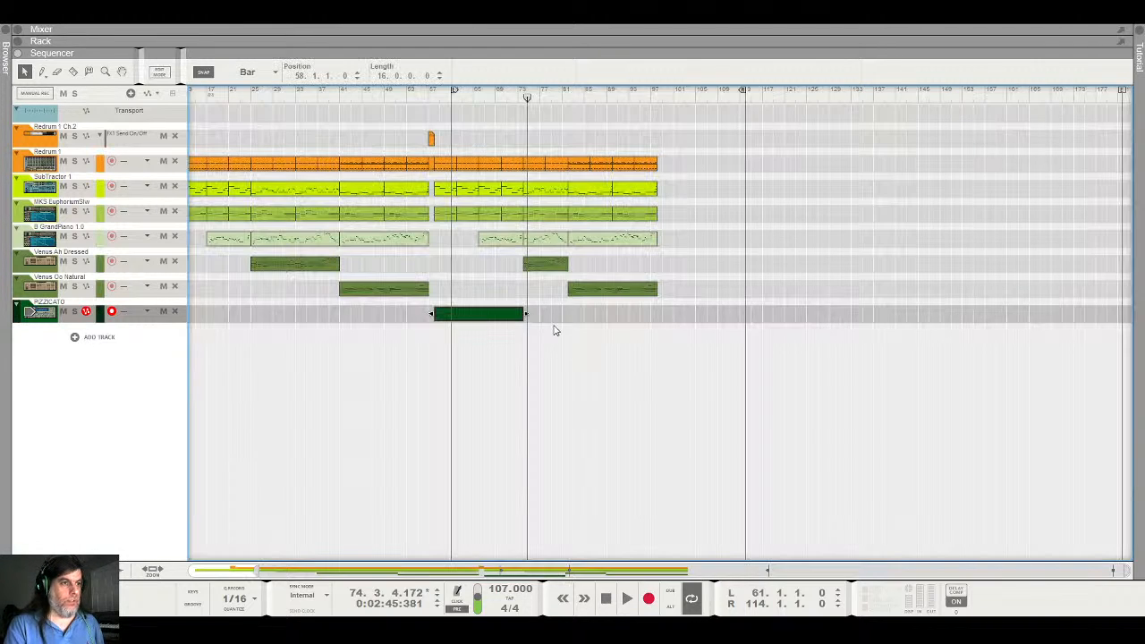
pyautogui.click(433, 94)
pyautogui.press('space')
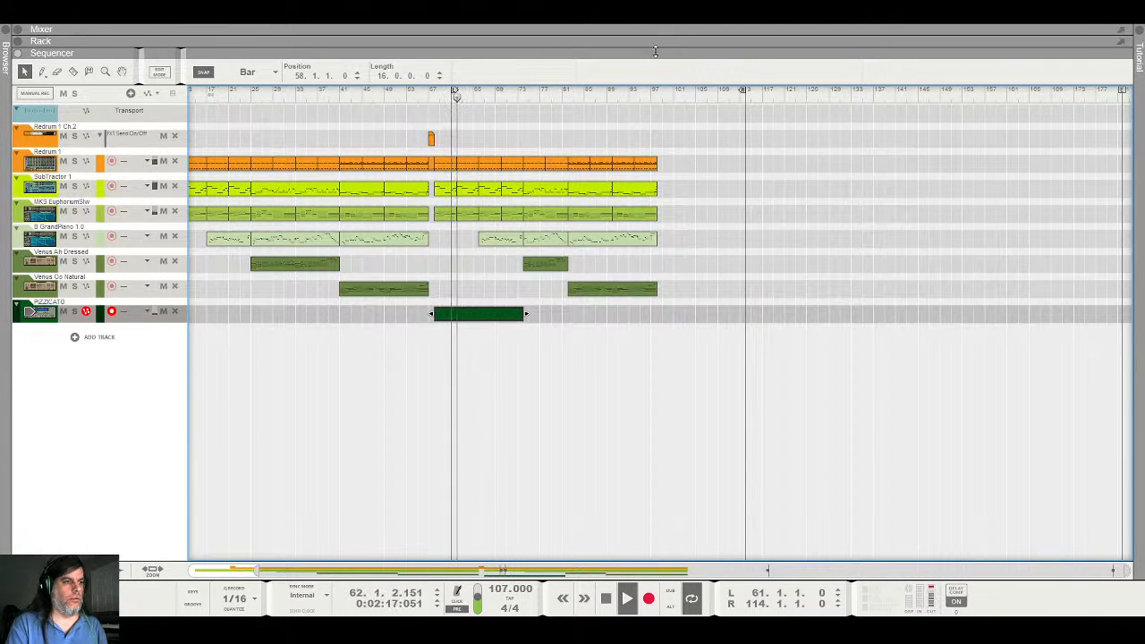
pyautogui.press('space')
# Change the bar 61 chord in the pizzicato clip to B2, E3 and B3, and play it back
pyautogui.doubleClick(457, 315)
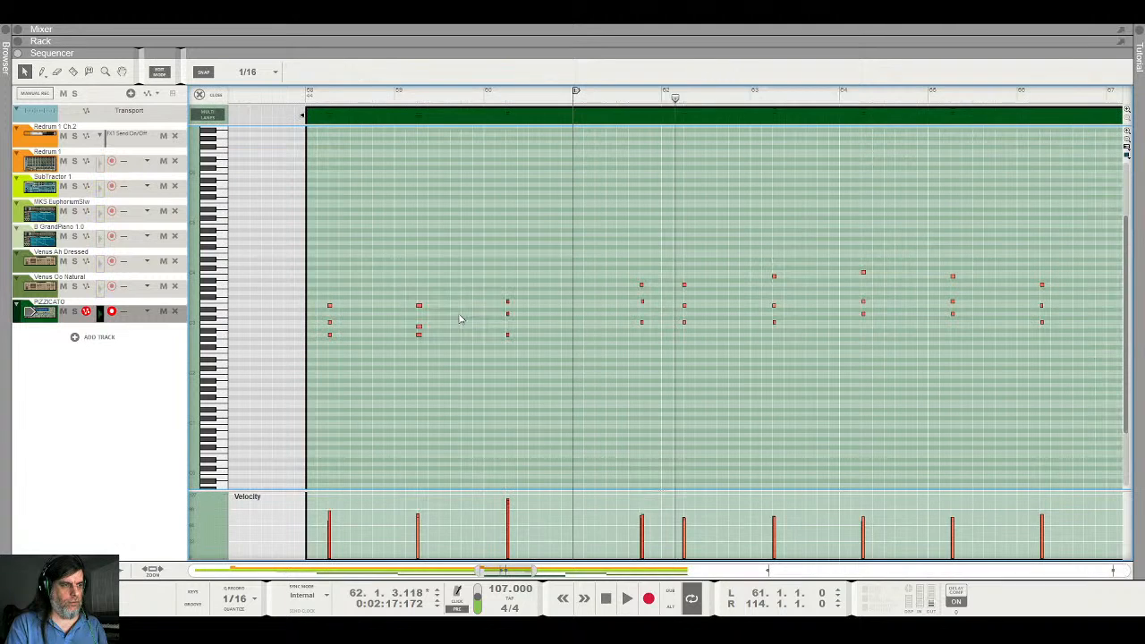
pyautogui.click(641, 326)
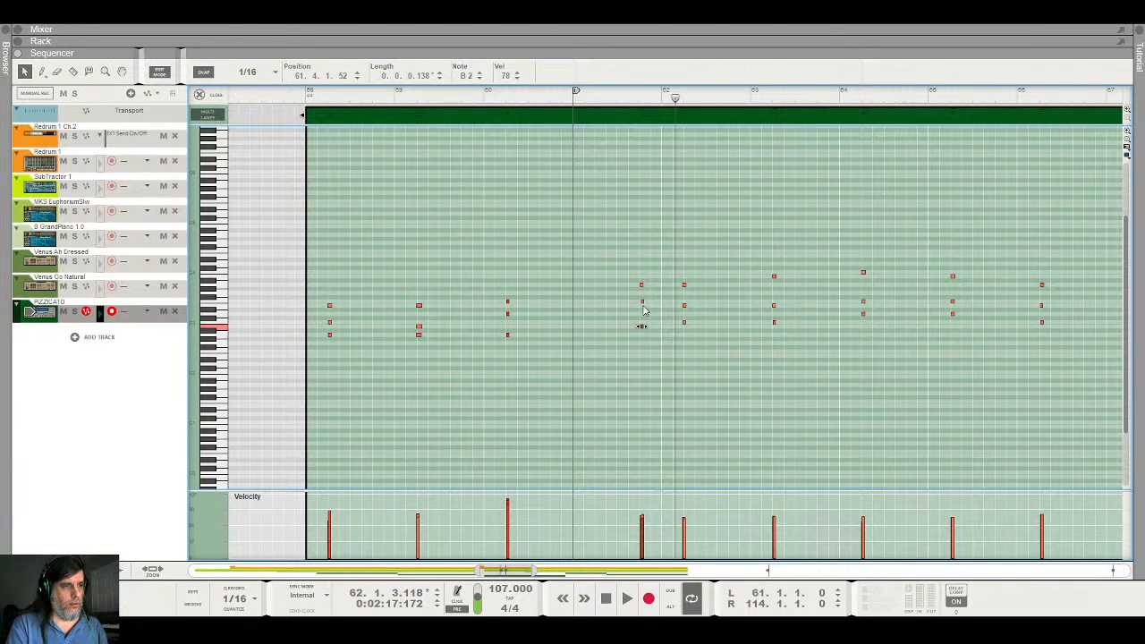
pyautogui.click(642, 306)
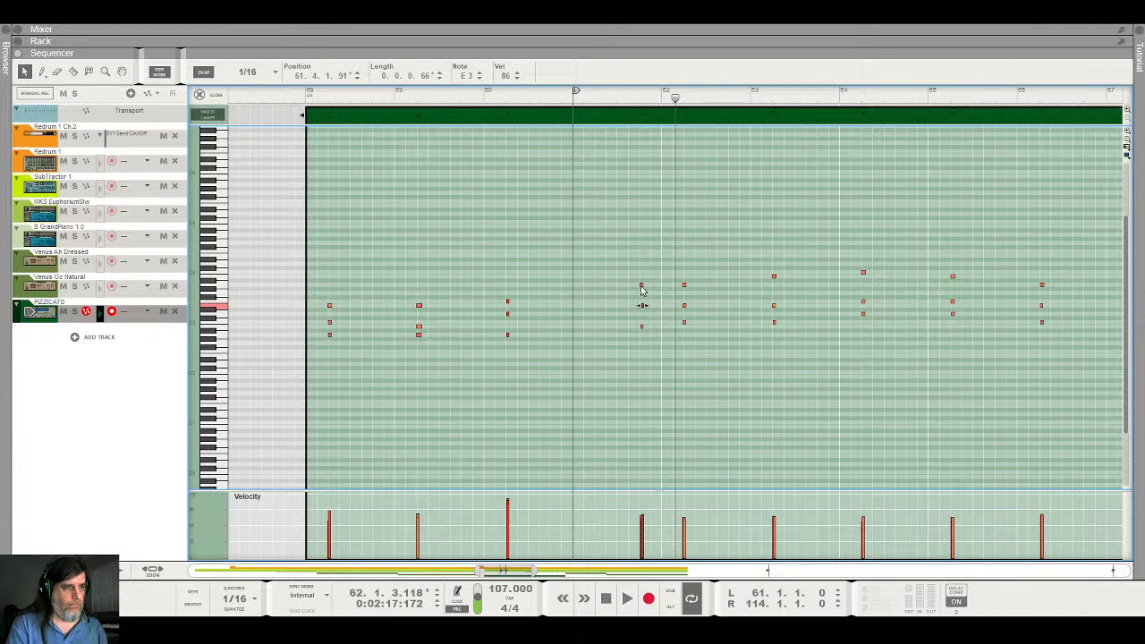
pyautogui.click(642, 287)
pyautogui.moveTo(641, 287); pyautogui.dragTo(641, 276)
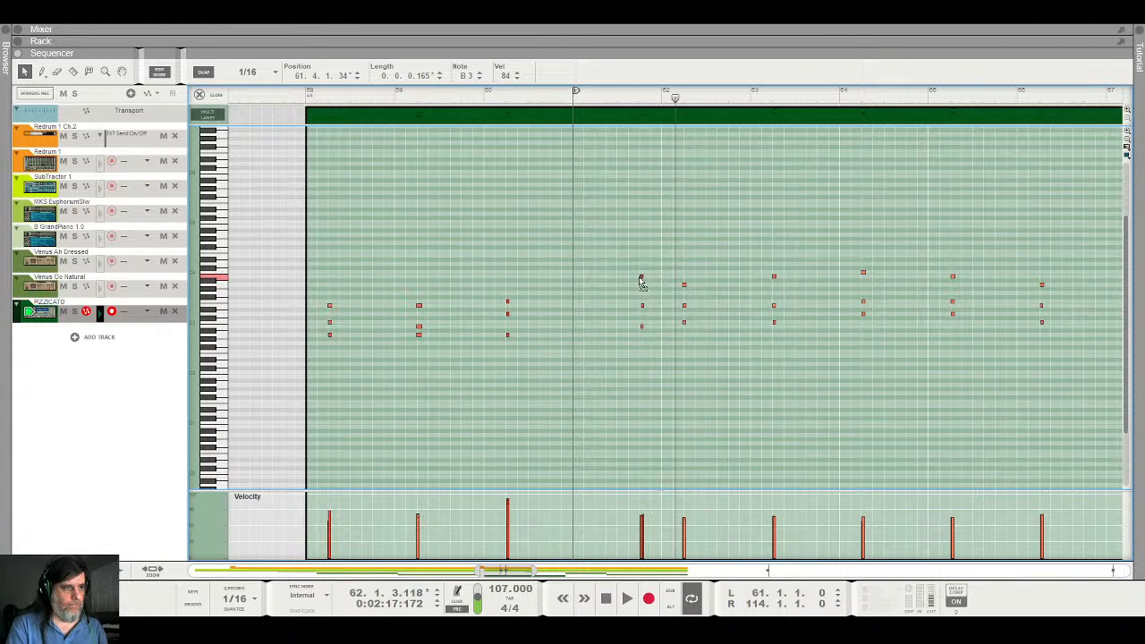
pyautogui.click(555, 96)
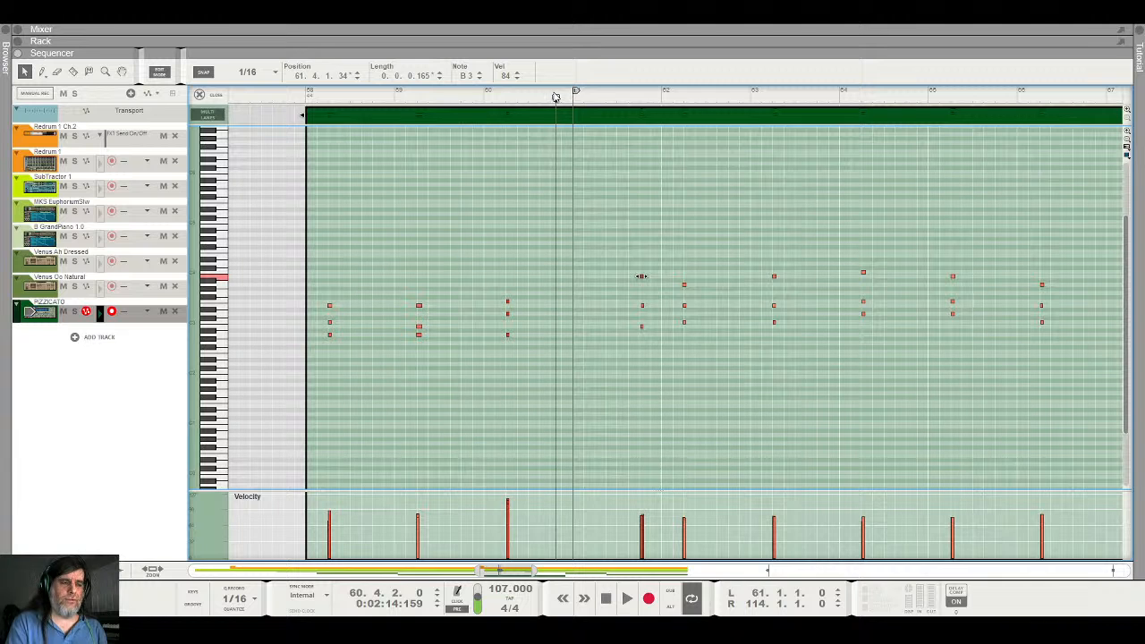
pyautogui.press('space')
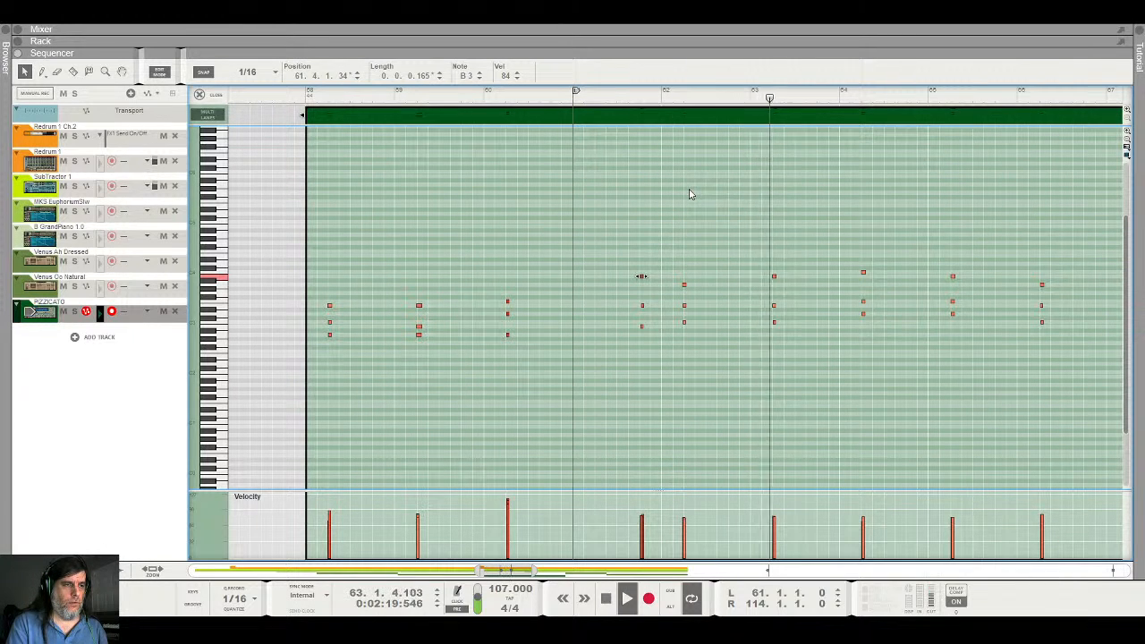
pyautogui.press('space')
# Move the three notes of the bar 61 pizzicato chord one sixteenth earlier, to 61.3.4, checking the timing by playback
pyautogui.moveTo(631, 261); pyautogui.dragTo(667, 345)
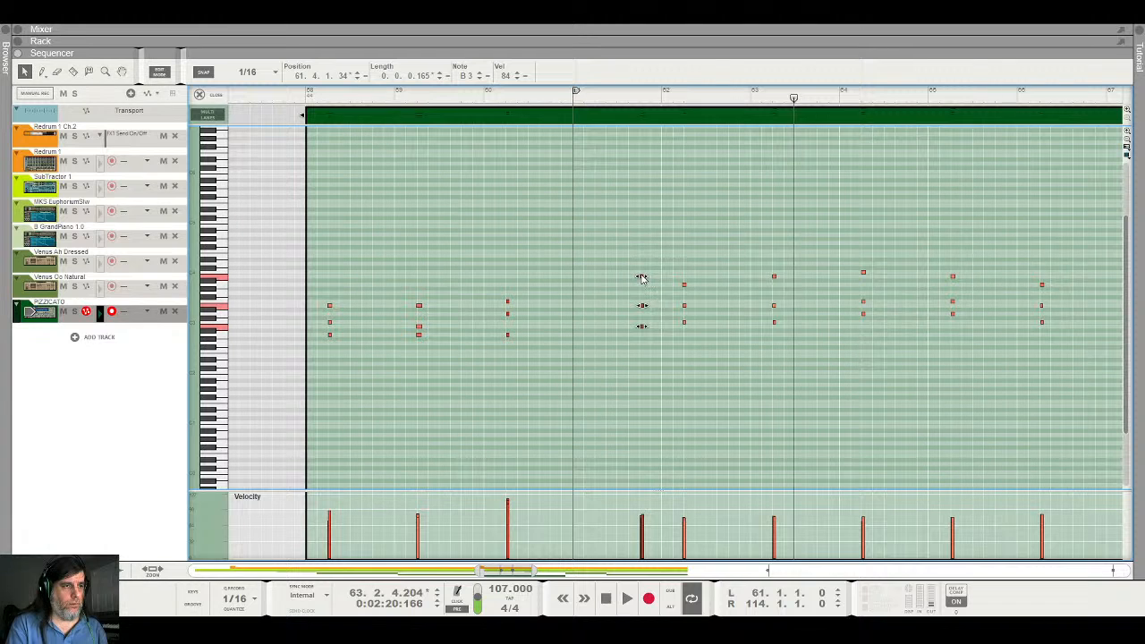
pyautogui.moveTo(641, 280); pyautogui.dragTo(640, 277)
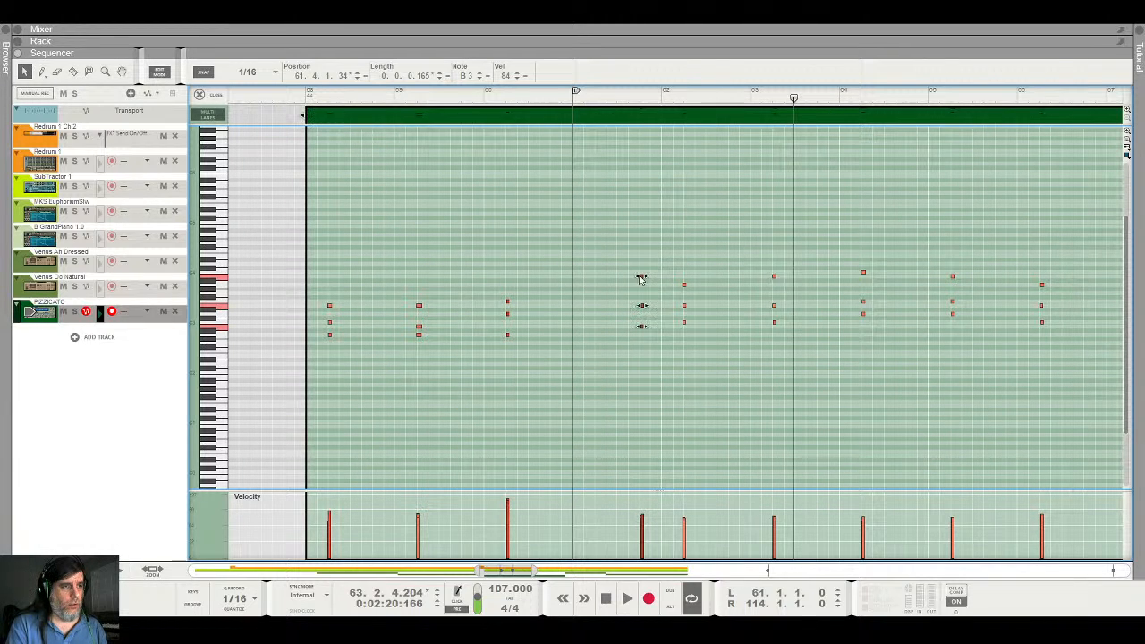
pyautogui.click(614, 98)
pyautogui.press('space')
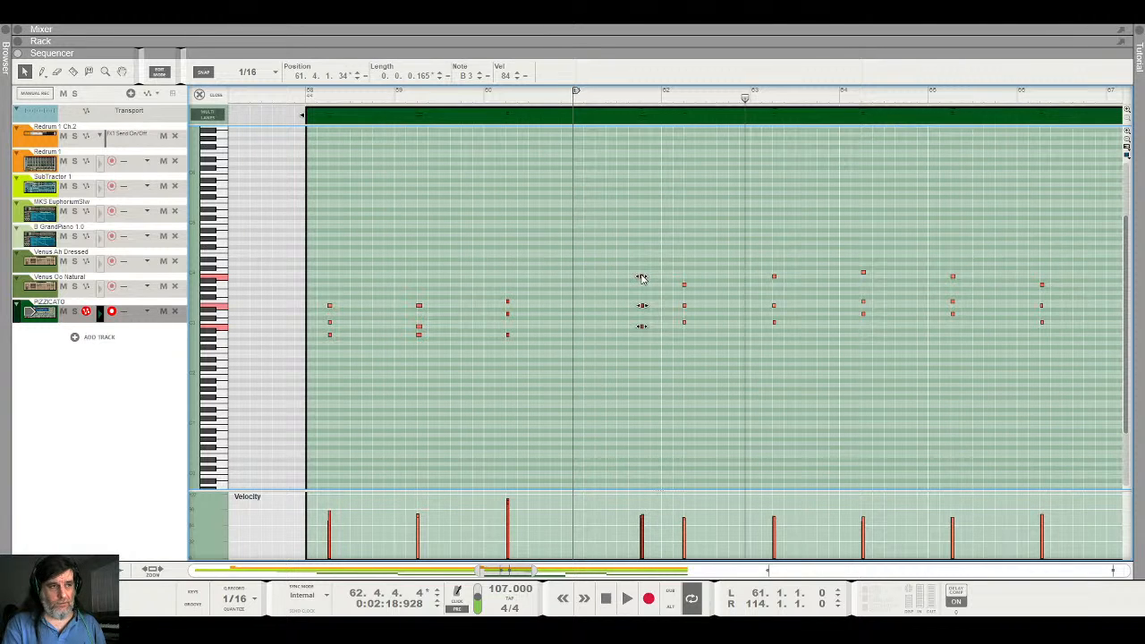
pyautogui.moveTo(641, 278); pyautogui.dragTo(637, 280)
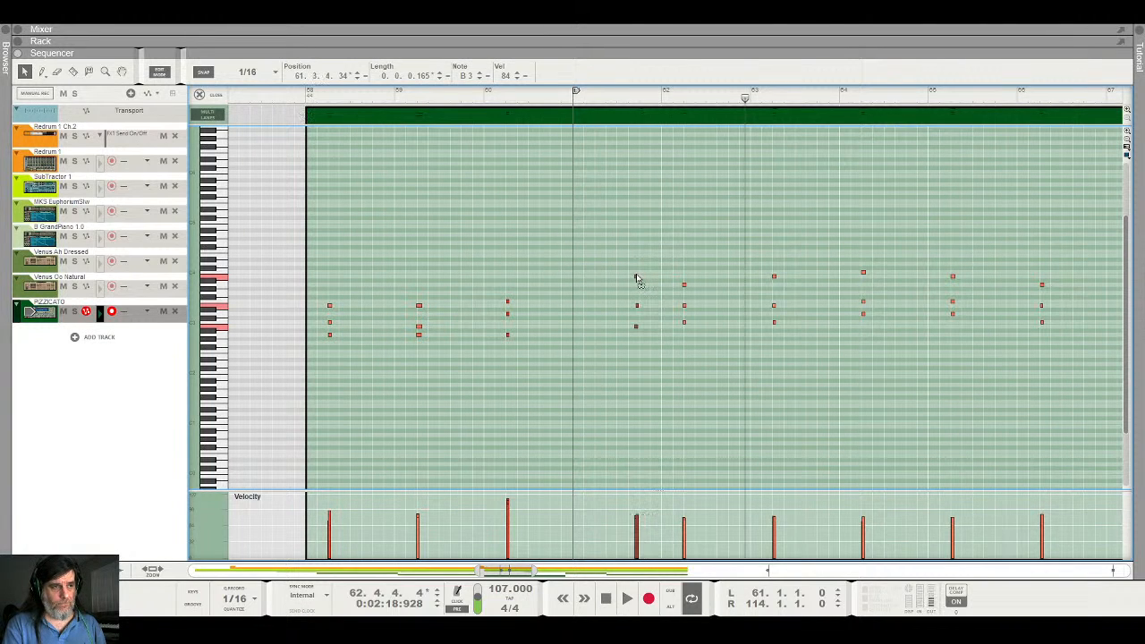
# Play back the bar 61 pizzicato chord and move its three notes one sixteenth later, to 61.4.1
pyautogui.click(608, 105)
pyautogui.press('space')
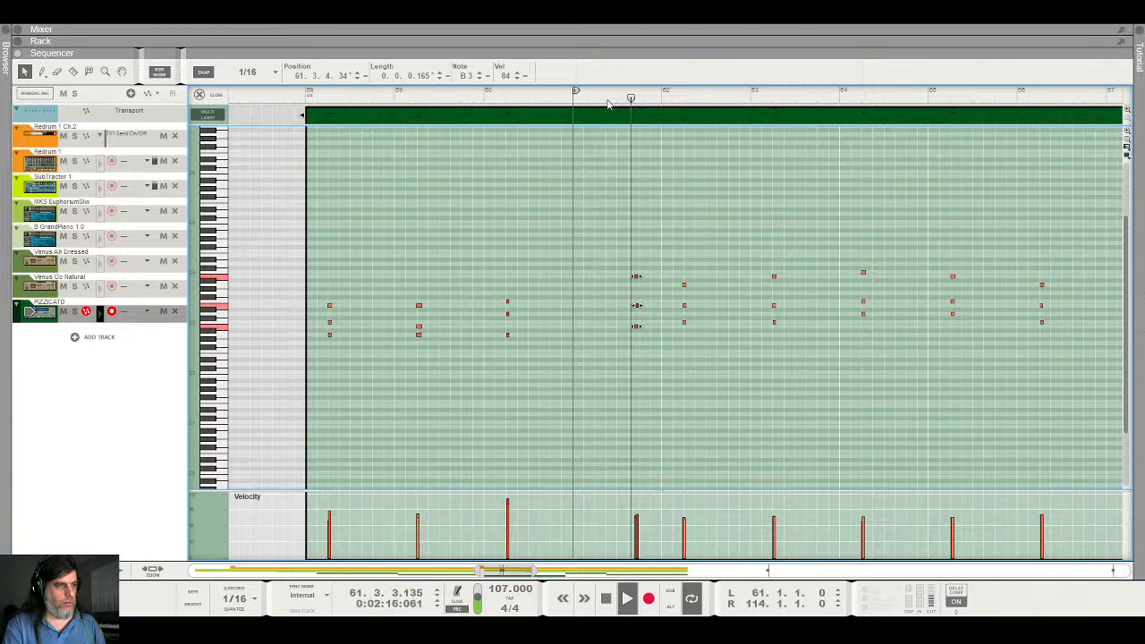
pyautogui.press('space')
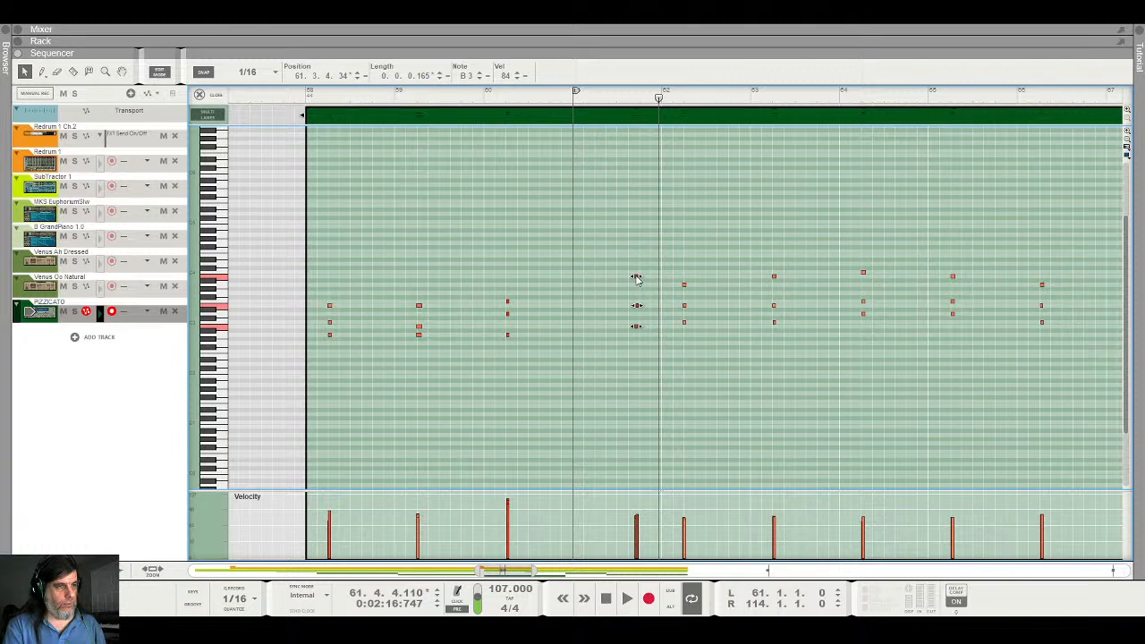
pyautogui.moveTo(636, 278); pyautogui.dragTo(641, 282)
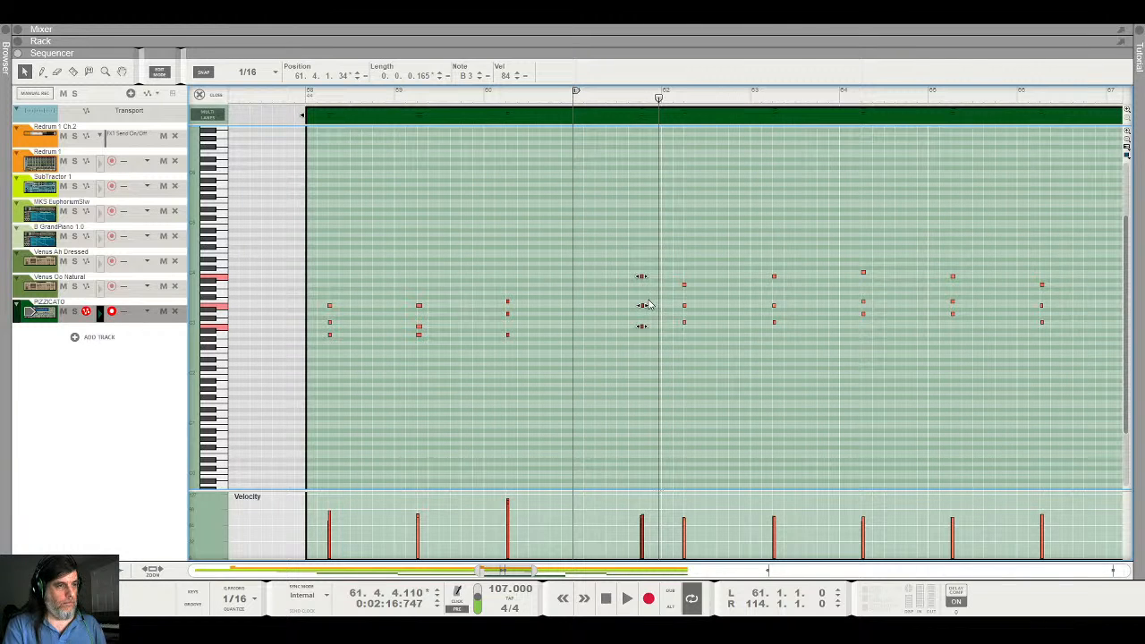
# Turn off snapping and align the B3, E3 and B2 notes of the bar 61 chord to the start of 61.4.1
pyautogui.moveTo(474, 573); pyautogui.dragTo(513, 571)
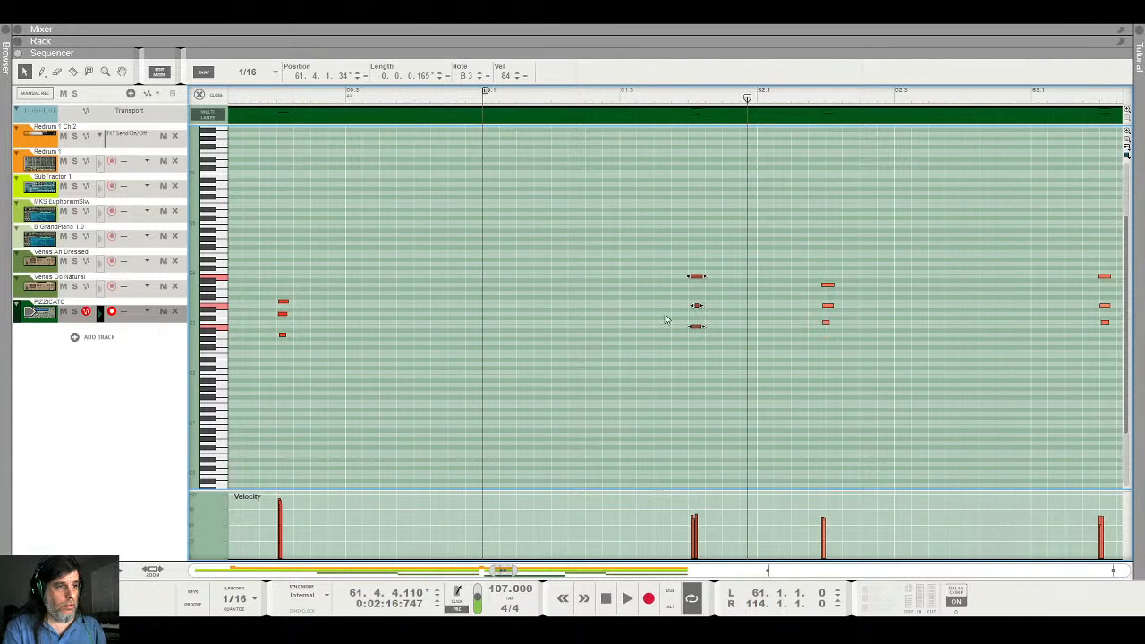
pyautogui.click(654, 375)
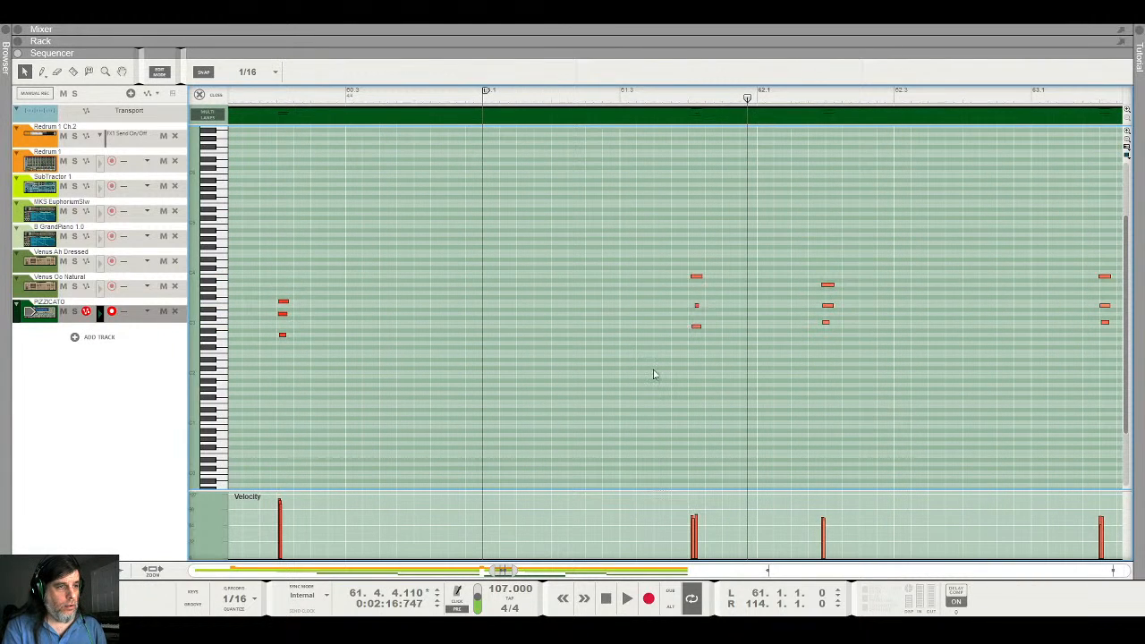
pyautogui.click(696, 277)
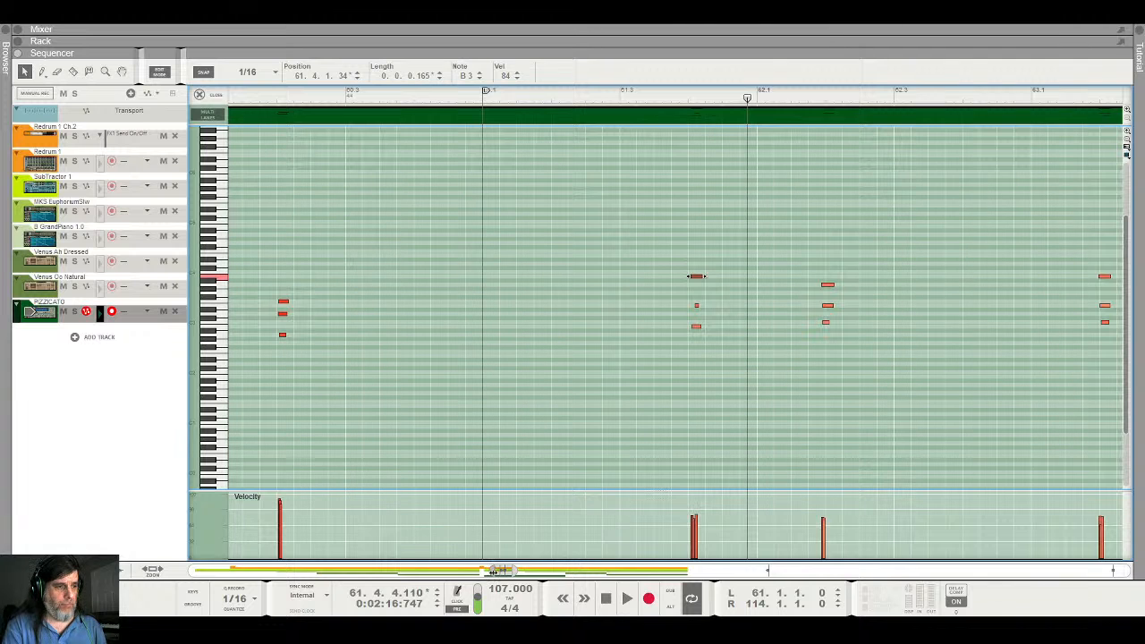
pyautogui.moveTo(515, 571)
pyautogui.mouseDown()
pyautogui.moveTo(501, 574)
pyautogui.moveTo(533, 578)
pyautogui.mouseUp()
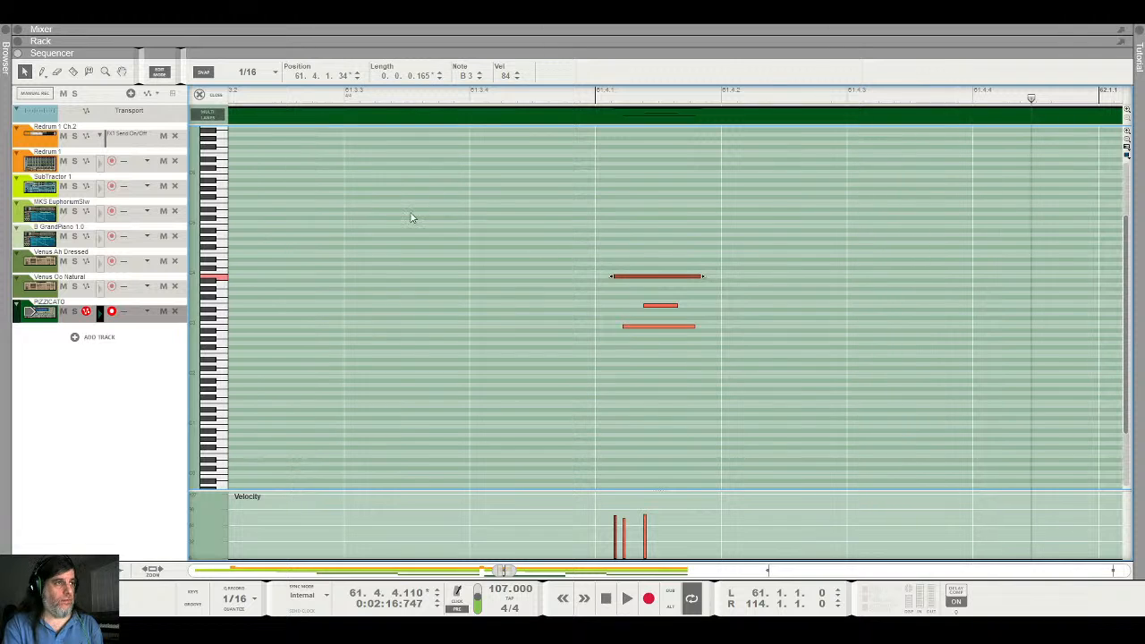
pyautogui.click(205, 73)
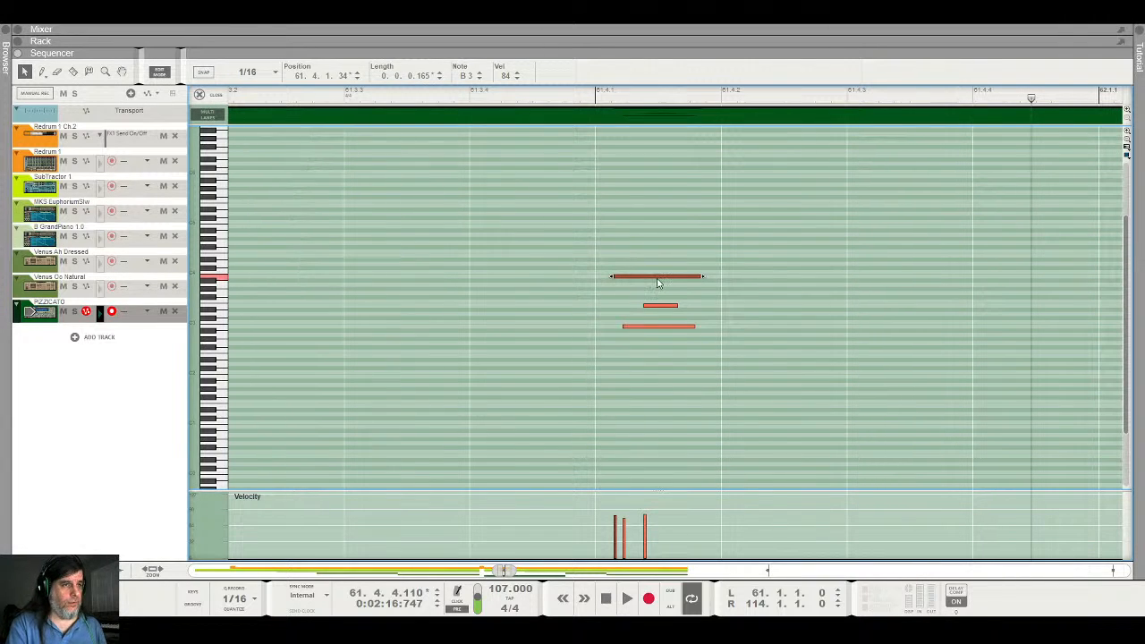
pyautogui.moveTo(659, 277); pyautogui.dragTo(608, 309)
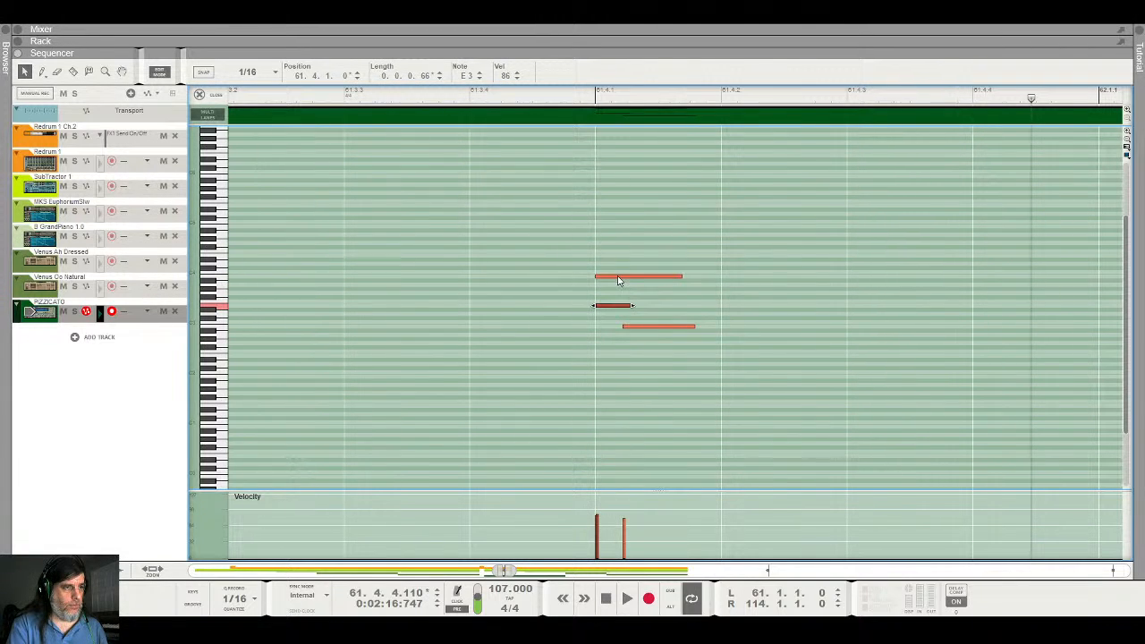
pyautogui.moveTo(641, 331); pyautogui.dragTo(613, 330)
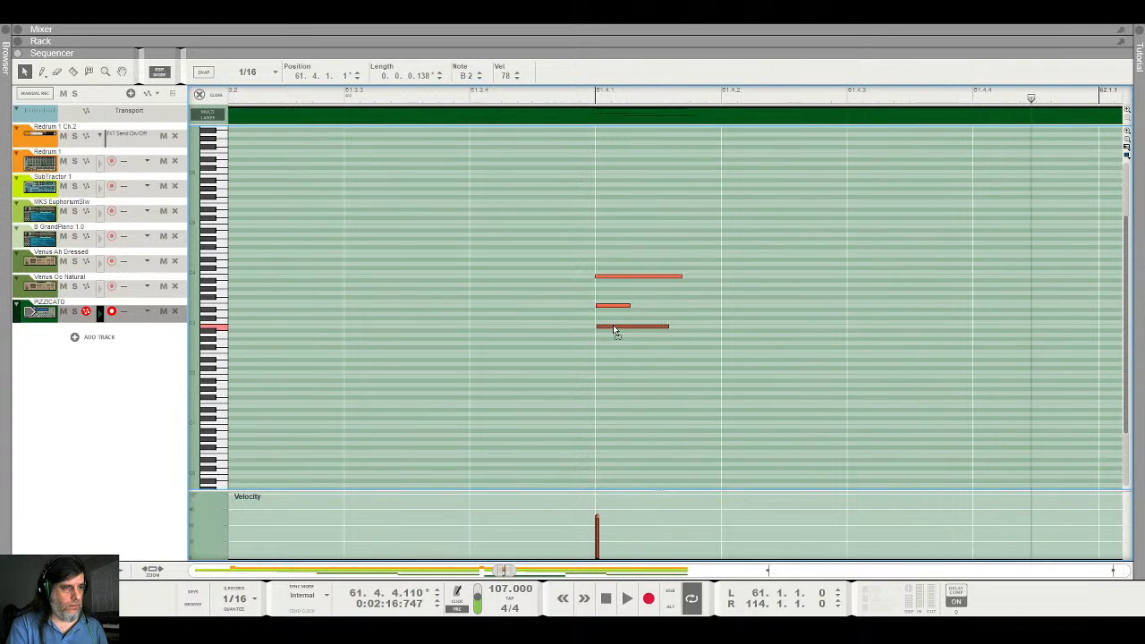
# Close the pizzicato clip and play the arrangement back around bars 61 to 63 to check the chord timing
pyautogui.click(199, 94)
pyautogui.press('space')
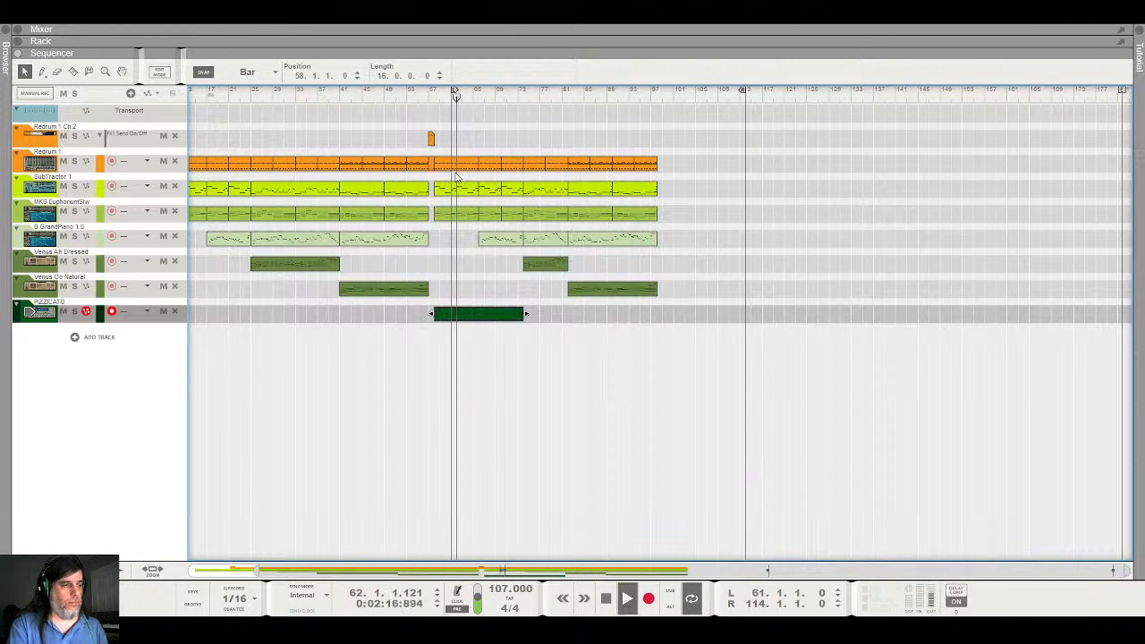
pyautogui.press('space')
pyautogui.click(457, 93)
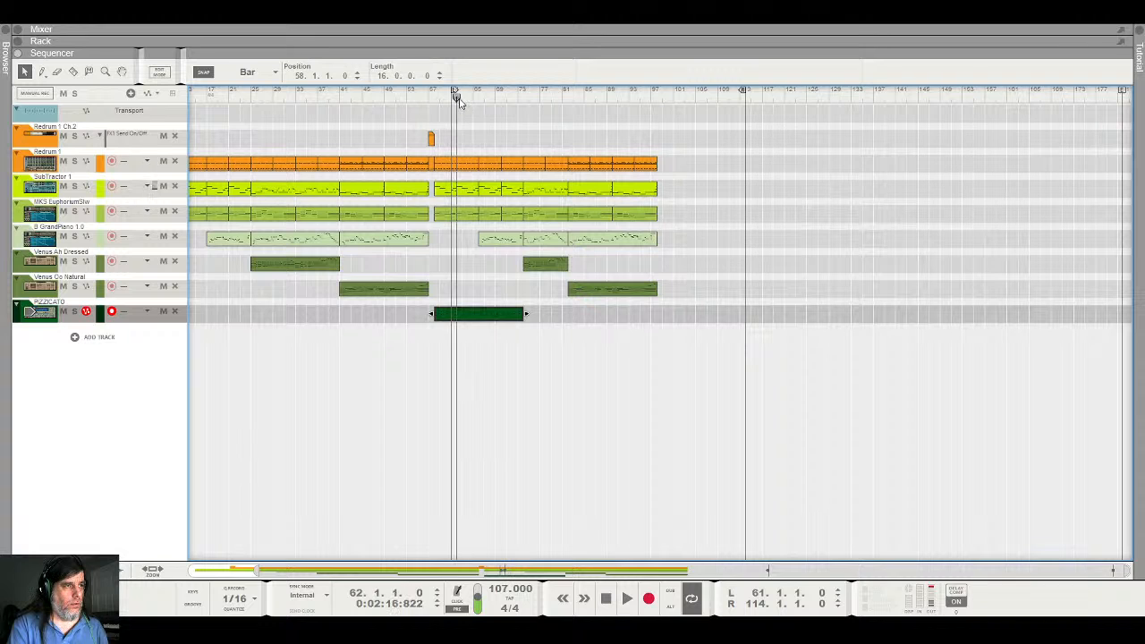
pyautogui.press('space')
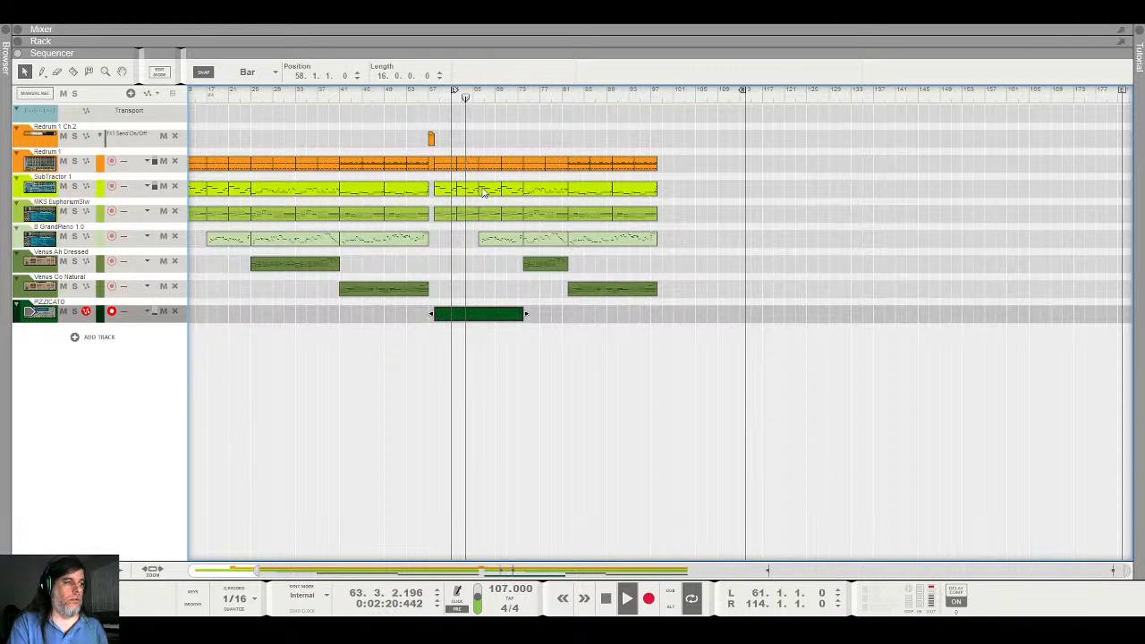
pyautogui.press('space')
pyautogui.press('space')
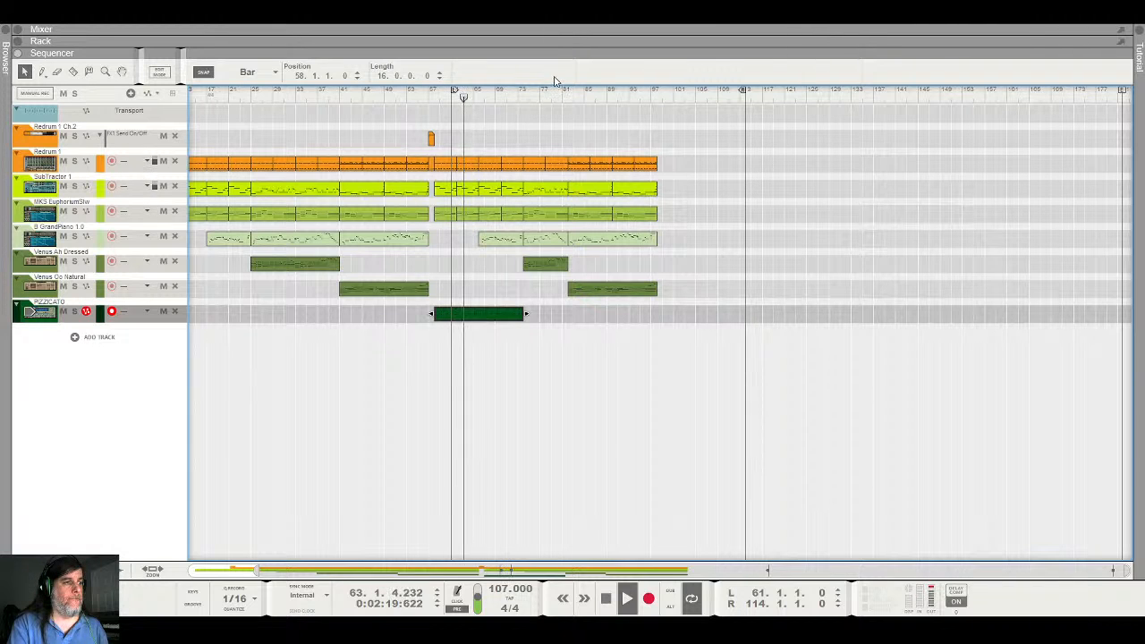
pyautogui.press('space')
pyautogui.click(452, 98)
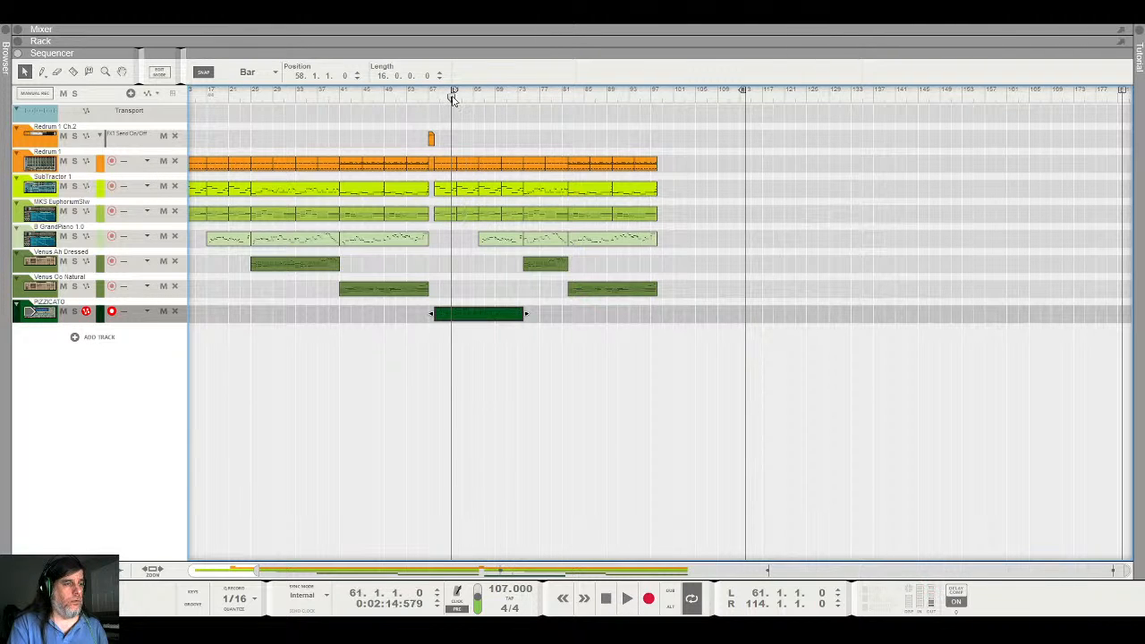
# Play the arrangement from bar 58 and enable send 4, Warm Echo, on the PIZZICATO mixer channel
pyautogui.click(436, 96)
pyautogui.press('space')
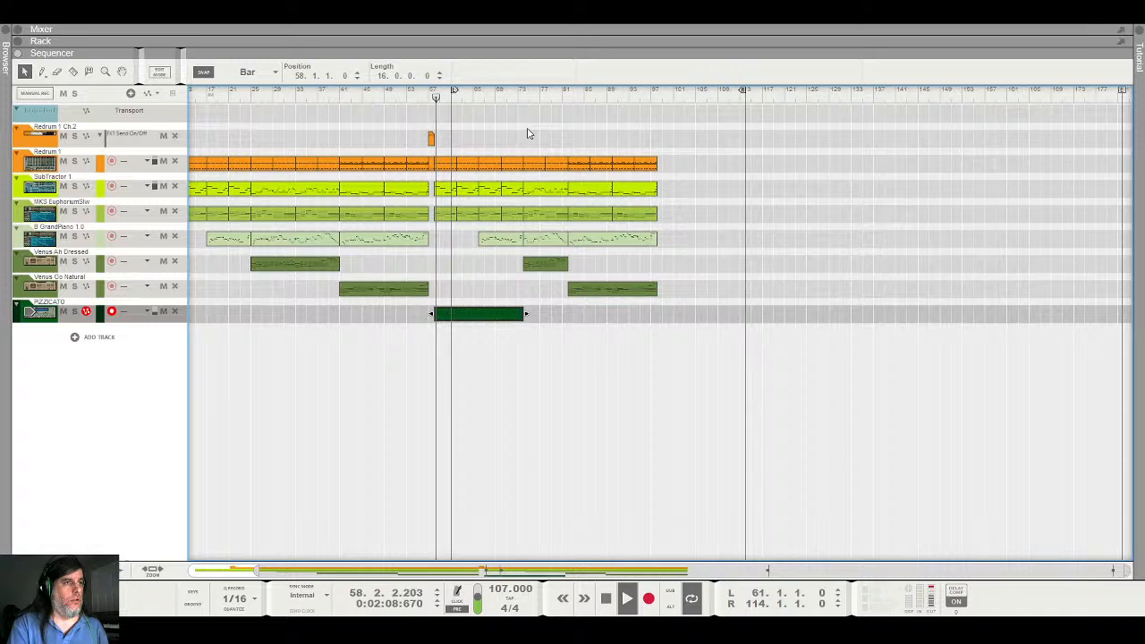
pyautogui.click(578, 34)
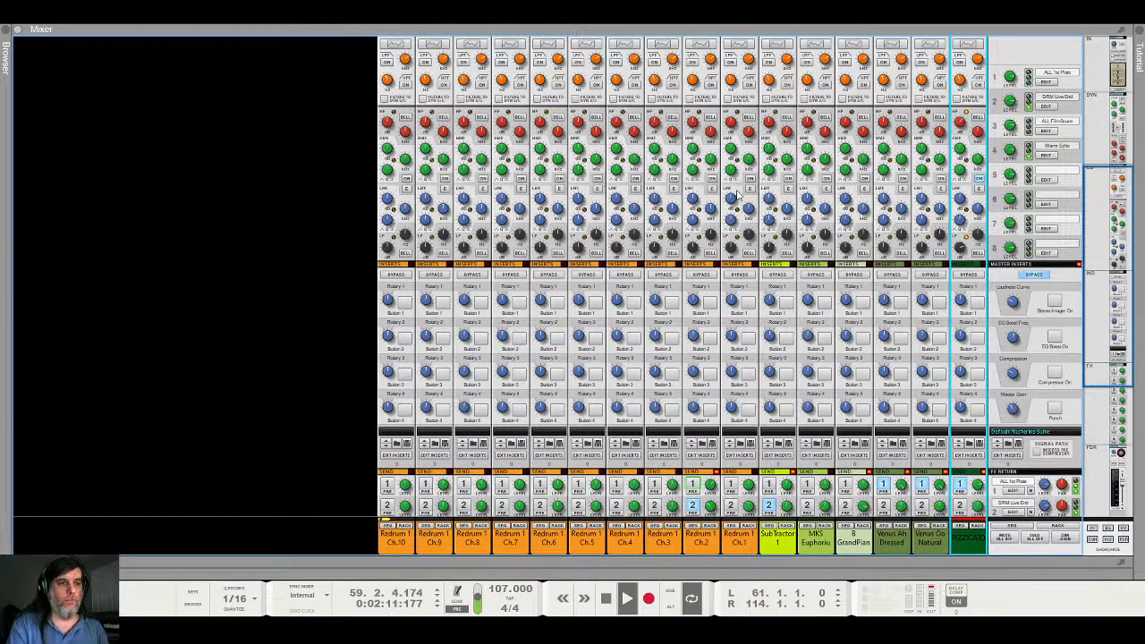
pyautogui.scroll(-5, 824, 447)
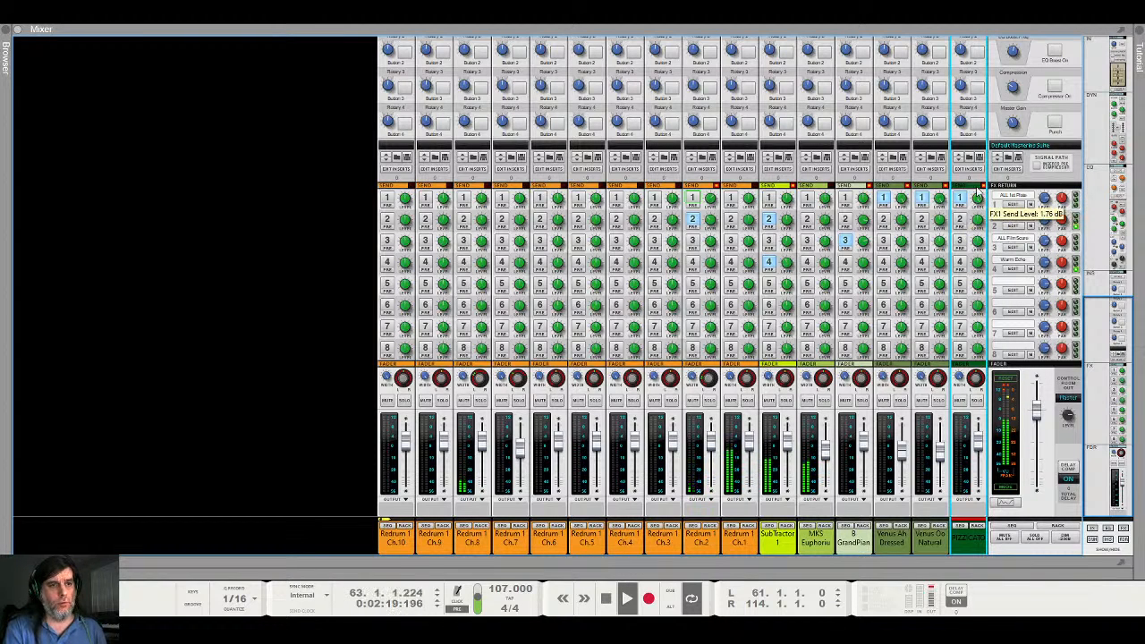
pyautogui.click(959, 262)
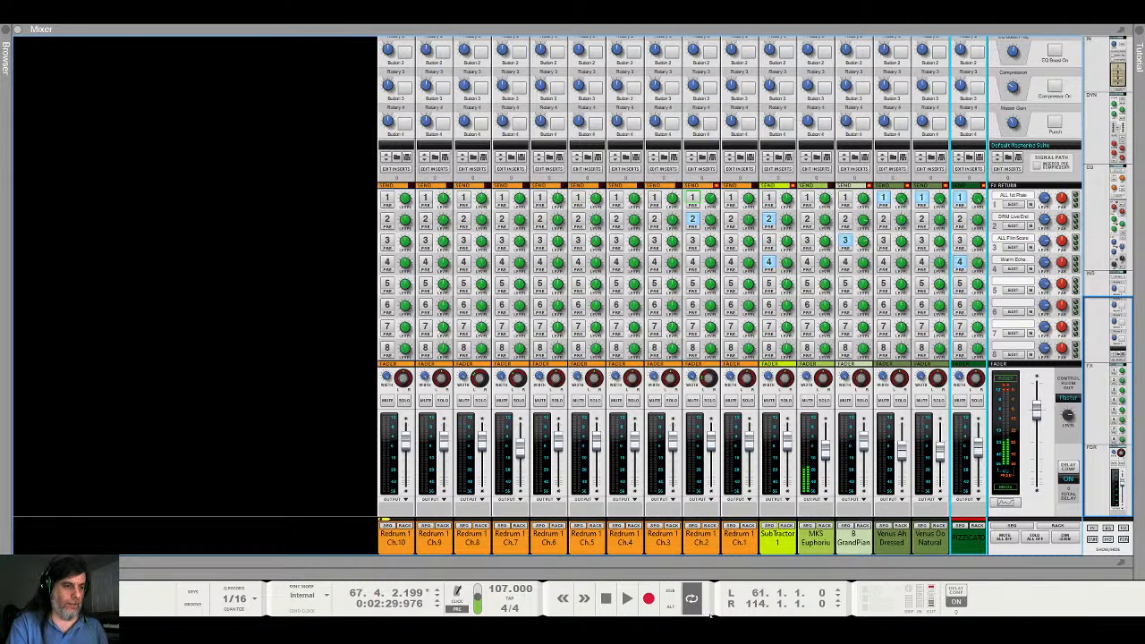
# Return to the sequencer, open the pizzicato clip for editing and locate the chord in bar 67
pyautogui.press('F7')
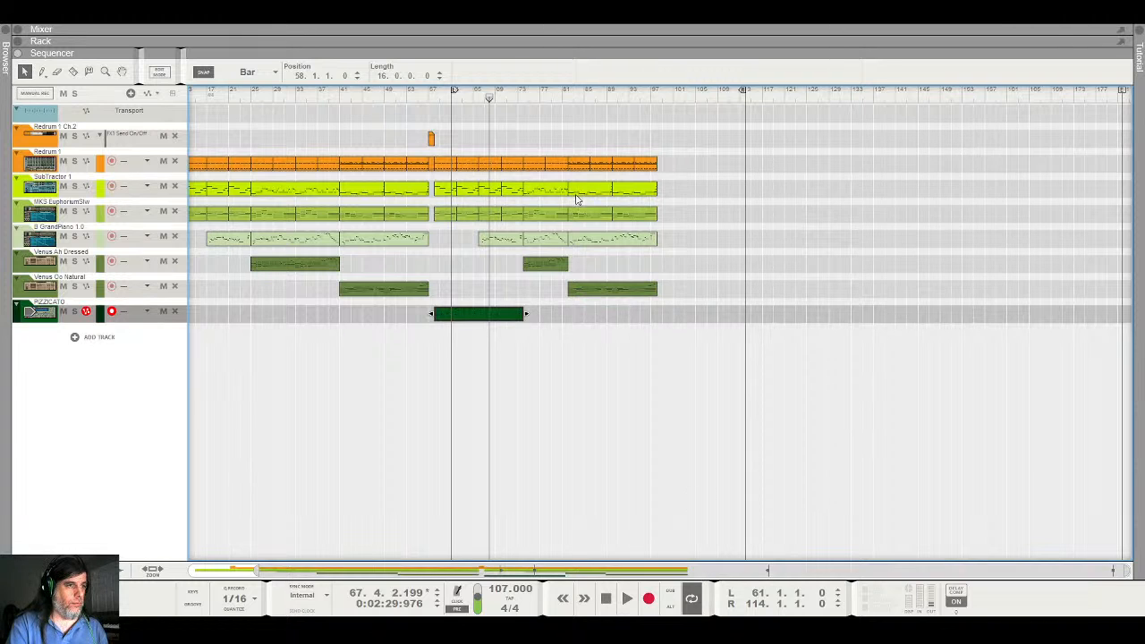
pyautogui.doubleClick(488, 315)
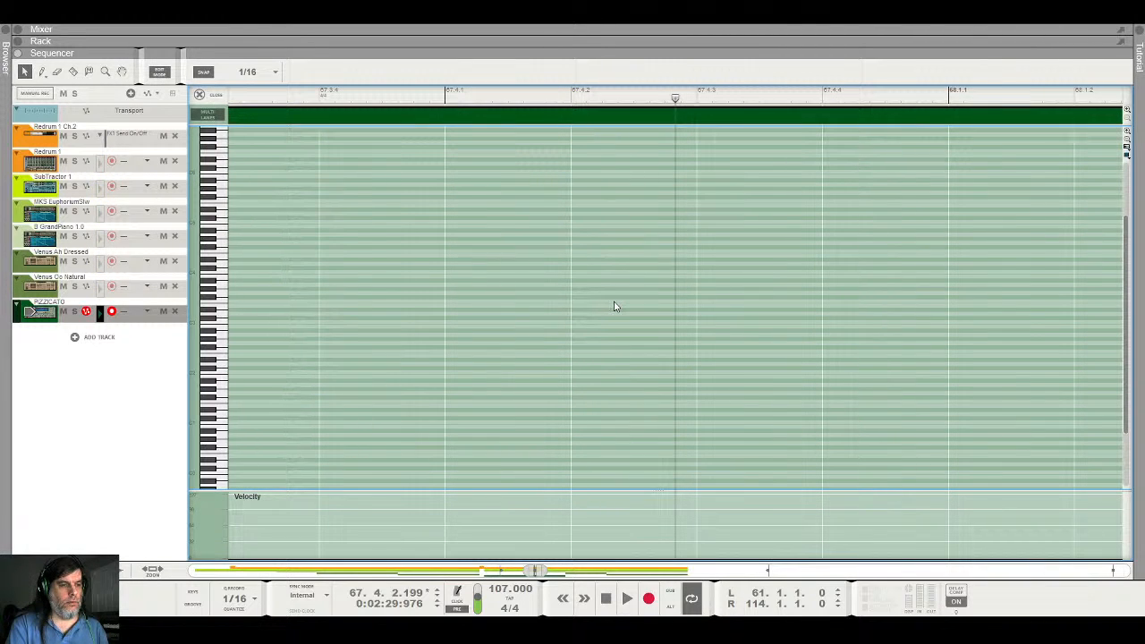
pyautogui.scroll(-2, 614, 307)
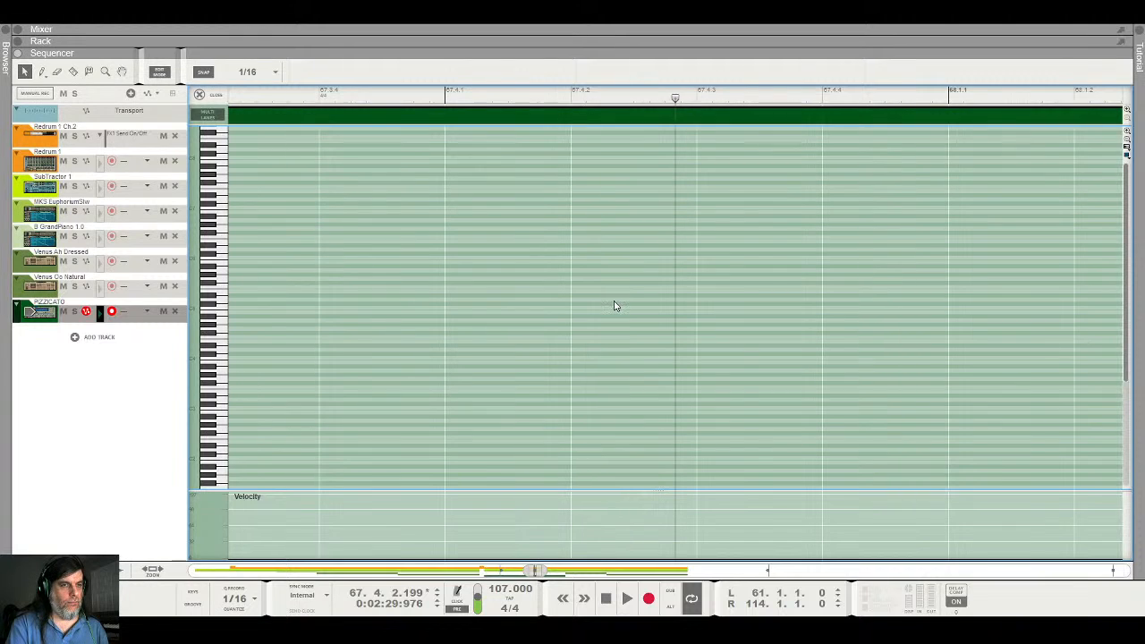
pyautogui.scroll(-2, 614, 307)
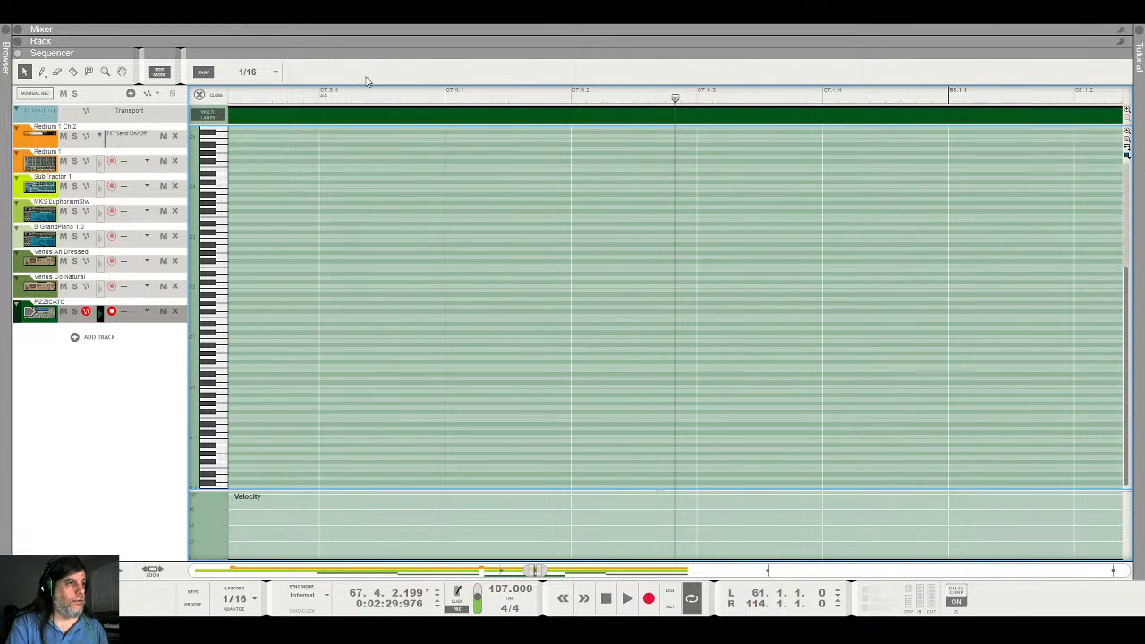
pyautogui.click(297, 102)
pyautogui.press('space')
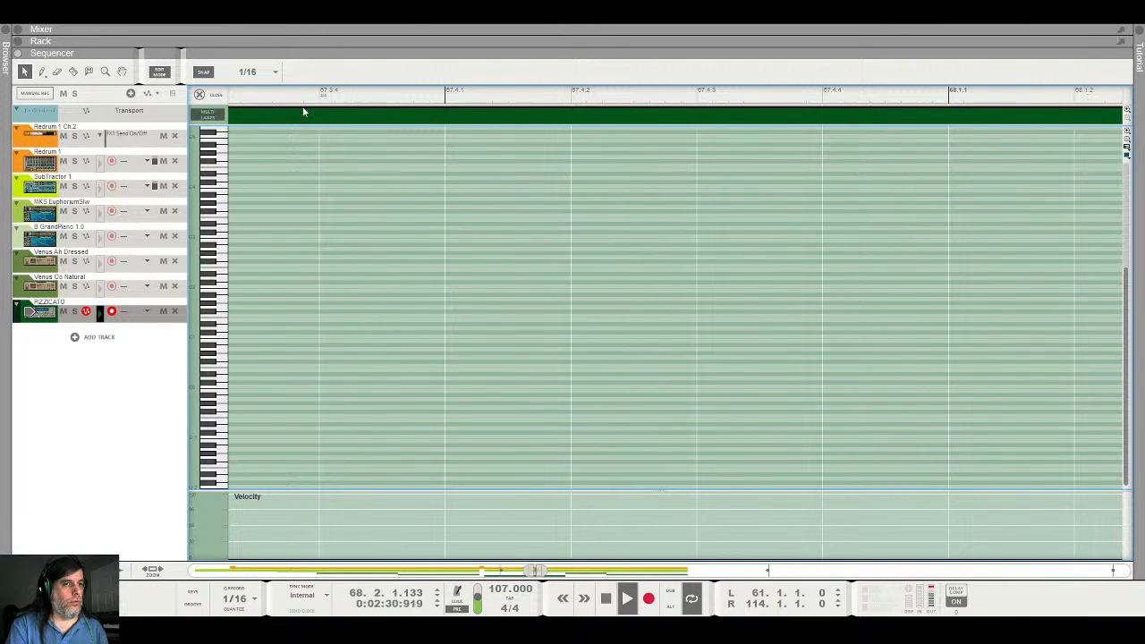
pyautogui.press('space')
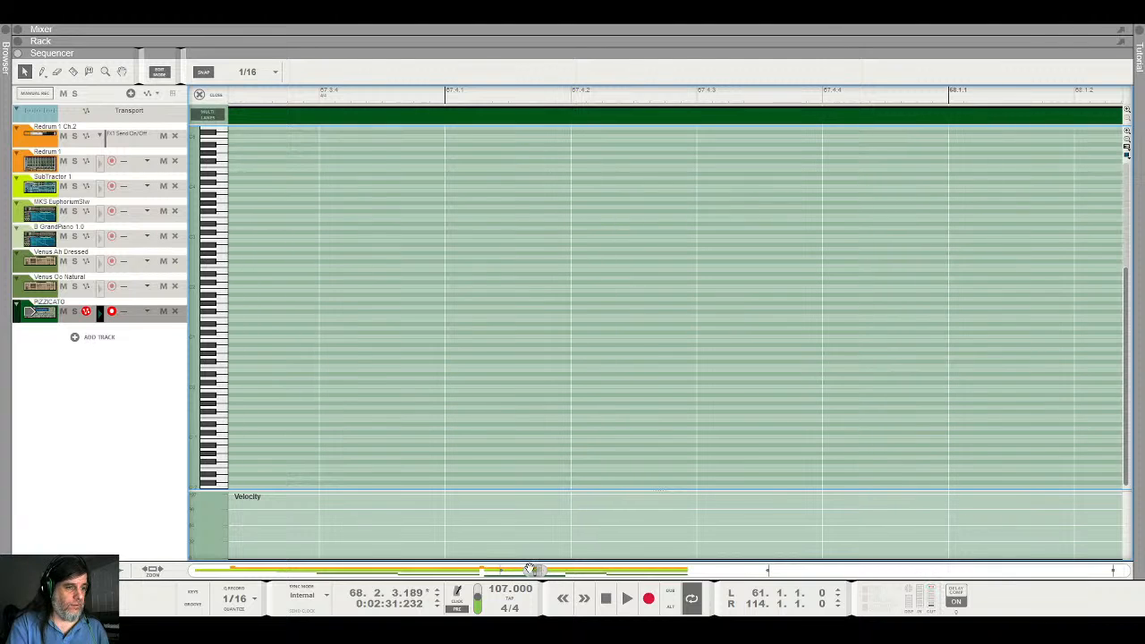
pyautogui.moveTo(526, 570); pyautogui.dragTo(492, 571)
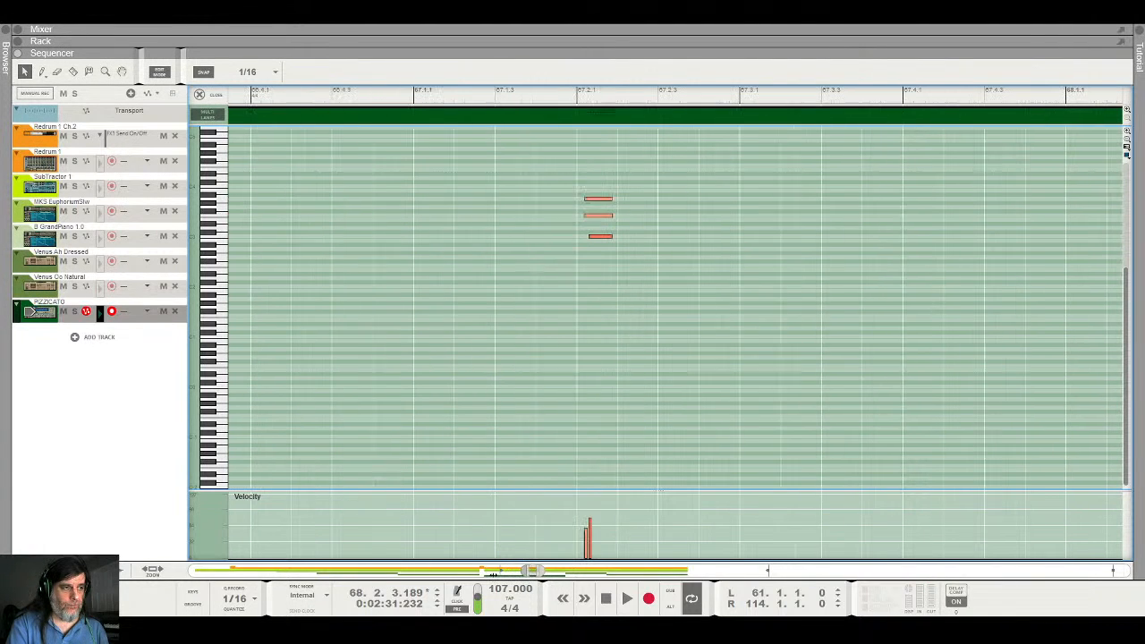
# Change the middle note of the bar 67 pizzicato chord to E3 and its top note to B3, checking by playback
pyautogui.click(249, 98)
pyautogui.press('space')
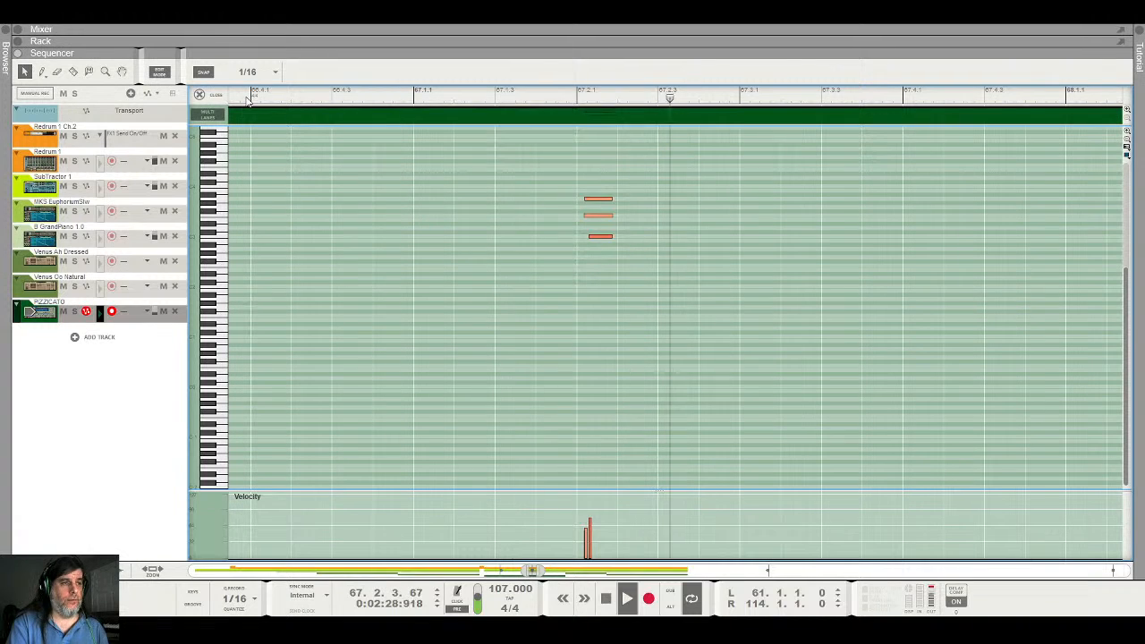
pyautogui.press('space')
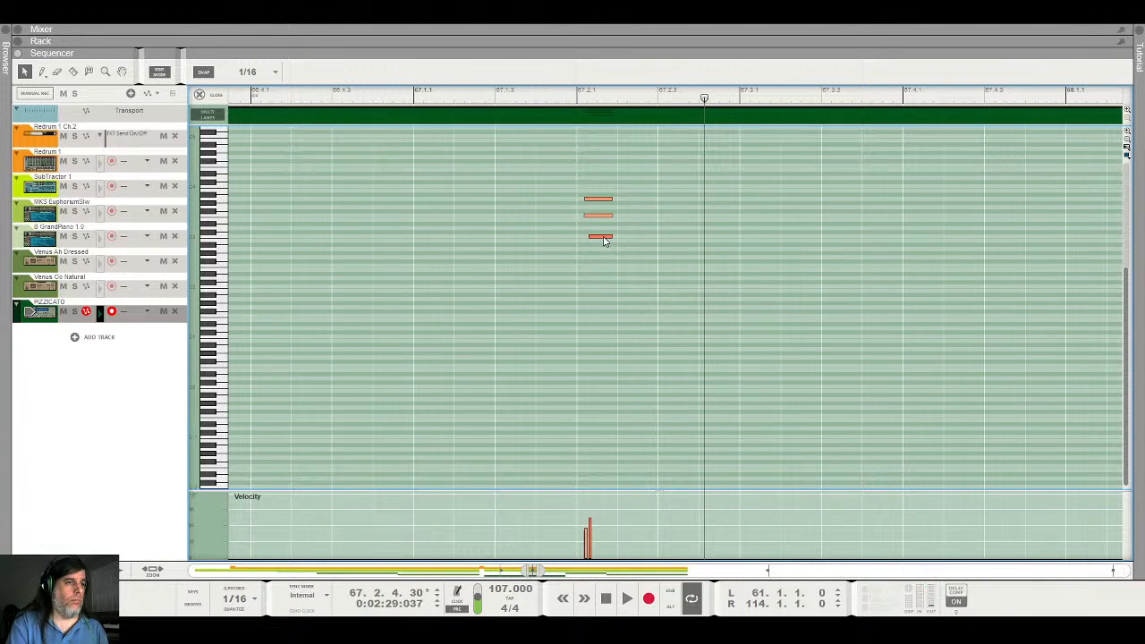
pyautogui.moveTo(604, 240); pyautogui.dragTo(602, 223)
pyautogui.click(601, 216)
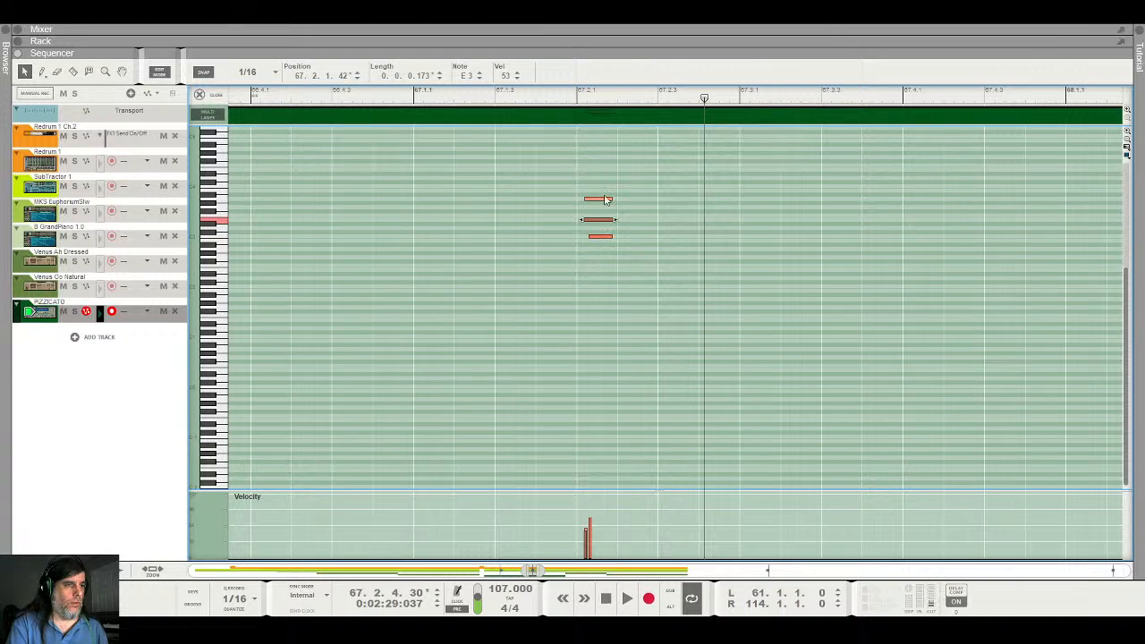
pyautogui.click(605, 196)
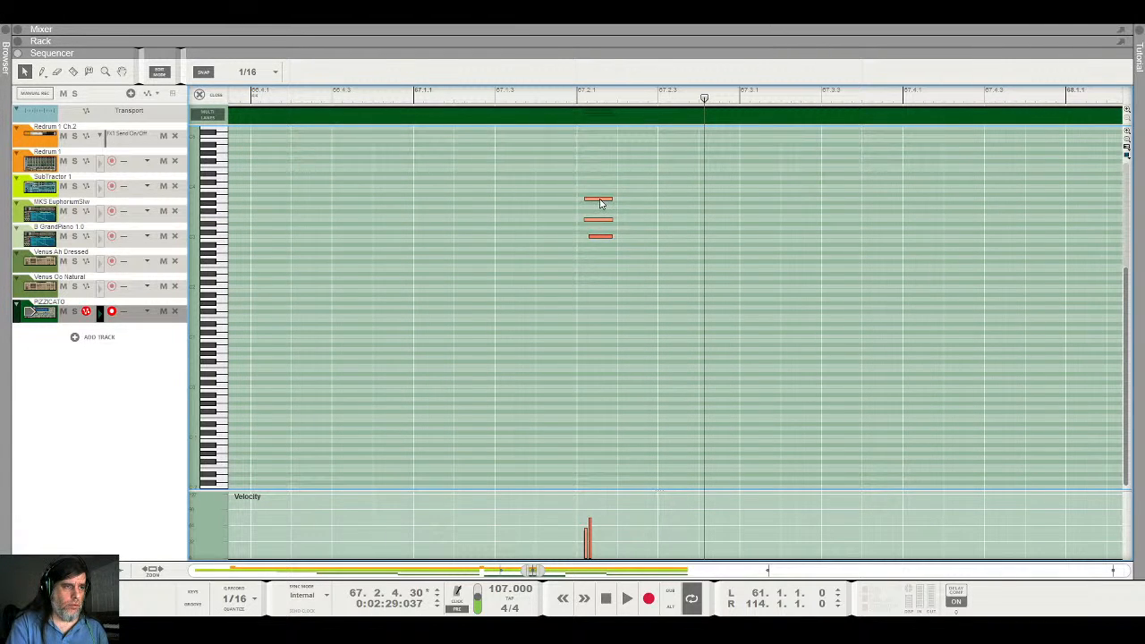
pyautogui.moveTo(600, 204); pyautogui.dragTo(599, 190)
pyautogui.click(247, 96)
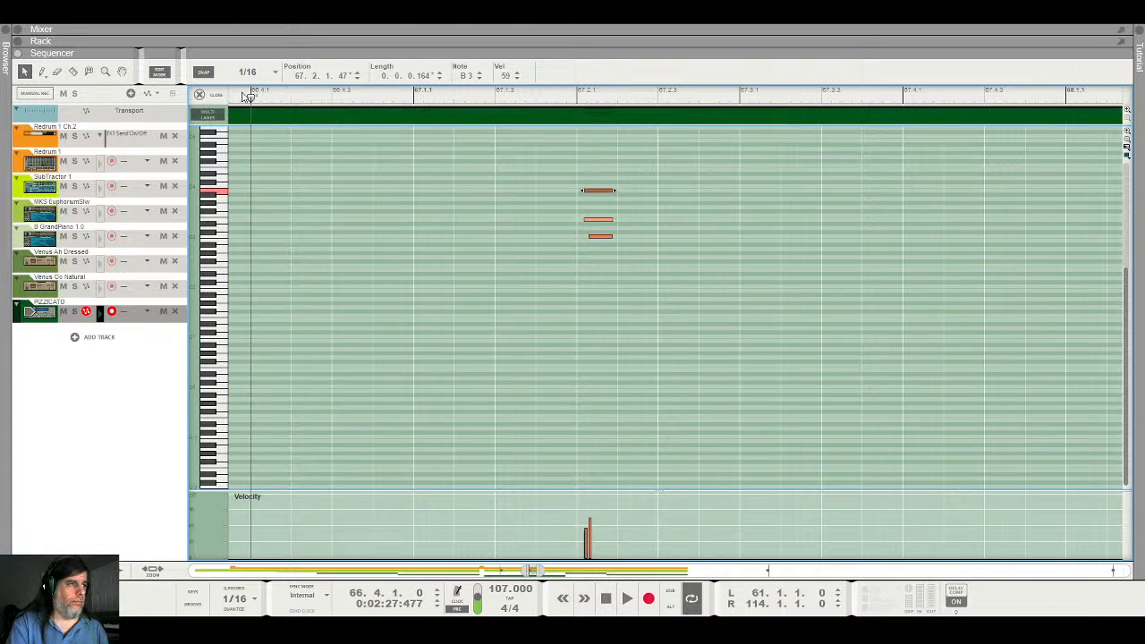
pyautogui.press('space')
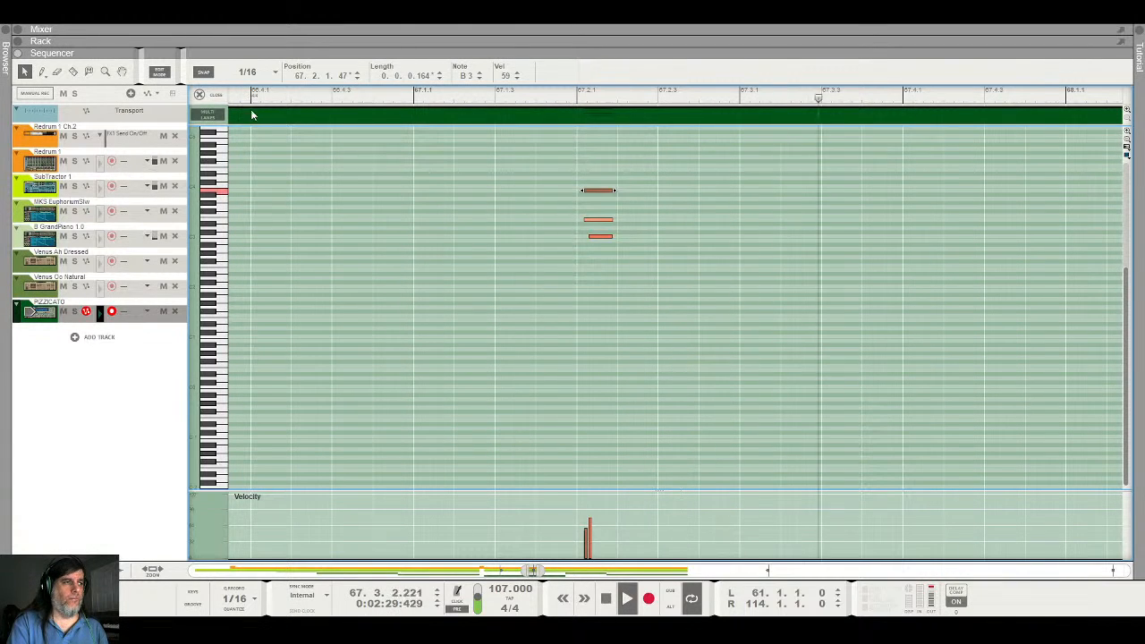
# Close the pizzicato clip, set the playhead to bar 58 and show the whole song arrangement
pyautogui.hotkey('ctrl', 'e')
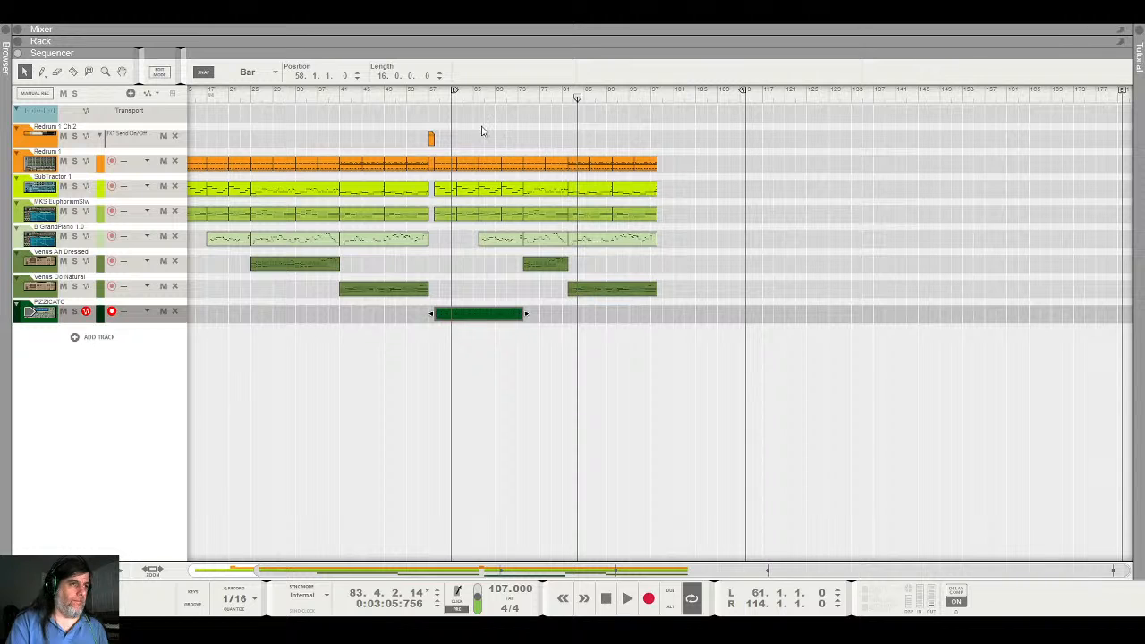
pyautogui.click(433, 96)
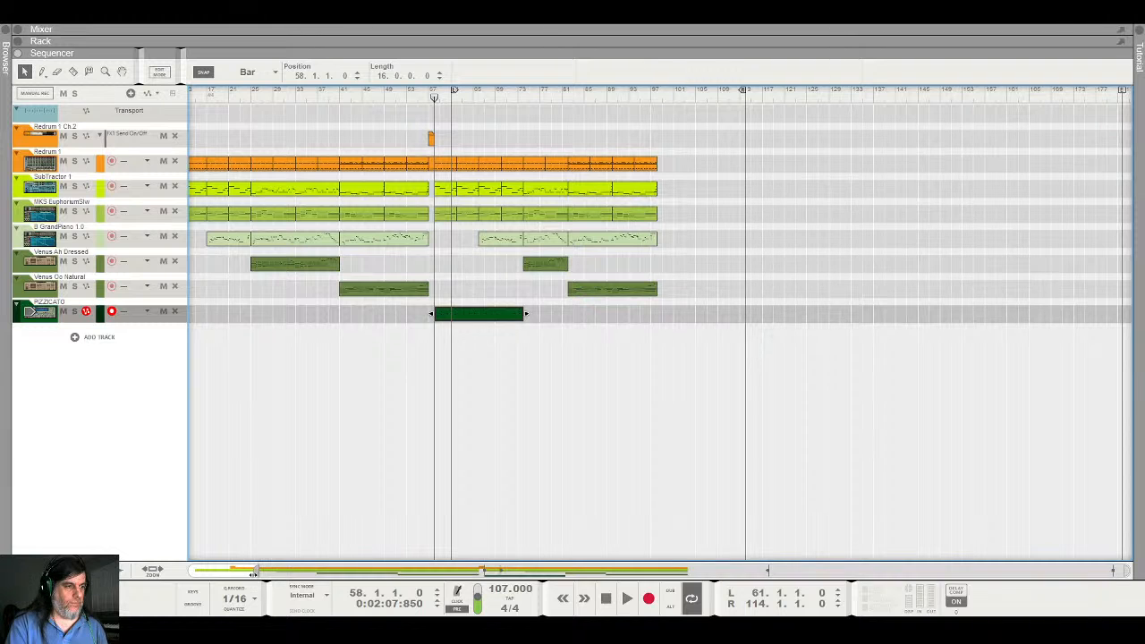
pyautogui.moveTo(256, 572); pyautogui.dragTo(140, 574)
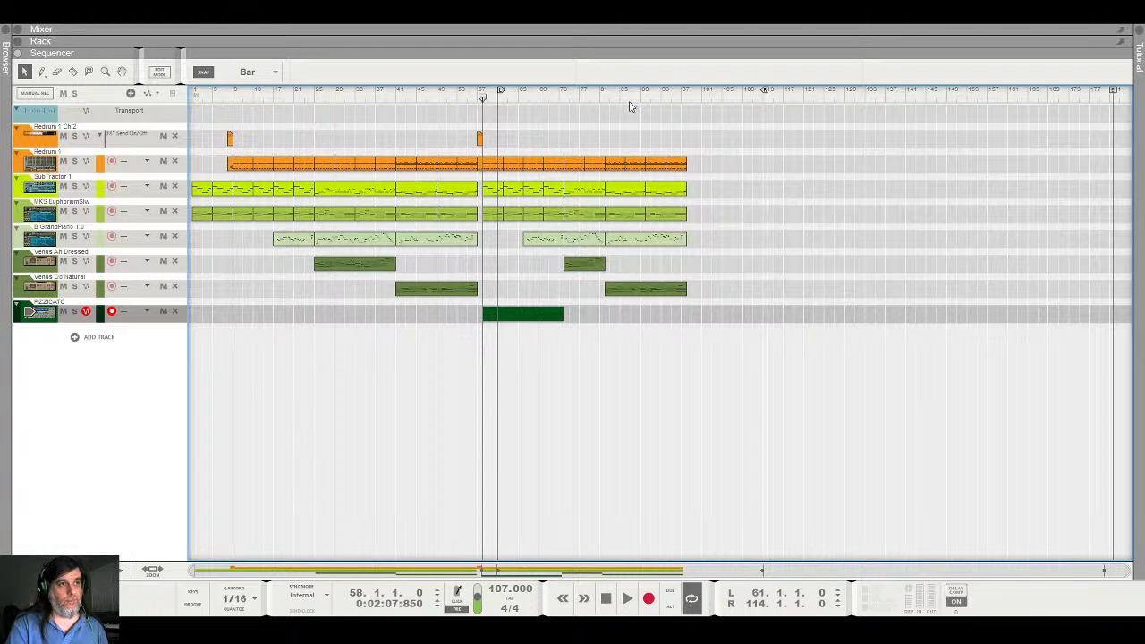
# Copy the SubTractor 1 and MKS clips from the first eight bars of the song and paste them at bar 98
pyautogui.click(655, 96)
pyautogui.press('space')
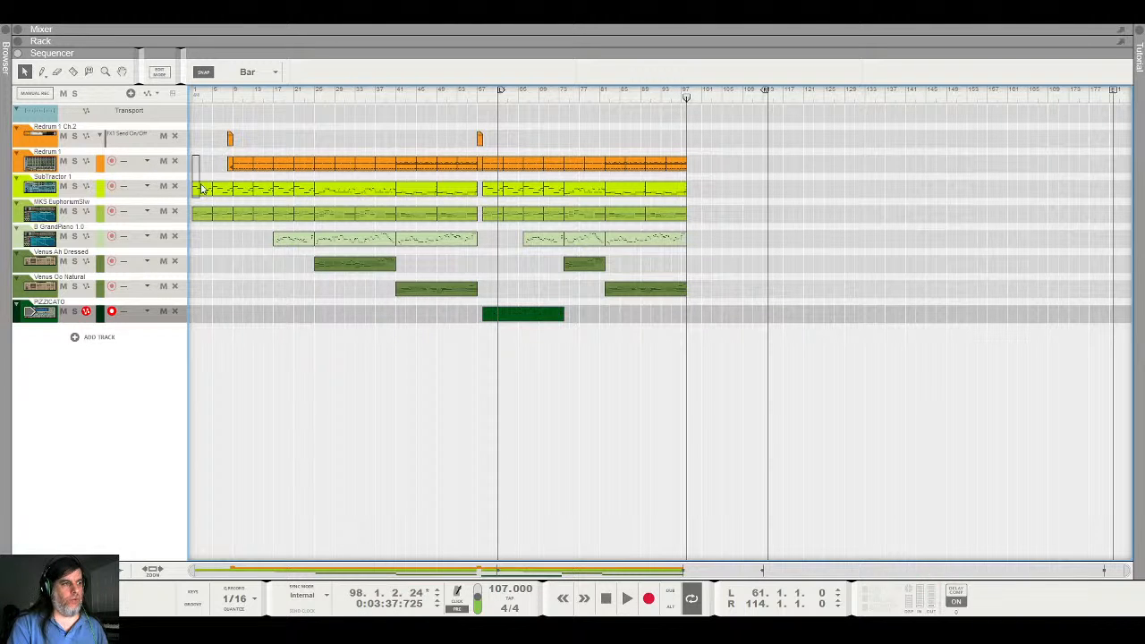
pyautogui.moveTo(220, 226); pyautogui.dragTo(230, 205)
pyautogui.hotkey('ctrl', 'c')
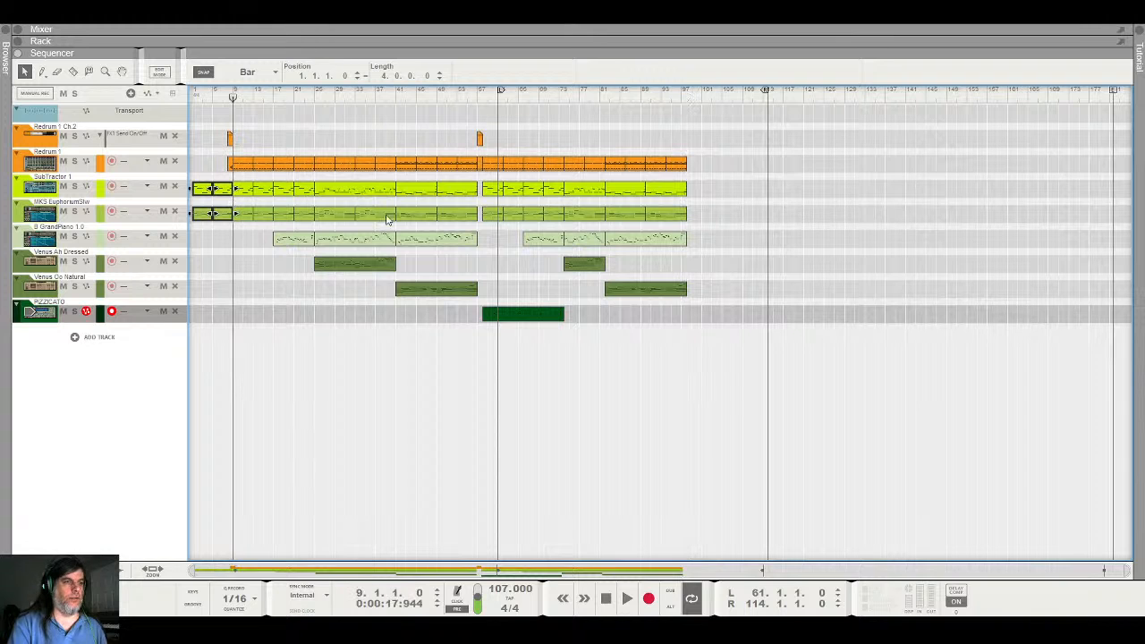
pyautogui.click(687, 98)
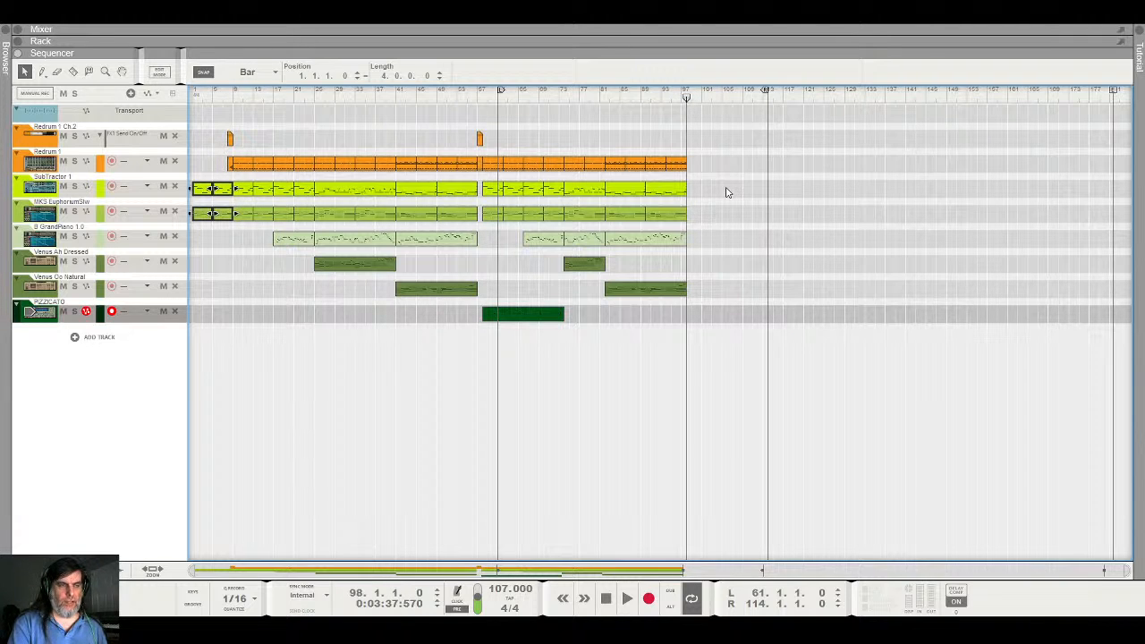
pyautogui.hotkey('ctrl', 'v')
# Play the pasted section, duplicate the SubTractor 1 and MKS clips at bar 106 and select the B GrandPiano 1.0 track
pyautogui.click(673, 95)
pyautogui.press('space')
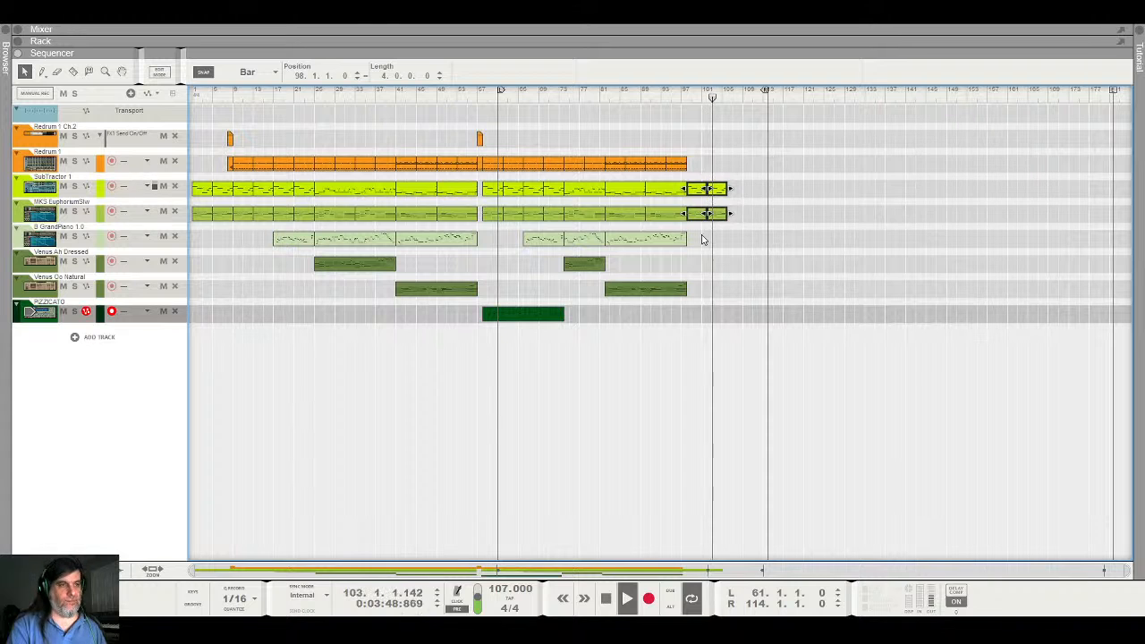
pyautogui.hotkey('ctrl', 'd')
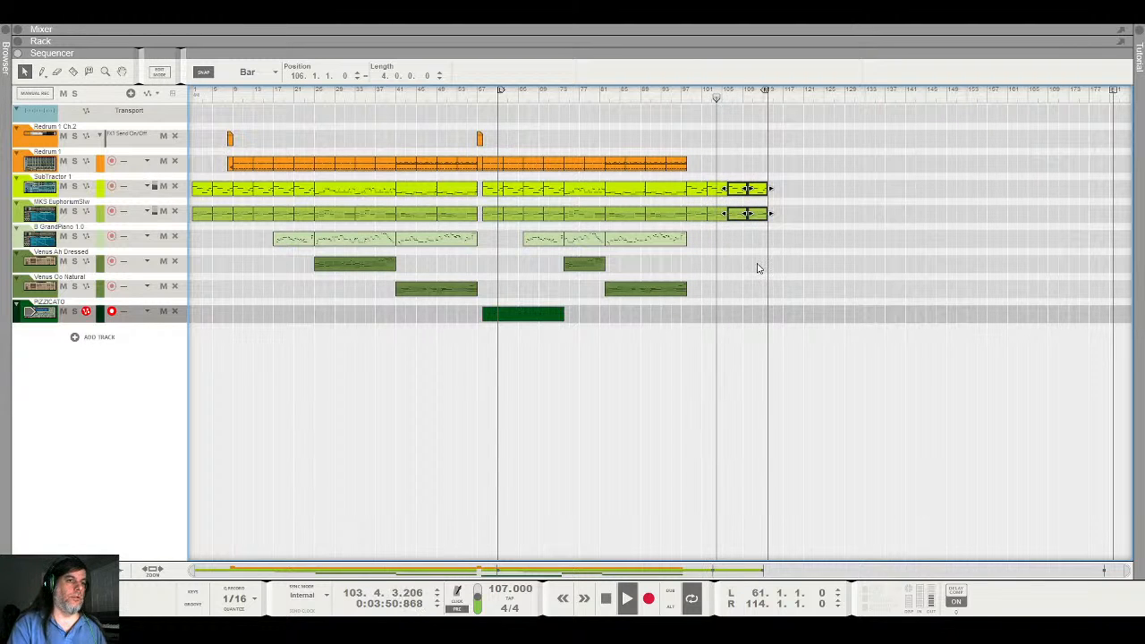
pyautogui.click(41, 238)
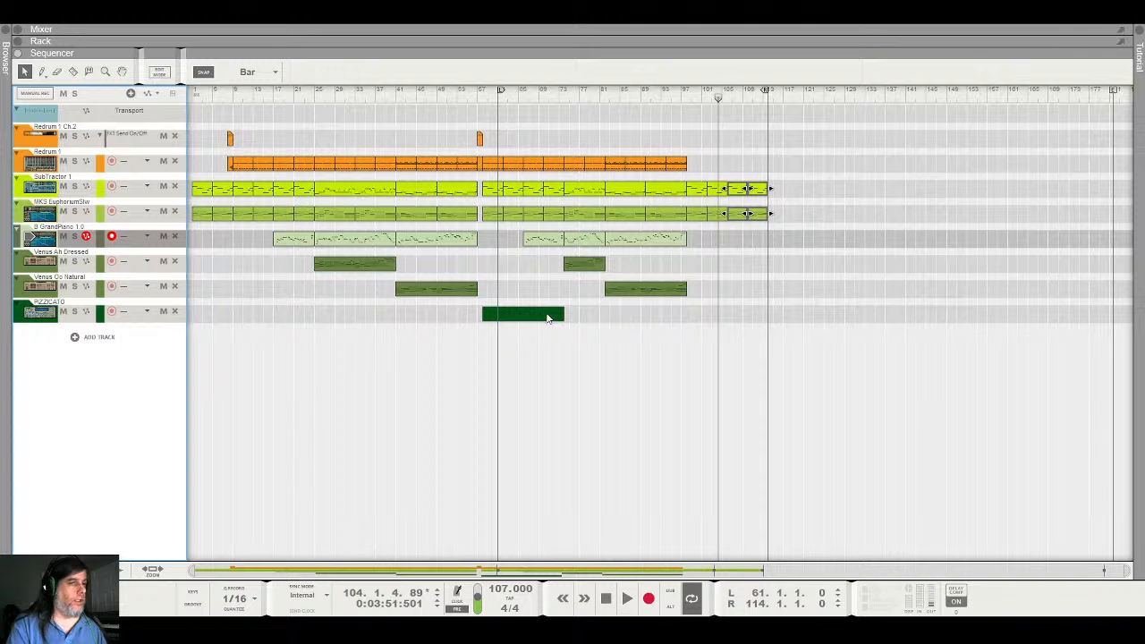
# Try recording a piano part on the B GrandPiano 1.0 track over the new section from bar 98
pyautogui.click(648, 96)
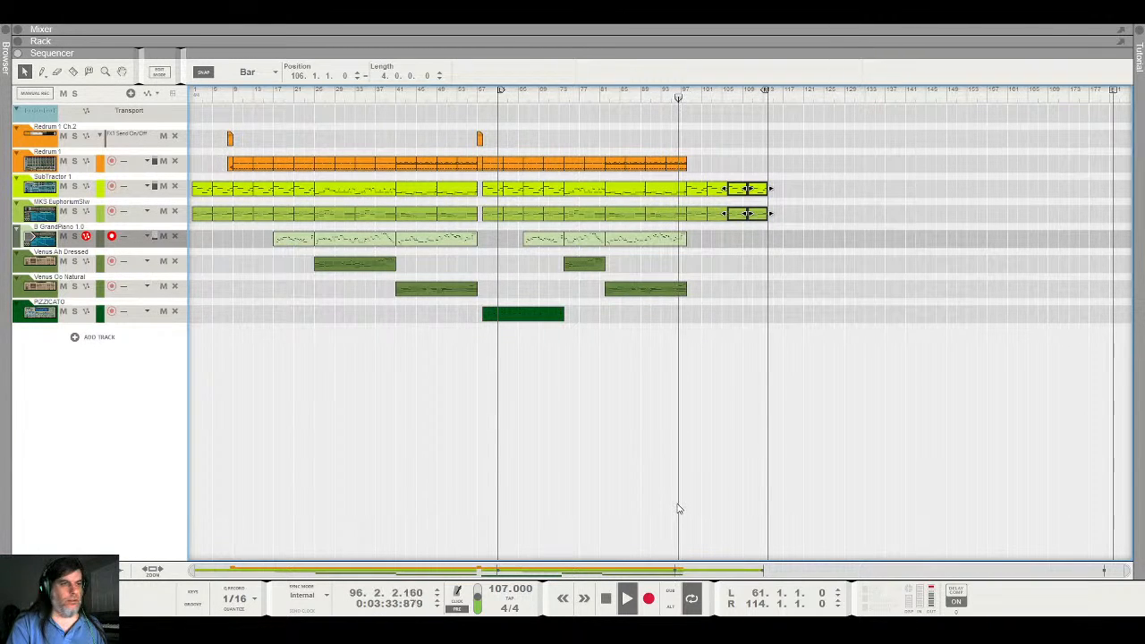
pyautogui.click(652, 599)
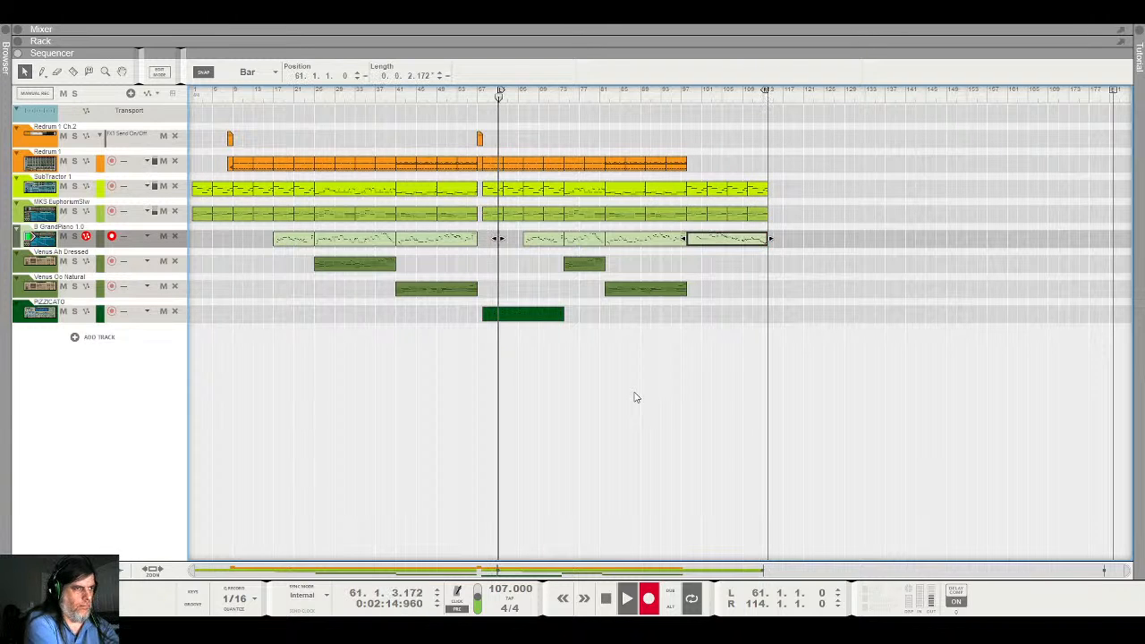
pyautogui.press('space')
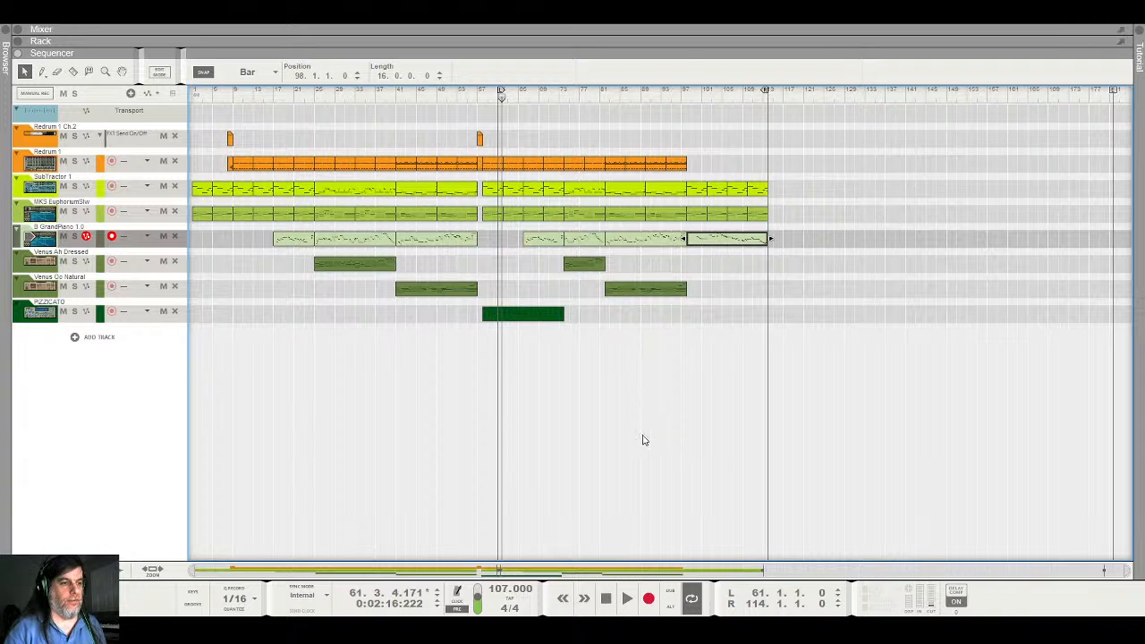
# Turn looping off and delete the recorded piano clip that starts at bar 98
pyautogui.click(691, 598)
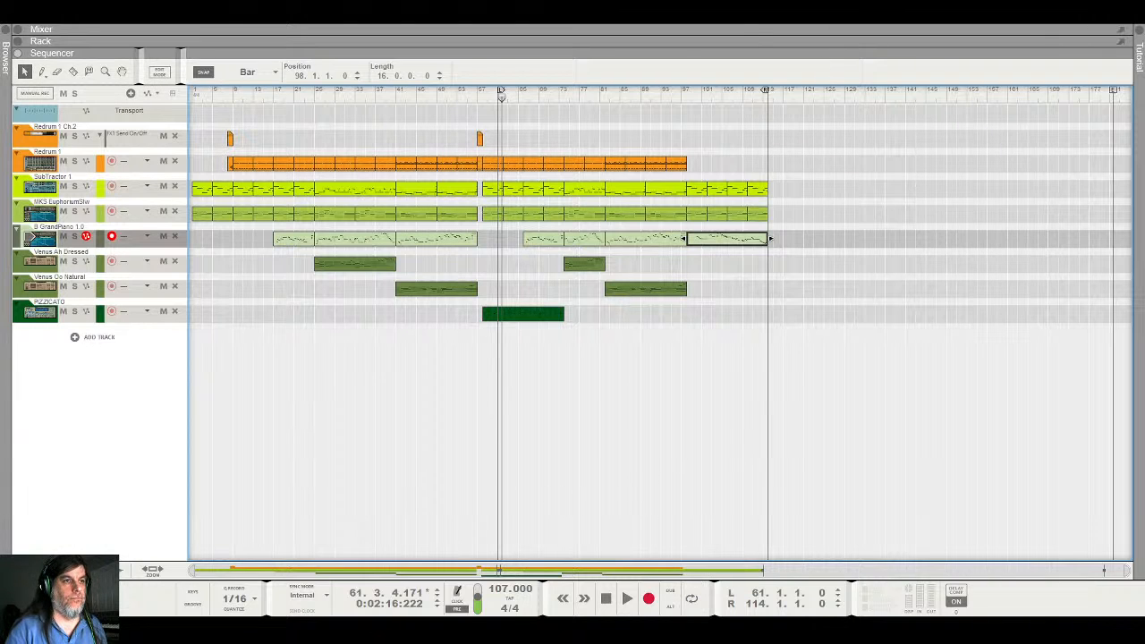
pyautogui.moveTo(765, 93); pyautogui.dragTo(863, 106)
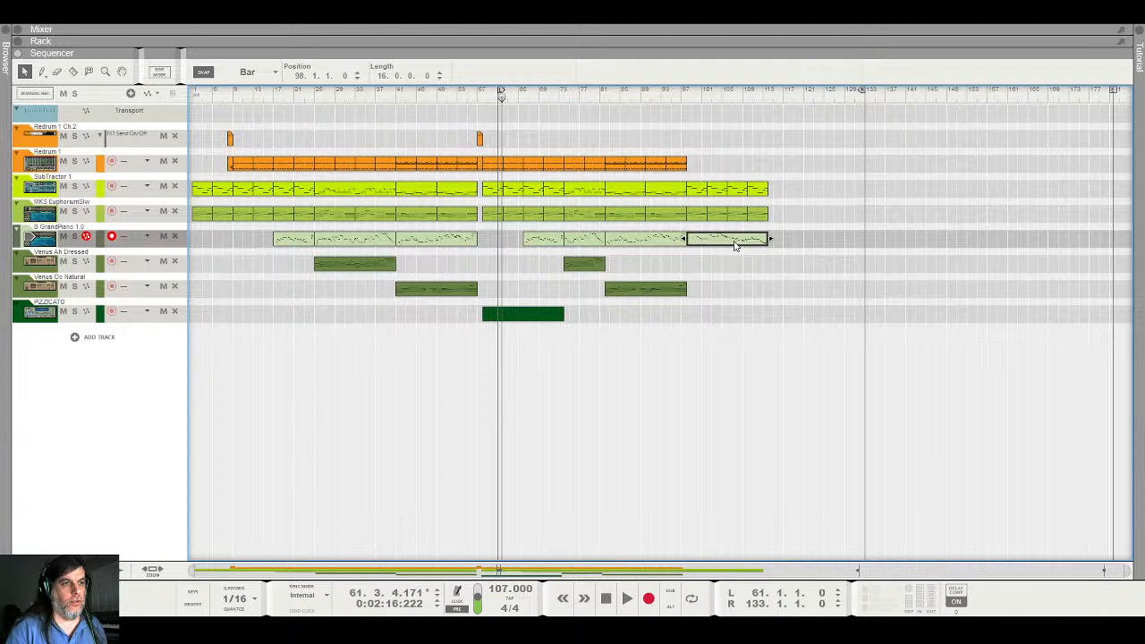
pyautogui.press('p')
pyautogui.press('l')
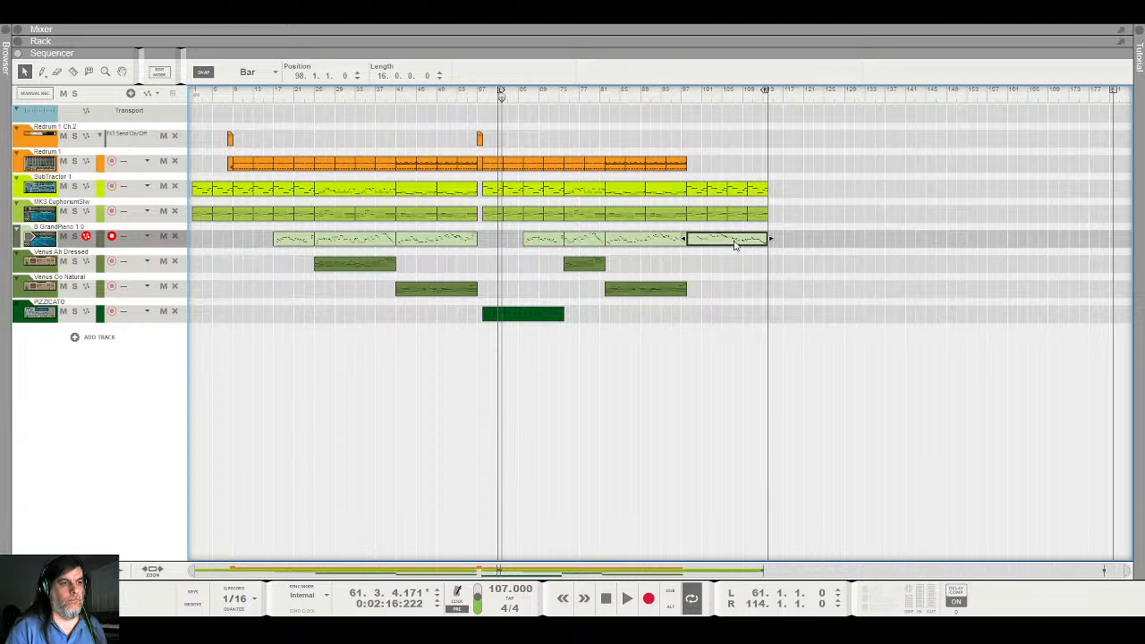
pyautogui.press('Delete')
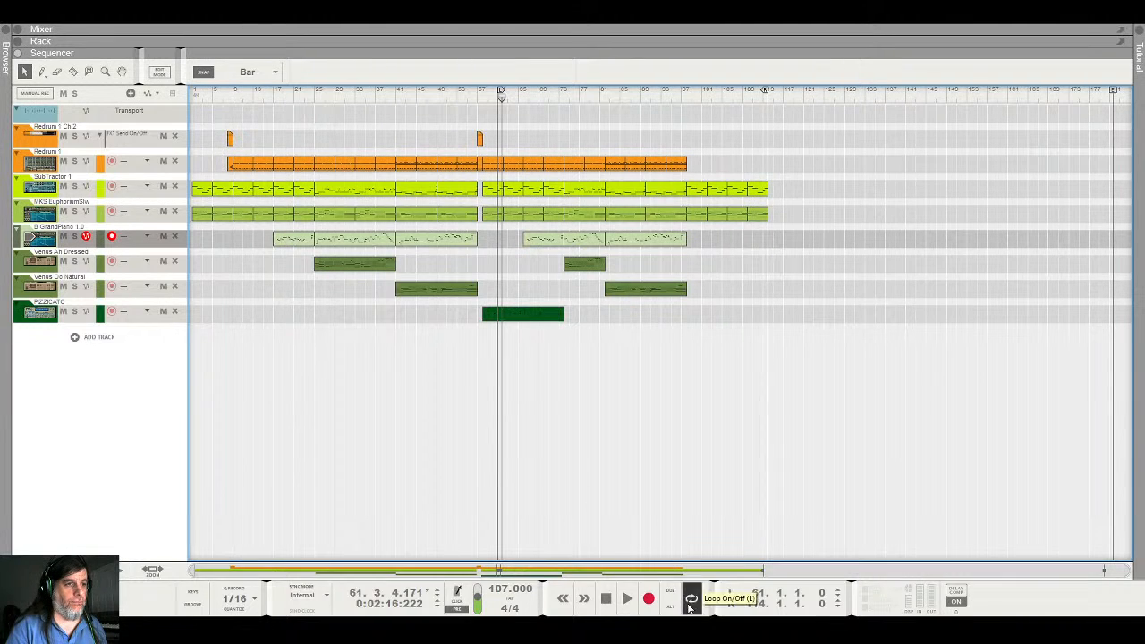
# Record a new piano ending on the B GrandPiano 1.0 track from bar 98 through bar 118, discarding the first take
pyautogui.click(681, 99)
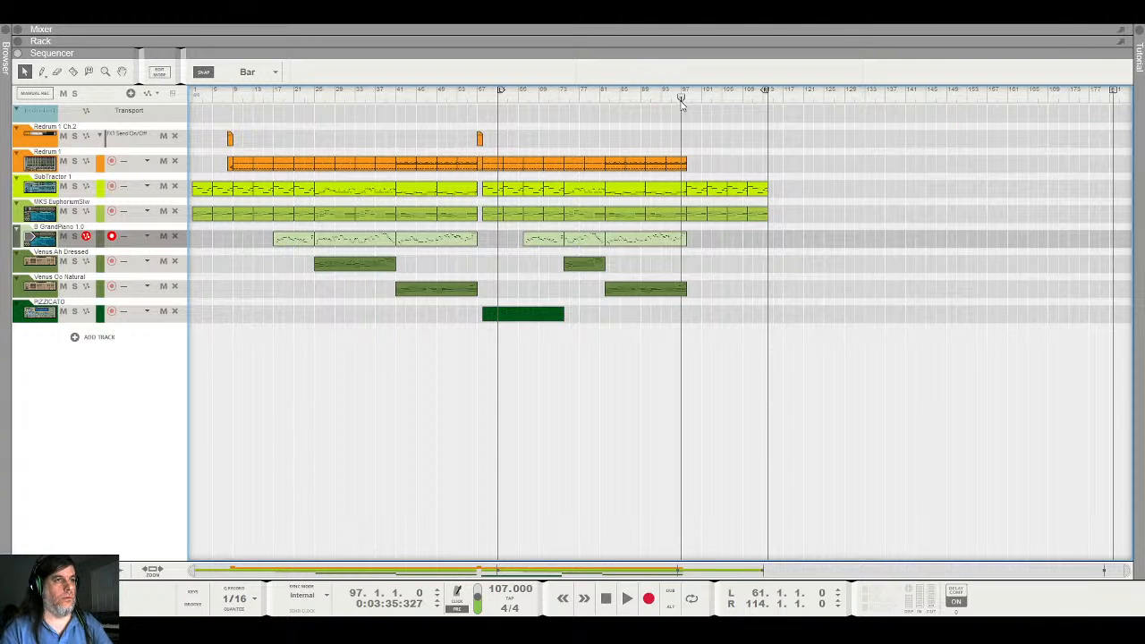
pyautogui.click(685, 99)
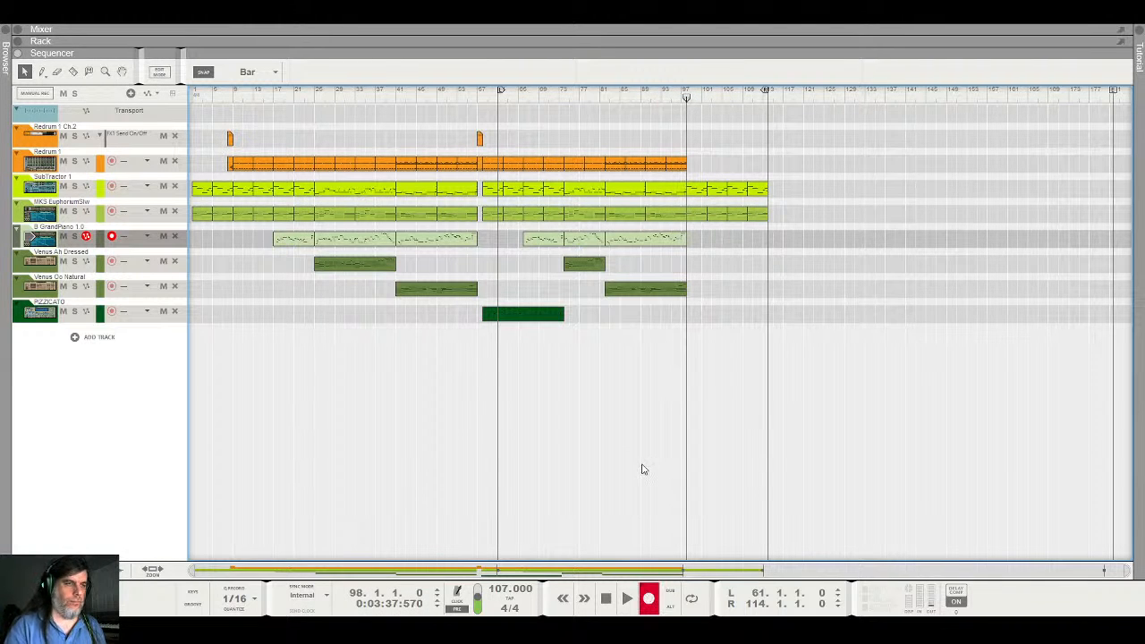
pyautogui.press('space')
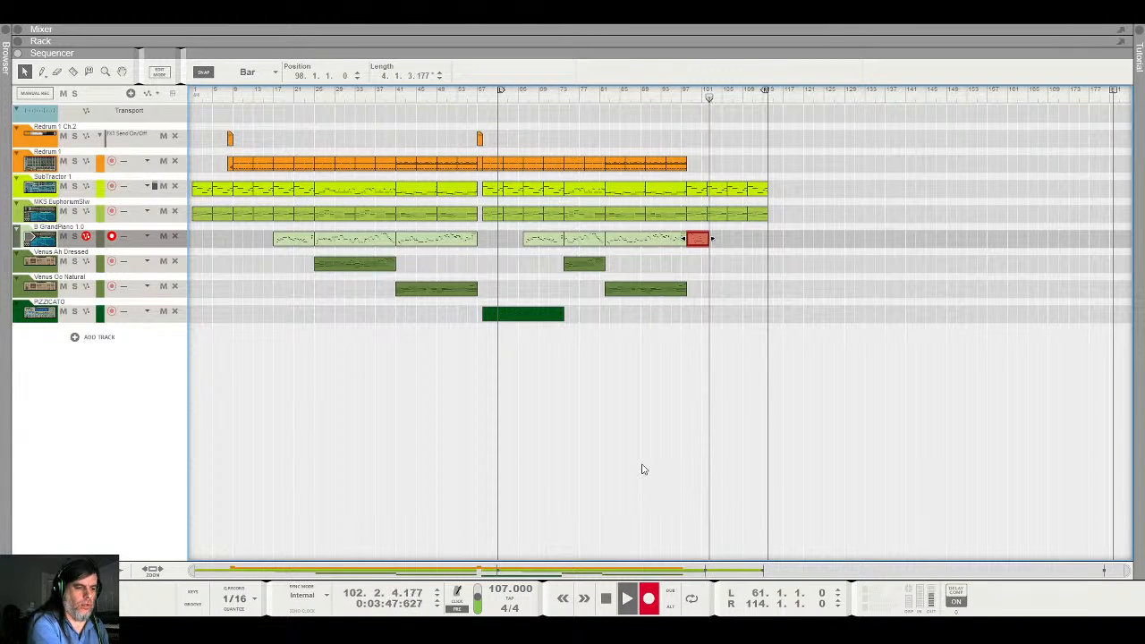
pyautogui.press('space')
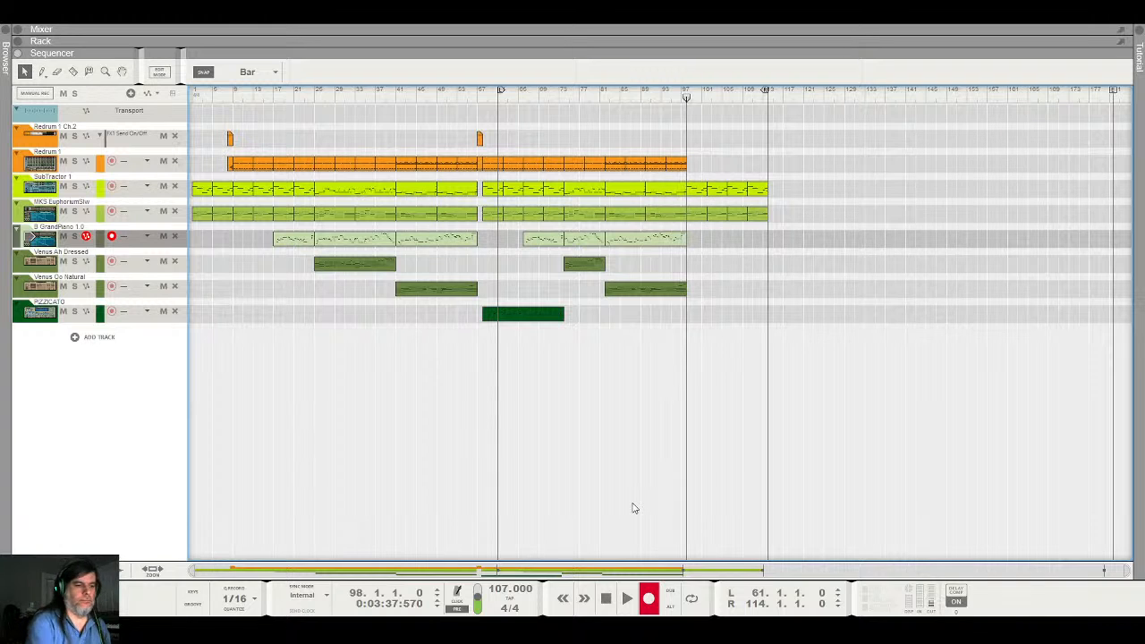
pyautogui.press('space')
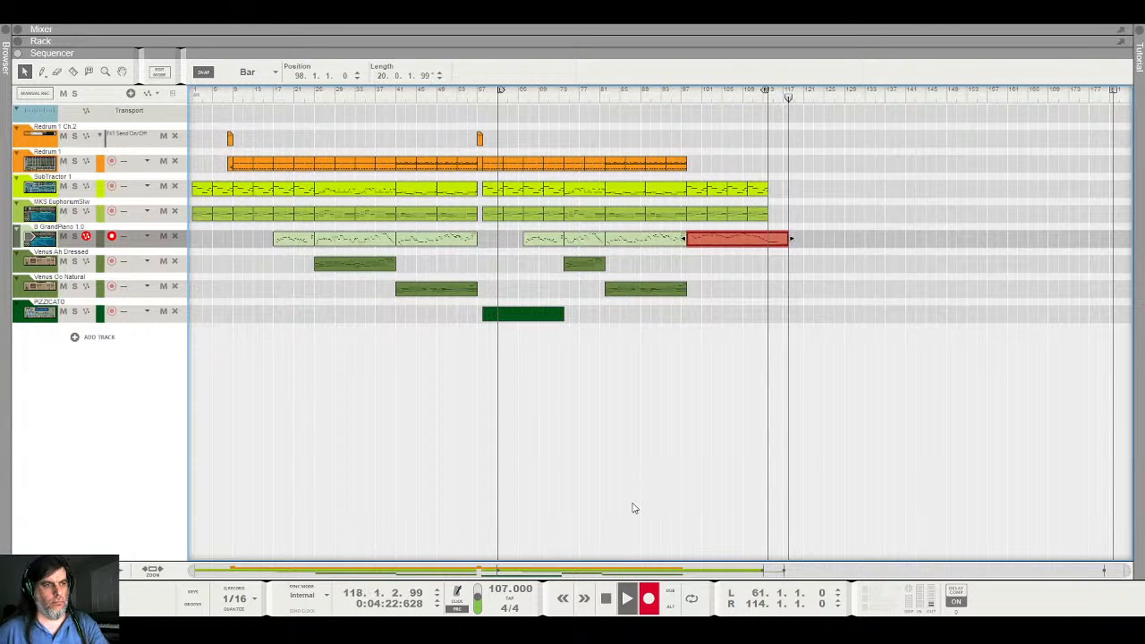
pyautogui.press('space')
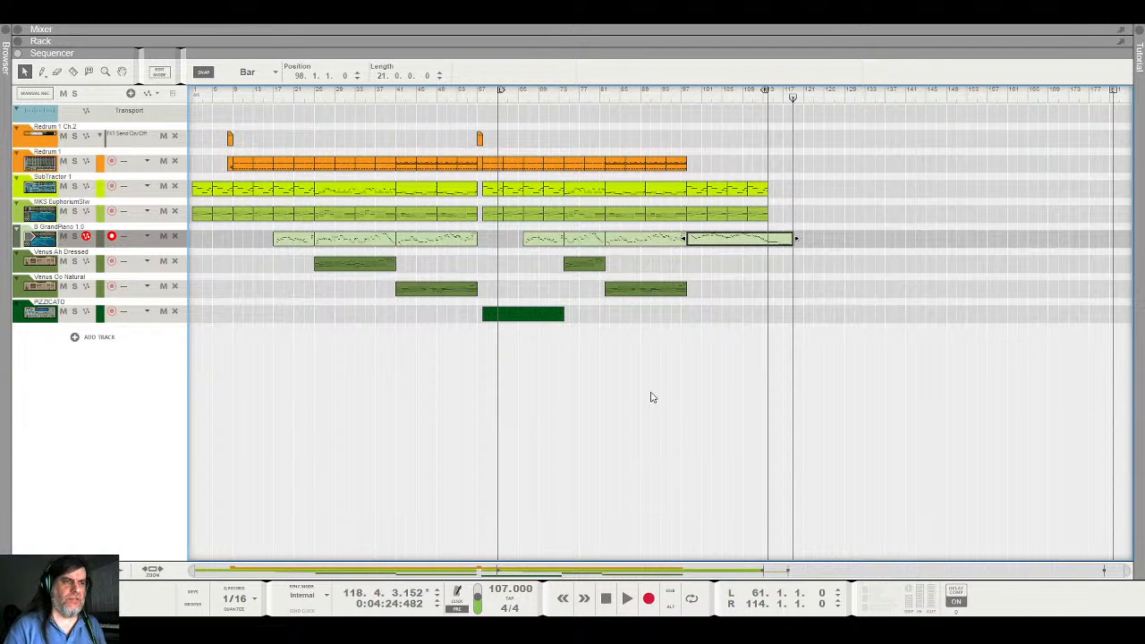
# Play back the new piano ending from bar 93 and select the MKS track for recording
pyautogui.click(692, 97)
pyautogui.press('space')
pyautogui.press('space')
pyautogui.click(662, 98)
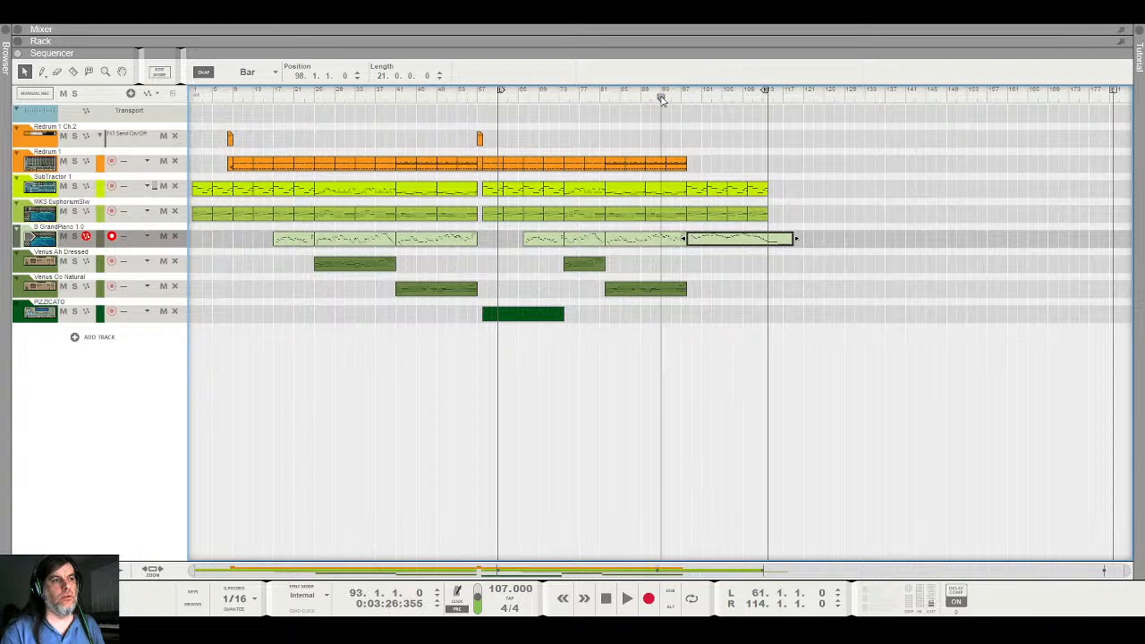
pyautogui.press('space')
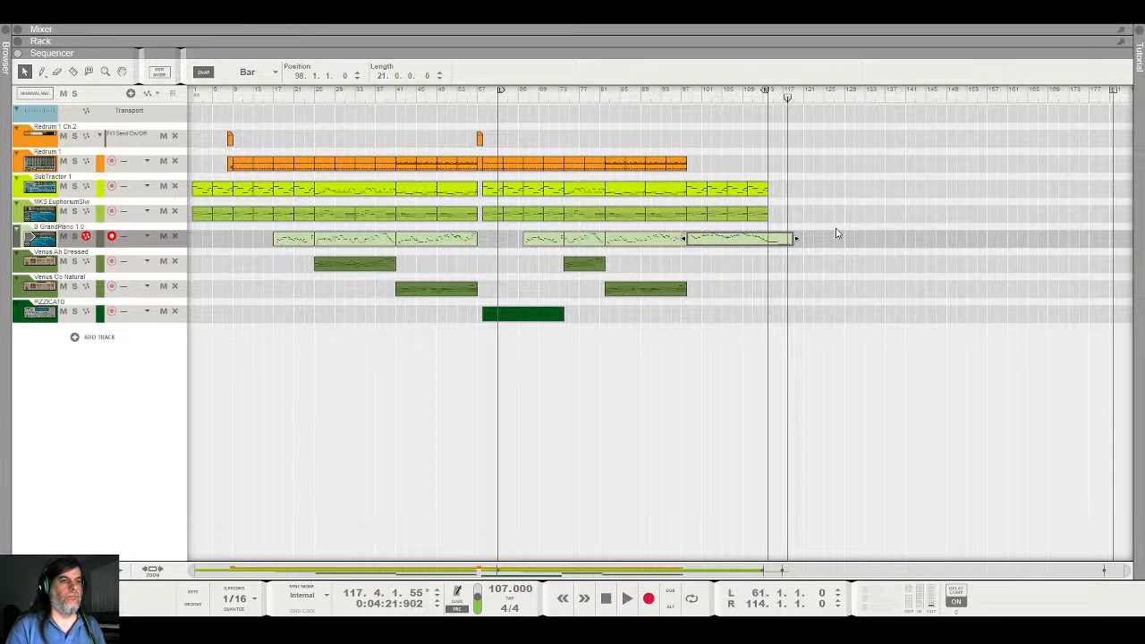
pyautogui.click(775, 224)
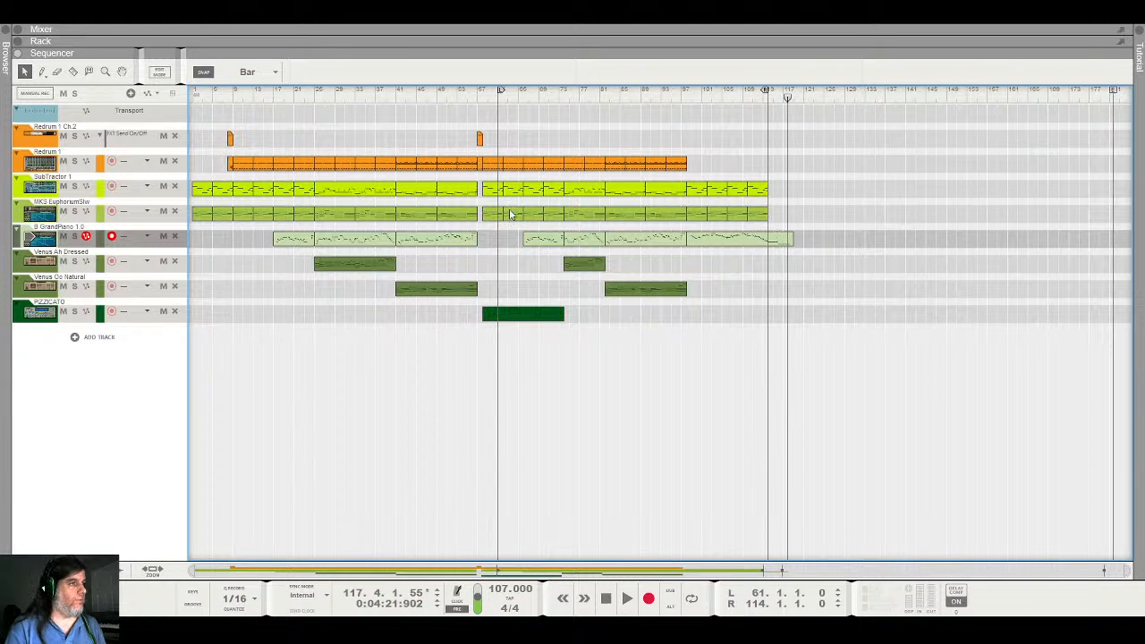
pyautogui.click(36, 221)
# Try adding an empty five-bar clip at bar 114 on the MKS track, then remove it
pyautogui.press('p')
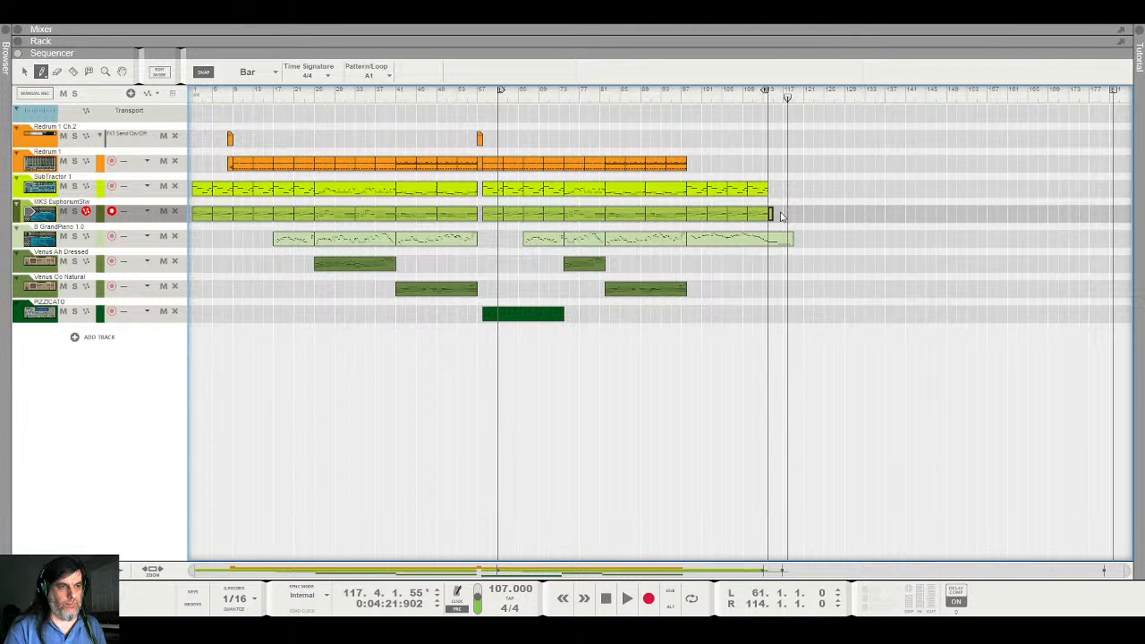
pyautogui.press('q')
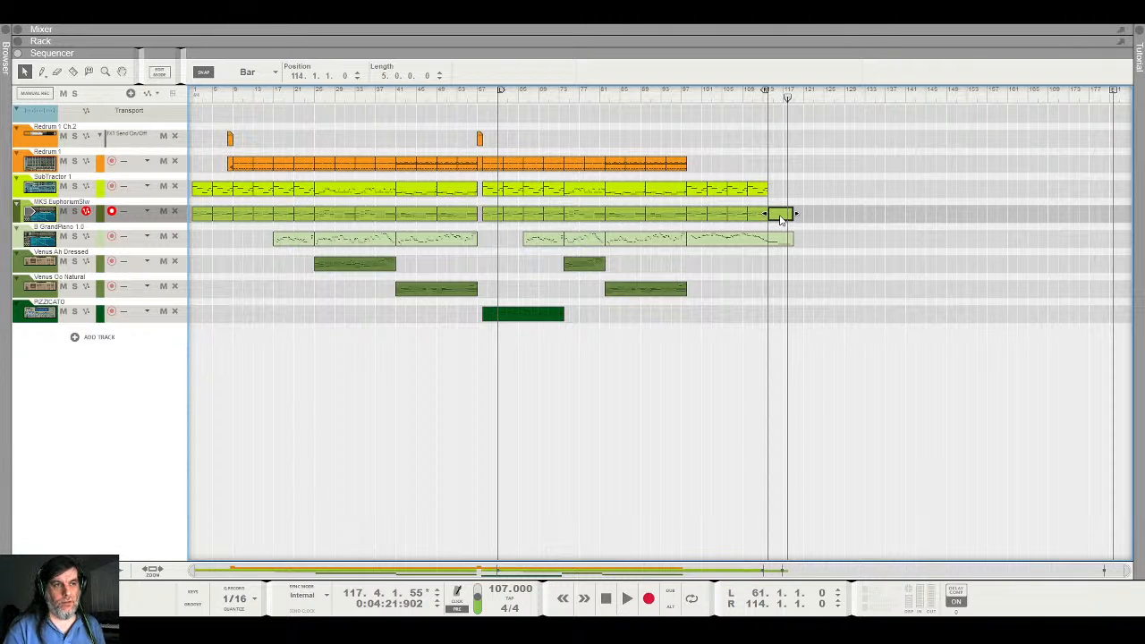
pyautogui.press('Delete')
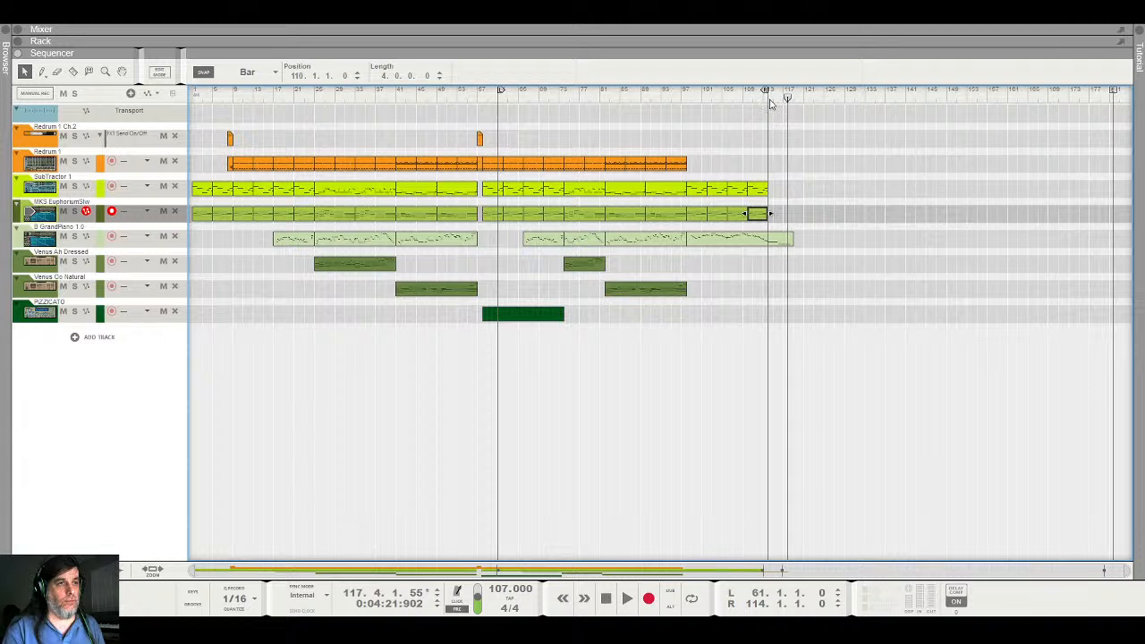
# Record a closing part on the MKS track from bar 114 and end its clip at bar 119
pyautogui.click(771, 101)
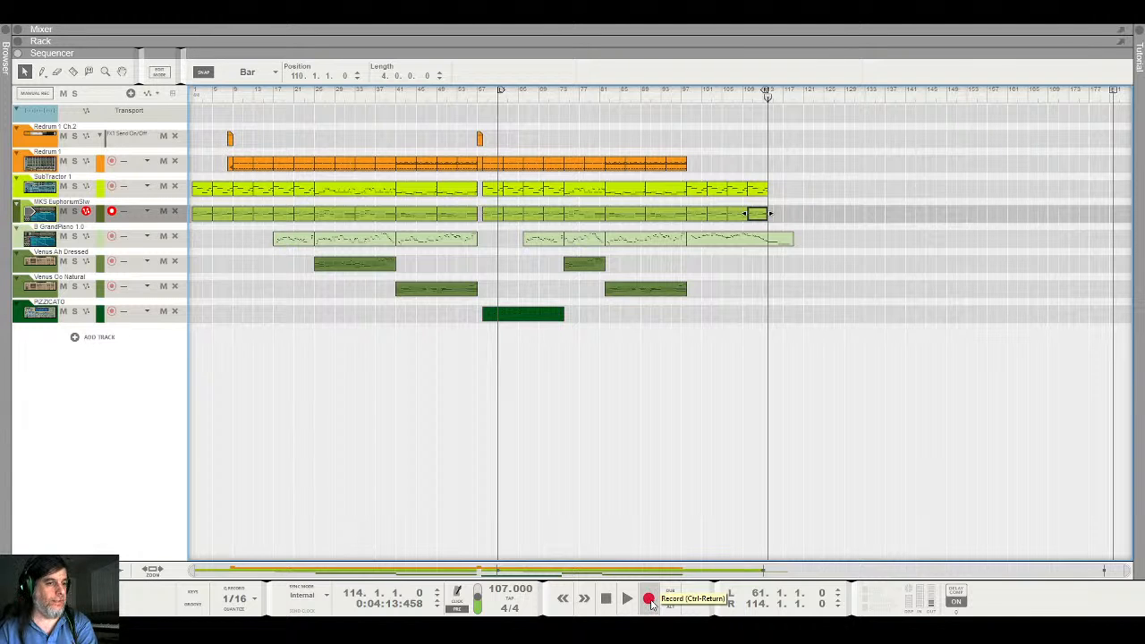
pyautogui.click(650, 601)
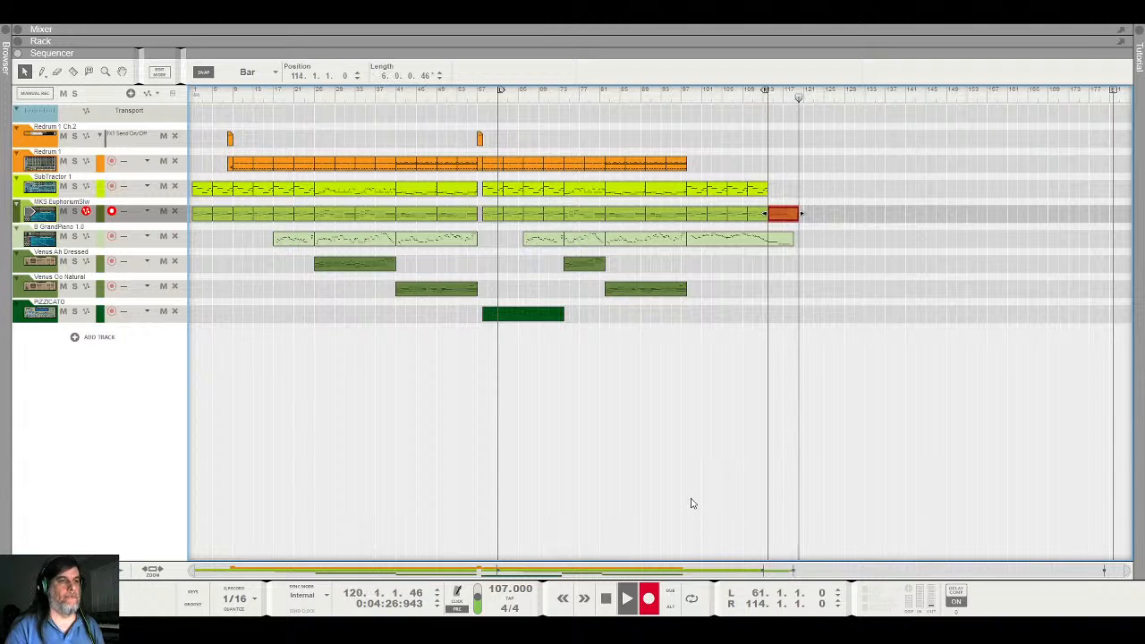
pyautogui.press('space')
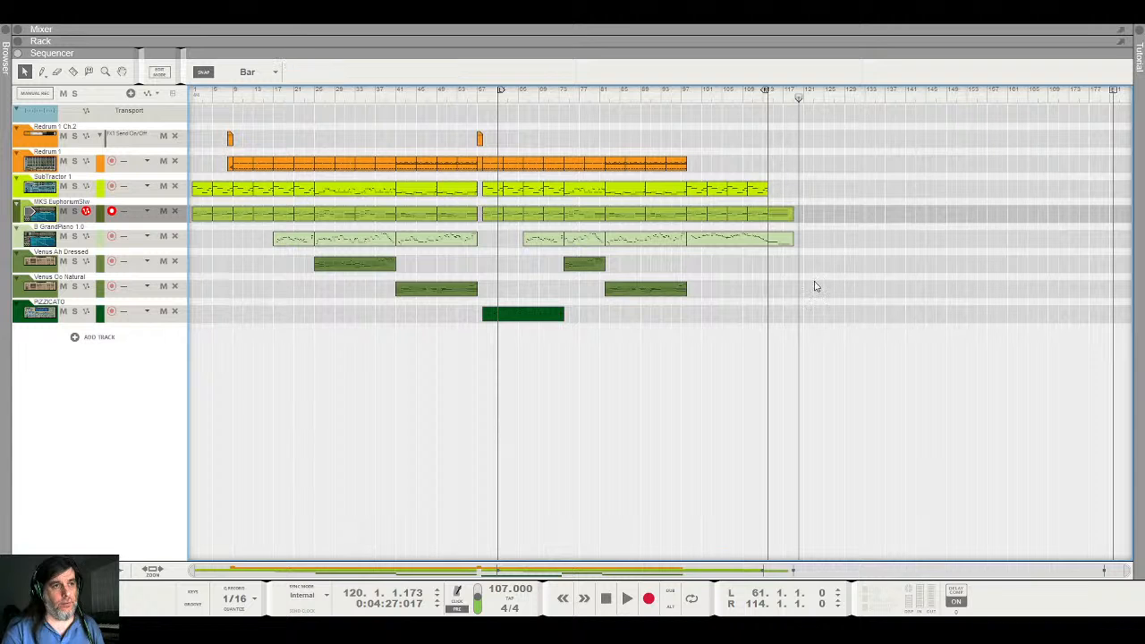
# Play back the song's ending from bar 107, then stop and return the playhead to bar 1
pyautogui.click(733, 95)
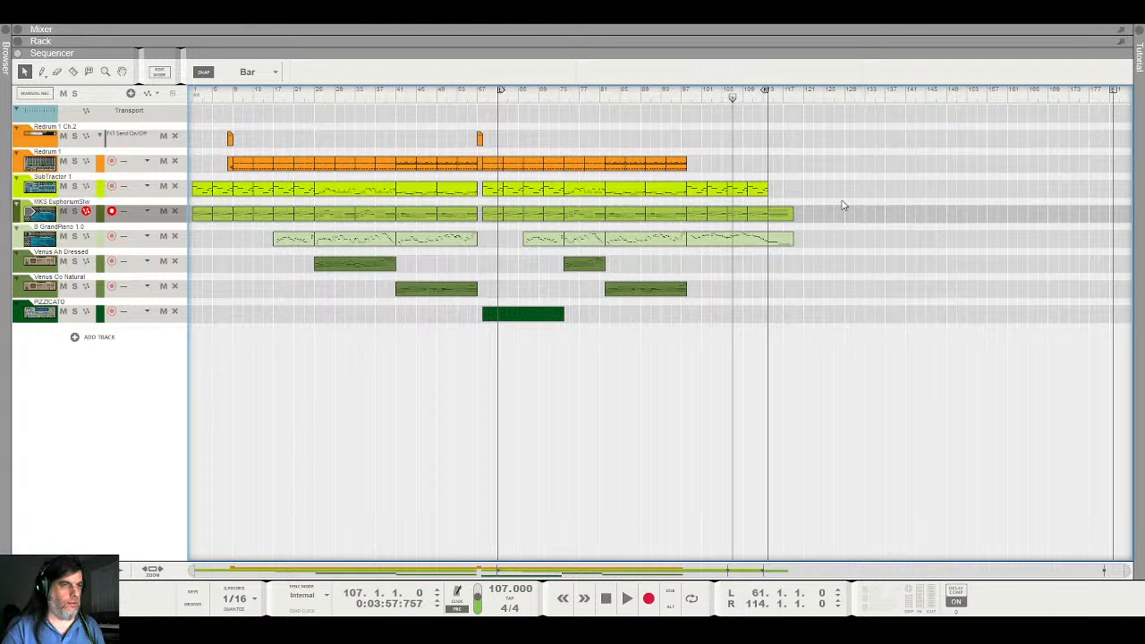
pyautogui.press('space')
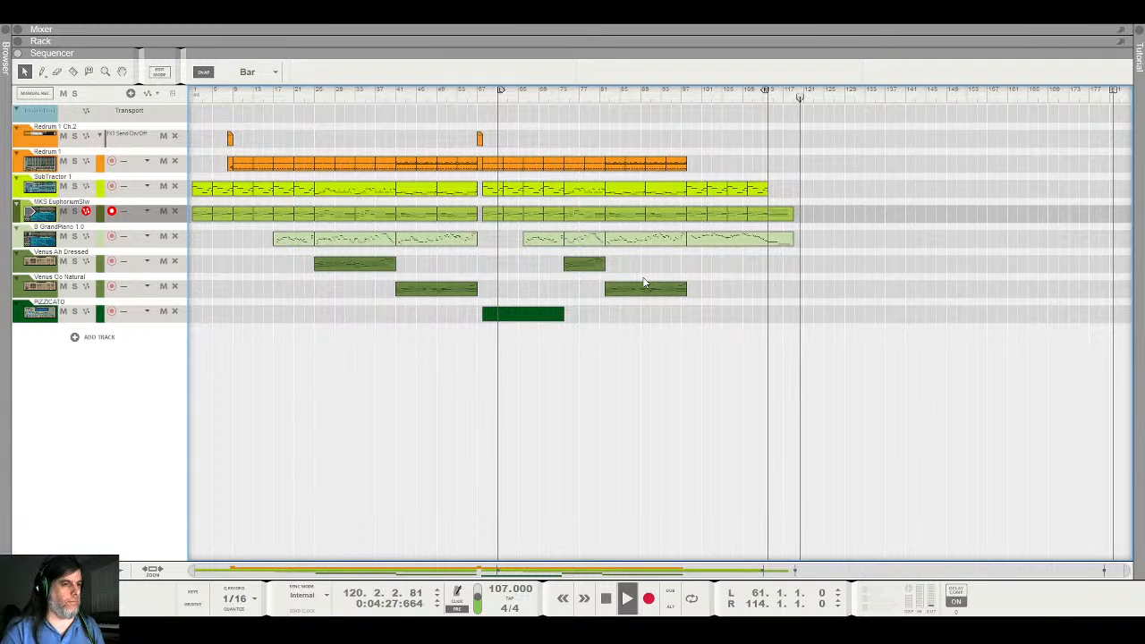
pyautogui.click(606, 599)
pyautogui.click(602, 598)
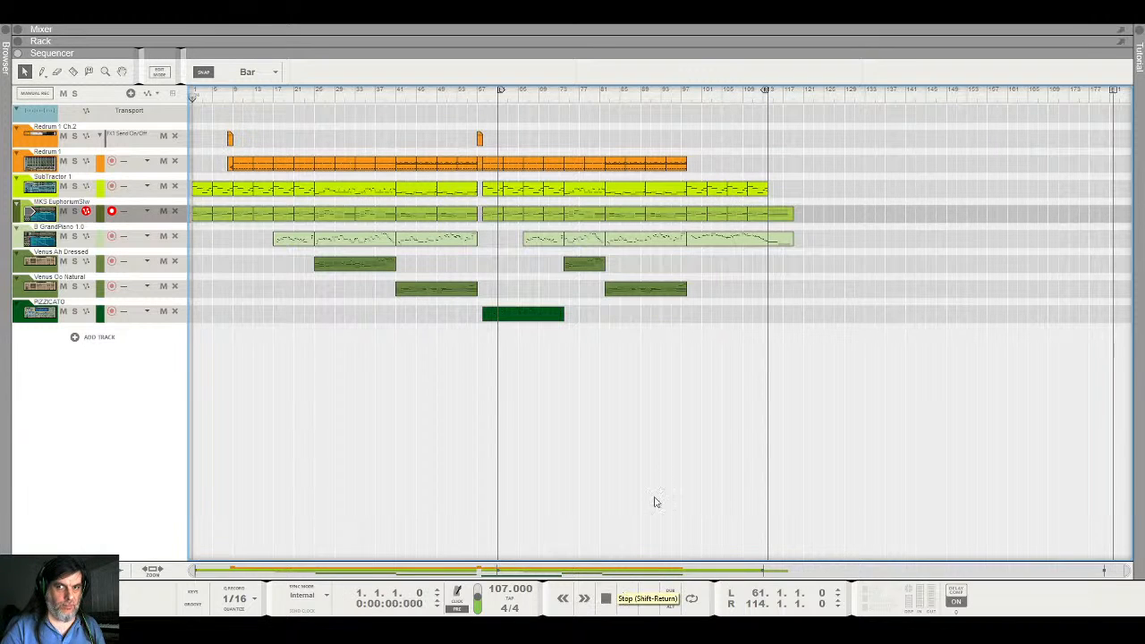